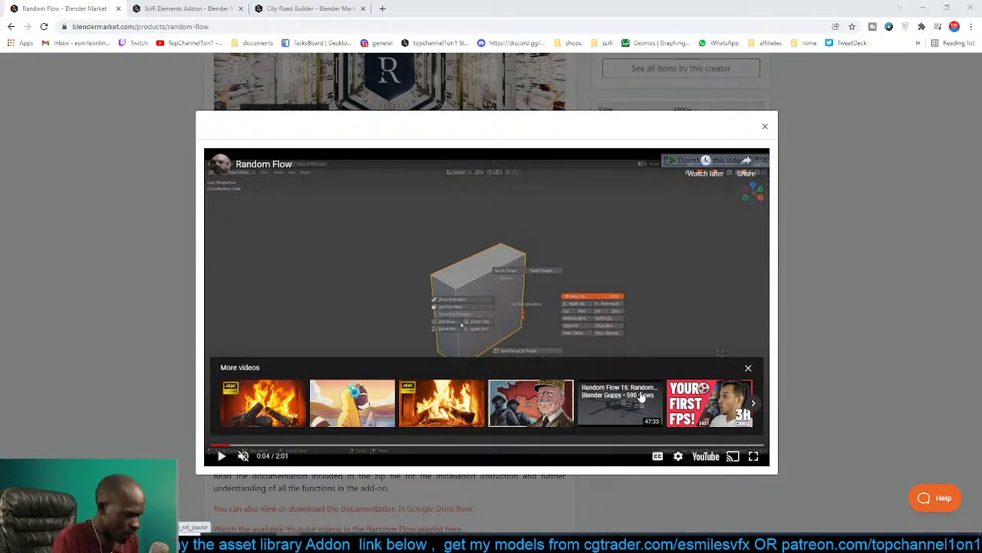
Switch to the ArtStation browser window and examine the Homeworld 3 cover art images and the artist's profile preview.
mouse_move(288, 543)
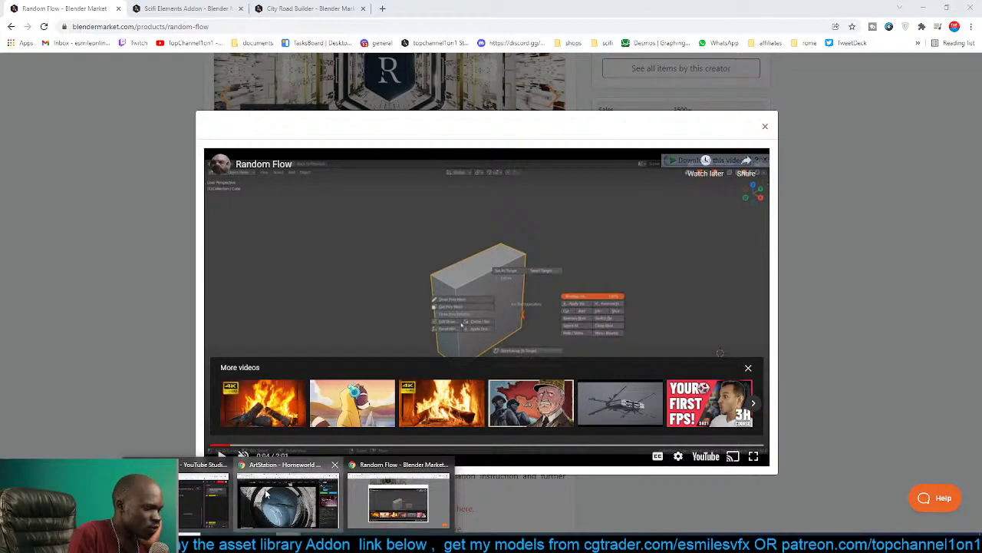
left_click(288, 499)
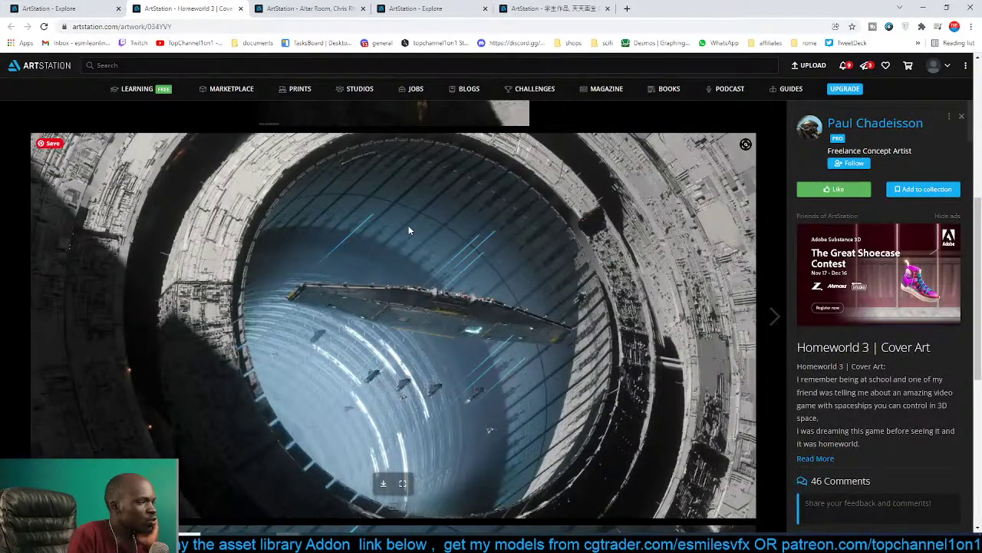
scroll(358, 238, "down", 3)
scroll(357, 234, "up", 4)
scroll(360, 235, "down", 3)
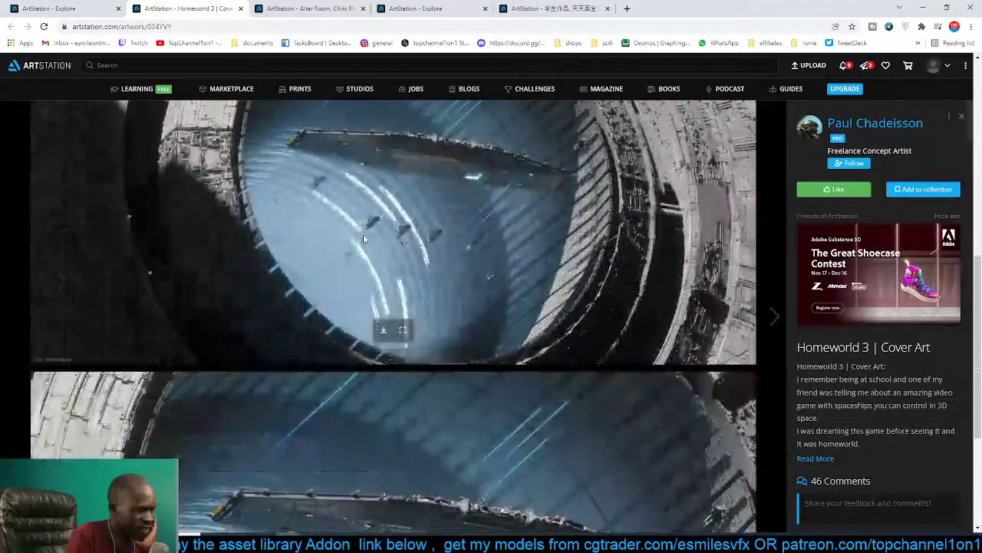
scroll(365, 235, "up", 7)
scroll(365, 239, "down", 10)
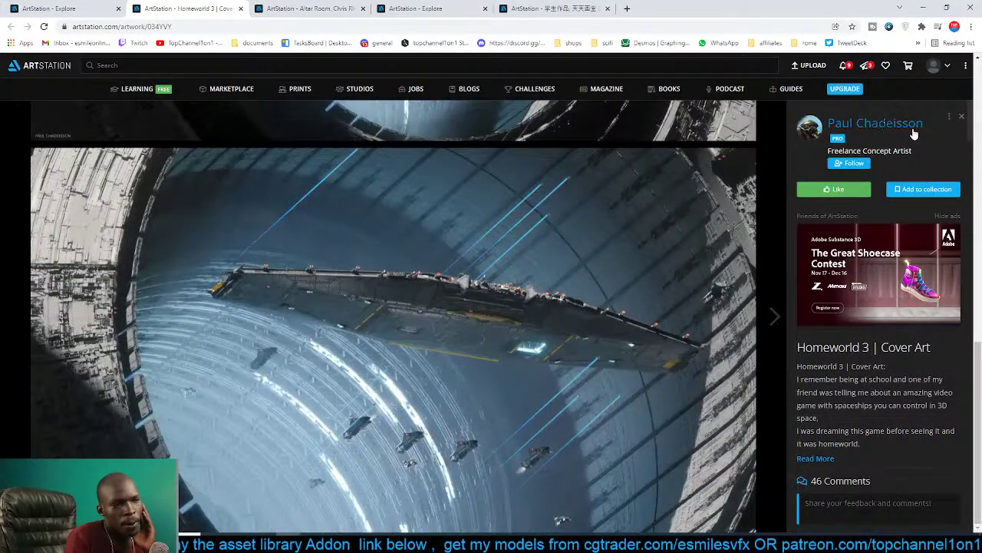
mouse_move(903, 131)
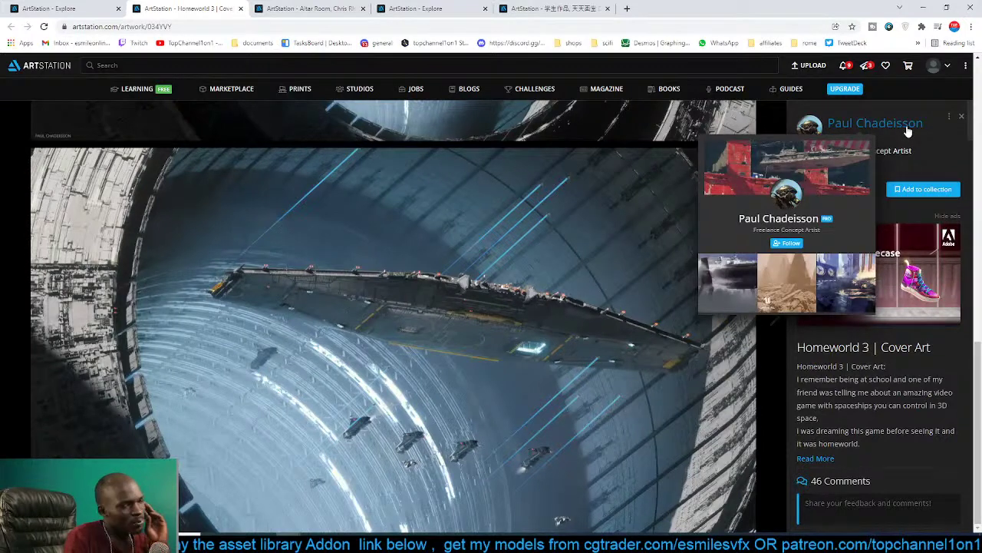
Like the Homeworld 3 cover art and follow its artist.
left_click(391, 24)
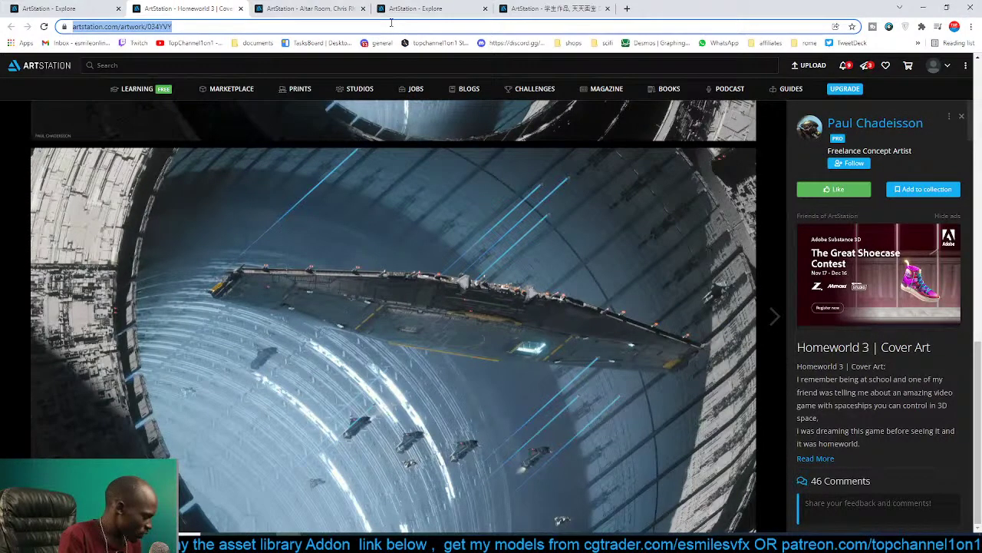
key("alt+Tab")
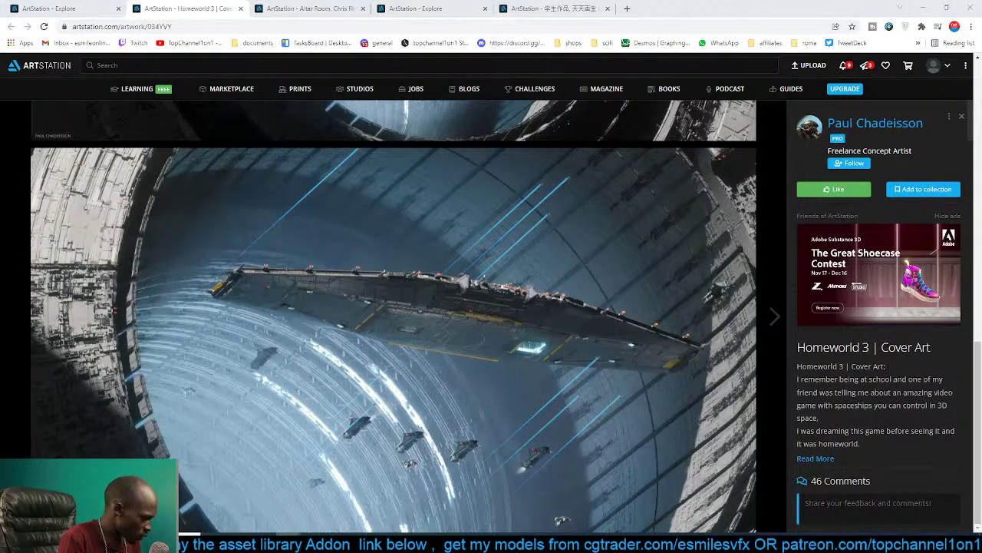
scroll(293, 304, "down", 5)
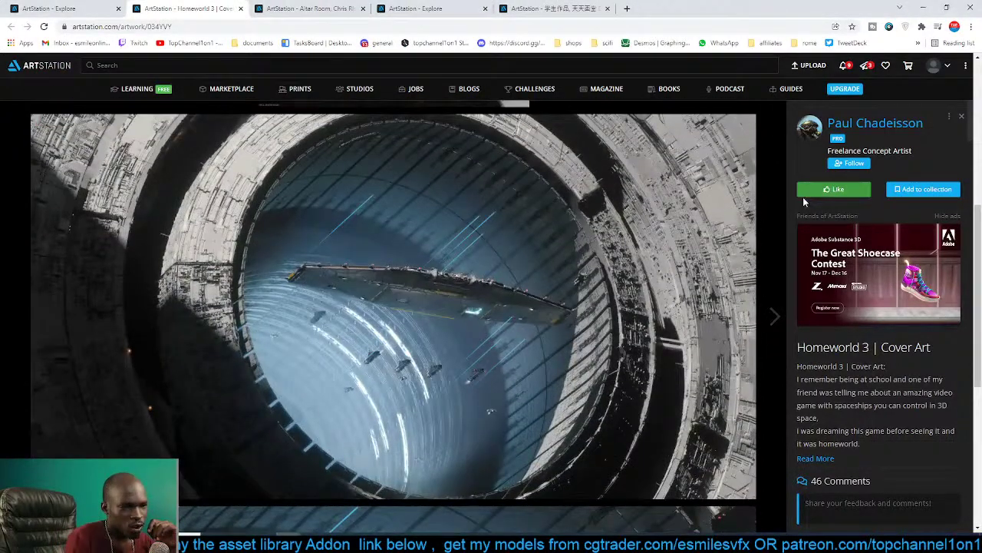
left_click(807, 193)
left_click(839, 167)
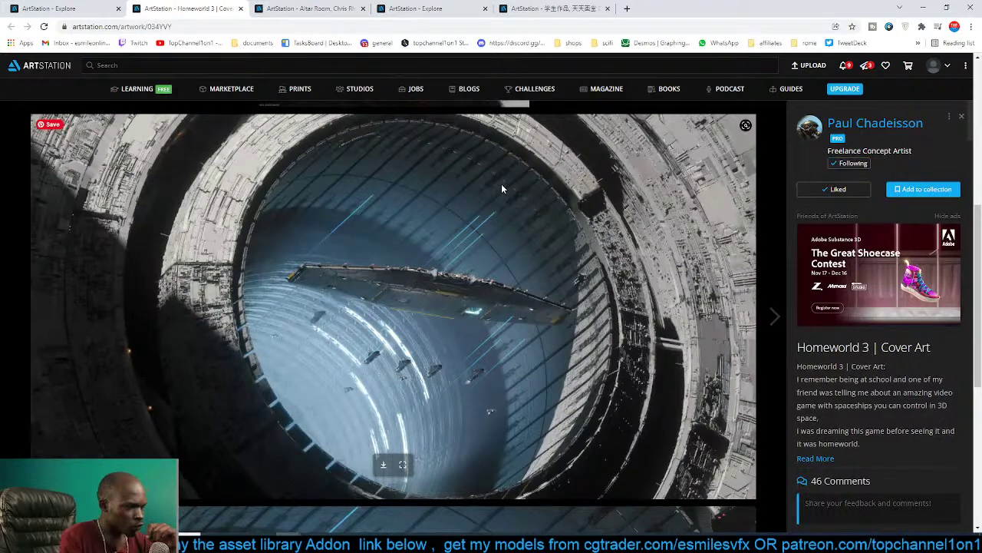
Examine the full portrait cover and the ship close-ups in the Homeworld 3 artwork.
scroll(484, 265, "up", 4)
scroll(486, 266, "up", 1)
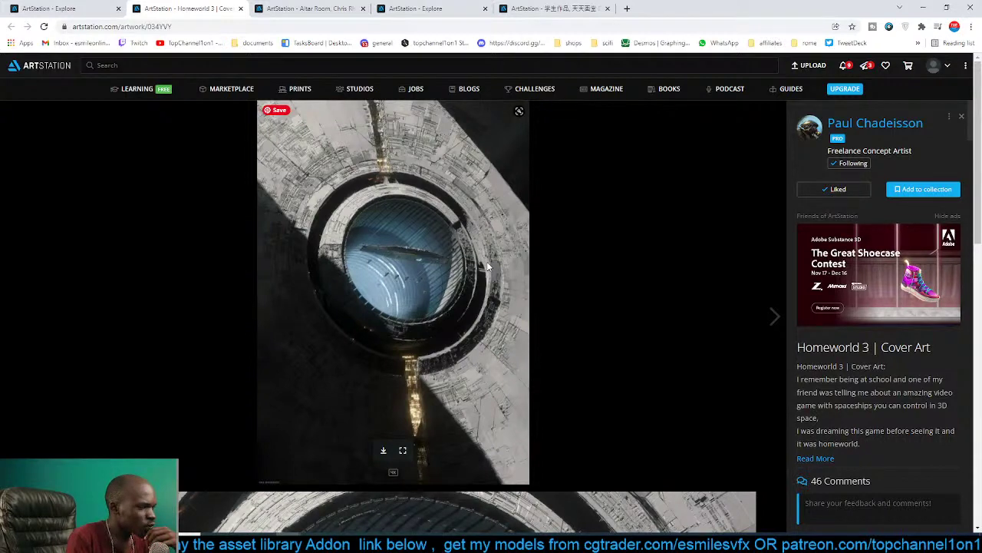
scroll(487, 265, "down", 5)
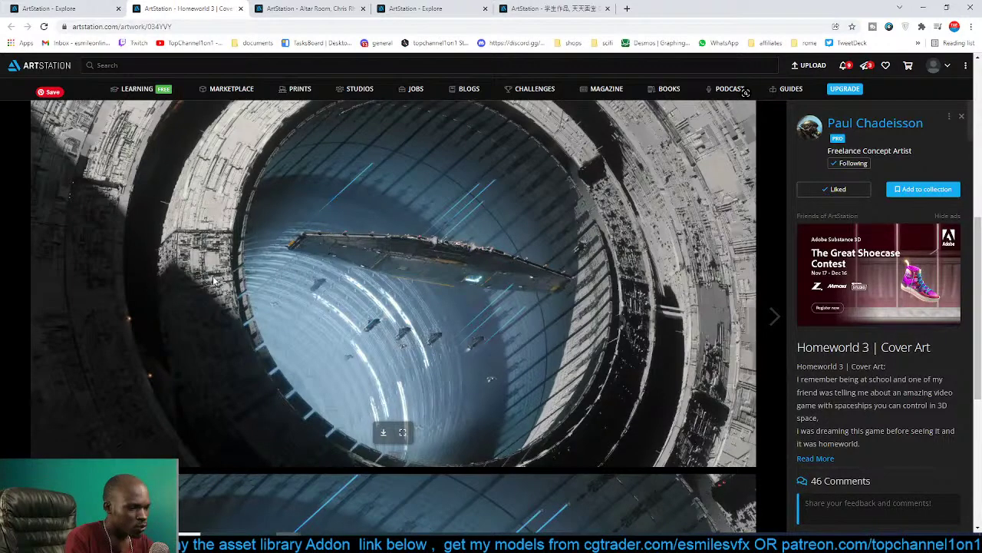
scroll(213, 281, "down", 4)
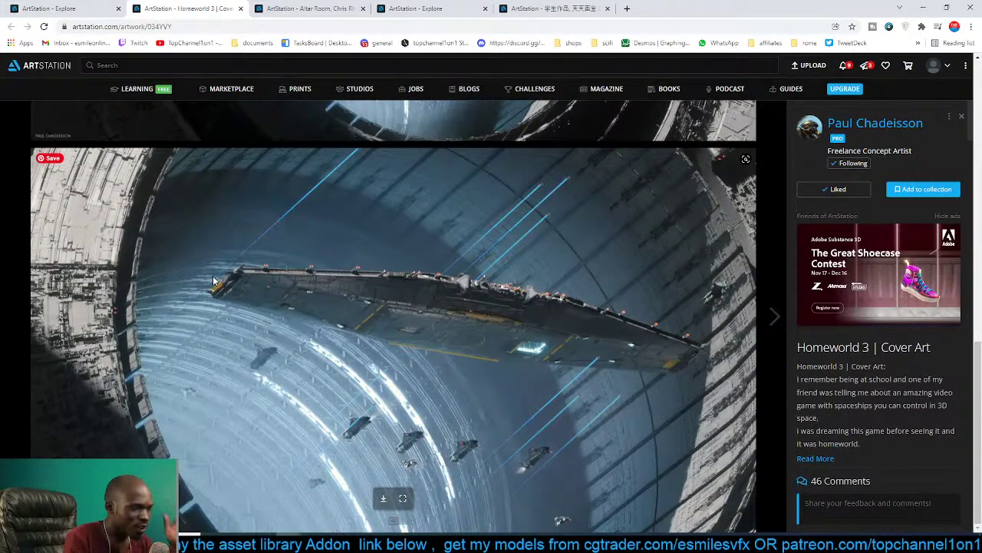
scroll(213, 280, "up", 3)
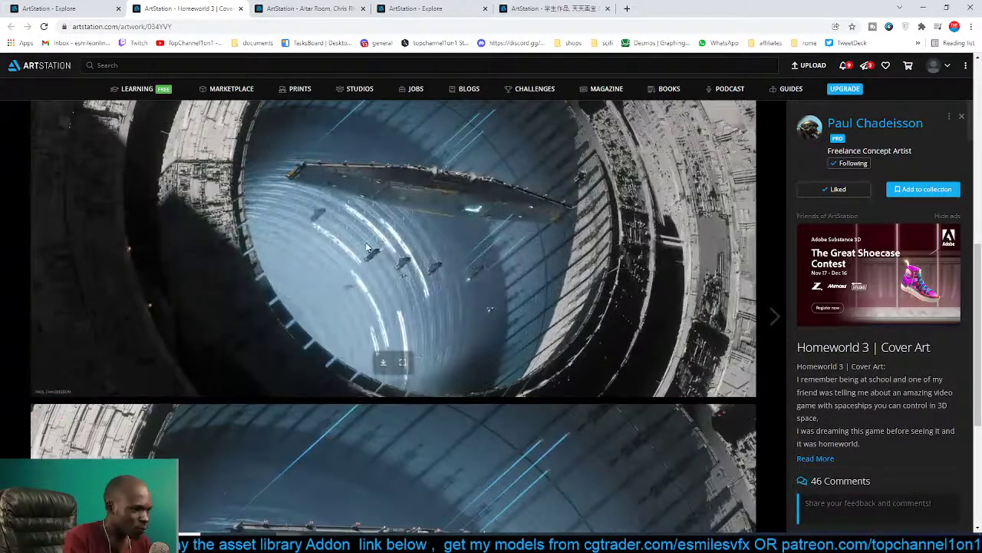
scroll(647, 211, "up", 2)
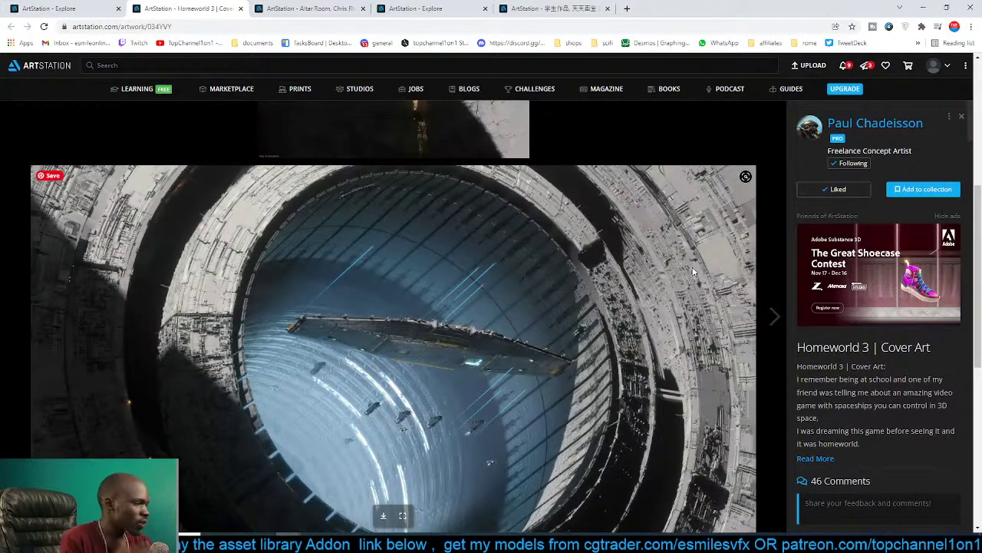
Switch back to the Blender Market window, close the open video and review the Random Flow product page.
mouse_move(314, 537)
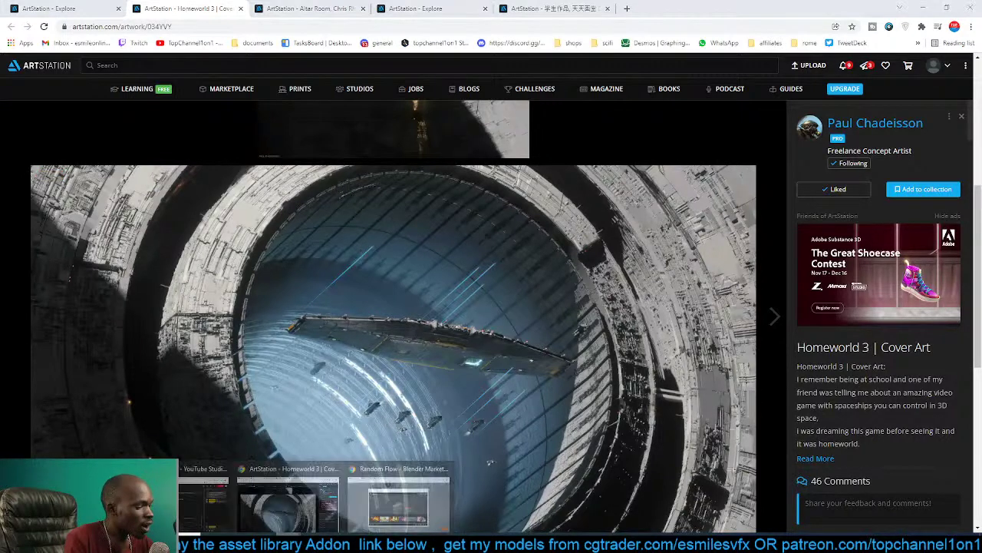
left_click(360, 491)
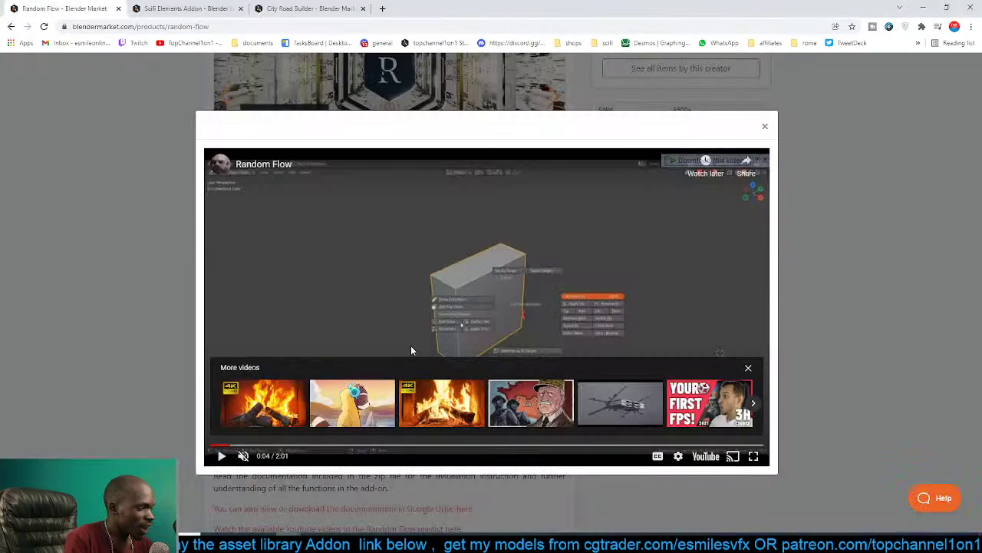
left_click(165, 189)
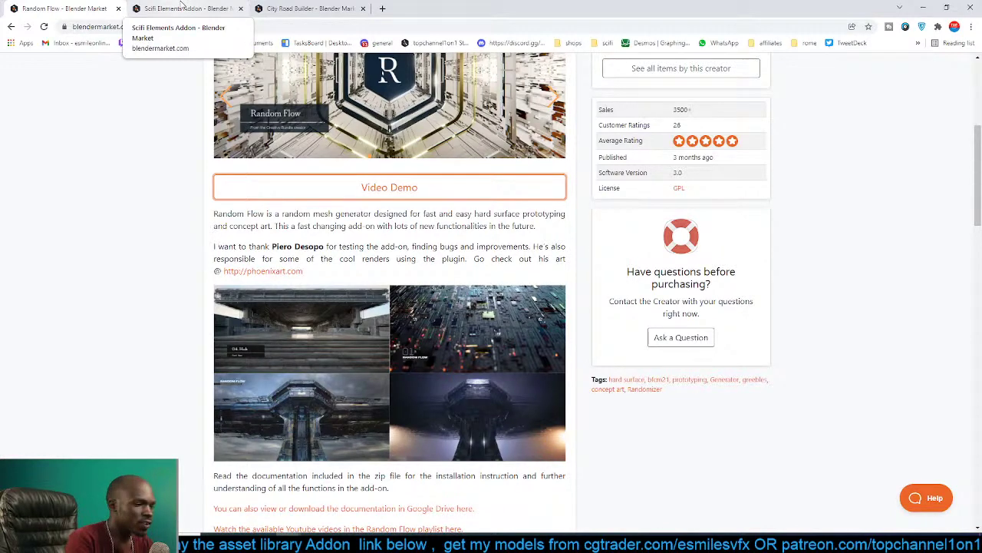
scroll(87, 177, "up", 4)
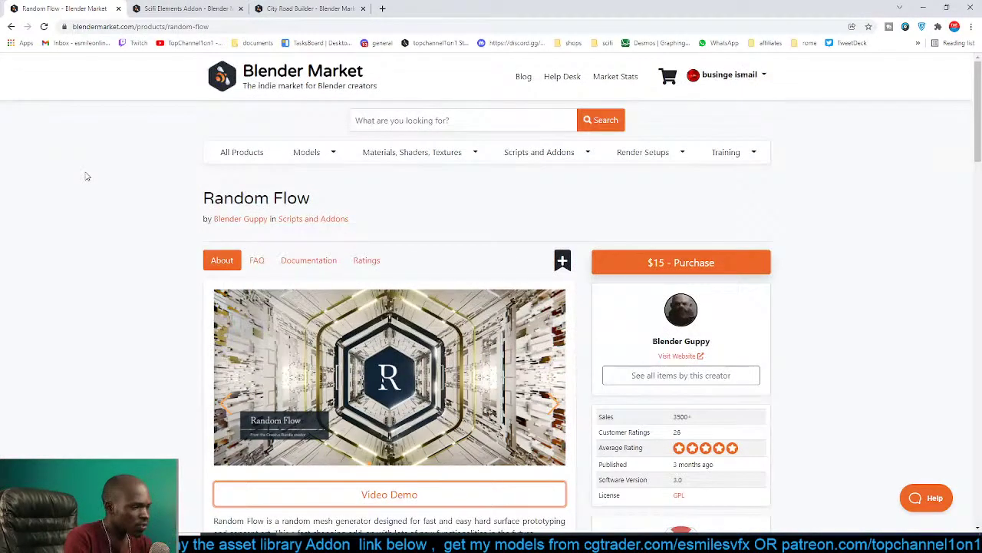
scroll(87, 177, "down", 2)
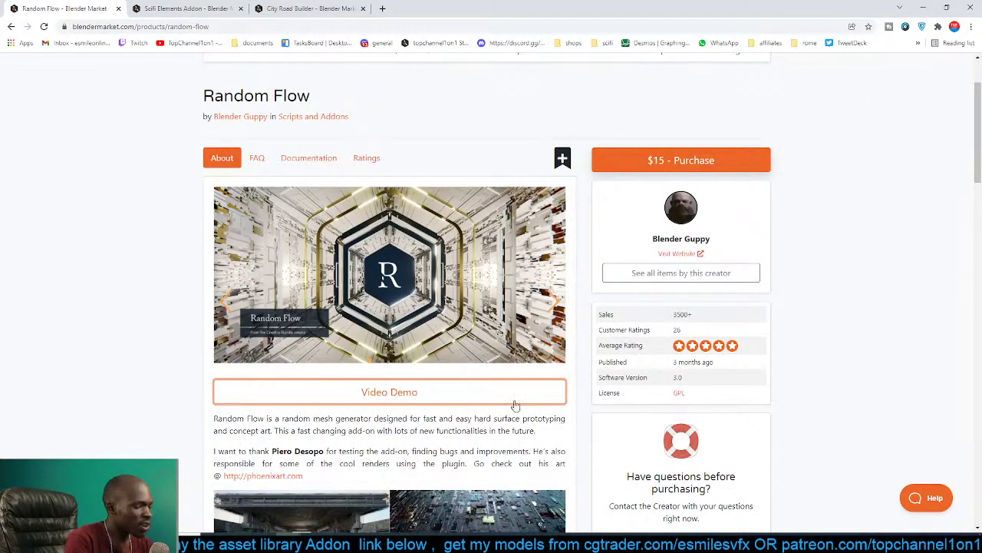
scroll(405, 381, "down", 4)
scroll(405, 382, "up", 3)
Play the Random Flow video demo from about 0:07, pause it and compare it with the ArtStation cover art.
left_click(482, 295)
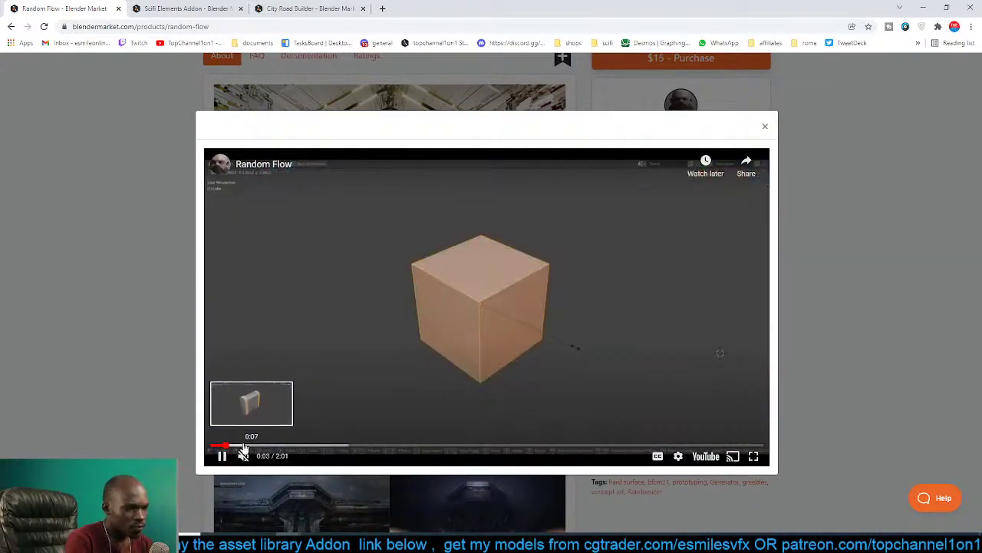
left_click(245, 446)
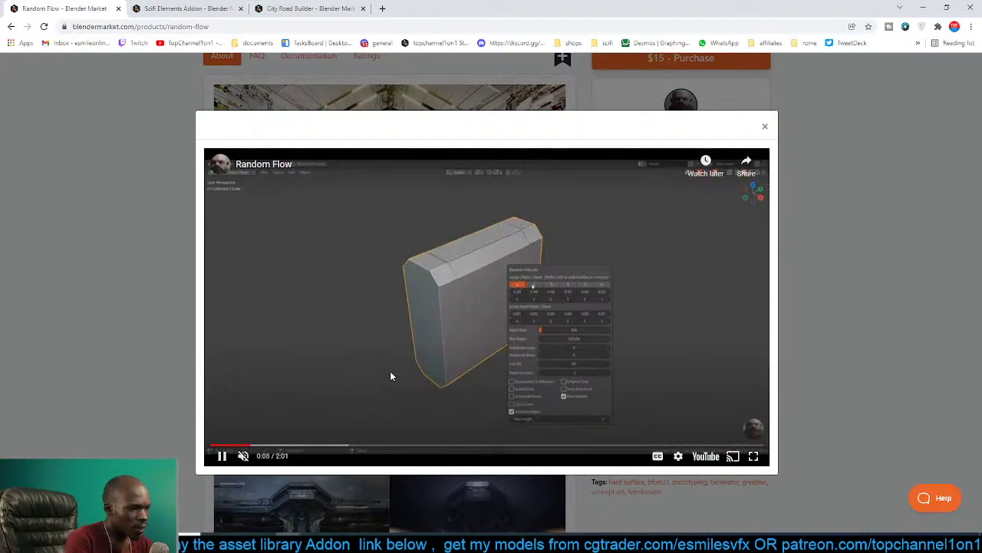
left_click(391, 374)
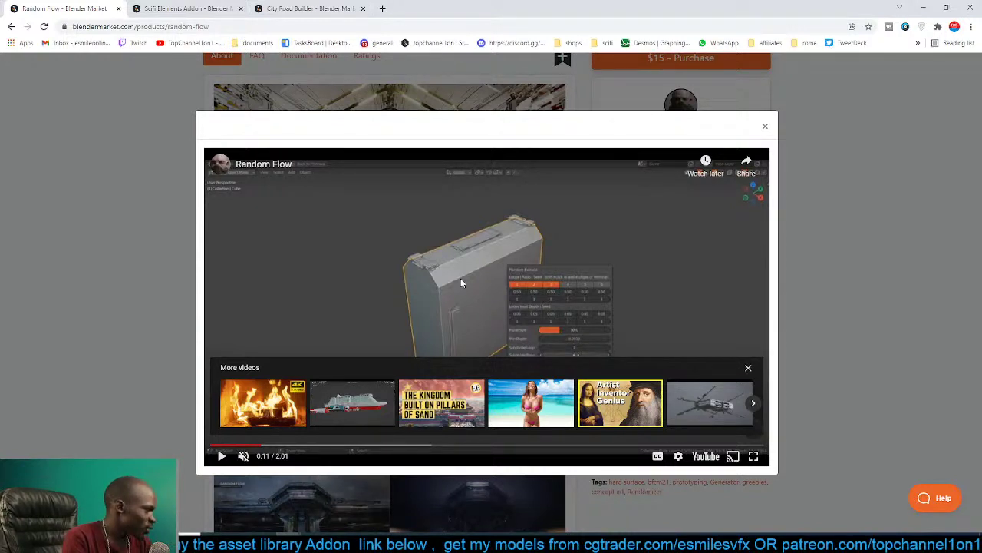
left_click(280, 488)
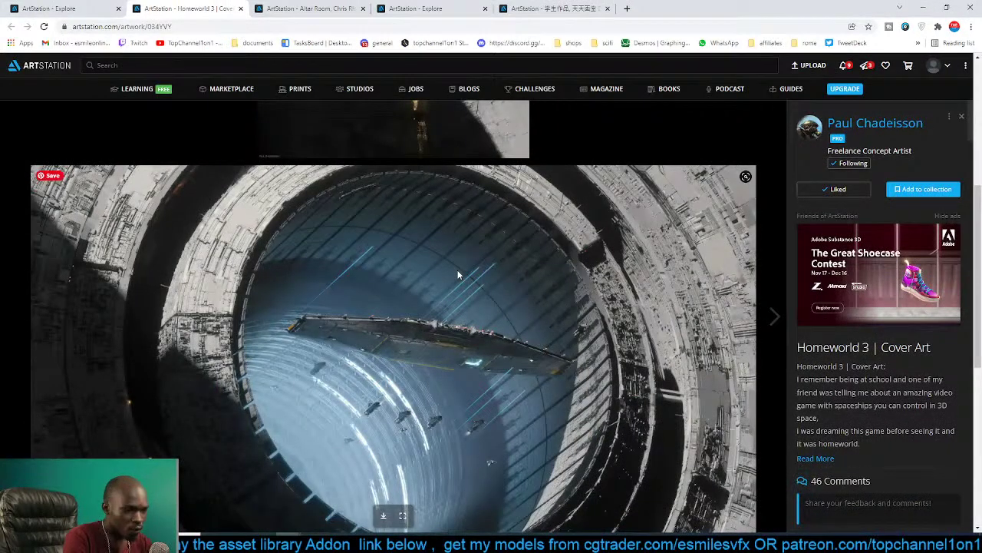
key("alt+Tab")
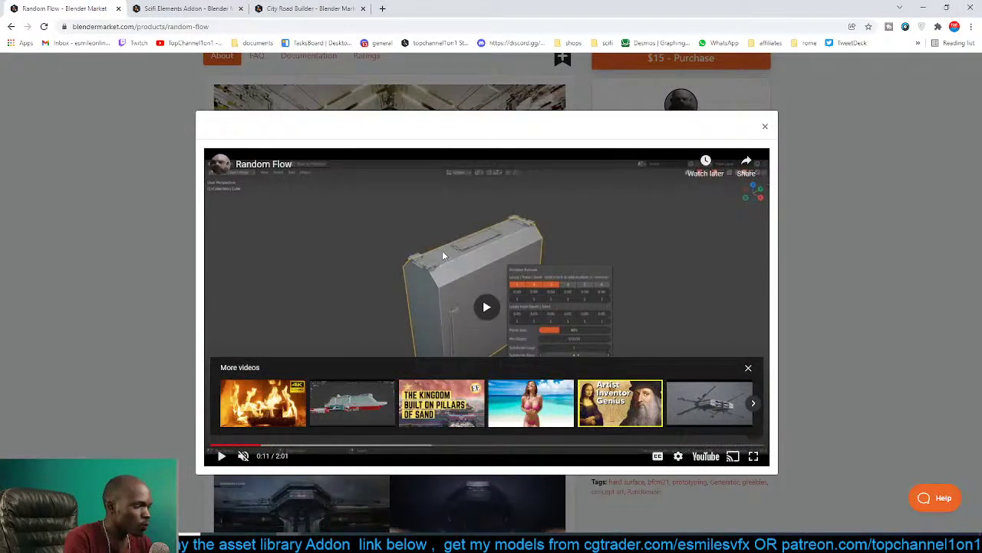
Resume the Random Flow demo, watch it to about 0:37 and close the video.
left_click(443, 252)
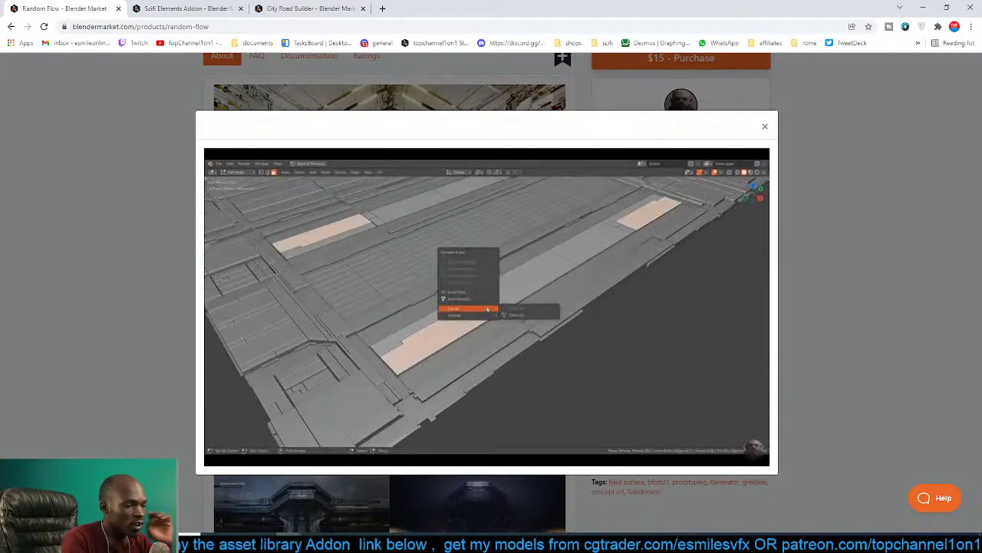
left_click(465, 376)
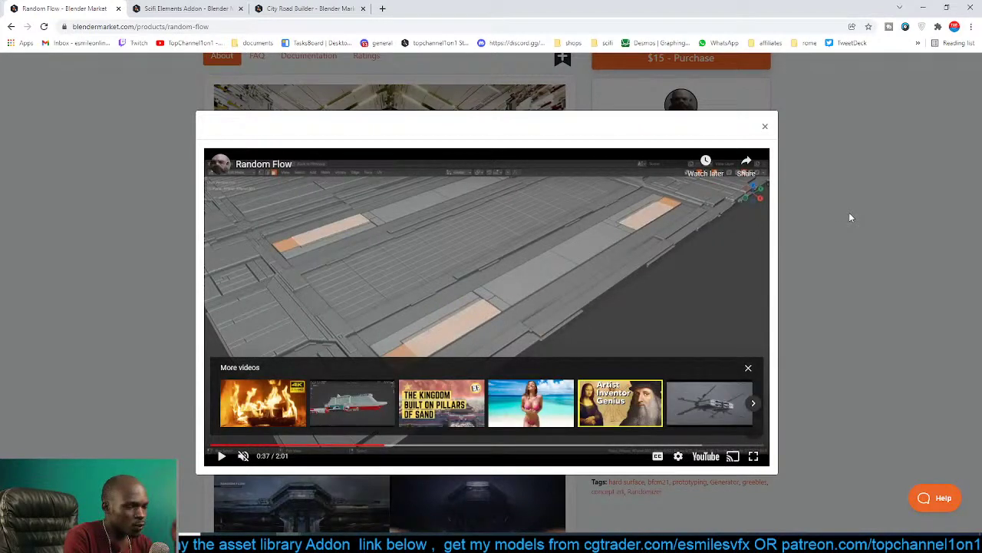
left_click(851, 218)
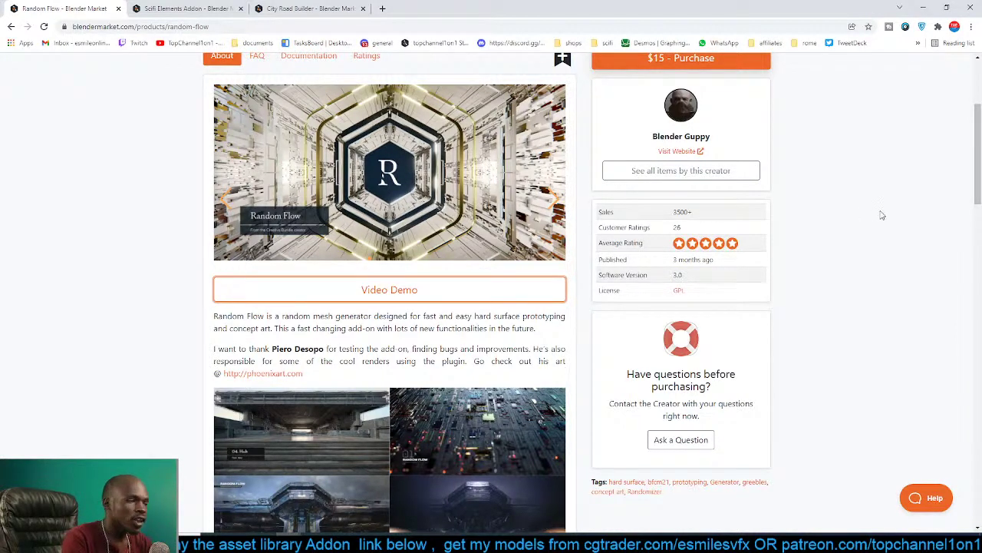
Open the Scifi Elements Addon product page and review its demos, tutorial videos and Ultimate Version assets.
left_click(184, 8)
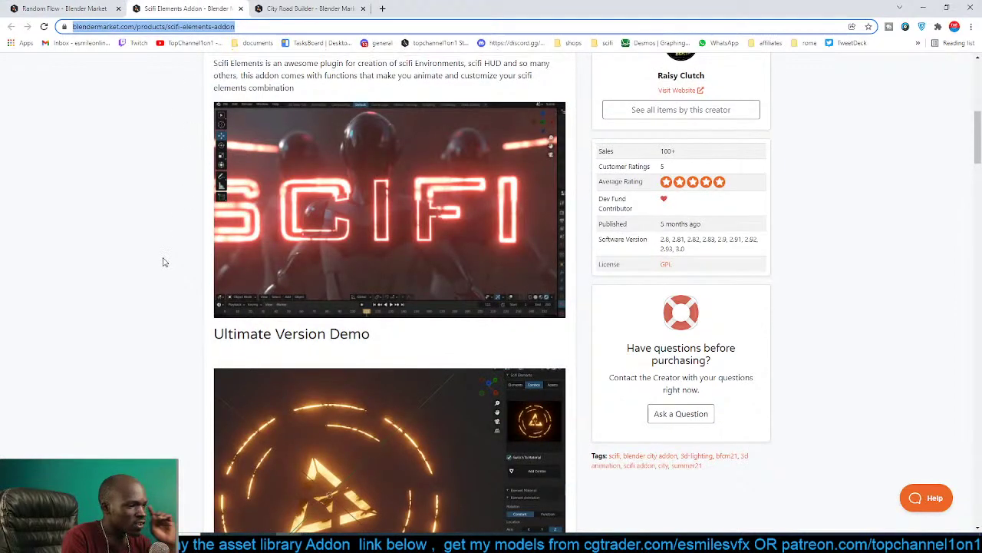
scroll(163, 262, "up", 1)
scroll(162, 262, "down", 4)
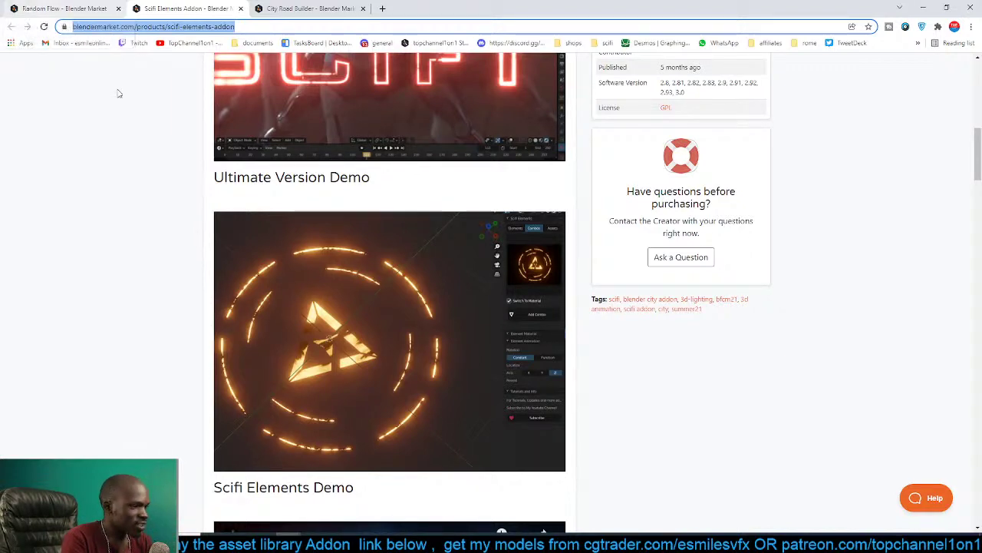
scroll(96, 198, "up", 4)
scroll(97, 201, "down", 8)
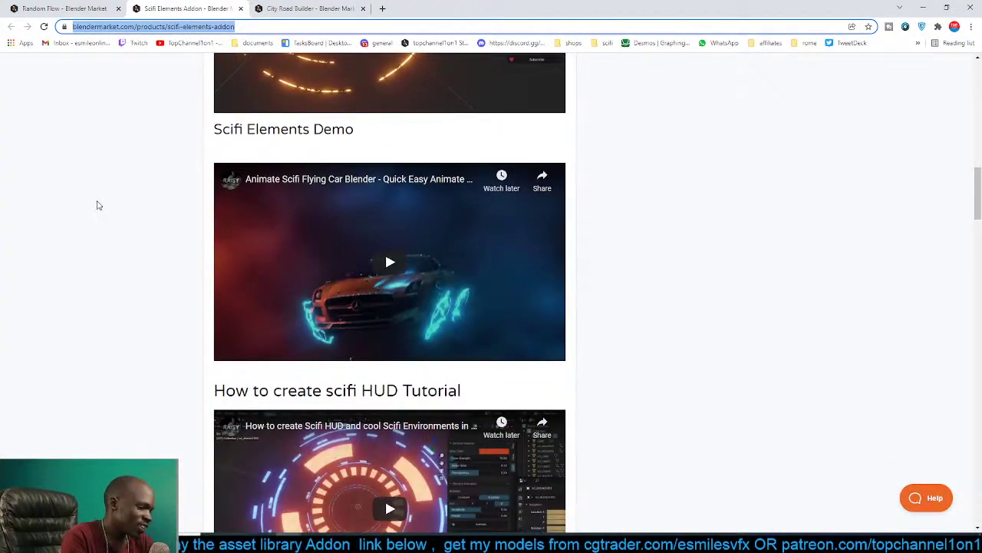
scroll(100, 204, "down", 5)
scroll(104, 205, "down", 1)
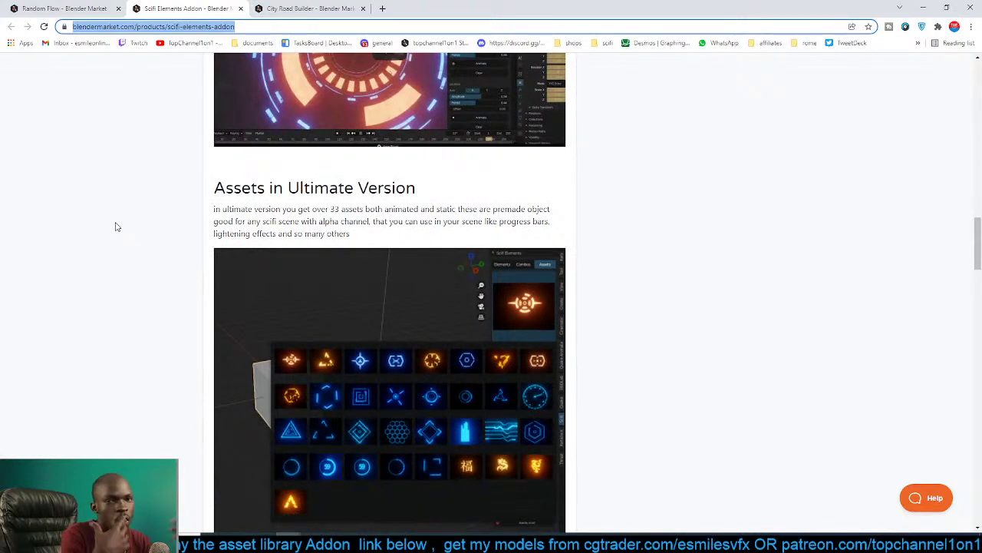
scroll(115, 224, "down", 3)
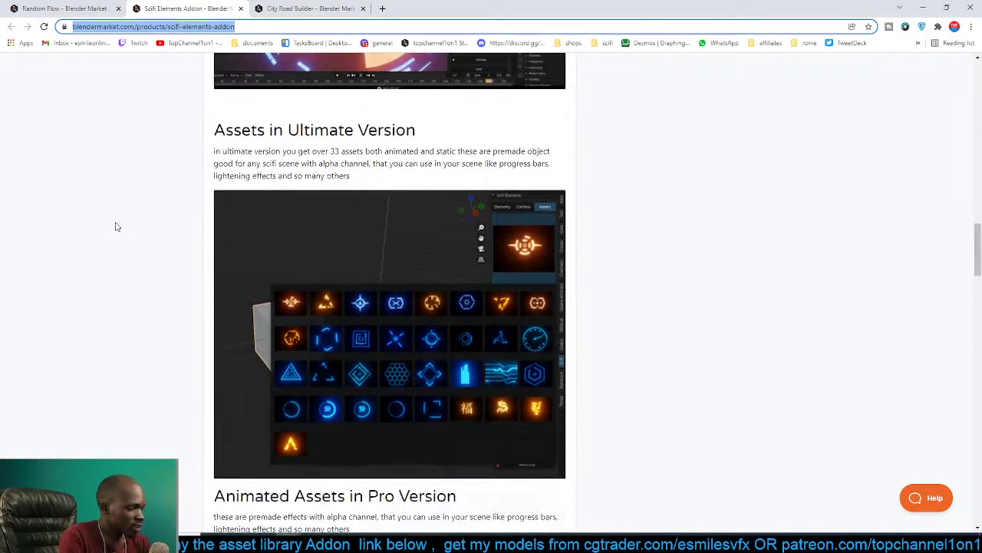
Open the City Road Builder product page and review its description, demo videos and Pro version junction system.
left_click(288, 8)
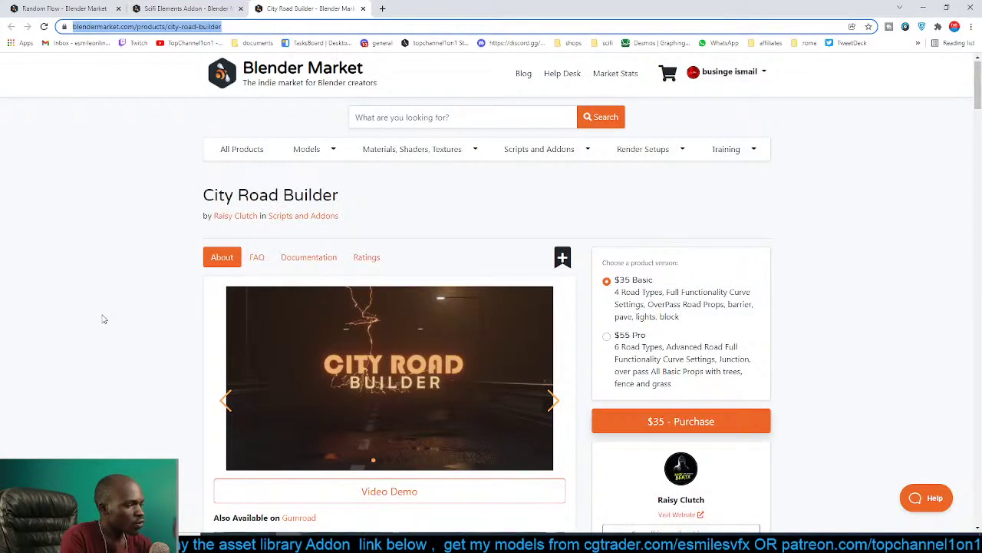
scroll(103, 318, "down", 1)
scroll(104, 318, "down", 2)
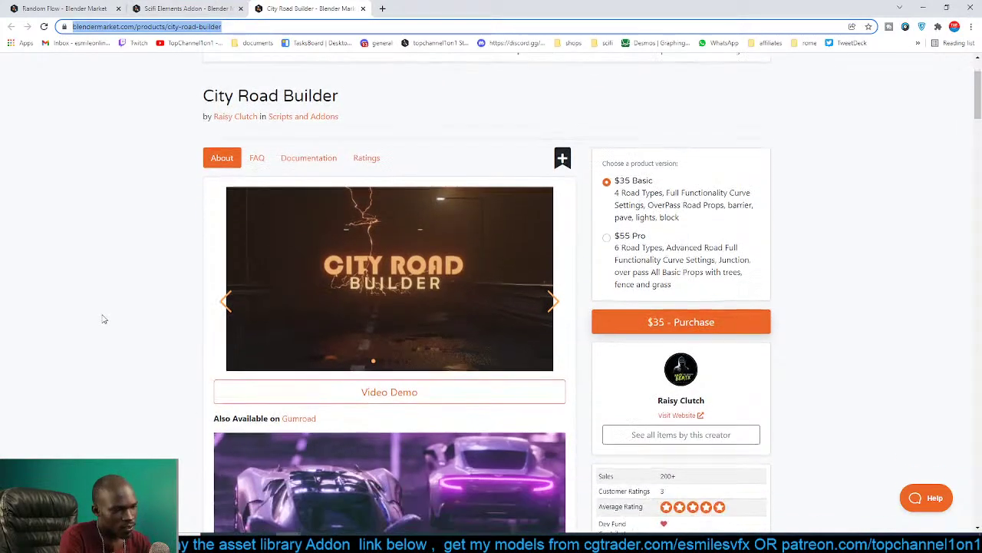
scroll(104, 318, "down", 10)
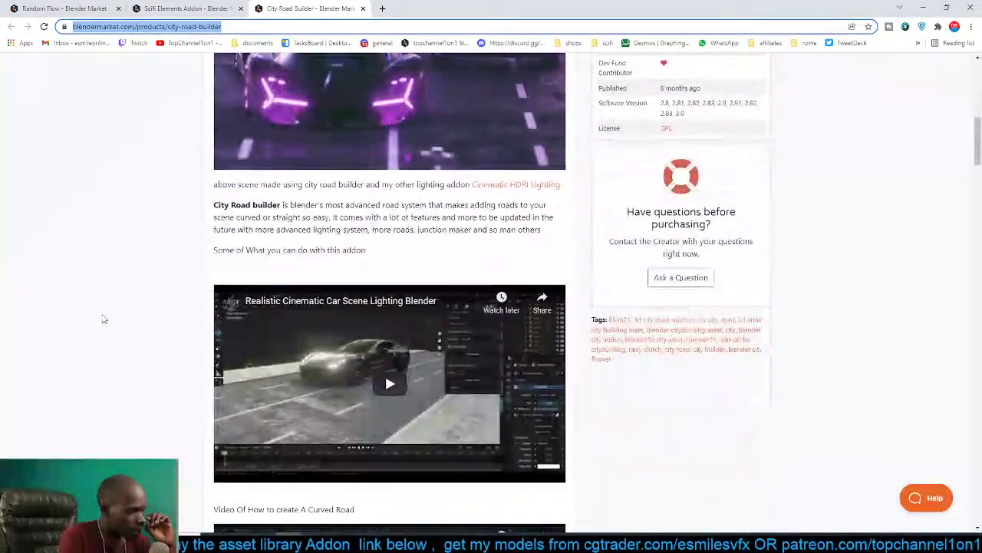
scroll(103, 318, "down", 7)
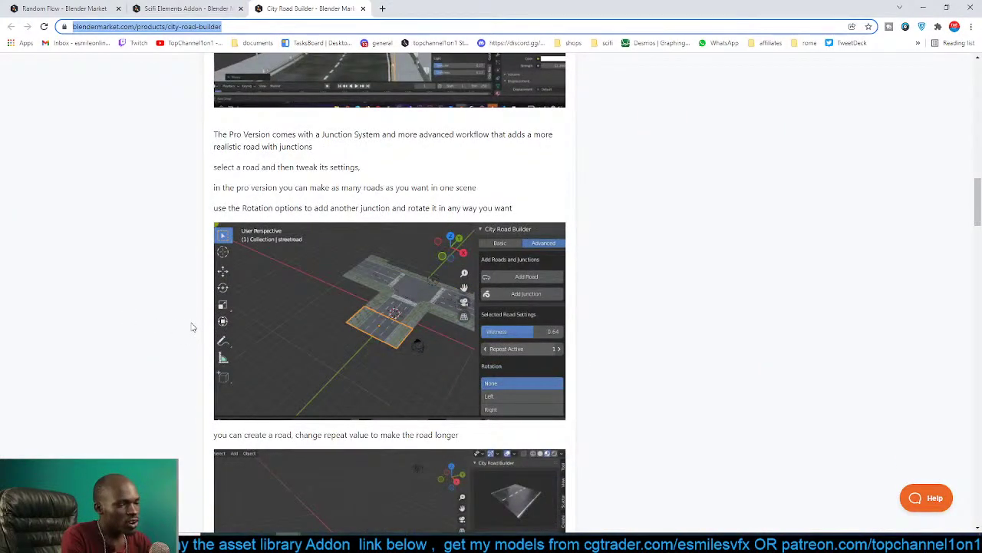
scroll(192, 327, "down", 3)
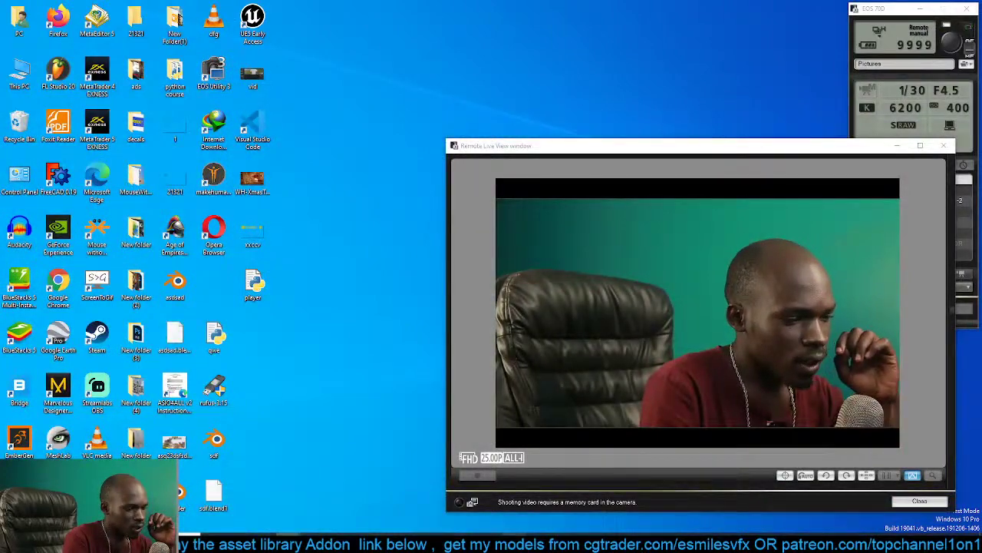
Switch to the ArtStation page and save the wide Homeworld 3 cover art image to Downloads as a JPEG.
mouse_move(291, 542)
left_click(345, 499)
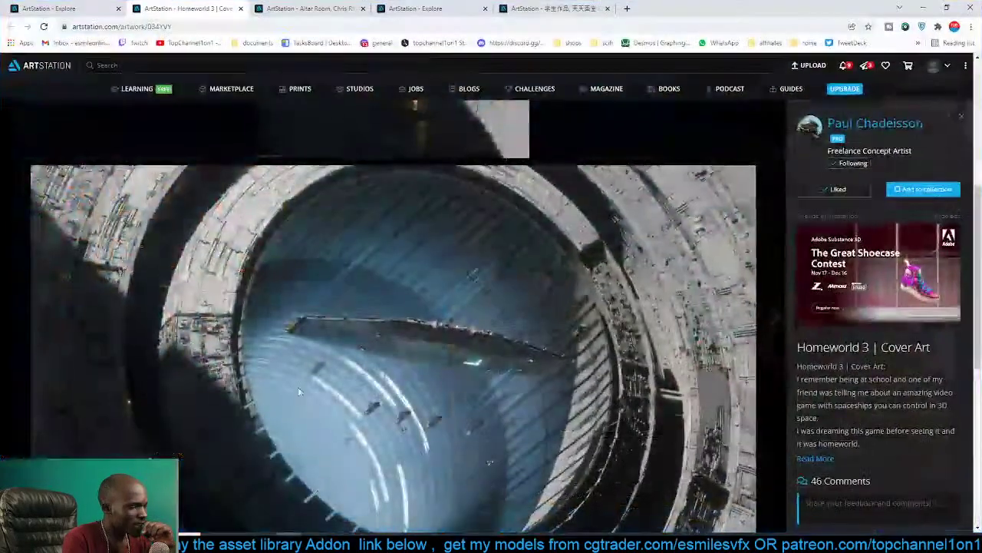
scroll(388, 348, "up", 4)
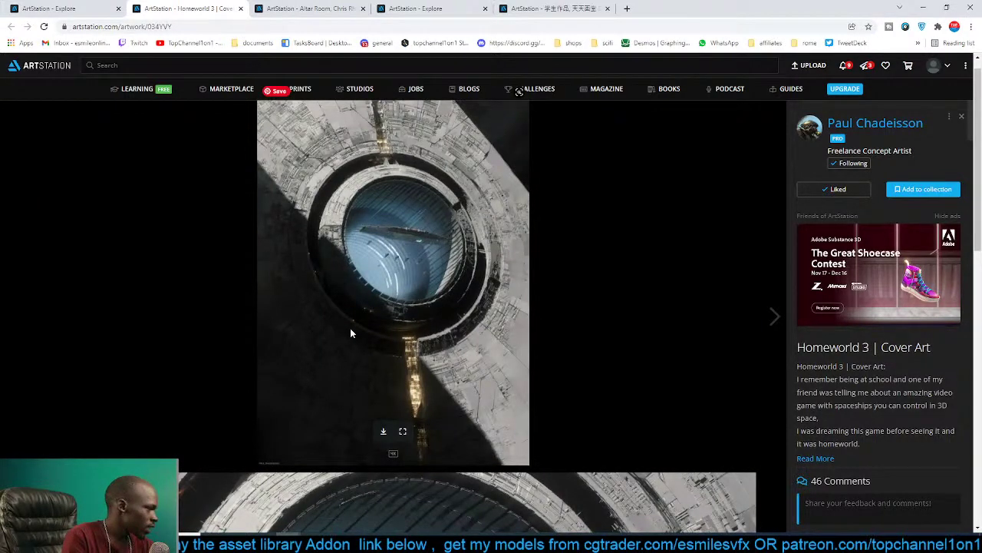
scroll(459, 270, "down", 4)
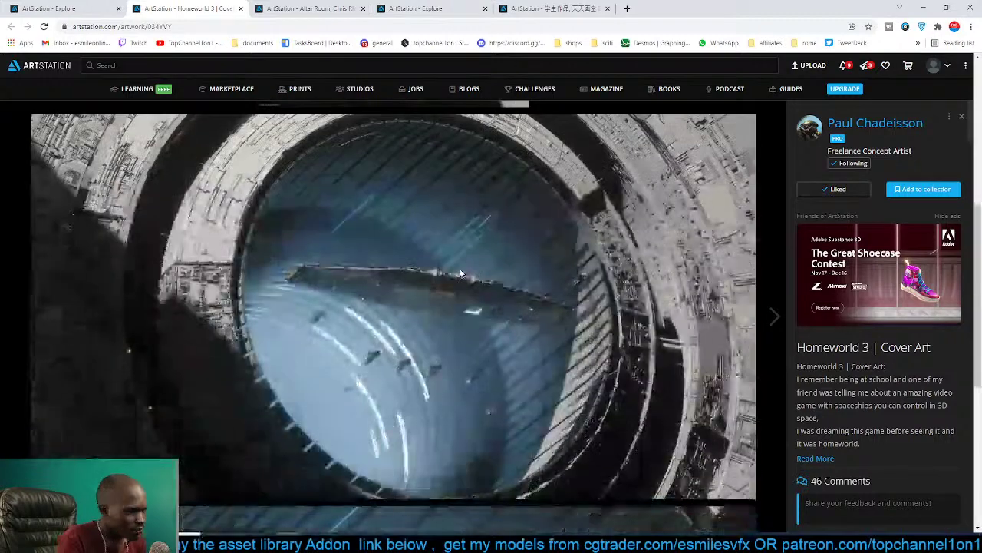
right_click(499, 231)
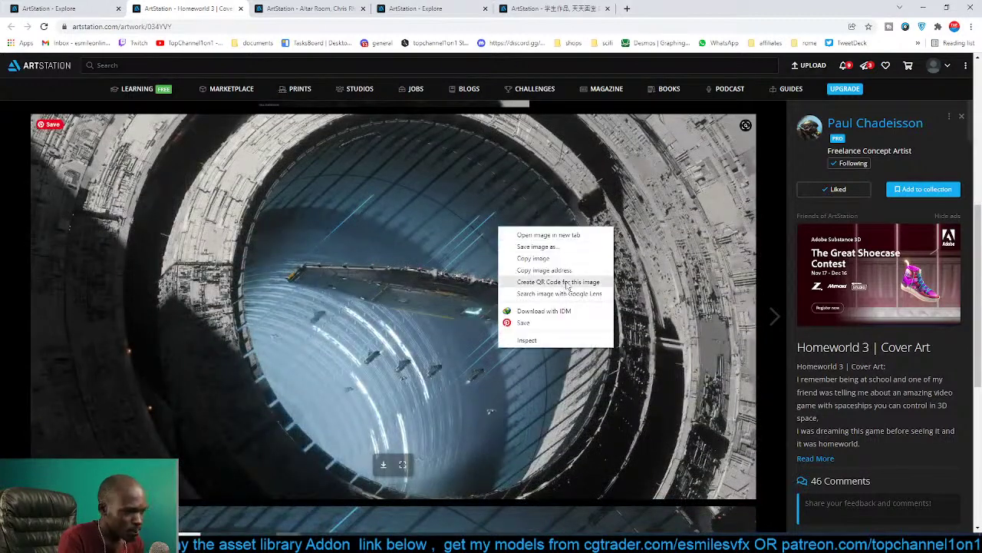
left_click(578, 249)
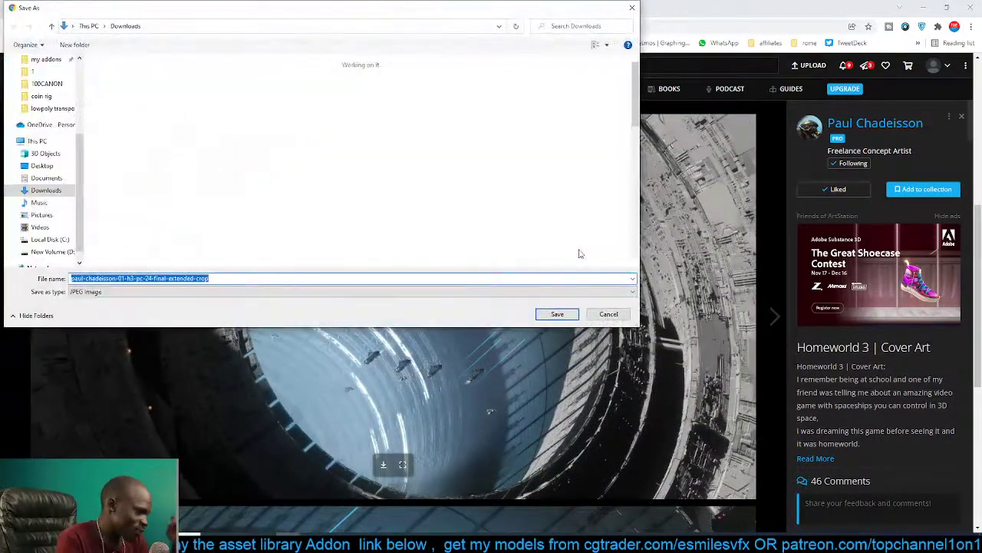
left_click(557, 314)
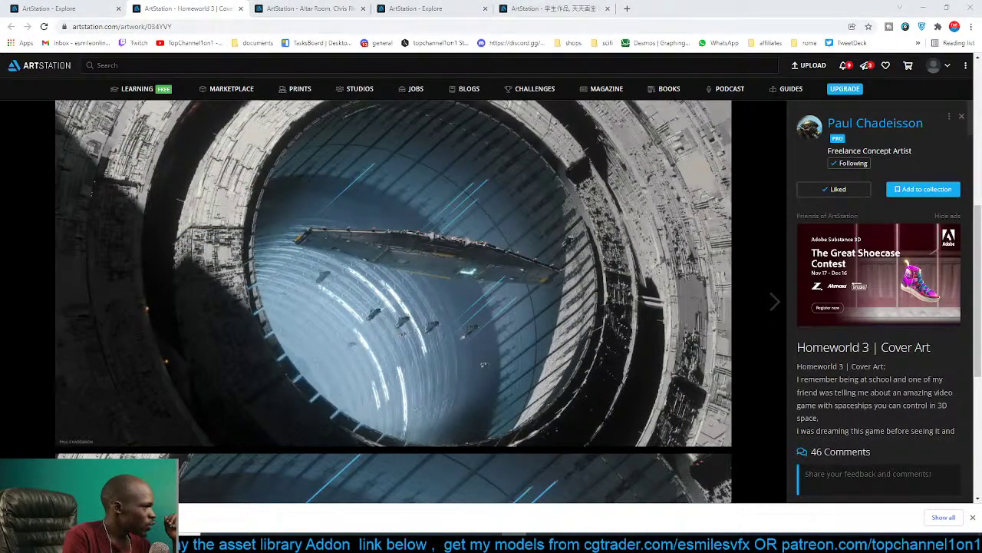
Switch to Blender and load the saved cover art into the image editor above the scene properties.
key("alt+Tab")
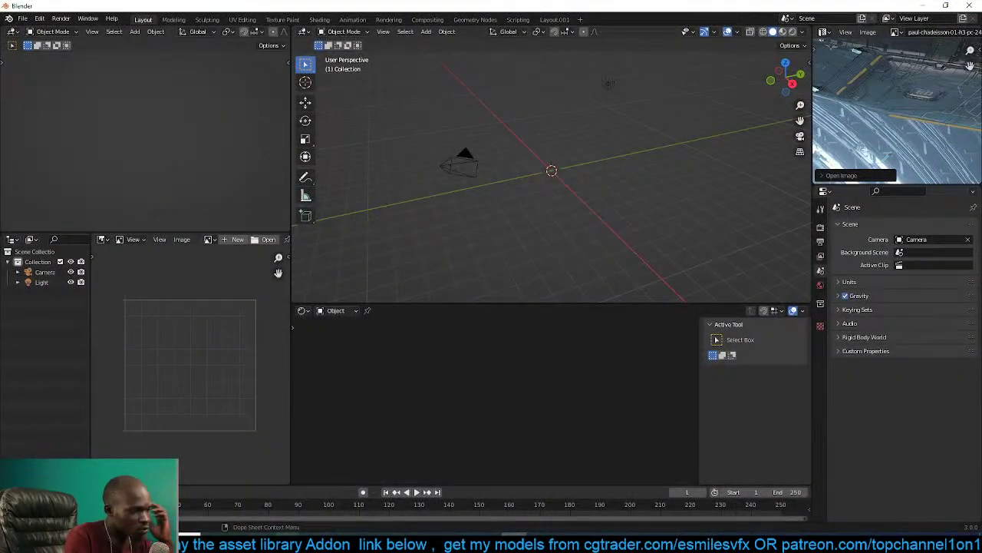
left_click(296, 541)
left_click(324, 507)
left_click_drag(99, 518, 492, 541)
key("alt+Tab")
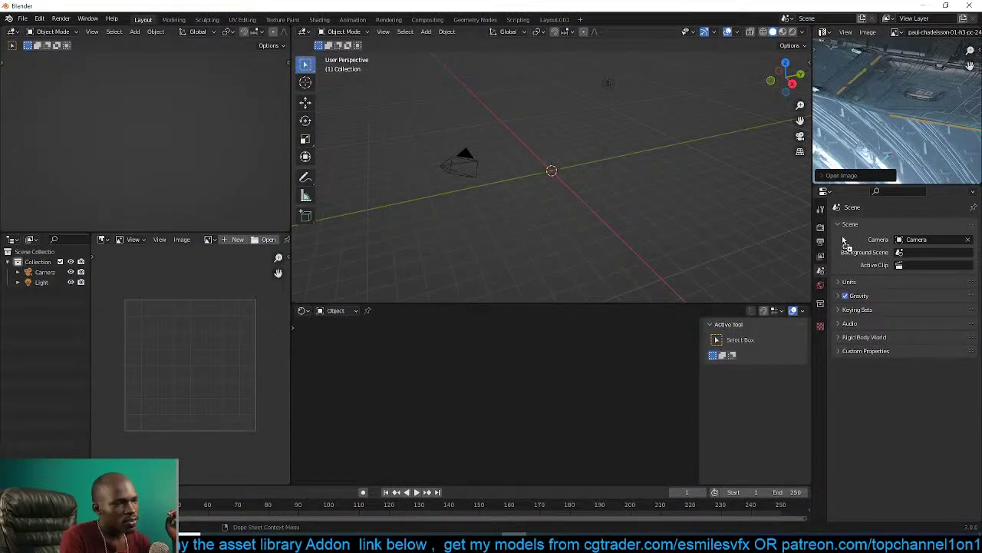
scroll(895, 120, "down", 5)
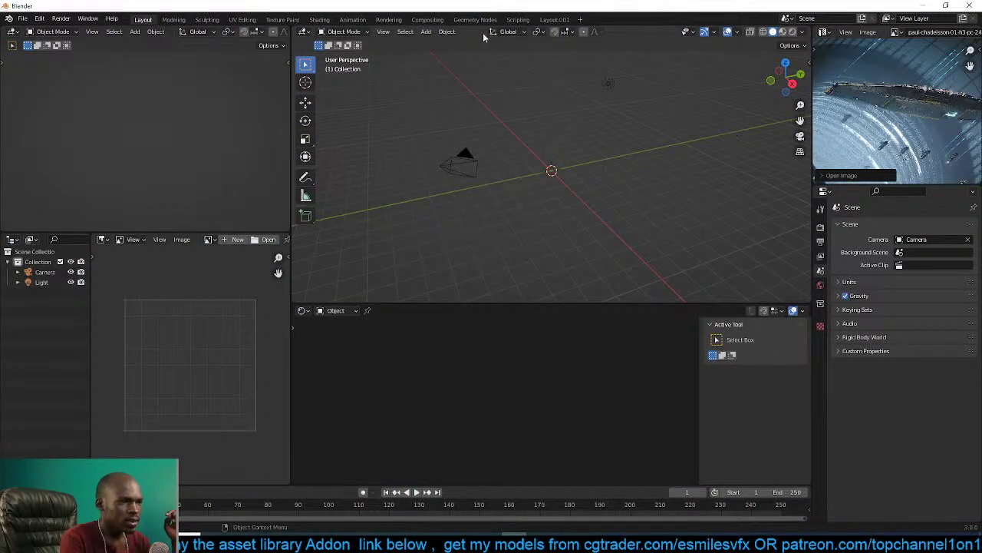
Change the Outliner in the Layout.001 workspace to an Image Editor, and return to the Layout workspace.
left_click(545, 19)
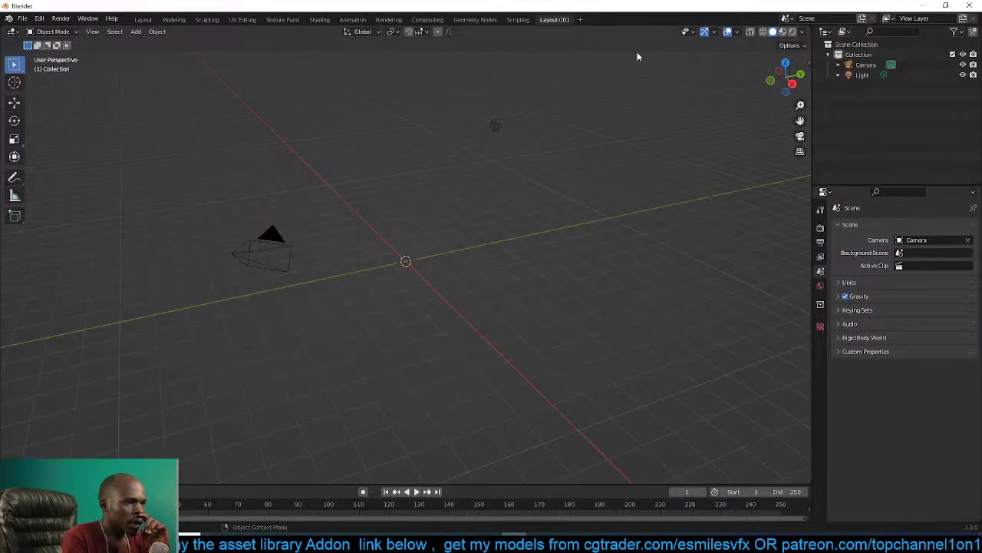
left_click(826, 31)
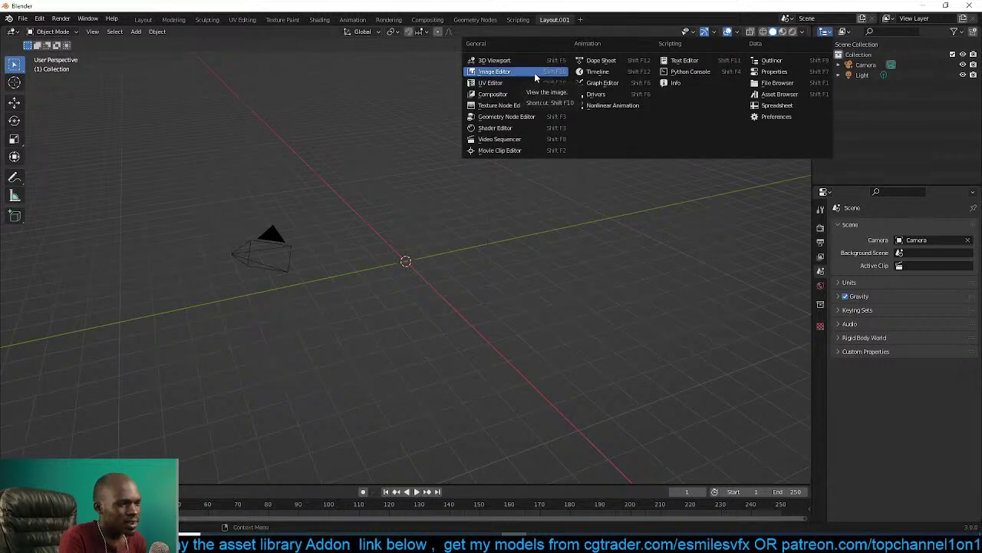
left_click(534, 72)
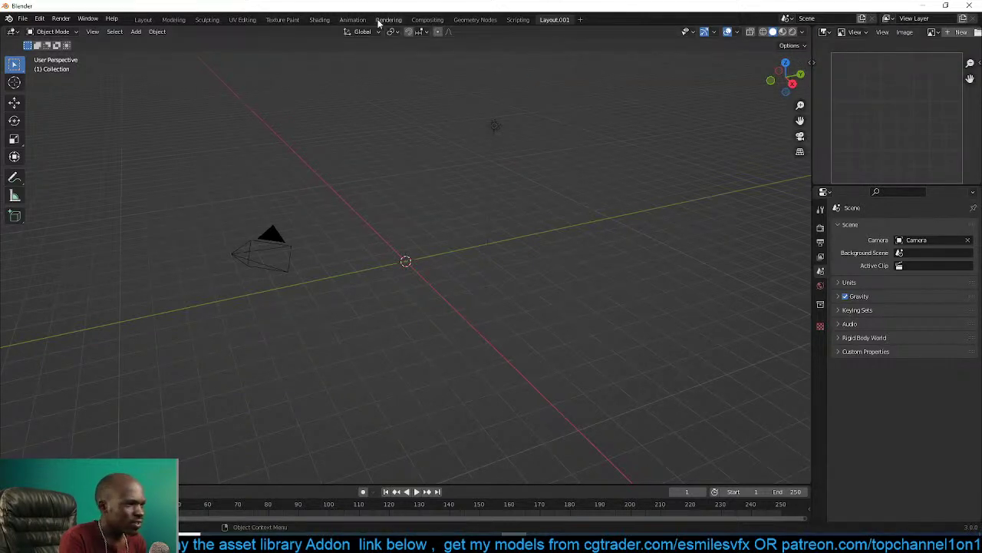
left_click(143, 19)
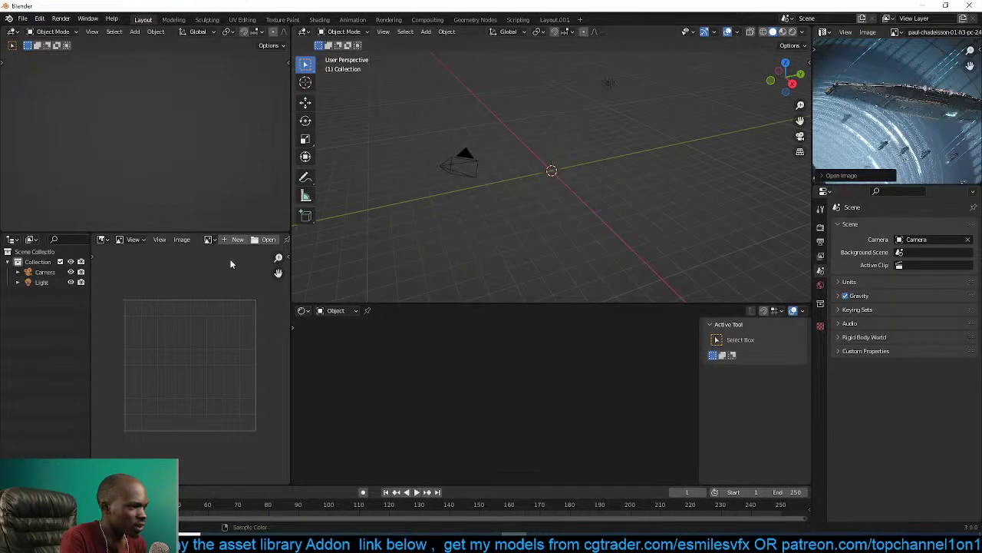
Display the loaded cover art in the empty image editor beside the Outliner, framing the whole picture.
left_click(208, 240)
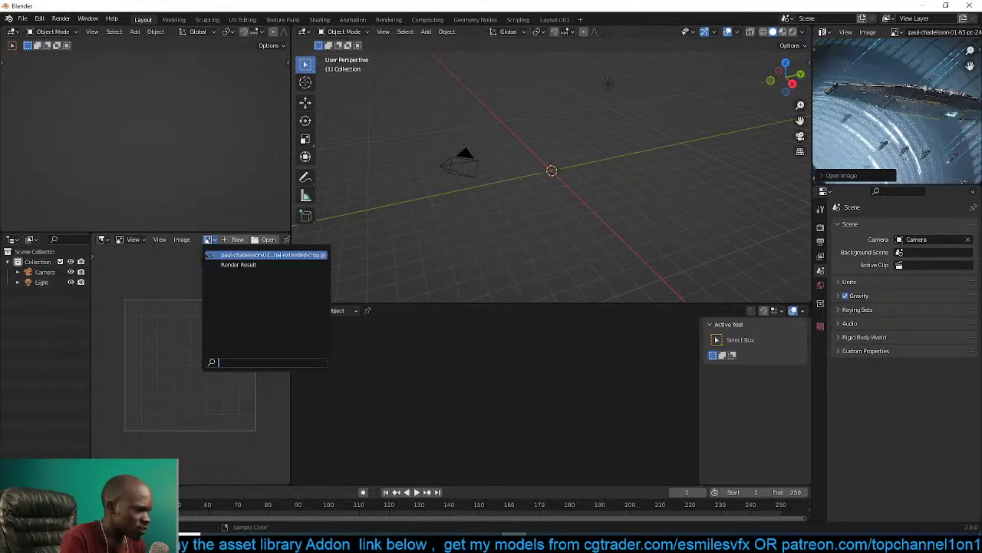
left_click(224, 265)
left_click(208, 239)
left_click(216, 256)
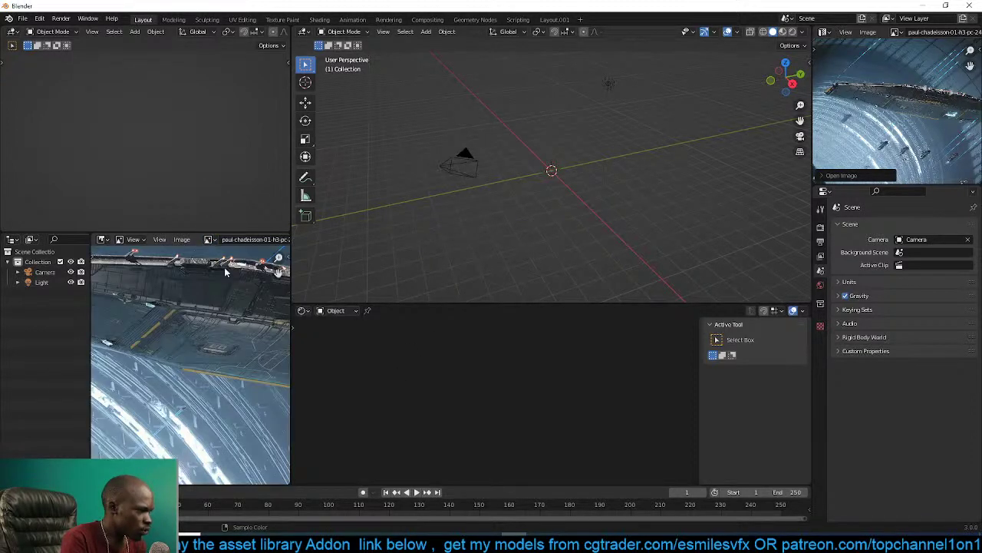
scroll(194, 320, "down", 2)
scroll(195, 320, "down", 1)
scroll(330, 300, "down", 1)
scroll(227, 330, "down", 3)
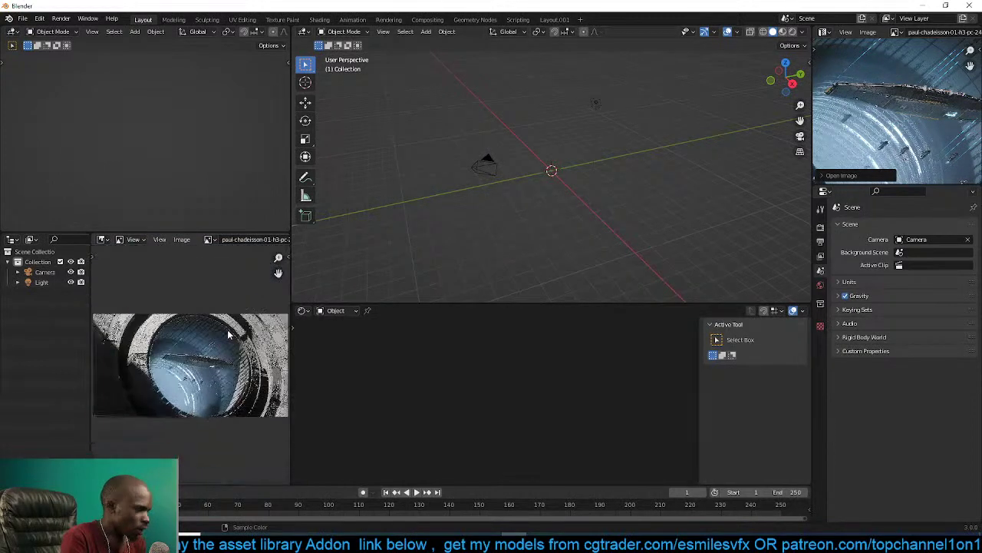
scroll(240, 338, "up", 3)
scroll(242, 338, "down", 2)
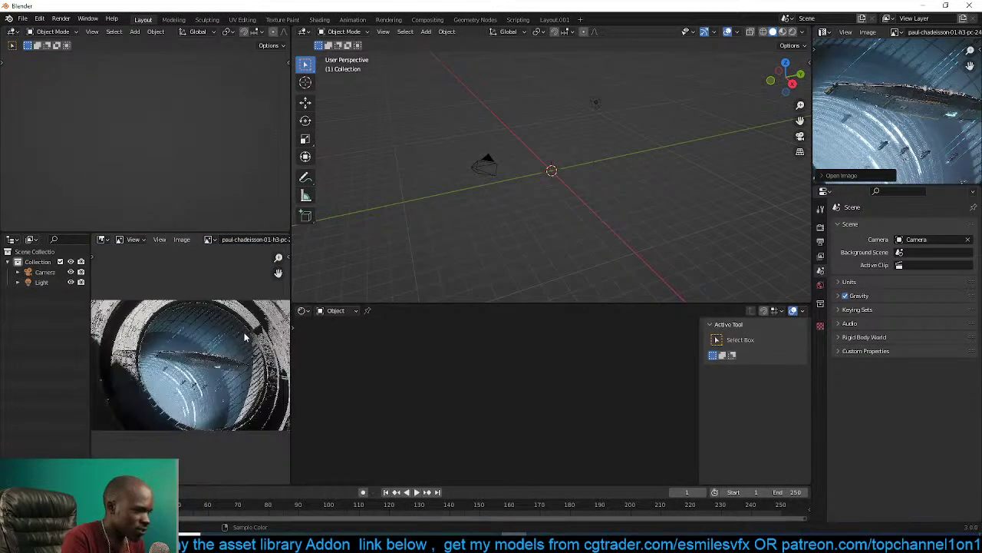
Switch back to the ArtStation page and save the close-up image of the ship to Downloads as a JPEG.
mouse_move(290, 542)
left_click(343, 499)
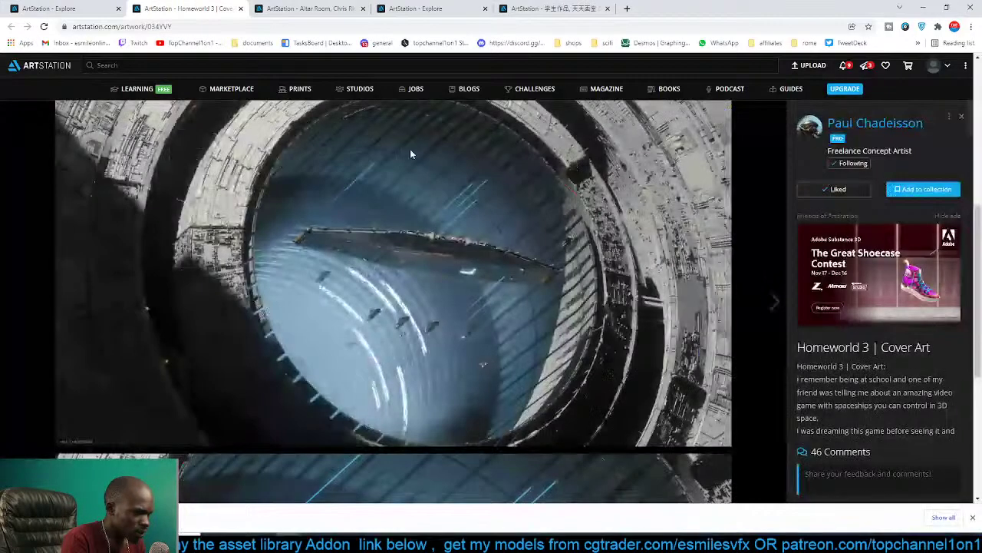
scroll(503, 347, "down", 3)
scroll(503, 348, "up", 10)
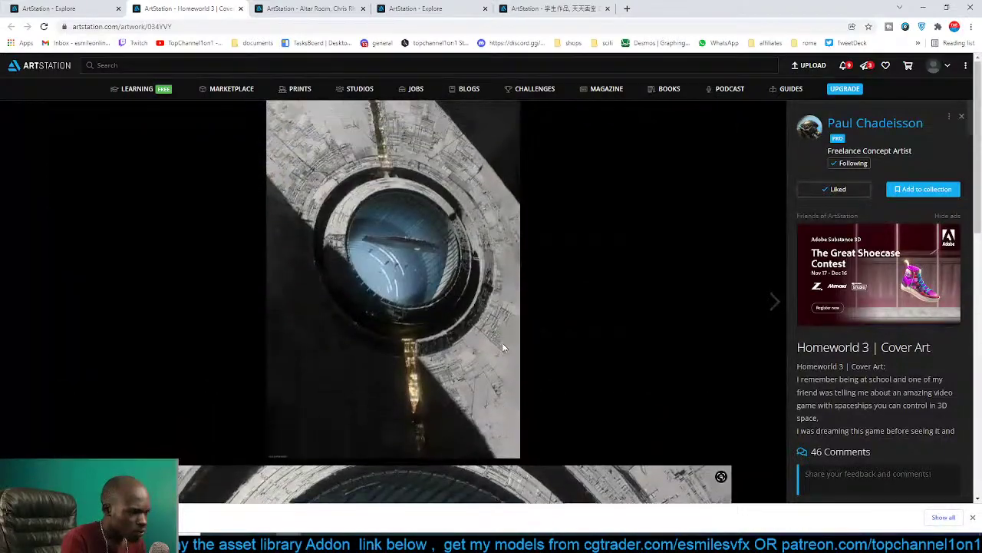
scroll(502, 348, "down", 12)
scroll(502, 347, "up", 5)
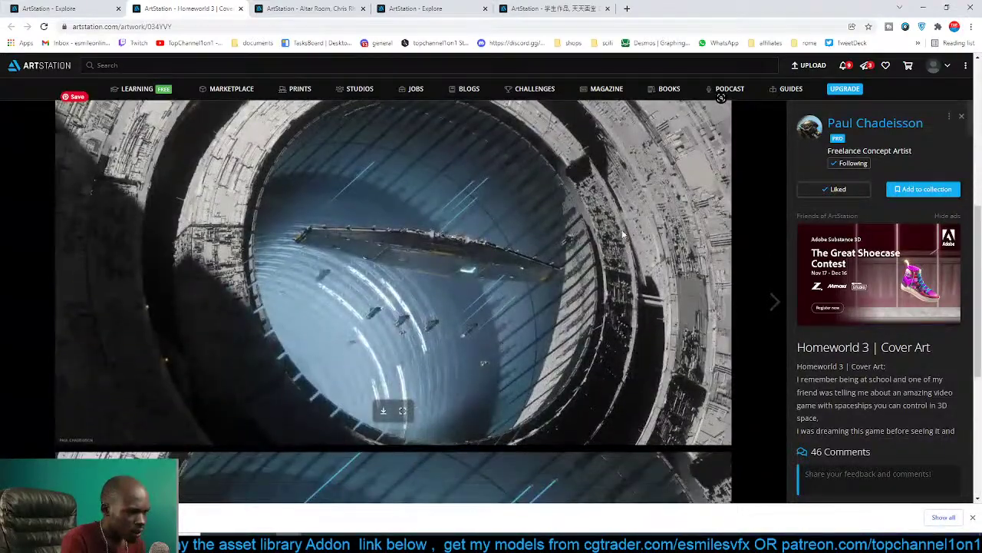
scroll(608, 288, "down", 5)
right_click(609, 290)
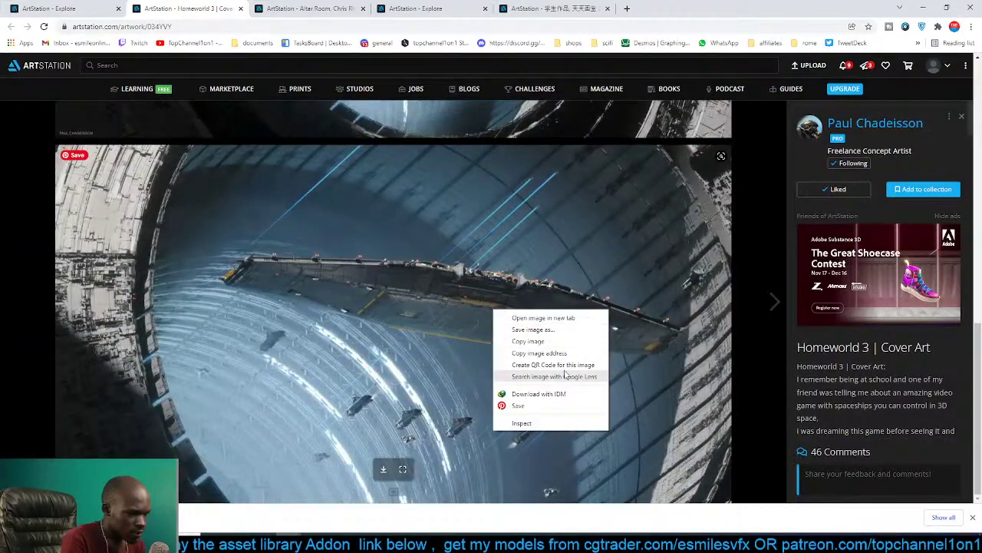
left_click(538, 352)
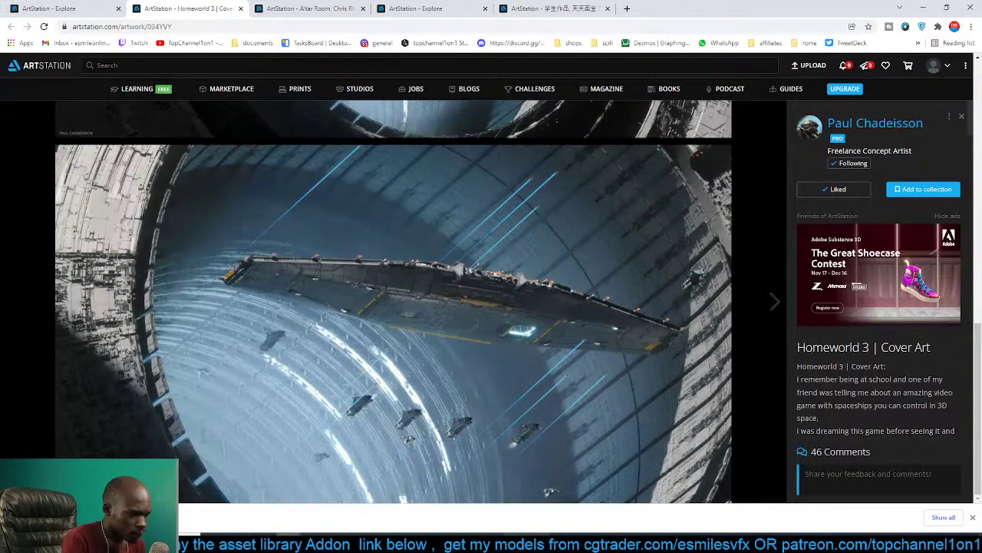
right_click(419, 254)
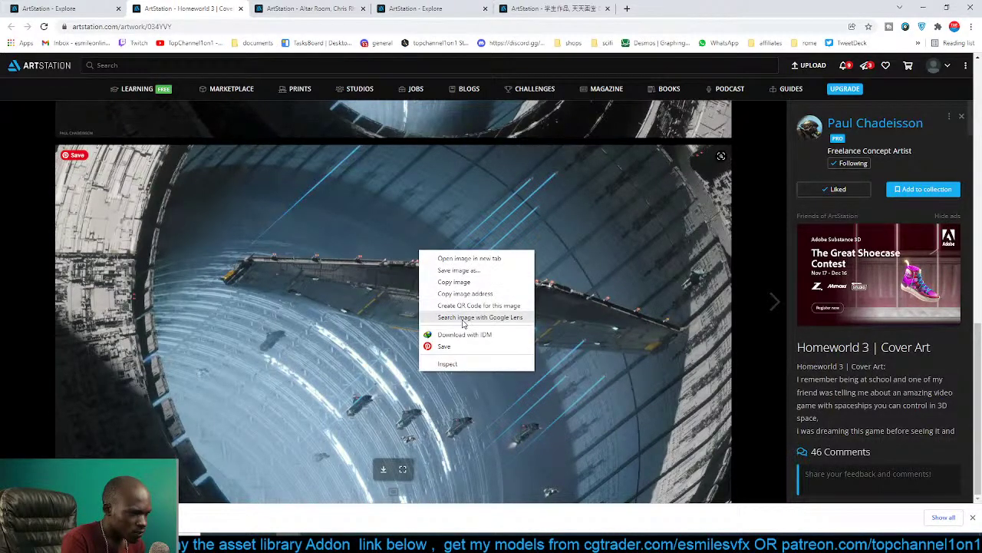
left_click(485, 276)
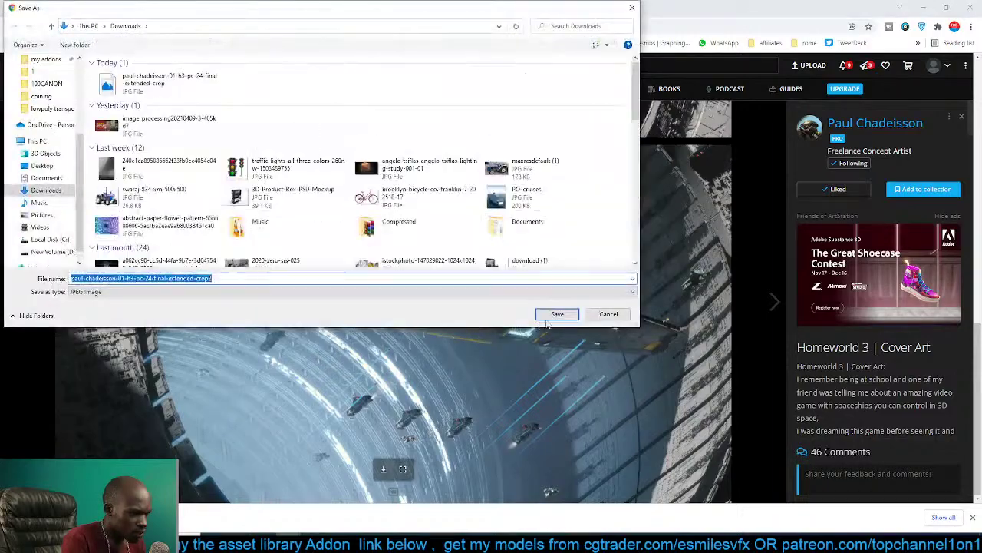
key("Return")
Load the saved ship close-up into Blender's image editor beside the Outliner and frame the ship.
left_click_drag(520, 536, 178, 372)
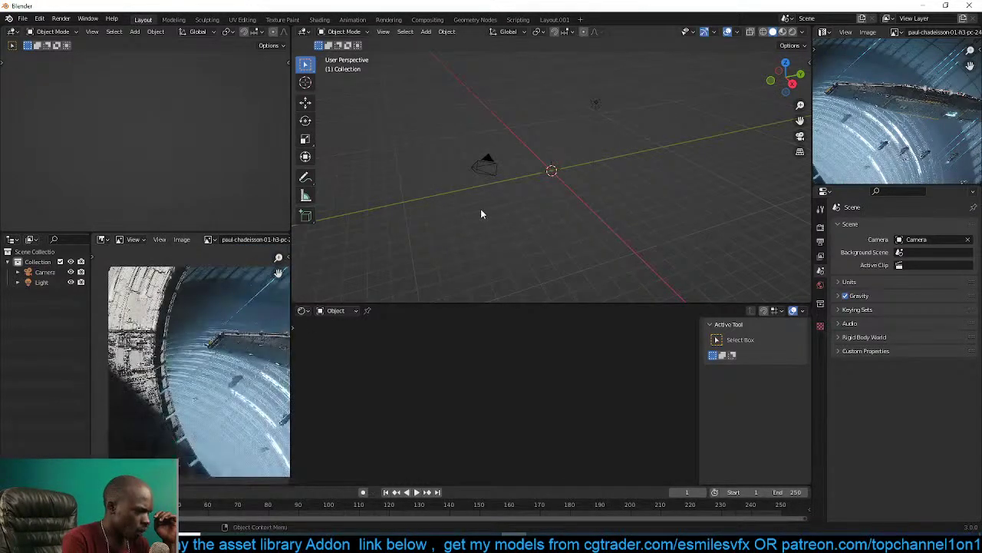
middle_click_drag(218, 328, 205, 308)
scroll(172, 350, "up", 4)
scroll(171, 351, "down", 1)
Set the 3D viewport to front view, show its sidebar and look through the available add-ons.
key("KP_1")
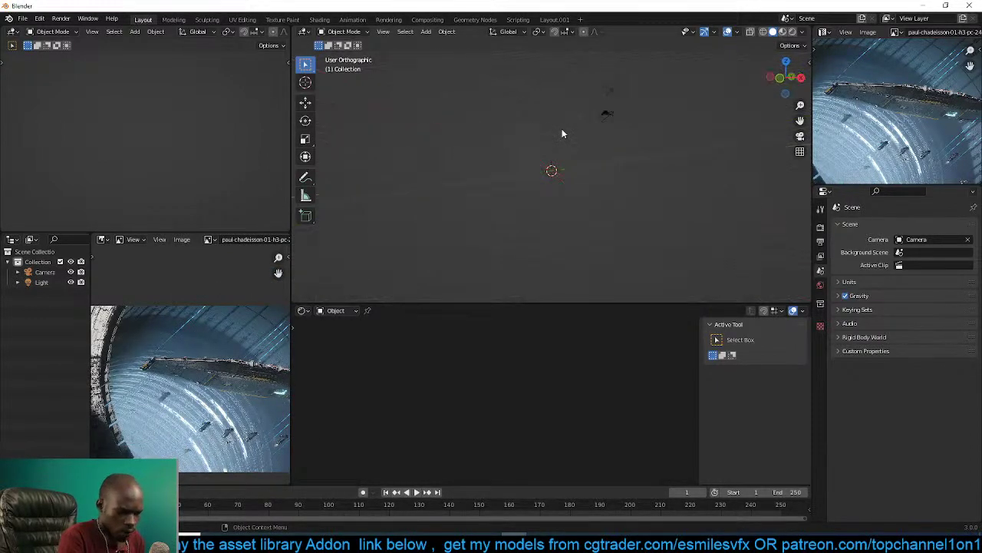
scroll(544, 148, "up", 5)
key("n")
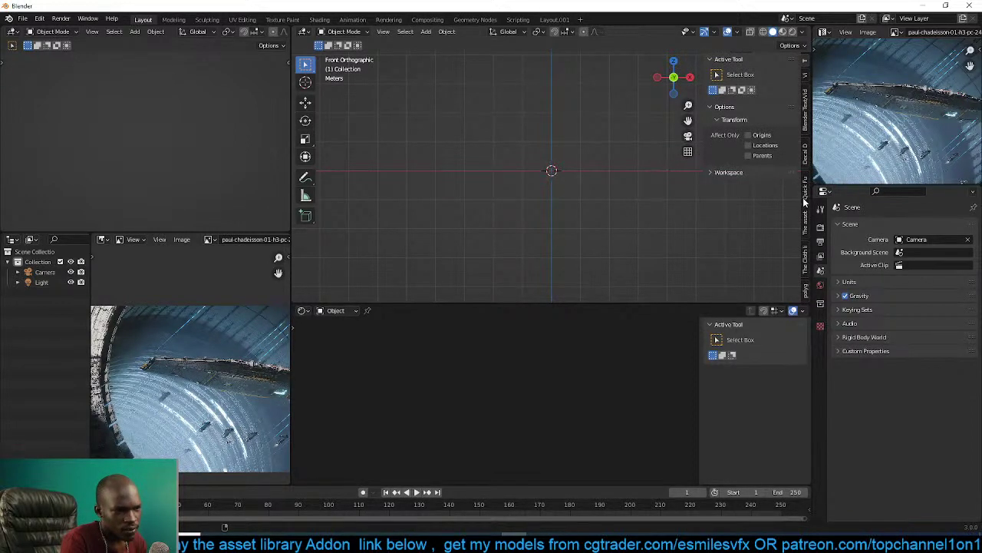
scroll(806, 85, "down", 6)
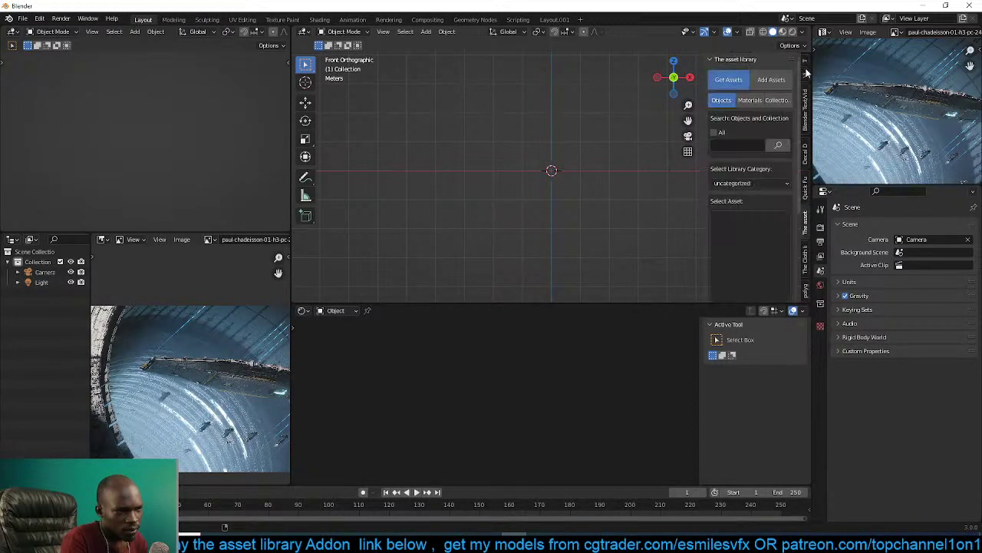
scroll(806, 85, "down", 2)
scroll(806, 90, "down", 1)
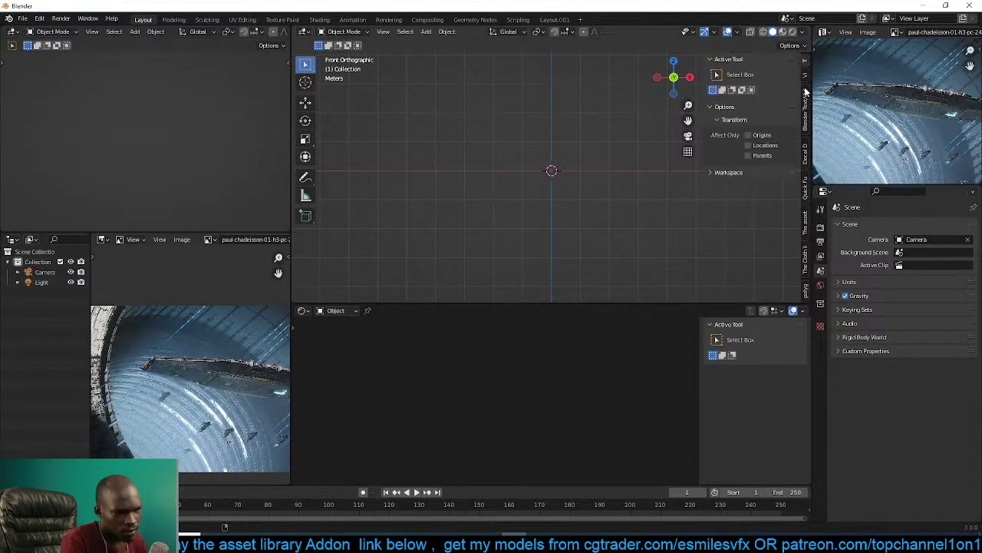
Search the add-ons in the preferences for "sho", close the preferences and hide the 3D viewport's sidebar.
left_click(39, 18)
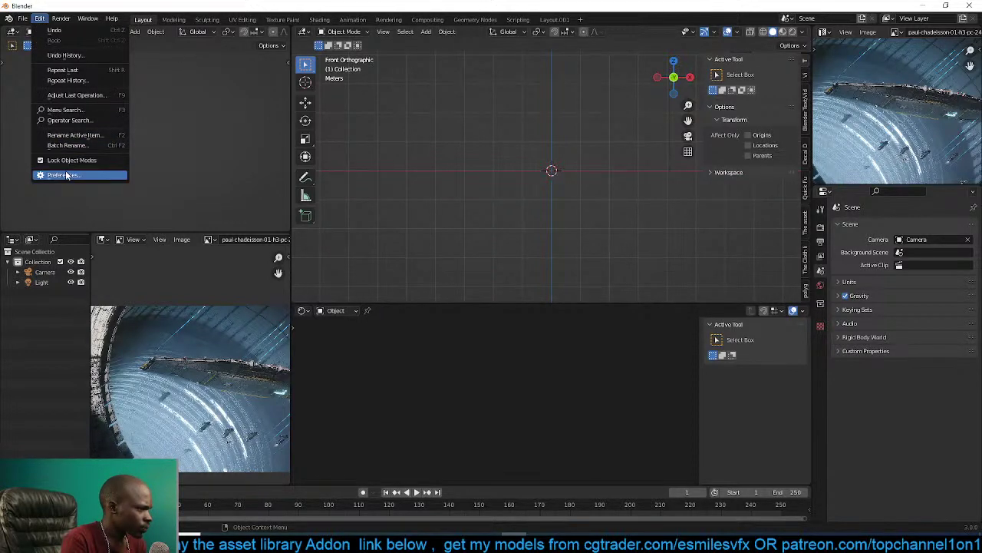
left_click(66, 175)
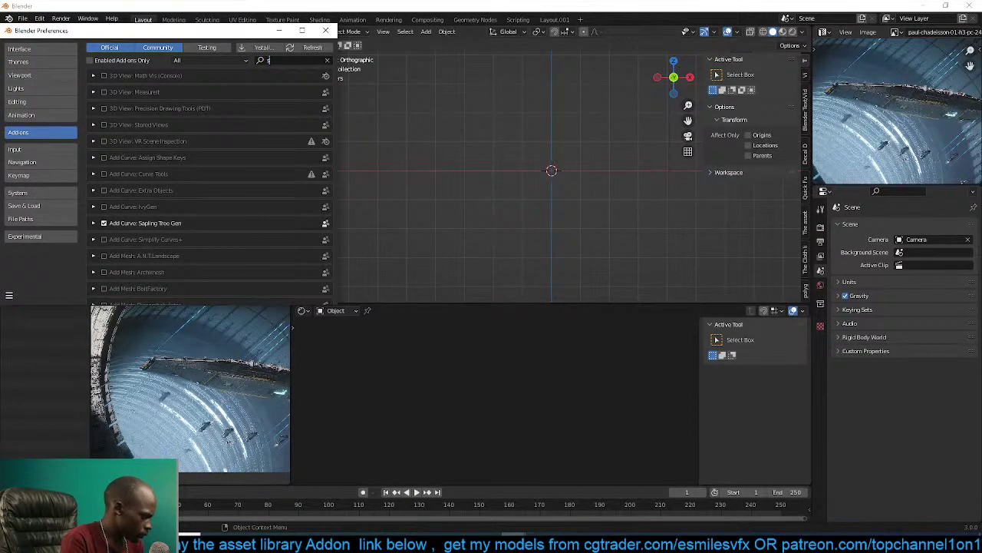
type("sno")
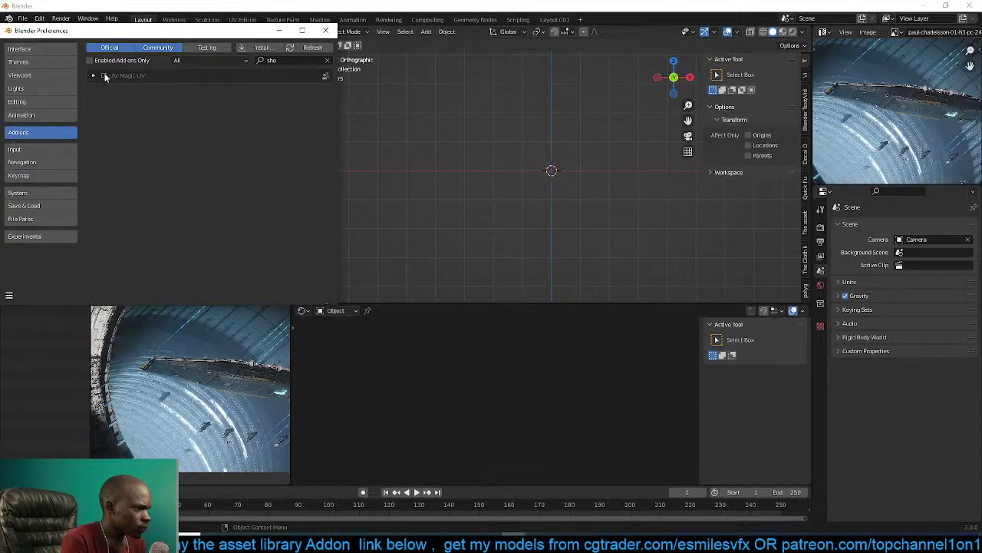
left_click(326, 31)
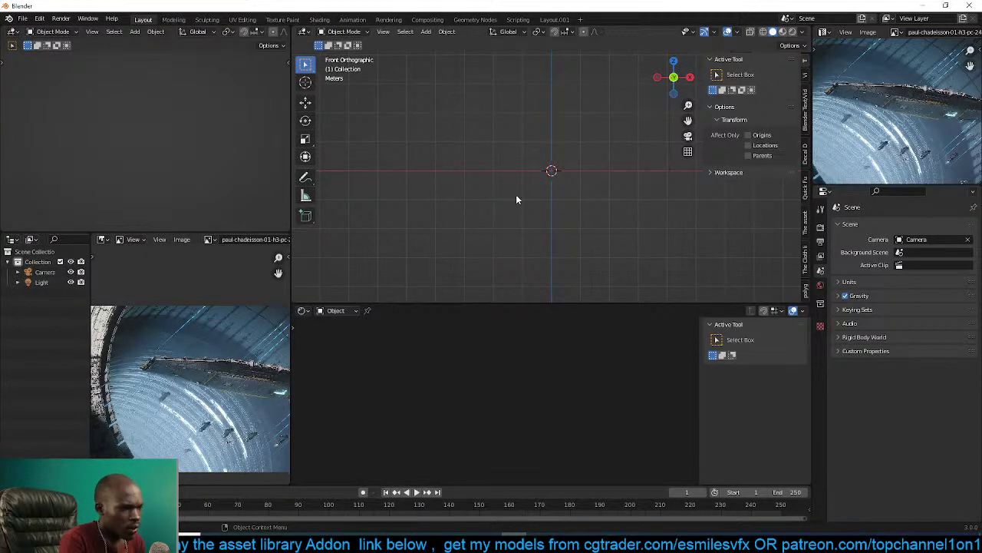
key("n")
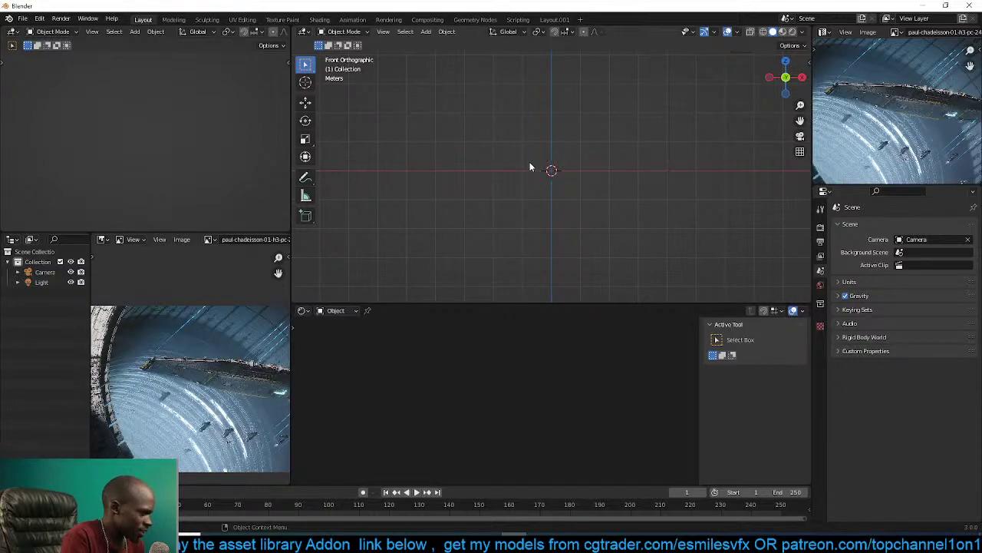
View the cover art reference in a maximized image editor, examine the ship and surrounding rings up close, and restore the layout.
scroll(868, 122, "down", 2)
scroll(867, 123, "up", 2)
scroll(868, 123, "down", 1)
key("ctrl+space")
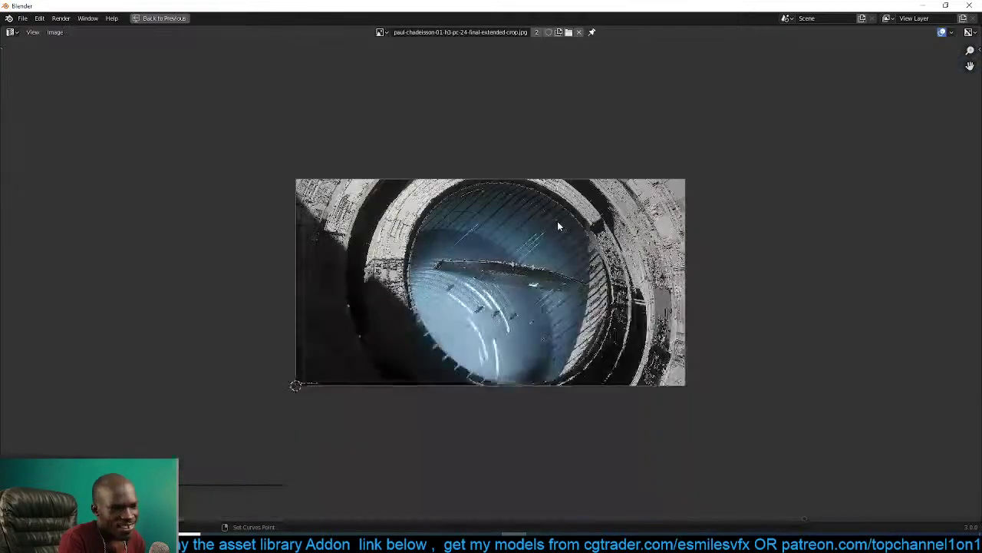
scroll(491, 245, "up", 6)
scroll(481, 287, "down", 6)
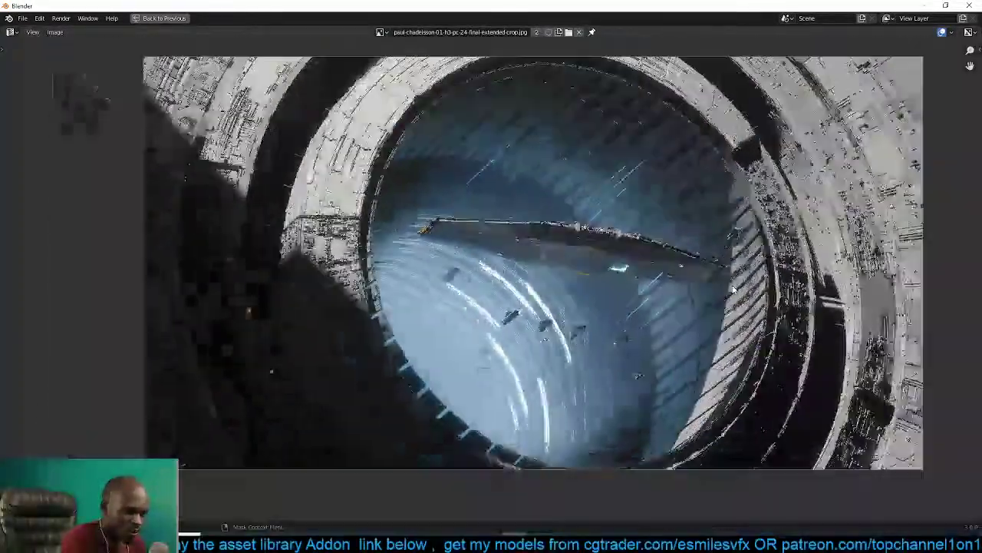
scroll(665, 286, "up", 3)
scroll(606, 264, "down", 2)
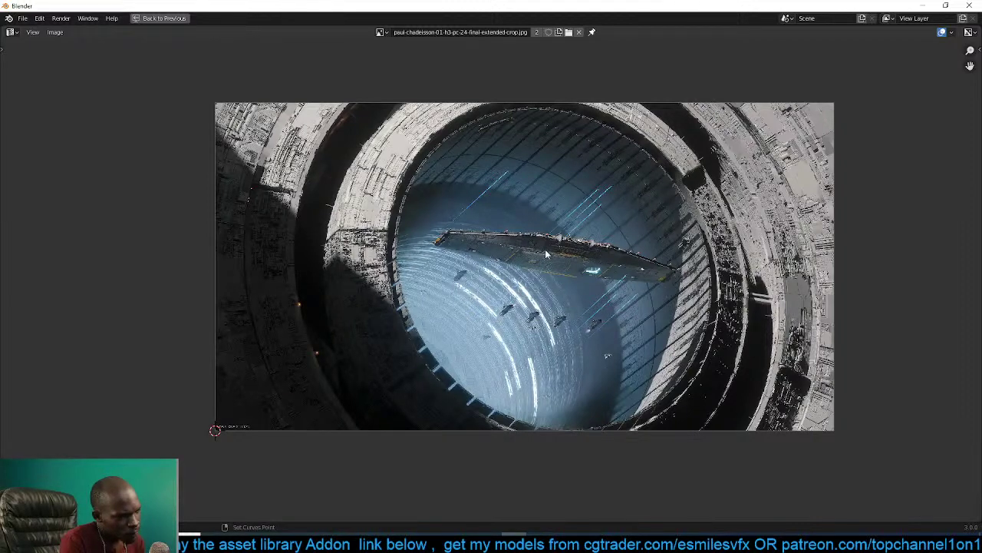
key("ctrl+space")
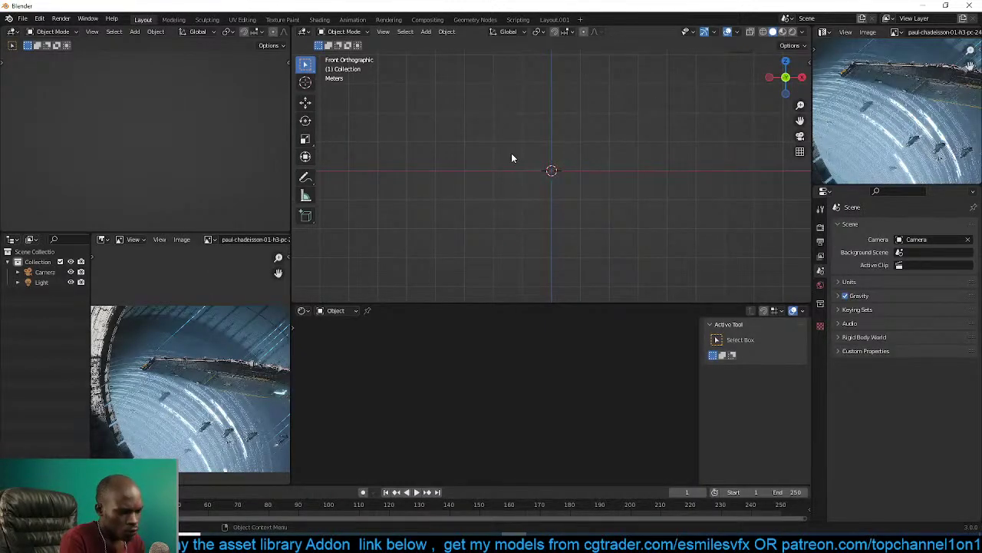
Add a plane at the origin, rotate it 90° about X and stretch it along X into a wide rectangle.
key("shift+a")
mouse_move(507, 154)
left_click(560, 154)
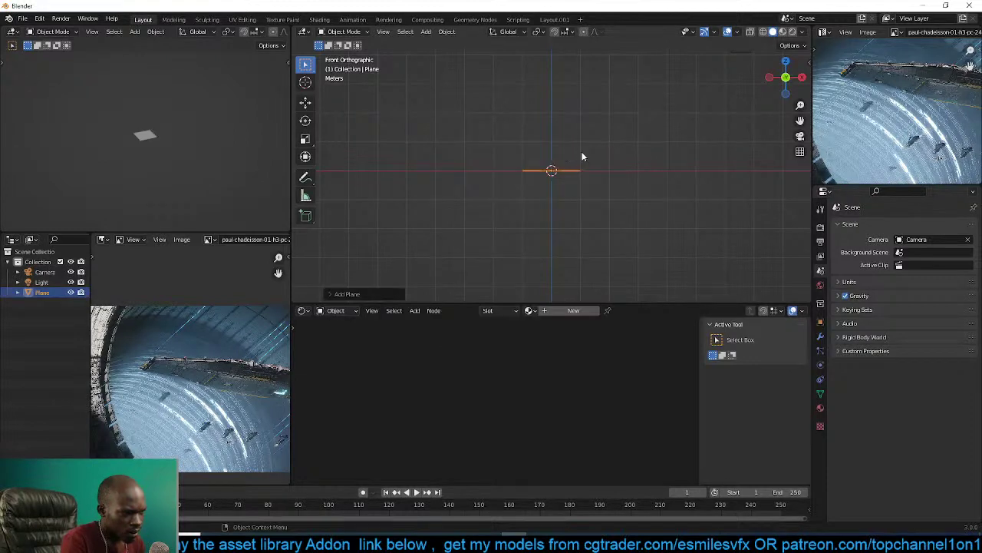
type("rx")
type("90")
key("Return")
key("s")
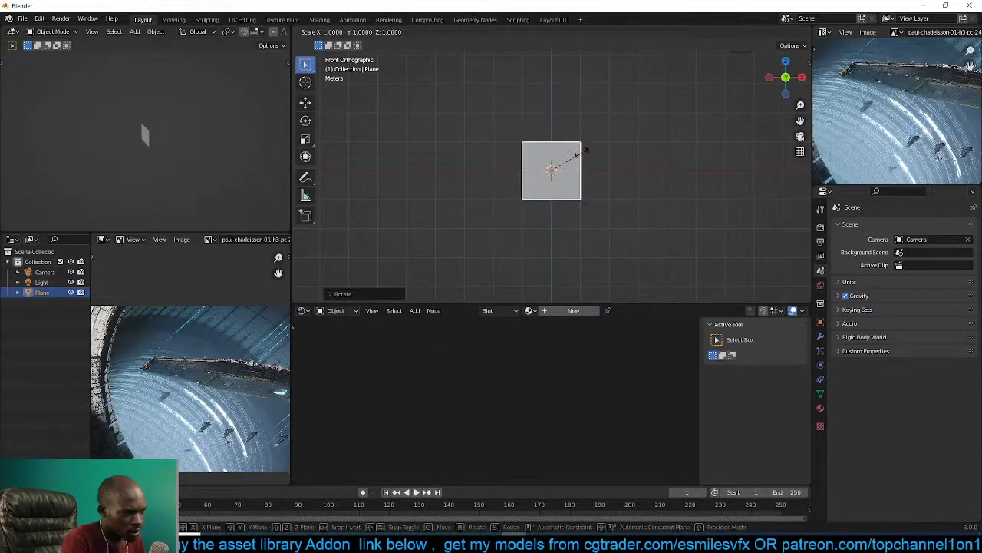
key("x")
left_click(704, 153)
Extrude the upright plane into a box about 9.9 m deep and delete its end faces to leave an open tunnel.
middle_click_drag(522, 198, 602, 247)
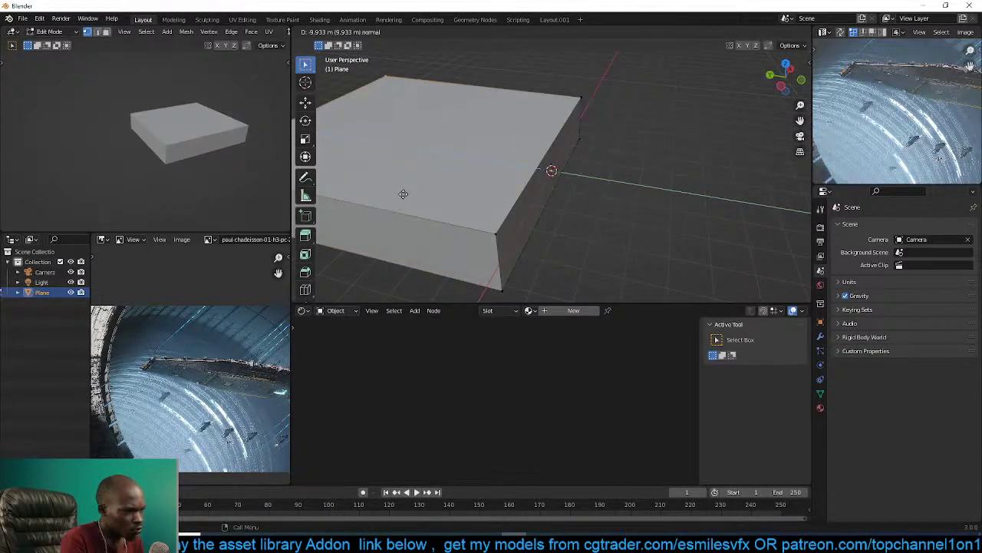
middle_click_drag(552, 169, 711, 213)
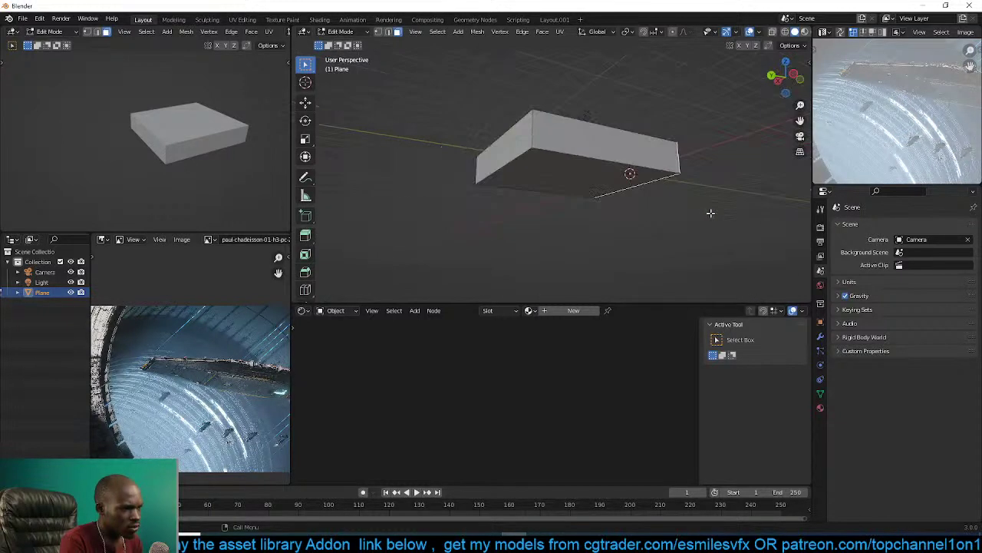
key("x")
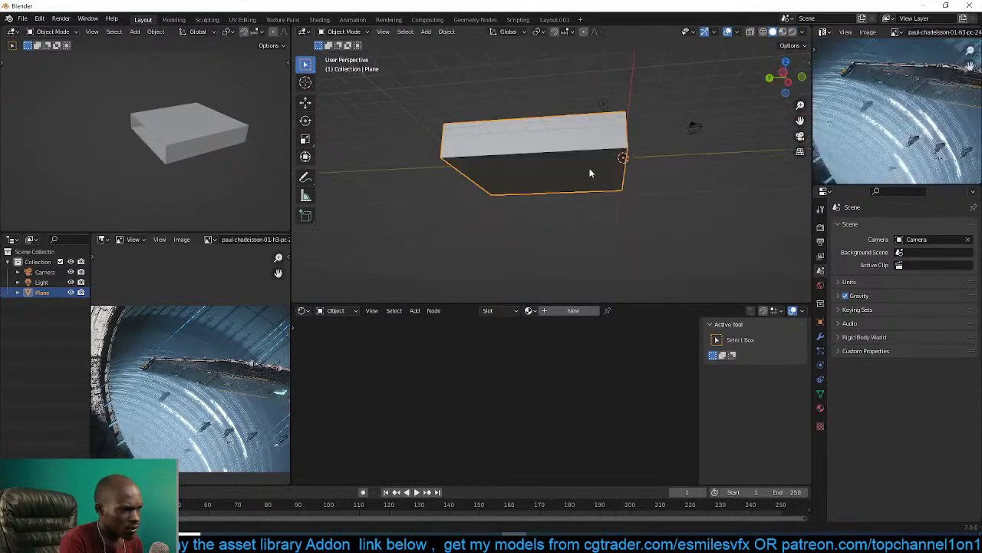
Align the camera to a low view from beneath the box and pull it back along its local Z axis.
middle_click_drag(590, 173, 526, 211)
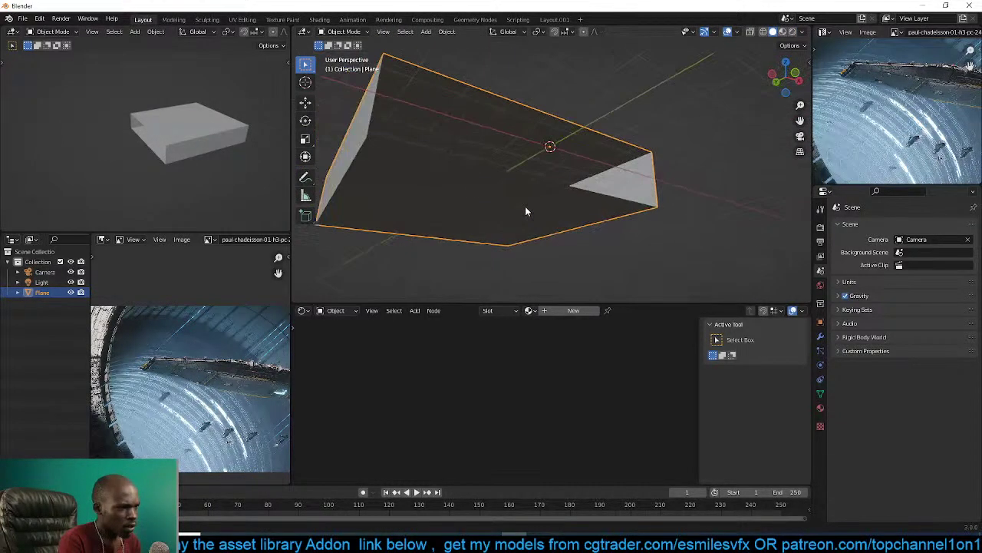
key("KP_0")
left_click(653, 97)
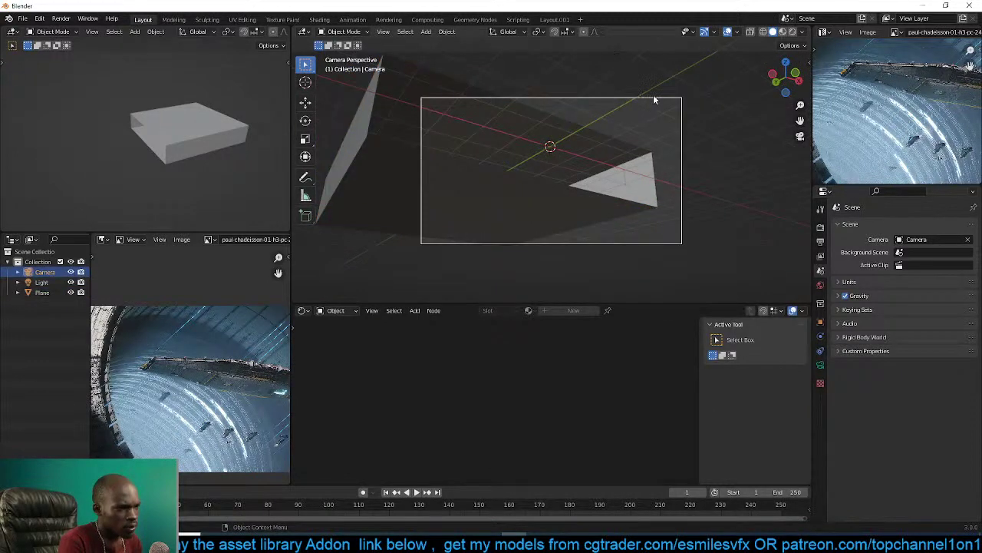
key("g")
key("z")
key("z")
left_click(657, 188)
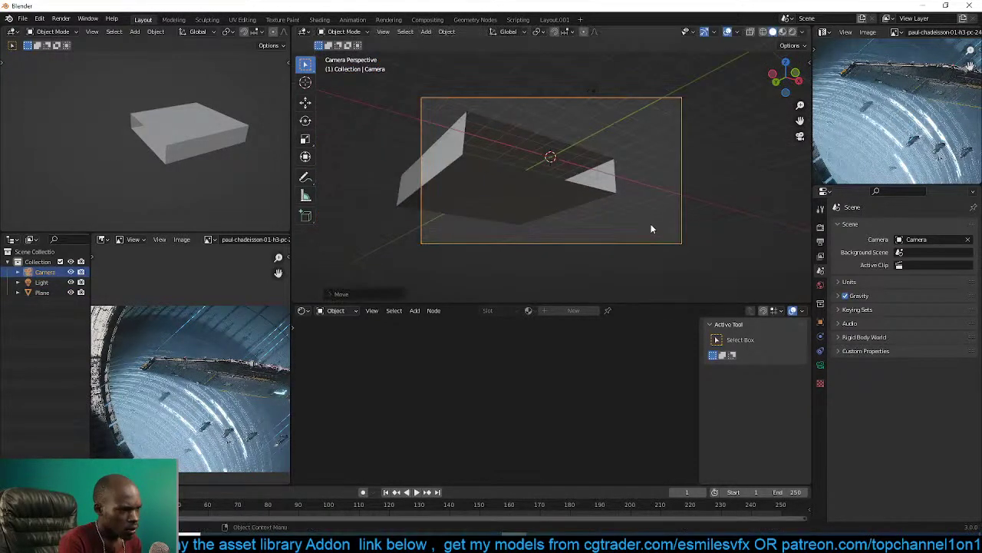
Set the smaller 3D viewport to the camera view and frame the box and the cover art reference for comparison.
left_click(198, 159)
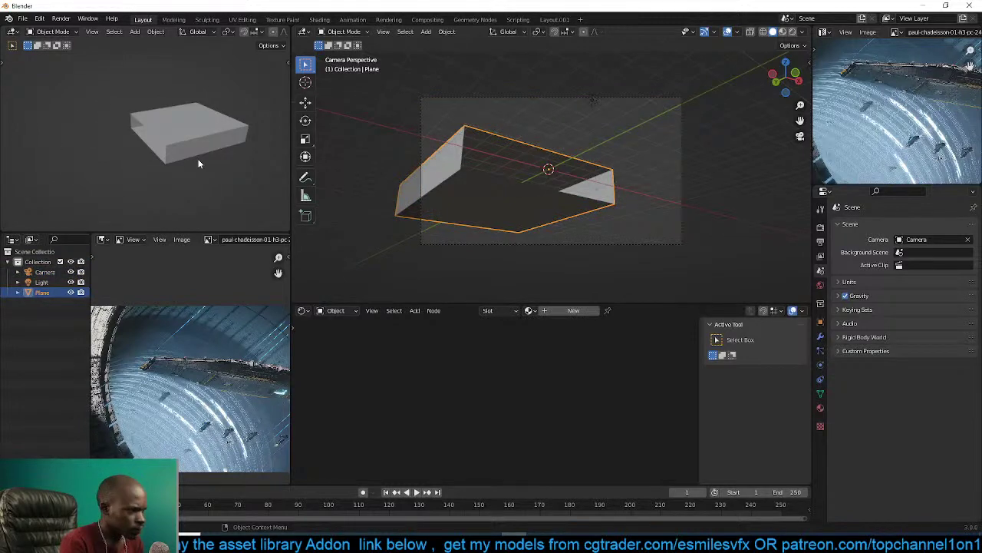
key("KP_0")
scroll(151, 178, "up", 1)
scroll(525, 181, "down", 2)
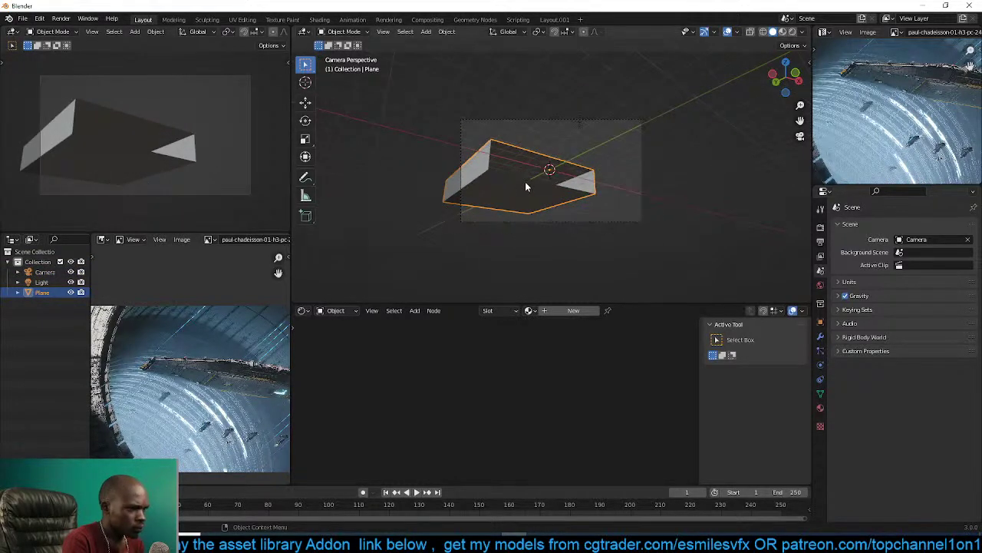
scroll(539, 188, "up", 4)
scroll(856, 128, "down", 3)
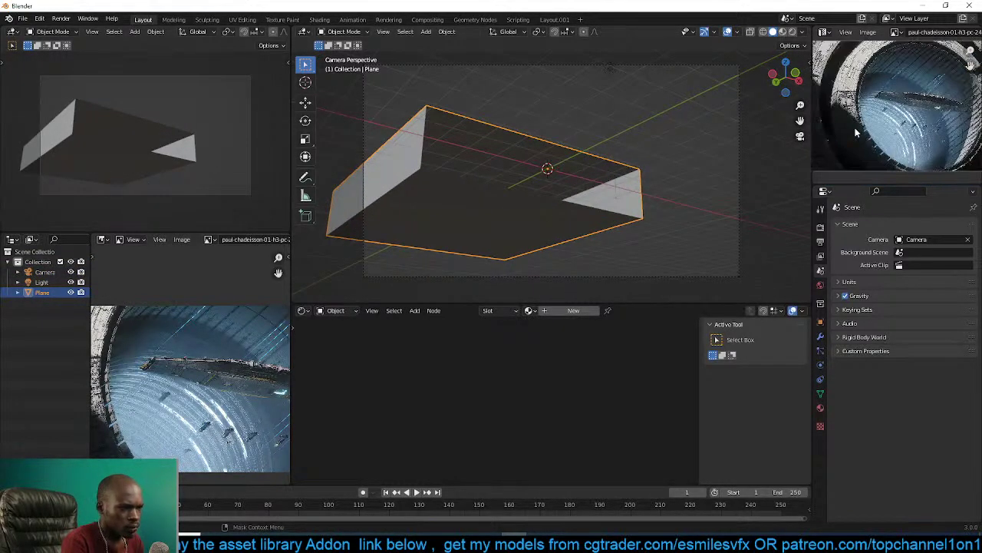
scroll(494, 196, "up", 3)
scroll(513, 191, "down", 2)
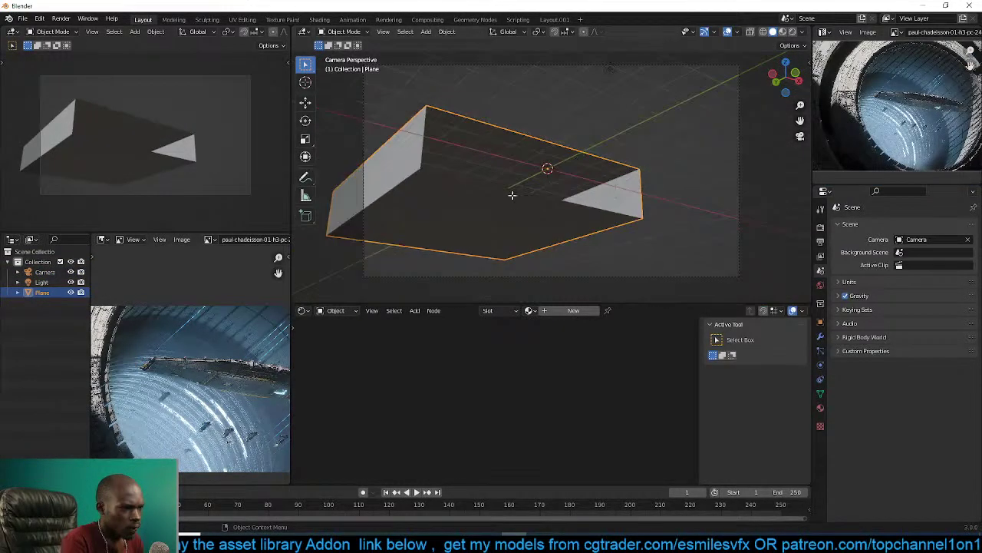
scroll(657, 215, "up", 2)
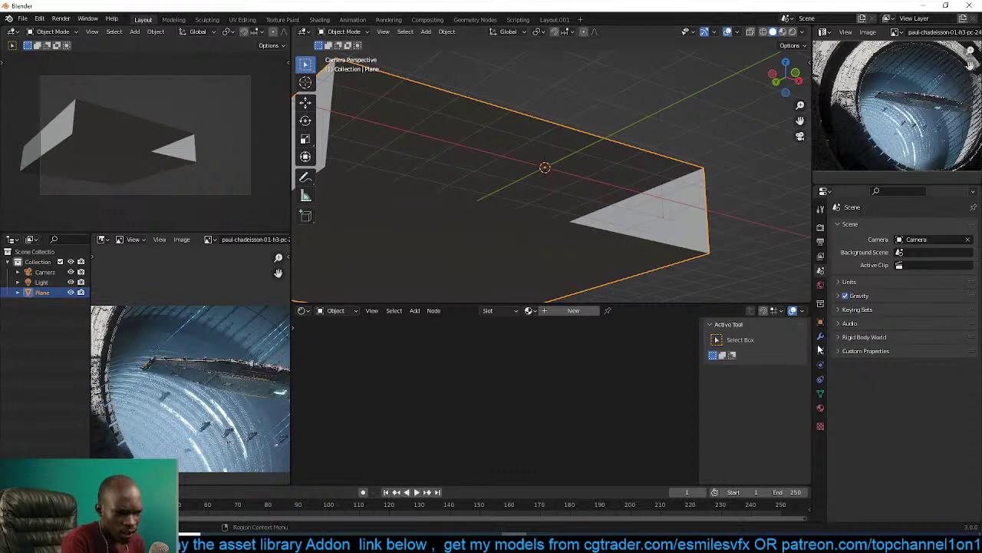
scroll(637, 178, "down", 3)
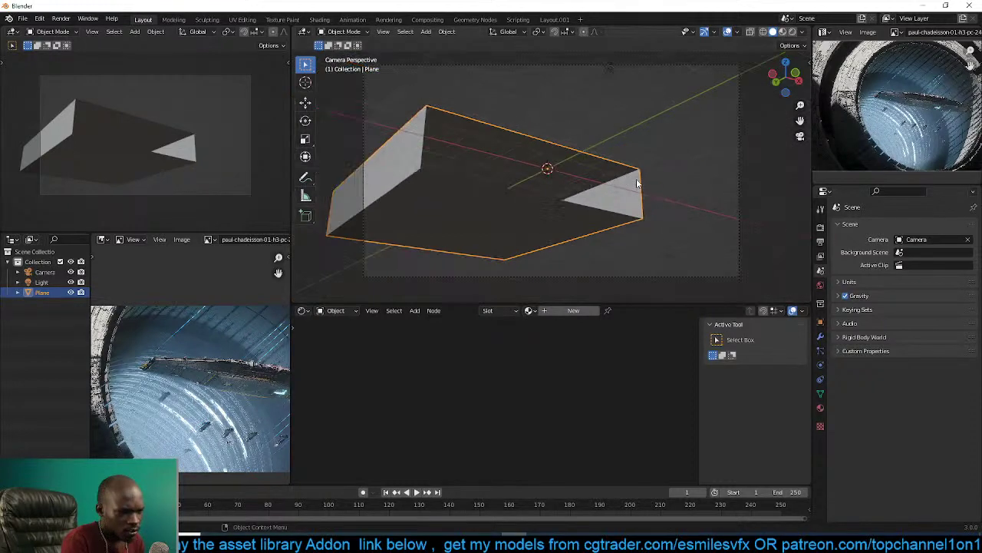
Add a Solidify modifier to the open box and set its thickness to about 0.16 m.
middle_click_drag(464, 175, 536, 163)
scroll(517, 166, "up", 3)
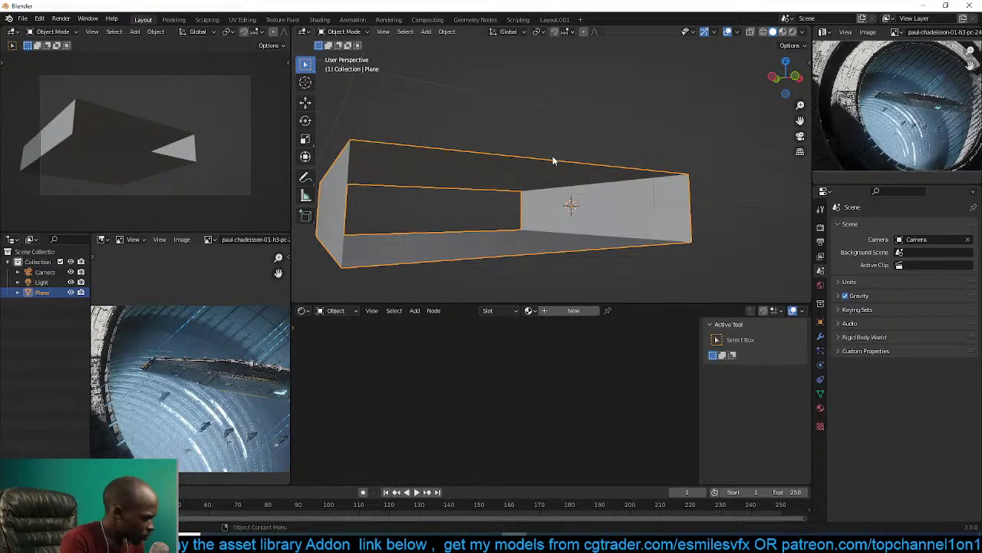
key("q")
left_click(560, 214)
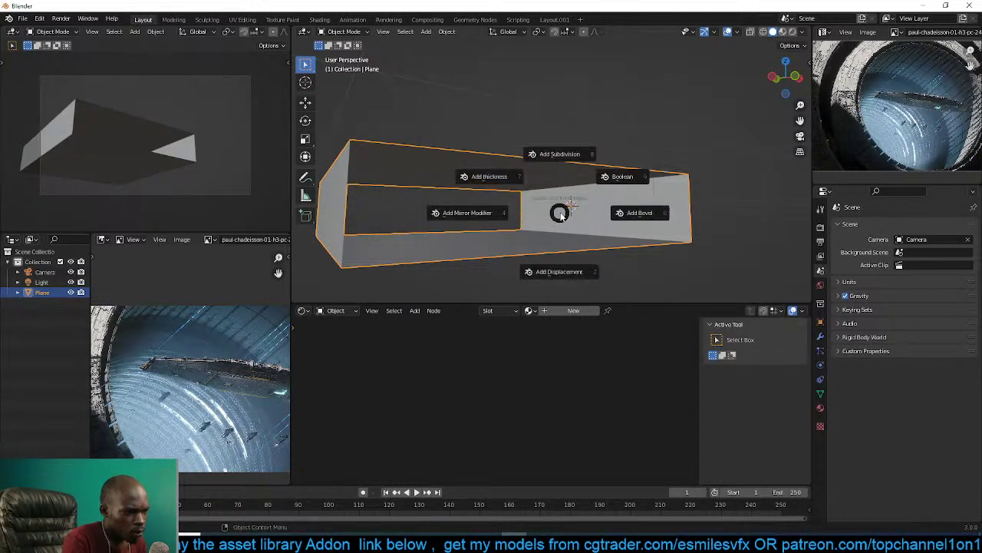
left_click(498, 178)
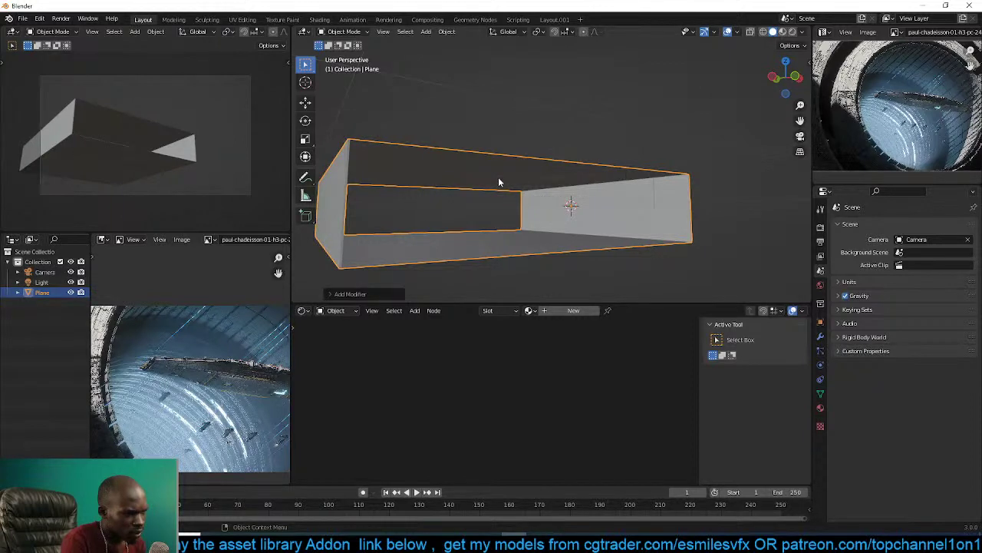
middle_click_drag(328, 185, 410, 153)
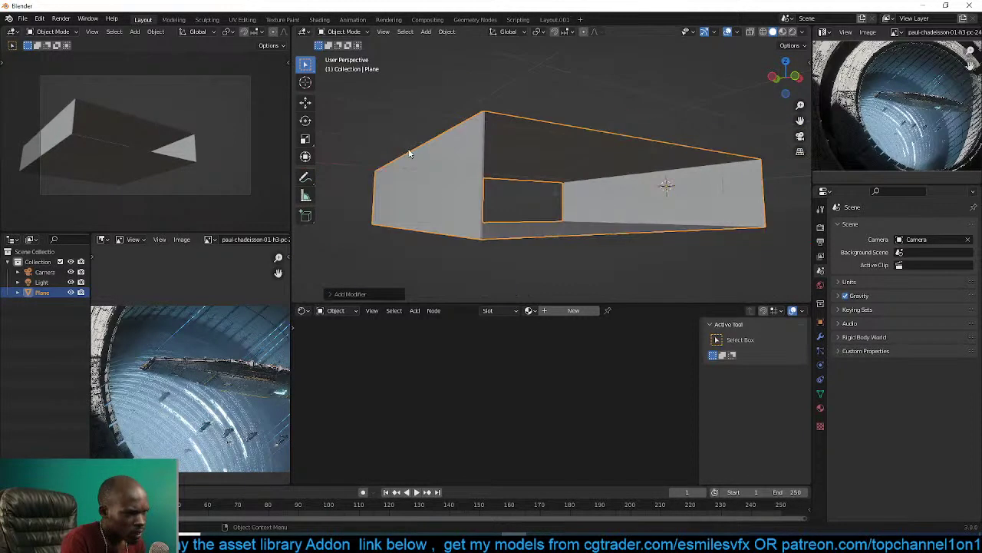
left_click(356, 293)
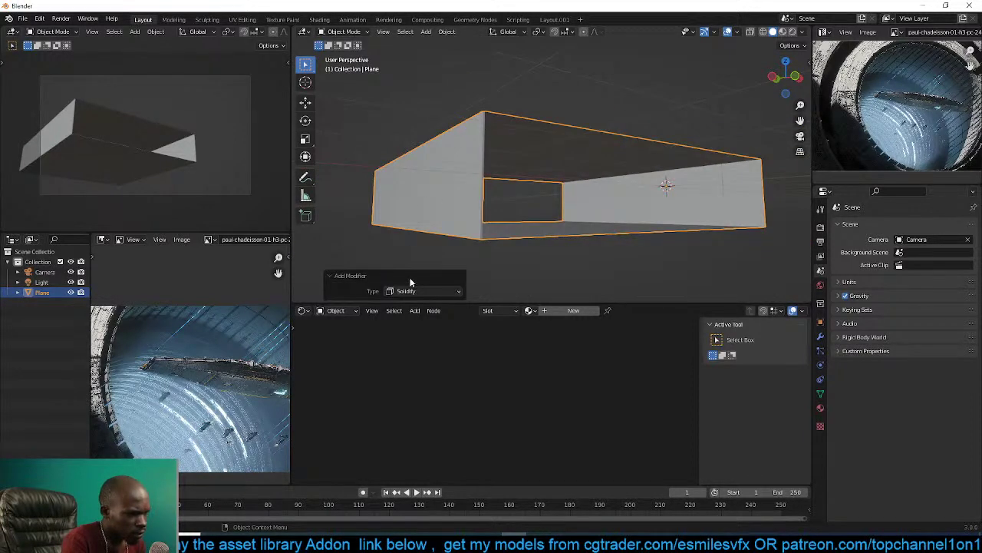
left_click(822, 336)
left_click_drag(913, 267, 967, 267)
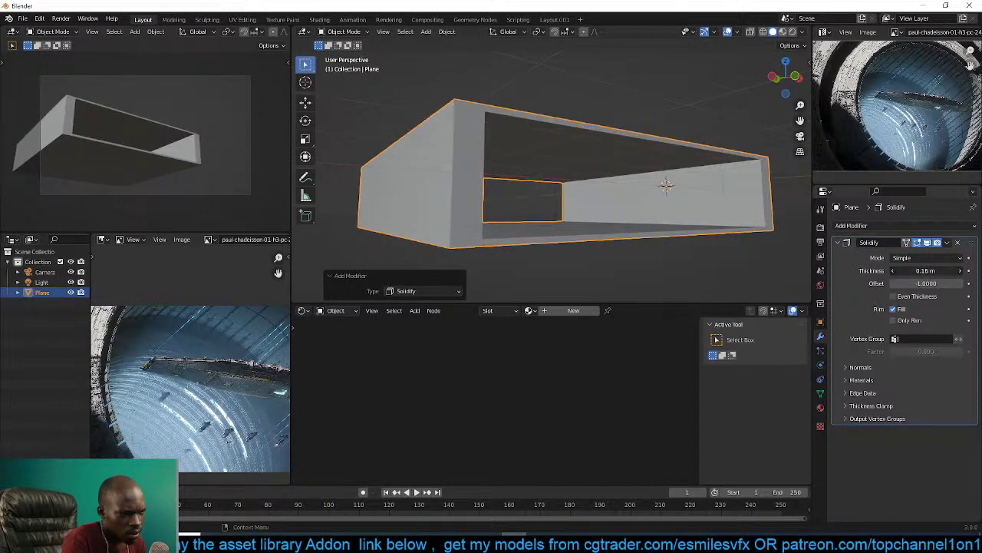
Apply the scale of the solidified box.
middle_click_drag(783, 245, 346, 141)
key("ctrl+a")
left_click(608, 222)
scroll(284, 31, "down", 4)
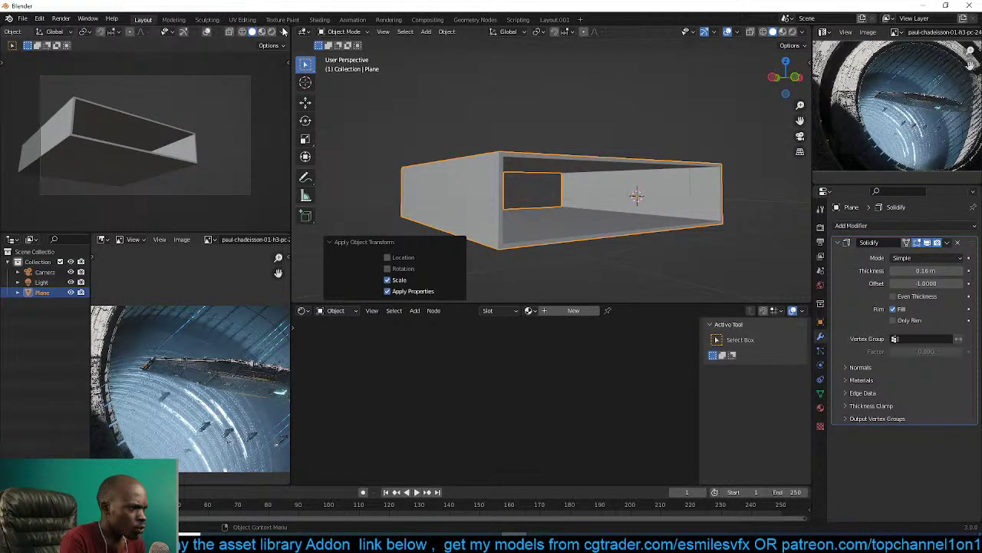
Switch the camera viewport to rendered shading and set the world background strength to 0.
left_click(272, 32)
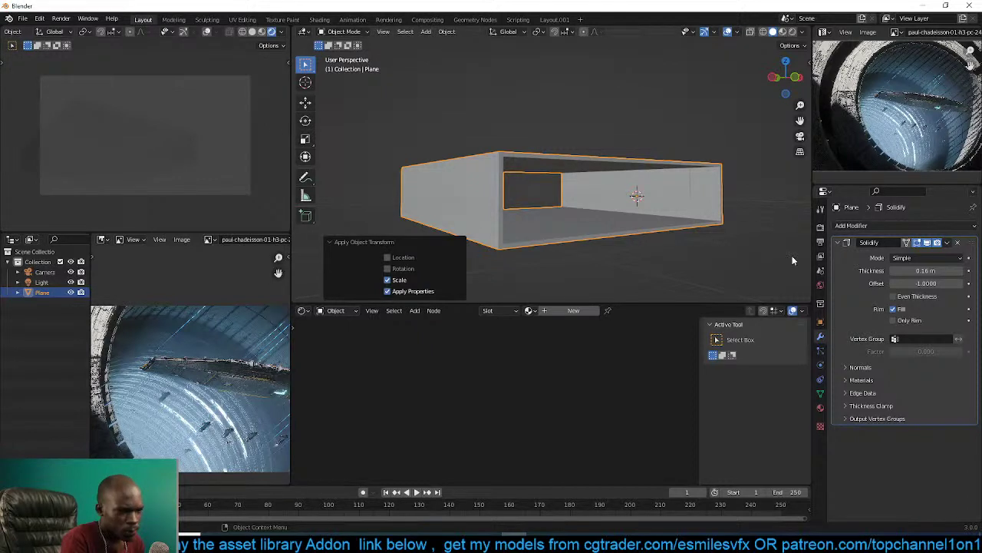
left_click(820, 227)
left_click(822, 287)
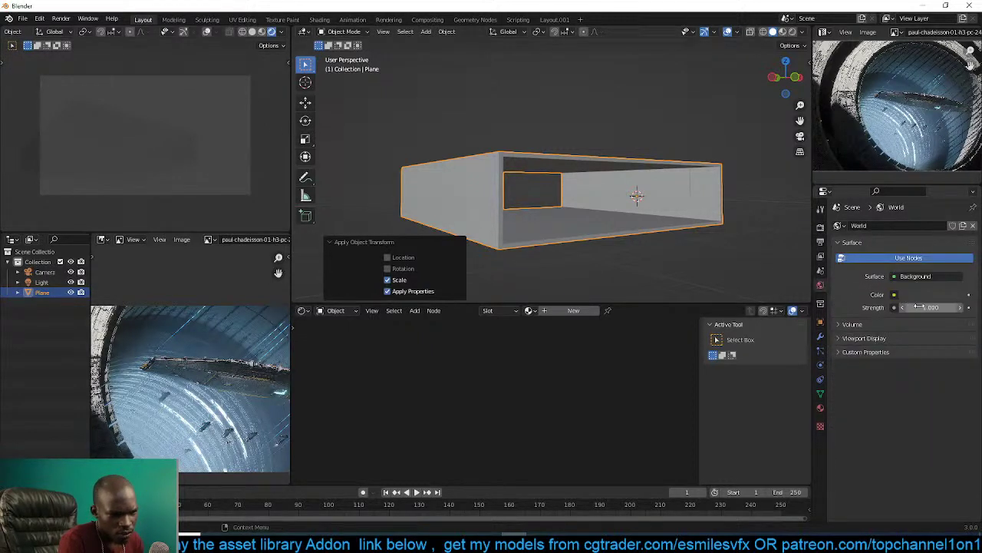
left_click_drag(920, 310, 844, 310)
Add a 2 m plane at the box's open end and rotate it 90° about the X axis.
middle_click_drag(596, 151, 562, 187)
key("shift+a")
left_click(593, 197)
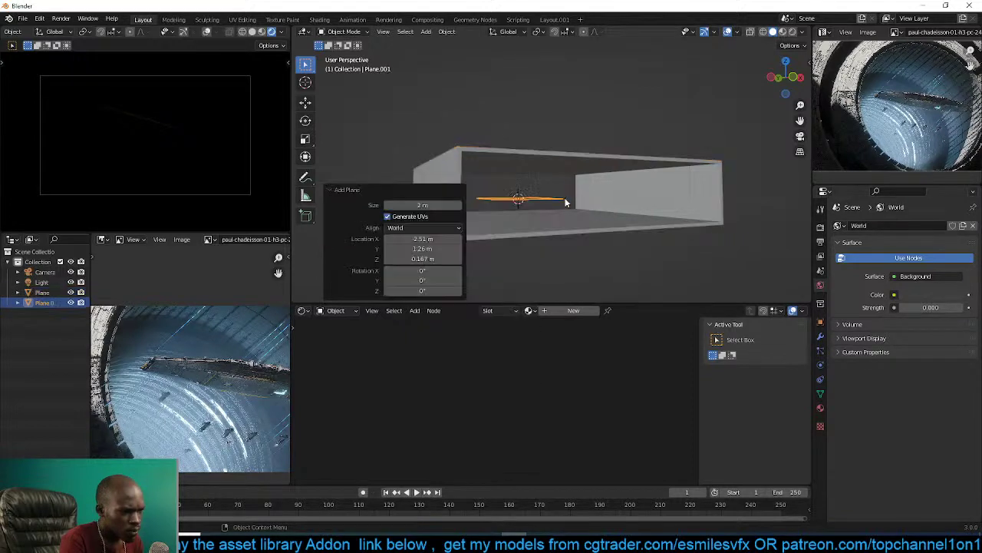
type("rx90")
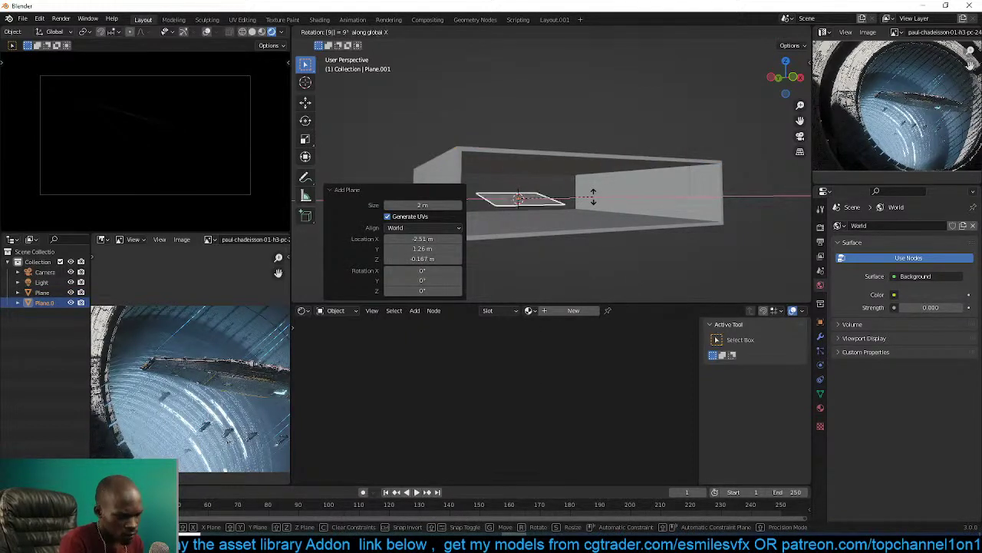
key("Return")
middle_click_drag(592, 198, 618, 215)
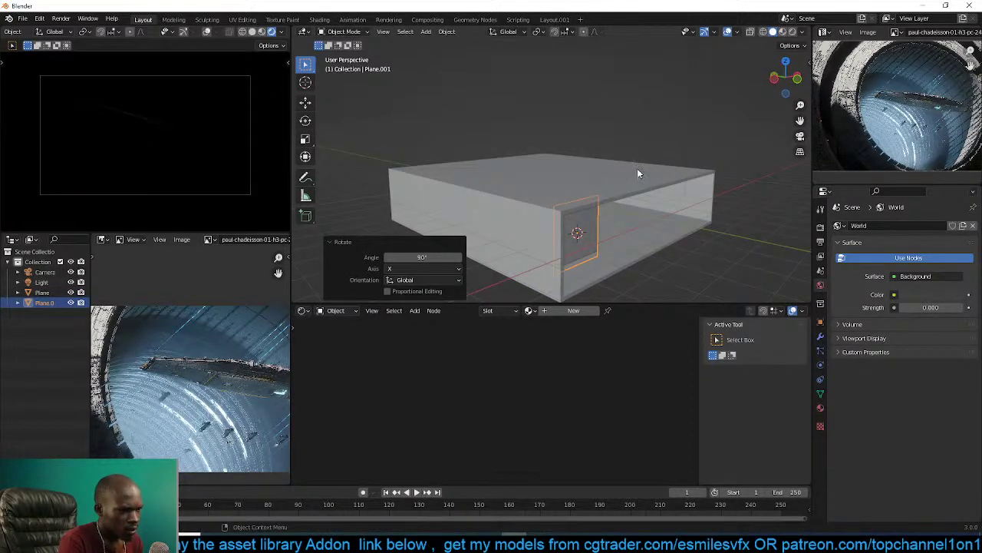
Set the solid viewport's object coloring to random so each object displays its own color.
key("q")
left_click(538, 119)
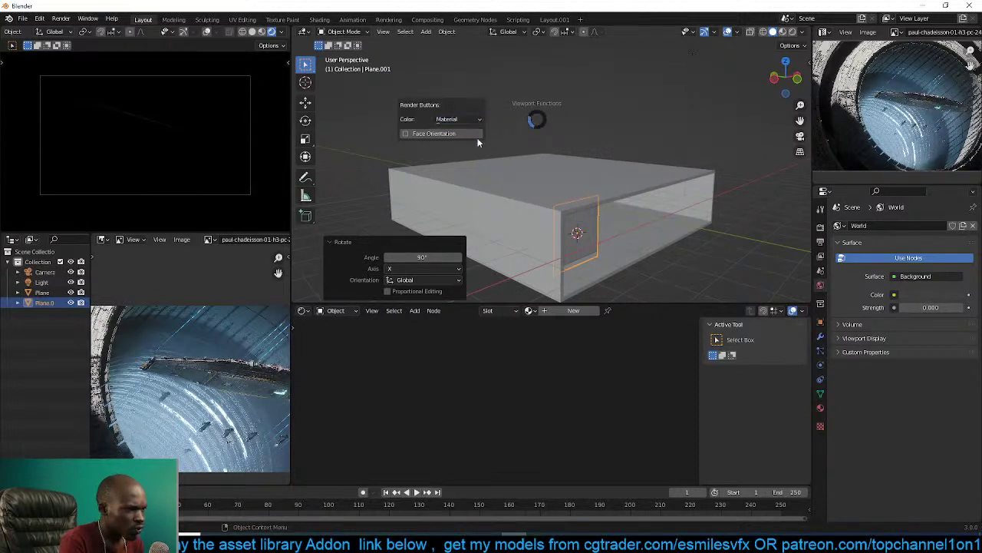
left_click(453, 119)
left_click(513, 153)
Move the plane to the far end of the box and scale it about 6.92 along X.
middle_click_drag(587, 161, 599, 208)
left_click(305, 102)
left_click_drag(583, 225, 380, 183)
middle_click_drag(614, 175, 534, 168)
key("s")
key("x")
left_click(649, 186)
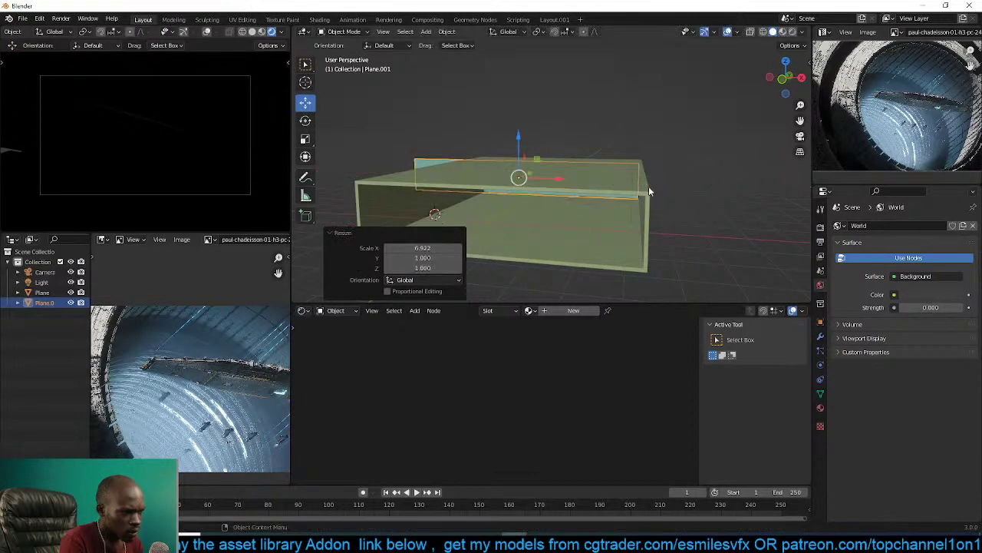
Shift the plane about 1.33 m along X and 0.15 m along Z, and scale it about 1.42 along Z.
middle_click_drag(649, 185, 580, 182)
left_click_drag(562, 171, 584, 169)
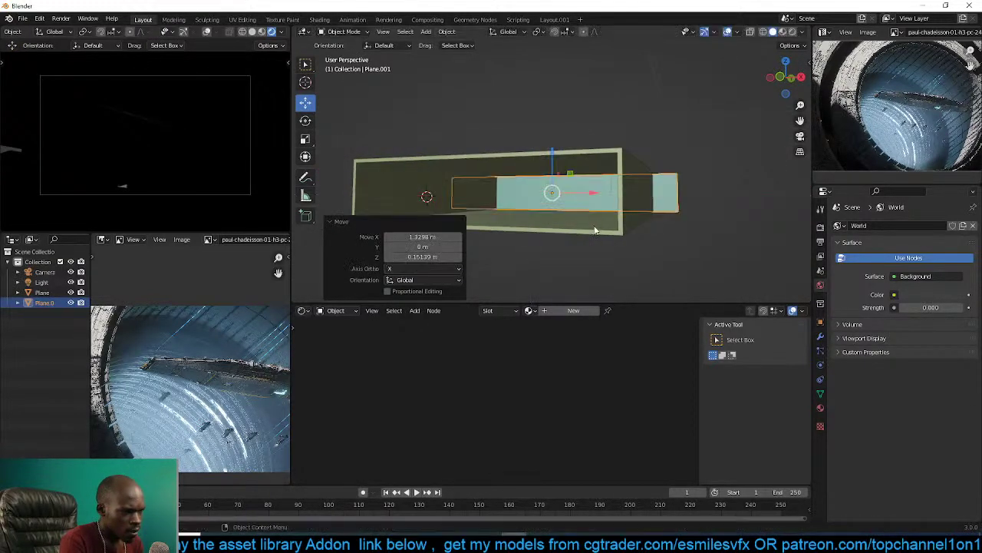
key("s")
key("z")
left_click(591, 257)
Scale the plane about 0.64 along X and move it about 1.83 m along X to line up with the box.
middle_click_drag(695, 220, 699, 223)
key("s")
key("x")
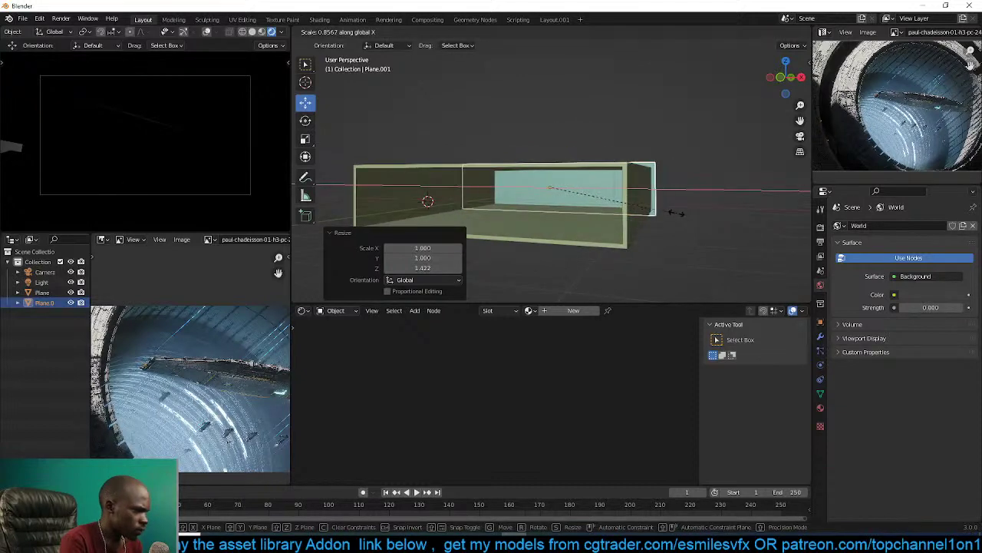
left_click(646, 205)
middle_click_drag(646, 205, 678, 206)
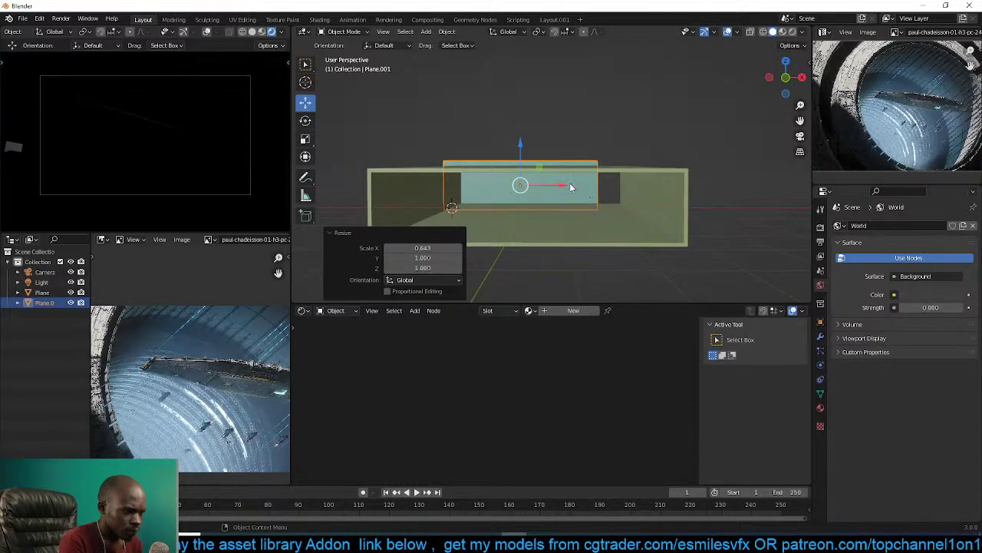
key("g")
key("x")
left_click(606, 246)
Move the plane along Y into the box's opening and scale it about 0.92 along Z.
middle_click_drag(607, 246, 586, 188)
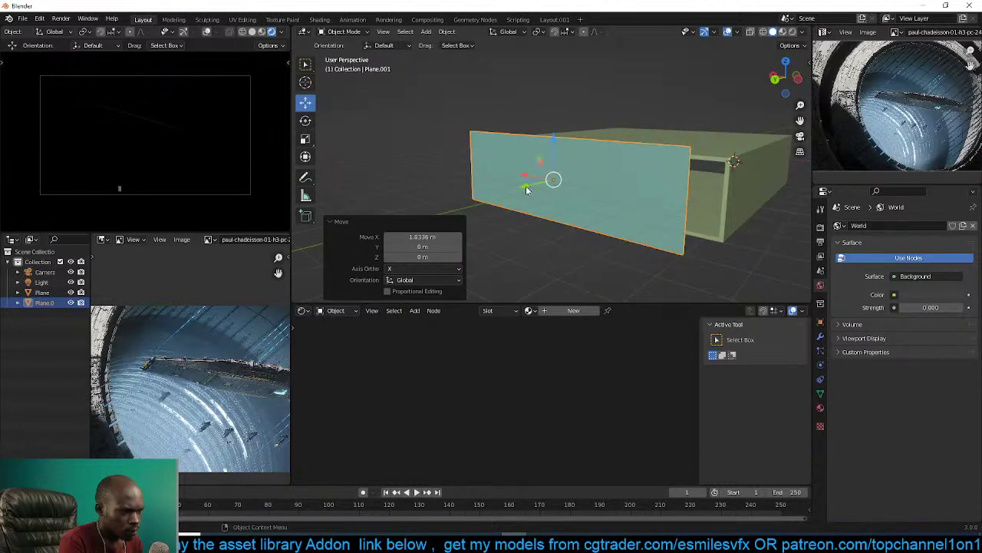
left_click_drag(527, 188, 569, 178)
key("s")
key("z")
left_click(632, 113)
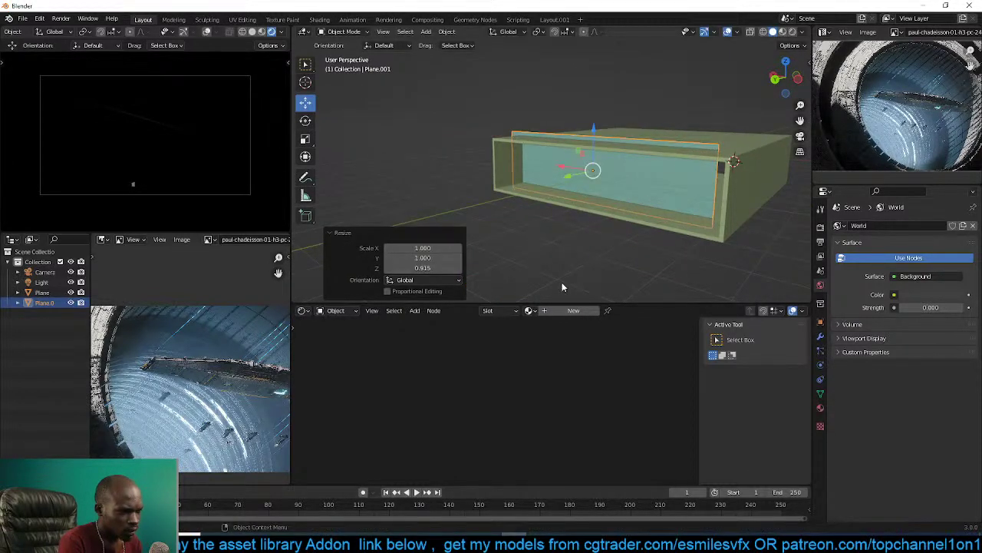
Create a new material on the plane.
left_click(560, 311)
middle_click_drag(494, 372, 512, 360)
scroll(556, 354, "up", 2)
key("shift+q")
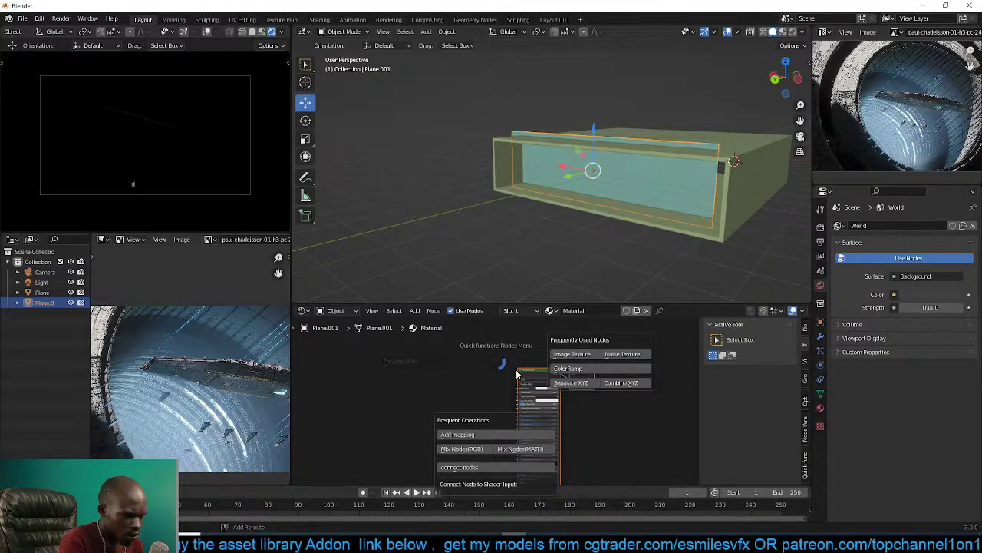
key("Escape")
key("q")
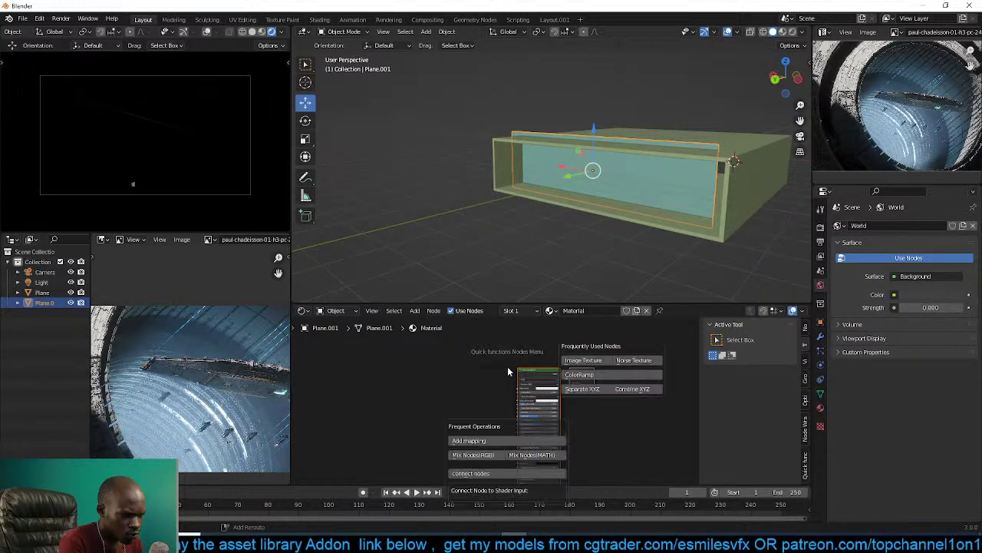
key("Escape")
Add an Emission shader node to the plane's material and place it beside the Principled BSDF.
key("shift+a")
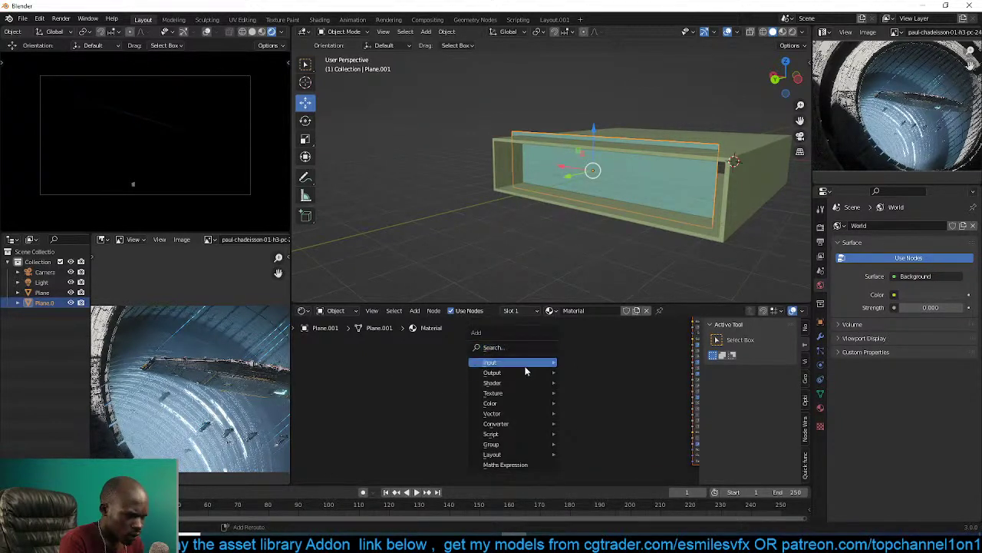
mouse_move(517, 390)
left_click(616, 250)
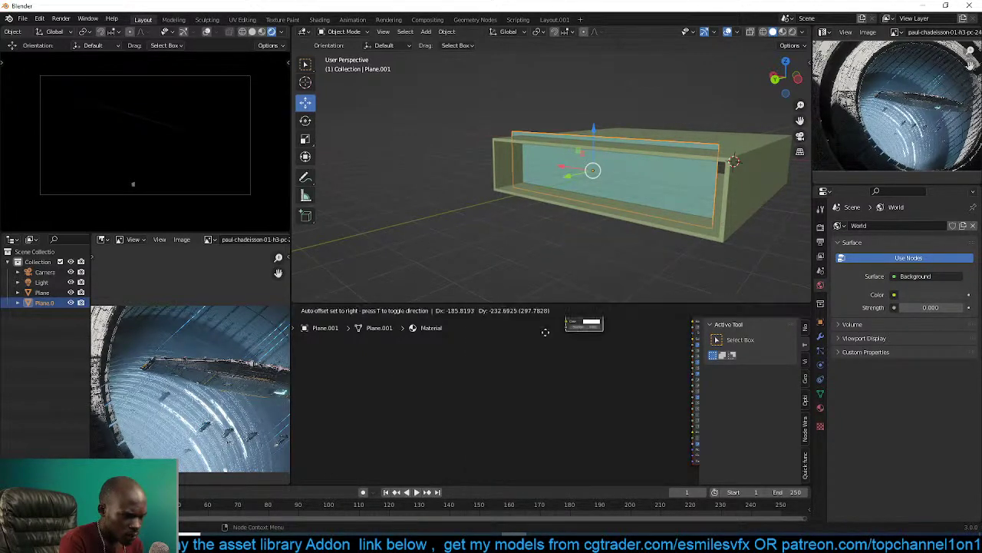
left_click(589, 365)
middle_click_drag(589, 365, 398, 407)
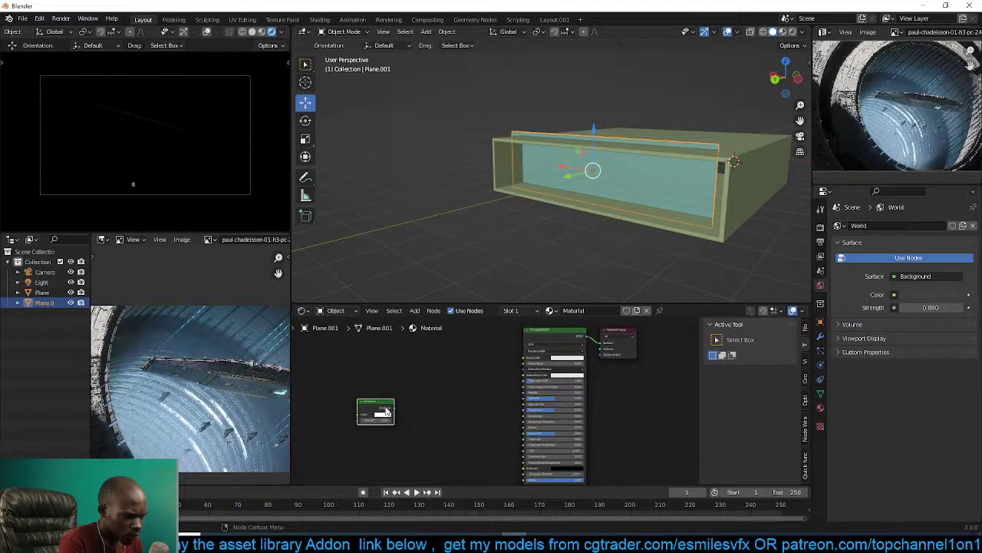
Replace the Principled BSDF with the Emission shader, feeding it into the Material Output's Surface, and tidy the node placement.
key("q")
left_click(306, 401)
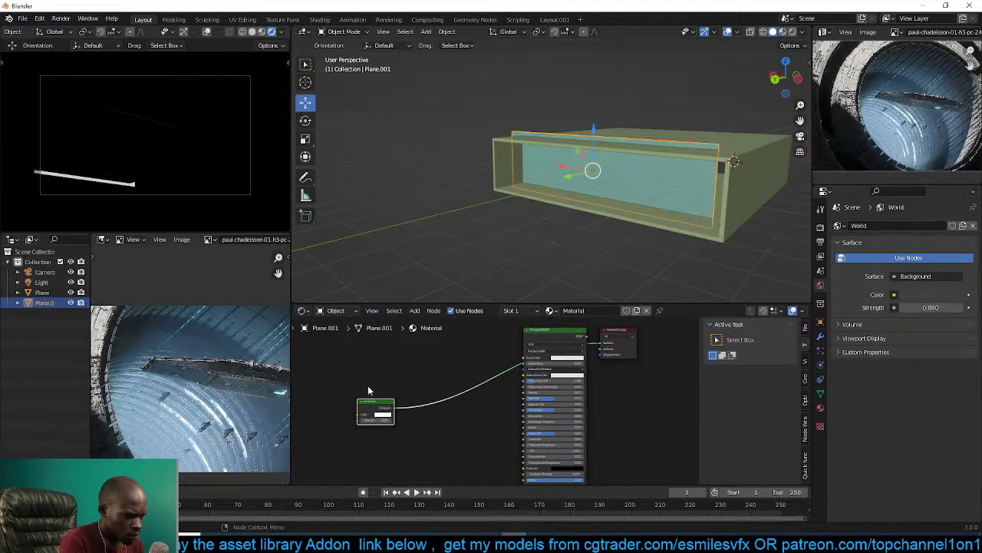
left_click(538, 333)
key("ctrl+x")
left_click_drag(377, 403, 456, 361)
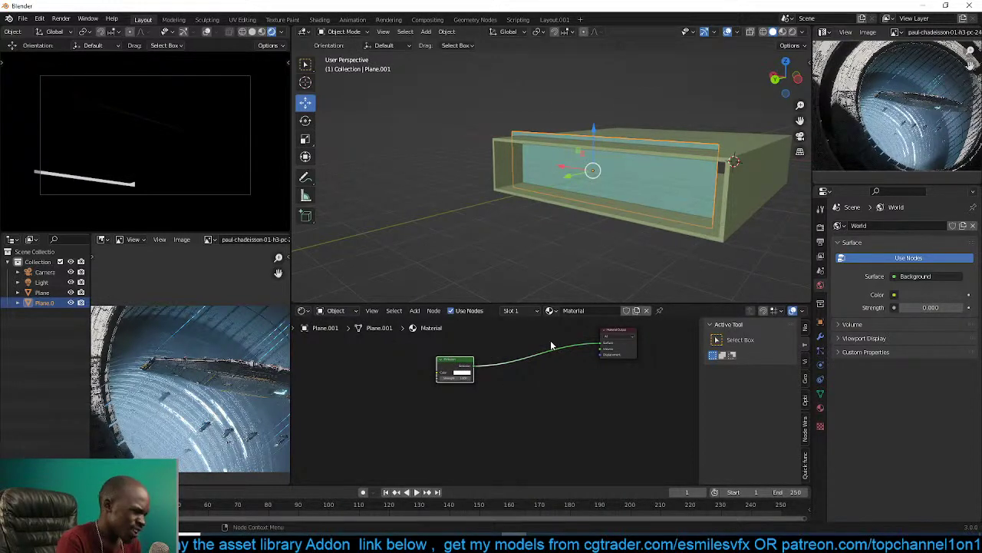
middle_click_drag(535, 373, 524, 389)
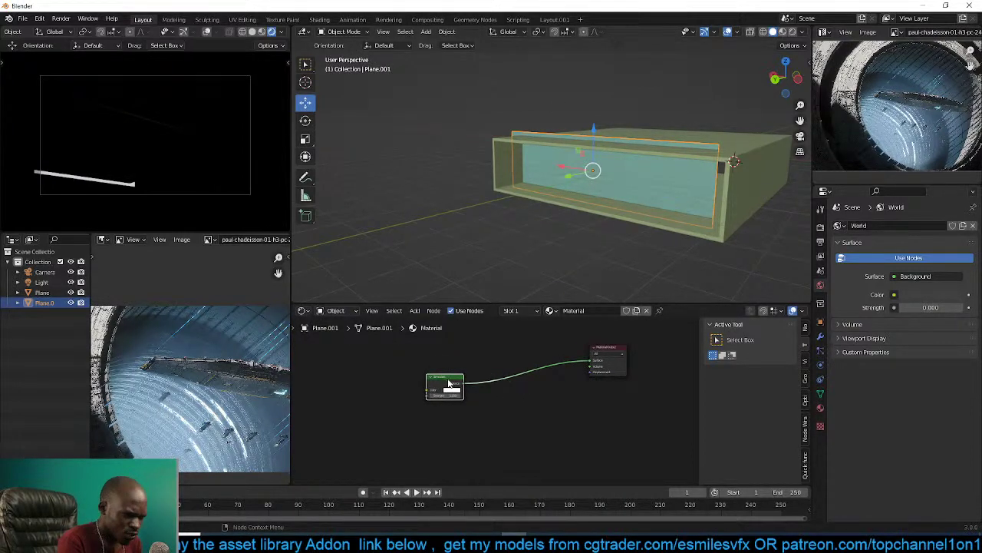
left_click_drag(450, 380, 469, 362)
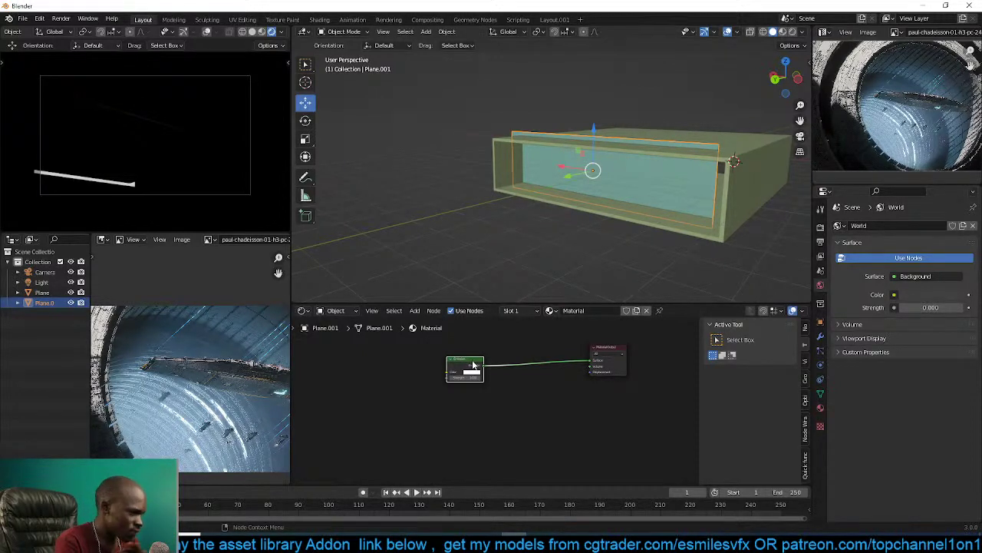
Move the emissive plane about -0.74 m along X and scale it uniformly by about 1.17.
middle_click_drag(630, 184, 601, 176)
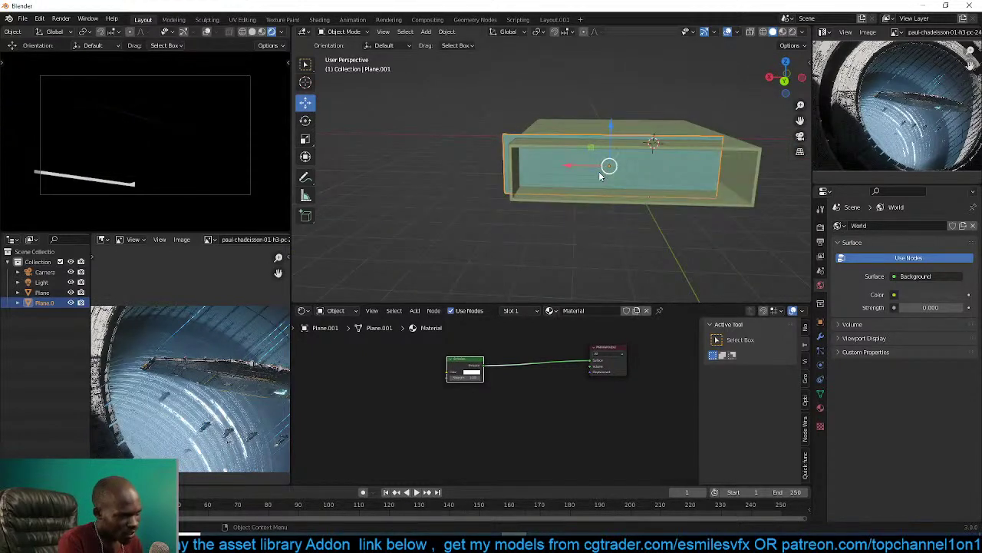
left_click_drag(571, 170, 590, 171)
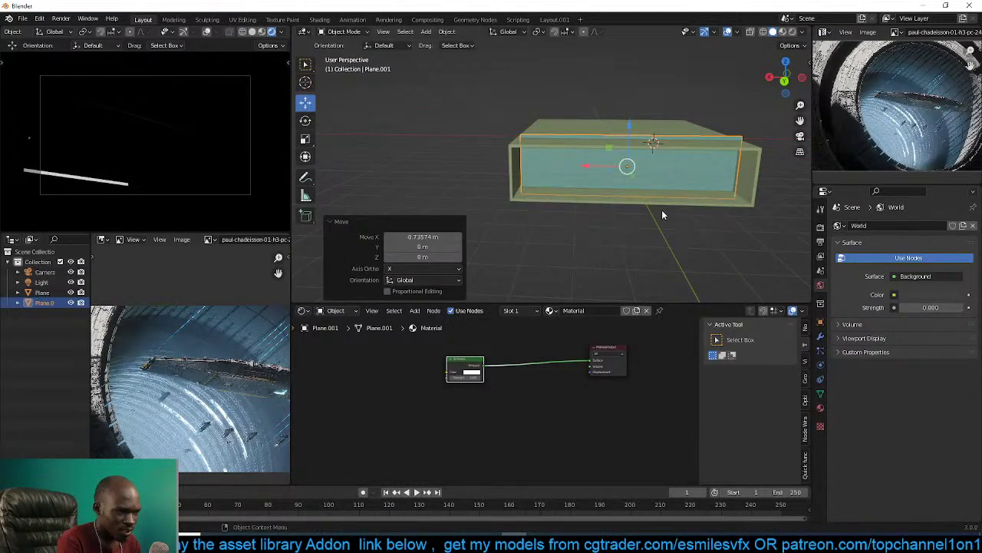
key("s")
left_click(683, 217)
middle_click_drag(683, 217, 536, 200)
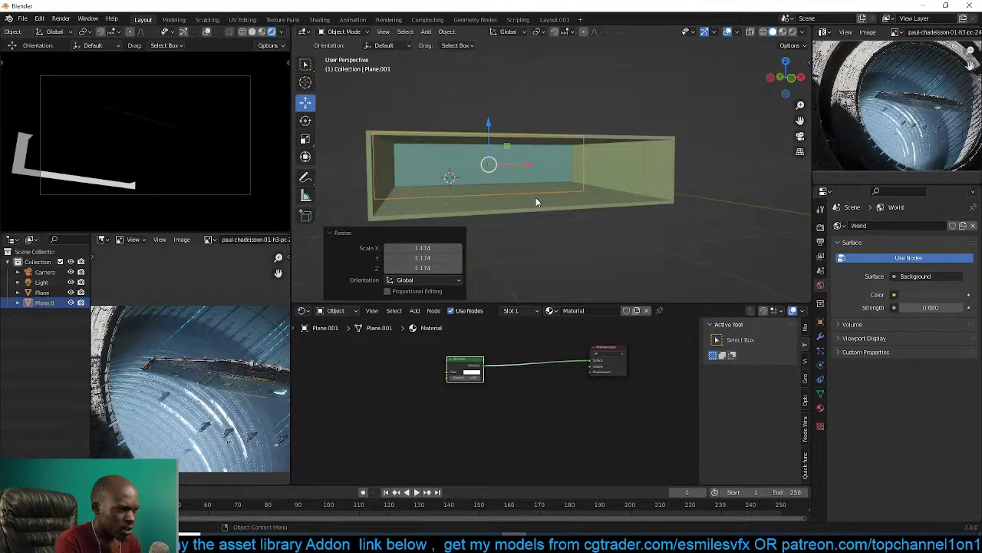
Set the Emission node's strength to 10.
scroll(472, 363, "up", 4)
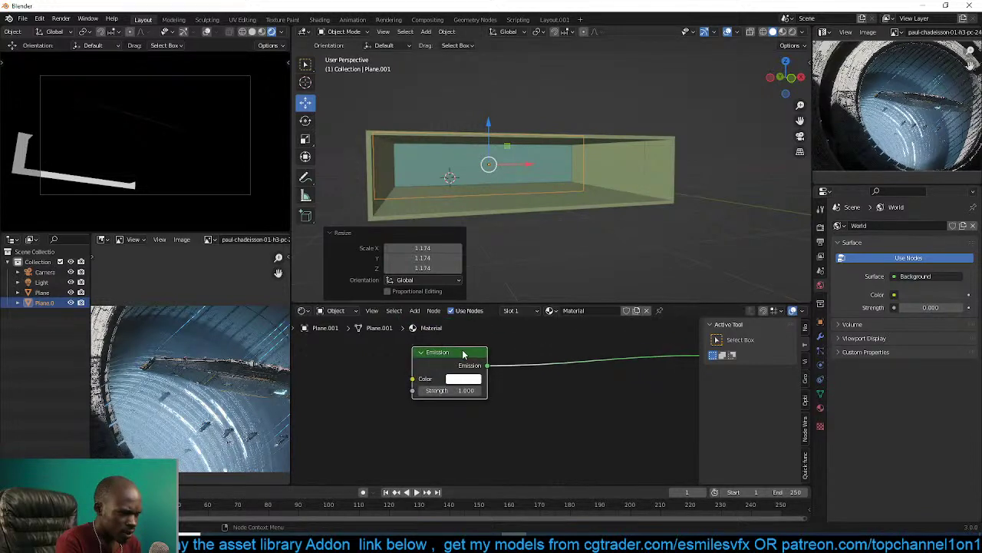
left_click_drag(463, 354, 449, 348)
type("10")
key("Return")
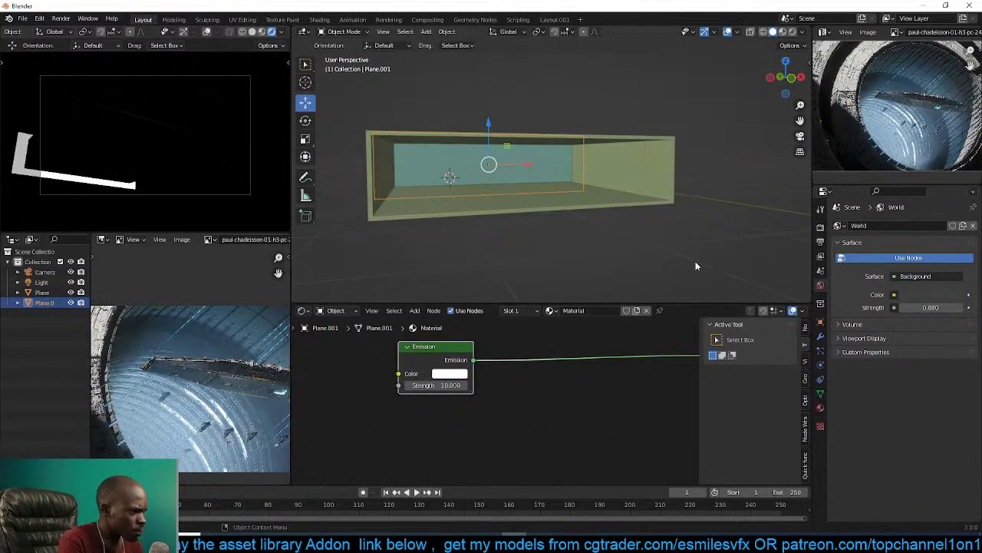
Set the render engine to Cycles on GPU Compute and limit the camera preview with a render region around its frame.
left_click(819, 227)
left_click(936, 225)
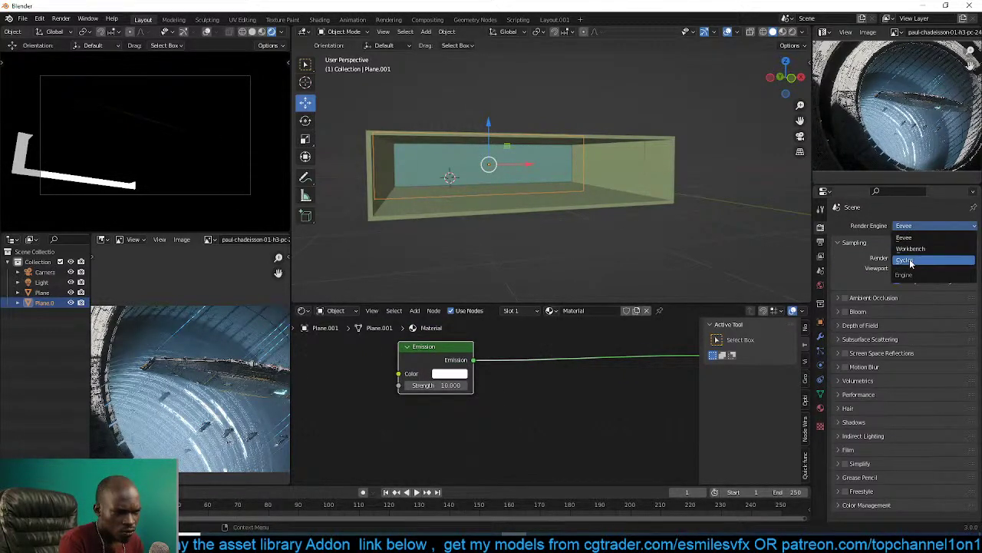
left_click(913, 265)
left_click(932, 251)
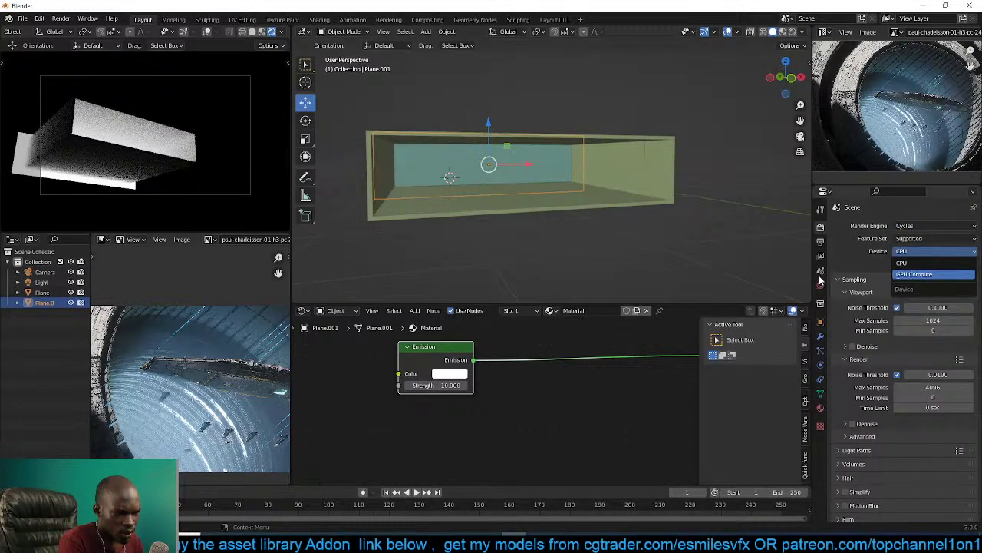
left_click(930, 278)
left_click_drag(31, 67, 319, 208)
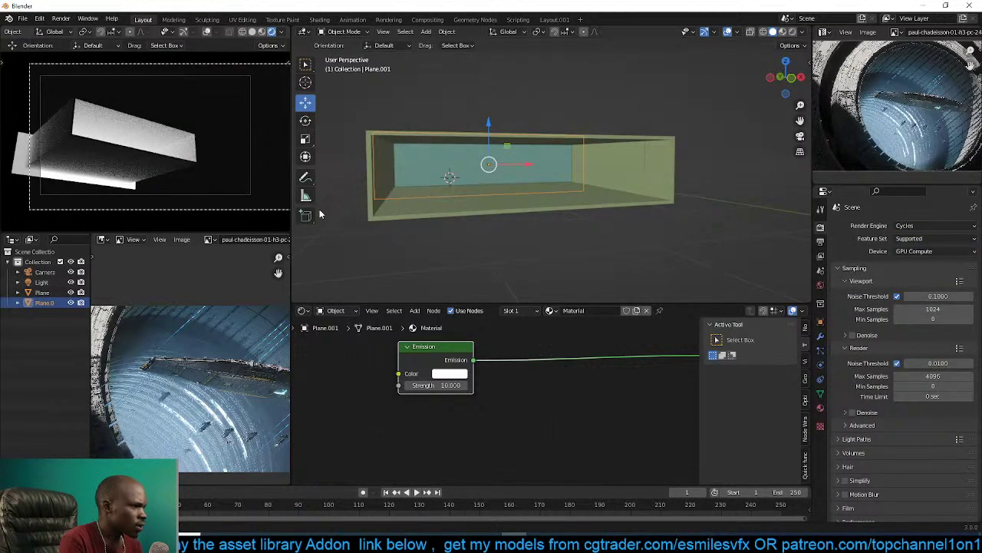
Scale the emissive plane down uniformly to about 0.65 so it fits inside the box.
left_click(495, 185)
left_click(509, 176)
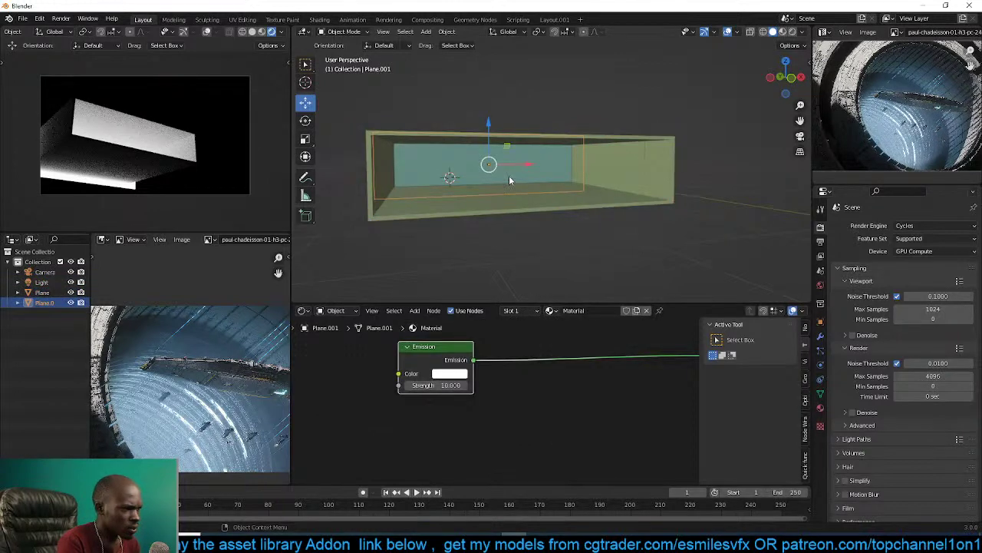
middle_click_drag(508, 176, 591, 174)
key("s")
left_click(558, 172)
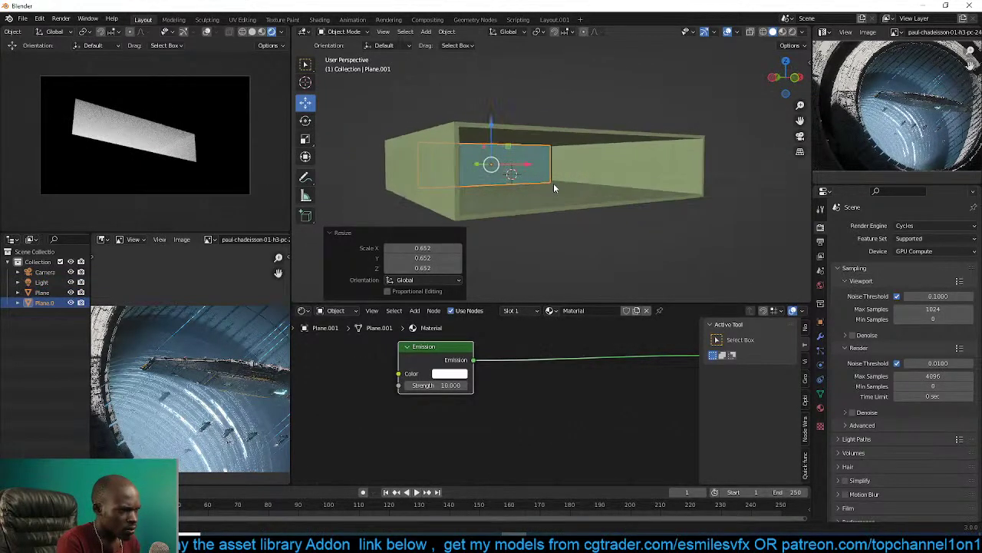
Set the emission color to a light blue and enable viewport denoising.
scroll(499, 401, "up", 1)
left_click(453, 367)
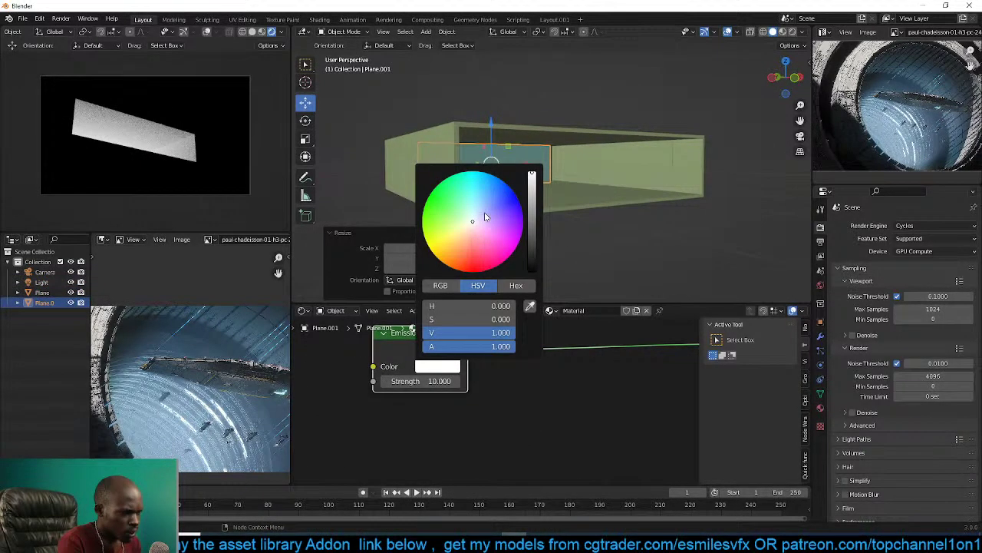
left_click_drag(485, 217, 494, 201)
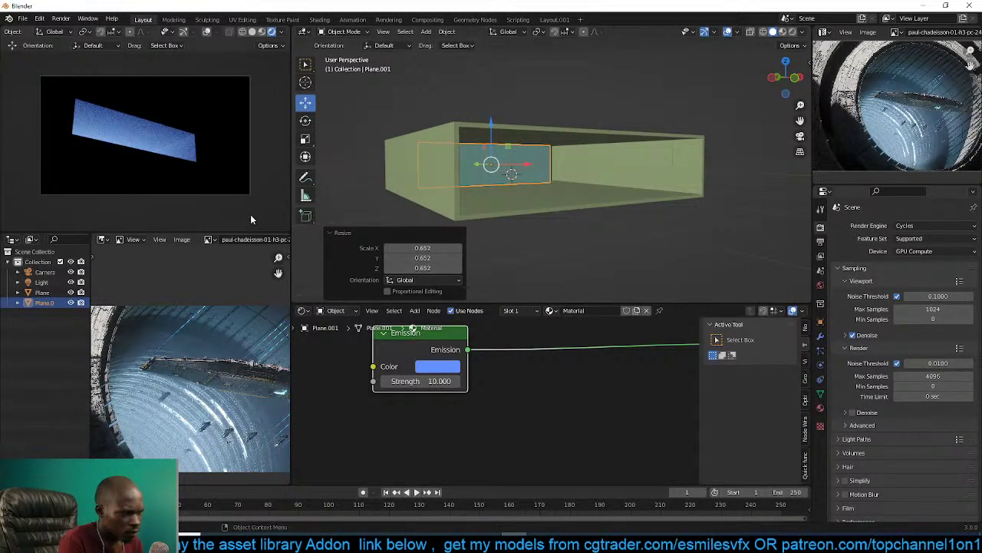
scroll(240, 34, "down", 2)
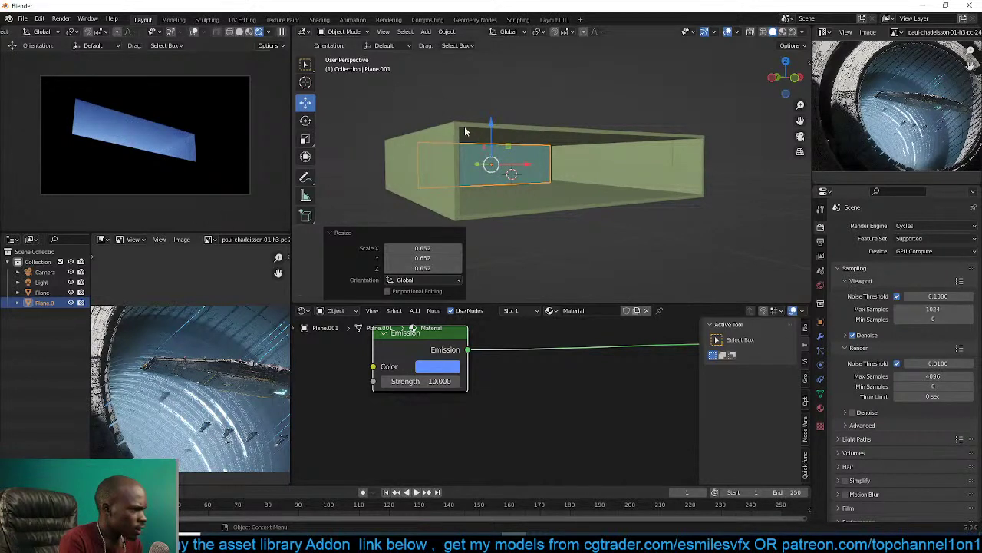
scroll(560, 148, "down", 3)
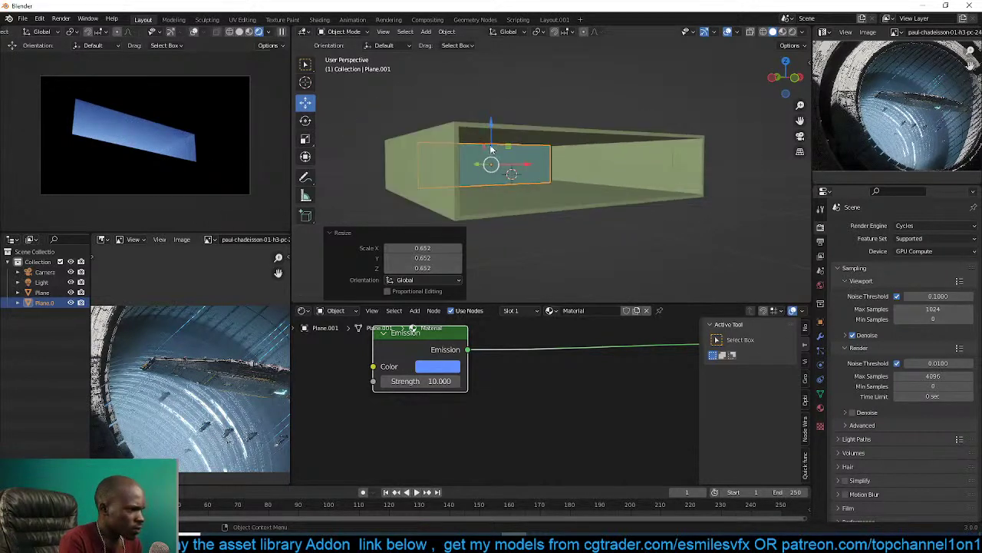
Move the scene's light about -4.99 m along Y, beyond the box's open end.
left_click(614, 89)
middle_click_drag(632, 98, 657, 131)
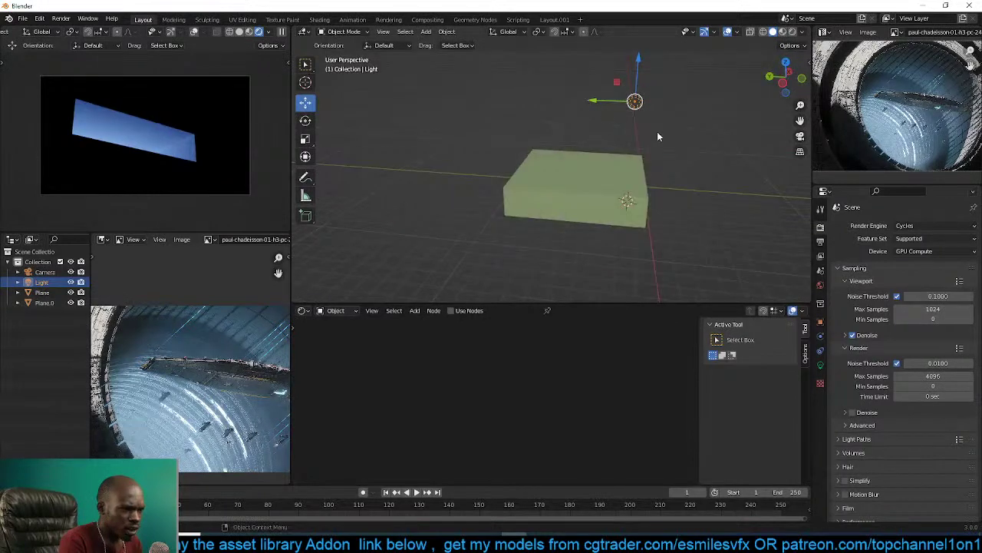
left_click_drag(604, 102, 669, 105)
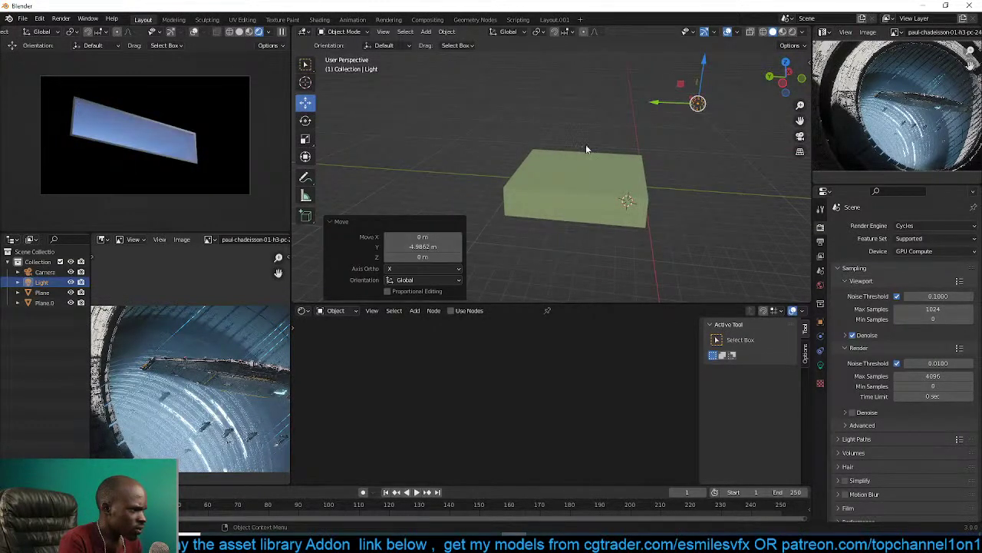
middle_click_drag(586, 144, 633, 120)
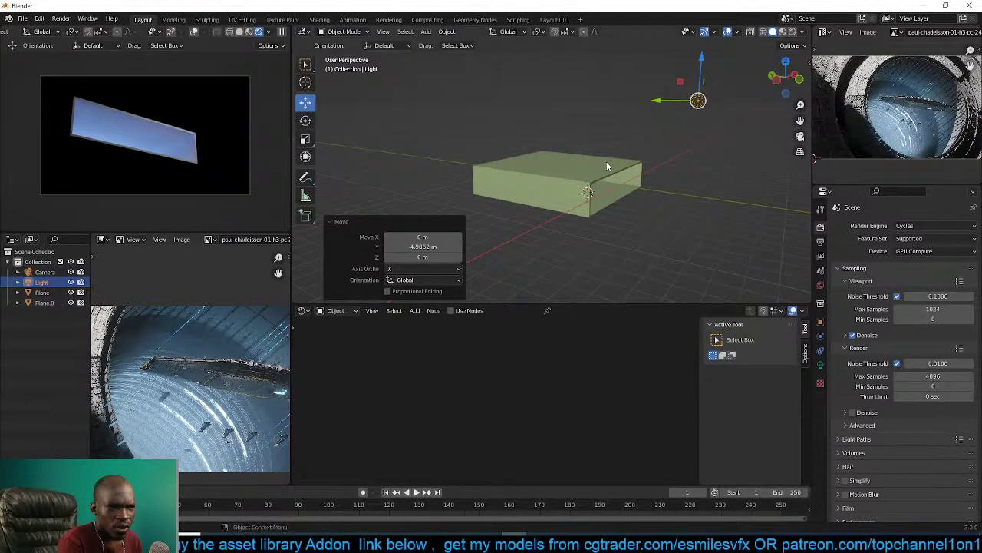
middle_click_drag(607, 166, 792, 307)
Change the light's type to Sun and rotate it about 44° in the view to aim at the box.
left_click(821, 363)
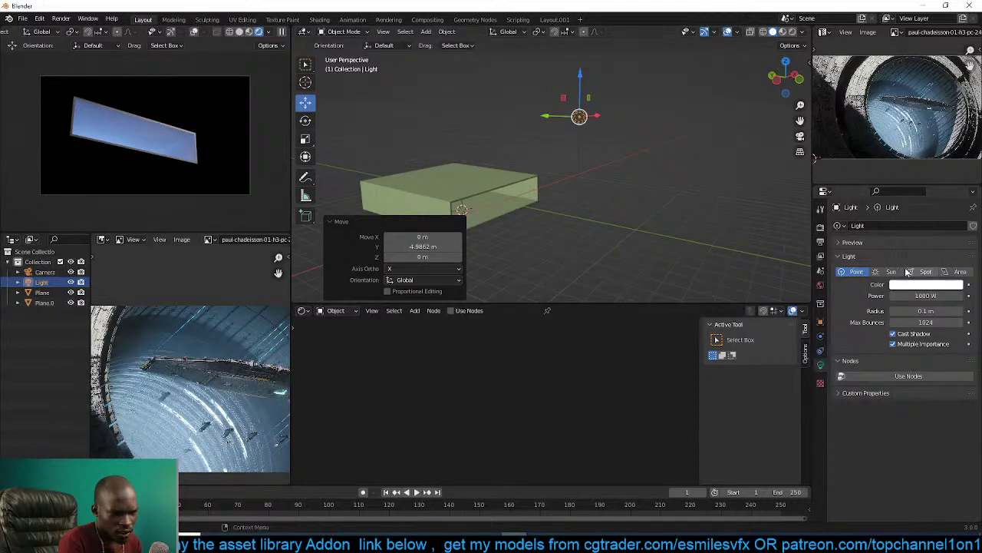
left_click(892, 272)
key("r")
left_click(566, 224)
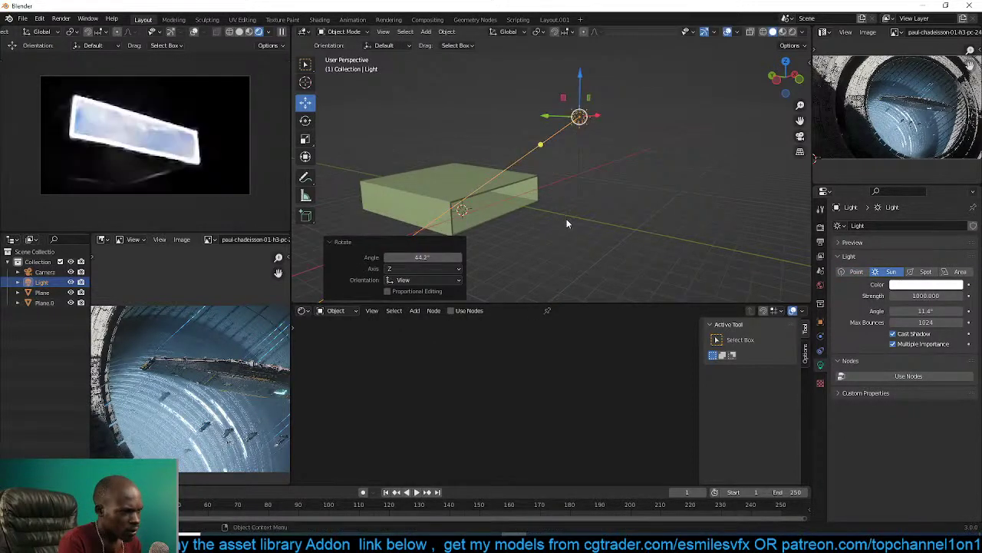
Set the sun light's strength to 10.
left_click(894, 302)
type("10")
key("Return")
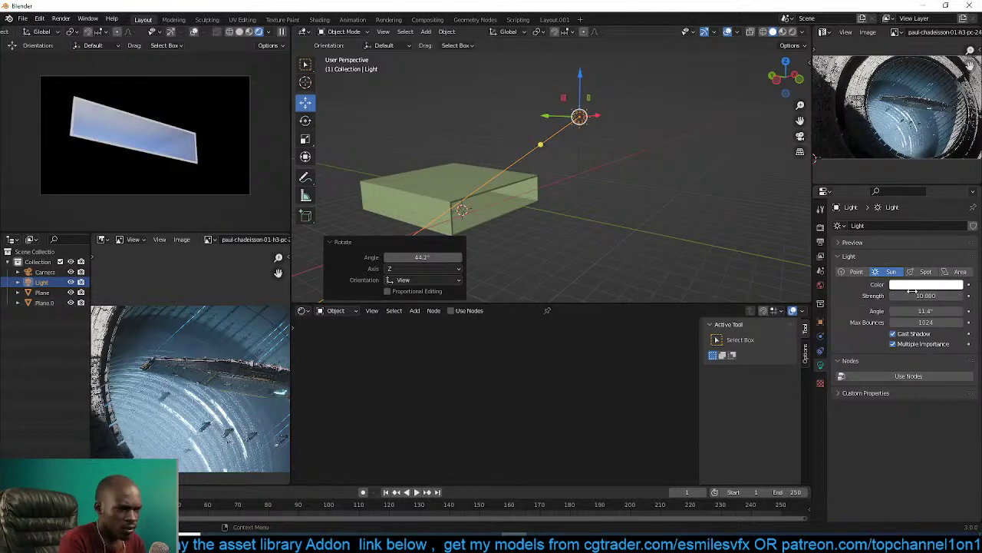
Move the sun about 10.46 m in X, -16.35 m in Y and 4.83 m in Z, and trackball-rotate it about 5.7° and 3.4°.
scroll(516, 132, "down", 5)
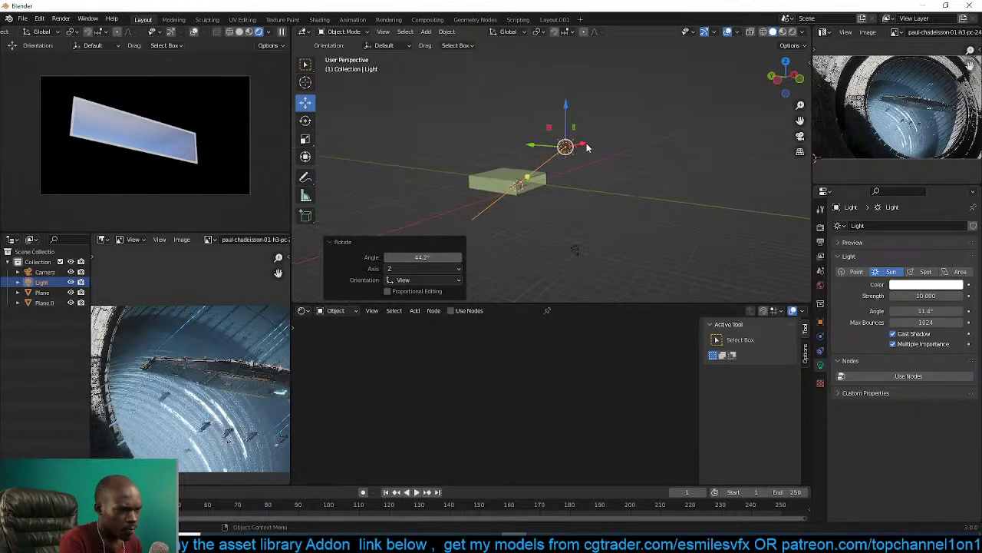
left_click_drag(559, 146, 672, 118)
middle_click_drag(680, 118, 696, 199)
scroll(699, 199, "down", 2)
key("r")
key("r")
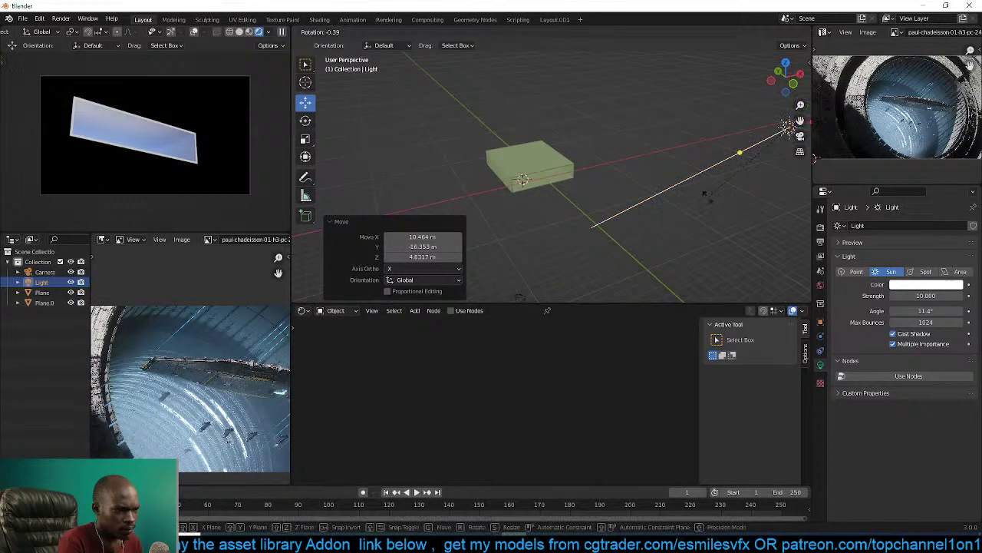
left_click(707, 196)
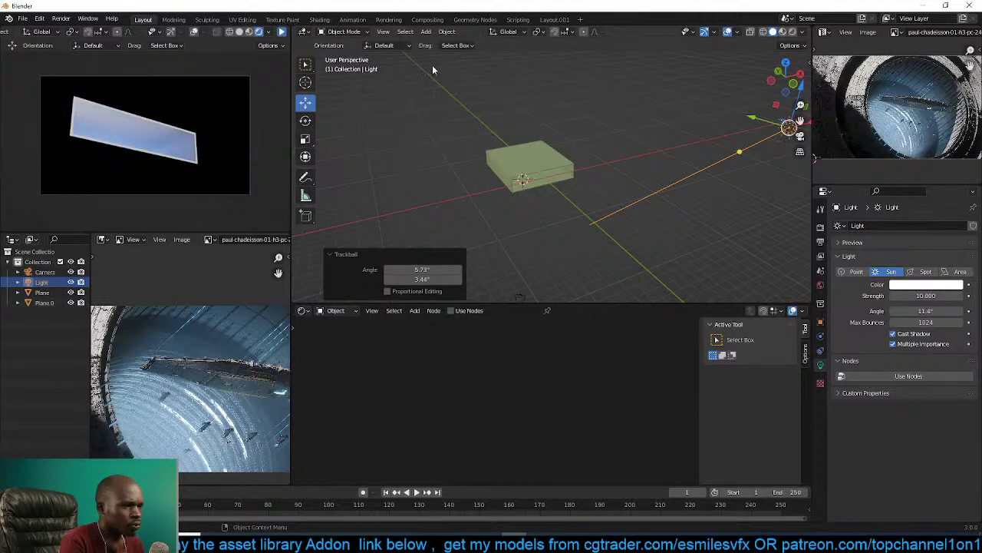
Switch the viewport to Material Preview shading and examine the full cover art reference in a maximized view.
scroll(453, 99, "up", 5)
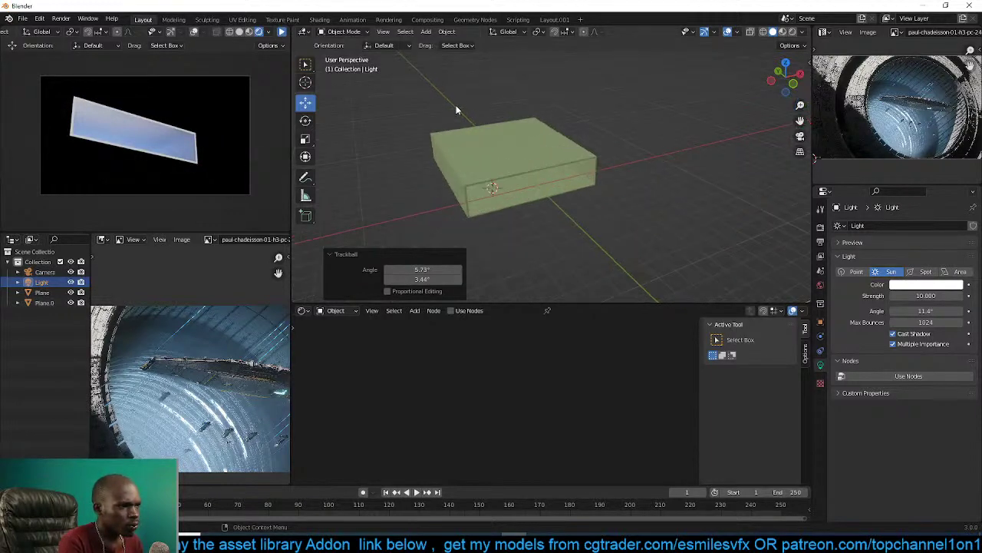
left_click(786, 34)
key("ctrl+space")
scroll(493, 278, "up", 5)
middle_click_drag(310, 238, 315, 233)
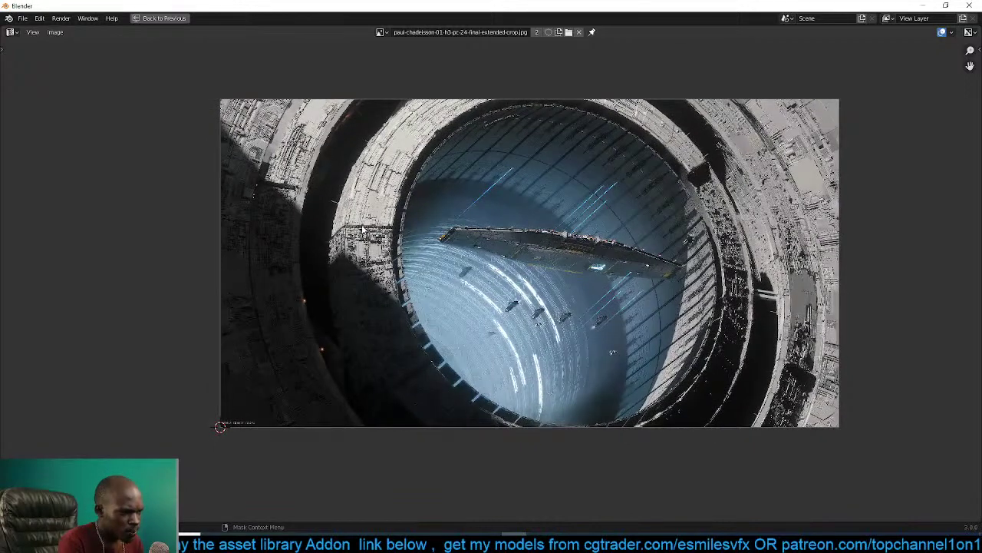
key("ctrl+space")
Select the open box hull and move it about 0.11 m along Y.
left_click(417, 198)
middle_click_drag(416, 198, 593, 174)
scroll(572, 165, "down", 3)
scroll(571, 163, "up", 1)
left_click(536, 174)
left_click(593, 173)
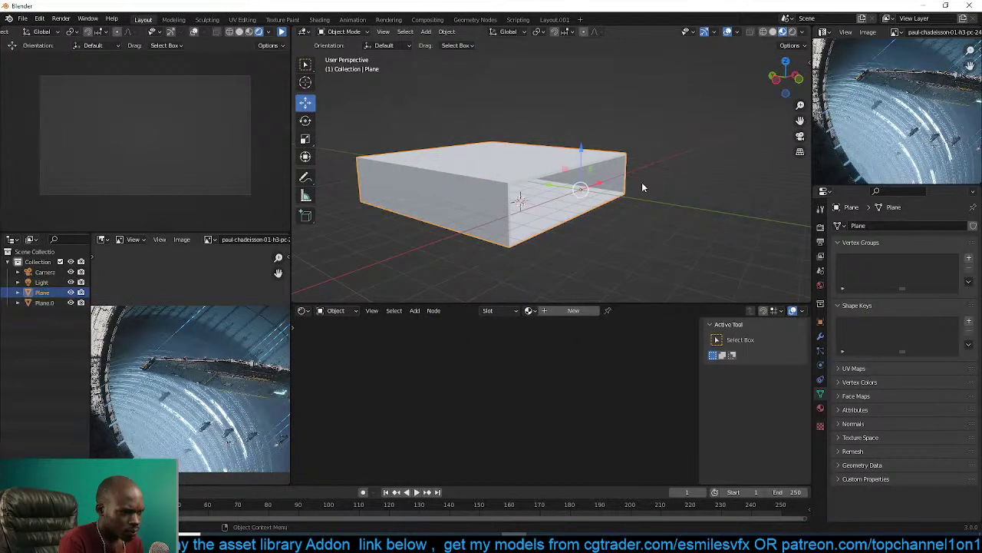
left_click(697, 171)
In top view, add a 2 m cube in the empty space beside the open box.
key("KP_7")
middle_click_drag(697, 171, 541, 174, "shift")
key("shift+a")
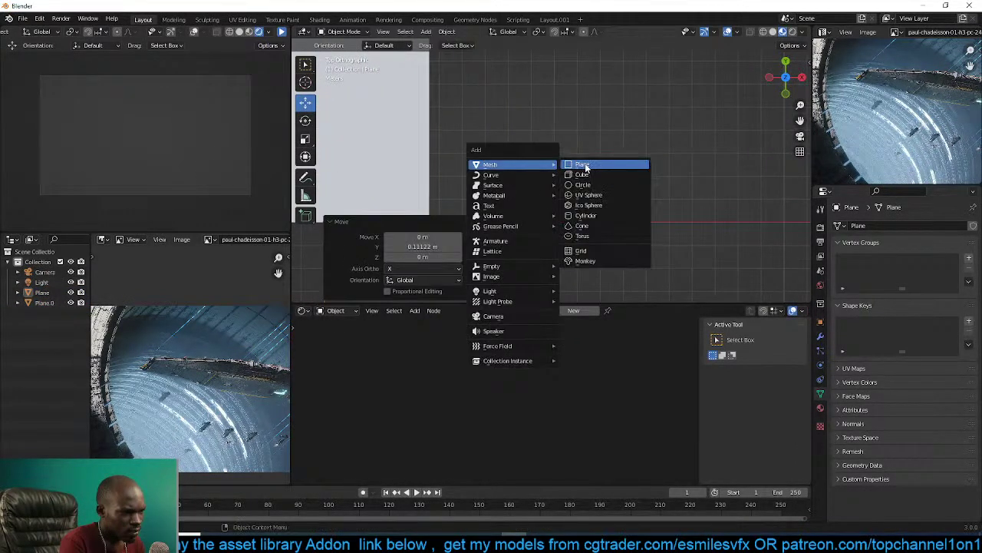
key("Escape")
key("shift+a")
mouse_move(596, 151)
left_click(662, 159)
Shape the cube into a long flat bar by narrowing it in X, lengthening it in Y and scaling Z to about 0.285.
key("s")
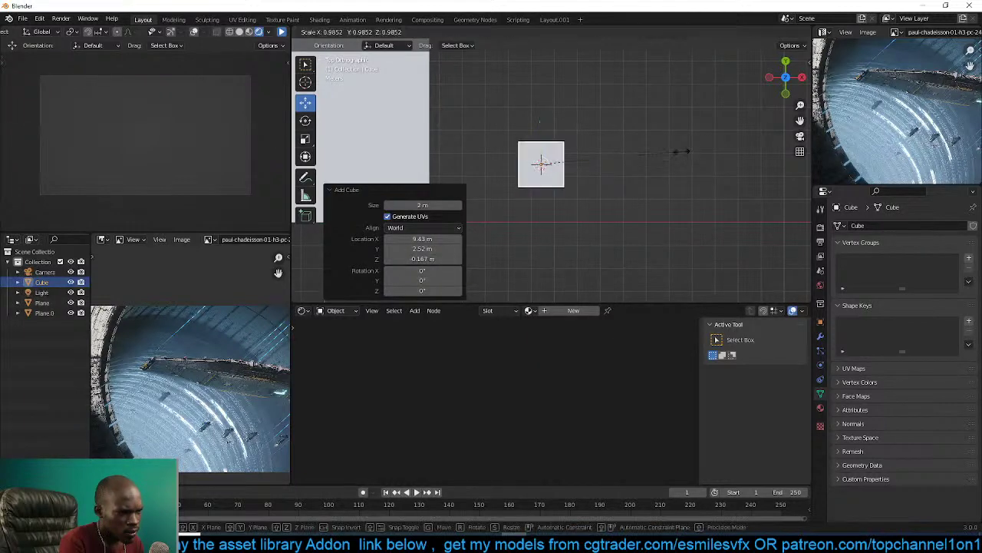
key("x")
left_click(603, 155)
key("s")
key("y")
left_click(629, 138)
middle_click_drag(622, 139, 620, 97)
scroll(561, 80, "up", 2)
key("s")
key("z")
left_click(569, 176)
middle_click_drag(570, 176, 602, 178)
Add a Bevel modifier to the flat bar and apply the object's scale.
key("q")
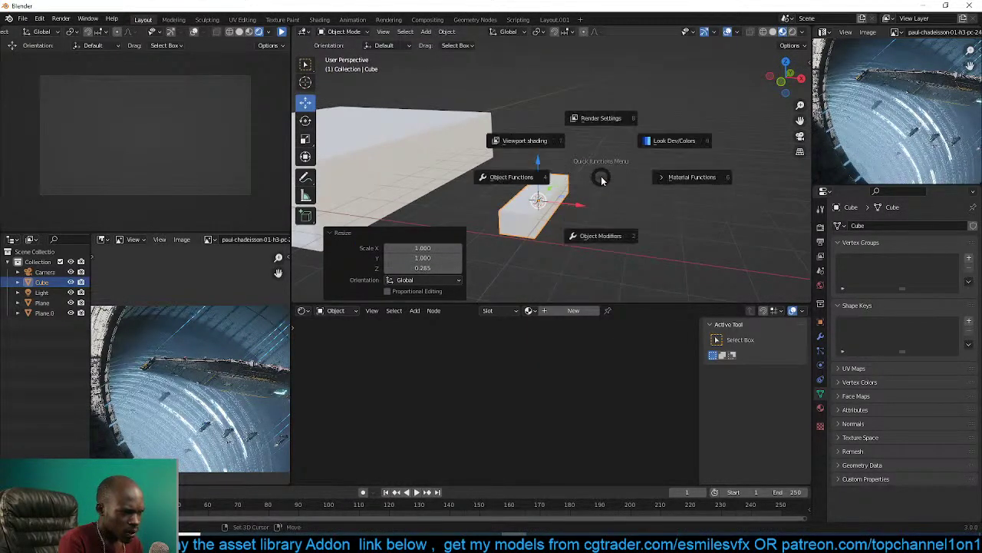
key("Escape")
key("q")
left_click(581, 235)
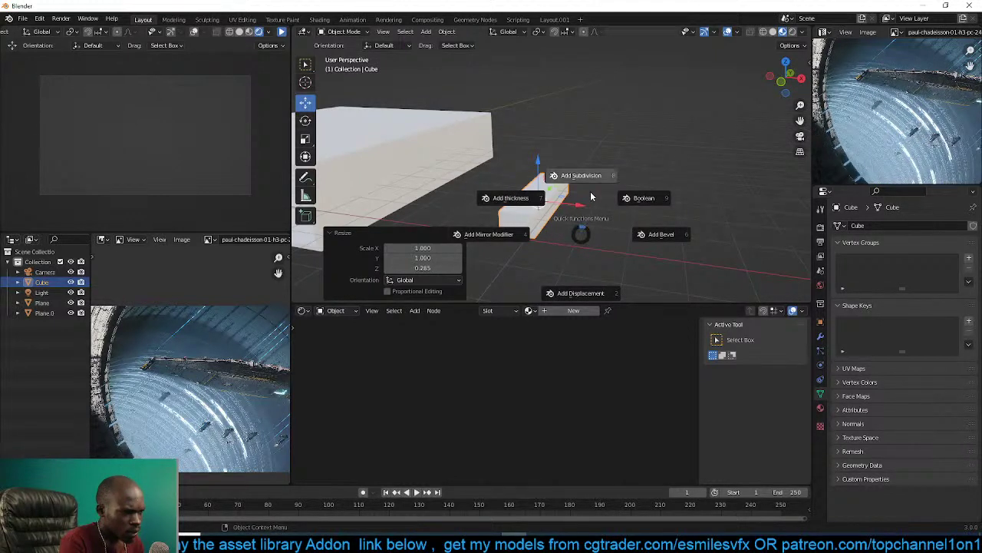
left_click(652, 234)
scroll(550, 246, "up", 2)
middle_click_drag(551, 245, 573, 165)
key("ctrl+a")
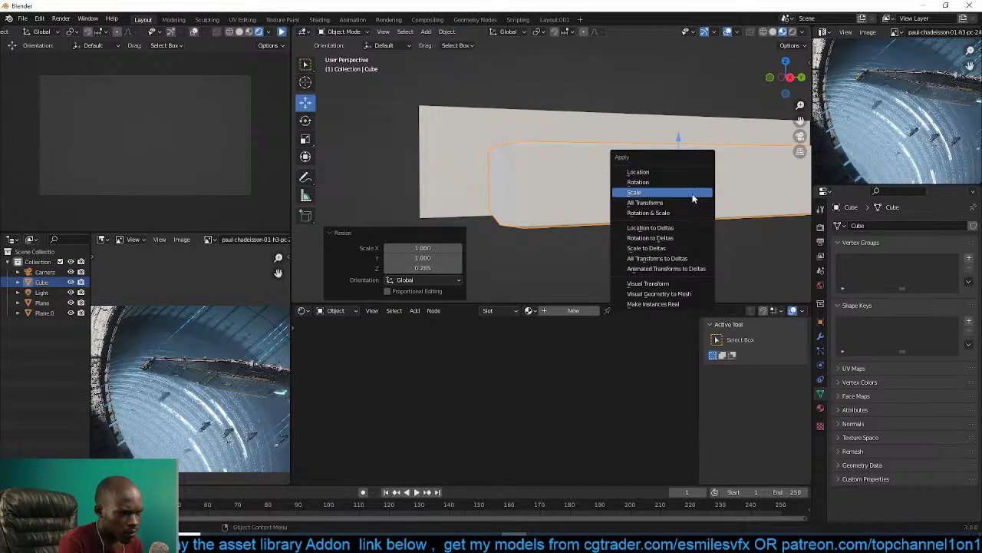
left_click(645, 189)
mouse_move(645, 189)
middle_mouse_down()
mouse_move(651, 164)
mouse_move(655, 206)
middle_mouse_up()
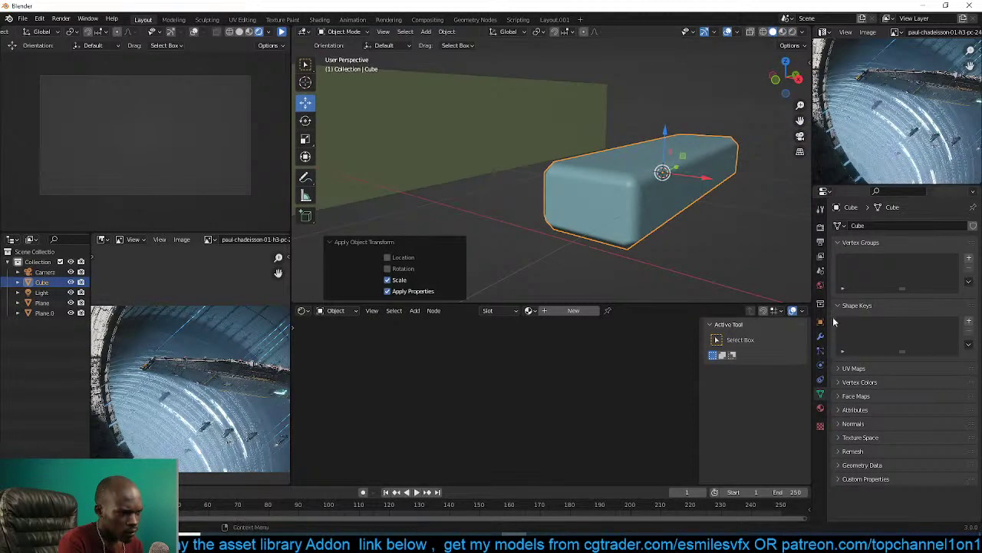
Turn off Harden Normals in the Bevel modifier's shading settings.
left_click(820, 337)
left_click(859, 367)
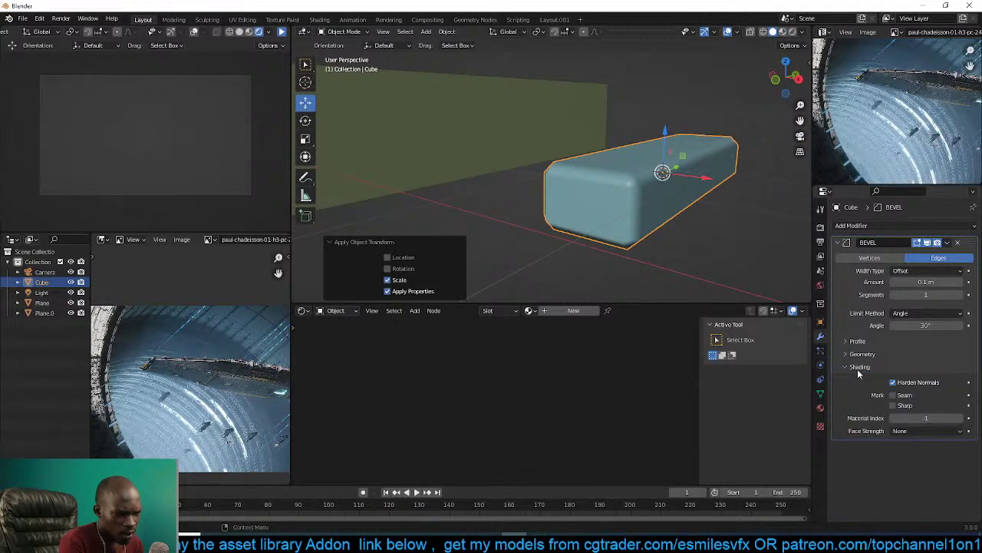
left_click(893, 382)
Widen the beveled bar to about 1.66 along X and apply its scale.
mouse_move(552, 184)
middle_mouse_down()
mouse_move(611, 212)
mouse_move(569, 127)
middle_mouse_up()
key("s")
key("x")
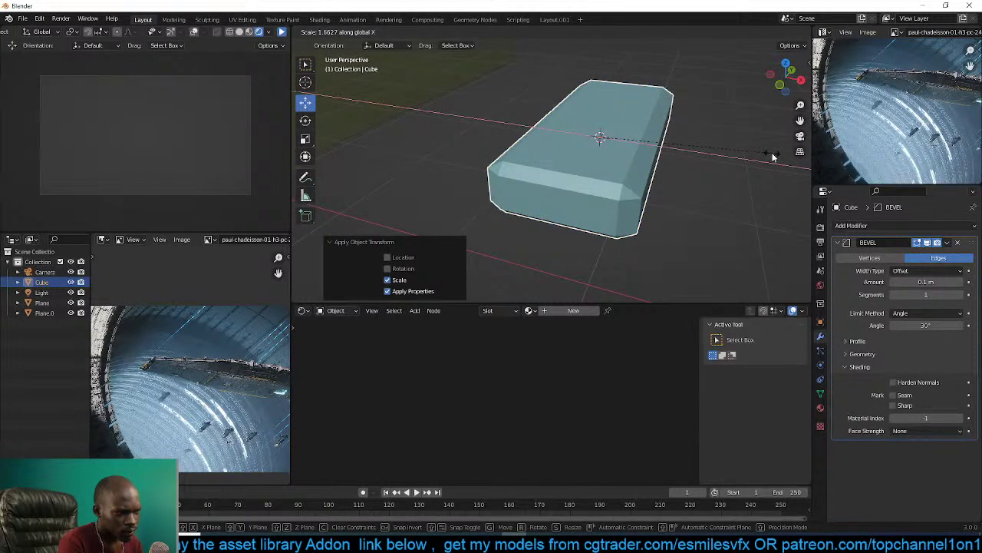
left_click(772, 154)
key("ctrl+a")
left_click(705, 159)
middle_click_drag(704, 159, 737, 176)
Examine the ship and the ring structure in the maximized reference image.
middle_click_drag(606, 151, 724, 135)
key("ctrl+space")
scroll(859, 143, "up", 4)
scroll(859, 143, "down", 2)
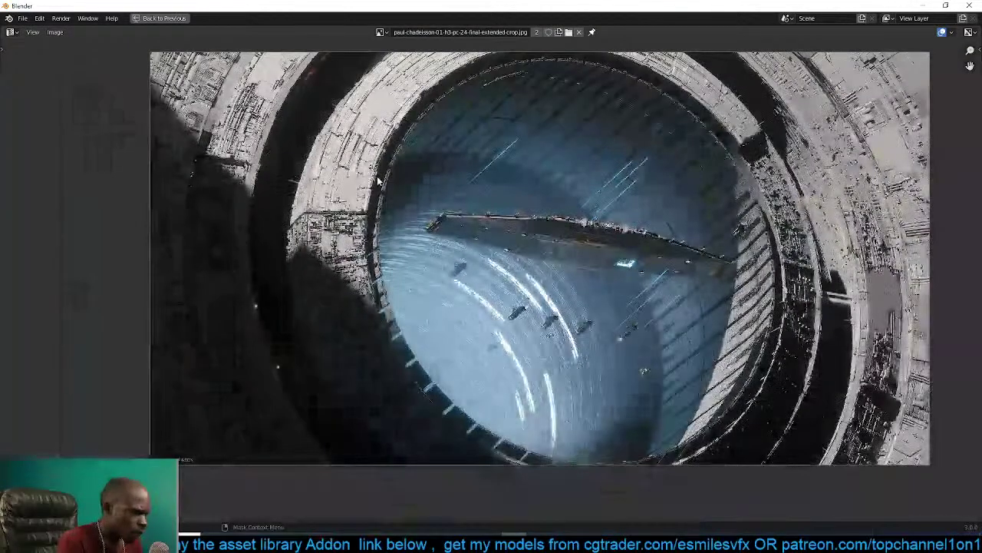
key("Tab")
key("shift+F10")
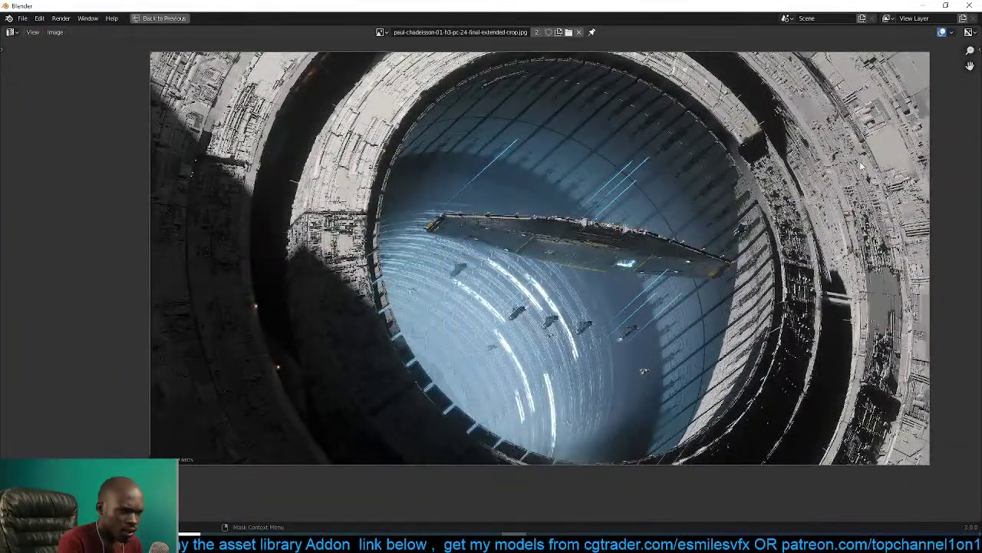
key("ctrl+space")
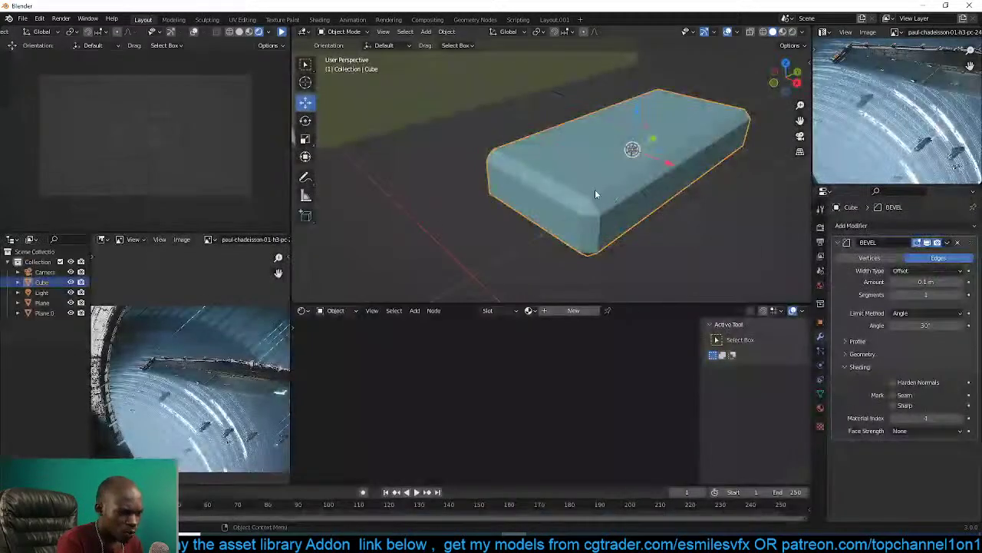
In top view, duplicate the beveled block and place the copy beside it, farther from the open box.
key("KP_7")
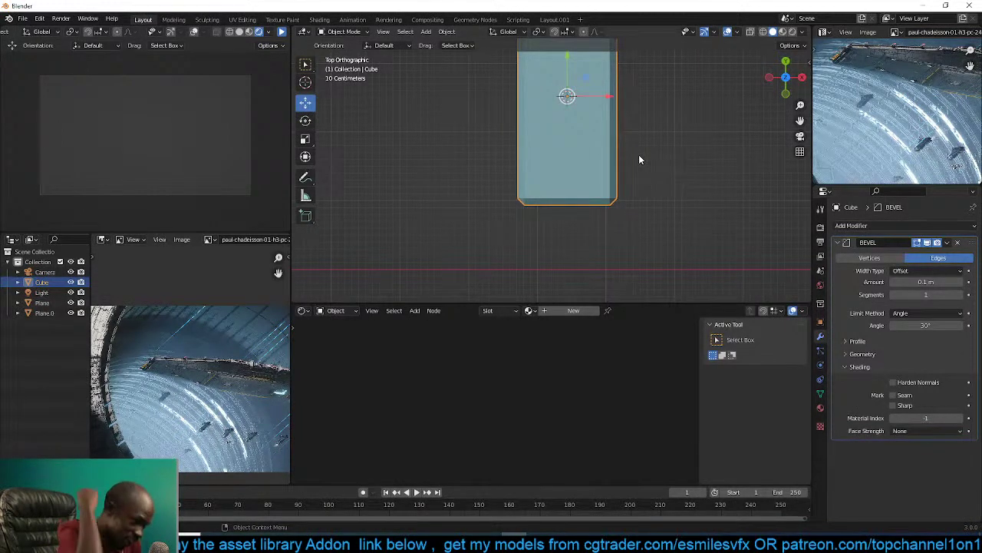
middle_click_drag(639, 160, 605, 189, "shift")
scroll(604, 189, "down", 4)
key("shift+d")
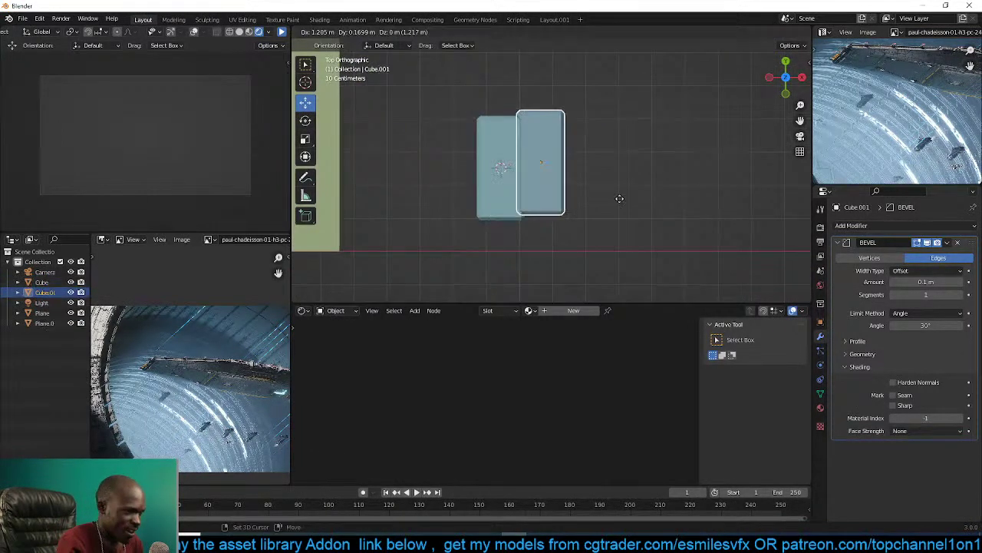
left_click(690, 188)
In Edit Mode, narrow the copied block's mesh into a thin bar at about 0.36 along X.
key("Tab")
key("s")
key("x")
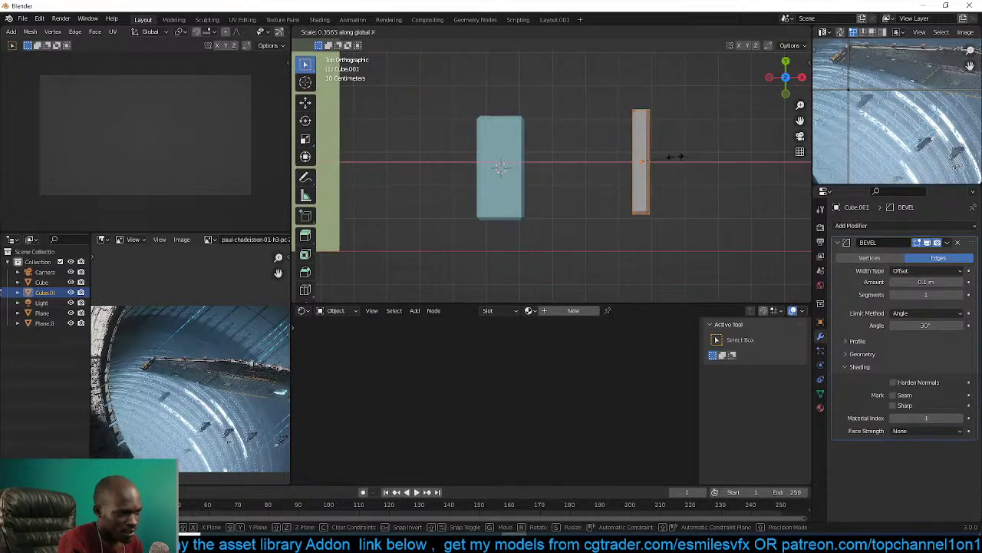
left_click(670, 161)
Duplicate the thin bar's mesh with an offset of about 0.57 m in X and 0.43 m in Y.
middle_click_drag(658, 171, 604, 185, "shift")
key("shift+d")
left_click(633, 169)
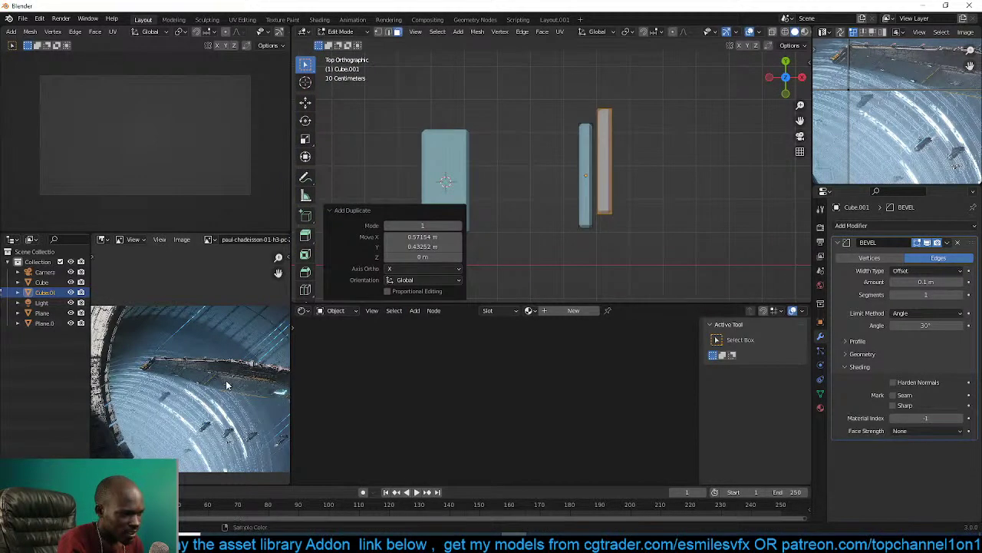
Examine the ship's hull detailing up close in the maximized cropped reference image.
key("ctrl+space")
scroll(526, 246, "up", 7)
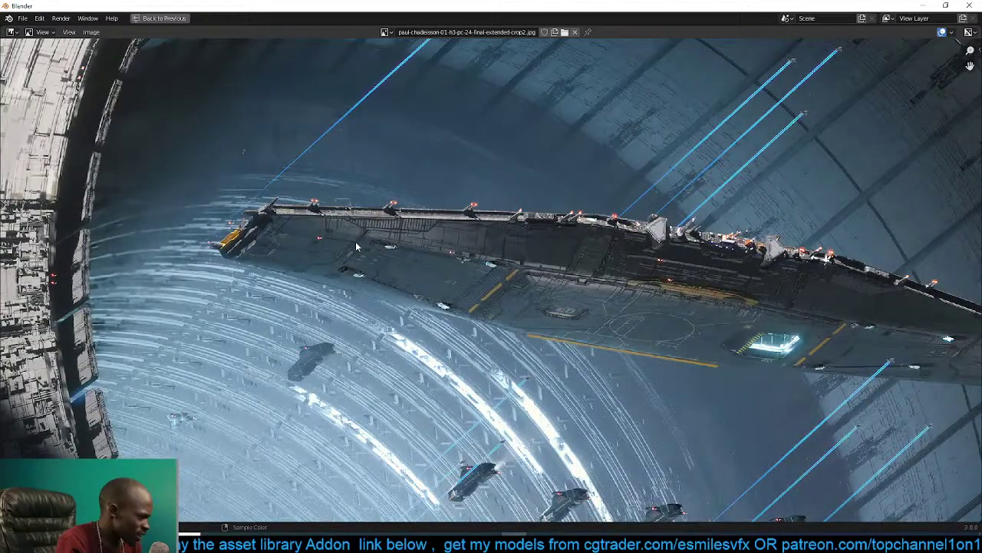
scroll(453, 262, "down", 6)
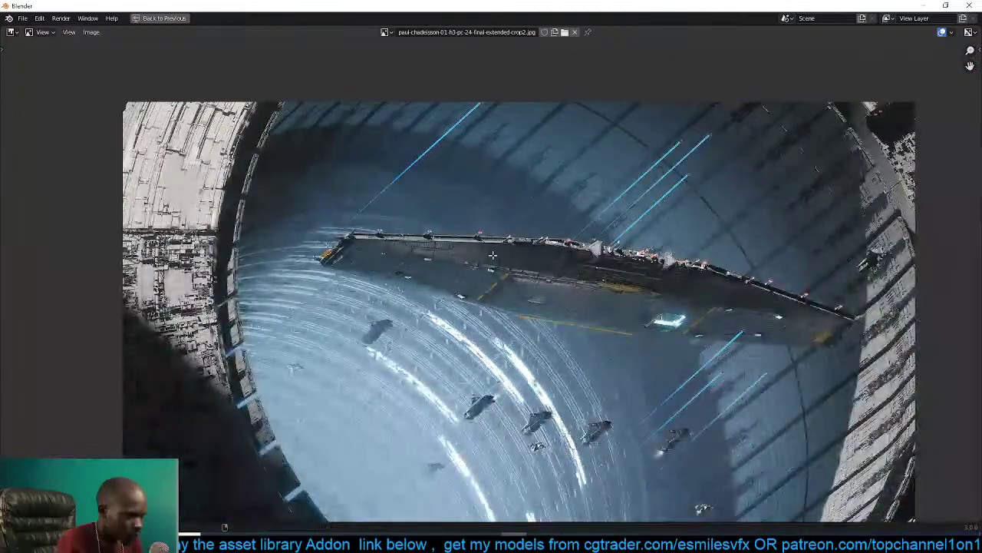
key("ctrl+space")
Duplicate the second thin bar with an offset of about 1.04 m in X and 0.29 m in Y.
middle_click_drag(674, 193, 596, 226, "shift")
key("l")
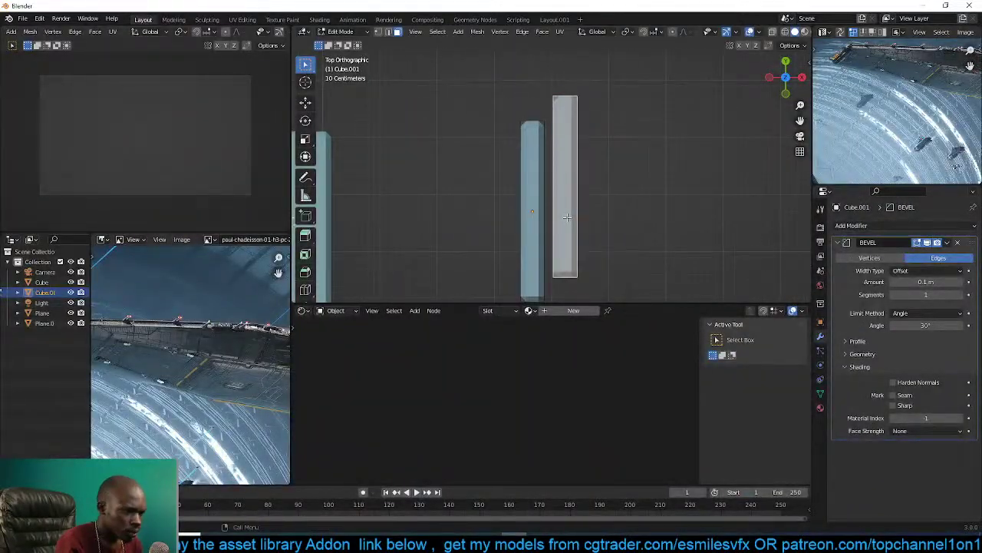
key("shift+d")
left_click(621, 201)
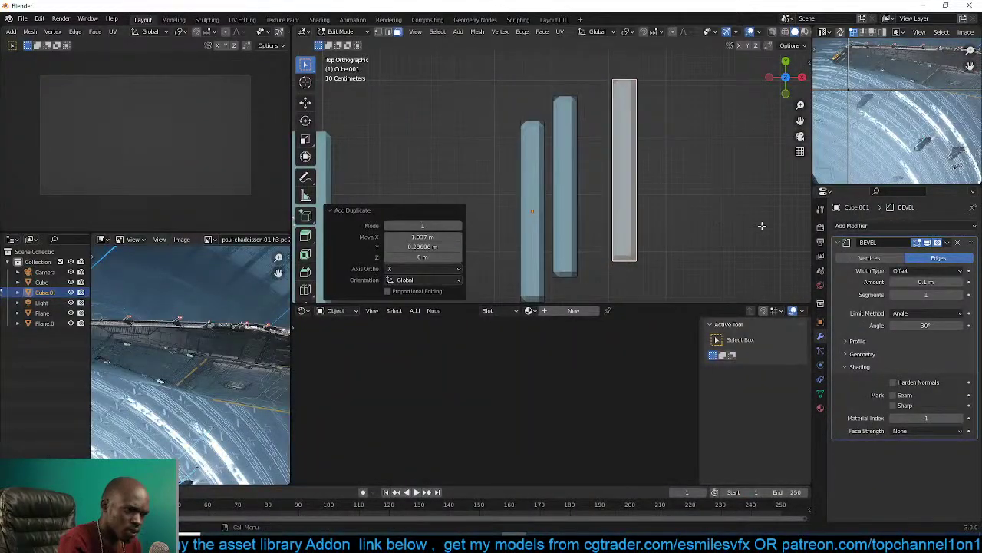
Scale the third bar down to roughly half size and move it closer to the second bar.
key("s")
left_click(693, 214)
key("g")
left_click(638, 204)
Duplicate the short bar with an offset of about 0.54 m in X and hide the viewport toolbar.
key("shift+d")
left_click(669, 202)
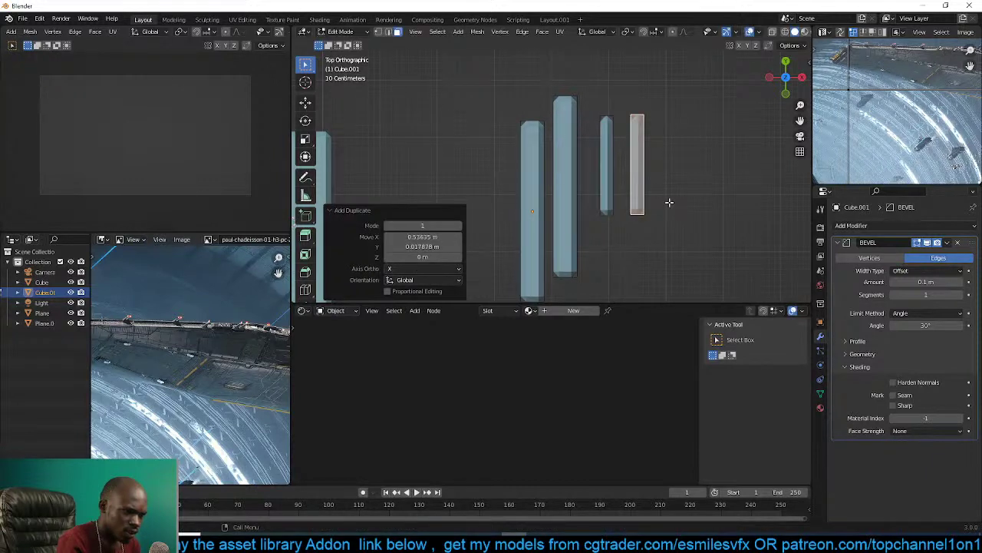
key("t")
key("ctrl+KP_7")
key("KP_7")
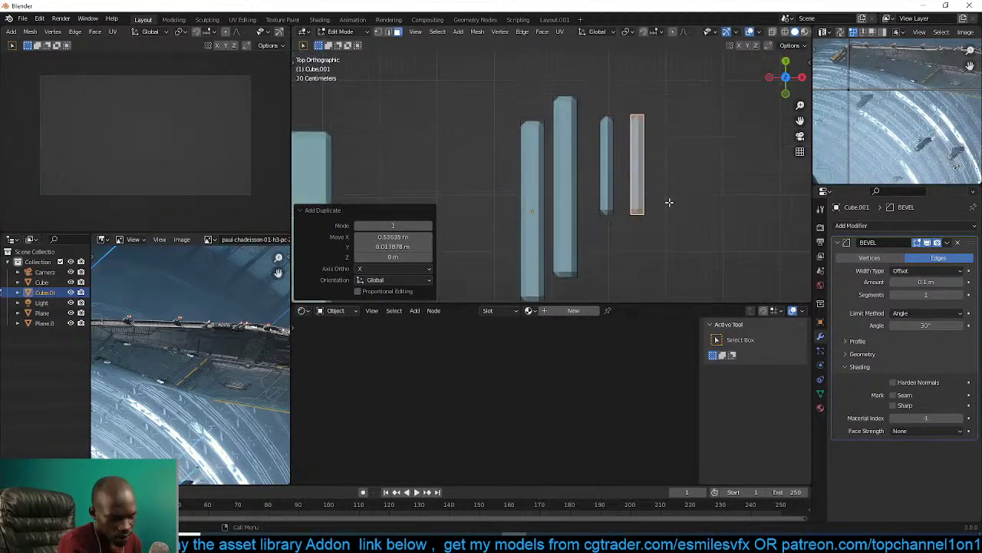
Rotate the copied short bar 90°, place it across the other bars and return to Object Mode.
type("r90")
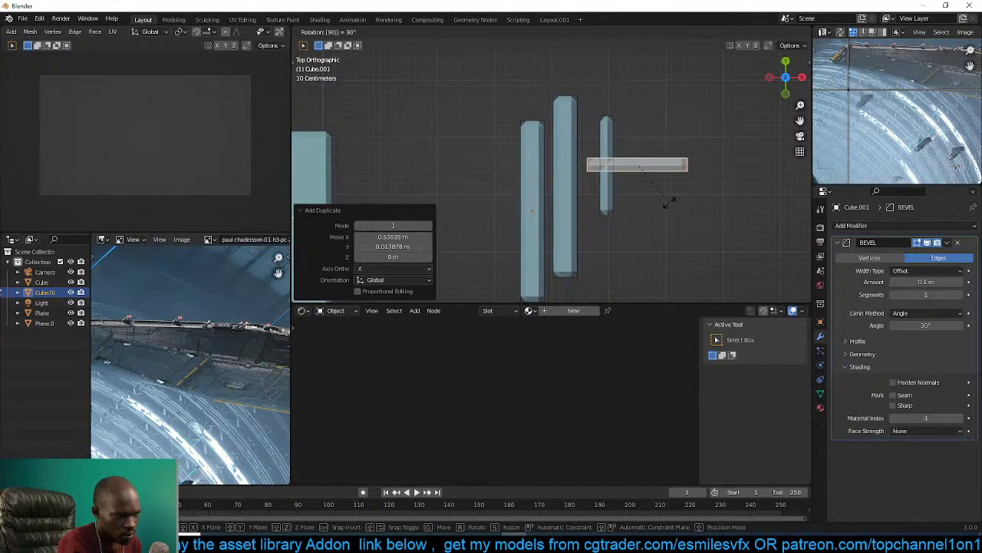
key("Return")
key("g")
left_click(615, 200)
key("Tab")
In front view with wireframe shading, select the bottom vertices of all the bars in Edit Mode.
scroll(596, 254, "down", 4)
middle_click_drag(596, 255, 544, 153)
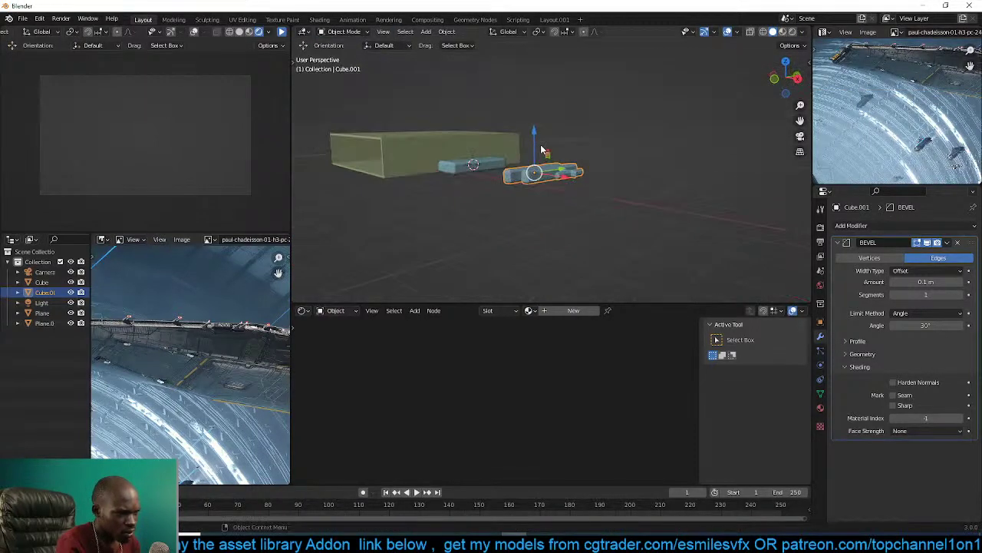
scroll(558, 169, "up", 3)
key("KP_1")
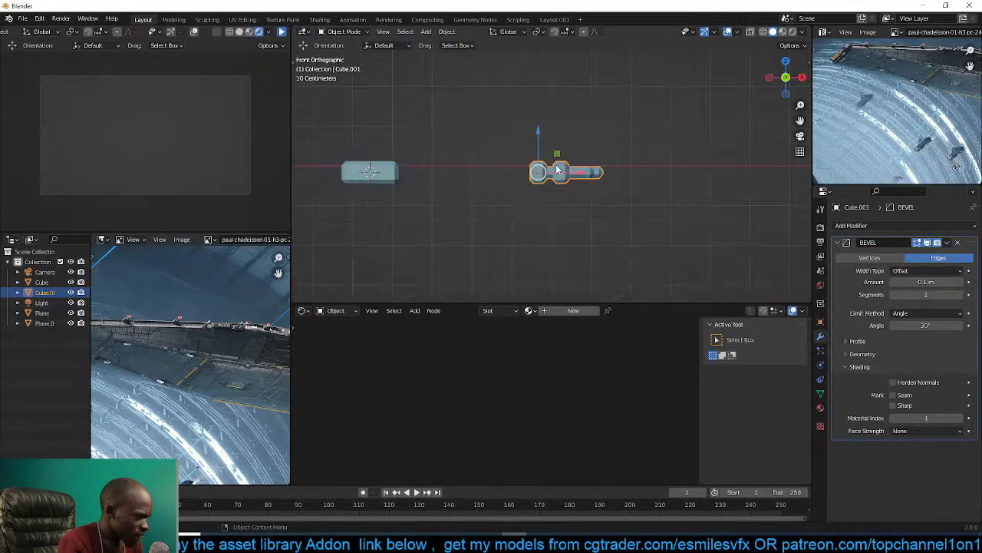
scroll(555, 164, "up", 5)
key("Tab")
key("1")
key("z")
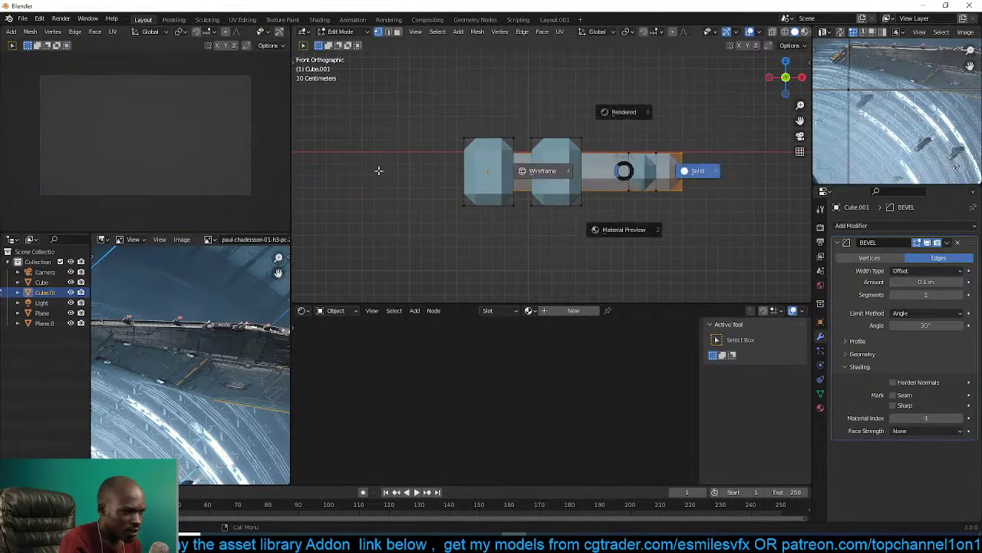
left_click(377, 169)
left_click_drag(430, 174, 706, 224)
type("sz20")
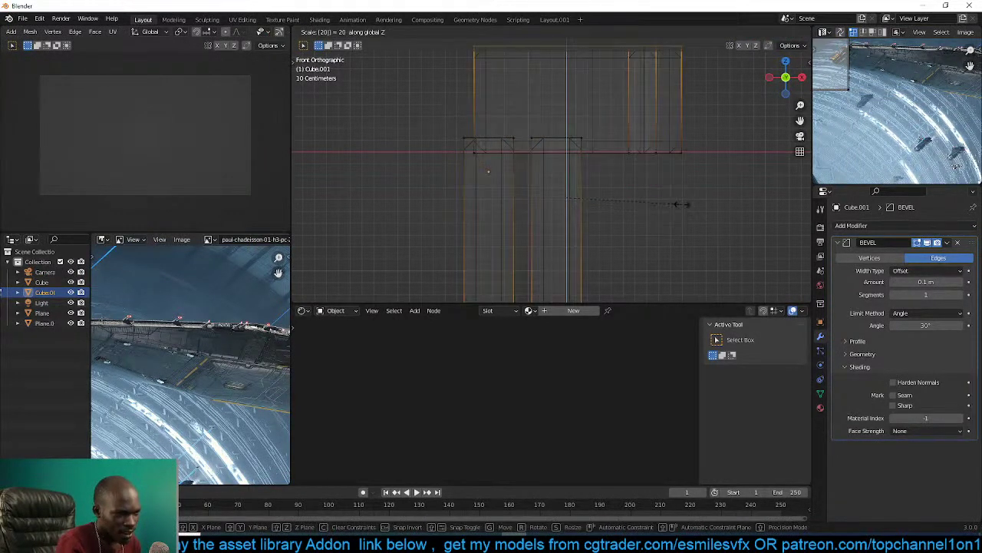
key("Escape")
key("s")
key("z")
key("Escape")
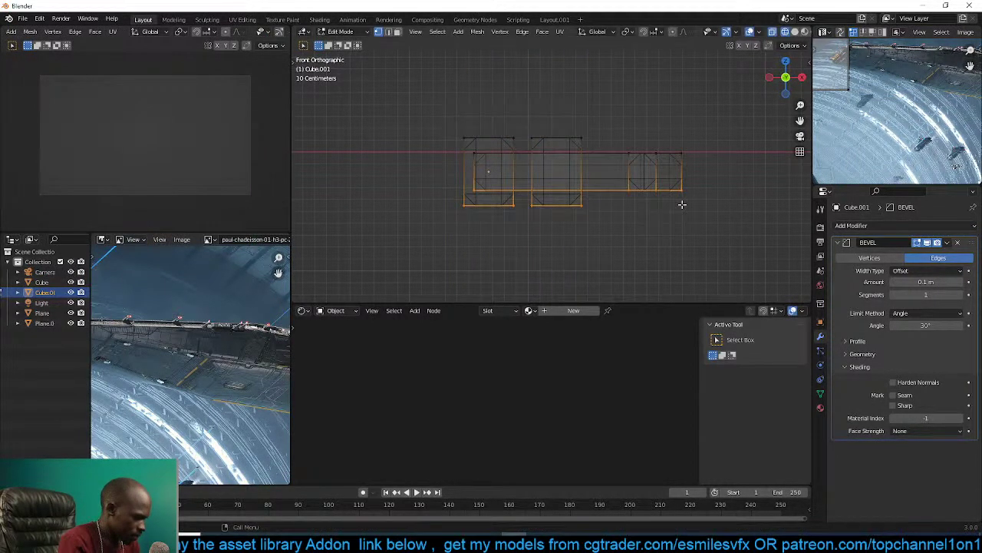
Flatten the selected bottom vertices by scaling them to 0 along Z, delete the bottom faces, and return to solid shading.
type("sz")
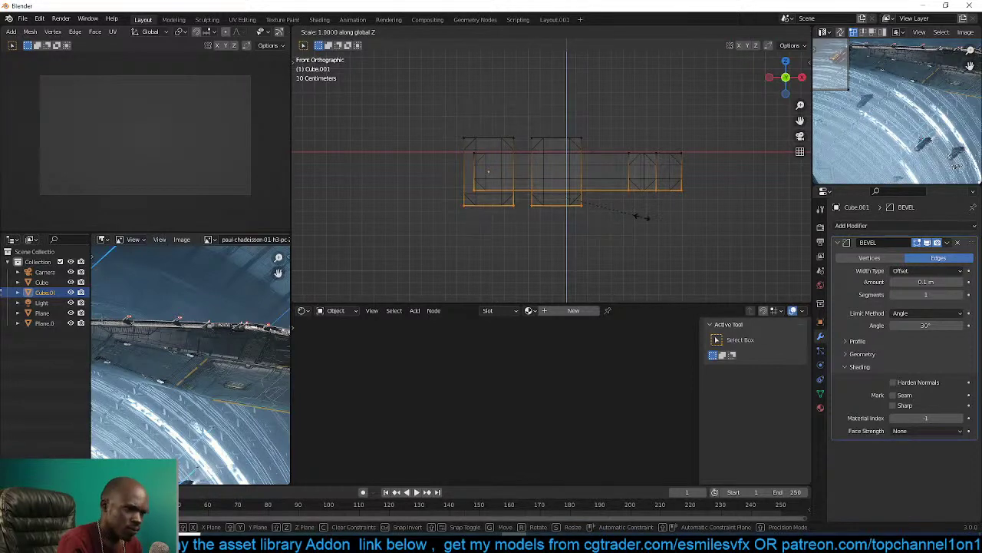
type("0")
key("Return")
key("x")
key("shift+z")
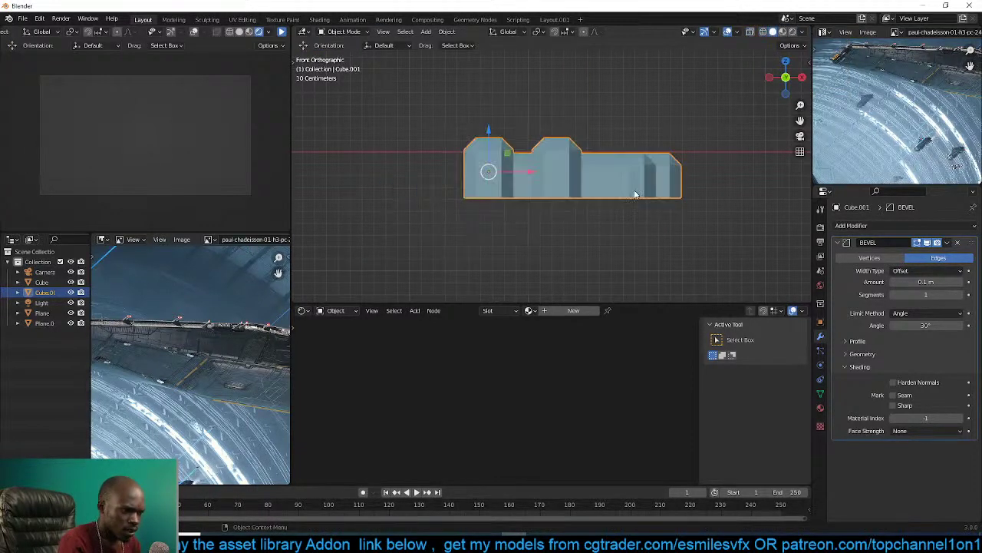
Move all of the bars' geometry up along Z until its base meets the object's origin.
key("Tab")
key("a")
key("g")
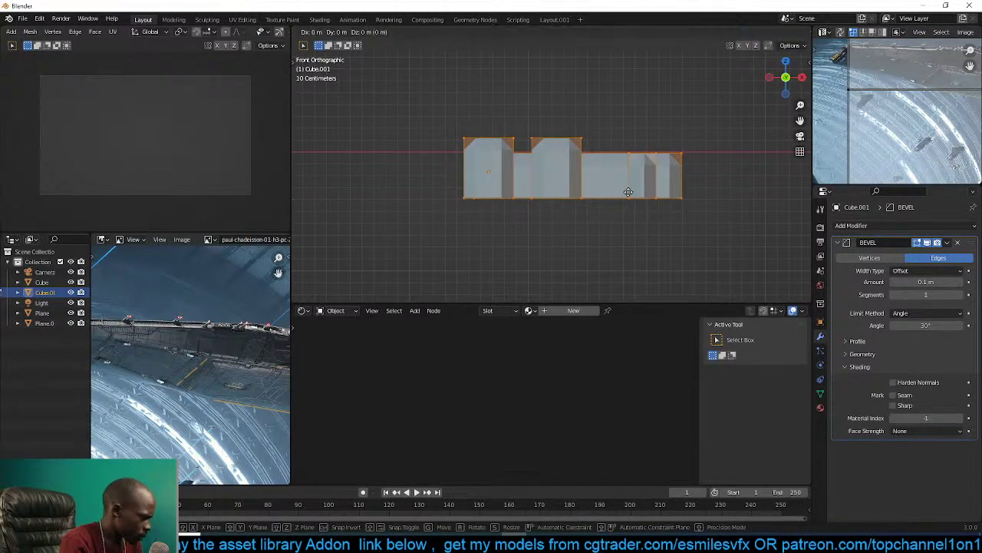
key("z")
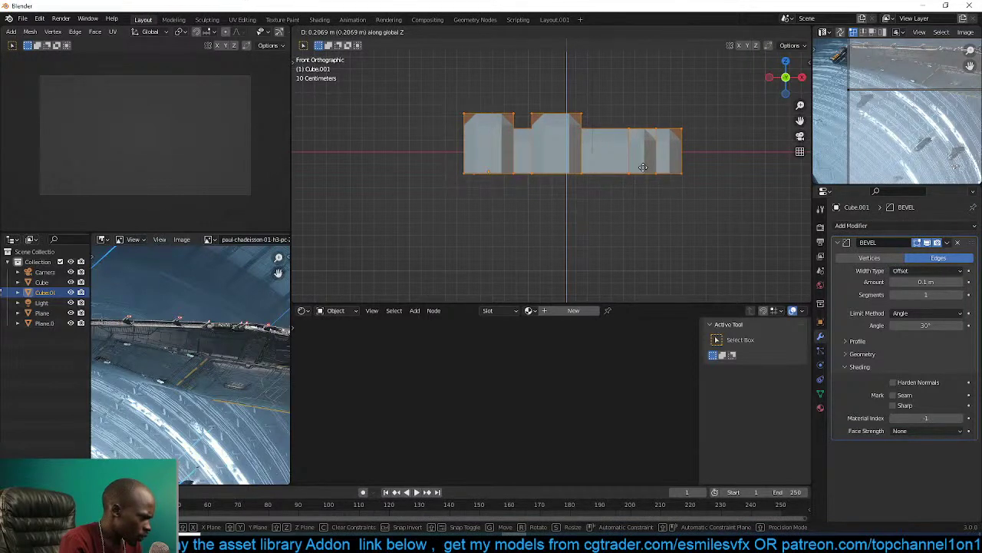
left_click(643, 166)
key("Tab")
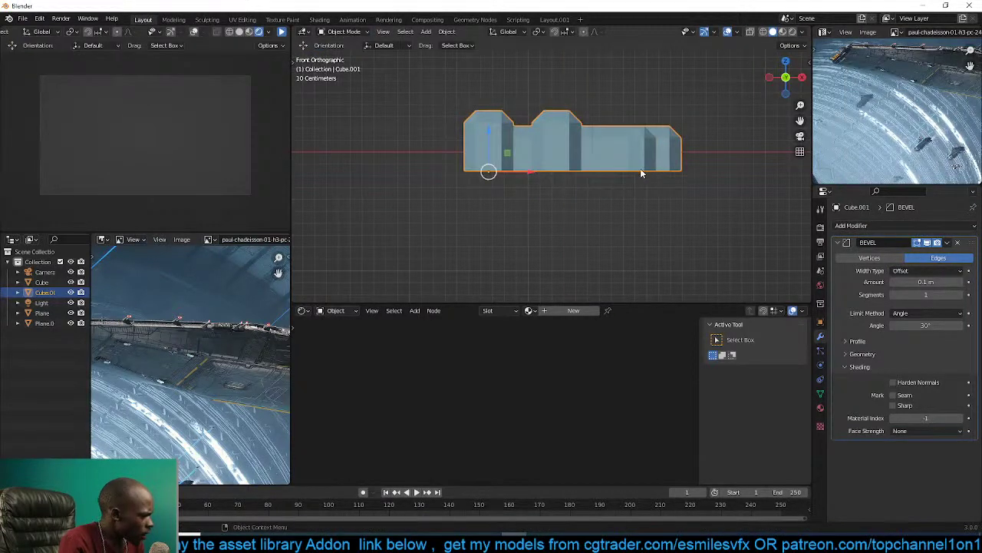
Adjust the overall size of the bar piece and apply its scale.
middle_click_drag(642, 173, 631, 186)
scroll(631, 186, "up", 3)
scroll(619, 196, "down", 3)
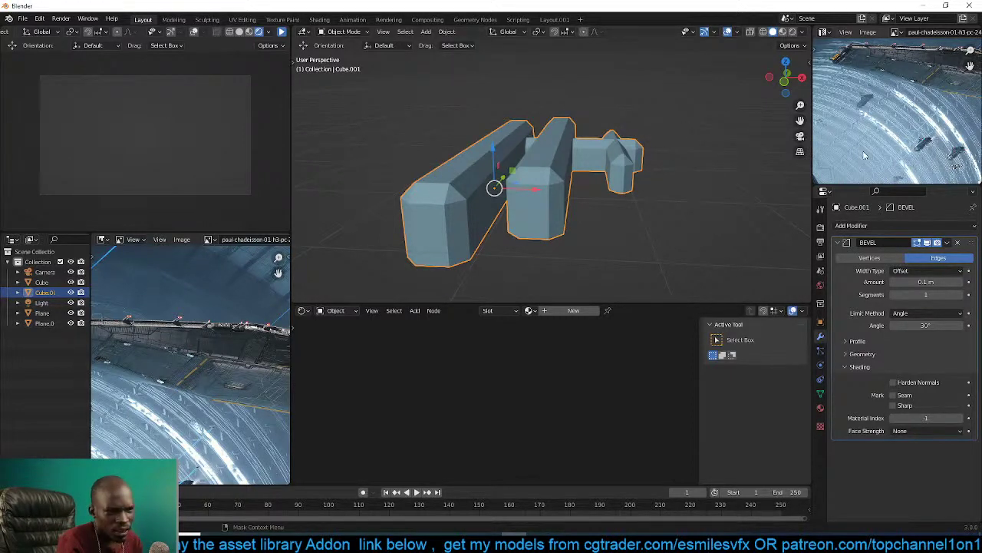
scroll(864, 156, "down", 5)
scroll(863, 156, "up", 1)
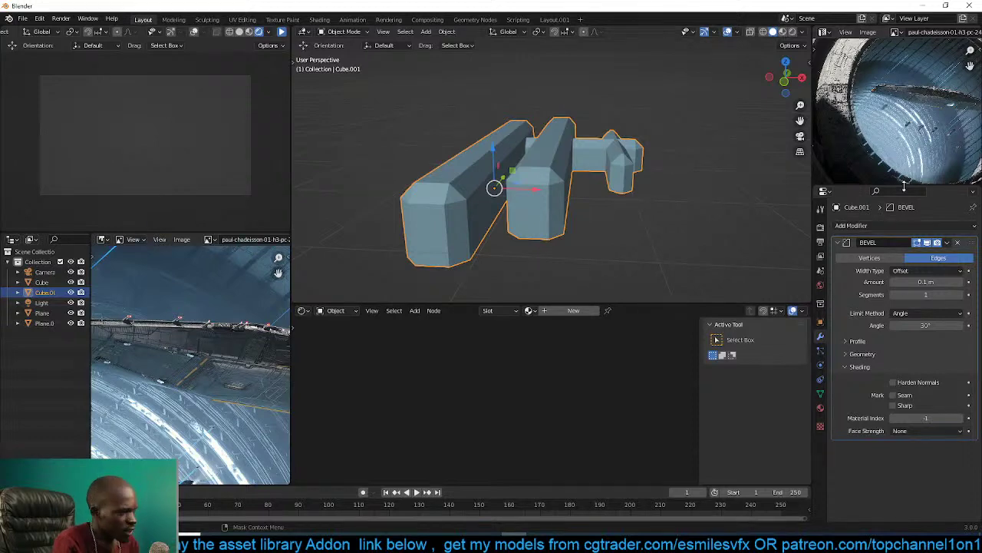
scroll(588, 131, "down", 5)
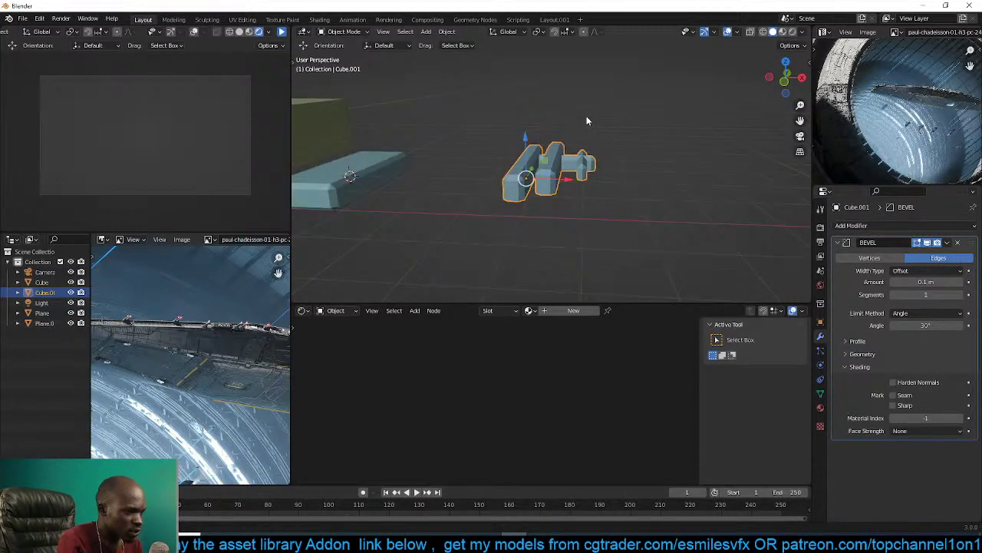
middle_click_drag(587, 118, 669, 125)
scroll(585, 139, "up", 5)
key("s")
left_click(632, 144)
key("ctrl+a")
left_click(630, 143)
scroll(670, 125, "down", 4)
middle_click_drag(620, 144, 564, 160)
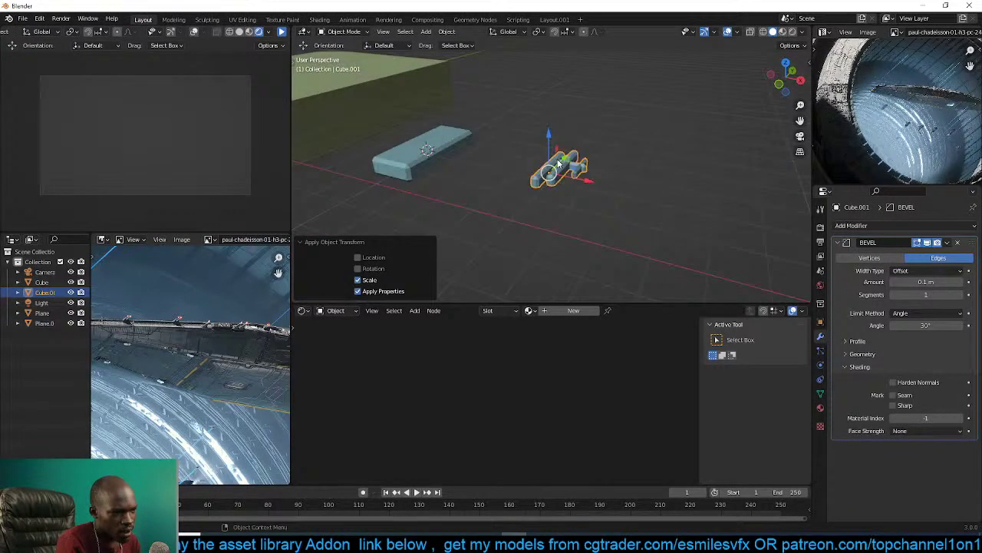
Select the hull box and open its particle system settings.
scroll(558, 162, "down", 4)
middle_click_drag(460, 161, 522, 149, "shift")
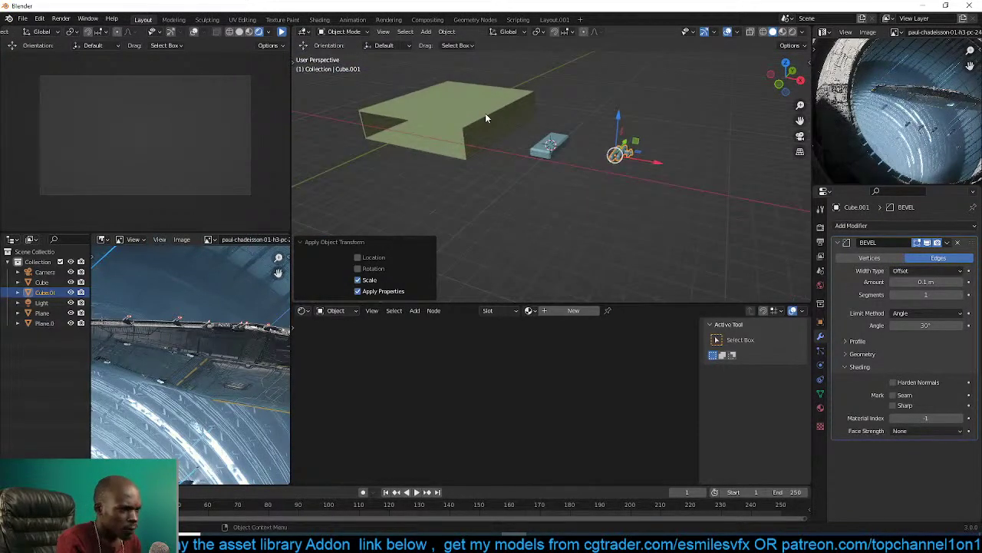
left_click(485, 115)
middle_click_drag(477, 177, 511, 166)
middle_click_drag(511, 206, 530, 248, "shift")
scroll(560, 190, "up", 5)
scroll(539, 235, "down", 4)
scroll(531, 247, "up", 2)
mouse_move(609, 193)
middle_mouse_down()
mouse_move(618, 167)
mouse_move(645, 163)
mouse_move(644, 194)
mouse_move(611, 179)
middle_mouse_up()
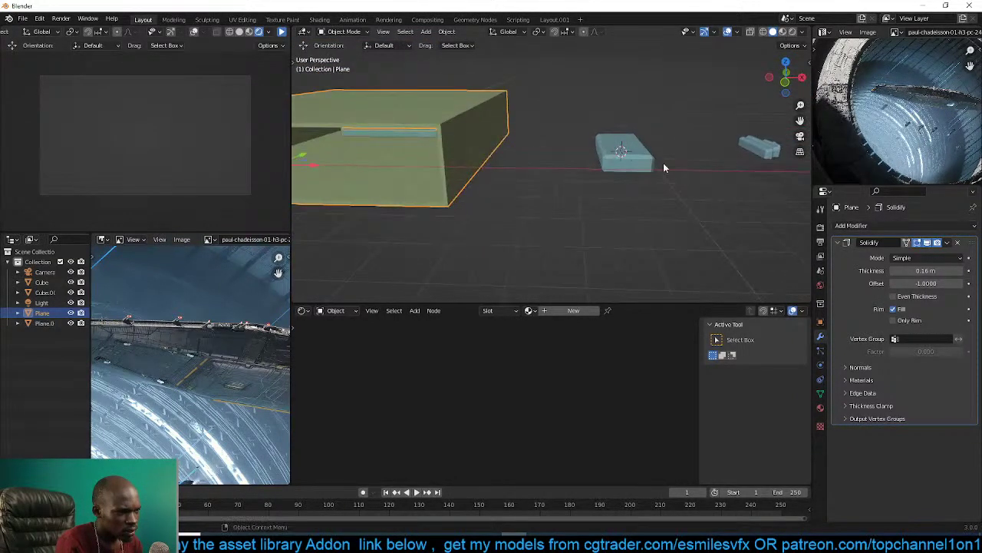
middle_click_drag(668, 165, 612, 173, "shift")
scroll(613, 170, "down", 2)
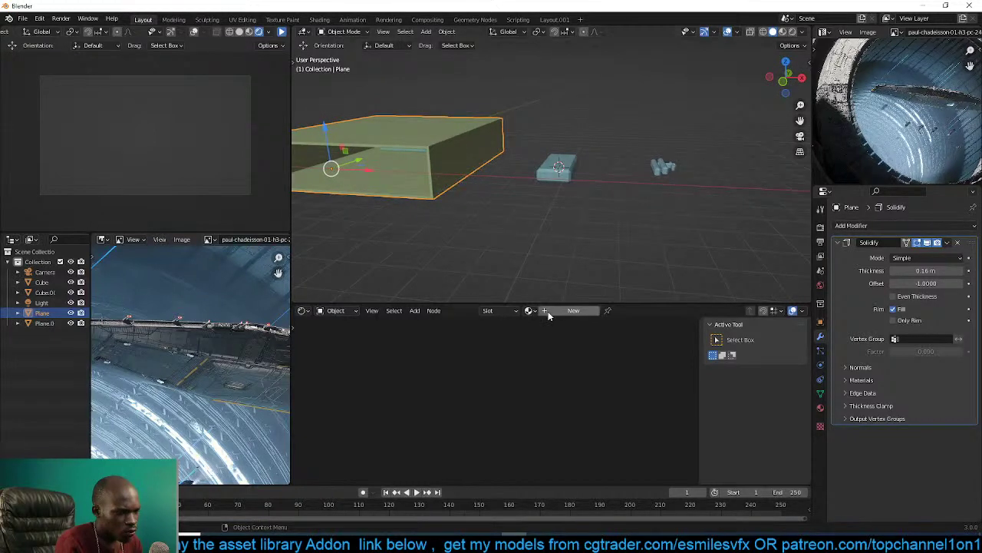
left_click(821, 350)
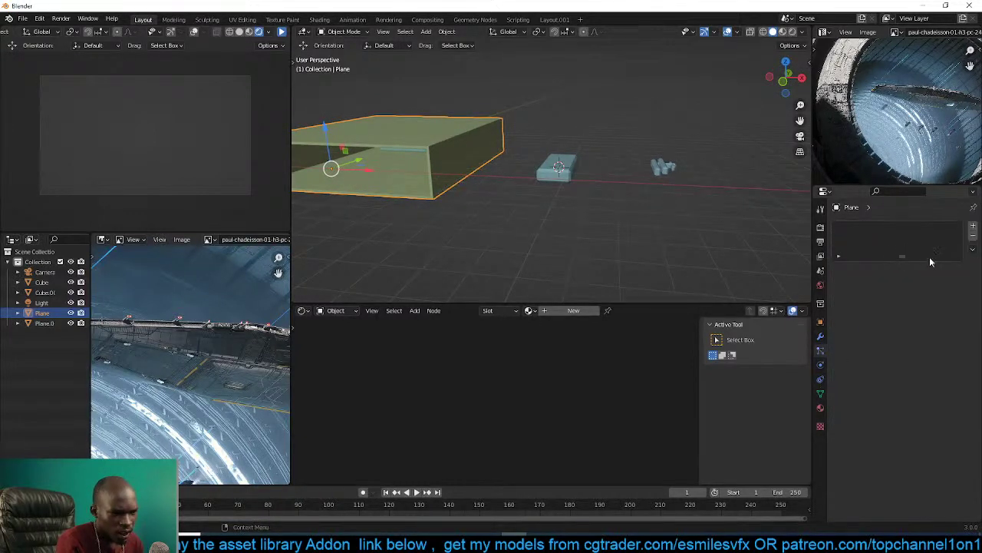
scroll(540, 234, "up", 3)
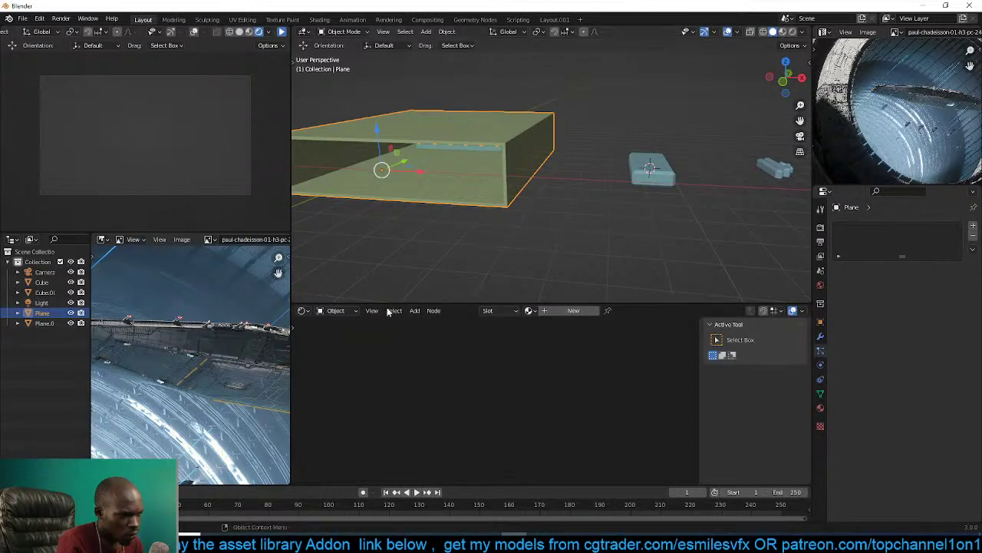
middle_click_drag(432, 174, 474, 190)
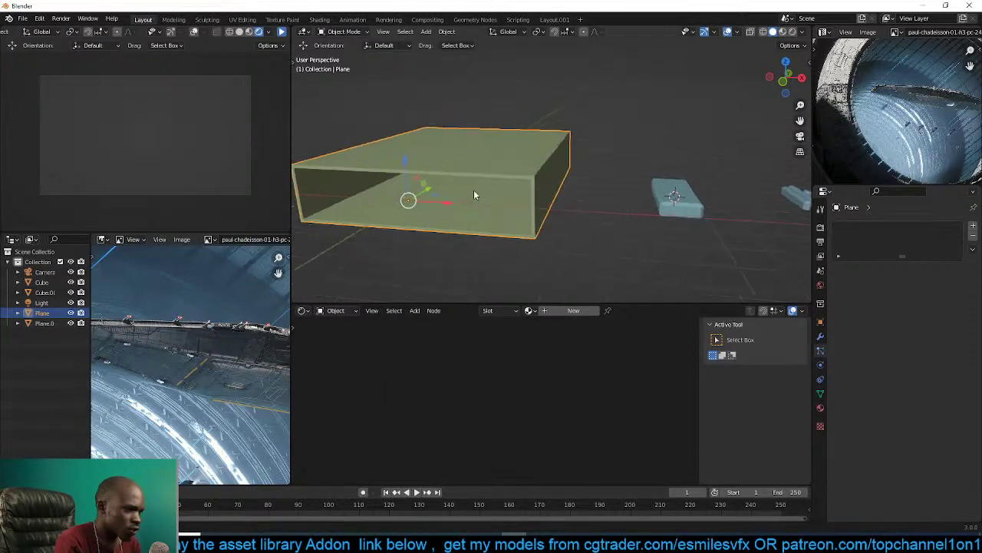
middle_click_drag(699, 215, 636, 210, "shift")
left_click(698, 201)
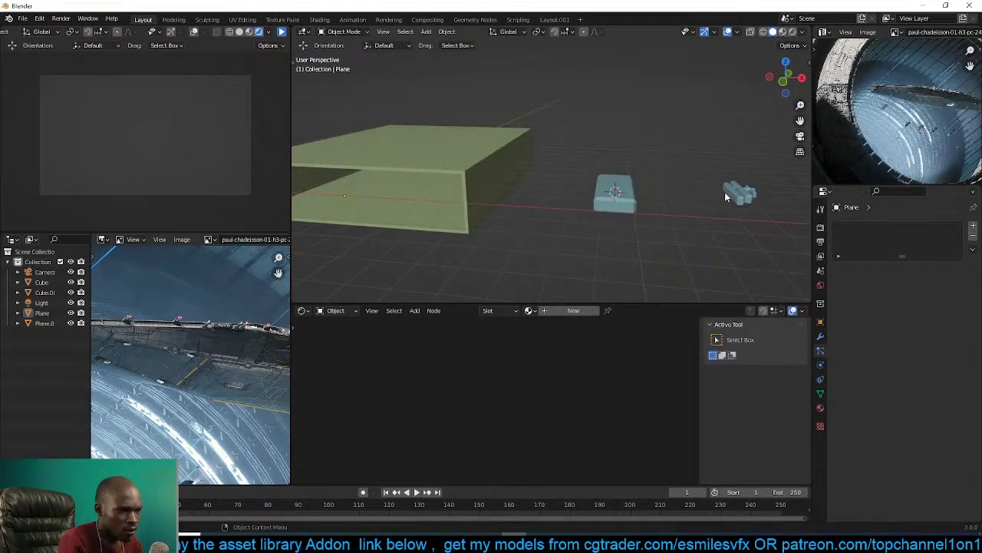
left_click(734, 192)
left_click(614, 194)
left_click(472, 195)
left_click(598, 192)
left_click(724, 190)
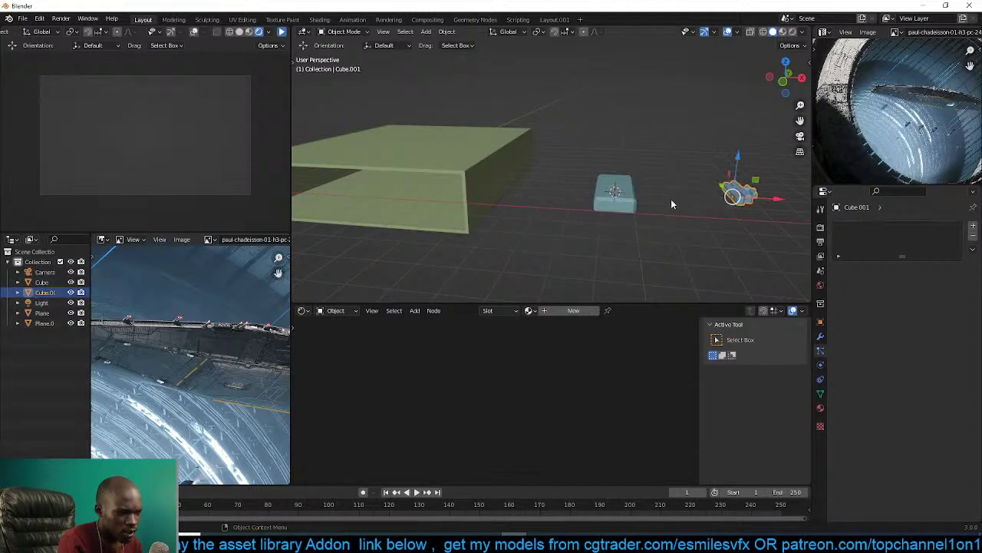
In front view with wireframe shading, raise all of the beveled slab's geometry slightly along Z in Edit Mode.
left_click(635, 212)
left_click(636, 208)
key("KP_1")
scroll(636, 209, "up", 4)
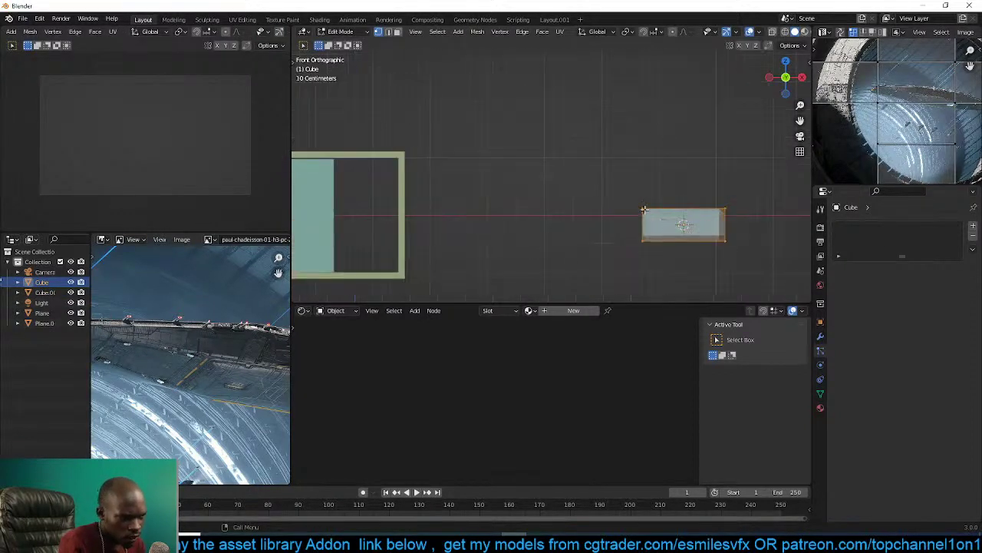
key("Tab")
left_click_drag(594, 232, 853, 285)
key("a")
key("g")
key("z")
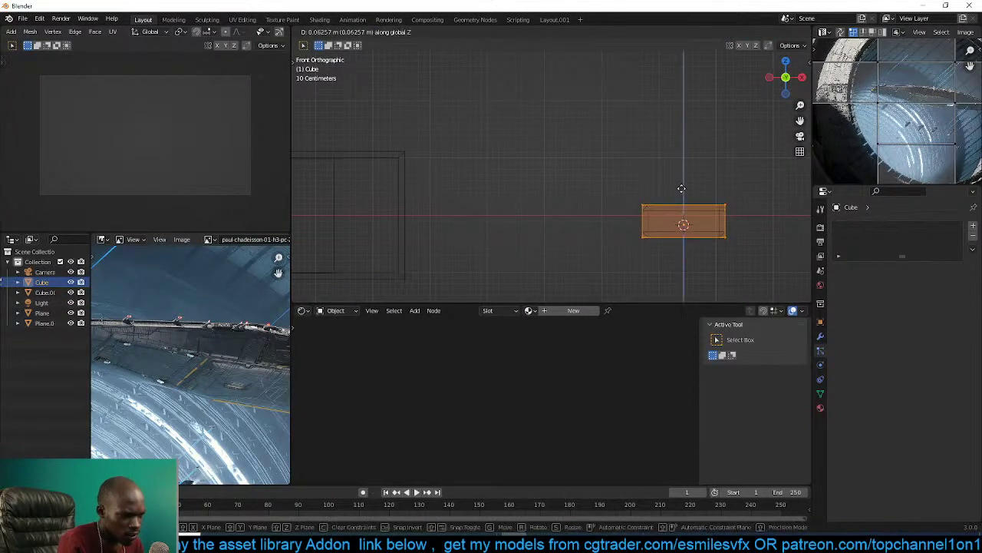
left_click(684, 185)
Delete the slab's bottom face and return to Object Mode with solid shading.
key("alt+a")
left_click_drag(630, 229, 812, 262)
key("x")
left_click(610, 220)
key("Tab")
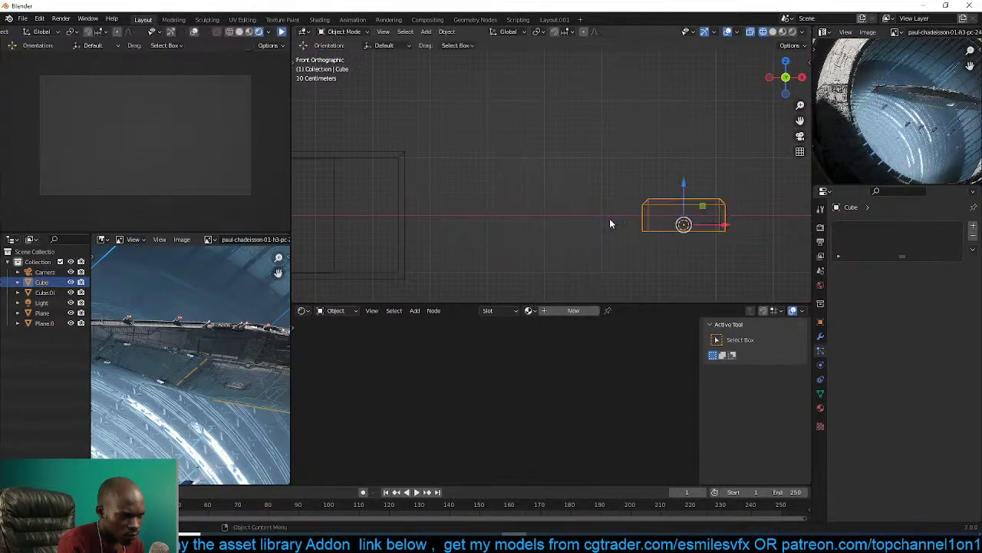
key("shift+z")
scroll(648, 198, "down", 1)
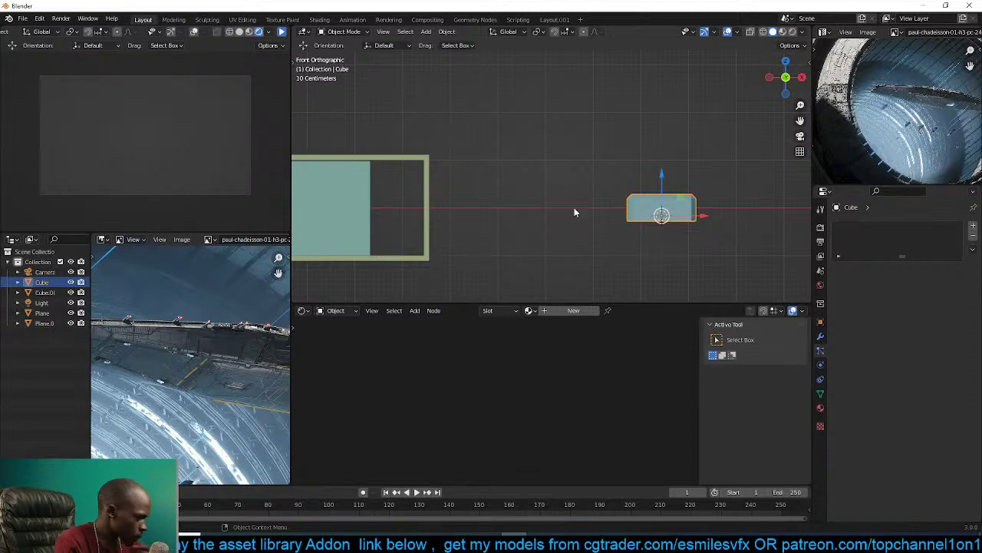
Enlarge the reference image, examine the ship and the ring structure's surface detail, and restore the layout.
key("ctrl+space")
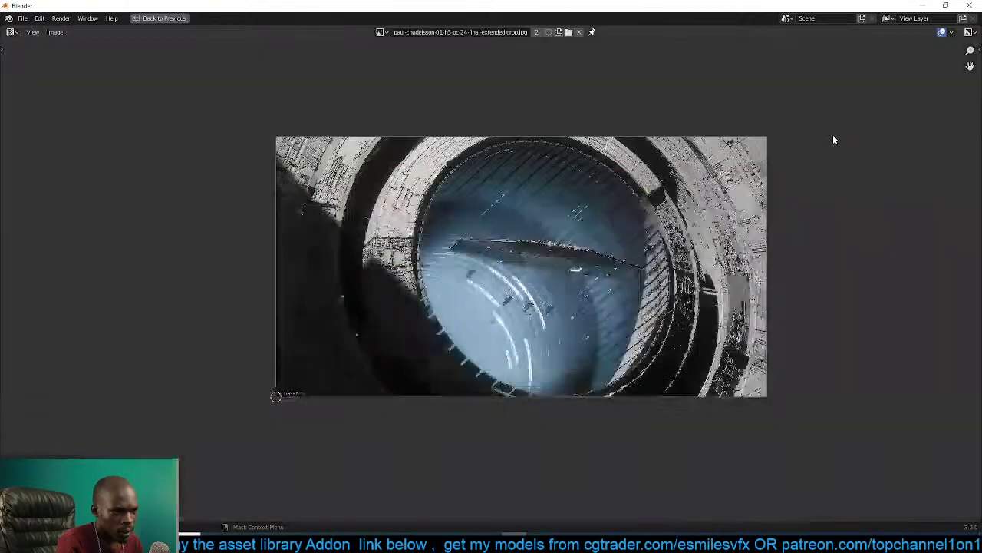
scroll(834, 140, "up", 3)
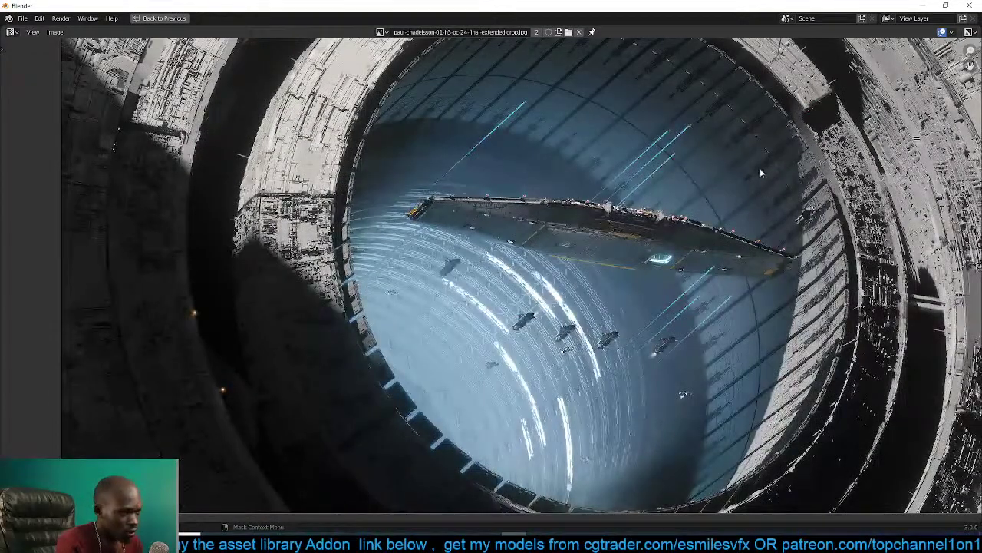
middle_click_drag(761, 173, 561, 247)
scroll(848, 153, "up", 3)
scroll(729, 193, "down", 2)
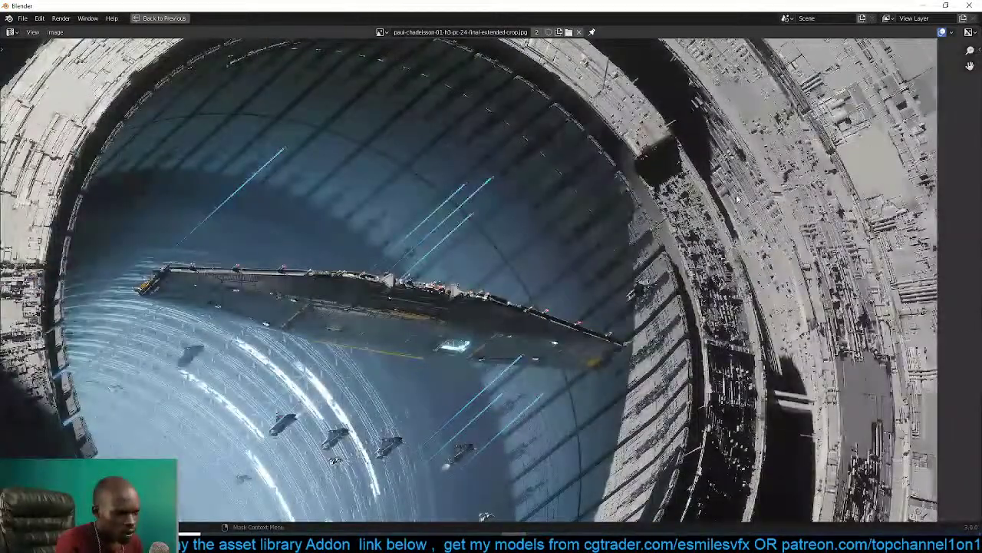
key("ctrl+space")
Select the hull box, switch the viewport to Material Preview, and create a new material for it.
left_click(410, 200)
middle_click_drag(410, 199, 574, 230)
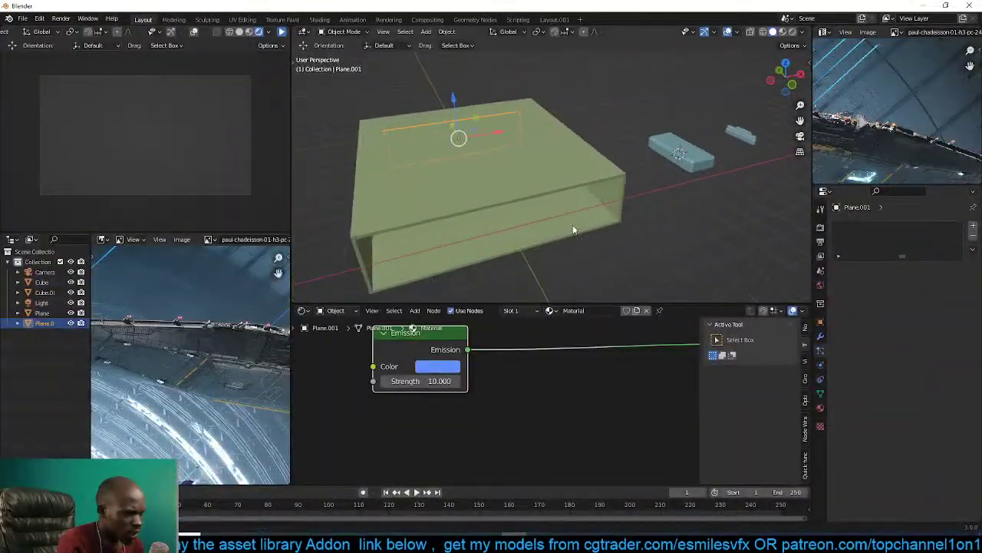
left_click(527, 204)
left_click(784, 31)
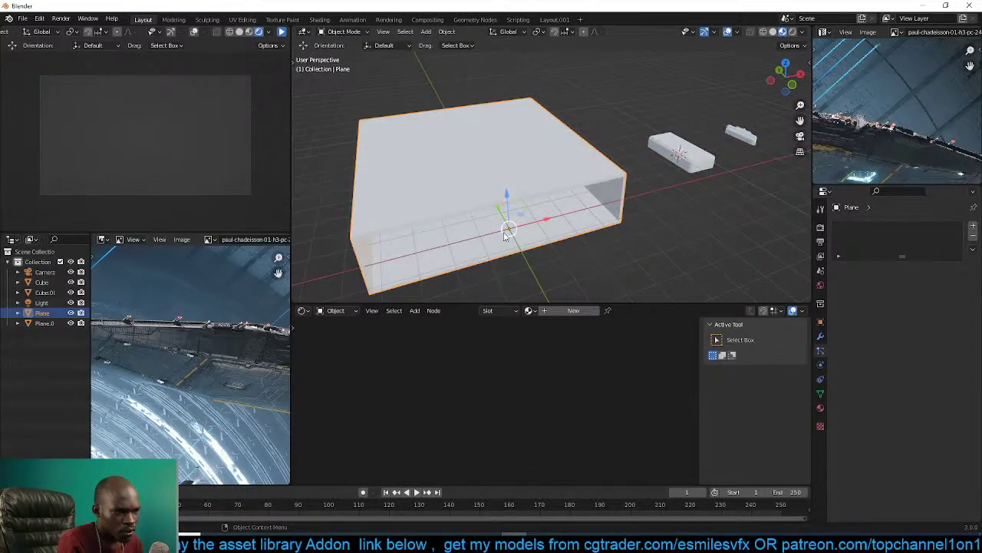
middle_click_drag(537, 199, 551, 336)
left_click(590, 310)
scroll(461, 376, "down", 3)
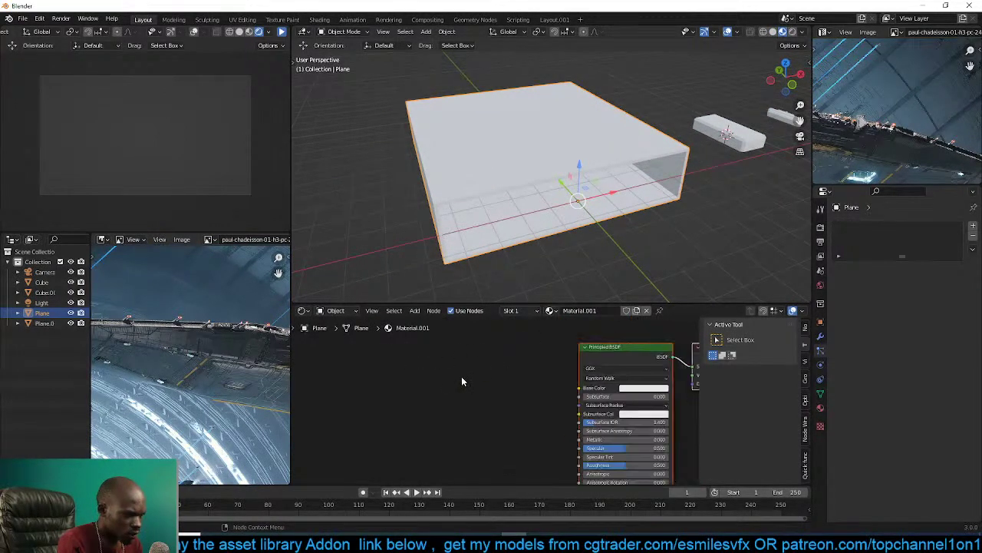
key("shift+a")
key("shift+a")
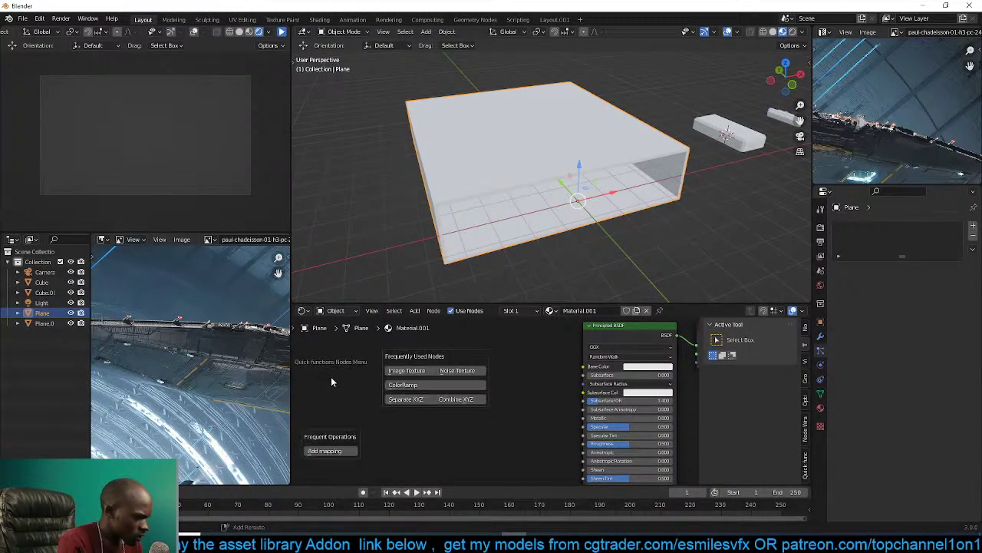
left_click(454, 373)
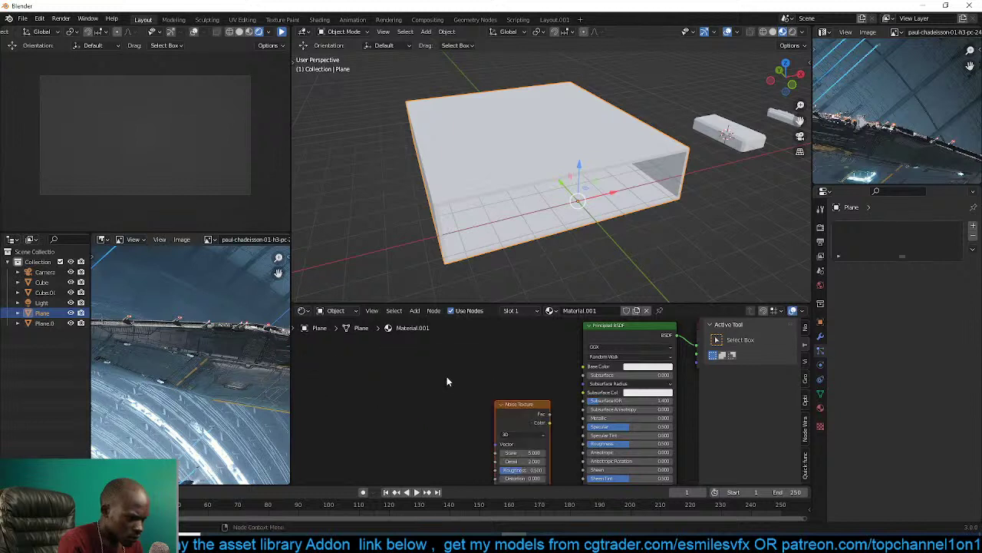
left_click(506, 415)
left_click(517, 436)
key("x")
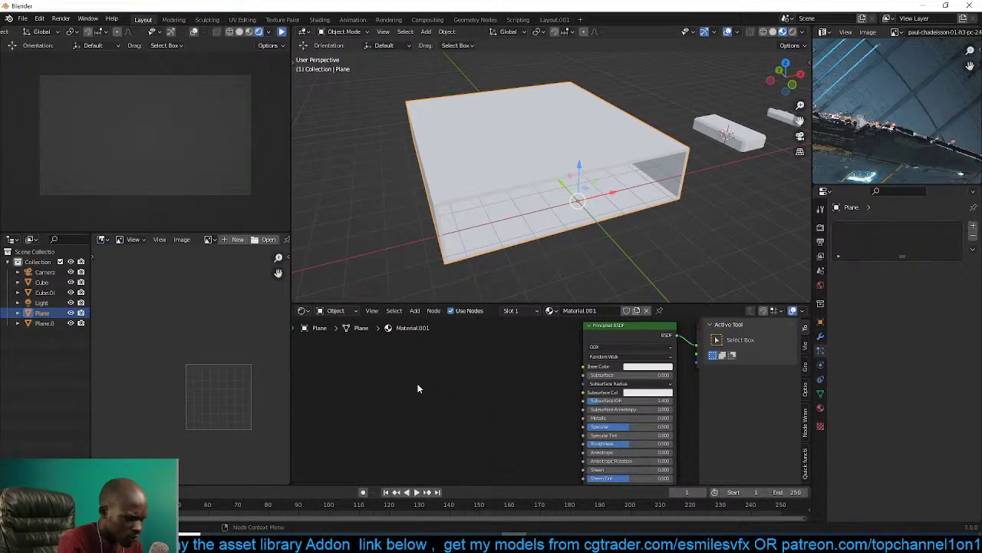
Add a Voronoi Texture node to the hull's material and preview its Distance output on the model.
key("shift+a")
mouse_move(384, 430)
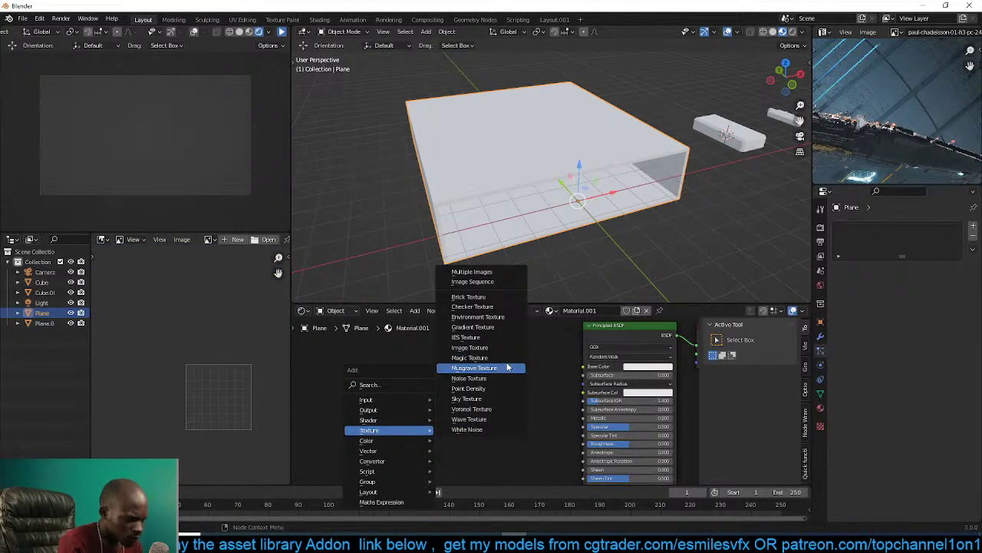
left_click(478, 413)
left_click(311, 353)
left_click(355, 363, "ctrl+shift")
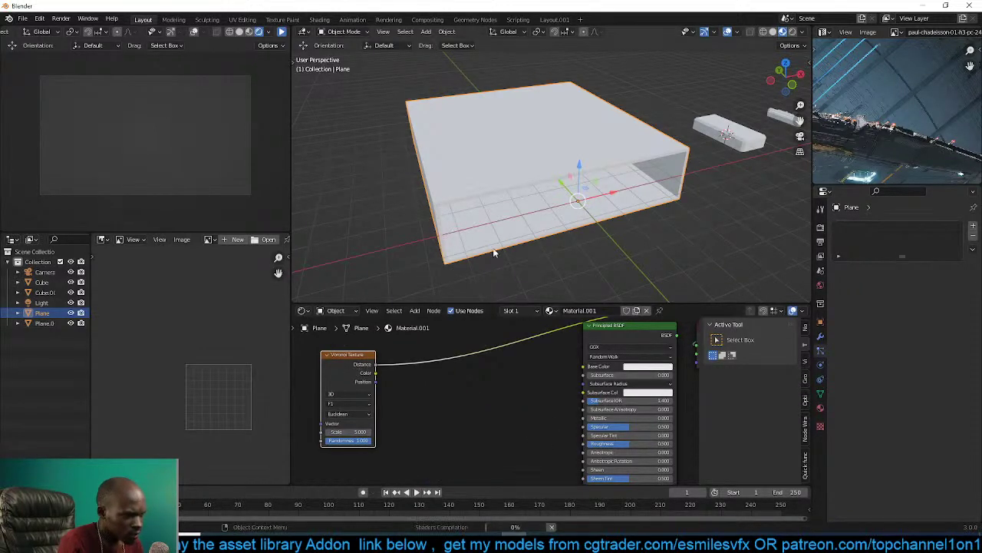
middle_click_drag(513, 234, 541, 231, "shift")
middle_click_drag(381, 368, 506, 378)
middle_click_drag(534, 195, 541, 175)
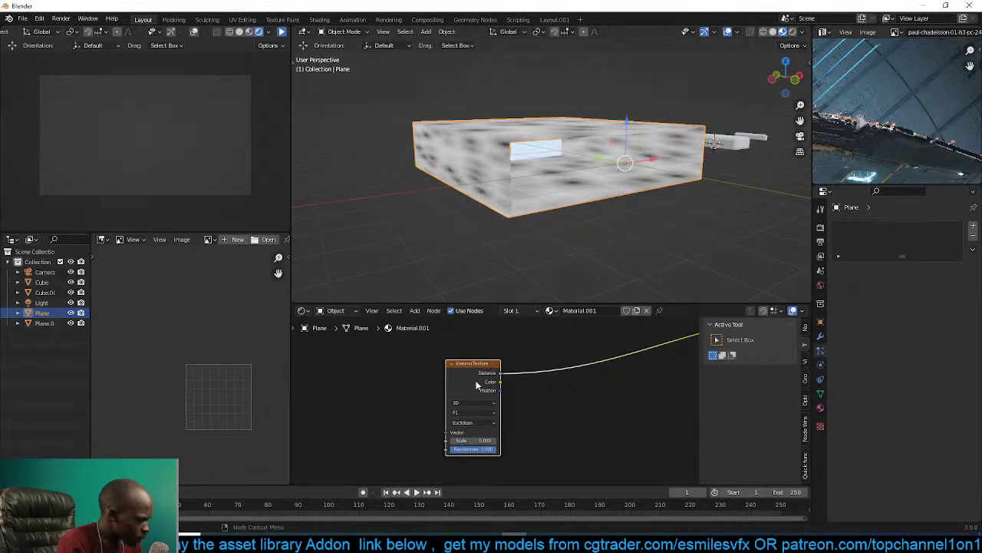
Add Texture Coordinate and Mapping nodes feeding the Voronoi texture's vector with UV coordinates.
key("shift+q")
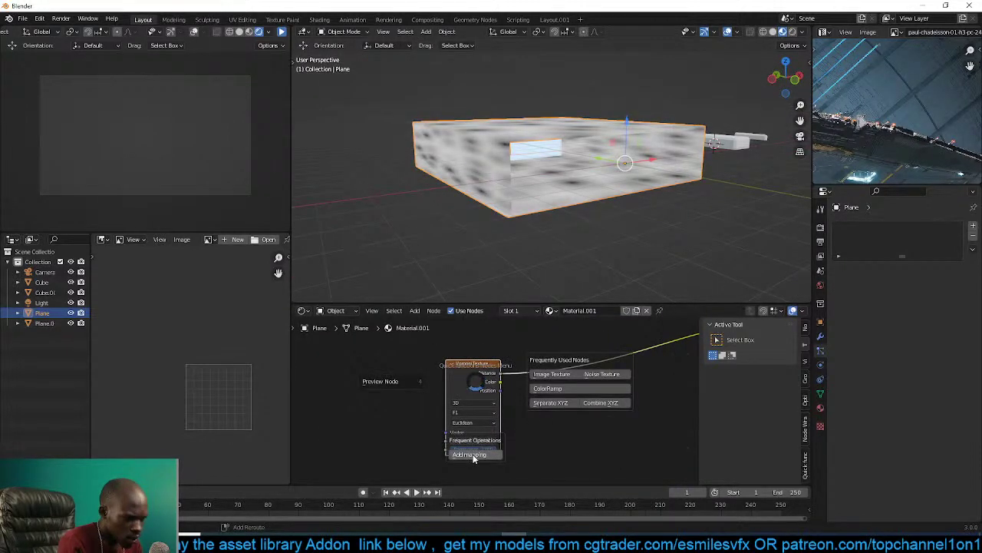
left_click(473, 456)
middle_click_drag(359, 378, 421, 376)
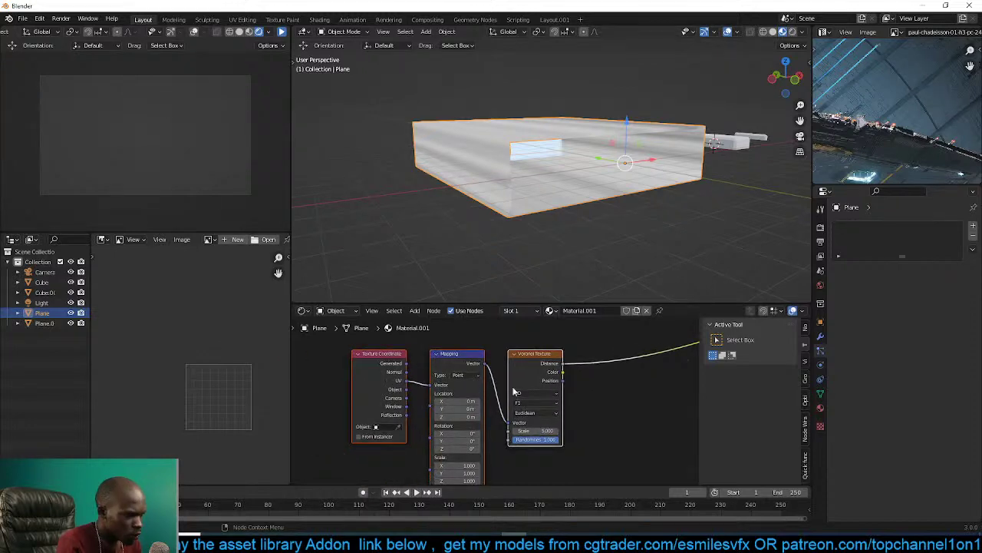
Feed the Mapping node's vector from the Texture Coordinate node's Object output instead of UV.
scroll(515, 366, "up", 3)
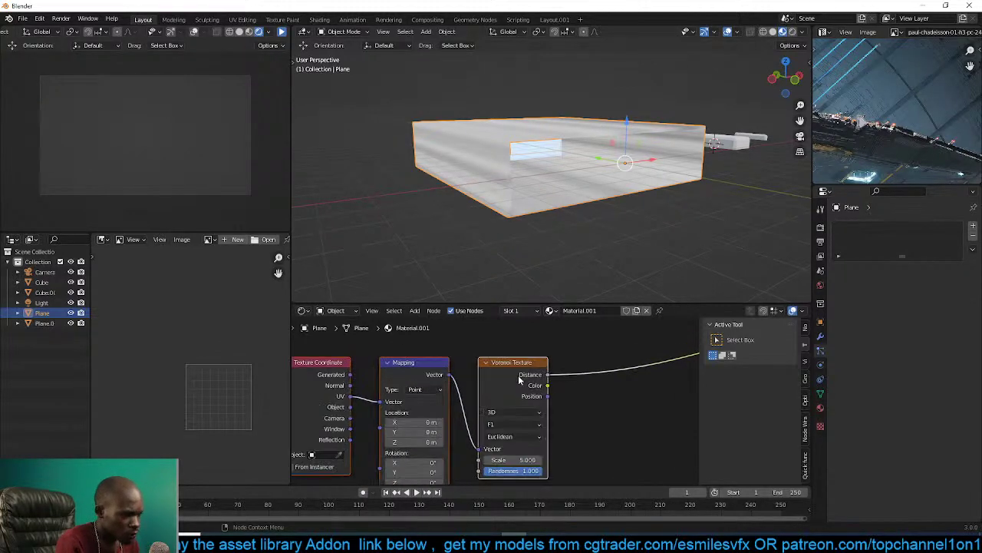
middle_click_drag(541, 200, 530, 269)
middle_click_drag(376, 410, 470, 376)
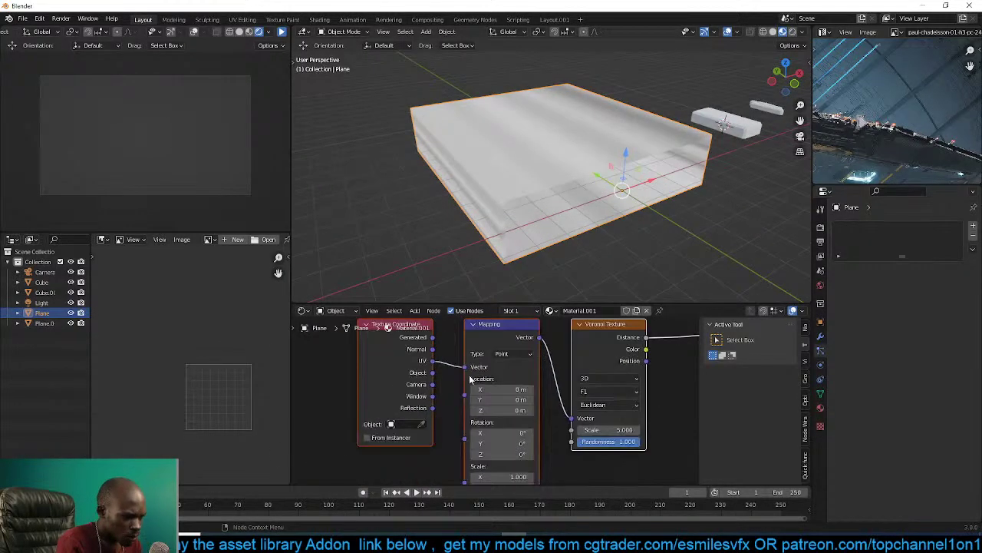
left_click_drag(433, 372, 464, 367)
middle_click_drag(592, 377, 545, 386)
Keep the Voronoi texture in 3D, switch its distance metric to Manhattan, and set its scale to 2.400.
left_click(560, 382)
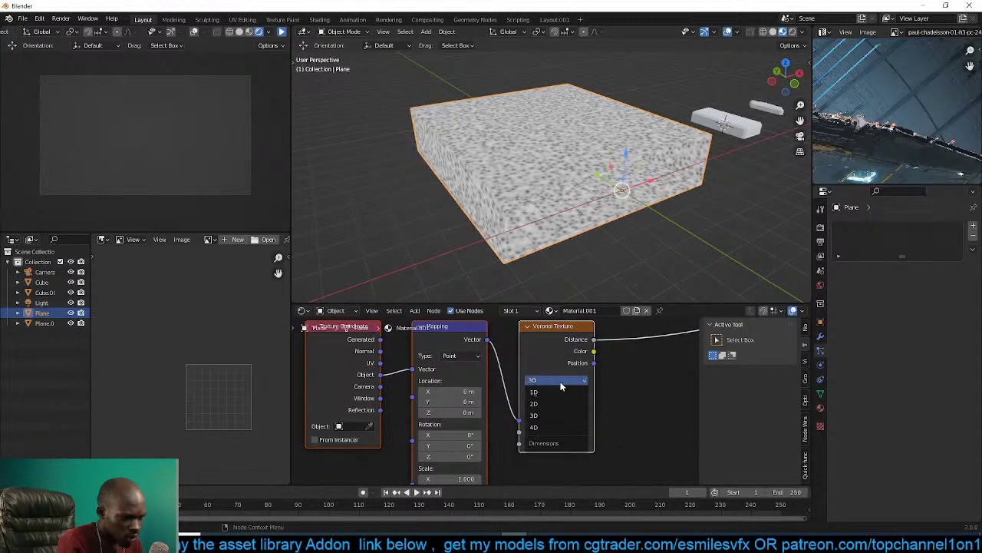
left_click(549, 415)
left_click(560, 407)
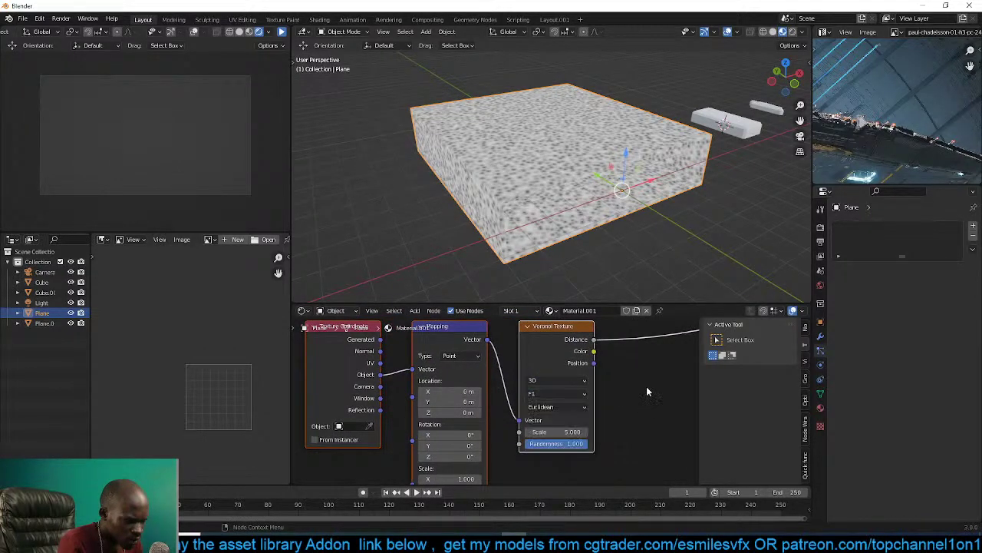
left_click(566, 408)
left_click(544, 430)
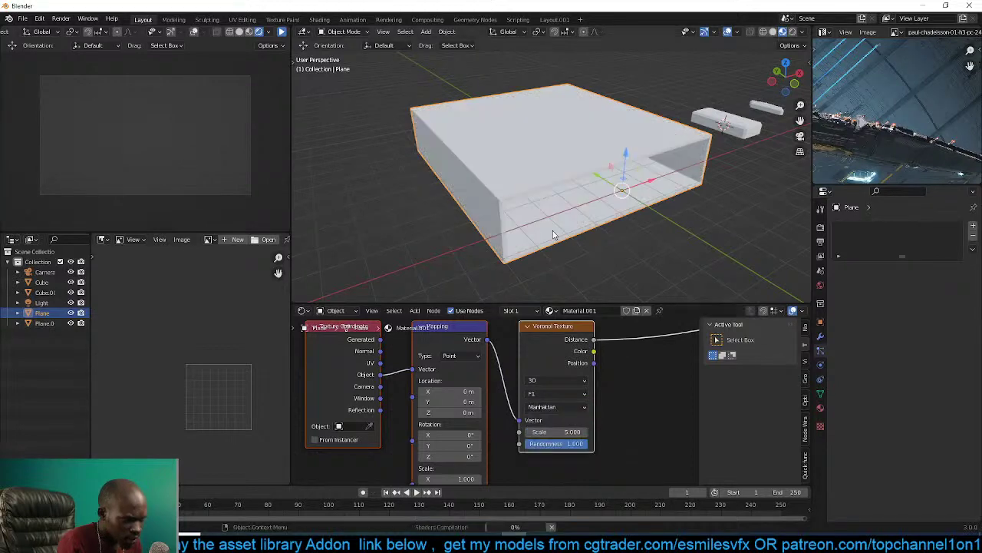
scroll(572, 284, "up", 5)
scroll(554, 396, "up", 2)
middle_click_drag(539, 402, 490, 405)
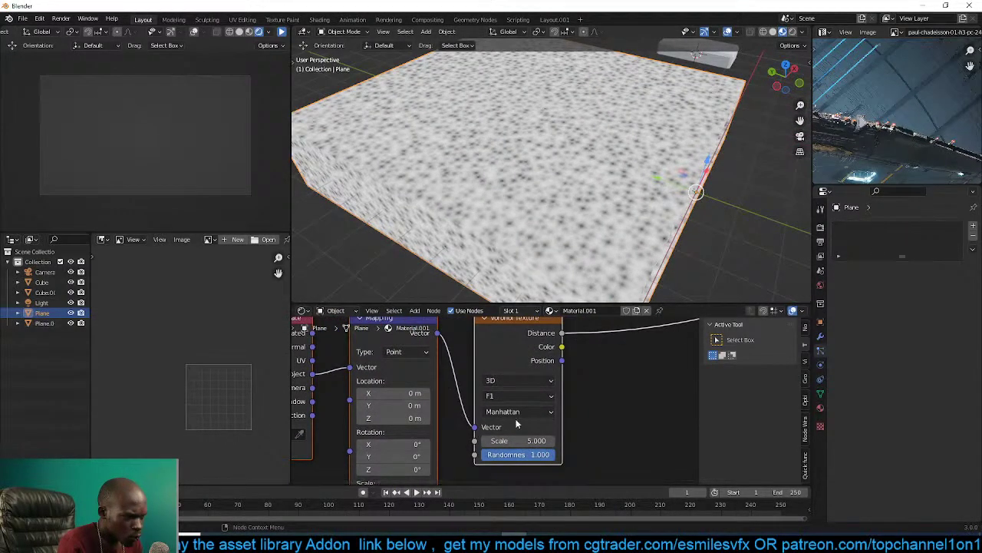
left_click_drag(518, 441, 476, 441)
scroll(609, 388, "down", 2)
middle_click_drag(609, 388, 536, 403)
key("shift+a")
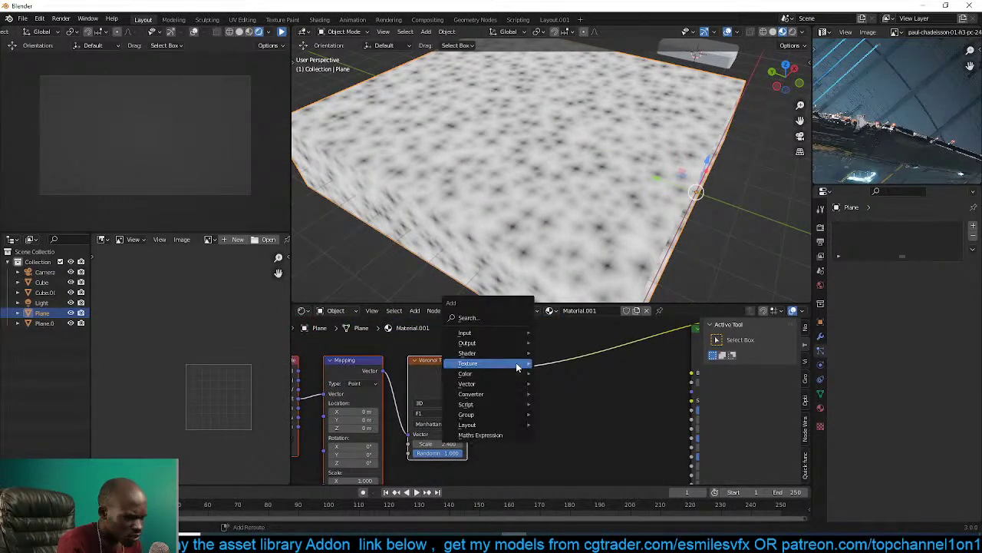
key("Escape")
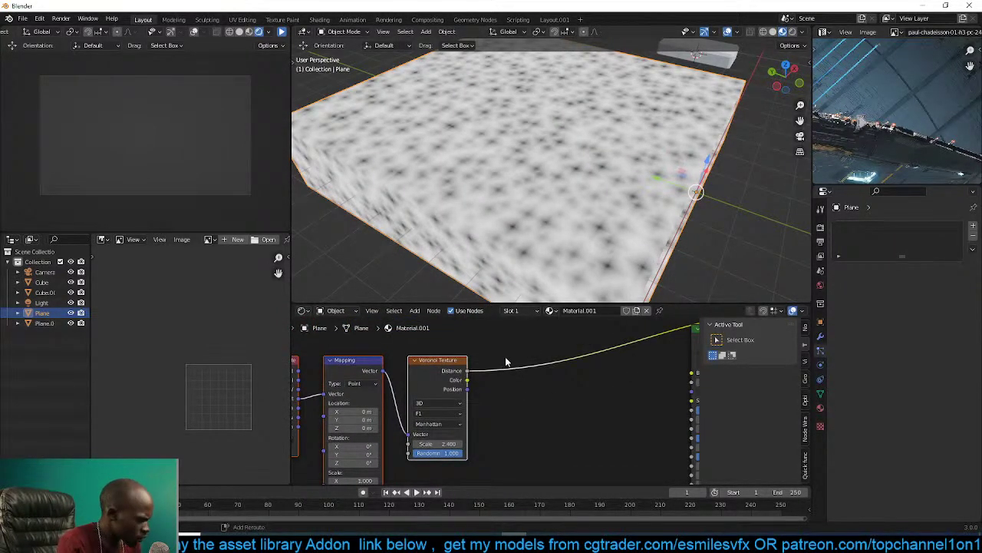
key("shift+q")
key("Escape")
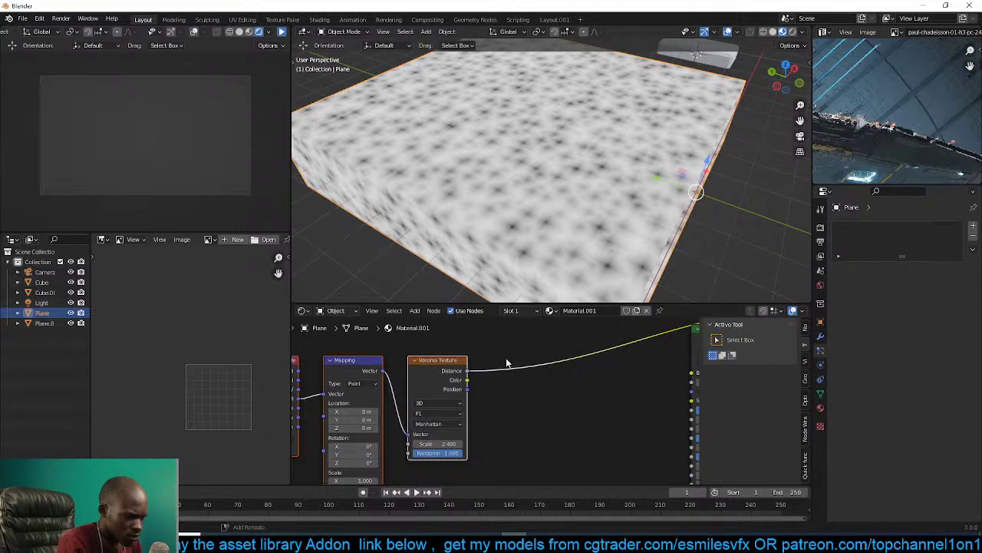
Insert a Math node on the Voronoi texture's Distance link and set its operation to Ceil.
key("shift+a")
mouse_move(468, 363)
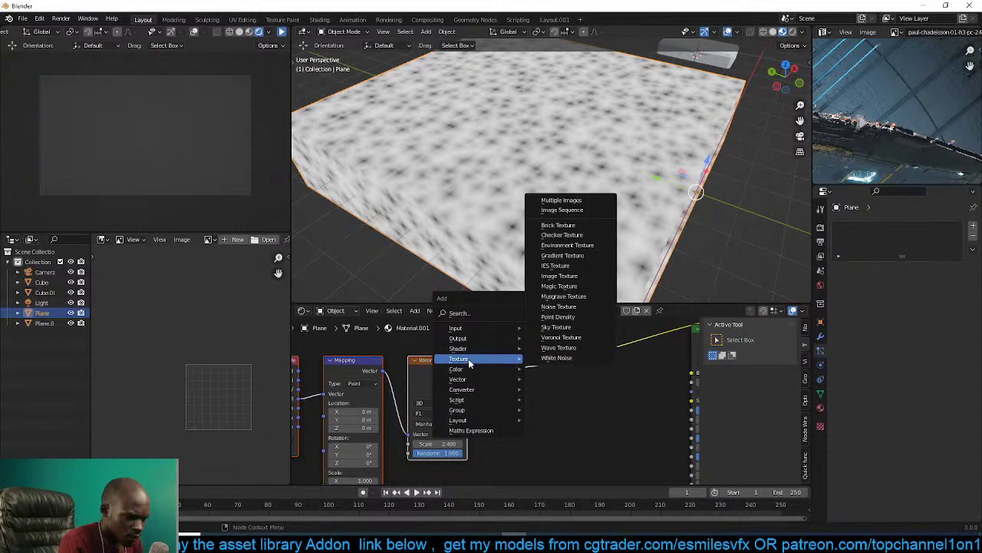
mouse_move(475, 390)
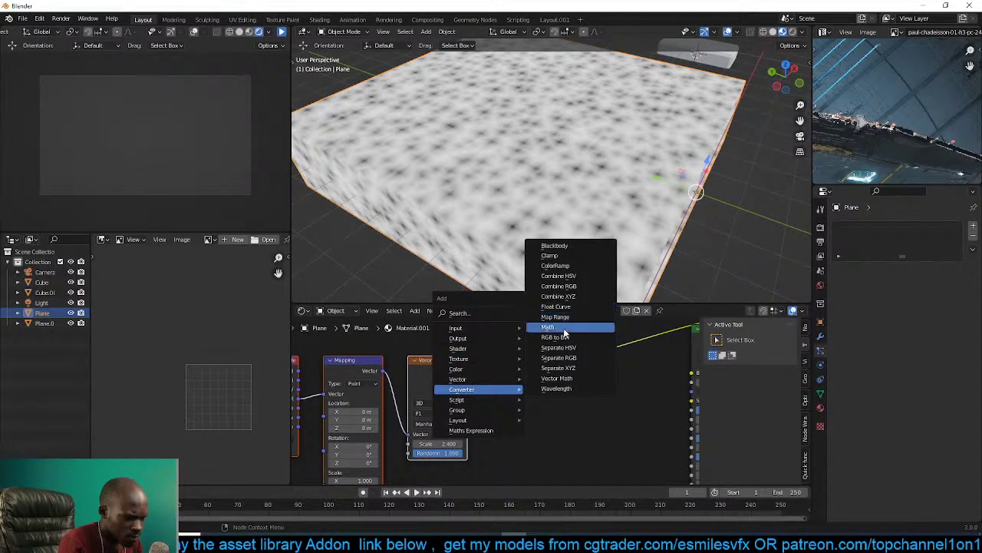
left_click(566, 327)
left_click(550, 355)
left_click(548, 366)
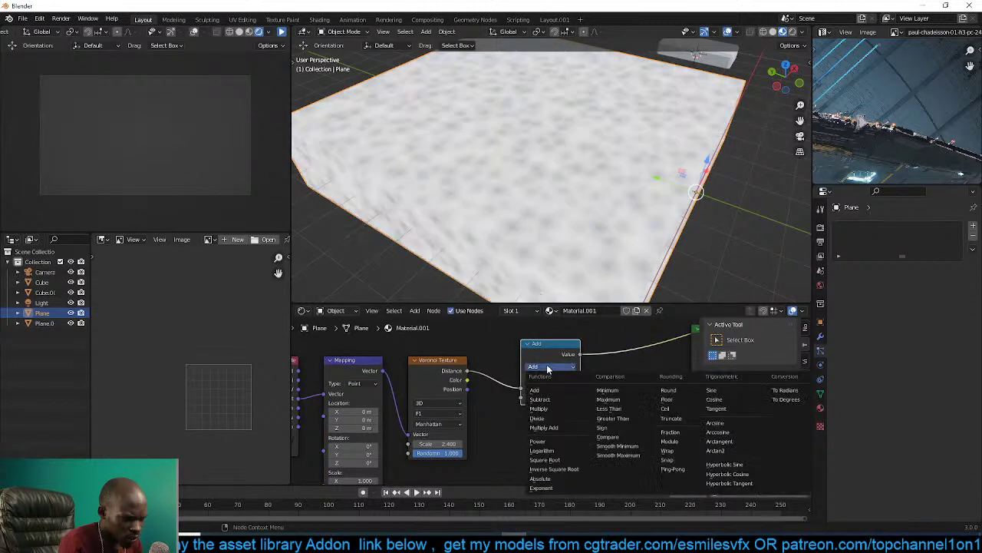
left_click(673, 409)
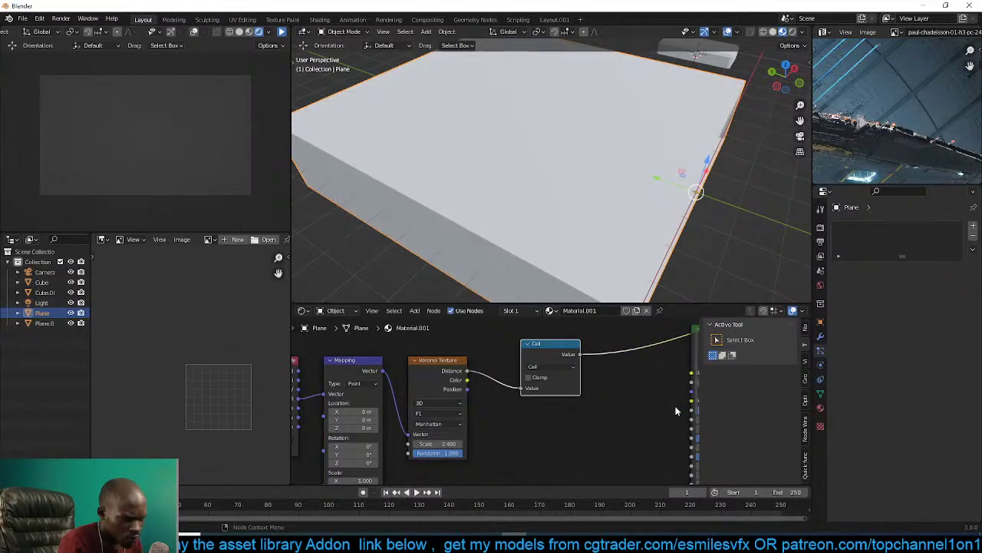
Examine the blocky pattern on the hull's top and adjust the Voronoi scale to 2.500.
middle_click_drag(660, 201, 519, 240)
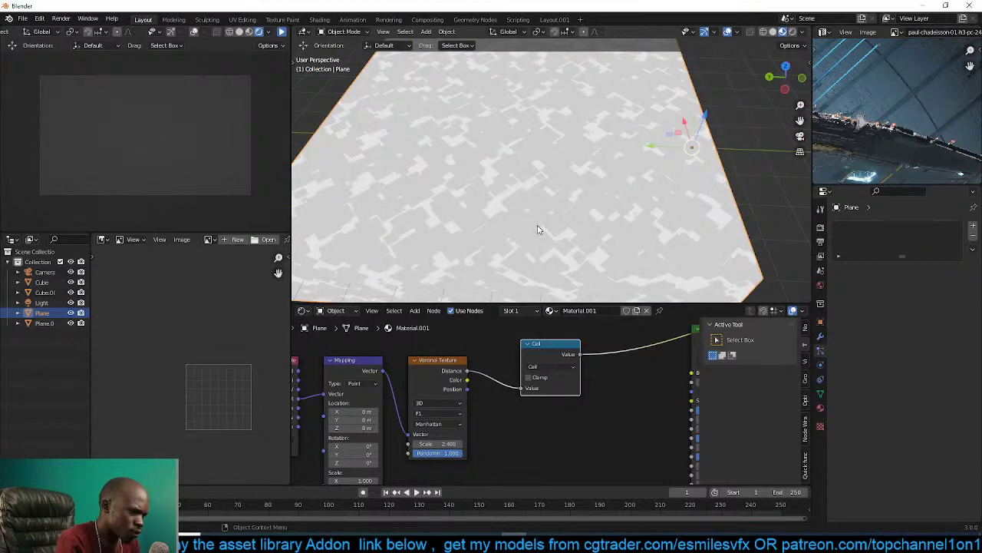
left_click_drag(441, 443, 464, 443)
middle_click_drag(383, 452, 463, 414)
mouse_move(507, 407)
left_mouse_down()
mouse_move(464, 407)
mouse_move(495, 407)
left_mouse_up()
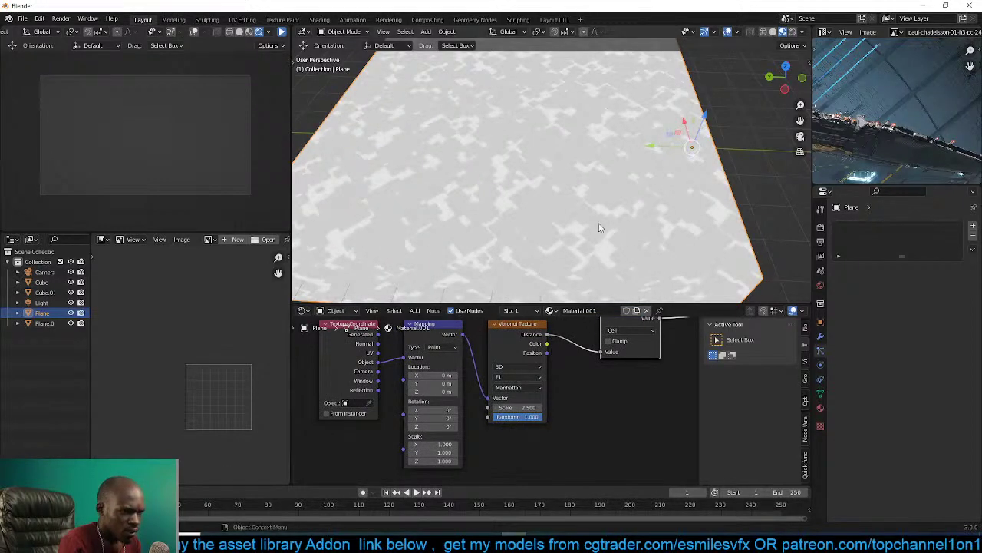
Move the coordinate, mapping, Voronoi and Ceil nodes farther from the Principled BSDF to make room between them.
middle_click_drag(603, 231, 532, 202)
scroll(607, 439, "down", 5)
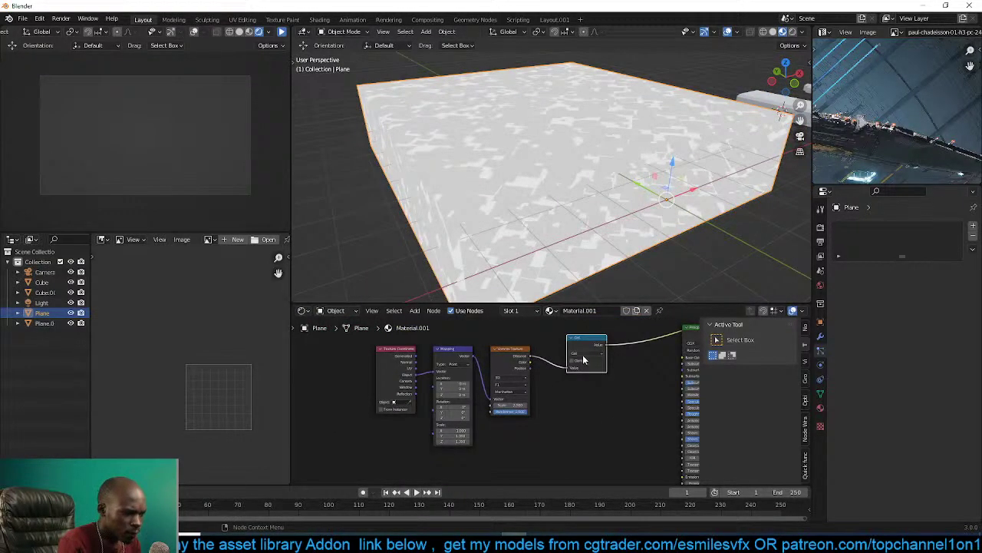
left_click_drag(581, 350, 461, 384)
key("a")
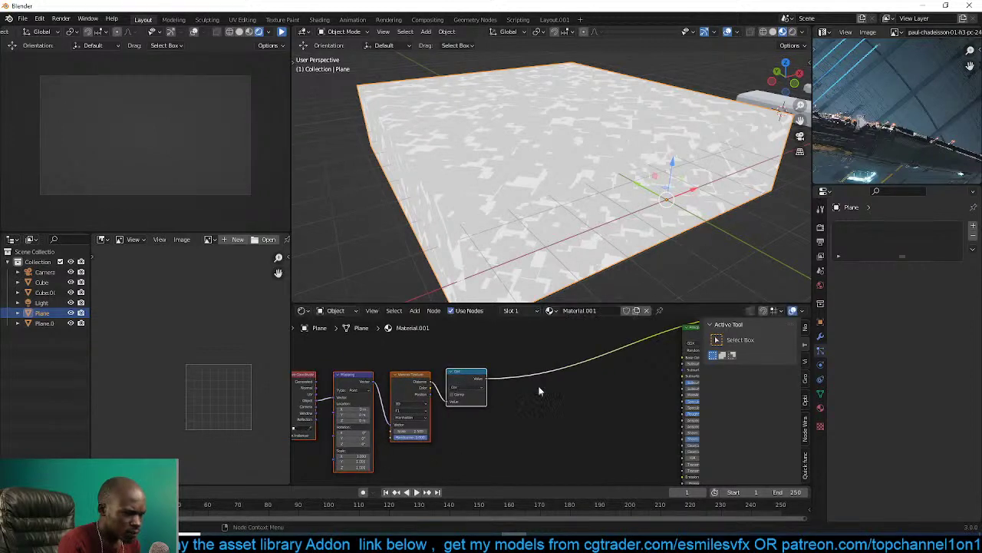
middle_click_drag(540, 390, 442, 373)
key("shift+a")
mouse_move(417, 362)
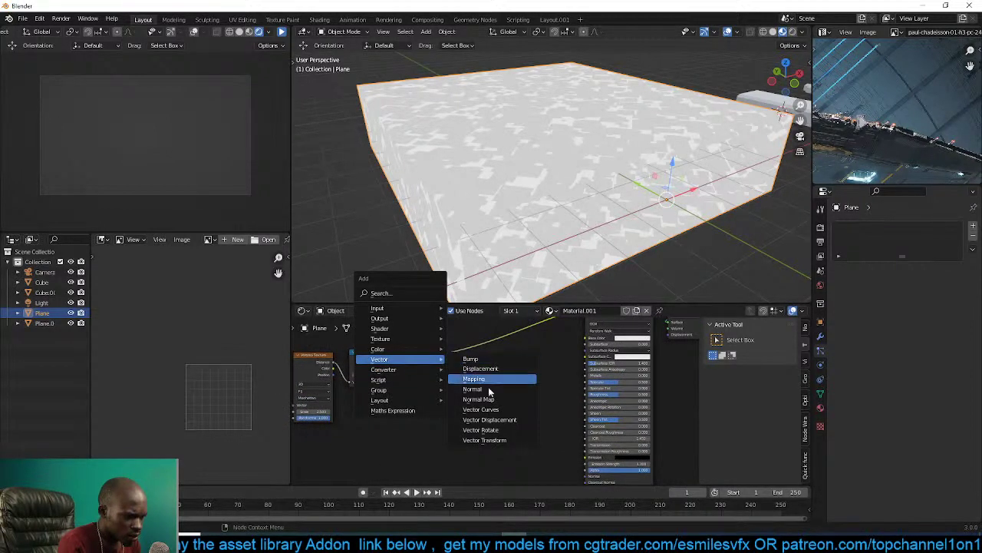
left_click(500, 409)
left_click(464, 374)
key("x")
key("shift+a")
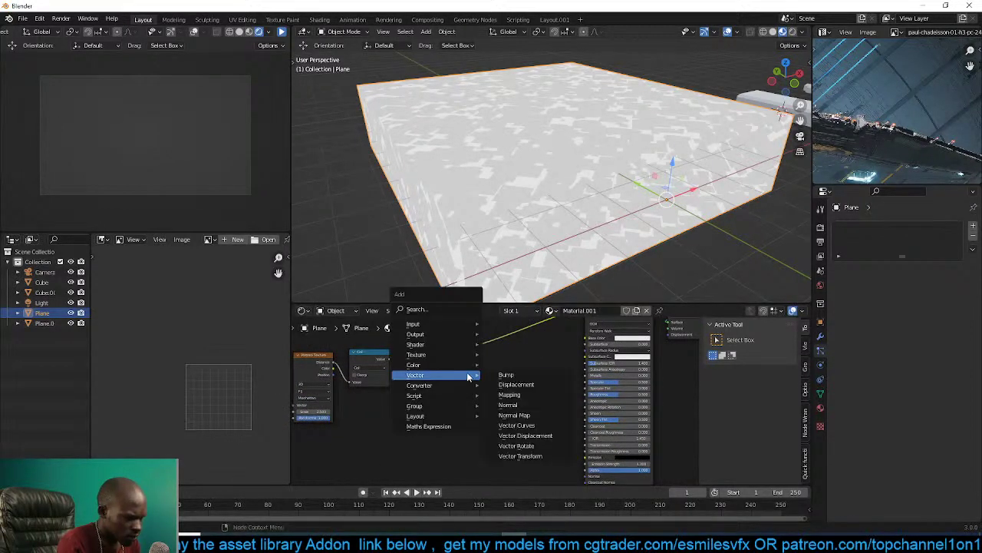
key("shift+q")
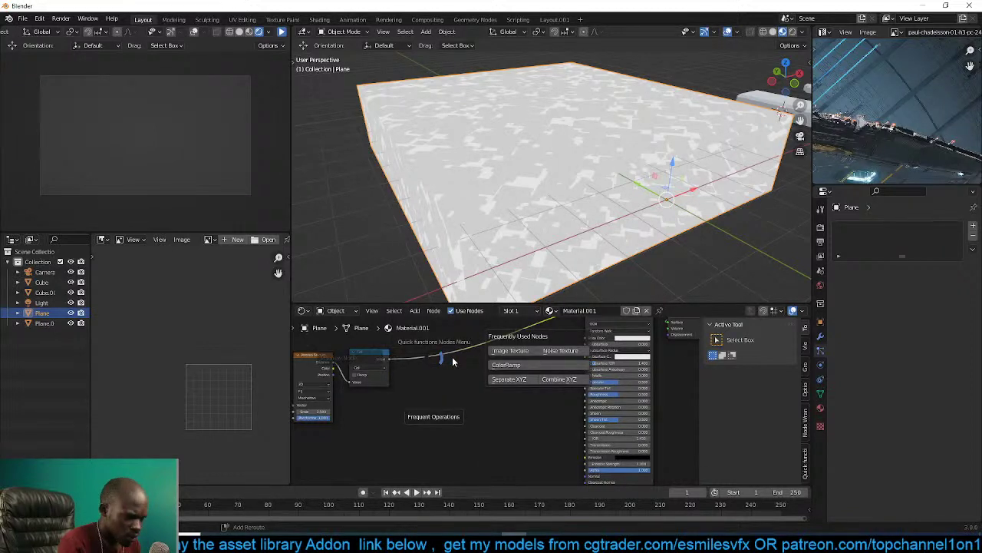
key("Escape")
Add a Bump node from the Ceil value to the Principled BSDF's Normal, and preview the shader on the model.
key("shift+a")
mouse_move(476, 364)
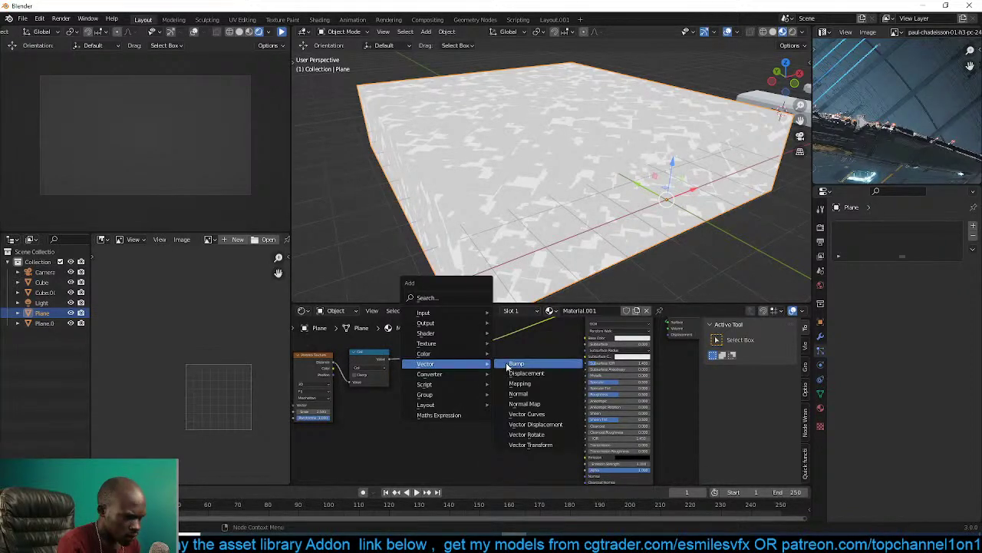
left_click(508, 365)
left_click_drag(390, 359, 461, 406)
middle_click_drag(461, 407, 418, 392)
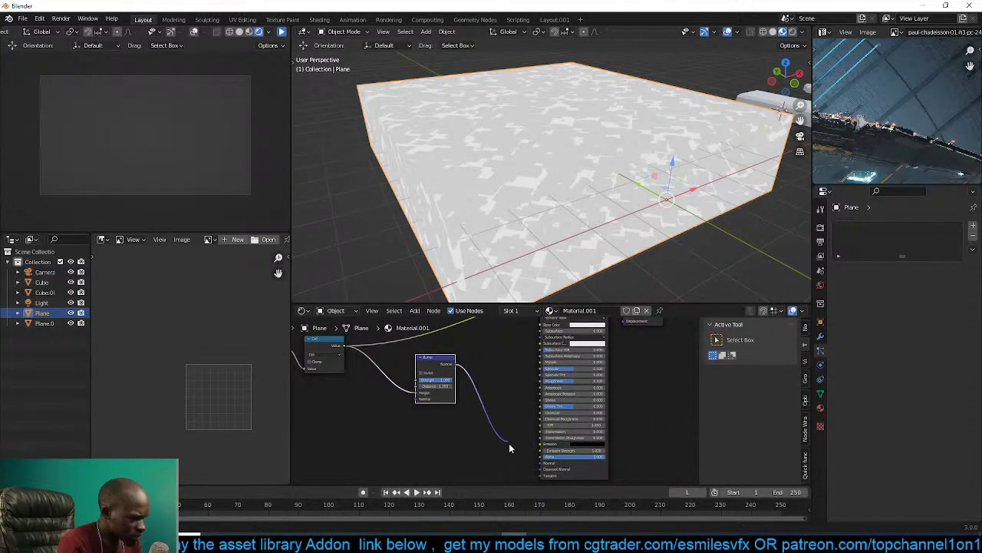
left_click_drag(454, 364, 543, 466)
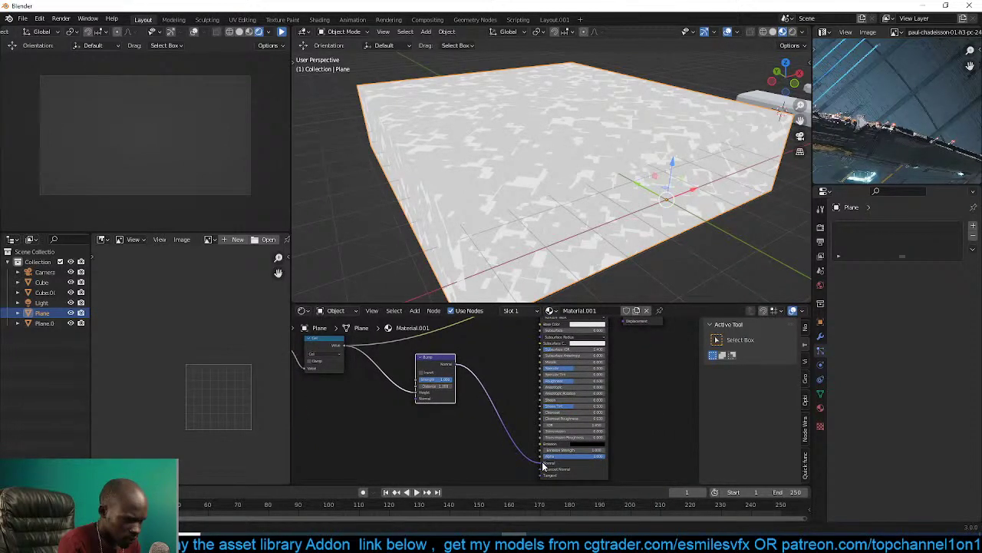
middle_click_drag(610, 386, 583, 428)
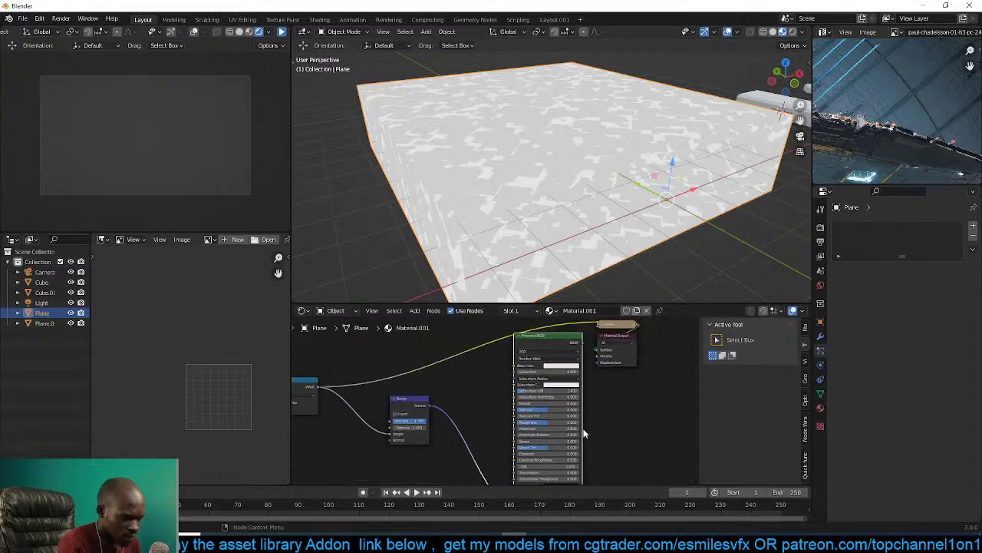
left_click(568, 350, "ctrl+shift")
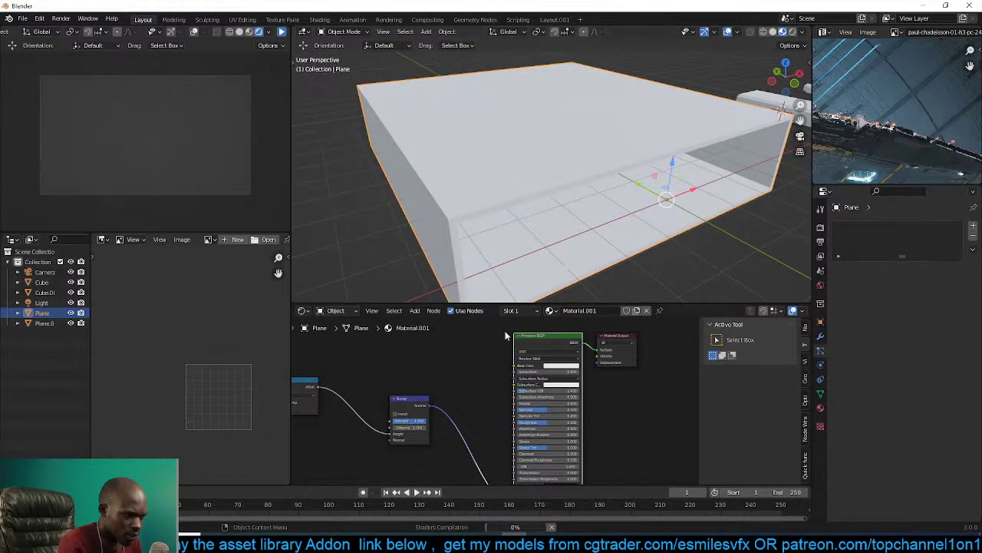
Examine the bump line pattern on the hull's interior, top surface and side wall.
middle_click_drag(440, 378, 524, 370)
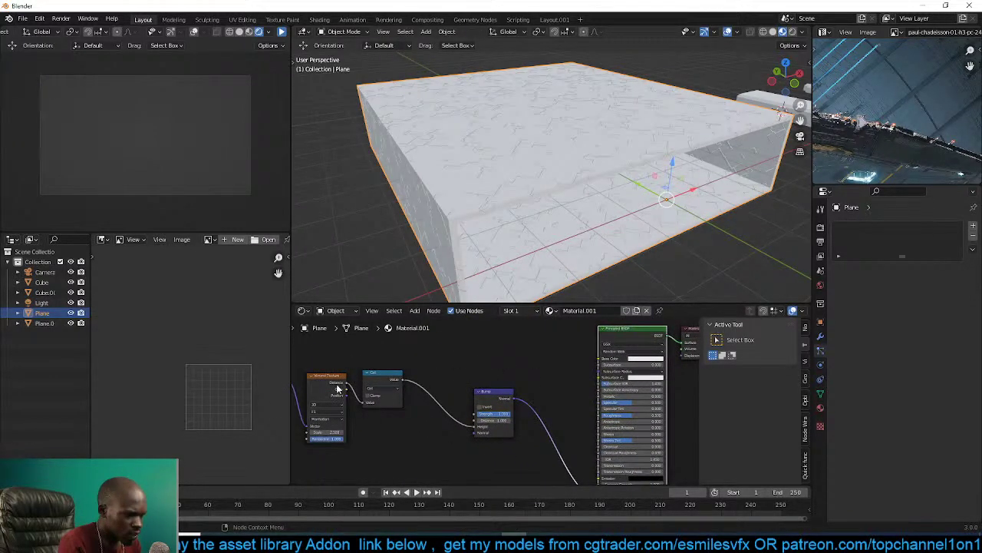
middle_click_drag(345, 384, 378, 376)
scroll(563, 198, "up", 5)
middle_click_drag(588, 185, 492, 186)
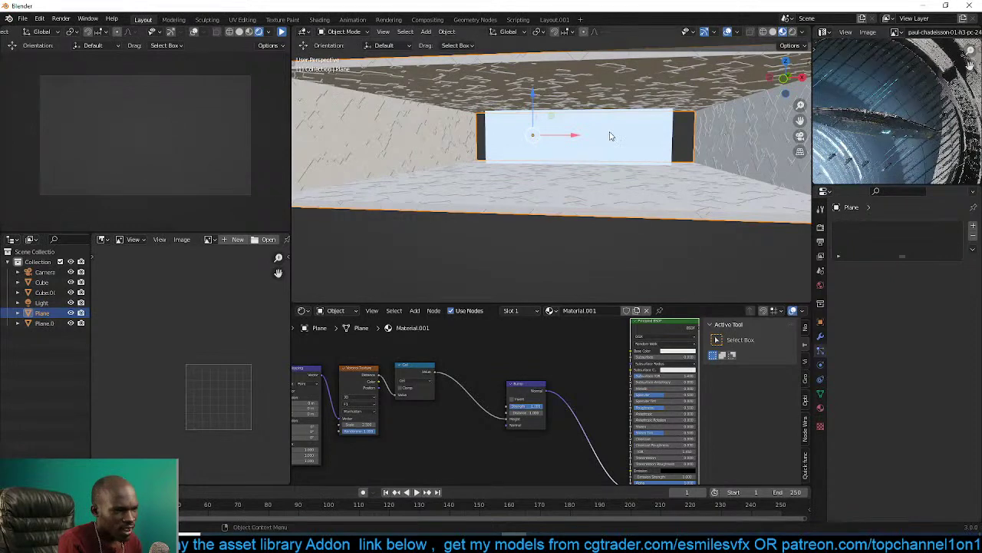
middle_click_drag(610, 135, 693, 176)
middle_click_drag(603, 162, 579, 219)
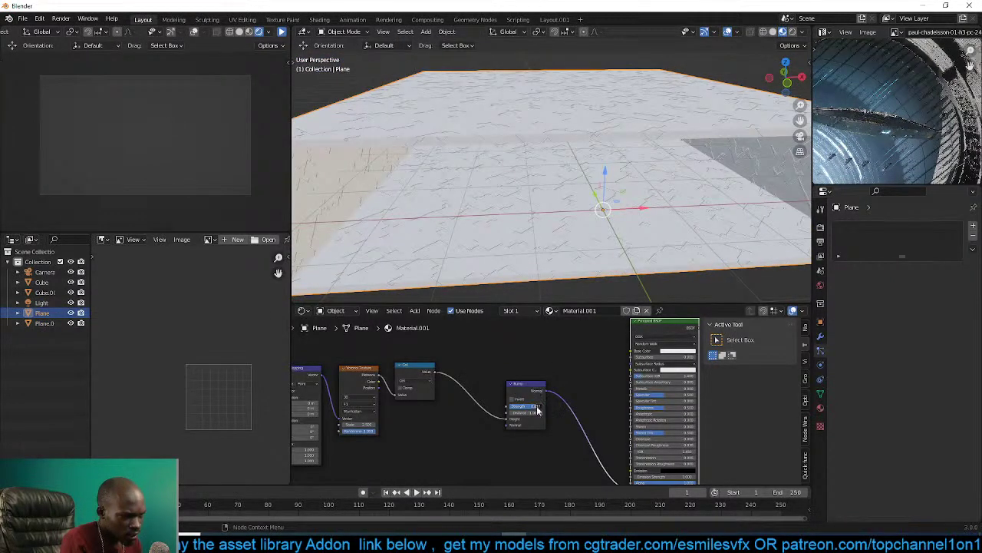
middle_click_drag(541, 192, 580, 122)
middle_click_drag(528, 195, 527, 165)
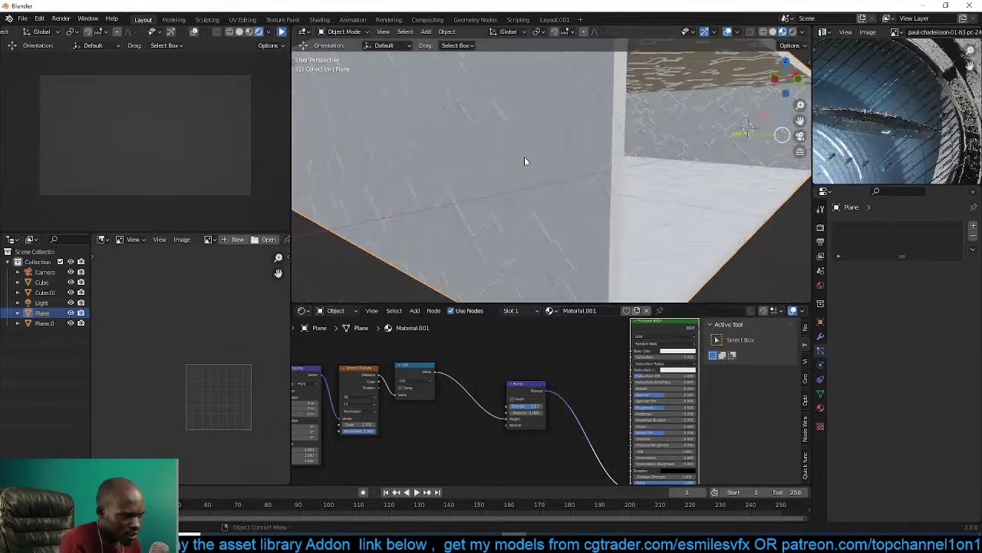
Compare the hull's line pattern with the ship and ring surface detail in the enlarged reference image.
key("ctrl+space")
scroll(573, 165, "up", 3)
key("ctrl+space")
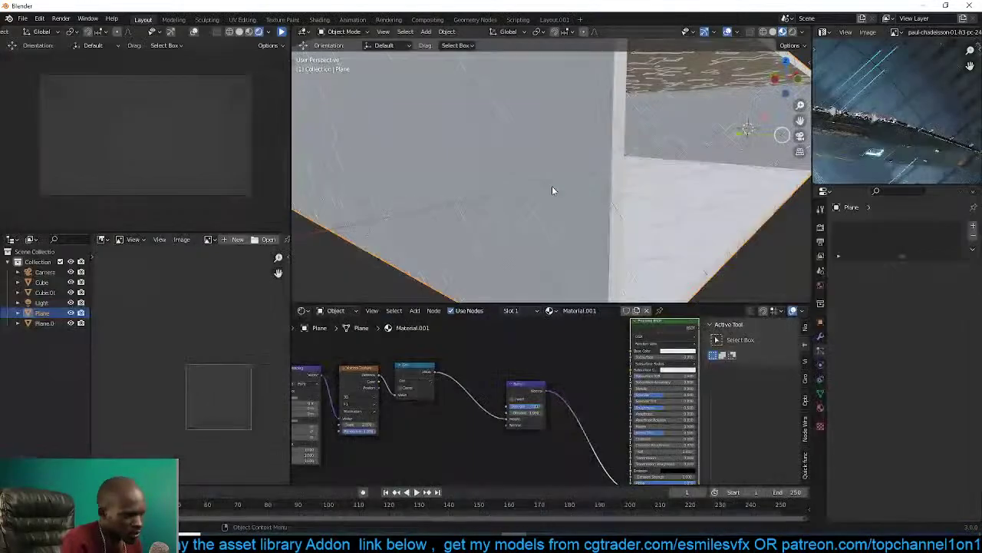
scroll(567, 172, "down", 5)
mouse_move(568, 172)
middle_mouse_down()
mouse_move(564, 197)
mouse_move(556, 173)
middle_mouse_up()
scroll(566, 196, "up", 3)
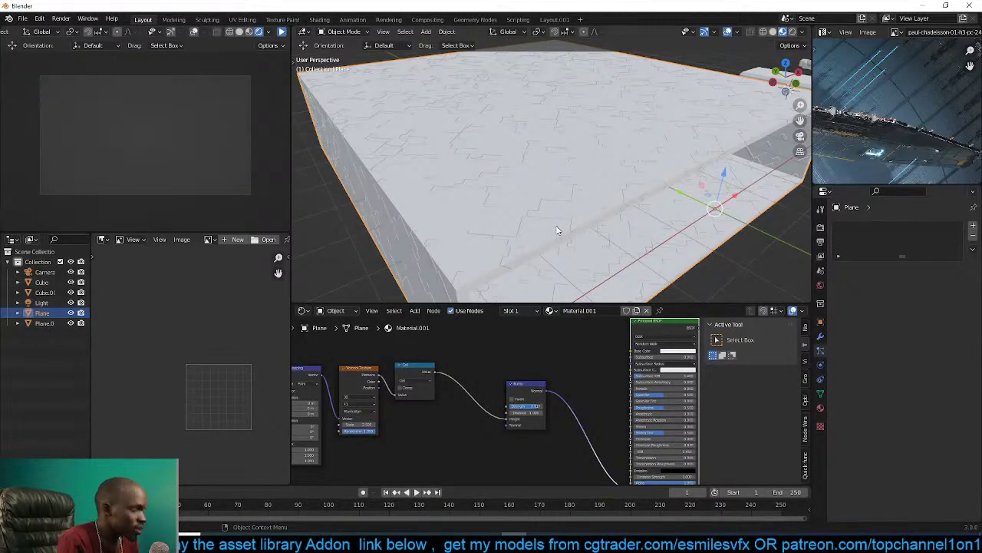
key("ctrl+space")
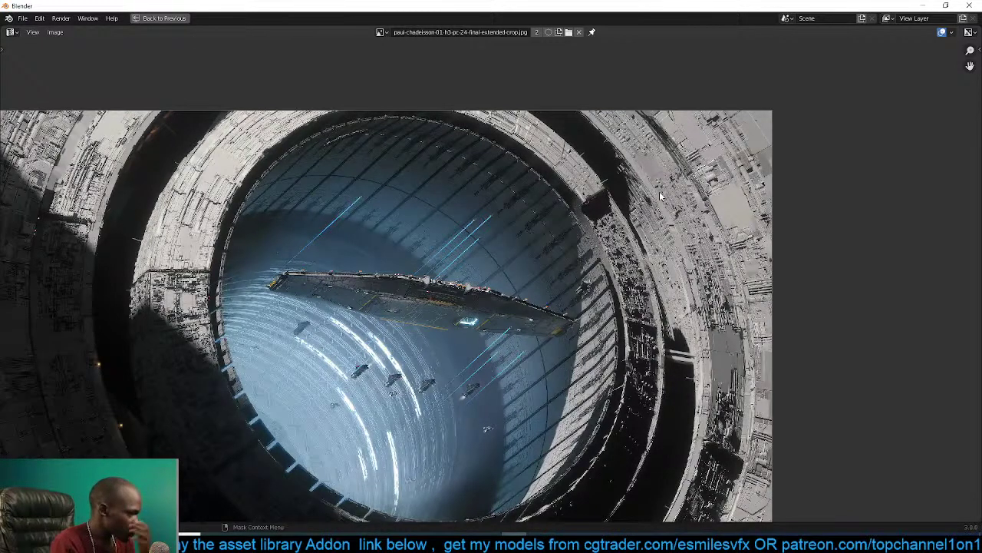
key("ctrl+space")
middle_click_drag(568, 219, 495, 242)
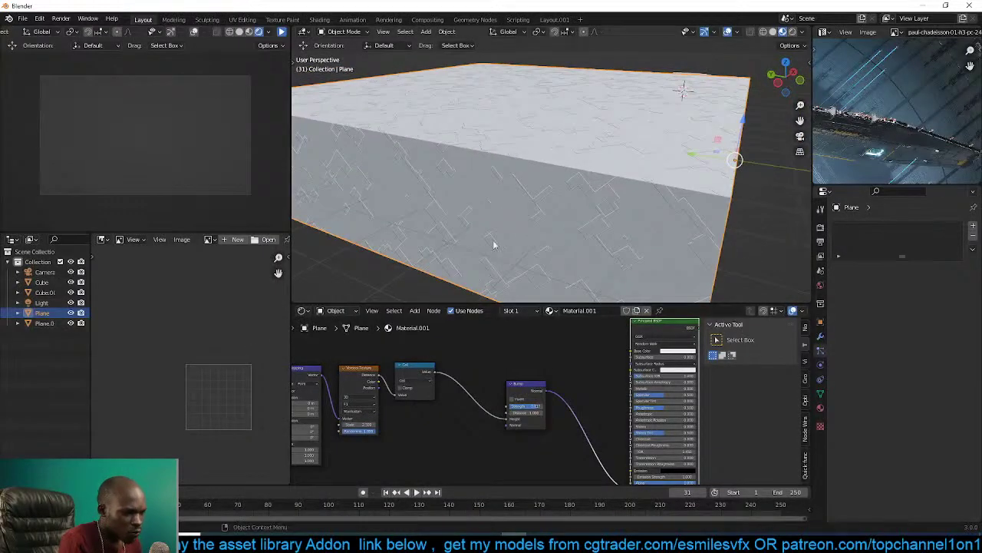
scroll(521, 235, "up", 2)
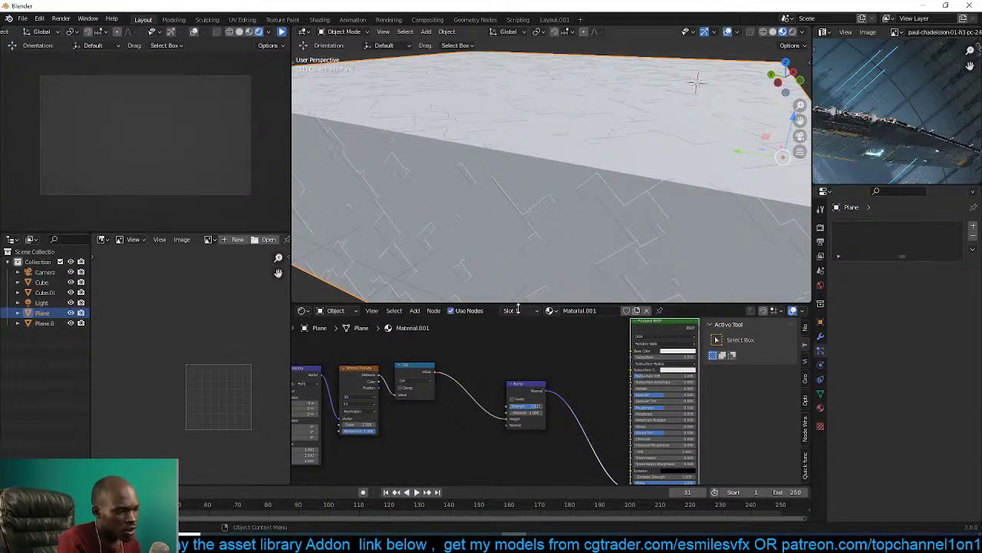
scroll(565, 405, "up", 1)
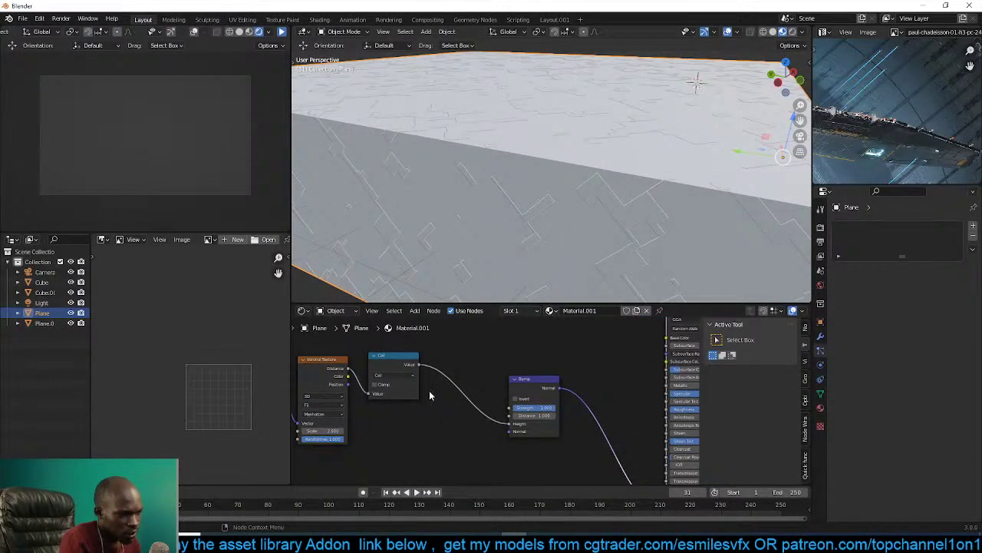
Set the Voronoi Texture's Scale to 2.400 and check the line pattern across the whole hull.
middle_click_drag(354, 419, 441, 404)
left_click_drag(417, 416, 431, 417)
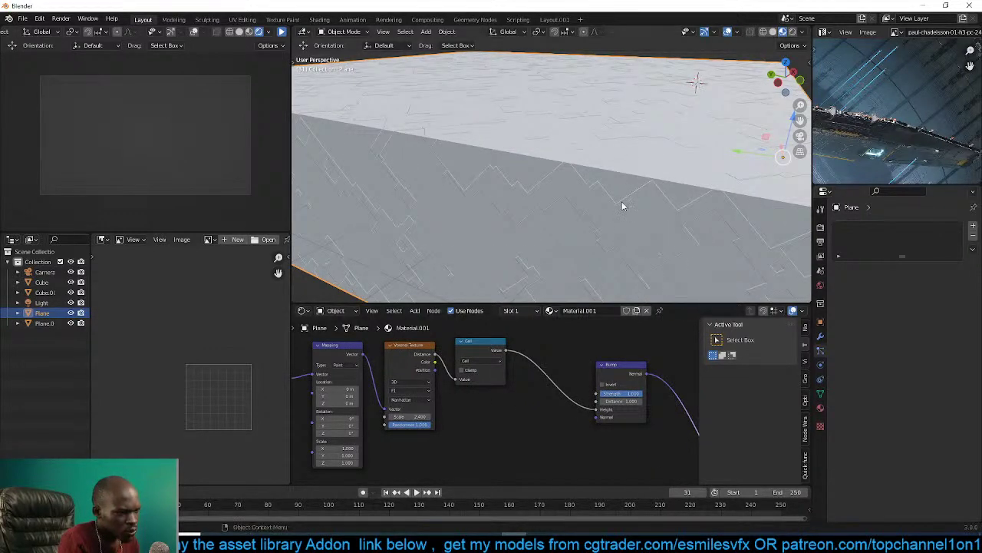
middle_click_drag(623, 204, 560, 228)
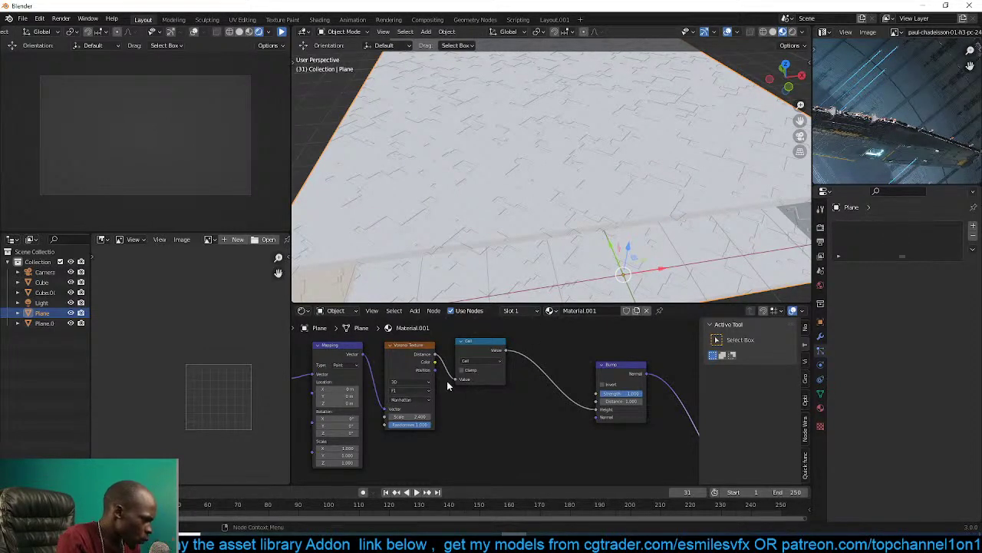
scroll(568, 187, "down", 6)
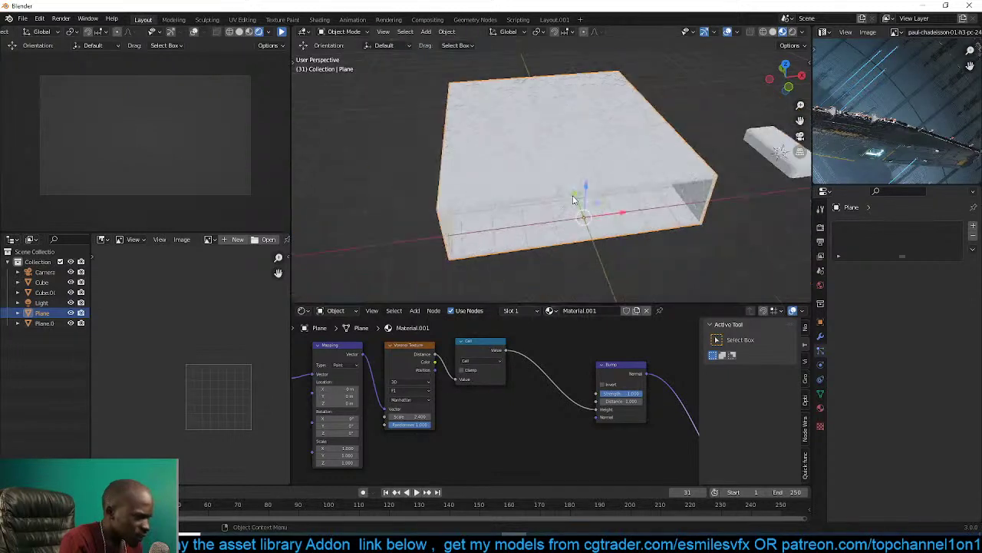
middle_click_drag(559, 189, 501, 199, "shift")
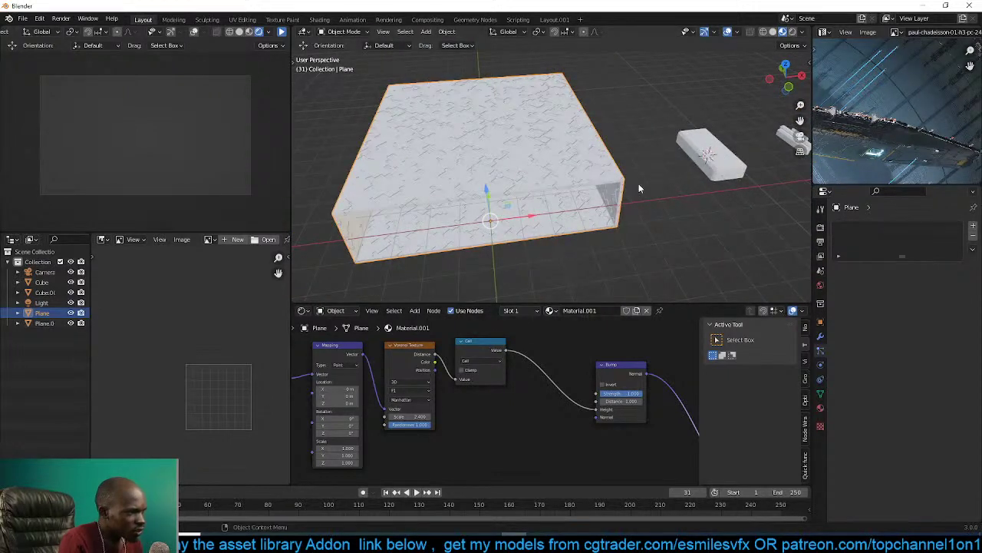
scroll(632, 219, "up", 1)
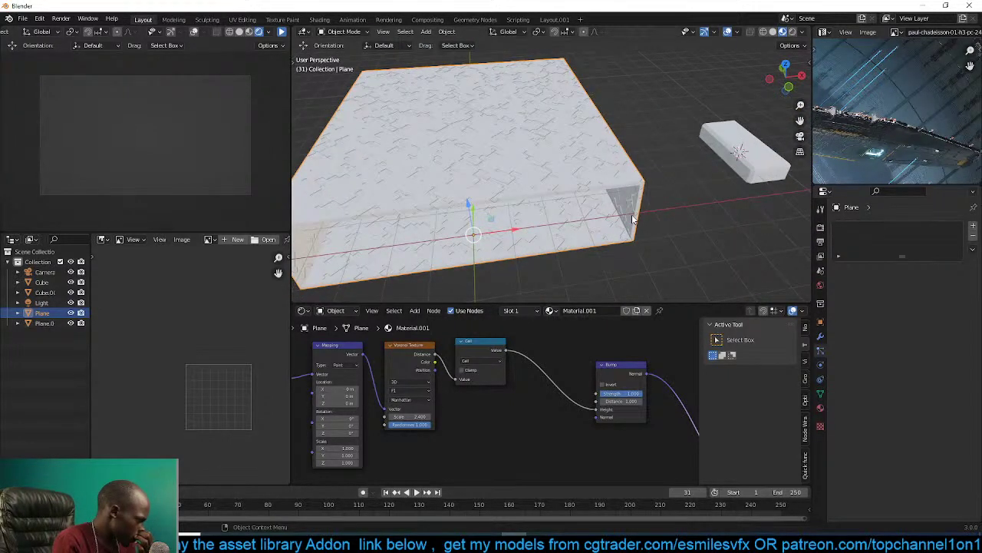
Add a Monkey mesh between the hull and the smaller block.
middle_click_drag(645, 203, 571, 193)
left_click(601, 194)
key("shift+a")
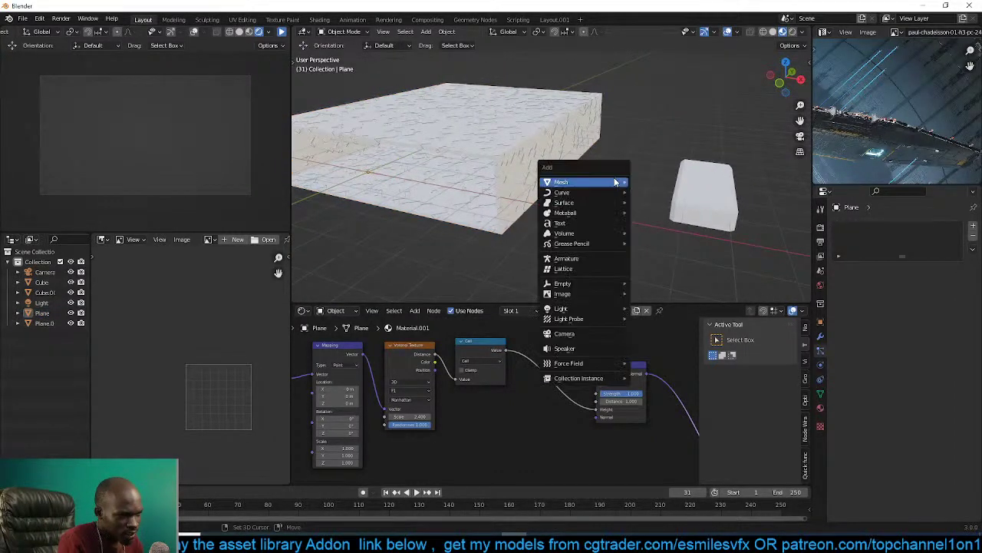
mouse_move(583, 182)
left_click(656, 278)
scroll(614, 246, "up", 2)
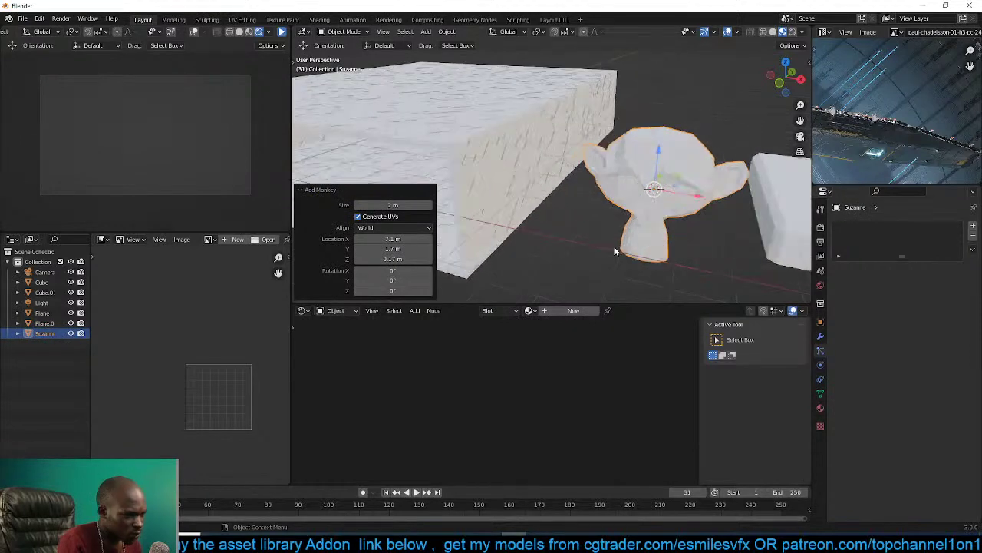
Move the monkey clear of the ground beside the hull and smooth it with a level 2 subdivision.
key("g")
left_click(611, 170)
middle_click_drag(611, 170, 587, 230, "shift")
key("ctrl+2")
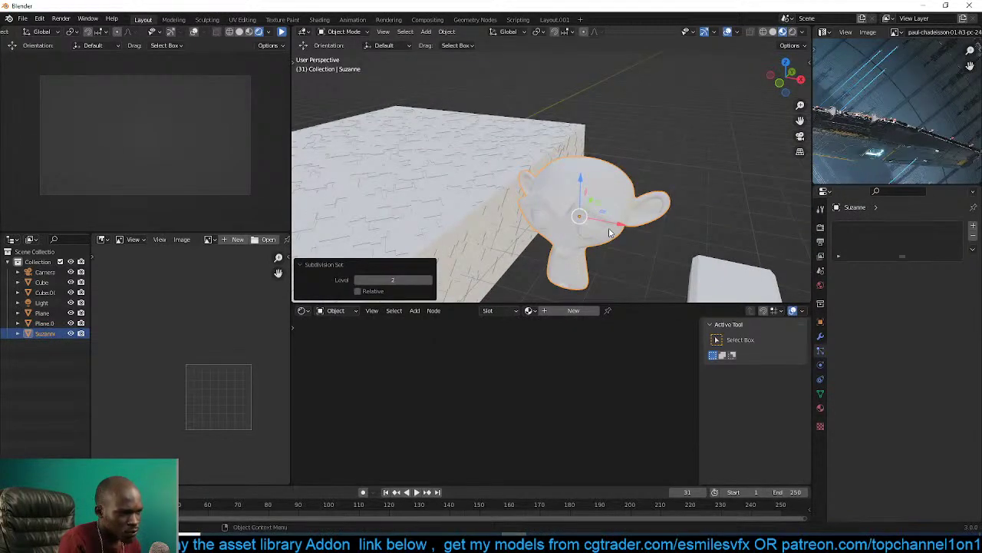
key("KP_Decimal")
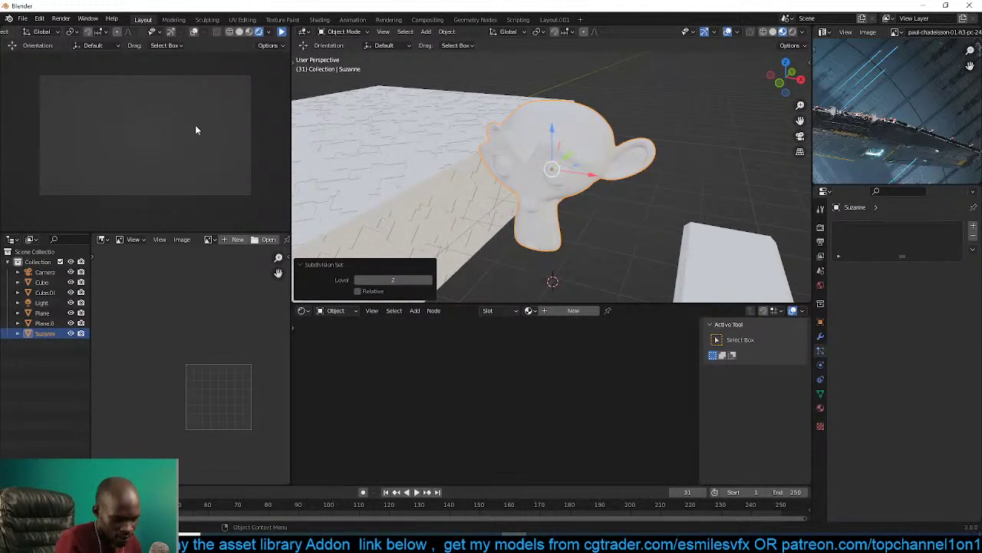
Show the main viewport in rendered shading and limit rendering to a region around the monkey.
key("KP_0")
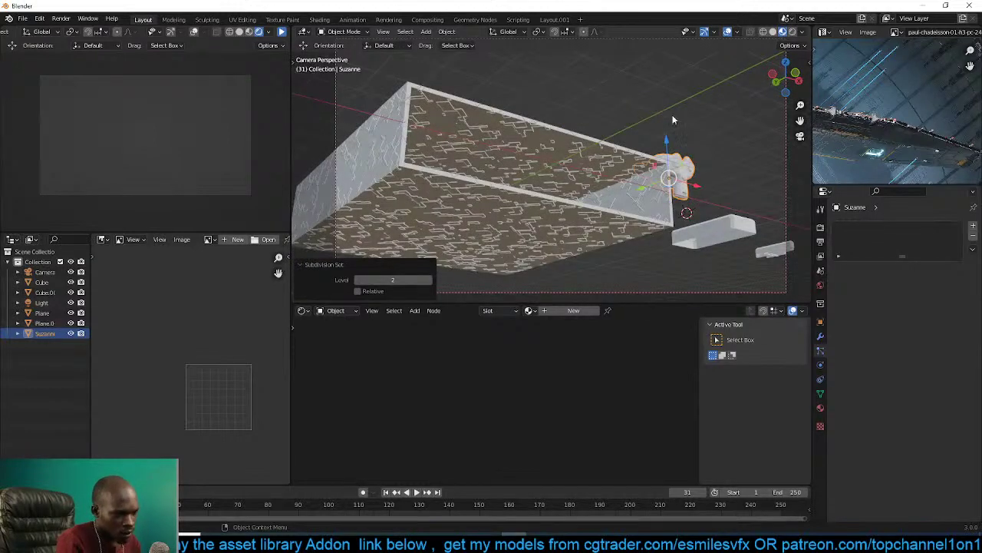
key("KP_Decimal")
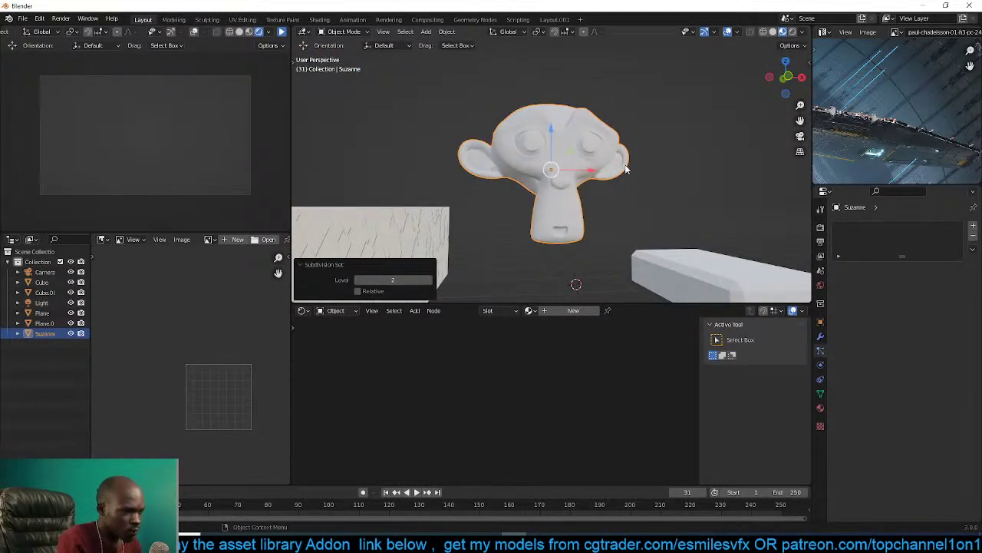
left_click(792, 32)
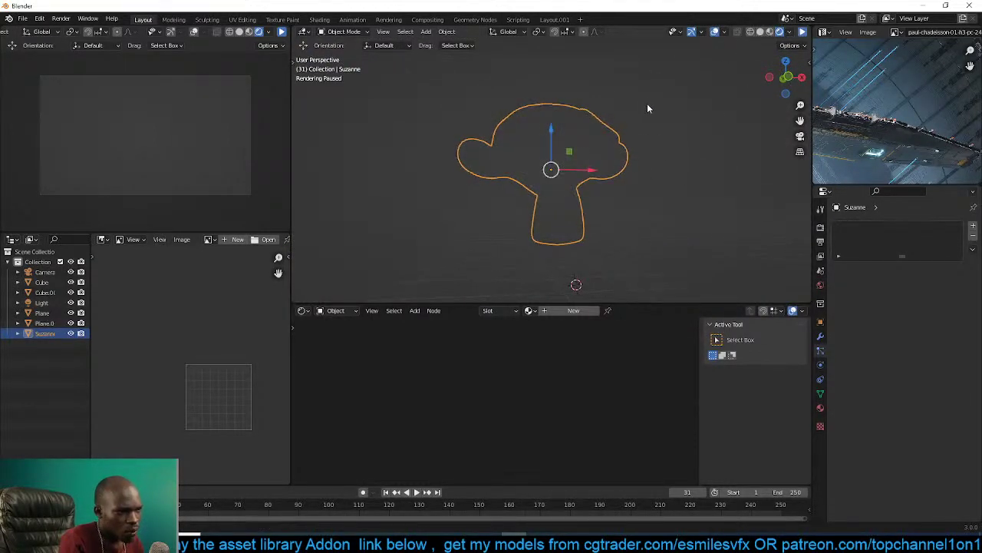
key("ctrl+b")
left_click_drag(389, 74, 725, 262)
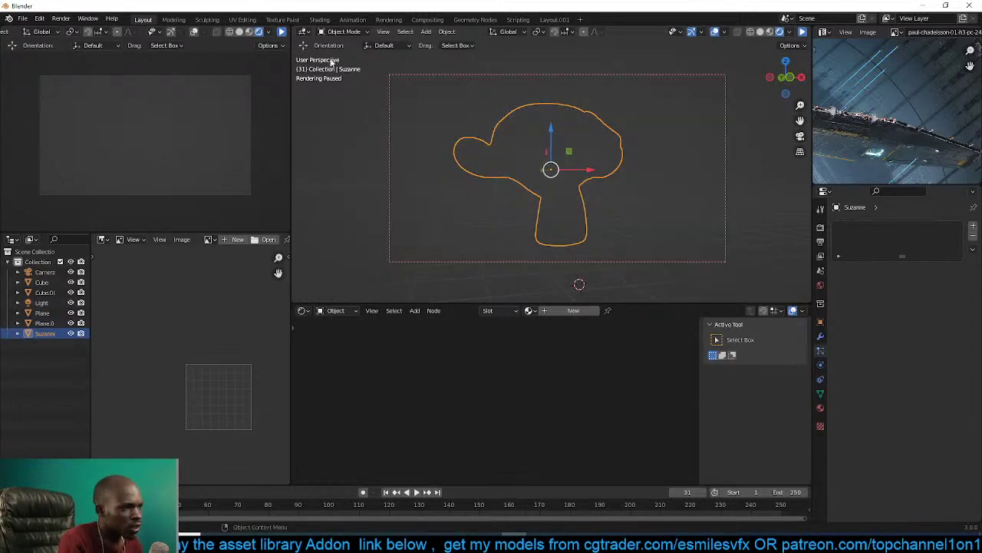
Switch the camera viewport to material preview and resume the paused render of the monkey in the main viewport.
left_click(248, 32)
scroll(629, 192, "up", 3)
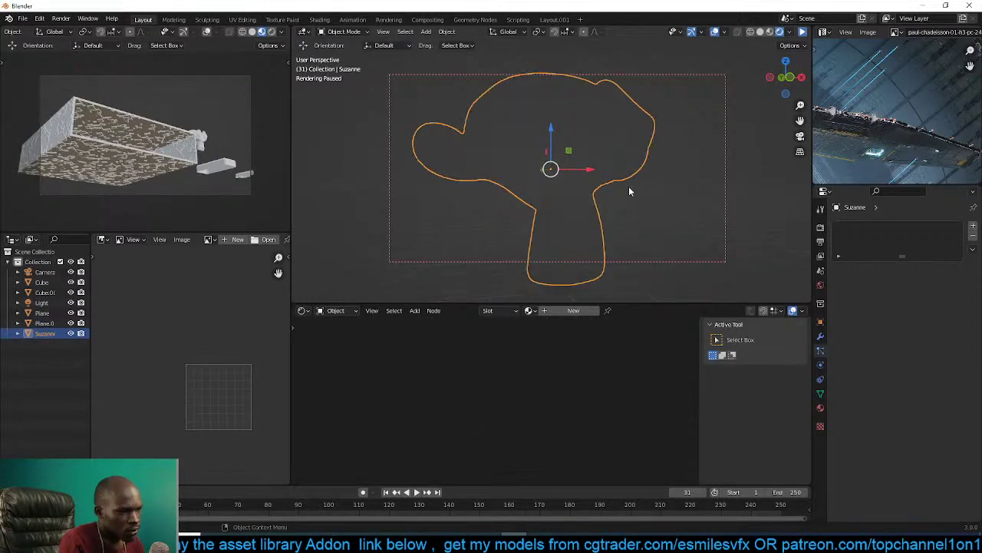
scroll(714, 160, "down", 2)
middle_click_drag(713, 160, 733, 161)
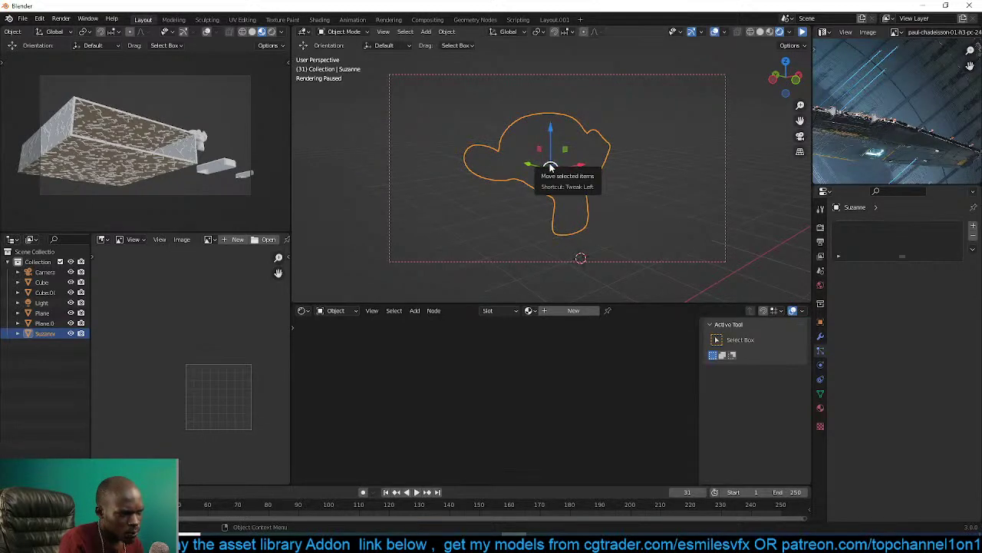
left_click(803, 32)
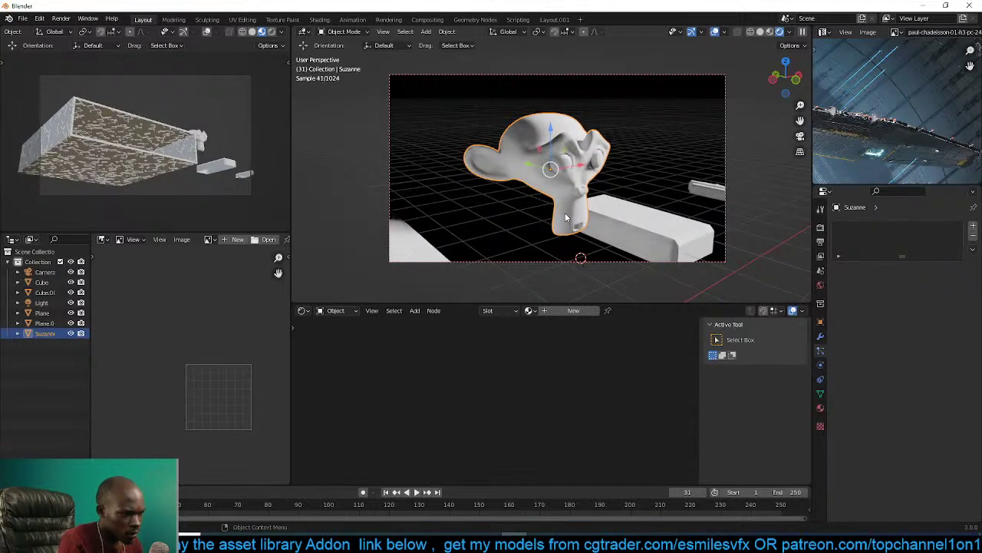
Isolate the monkey in local view and create a new material for it, with free space before the Principled BSDF.
key("KP_Divide")
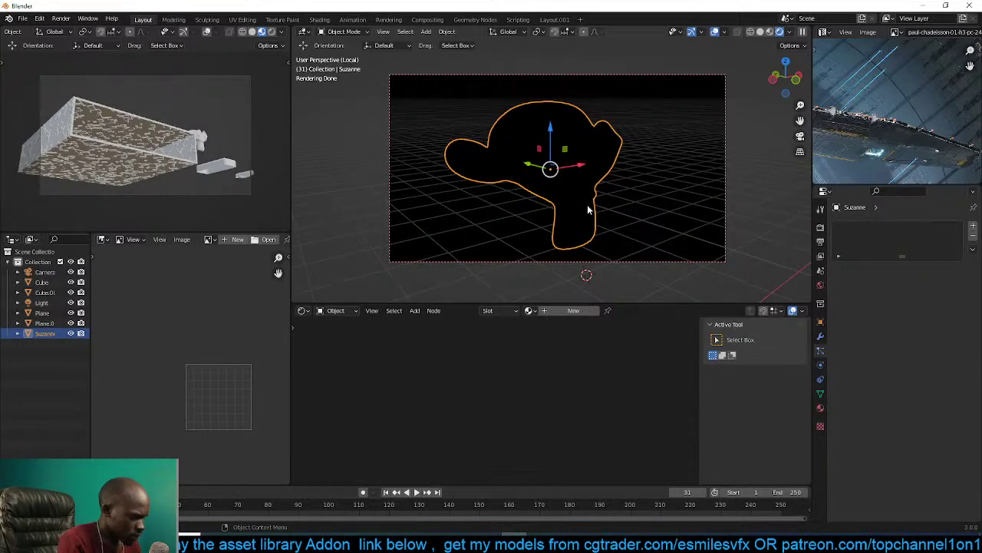
left_click(572, 310)
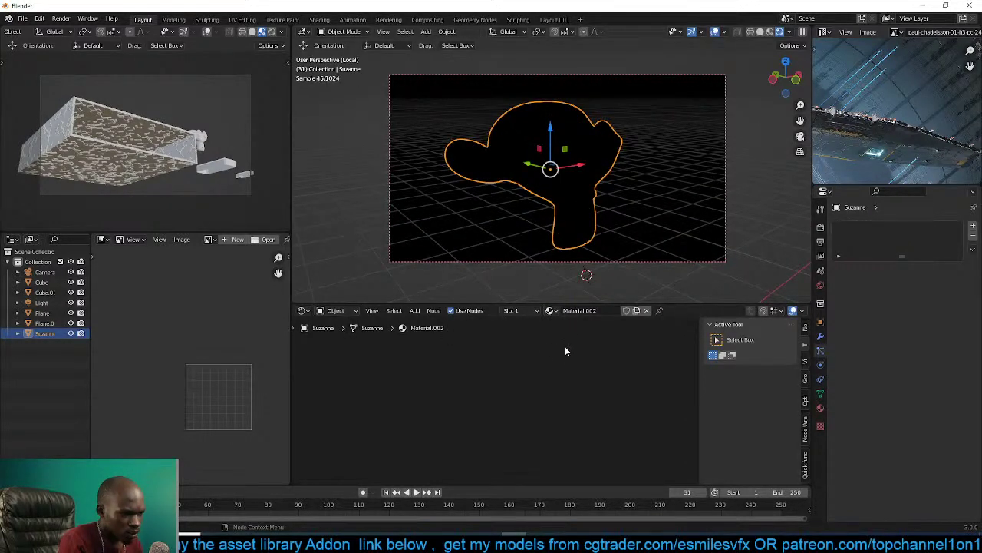
key("Home")
left_click(396, 390)
scroll(410, 386, "up", 4)
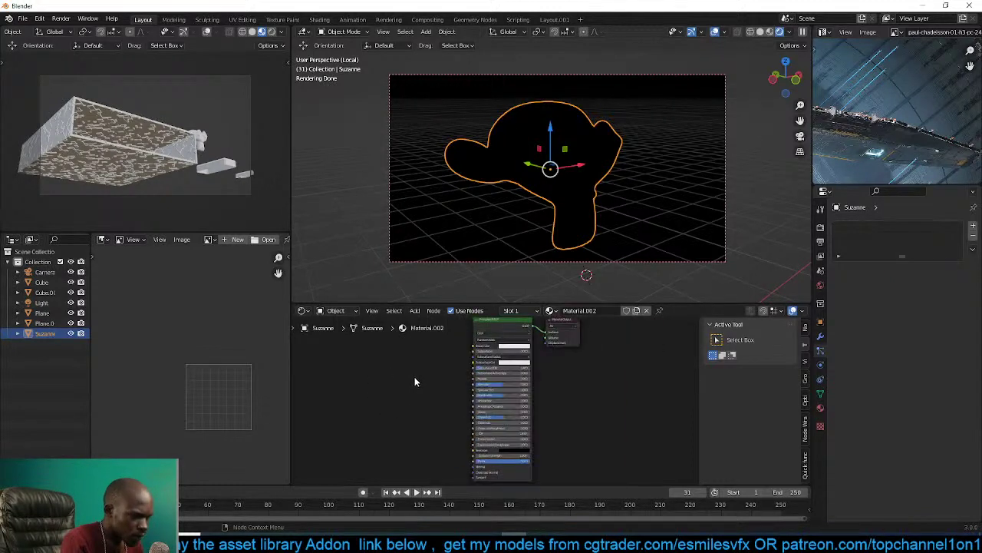
mouse_move(414, 381)
middle_mouse_down()
mouse_move(386, 411)
mouse_move(424, 377)
middle_mouse_up()
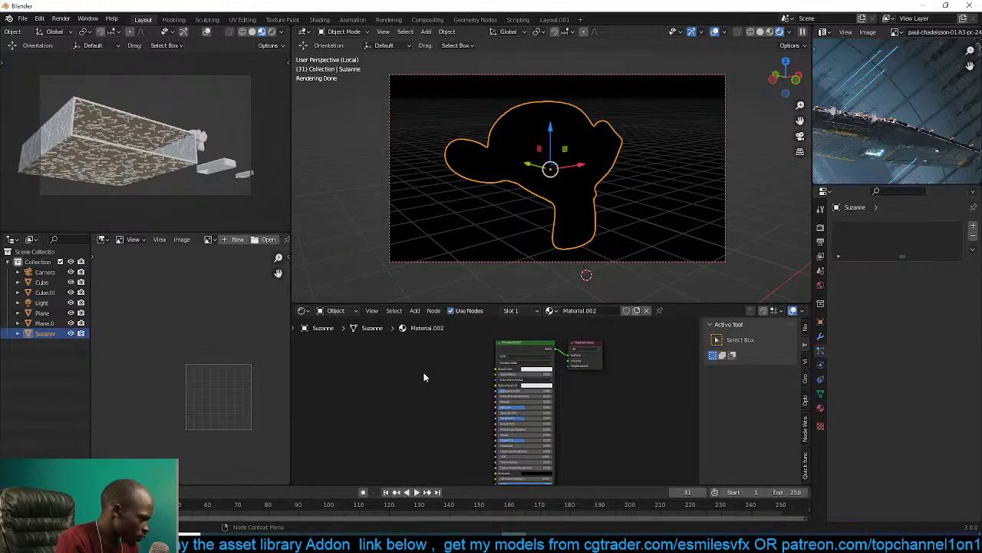
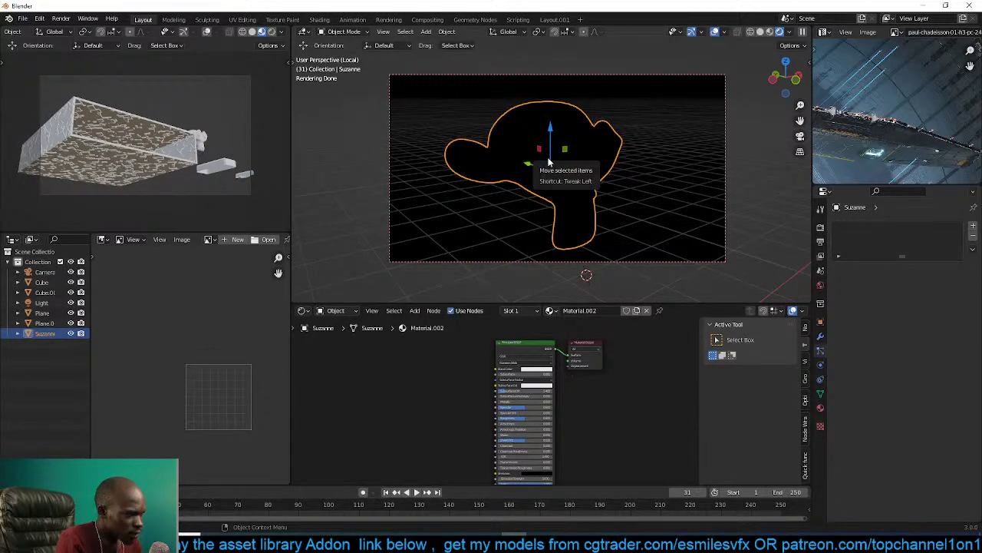
middle_click_drag(441, 387, 465, 381)
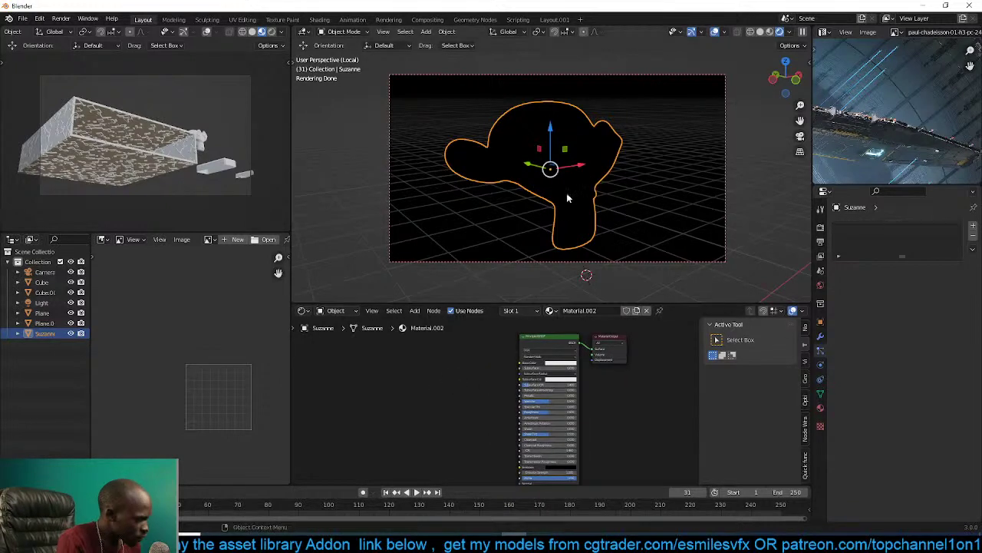
middle_click_drag(386, 410, 393, 408)
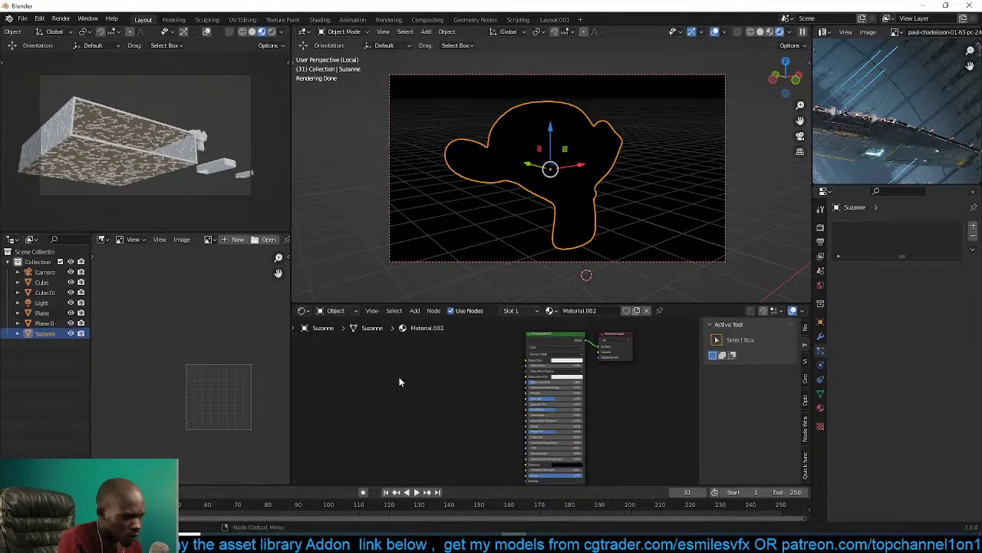
key("shift+a")
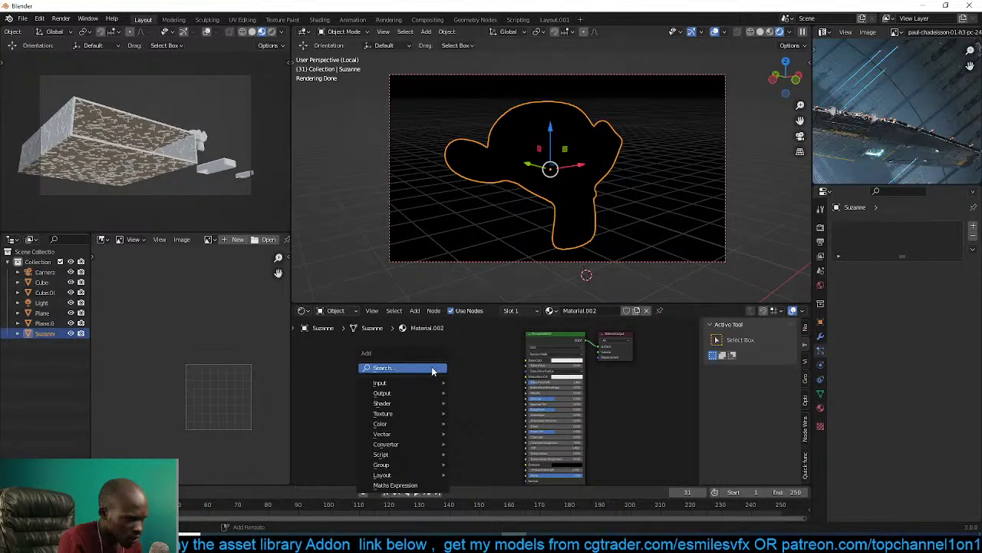
key("Escape")
key("shift+q")
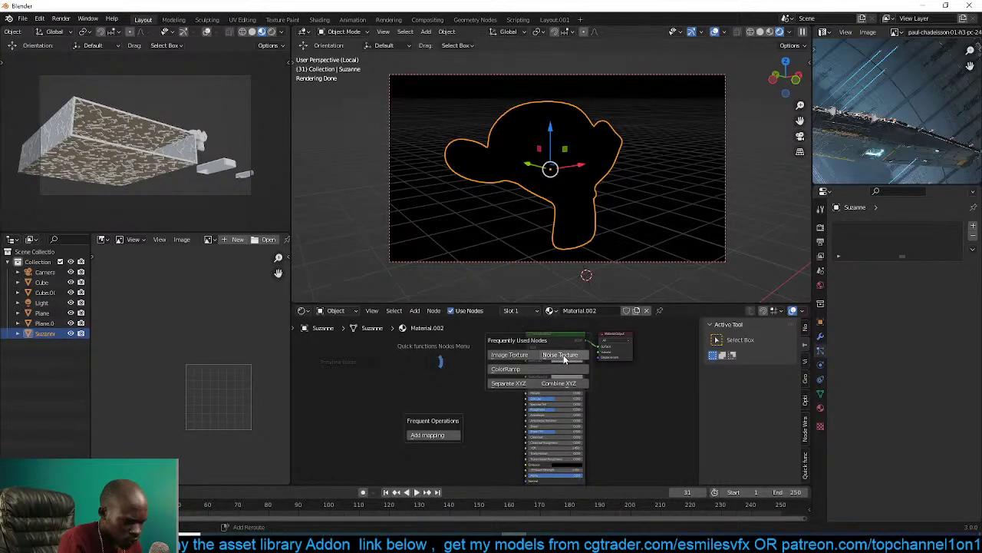
key("Escape")
Add a Geometry input node to the monkey's material, ahead of the Principled BSDF.
key("shift+a")
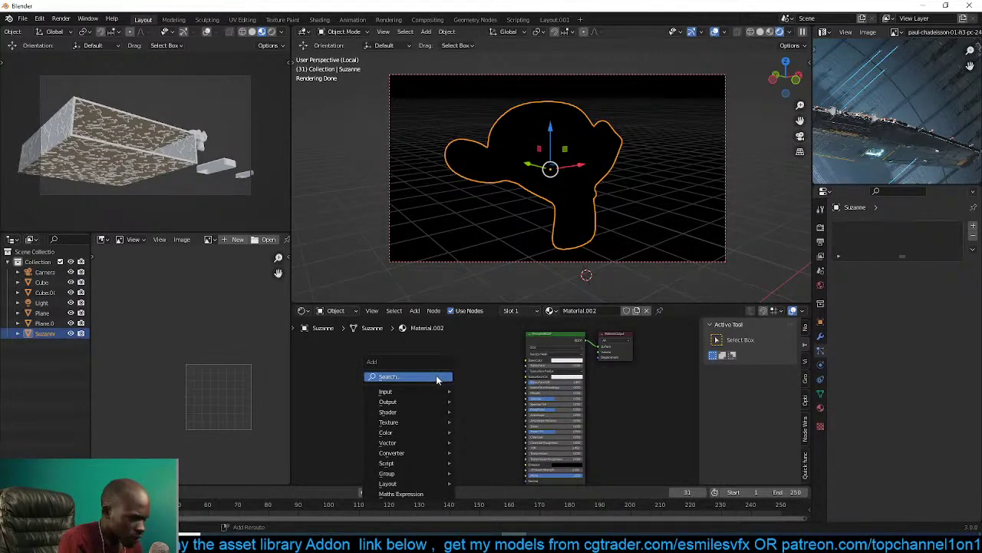
mouse_move(431, 393)
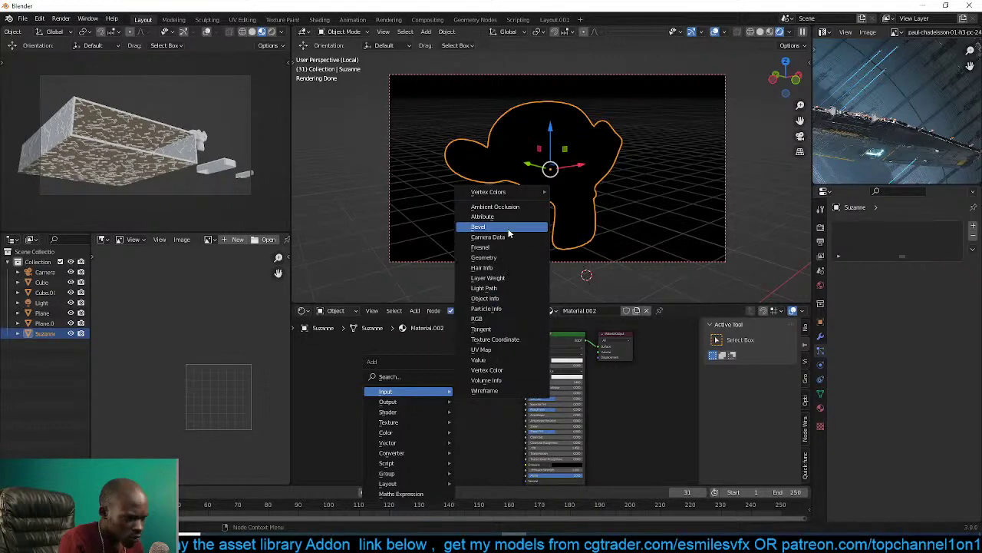
left_click(484, 258)
scroll(419, 373, "up", 5)
Cycle the shader preview through the Geometry node's outputs to show Pointiness on the monkey.
left_click(373, 375, "shift")
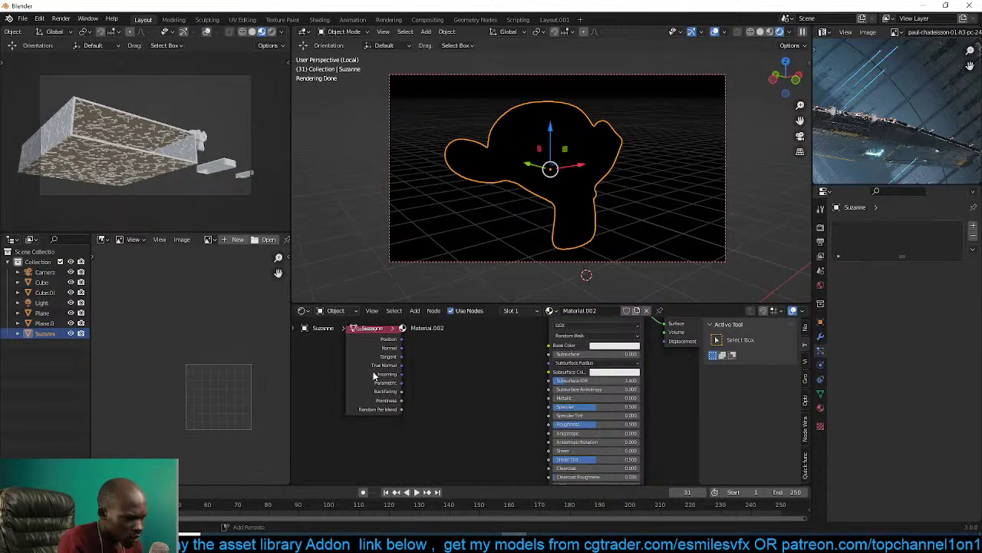
left_click(374, 375, "shift")
left_click(374, 376, "ctrl+shift")
left_click(374, 376, "ctrl+shift")
left_click(375, 376, "ctrl+shift")
left_click(376, 376, "ctrl+shift")
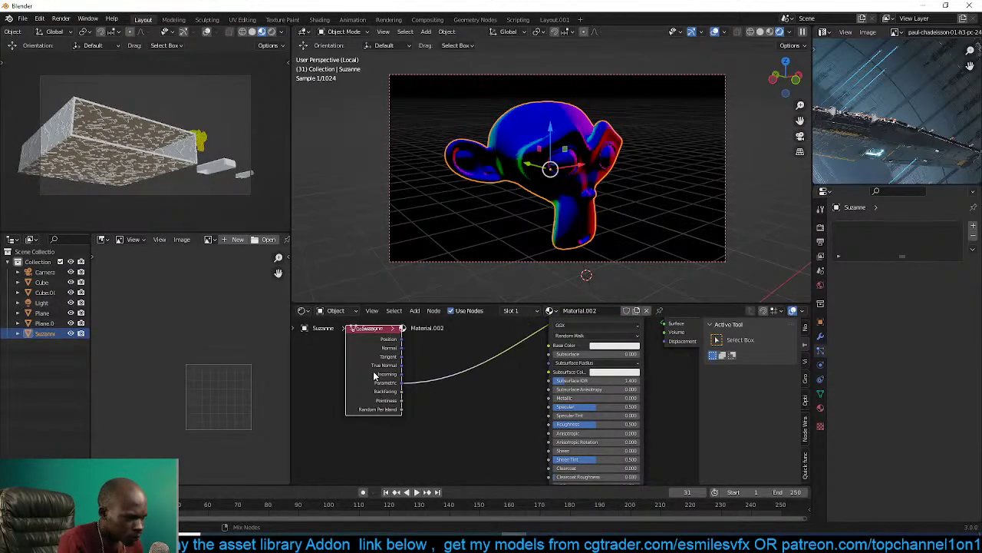
left_click(375, 375, "ctrl+shift")
left_click(375, 376, "ctrl+shift")
Move the Geometry node farther from the Principled BSDF to make room between them.
middle_click_drag(462, 373, 518, 375)
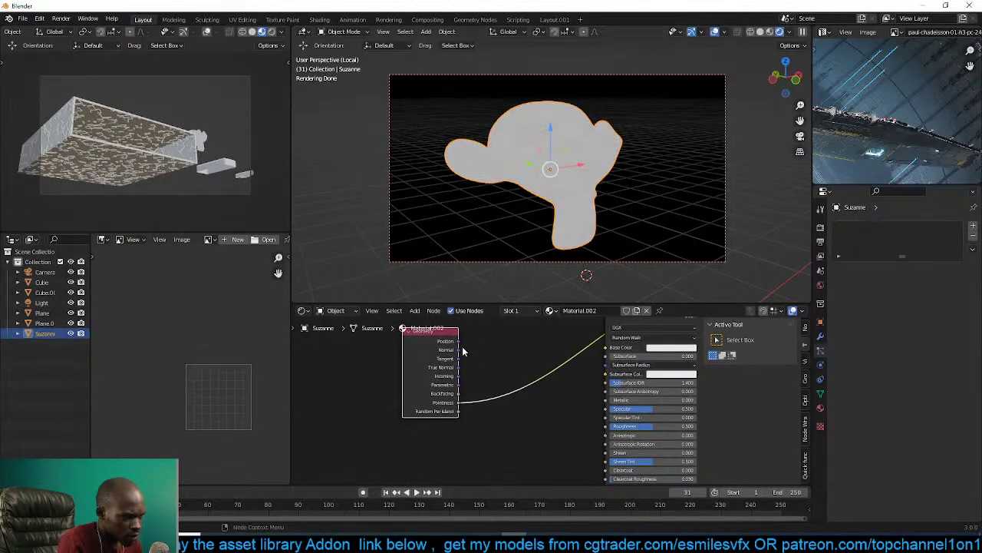
left_click_drag(432, 396, 358, 393)
middle_click_drag(520, 361, 488, 379)
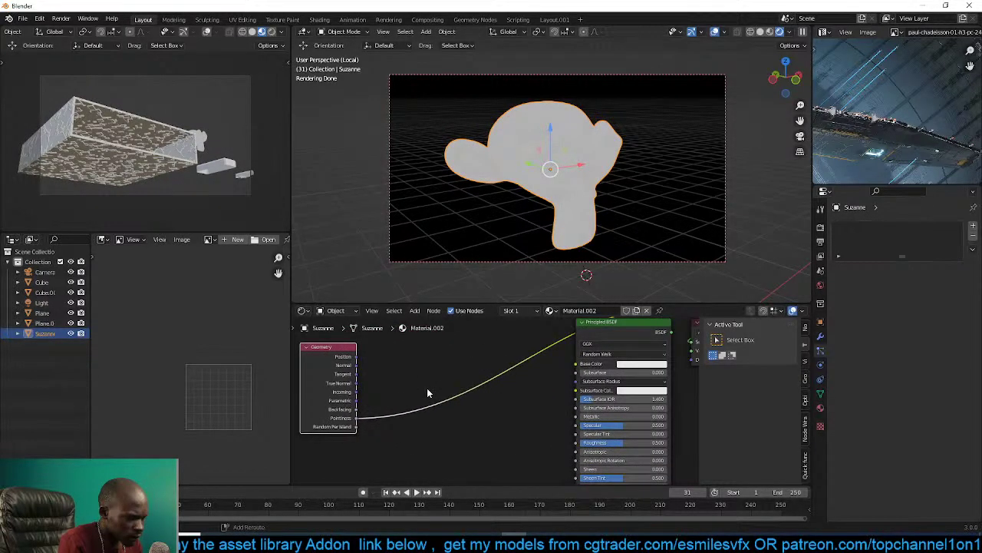
key("shift+a")
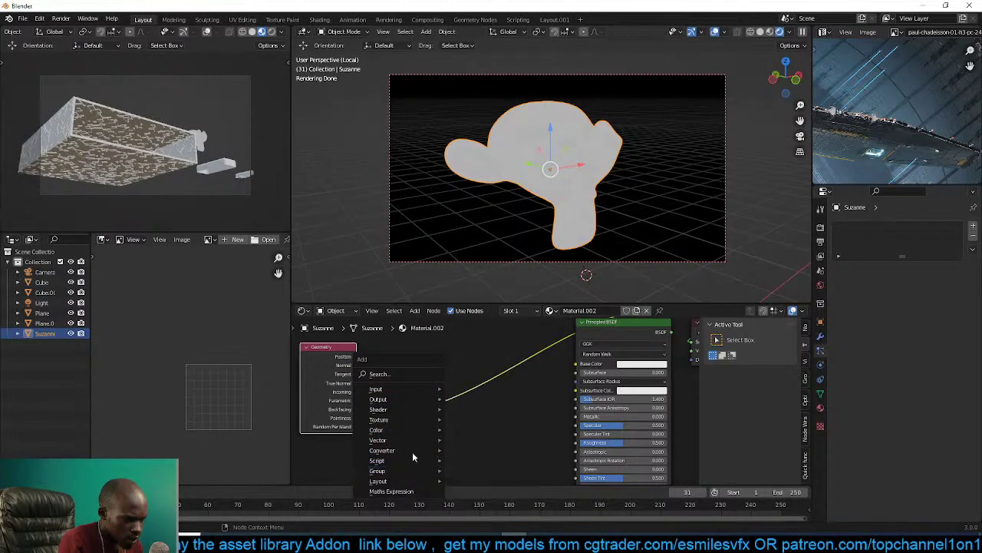
mouse_move(394, 413)
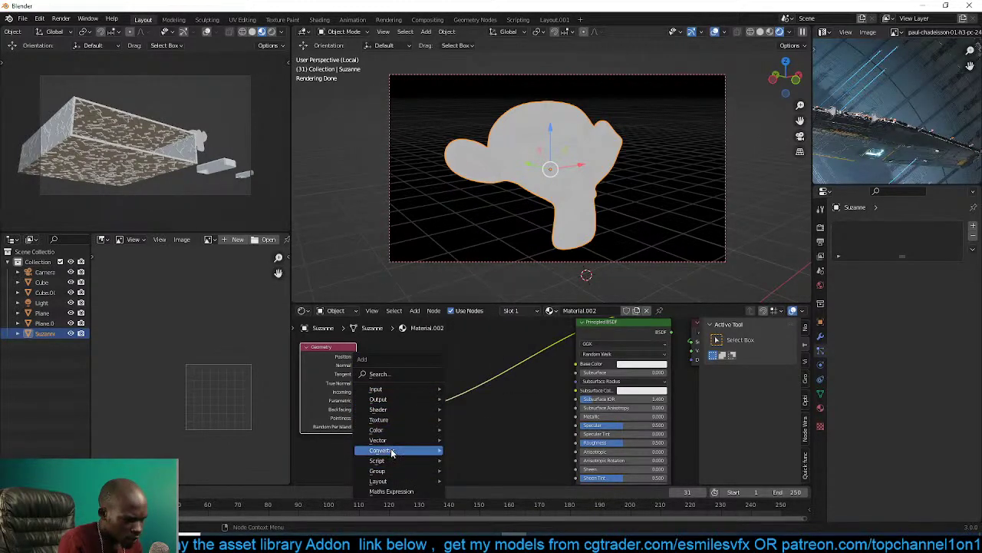
key("Escape")
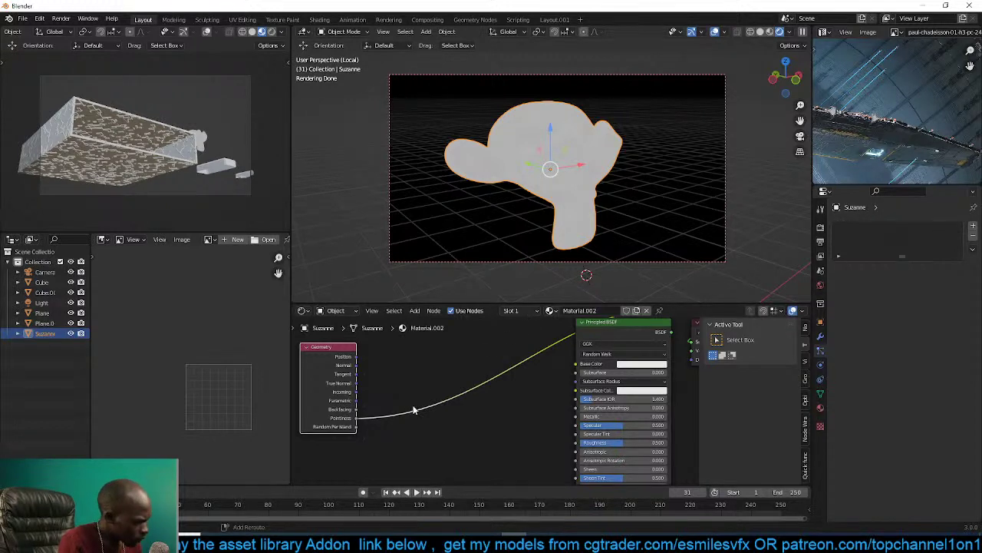
Insert a ColorRamp after the Geometry node's Pointiness output and pull its stops close together, with the black stop at 0.514.
key("shift+w")
left_click(509, 409)
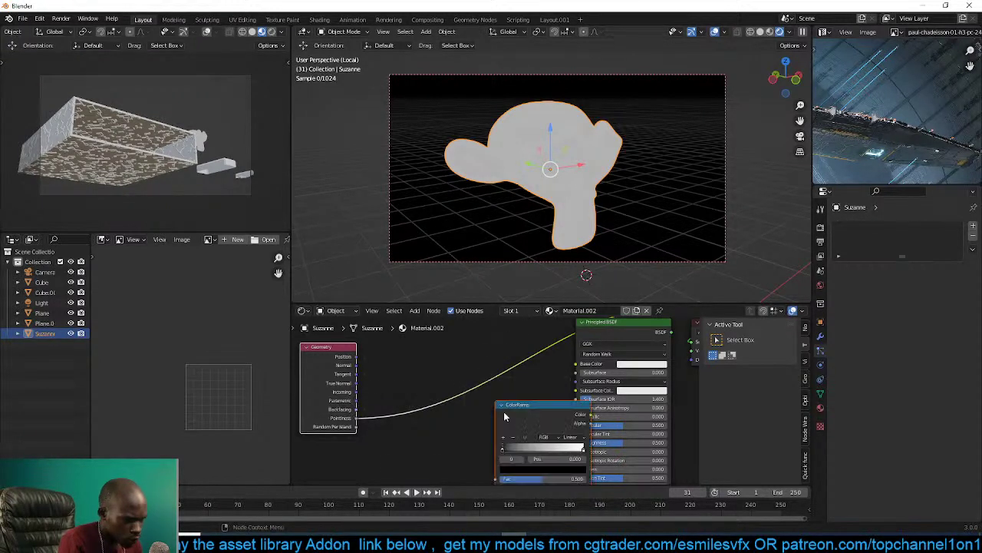
left_click_drag(526, 405, 413, 340)
left_click(476, 382)
key("KP_Decimal")
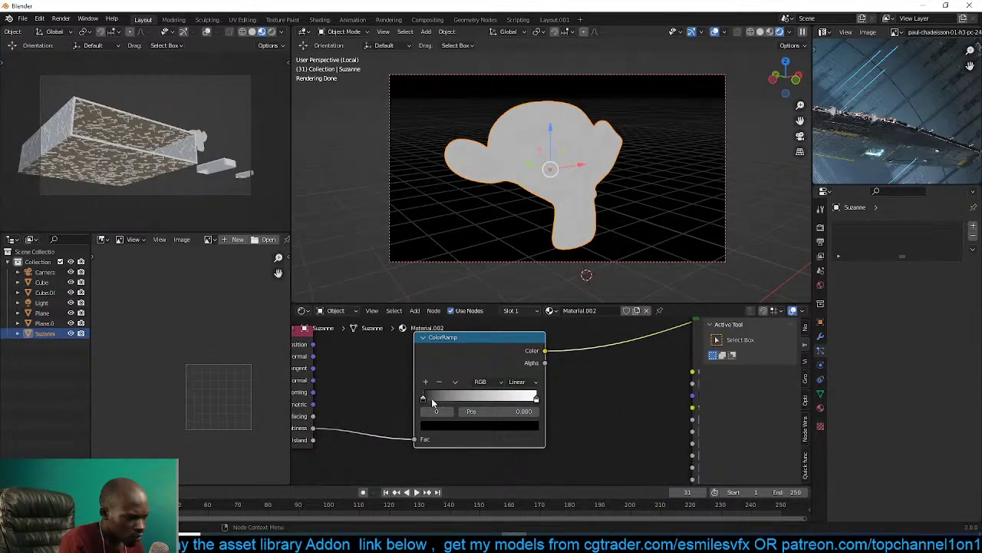
mouse_move(432, 399)
left_mouse_down()
mouse_move(492, 401)
mouse_move(471, 400)
mouse_move(482, 399)
left_mouse_up()
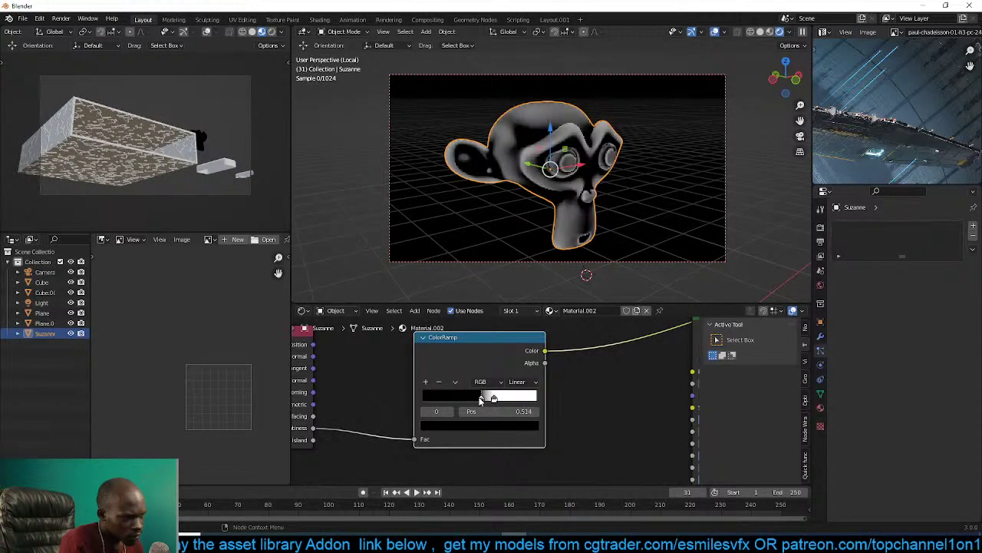
Switch the smaller 3D viewport to solid shading and move the ColorRamp closer to the Geometry node.
left_click(251, 32)
scroll(507, 356, "down", 2)
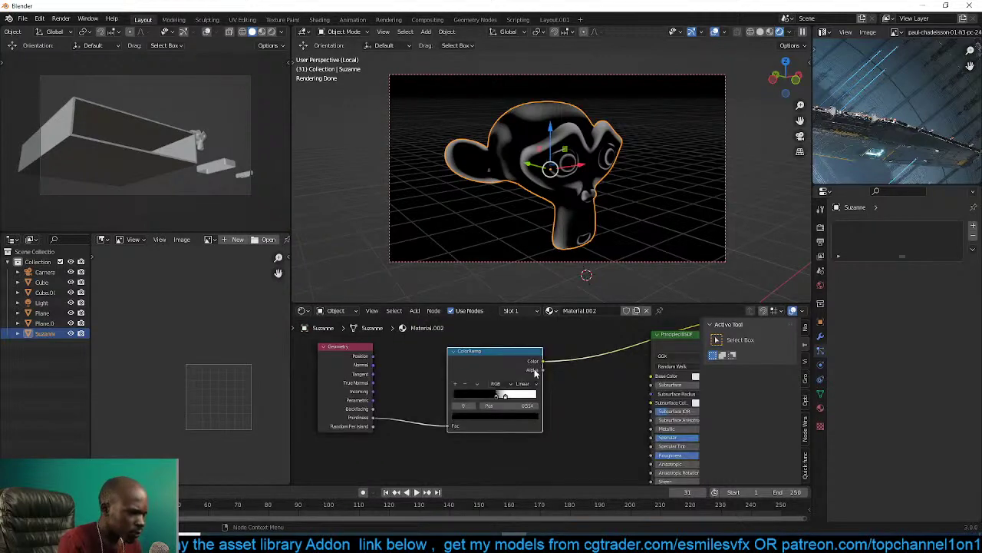
left_click_drag(496, 361, 442, 350)
scroll(517, 381, "down", 4)
scroll(520, 383, "up", 3)
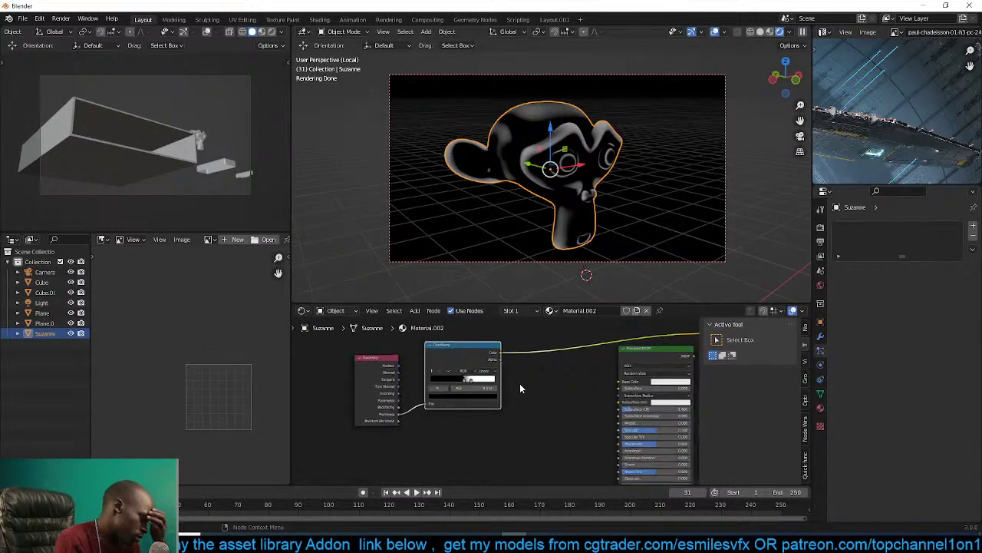
middle_click_drag(520, 383, 508, 389)
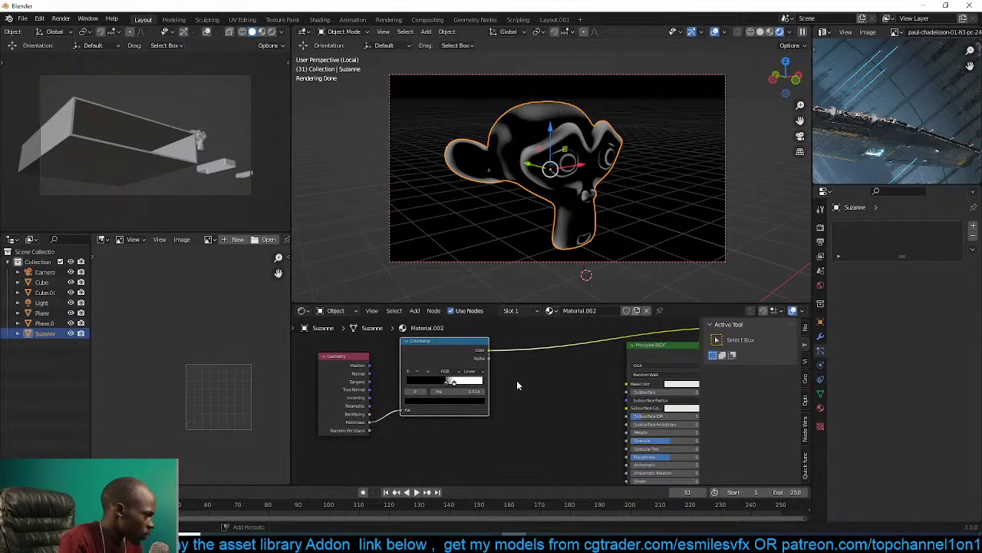
Start adding an Image Texture node and browse to the resouces folder for its image.
key("shift+q")
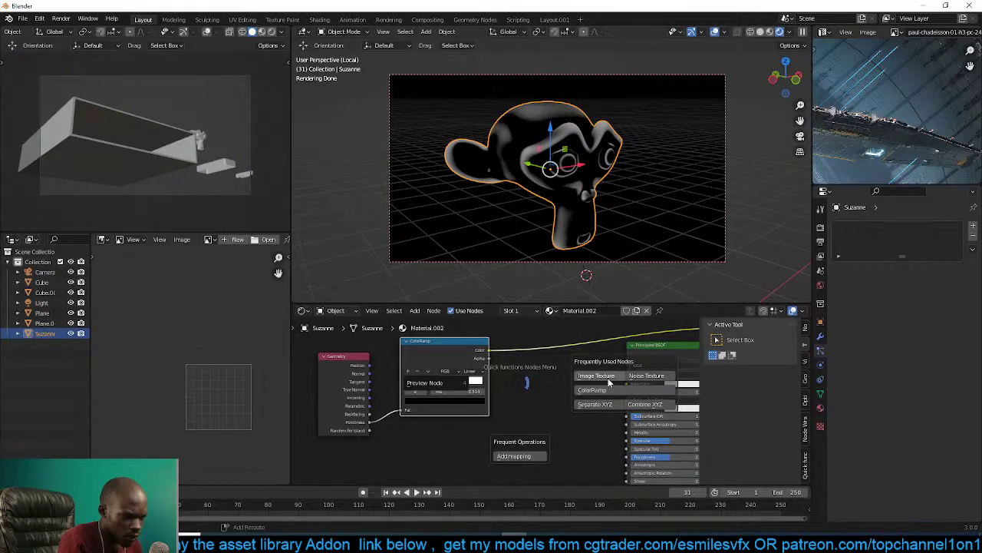
left_click(607, 377)
left_click(255, 332)
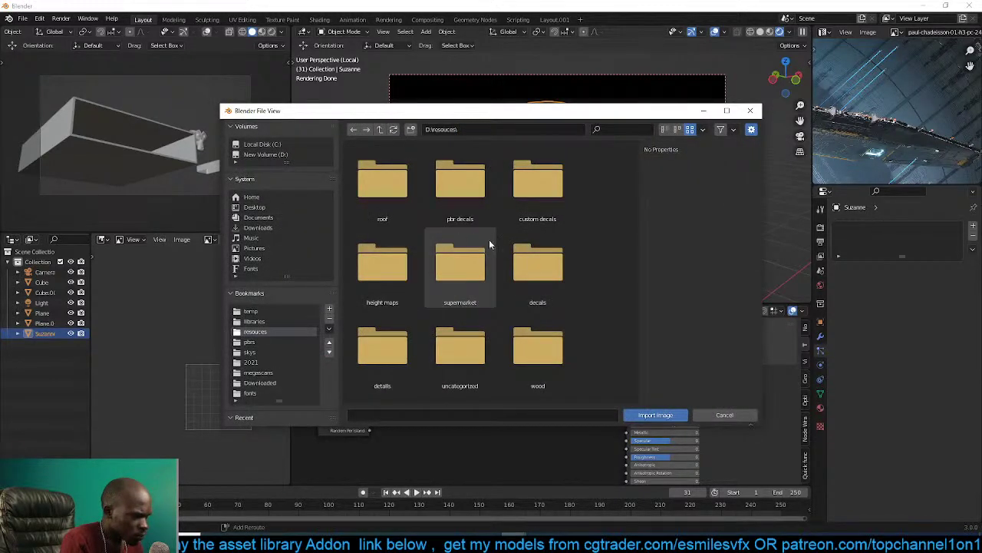
scroll(479, 311, "down", 3)
scroll(481, 311, "up", 3)
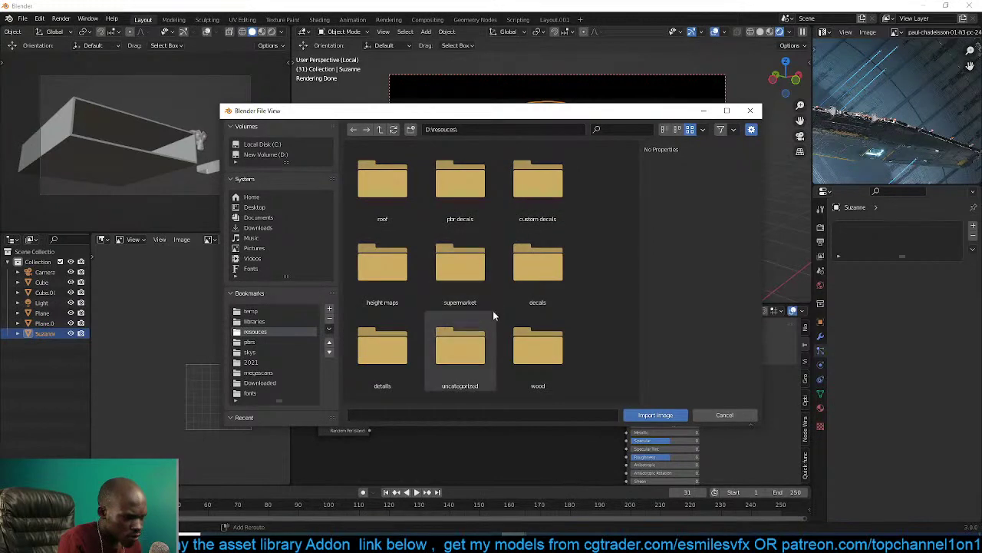
Look through the details and decals folders for a suitable texture image.
double_click(382, 347)
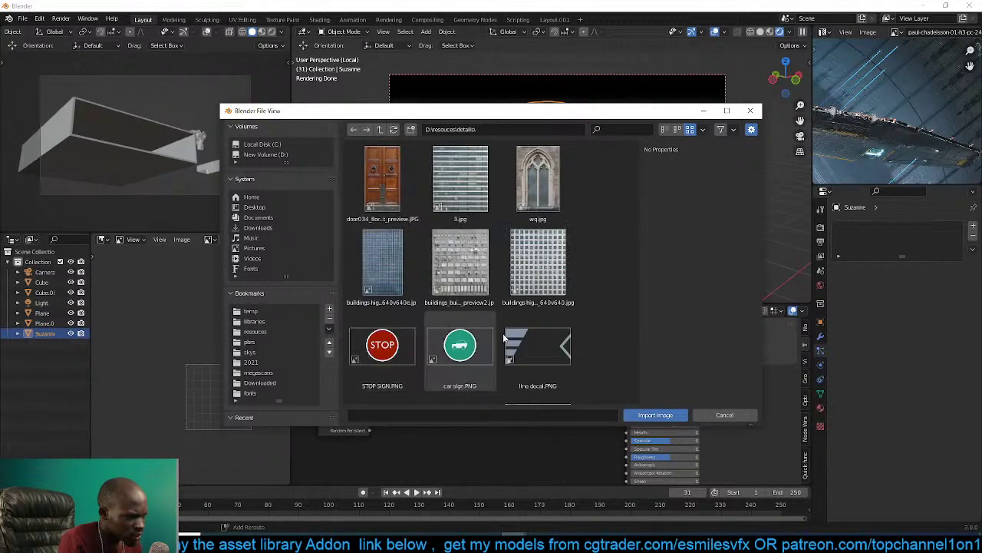
scroll(505, 336, "down", 4)
scroll(505, 338, "up", 4)
scroll(506, 339, "down", 6)
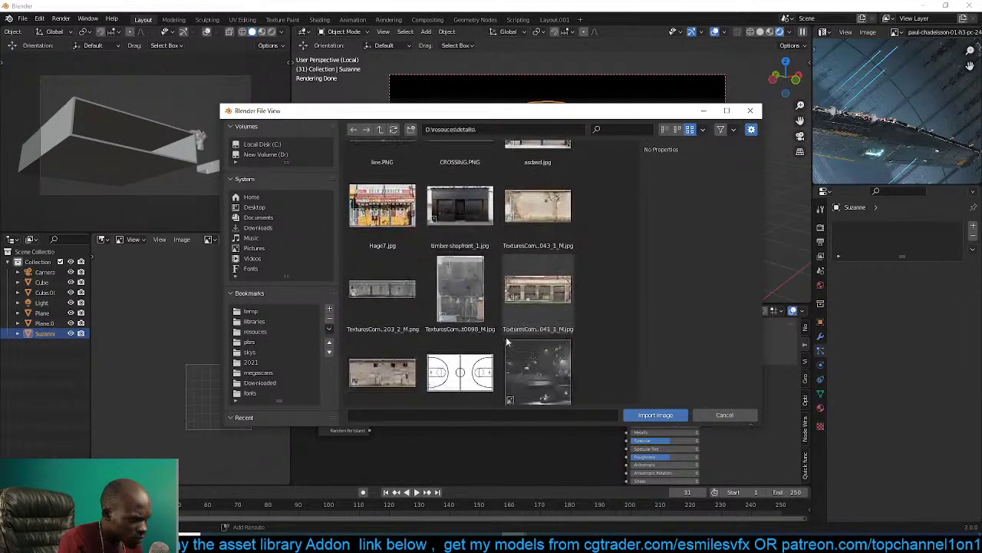
scroll(506, 336, "down", 15)
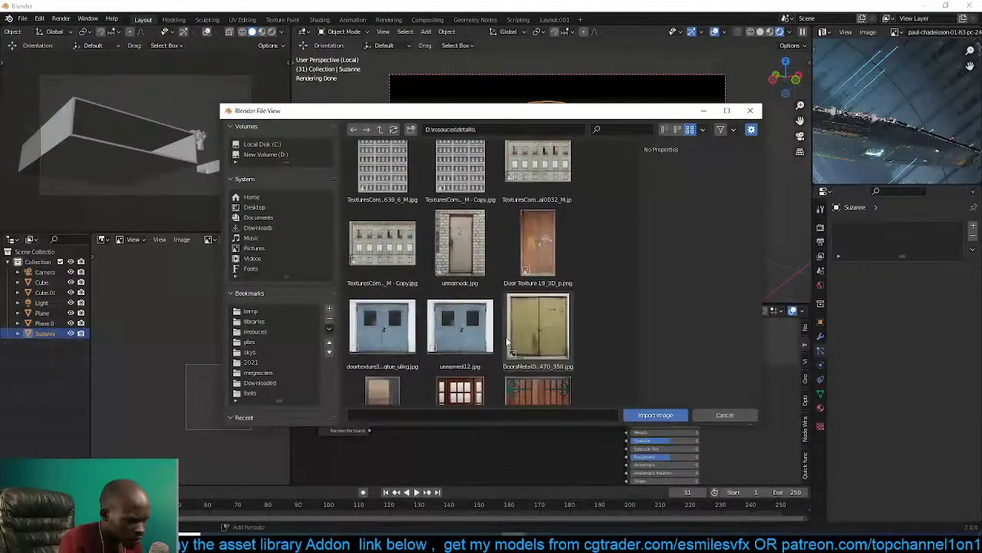
scroll(506, 336, "down", 15)
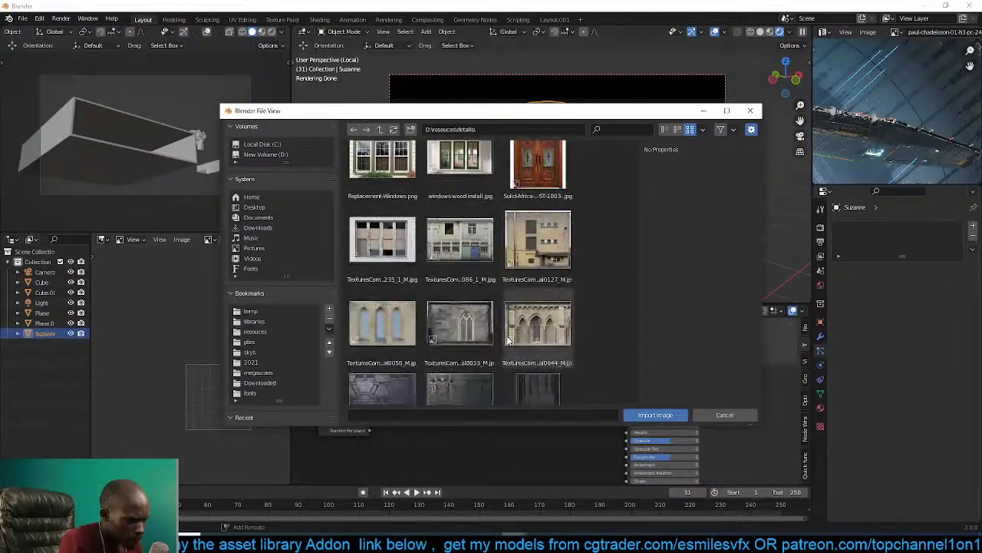
scroll(508, 339, "down", 15)
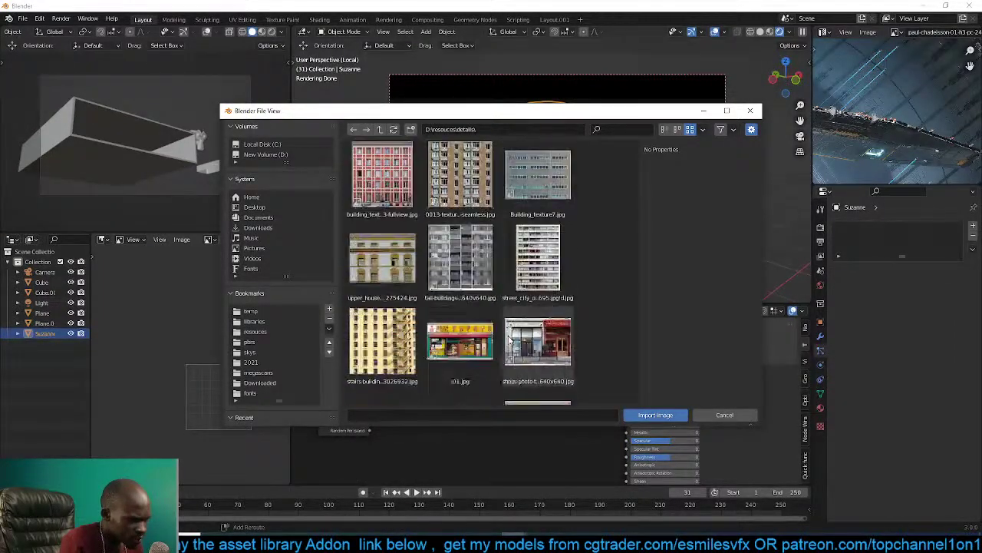
scroll(509, 340, "down", 3)
scroll(508, 340, "up", 4)
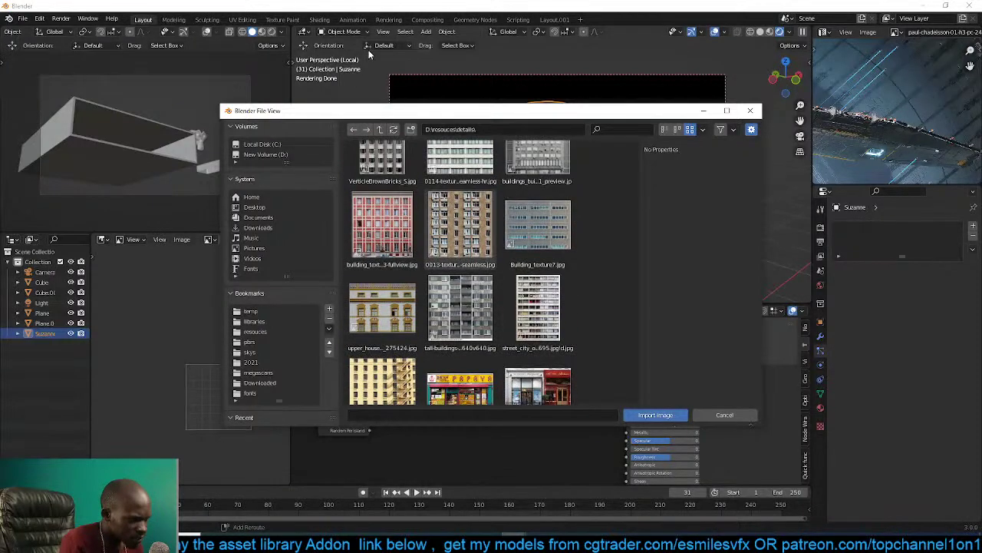
left_click(380, 129)
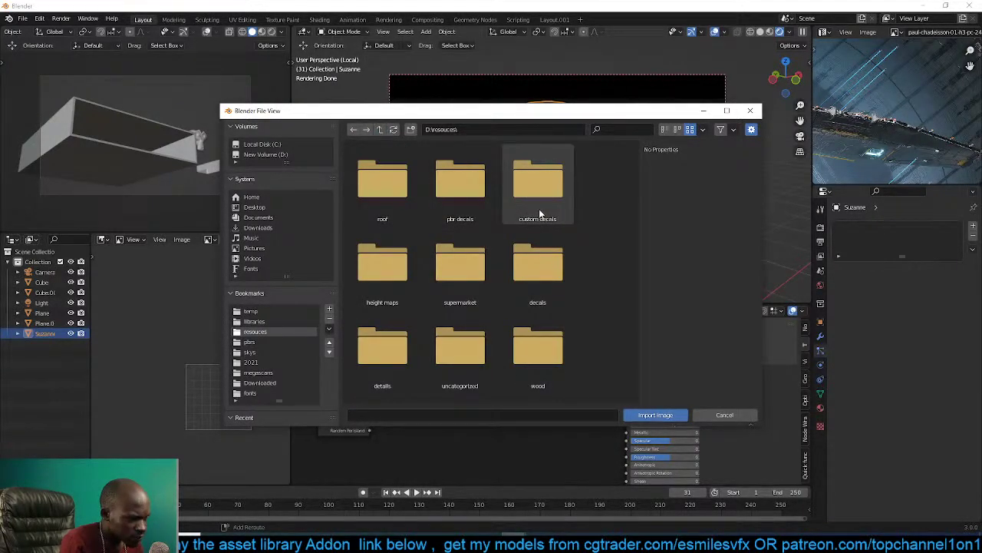
scroll(414, 286, "down", 1)
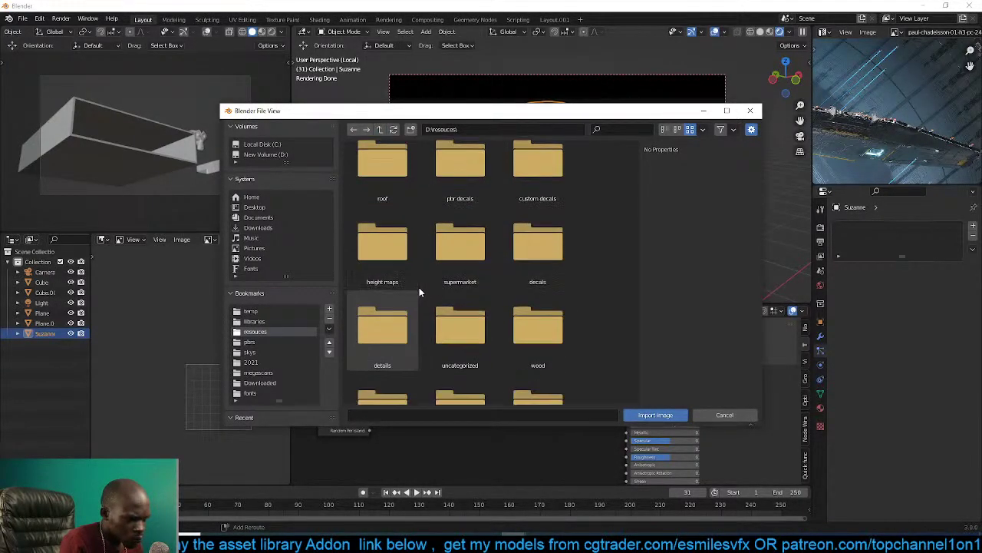
double_click(535, 258)
scroll(499, 253, "down", 5)
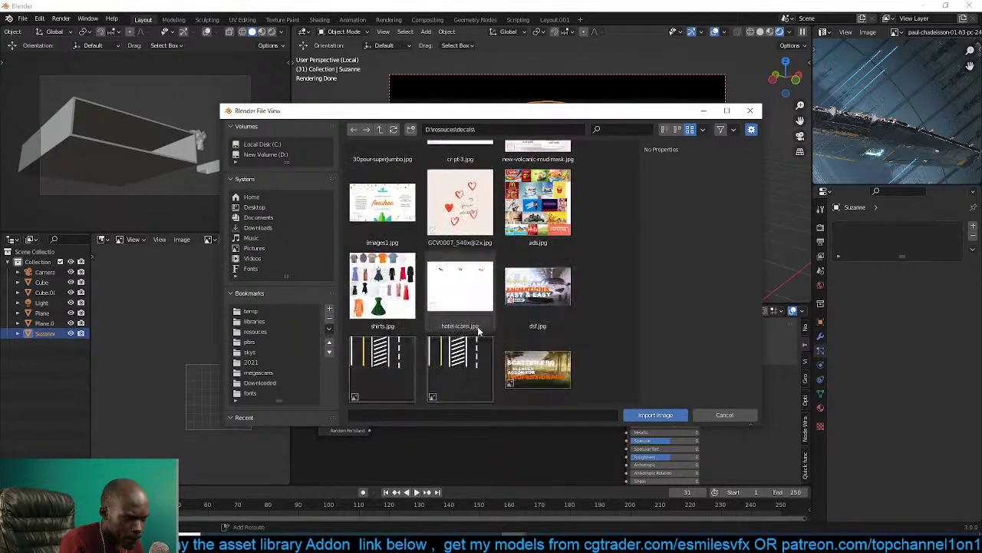
Import the rusty metal photo from the walls folder as the new node's image.
left_click(382, 129)
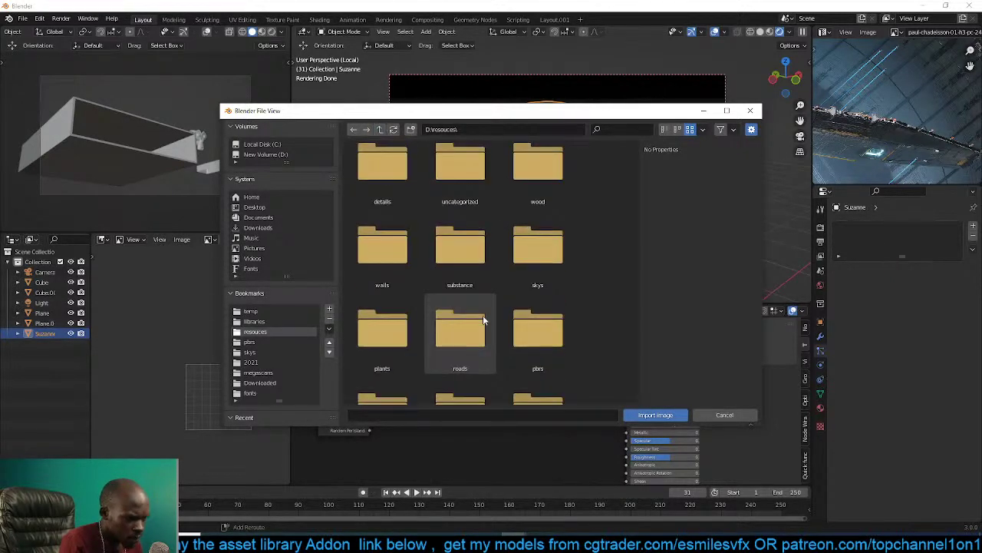
scroll(483, 315, "up", 1)
scroll(415, 284, "up", 1)
double_click(402, 214)
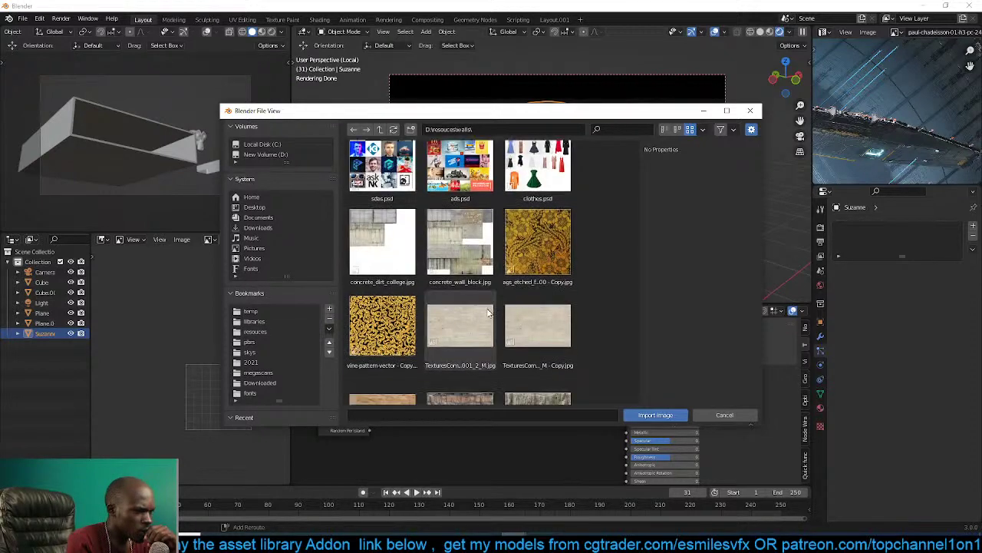
scroll(488, 313, "down", 5)
scroll(489, 312, "down", 10)
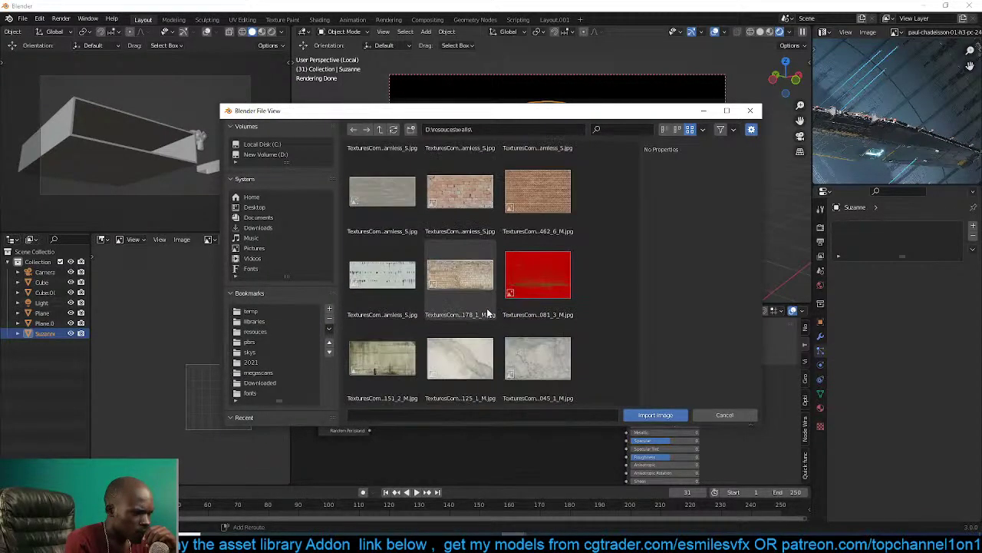
scroll(488, 313, "down", 6)
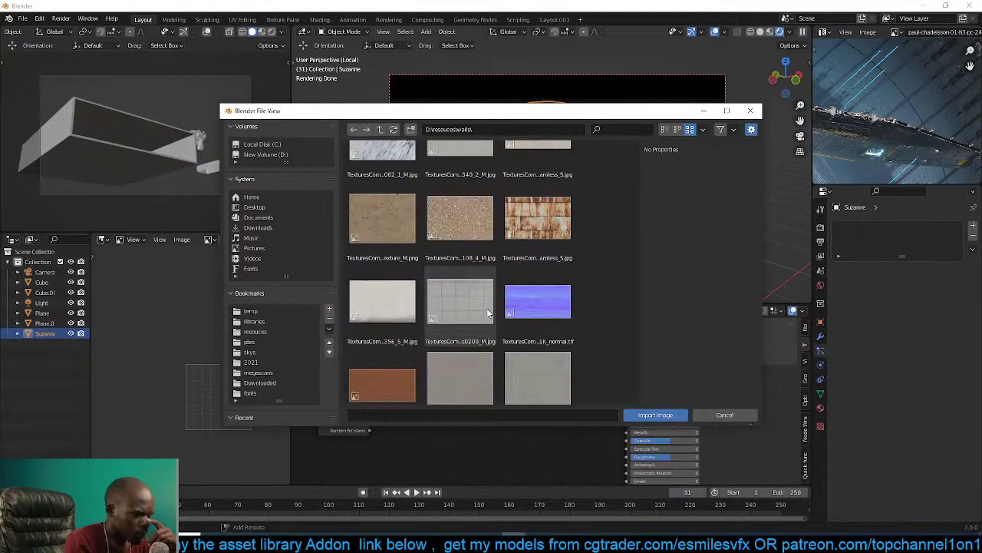
scroll(492, 288, "down", 2)
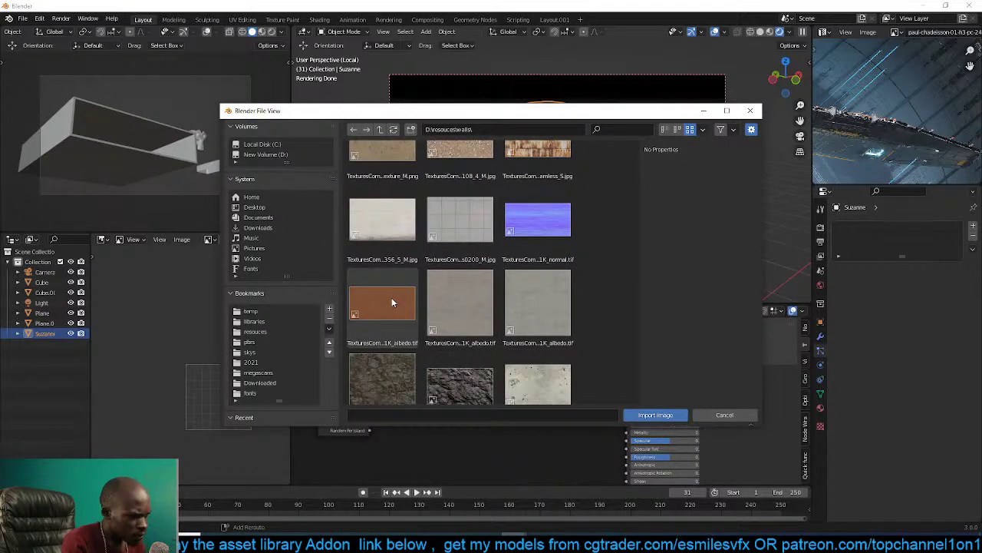
scroll(392, 302, "down", 8)
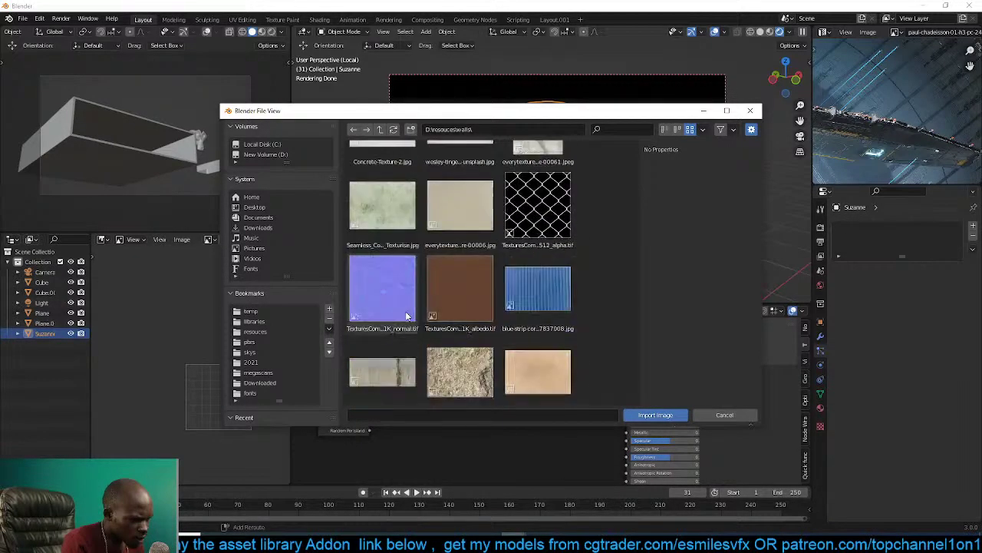
scroll(456, 307, "down", 6)
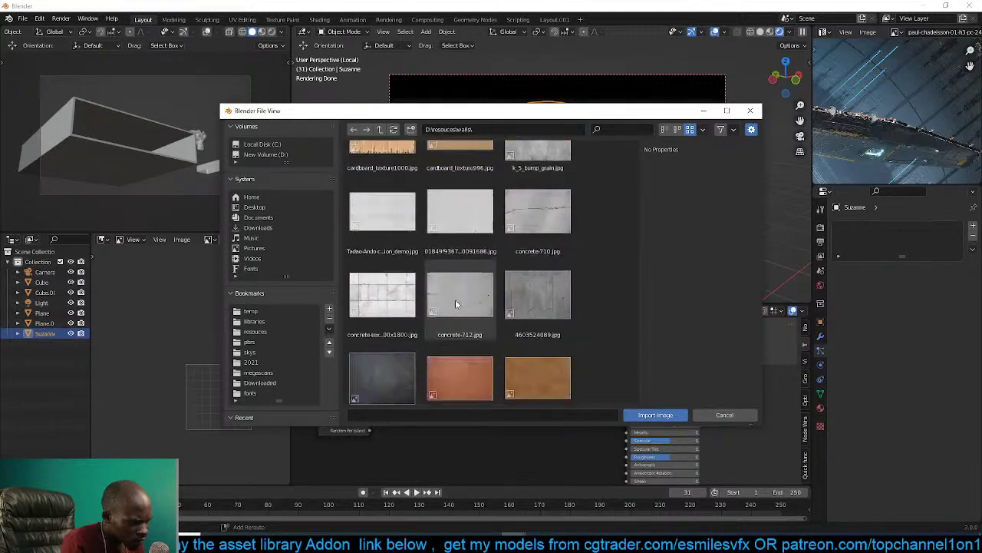
double_click(535, 310)
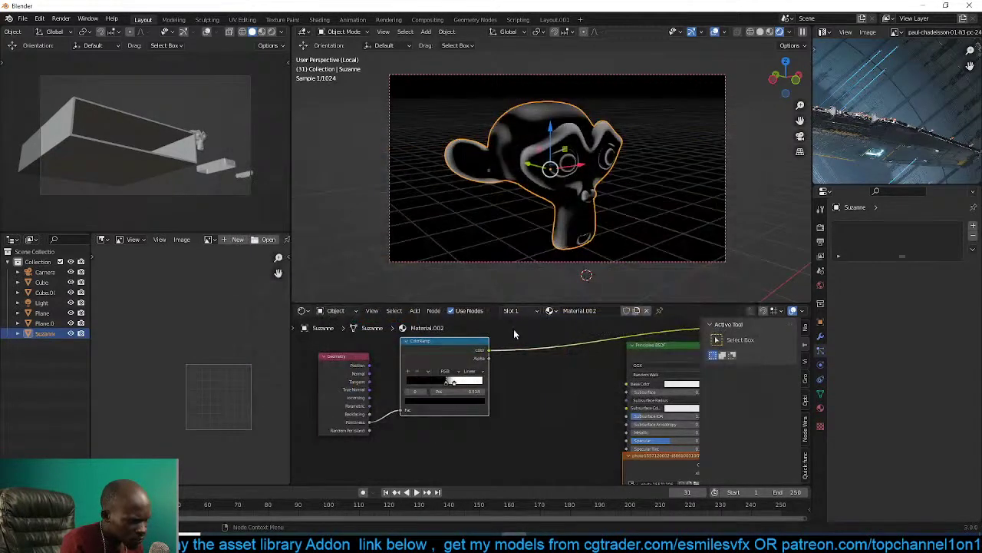
Place the image texture node below the ColorRamp and preview it on the monkey.
scroll(550, 355, "down", 3)
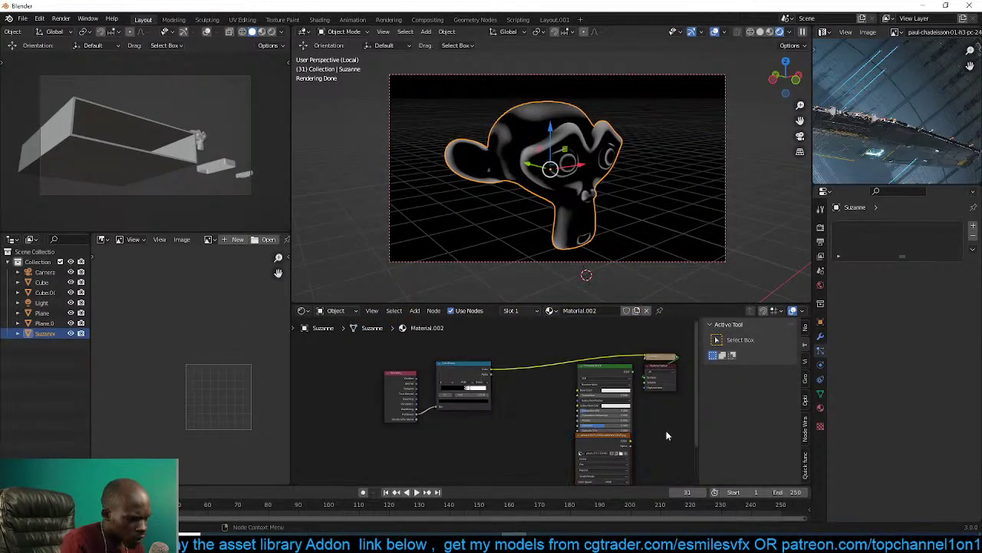
left_click_drag(595, 440, 457, 427)
right_click(458, 428)
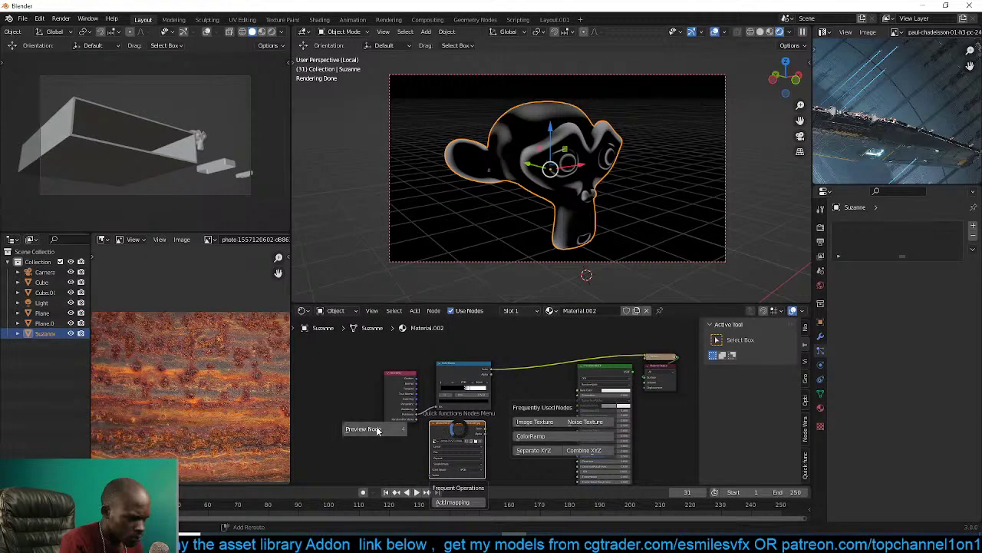
left_click(377, 428)
middle_click_drag(508, 387, 532, 378)
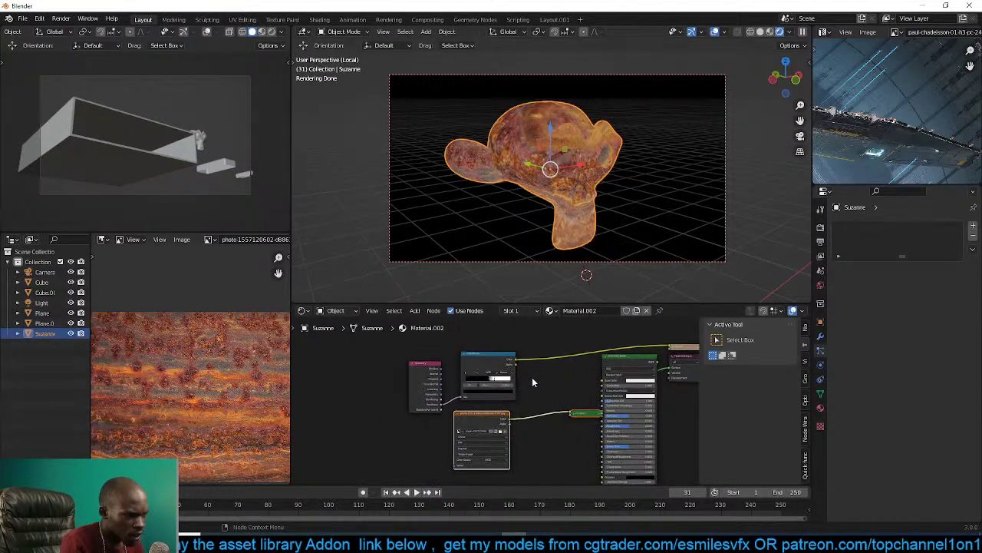
middle_click_drag(519, 344, 397, 352)
Combine the ColorRamp and the rust image texture with an RGB Mix node, placed between them and the Principled BSDF.
key("shift+a")
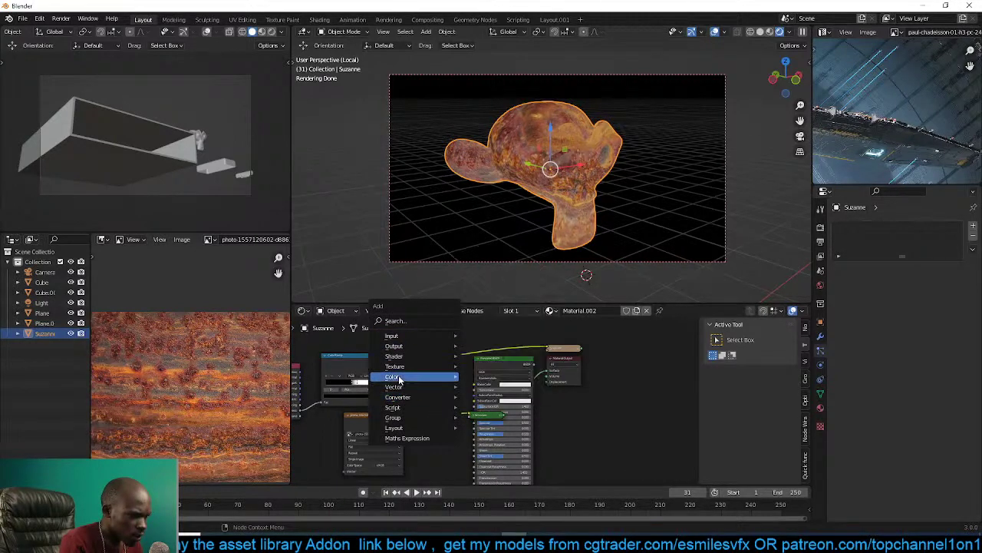
left_click(367, 365)
left_click(375, 431, "shift")
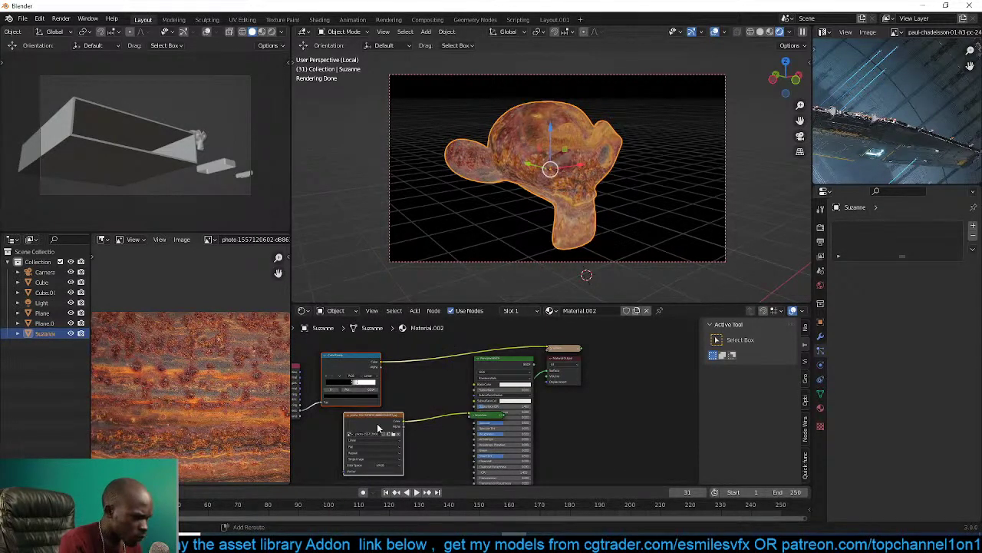
key("q")
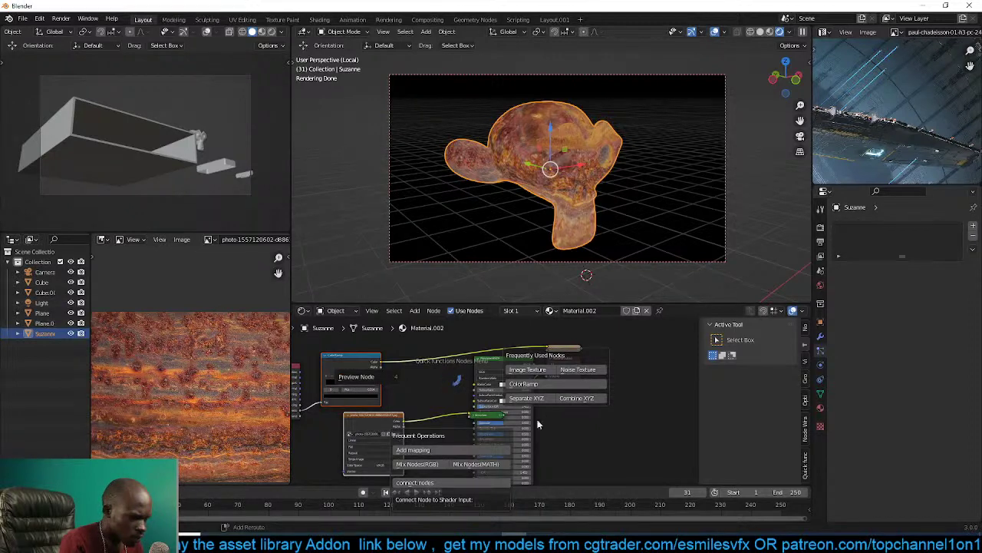
left_click(435, 468)
left_click_drag(442, 417, 424, 366)
left_click(450, 411)
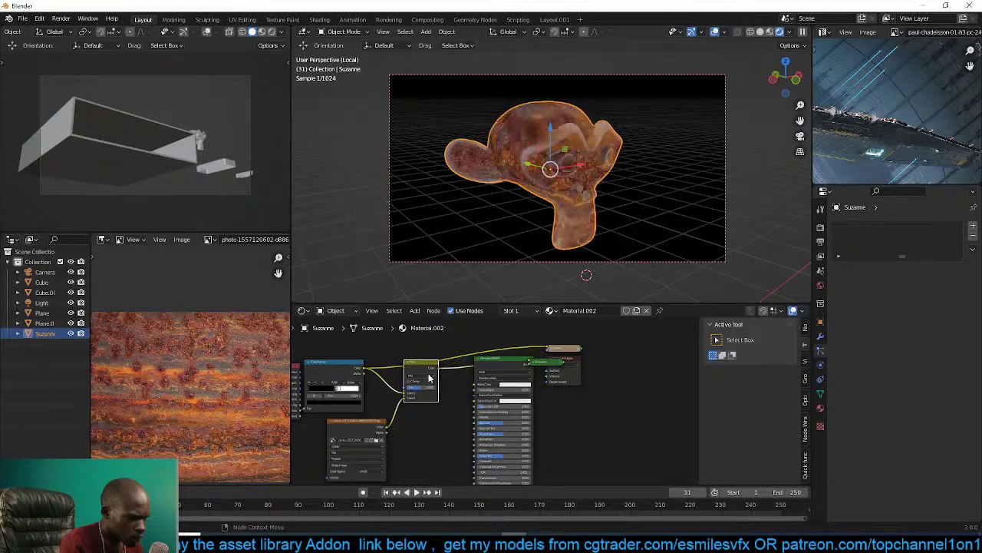
Reroute the ColorRamp's color into the Mix node's Fac and the rust image into Color1.
key("Home")
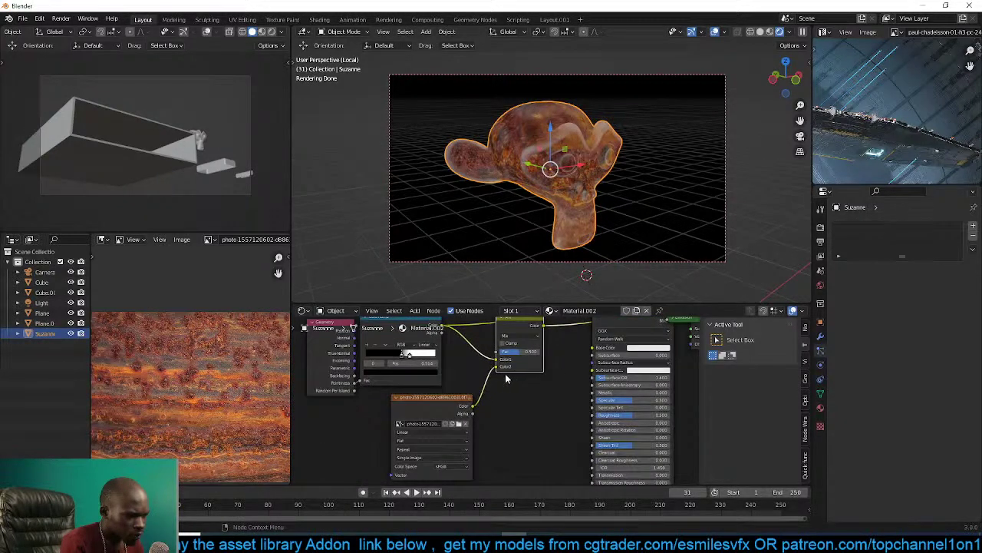
left_click_drag(495, 360, 497, 359)
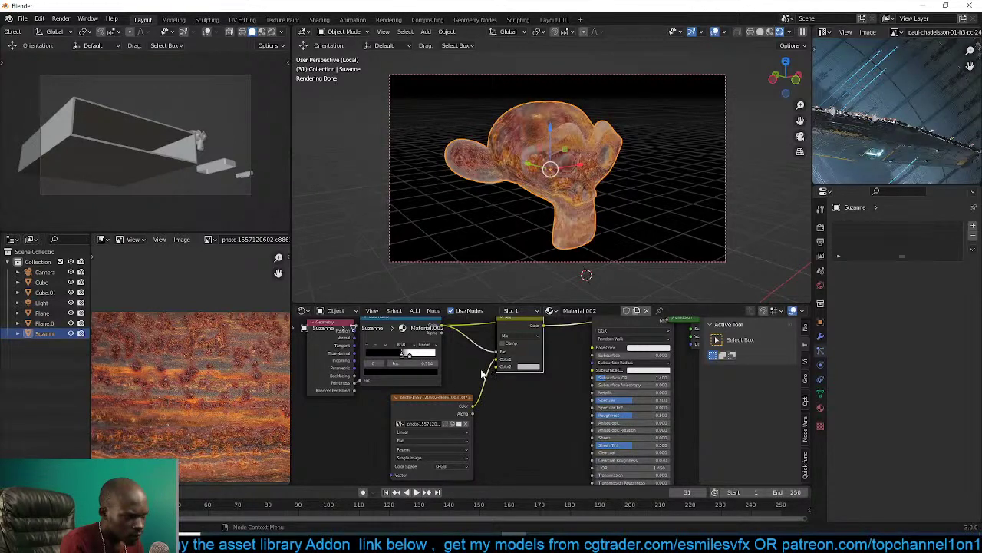
Reconnect the rust image's color to the Mix node's Color2 and set Color1 to a saturated blue.
middle_click_drag(484, 374, 546, 389)
left_click_drag(404, 360, 325, 366)
left_click_drag(451, 345, 400, 352)
middle_click_drag(596, 368, 480, 393)
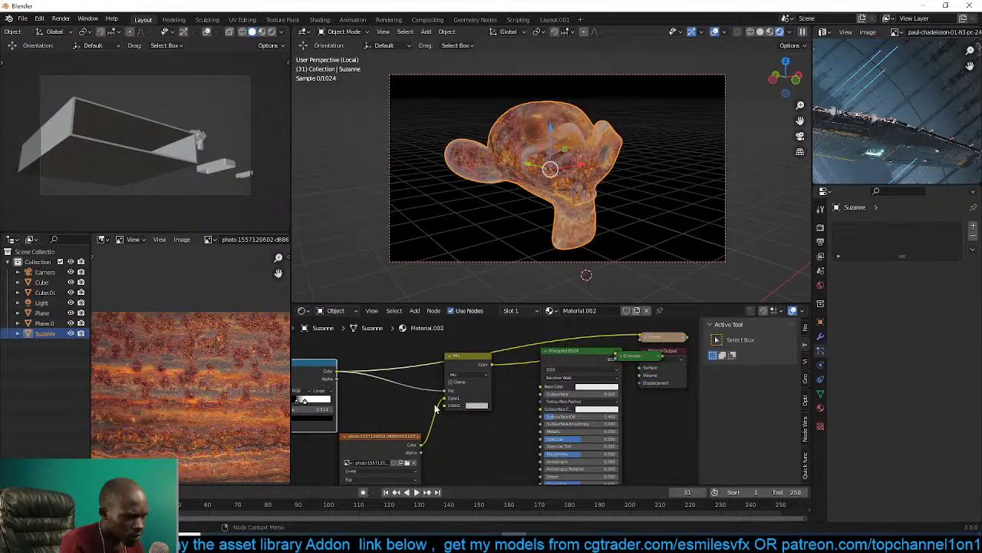
left_click_drag(445, 398, 445, 406)
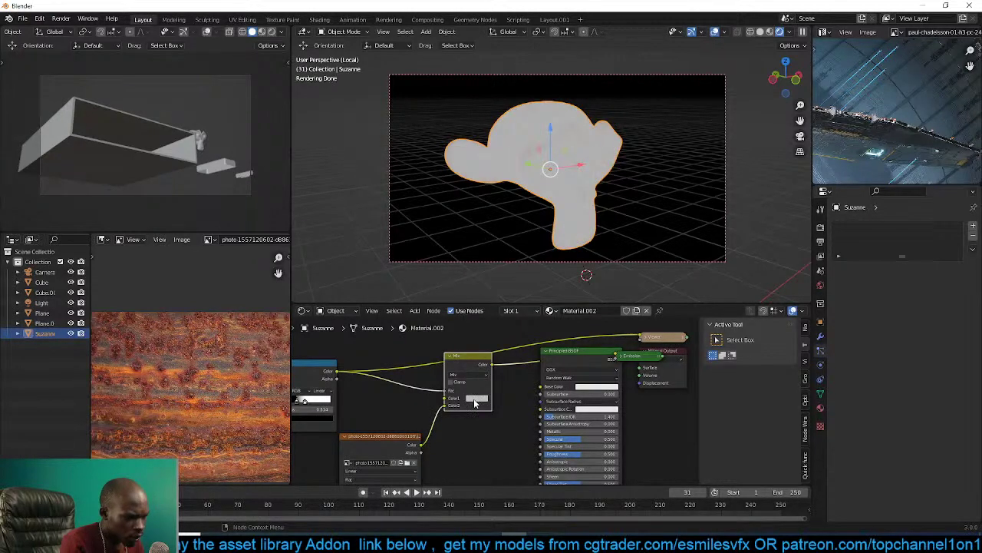
left_click(476, 399)
left_click_drag(496, 328, 512, 308)
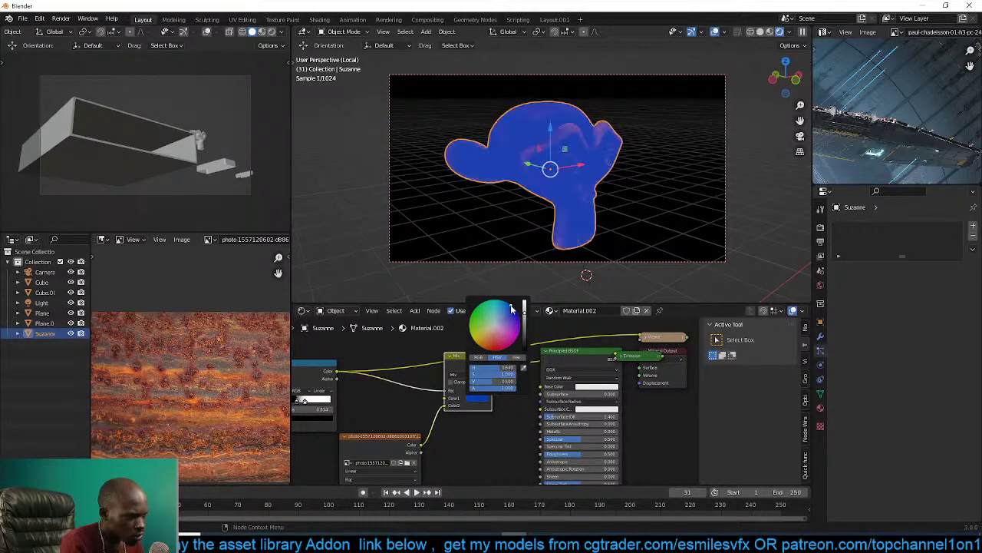
Sharpen the edge mask by moving the ColorRamp's white stop closer to the black one, and inspect the monkey's edges.
middle_click_drag(414, 411, 502, 396)
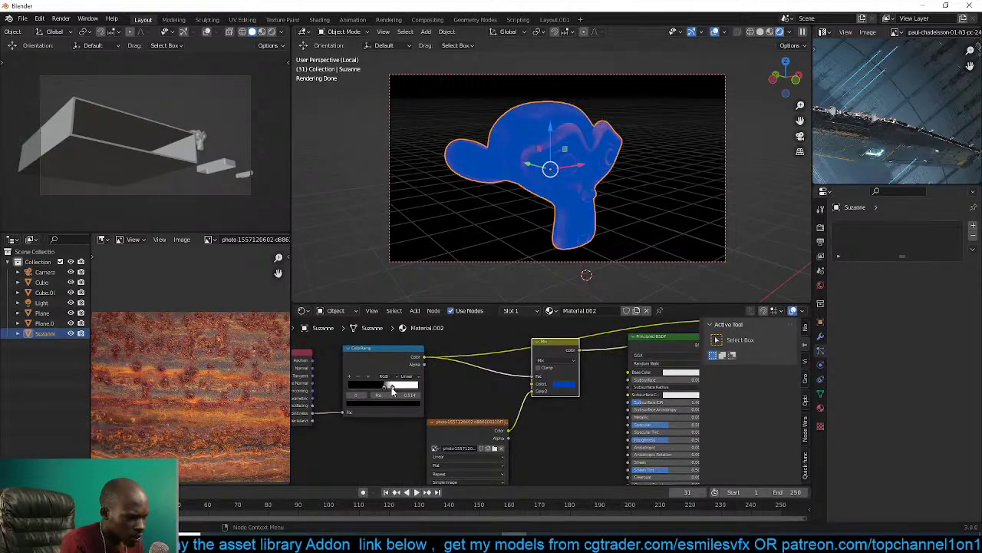
left_click_drag(392, 386, 388, 384)
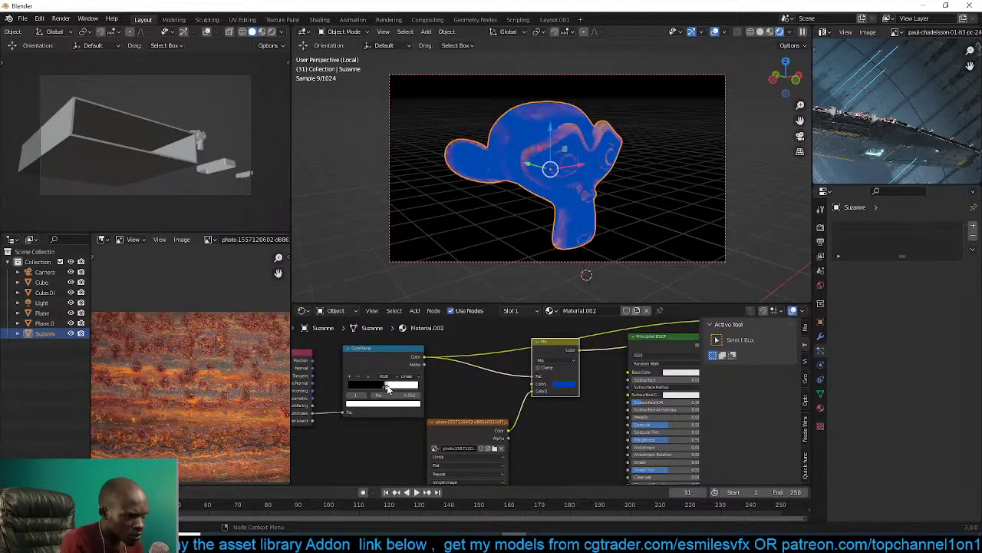
scroll(544, 391, "down", 2)
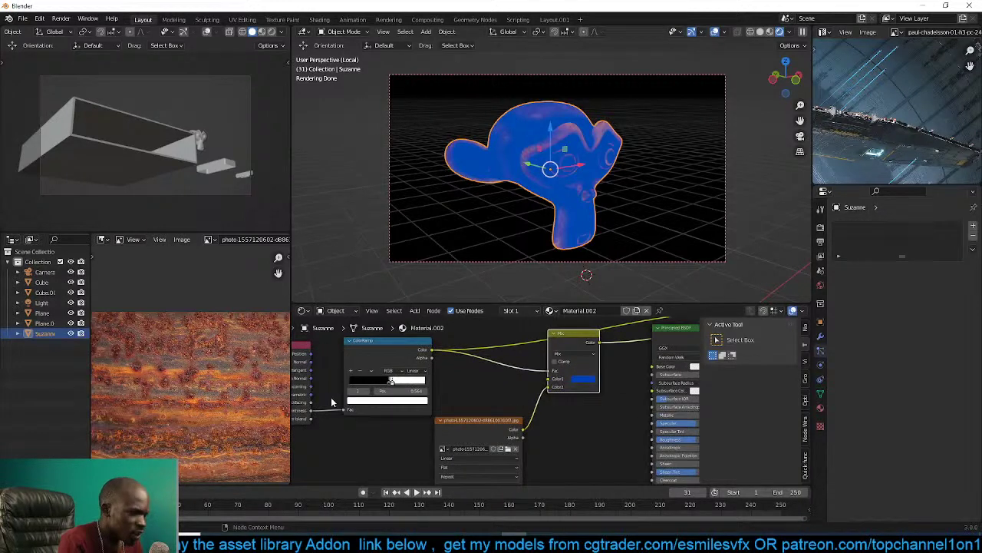
scroll(453, 365, "up", 2)
scroll(570, 181, "up", 1)
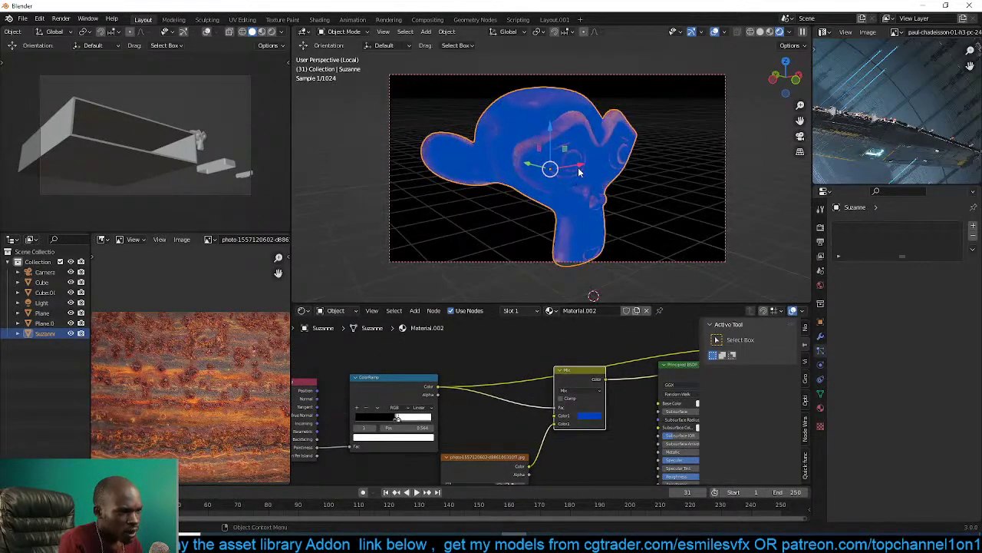
middle_click_drag(545, 137, 579, 219)
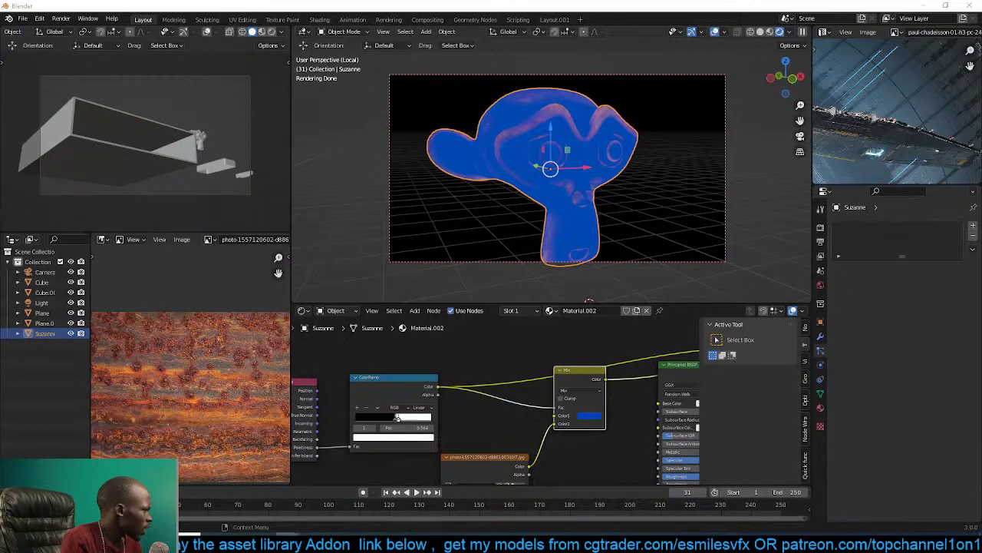
Switch to Chrome, open the TopChannel1on1 YouTube channel, search for "topchannel1on1 rust" and look through the results.
key("alt+Tab")
left_click(189, 43)
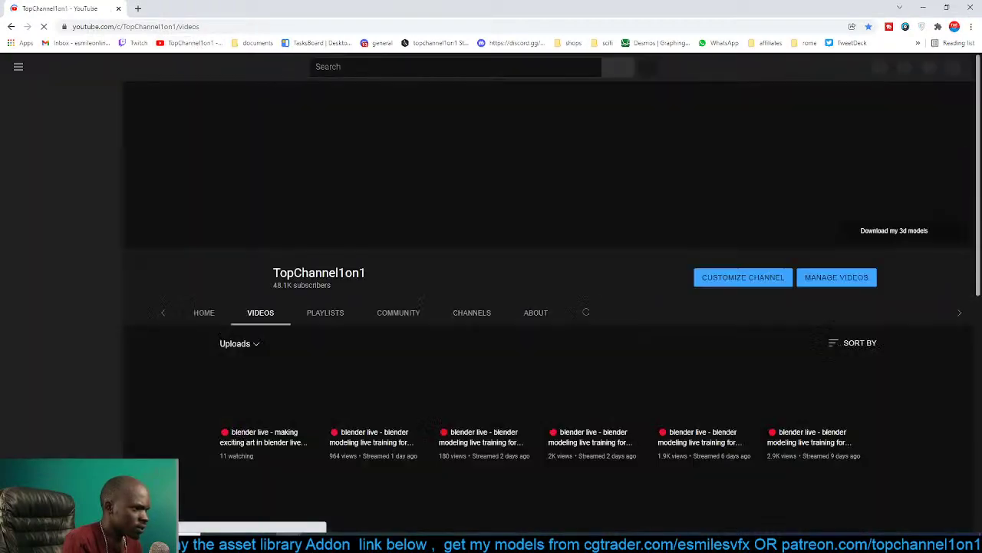
left_click(455, 66)
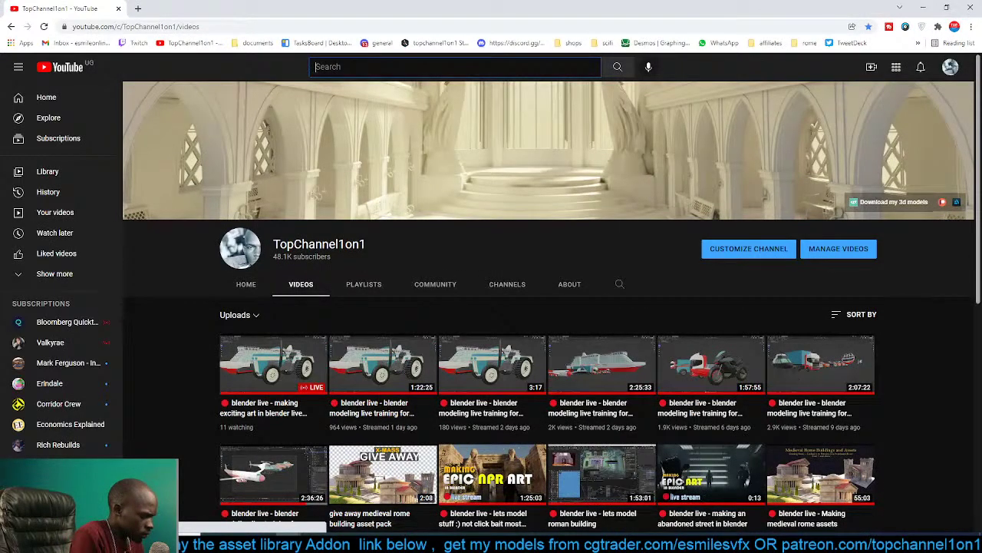
type("topchannel1on1")
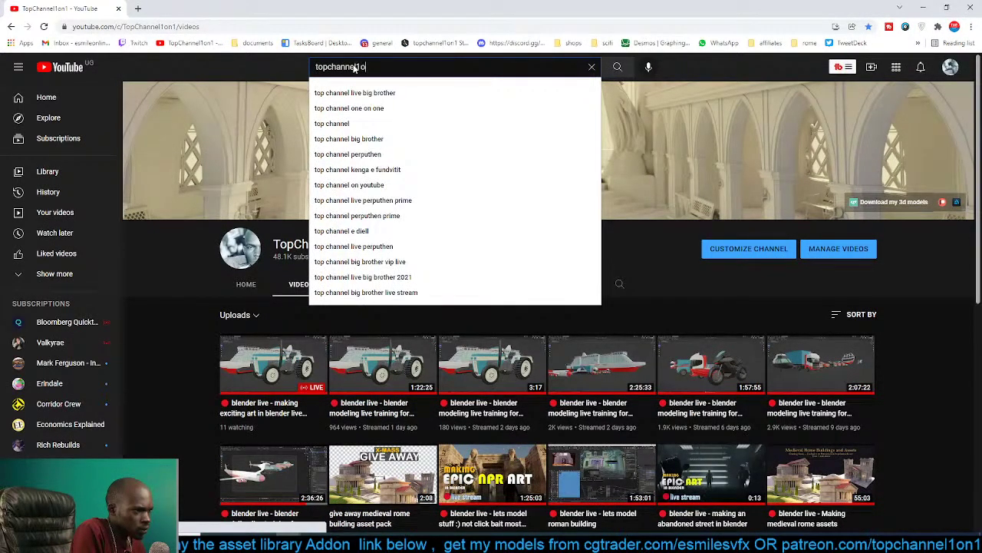
type(" rust")
key("Return")
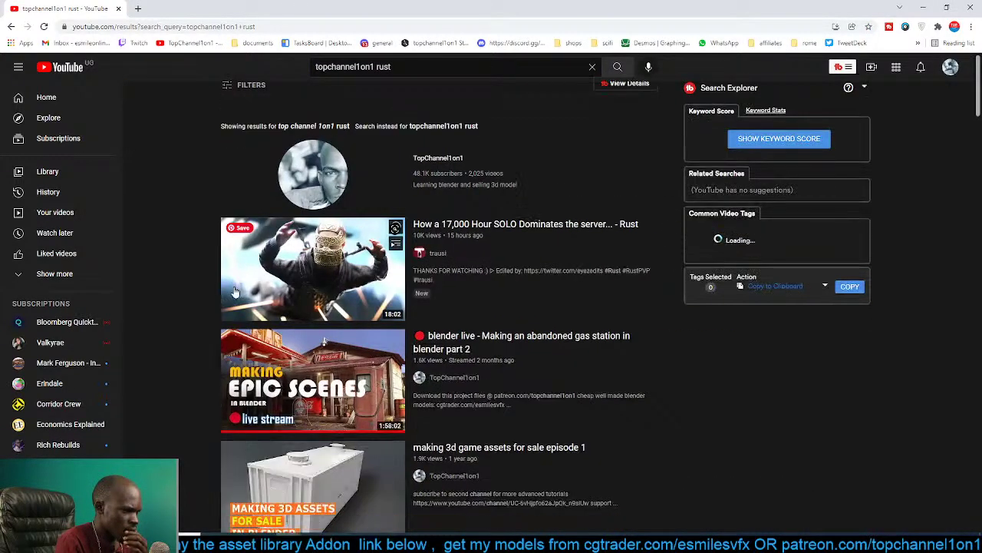
scroll(235, 291, "down", 9)
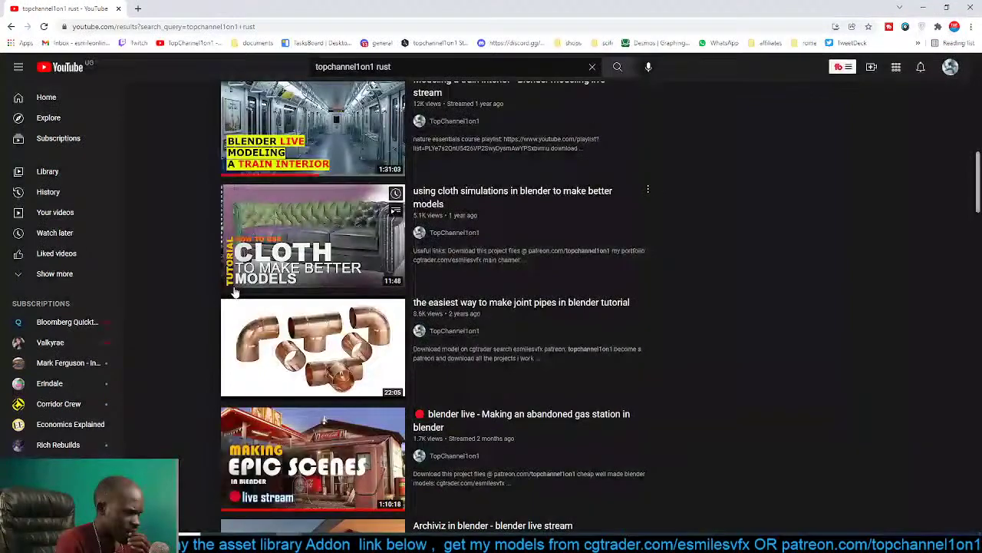
scroll(235, 292, "down", 9)
scroll(235, 292, "down", 9)
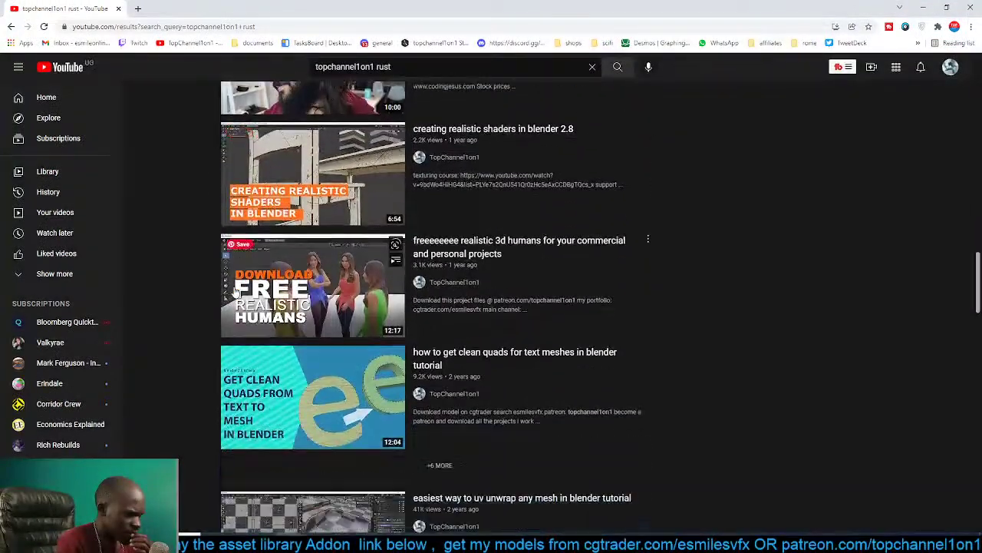
scroll(235, 292, "down", 9)
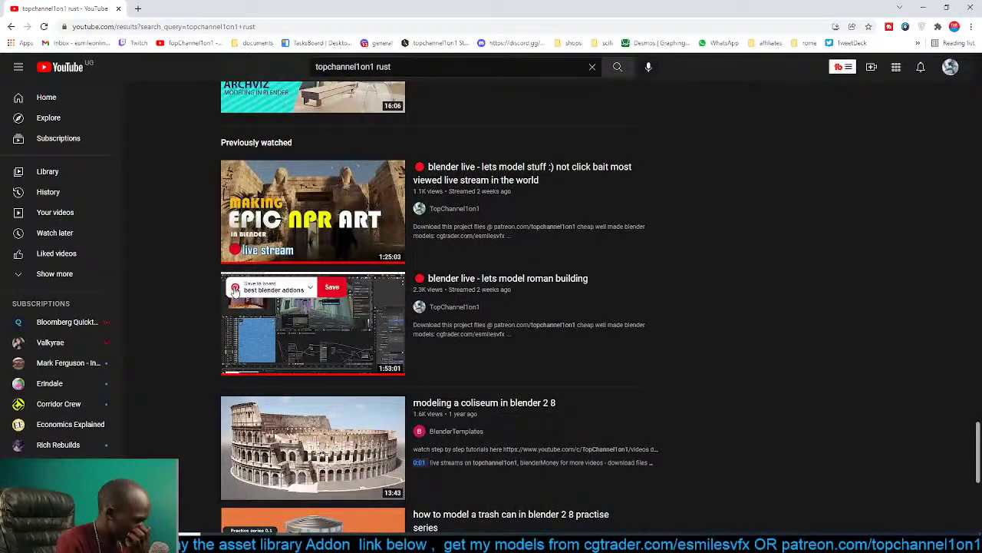
scroll(437, 273, "down", 5)
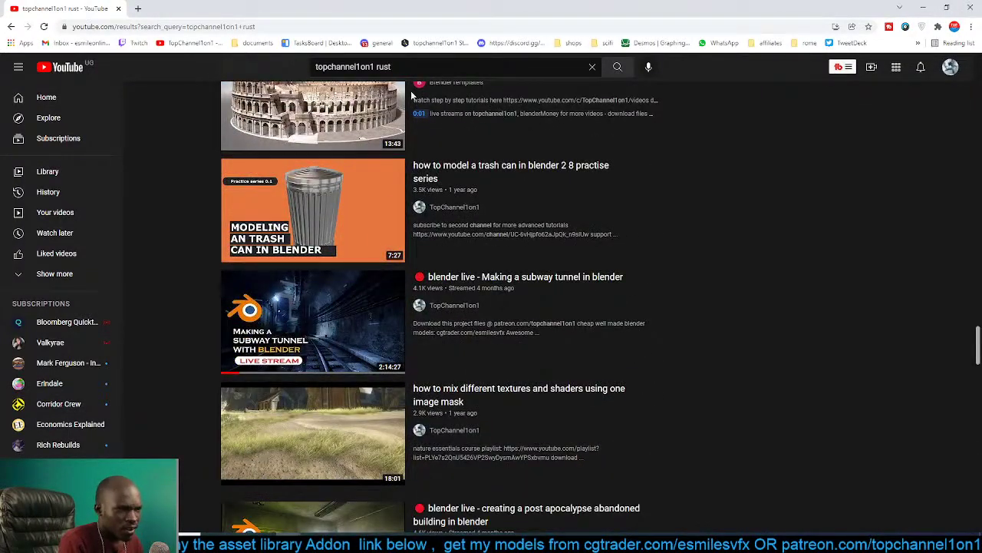
Search YouTube for "topchannel1on1 dirt", look through the results for a procedural dirt tutorial, and close the browser.
double_click(386, 67)
type("dirt")
key("Return")
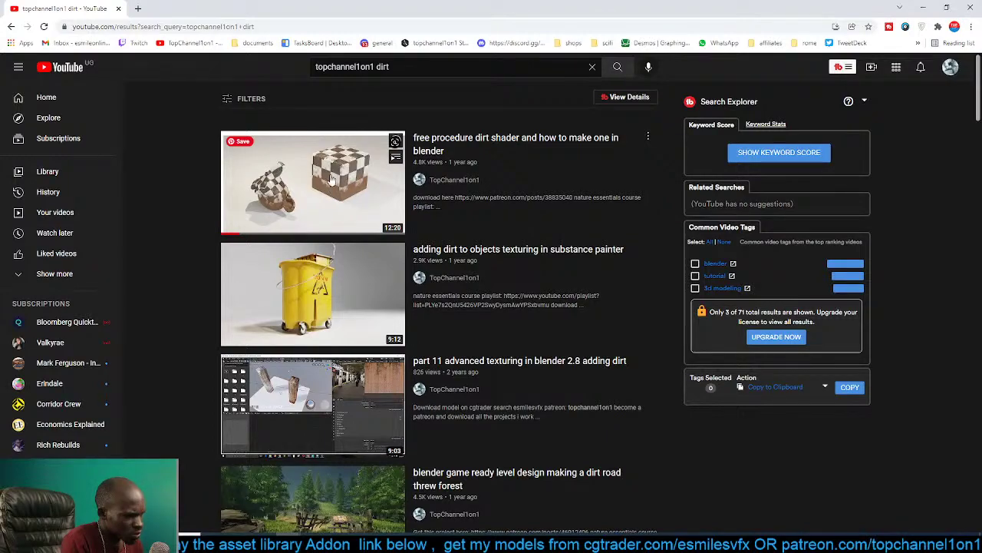
scroll(322, 199, "down", 8)
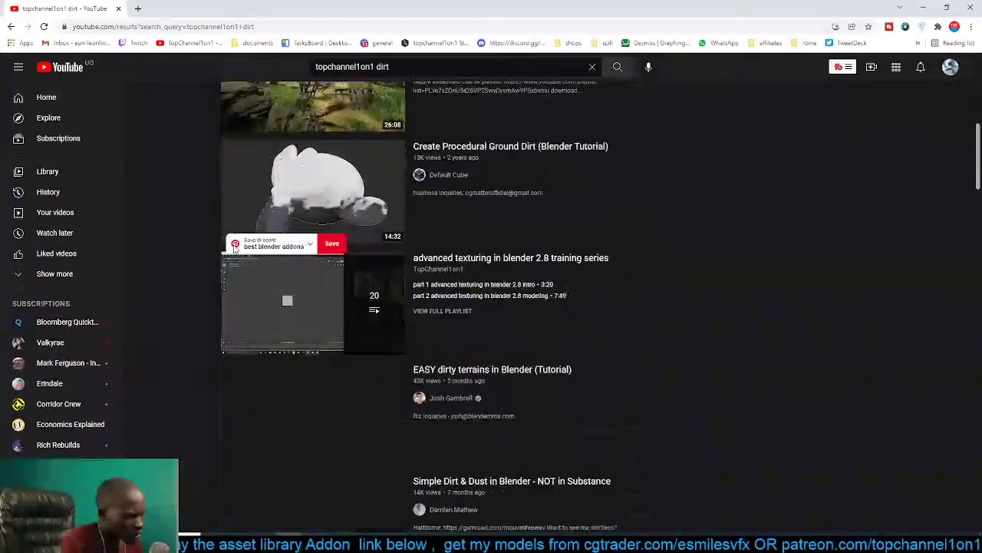
scroll(234, 247, "down", 10)
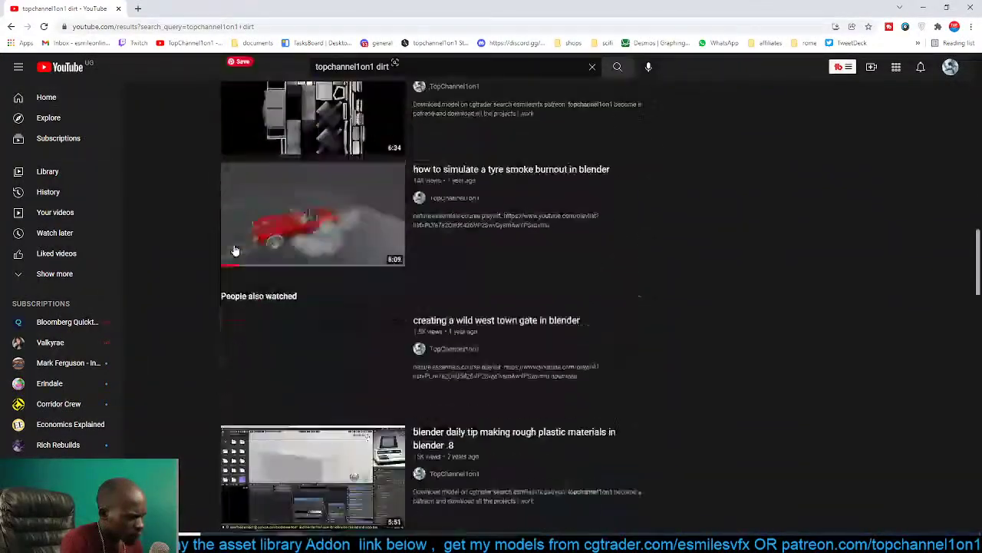
scroll(234, 250, "down", 10)
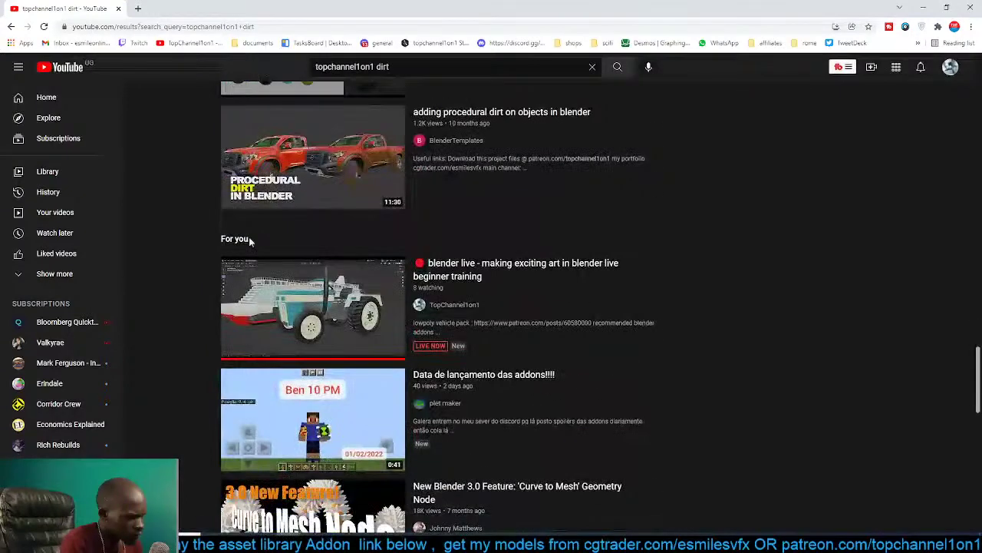
scroll(316, 247, "up", 2)
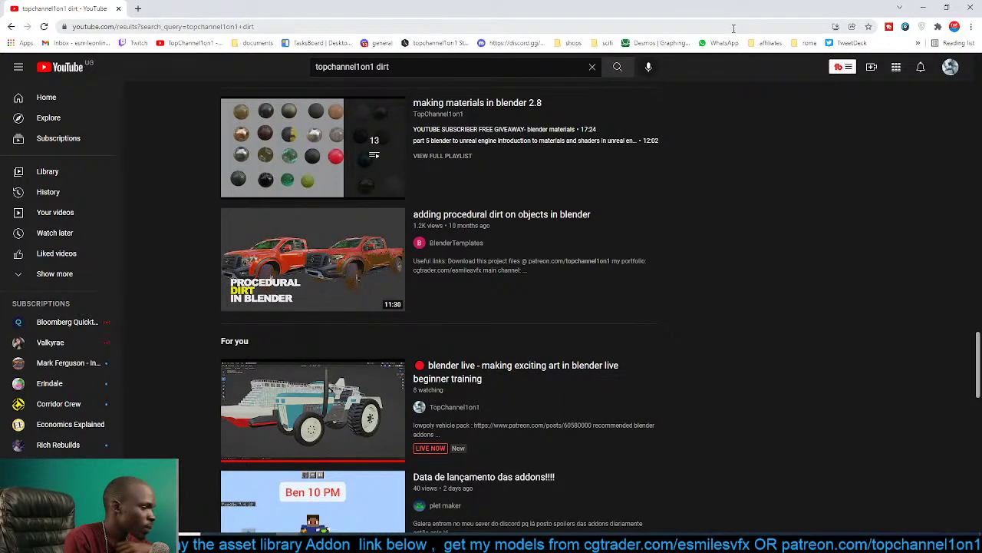
left_click(972, 6)
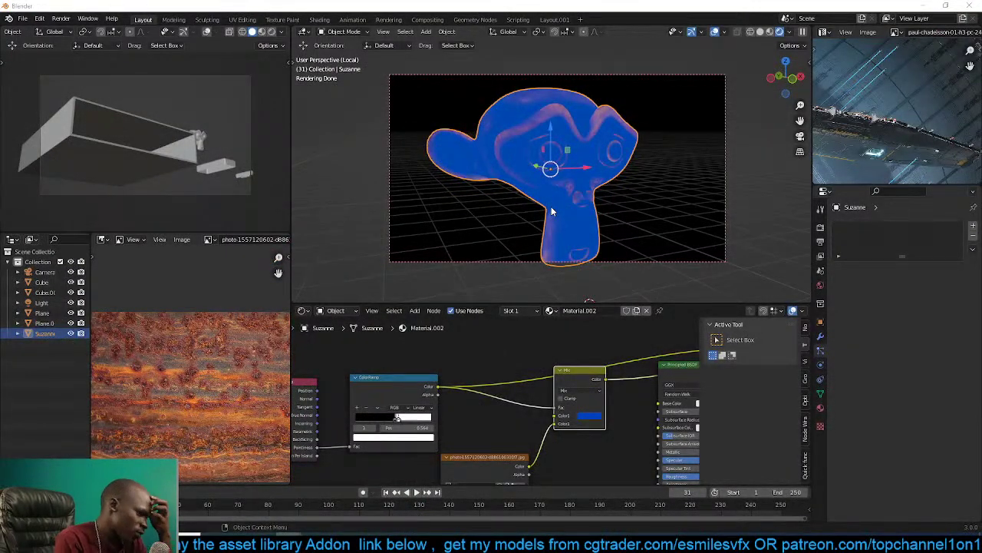
Delete the monkey, with the main viewport in solid shading and the camera viewport in rendered shading.
key("Delete")
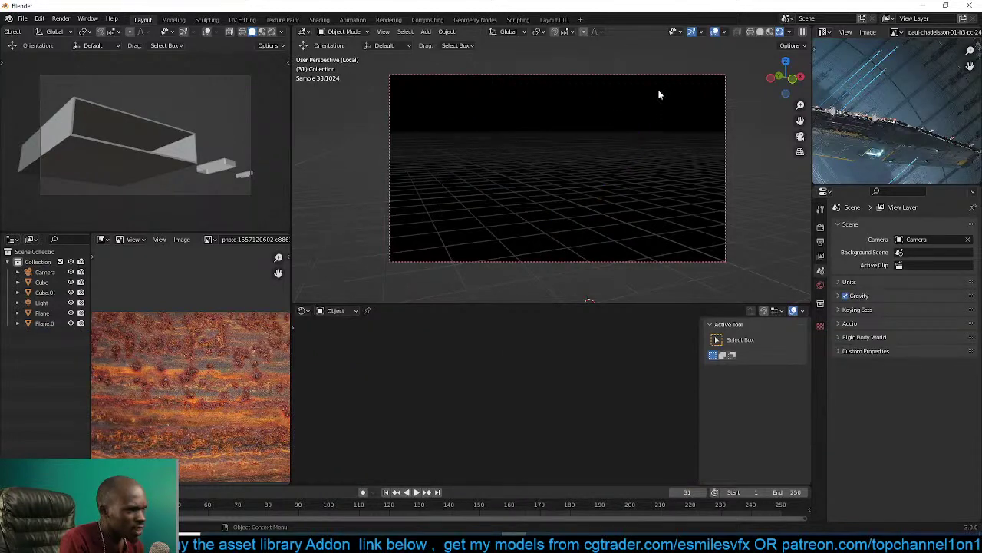
middle_click_drag(636, 179, 611, 179)
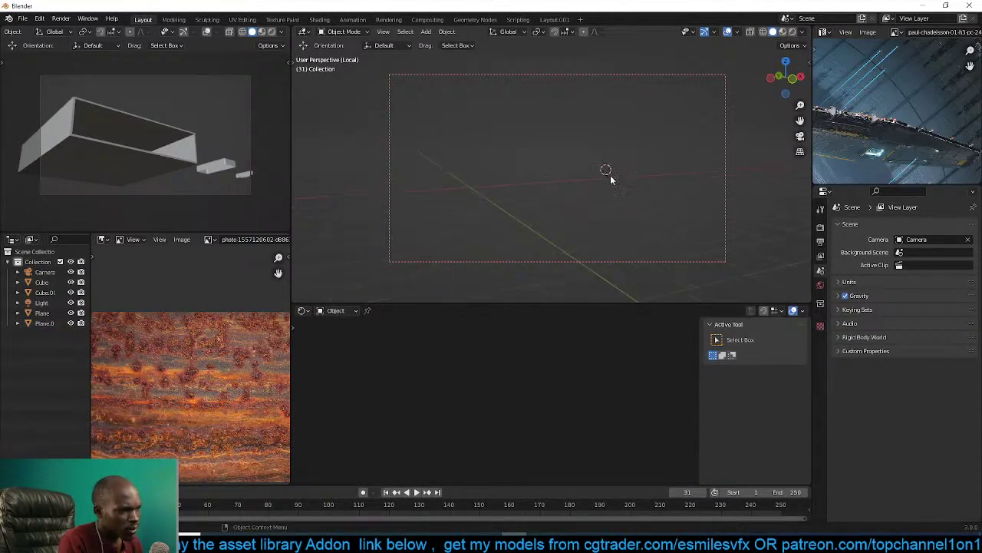
left_click(273, 33)
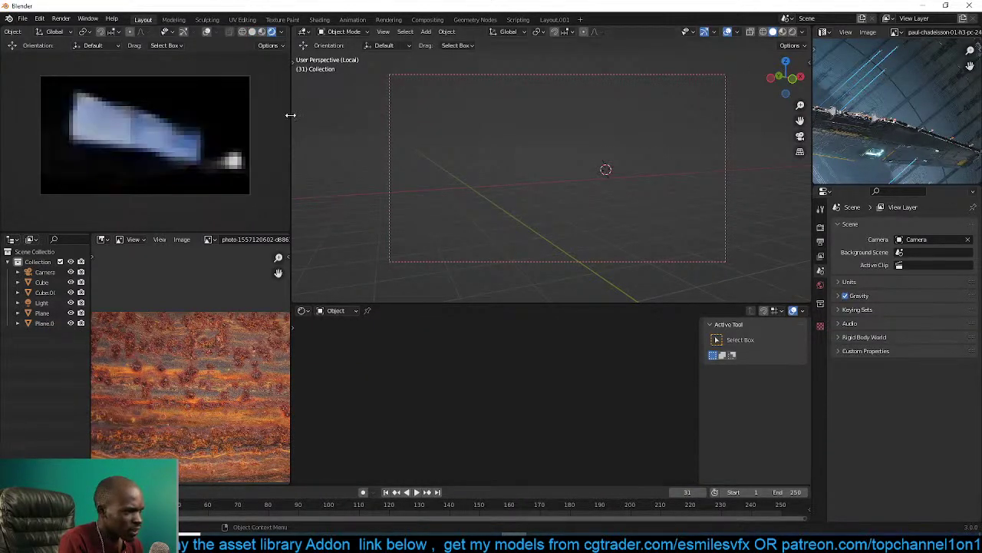
Leave local view in the main viewport and show the large hull box together with the small ships.
middle_click_drag(570, 223, 647, 165)
middle_click_drag(626, 201, 604, 215)
key("KP_0")
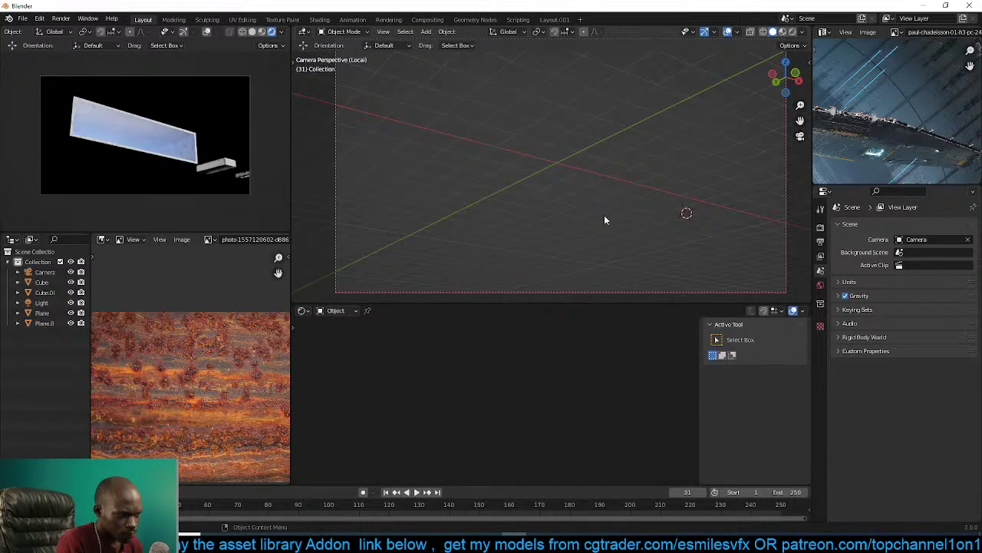
scroll(619, 226, "down", 3)
key("KP_Divide")
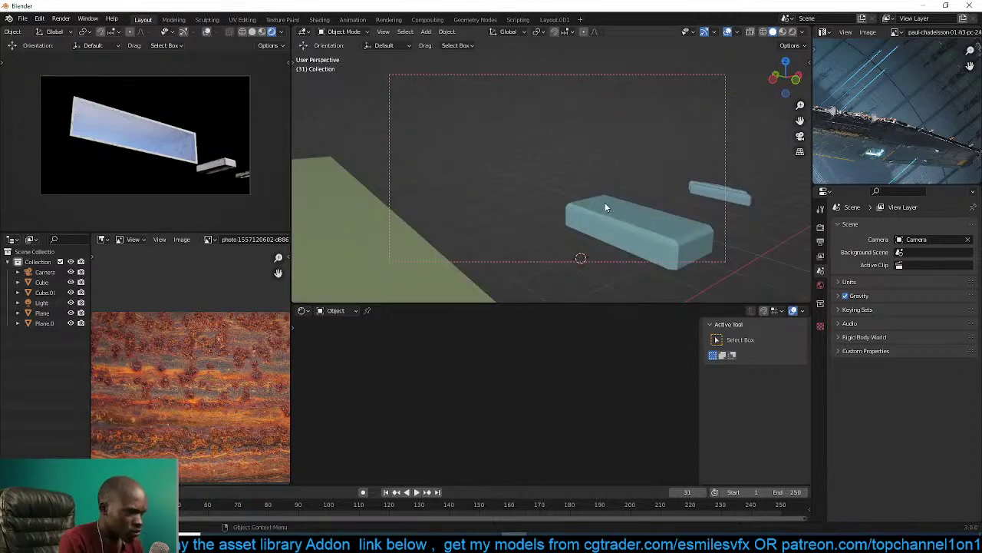
middle_click_drag(606, 208, 428, 274)
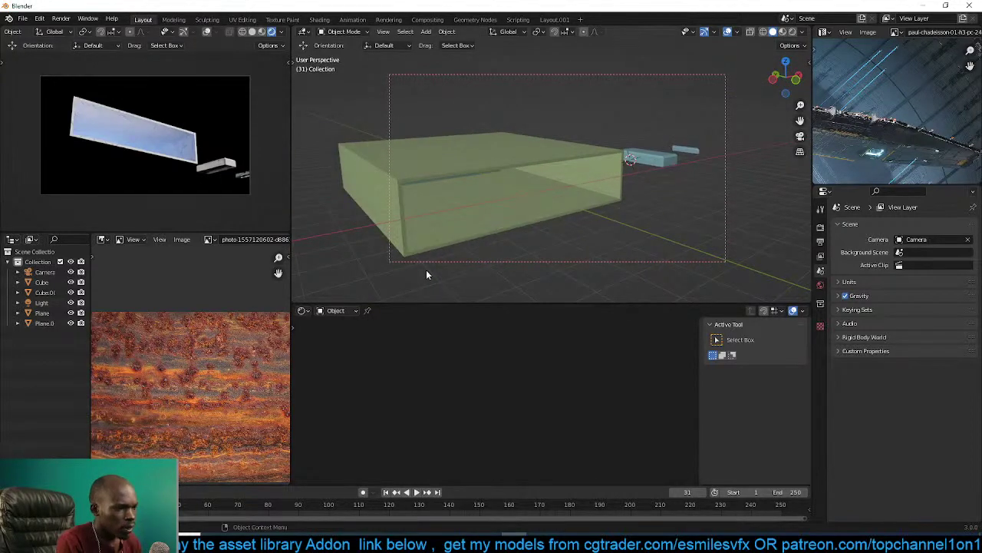
Replace the rust photo in the image editor with the Homeworld 3 cover art reference and frame it.
left_click(210, 240)
left_click(232, 254)
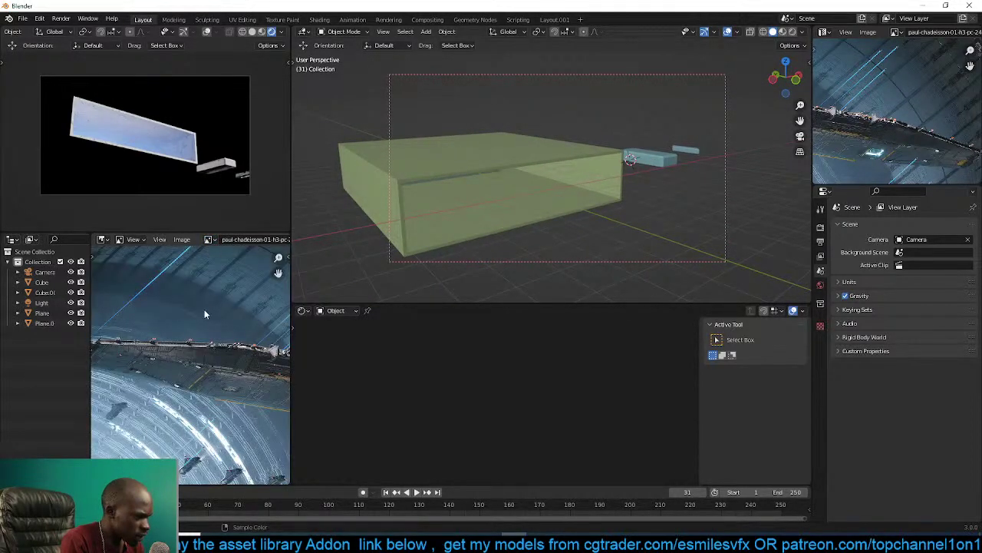
scroll(205, 312, "down", 3)
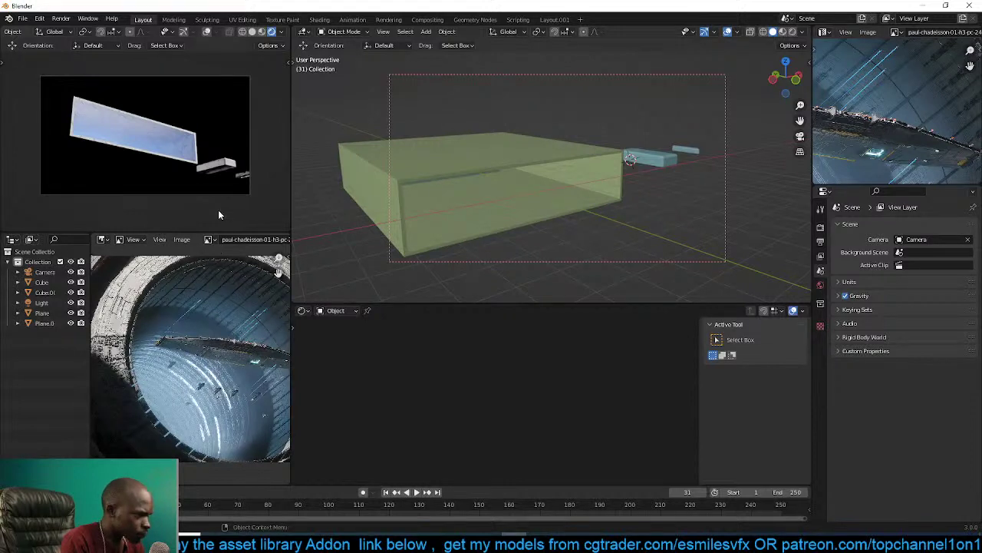
scroll(192, 267, "up", 2)
scroll(527, 208, "down", 4)
Clear the render region from the main viewport while viewing the hull box at an angle.
middle_click_drag(526, 208, 564, 214)
scroll(601, 201, "up", 2)
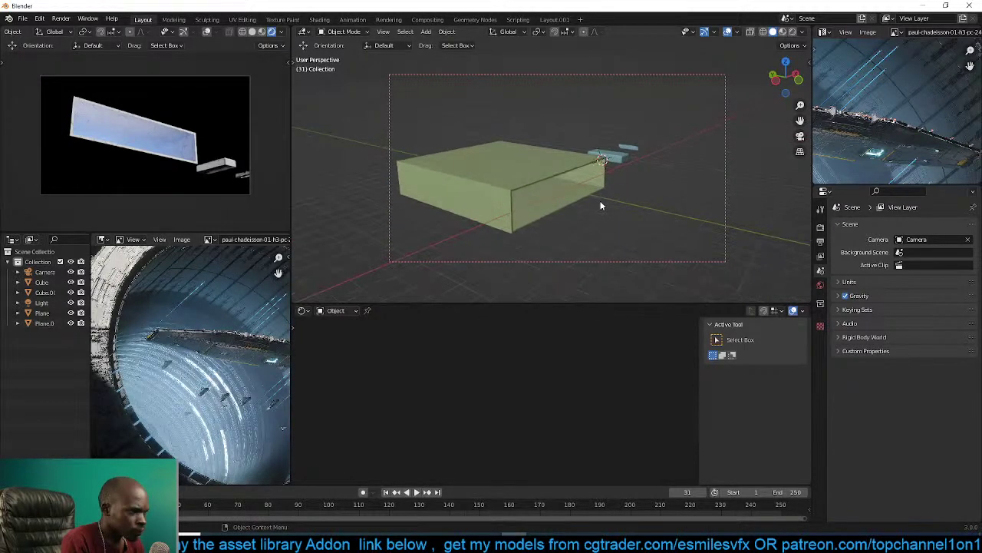
key("ctrl+alt+b")
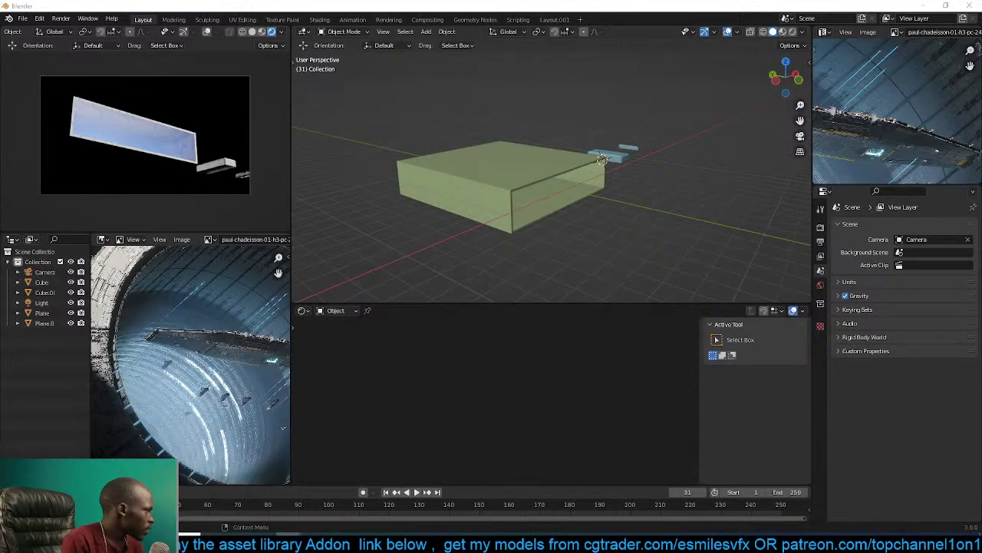
Switch to the web browser, search for jsplacement and open the Windmill - Digital Art result in a new tab.
key("alt+Tab")
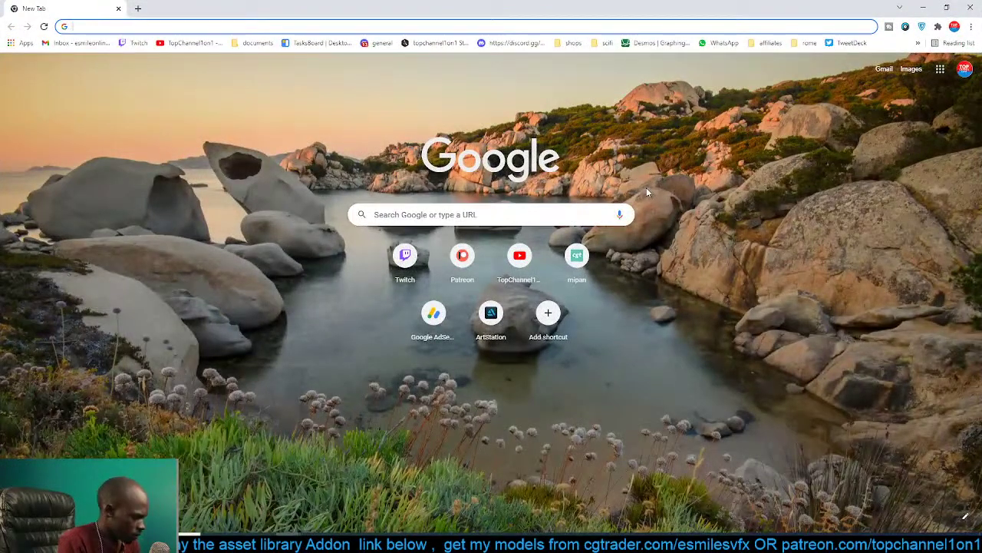
type("jsplacement")
key("Return")
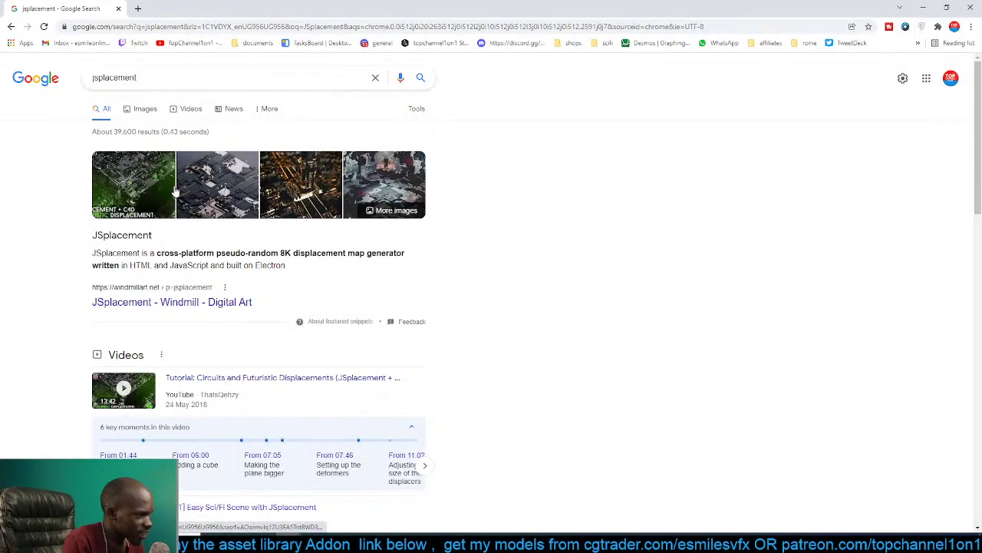
scroll(230, 322, "down", 5)
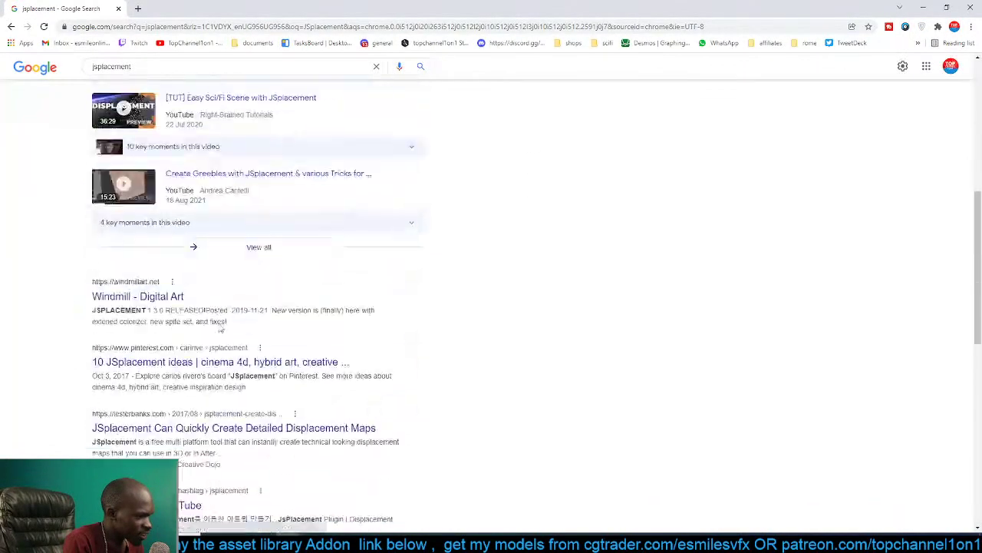
middle_click(153, 299)
scroll(205, 312, "up", 5)
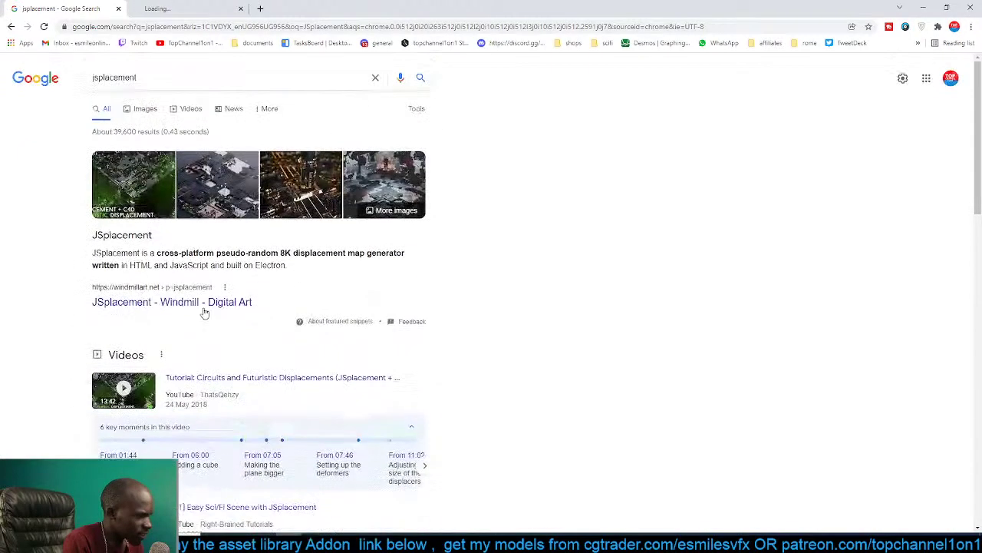
Browse the image search results for jsplacement to examine examples of its displacement detail.
left_click(147, 109)
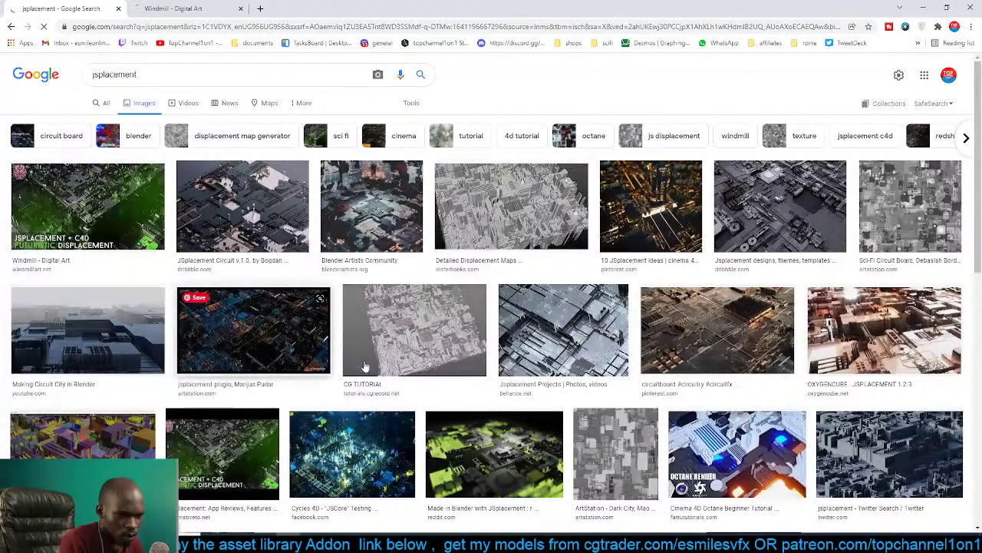
scroll(365, 367, "down", 3)
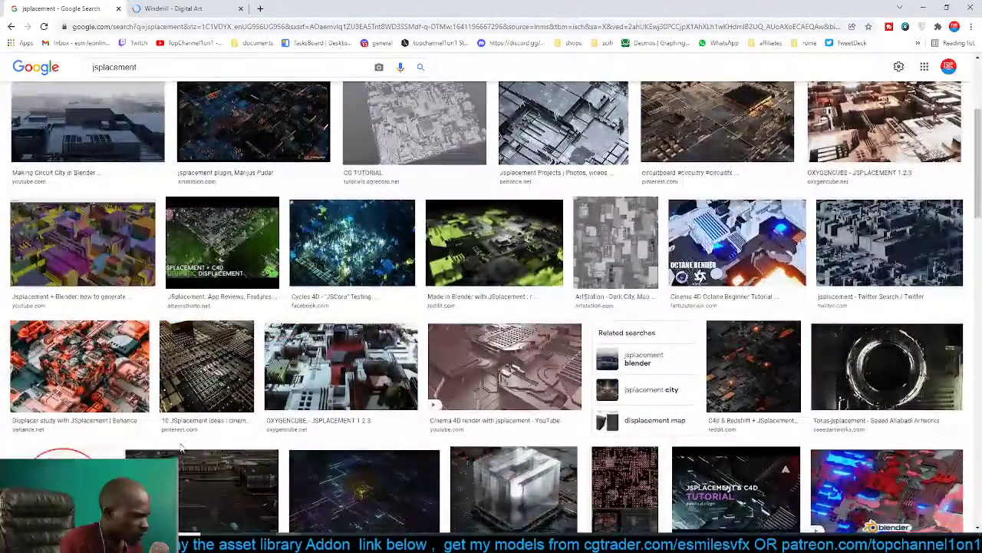
scroll(182, 449, "down", 2)
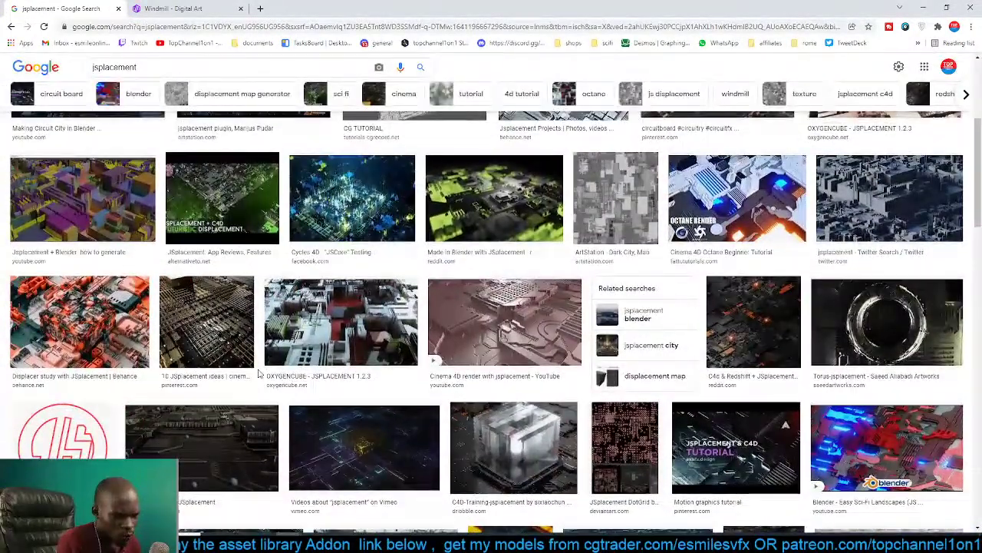
scroll(259, 374, "down", 1)
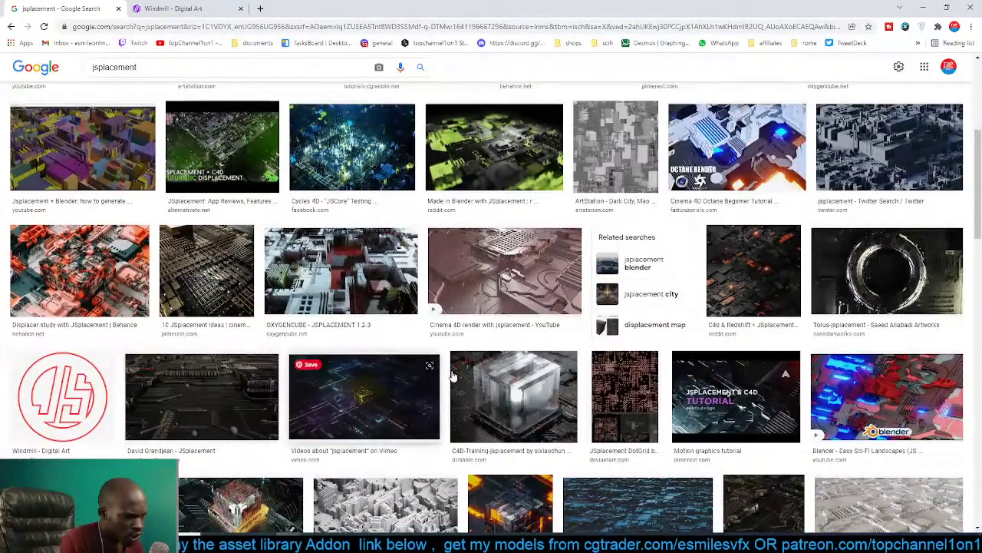
scroll(423, 405, "down", 3)
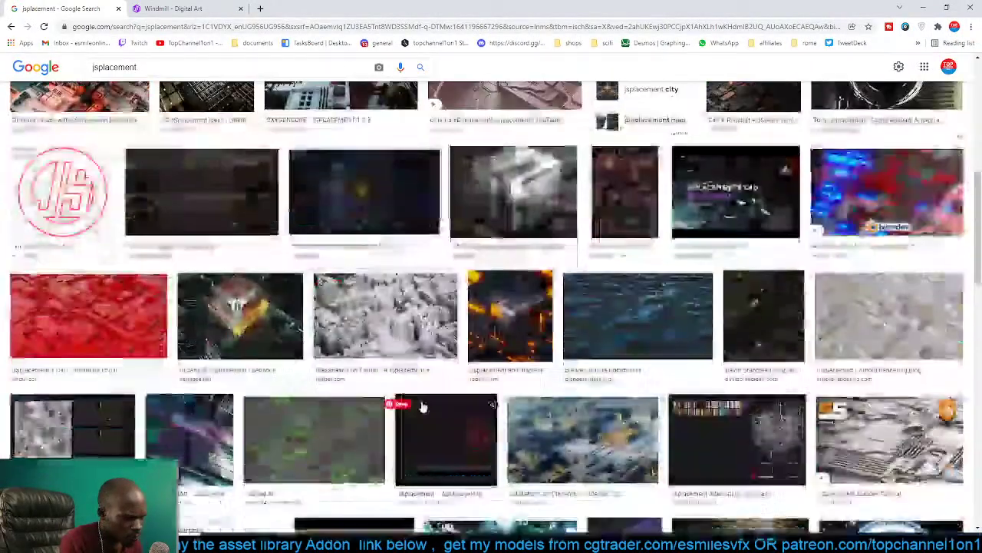
scroll(247, 361, "down", 2)
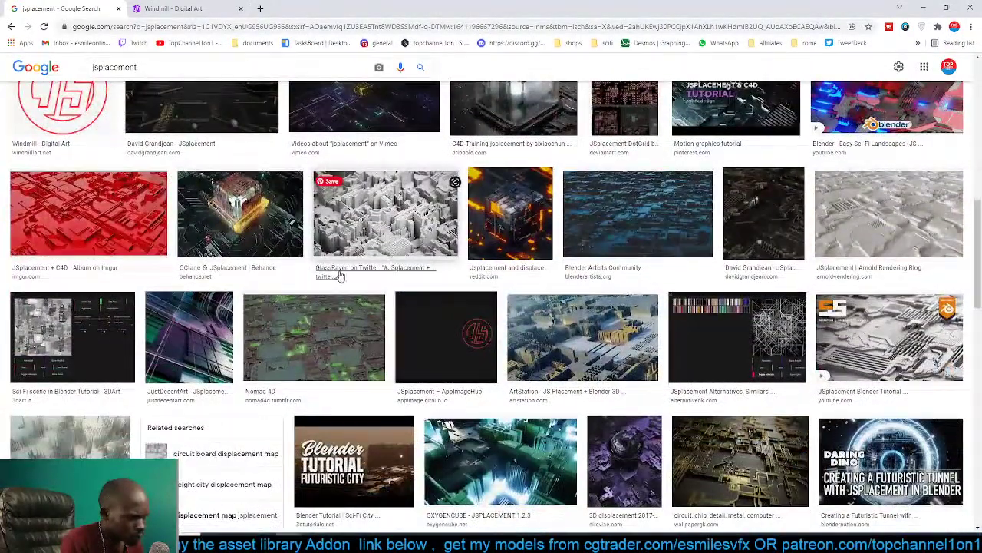
scroll(307, 355, "down", 4)
Look through the Windmill homepage down to the JSplacement 1.3.0 release post, then close the browser and return to Blender.
left_click(218, 7)
scroll(310, 298, "down", 3)
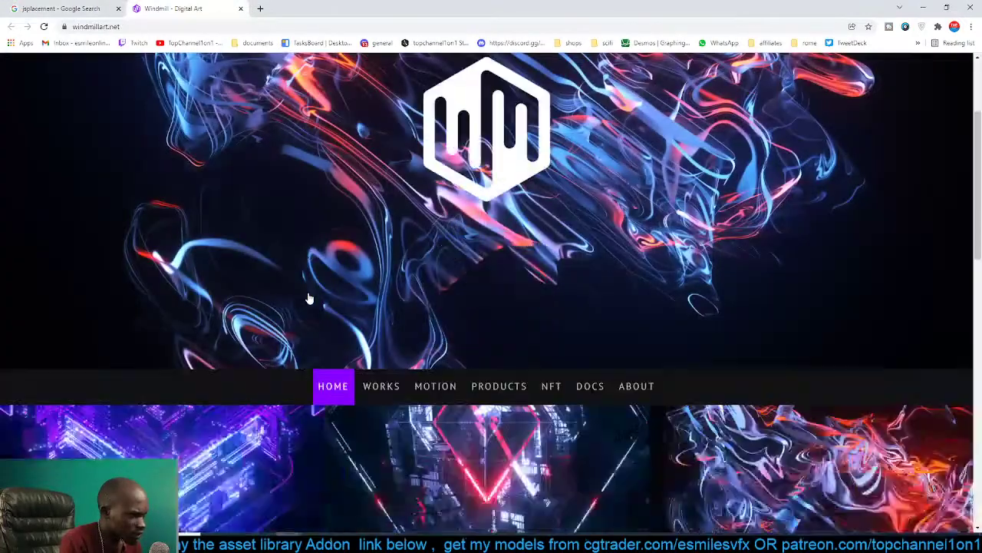
scroll(308, 297, "down", 10)
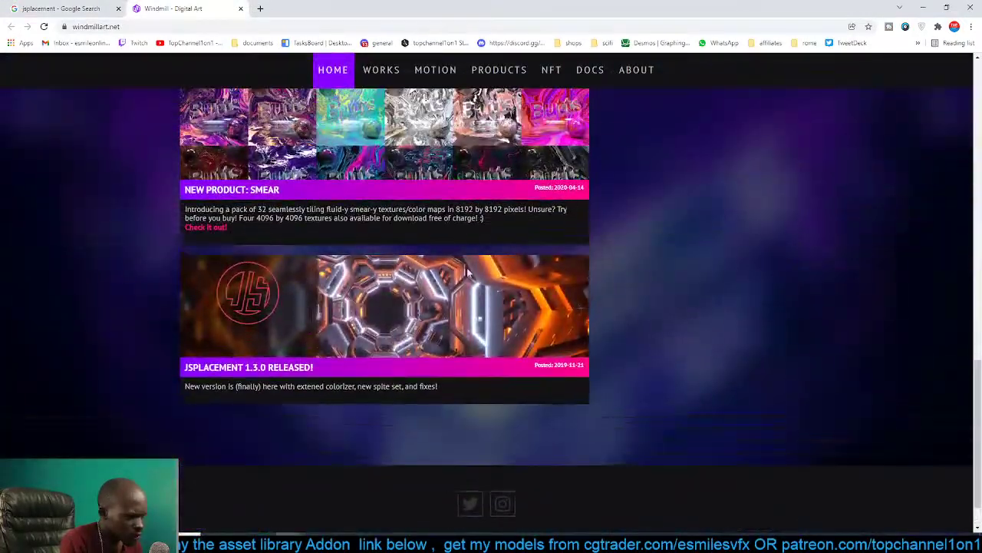
left_click(965, 7)
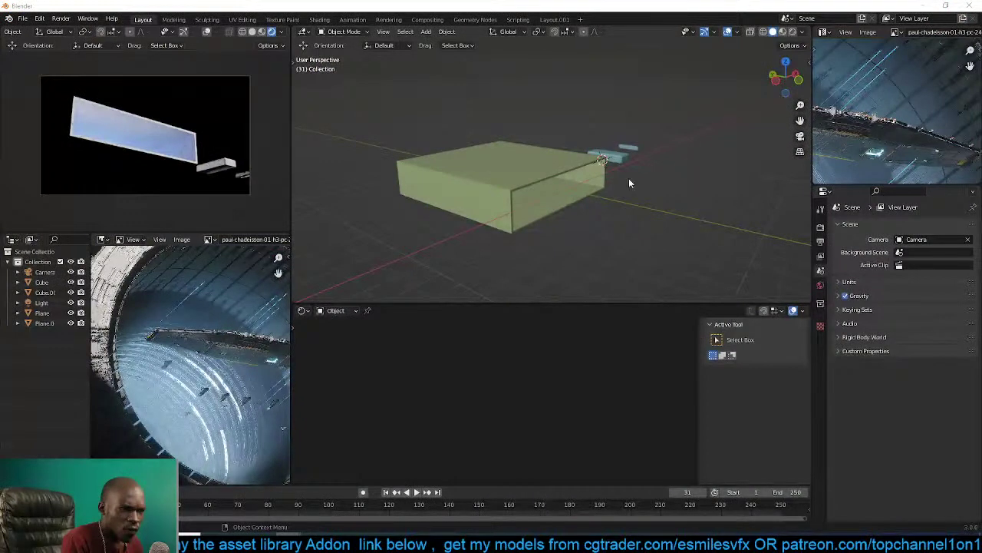
Examine the Homeworld 3 cover art enlarged in the image editor and on its ArtStation page, then return to Blender.
left_click(601, 181)
key("ctrl+space")
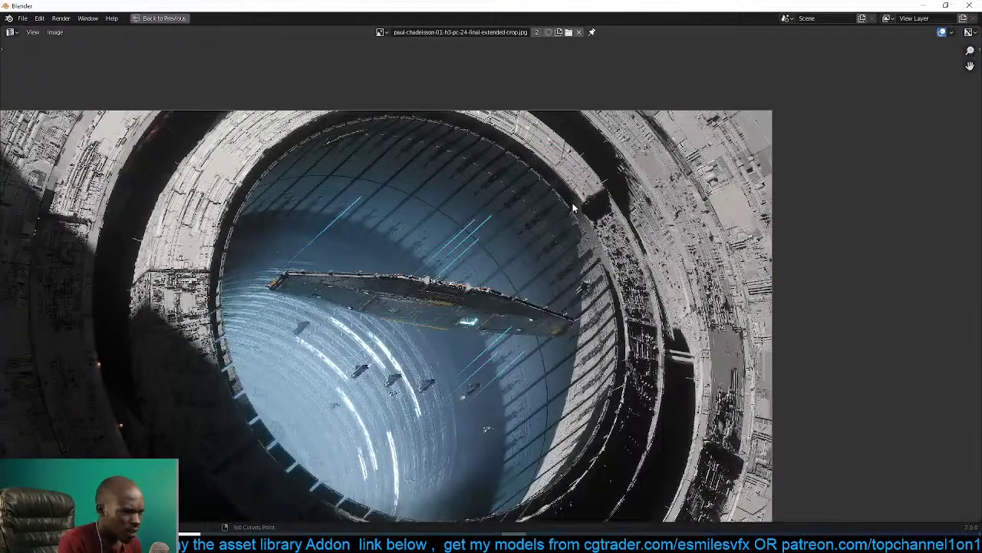
key("ctrl+space")
mouse_move(287, 537)
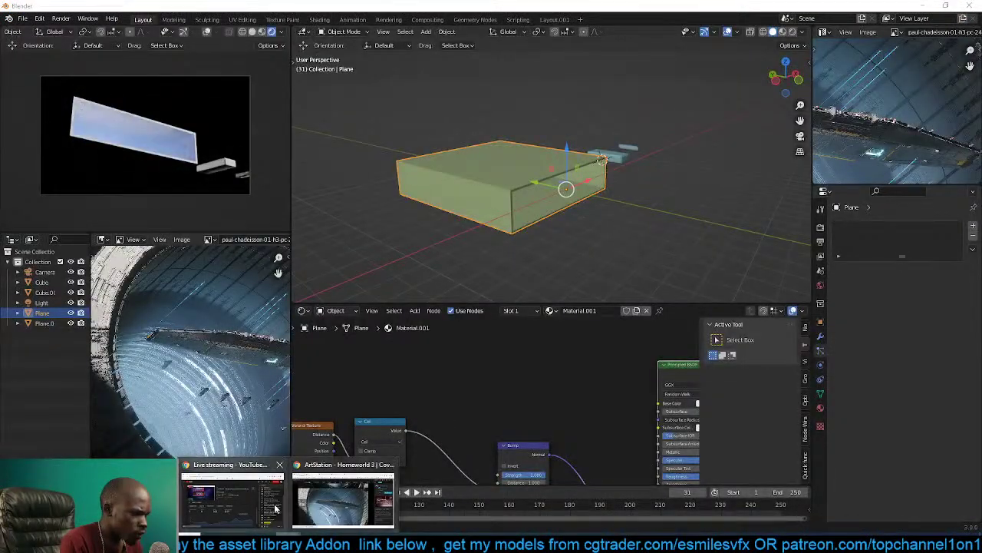
left_click(343, 499)
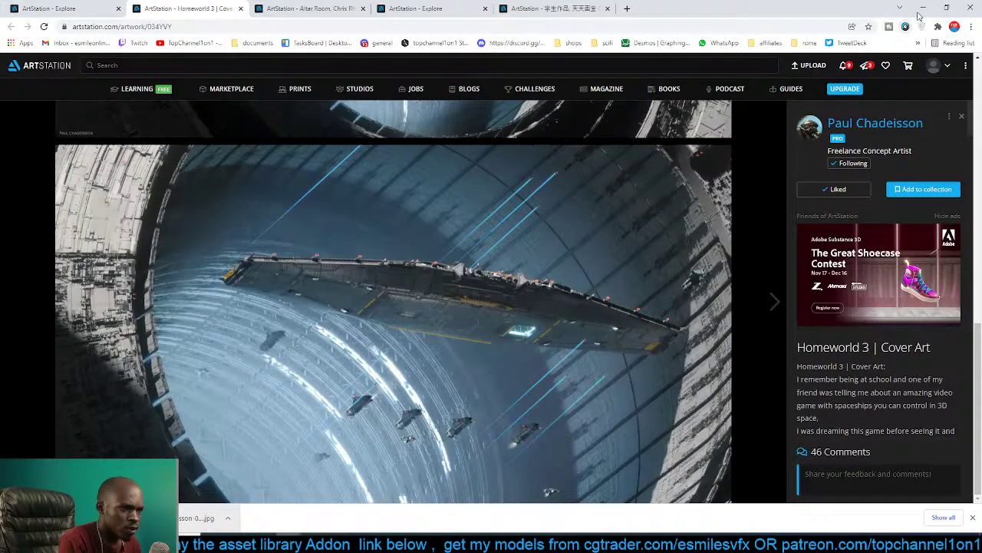
left_click(923, 8)
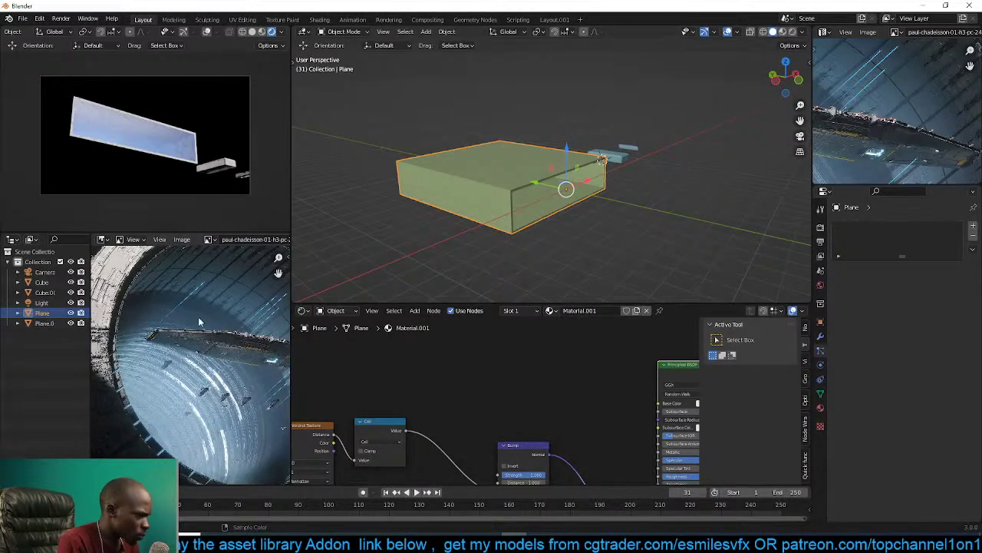
Select both small ship boxes beside the large hull box in the main viewport.
scroll(589, 201, "up", 3)
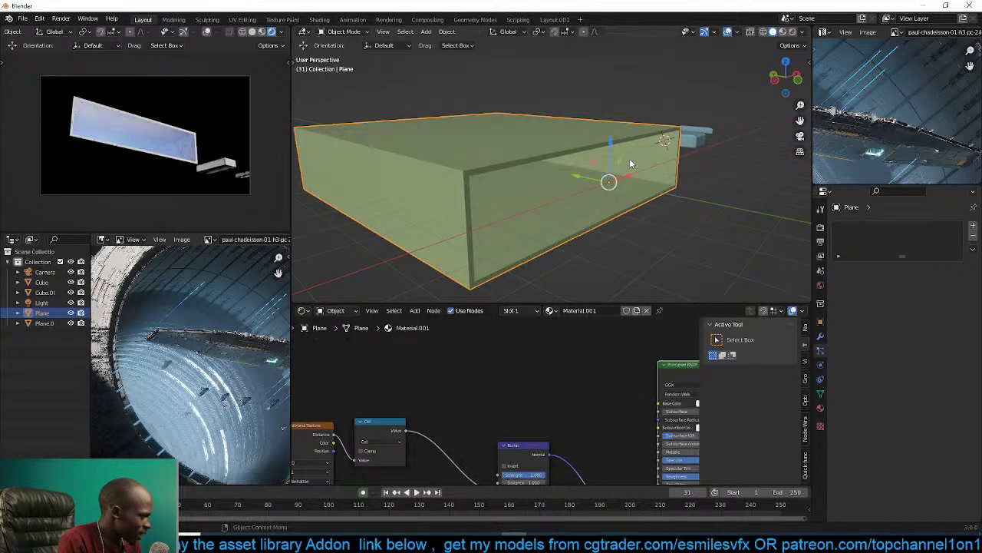
middle_click_drag(582, 177, 575, 167, "shift")
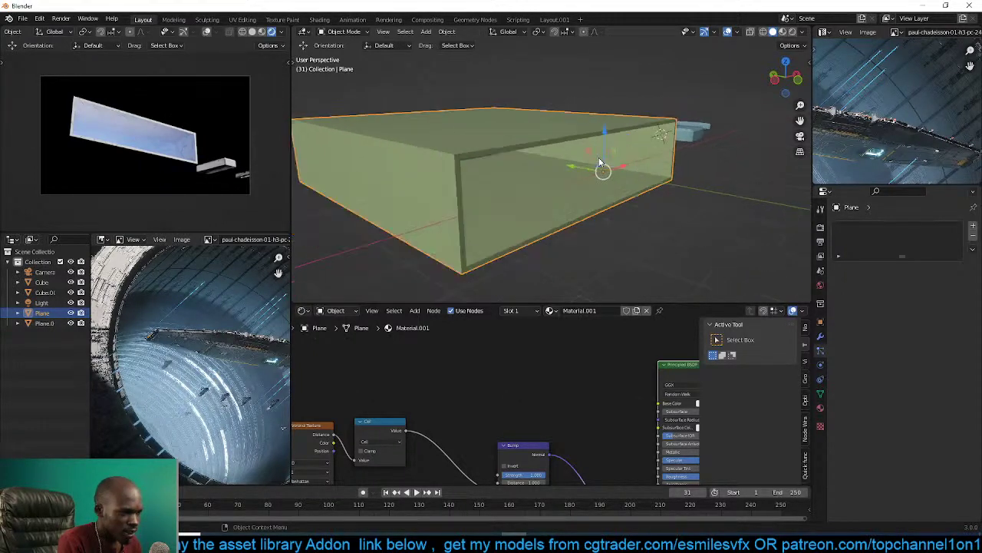
scroll(601, 162, "down", 4)
middle_click_drag(502, 175, 649, 152)
left_click(651, 148)
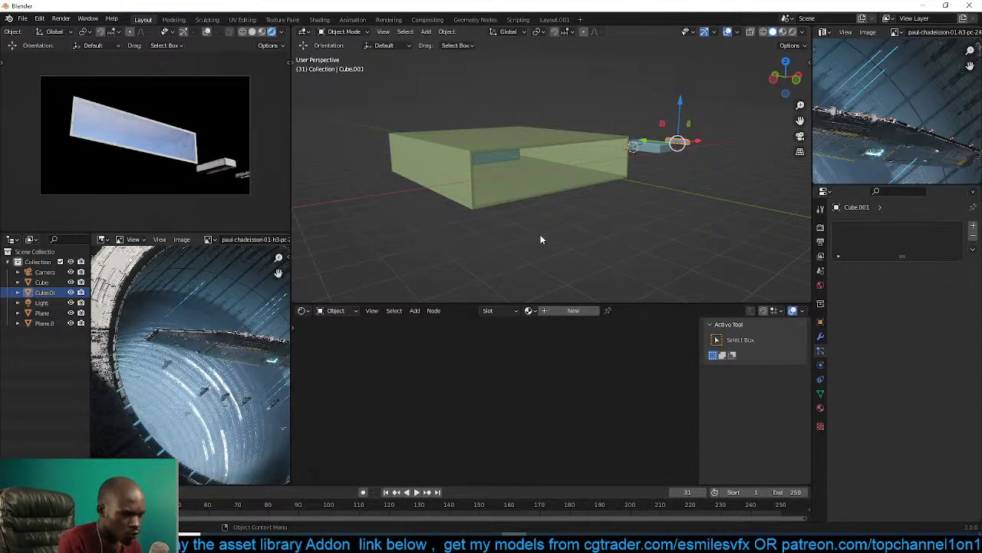
scroll(600, 162, "up", 2)
scroll(596, 161, "down", 3)
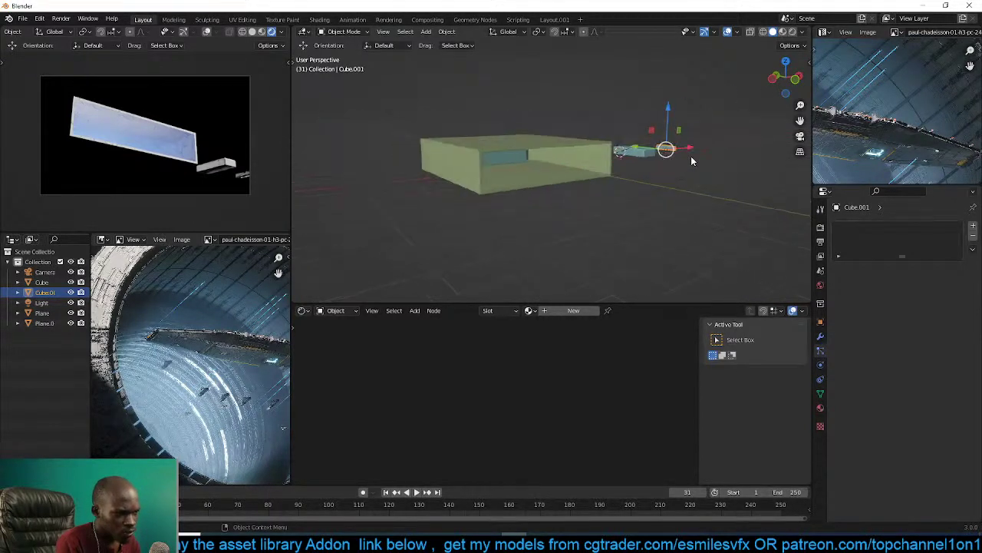
middle_click_drag(691, 161, 660, 158)
left_click_drag(626, 112, 725, 205)
left_click(688, 146, "shift")
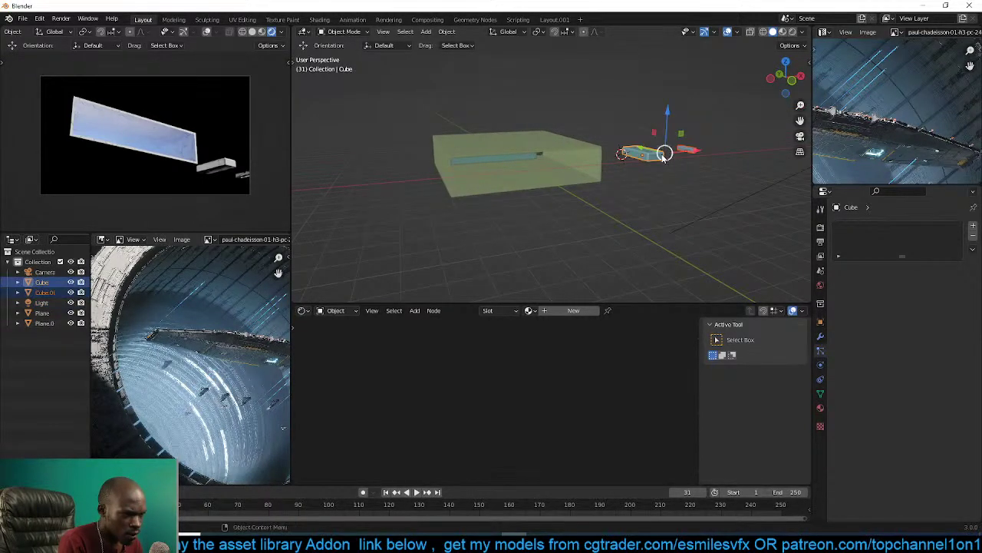
Move the two selected cubes into a new collection named "details".
key("m")
left_click(661, 167)
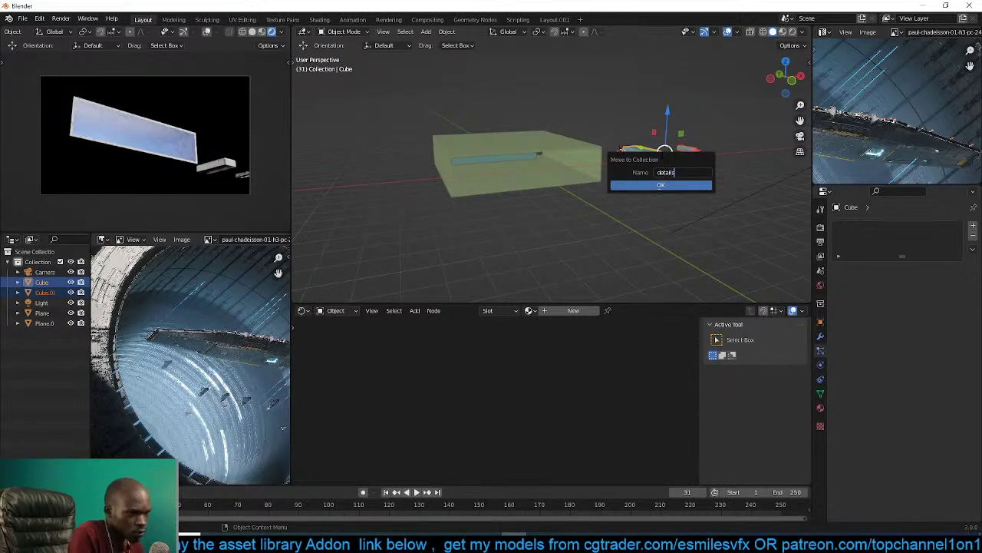
type("details")
key("Return")
Switch the node area to the Geometry Node Editor and create a new geometry node tree on the large box.
left_click(552, 157)
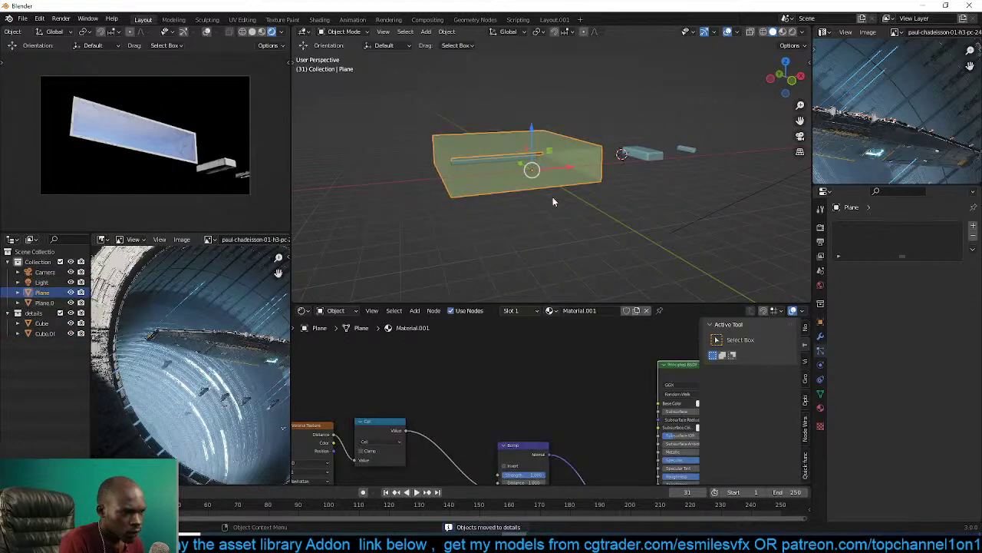
left_click(302, 311)
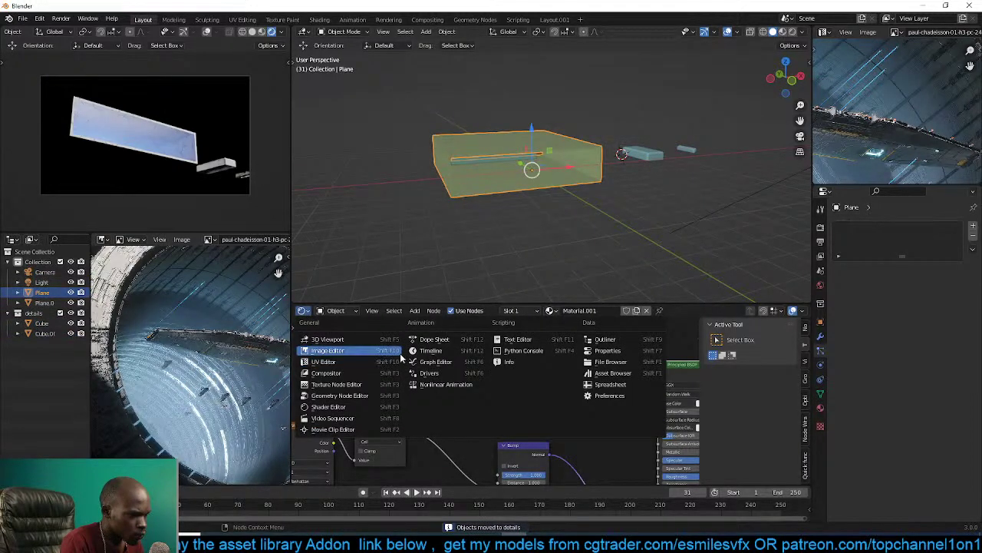
left_click(359, 396)
left_click(545, 314)
scroll(434, 383, "up", 3)
middle_click_drag(416, 396, 457, 388)
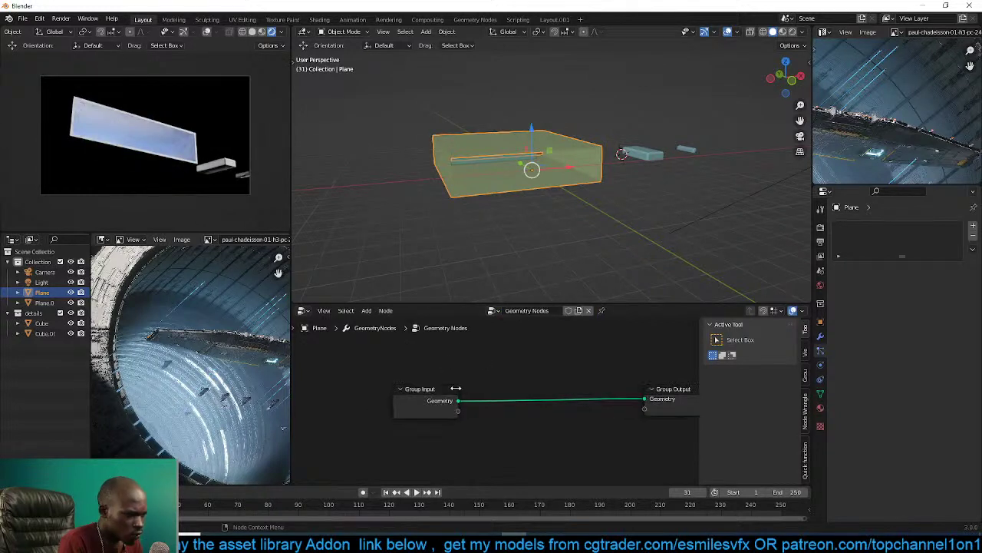
Move the Group Input node away from the Group Output and add the details collection as a Collection Info node below it.
left_click_drag(428, 390, 315, 389)
middle_click_drag(423, 400, 474, 387)
scroll(473, 386, "down", 2)
scroll(473, 197, "up", 2)
mouse_move(473, 197)
middle_mouse_down()
mouse_move(517, 179)
mouse_move(484, 186)
middle_mouse_up()
middle_click_drag(406, 406, 423, 397)
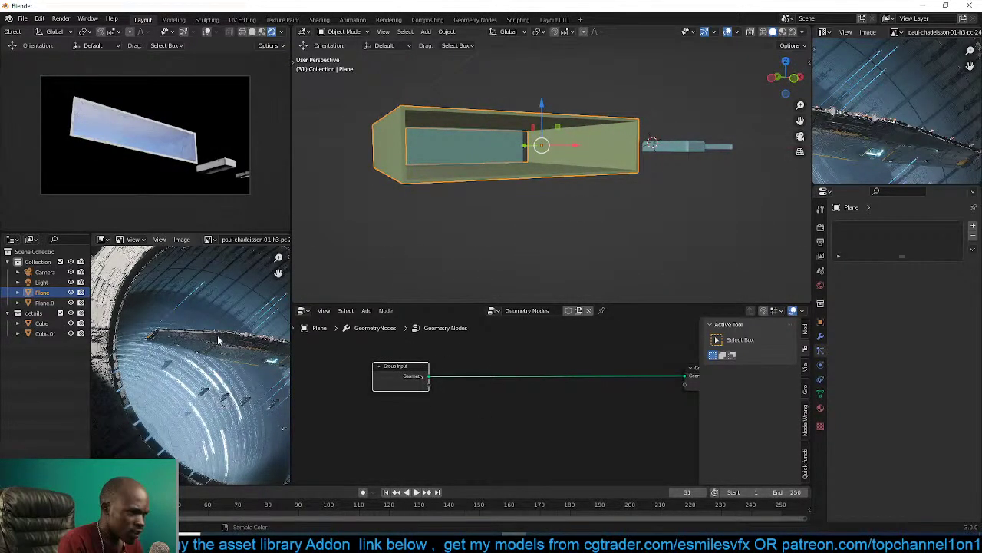
left_click(33, 312)
left_click_drag(33, 312, 397, 414)
middle_click_drag(500, 395, 472, 400)
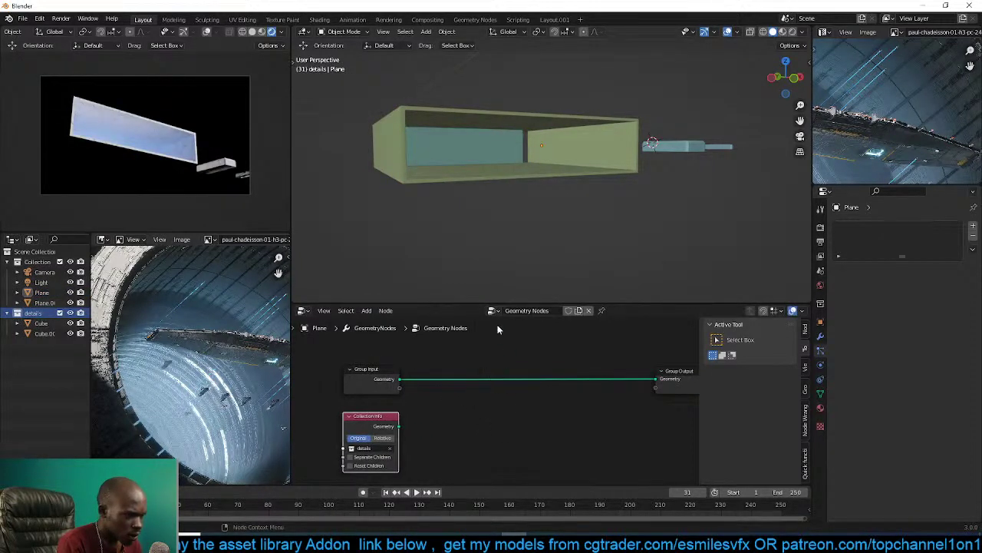
Insert a Distribute Points on Faces node between Group Input and Group Output.
key("shift+a")
mouse_move(471, 388)
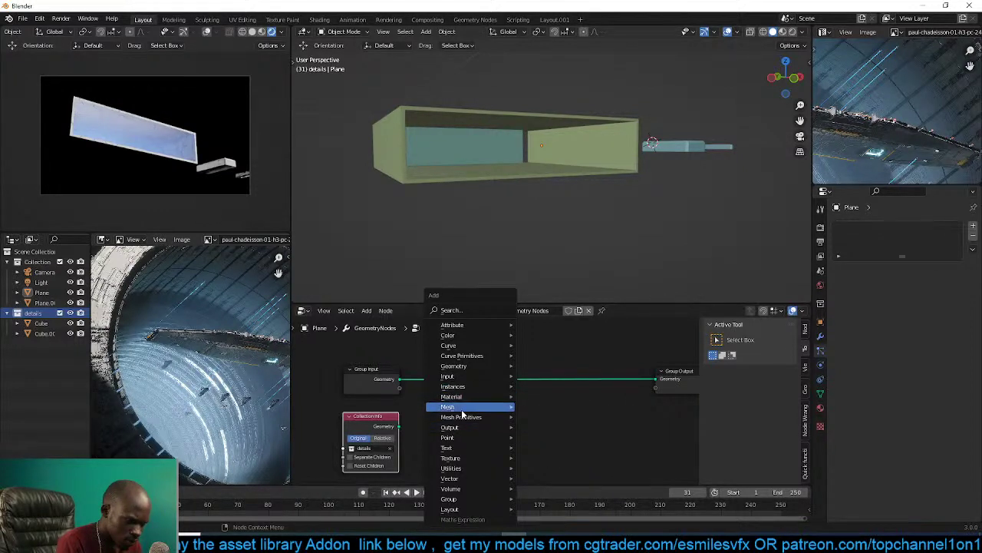
mouse_move(461, 443)
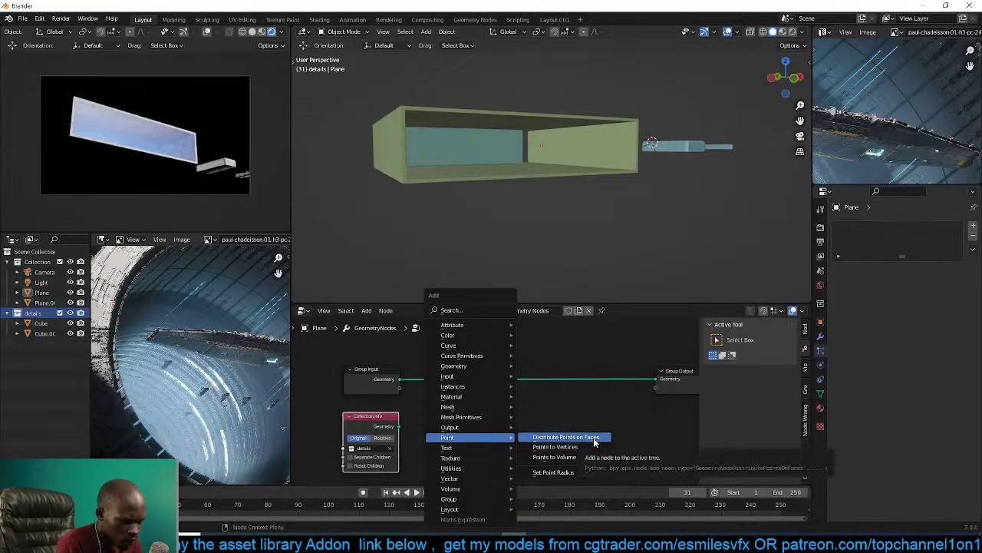
left_click(538, 437)
left_click(496, 347)
middle_click_drag(542, 138, 587, 243)
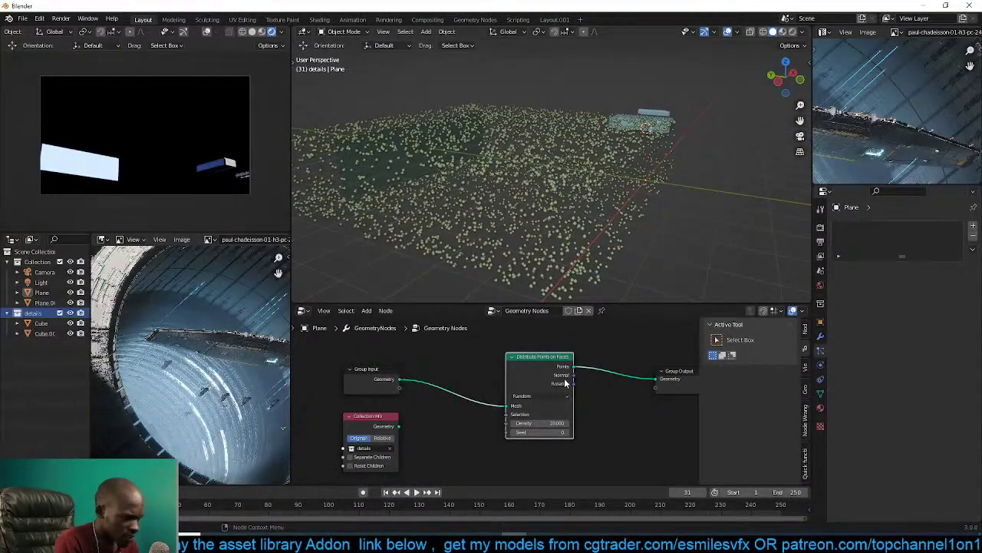
Set the point distribution density to 5.6 and shift the Distribute Points on Faces node toward Group Input.
left_click_drag(555, 423, 614, 423)
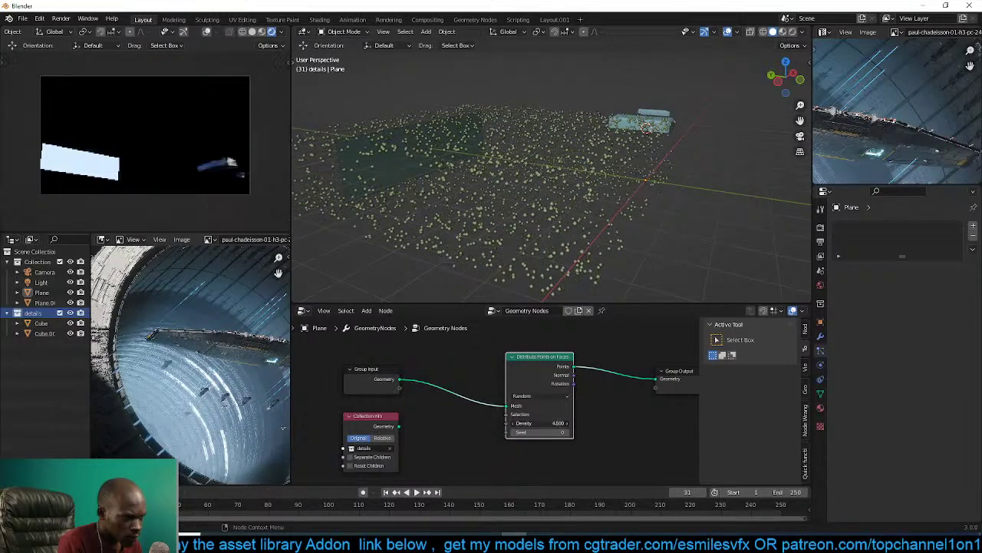
mouse_move(583, 222)
middle_mouse_down()
mouse_move(560, 193)
mouse_move(574, 208)
middle_mouse_up()
middle_click_drag(533, 389, 566, 361)
middle_click_drag(504, 374, 404, 397)
left_click_drag(489, 360, 454, 362)
Insert an Instance on Points node between Distribute Points on Faces and Group Output.
key("shift+a")
mouse_move(515, 367)
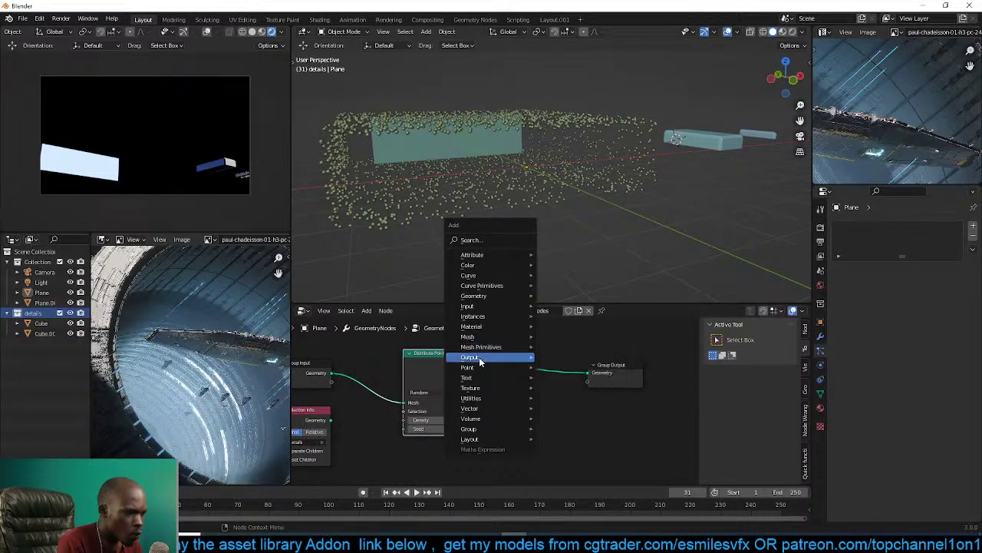
mouse_move(506, 316)
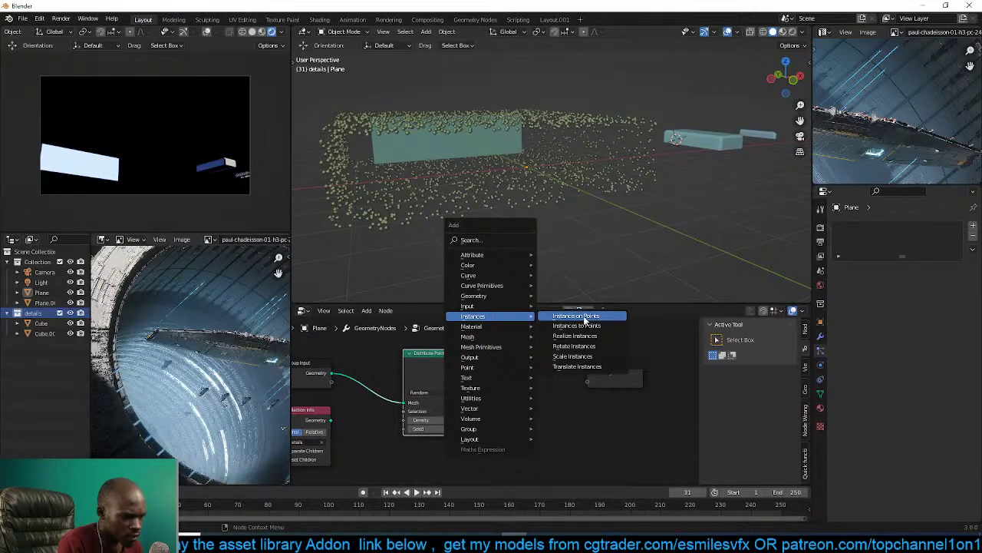
left_click(585, 316)
left_click(564, 389)
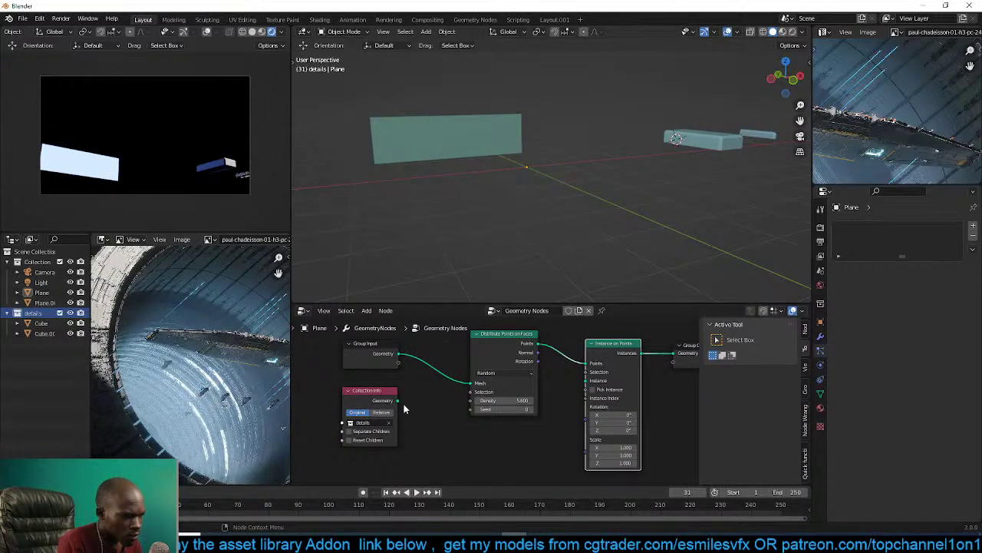
Connect the Collection Info geometry to the Instance input of Instance on Points and set Collection Info to Relative.
left_click_drag(404, 404, 582, 388)
mouse_move(543, 213)
middle_mouse_down()
mouse_move(580, 213)
mouse_move(543, 215)
middle_mouse_up()
scroll(556, 210, "down", 3)
middle_click_drag(480, 409, 501, 404)
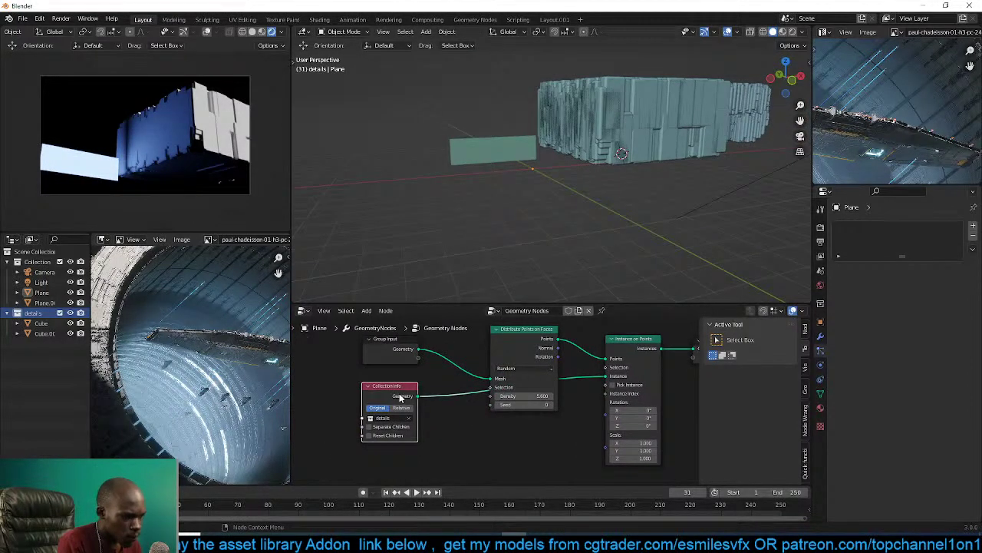
left_click_drag(388, 385, 408, 407)
left_click(427, 430)
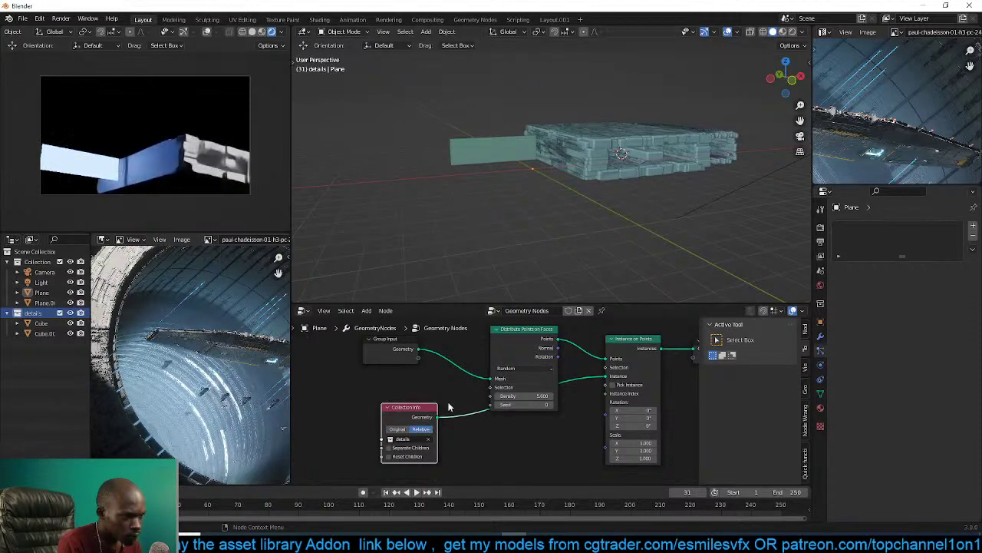
middle_click_drag(516, 182, 560, 156)
key("KP_0")
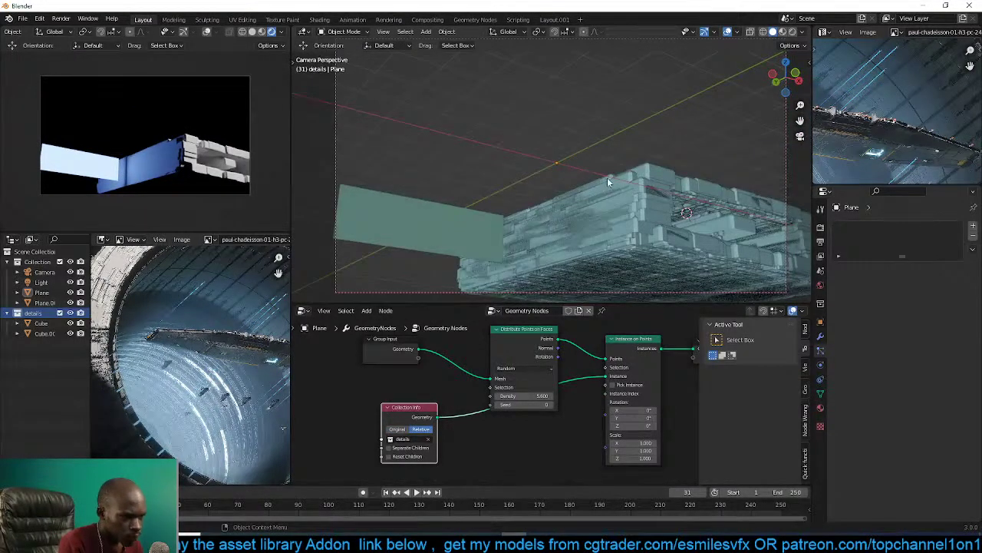
middle_click_drag(641, 193, 603, 223)
Rearrange the geometry nodes to leave more space between the point distribution, Collection Info and instancing nodes.
middle_click_drag(630, 384, 543, 378)
middle_click_drag(469, 399, 542, 414)
left_click_drag(502, 355, 455, 347)
left_click_drag(370, 372, 349, 380)
middle_click_drag(499, 371, 435, 371)
left_click_drag(434, 355, 526, 410)
middle_click_drag(545, 191, 656, 206)
left_click_drag(526, 411, 477, 408)
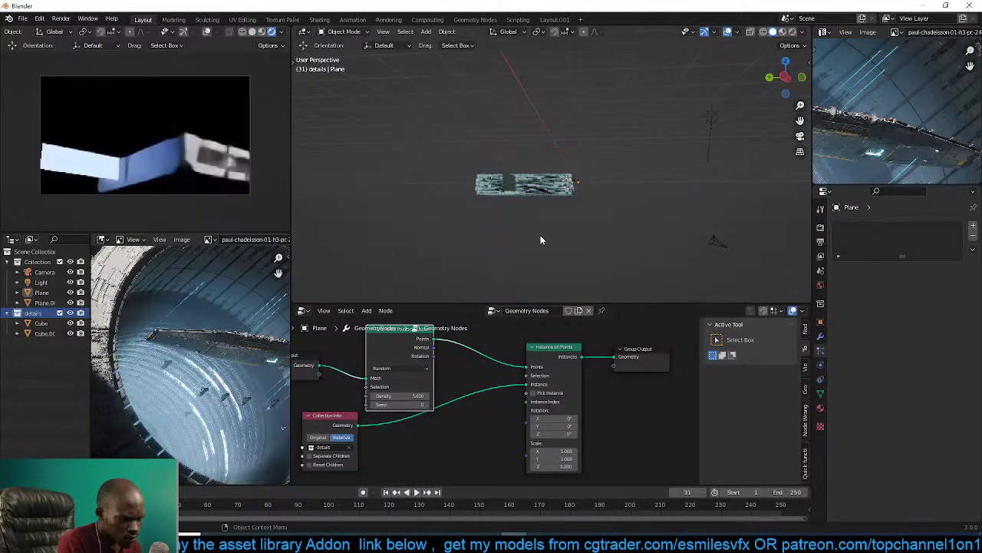
Try a different X scale on the Instance on Points node and undo the change.
mouse_move(540, 235)
middle_mouse_down()
mouse_move(573, 221)
mouse_move(523, 227)
middle_mouse_up()
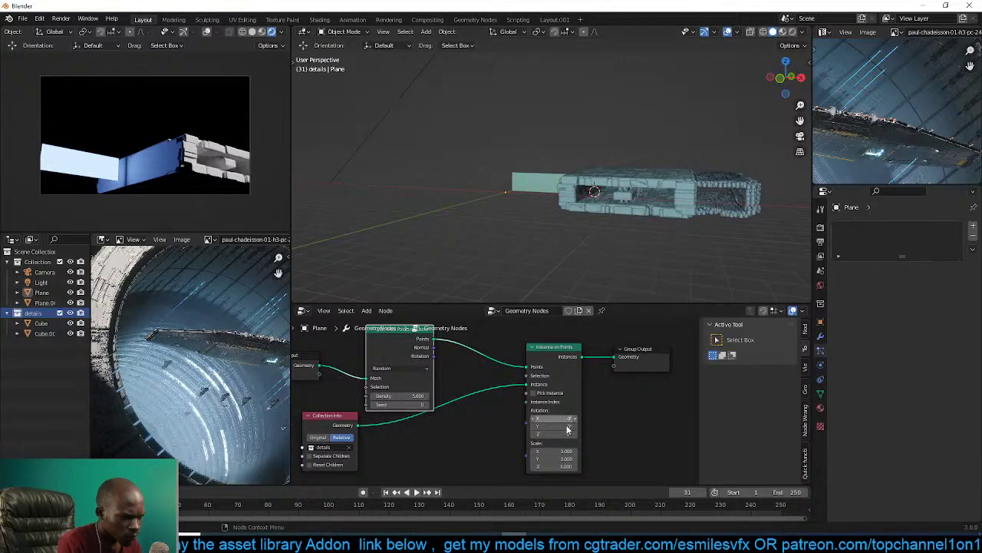
left_click_drag(564, 451, 575, 451)
key("ctrl+z")
middle_click_drag(630, 218, 557, 265)
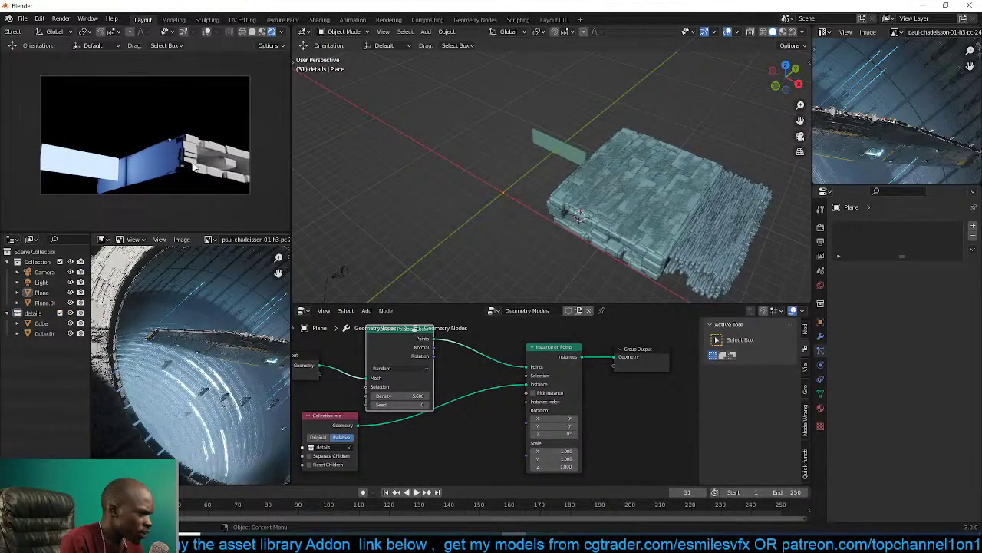
middle_click_drag(587, 350, 612, 336)
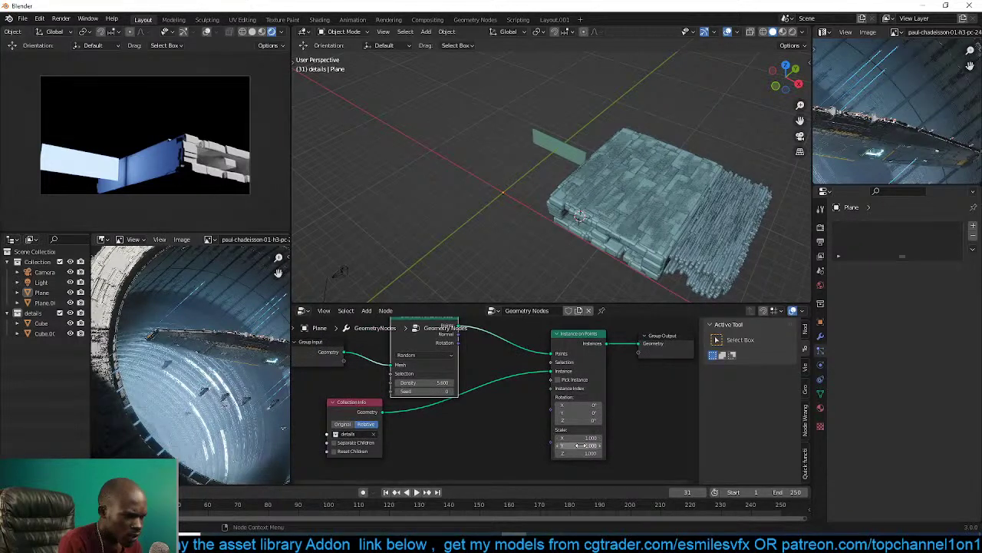
middle_click_drag(584, 446, 611, 433)
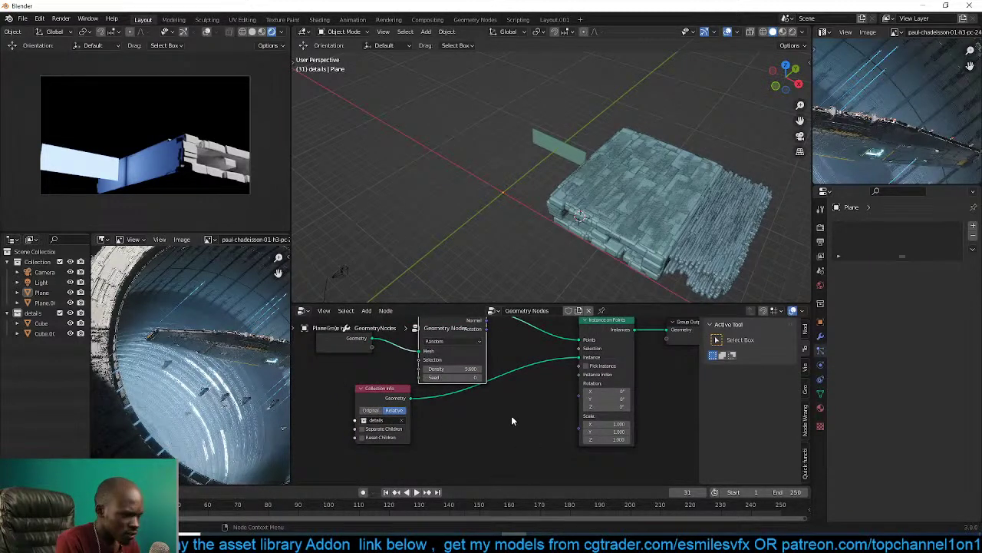
middle_click_drag(511, 415, 525, 406)
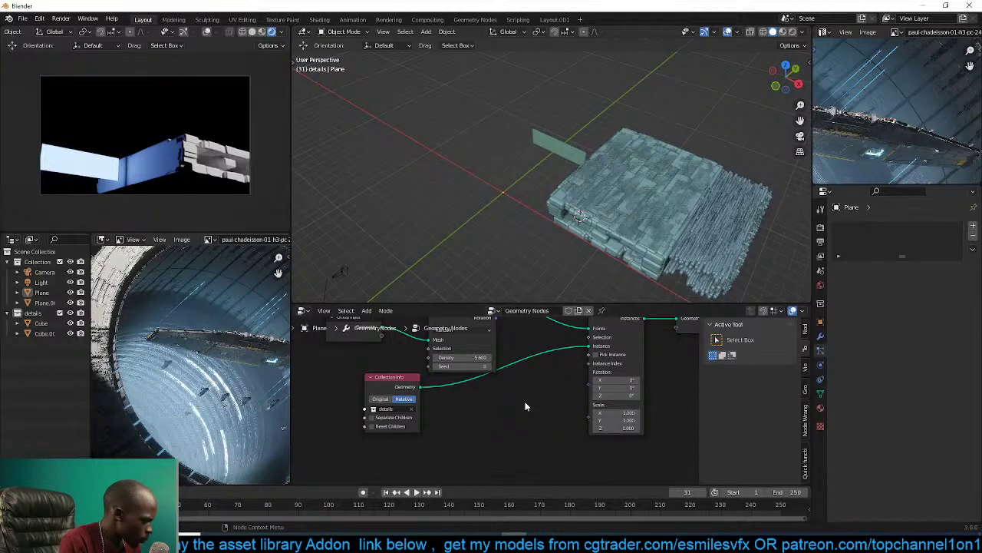
key("F3")
type("rando")
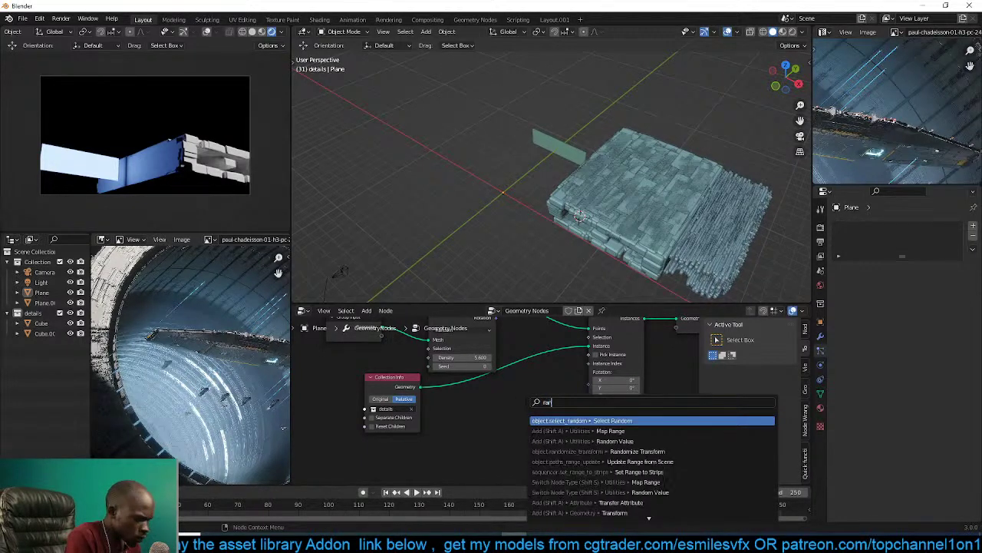
type("m")
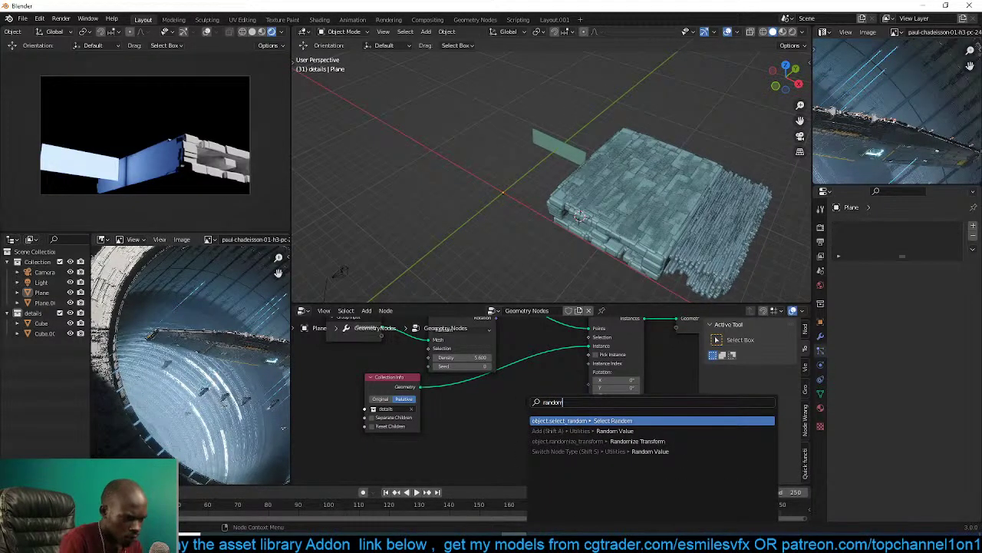
key("Down")
key("Up")
key("Down")
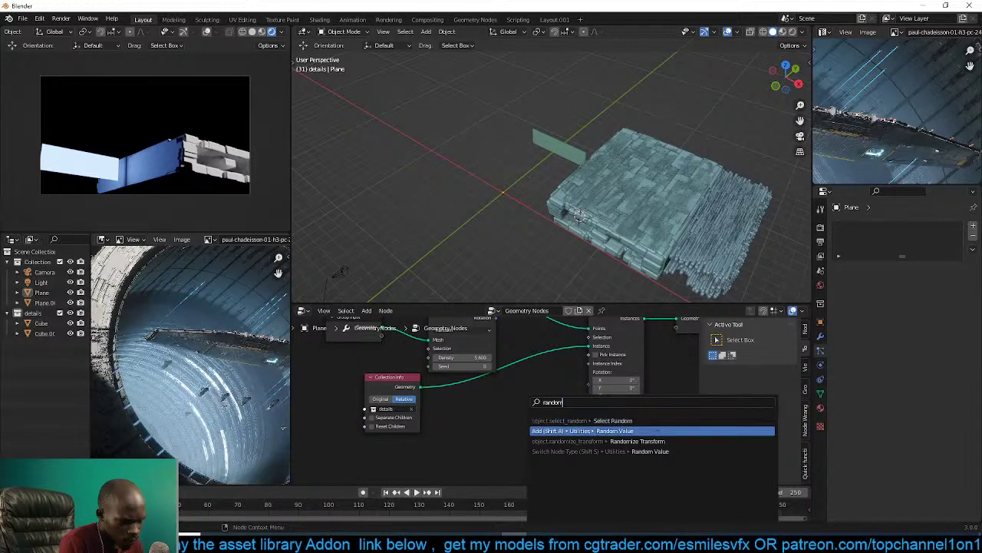
key("Down")
left_click(652, 448)
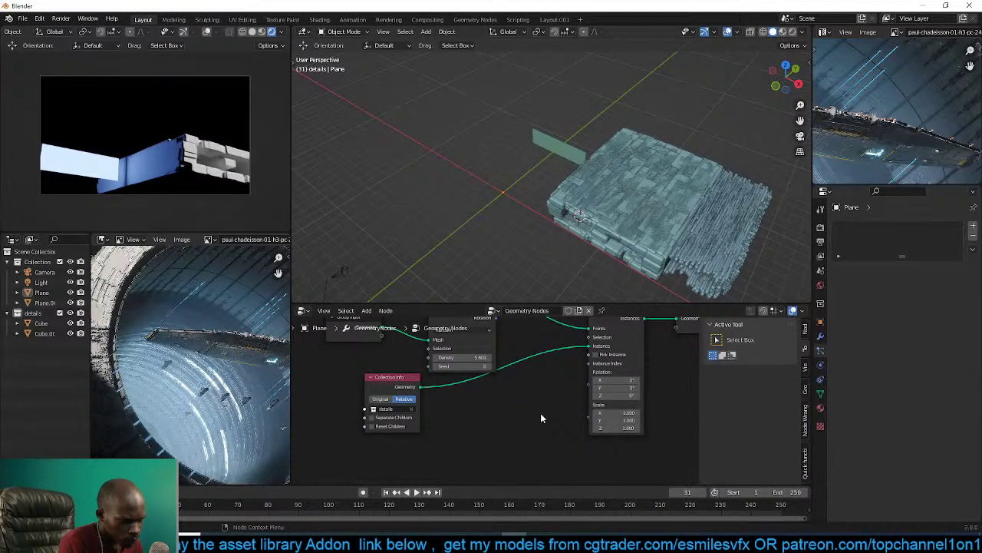
Add a Random Value node between the Collection Info and Instance on Points nodes.
scroll(540, 413, "down", 6)
key("shift+a")
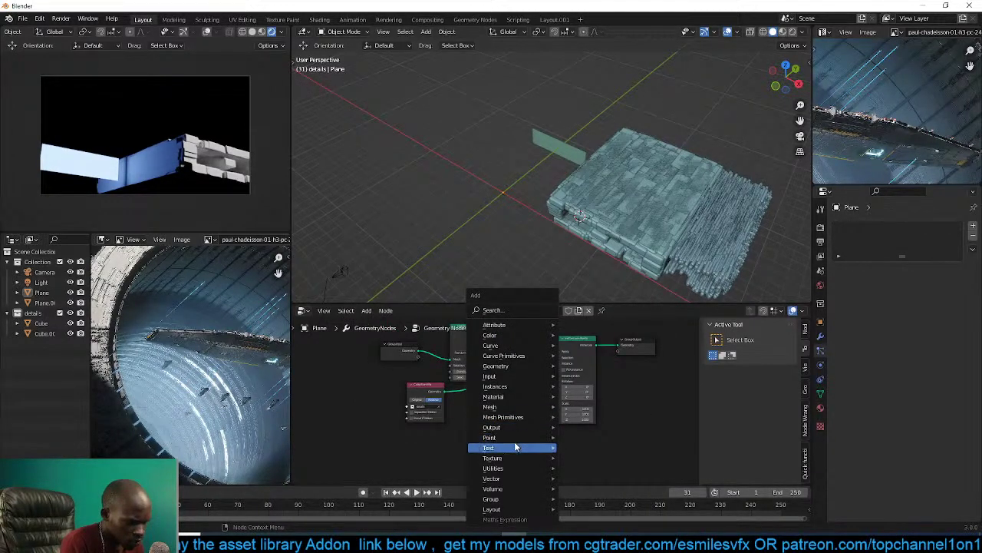
mouse_move(515, 468)
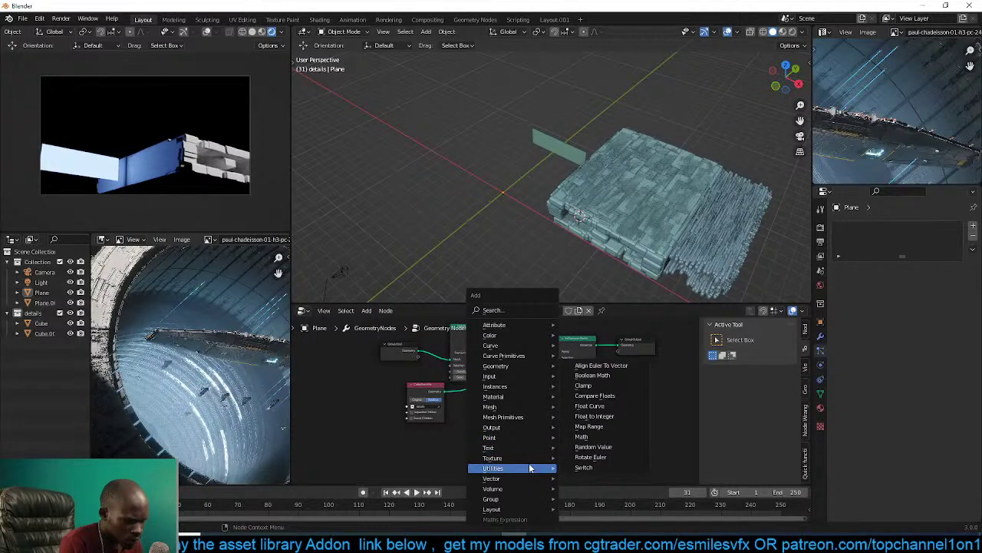
left_click(607, 447)
left_click(510, 406)
scroll(507, 435, "up", 4)
Try the Vector data type on the Random Value node and return it to Float.
left_click(537, 390)
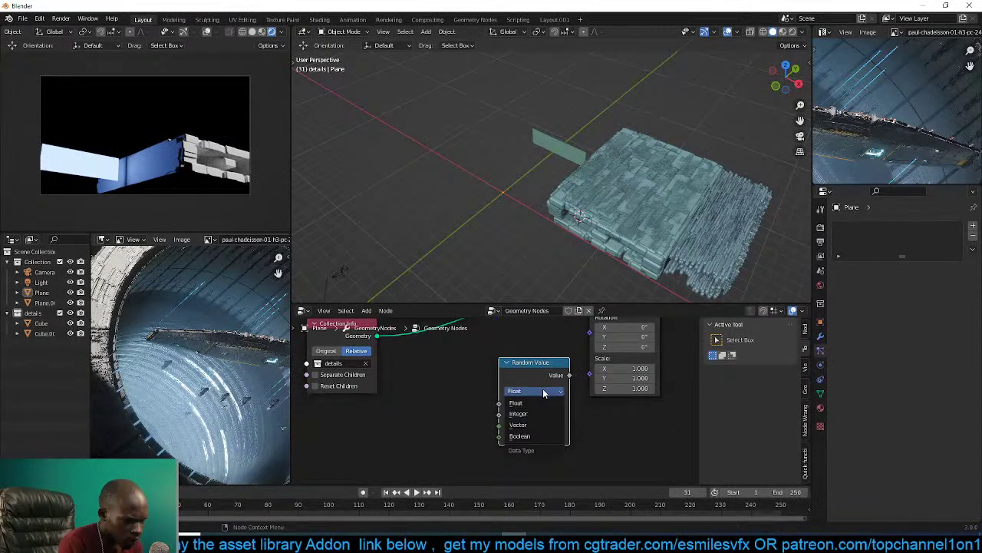
left_click(527, 425)
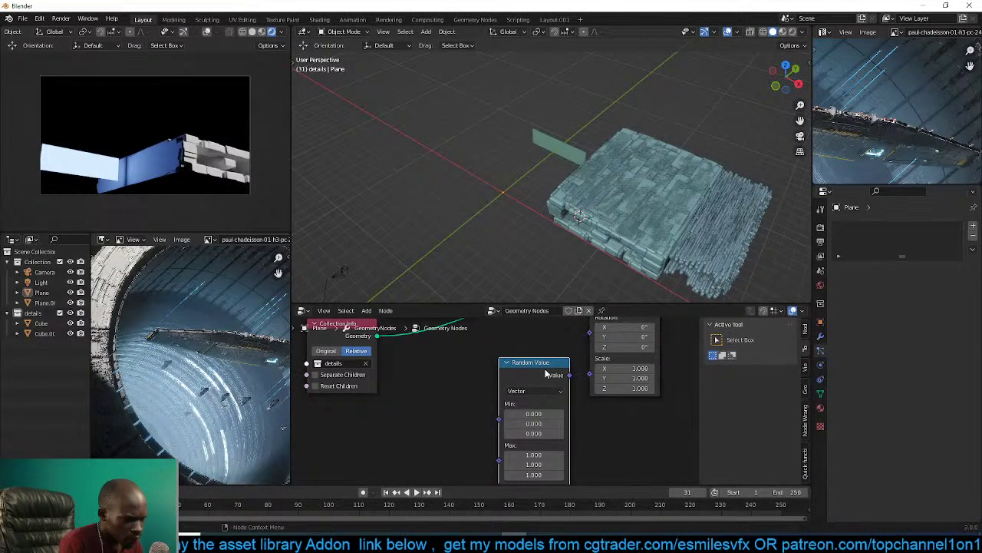
left_click(545, 390)
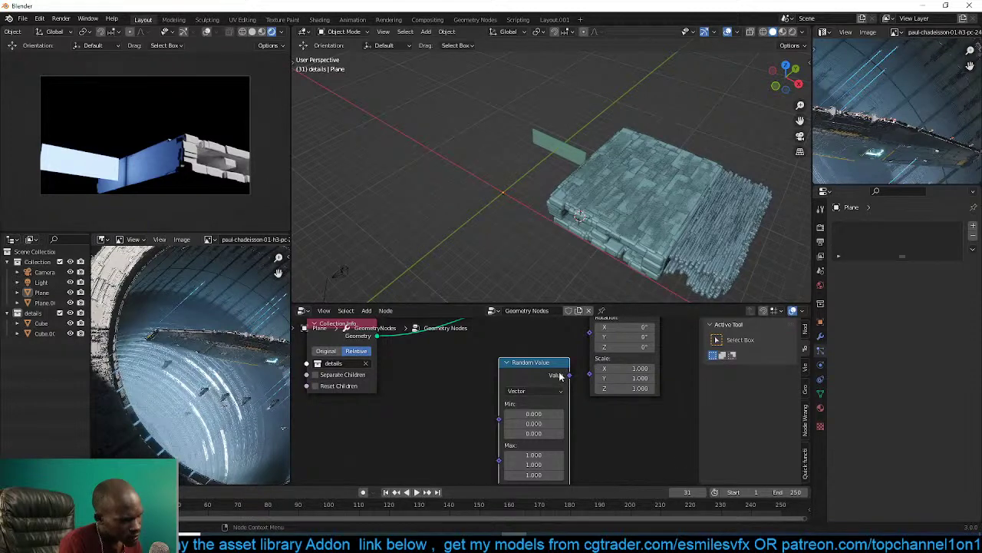
left_click(557, 391)
left_click(529, 403)
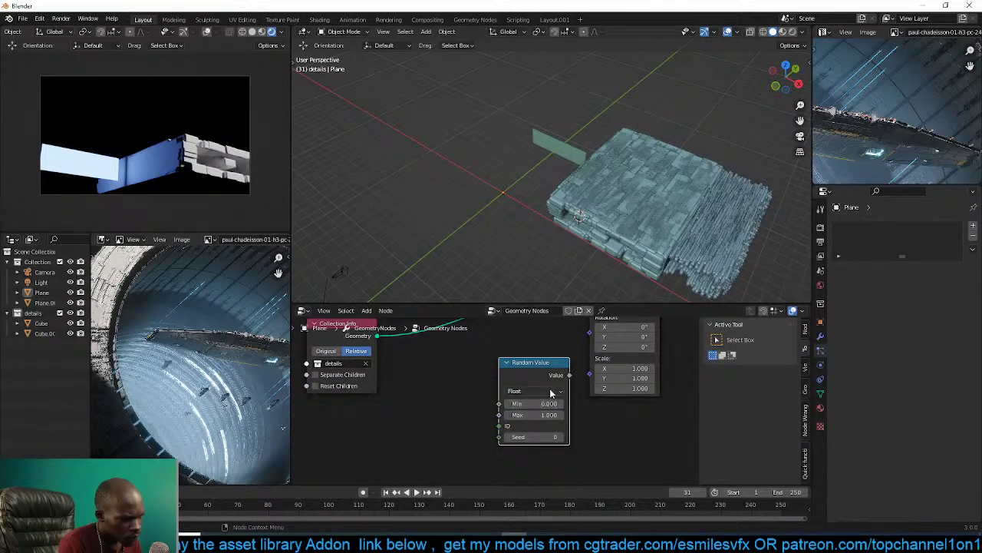
Connect the Random Value output to the Scale input of the Instance on Points node.
left_click_drag(569, 375, 590, 374)
middle_click_drag(645, 276, 643, 223)
scroll(621, 234, "up", 3)
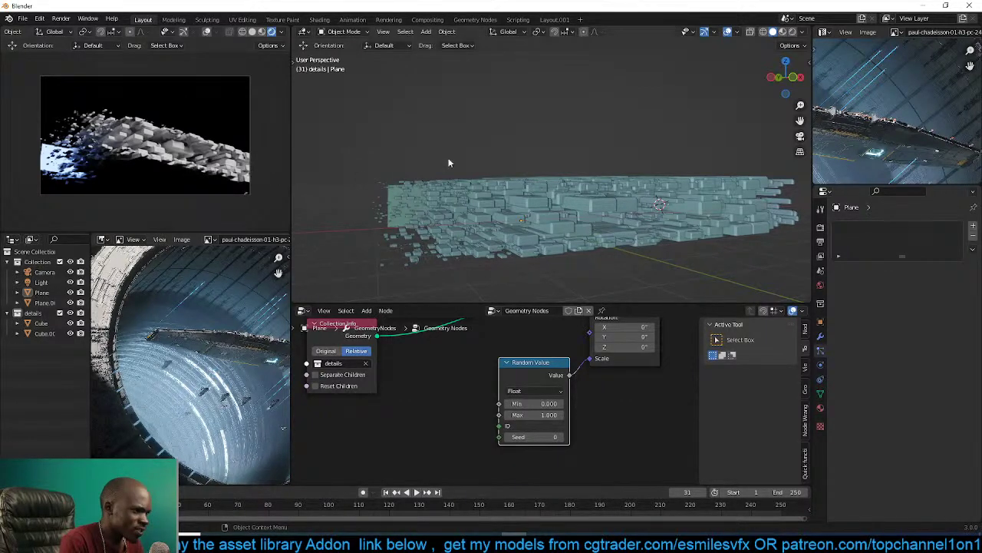
Apply the scale of the instanced box object and deselect it.
middle_click_drag(450, 163, 491, 184)
left_click(615, 178)
key("ctrl+a")
left_click(615, 178)
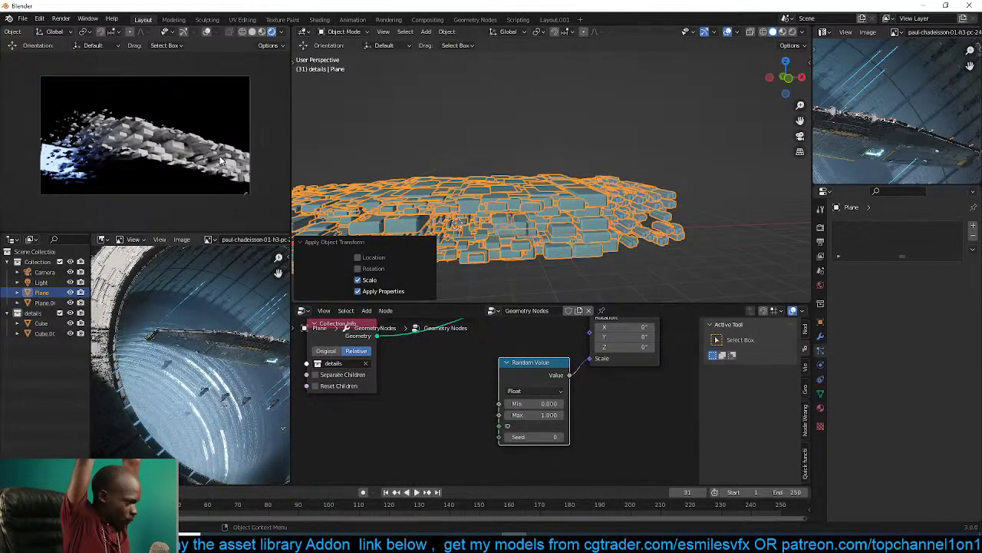
left_click(405, 88)
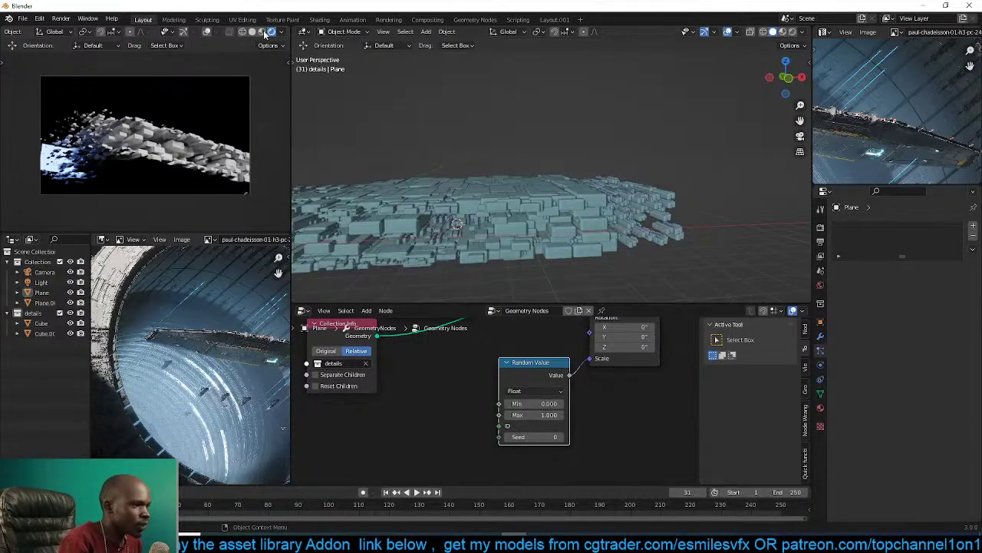
Select the instanced box object and move its Group Output node farther away from the Instance on Points node.
scroll(269, 34, "down", 1)
middle_click_drag(384, 75, 476, 125)
left_click(491, 187)
scroll(474, 337, "down", 5)
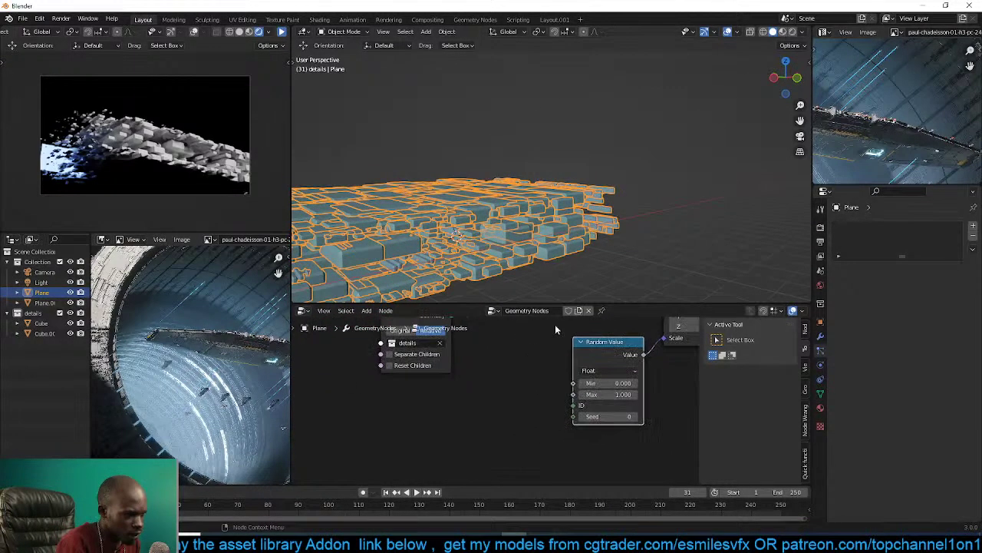
scroll(473, 421, "up", 1)
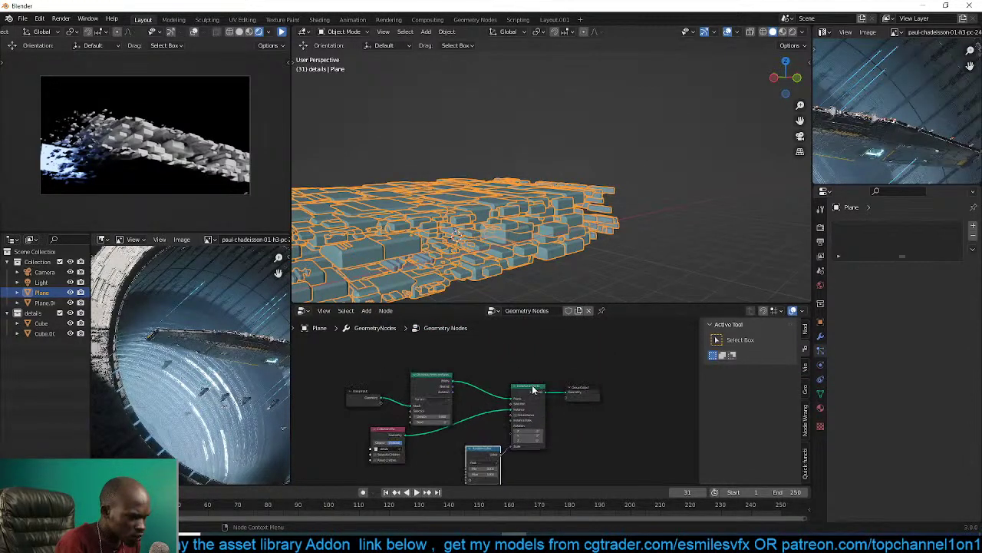
left_click_drag(595, 398, 659, 390)
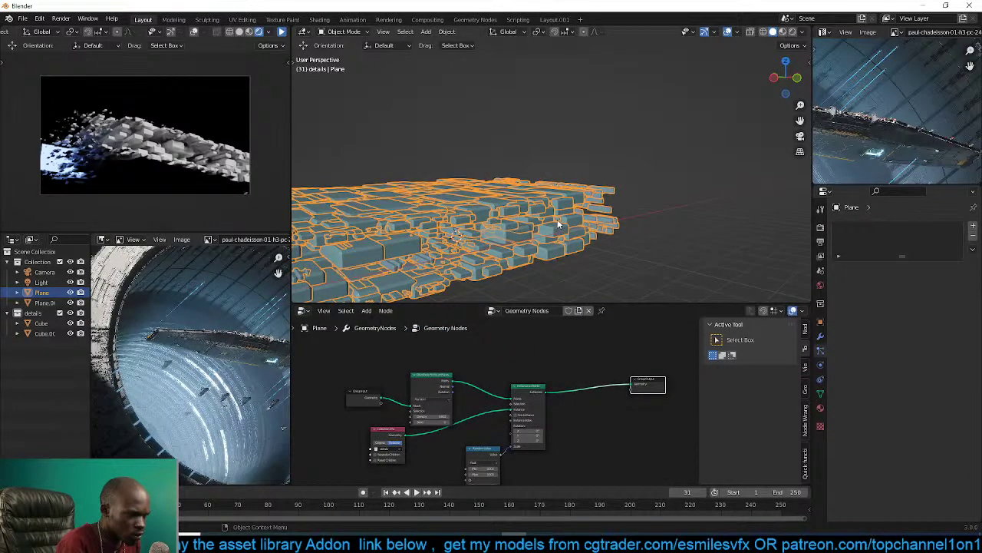
Insert a Join Geometry node between the Instance on Points and Group Output nodes.
scroll(895, 131, "down", 4)
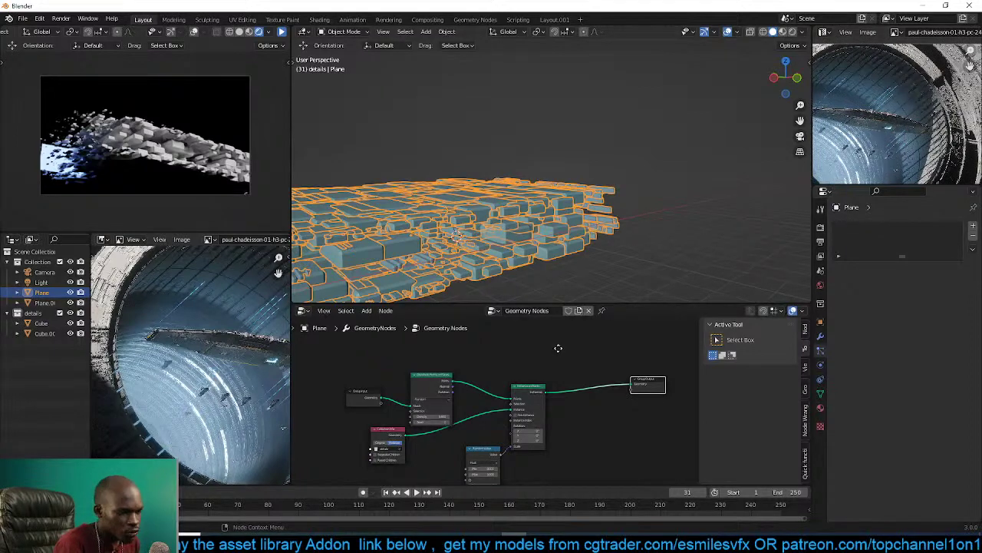
scroll(558, 347, "up", 1)
key("shift+a")
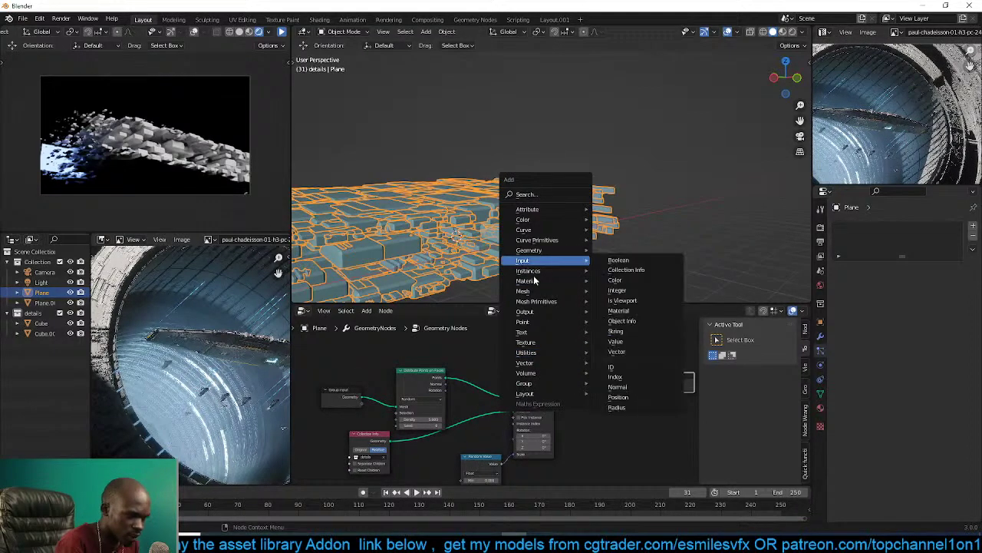
mouse_move(541, 250)
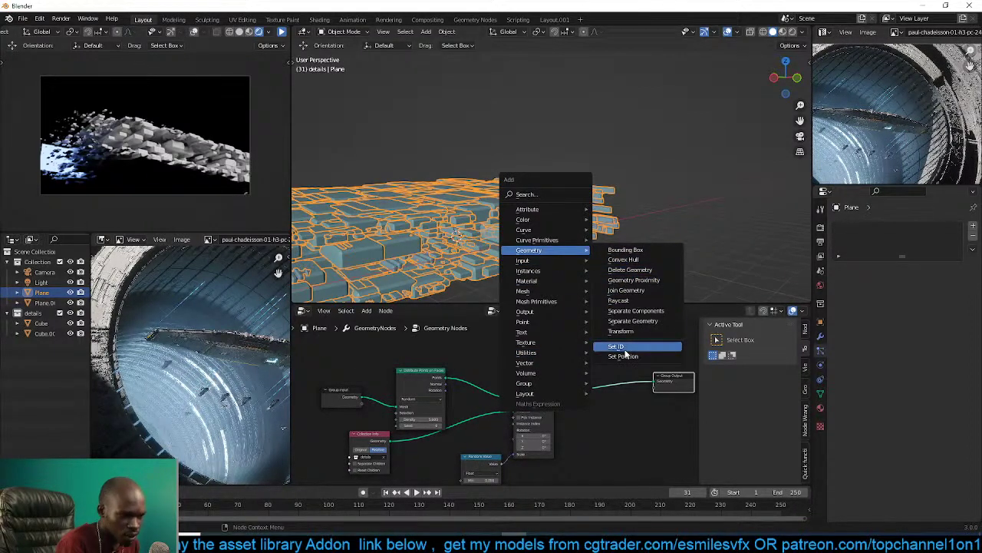
left_click(627, 290)
left_click(611, 379)
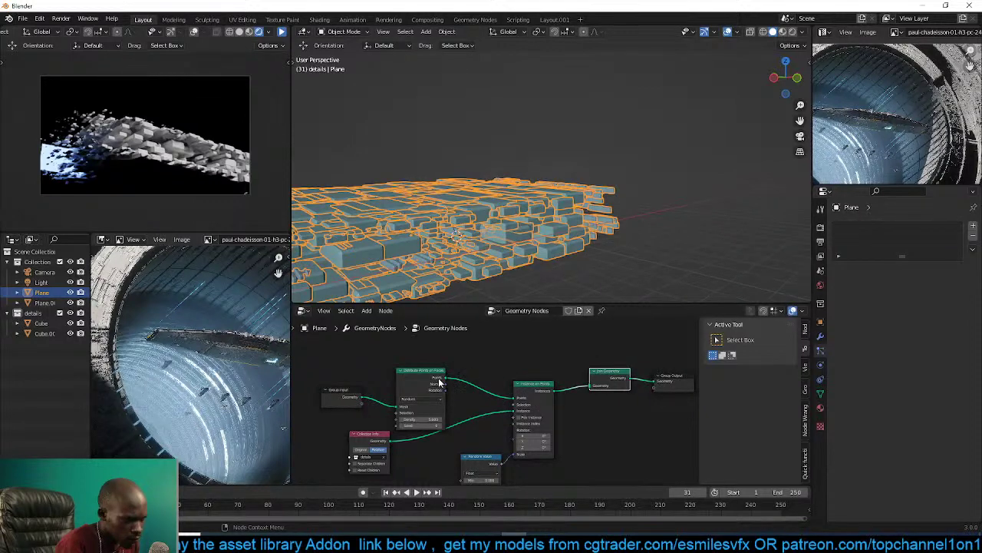
Connect the Group Input geometry to the Join Geometry node and apply the box object's transform.
left_click_drag(359, 398, 593, 389)
middle_click_drag(499, 246, 521, 180)
key("ctrl+a")
left_click(401, 167)
key("alt+a")
left_click(630, 196)
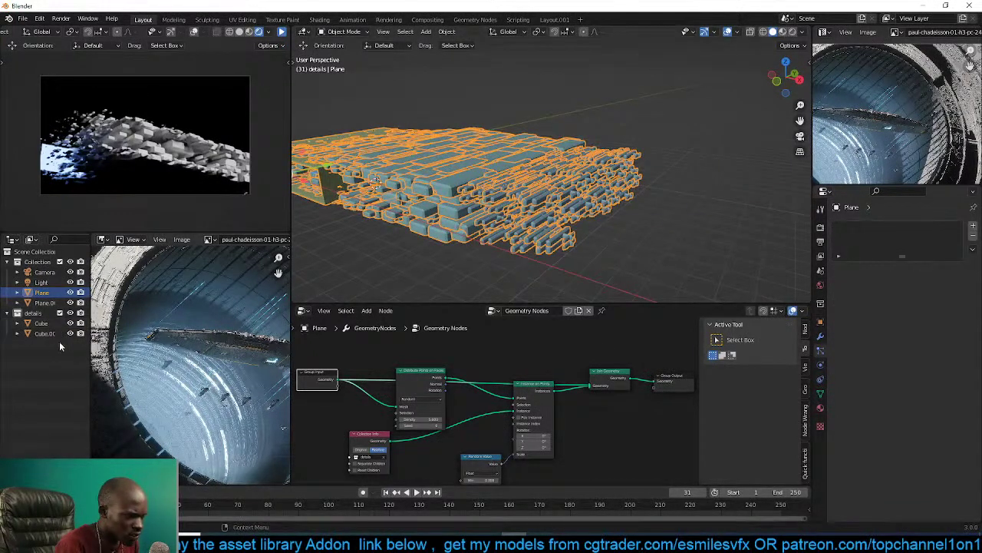
Exclude the main Collection from the view layer and apply the transforms of both cubes in the details collection.
left_click(60, 263)
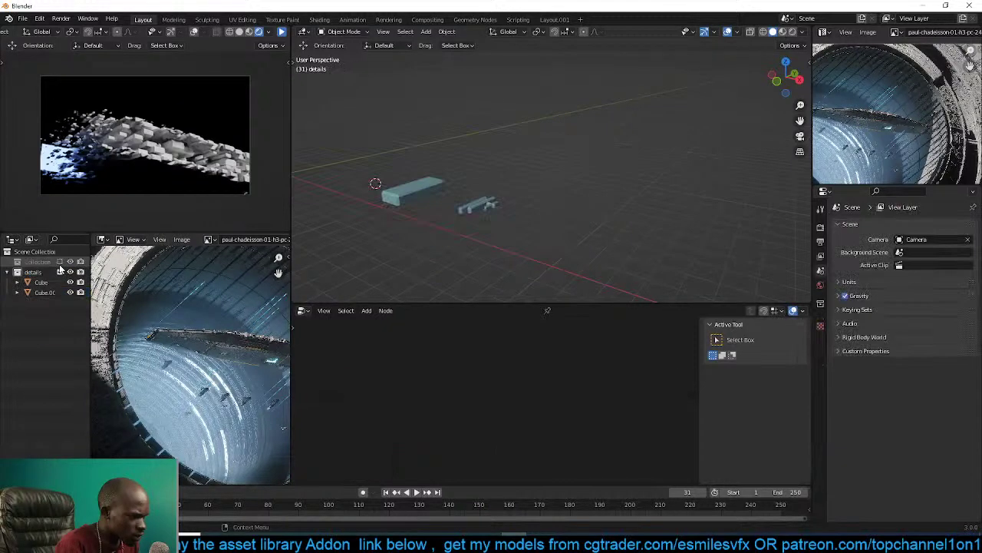
left_click(44, 293)
left_click(41, 283)
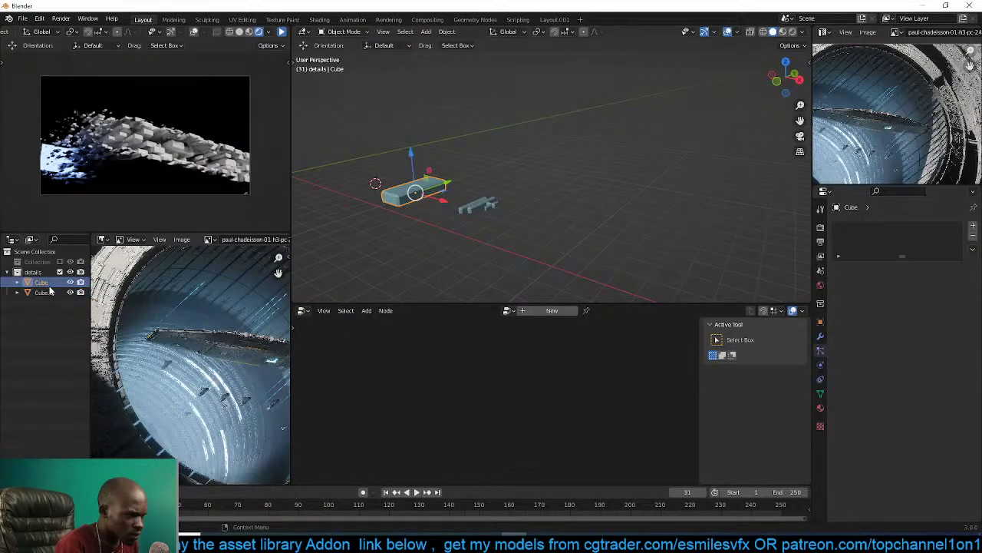
left_click(480, 204, "shift")
key("ctrl+a")
left_click(480, 204)
key("alt+a")
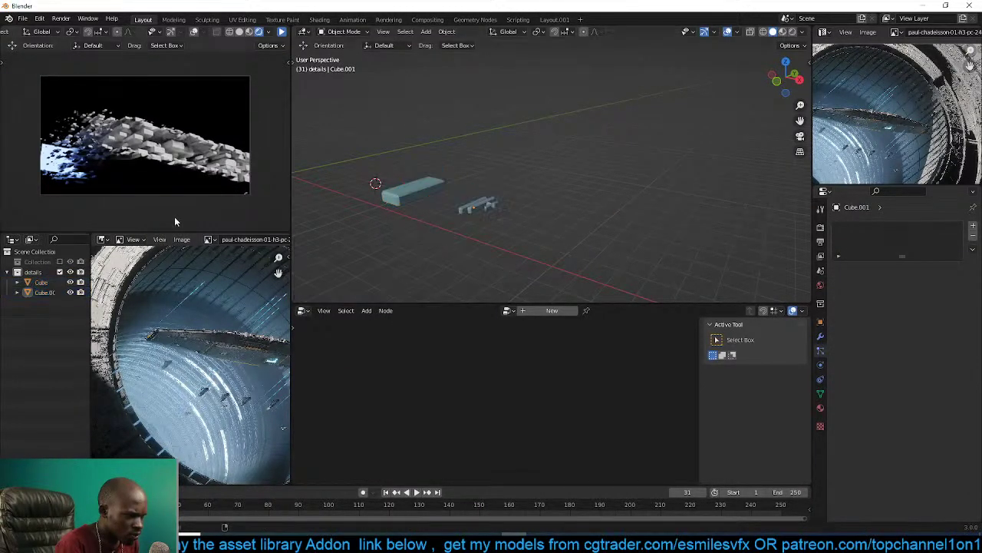
Include the main Collection again and inspect the cubes scattered over the box up close.
left_click(60, 262)
left_click(532, 176)
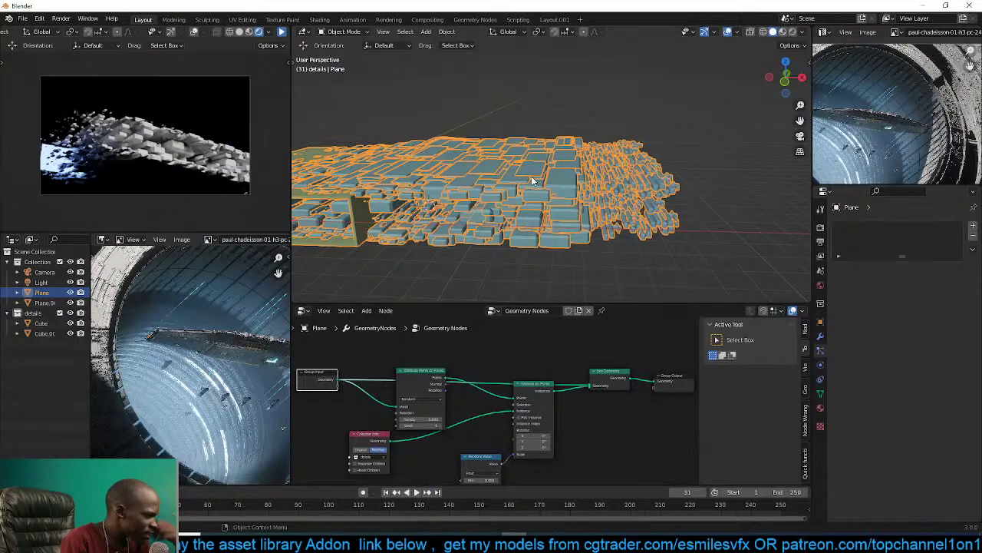
middle_click_drag(531, 176, 573, 181)
left_click(598, 143)
left_click(591, 182)
scroll(591, 183, "up", 4)
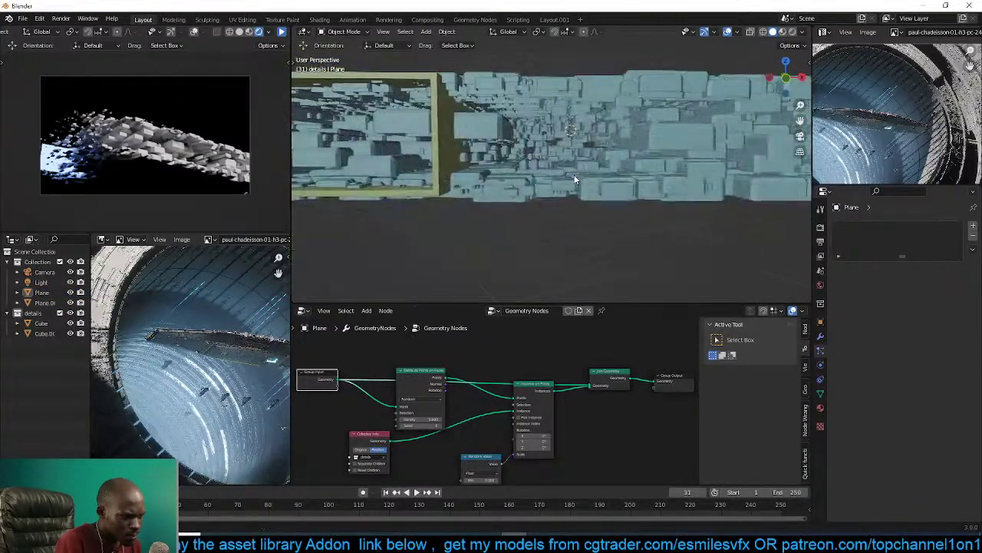
left_click(573, 180)
scroll(497, 353, "up", 3)
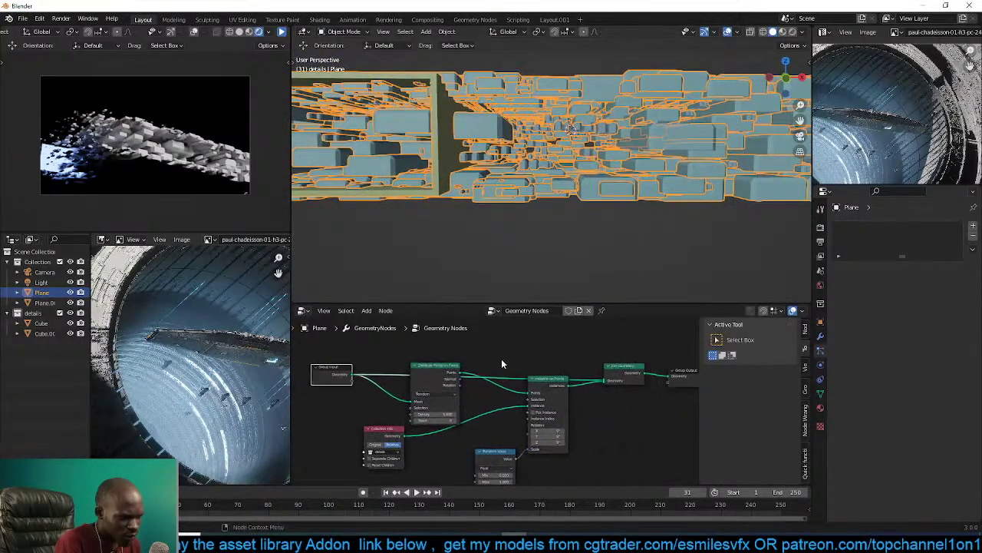
Reposition the Distribute Points on Faces node and try the Pick Instance option on the Instance on Points node.
middle_click_drag(482, 352, 477, 347)
left_click_drag(415, 351, 421, 374)
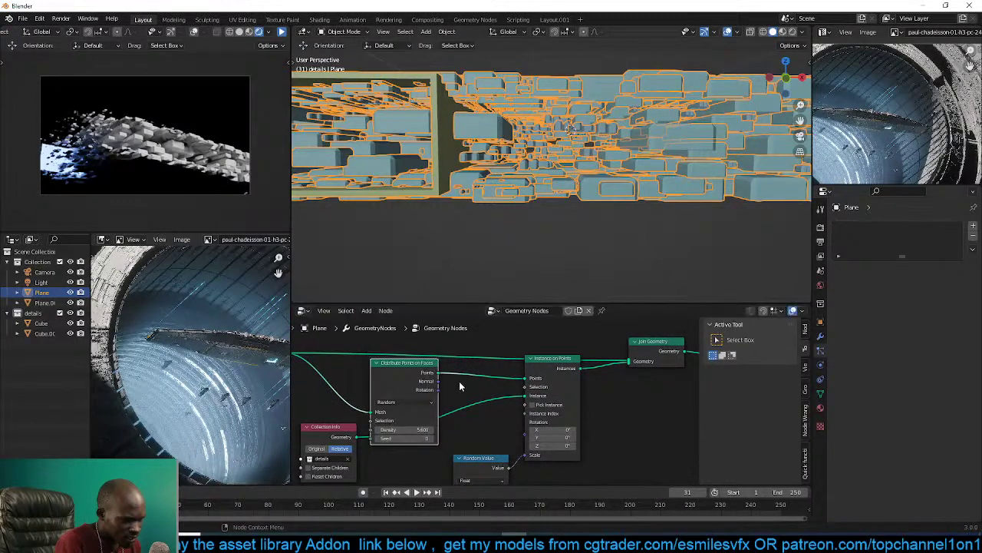
middle_click_drag(459, 381, 450, 370)
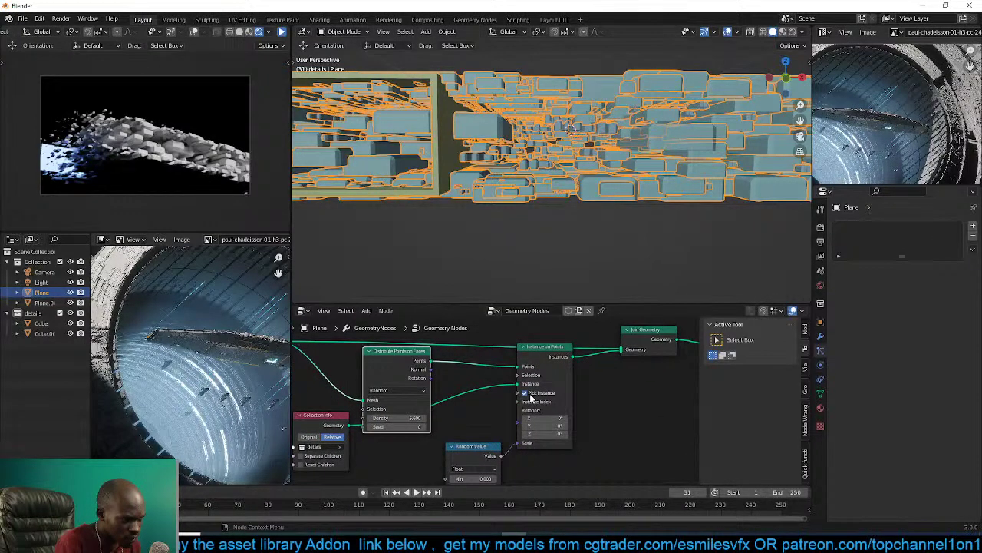
middle_click_drag(527, 403, 580, 374)
middle_click_drag(519, 405, 562, 391)
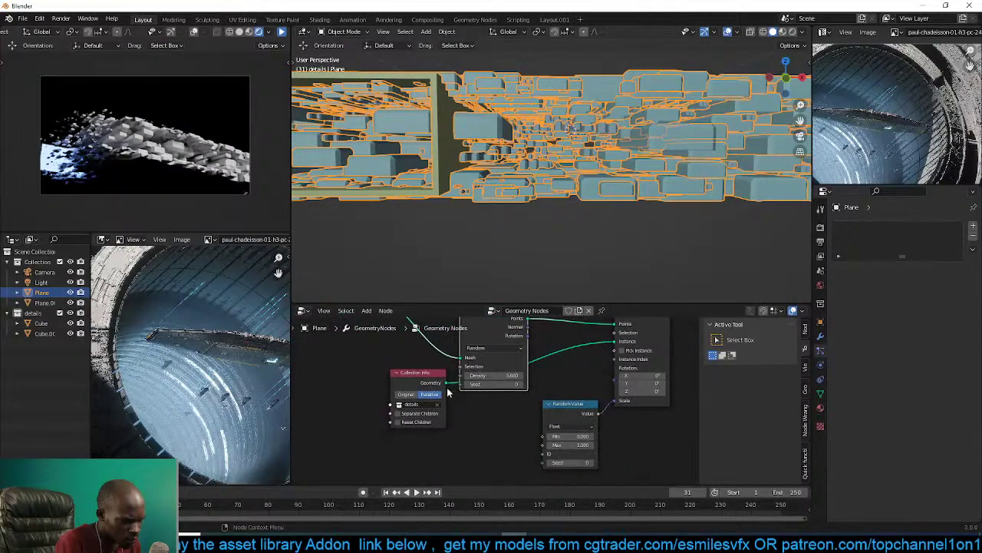
Move the Collection Info node clear of its neighbour and try its Original and Separate Children options, returning it to Relative.
left_click_drag(429, 386, 447, 412)
left_click(434, 424)
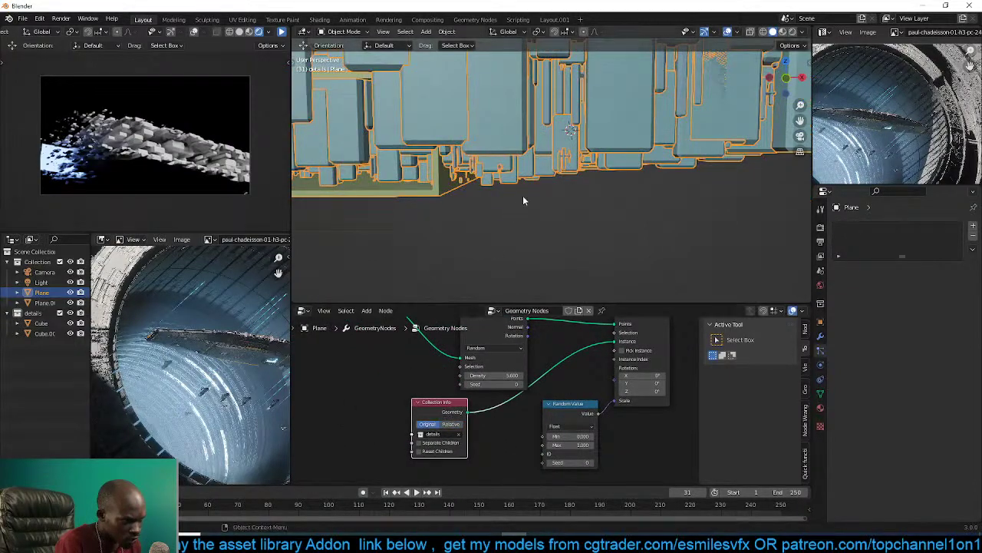
scroll(524, 196, "down", 5)
middle_click_drag(524, 196, 562, 224)
left_click(453, 425)
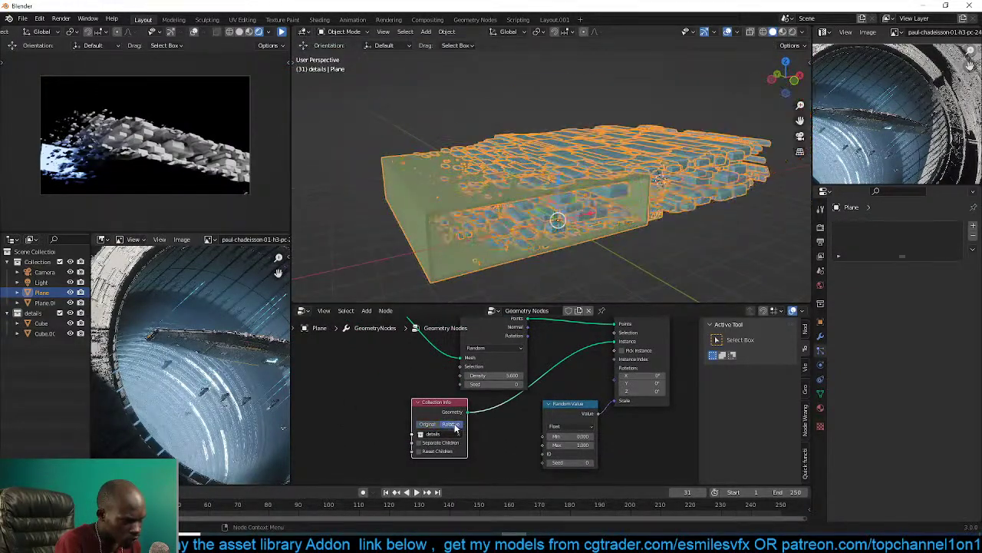
left_click(445, 443)
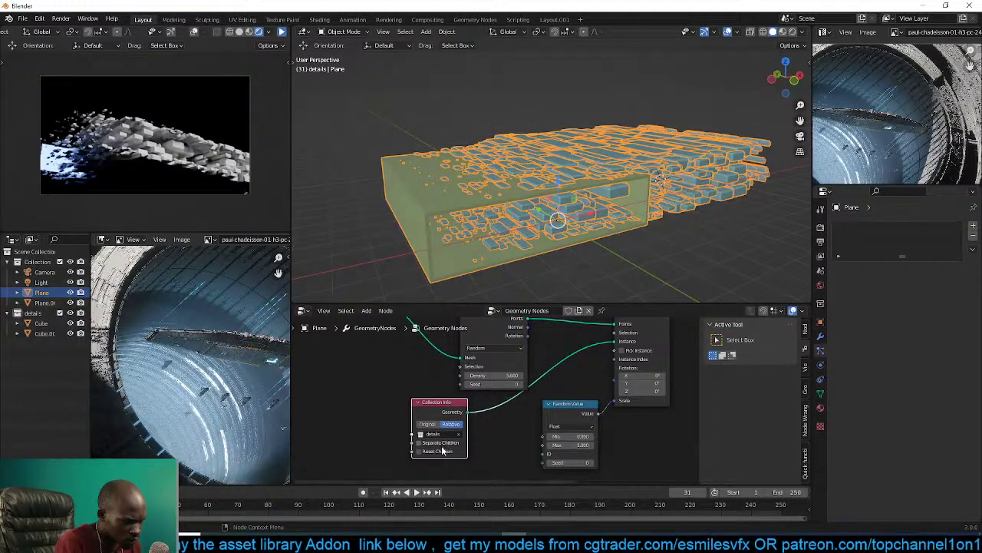
Try connecting the Points output of Distribute Points on Faces directly to the Group Output.
middle_click_drag(549, 201, 549, 230)
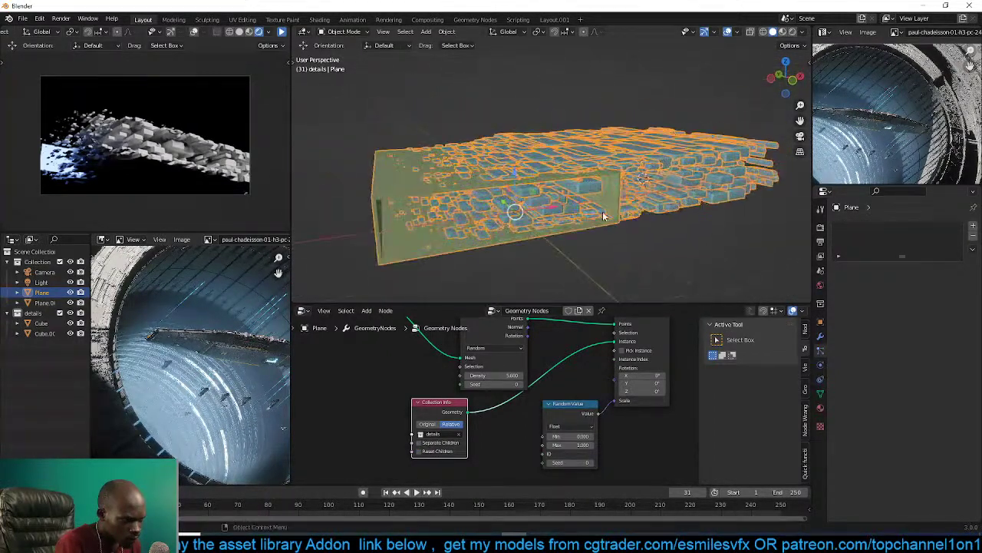
scroll(541, 391, "up", 3)
scroll(541, 395, "down", 1)
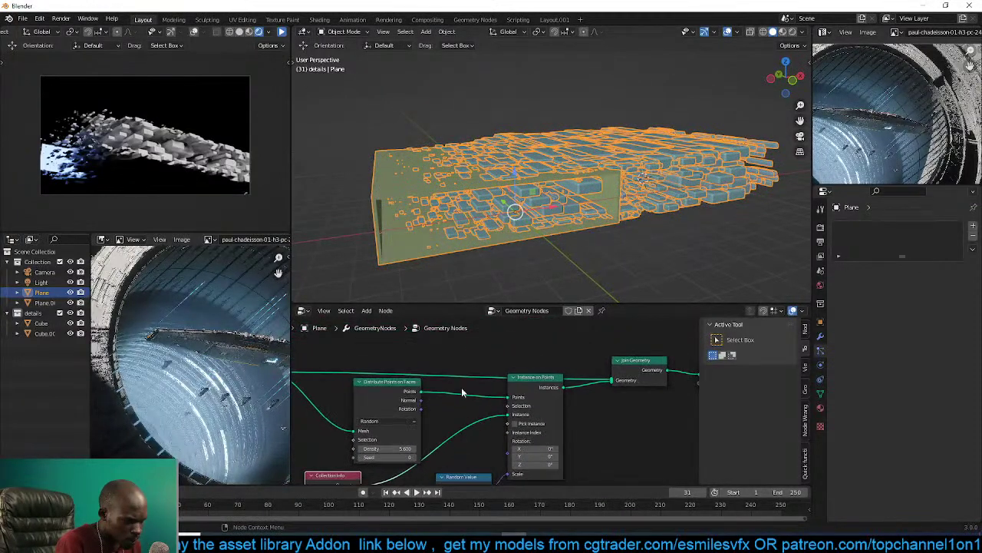
left_click(421, 391)
middle_click_drag(426, 392, 378, 398)
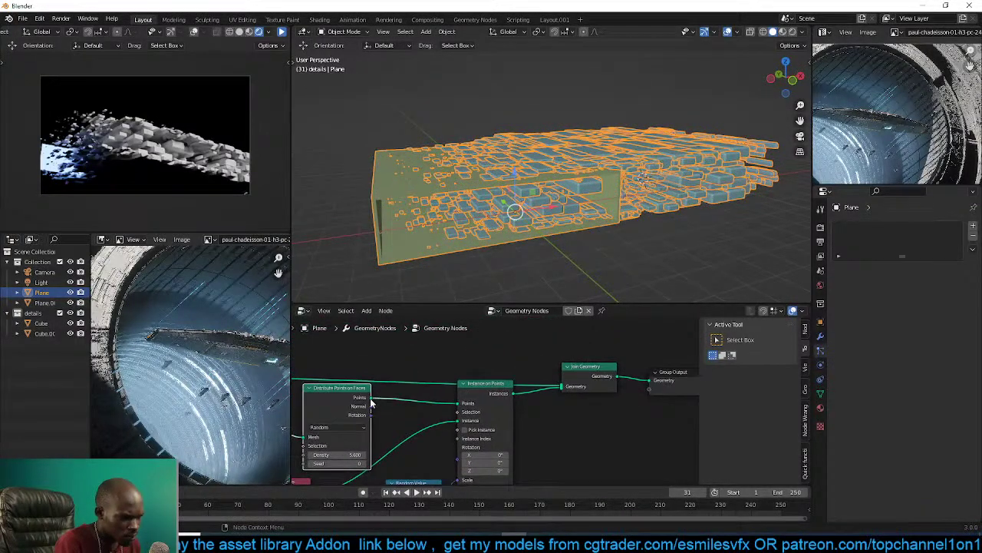
left_click_drag(372, 398, 653, 383)
mouse_move(619, 209)
middle_mouse_down()
mouse_move(586, 187)
mouse_move(615, 208)
middle_mouse_up()
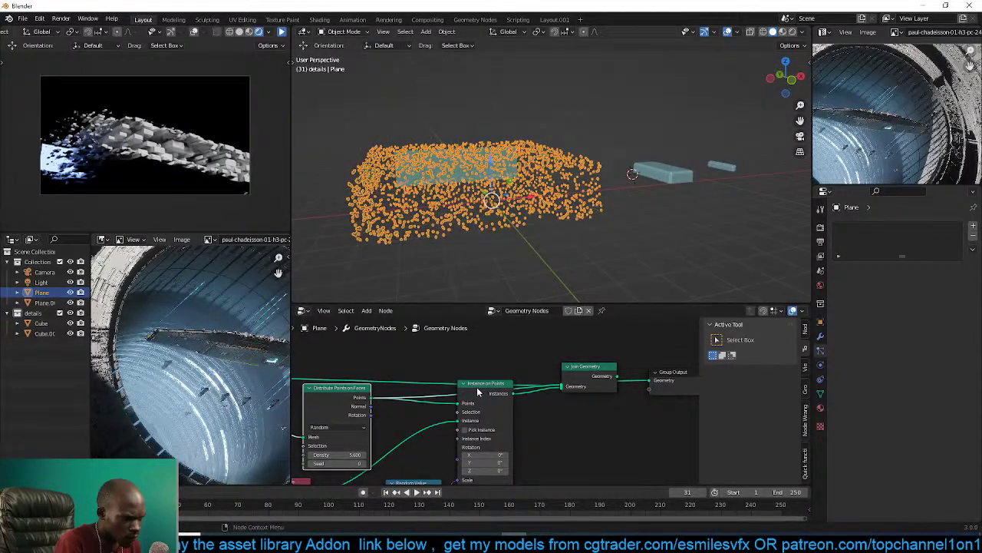
Attach a Viewer node to the Join Geometry node and reconnect Join Geometry to the Group Output.
left_click(607, 379, "ctrl+shift")
left_click_drag(669, 378, 622, 326)
left_click_drag(617, 378, 654, 384)
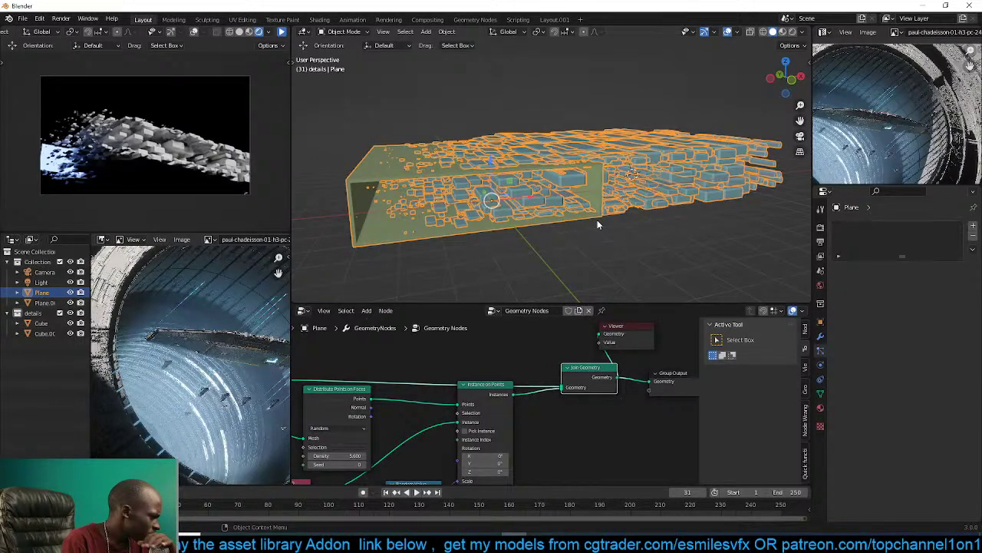
Examine how the detail cubes are distributed relative to the box from several angles and distances.
middle_click_drag(628, 218, 523, 160)
left_click(672, 187)
scroll(613, 194, "up", 3)
scroll(523, 160, "down", 4)
left_click(580, 184)
mouse_move(580, 185)
middle_mouse_down()
mouse_move(589, 193)
mouse_move(590, 181)
mouse_move(588, 196)
middle_mouse_up()
scroll(587, 195, "up", 3)
scroll(574, 399, "down", 6)
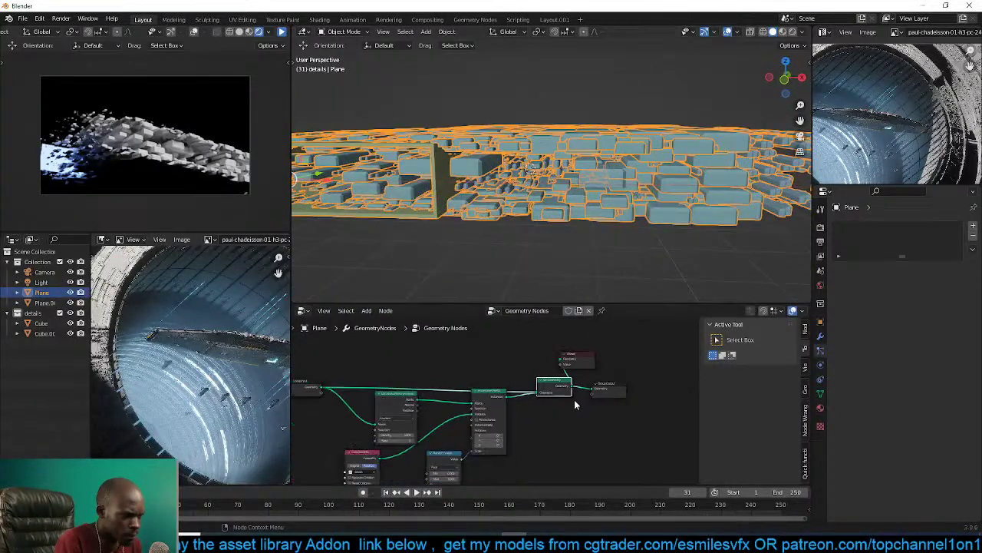
Move the Viewer node away from Join Geometry and bring the open end of the box into view.
middle_click_drag(574, 399, 603, 386)
left_click_drag(608, 348, 668, 353)
scroll(649, 367, "up", 3)
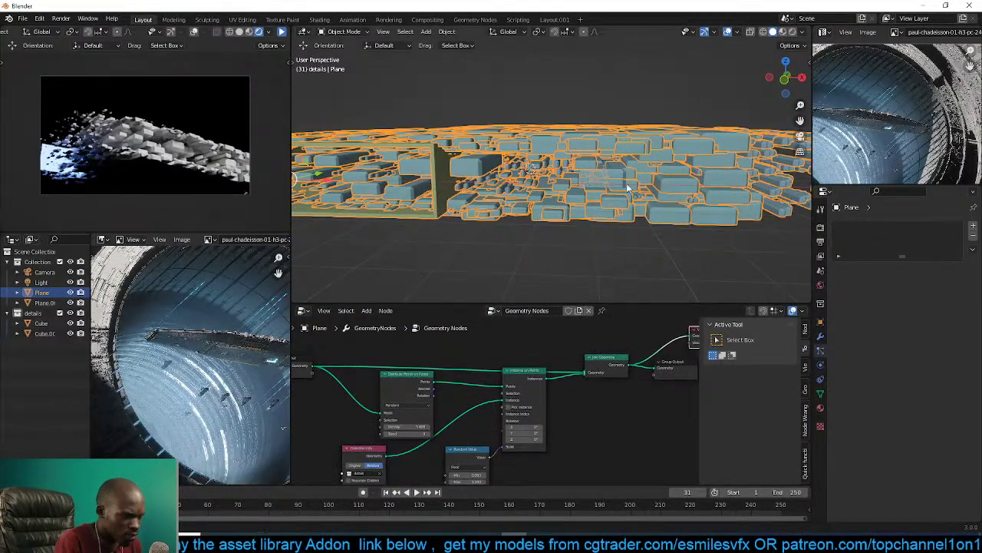
middle_click_drag(627, 185, 770, 198, "shift")
middle_click_drag(316, 159, 446, 167, "shift")
scroll(471, 399, "down", 1)
scroll(471, 399, "up", 4)
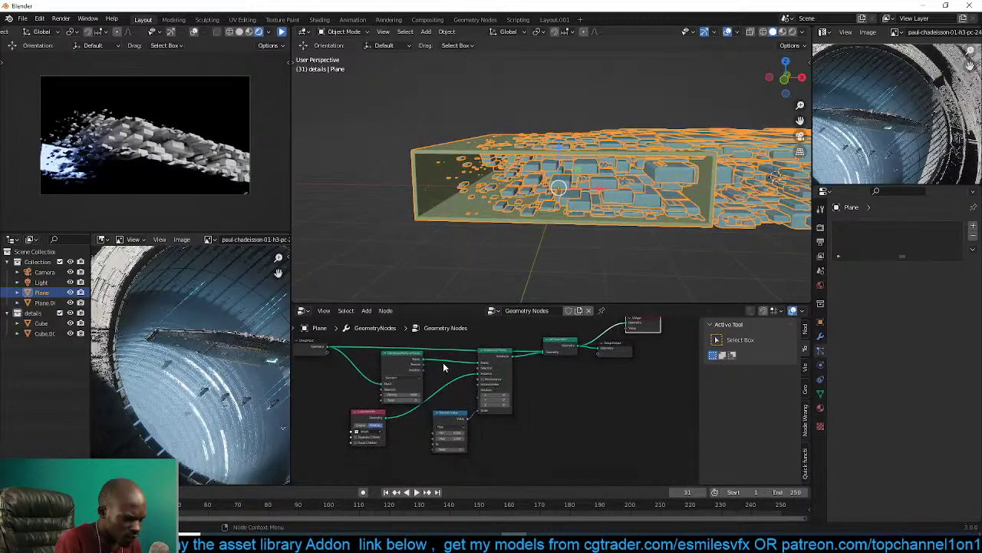
Try the Pick Instance option on the Instance on Points node and turn it off again.
scroll(439, 388, "up", 2)
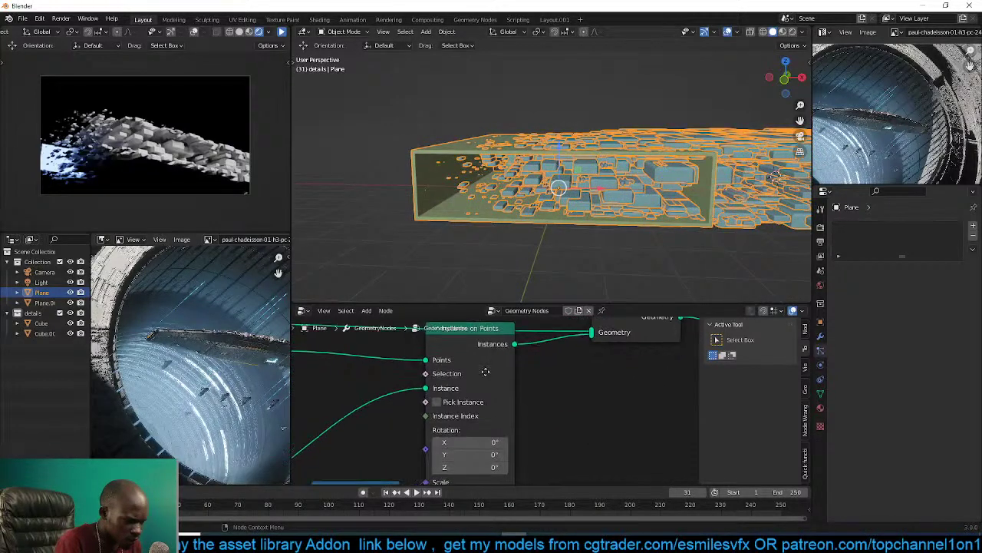
middle_click_drag(484, 373, 538, 364)
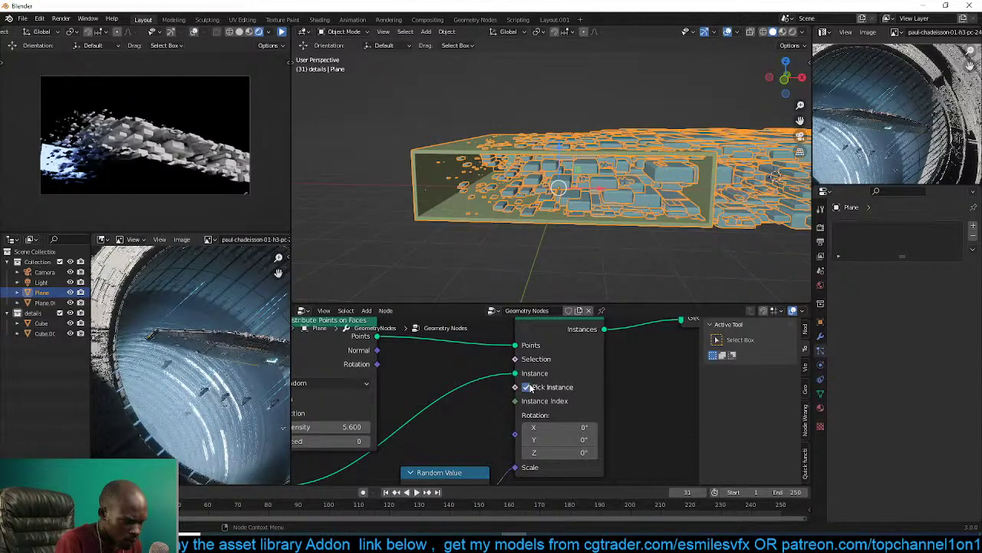
scroll(521, 407, "down", 1)
middle_click_drag(520, 408, 565, 363)
scroll(565, 376, "down", 1)
mouse_move(634, 364)
left_mouse_down()
mouse_move(634, 384)
mouse_move(647, 385)
mouse_move(635, 365)
left_mouse_up()
right_click(634, 365)
scroll(635, 365, "down", 3)
middle_click_drag(651, 368, 608, 396)
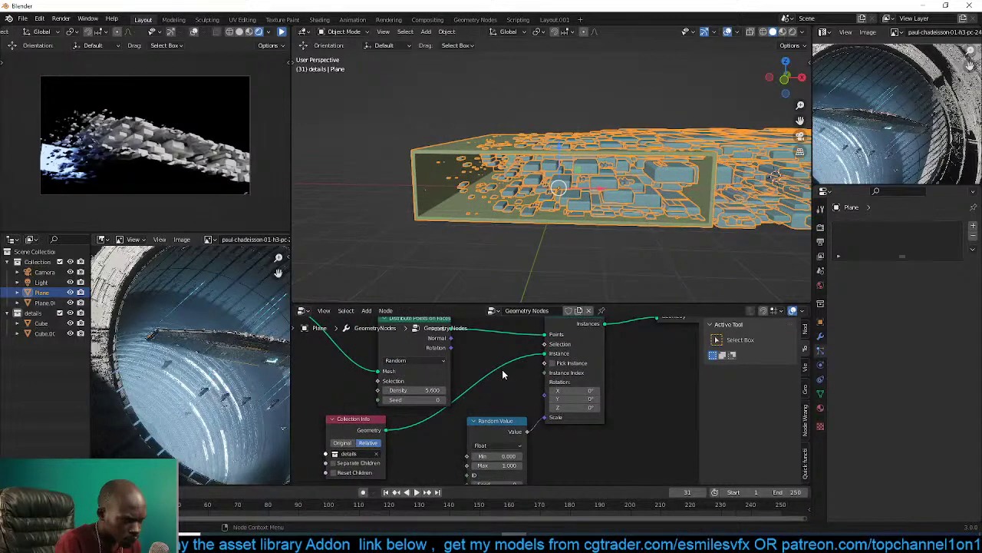
Try driving the Rotation input of the Instance on Points node and disconnect it again.
left_click_drag(527, 404, 553, 393)
scroll(572, 258, "down", 4)
middle_click_drag(572, 252, 600, 260)
mouse_move(544, 382)
left_mouse_down()
mouse_move(479, 369)
mouse_move(551, 394)
left_mouse_up()
scroll(592, 218, "down", 4)
middle_click_drag(592, 218, 679, 261)
left_click_drag(545, 382, 531, 380)
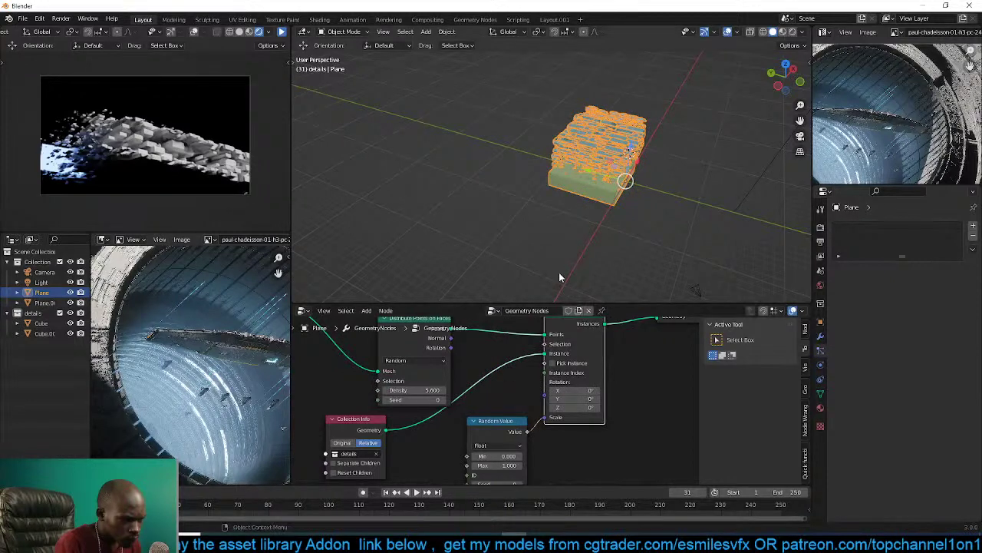
Save the file and enable Separate Children on the Collection Info node.
key("ctrl+s")
middle_click_drag(417, 467, 456, 450)
left_click(728, 413)
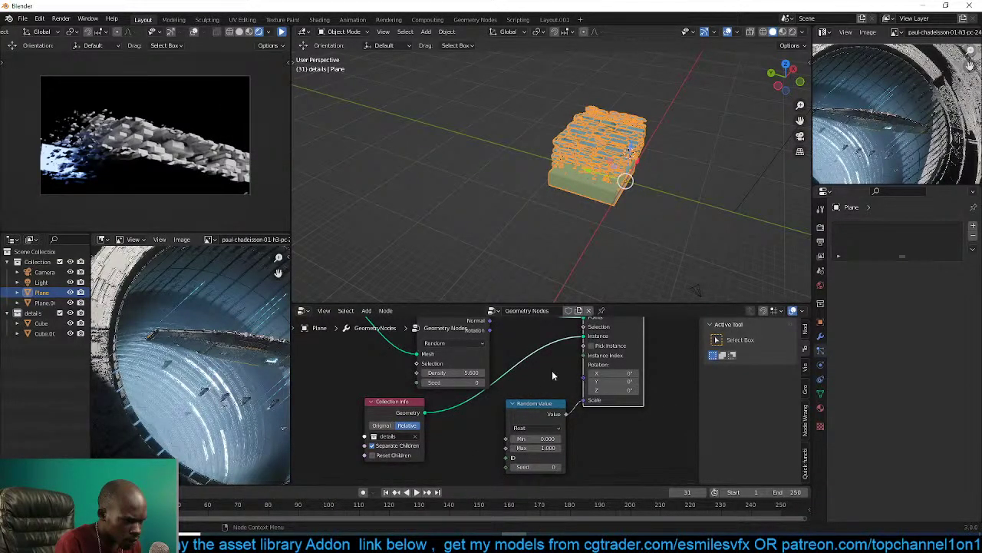
Try linking the Rotation output of Distribute Points on Faces to the Instance on Points Rotation input, and disconnect it.
middle_click_drag(498, 341, 487, 360)
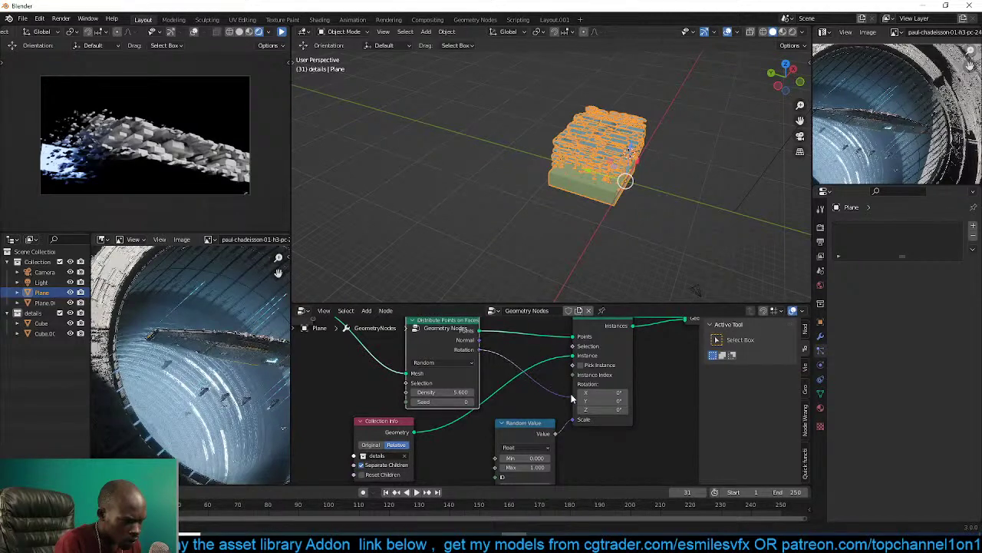
left_click_drag(571, 399, 572, 385)
middle_click_drag(625, 180, 565, 164)
left_click_drag(572, 386, 562, 388)
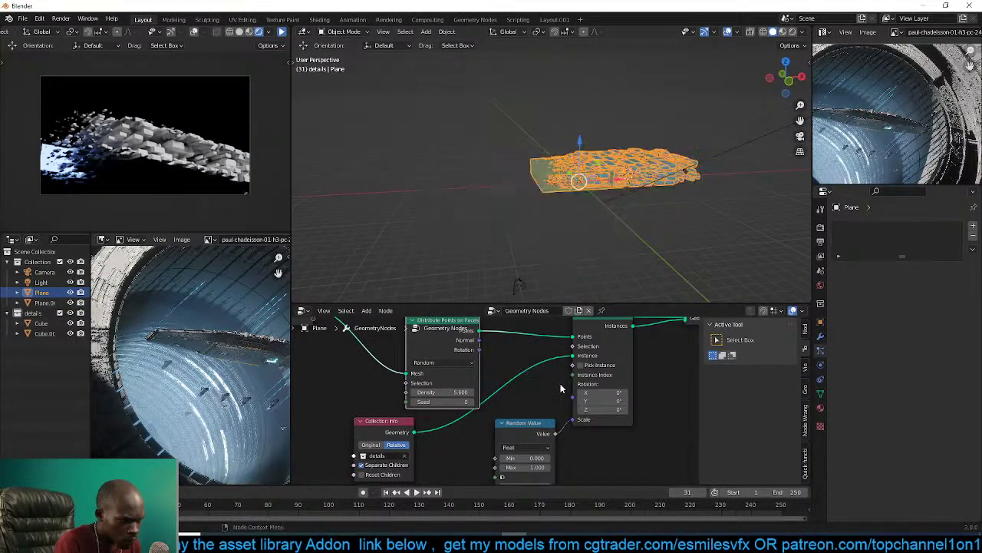
Inspect the node setup and the box from another angle, and refresh the rendered camera preview.
middle_click_drag(561, 386, 482, 419)
scroll(482, 419, "up", 2)
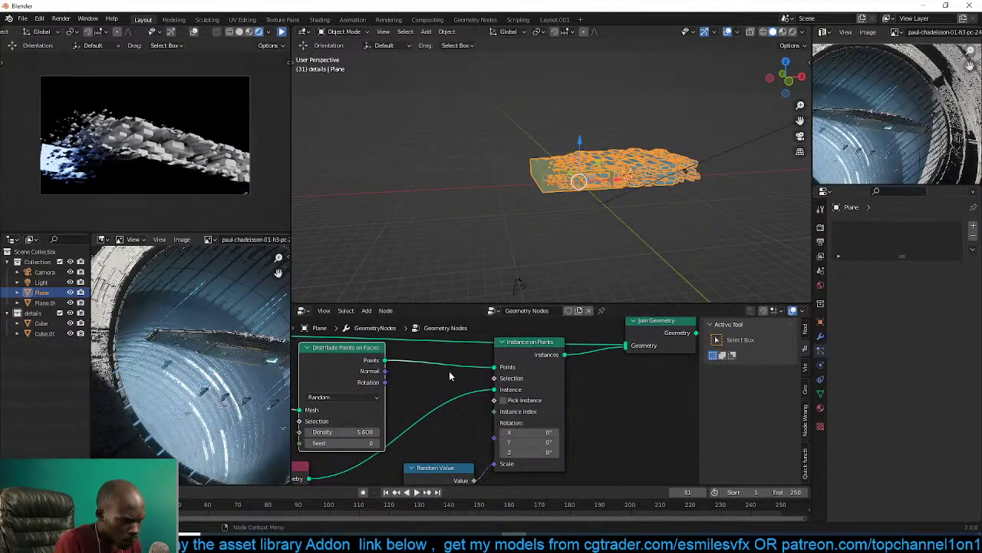
middle_click_drag(539, 358, 540, 374)
scroll(537, 392, "down", 2)
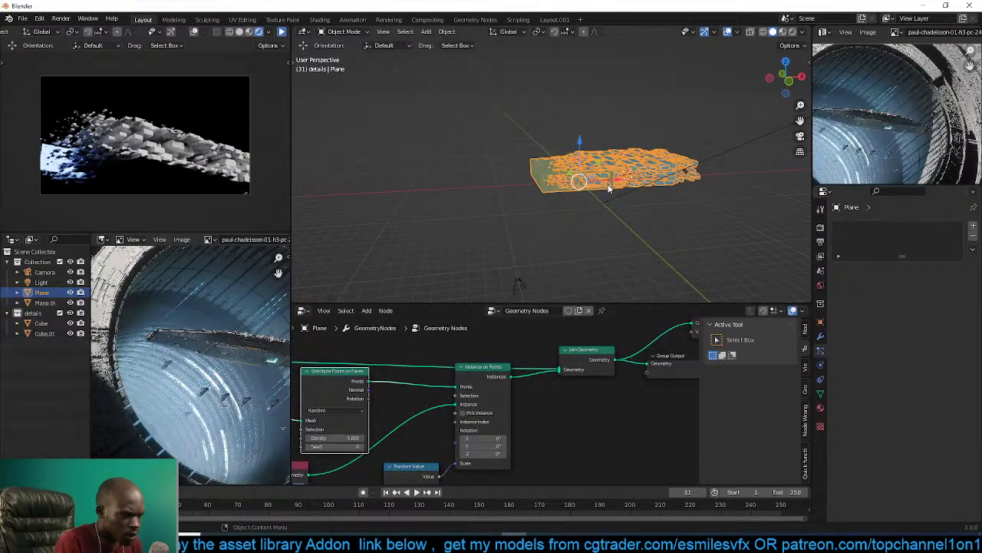
middle_click_drag(608, 188, 665, 194)
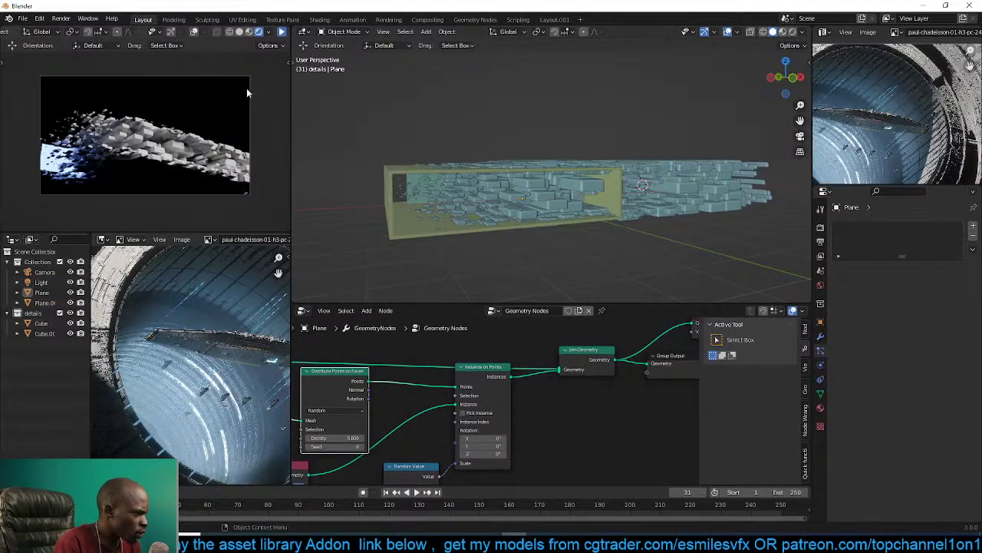
left_click(281, 33)
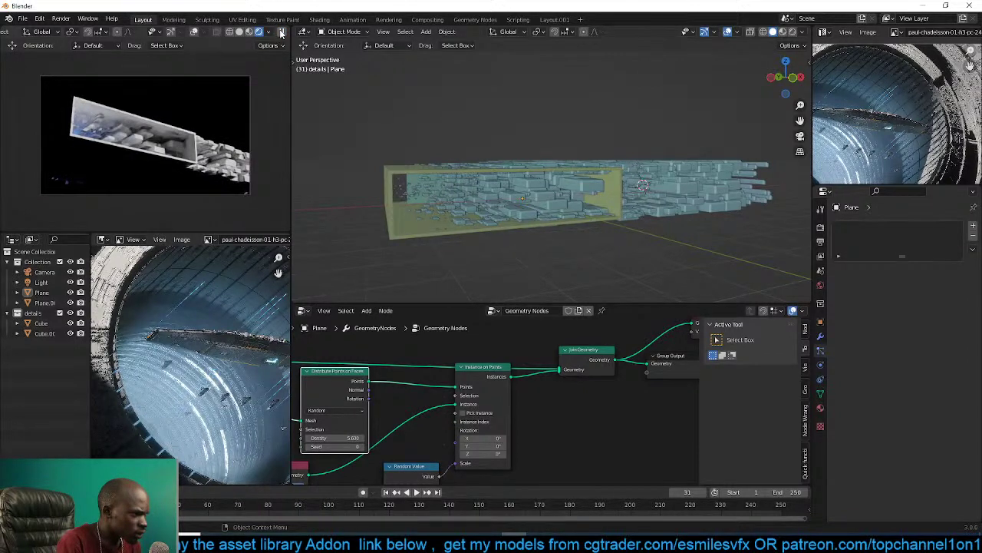
Move the box's Solidify modifier below its Geometry Nodes modifier in the modifier stack.
mouse_move(582, 186)
middle_mouse_down()
mouse_move(602, 184)
mouse_move(554, 193)
mouse_move(583, 199)
middle_mouse_up()
left_click(588, 187)
key("Tab")
key("Tab")
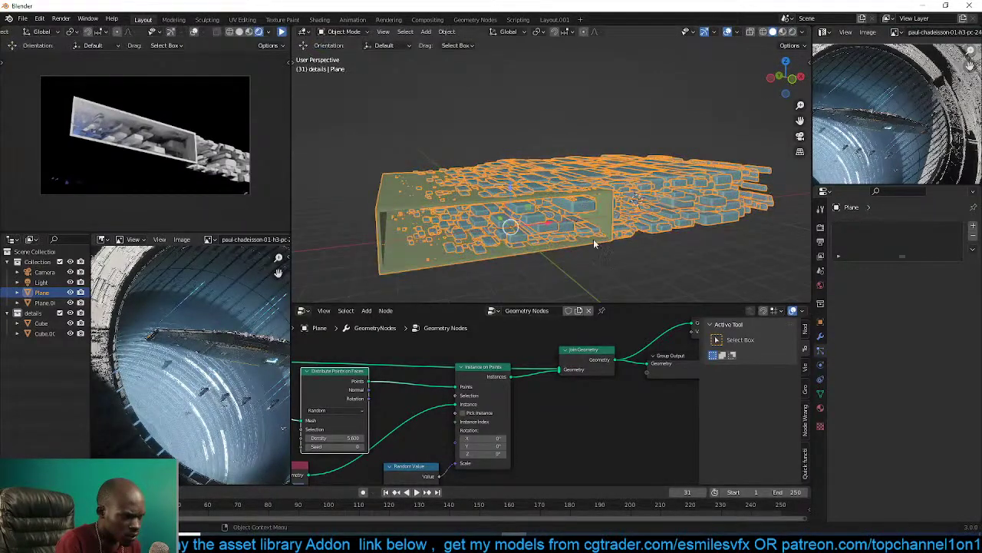
left_click(822, 337)
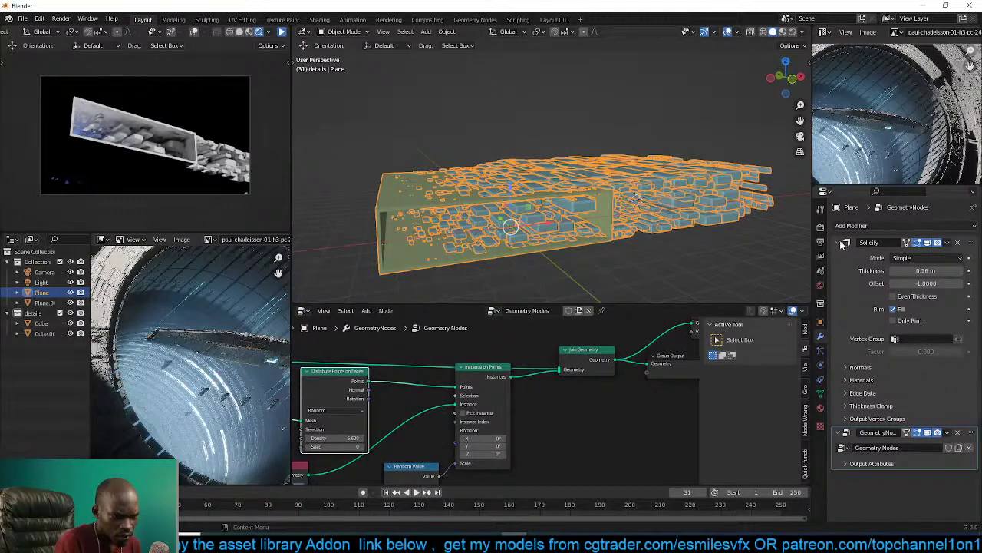
left_click(842, 245)
left_click_drag(968, 261, 966, 213)
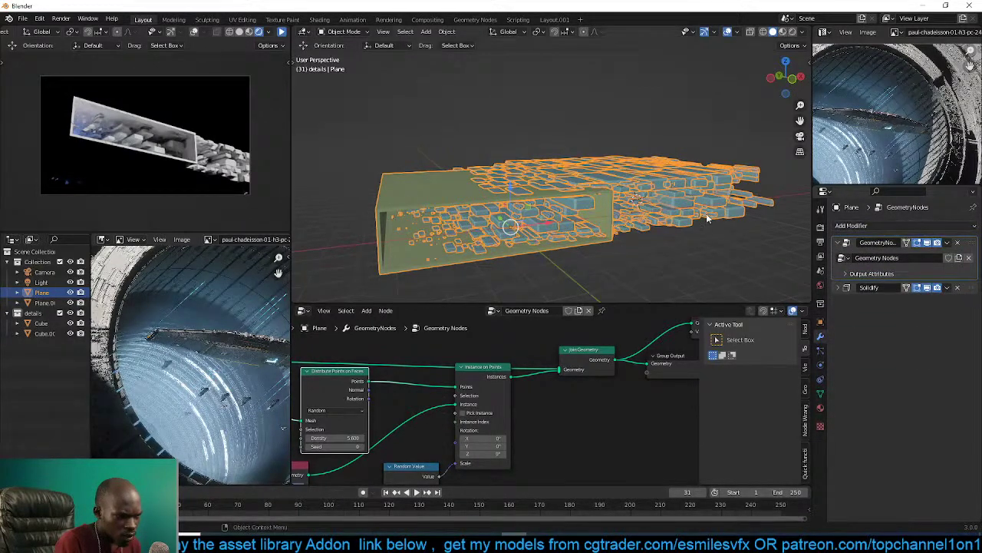
Apply the scale of the box with the scattered cubes.
middle_click_drag(708, 219, 580, 171)
key("ctrl+a")
left_click(616, 184)
left_click(596, 196)
left_click(555, 203)
left_click(538, 227)
scroll(510, 399, "down", 3)
middle_click_drag(529, 402, 565, 384)
scroll(522, 403, "up", 2)
scroll(554, 382, "up", 2)
scroll(565, 384, "up", 3)
scroll(566, 387, "down", 1)
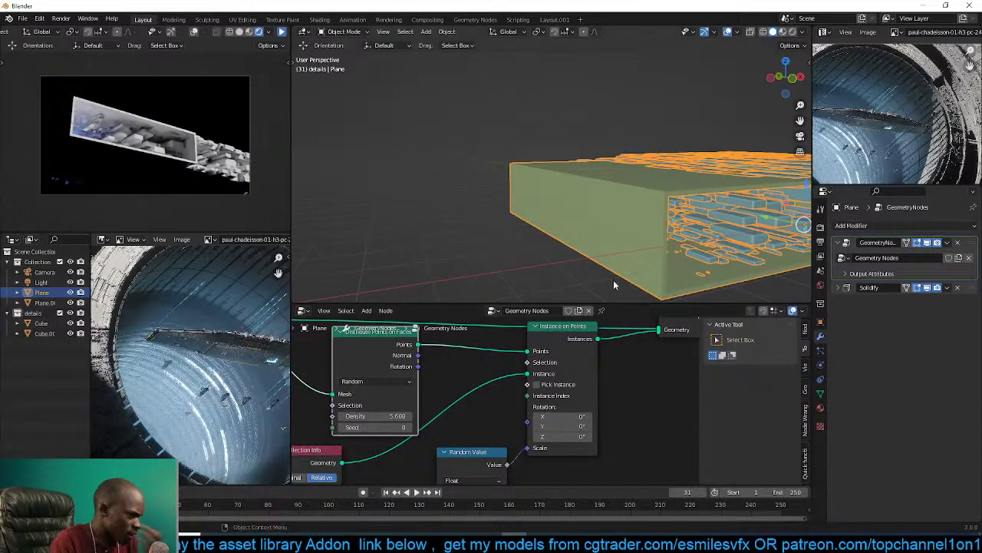
Duplicate the box in place, enlarge the copy uniformly around the original and apply its scale.
middle_click_drag(623, 234, 482, 224, "shift")
scroll(650, 225, "down", 4)
left_click(500, 186)
left_click(500, 186)
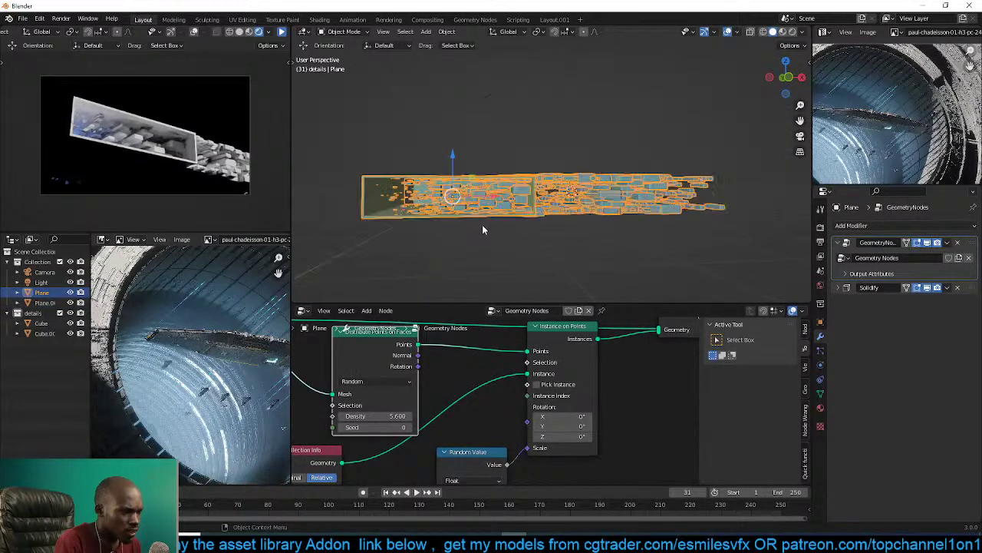
scroll(482, 224, "down", 1)
key("shift+d")
key("Escape")
key("s")
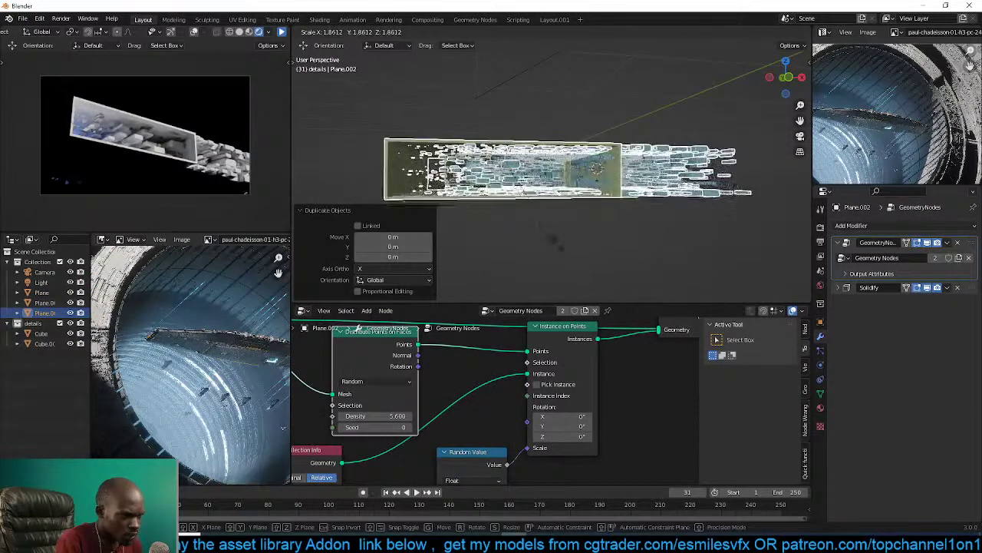
left_click(575, 255)
key("ctrl+a")
left_click(575, 255)
Look at the nested boxes through the camera and refresh the rendered preview.
middle_click_drag(575, 256, 645, 187)
left_click(547, 262)
key("KP_0")
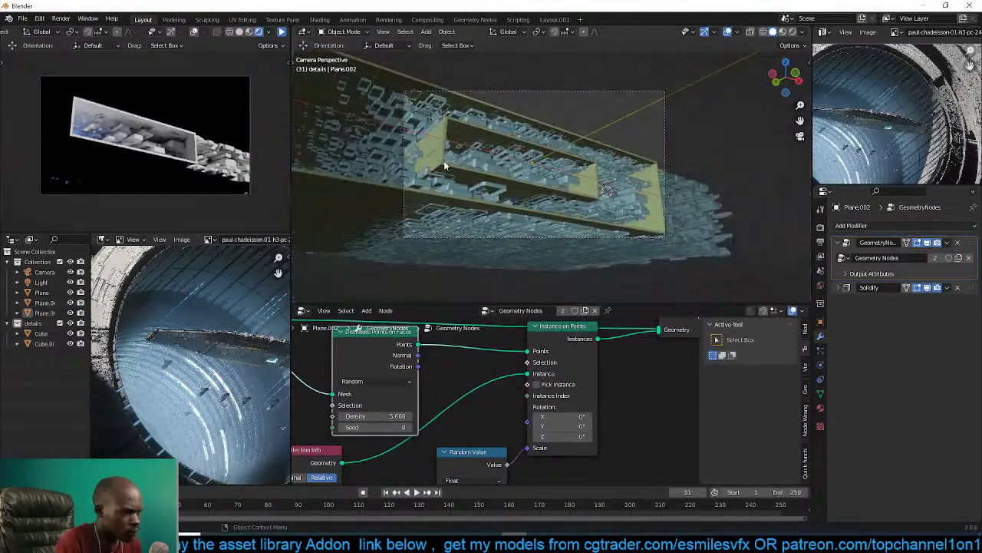
left_click(281, 32)
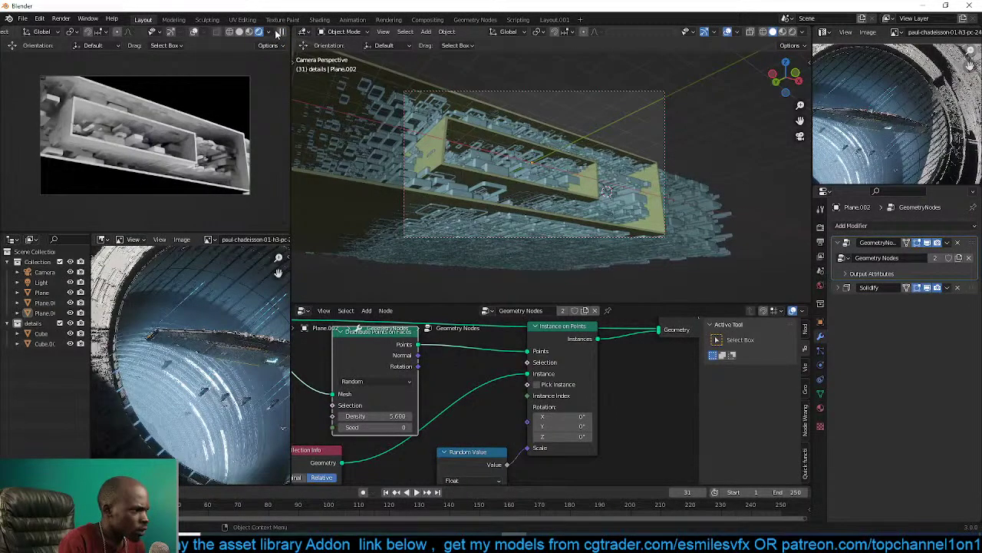
Switch to wireframe, select the plain Plane.001 object hidden among the cubes and move it about 19.58 m along Y.
middle_click_drag(522, 174, 384, 221)
scroll(547, 184, "up", 3)
key("shift+z")
left_click(534, 195)
left_click(534, 196)
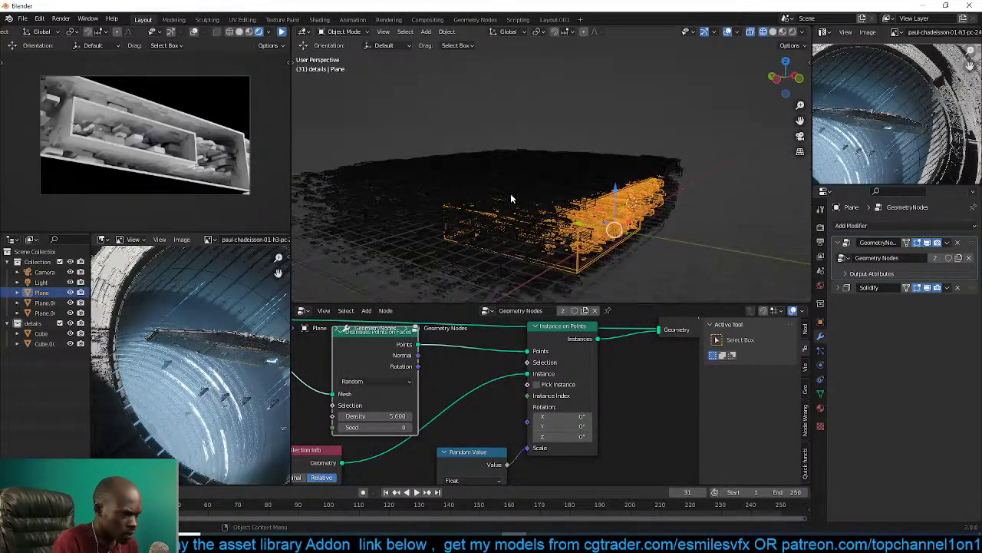
left_click(512, 197)
left_click(434, 212)
left_click(492, 209)
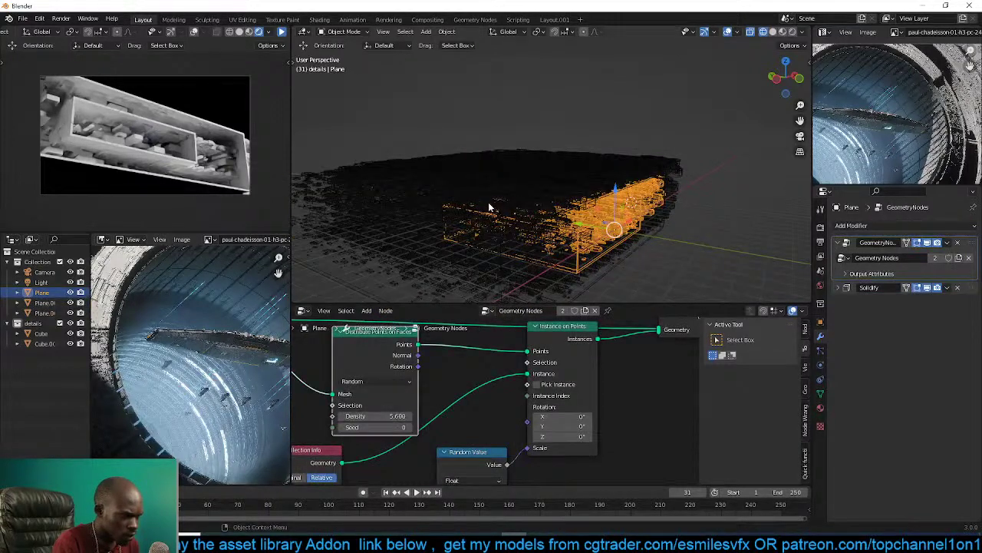
left_click(490, 208)
left_click(492, 209)
left_click(480, 224)
left_click(522, 212)
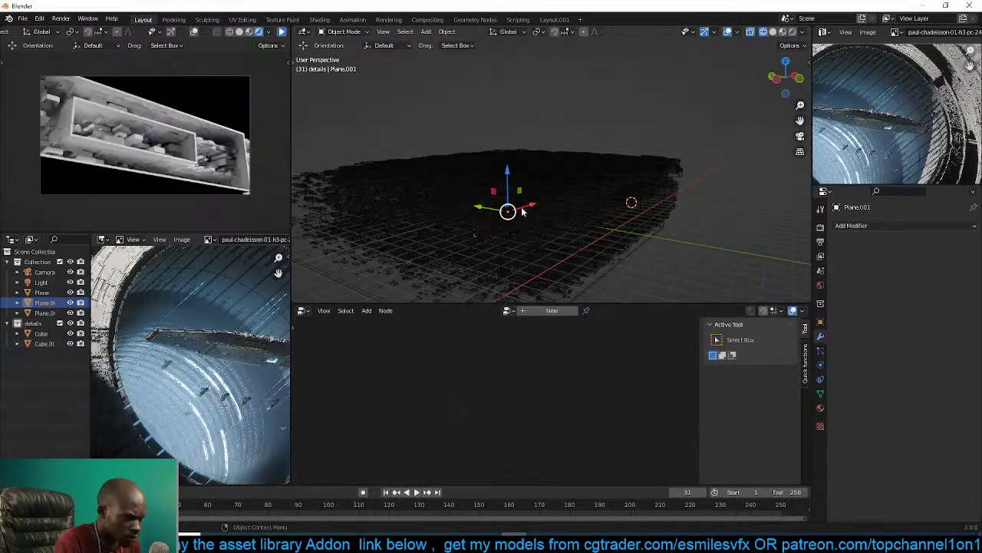
left_click_drag(484, 209, 332, 185)
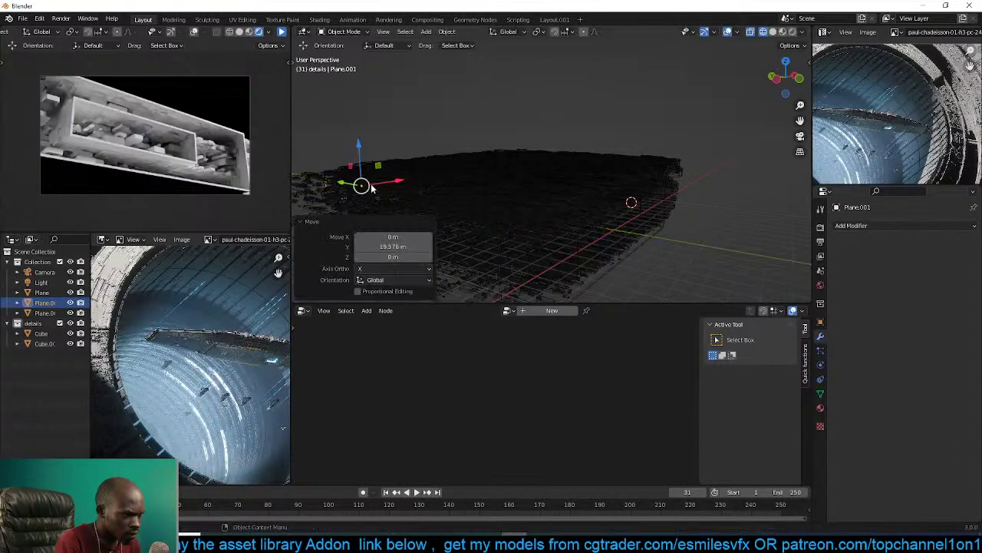
Stretch Plane.001 along X and by about 2.06 along its local Y, and shift it about 7.1 m along X.
scroll(530, 217, "down", 3)
middle_click_drag(530, 218, 658, 219)
key("s")
key("x")
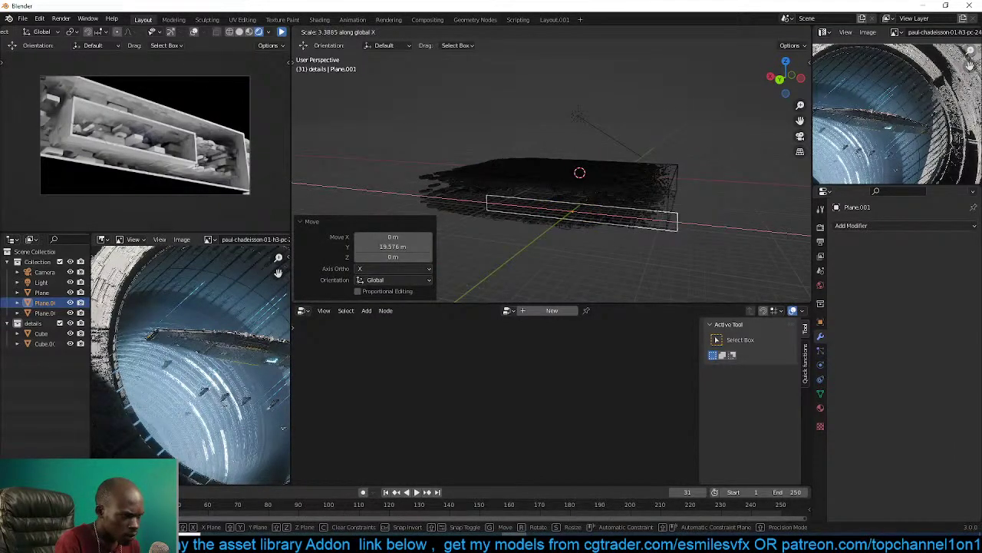
left_click(592, 236)
key("s")
key("y")
key("y")
left_click(592, 255)
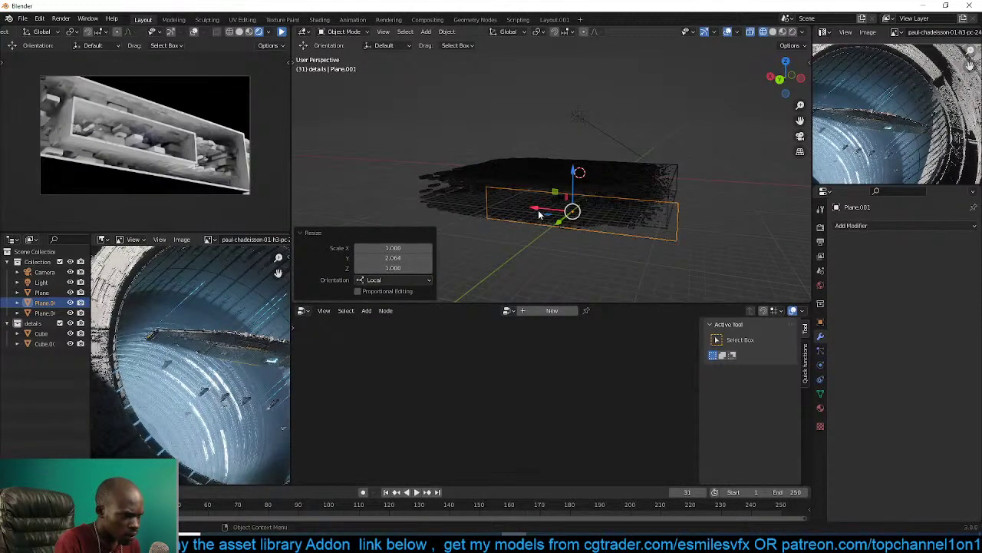
left_click_drag(538, 210, 430, 211)
key("KP_0")
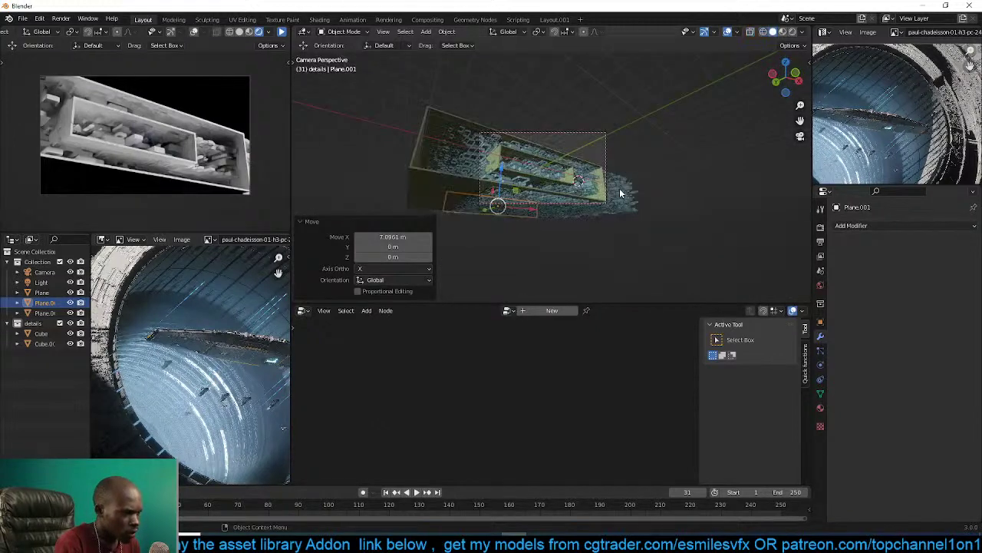
Scale Plane.001 up uniformly by about 1.27 and apply its scale.
scroll(620, 194, "up", 3)
key("s")
left_click(616, 249)
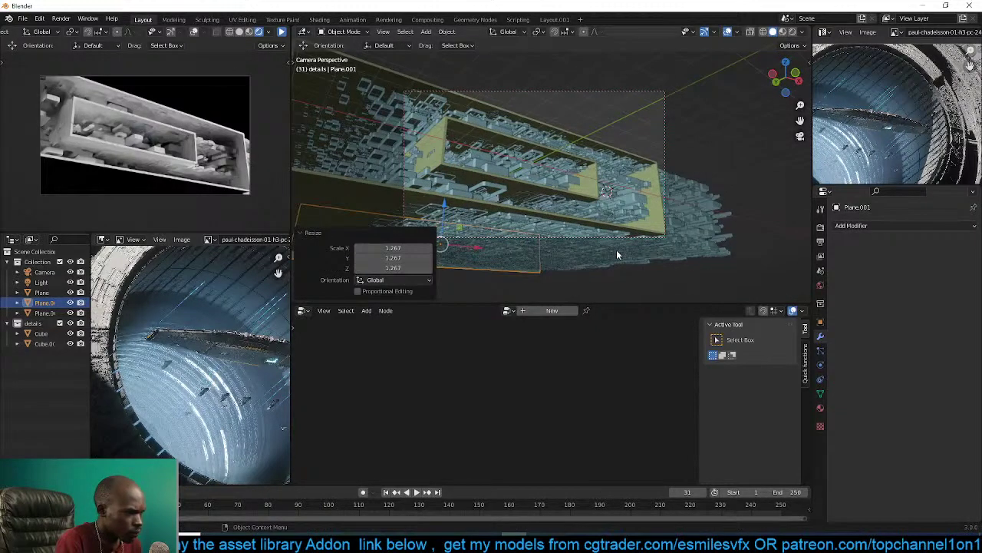
key("ctrl+a")
left_click(617, 250)
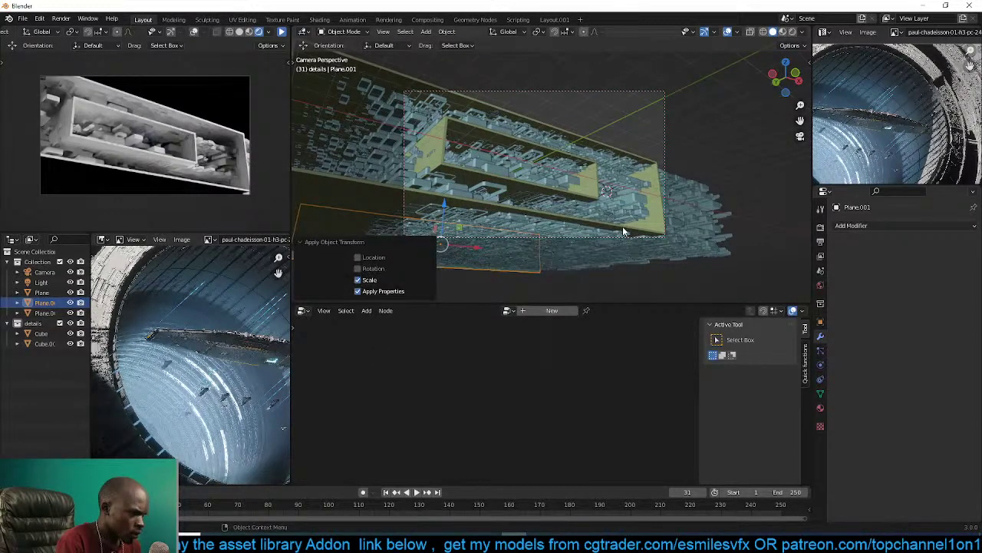
Recalculate the normals of the large outer box in Edit Mode and apply the object's scale.
left_click(623, 225)
key("Tab")
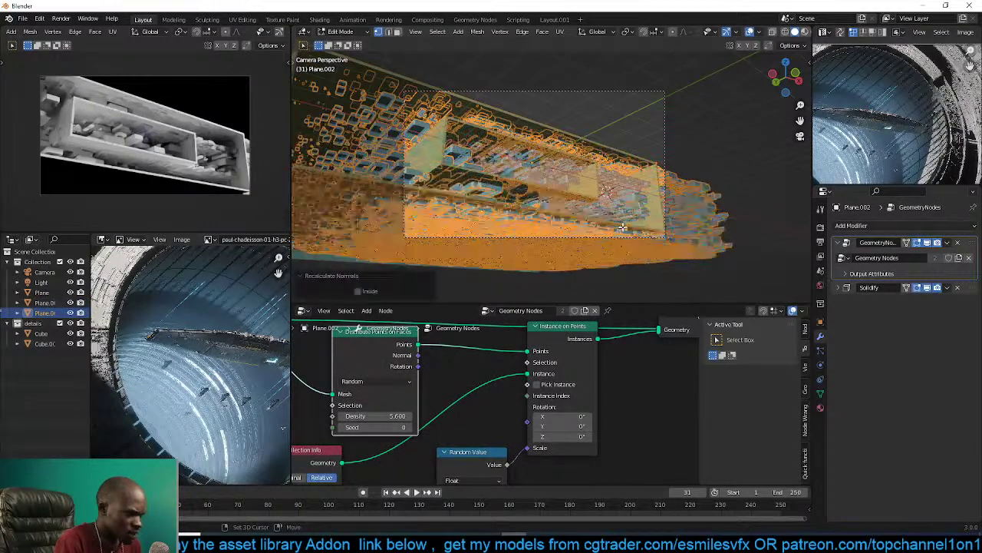
key("Tab")
middle_click_drag(622, 228, 631, 174)
left_click(652, 220)
left_click(667, 193)
key("ctrl+a")
left_click(631, 184)
Apply the scale of the small inner box and clear the selection.
left_click(452, 215)
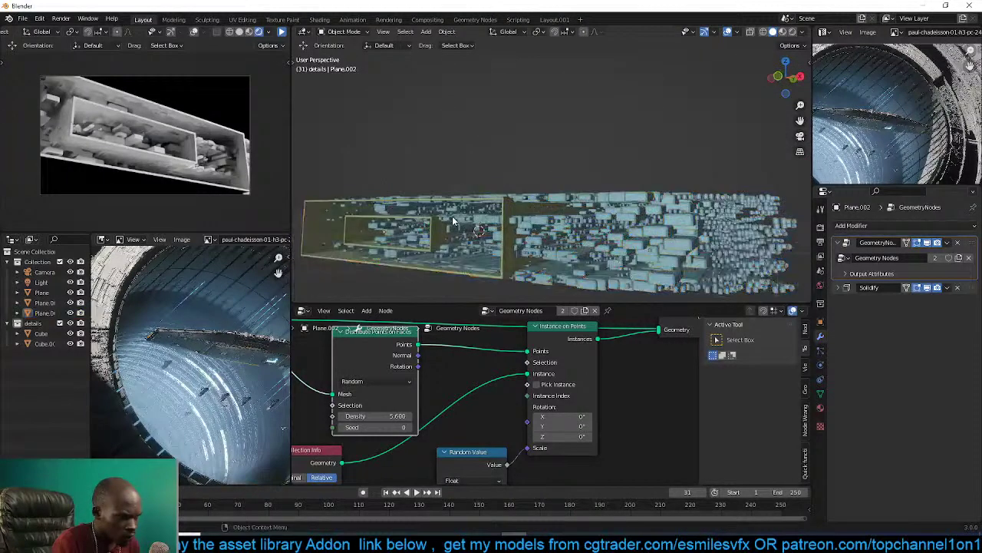
left_click(439, 228, "shift")
left_click(439, 227)
key("ctrl+a")
left_click(439, 226)
key("alt+a")
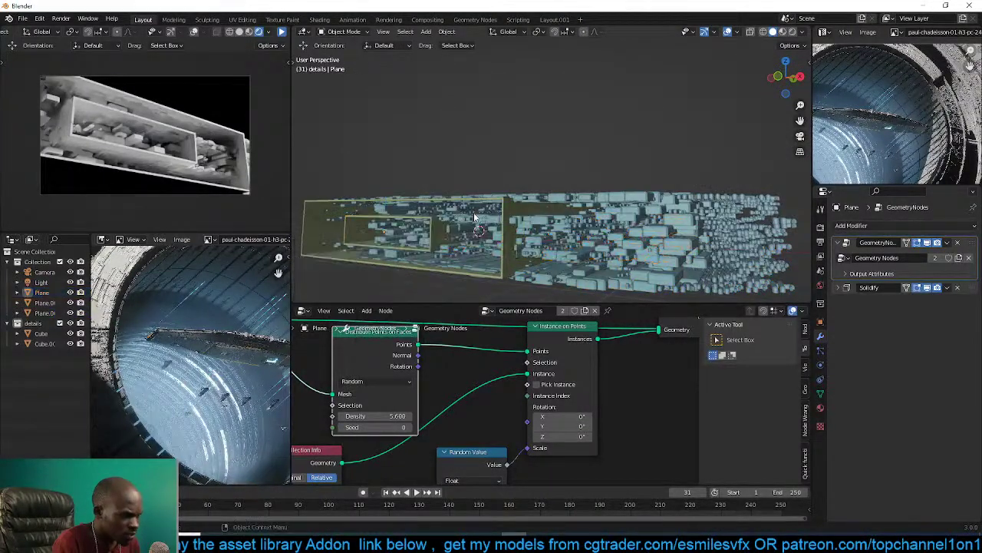
In camera view, move the small inner box along the global Y axis towards the camera.
middle_click_drag(465, 218, 477, 217)
key("KP_0")
left_click(500, 146)
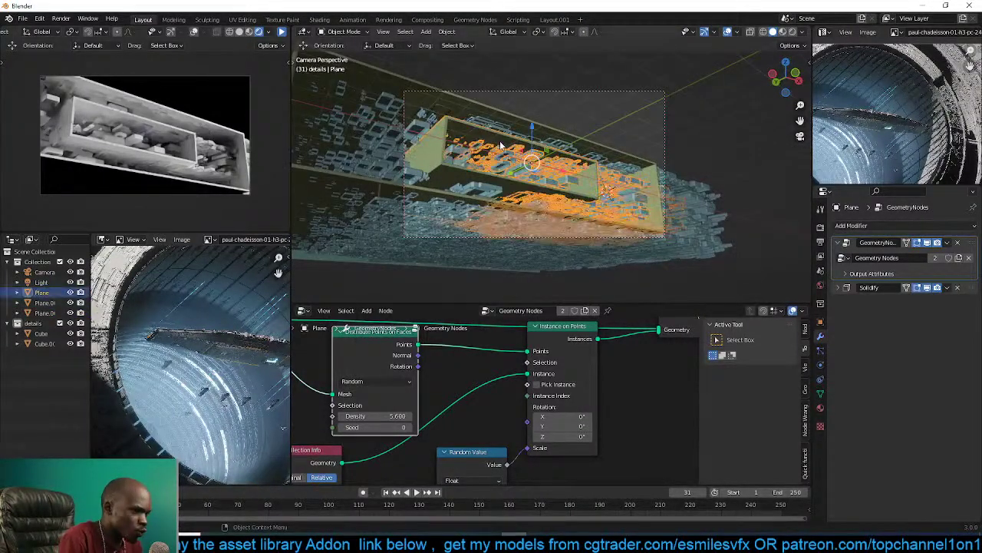
left_click_drag(516, 172, 593, 130)
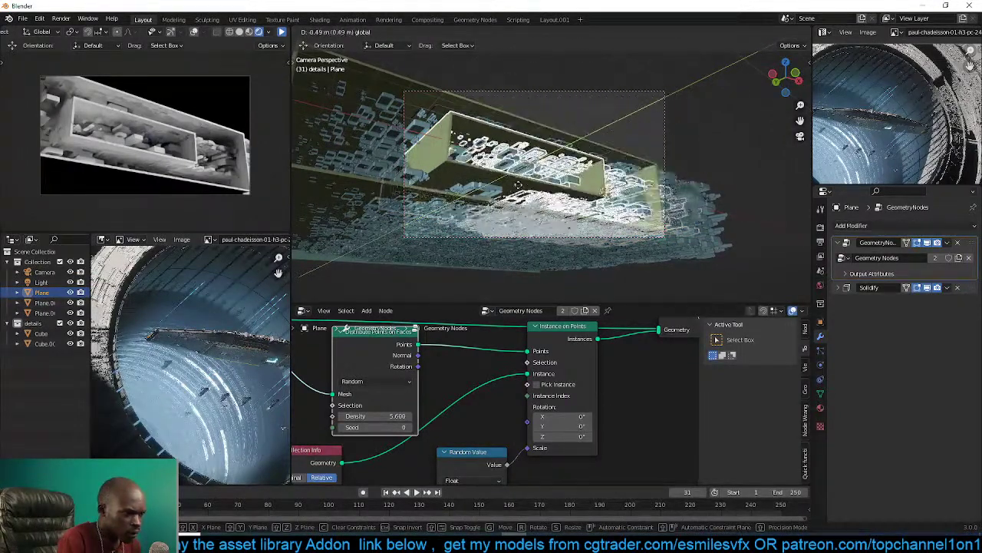
left_click_drag(548, 165, 537, 171)
key("alt+a")
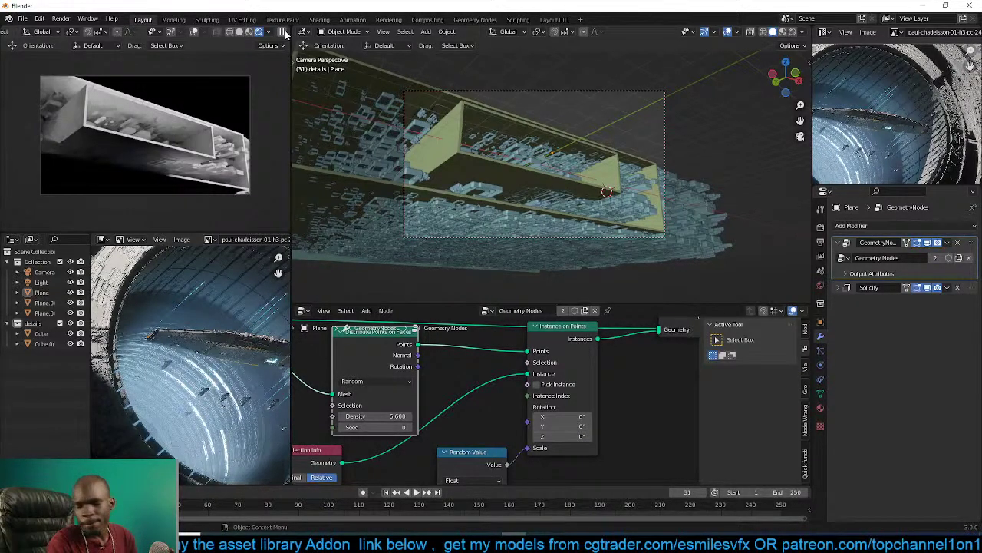
left_click(516, 133)
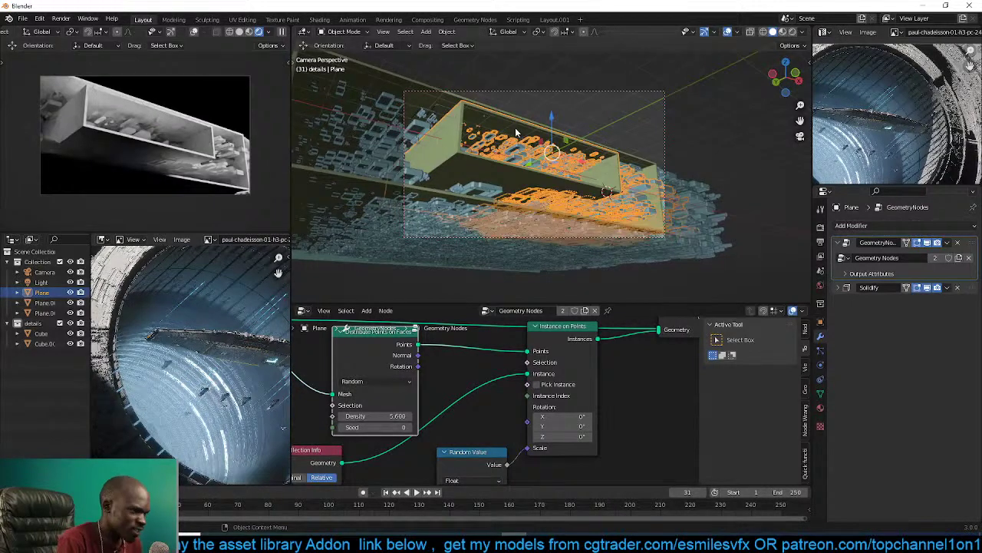
middle_click_drag(516, 145, 528, 163, "shift")
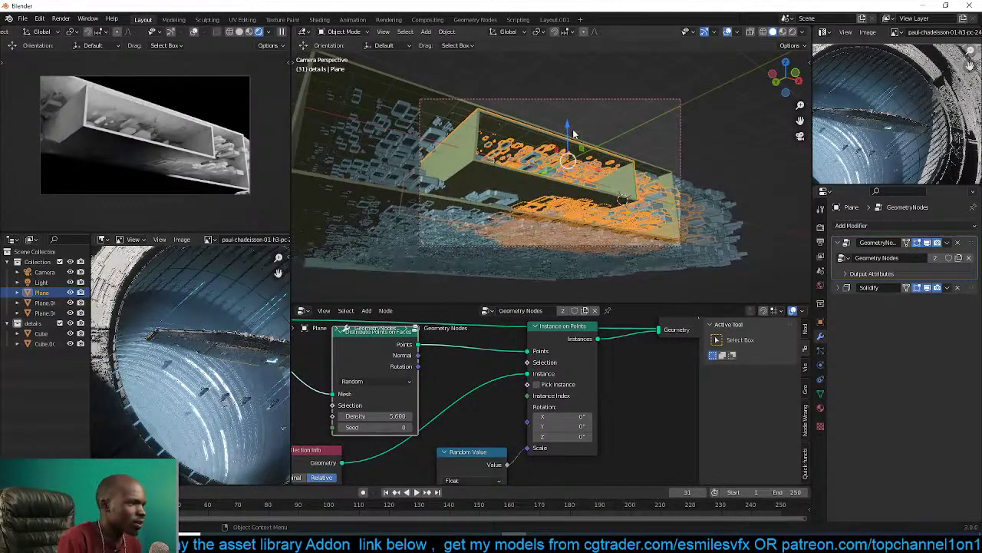
left_click(574, 132)
key("ctrl+s")
left_click(735, 418)
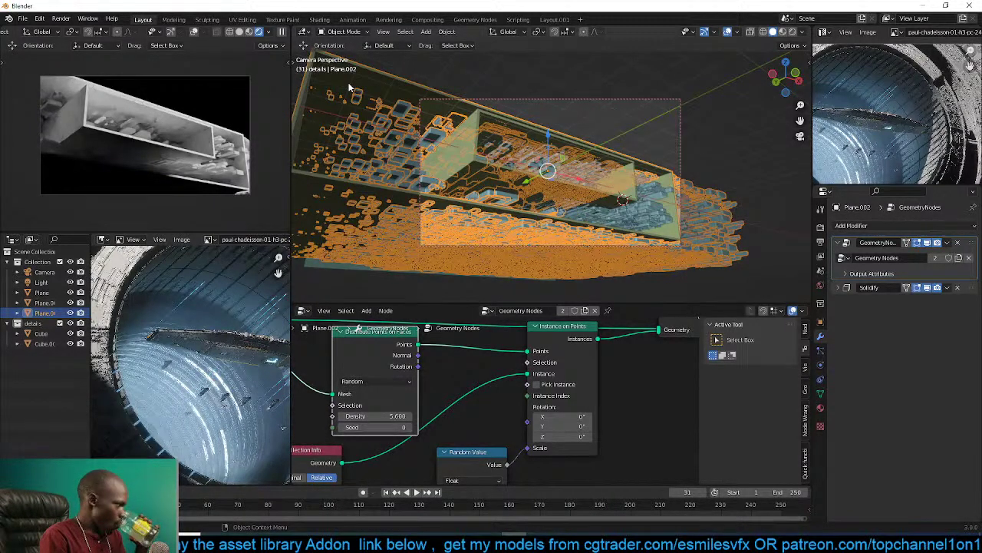
left_click(592, 127)
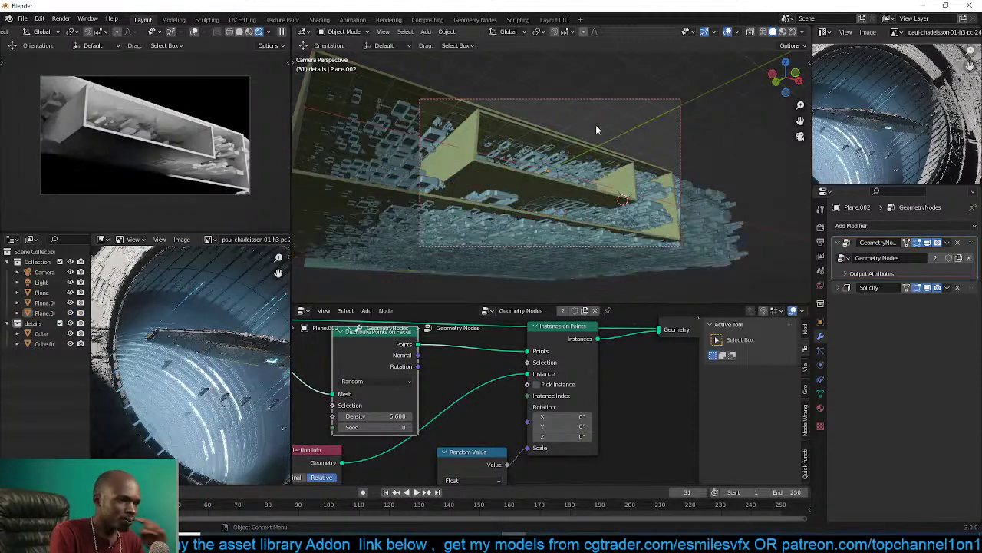
Start saving the project and create and open a folder named ship inside D:\models\2021\2022\january.
key("ctrl+s")
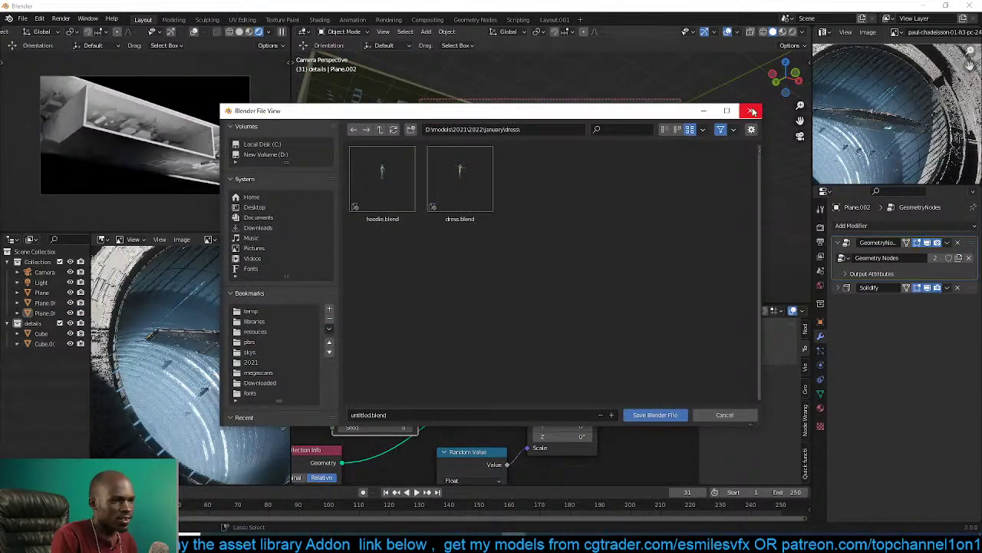
left_click(379, 129)
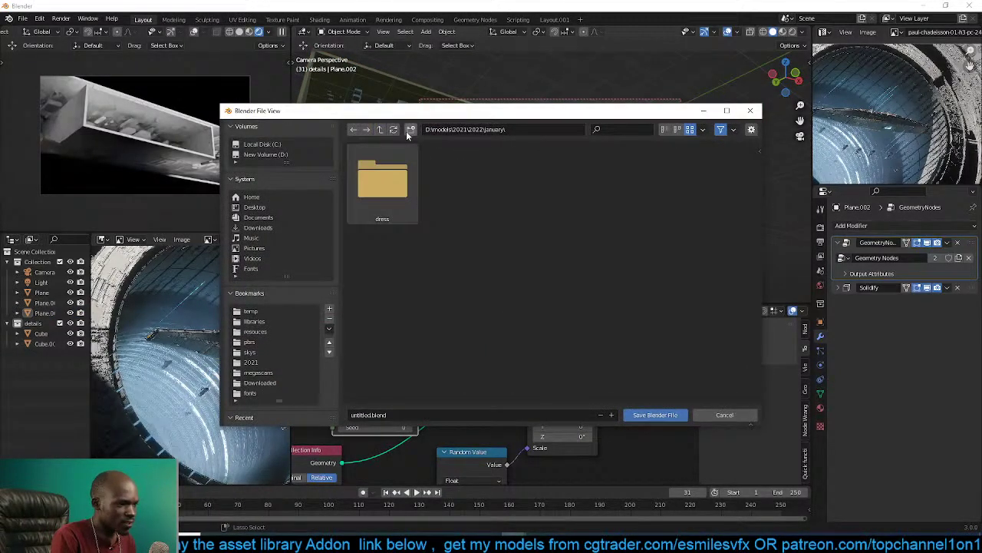
left_click(411, 129)
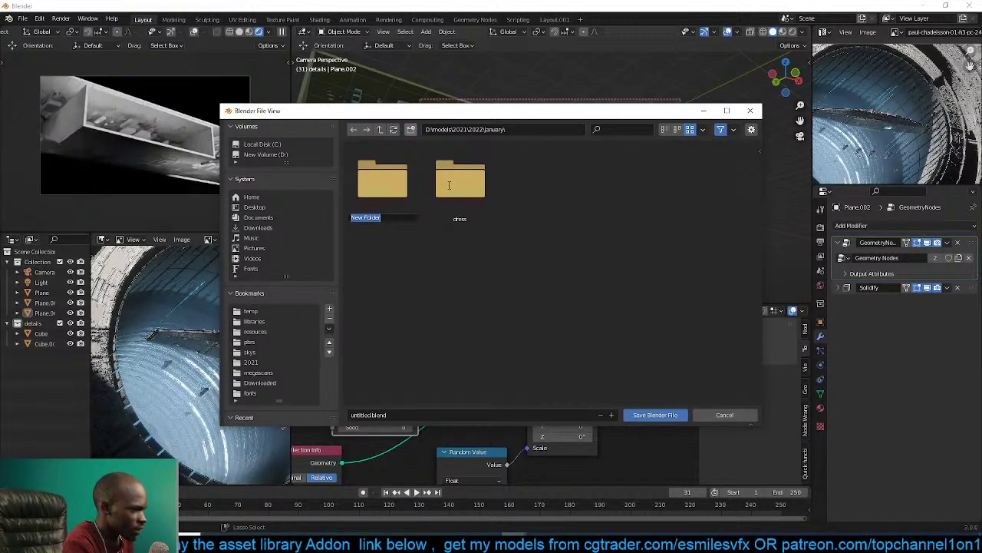
type("ship")
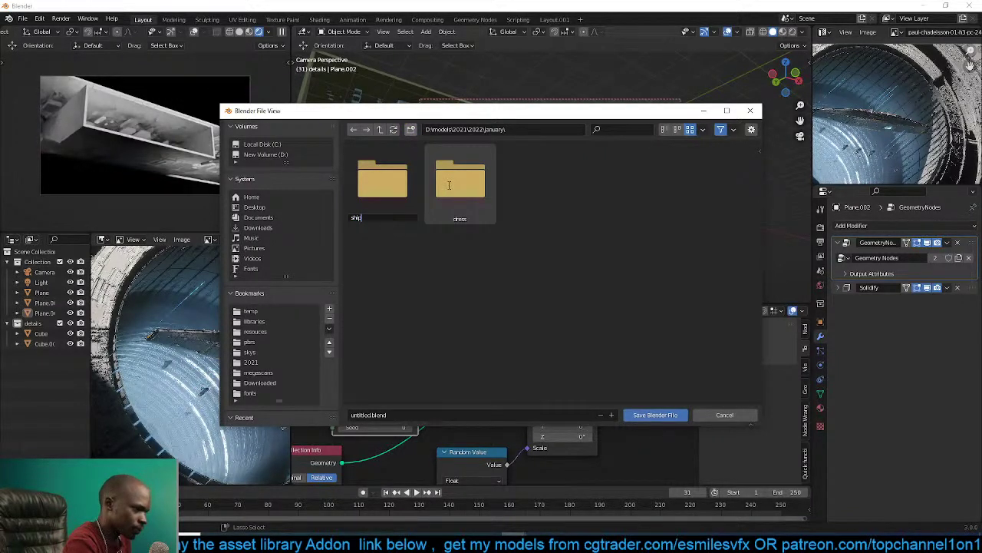
key("Return")
double_click(388, 179)
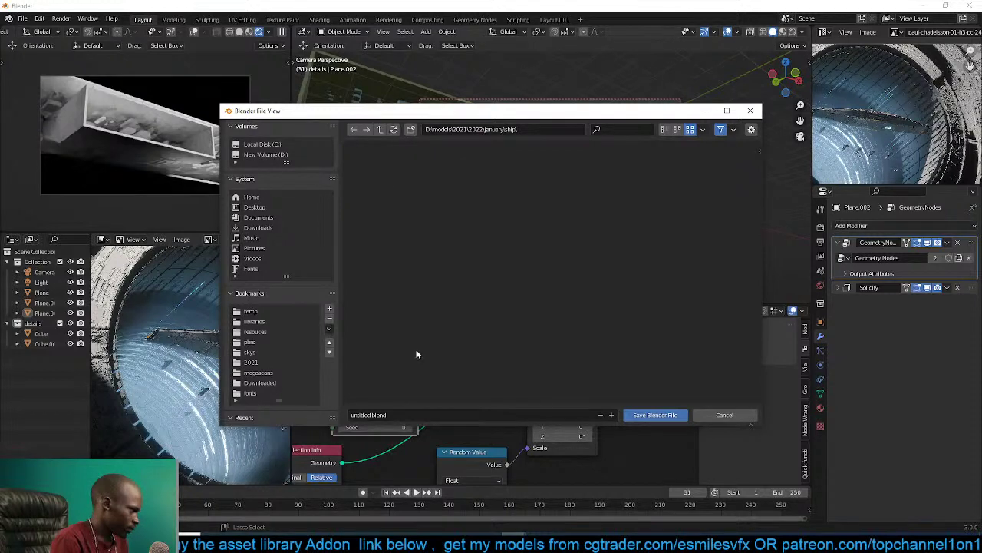
Name the project file ship and save it as ship.blend in the ship folder.
left_click(423, 414)
type("ship")
left_click(665, 415)
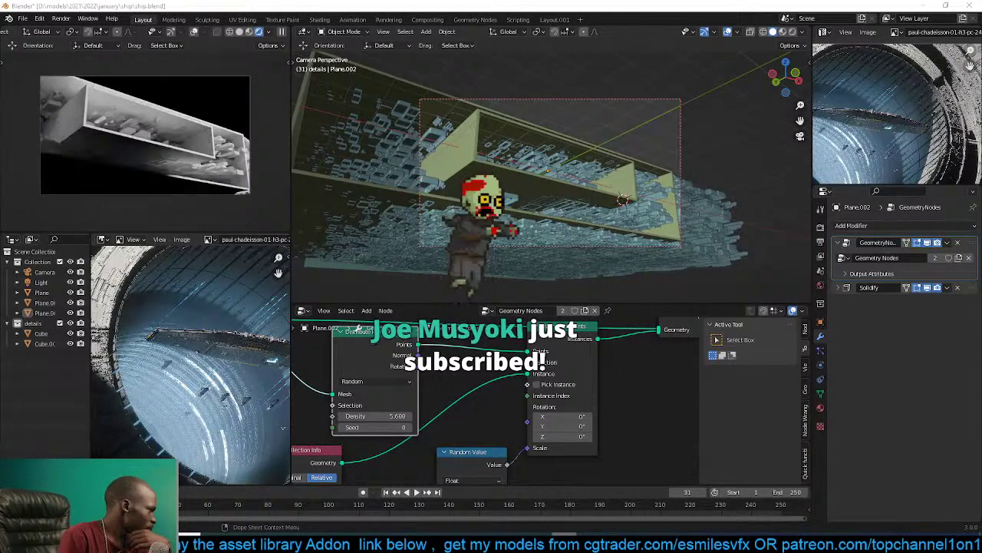
left_click(604, 132)
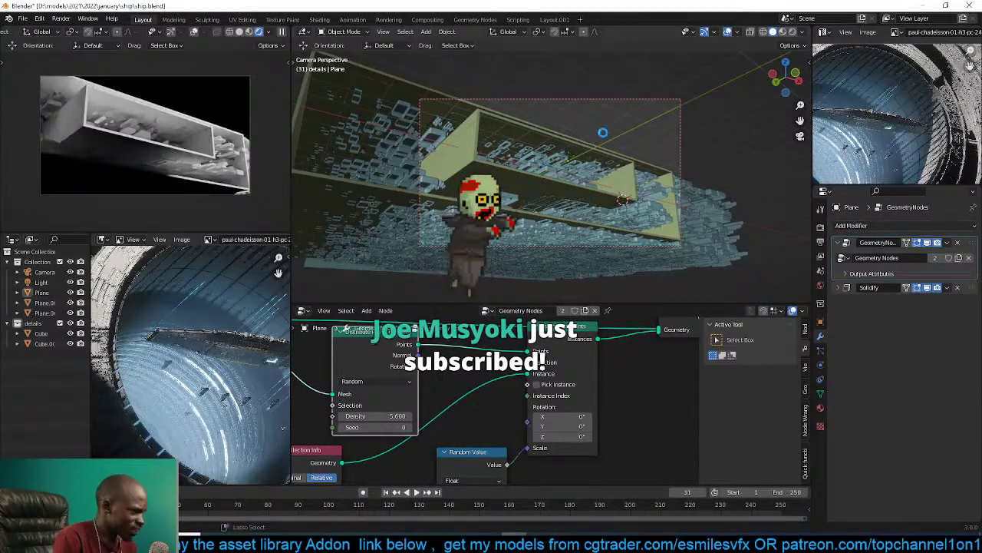
left_click(603, 132)
key("ctrl+s")
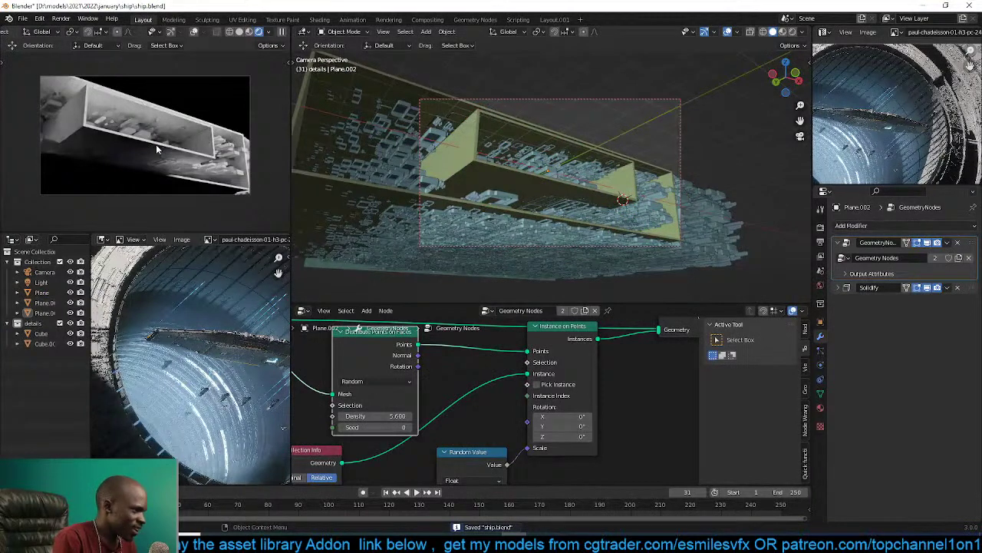
Duplicate the large outer box Plane.002 in place.
left_click(551, 186)
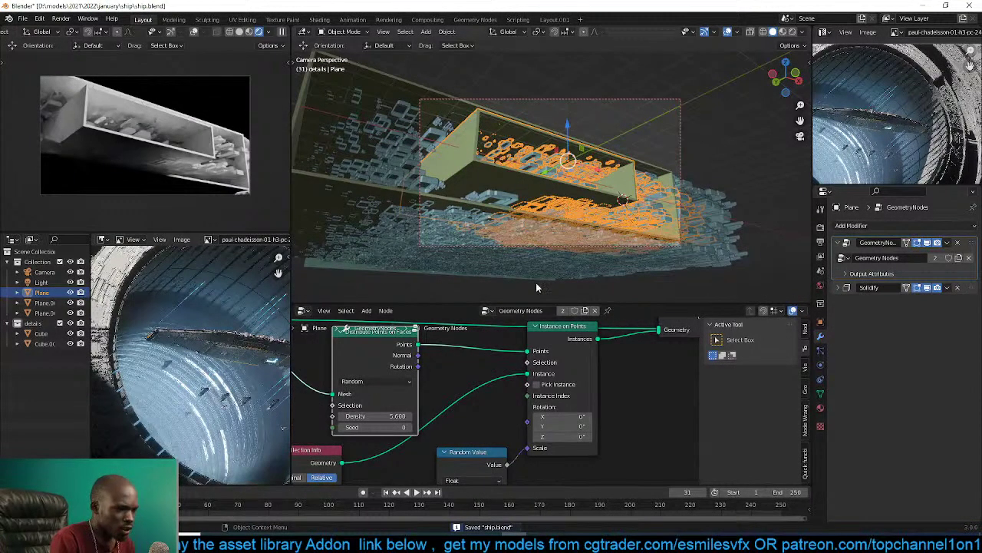
left_click(631, 139)
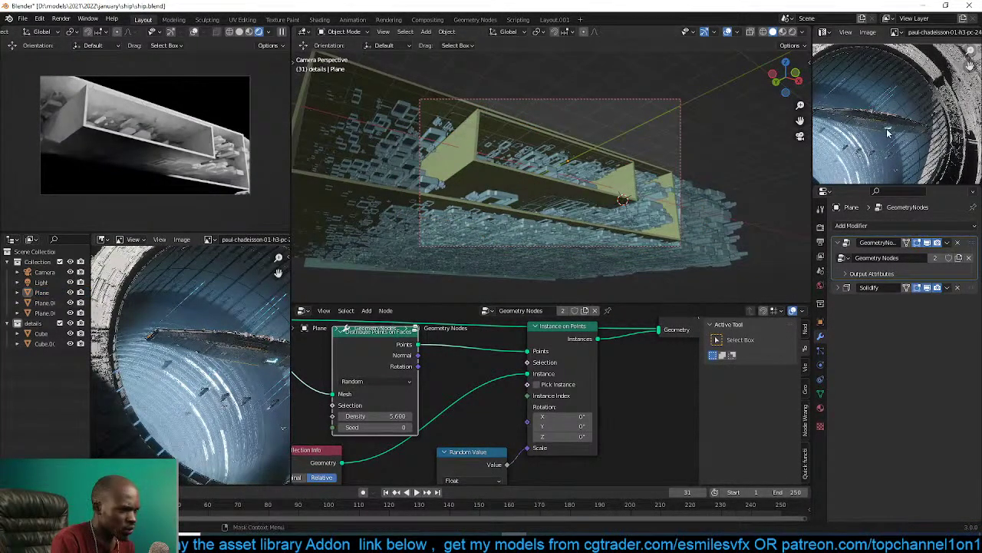
scroll(888, 133, "down", 3)
scroll(888, 133, "up", 3)
left_click(644, 192)
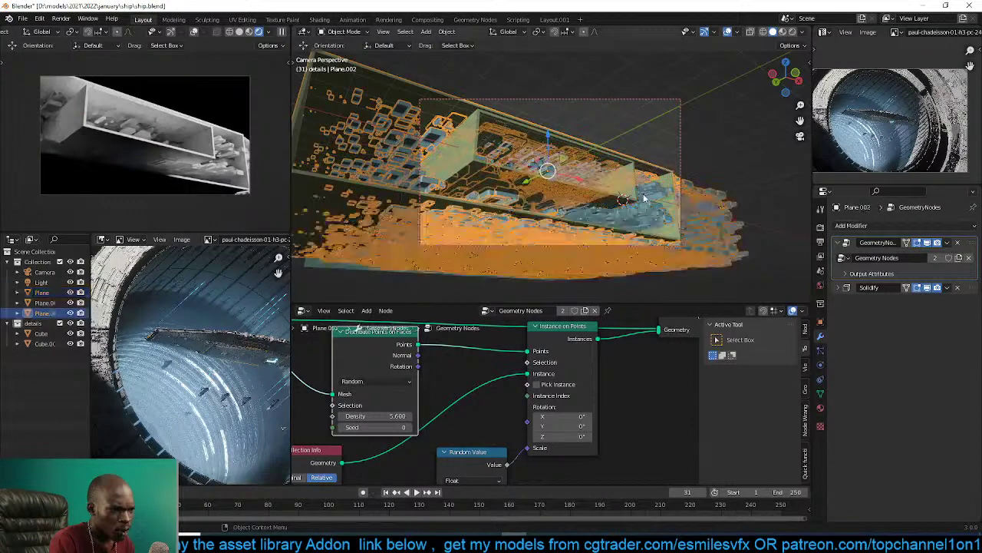
key("shift+d")
right_click(641, 202)
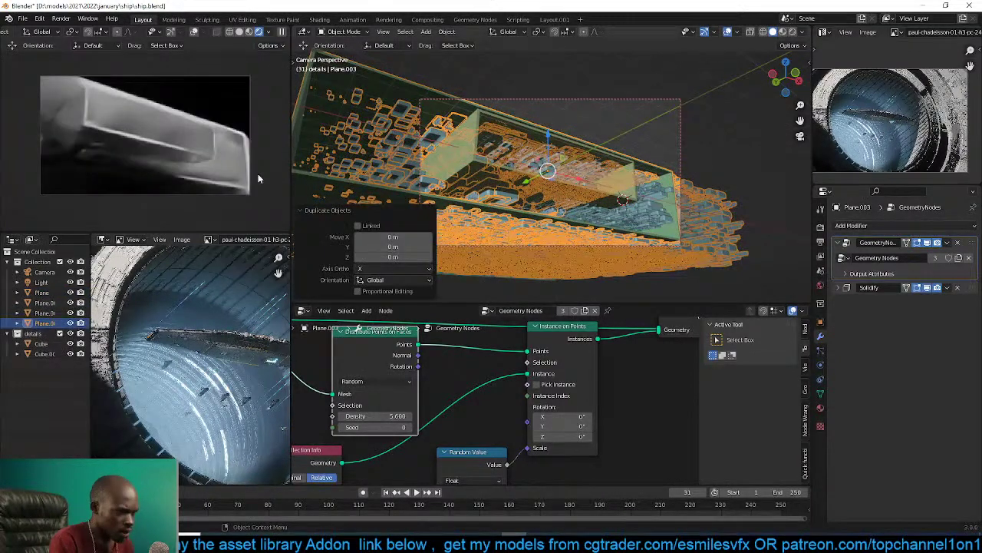
Scale the duplicated box by about 1.88 along the global Z axis.
key("s")
key("z")
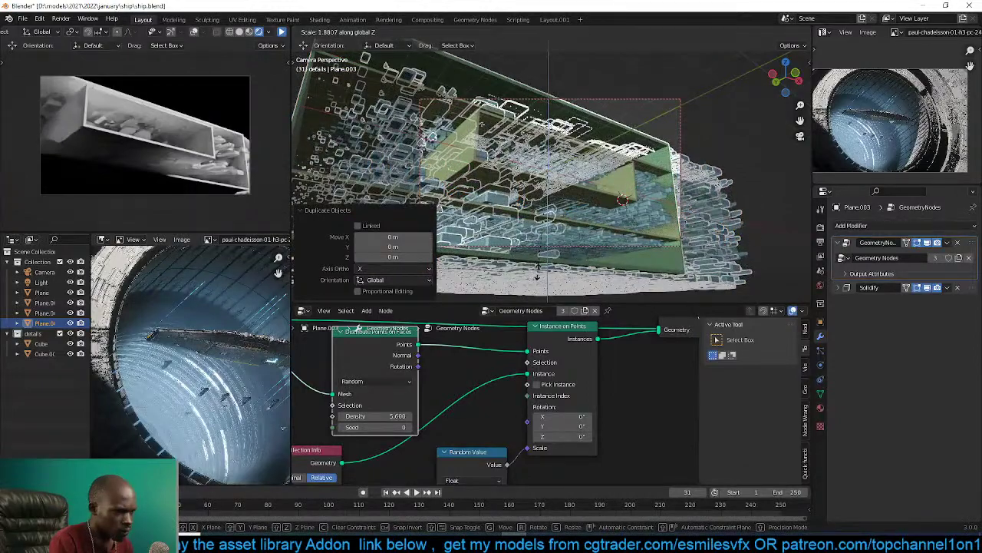
right_click(537, 268)
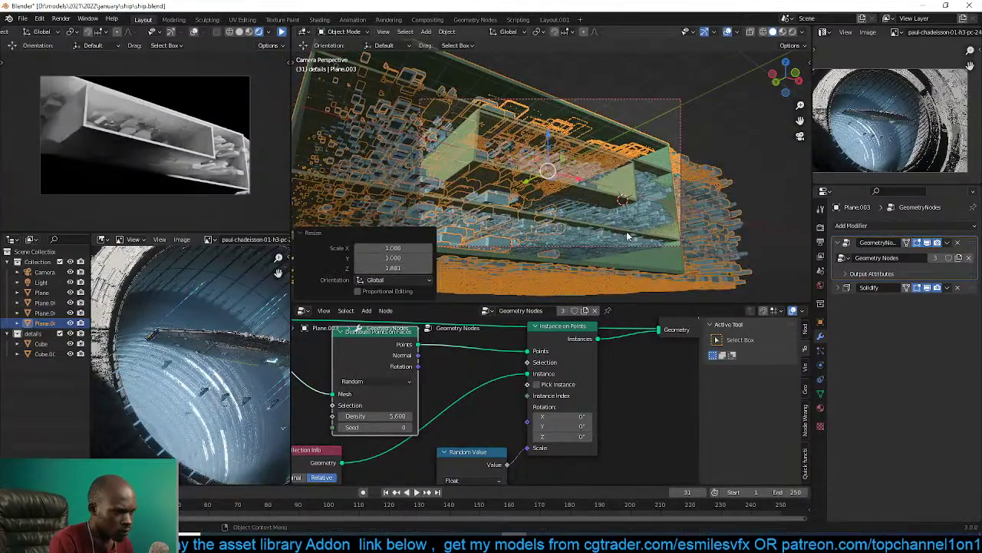
Scale the duplicated box by about 1.2 along global X, shift it back along Y, and clear the selection.
left_click(676, 167)
middle_click_drag(675, 167, 611, 184)
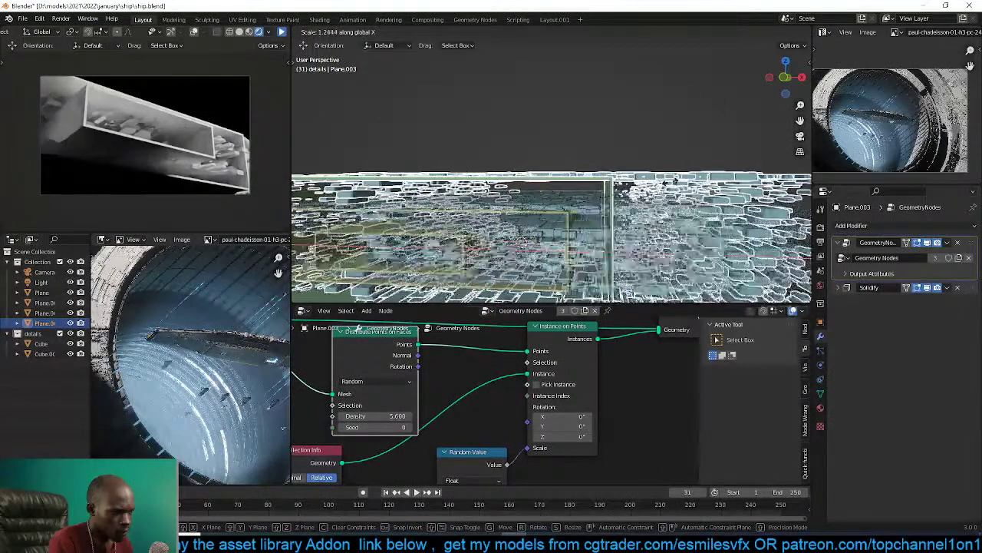
left_click(652, 185)
middle_click_drag(631, 195, 686, 224)
left_click_drag(567, 232, 518, 224)
key("alt+a")
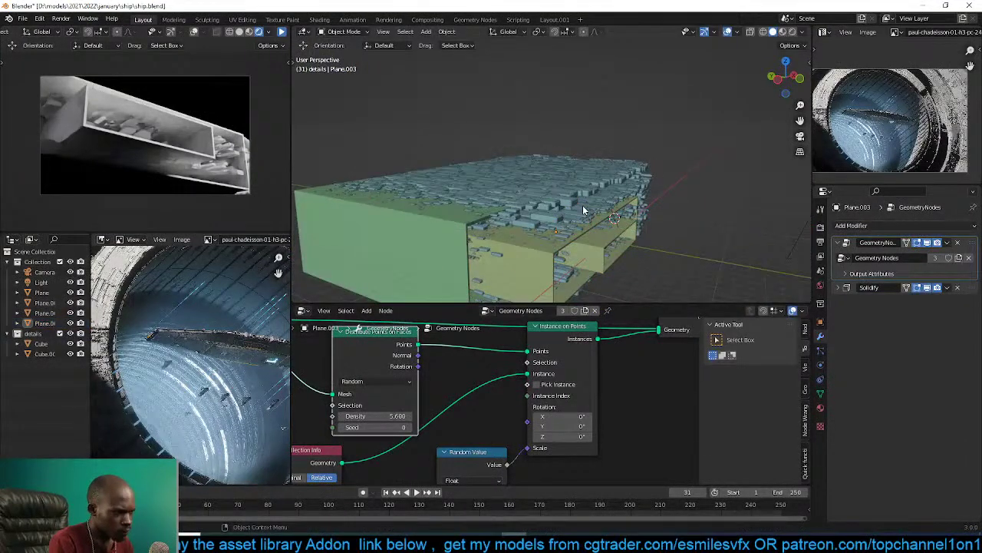
Try linking the Rotation output of Distribute Points on Faces to the Rotation input of Instance on Points, and disconnect it.
left_click(583, 187)
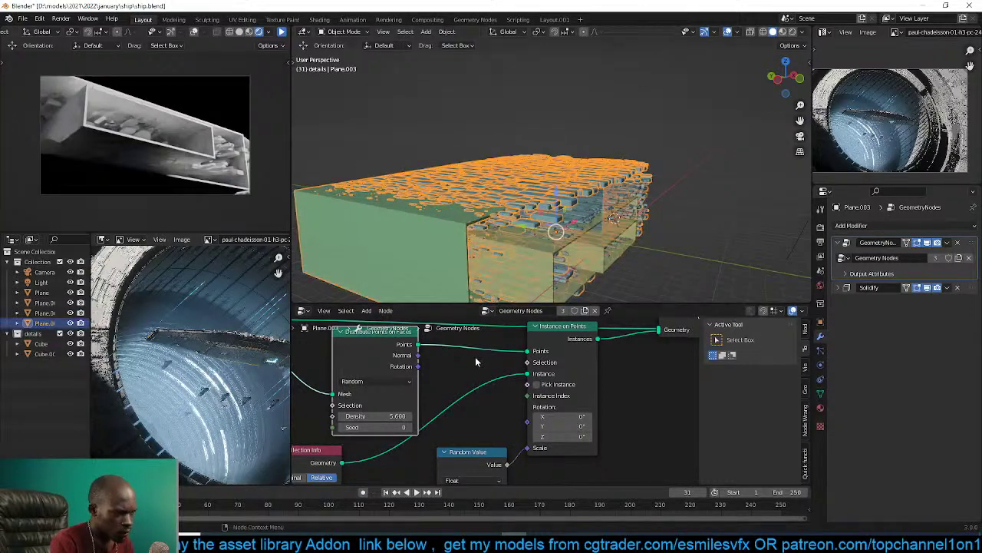
scroll(489, 355, "down", 1)
middle_click_drag(490, 355, 532, 361)
left_click_drag(466, 372, 571, 422)
middle_click_drag(577, 239, 523, 215)
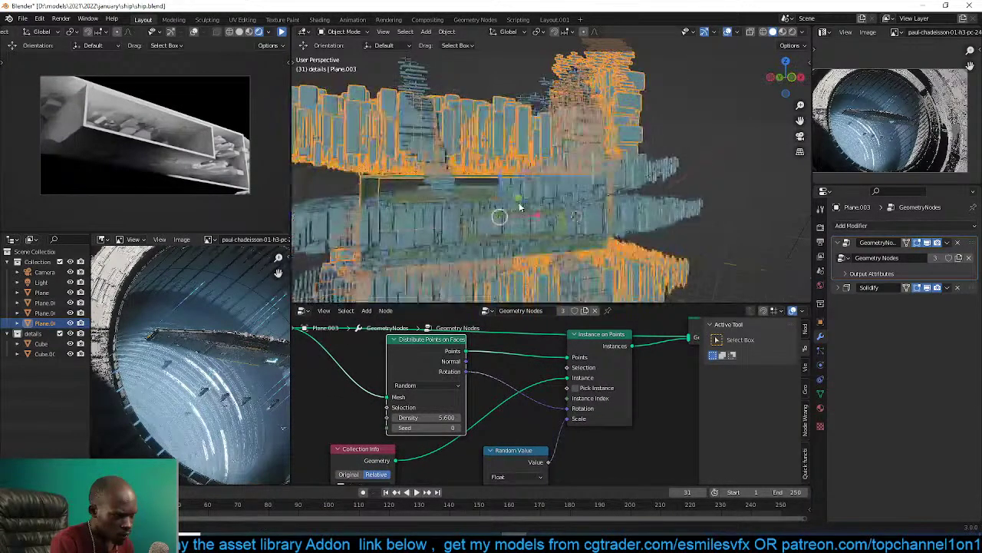
key("alt+a")
mouse_move(568, 408)
left_mouse_down()
mouse_move(537, 400)
mouse_move(554, 406)
left_mouse_up()
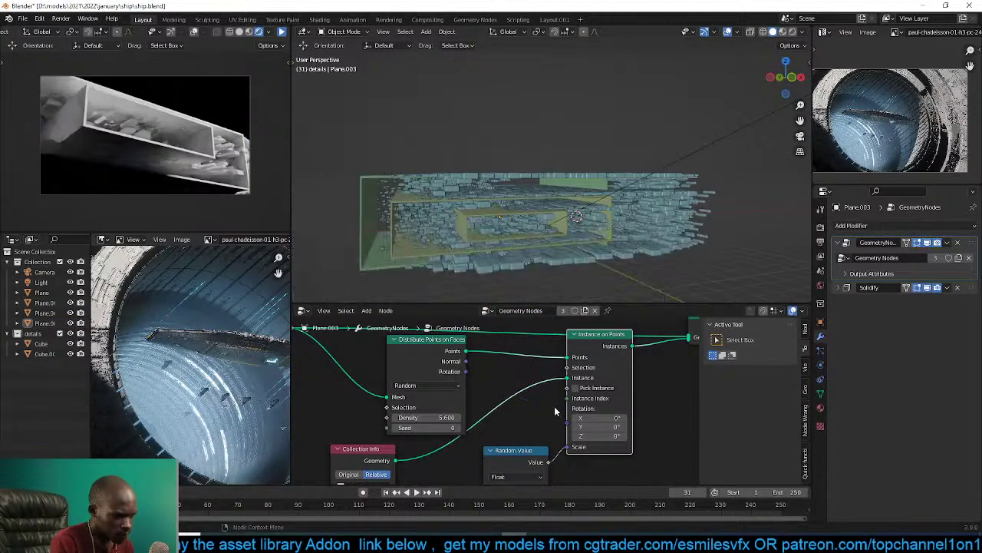
In camera view, hide the boxes Plane, Plane.002 and Plane.003 to expose the detail cubes.
middle_click_drag(490, 221, 592, 190)
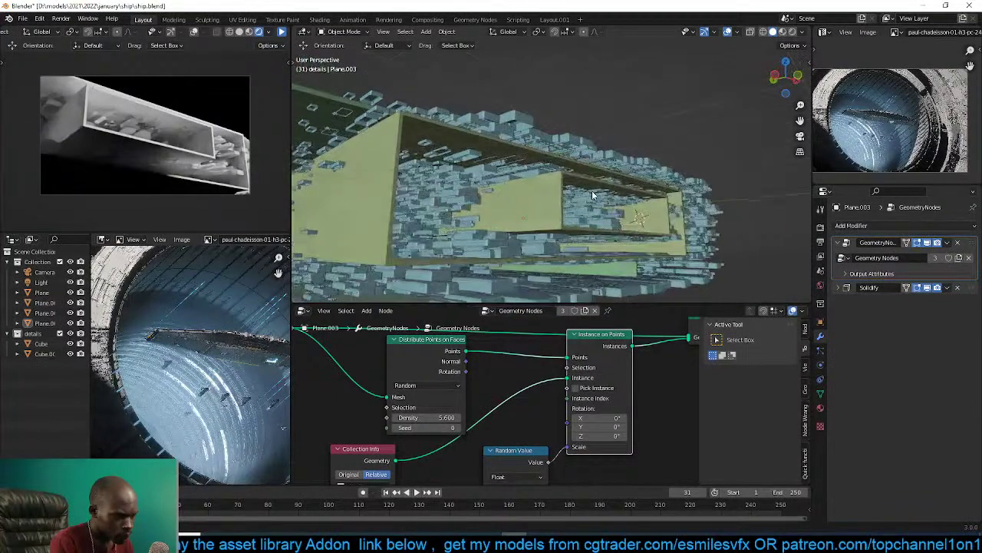
left_click(622, 180)
key("KP_0")
key("alt+a")
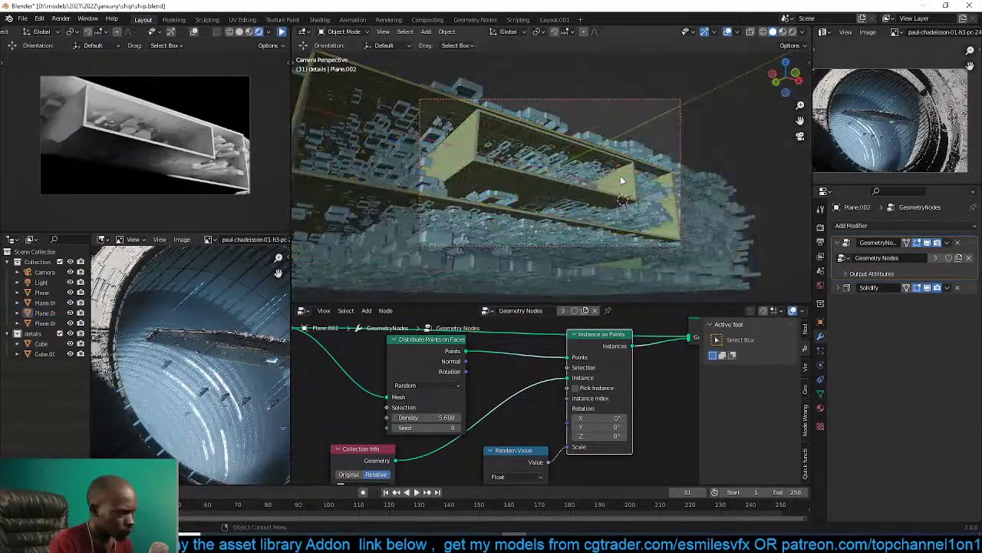
scroll(649, 198, "up", 2)
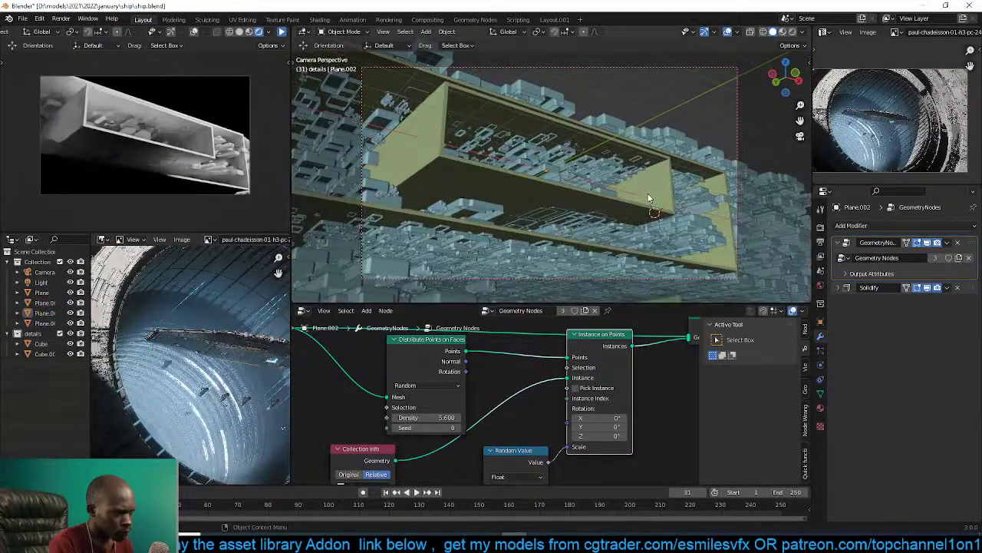
scroll(649, 198, "down", 2)
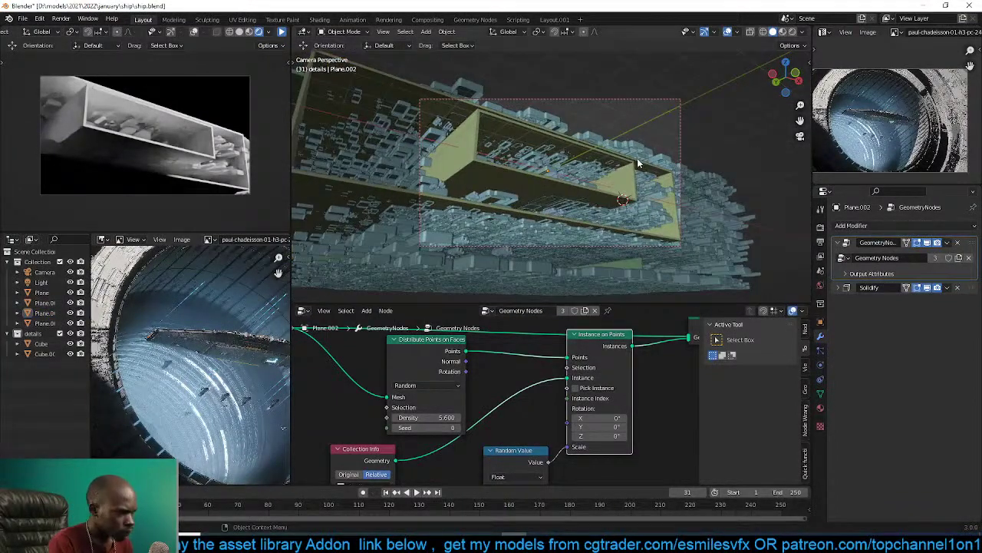
left_click(637, 167)
left_click(636, 184)
key("h")
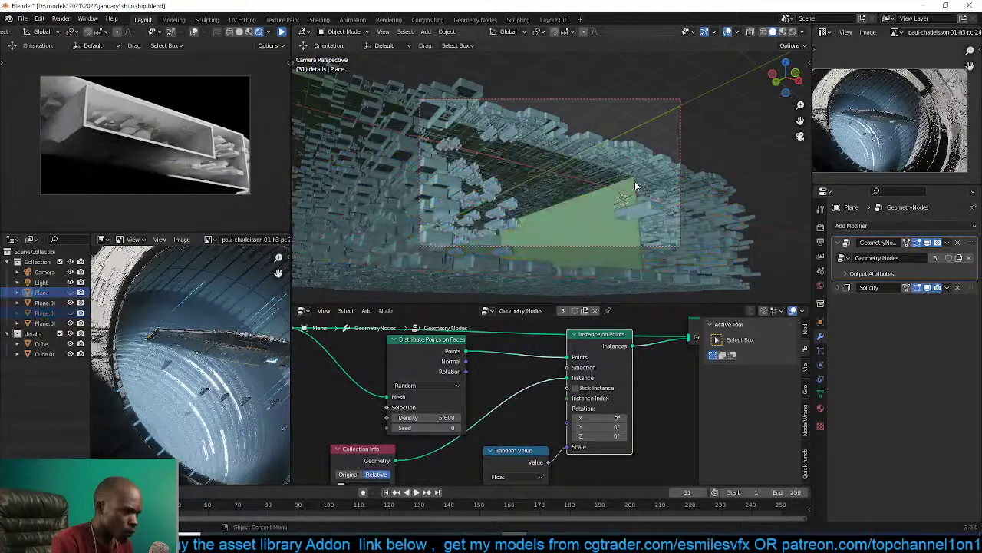
left_click(635, 181)
key("h")
Remove the Bevel modifier from the detail objects Cube and Cube.001.
left_click(639, 211)
key("KP_Decimal")
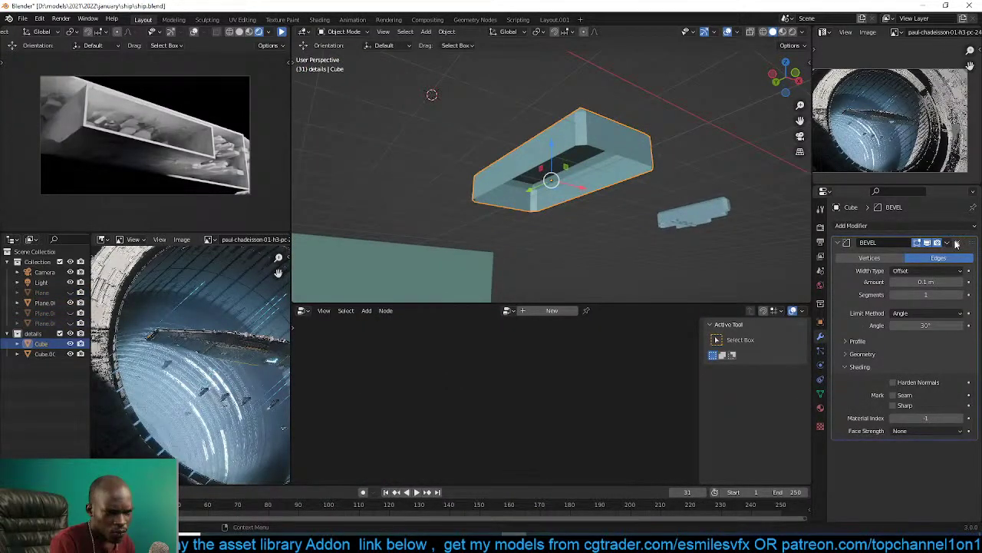
left_click(728, 218)
left_click(955, 243)
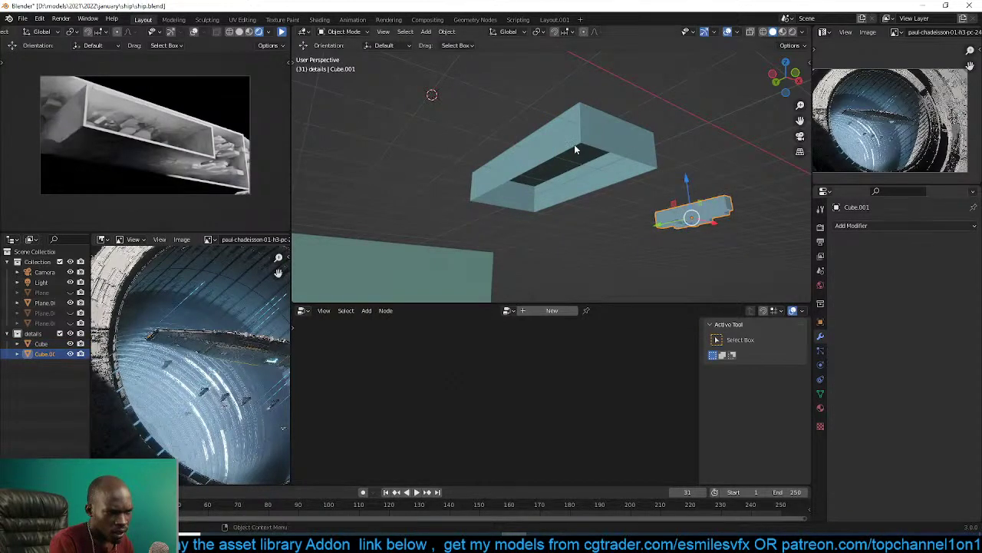
Fill the open underside of the detail object Cube with a face in Edit Mode.
left_click(576, 149)
key("Tab")
key("f")
key("Tab")
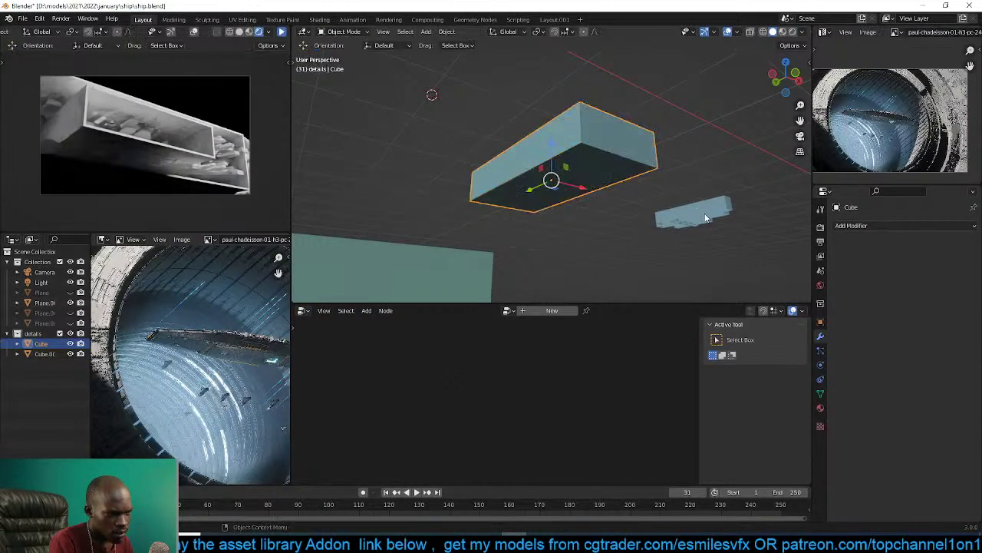
In Cube.001, fill the open undersides of the two long blocks and the short block with faces.
left_click(705, 217)
key("Tab")
middle_click_drag(704, 217, 632, 214)
key("KP_Decimal")
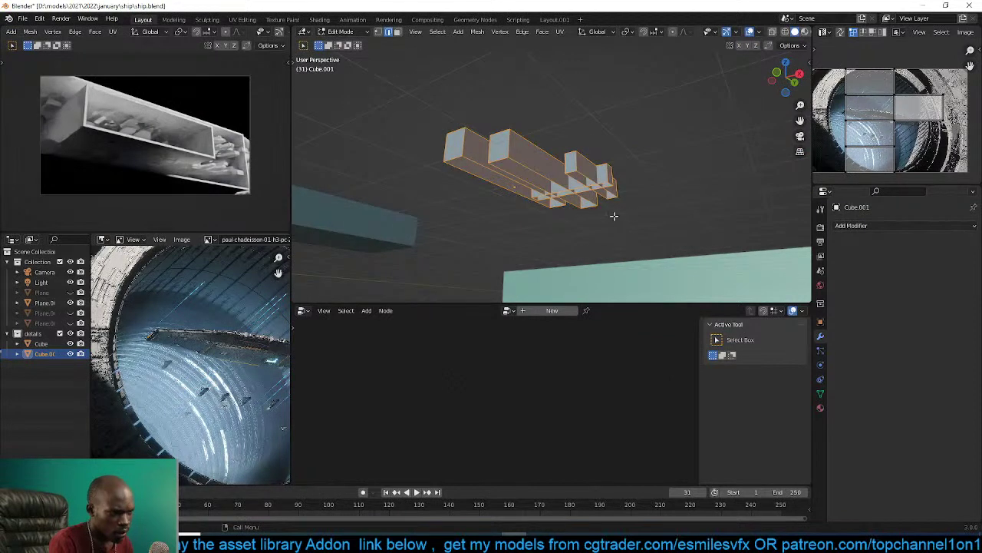
scroll(543, 171, "up", 2)
left_click(542, 169, "alt")
key("f")
left_click(455, 178, "alt")
key("f")
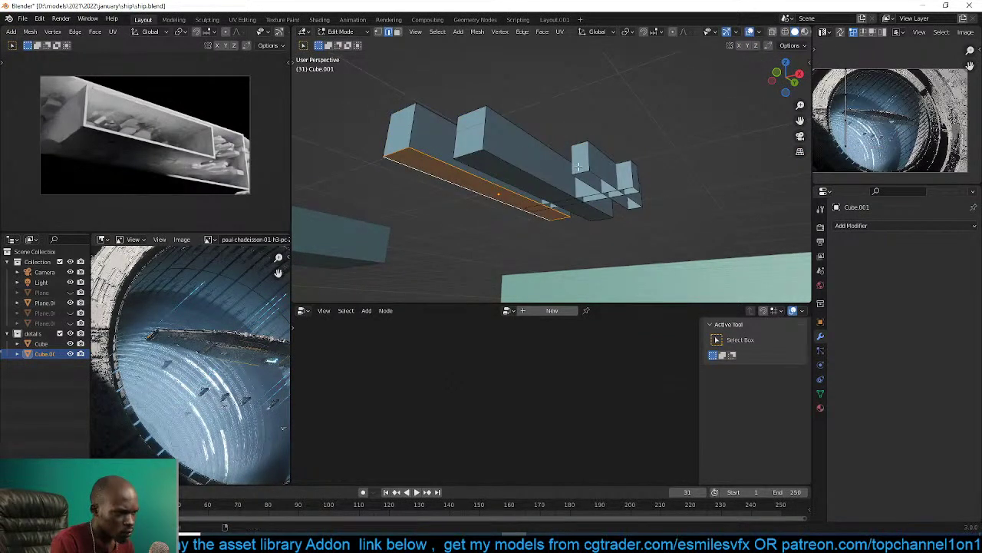
left_click(620, 191, "alt")
key("f")
Fill the crossbar's underside in Cube.001, then raise it slightly and the short block's bottom faces about 0.06 m along Z.
left_click(581, 201, "alt")
left_click(590, 197, "alt")
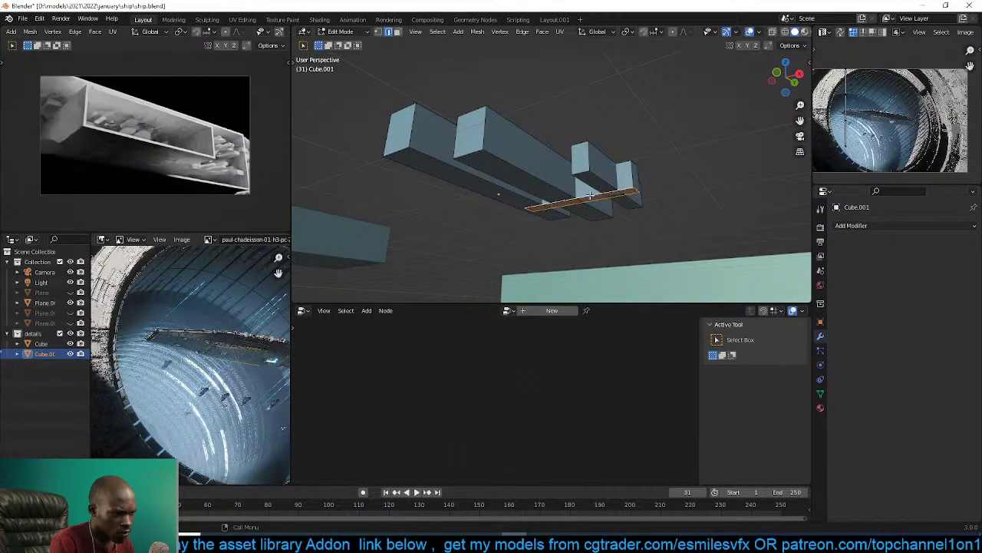
key("3")
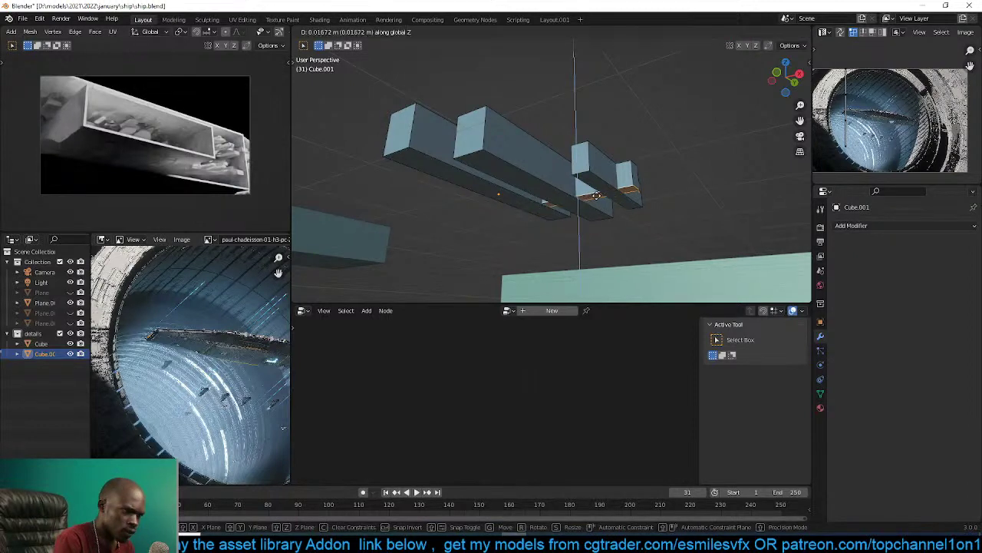
left_click(601, 188)
key("g")
key("z")
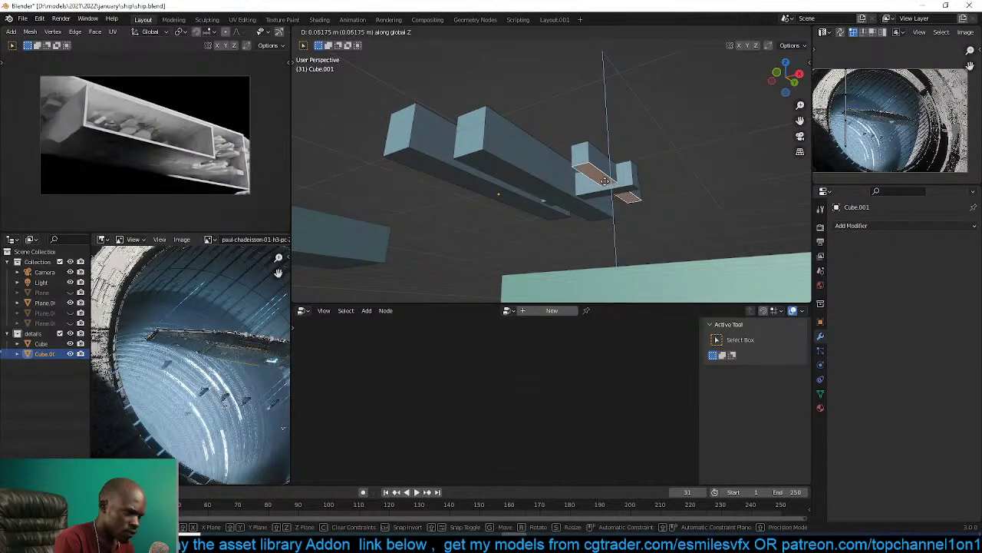
left_click(607, 185)
key("Tab")
Return to camera view, save the project file, and clear the selection.
scroll(607, 186, "down", 3)
middle_click_drag(570, 185, 605, 186)
key("KP_0")
key("ctrl+s")
scroll(604, 207, "up", 1)
left_click(604, 215)
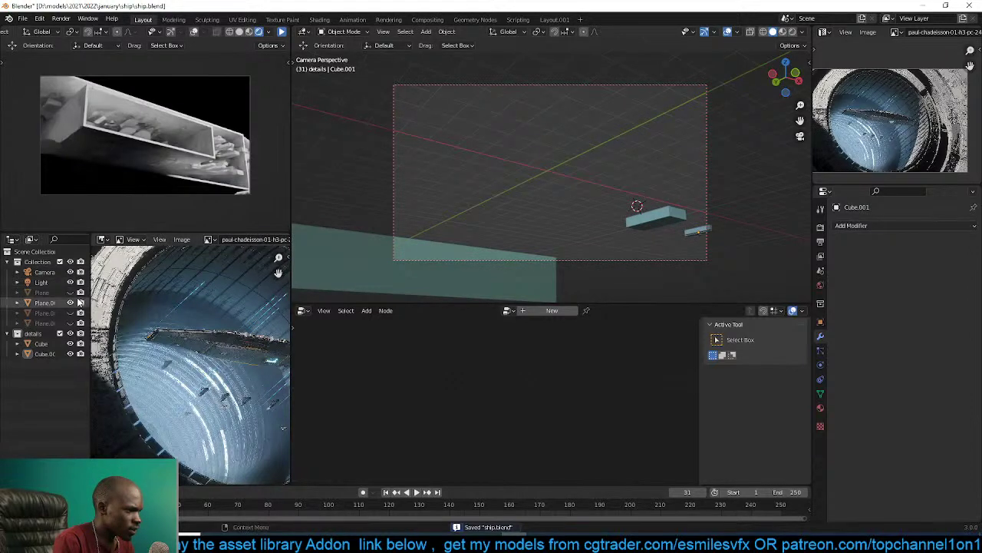
Unhide Plane, Plane.002 and Plane.003 so all the nested boxes are shown.
left_click(70, 292)
left_click(69, 313)
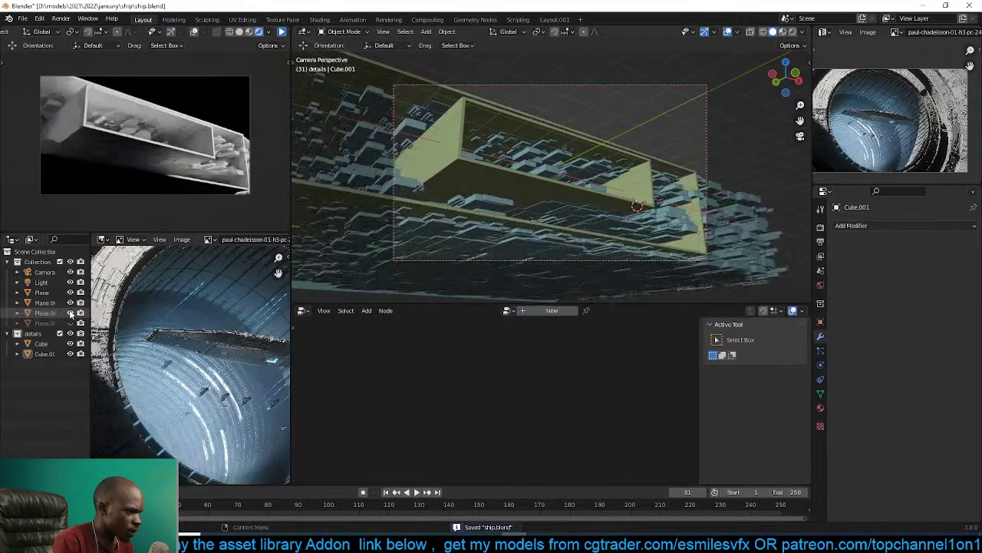
left_click(70, 323)
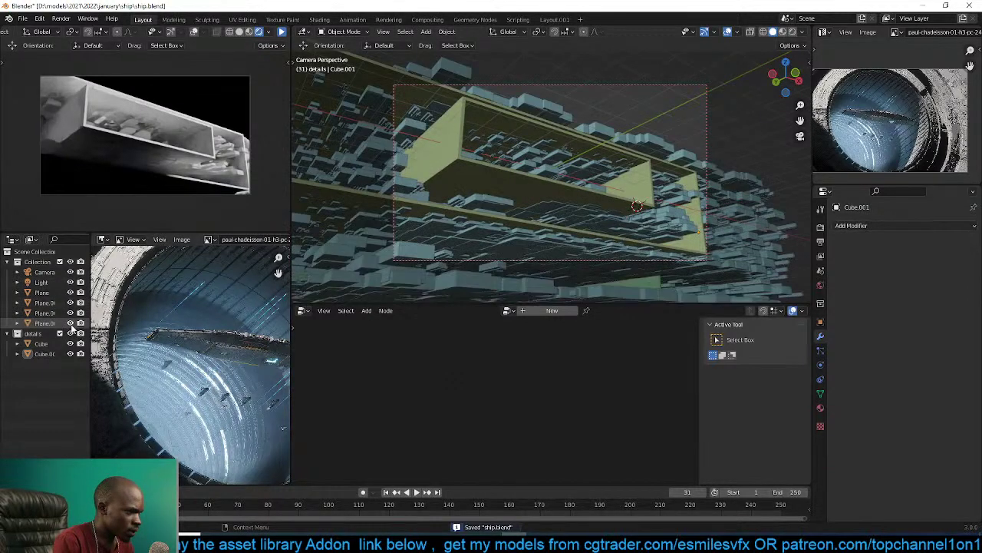
Resume the paused rendered preview and select the outer detail-covered box Plane.003.
left_click(282, 32)
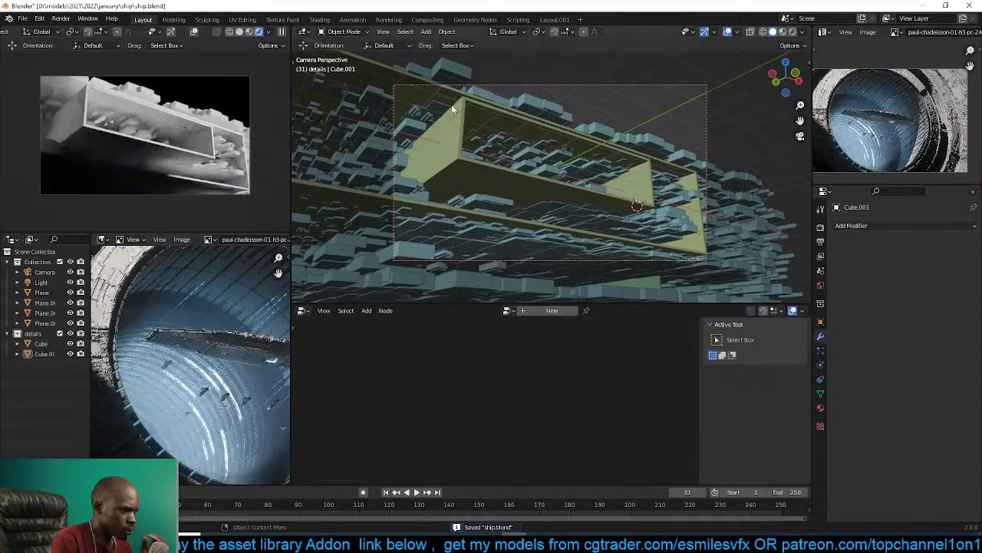
left_click(538, 93)
left_click(537, 96)
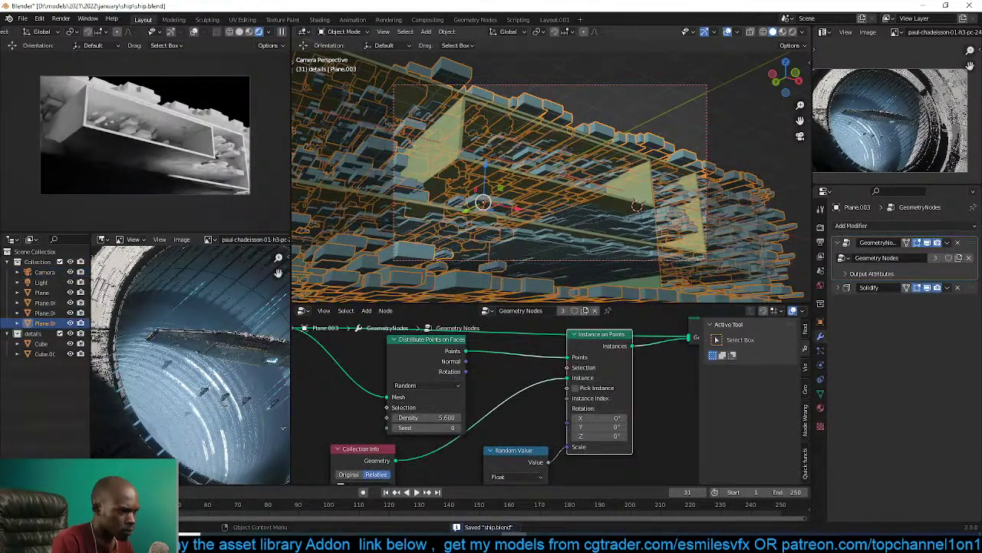
Try scaling Plane.003 down slightly, by a factor of about 0.997.
key("s")
left_click(573, 119)
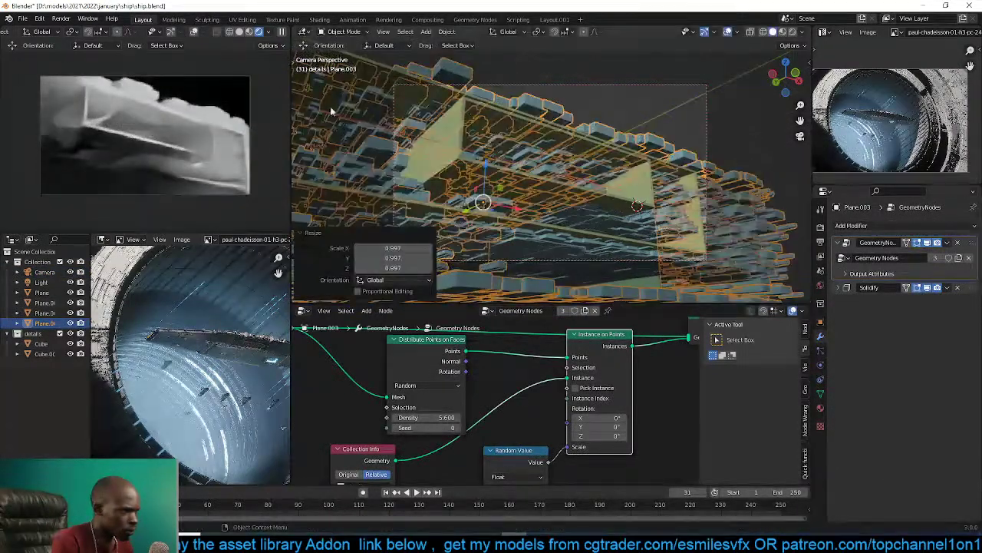
key("s")
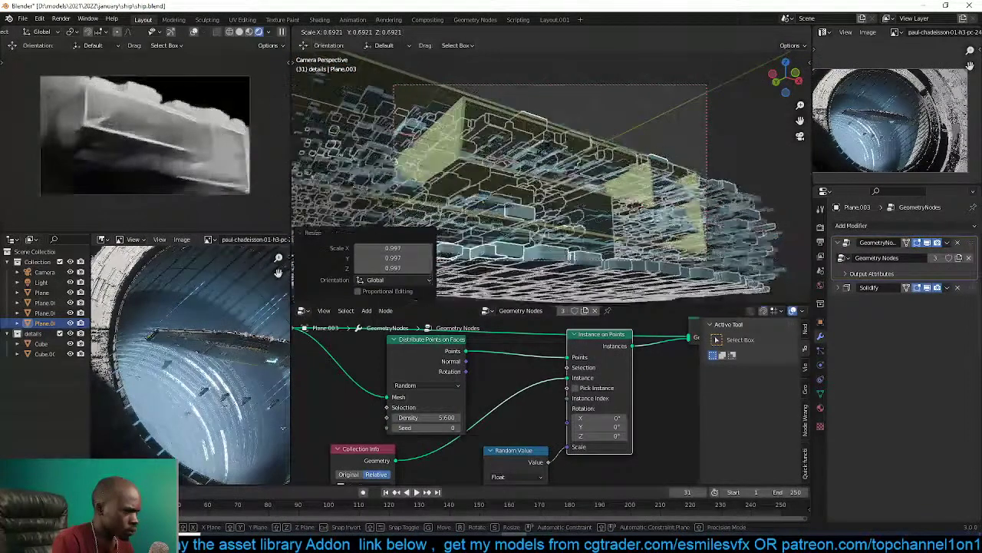
right_click(548, 149)
Delete Plane.003 from the scene and save the project file.
key("x")
left_click(561, 148)
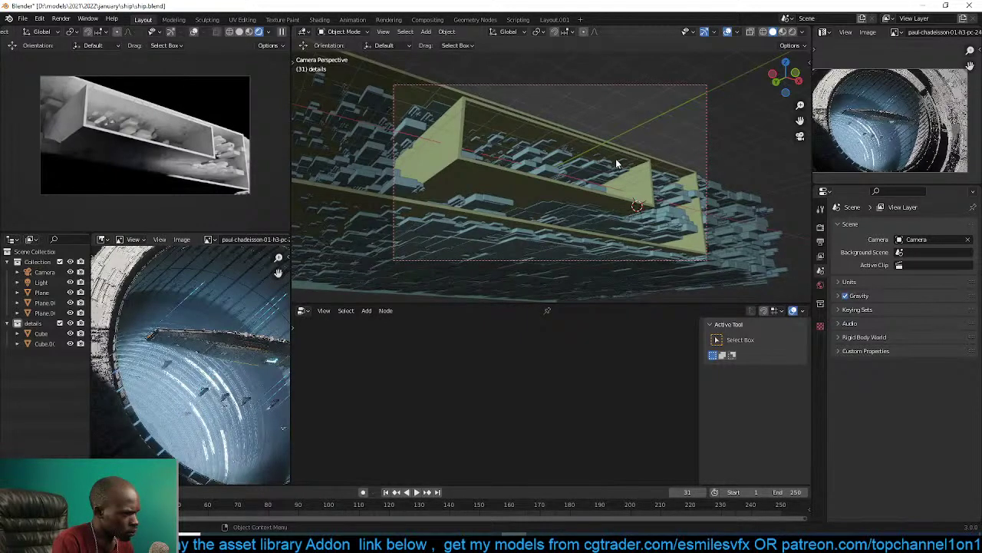
key("ctrl+s")
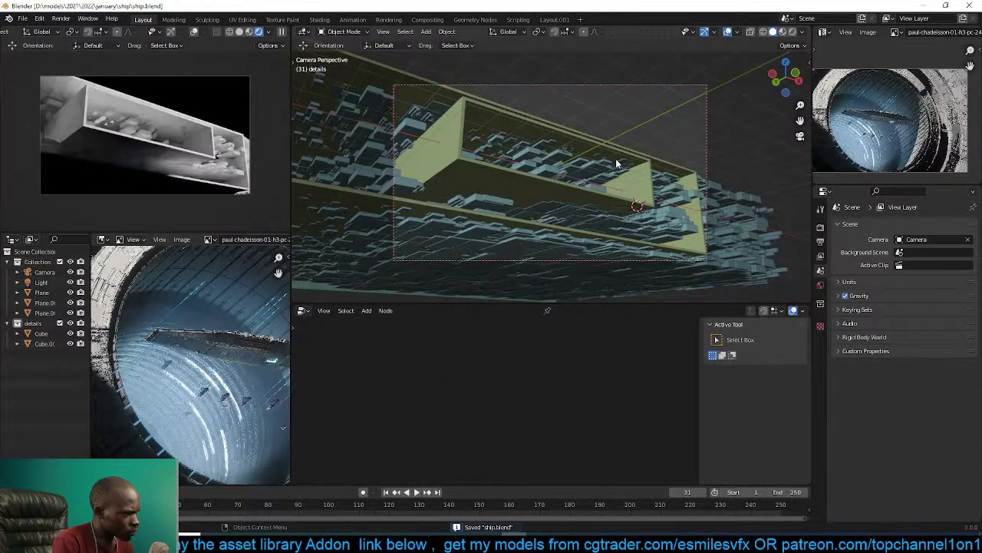
Apply the scale of Plane.002 and clear the selection.
left_click(656, 168)
left_click(660, 168)
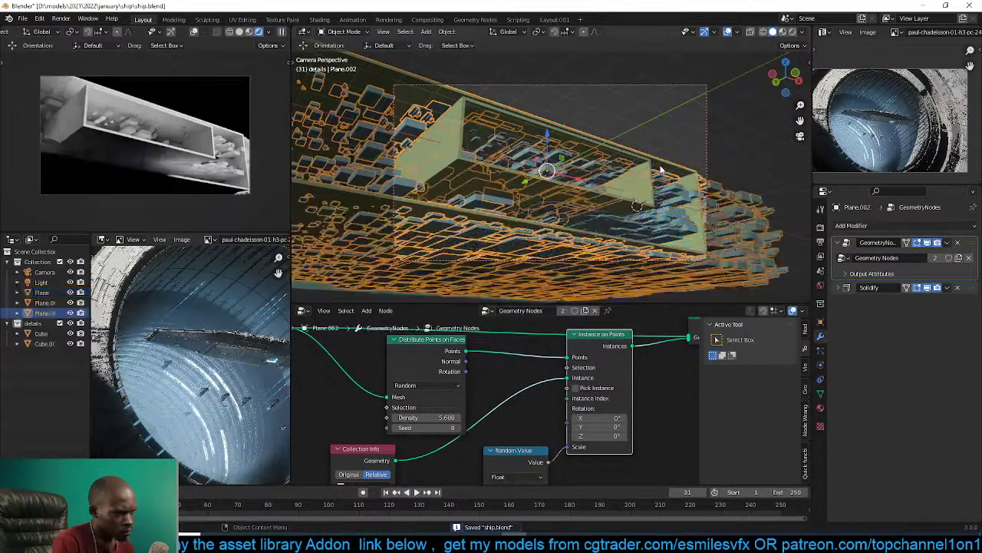
key("ctrl+a")
left_click(661, 168)
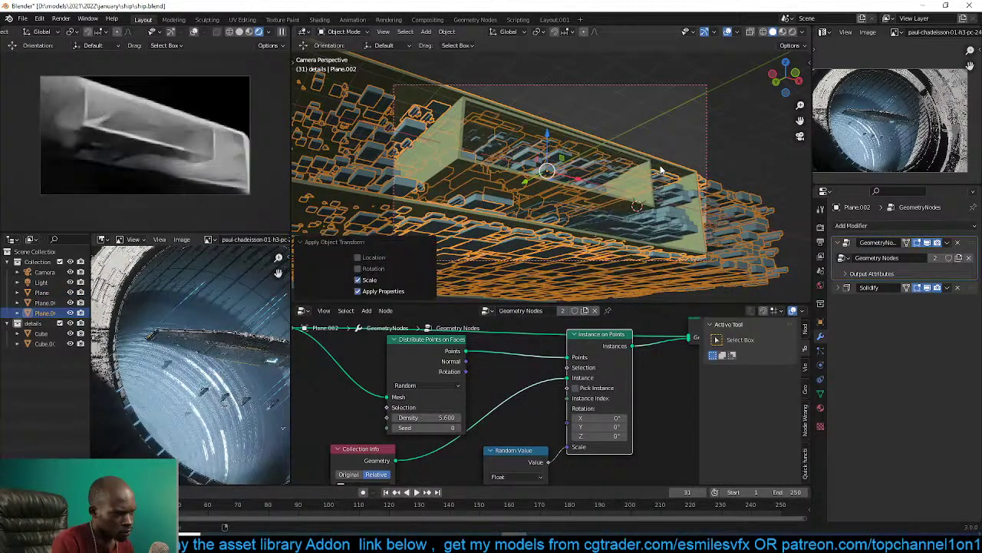
key("alt+a")
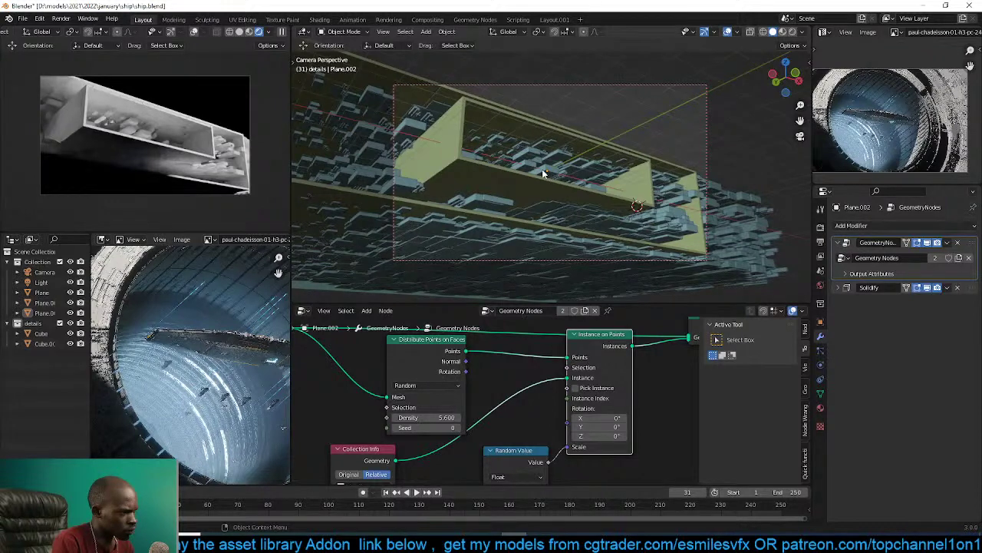
Select the innermost box, Plane, and show its Material.001 nodes in the Shader Editor in place of the geometry nodes.
left_click(503, 269)
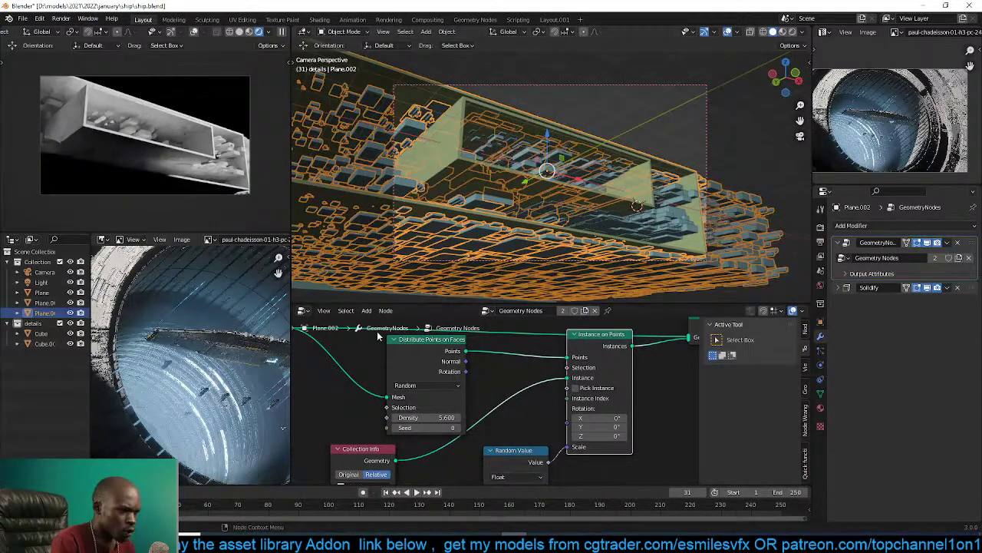
left_click(489, 183)
left_click(489, 182)
left_click(489, 181)
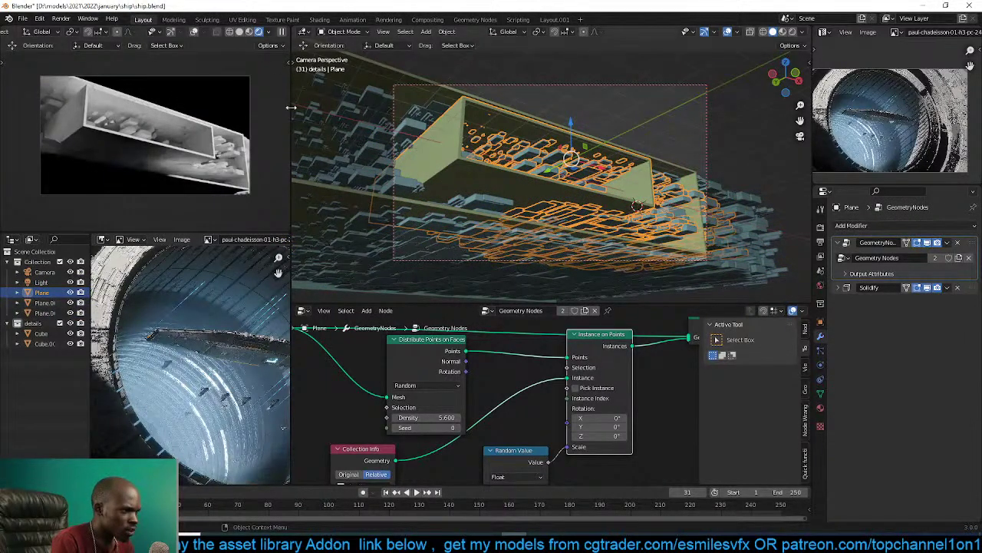
left_click(306, 311)
left_click(306, 311)
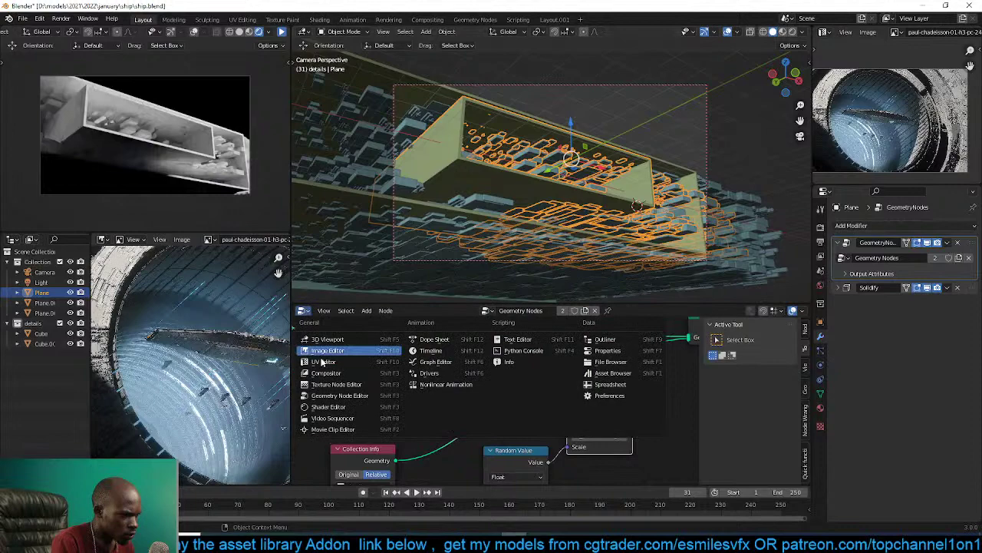
left_click(355, 406)
scroll(509, 352, "down", 5)
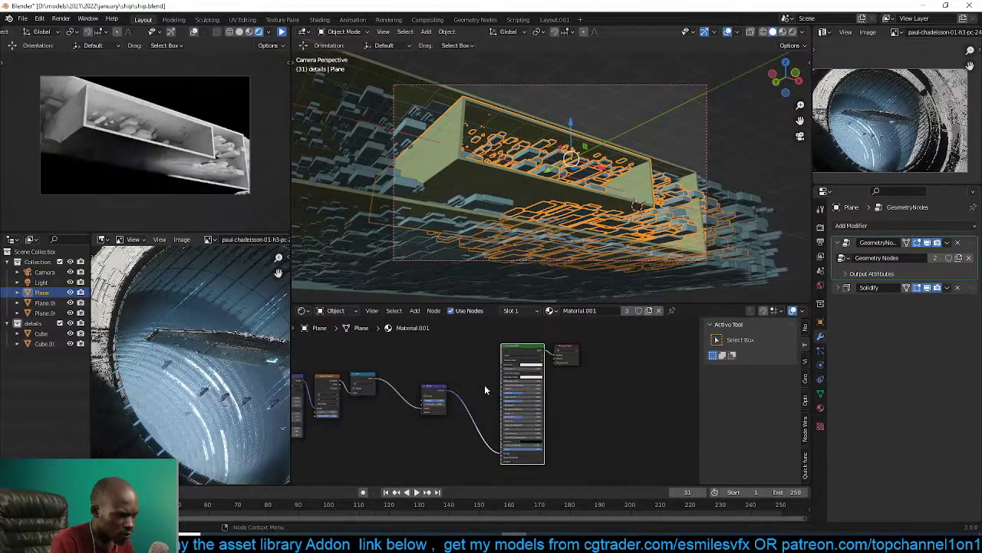
Isolate Plane in local view with Material Preview shading, save the project file, and inspect the box's surface, keeping it selected.
key("KP_Divide")
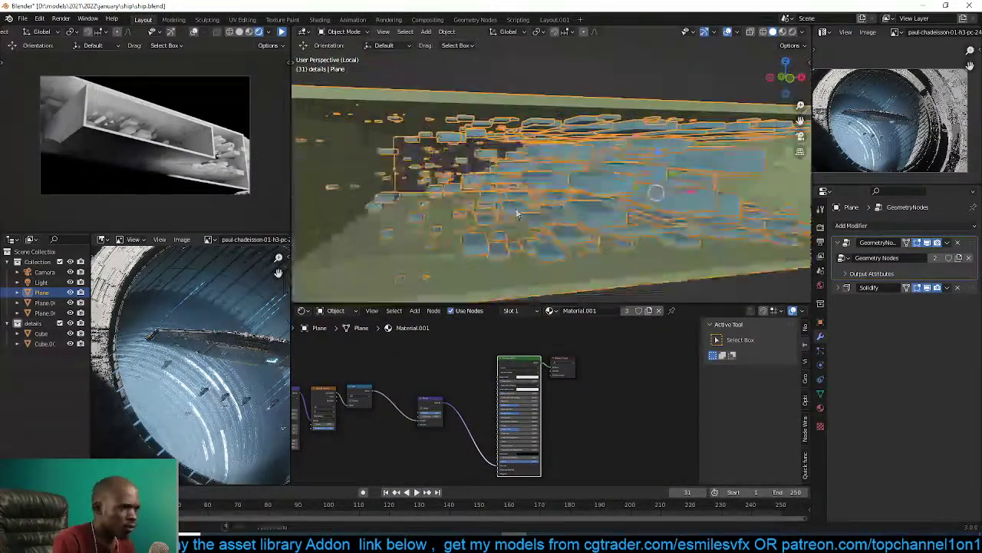
scroll(516, 208, "down", 4)
key("ctrl+s")
left_click(783, 33)
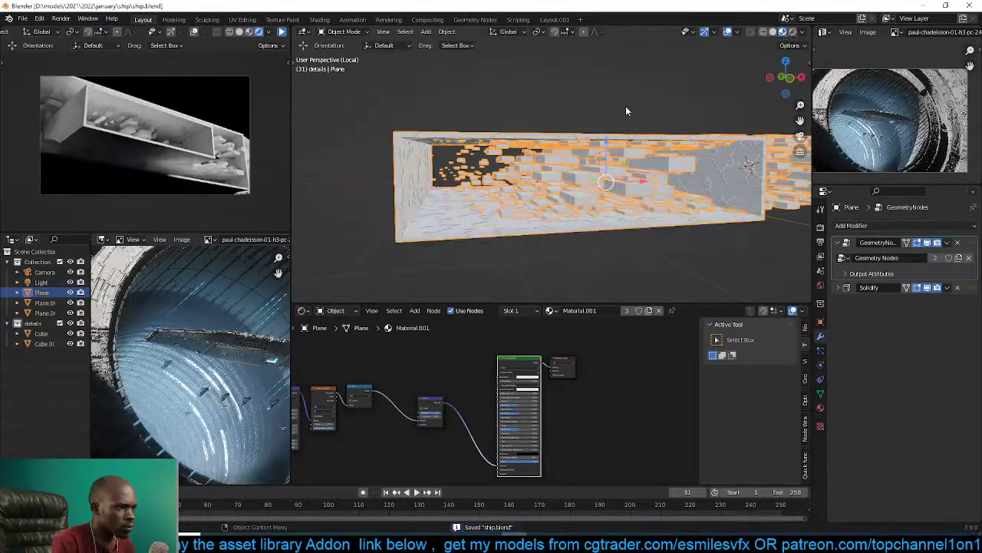
mouse_move(625, 106)
middle_mouse_down()
mouse_move(684, 109)
mouse_move(598, 119)
mouse_move(548, 138)
mouse_move(623, 120)
mouse_move(591, 125)
middle_mouse_up()
mouse_move(518, 173)
middle_mouse_down()
mouse_move(555, 179)
mouse_move(515, 173)
middle_mouse_up()
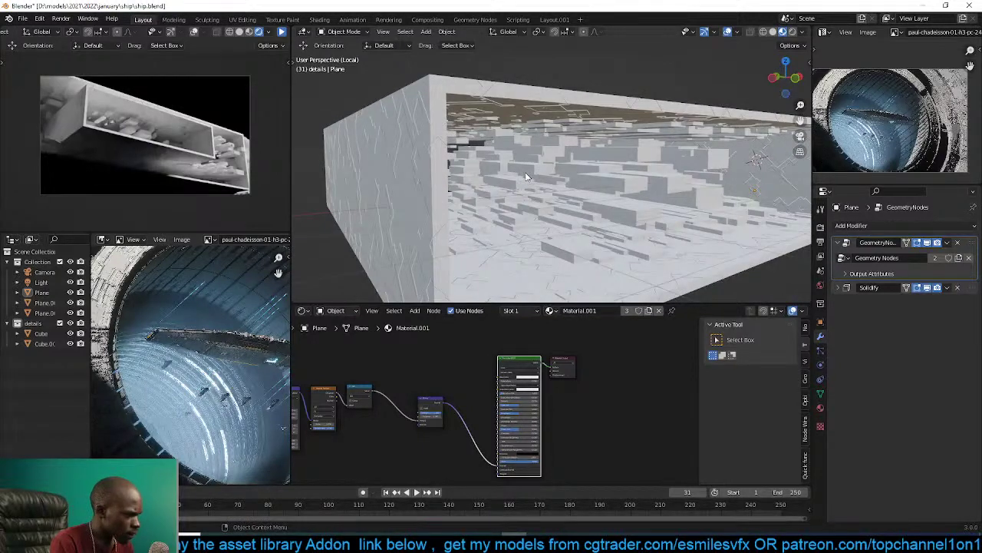
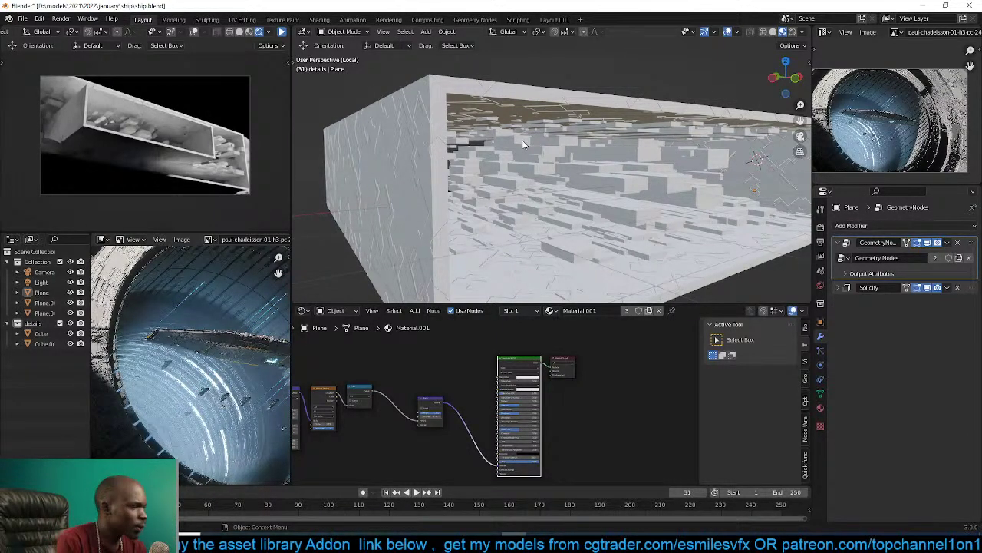
middle_click_drag(524, 143, 599, 161)
left_click(537, 121)
left_click(547, 88)
left_click(599, 164)
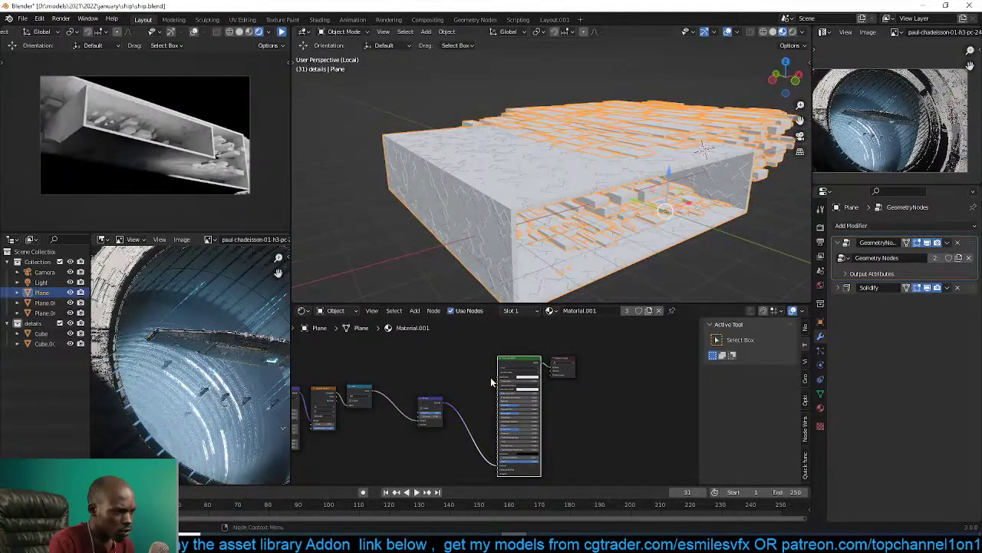
Add an Image Texture node to Material.001 using concrete_001-Panorama_Preview.jpg from the walls folder.
scroll(491, 379, "down", 4)
middle_click_drag(473, 377, 501, 393)
scroll(499, 391, "up", 5)
key("shift+a")
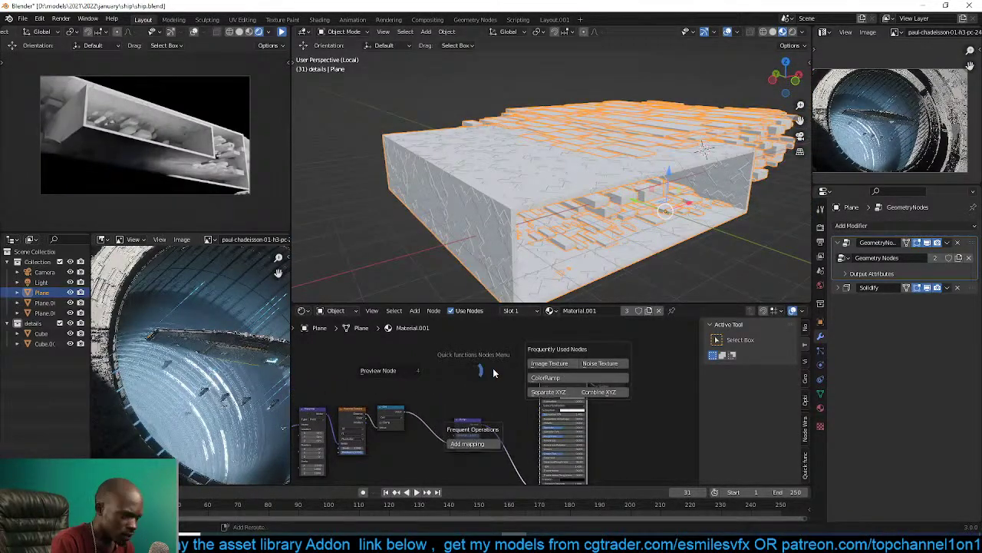
left_click(551, 363)
scroll(456, 307, "down", 4)
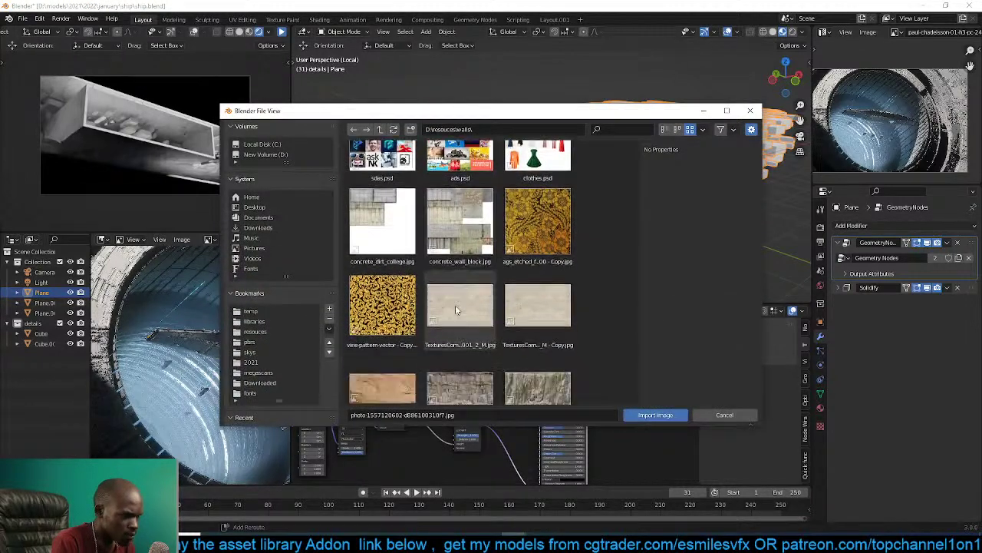
scroll(458, 309, "down", 2)
left_click(457, 285)
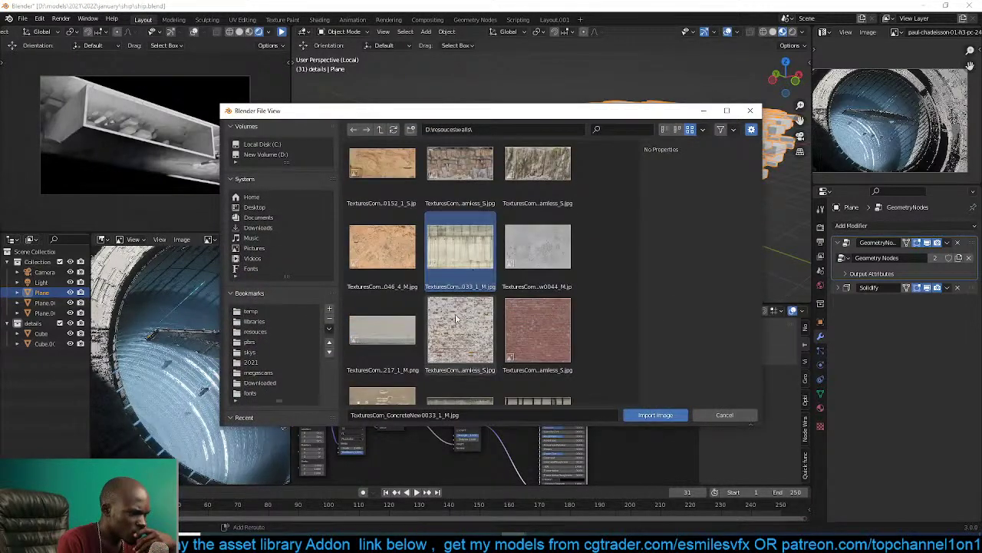
scroll(453, 322, "down", 3)
scroll(450, 336, "down", 6)
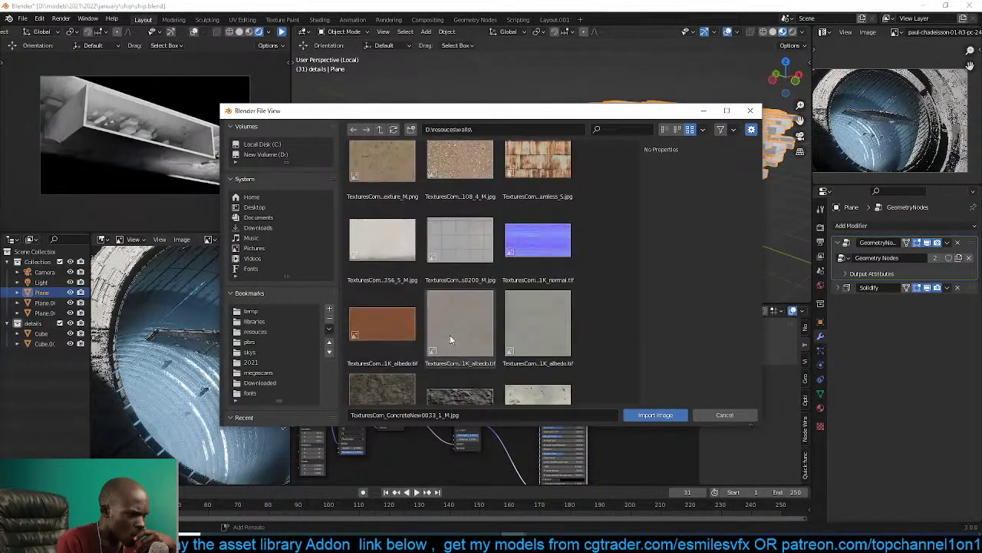
scroll(450, 335, "down", 10)
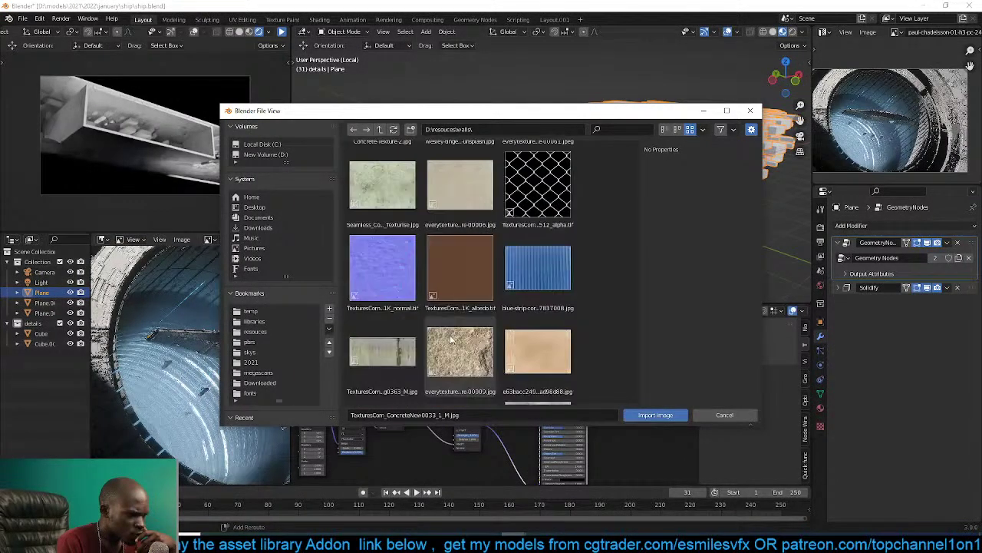
scroll(450, 336, "down", 10)
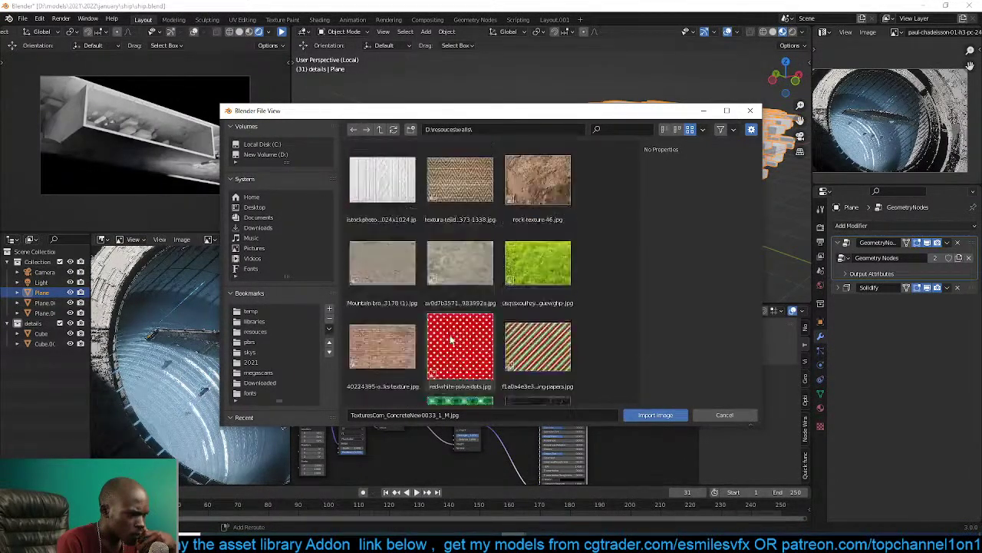
scroll(449, 340, "down", 10)
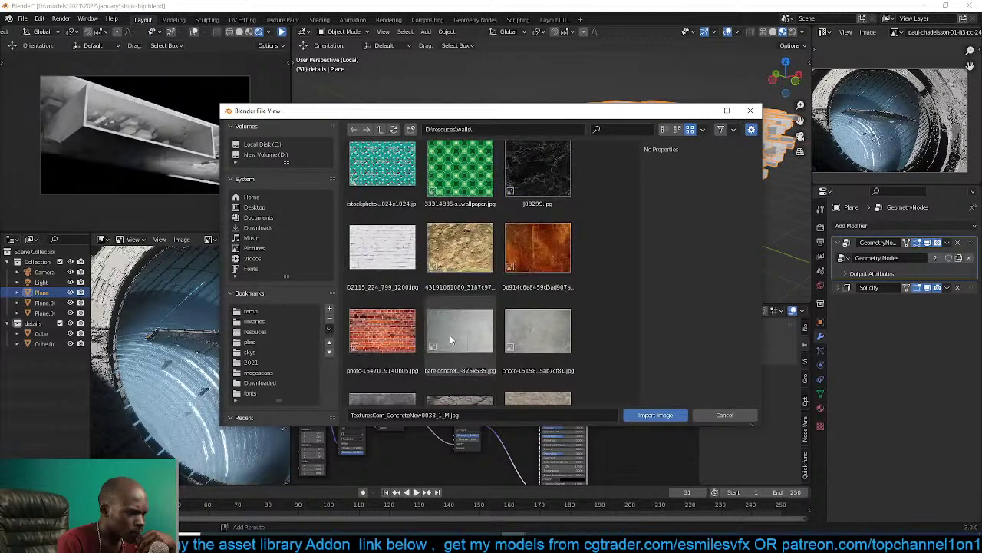
left_click(391, 308)
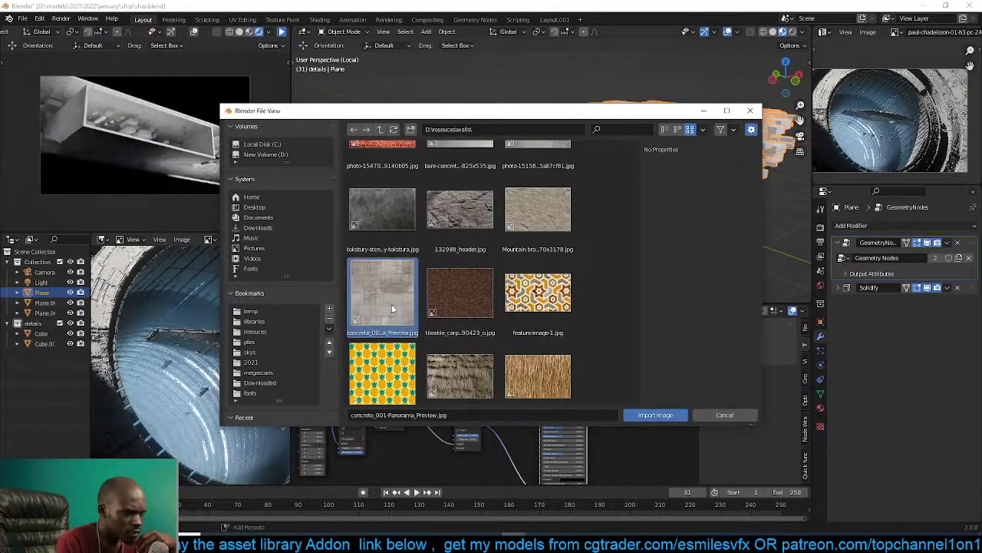
double_click(391, 304)
key("ctrl+z")
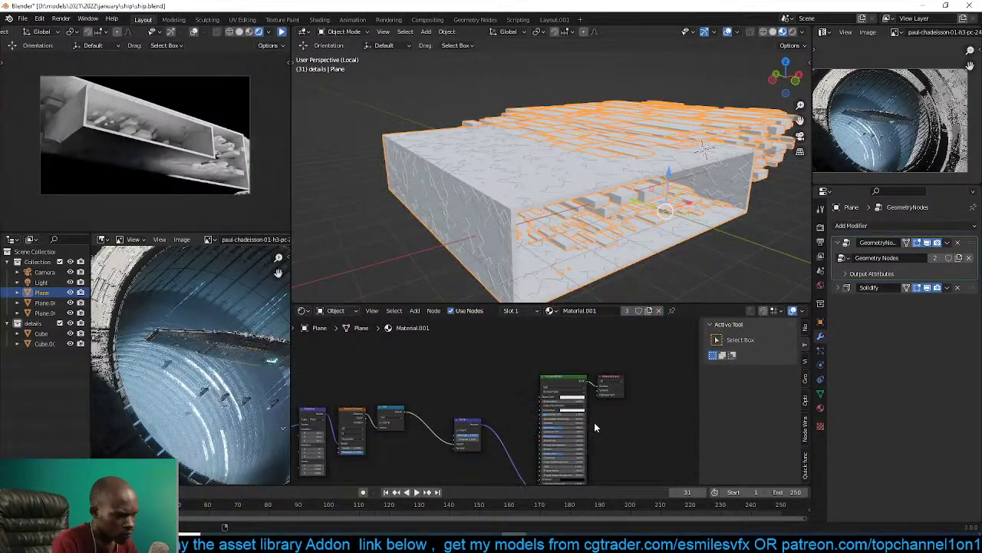
Space the Principled BSDF and Material Output nodes away from the others and place the concrete Image Texture above the Bump node.
left_click_drag(617, 373, 579, 384)
left_click_drag(577, 377, 658, 378)
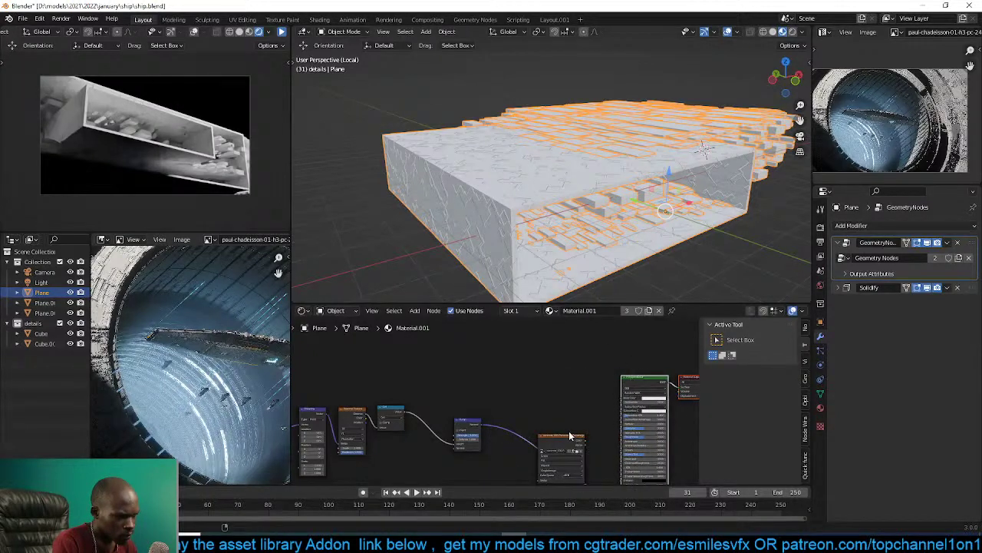
left_click_drag(565, 434, 503, 344)
Preview the concrete Image Texture node's color on Plane and check it on the box.
key("q")
left_click(422, 347)
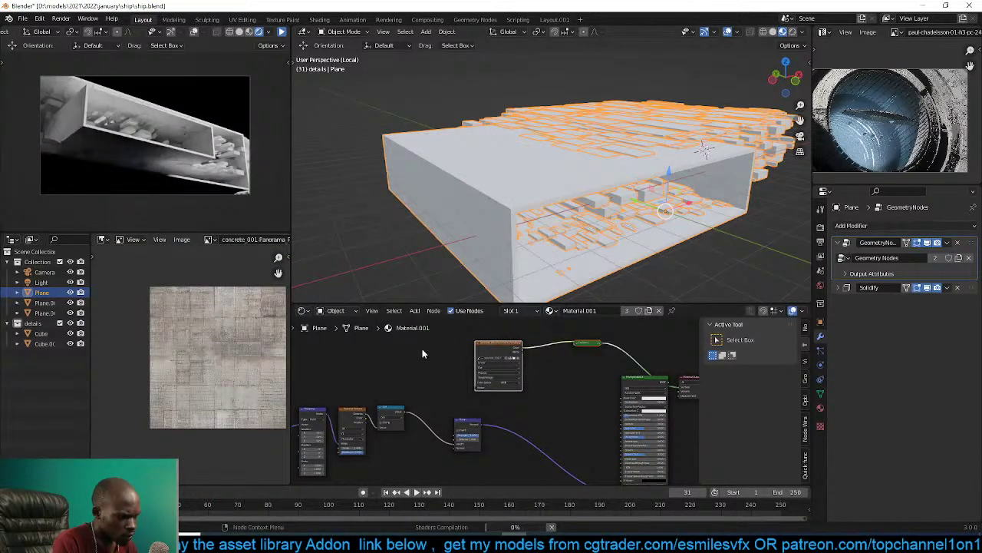
middle_click_drag(610, 247, 599, 229)
scroll(512, 365, "up", 2)
middle_click_drag(512, 365, 560, 387)
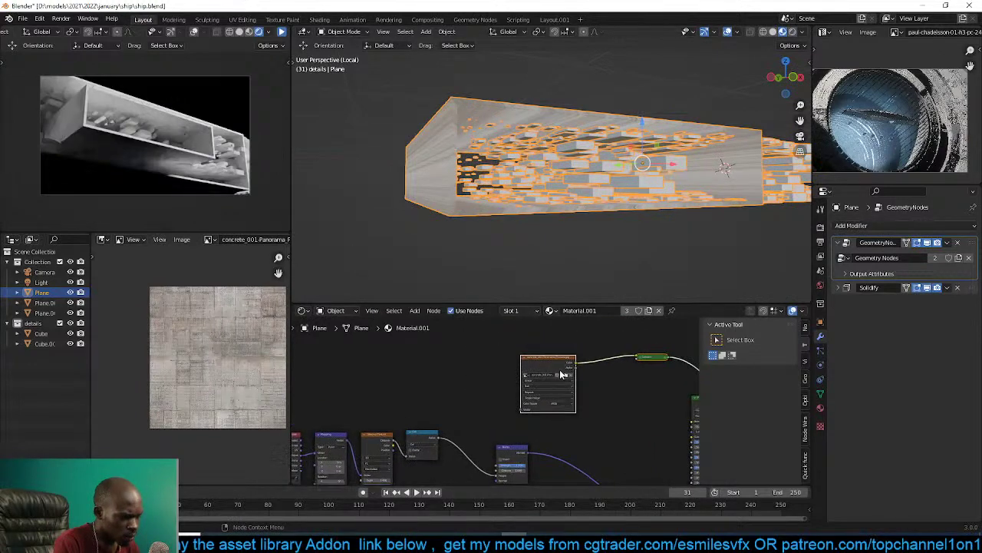
Add Texture Coordinate and Mapping nodes to the concrete Image Texture.
left_click(558, 359)
key("q")
left_click(560, 430)
key("q")
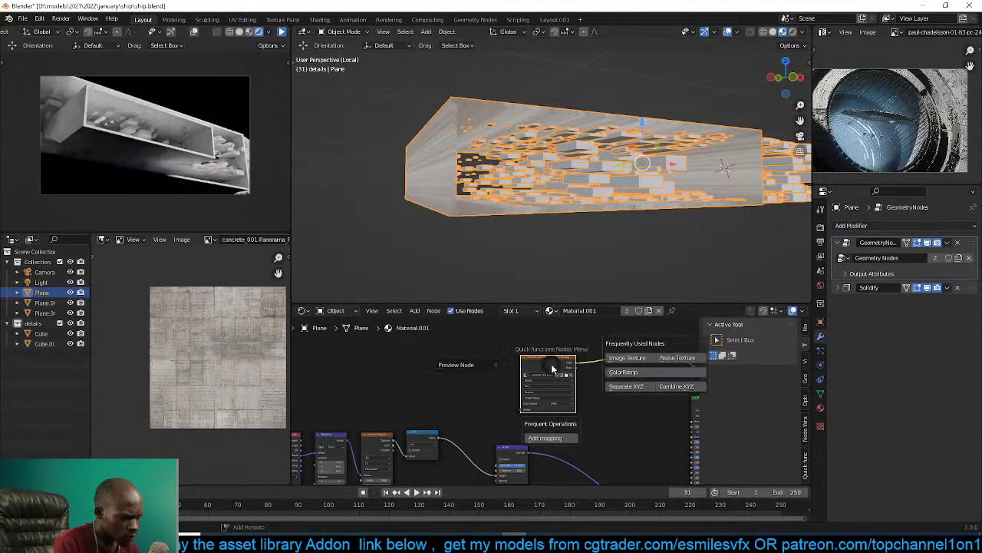
left_click(545, 440)
scroll(496, 399, "up", 2)
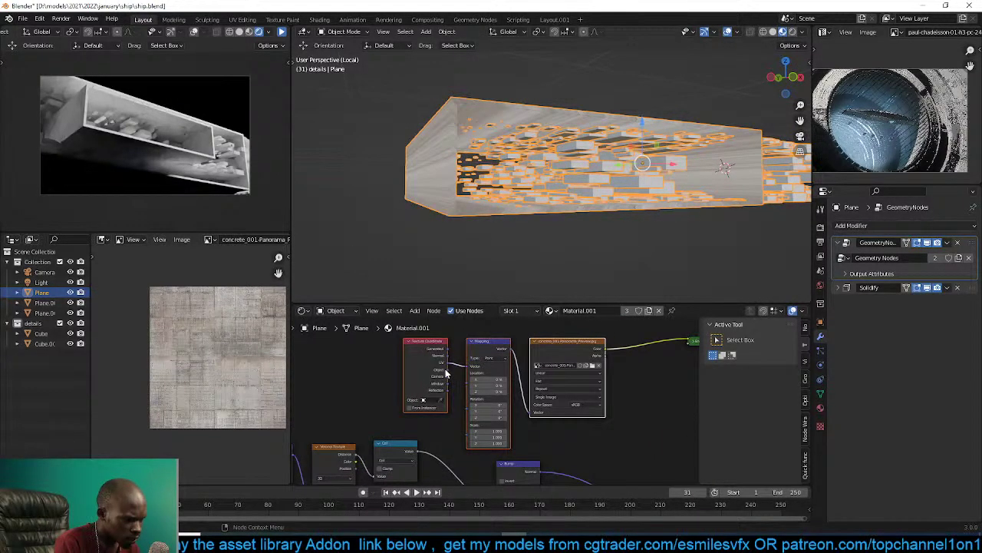
Feed Object coordinates into the concrete texture's Mapping node and set the image projection to Box.
left_click_drag(473, 370, 473, 367)
middle_click_drag(544, 159, 573, 210)
scroll(573, 210, "up", 1)
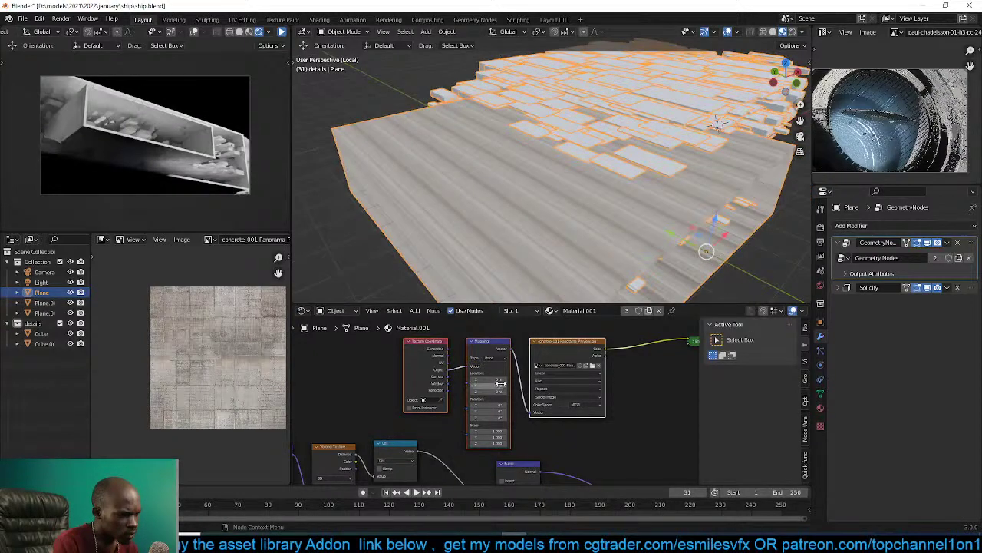
scroll(499, 386, "up", 3)
left_click(588, 376)
left_click(591, 388)
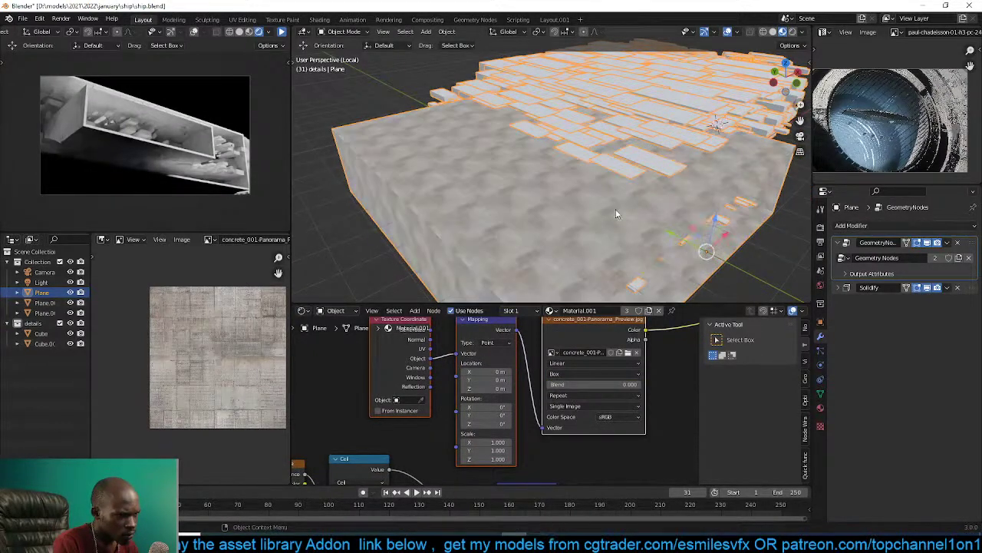
middle_click_drag(575, 230, 568, 261)
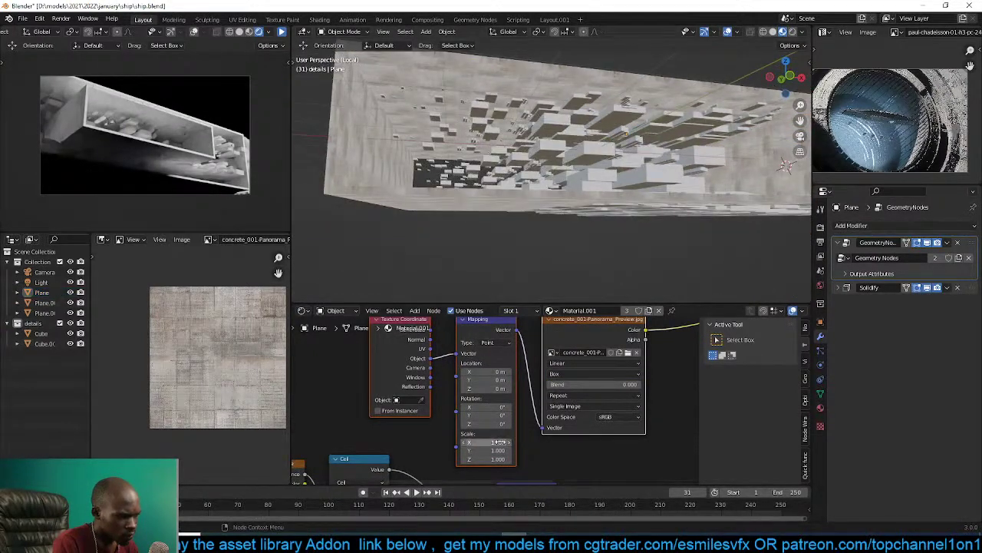
Lower the Mapping node's X, Y and Z scale together to enlarge the concrete pattern on the box.
left_click_drag(501, 442, 436, 459)
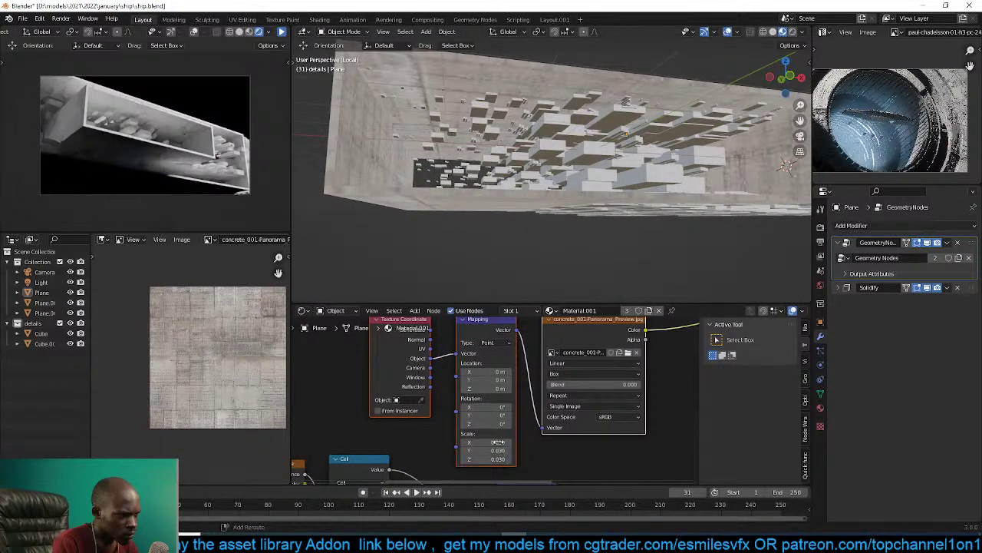
left_click_drag(503, 442, 524, 459)
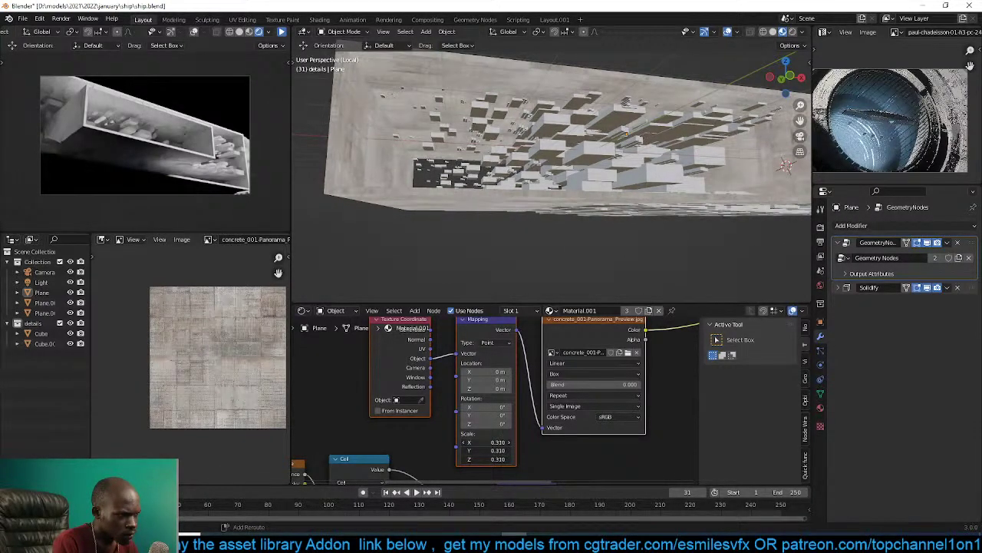
scroll(673, 413, "down", 2)
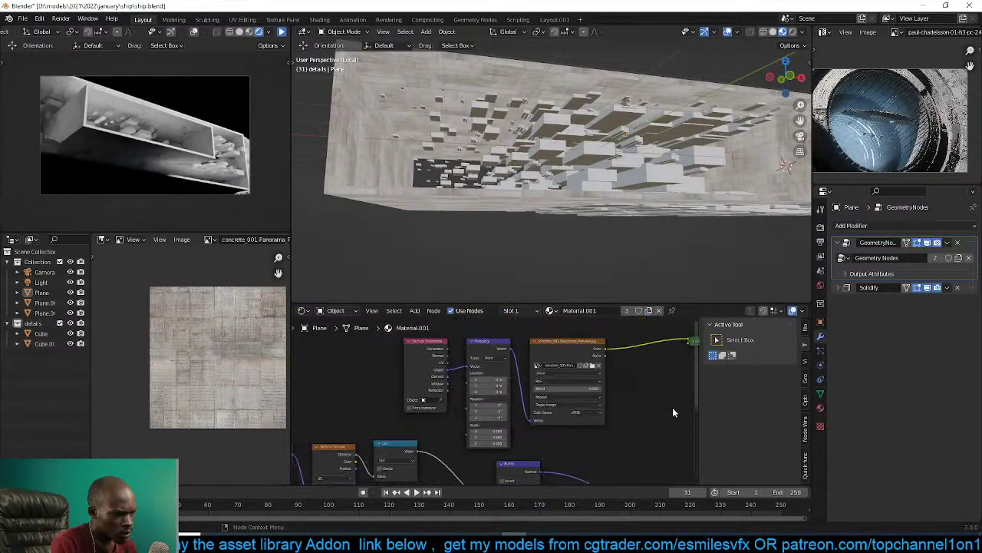
Move the concrete Image Texture and its mapping nodes farther from the Principled BSDF to free space for another node.
left_click_drag(646, 399, 424, 339)
middle_click_drag(647, 396, 495, 389)
scroll(495, 390, "down", 1)
left_click(535, 385)
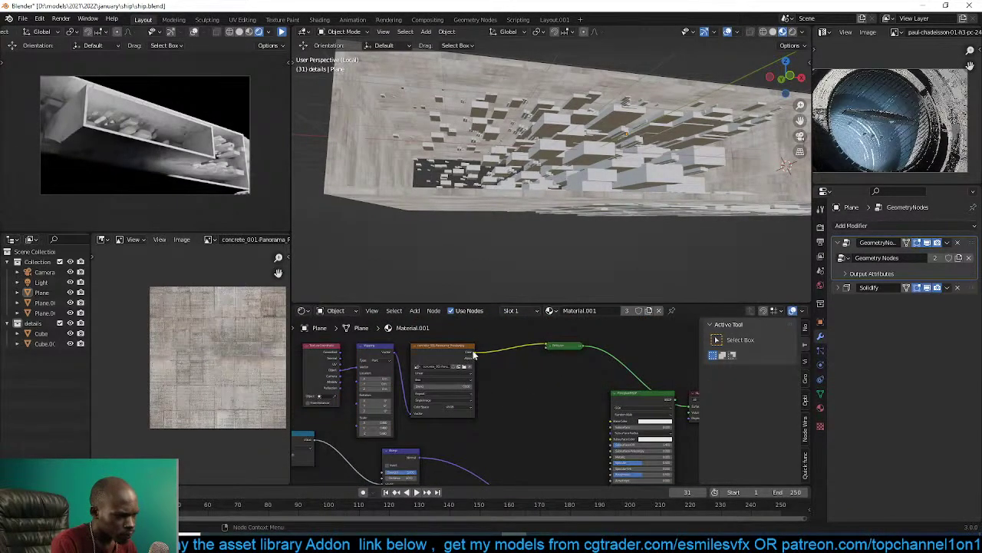
left_click_drag(478, 339, 290, 376)
left_click_drag(434, 354, 381, 354)
left_click(487, 358)
Add a MixRGB node and feed the concrete texture's color into its Color1 input.
key("shift+a")
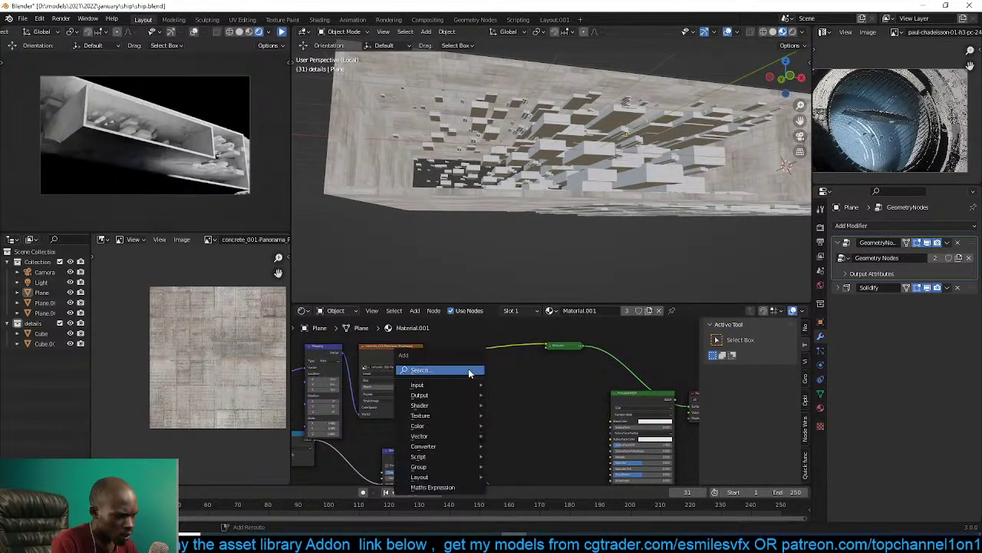
mouse_move(464, 424)
left_click(529, 477)
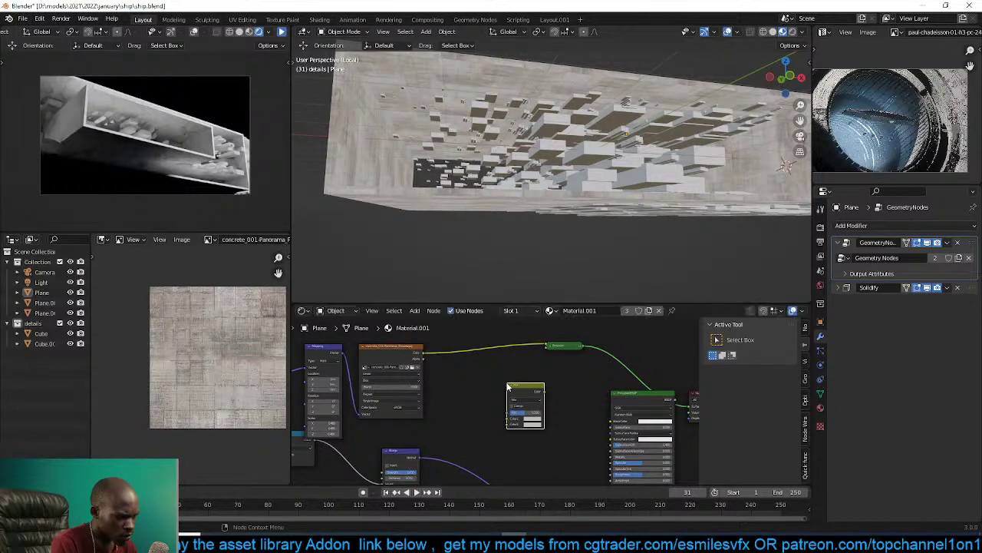
left_click_drag(420, 354, 507, 419)
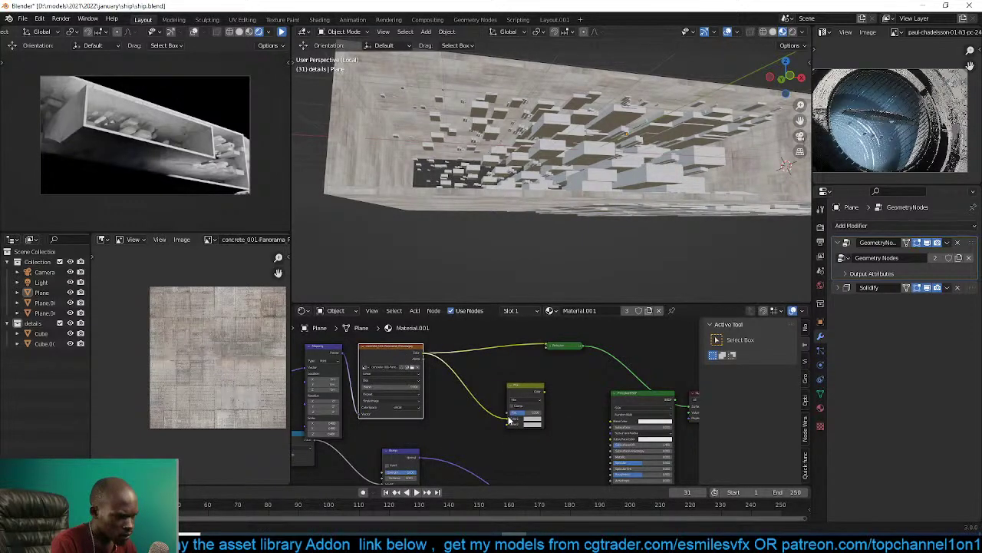
Route the Principled BSDF back to the Material Output and connect the Mix node's color to its Base Color.
middle_click_drag(564, 389, 491, 371)
left_click(563, 385, "ctrl+shift")
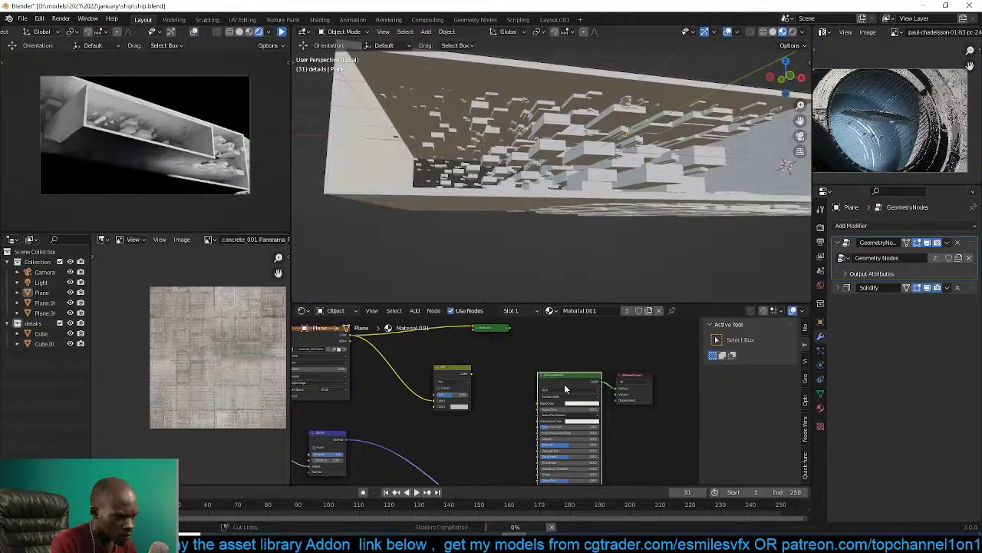
key("shift+q")
left_click(439, 372)
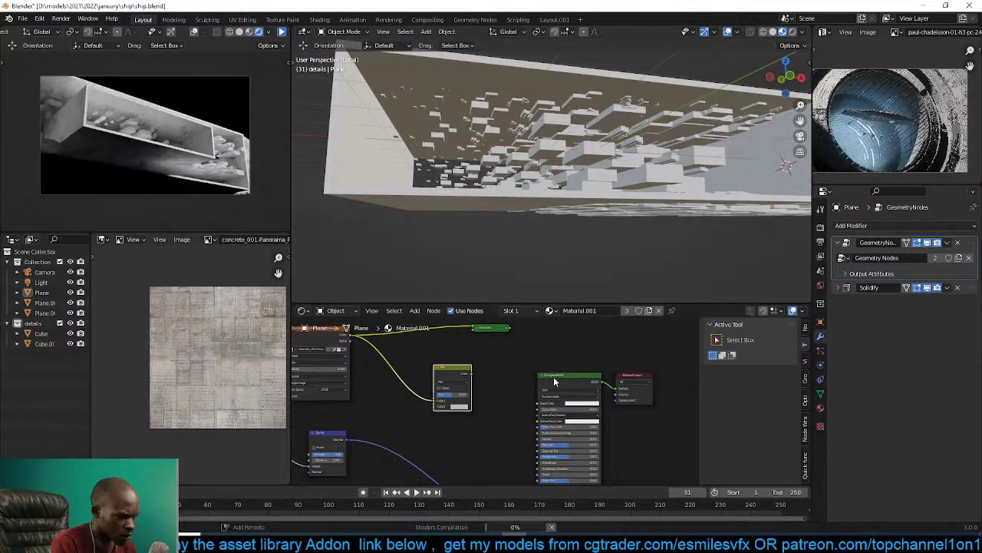
left_click(555, 379, "shift")
key("shift+q")
key("shift+q")
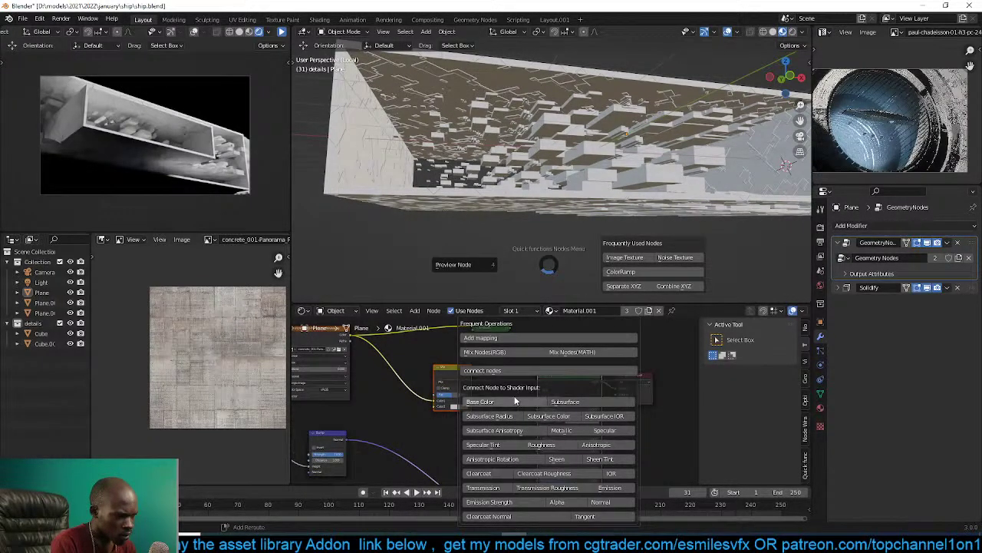
left_click(512, 402)
Remove the leftover Emission preview node and save ship.blend.
middle_click_drag(515, 387, 475, 442)
left_click(500, 391)
scroll(499, 391, "up", 3)
left_click(590, 406)
key("shift+q")
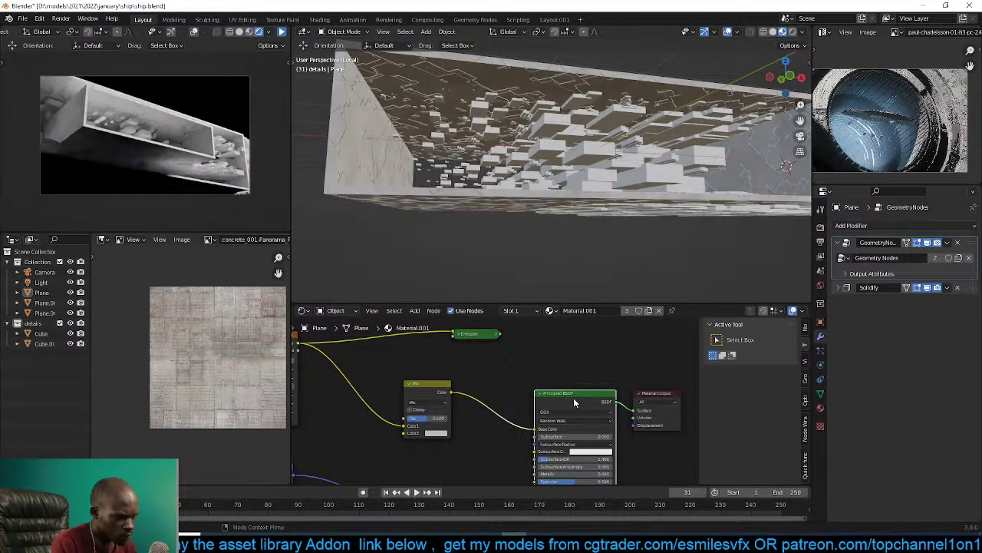
key("shift+q")
left_click(493, 398)
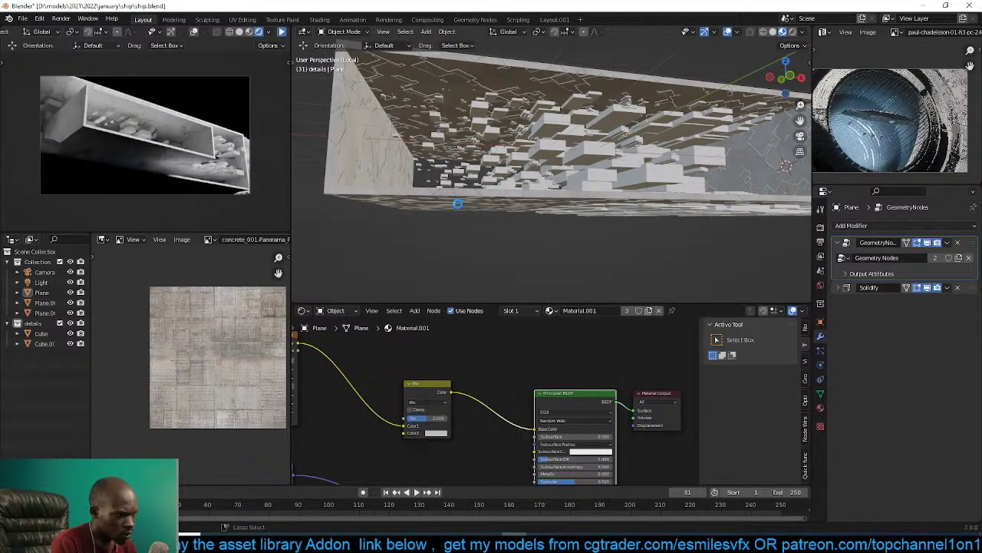
key("ctrl+s")
Set the Mix node's factor to about 0.33 and its Color2 to a pale yellow-green.
middle_click_drag(458, 203, 530, 243)
scroll(529, 244, "up", 4)
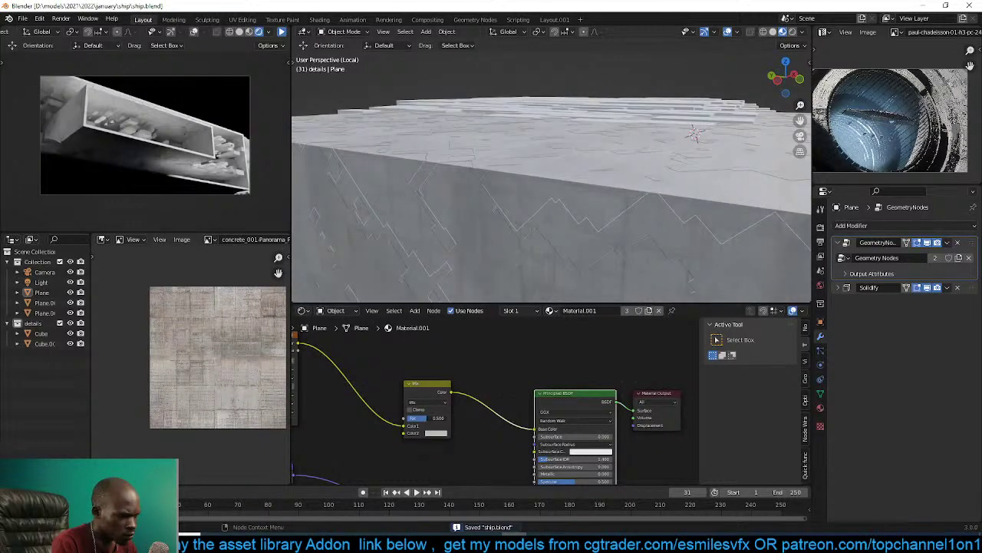
left_click_drag(435, 418, 417, 418)
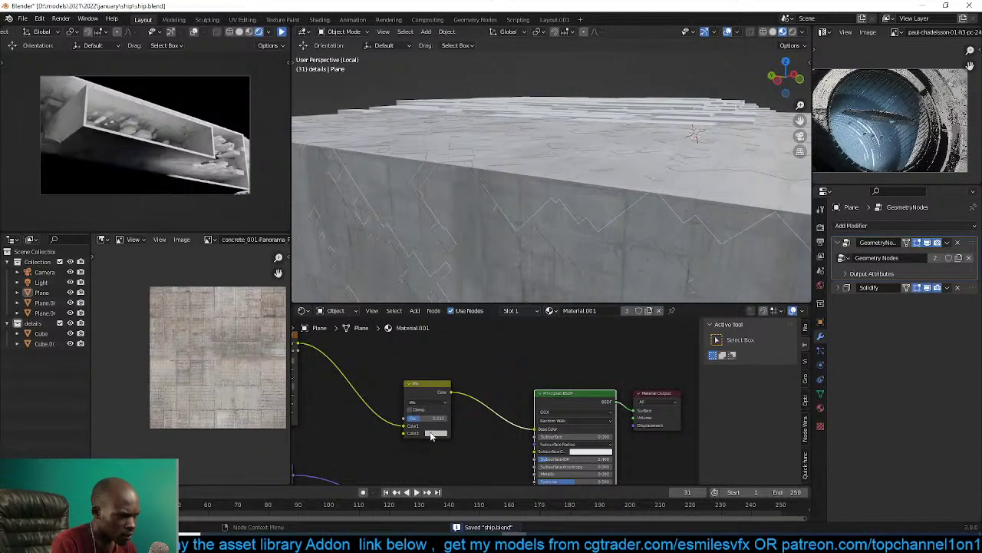
left_click(435, 433)
left_click_drag(446, 356, 451, 351)
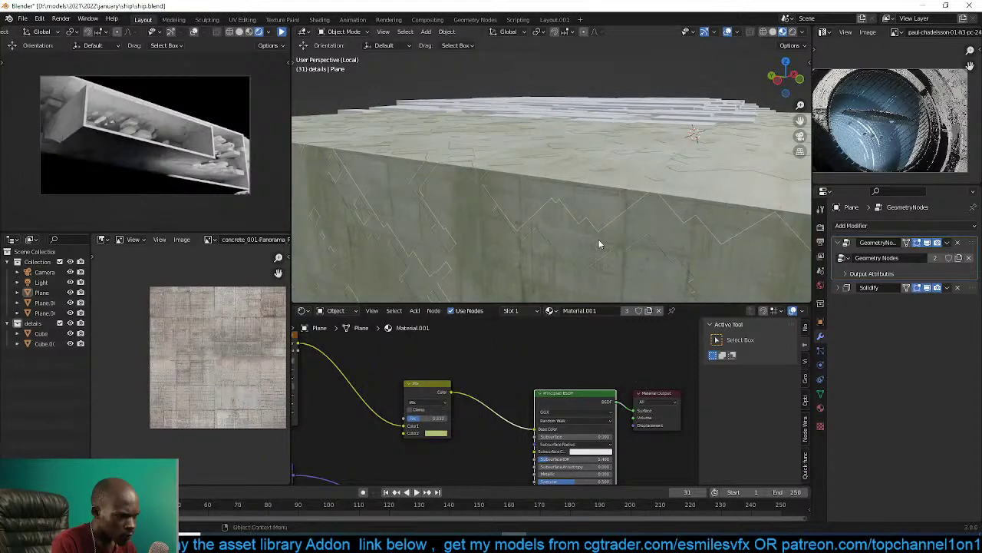
Move the Mix node closer to the Principled BSDF and connect the concrete texture's color to the Metallic input.
scroll(601, 243, "down", 5)
middle_click_drag(601, 244, 574, 239)
left_click_drag(439, 383, 481, 348)
scroll(485, 382, "down", 2)
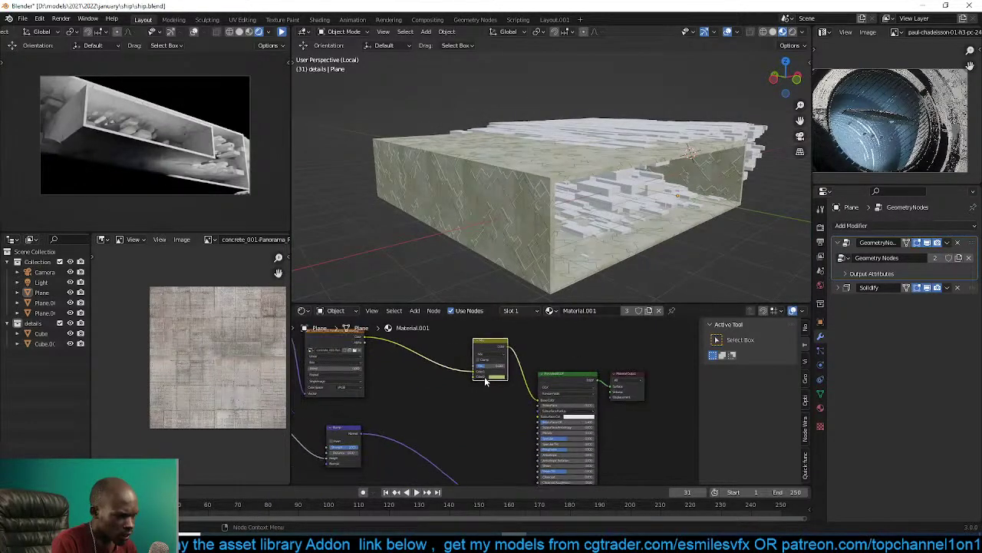
left_click(361, 339)
key("shift+q")
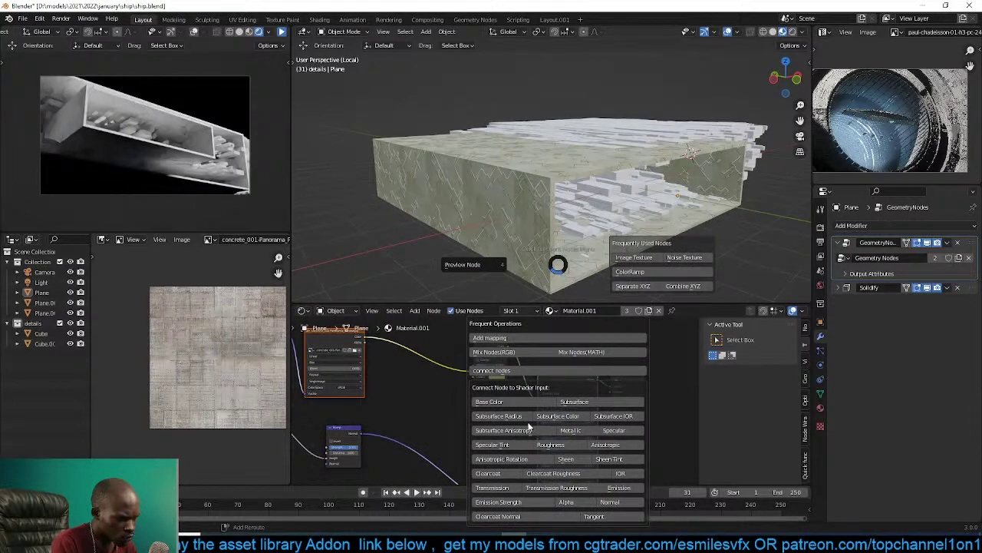
left_click(578, 431)
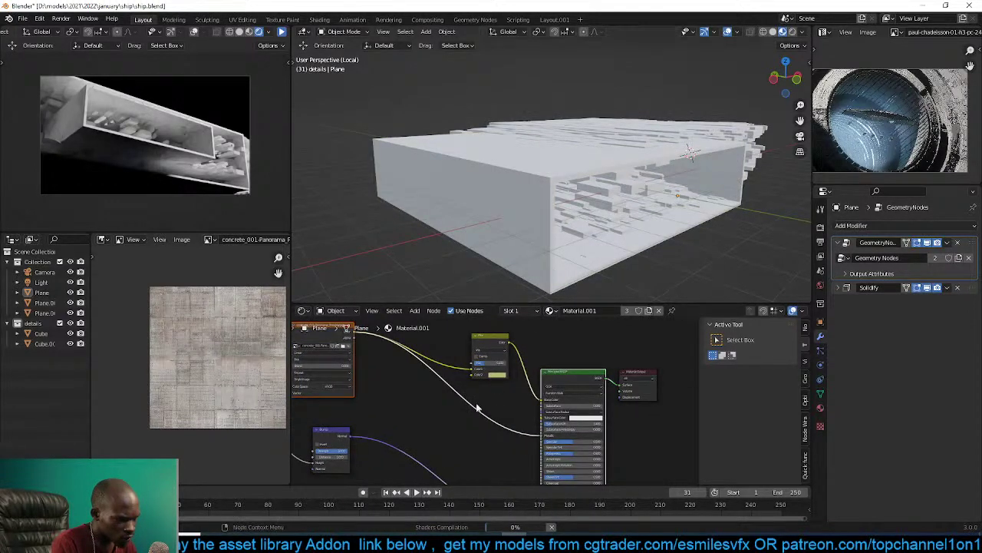
Insert a ColorRamp node between the concrete texture and the Principled BSDF's Metallic input.
key("w")
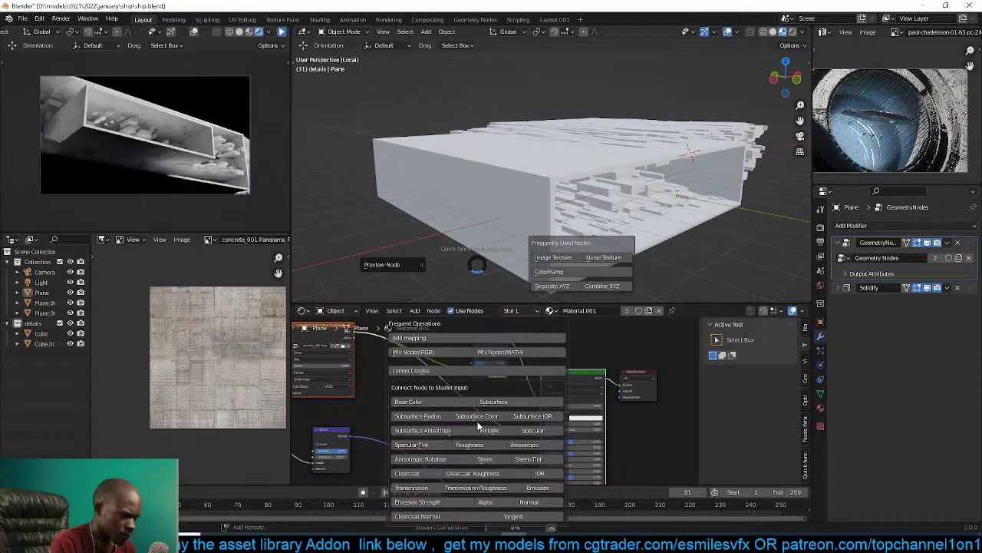
left_click(563, 390)
key("shift+q")
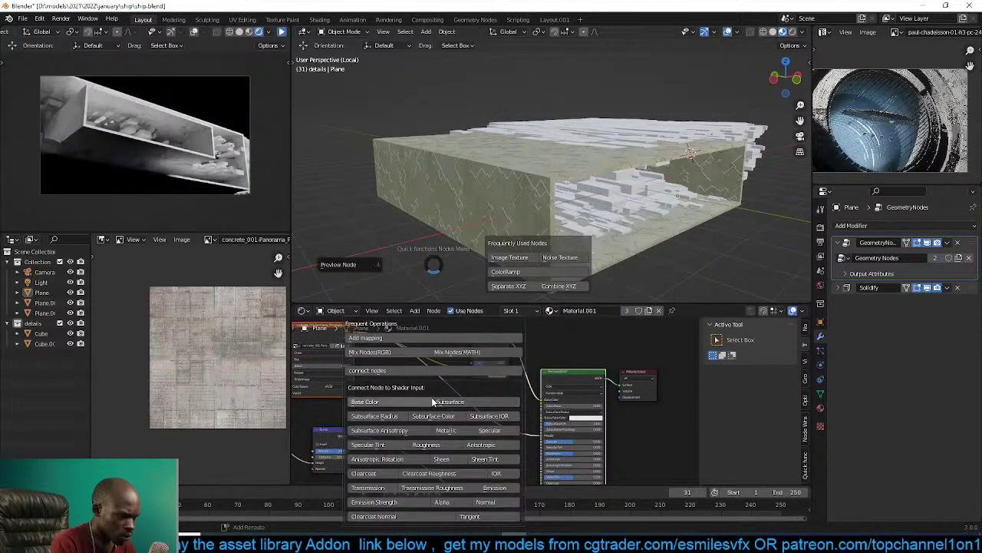
left_click(494, 364)
key("w")
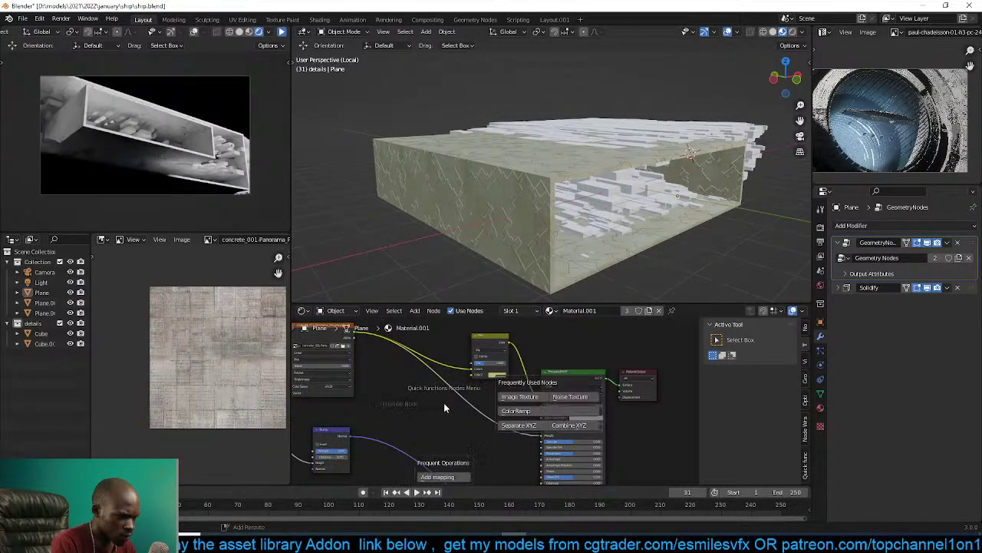
left_click(561, 417)
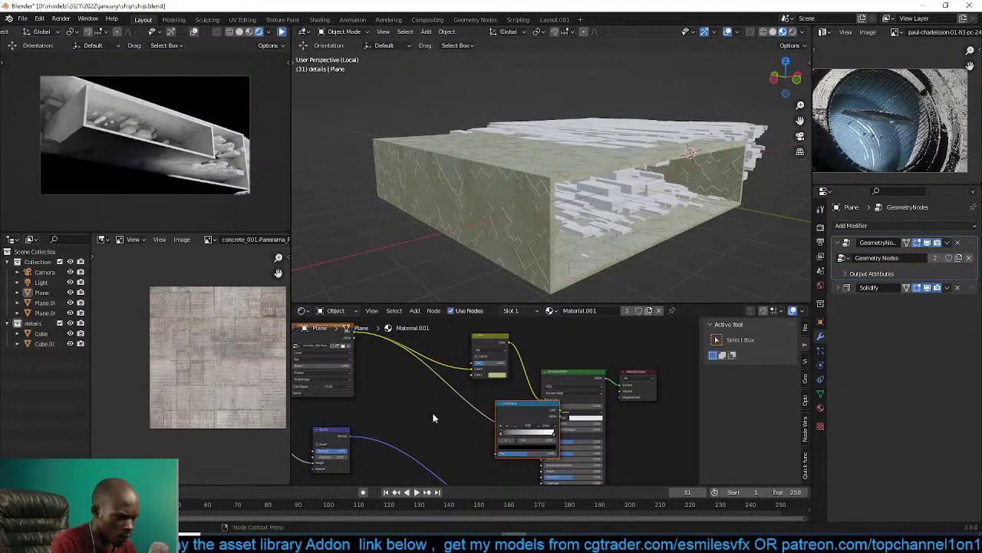
left_click(458, 412)
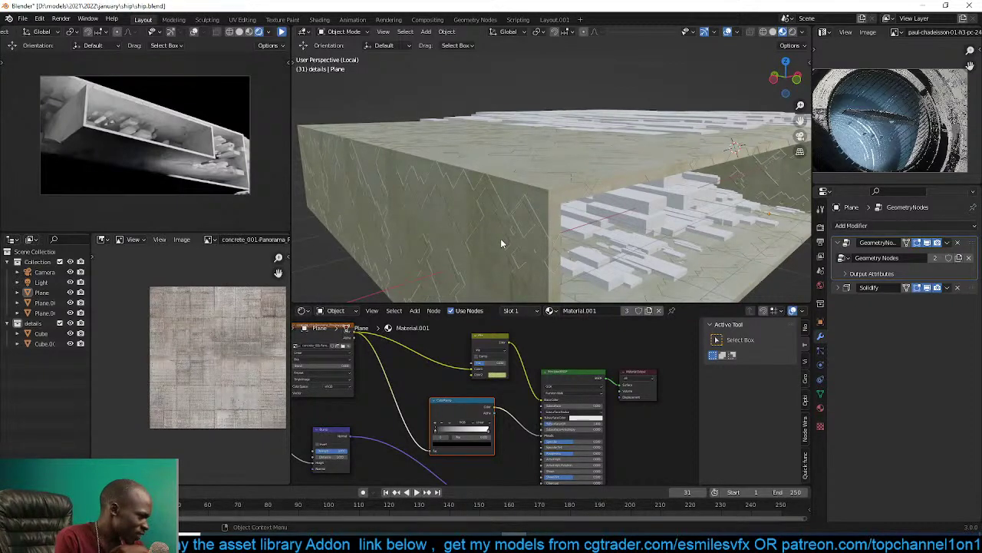
Preview the metallic ColorRamp and raise its contrast, placing the black stop at about 0.295 with the white stop close beside it.
scroll(461, 419, "up", 3)
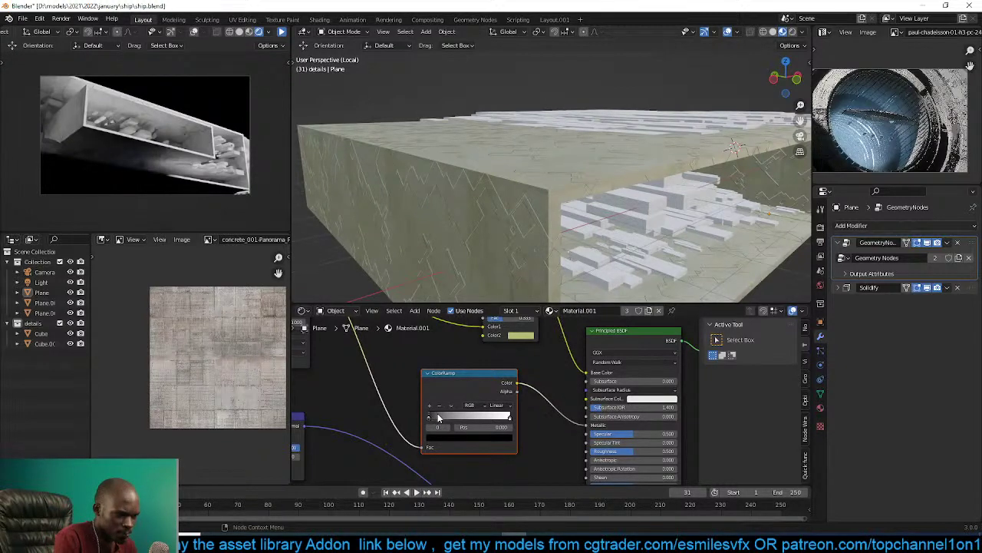
left_click_drag(437, 417, 474, 426)
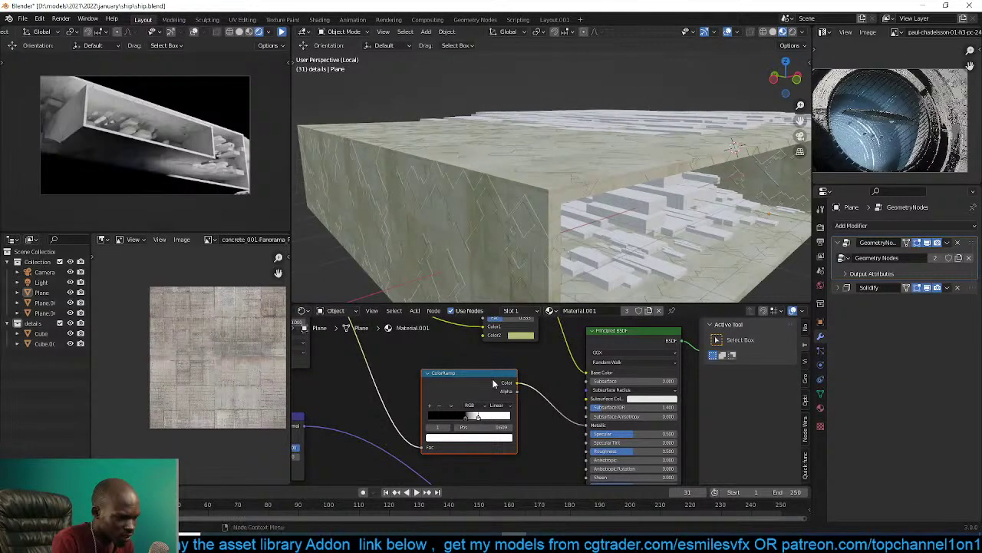
left_click(492, 381, "ctrl+shift")
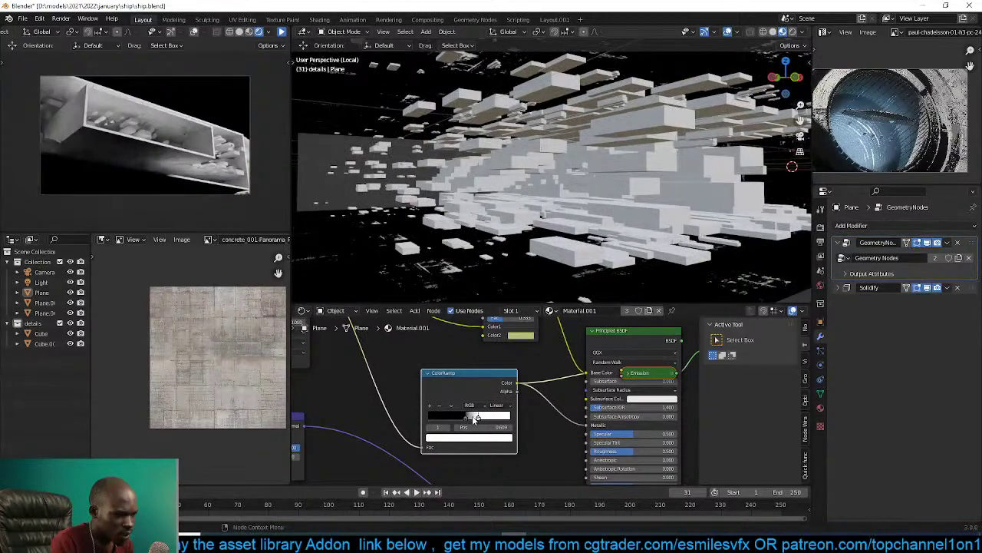
left_click_drag(466, 415, 456, 415)
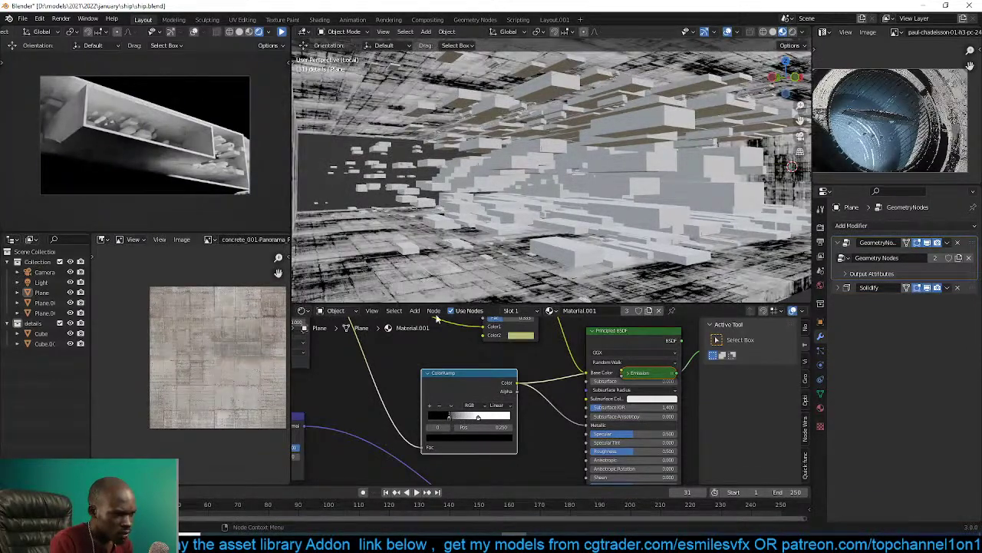
scroll(439, 277, "down", 6)
middle_click_drag(436, 276, 456, 279)
left_click_drag(478, 417, 452, 416)
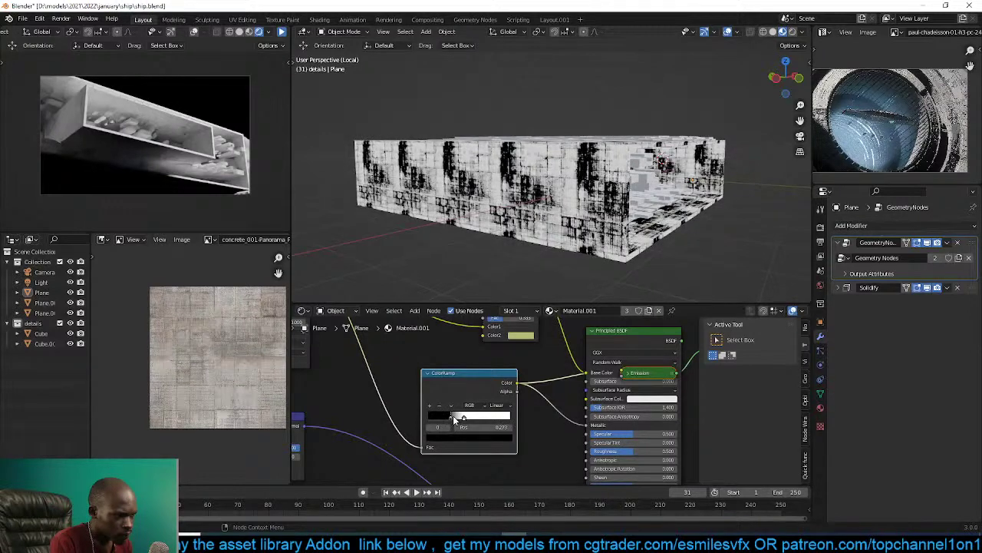
Output the Principled BSDF again instead of the preview, save the file and set the material's Roughness to 0.255.
middle_click_drag(561, 392, 488, 410)
left_click(587, 360, "ctrl+shift")
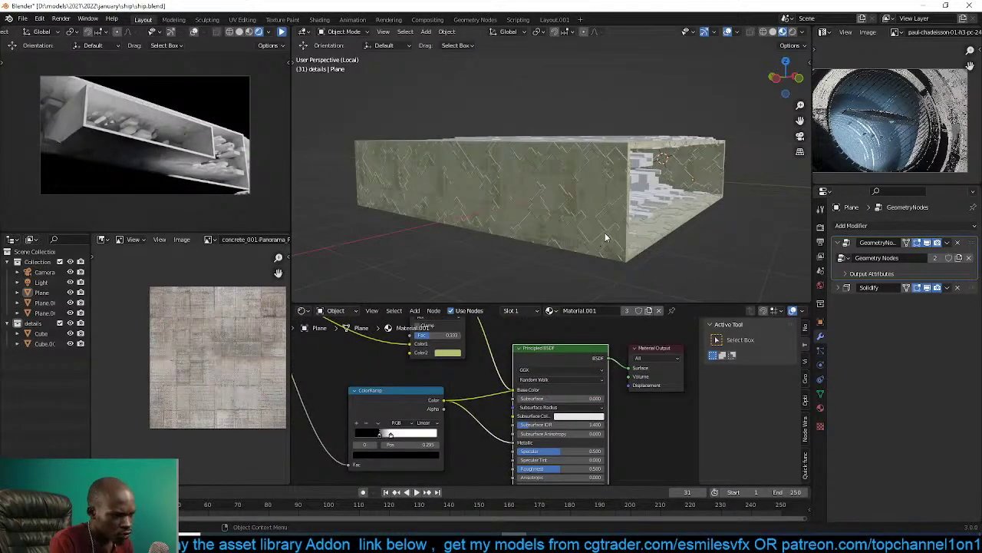
scroll(655, 198, "up", 4)
middle_click_drag(606, 234, 676, 261)
middle_click_drag(628, 361, 658, 333)
key("ctrl+s")
left_click_drag(589, 442, 570, 442)
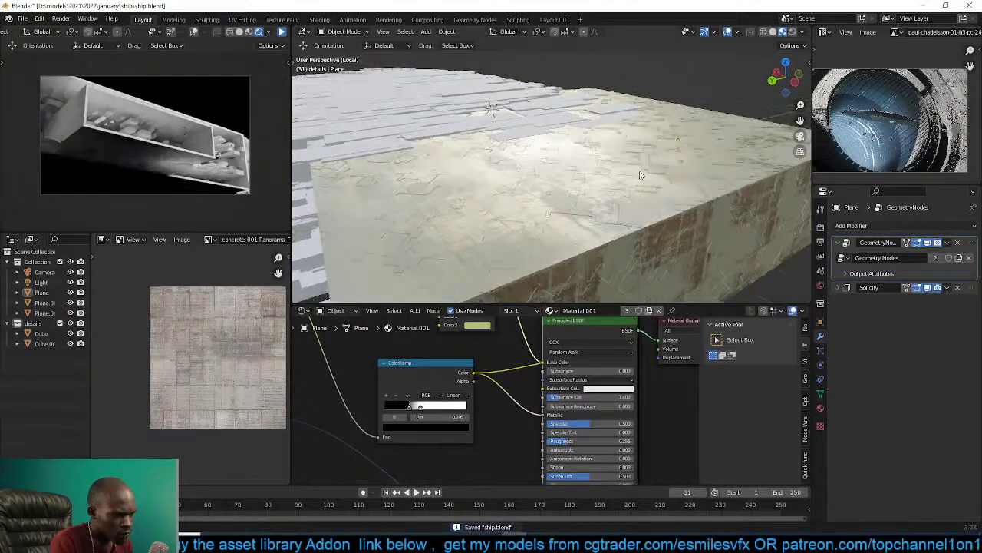
Check the textured box from the side and save ship.blend.
middle_click_drag(640, 175, 547, 151)
scroll(547, 151, "down", 4)
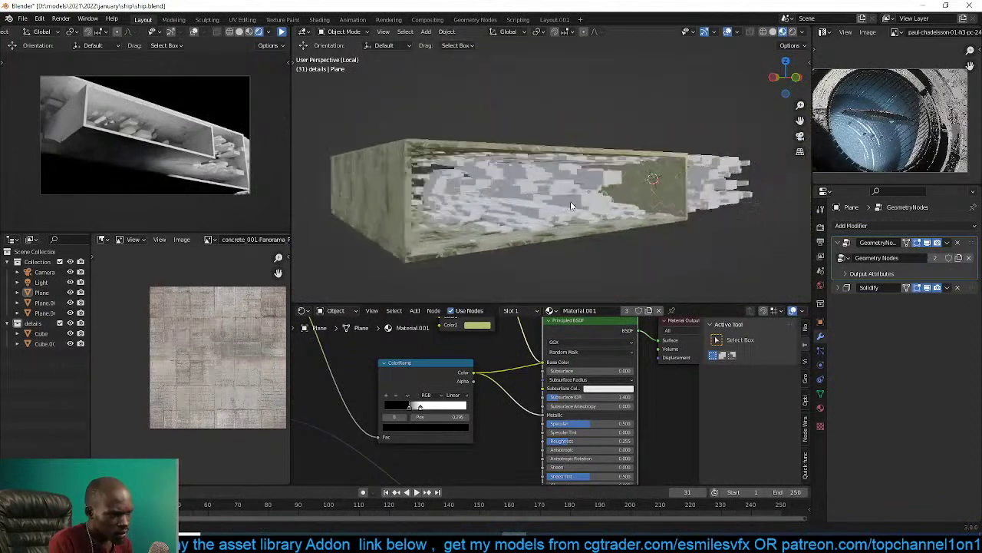
middle_click_drag(574, 203, 568, 231)
key("ctrl+s")
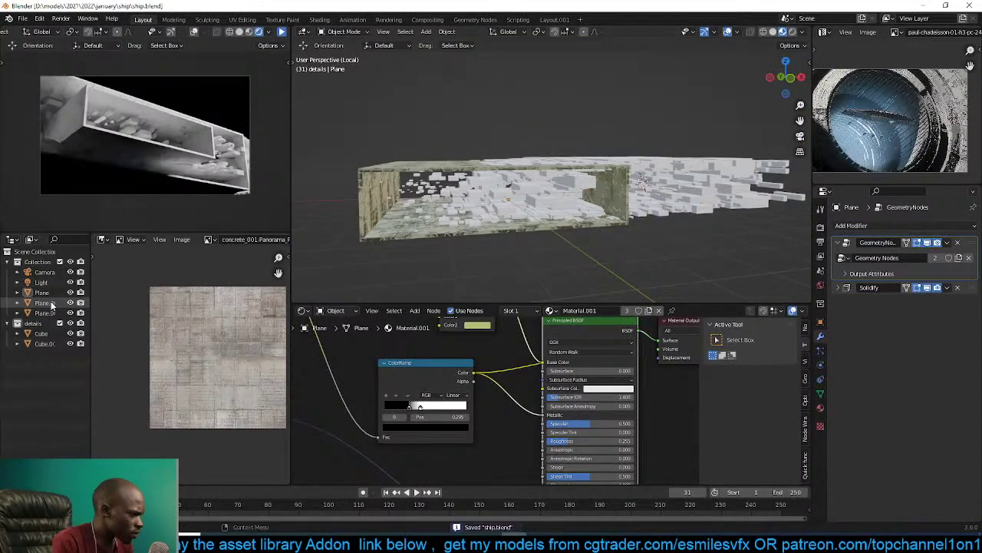
Leave the isolated view of Plane, check the whole ship through the camera and select Plane.002.
left_click(678, 167)
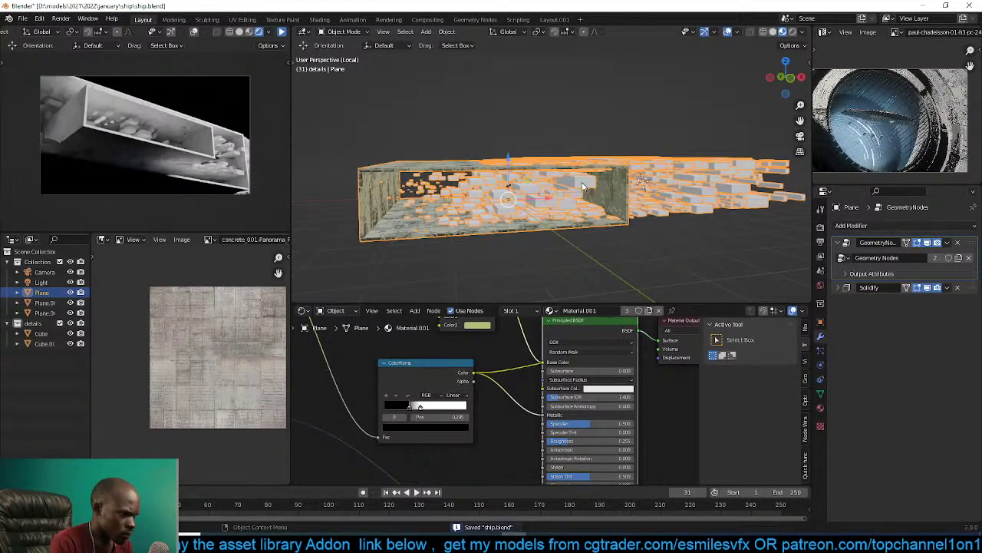
key("KP_0")
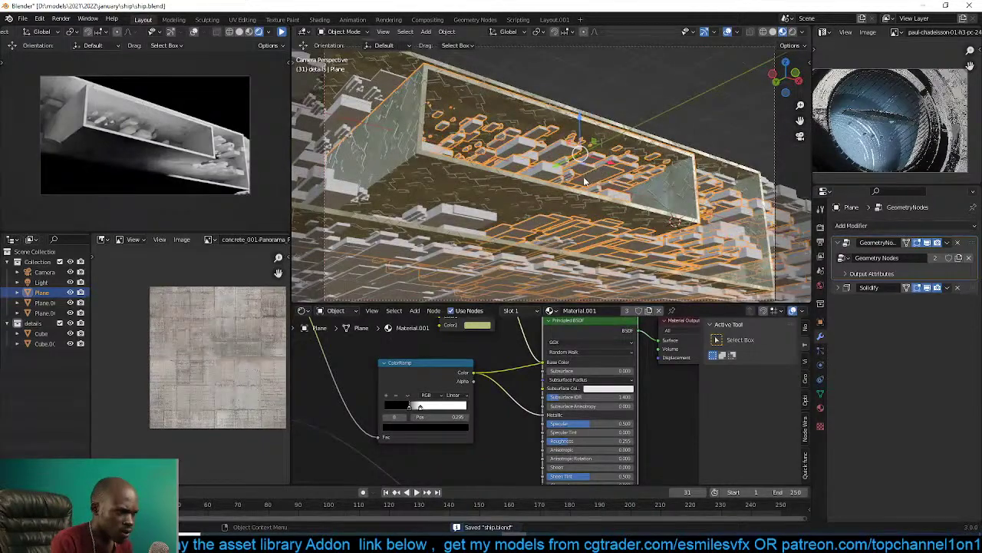
middle_click_drag(585, 181, 711, 200)
left_click(740, 168)
scroll(740, 167, "down", 3)
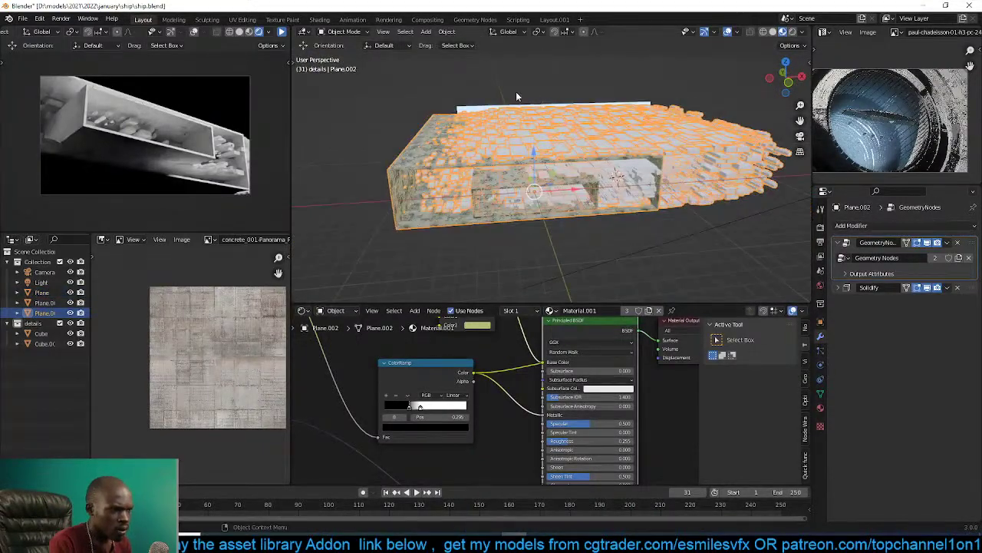
Delete the blank white plane behind the ship.
middle_click_drag(516, 91, 330, 98)
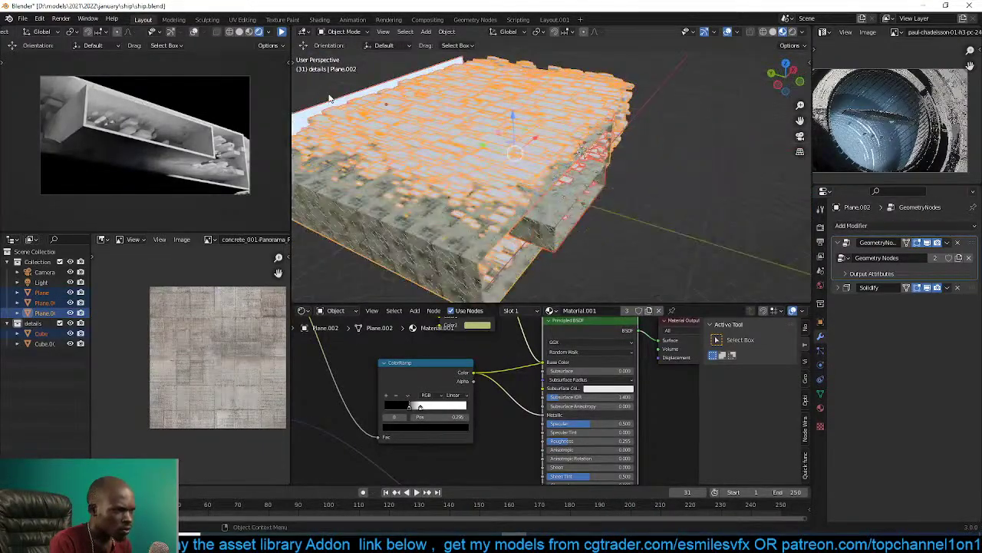
left_click(340, 108)
key("x")
left_click(338, 99)
middle_click_drag(393, 115, 487, 94)
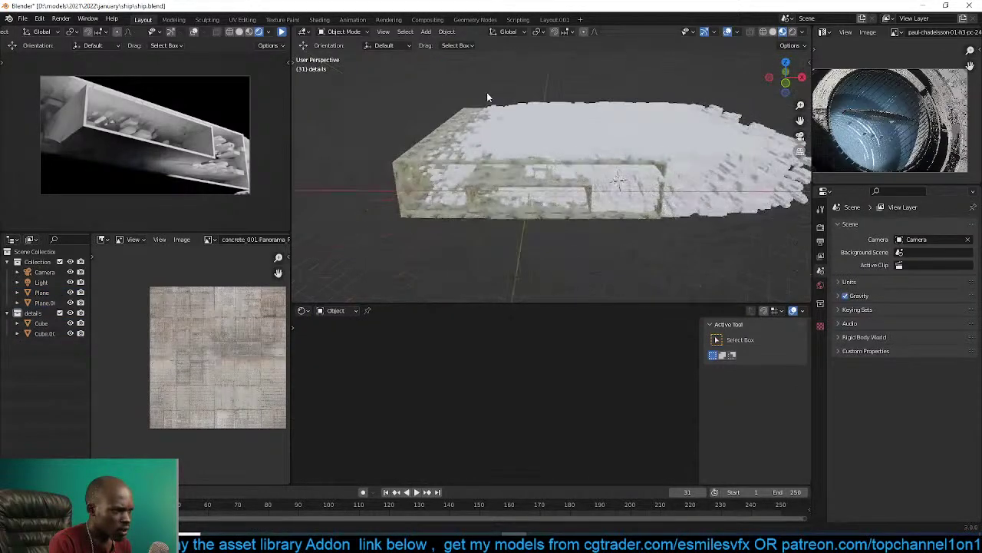
Link the concrete Material.001 from Plane.002 to the remaining ship box and both cubes of the details collection.
left_click(654, 126)
left_click_drag(495, 108, 658, 197)
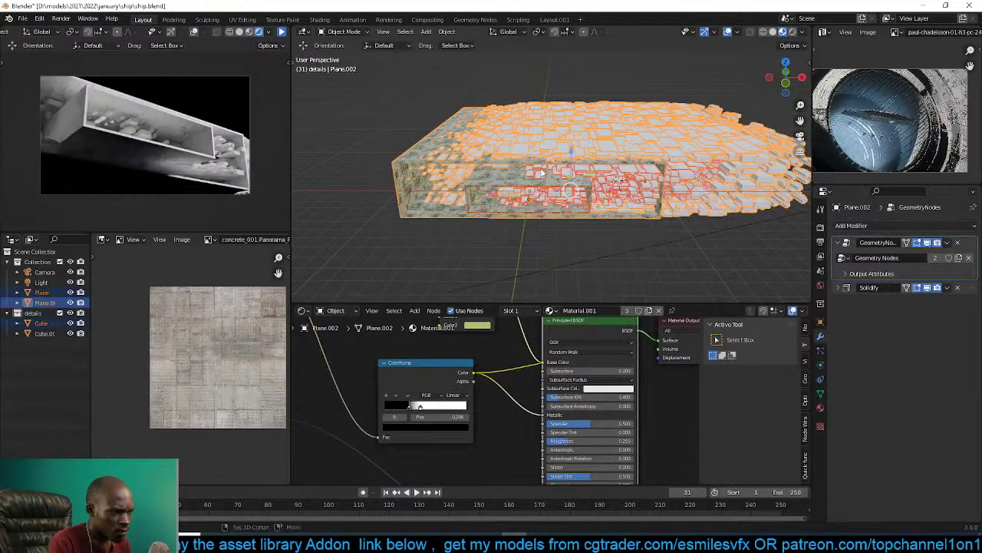
right_click(494, 168)
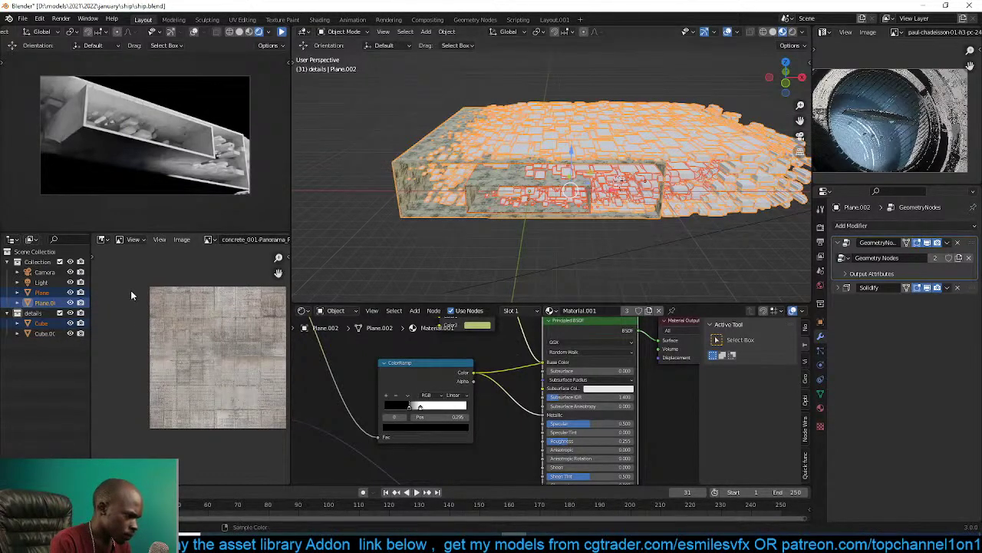
left_click(48, 335, "shift")
left_click(428, 150)
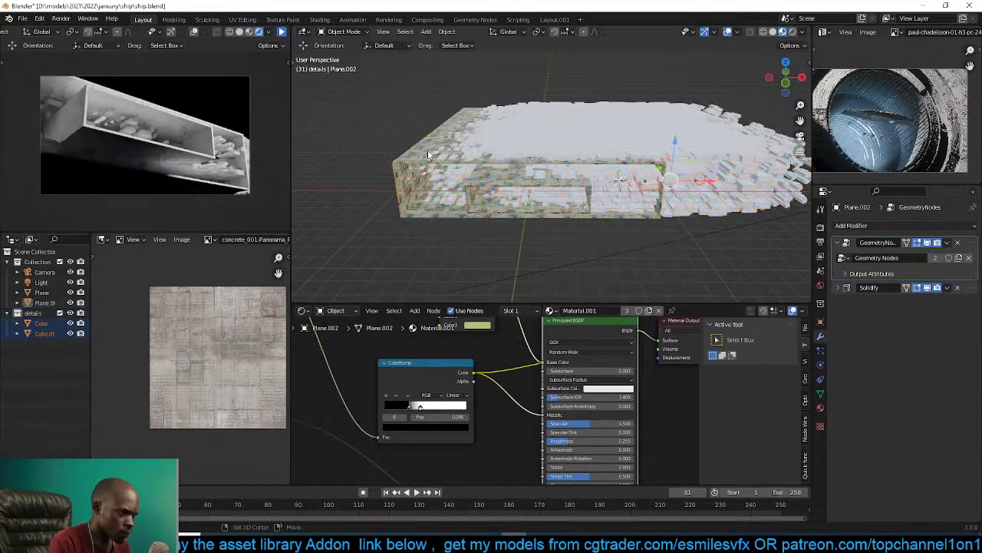
left_click(409, 156)
right_click(408, 155)
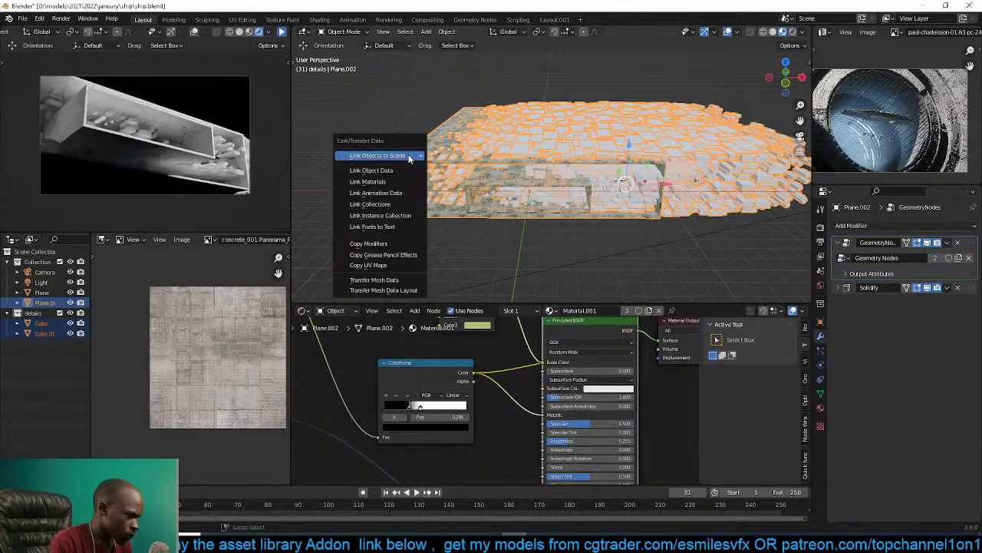
left_click(406, 177)
middle_click_drag(500, 161, 562, 131)
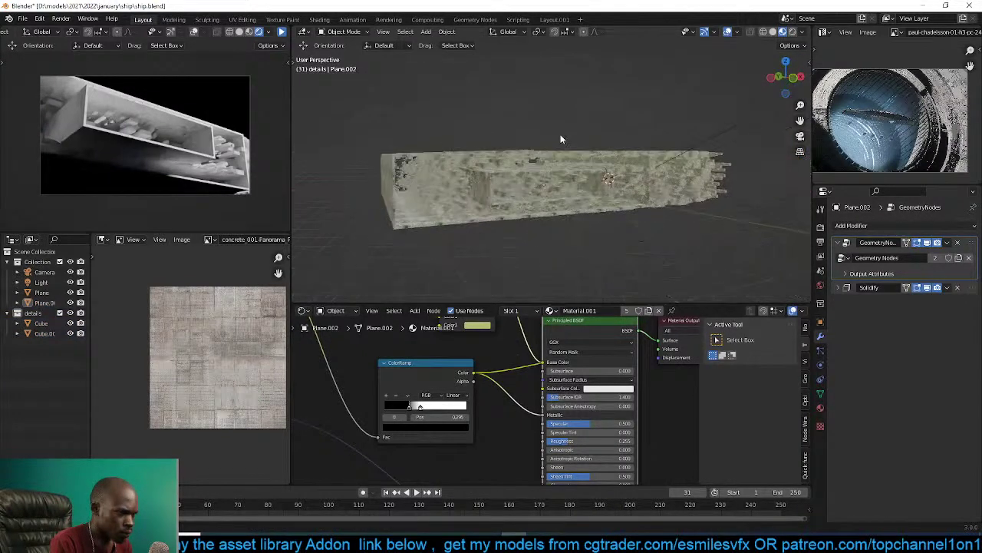
Save ship.blend in camera view and resume the rendered preview to check the material on the ship.
key("KP_0")
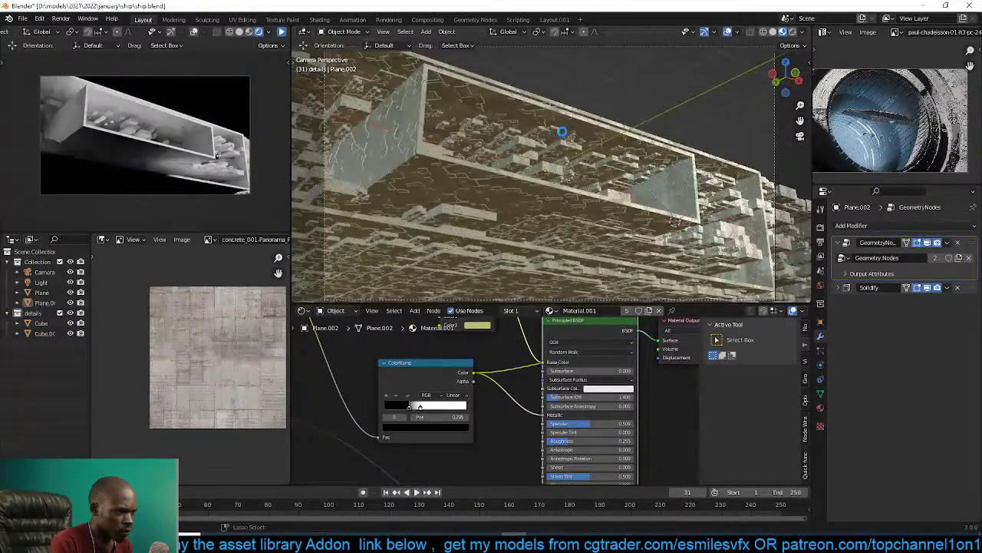
key("ctrl+s")
left_click(282, 33)
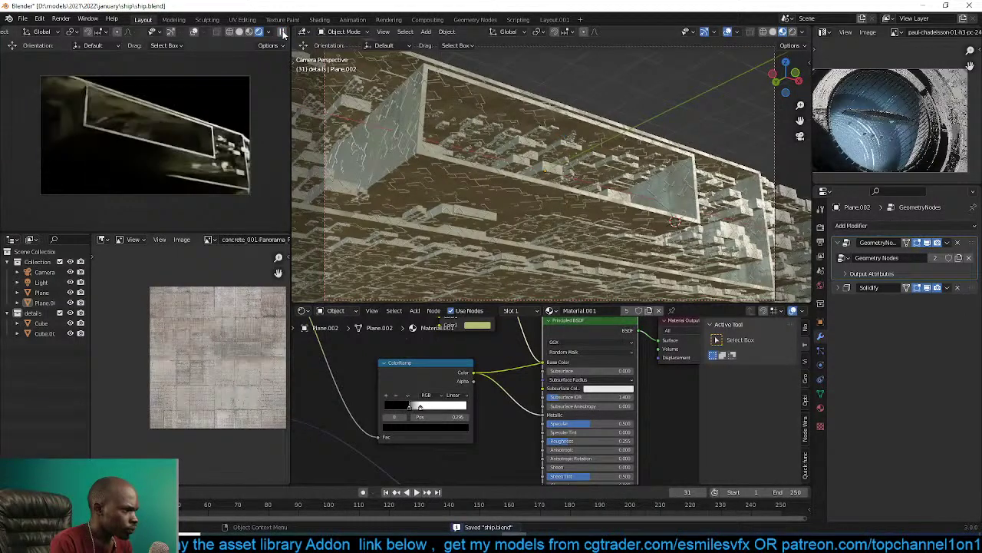
middle_click_drag(533, 344, 529, 379)
scroll(529, 374, "up", 1)
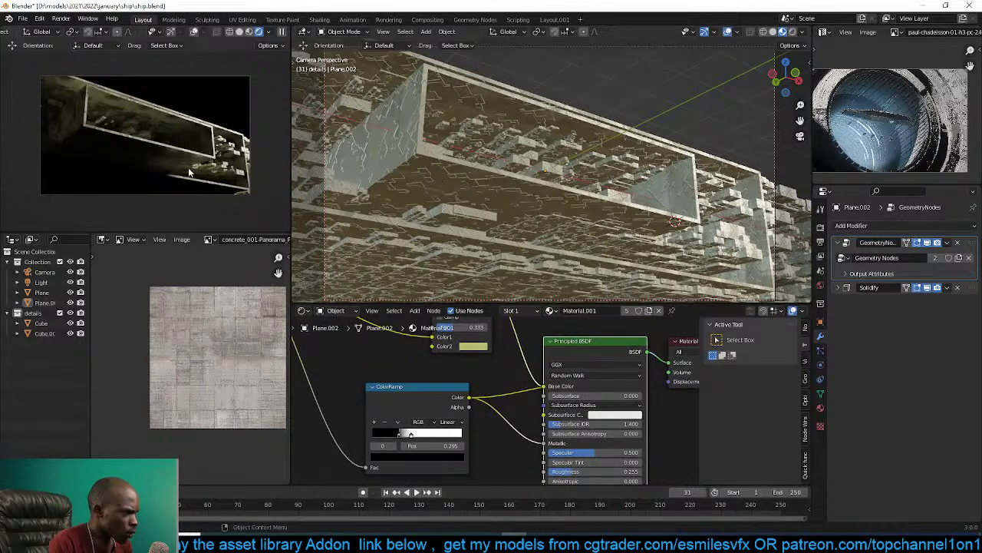
scroll(881, 138, "down", 2)
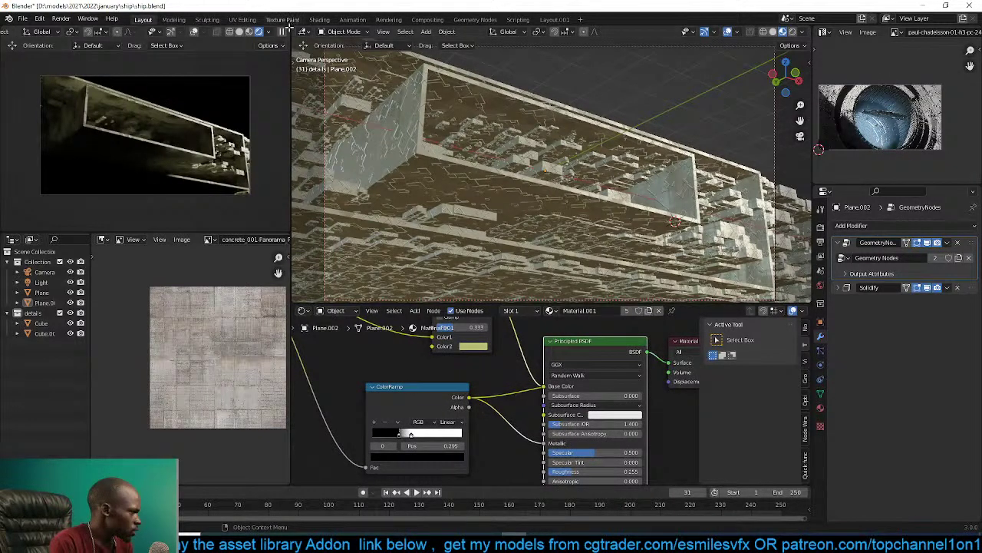
Add an area light to the scene beside the ship's inner box.
left_click(425, 106)
middle_click_drag(424, 106, 515, 178)
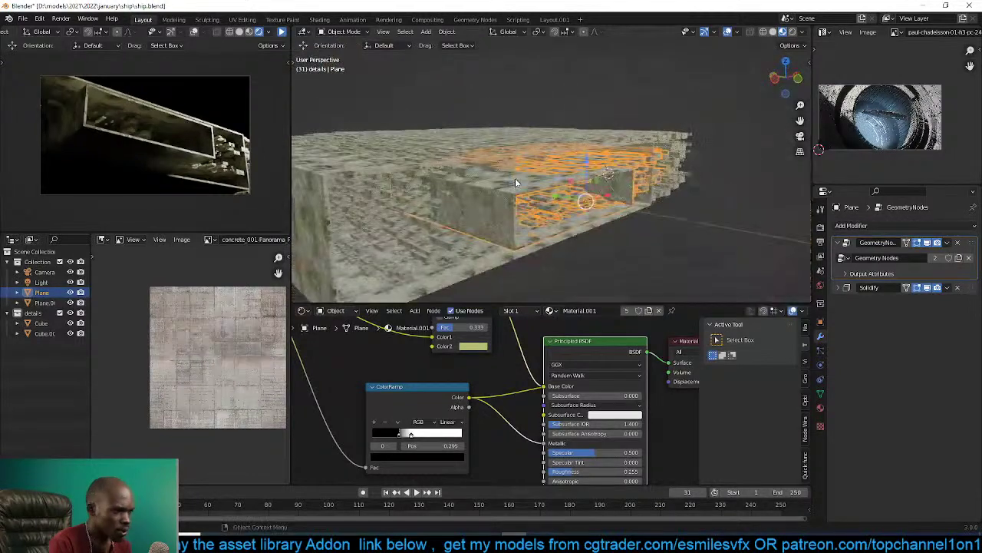
left_click(515, 178, "shift")
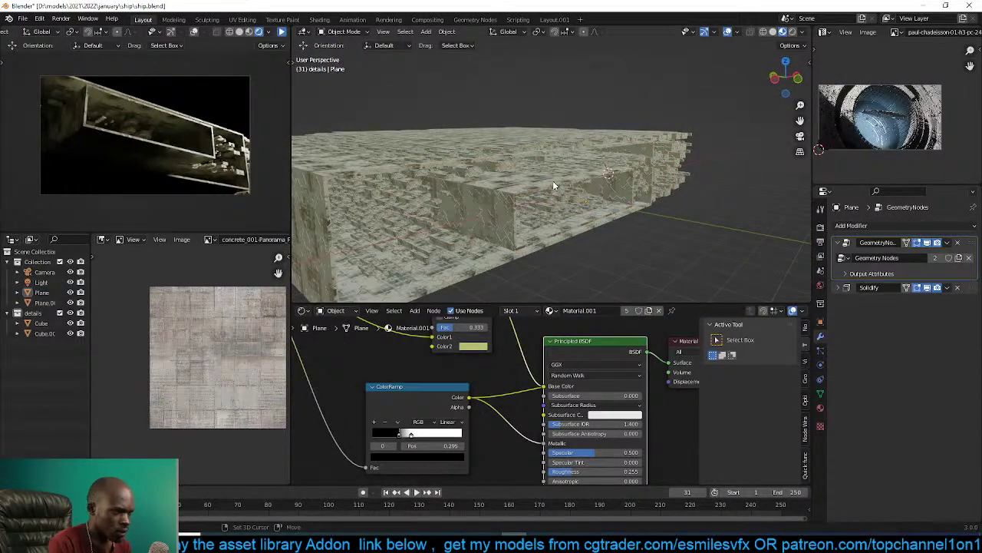
key("shift+a")
mouse_move(524, 362)
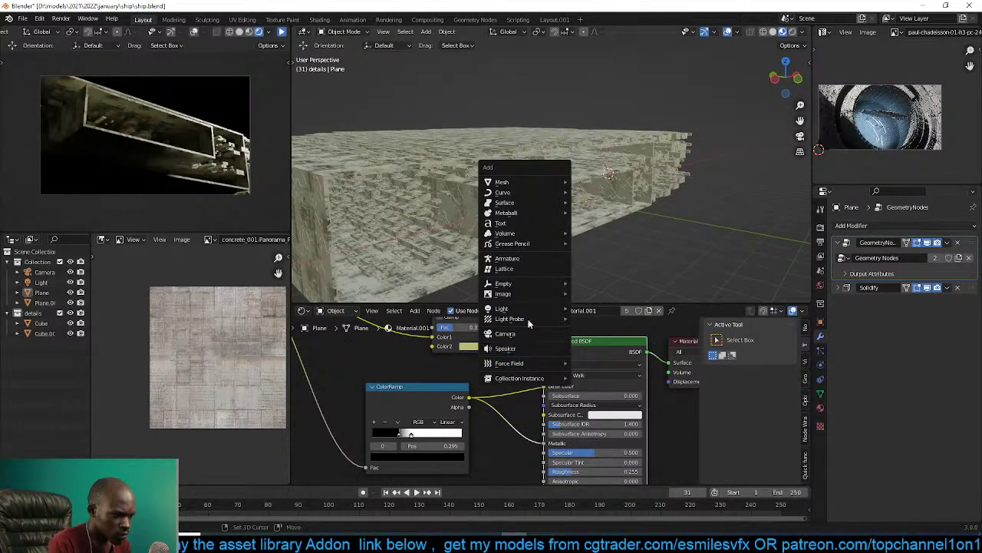
mouse_move(537, 309)
left_click(601, 343)
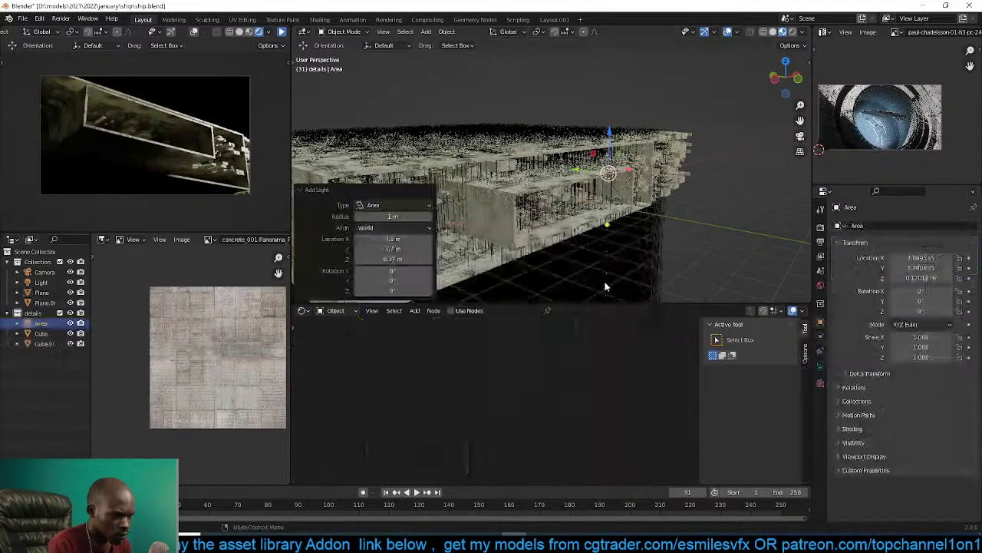
Put the area light into Collection and raise it above the ship at about X 13.4 m, Y -2.66 m, Z 4.6 m.
middle_click_drag(572, 261, 598, 252)
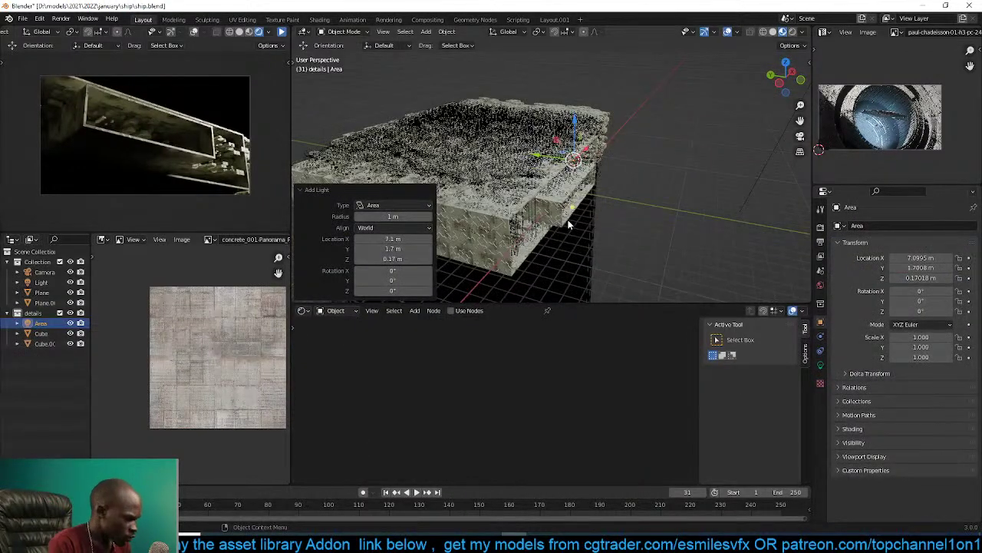
key("m")
left_click(551, 233)
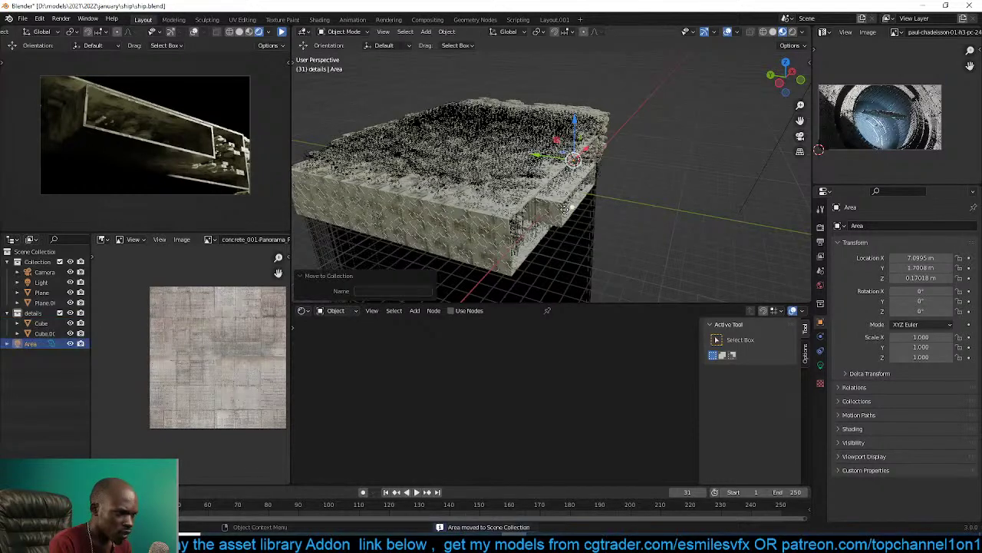
left_click_drag(39, 344, 37, 262)
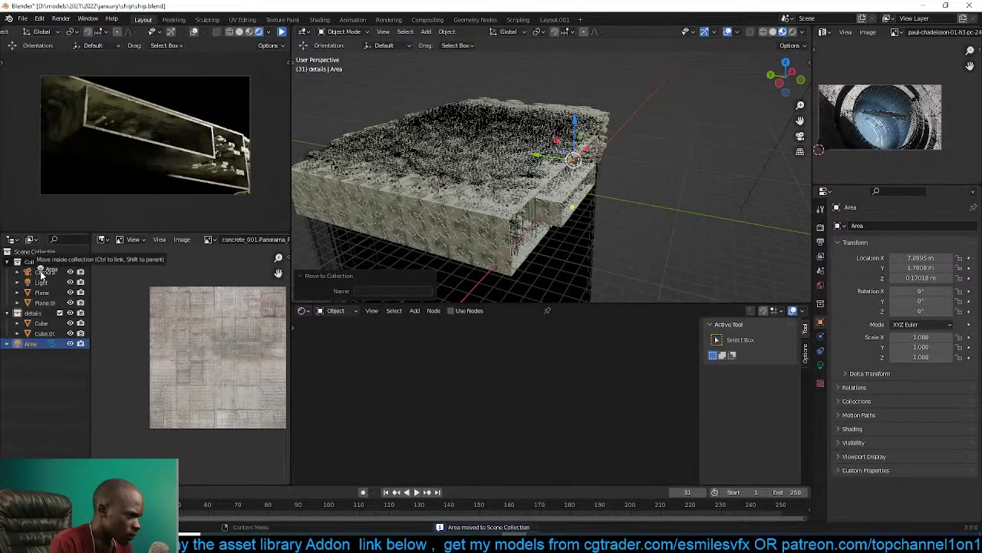
middle_click_drag(491, 200, 517, 195)
left_click_drag(592, 171, 665, 130)
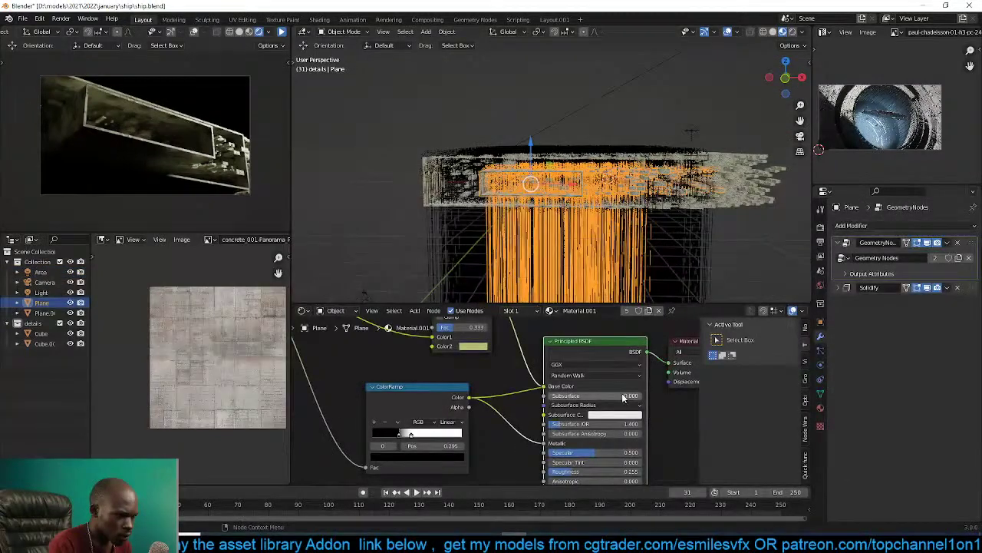
Exclude and re-include the details collection and save ship.blend.
middle_click_drag(535, 370, 447, 381)
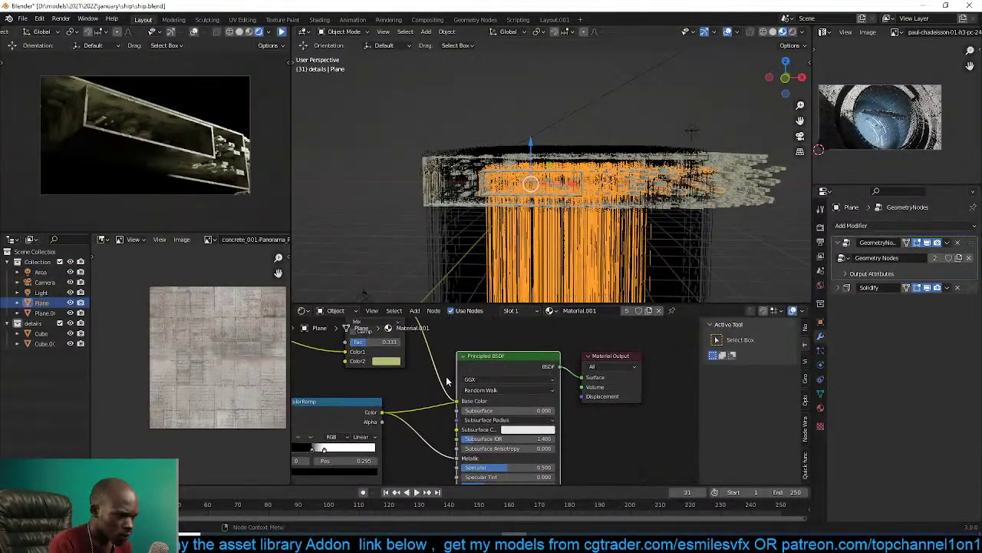
left_click(60, 323)
left_click(61, 323)
left_click(488, 233)
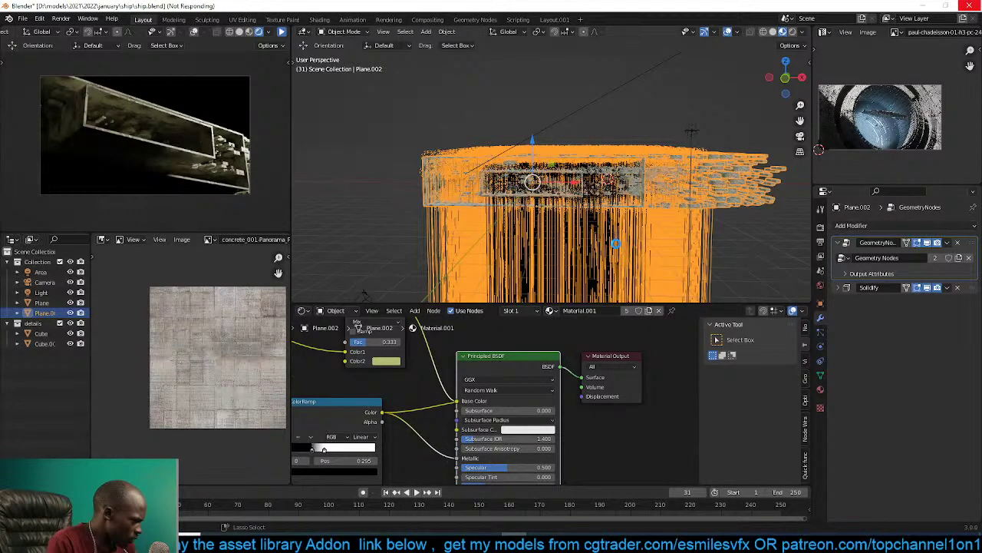
key("ctrl+s")
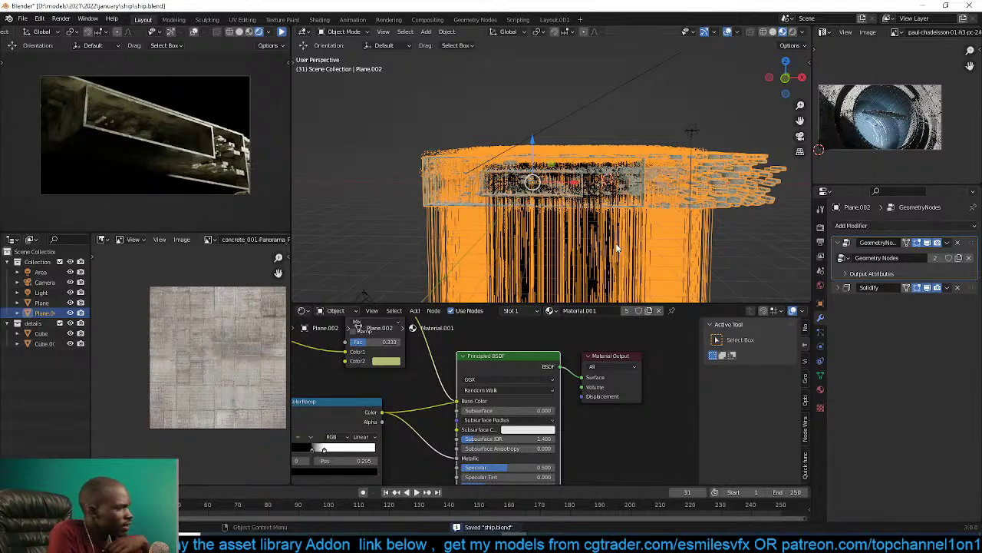
left_click(628, 128)
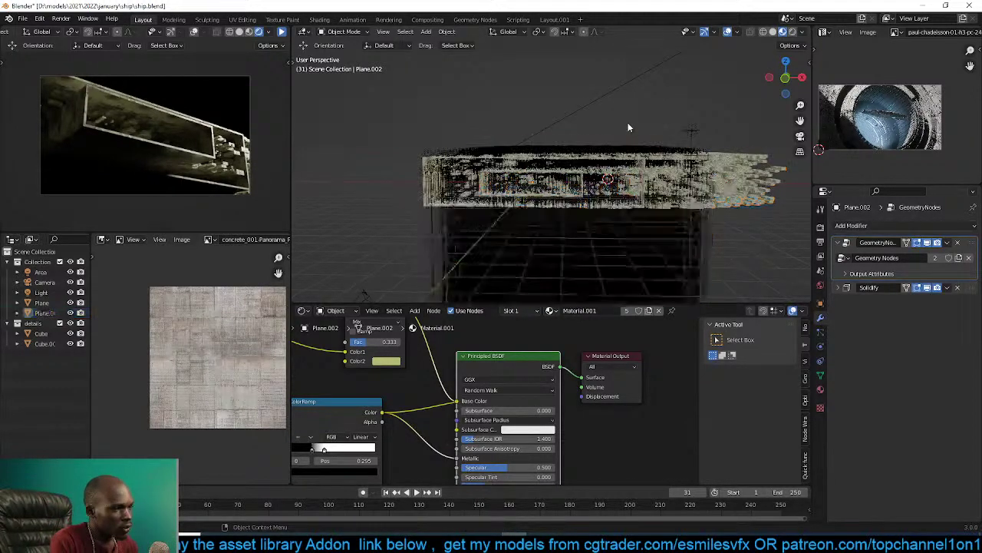
Switch to Chrome, search for "js placement" and open the JSplacement page on windmillart.net.
left_click(289, 542)
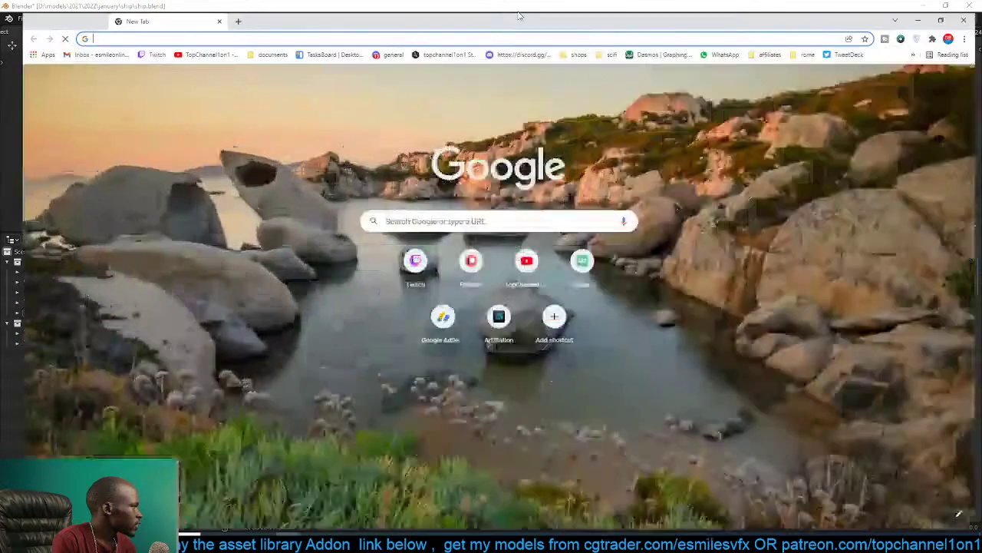
key("alt+Tab")
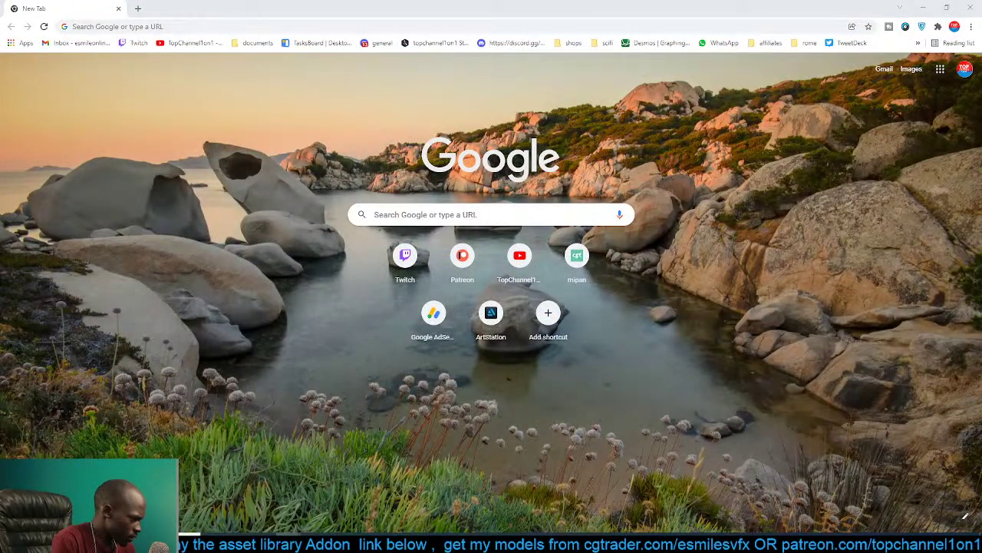
left_click(201, 26)
type("js placement")
key("Return")
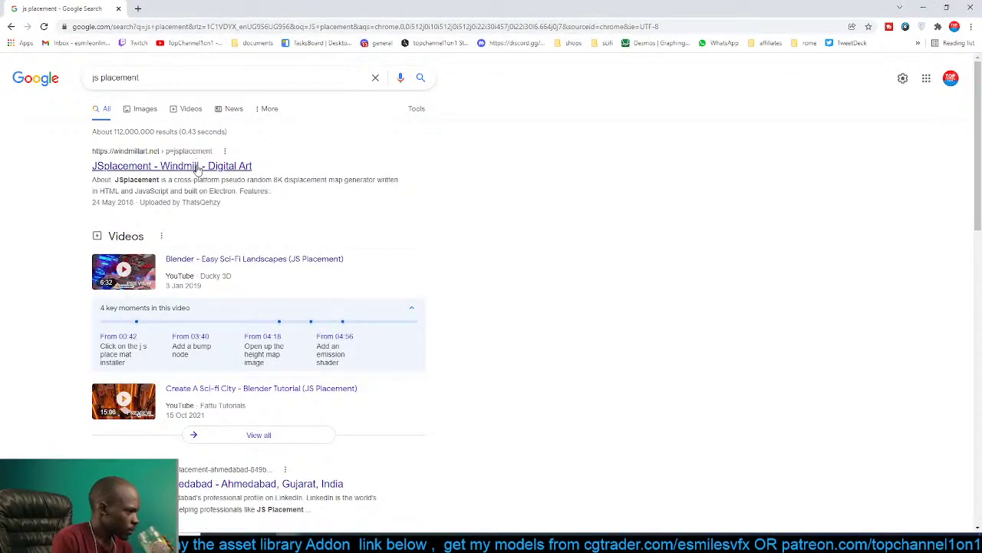
left_click(197, 165)
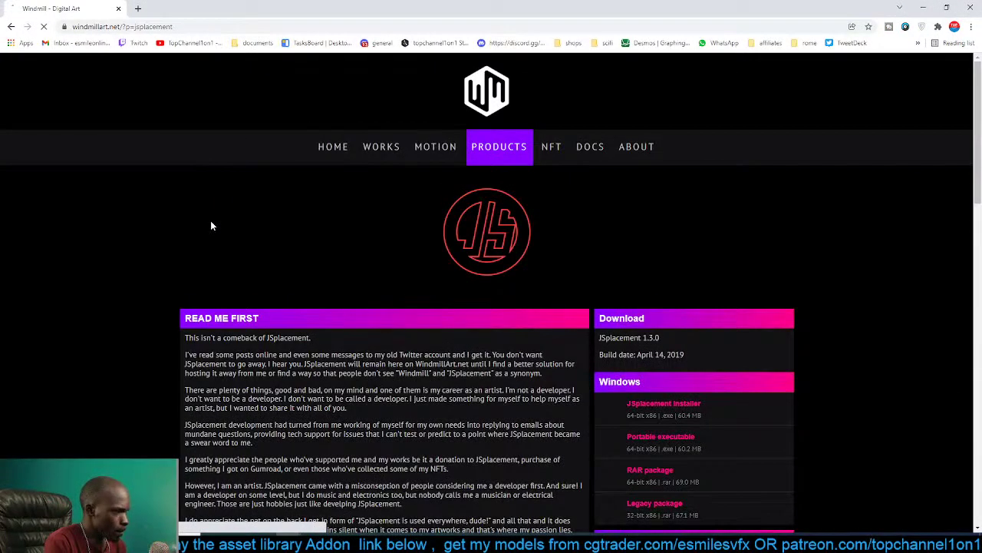
Download the 64-bit Windows installer of JSplacement 1.3.0 and return to Blender while it downloads.
scroll(243, 221, "down", 3)
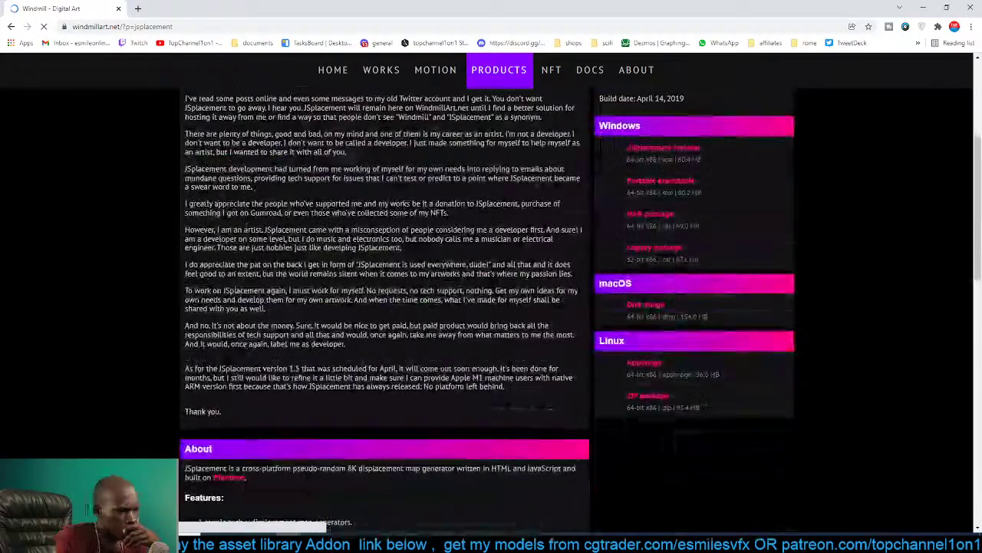
scroll(243, 223, "down", 3)
scroll(244, 221, "up", 4)
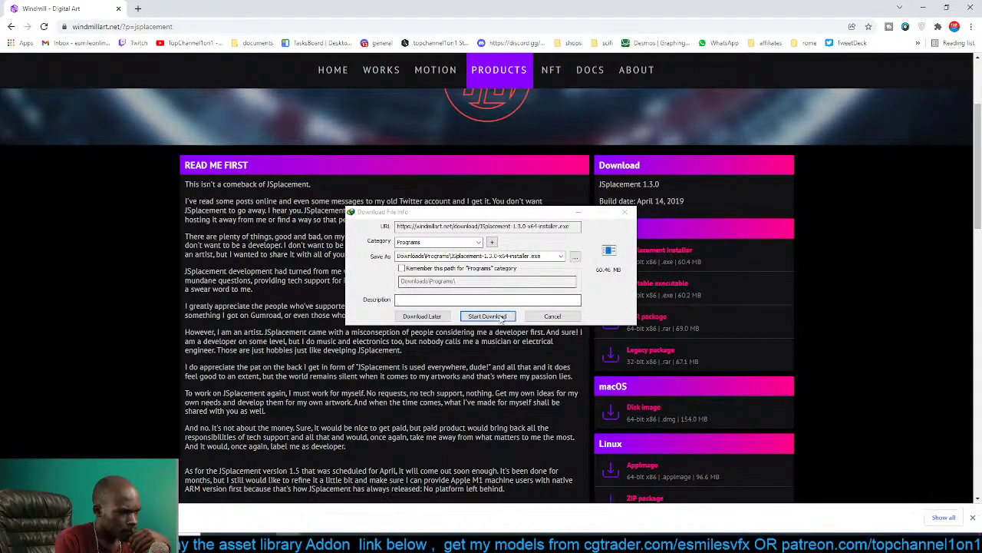
left_click(488, 314)
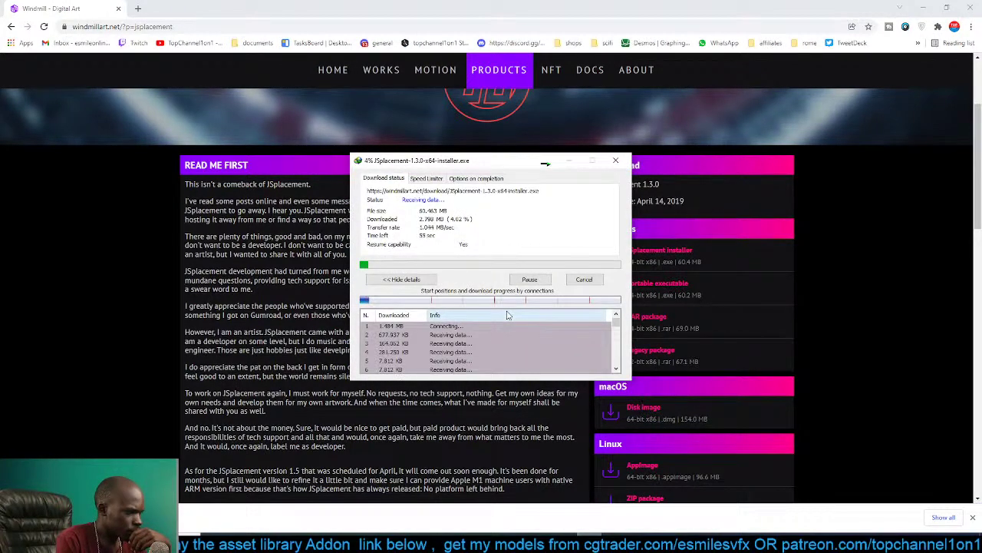
left_click(921, 11)
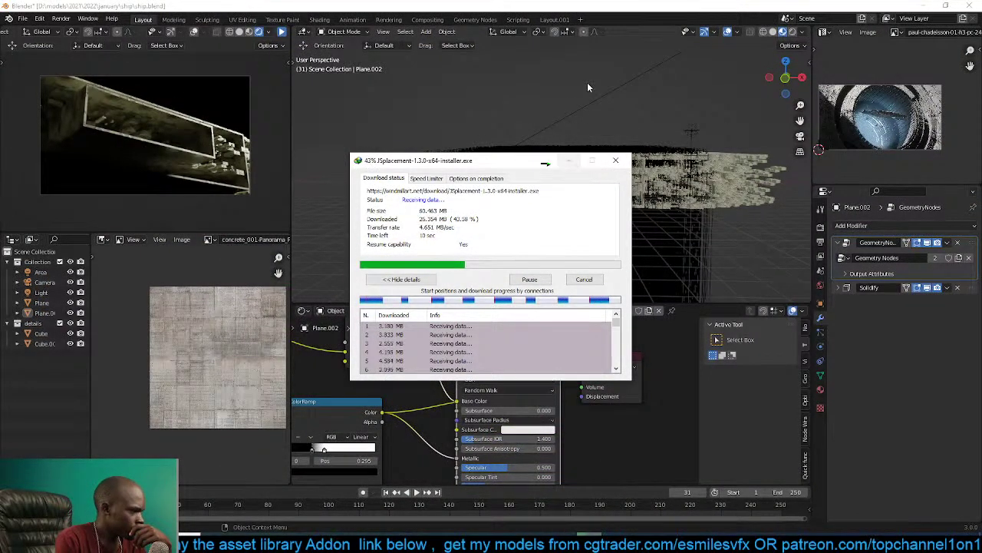
left_click(571, 162)
Select the outer box Plane.002 and show its geometry node tree in the node editor, with the Join Geometry and Group Output nodes in view.
left_click(568, 198)
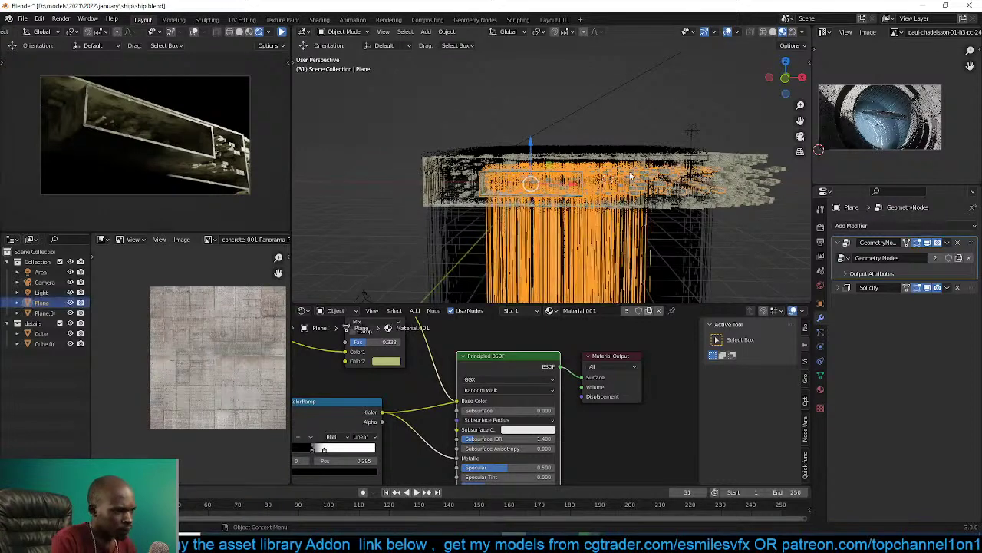
middle_click_drag(730, 178, 678, 143)
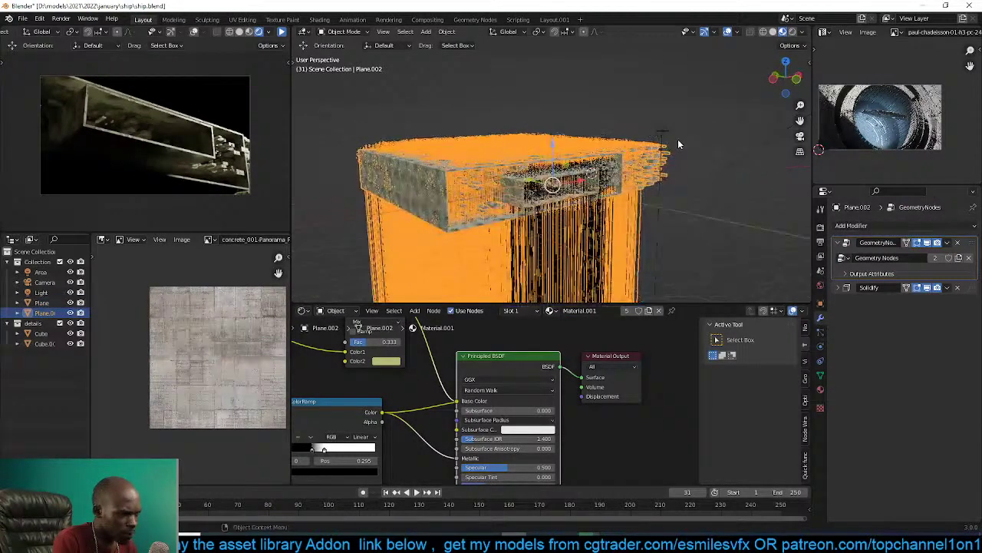
left_click(665, 136)
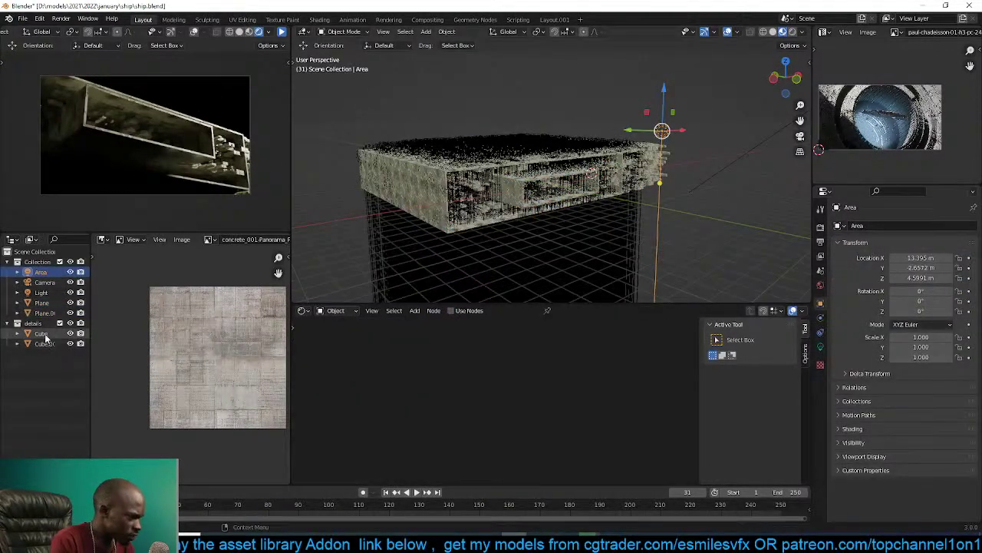
left_click(439, 181)
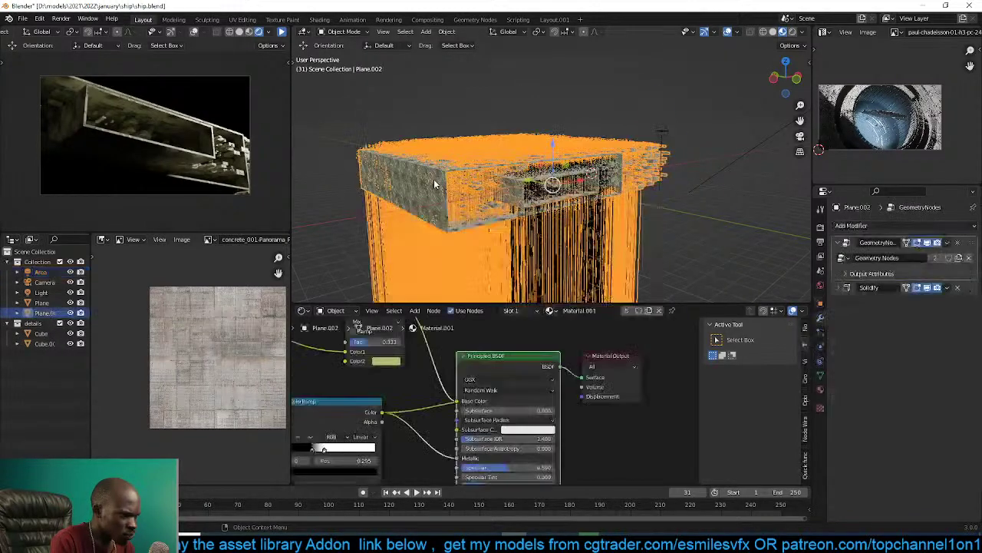
scroll(387, 328, "up", 2)
left_click(304, 310)
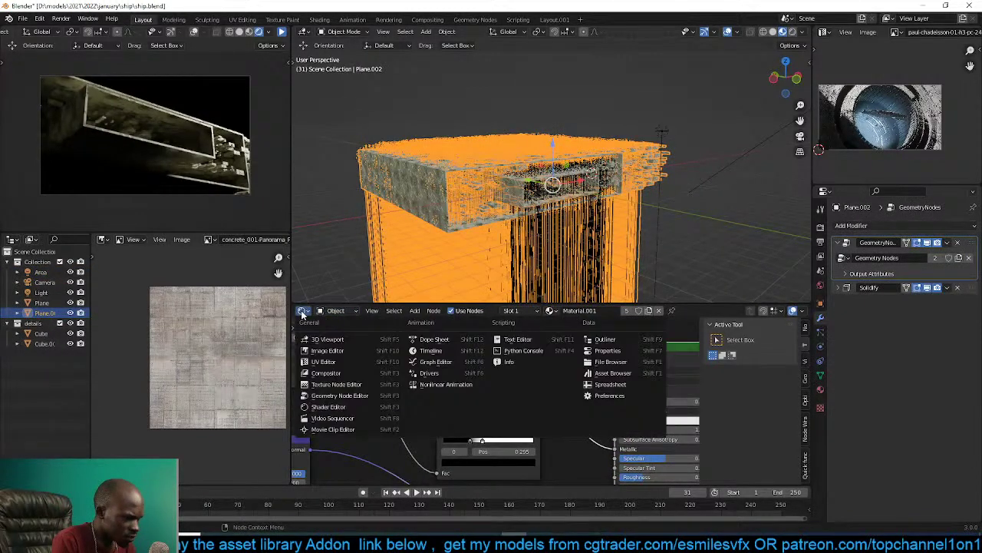
left_click(340, 396)
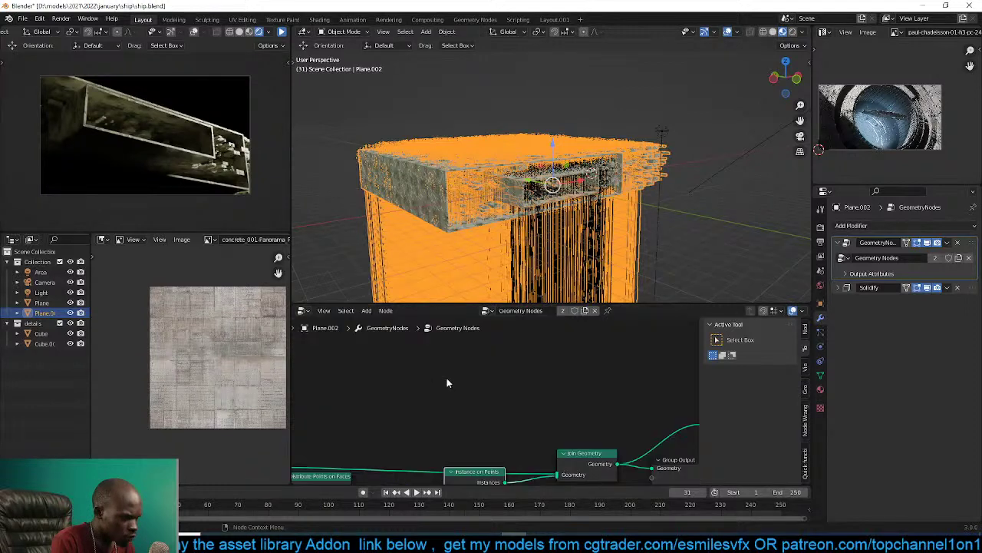
scroll(460, 375, "up", 3)
scroll(499, 386, "up", 2)
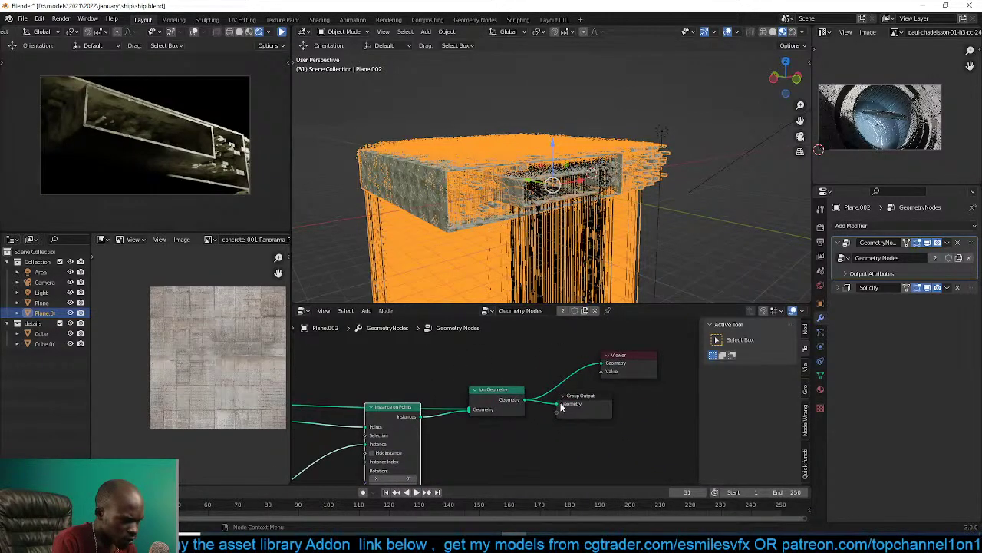
Reattach the Join Geometry link to the Group Output, check the hull from below and save ship.blend.
mouse_move(561, 406)
left_mouse_down()
mouse_move(549, 408)
mouse_move(574, 409)
left_mouse_up()
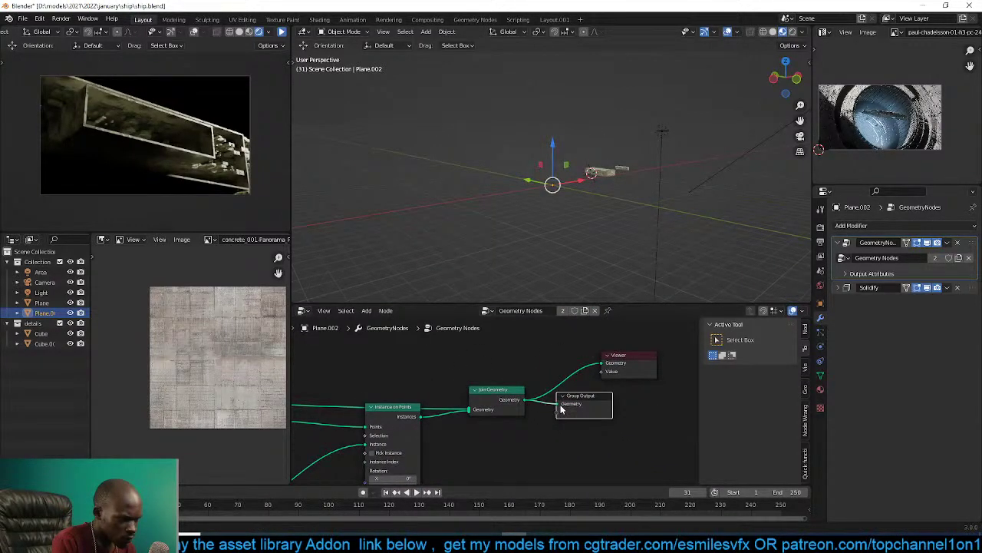
middle_click_drag(581, 219, 507, 199)
left_click(513, 211)
scroll(592, 213, "up", 4)
middle_click_drag(592, 213, 619, 202)
scroll(632, 210, "down", 4)
key("ctrl+s")
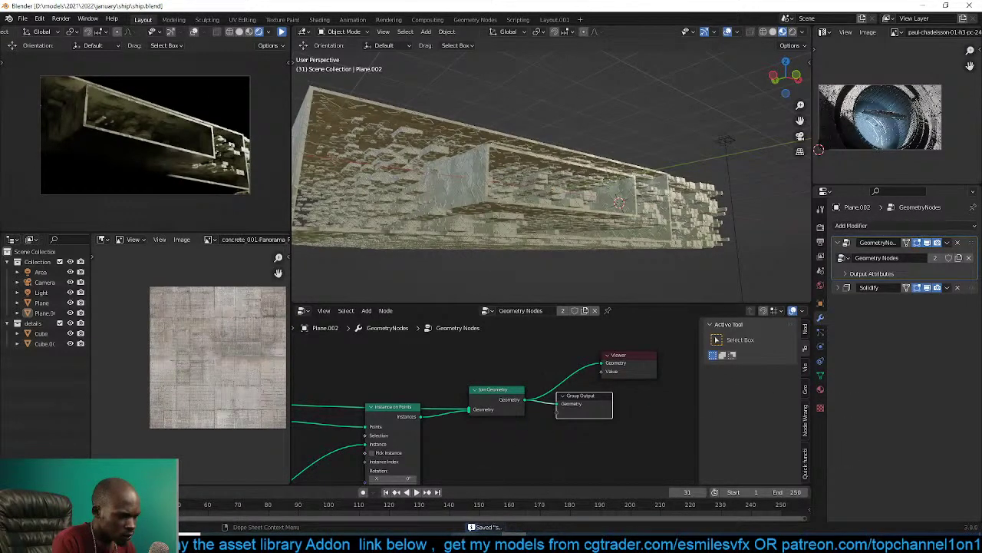
Open Internet Download Manager to reach the downloaded JSplacement 1.3.0 installer and get JSplacement running.
left_click(287, 543)
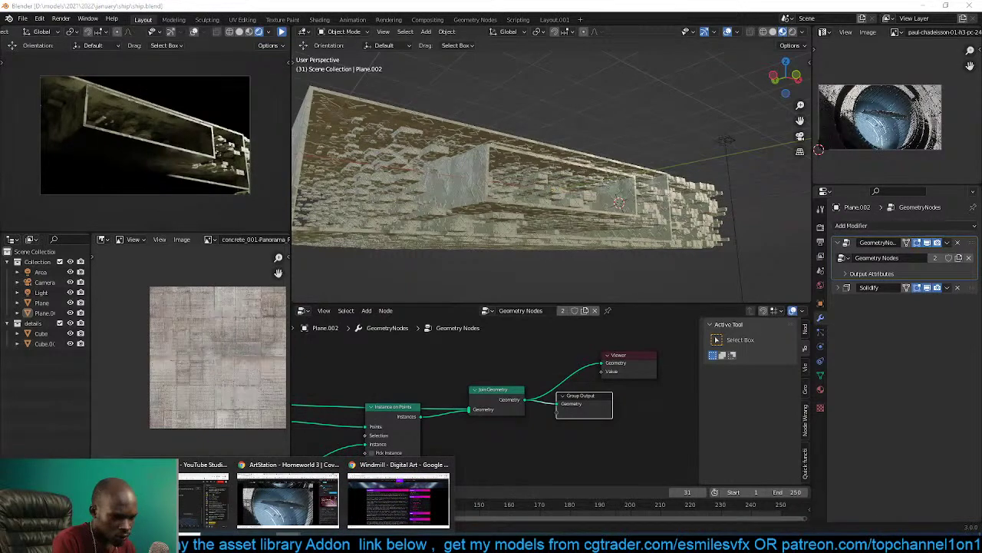
left_click(864, 542)
left_click(843, 502)
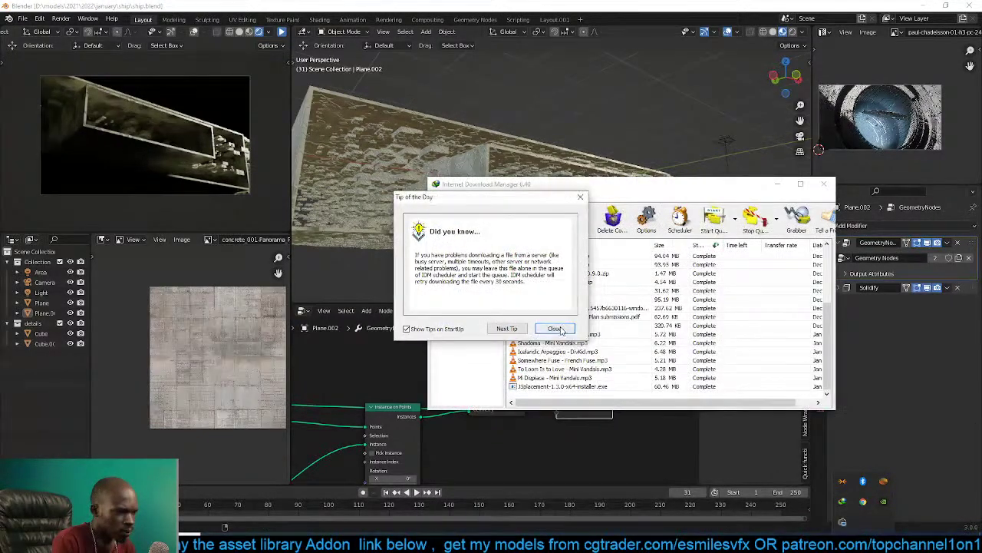
left_click(561, 330)
left_click_drag(643, 187, 0, 307)
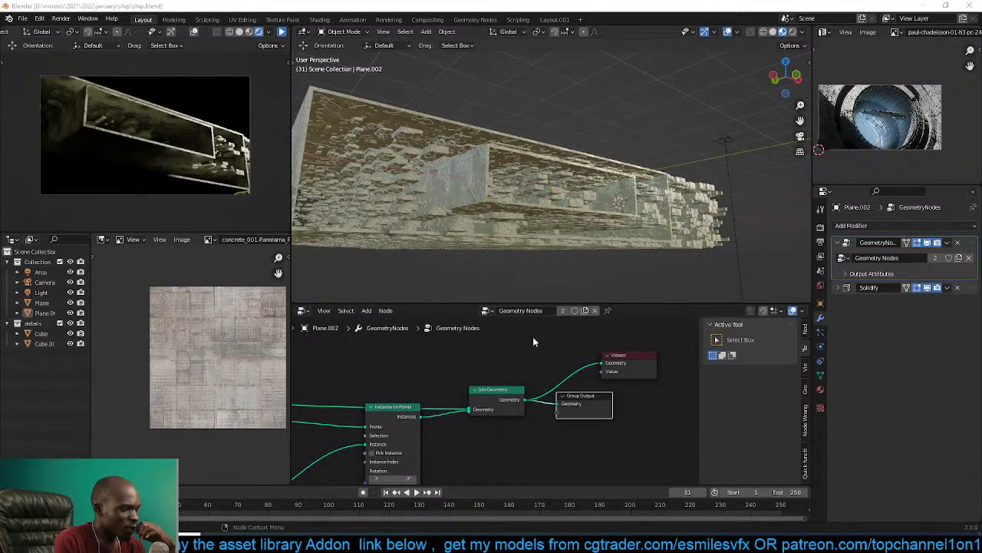
right_click(724, 547)
left_click(762, 501)
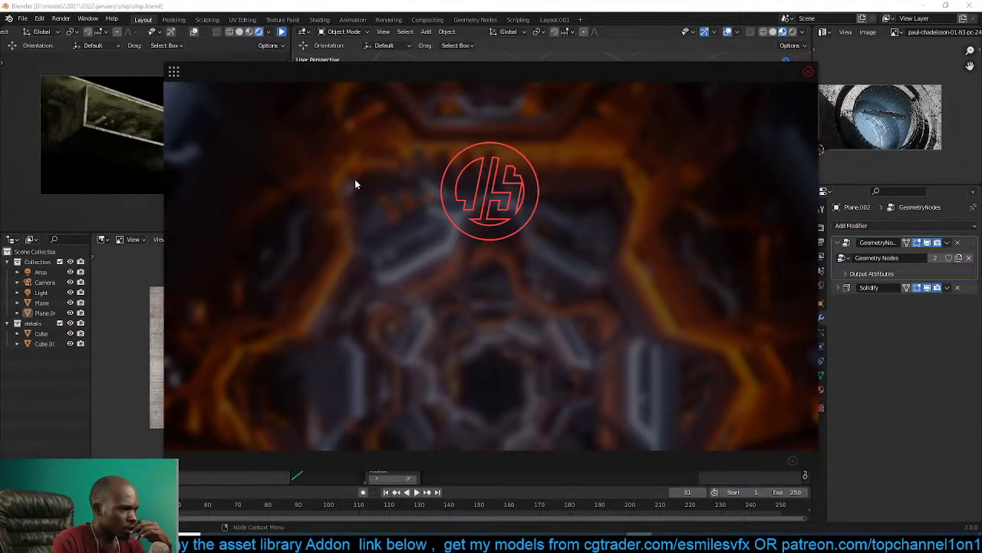
Generate a dotGrid map in JSplacement with scale 34, drawing chance 5.2 % and minimum brightness 51.
left_click(173, 73)
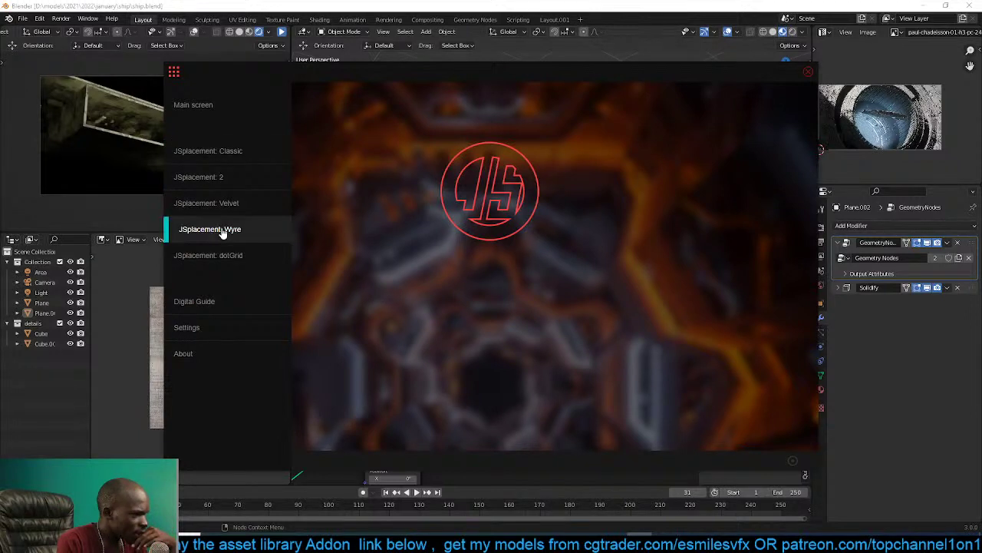
left_click(215, 261)
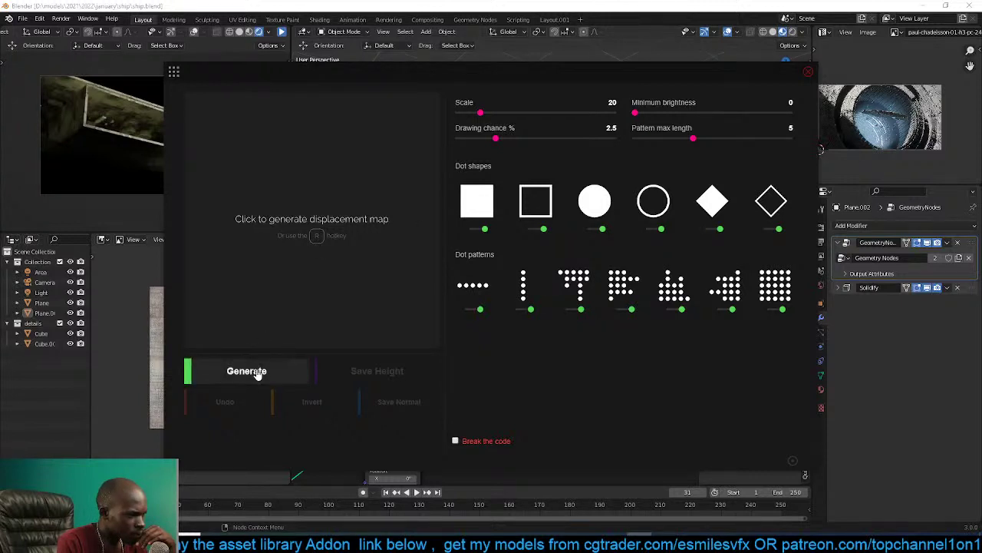
left_click(253, 371)
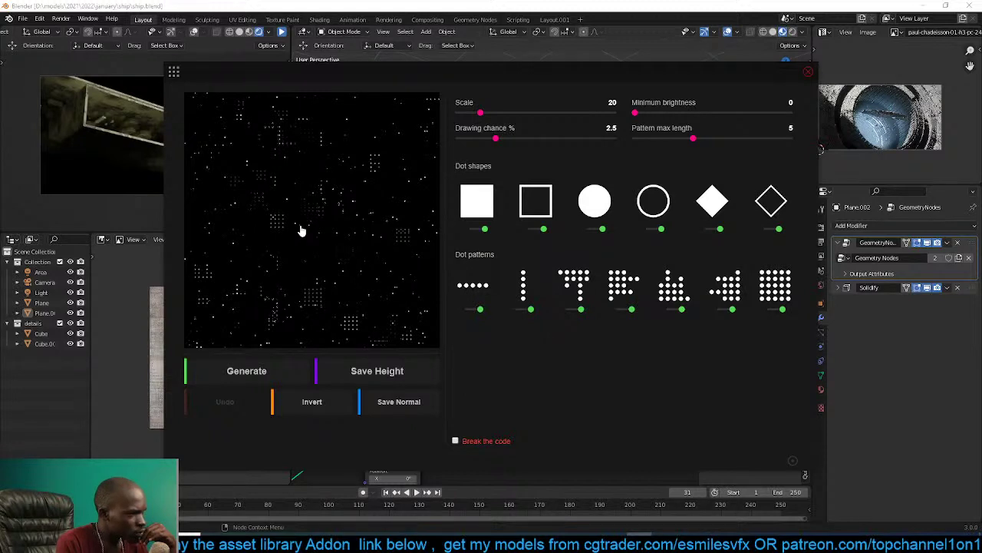
mouse_move(480, 113)
left_mouse_down()
mouse_move(511, 114)
mouse_move(499, 141)
mouse_move(538, 139)
left_mouse_up()
left_click(667, 113)
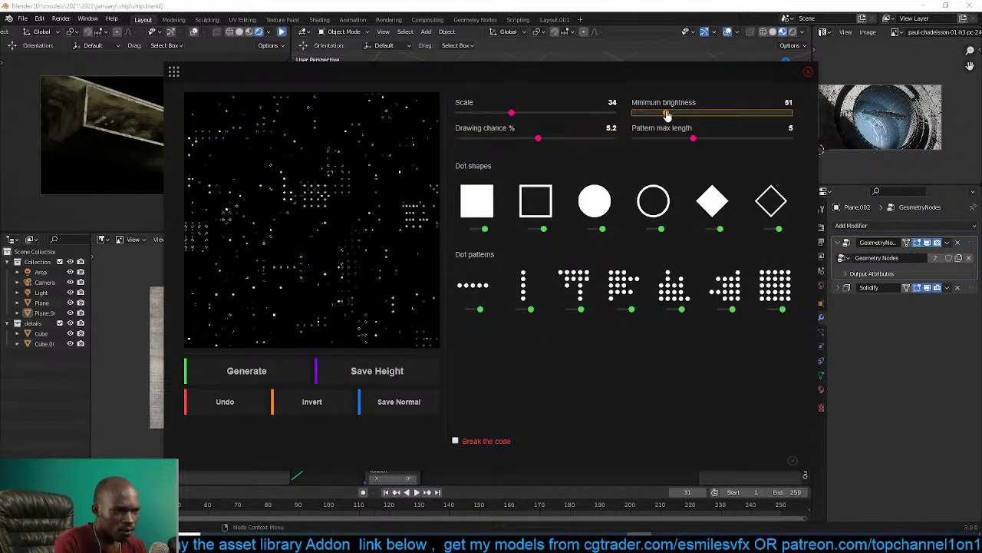
Generate a JSplacement Classic map with the squares' minimum brightness clamp at 57 and the grid pattern's minimum brightness at 91.
left_click(175, 73)
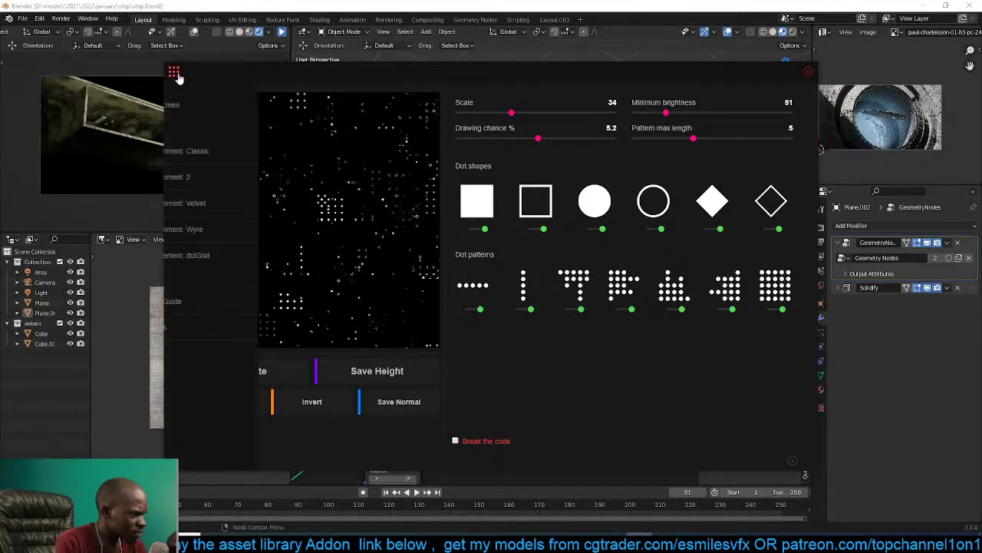
left_click(222, 157)
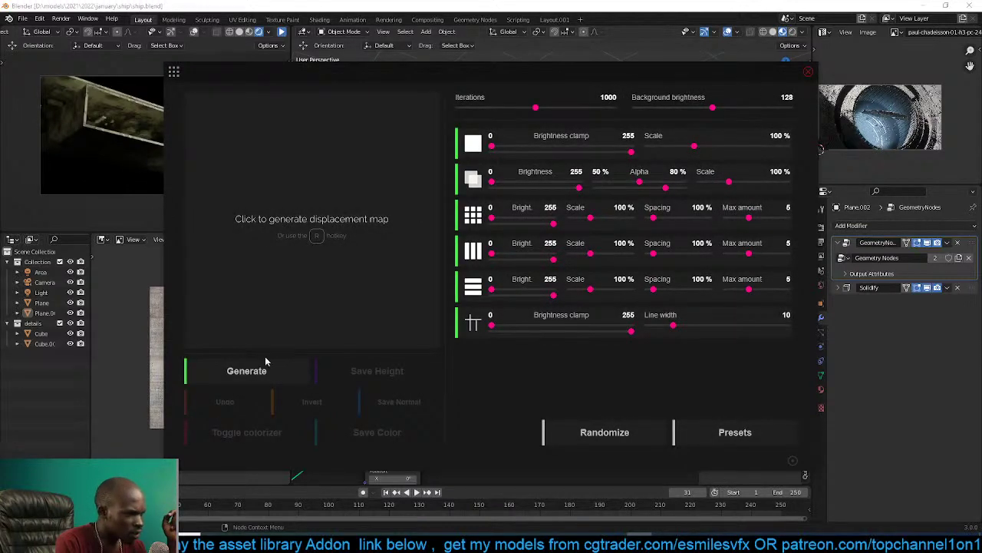
left_click(261, 369)
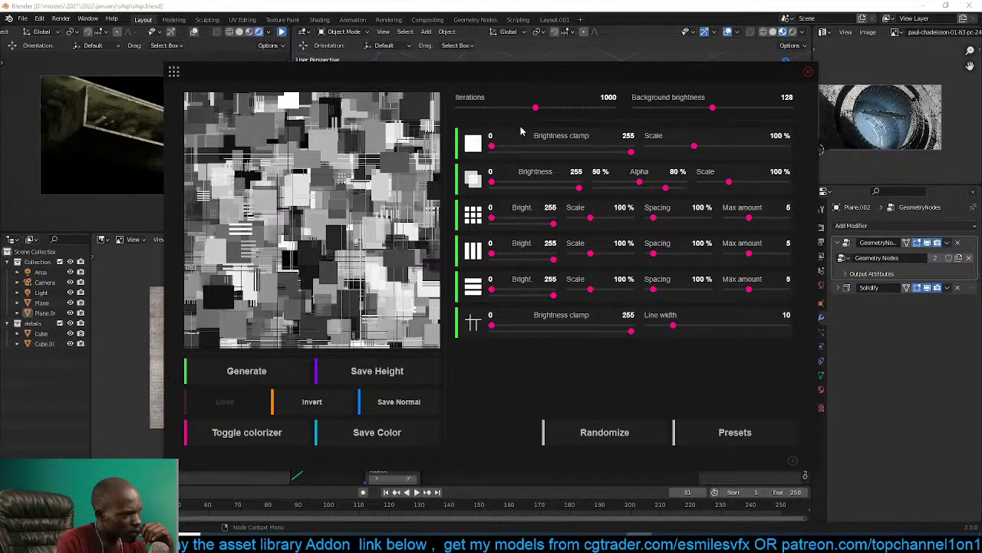
left_click(553, 147)
left_click(390, 201)
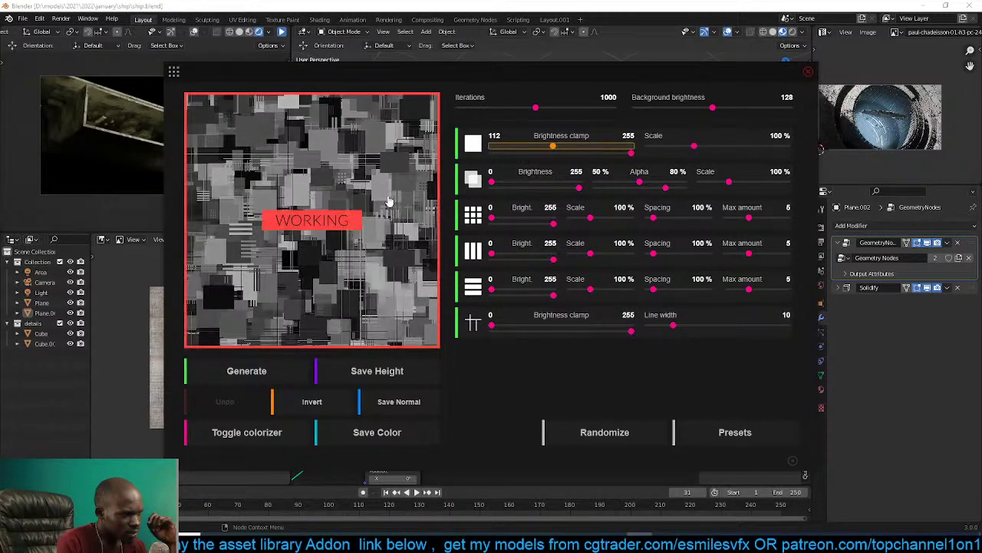
left_click_drag(553, 147, 523, 146)
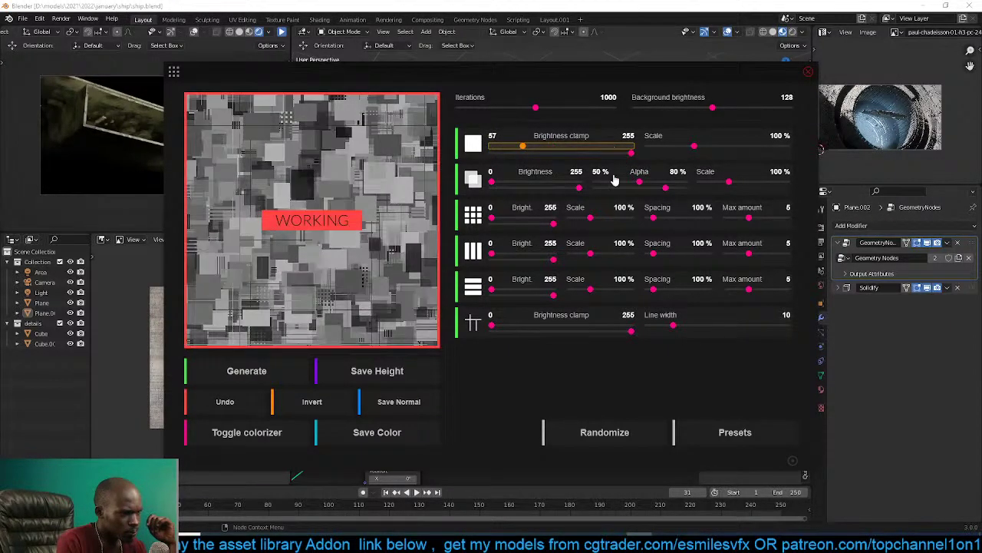
left_click(515, 220)
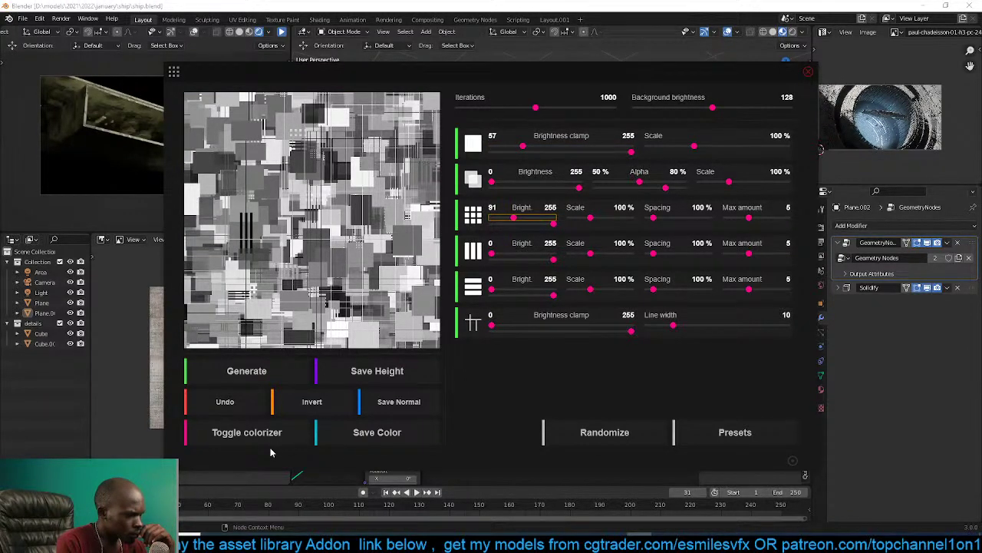
Turn on the colorizer, try several gradients and colour the map with the muted grey-brown gradient.
left_click(276, 440)
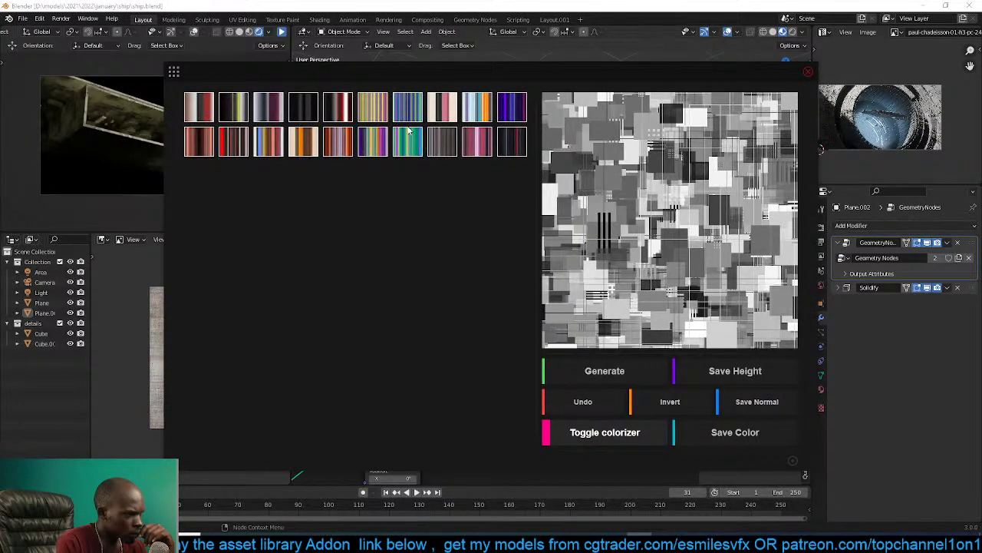
left_click(502, 116)
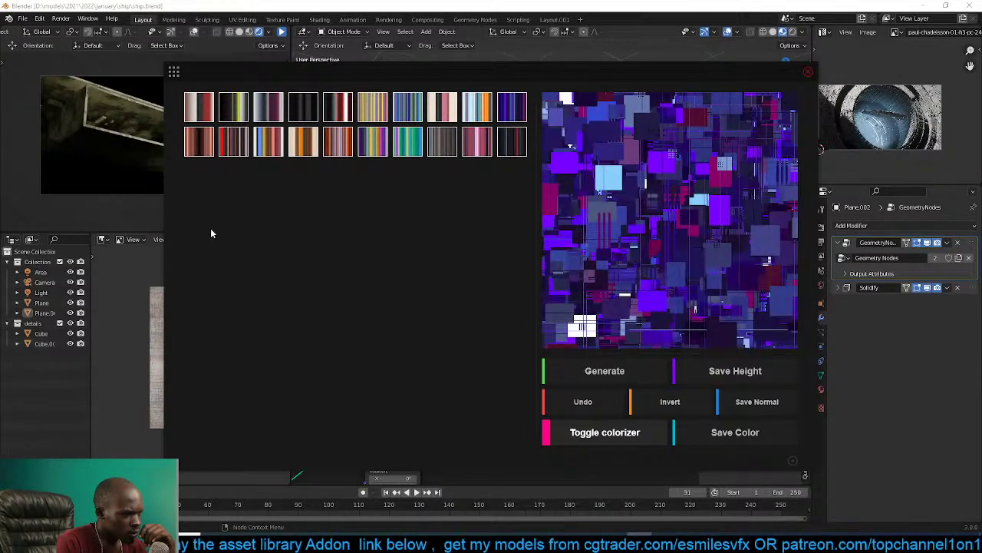
left_click(380, 148)
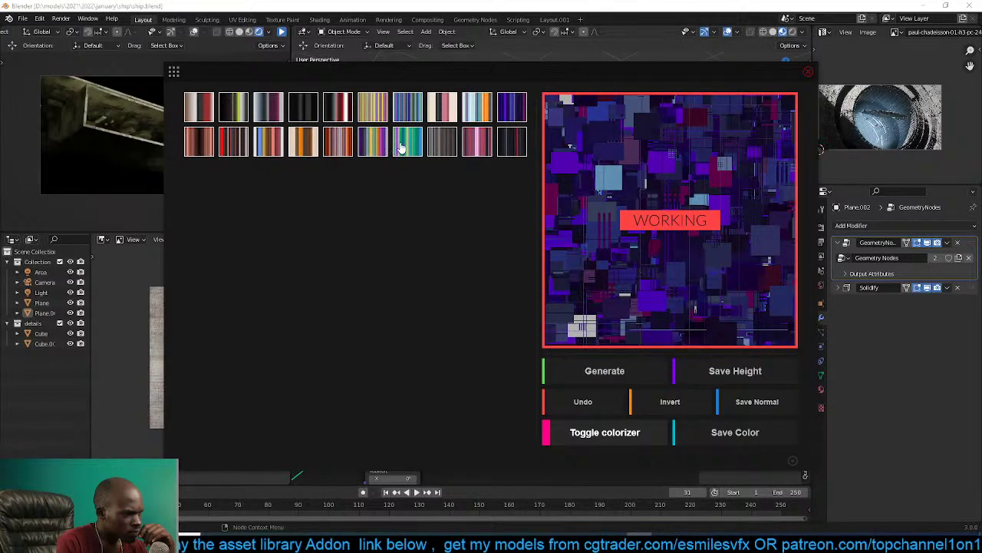
left_click(407, 148)
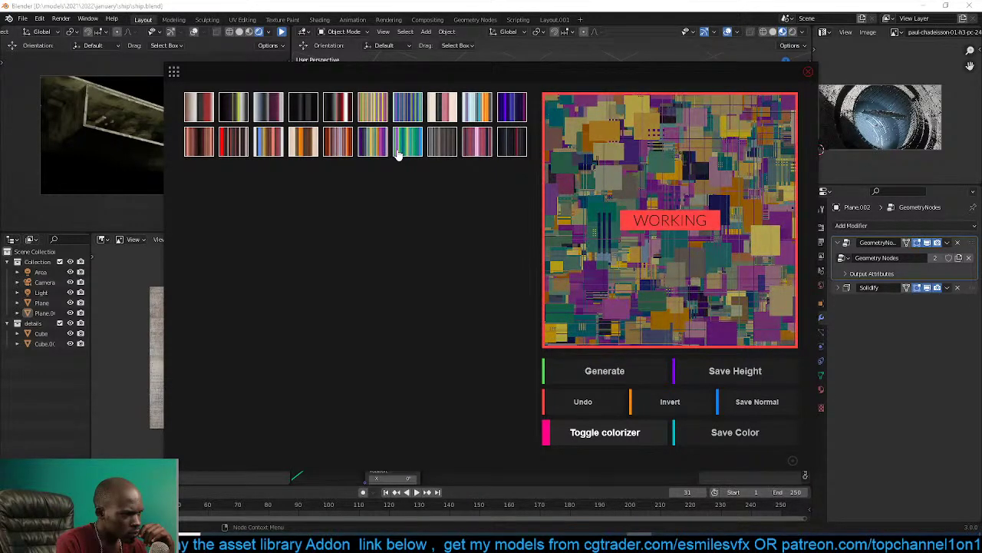
left_click(443, 146)
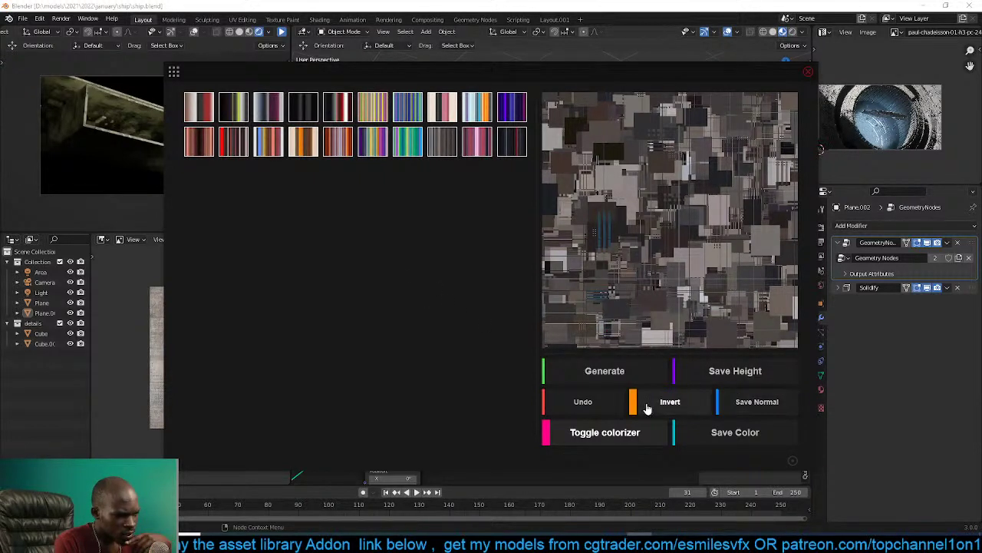
left_click(680, 429)
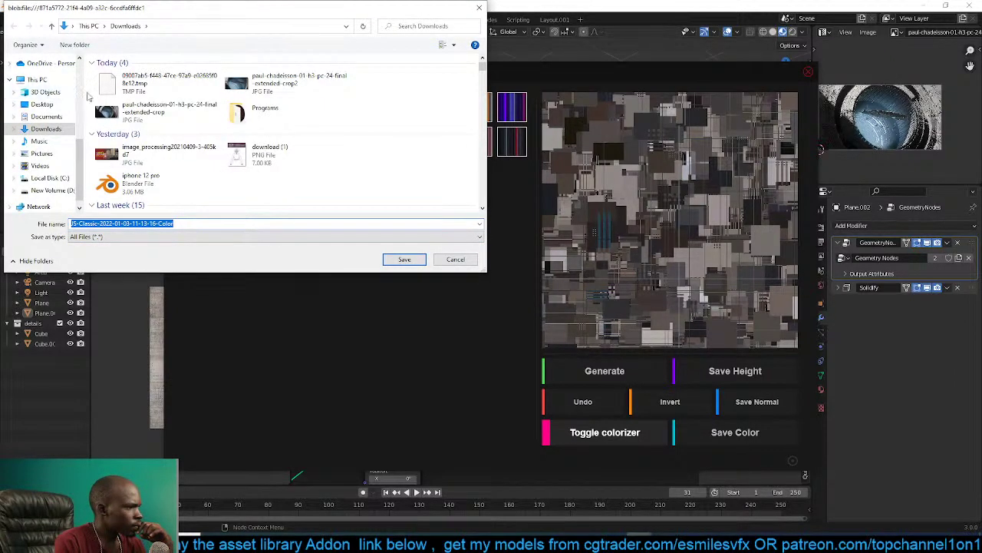
scroll(42, 107, "up", 5)
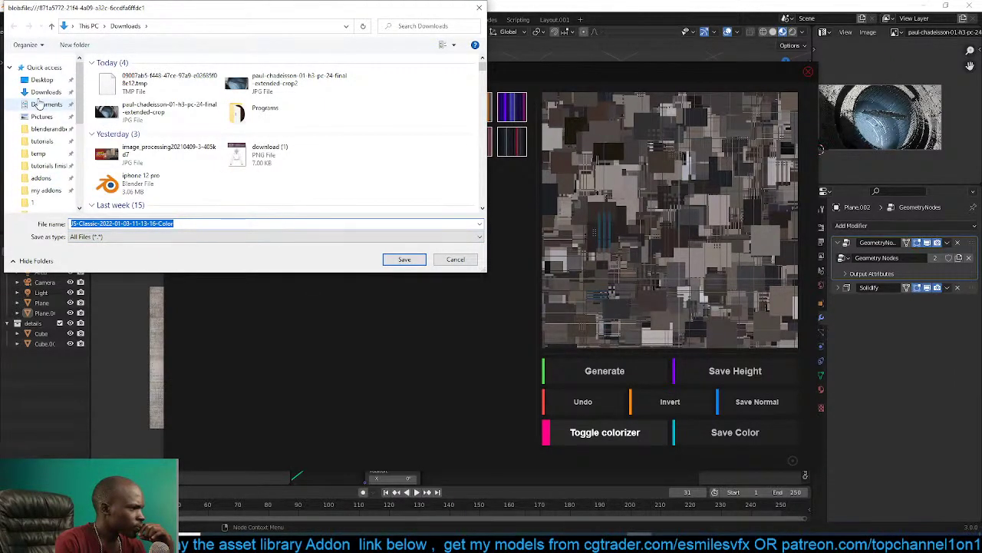
left_click(42, 79)
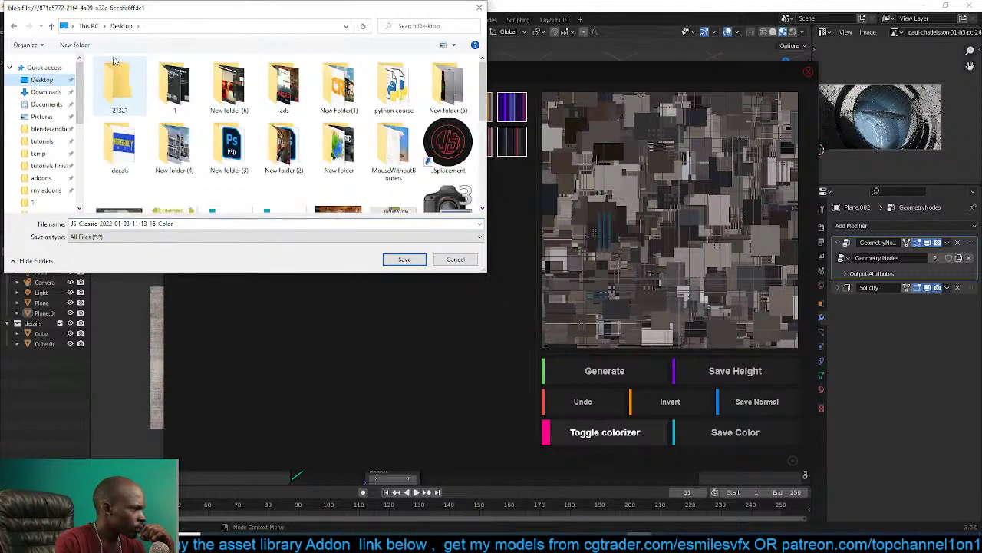
scroll(353, 207, "down", 5)
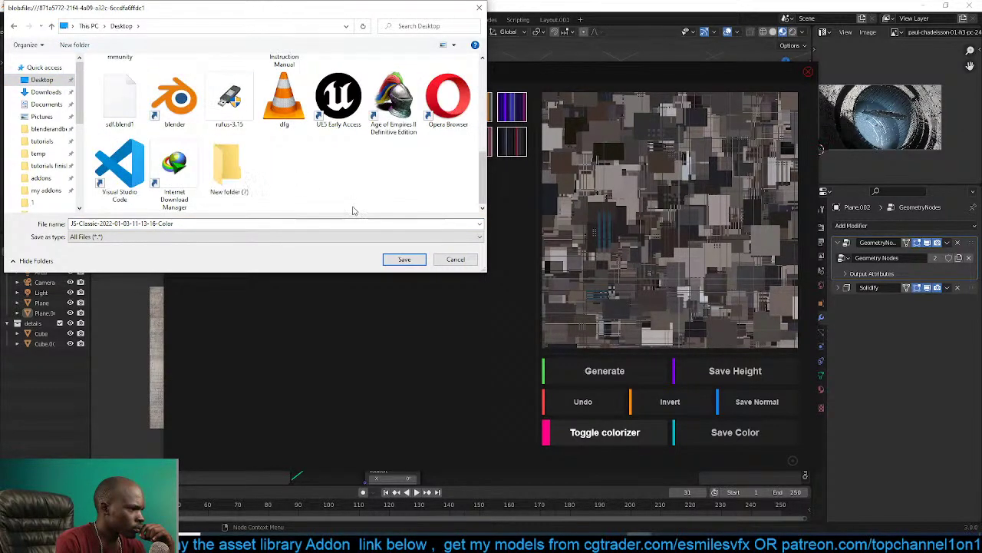
double_click(228, 163)
left_click(405, 259)
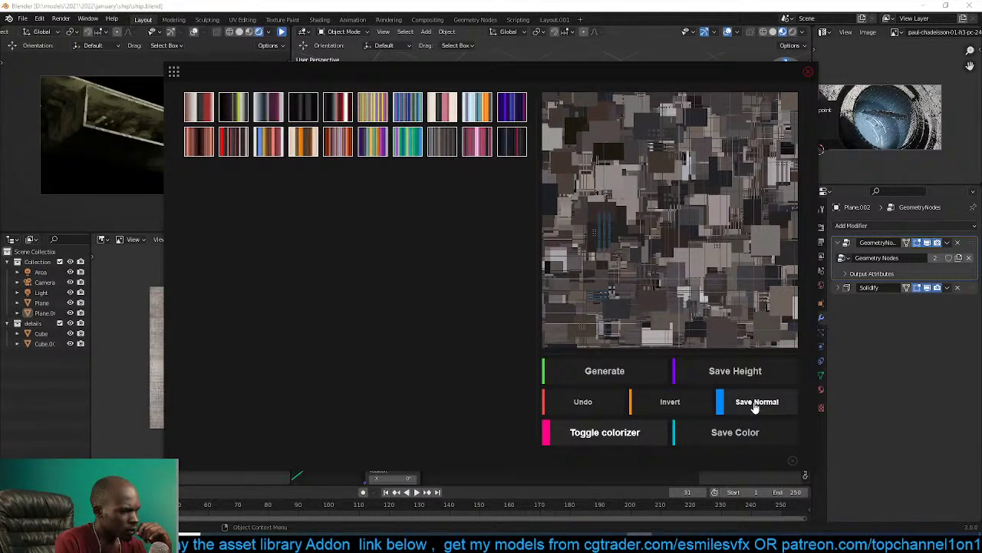
left_click(728, 412)
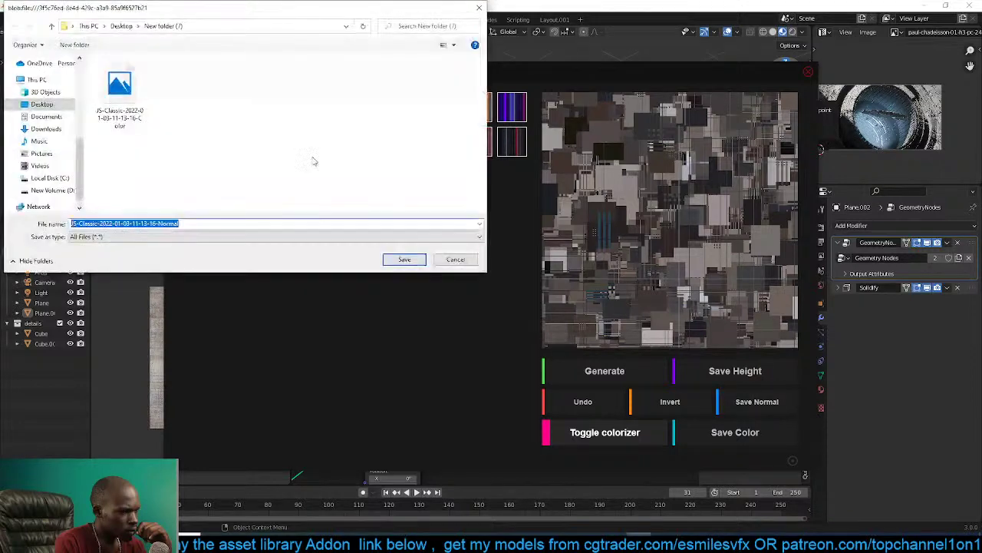
left_click(389, 259)
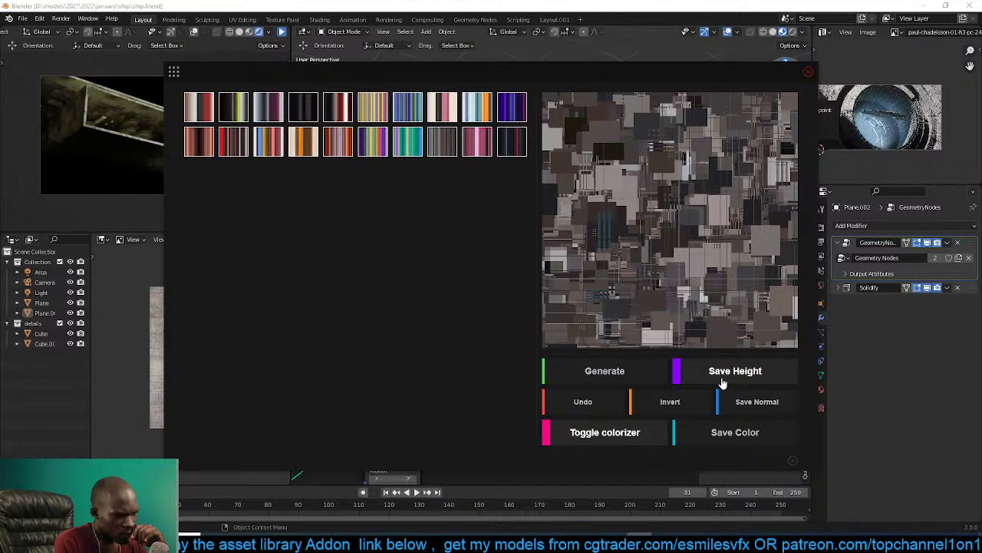
Switch to Blender, select the scattered-cube hull Plane.002 and show its material nodes in the Shader Editor.
left_click(763, 403)
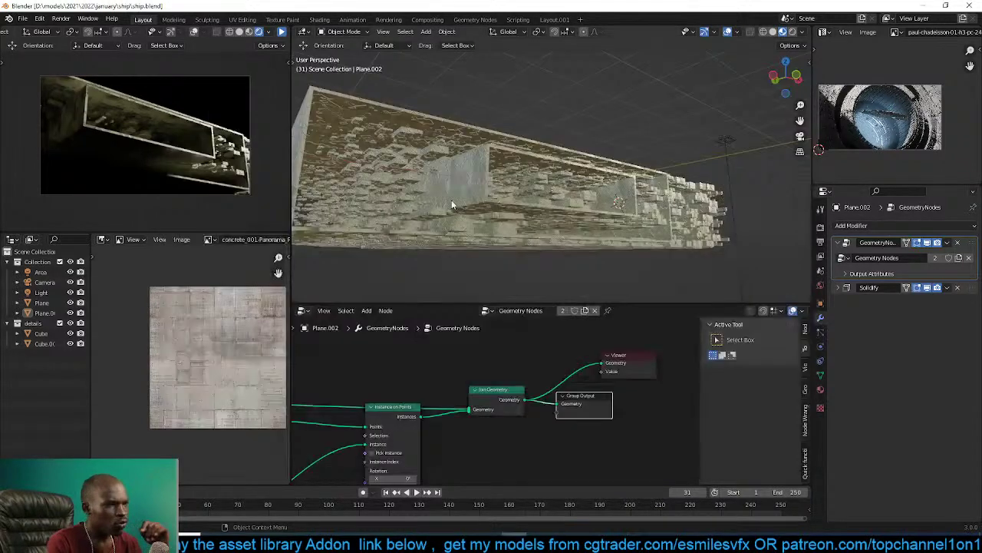
left_click(490, 217)
key("KP_Decimal")
key("Home")
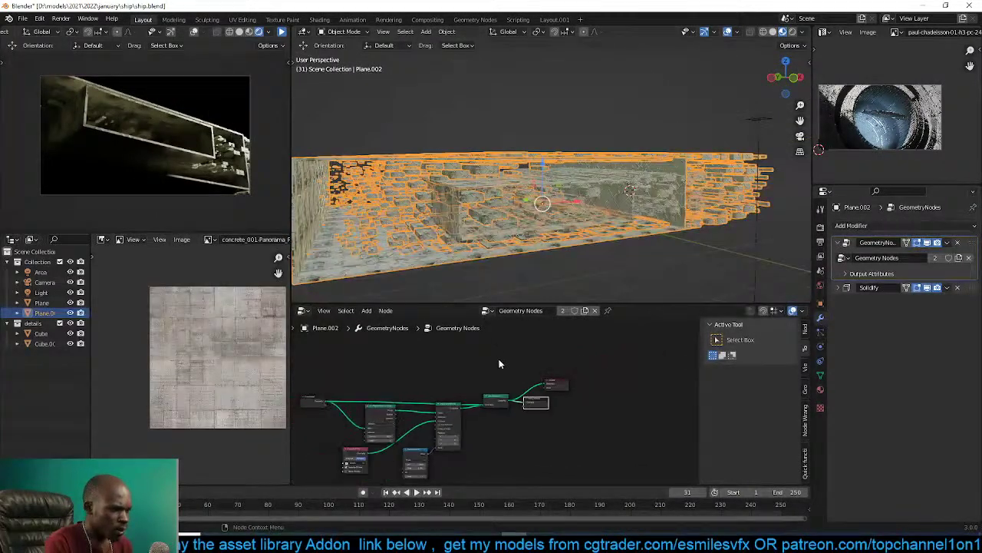
left_click(305, 313)
left_click(323, 406)
middle_click_drag(583, 344, 538, 401)
scroll(538, 402, "down", 4)
scroll(491, 201, "up", 5)
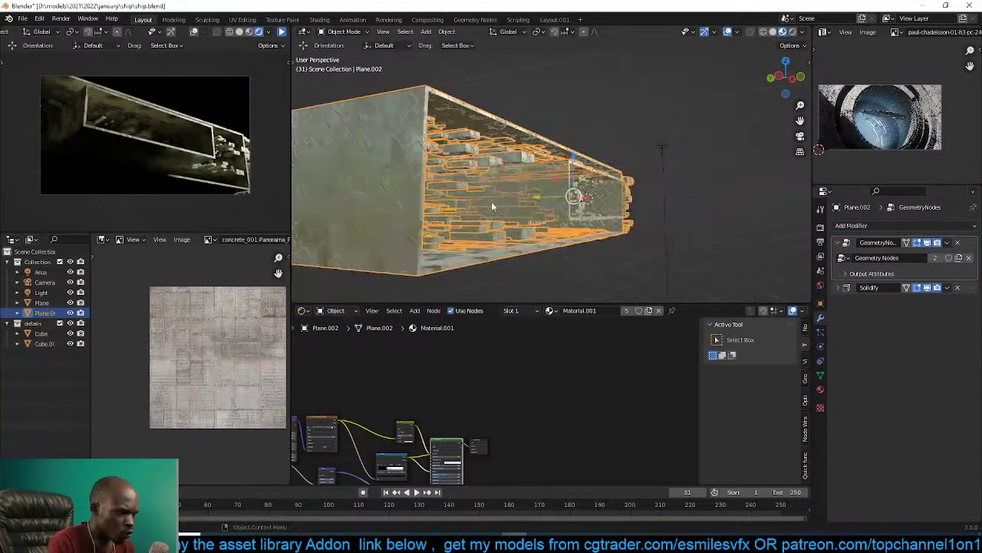
middle_click_drag(454, 392, 519, 391)
left_click(523, 355)
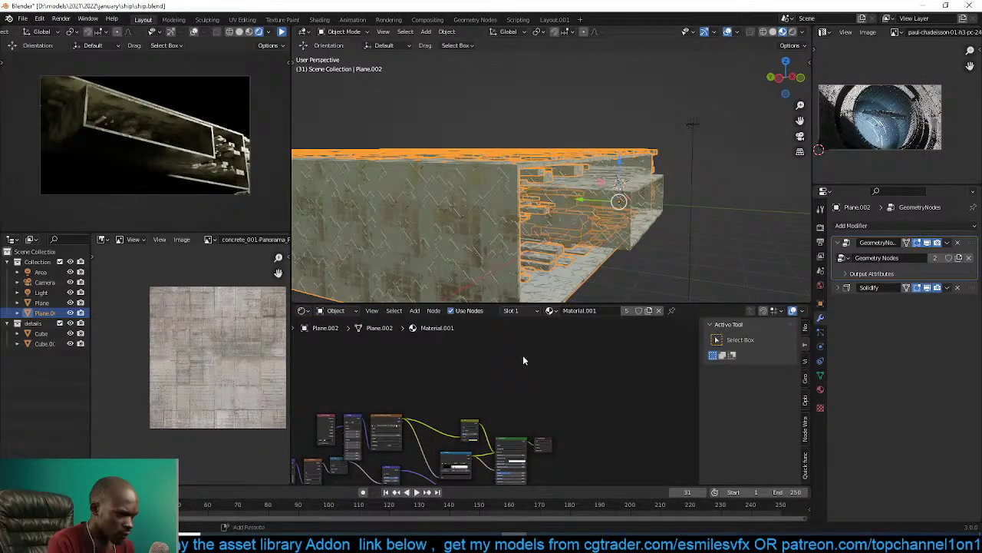
Duplicate the Principled BSDF node and place the copy in empty space away from the existing material nodes.
left_click(515, 443)
key("shift+d")
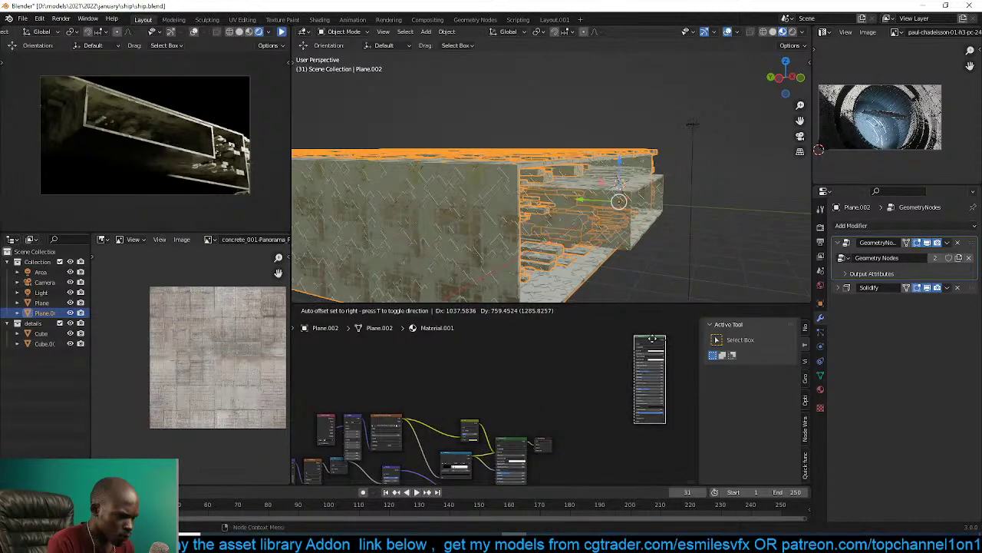
left_click(653, 341)
middle_click_drag(522, 355, 464, 373)
scroll(479, 371, "up", 3)
key("shift+q")
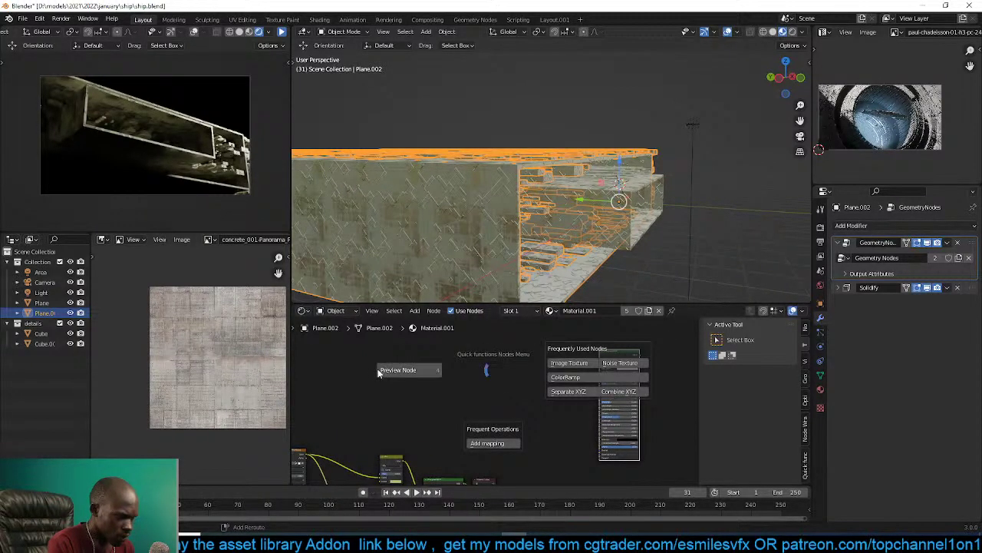
left_click(576, 366)
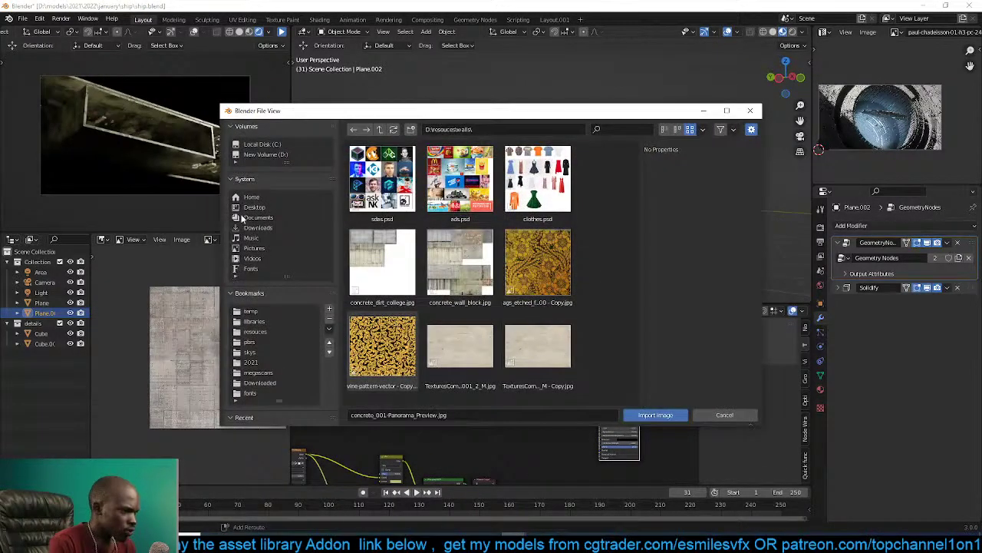
left_click(254, 206)
double_click(384, 178)
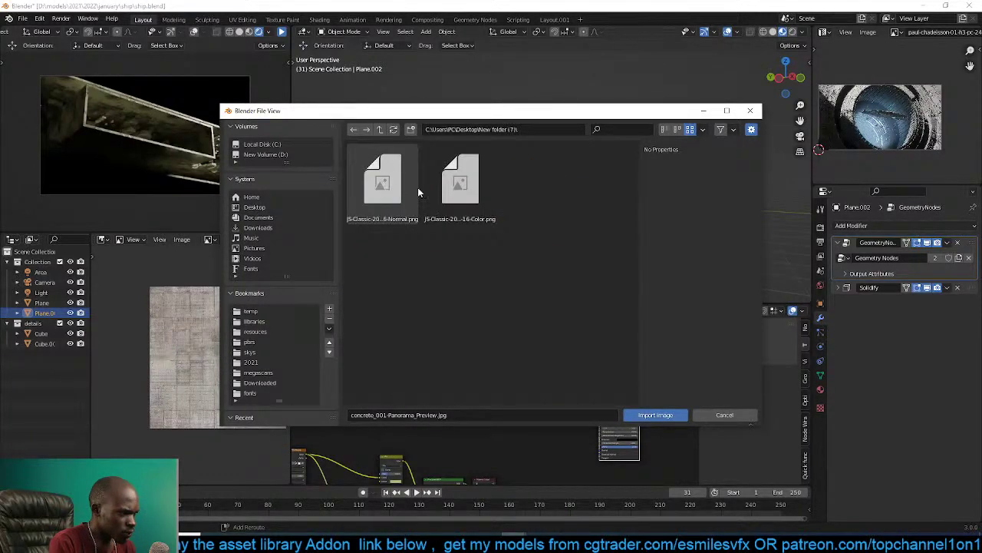
left_click(398, 196)
double_click(457, 194)
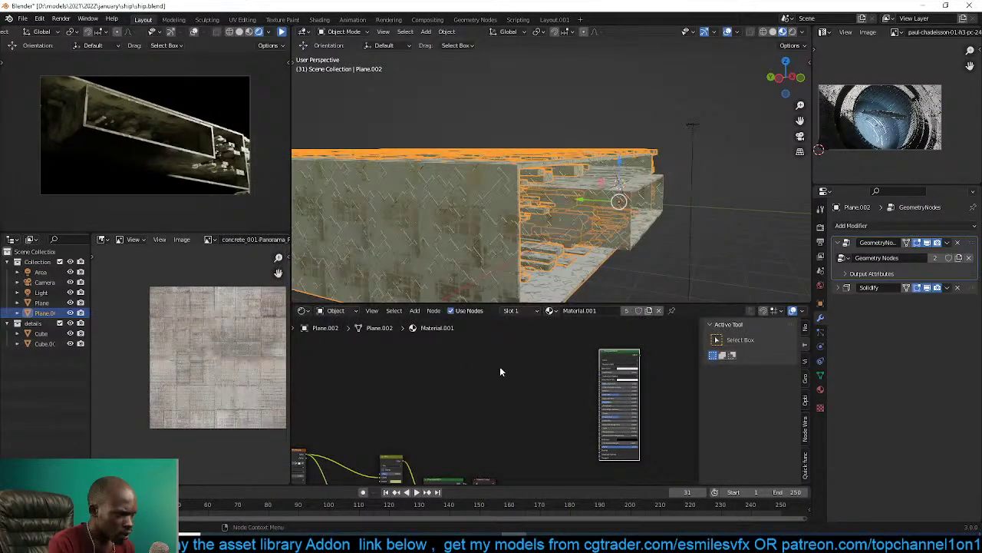
Place the color texture node clear of the old node tree and move the duplicated Principled BSDF beside it.
scroll(549, 370, "down", 8)
key("g")
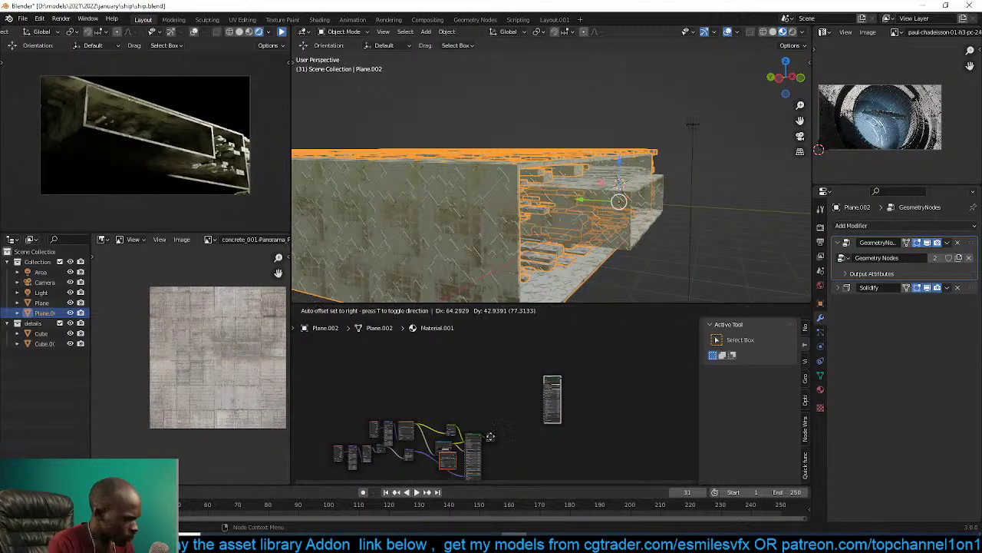
left_click(538, 373)
left_click(576, 350)
scroll(576, 350, "up", 3)
middle_click_drag(569, 358, 521, 402)
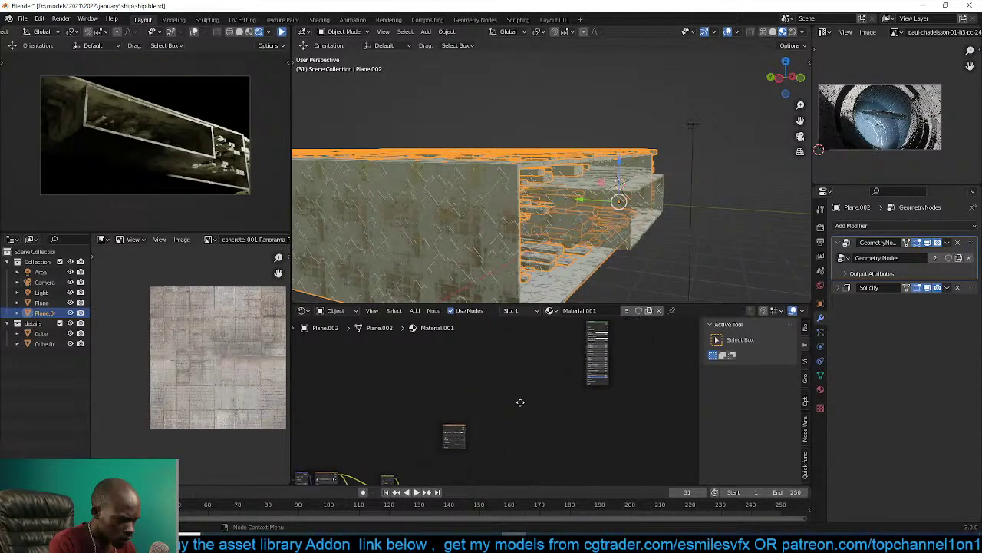
scroll(520, 402, "down", 1)
left_click_drag(591, 336, 500, 393)
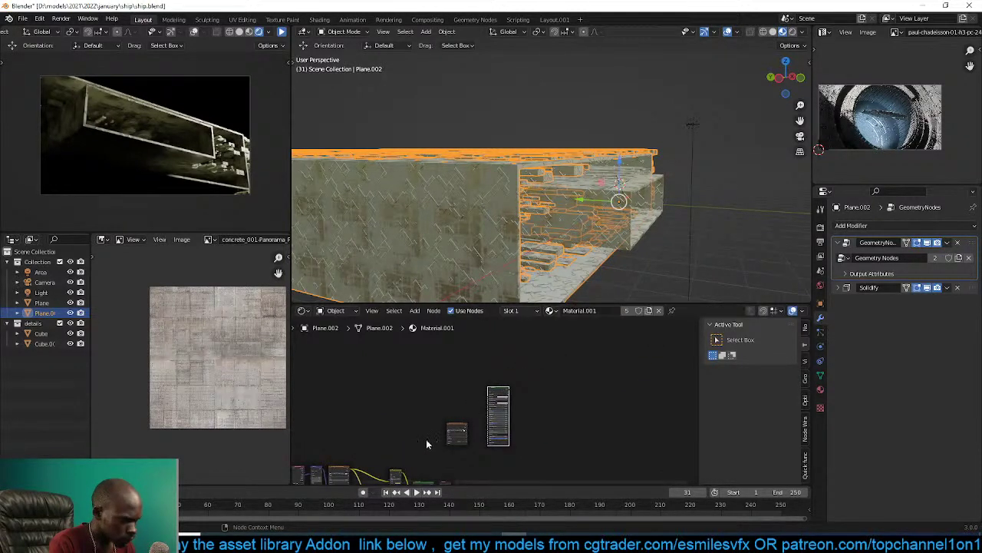
scroll(427, 441, "up", 2)
middle_click_drag(427, 440, 483, 411)
scroll(483, 411, "up", 1)
left_click(470, 375)
key("shift+q")
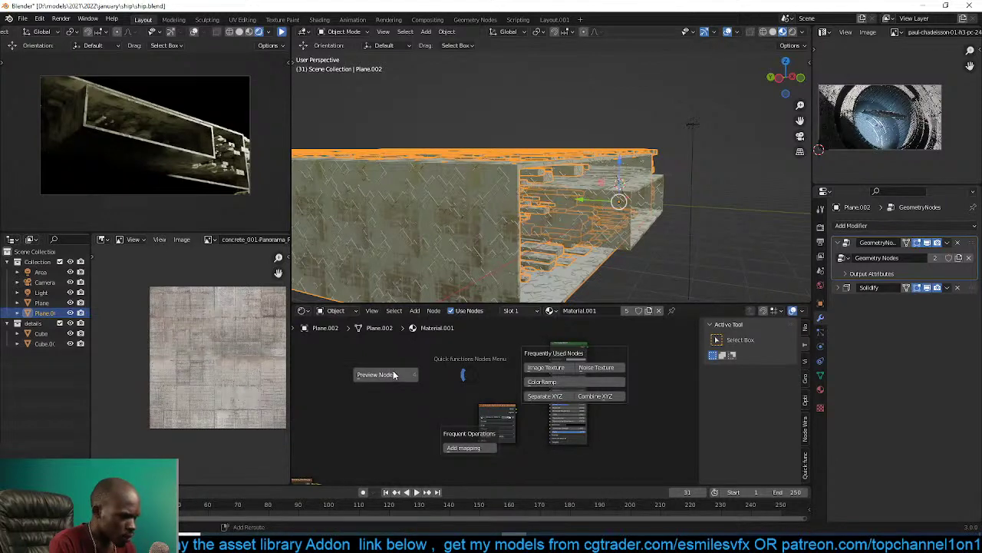
left_click(561, 369)
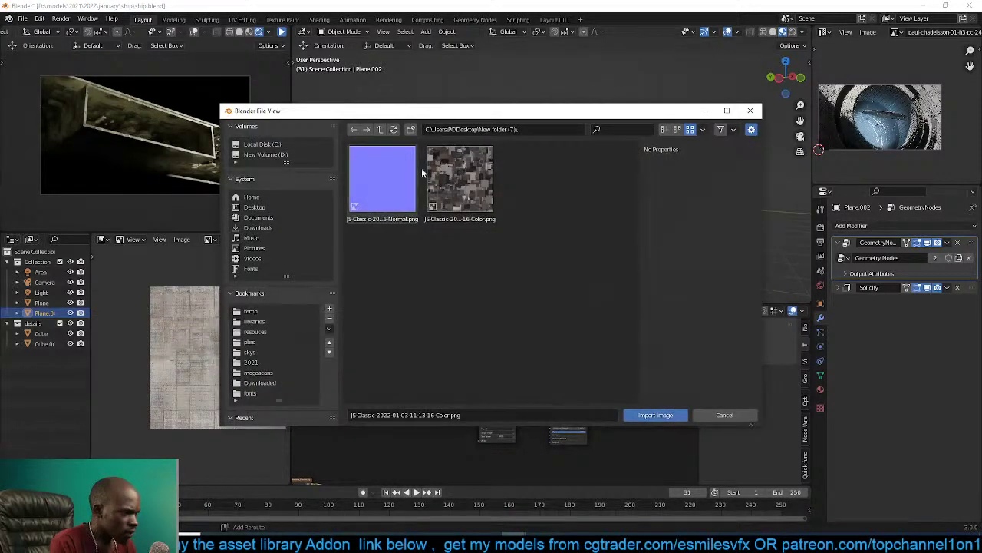
double_click(391, 178)
scroll(526, 395, "down", 3)
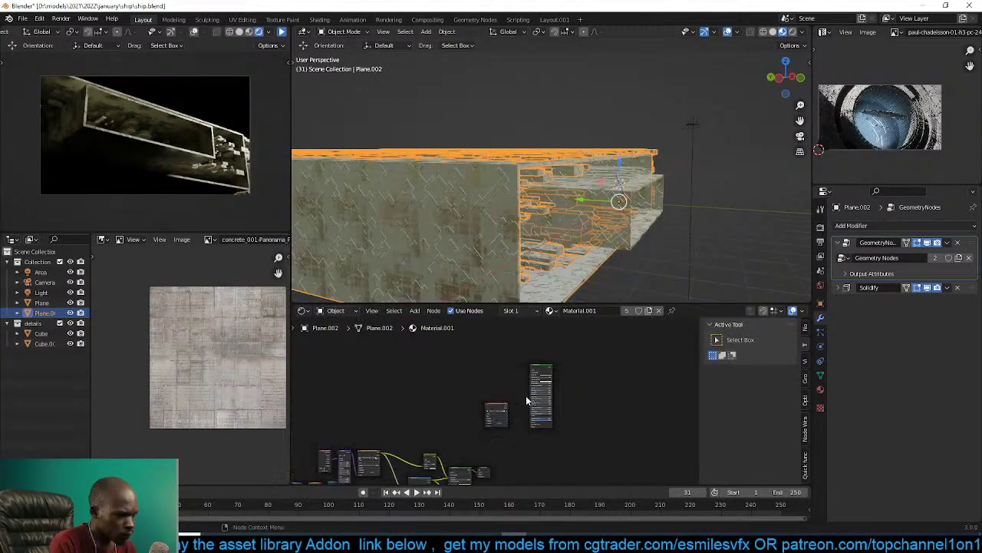
key("shift+d")
left_click(585, 336)
scroll(572, 371, "up", 3)
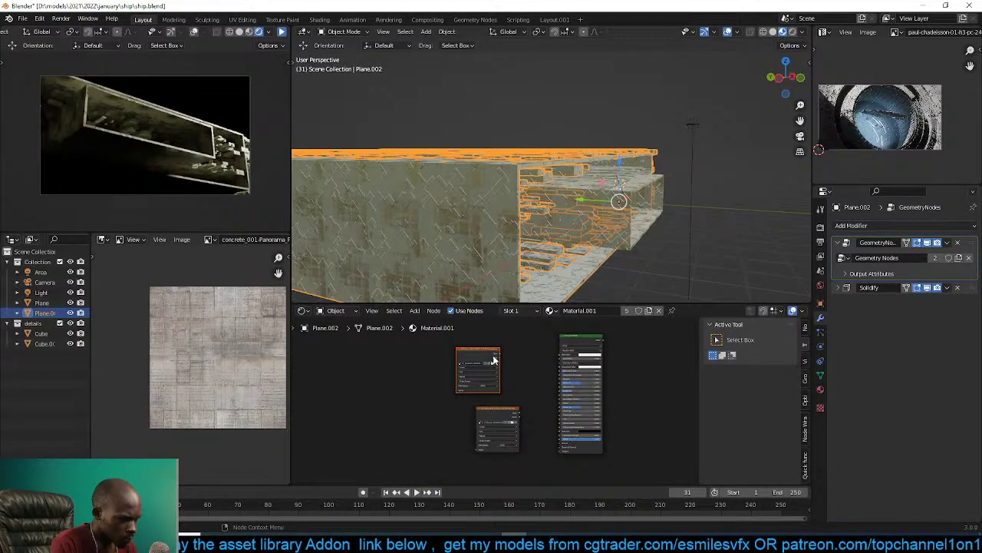
Connect the normal texture through a Normal Map node to the Normal input of the duplicated Principled BSDF.
left_click(491, 354)
left_click(546, 345)
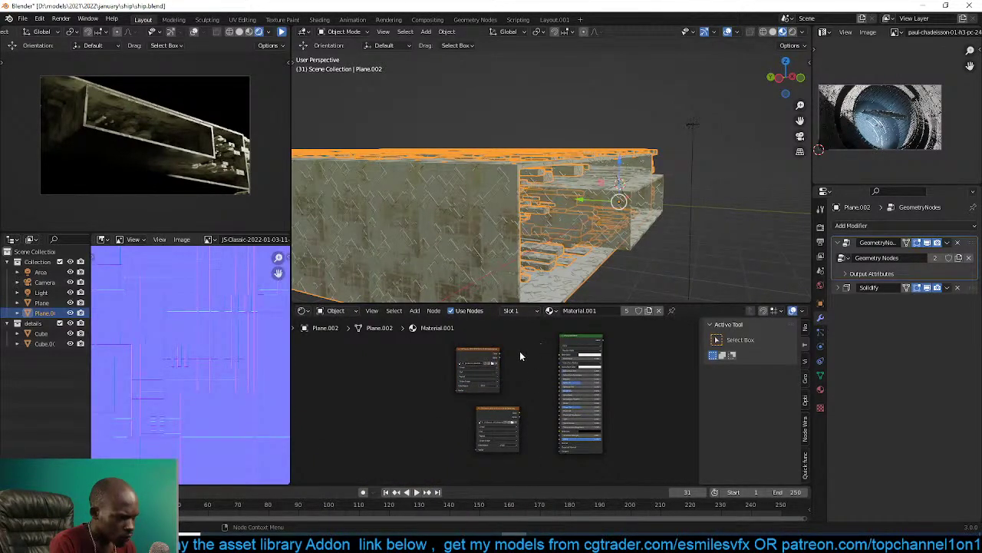
left_click(487, 359)
left_click(573, 343, "shift")
key("q")
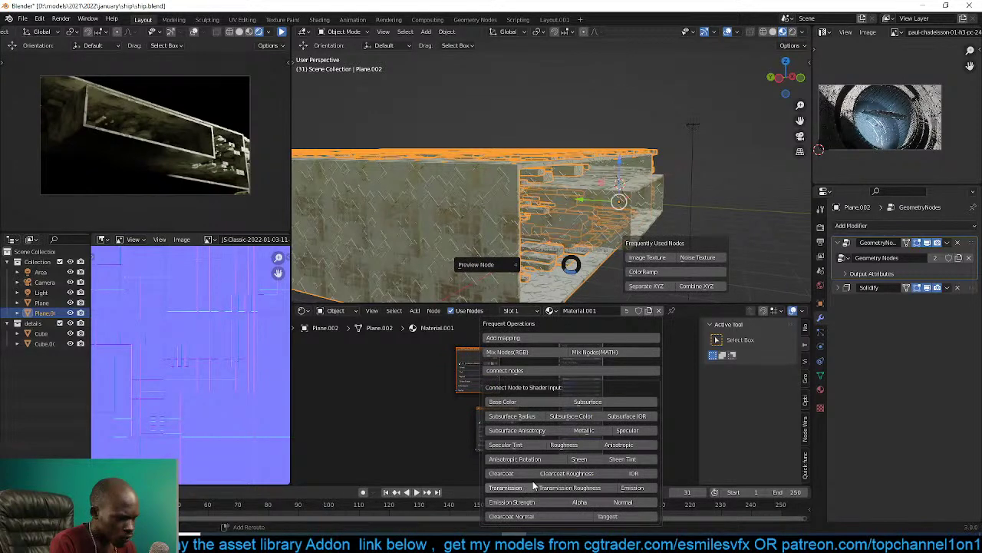
left_click(623, 502)
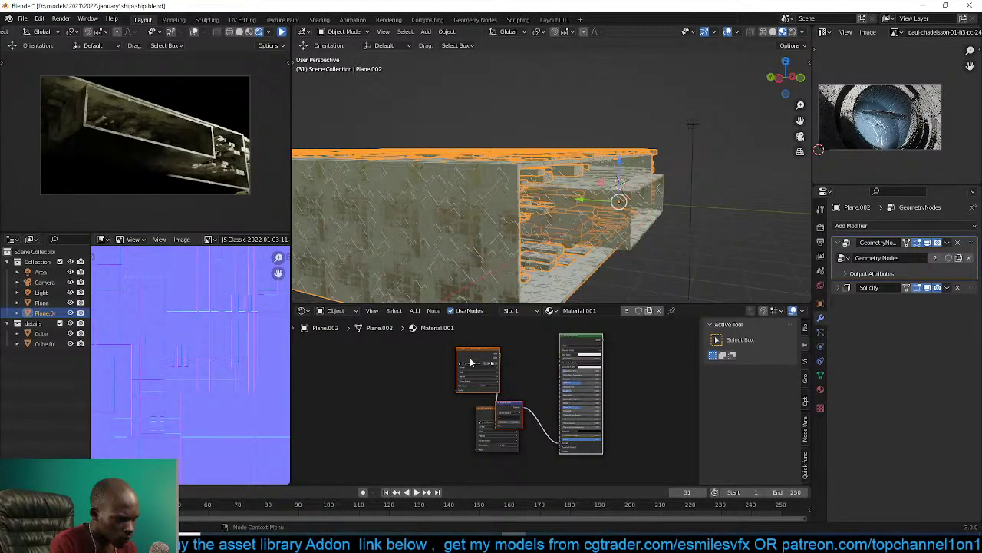
Spread out the normal texture and shader nodes and preview the duplicated Principled BSDF on the hull.
left_click_drag(470, 360, 415, 416)
left_click(538, 397)
left_click(615, 388)
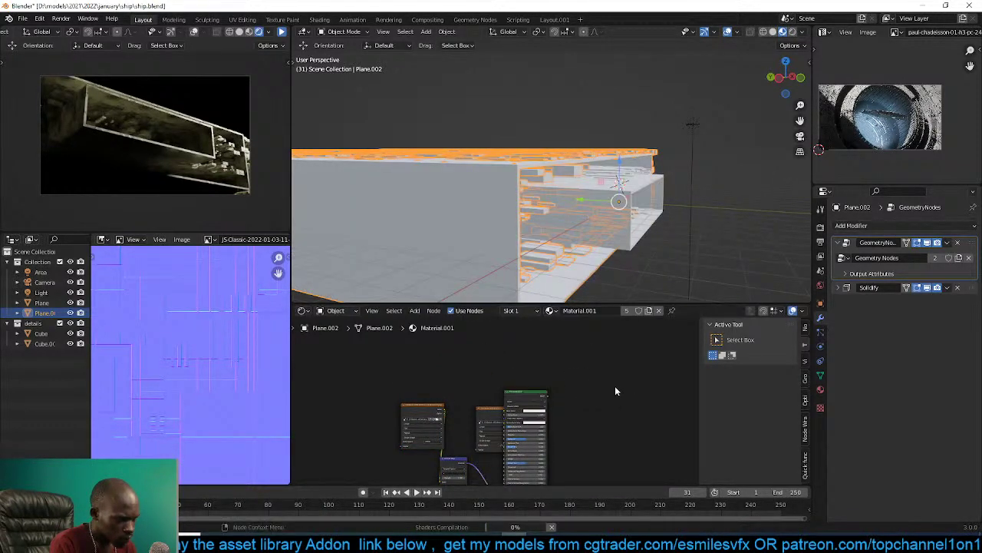
left_click_drag(532, 389, 562, 380)
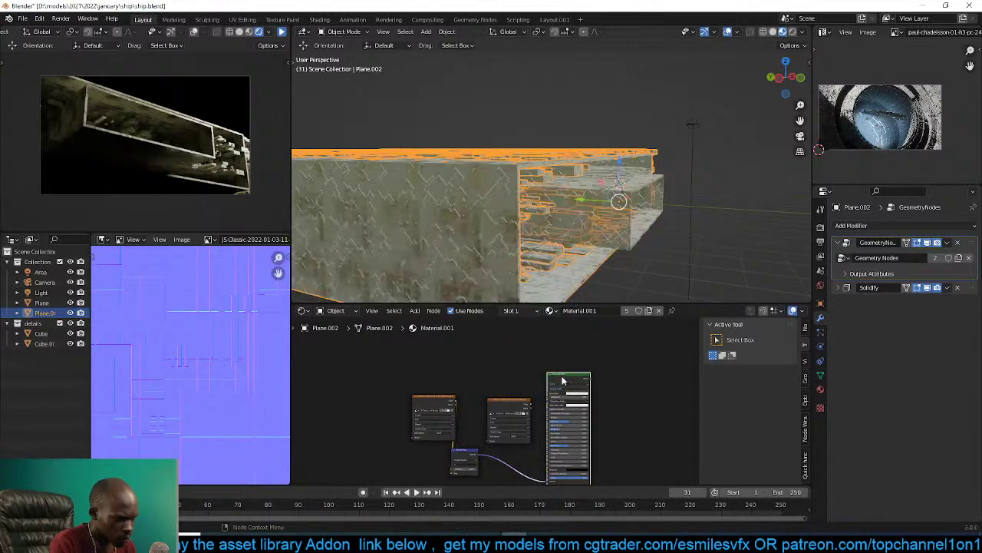
key("q")
left_click(497, 378)
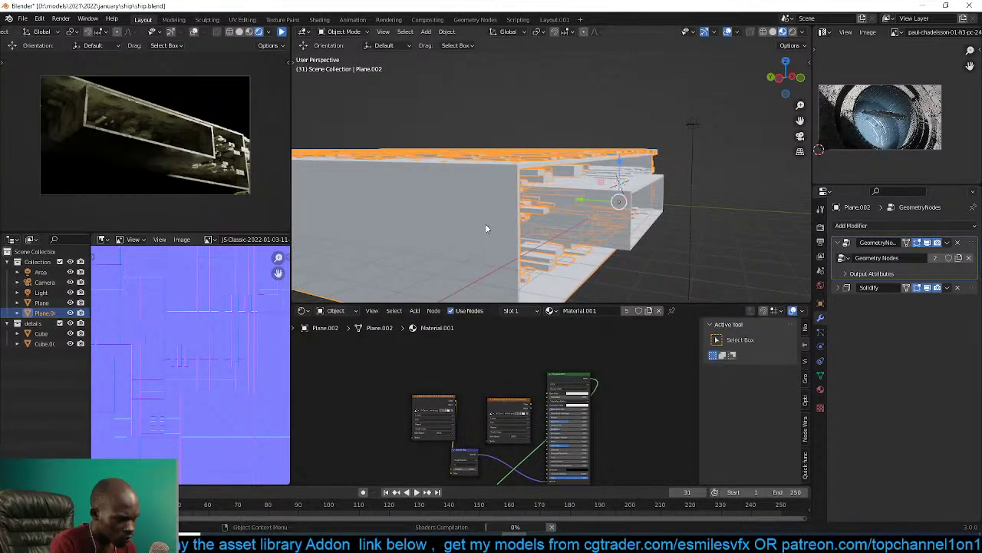
middle_click_drag(502, 241, 583, 221)
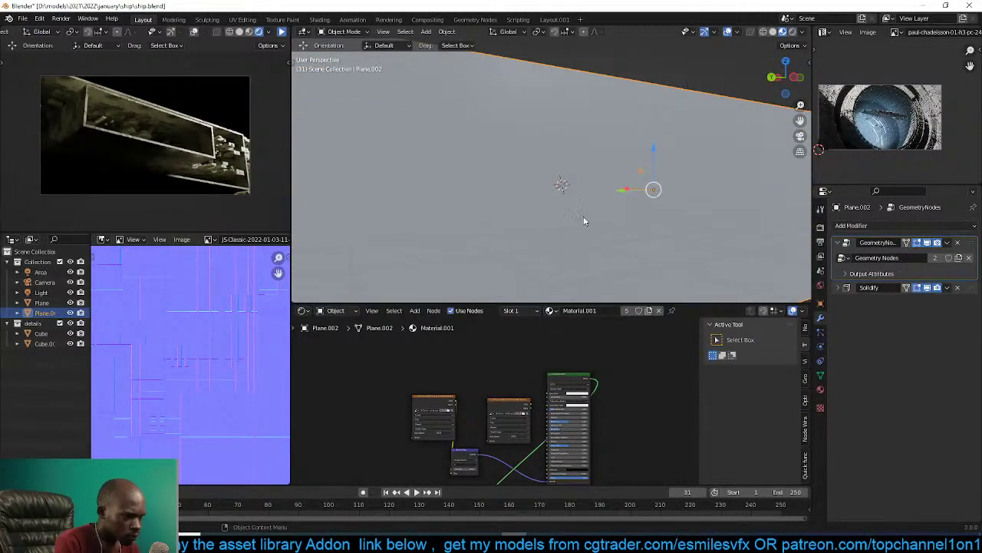
Reposition the normal texture node and set its color space to Non-Color.
middle_click_drag(474, 412, 507, 400)
left_click(471, 391)
left_click_drag(465, 393, 434, 425)
scroll(479, 449, "up", 5)
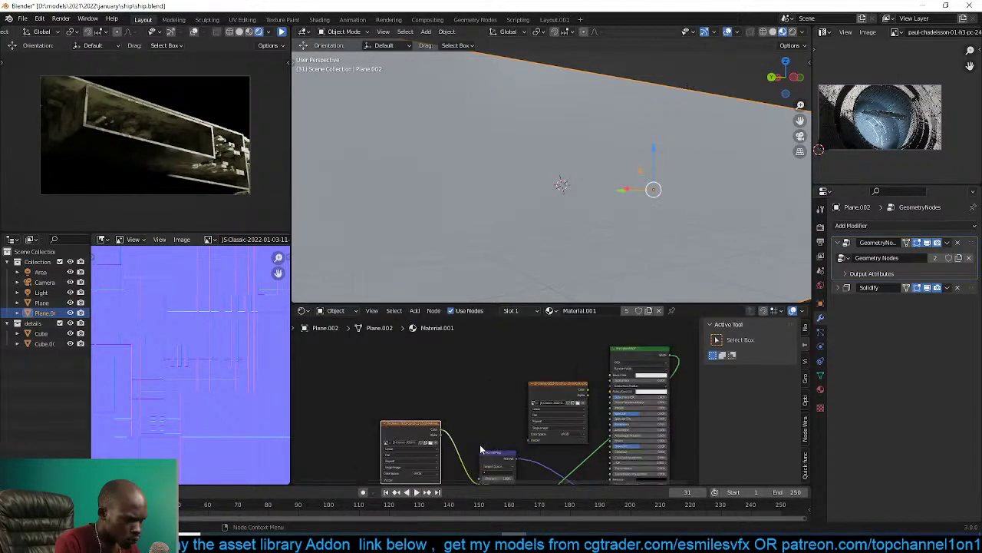
middle_click_drag(446, 468, 463, 440)
left_click(440, 455)
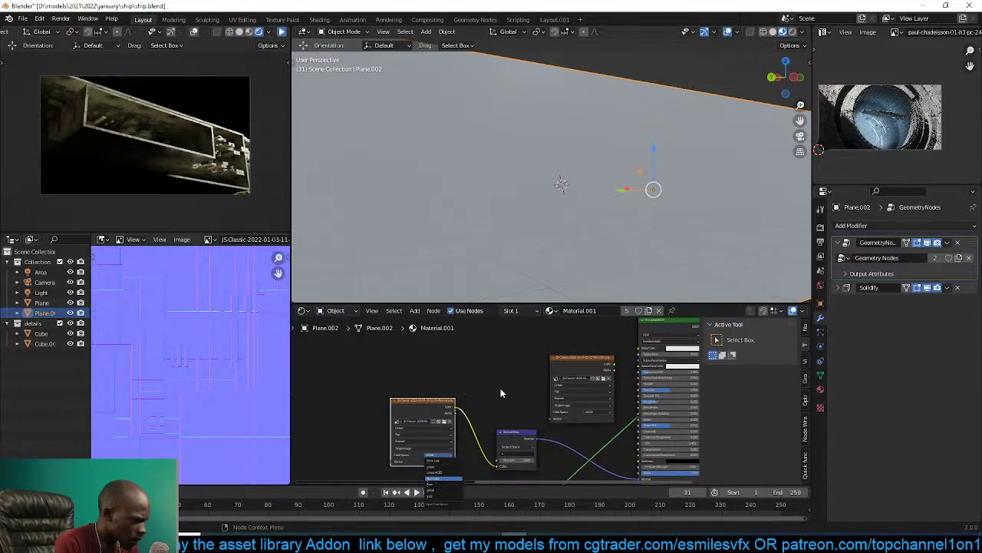
key("Return")
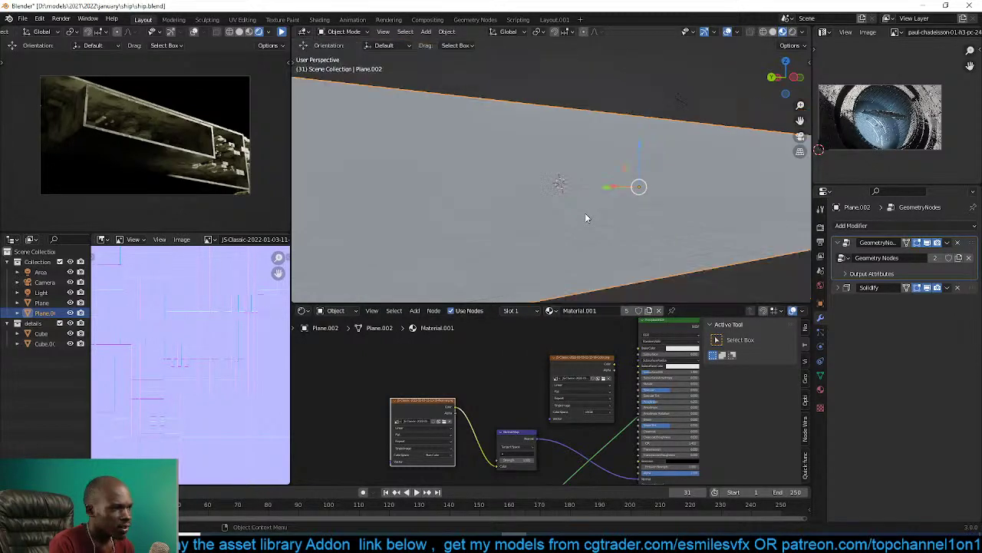
Unwrap the mesh of Plane.002 with Cube Projection and return to Object Mode.
middle_click_drag(585, 213, 546, 218)
key("Tab")
key("u")
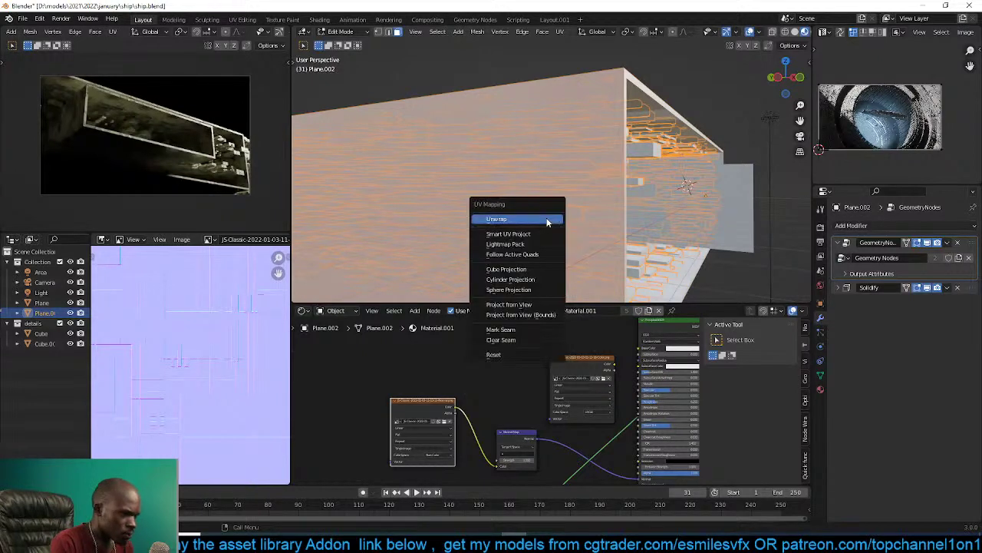
left_click(523, 270)
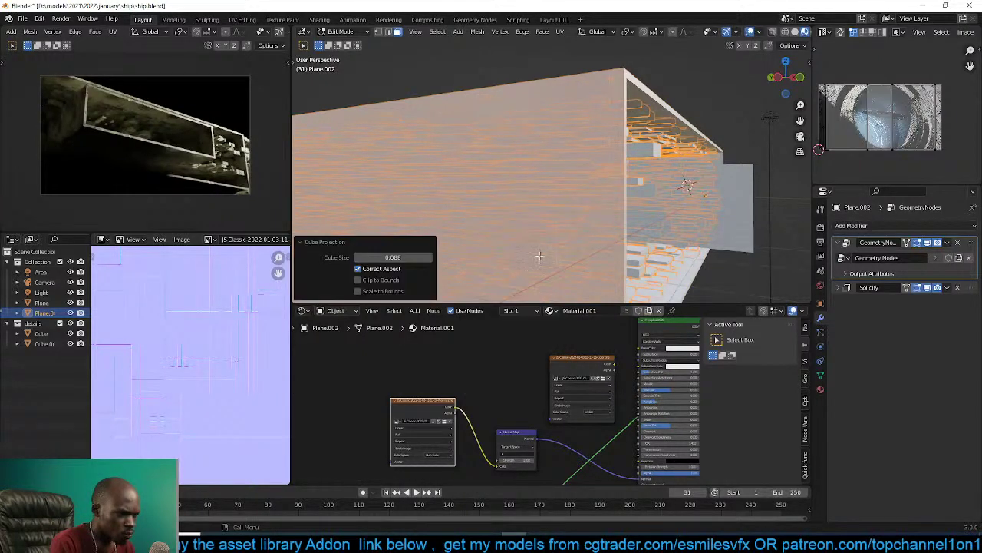
key("Tab")
middle_click_drag(558, 237, 525, 245)
scroll(682, 232, "down", 2)
scroll(549, 457, "up", 1)
scroll(579, 367, "down", 2)
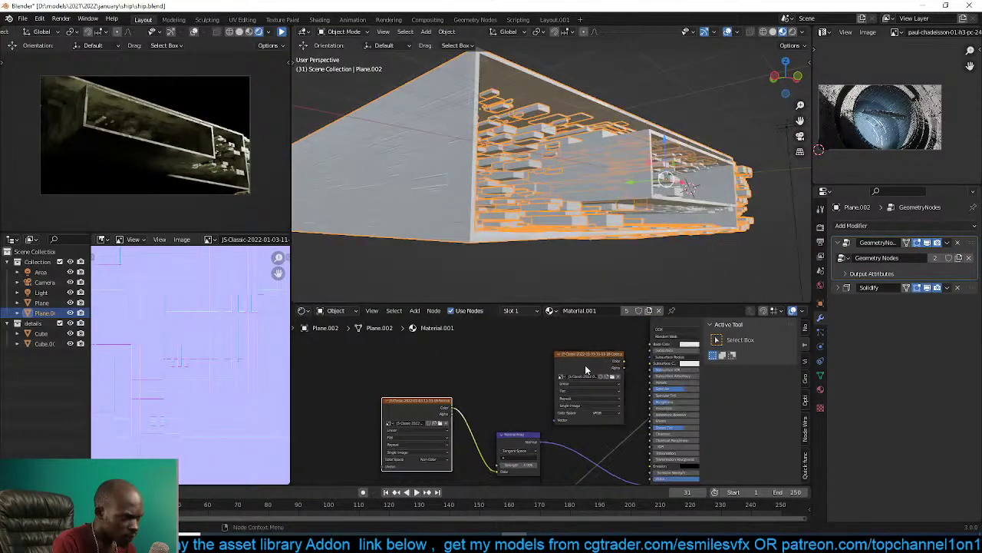
Move the color texture node clear of the Principled BSDF and check the color image's properties in the image editor.
left_click(610, 364)
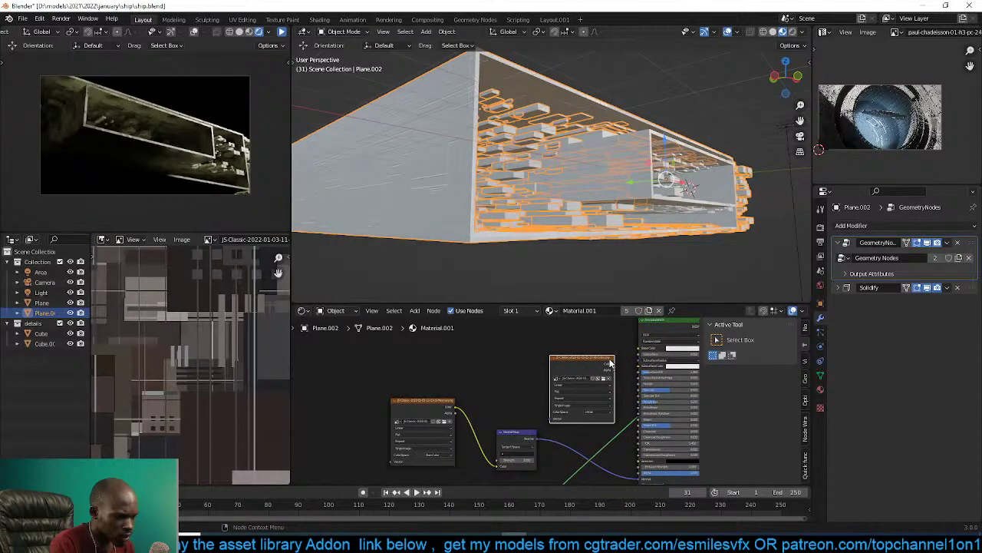
left_click_drag(574, 361, 509, 359)
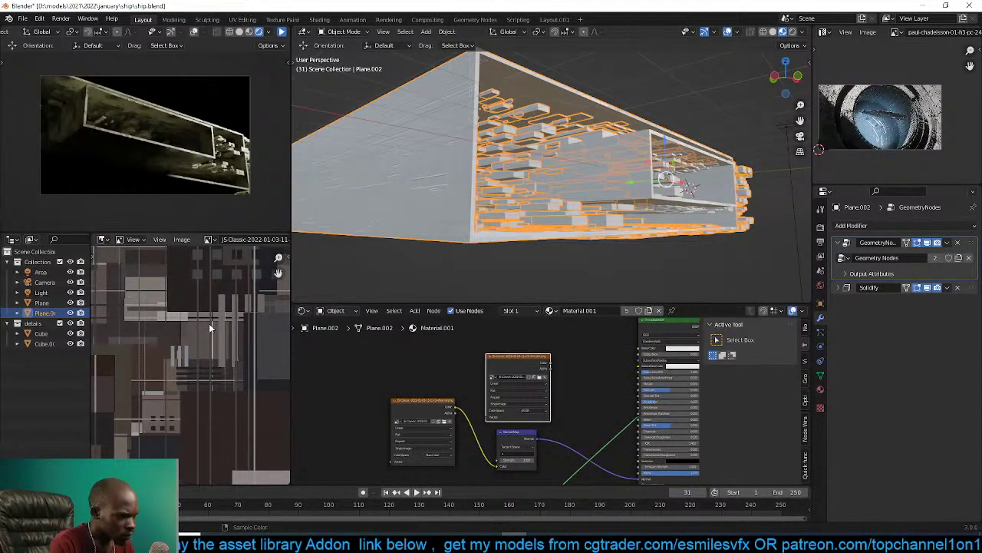
scroll(201, 346, "down", 5)
key("n")
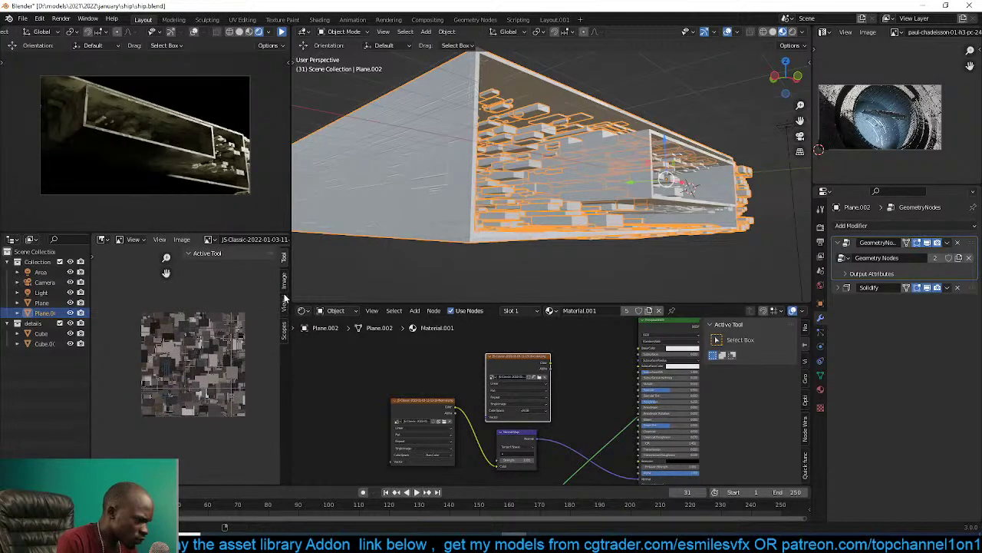
left_click(284, 279)
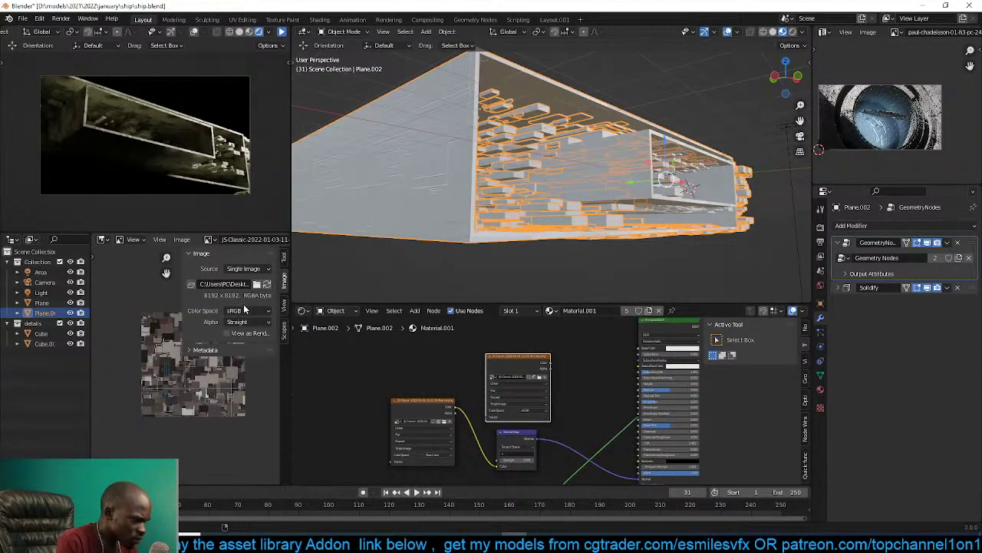
key("n")
Resize the color texture image to 2000 by 2000 pixels.
left_click(186, 240)
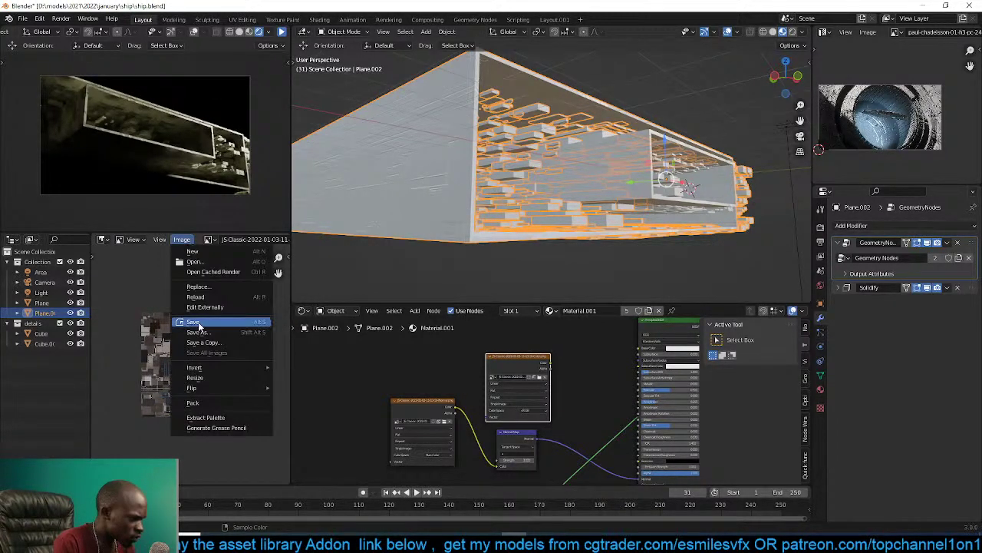
left_click(233, 378)
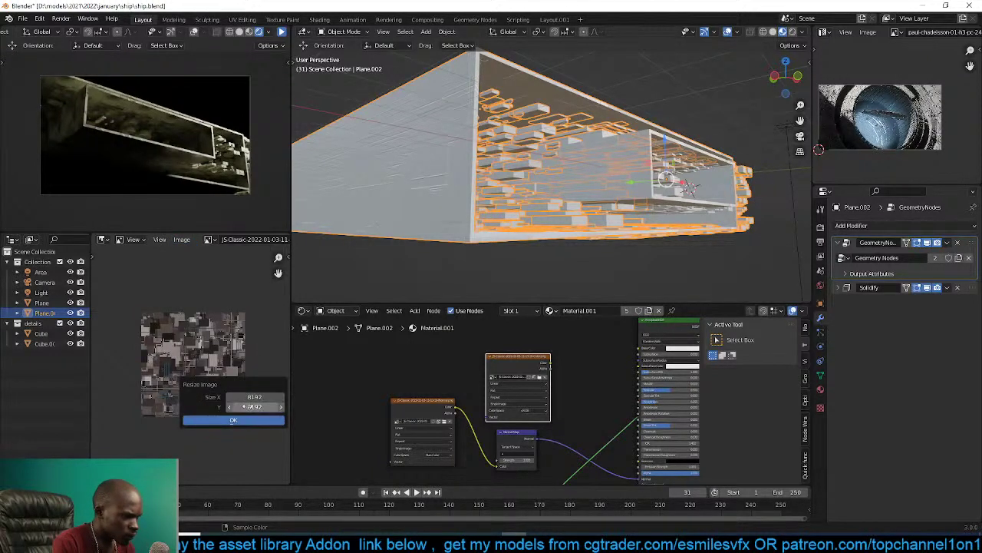
left_click(254, 396)
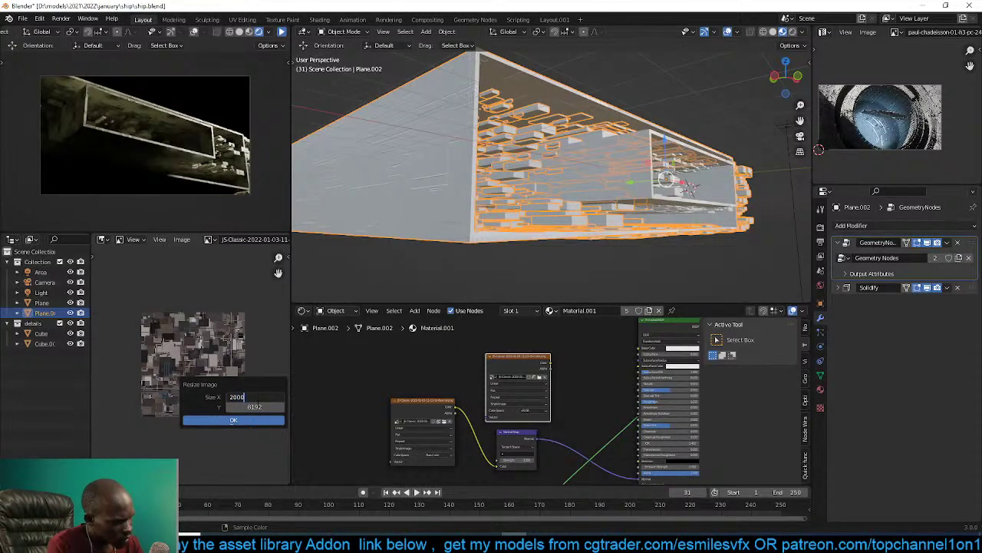
key("Tab")
type("2")
key("Return")
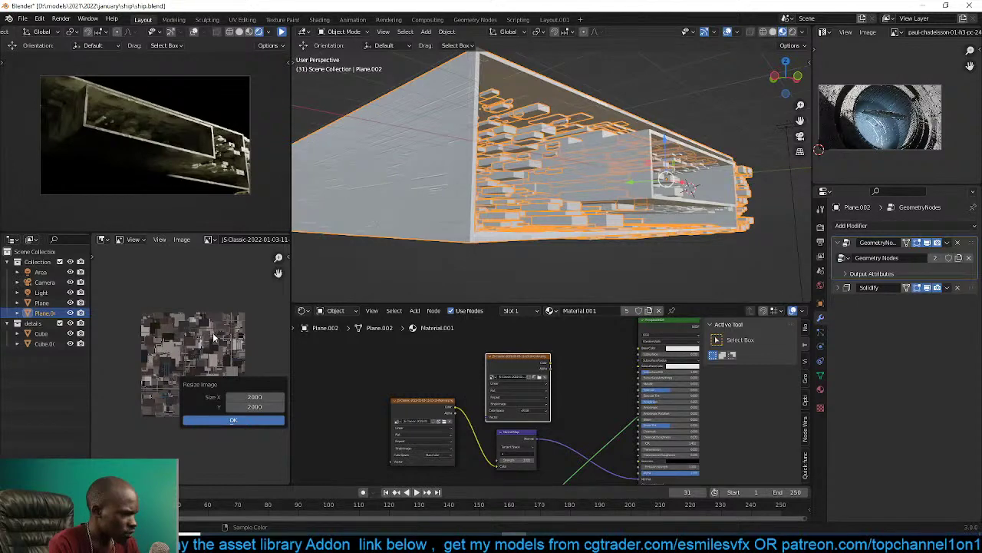
key("Return")
Save the blend file and pack the resized color image into it.
scroll(153, 361, "up", 3)
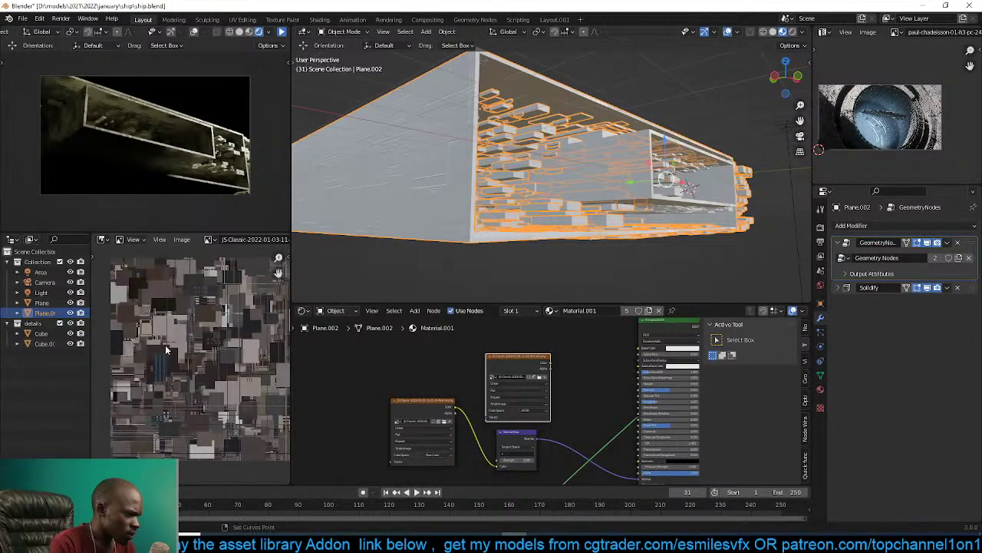
key("ctrl+s")
left_click(185, 240)
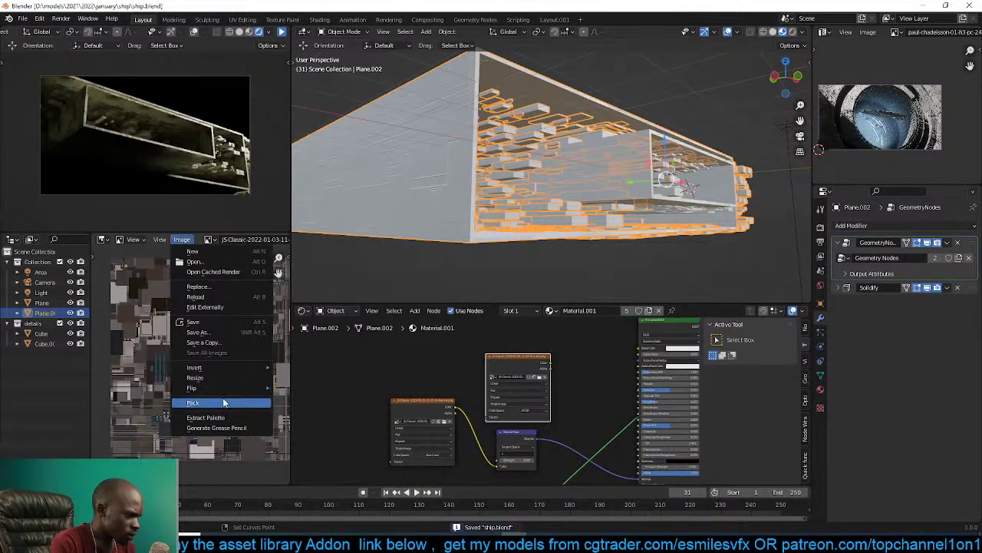
left_click(223, 402)
Show the JSplacement normal map in the image editor and check its image properties.
left_click(214, 239)
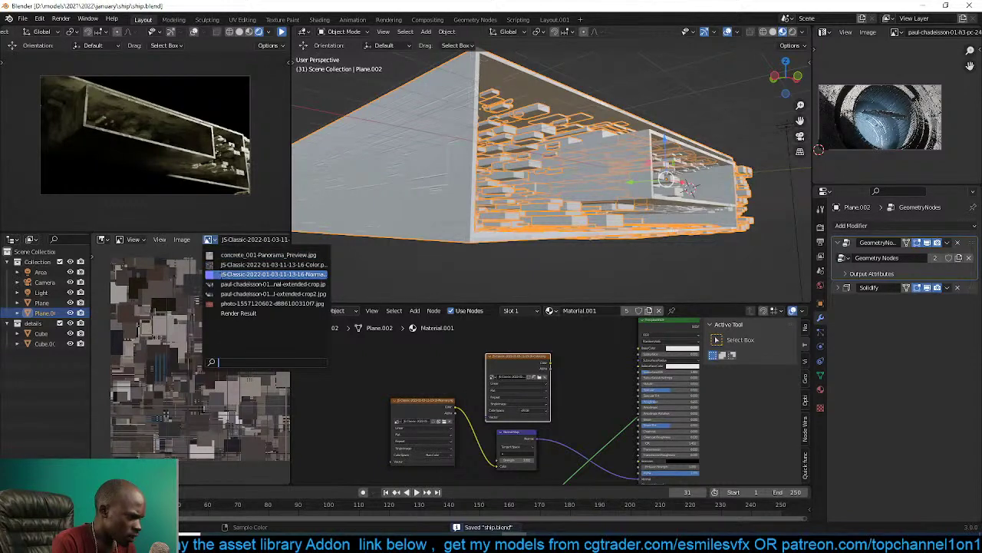
left_click(223, 281)
key("n")
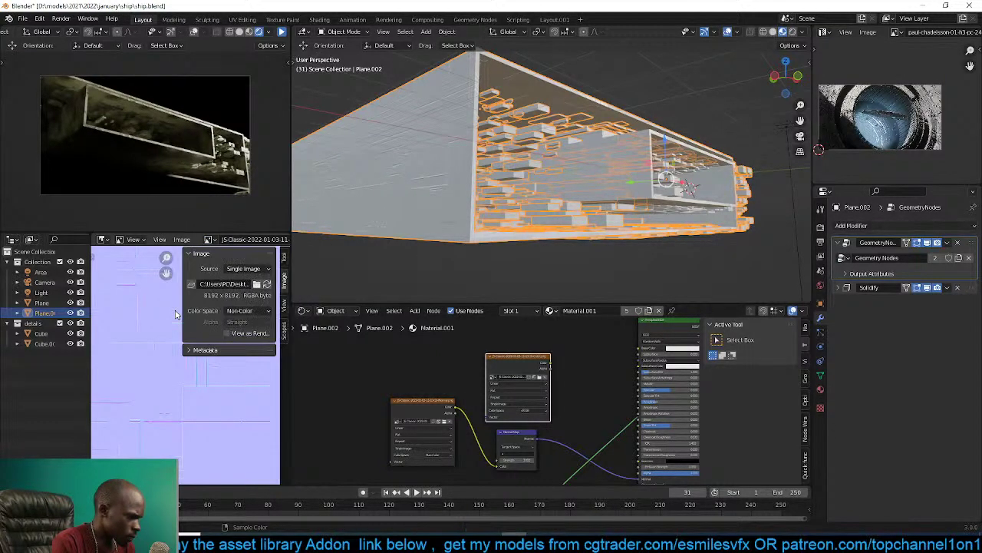
key("n")
Resize the normal map image to 2000 by 2000 pixels and save the blend file.
left_click(182, 239)
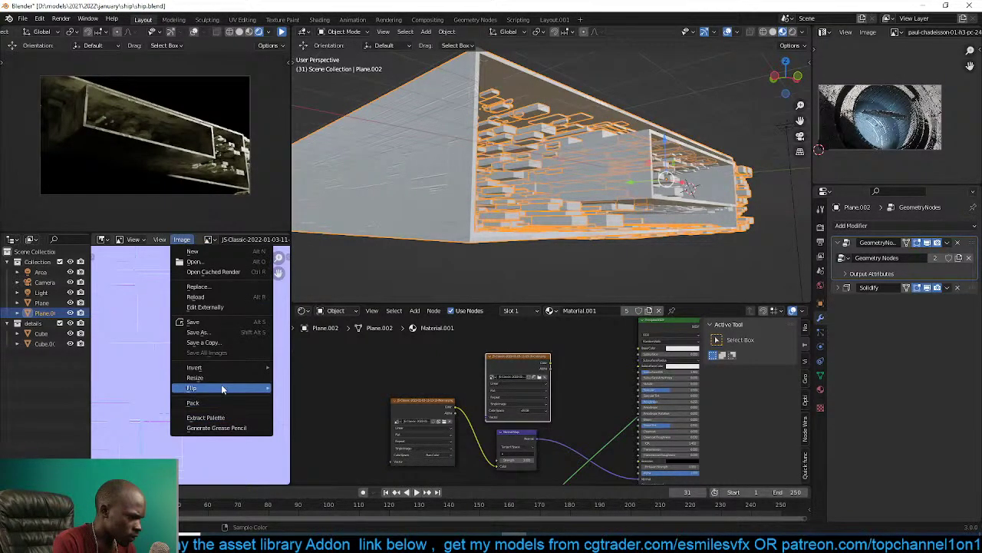
left_click(224, 378)
left_click(231, 396)
type("200")
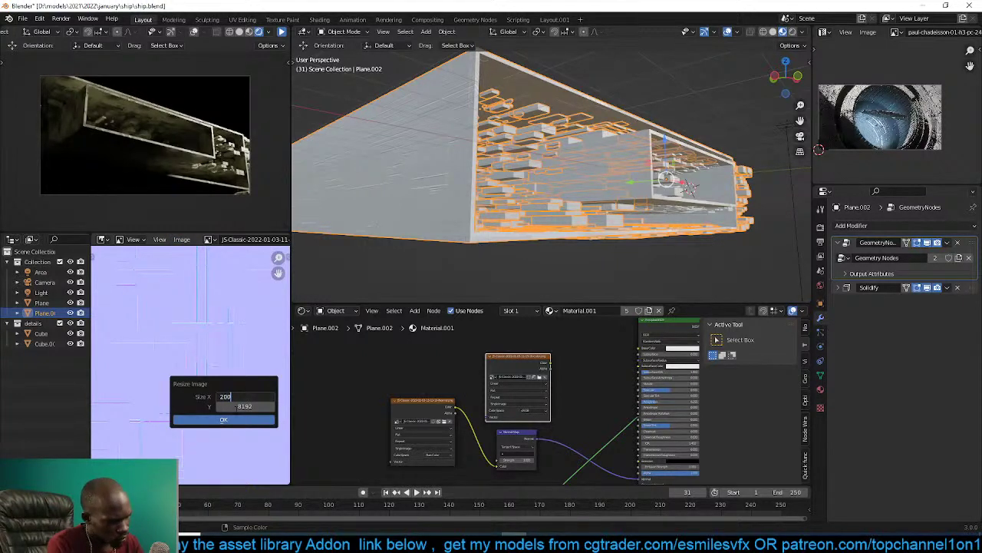
type("0")
key("Tab")
type("2000")
key("Return")
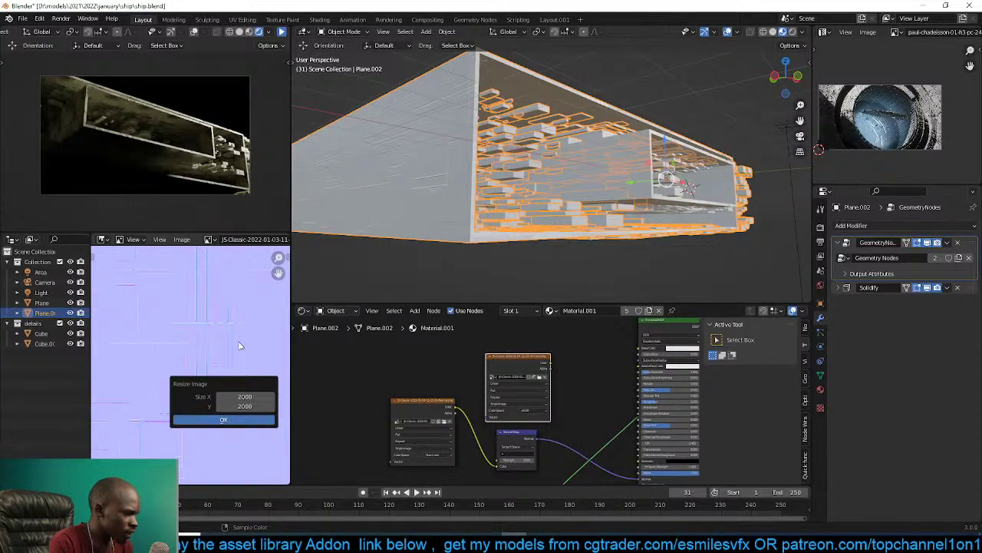
key("Return")
key("ctrl+s")
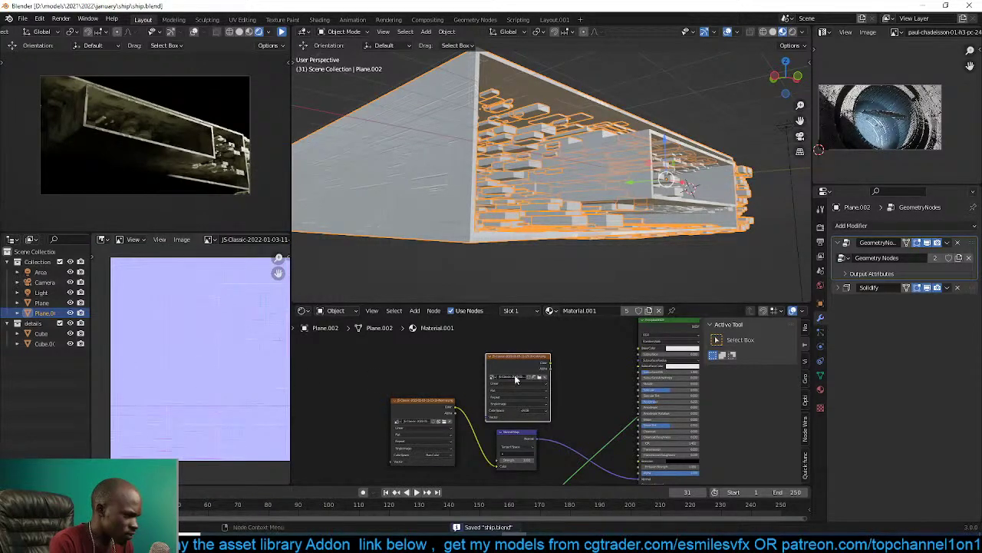
Connect the color texture to the Base Color of the Principled BSDF and move its node above the normal texture.
middle_click_drag(566, 385, 522, 392)
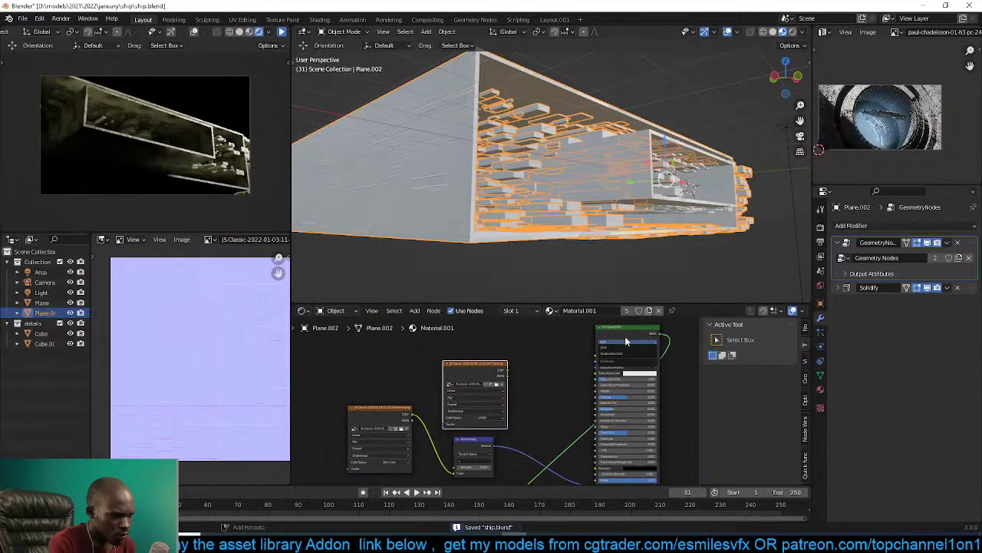
left_click(625, 333, "shift")
right_click(465, 364)
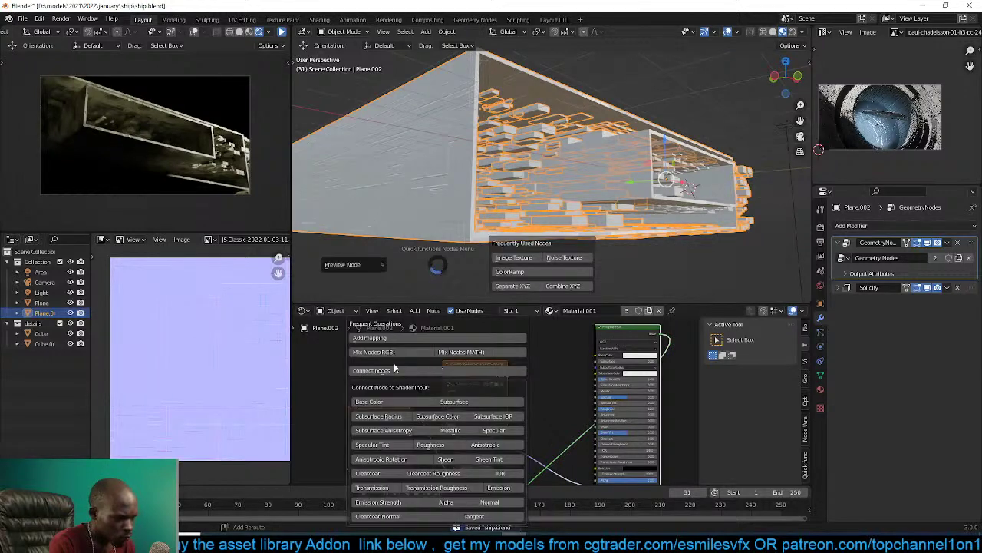
left_click(396, 402)
left_click_drag(499, 369, 430, 351)
Inspect the textured ship up close and through the camera, and select the object Plane.
scroll(510, 172, "down", 3)
middle_click_drag(510, 172, 507, 209)
key("alt+a")
scroll(598, 238, "up", 5)
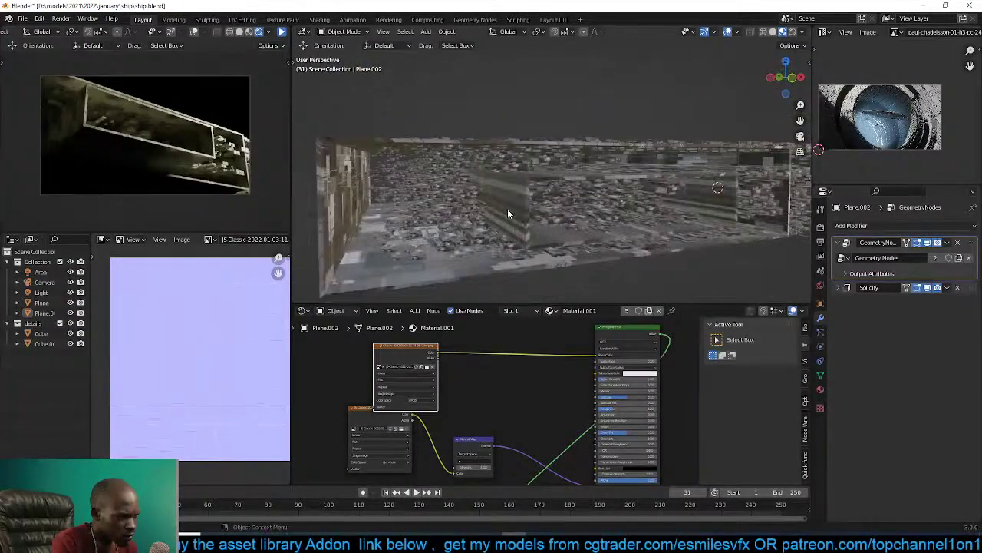
key("KP_0")
scroll(507, 209, "up", 3)
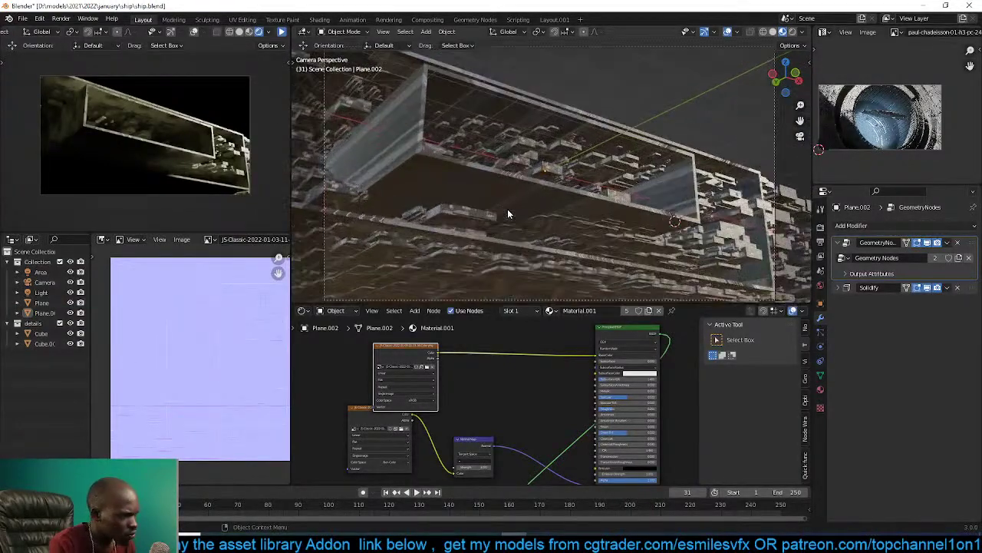
left_click(579, 196)
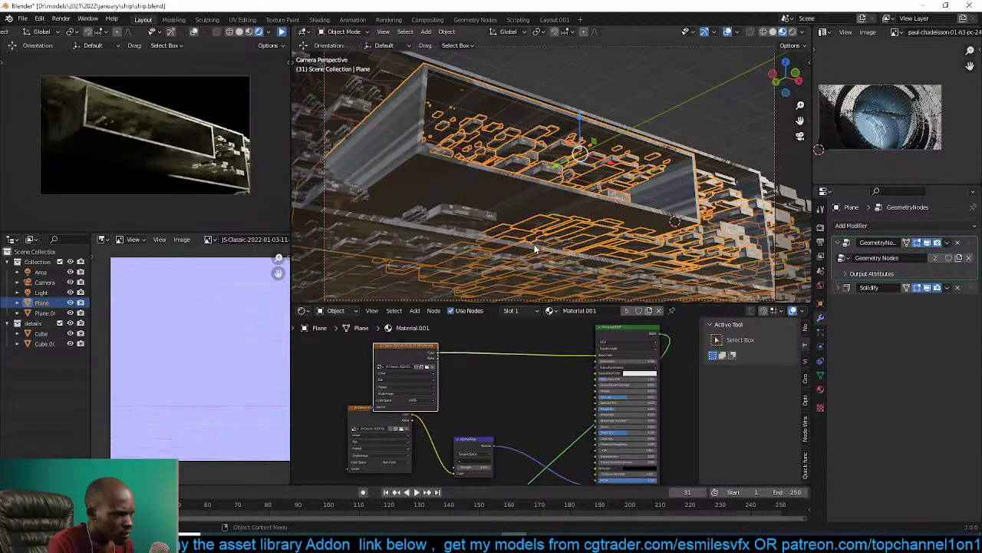
Add Texture Coordinate and Mapping nodes to the color texture and space them out in front of it.
middle_click_drag(591, 354, 630, 357)
left_click_drag(512, 357, 492, 344)
key("shift+q")
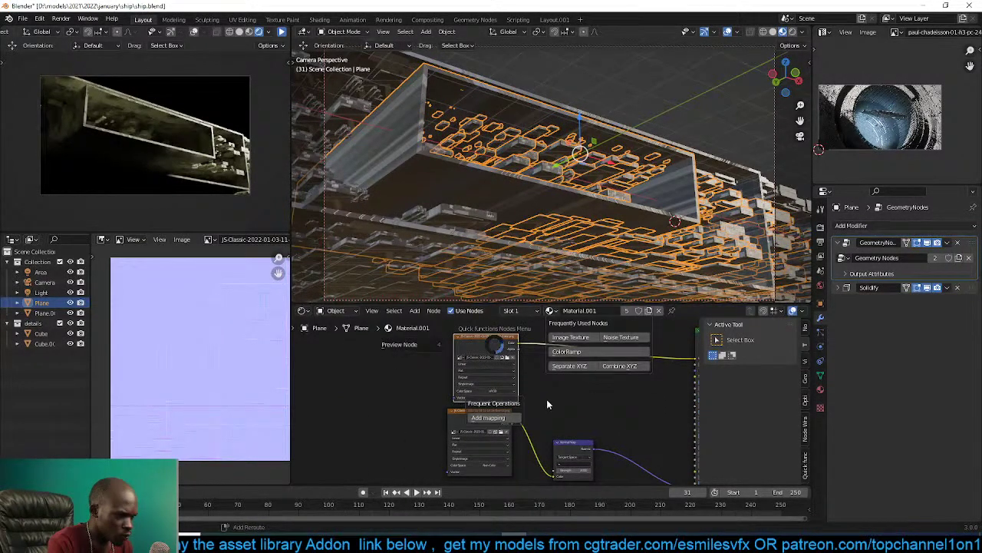
left_click(511, 416)
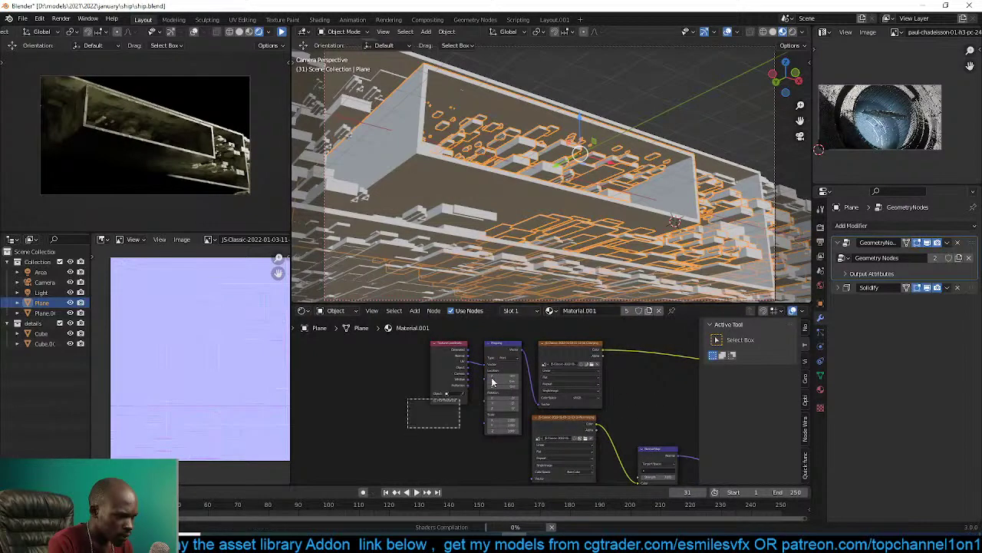
left_click_drag(499, 351, 464, 368)
left_click(489, 345)
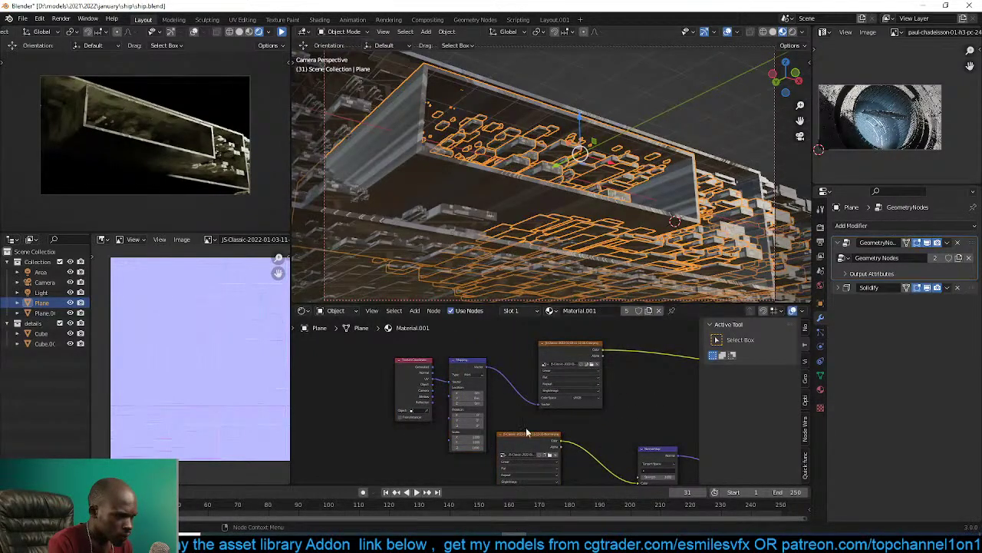
Place the normal texture node below the color texture and connect the Mapping output to its Vector input.
left_click_drag(541, 435, 583, 420)
scroll(584, 371, "down", 2)
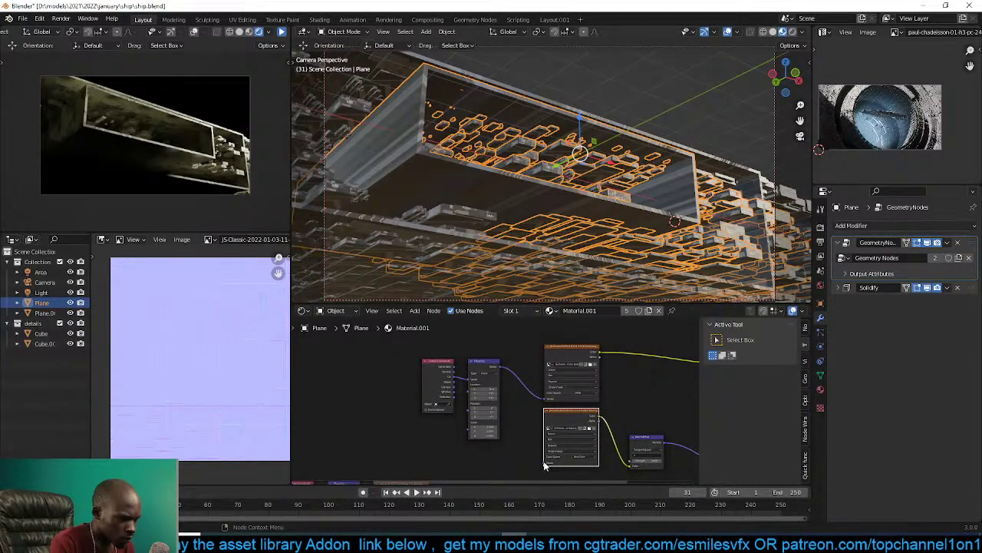
left_click_drag(545, 464, 465, 379)
scroll(497, 393, "up", 1)
Set the projection of both the color and normal texture nodes to Box.
left_click(576, 374)
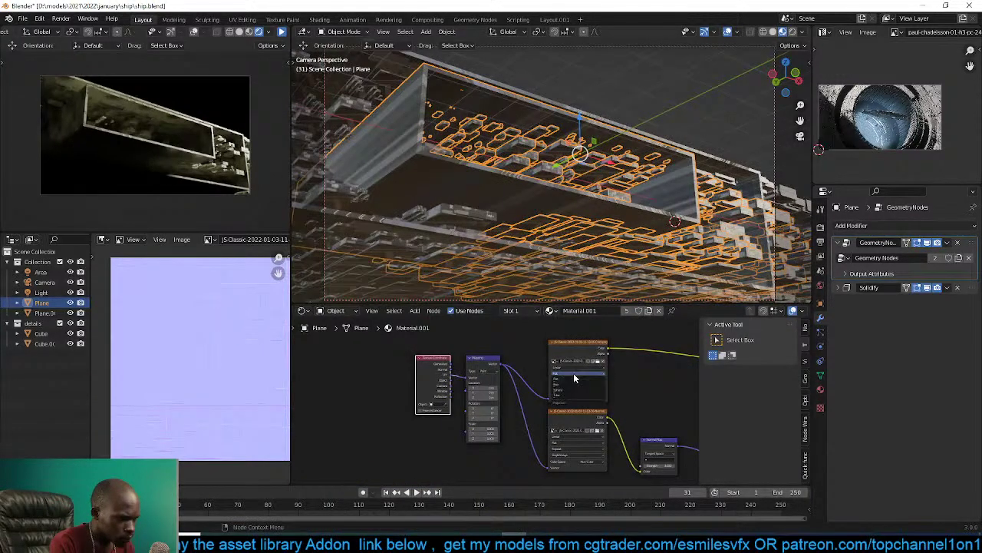
left_click(566, 387)
left_click(571, 449)
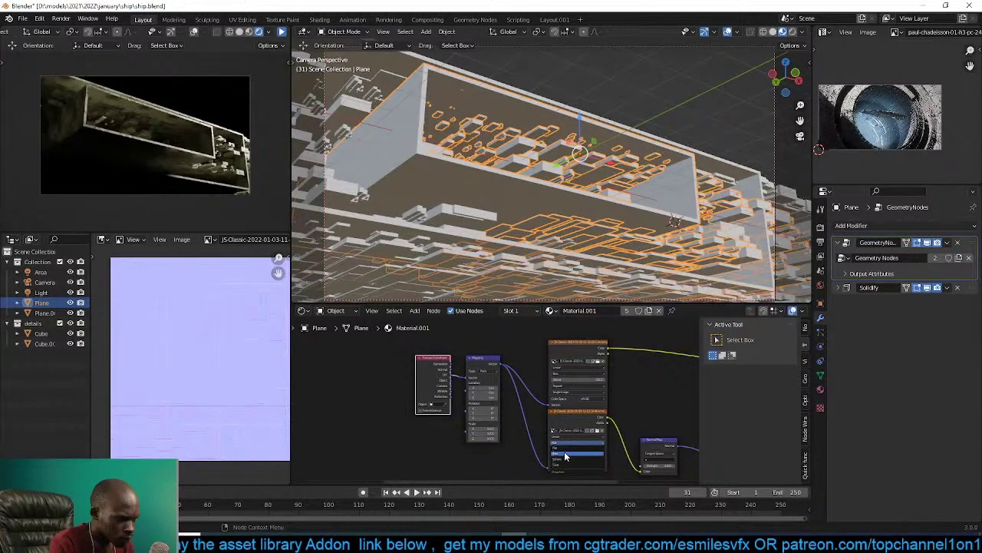
left_click(559, 220)
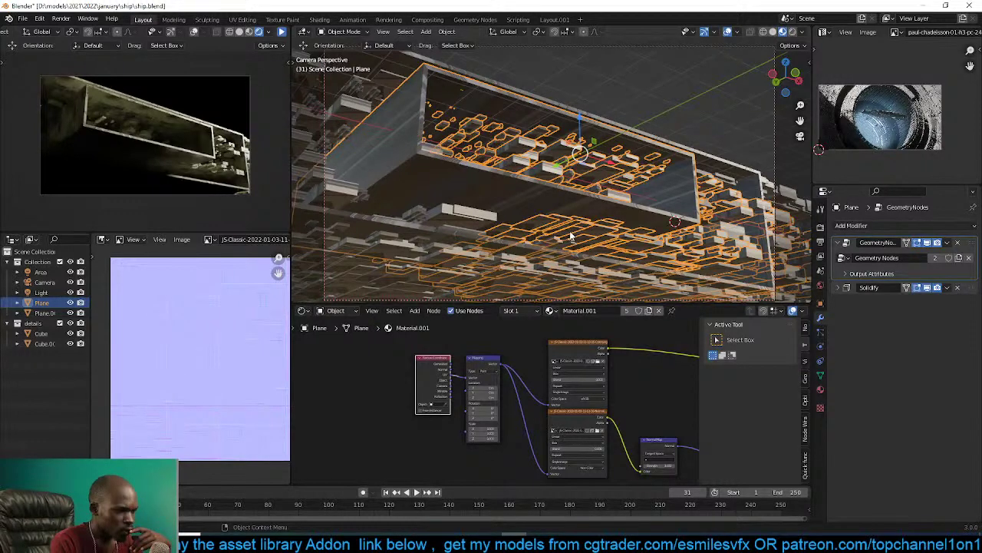
Feed the Mapping node's Vector input from the Object output of the Texture Coordinate node.
scroll(631, 241, "down", 2)
mouse_move(630, 238)
middle_mouse_down()
mouse_move(606, 277)
mouse_move(615, 253)
mouse_move(603, 241)
mouse_move(634, 222)
middle_mouse_up()
scroll(504, 430, "up", 2)
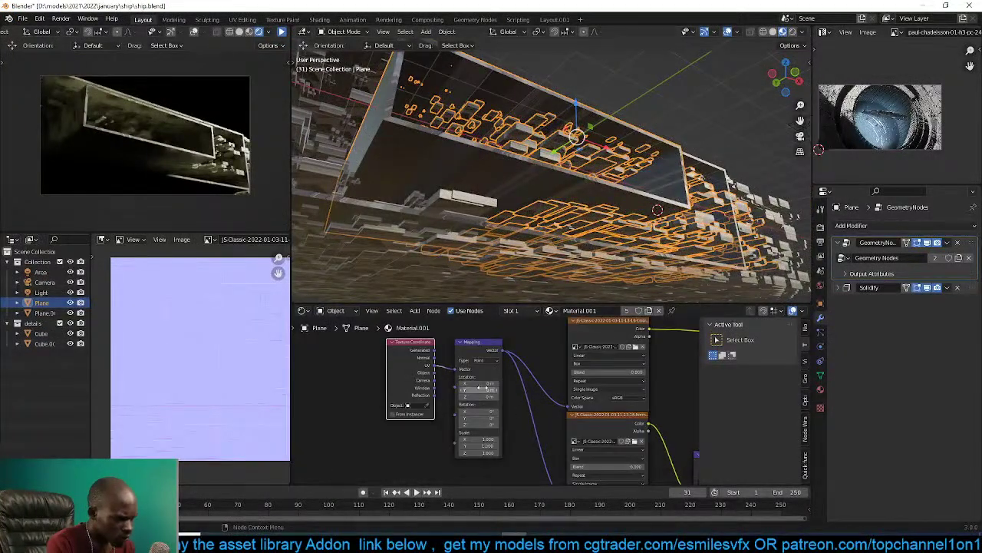
left_click_drag(451, 373, 456, 371)
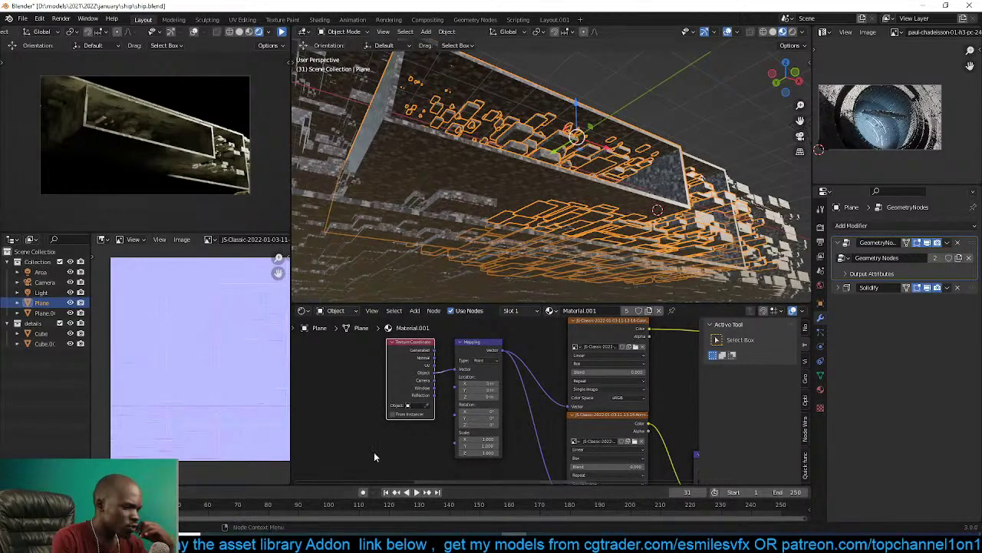
Switch to the browser to study the Homeworld 3 cover art on ArtStation, and return to Blender.
left_click(286, 541)
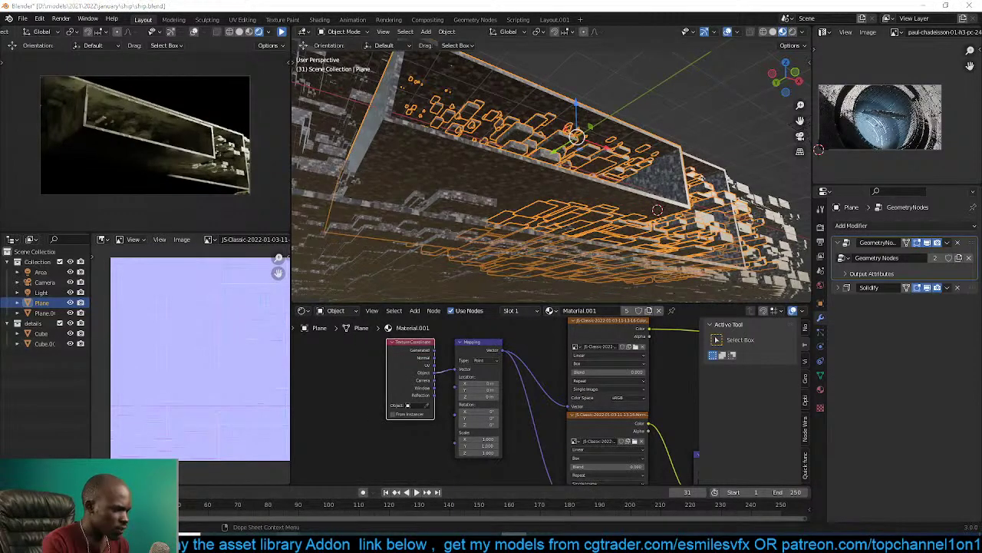
left_click(307, 504)
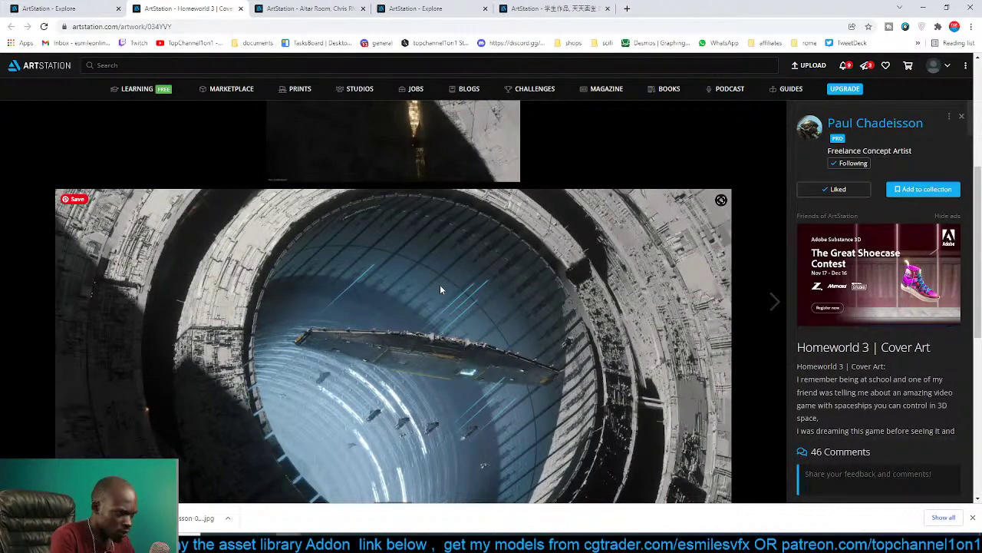
scroll(491, 307, "down", 1)
scroll(500, 315, "up", 3)
scroll(737, 235, "down", 3)
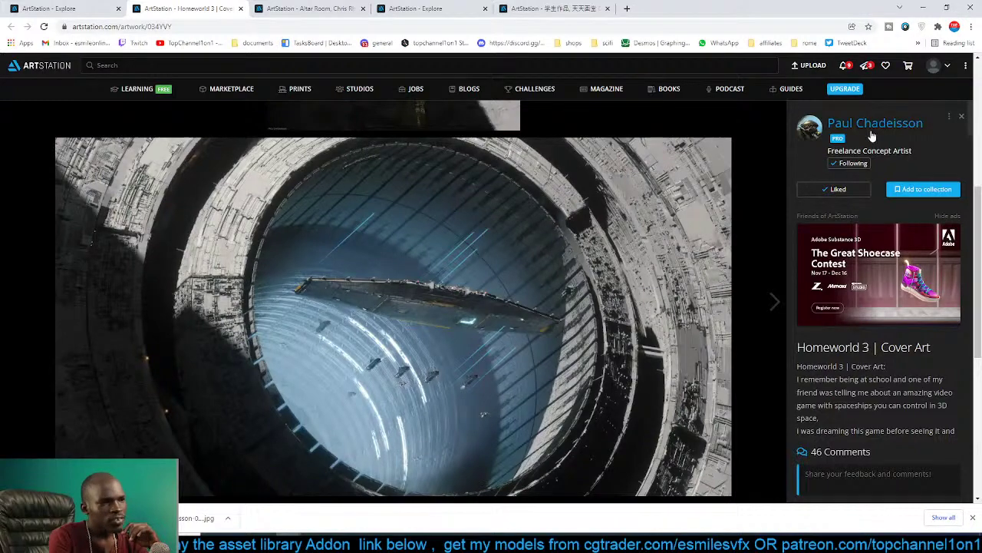
left_click(914, 7)
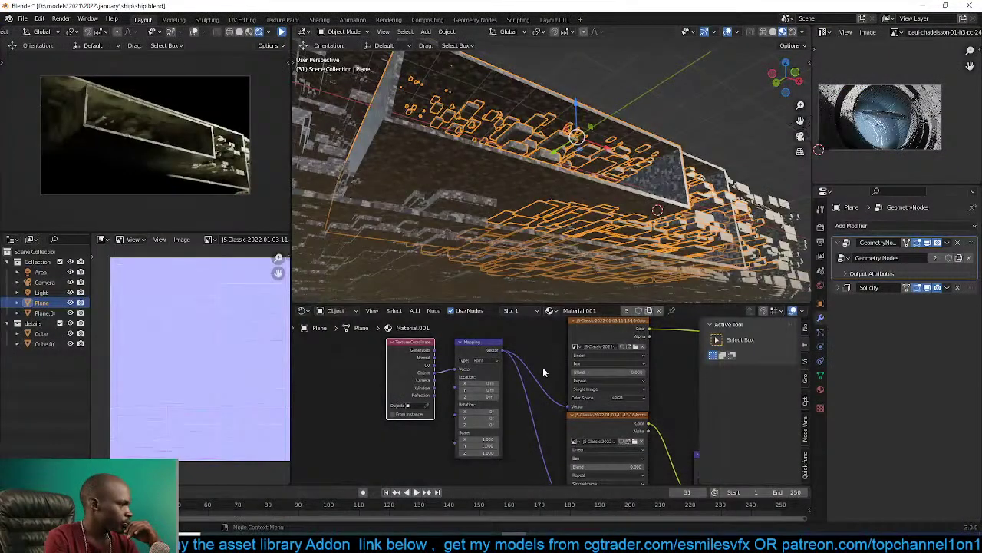
Lower the Mapping node's scale on all three axes together, view the ship through the camera, and pause the render preview.
left_click(666, 121)
middle_click_drag(669, 124, 684, 185)
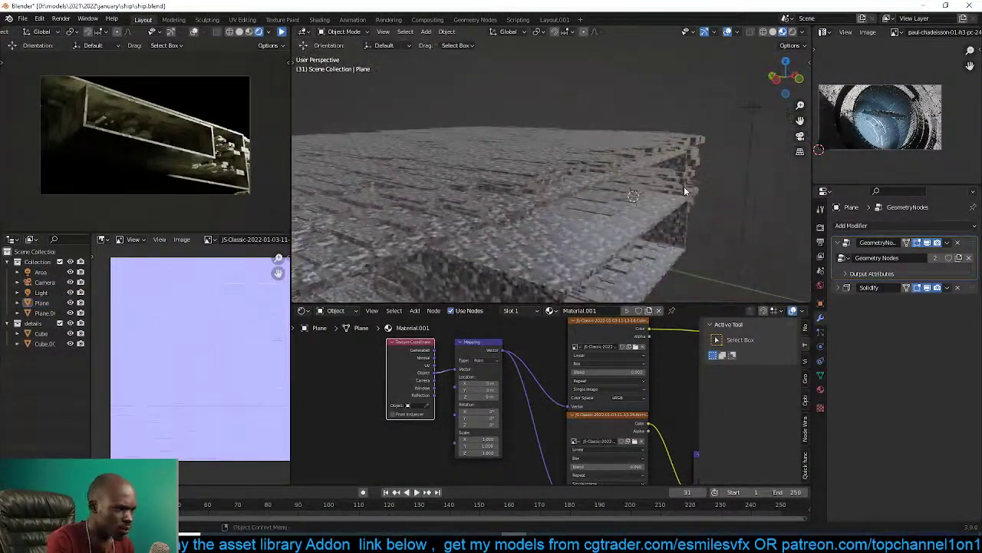
scroll(686, 191, "up", 3)
left_click_drag(487, 440, 454, 453)
key("KP_0")
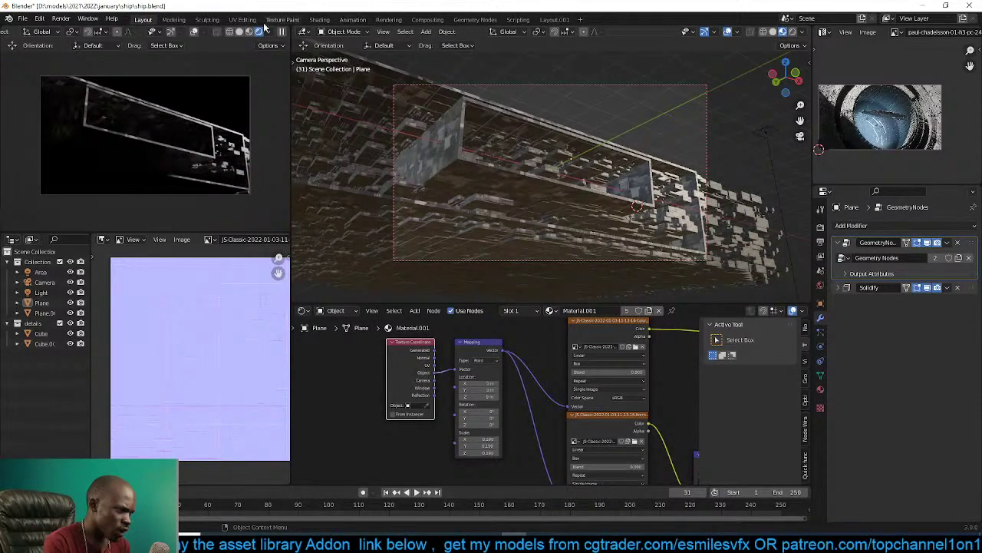
left_click(282, 32)
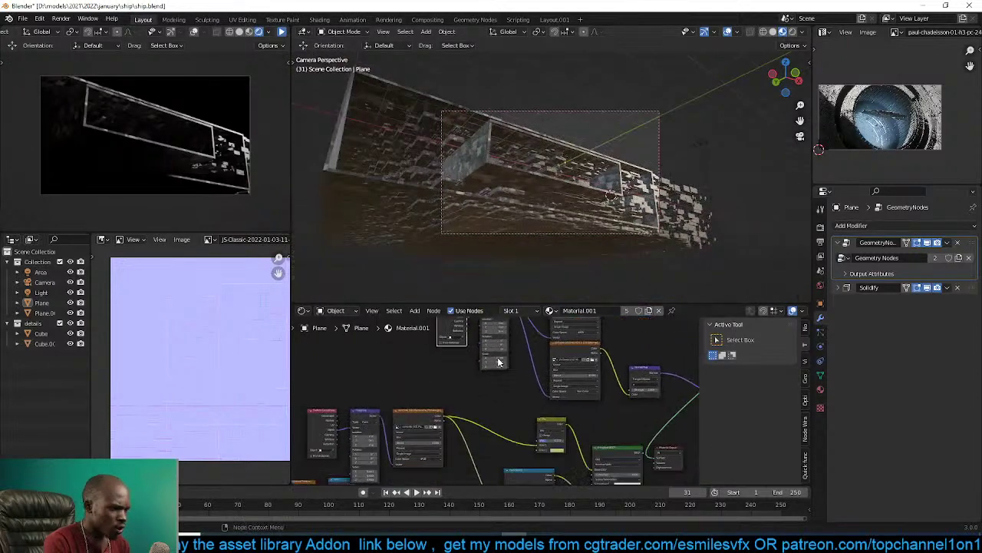
Connect the lower Principled BSDF to the Material Output in place of the upper shader, resume the render preview and save the file.
middle_click_drag(499, 362, 501, 353)
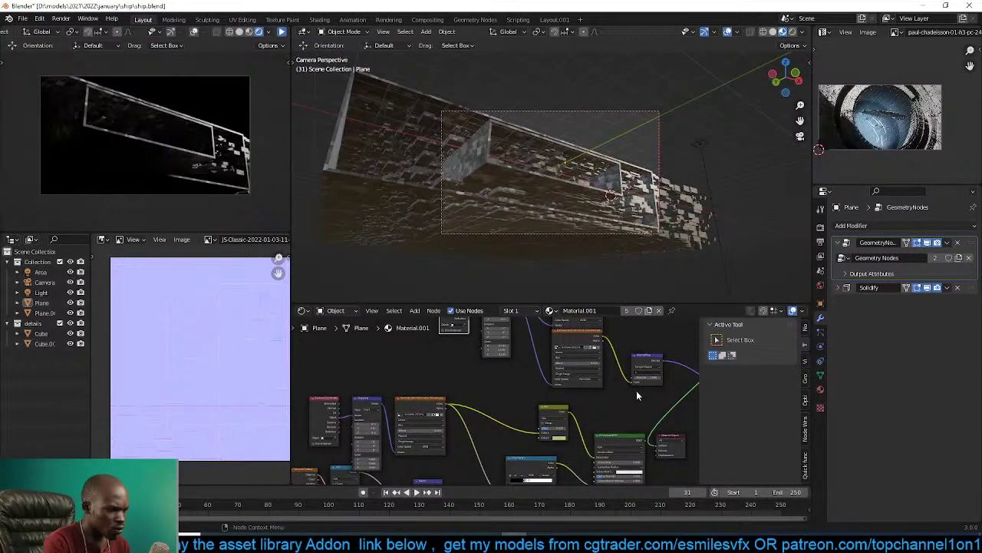
middle_click_drag(643, 424, 501, 404)
left_click(495, 409)
key("shift+q")
left_click(398, 407)
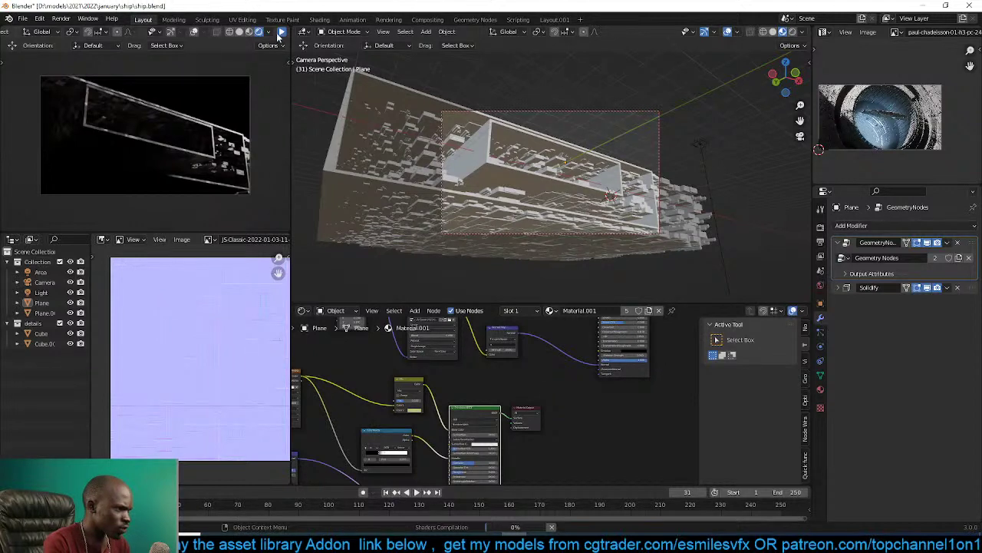
left_click(282, 32)
key("ctrl+s")
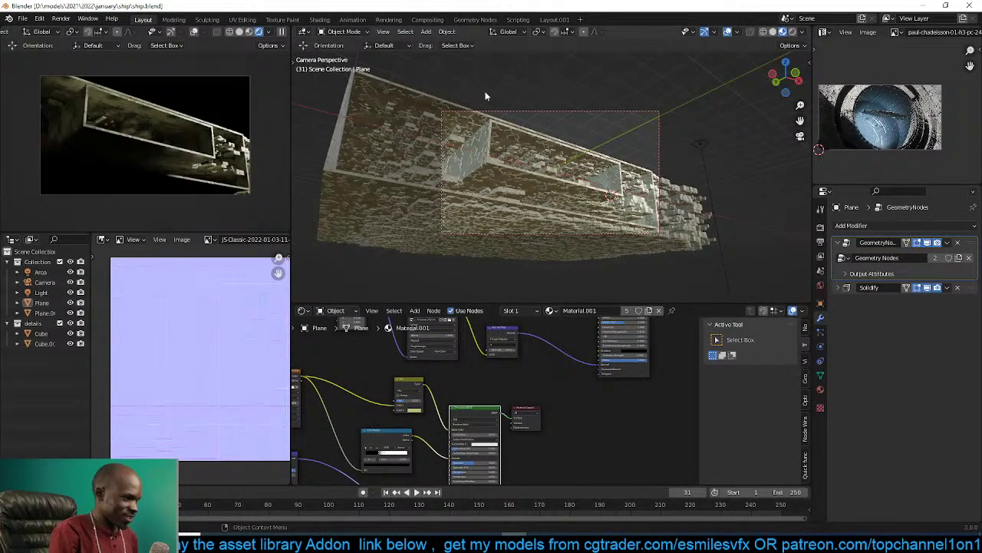
Inspect the textured hull from above and save the file.
middle_click_drag(620, 138, 652, 179)
left_click(612, 167)
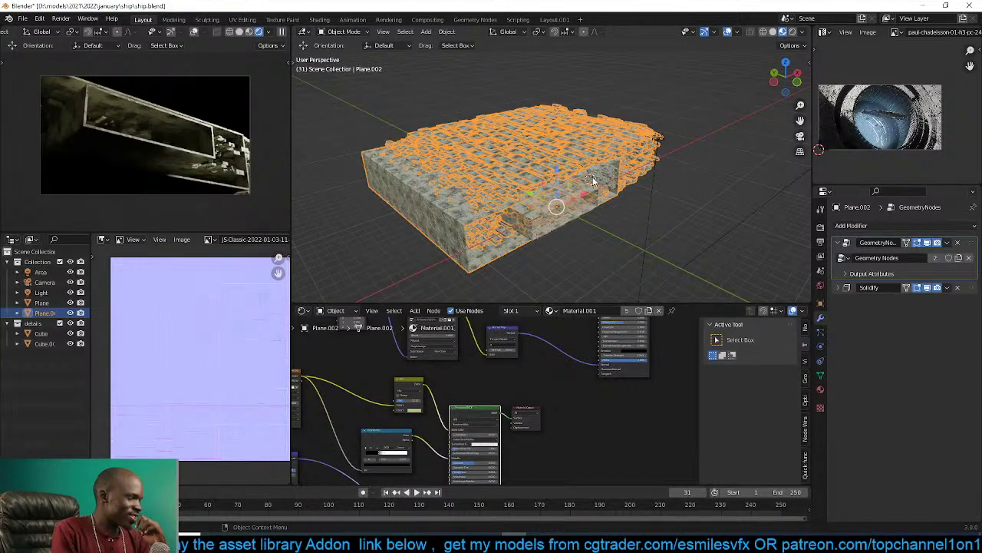
left_click(674, 167)
scroll(693, 178, "up", 2)
key("ctrl+s")
key("ctrl+s")
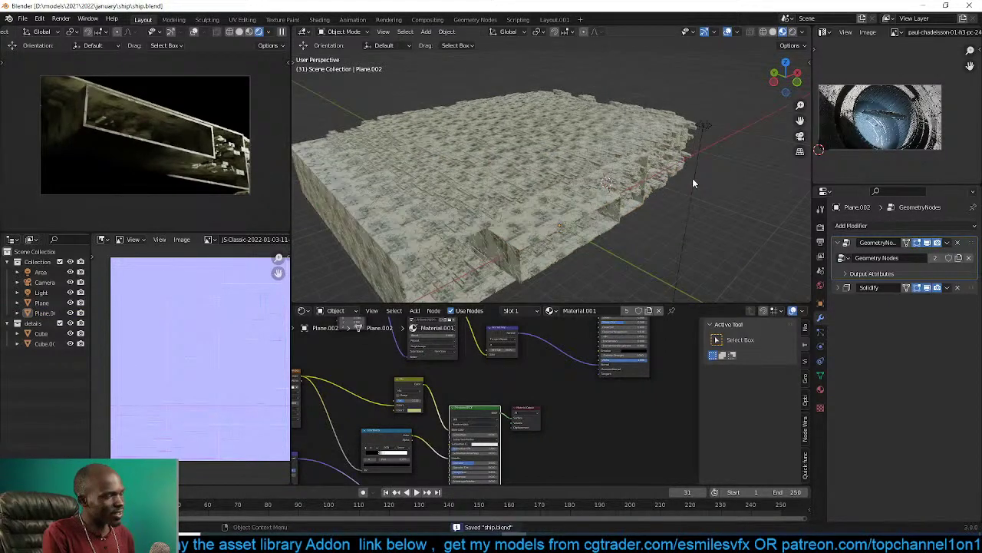
Examine the ship's hull texture from the front and through the camera against the reference image, and save the file.
middle_click_drag(692, 178, 643, 154)
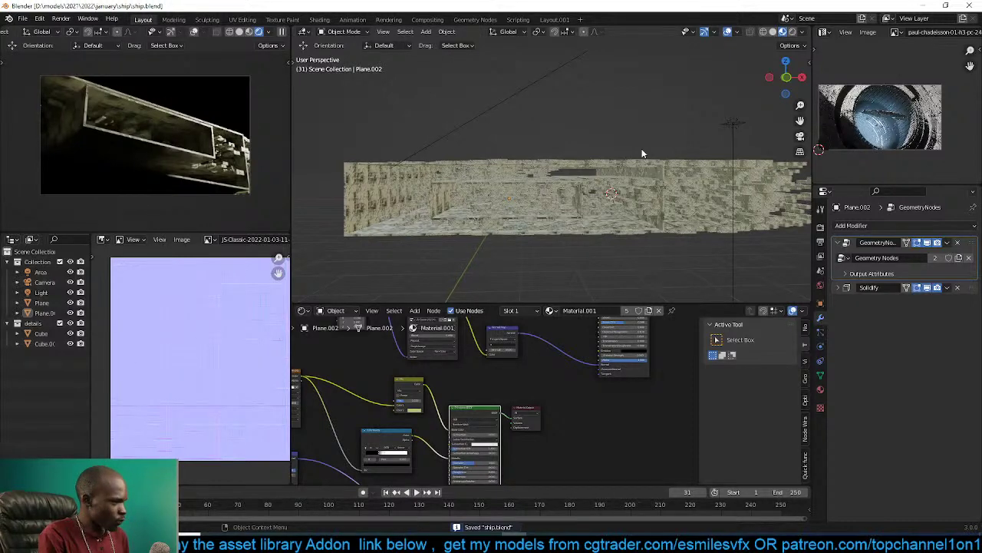
left_click(666, 172)
key("KP_0")
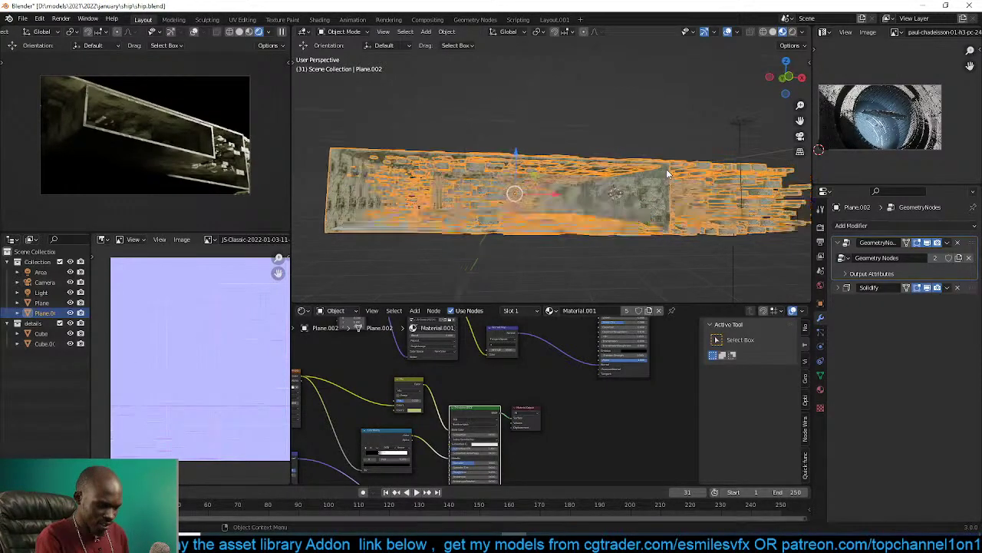
left_click(664, 172)
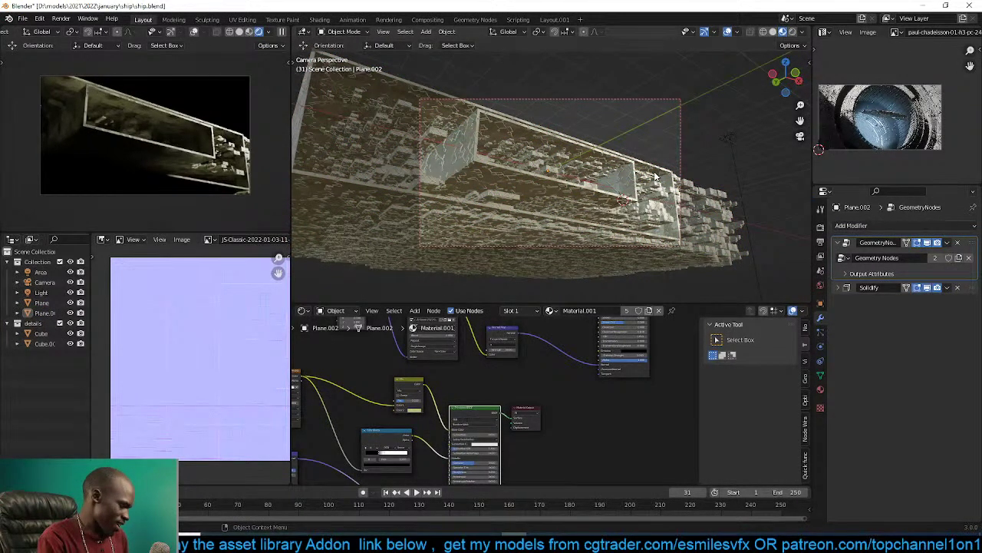
left_click(655, 176)
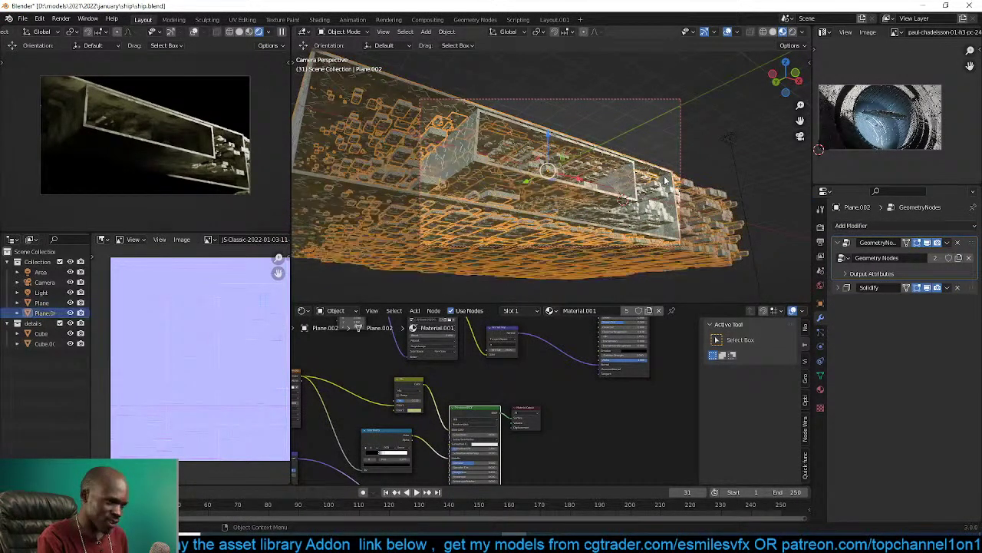
key("ctrl+s")
left_click(666, 181)
scroll(668, 181, "up", 2)
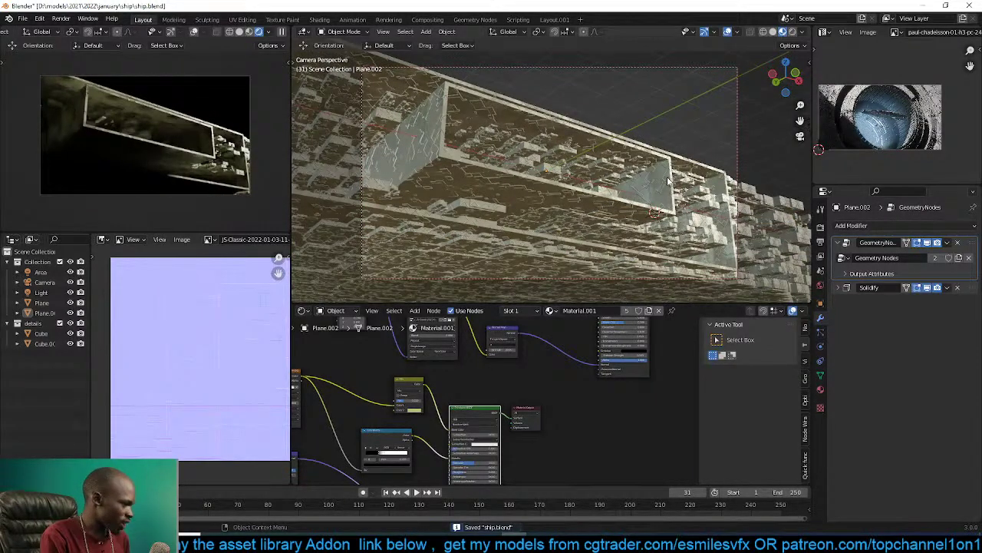
middle_click_drag(650, 225, 665, 217, "shift")
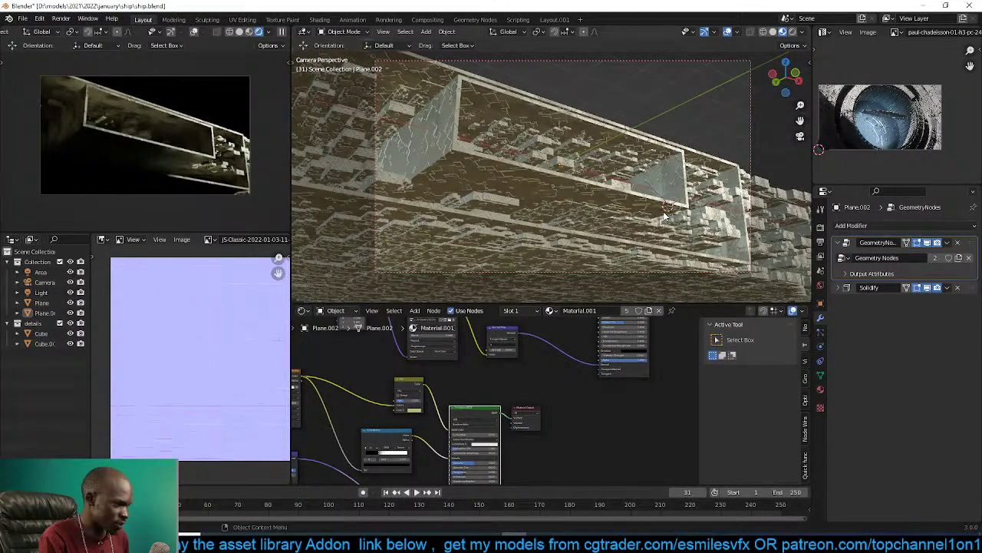
scroll(662, 223, "down", 2)
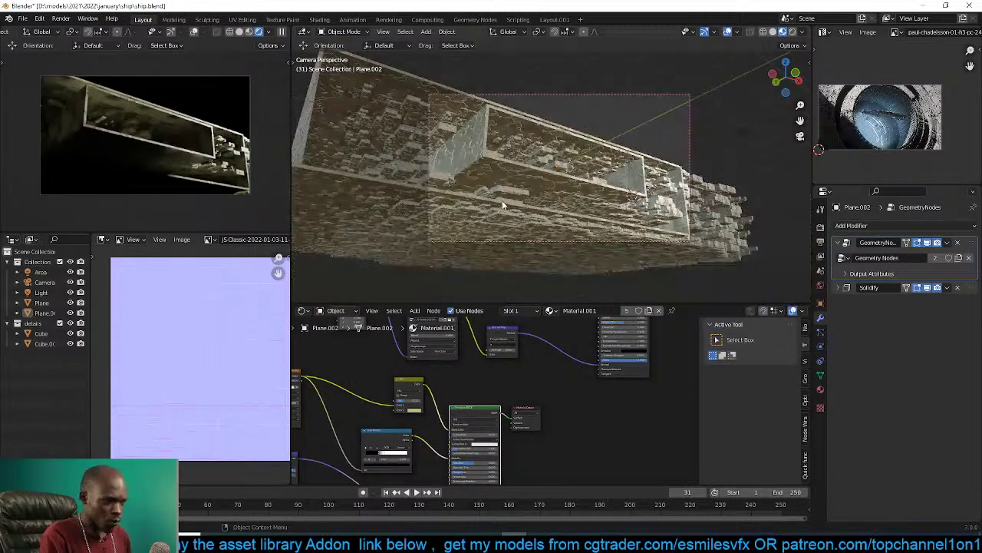
scroll(613, 190, "down", 3)
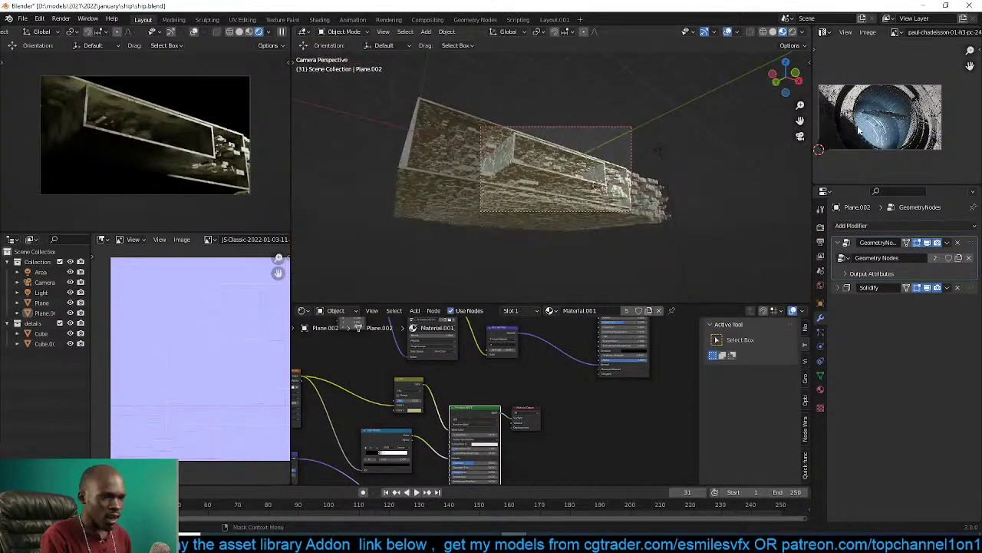
scroll(872, 134, "up", 4)
Select the area light above the ship and rotate it by -90° in the right side view.
middle_click_drag(542, 188, 594, 132)
left_click(551, 115)
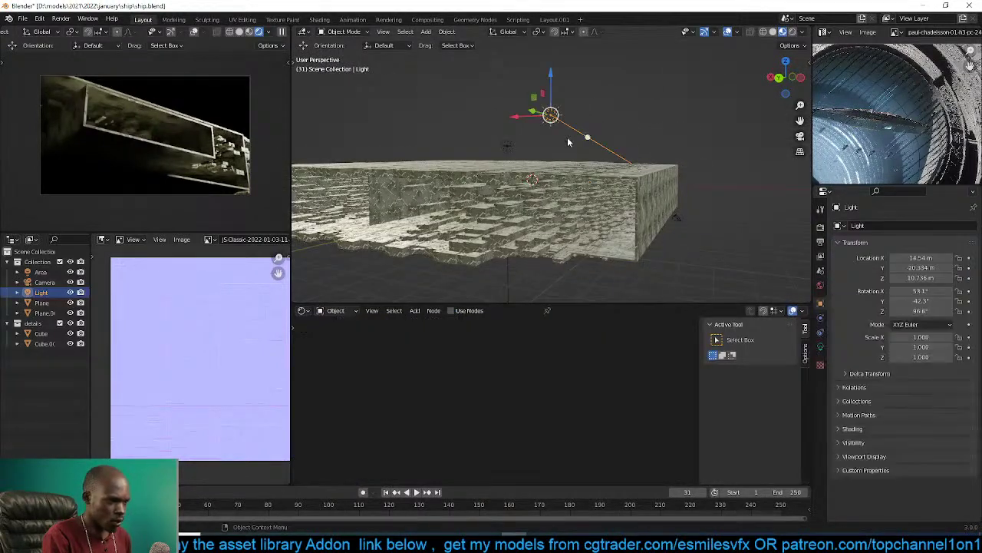
left_click(507, 146)
key("KP_1")
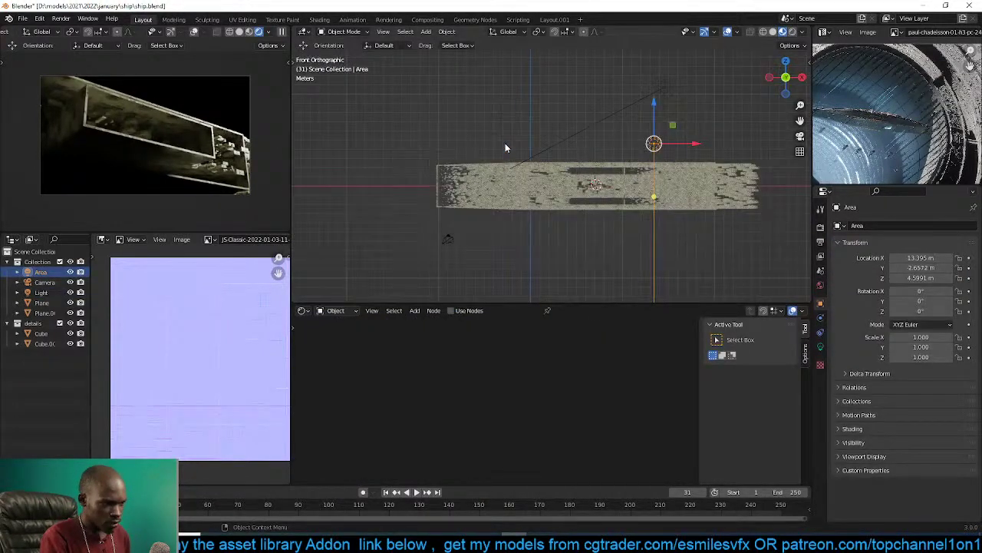
key("KP_3")
type("r")
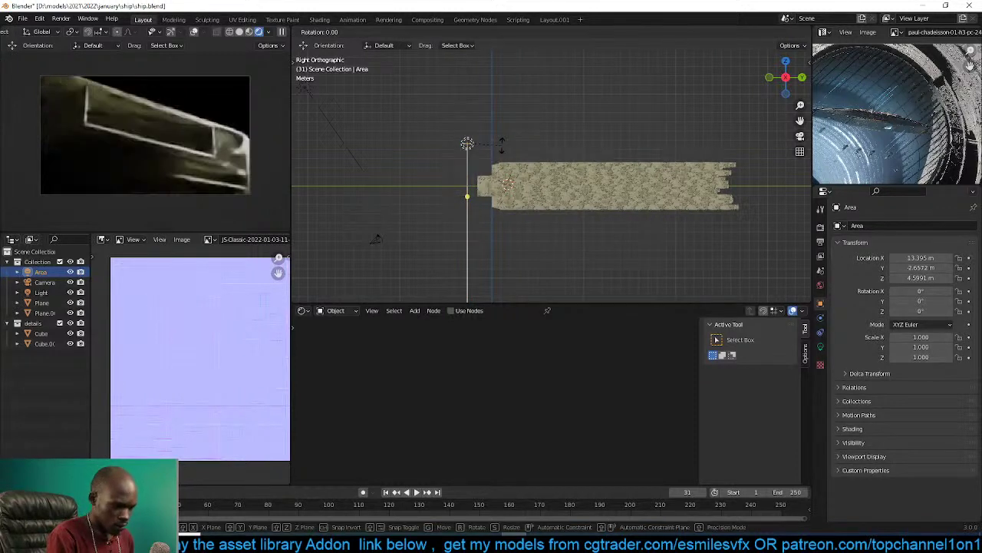
type("990")
key("BackSpace")
key("BackSpace")
key("BackSpace")
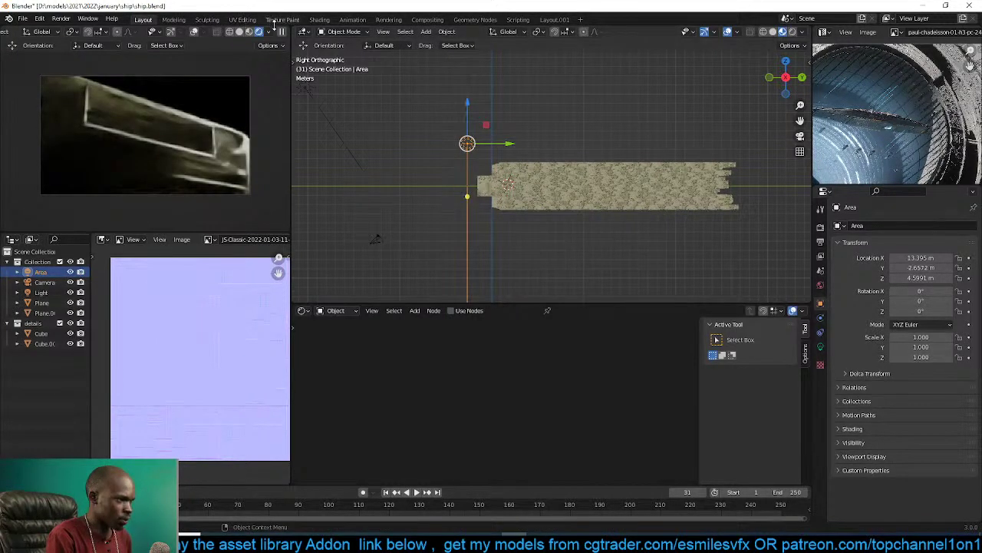
type("-90")
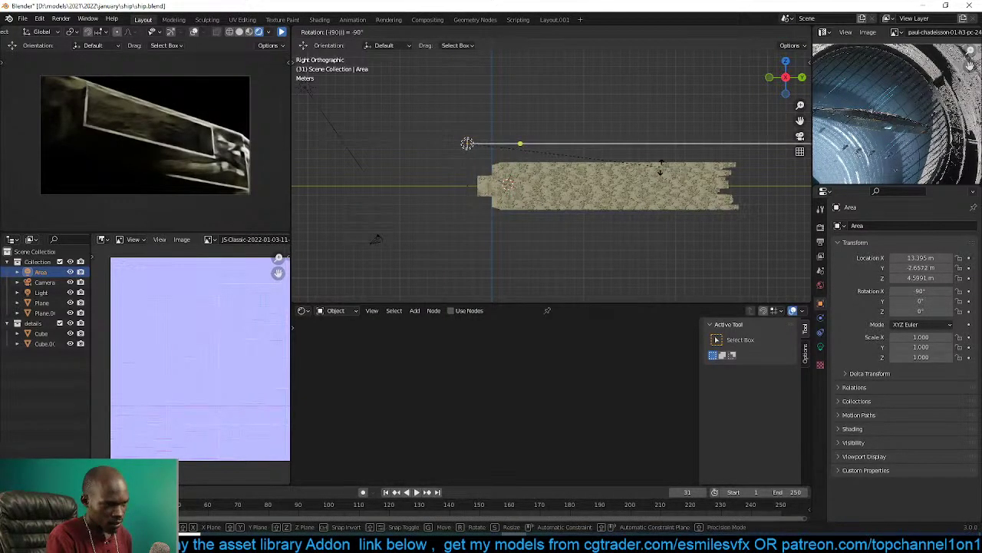
key("Return")
Move the area light inside the hull to about X 5.56 m, Y 0.24 m, Z 0.31 m, showing the scene in wireframe.
key("g")
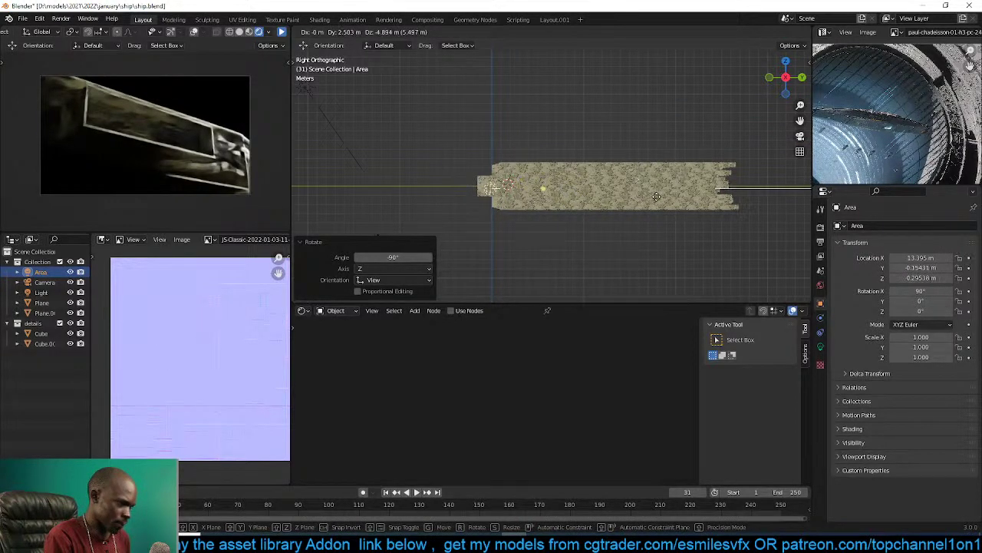
left_click(659, 201)
middle_click_drag(661, 201, 566, 206)
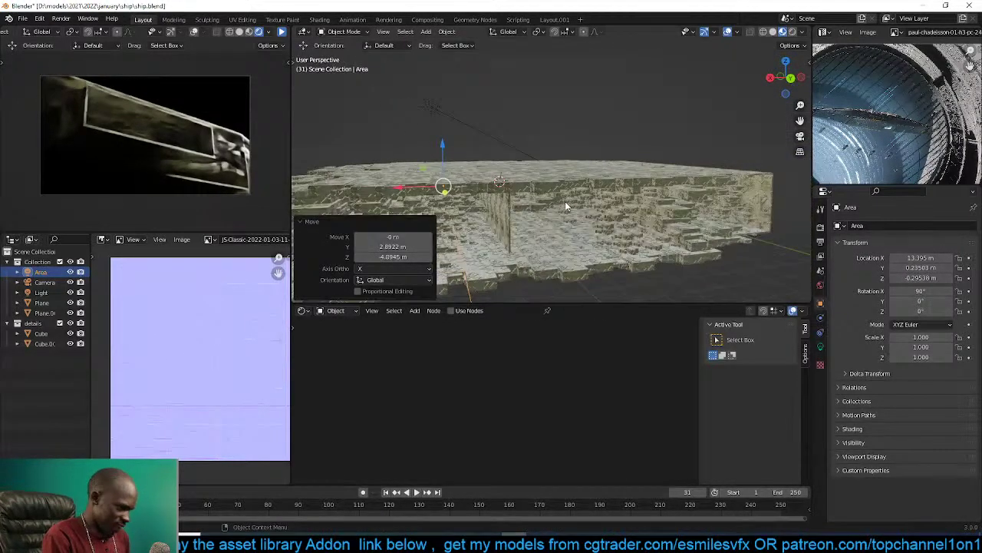
key("KP_3")
key("KP_1")
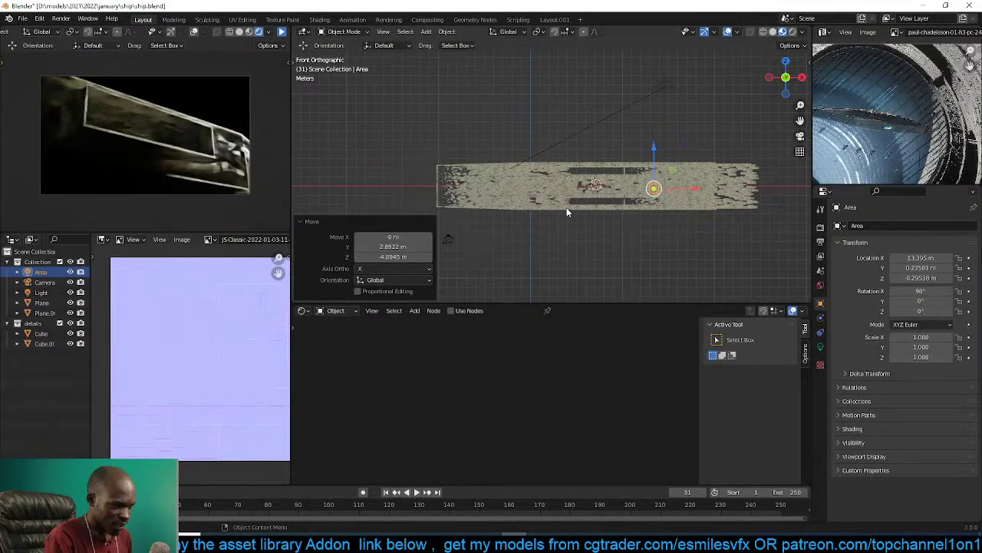
key("shift+z")
scroll(697, 210, "up", 1)
key("g")
left_click(588, 200)
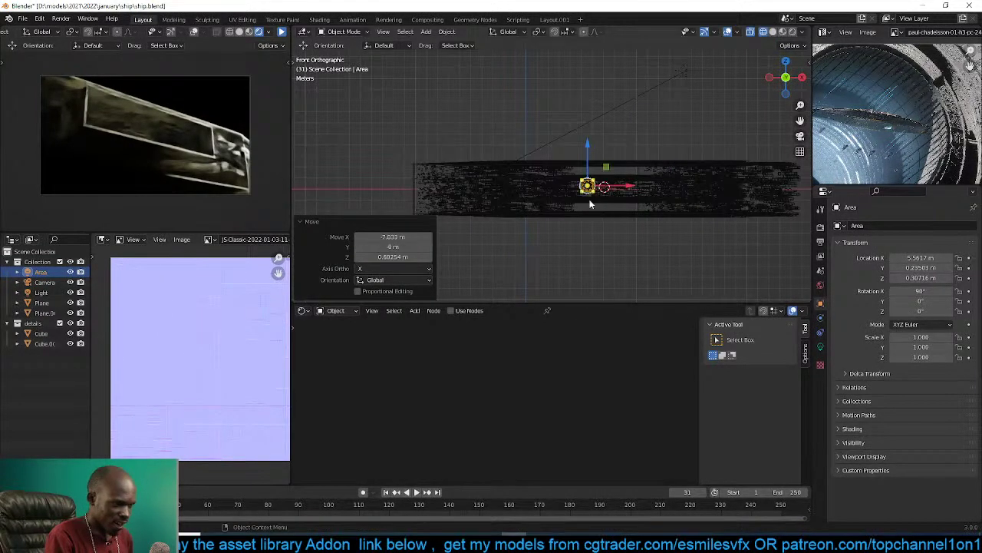
Scale the area light uniformly by about 4.6 and recentre it in the hull at about X 5.79 m, Z -0.04 m.
scroll(591, 204, "up", 1)
key("s")
left_click(650, 185)
key("g")
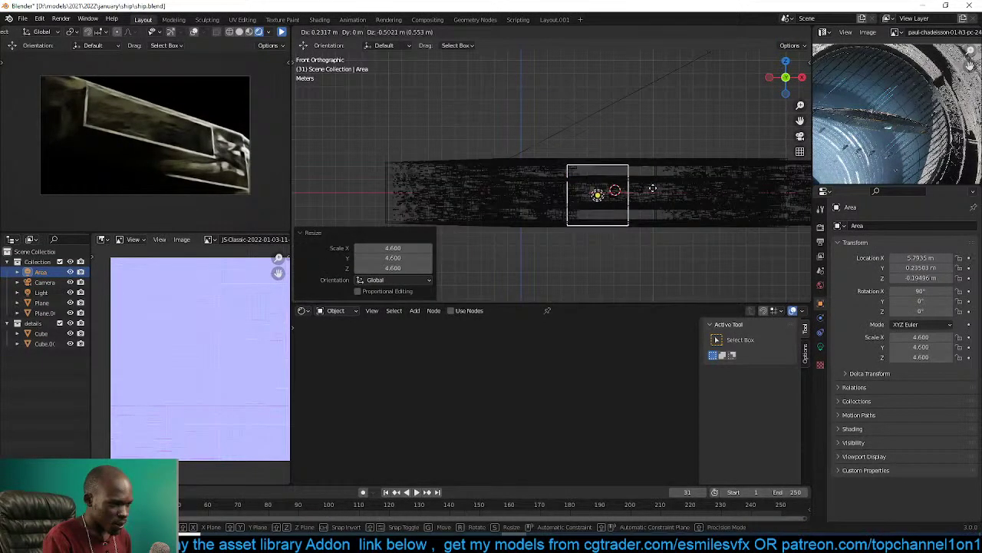
left_click(596, 207)
Stretch the area light along the X axis by a factor of about 3.45.
middle_click_drag(596, 207, 524, 198, "shift")
key("s")
key("x")
left_click(751, 194)
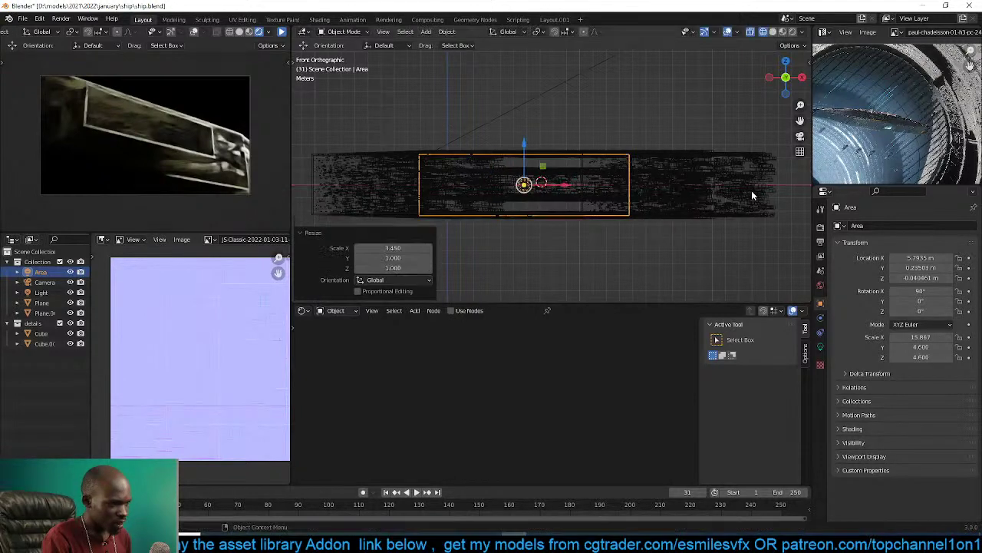
Scale the area light by about 1.85 along X and shift it to fit across the ship's front.
key("s")
key("x")
left_click(715, 185)
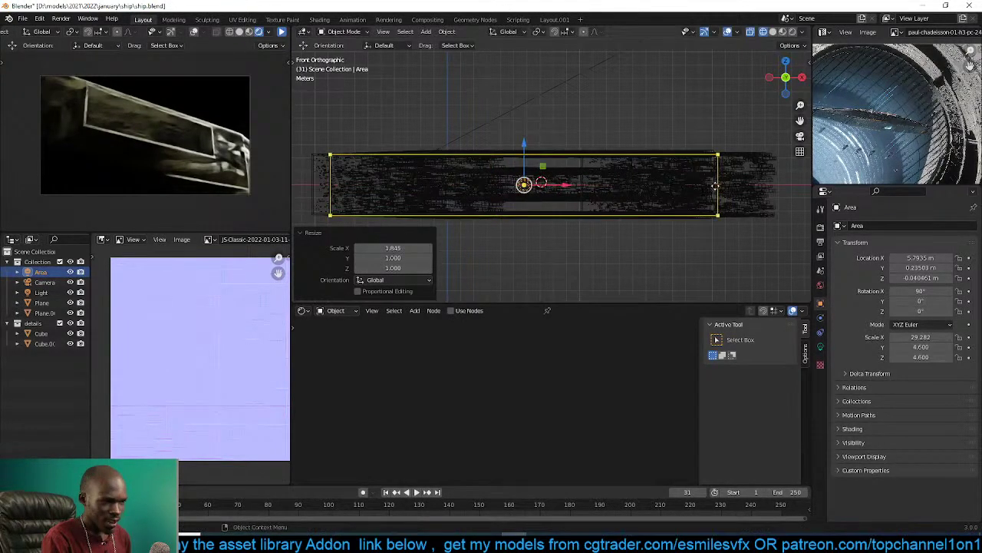
key("g")
left_click(711, 181)
Rotate the area light 180° about Z and move it about 23.45 m along Y.
mouse_move(711, 181)
middle_mouse_down()
mouse_move(747, 223)
mouse_move(658, 209)
middle_mouse_up()
key("z")
middle_click_drag(747, 211, 643, 208)
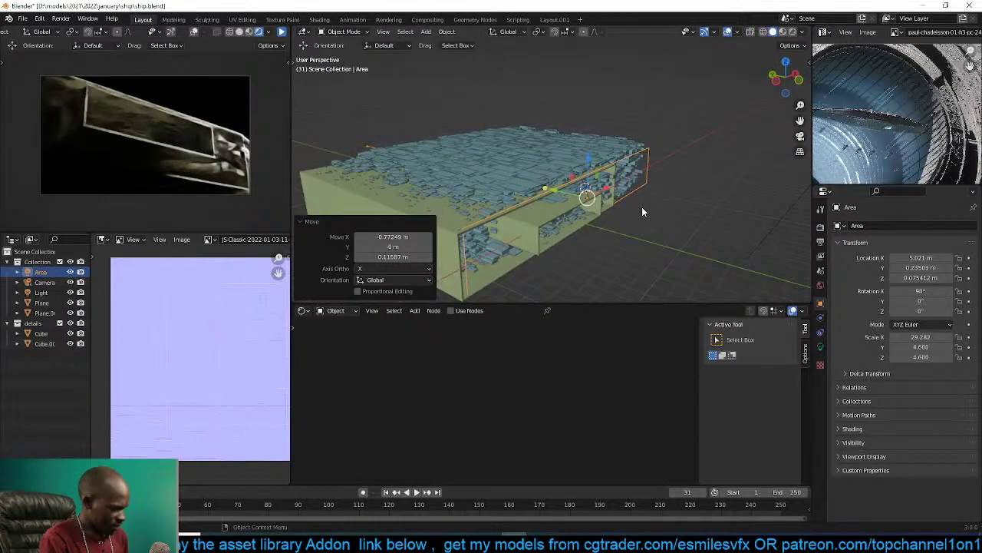
type("rz180")
key("Return")
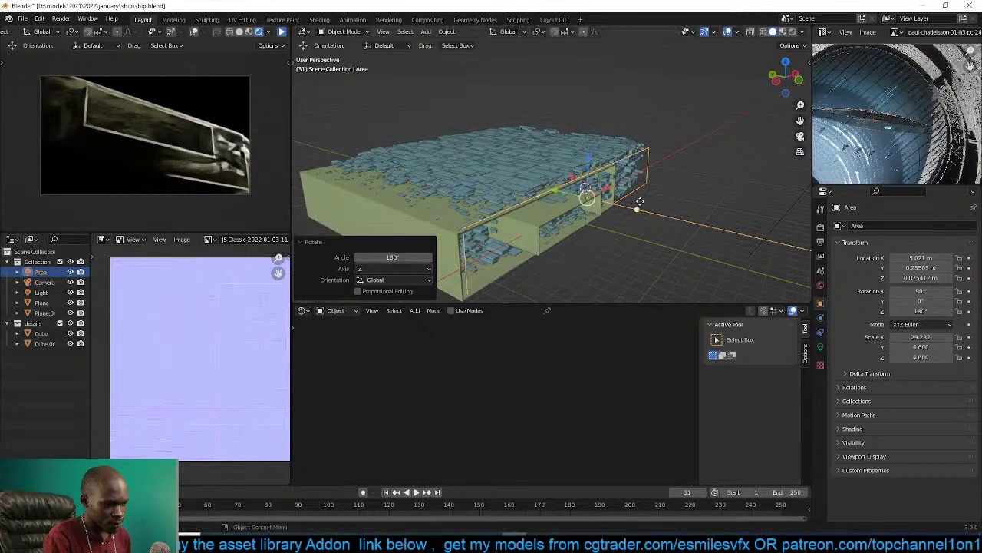
middle_click_drag(639, 201, 573, 193)
left_click_drag(471, 184, 365, 176)
scroll(540, 225, "down", 2)
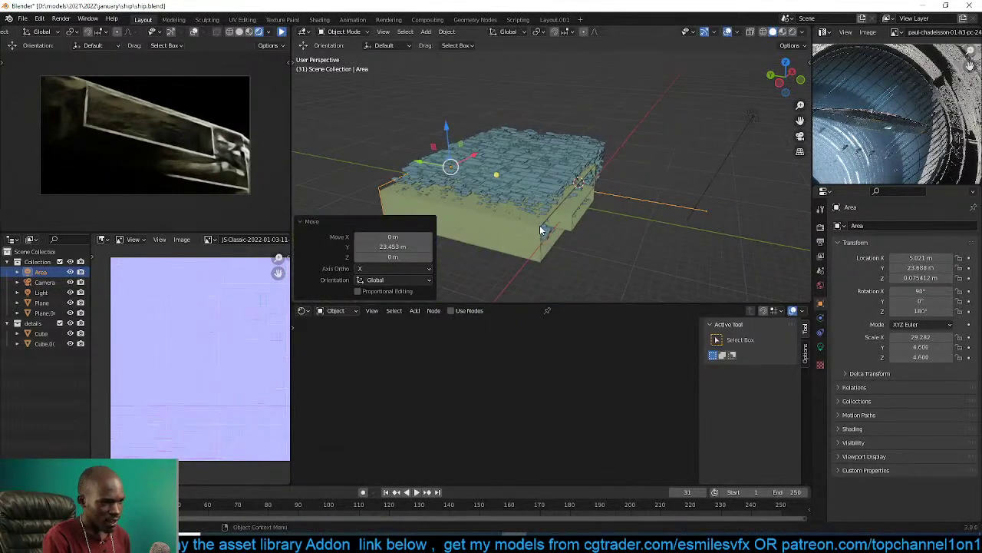
Give the area light a saturated blue colour with hue 0.637 and set its power to 1000 W.
left_click(822, 349)
left_click(905, 285)
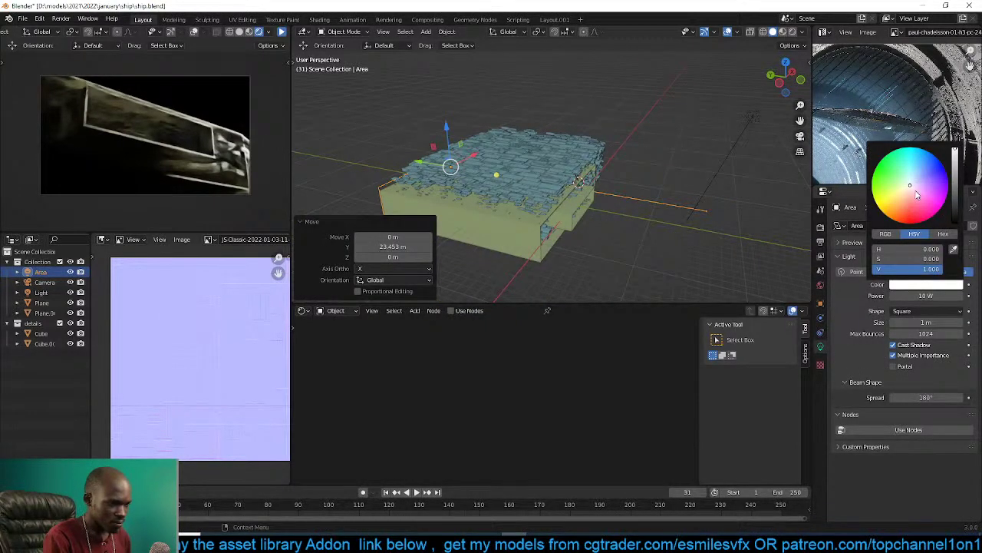
left_click_drag(921, 165, 930, 165)
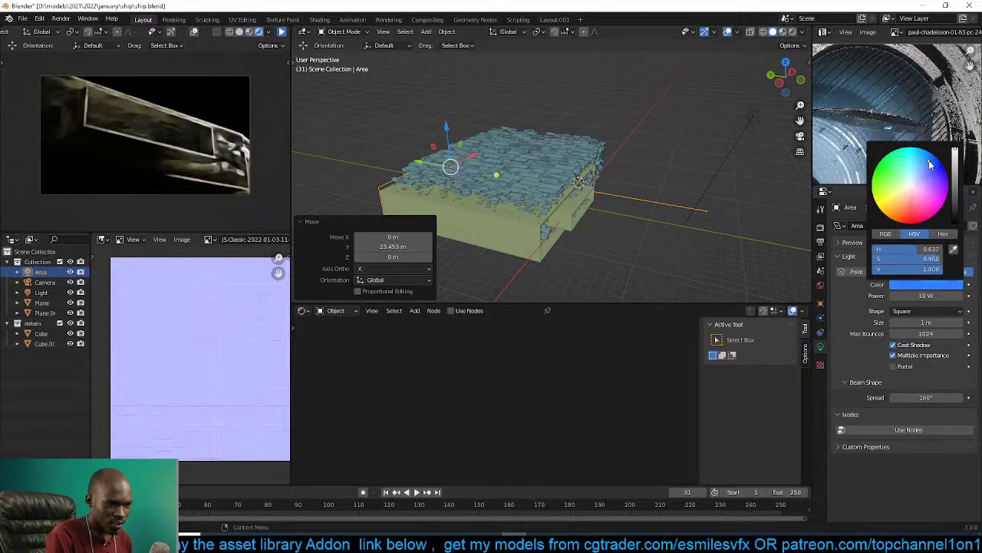
left_click(927, 295)
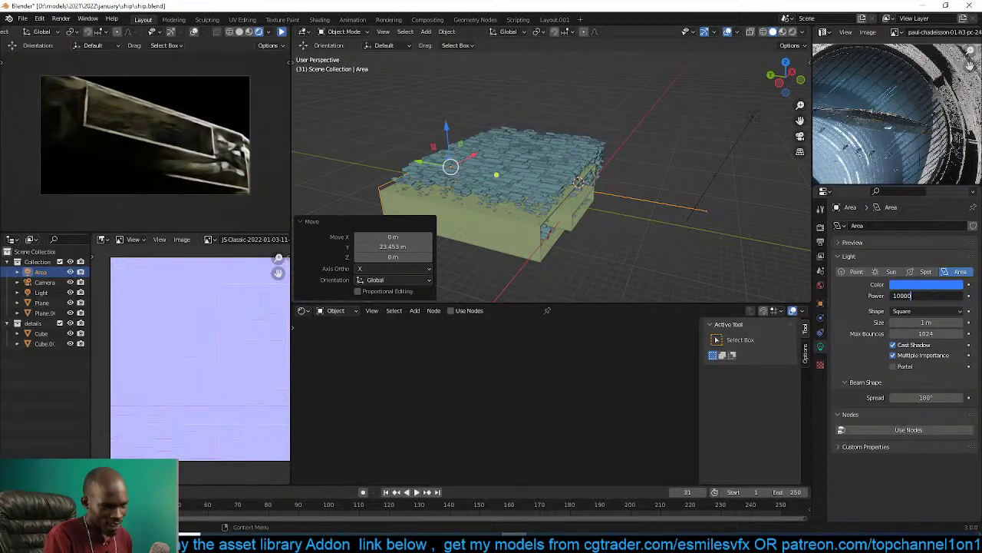
type("1000")
key("Return")
Reselect the area light, save the file and resume the rendered camera preview.
left_click(691, 214)
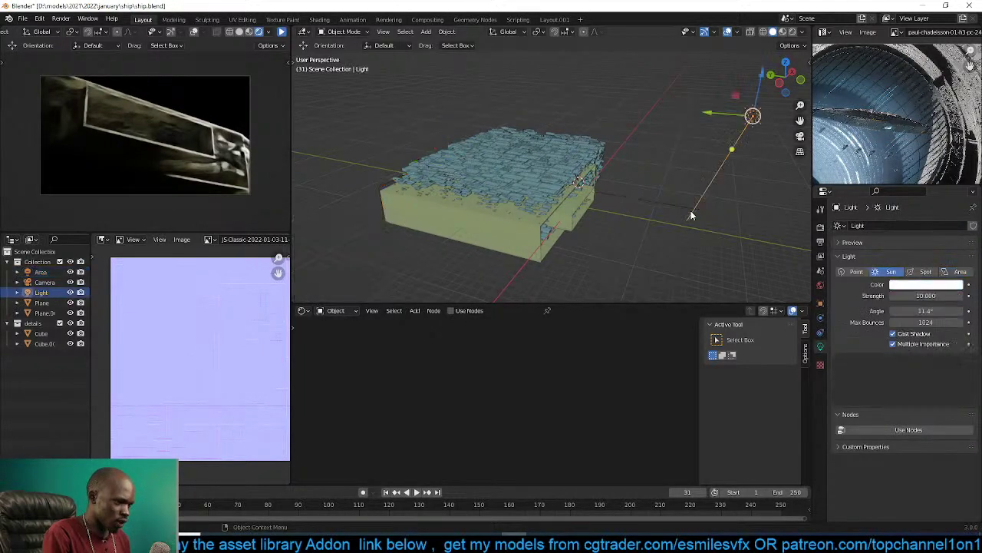
middle_click_drag(668, 205, 663, 204)
left_click(662, 203)
key("ctrl+s")
left_click(281, 32)
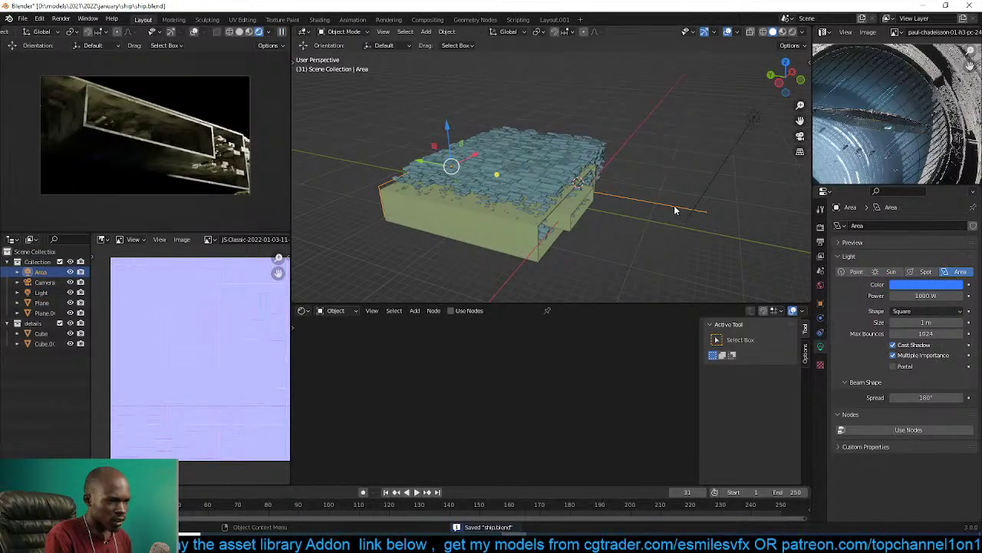
Raise the area light's power to 10000 W, then to 100000 W.
double_click(926, 295)
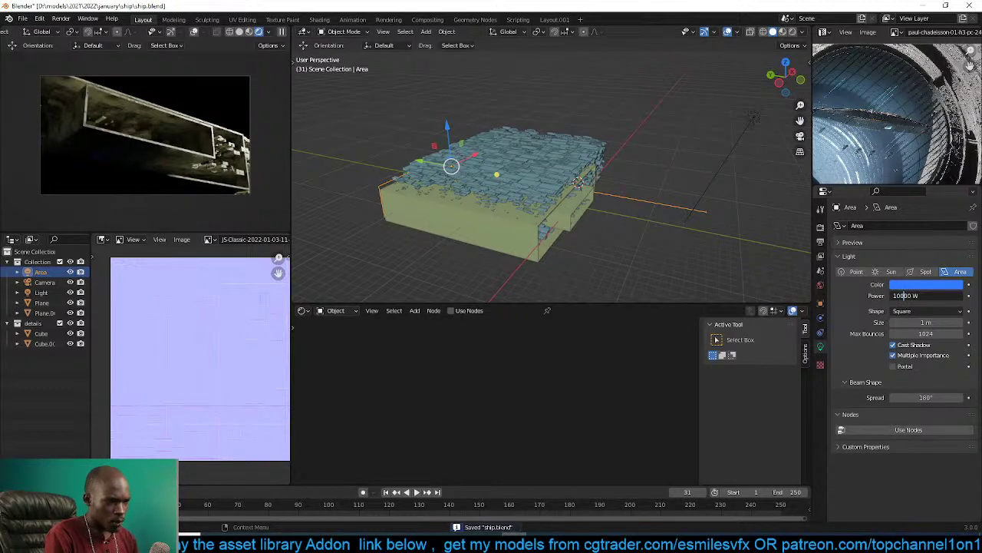
key("Return")
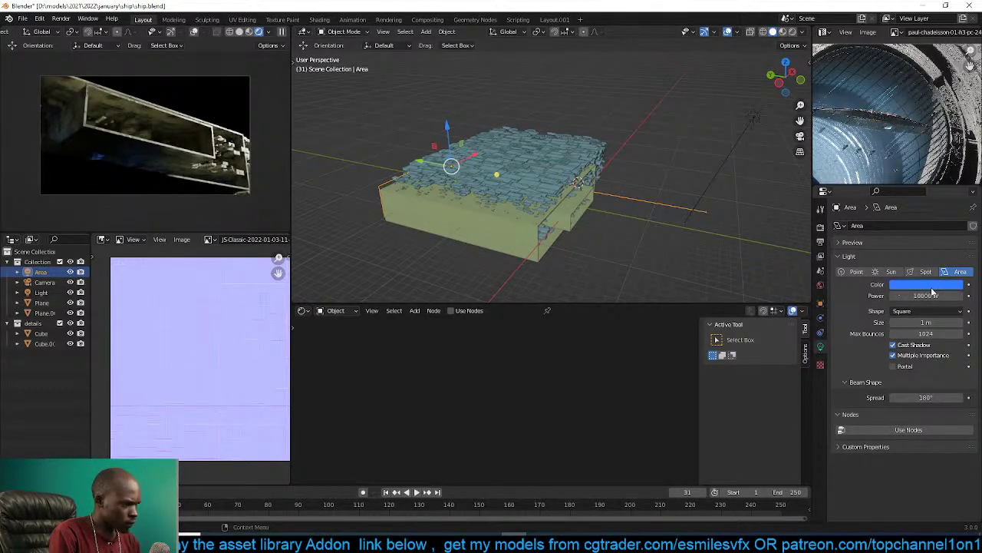
double_click(929, 296)
type("0")
key("Return")
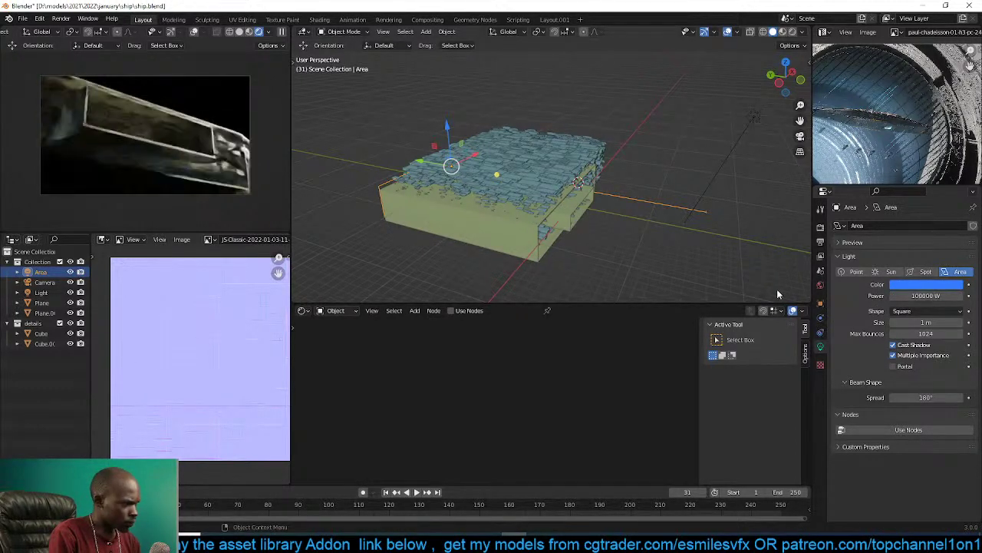
Inspect the light's placement against the reference image and delete the blue area light.
middle_click_drag(655, 244, 603, 206)
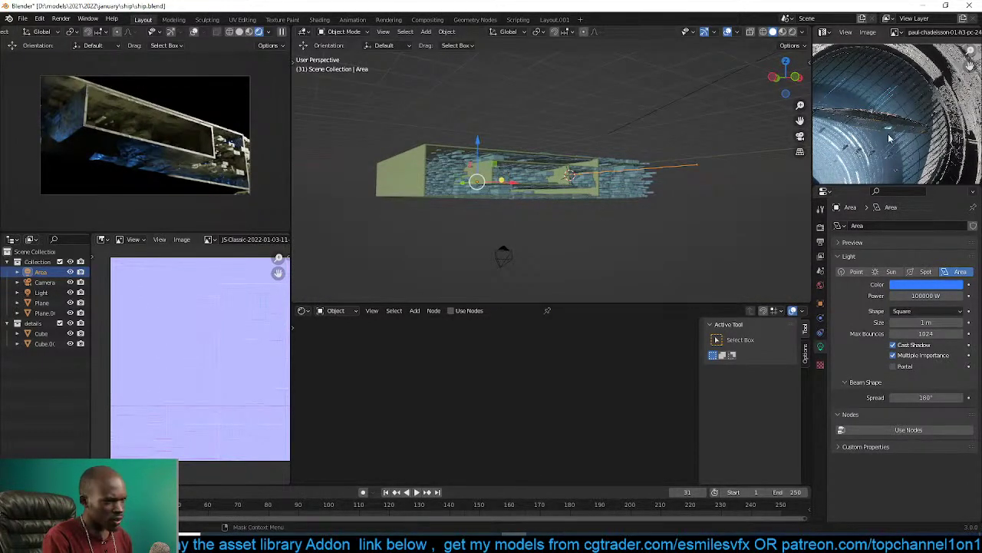
scroll(890, 148, "down", 1)
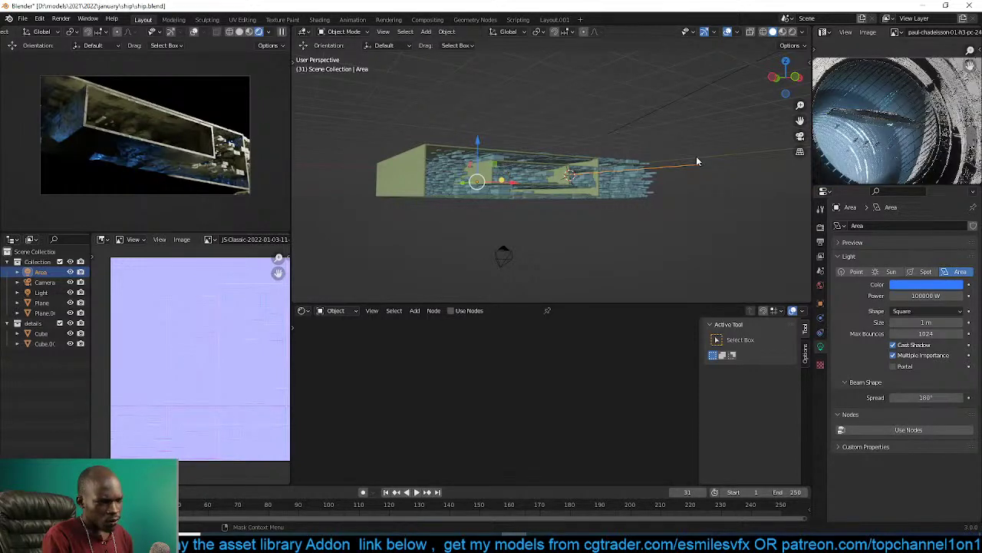
scroll(502, 209, "up", 2)
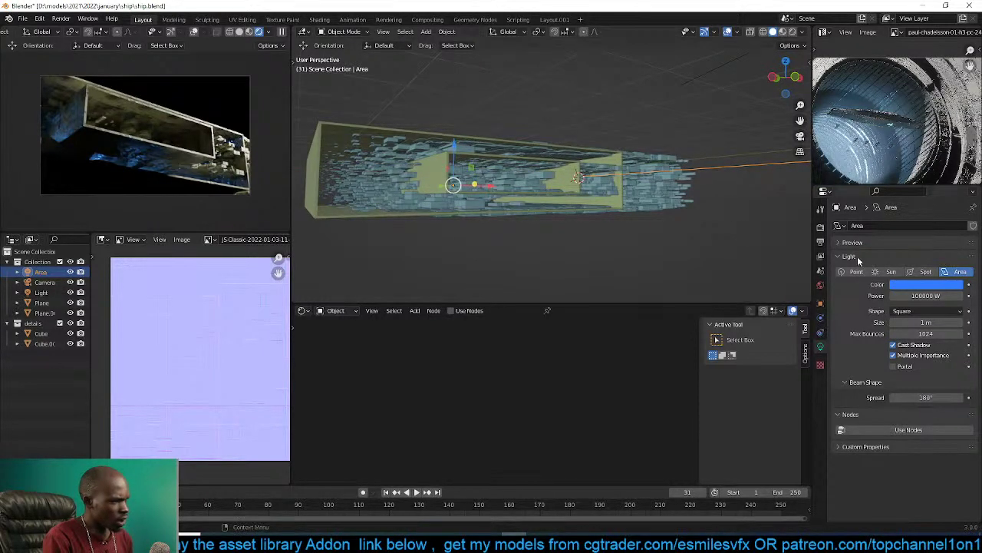
middle_click_drag(486, 172, 624, 198)
scroll(534, 208, "down", 2)
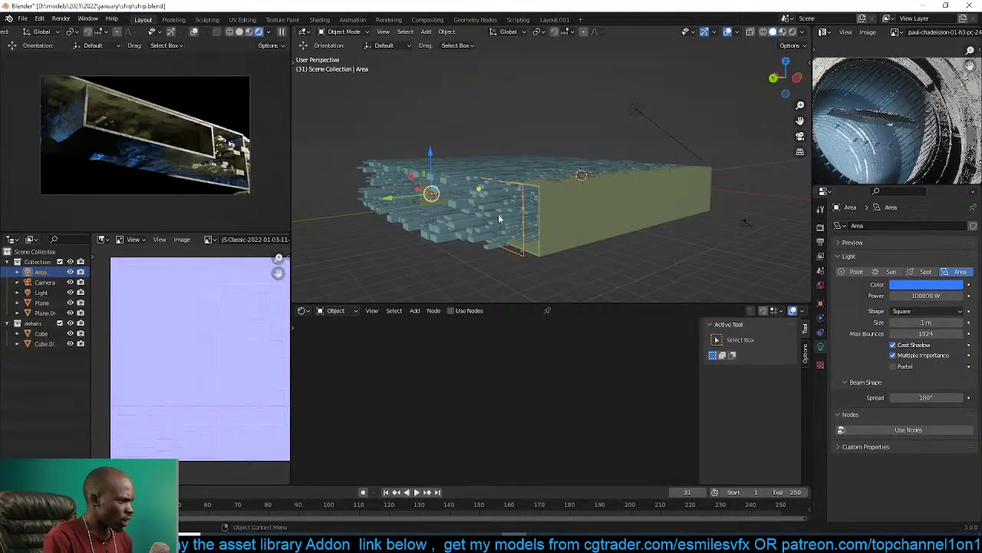
key("x")
left_click(385, 105)
Save the file, clear the selection and pause the rendered camera preview.
left_click(482, 152)
key("ctrl+s")
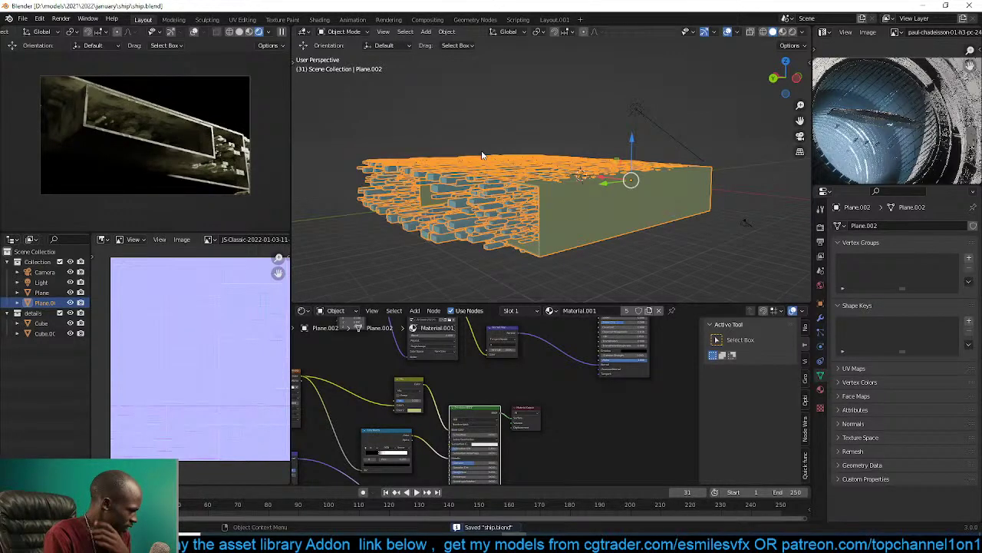
left_click(497, 144)
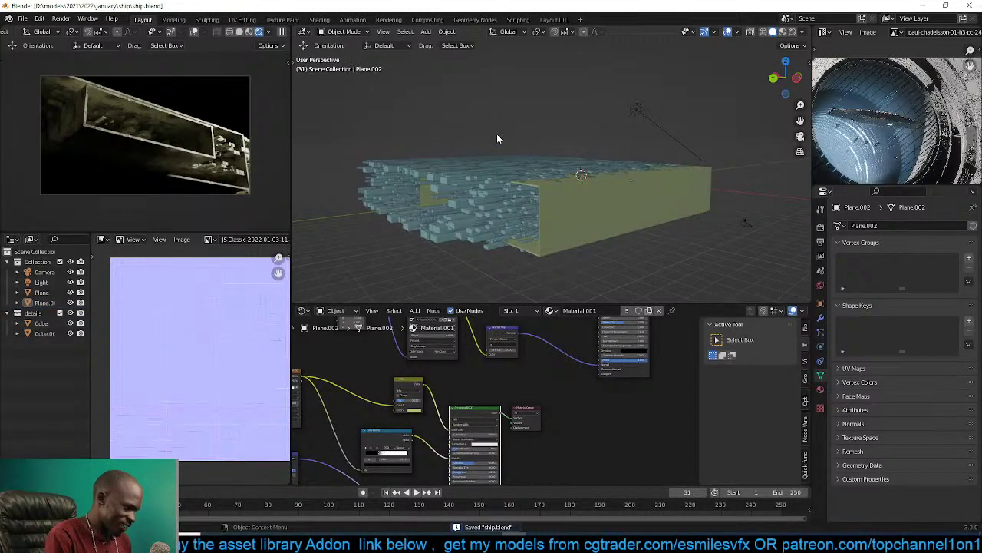
left_click(284, 32)
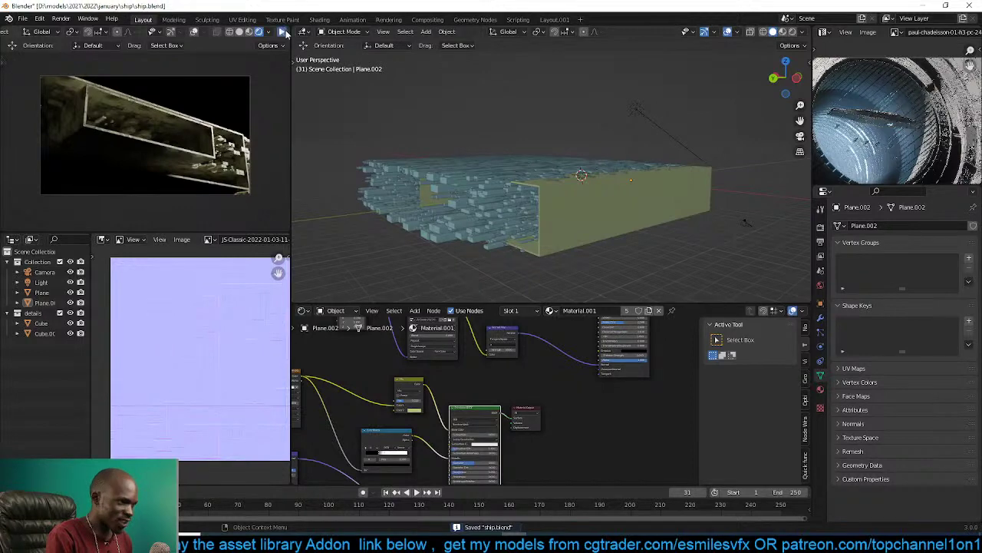
Add a cube at the 3D cursor and scale it uniformly by about 2.75.
left_click(570, 189)
middle_click_drag(571, 191, 543, 216)
key("alt+a")
scroll(542, 216, "down", 4)
key("shift+a")
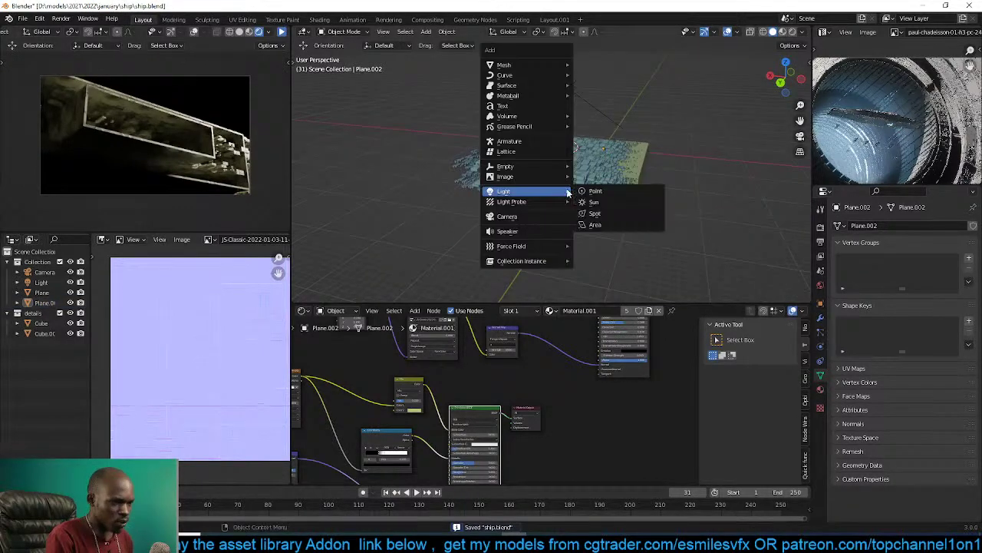
mouse_move(533, 64)
left_click(619, 74)
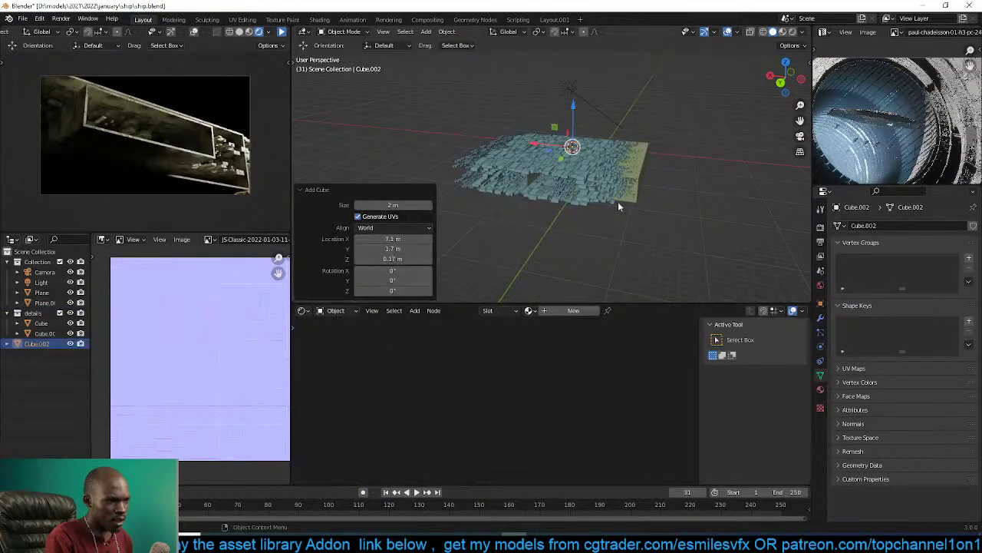
key("s")
left_click(703, 181)
Flatten the cube to about 0.44 along Z and stretch it by about 4.12 along X.
middle_click_drag(703, 181, 486, 86)
key("s")
key("z")
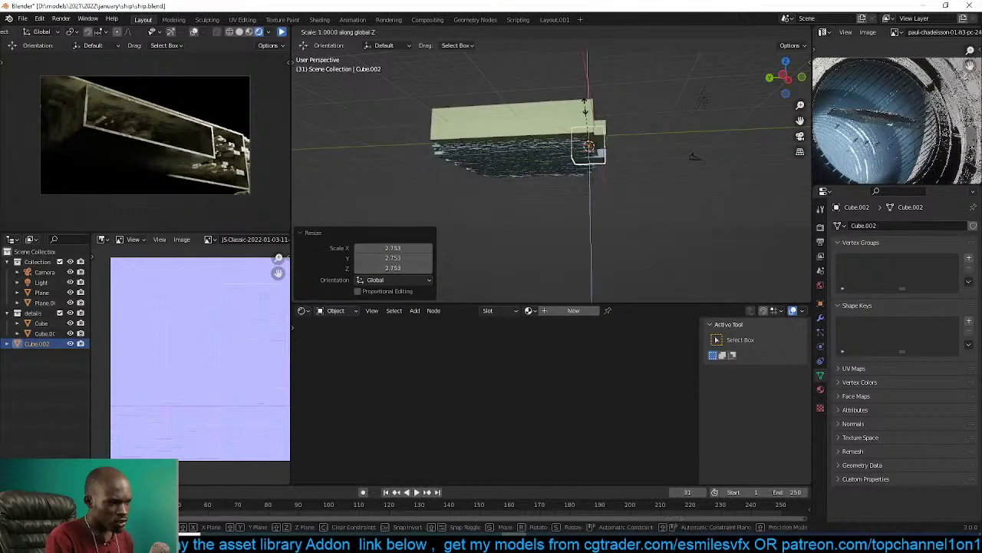
left_click(544, 120)
middle_click_drag(656, 138, 543, 163)
key("s")
key("x")
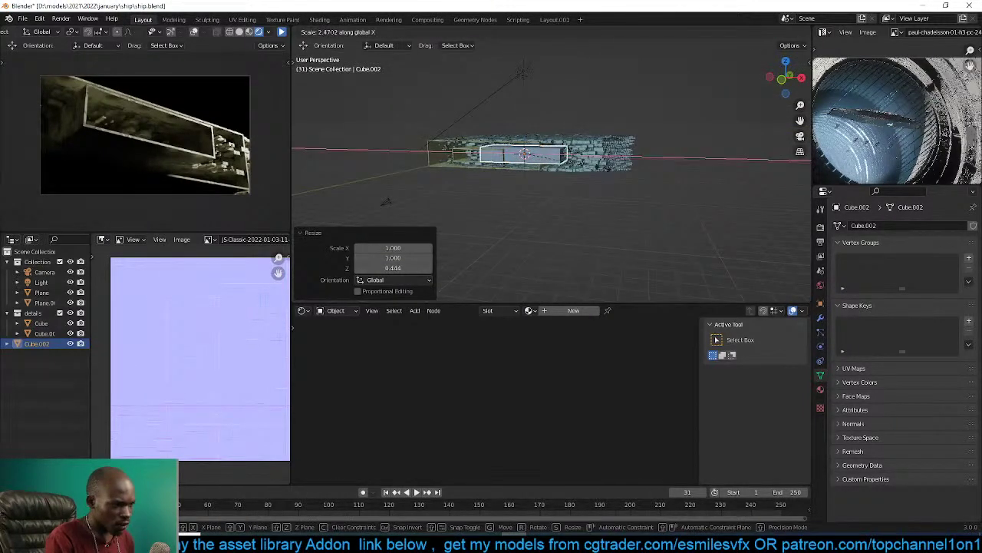
left_click(771, 154)
middle_click_drag(768, 165, 618, 159)
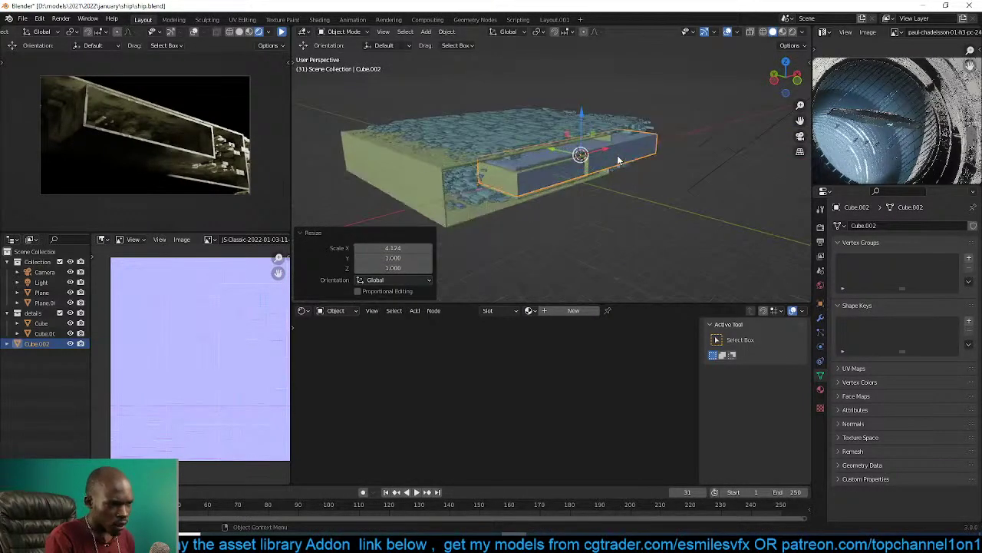
Move the cube into the ship's hull by shifting it along X and about 6.22 m along Y.
mouse_move(605, 149)
left_mouse_down()
mouse_move(560, 163)
mouse_move(587, 157)
left_mouse_up()
middle_click_drag(581, 160, 611, 177)
left_click_drag(564, 168, 507, 162)
Enlarge the cube to fill the hull, scaling about 1.97 along Z, about 1.13 along X, and along Y.
middle_click_drag(506, 166, 510, 127)
key("s")
key("z")
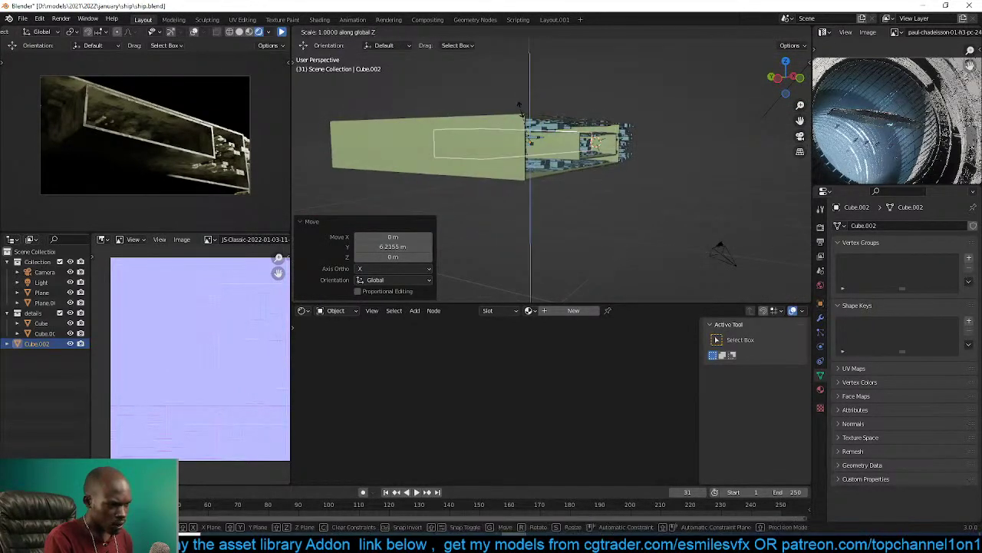
left_click(531, 84)
middle_click_drag(538, 77, 551, 110)
key("s")
key("x")
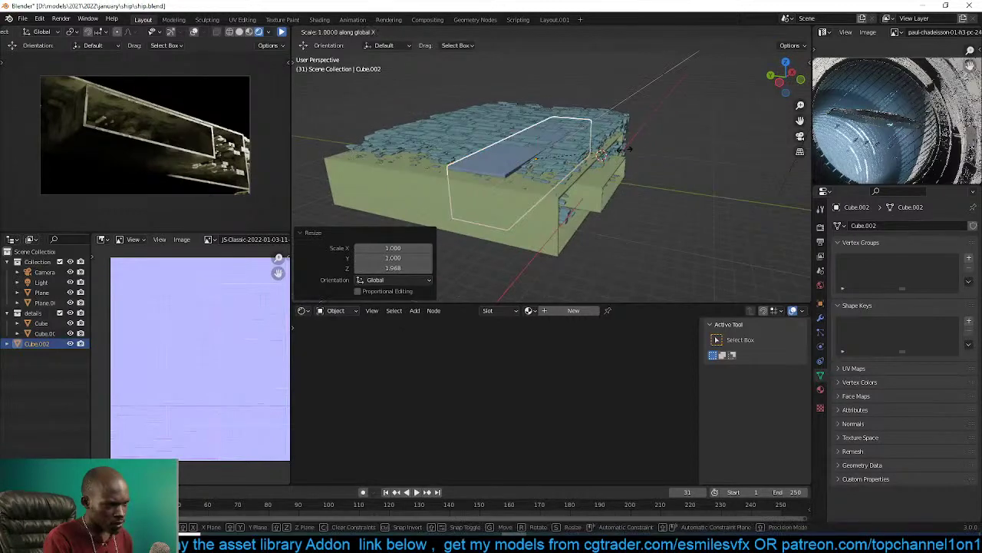
left_click(602, 156)
key("s")
key("y")
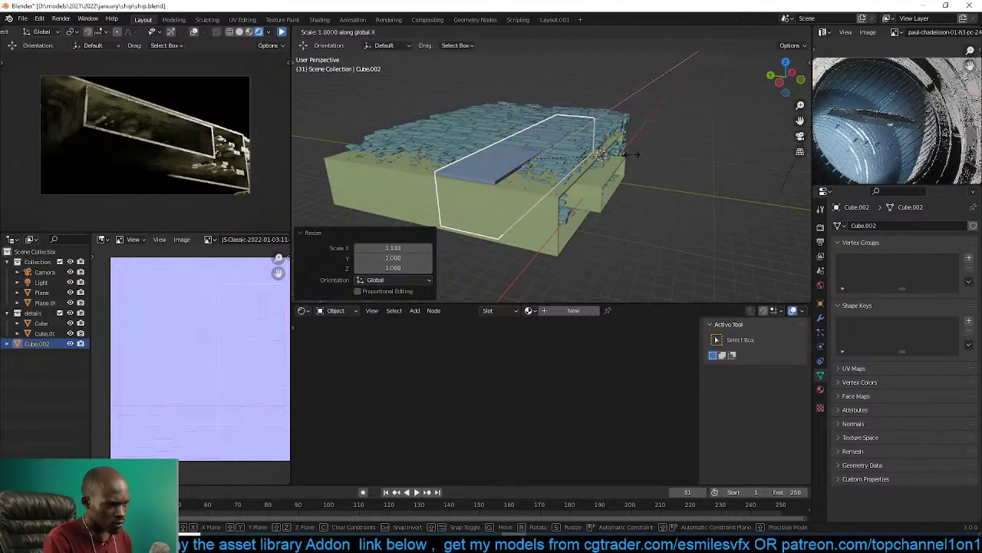
left_click(724, 176)
Adjust the cube's height along Z and move it about 2.44 m along Y.
middle_click_drag(724, 176, 537, 156)
key("g")
key("z")
left_click(546, 130)
left_click_drag(496, 152, 478, 148)
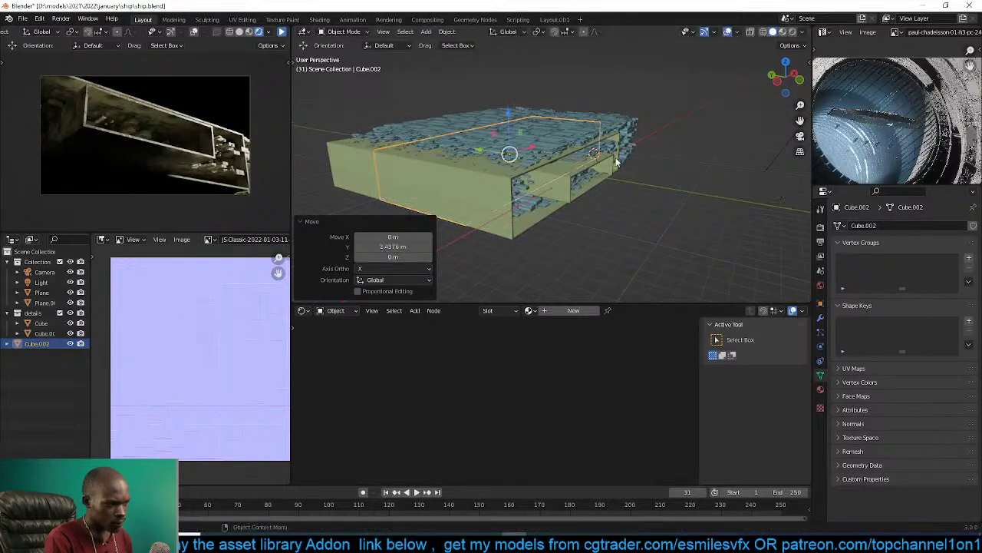
Stretch the cube further along Y to cover more of the hull's depth.
middle_click_drag(616, 153, 591, 143)
key("s")
key("y")
key("Escape")
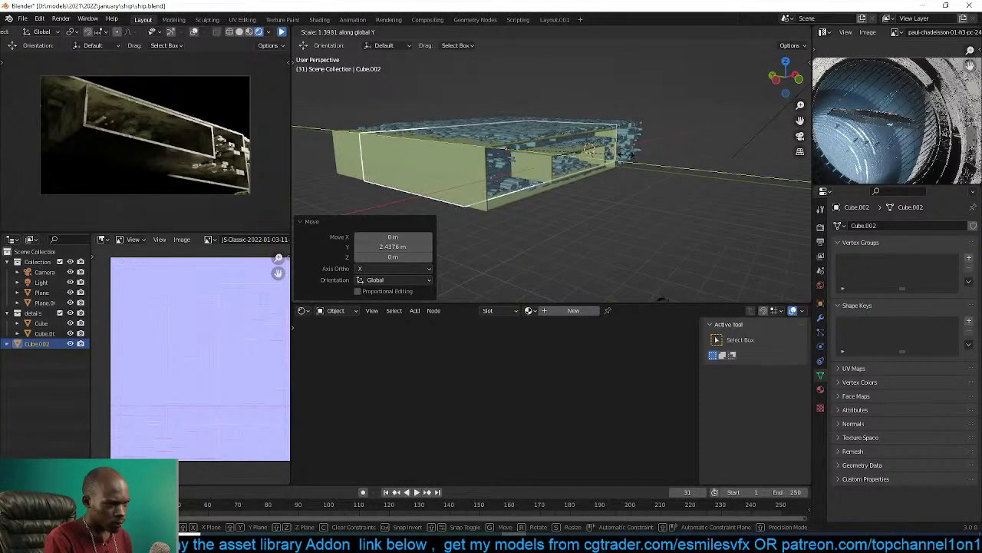
Isolate the cube in local view and save the file.
key("KP_Divide")
scroll(632, 194, "up", 2)
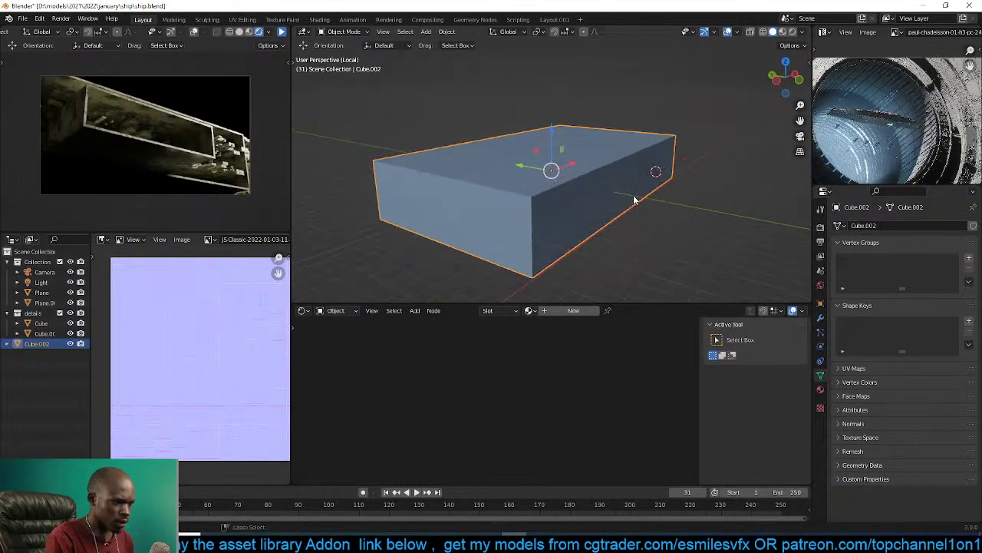
key("ctrl+s")
Create a new material for the isolated cube and display it in Material Preview shading.
left_click(573, 310)
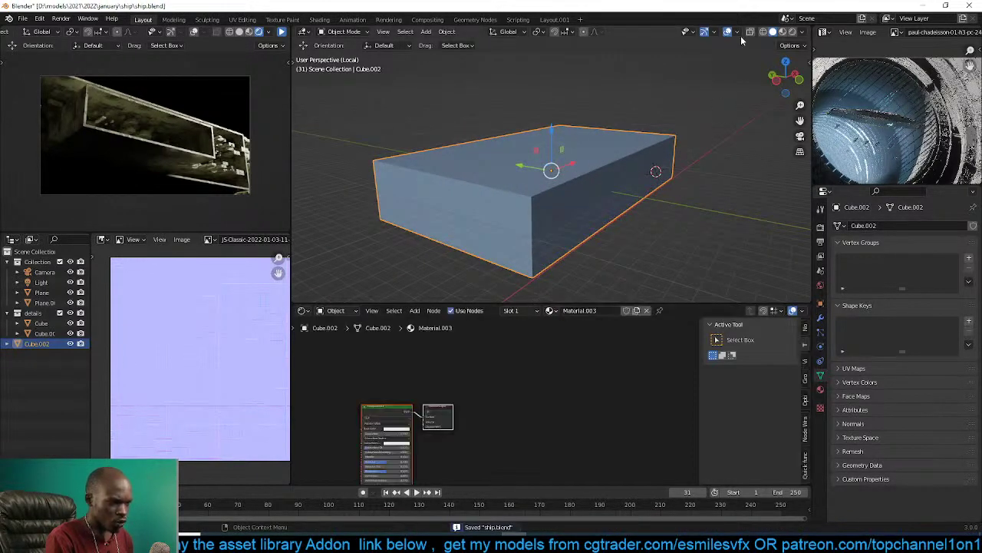
left_click(782, 32)
middle_click_drag(407, 358, 513, 353)
left_click(512, 353)
scroll(453, 371, "up", 3)
middle_click_drag(445, 369, 486, 353)
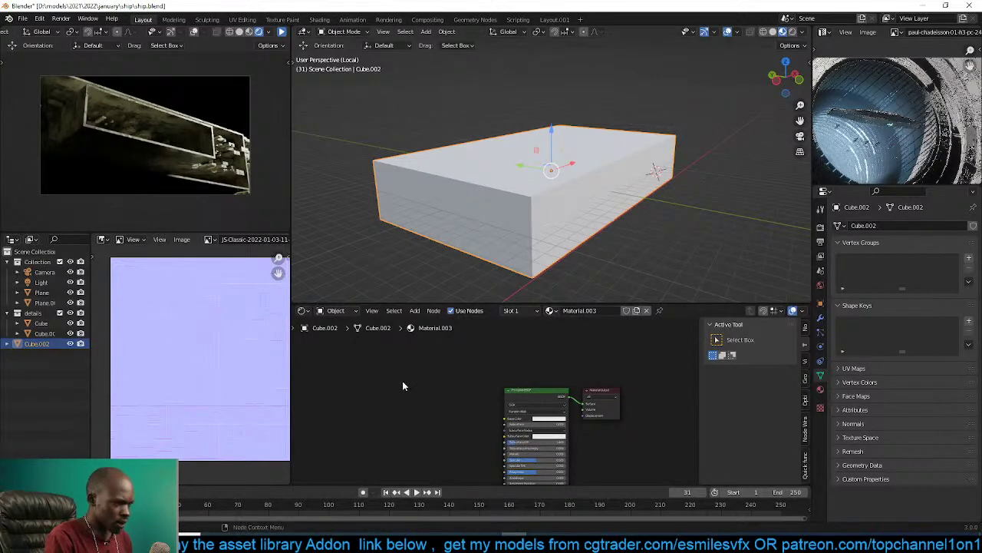
Add a Geometry input node to the cube's material.
key("shift+a")
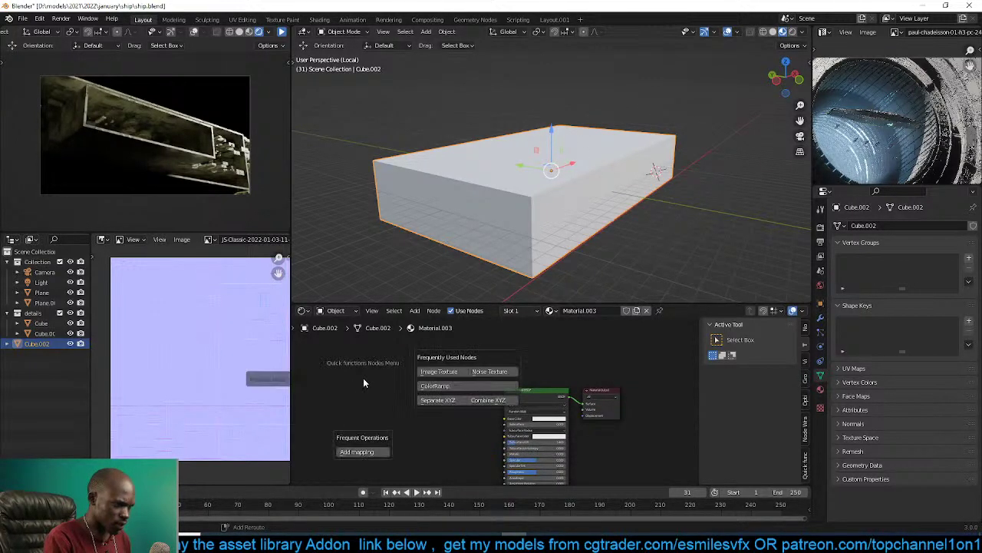
key("Escape")
key("shift+a")
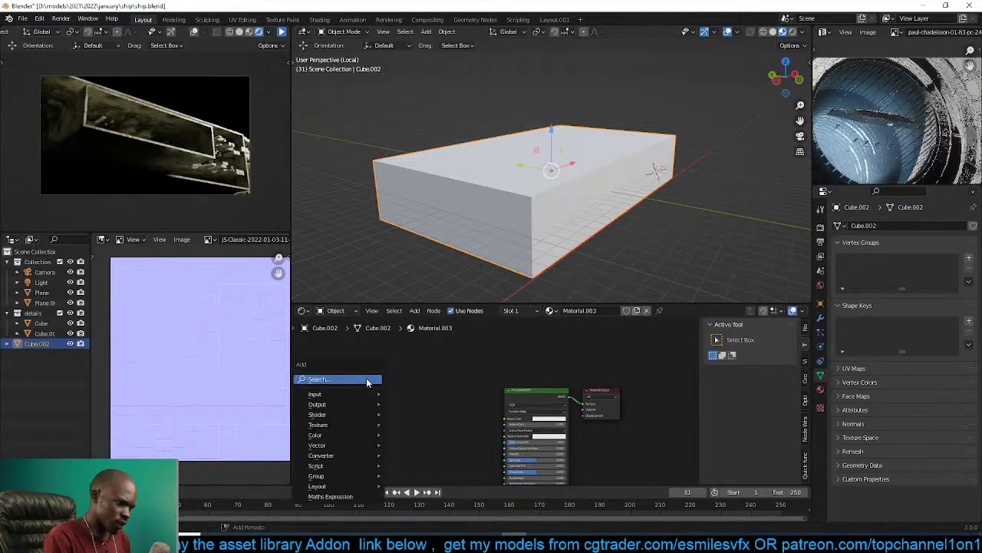
mouse_move(361, 394)
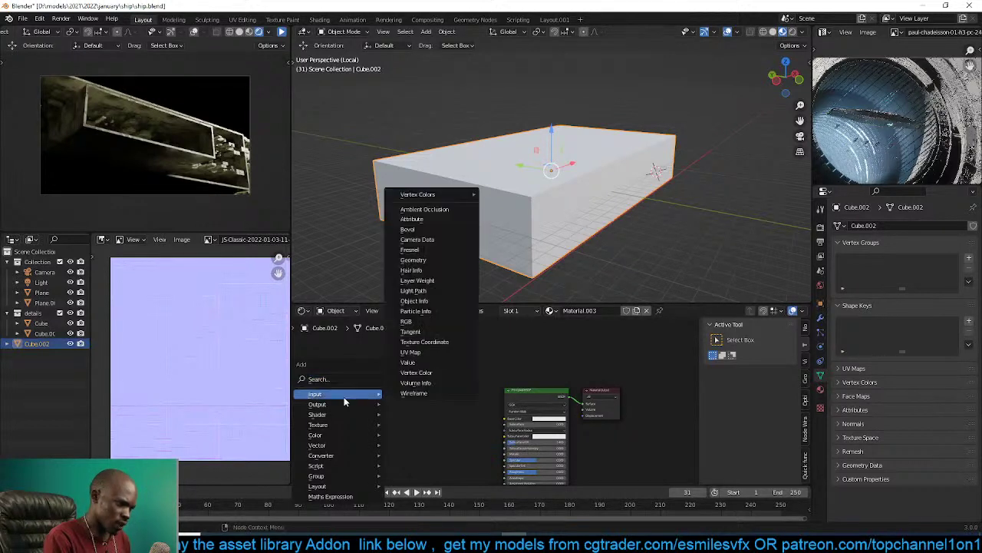
left_click(449, 263)
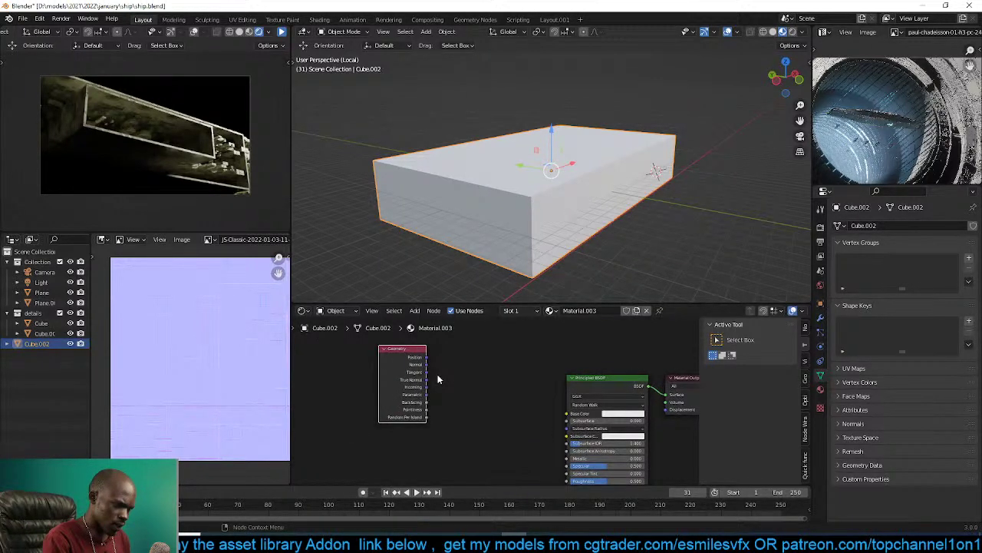
Add a Separate XYZ node beside the Principled BSDF node and delete the Geometry node.
key("ctrl+a")
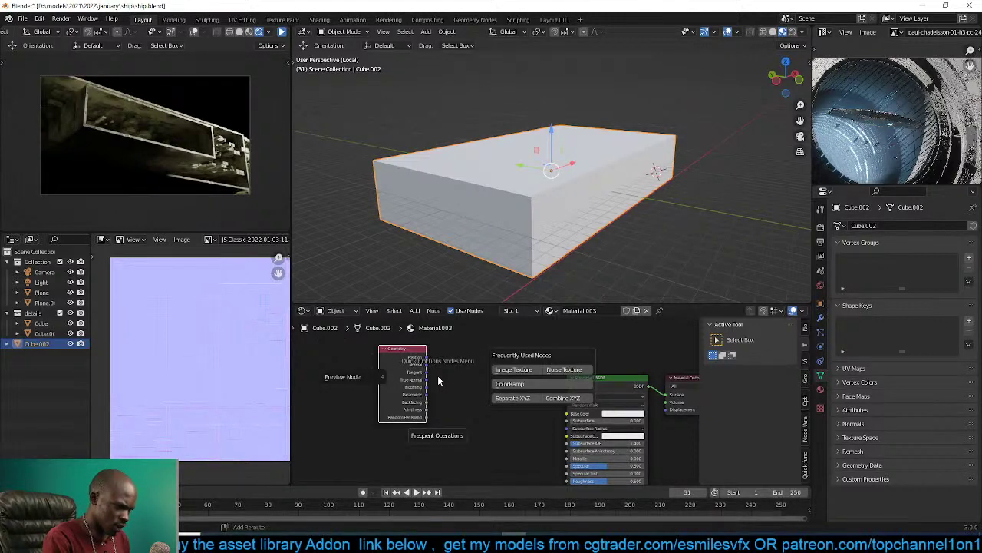
left_click(514, 399)
left_click(514, 402)
left_click(484, 357)
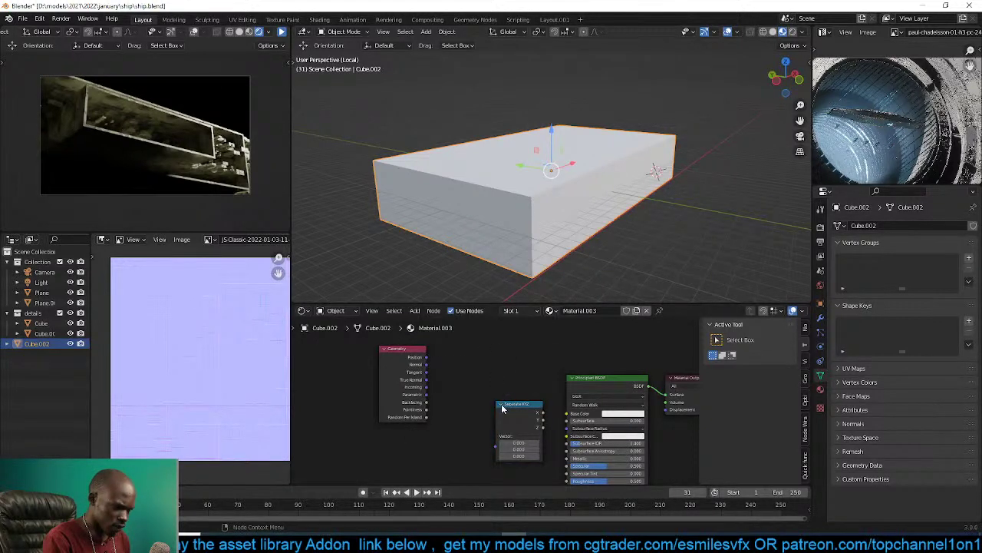
left_click_drag(502, 409, 489, 379)
key("h")
left_click(497, 371)
left_click(408, 353)
key("x")
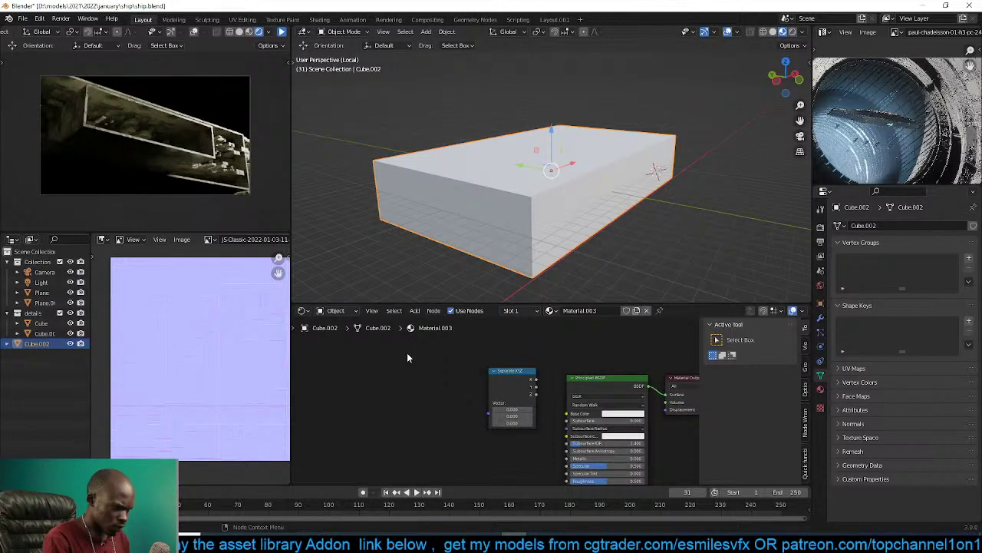
key("ctrl+a")
left_click(392, 364)
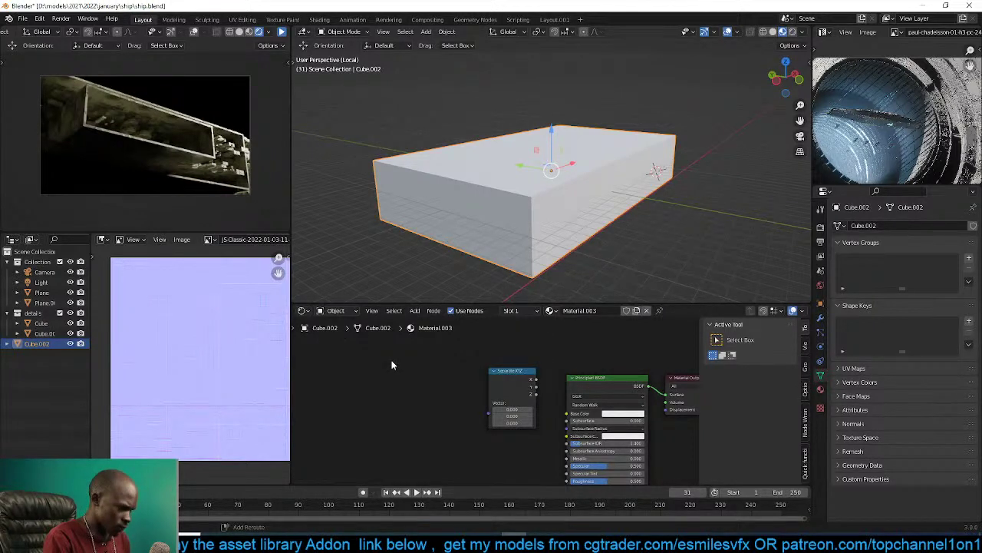
right_click(391, 366)
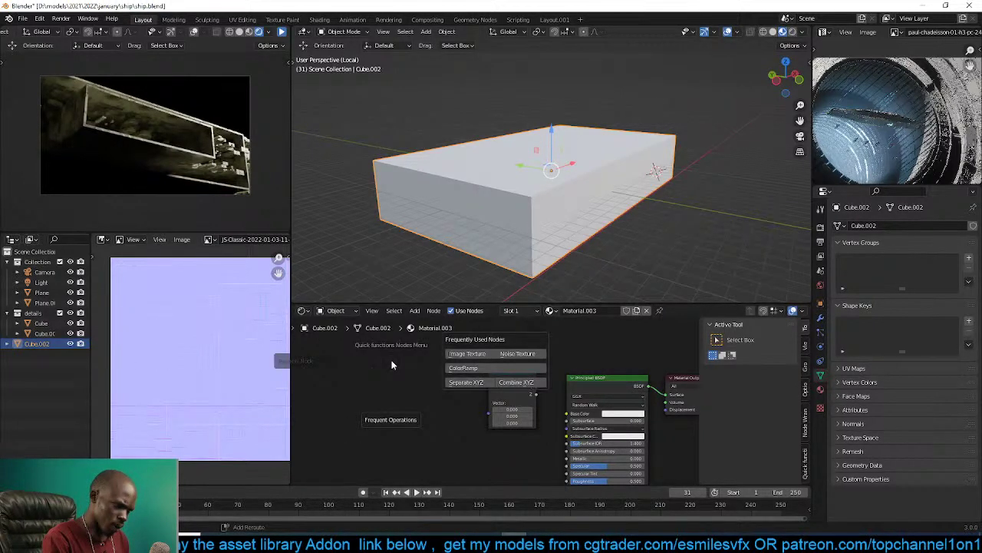
key("Escape")
key("shift+a")
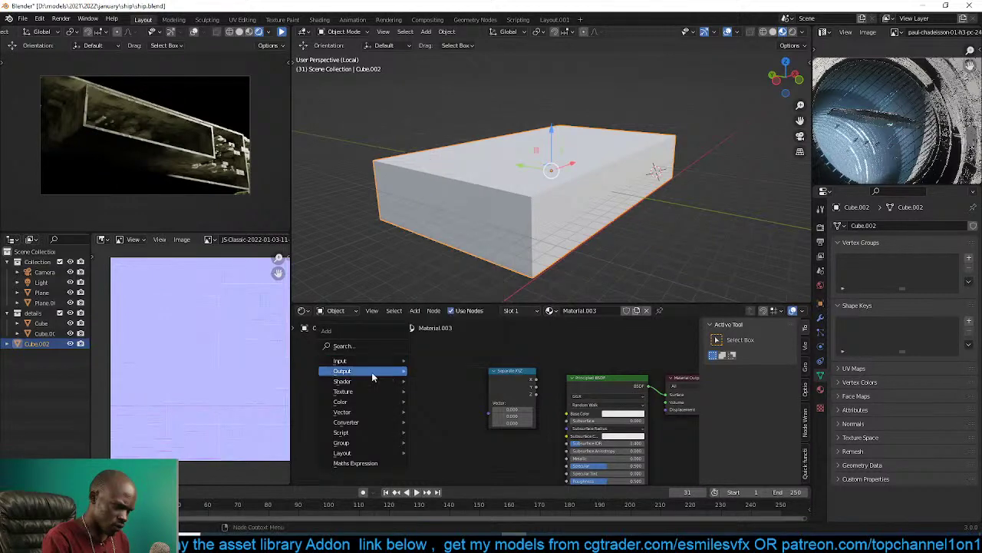
mouse_move(356, 383)
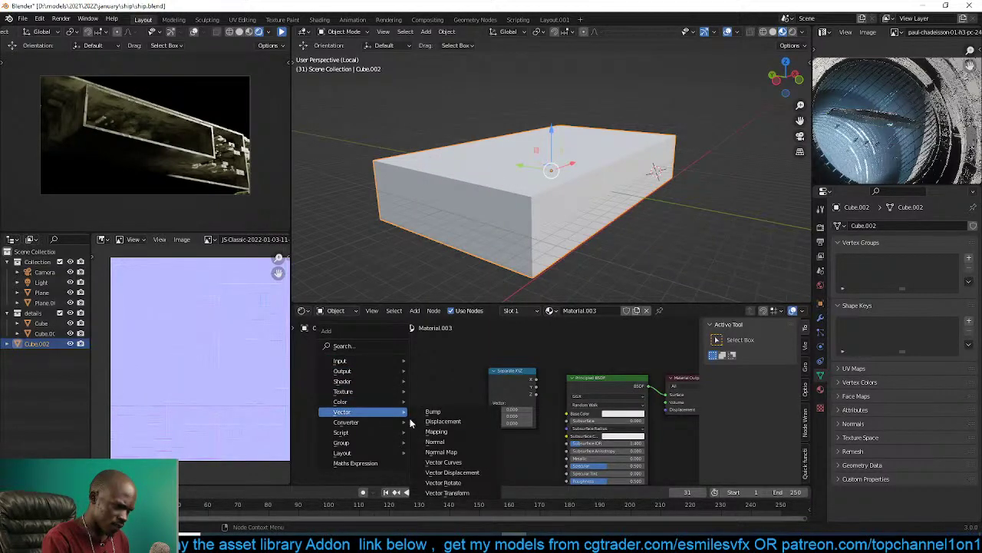
mouse_move(353, 425)
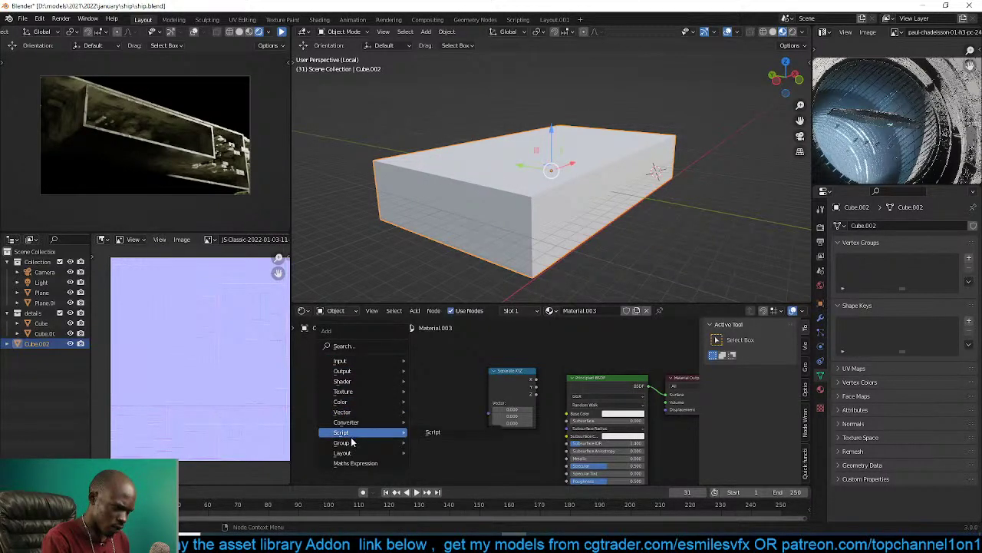
mouse_move(376, 358)
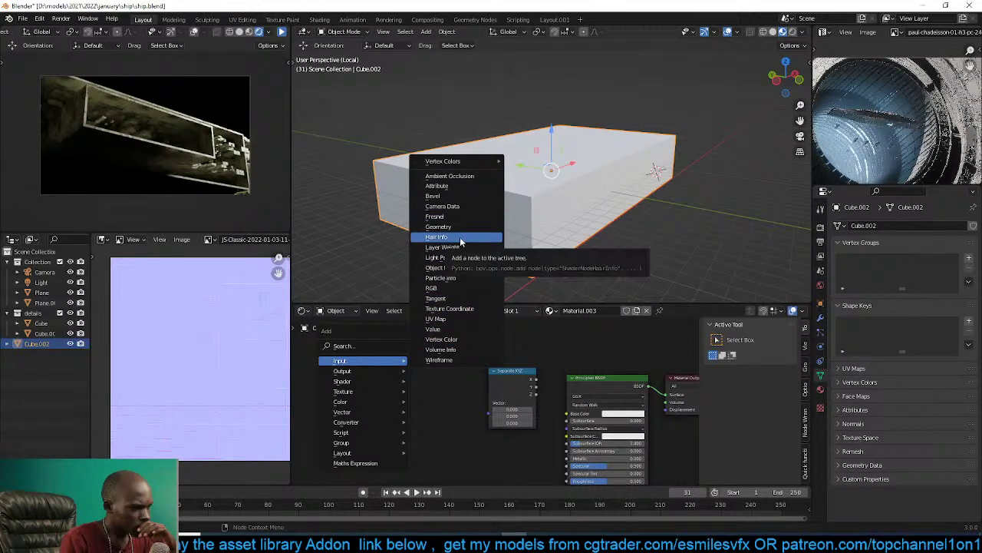
key("Escape")
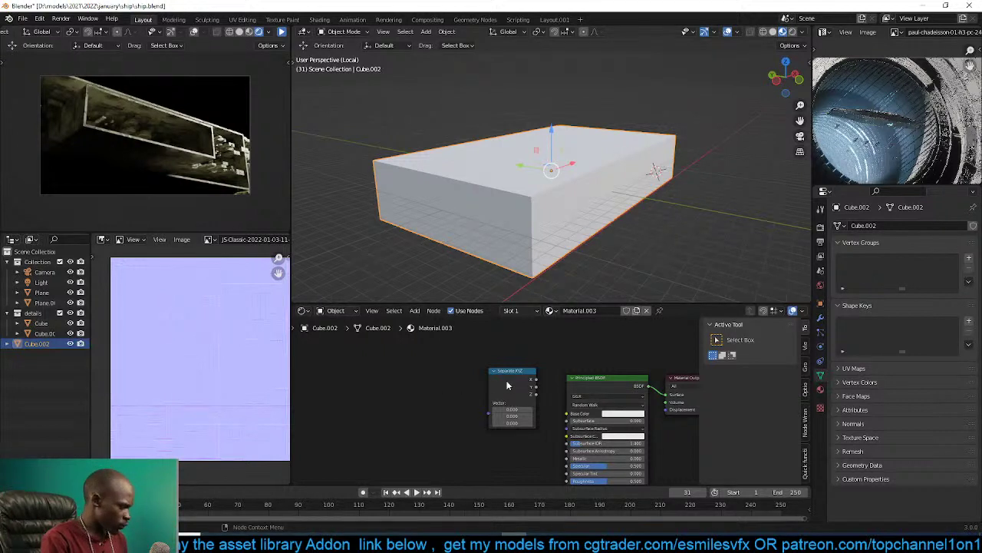
Add a Texture Coordinate node without a Mapping node and connect its Object output to the Separate XYZ node's Vector input.
left_click(502, 383)
key("shift+q")
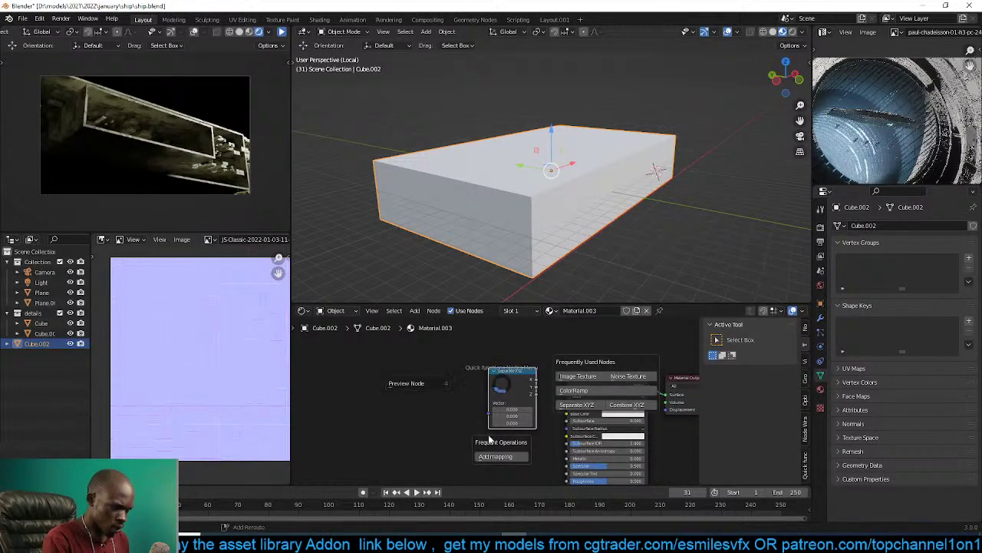
left_click(495, 457)
left_click(403, 398)
left_click(456, 384)
key("x")
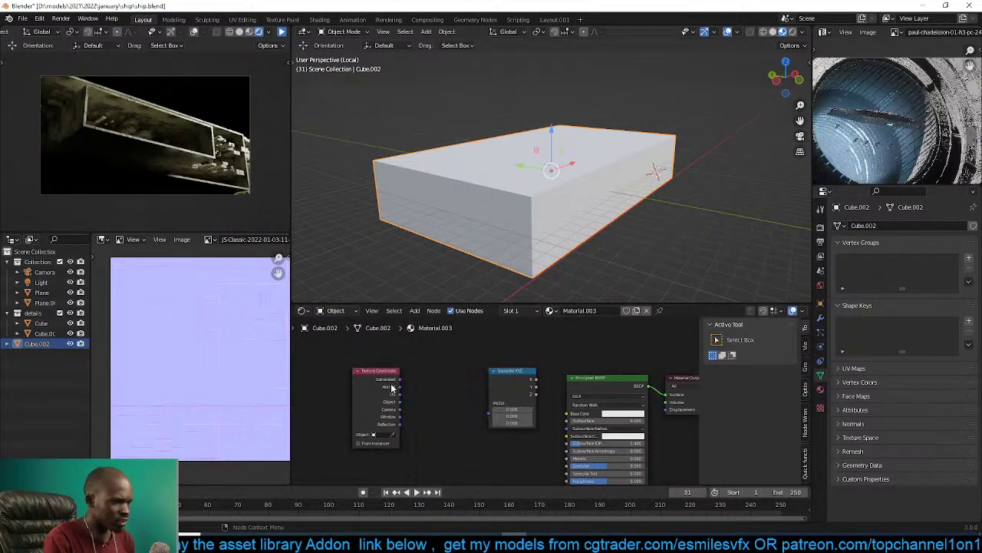
left_click_drag(399, 401, 462, 375)
Preview the Separate XYZ node on the cube and switch the preview to its Y output.
key("shift+q")
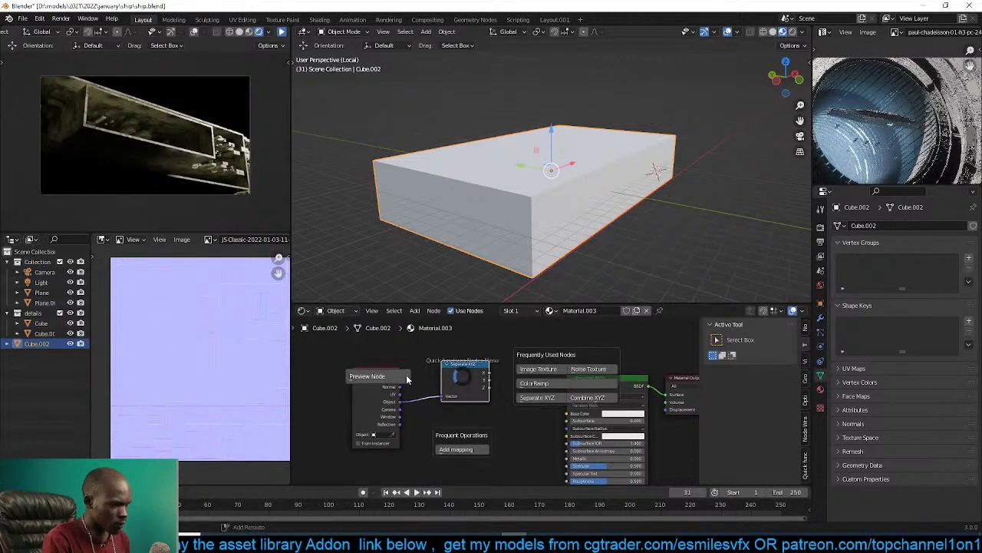
left_click(406, 374)
mouse_move(581, 226)
middle_mouse_down()
mouse_move(491, 216)
mouse_move(563, 226)
middle_mouse_up()
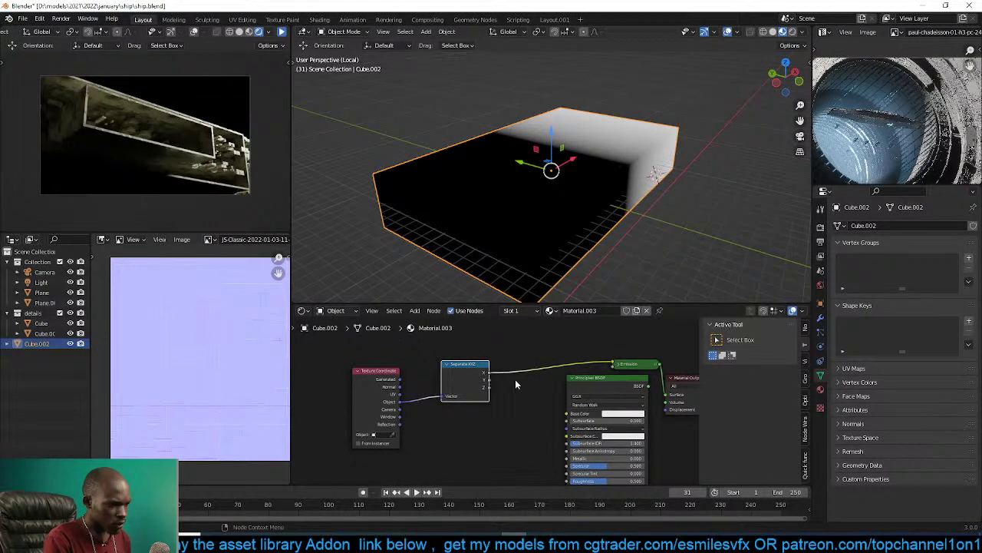
left_click(805, 463)
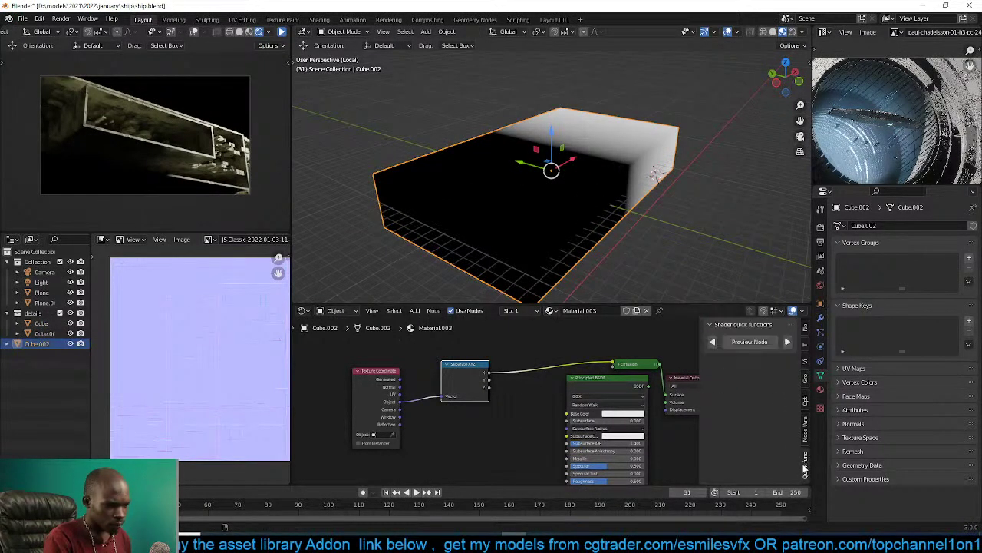
left_click(786, 343)
middle_click_drag(613, 210, 659, 191)
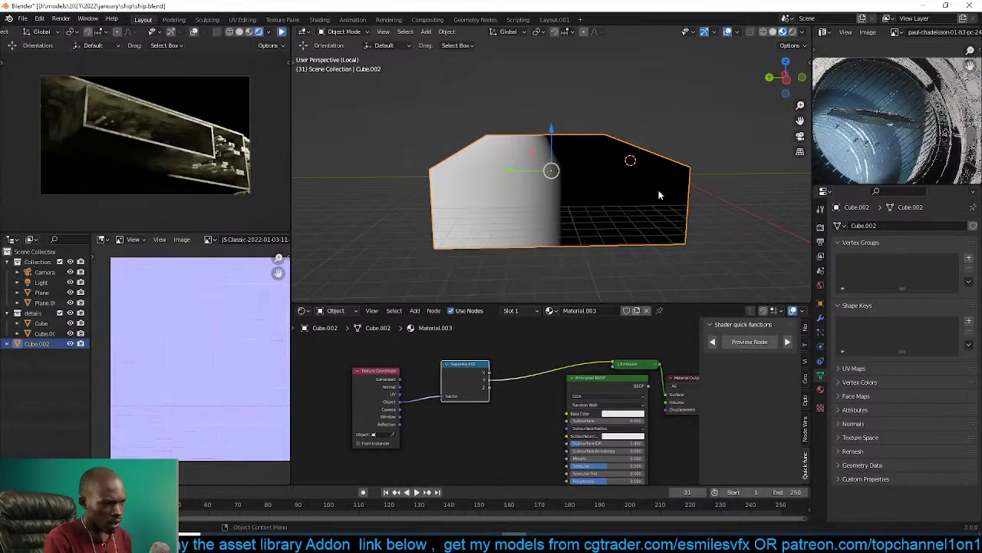
Reposition the Separate XYZ node to leave room for another node after Texture Coordinate.
middle_click_drag(455, 475, 463, 471)
left_click_drag(493, 435, 348, 374)
left_click_drag(471, 363, 400, 368)
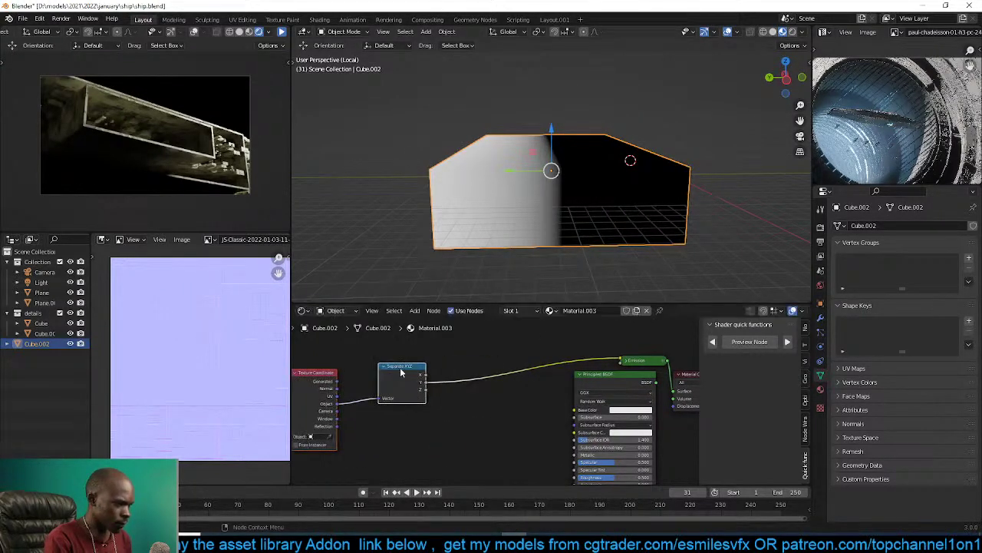
middle_click_drag(518, 246, 497, 262)
middle_click_drag(417, 365, 450, 355)
left_click(439, 368)
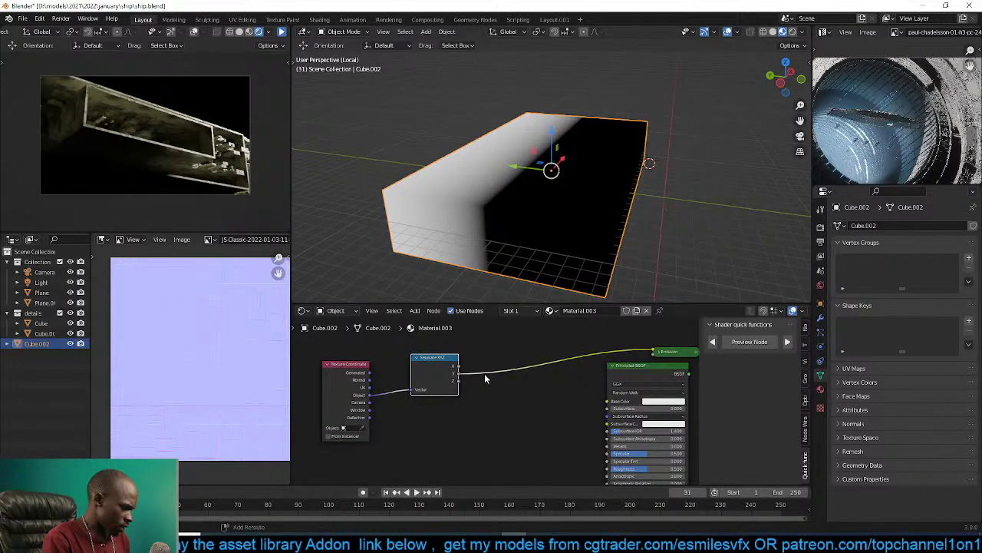
left_click_drag(429, 373, 478, 376)
key("shift+a")
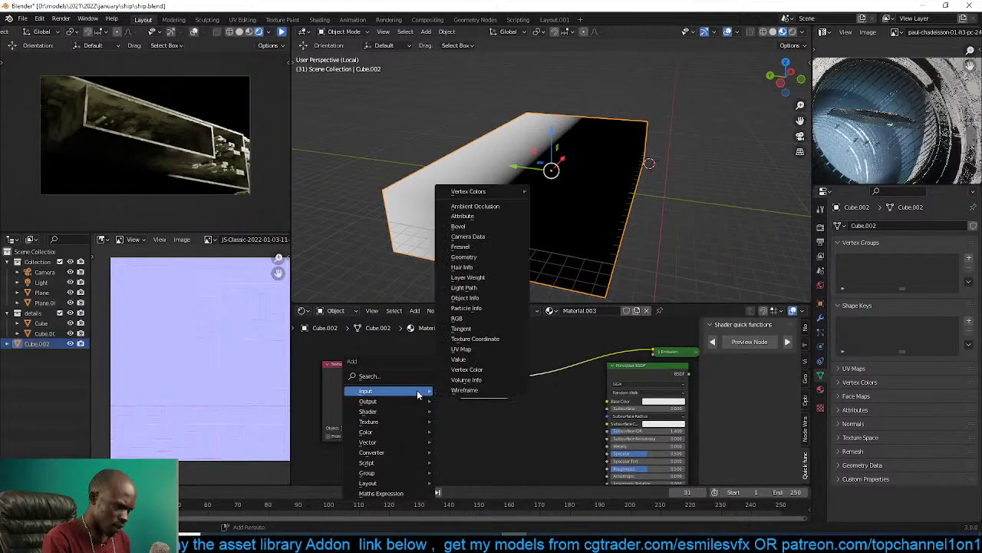
mouse_move(394, 441)
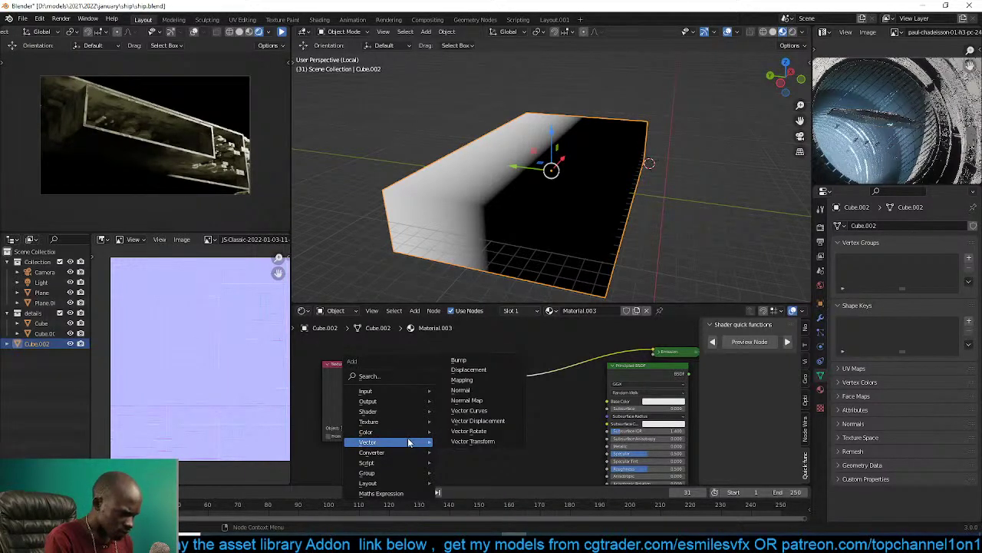
left_click(481, 444)
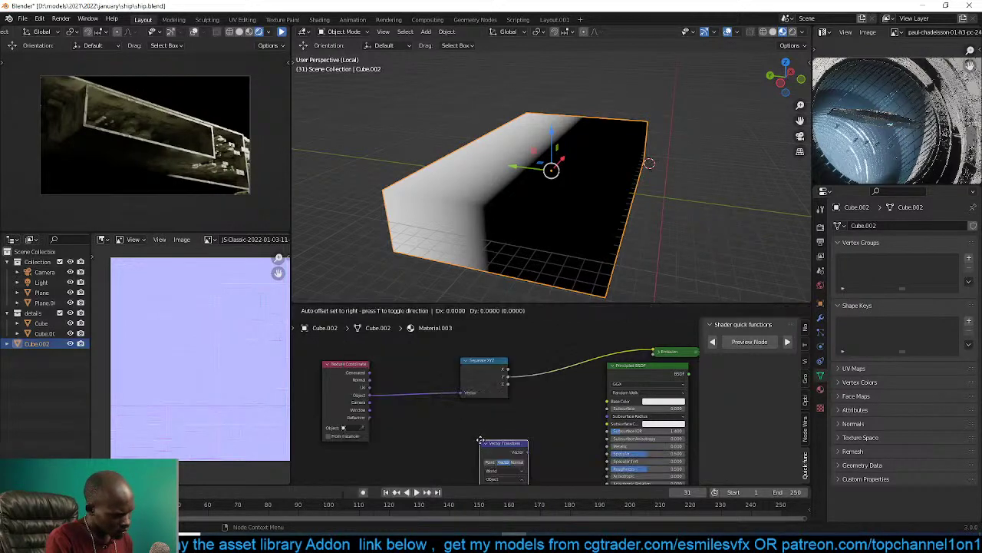
key("Escape")
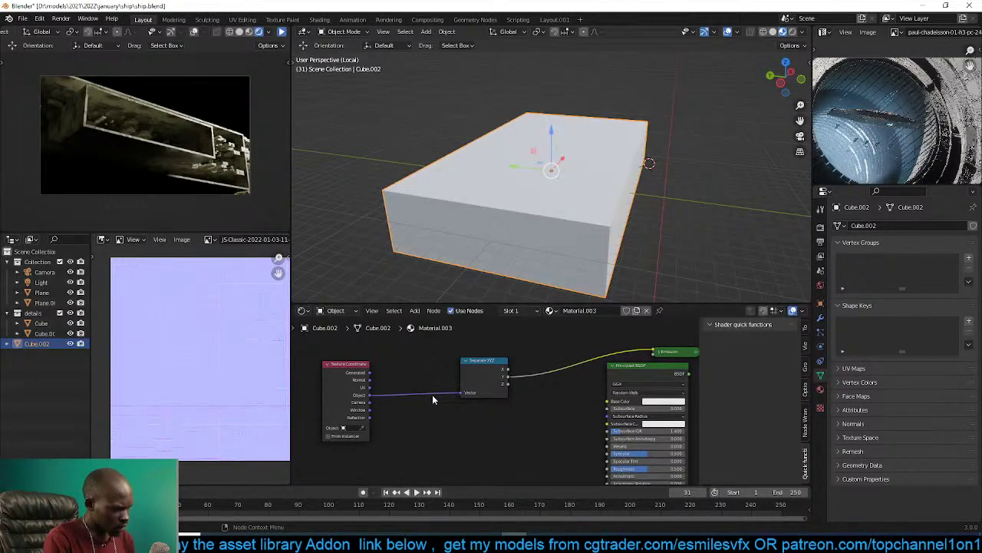
Insert a Vector Math node set to Scale between the Texture Coordinate and Separate XYZ nodes.
key("shift+a")
mouse_move(396, 390)
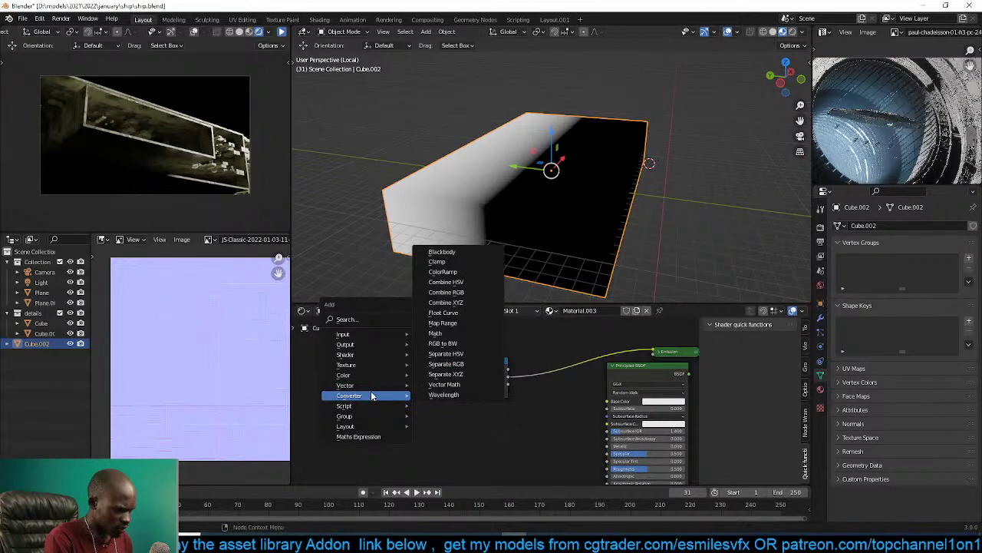
left_click(459, 385)
left_click(443, 390)
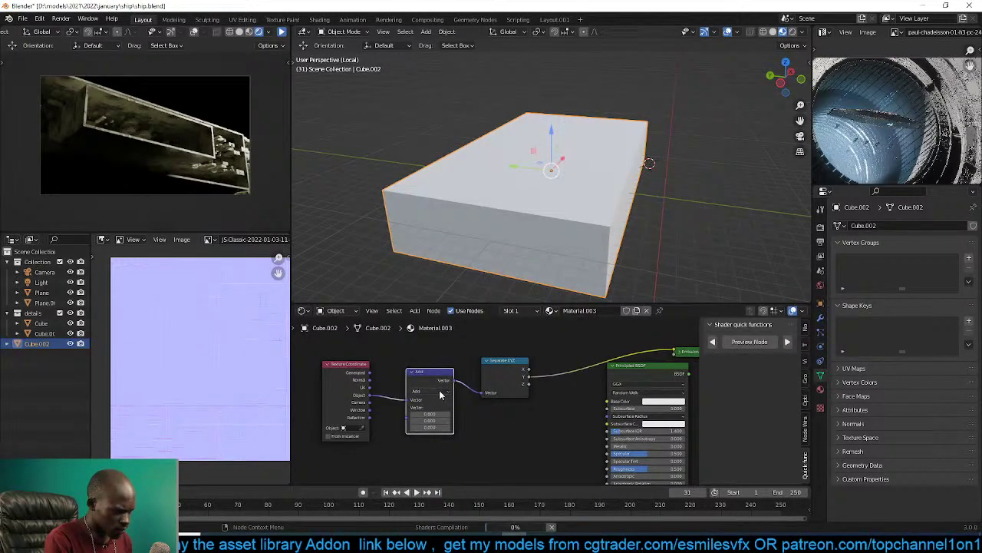
left_click(443, 391)
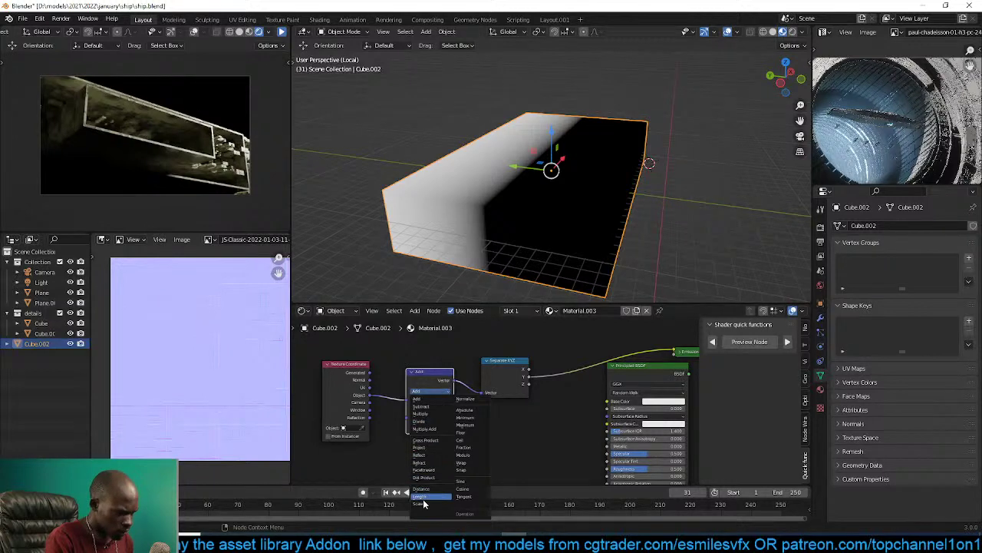
left_click(447, 460)
Set the vector Scale node's factor to about -0.64 to flip and adjust the gradient on the cube.
mouse_move(434, 407)
left_mouse_down()
mouse_move(453, 407)
mouse_move(369, 407)
mouse_move(439, 407)
mouse_move(409, 407)
left_mouse_up()
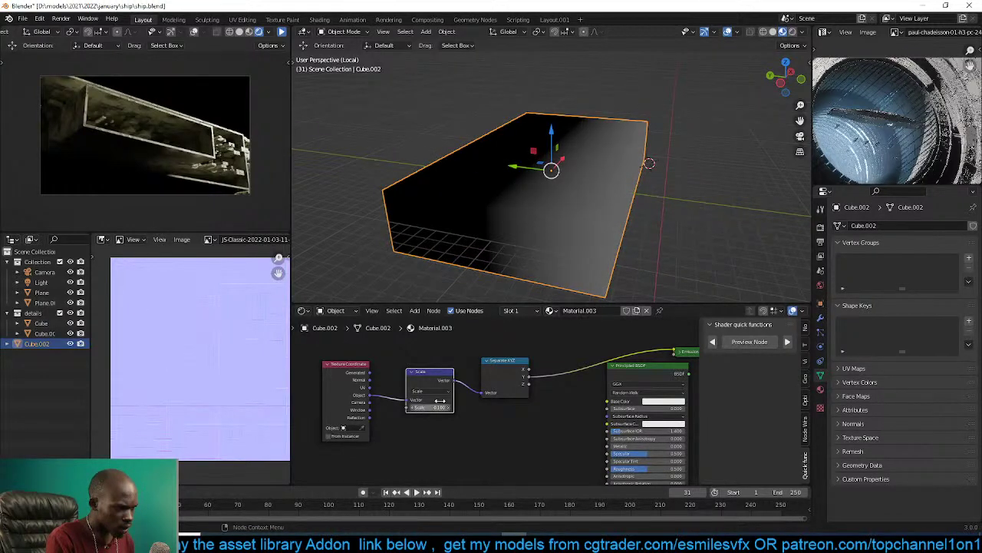
middle_click_drag(507, 223, 572, 249)
scroll(573, 250, "up", 1)
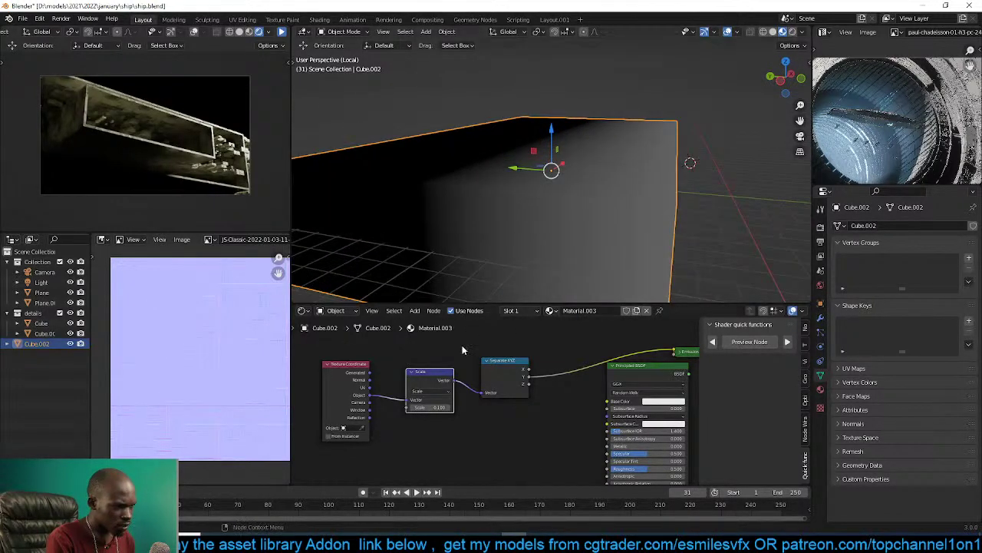
left_click_drag(438, 408, 430, 407, "shift")
Insert a duplicate of the Scale node before the Separate XYZ node and set its operation to Add.
left_click_drag(503, 374, 538, 365)
key("shift+a")
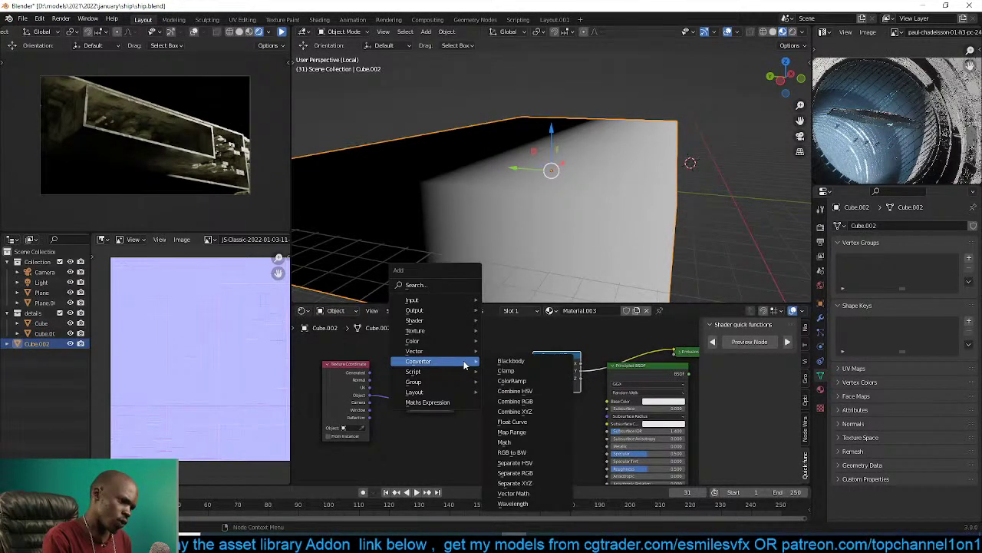
left_click(433, 377)
key("shift+d")
left_click(507, 377)
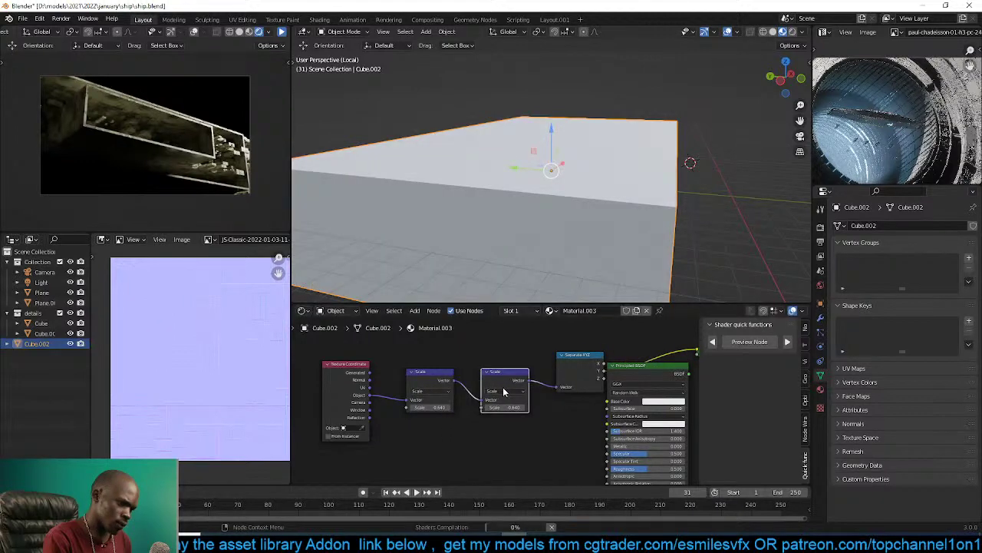
left_click(505, 392)
left_click(492, 398)
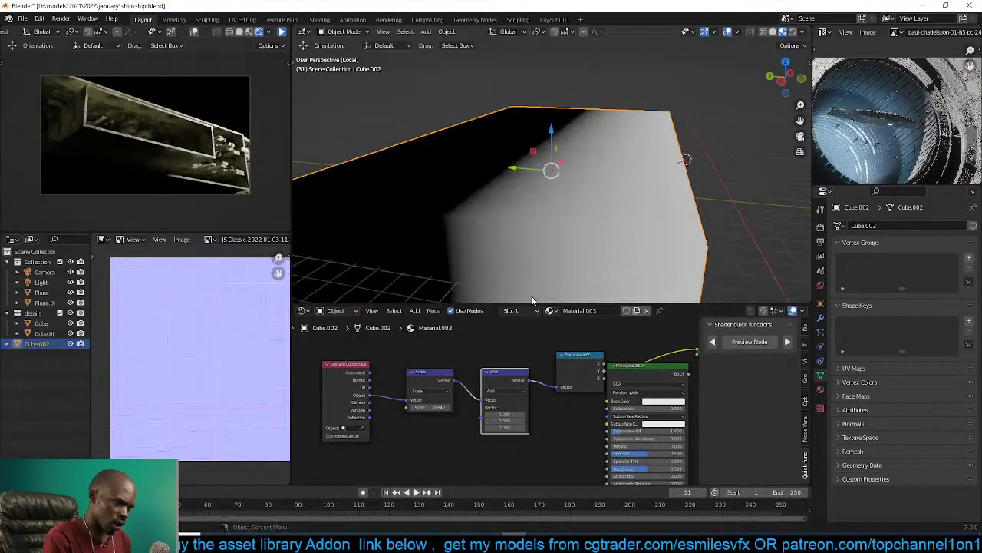
key("ctrl+z")
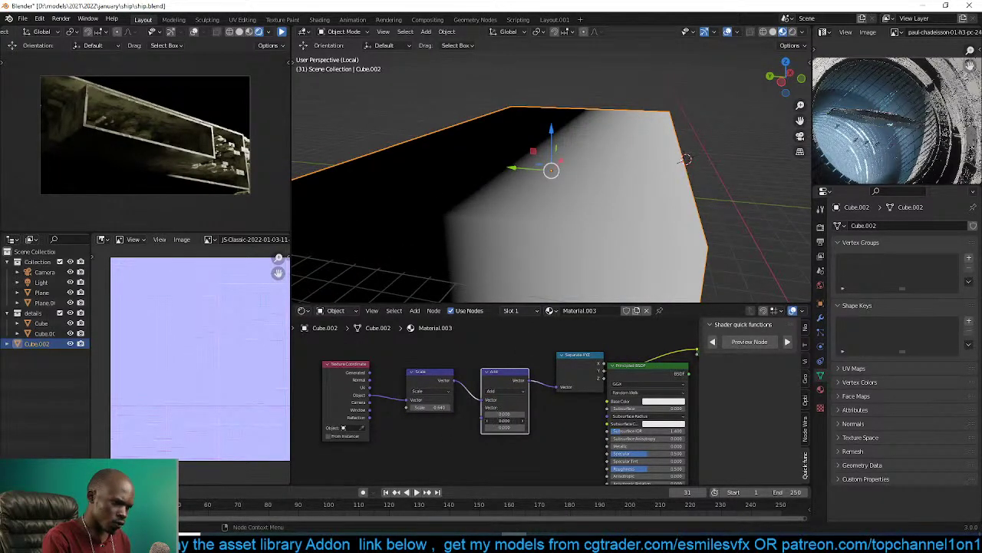
Set the Add node's Y value to about 0.49 and move the gradient nodes away from the Principled BSDF.
mouse_move(507, 421)
left_mouse_down()
mouse_move(530, 421)
mouse_move(503, 420)
mouse_move(518, 420)
left_mouse_up()
scroll(606, 252, "down", 4)
middle_click_drag(606, 252, 546, 240)
scroll(550, 383, "down", 2)
left_click_drag(587, 353, 350, 414)
left_click_drag(556, 373, 496, 369)
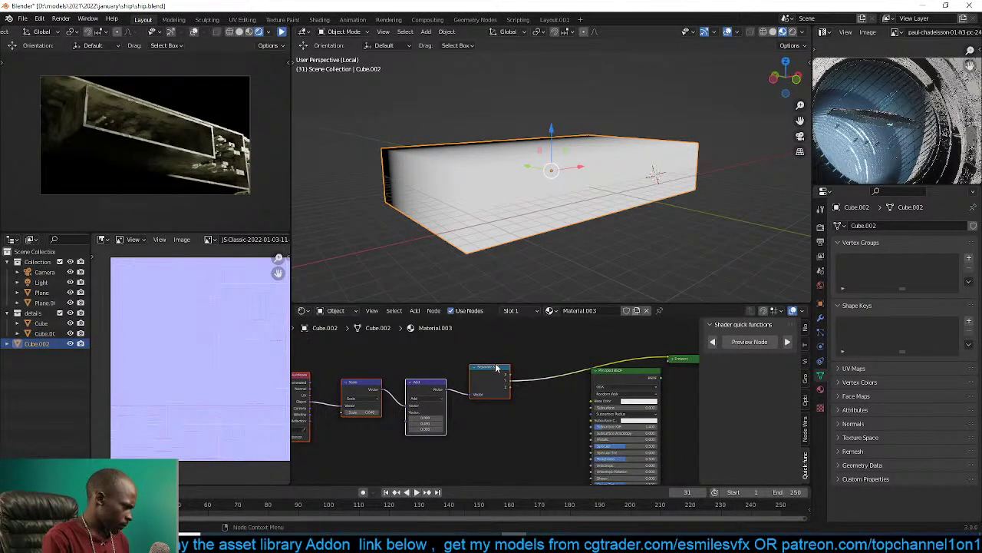
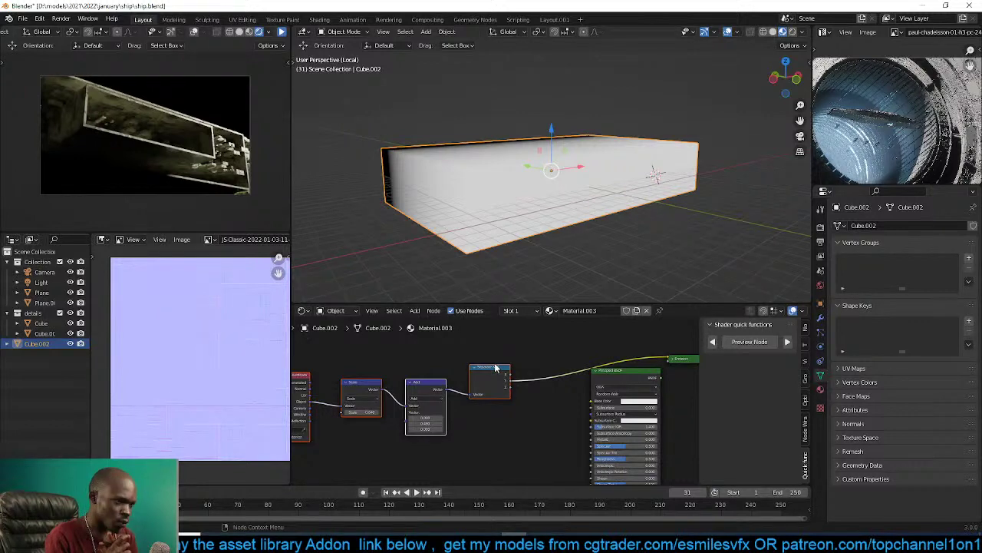
Add a Principled Volume node, connect it to the Material Output's Volume input, and move the Principled BSDF aside.
key("shift+a")
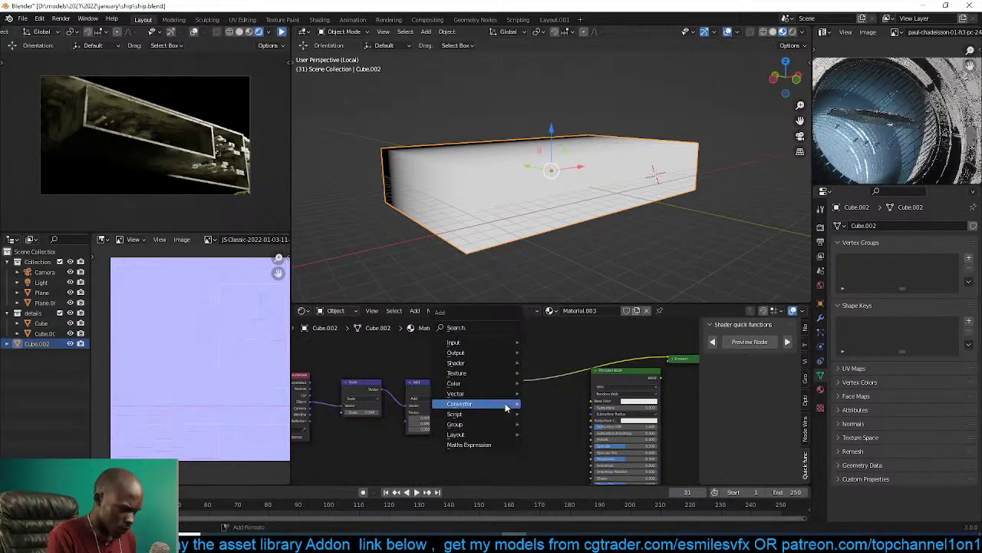
mouse_move(473, 365)
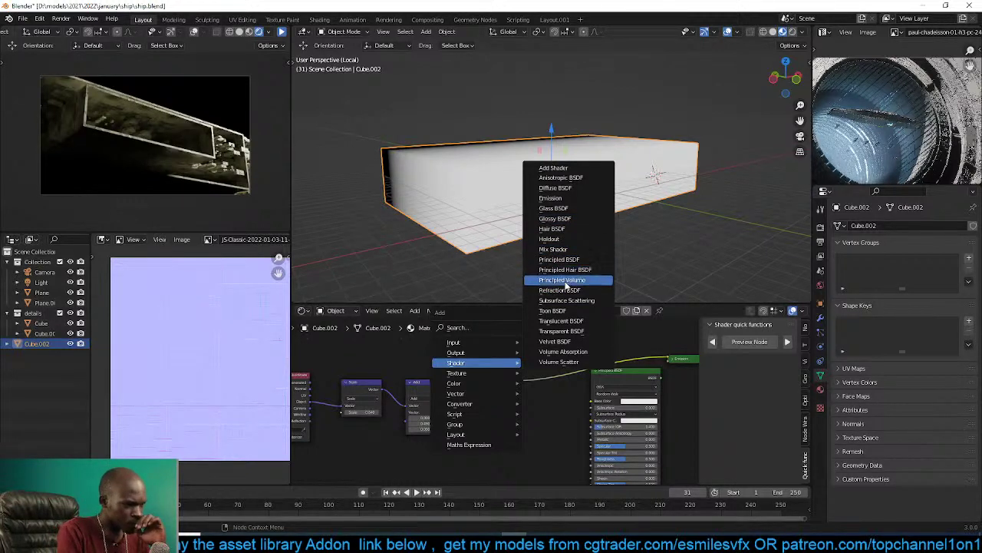
left_click(565, 280)
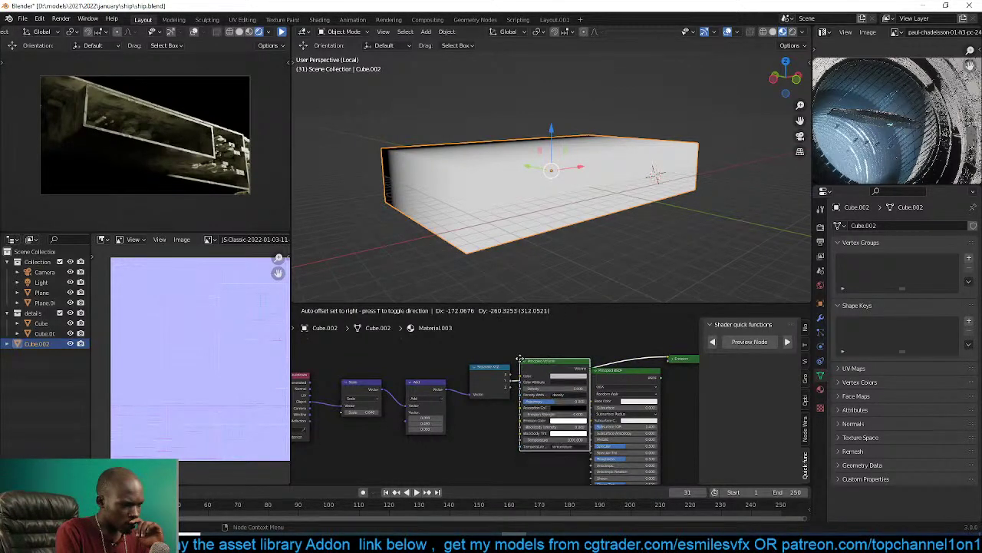
left_click(493, 407)
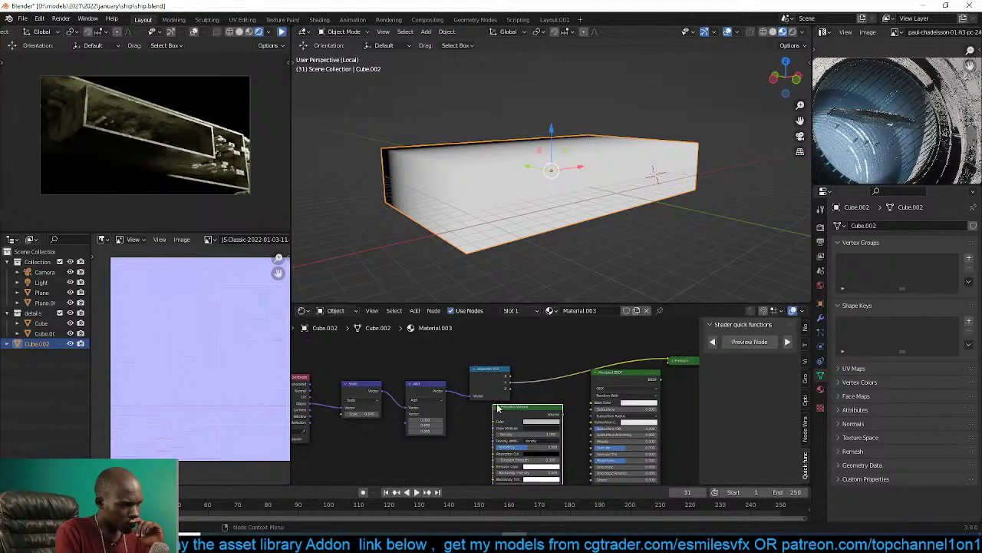
middle_click_drag(587, 419, 482, 410)
mouse_move(457, 405)
left_mouse_down()
mouse_move(611, 384)
mouse_move(662, 420)
left_mouse_up()
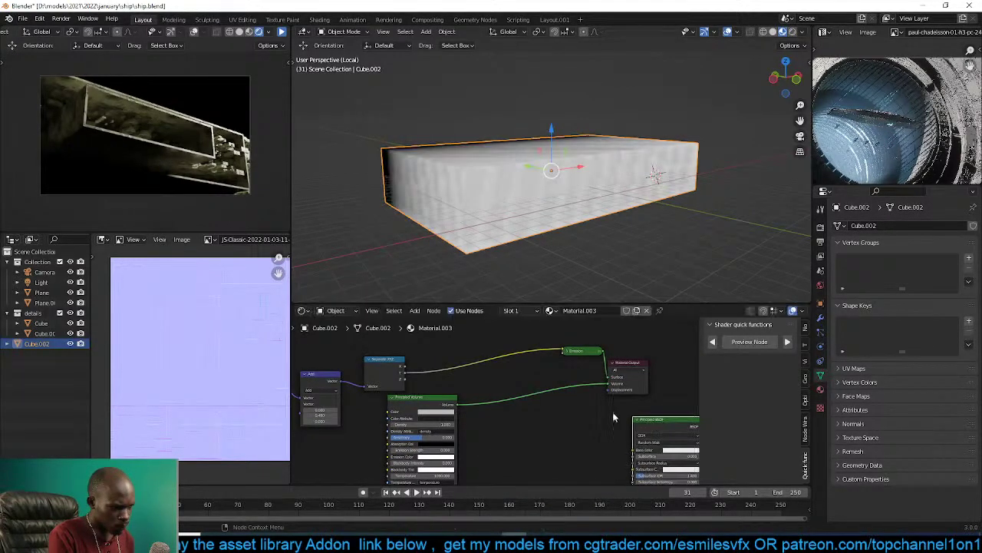
left_click_drag(413, 401, 489, 392)
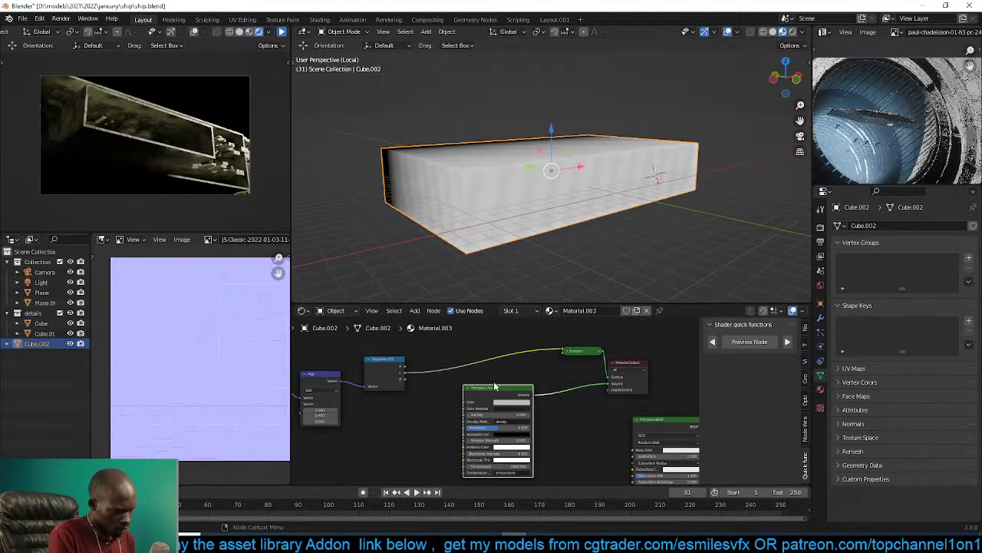
Delete the Emission preview node and reposition the Principled Volume node before the Material Output.
left_click(586, 352)
key("x")
left_click_drag(499, 387, 520, 342)
scroll(496, 395, "up", 1)
scroll(419, 376, "up", 1)
middle_click_drag(511, 235, 545, 235)
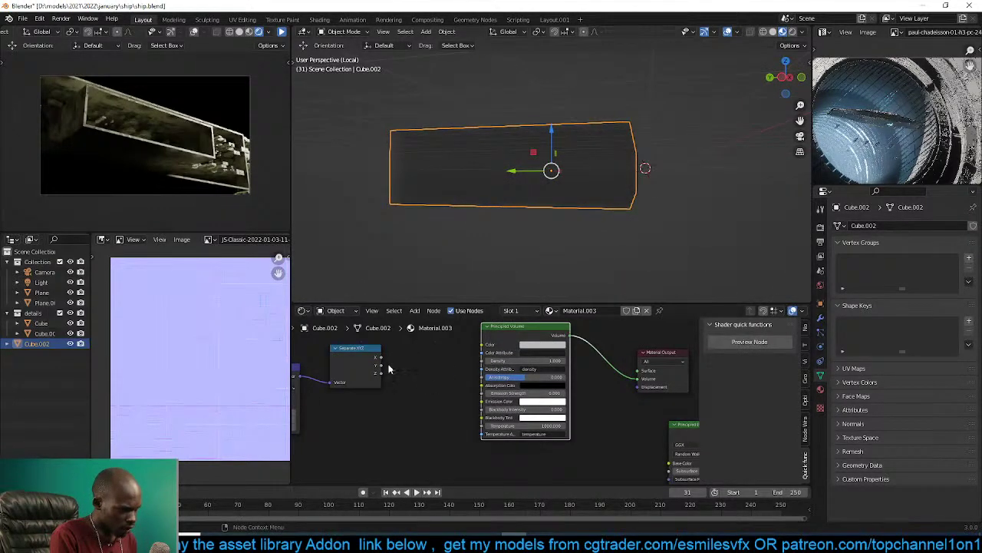
Connect the Separate XYZ node's Y output to the Principled Volume's Emission Color input.
left_click_drag(381, 366, 485, 410)
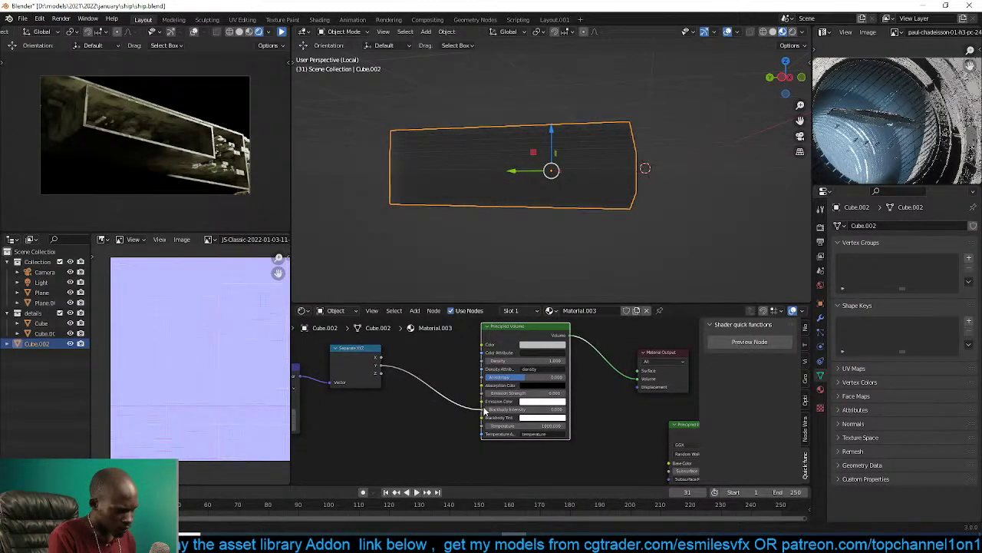
middle_click_drag(538, 226, 537, 284)
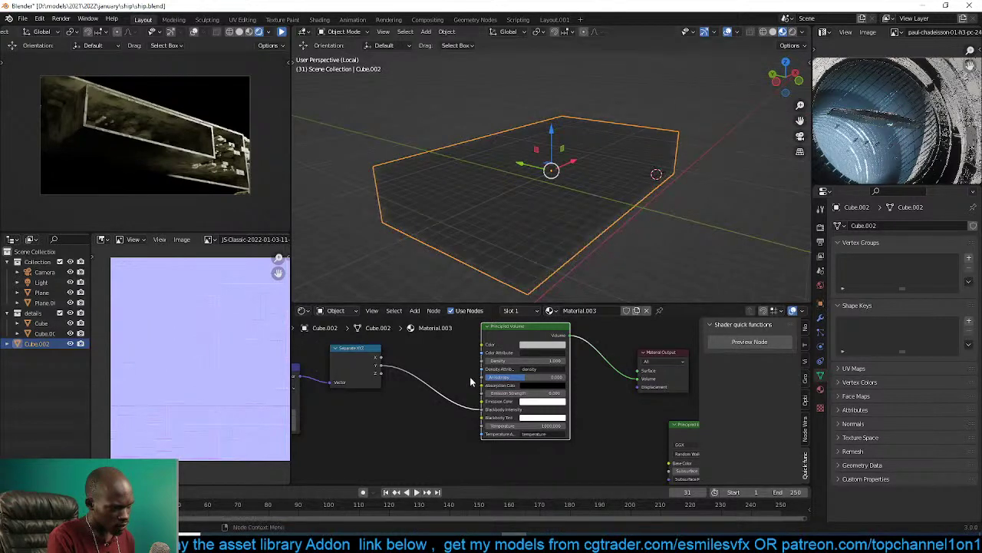
left_click_drag(487, 413, 481, 401)
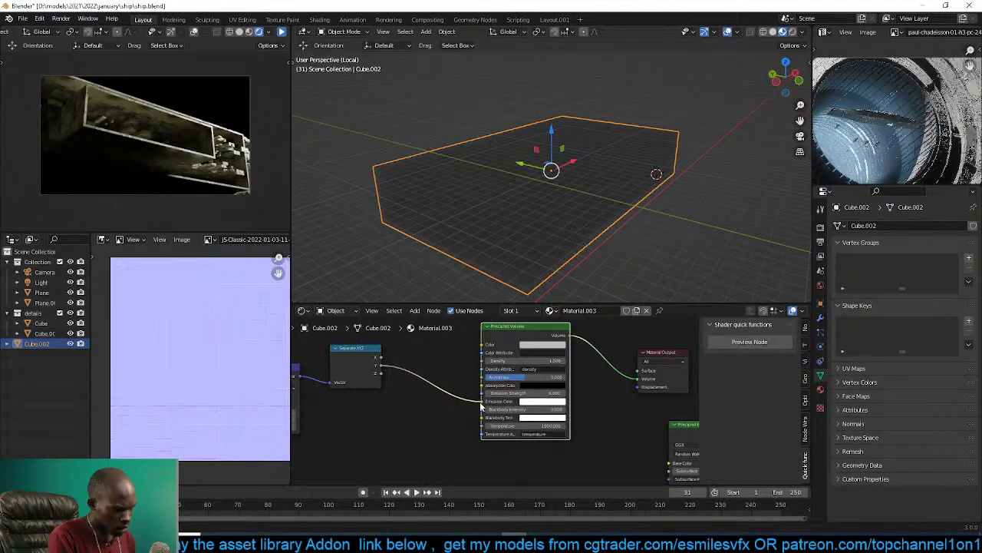
Try a Blackbody Intensity of 10 on the Principled Volume node and inspect the cube.
left_click(541, 411)
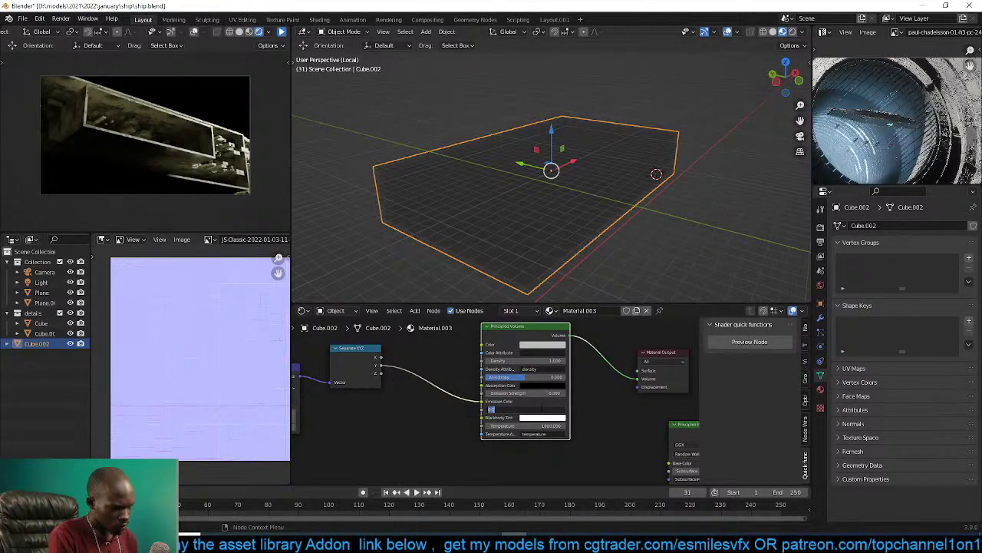
type("10")
key("Return")
middle_click_drag(540, 256, 528, 156)
middle_click_drag(452, 344, 435, 362)
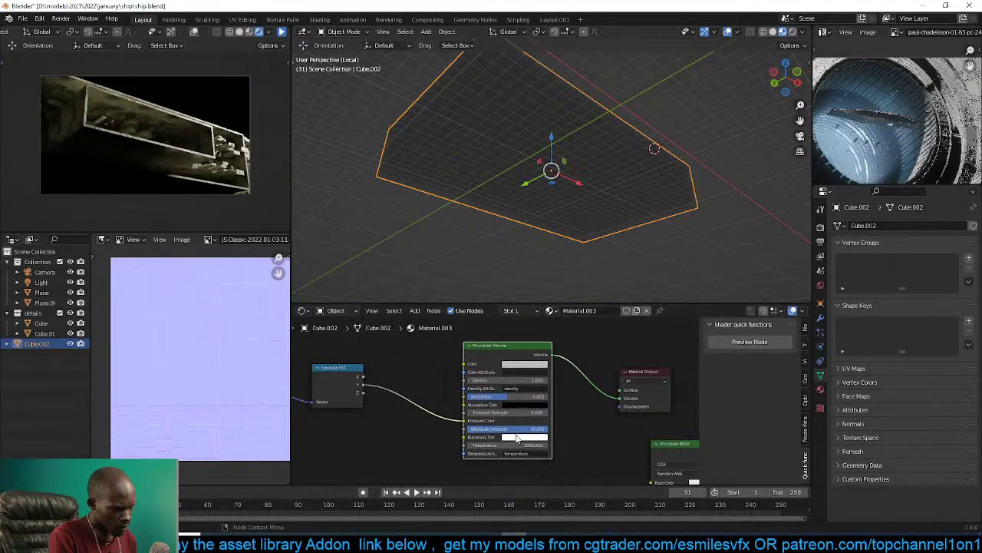
Set the Principled Volume's Emission Strength to 10 and return its Blackbody Intensity to 0.
left_click(467, 414)
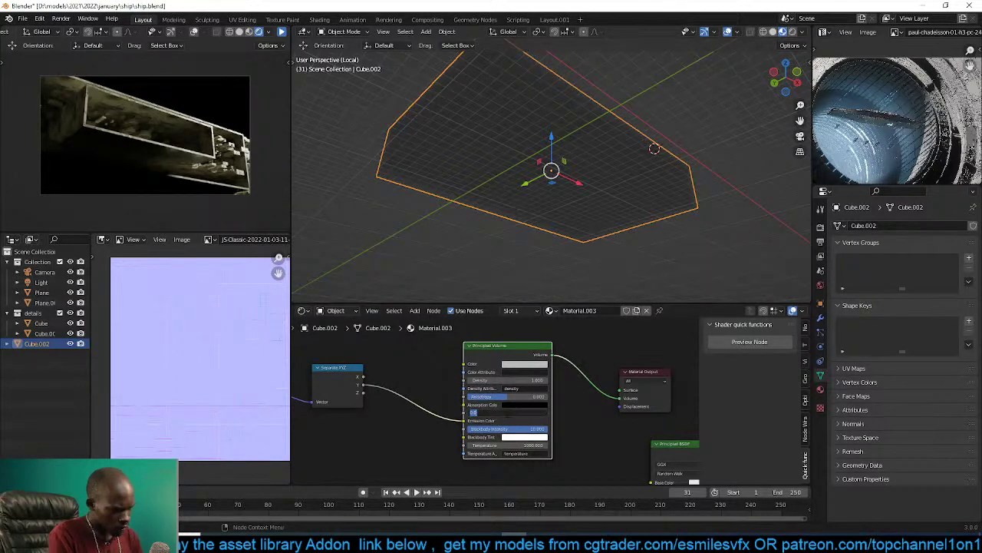
type("10")
key("Return")
left_click_drag(539, 430, 462, 430)
middle_click_drag(520, 203, 556, 139)
middle_click_drag(363, 372, 459, 372)
middle_click_drag(409, 404, 451, 385)
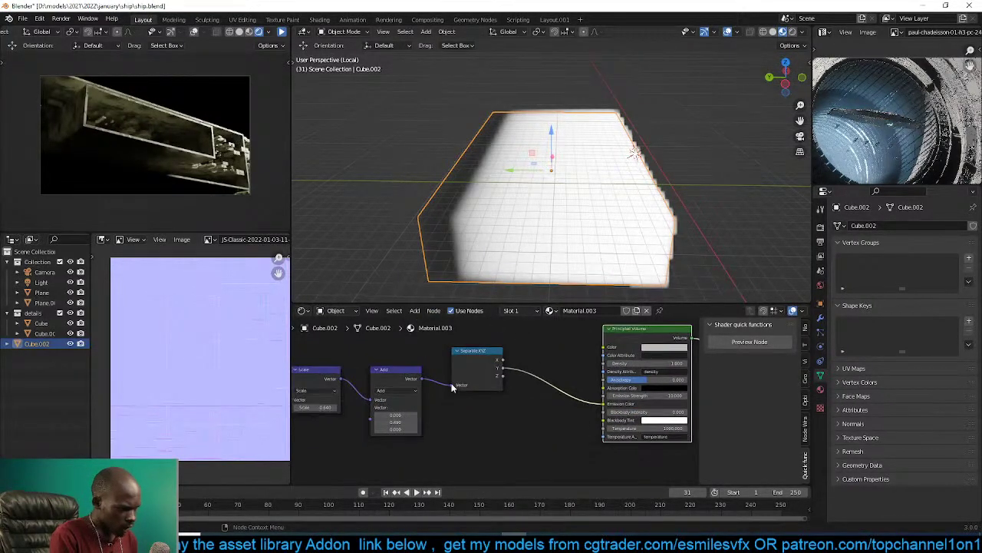
Try shifting the volume gradient with a Y value of about -0.51 on the Add node.
scroll(445, 399, "up", 2)
mouse_move(384, 425)
left_mouse_down()
mouse_move(422, 425)
mouse_move(378, 425)
left_mouse_up()
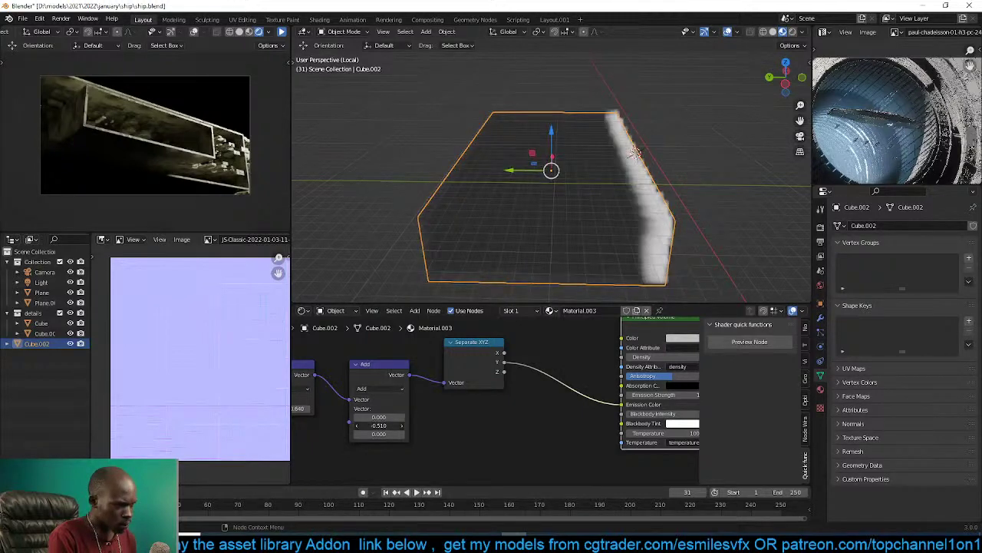
middle_click_drag(390, 404, 489, 407)
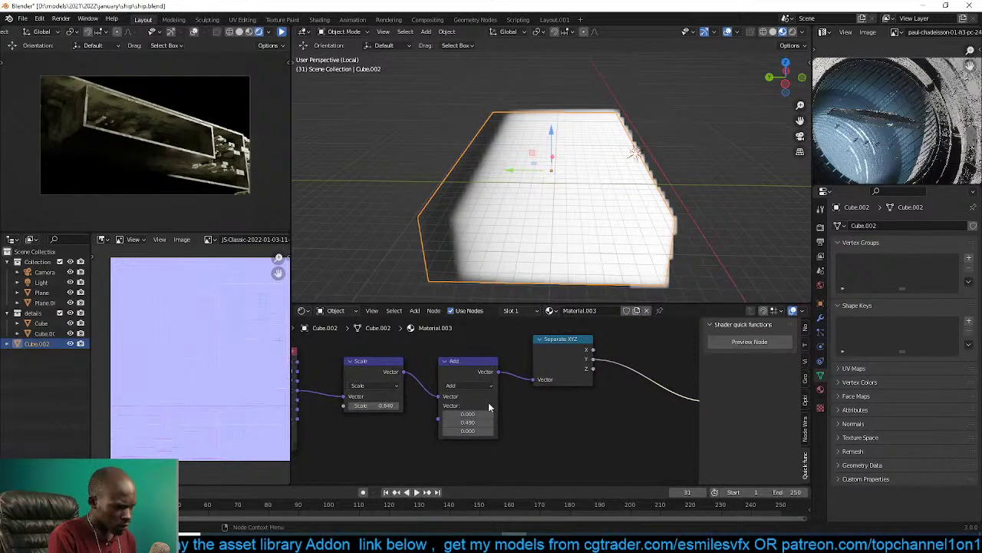
Set the vector Scale node's factor to 3.6 to flip and sharpen the volume gradient.
double_click(376, 407)
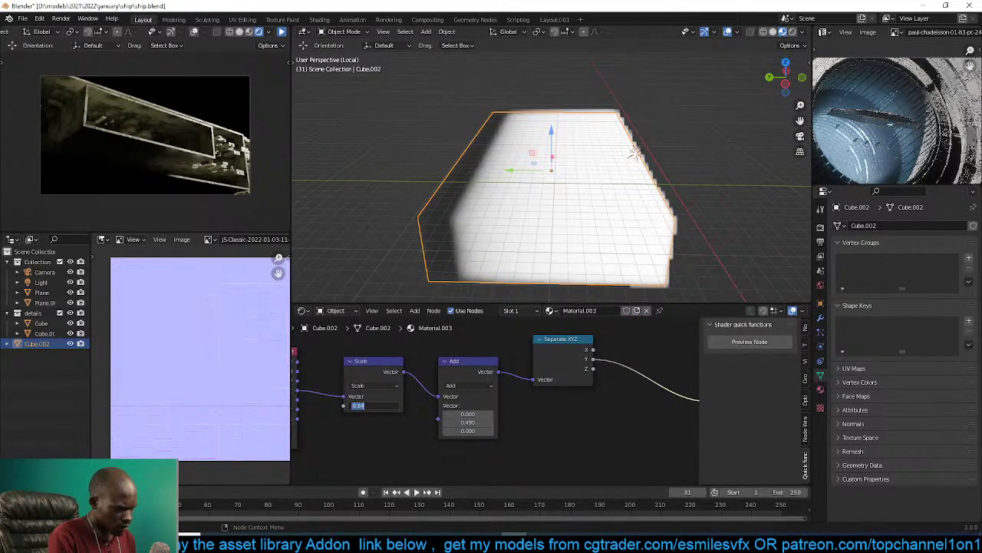
type("1")
key("Return")
double_click(377, 406)
type("3.6")
key("Return")
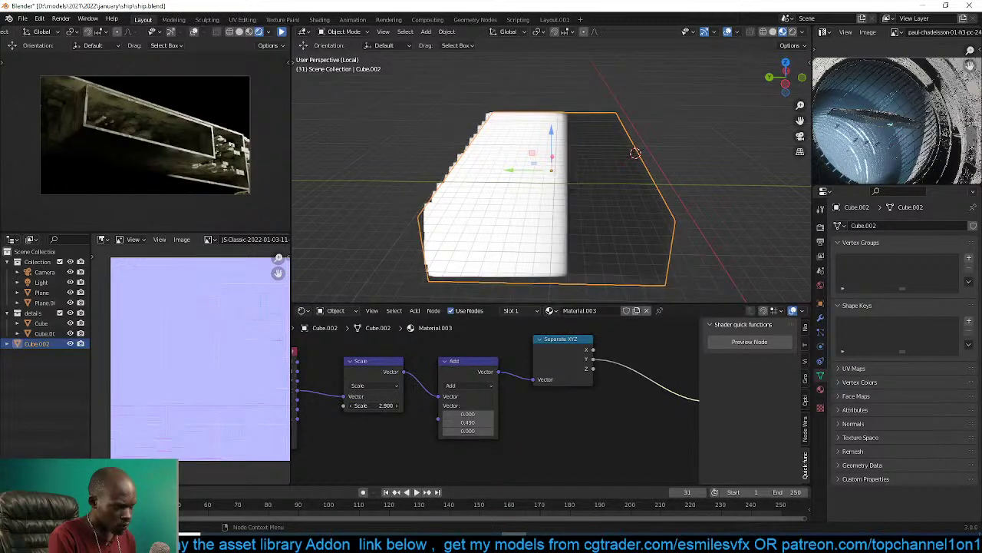
Define a render region around the cube and switch its viewport to Rendered shading.
middle_click_drag(507, 204, 476, 200)
key("KP_0")
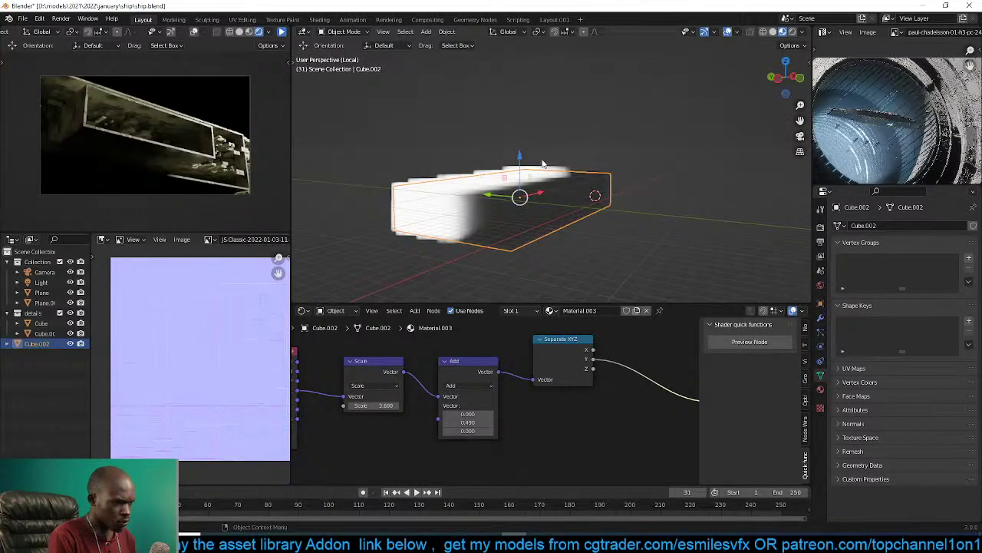
key("ctrl+b")
left_click_drag(362, 98, 718, 268)
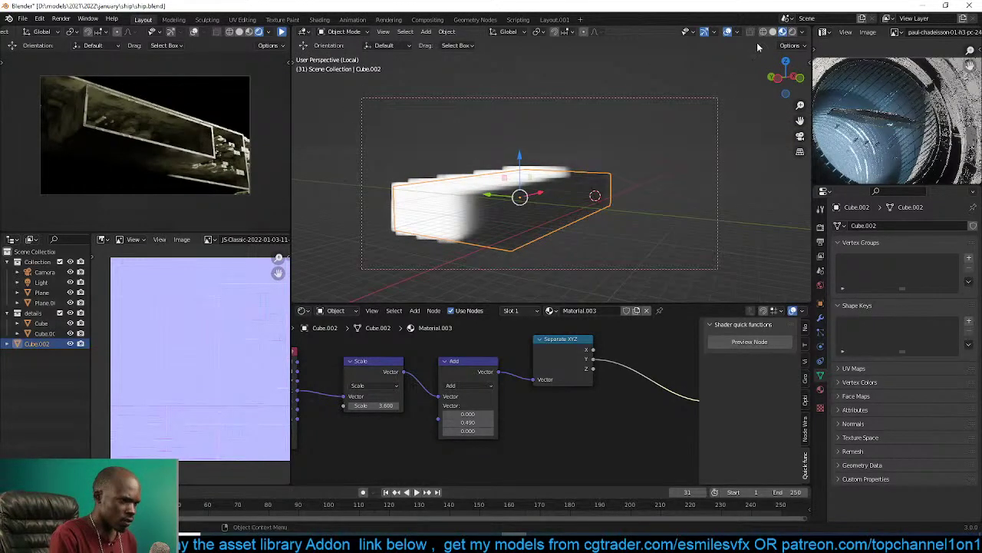
left_click(793, 32)
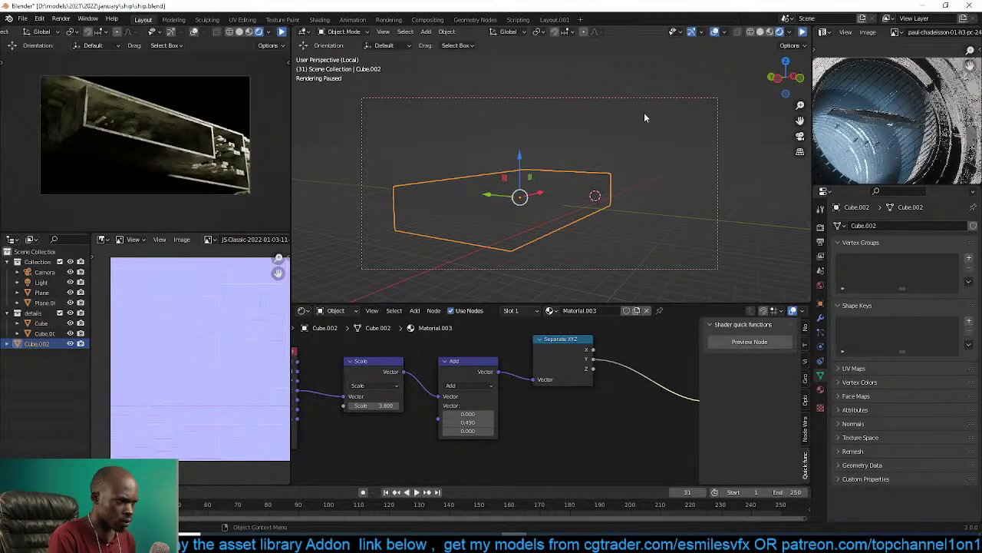
Switch the camera viewport to Solid shading and save the file with the cube deselected.
left_click(249, 32)
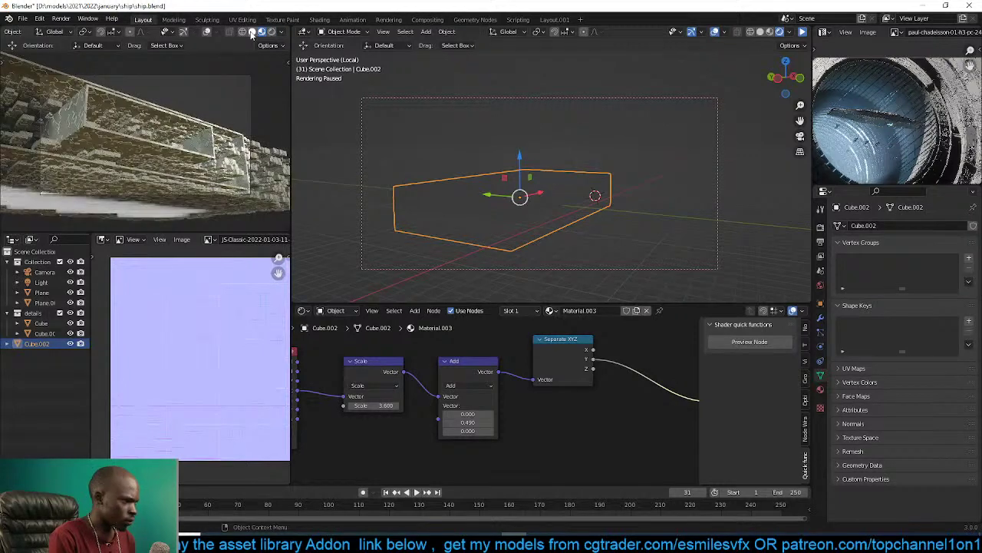
left_click(252, 32)
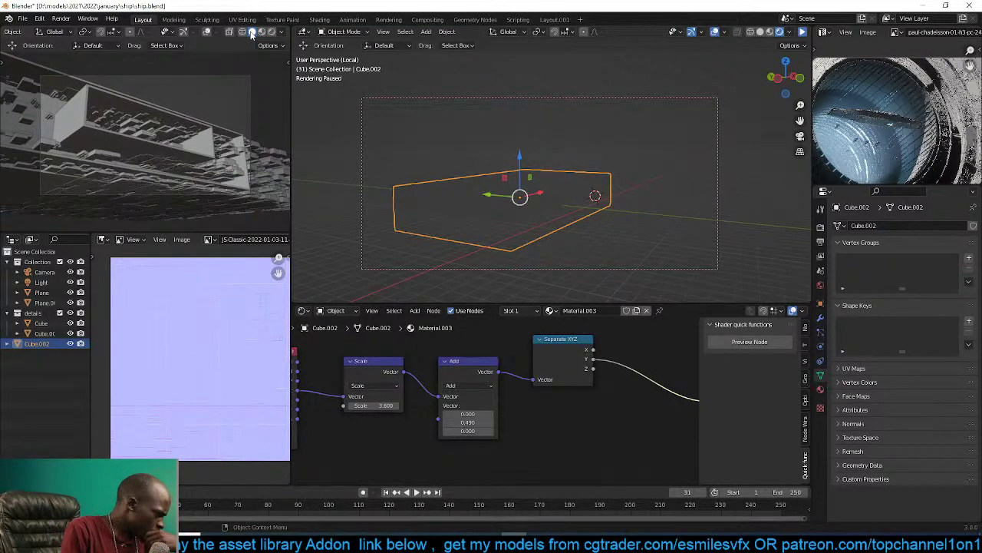
key("h")
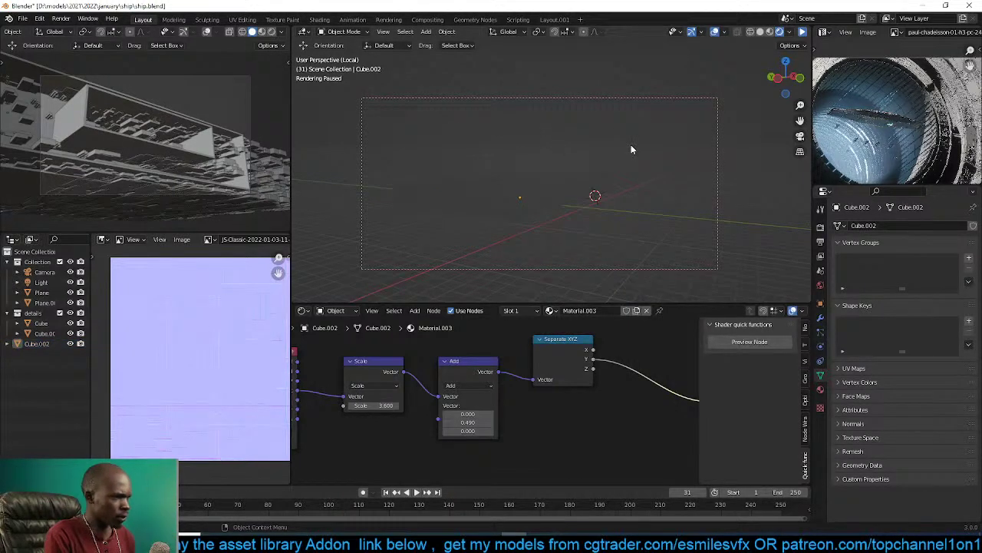
key("ctrl+s")
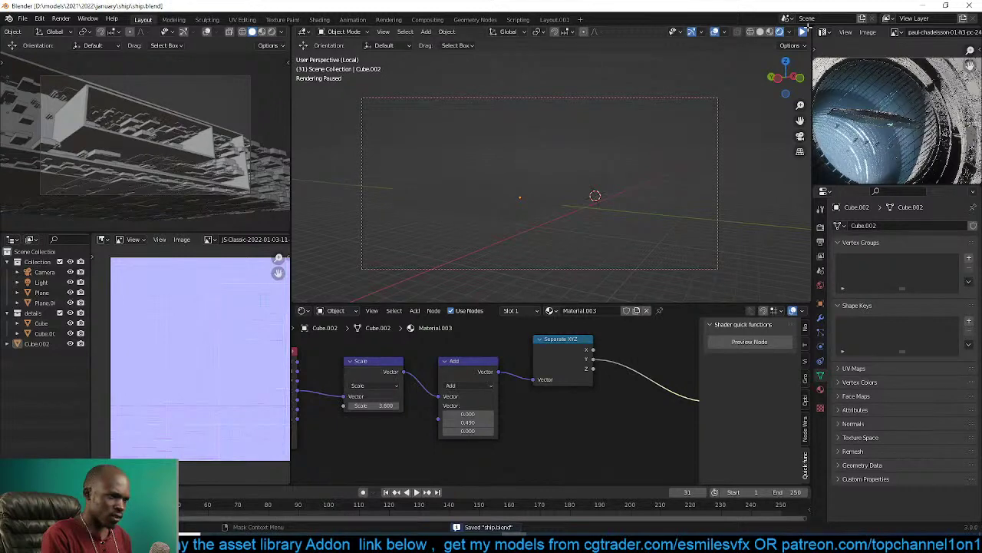
left_click_drag(808, 27, 555, 85)
left_click(568, 32)
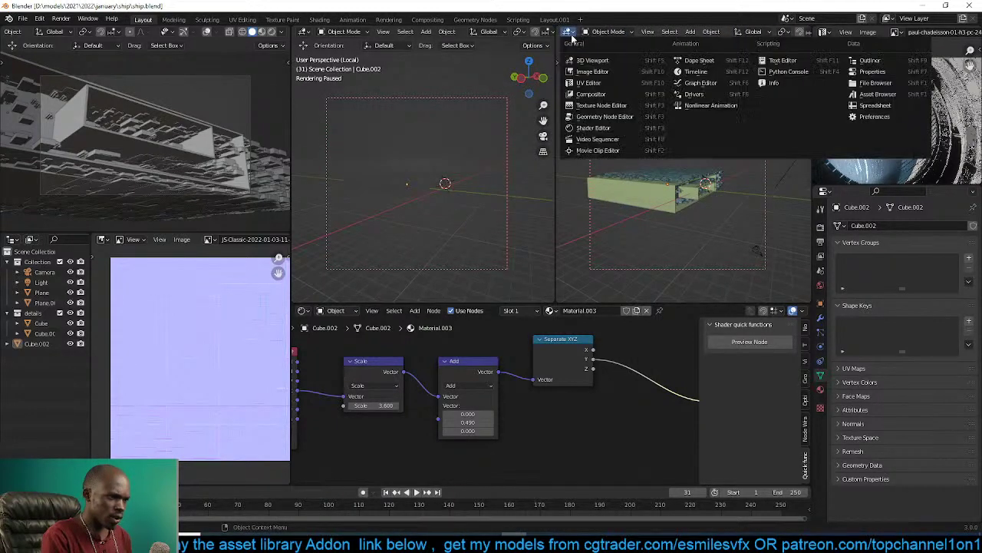
key("KP_0")
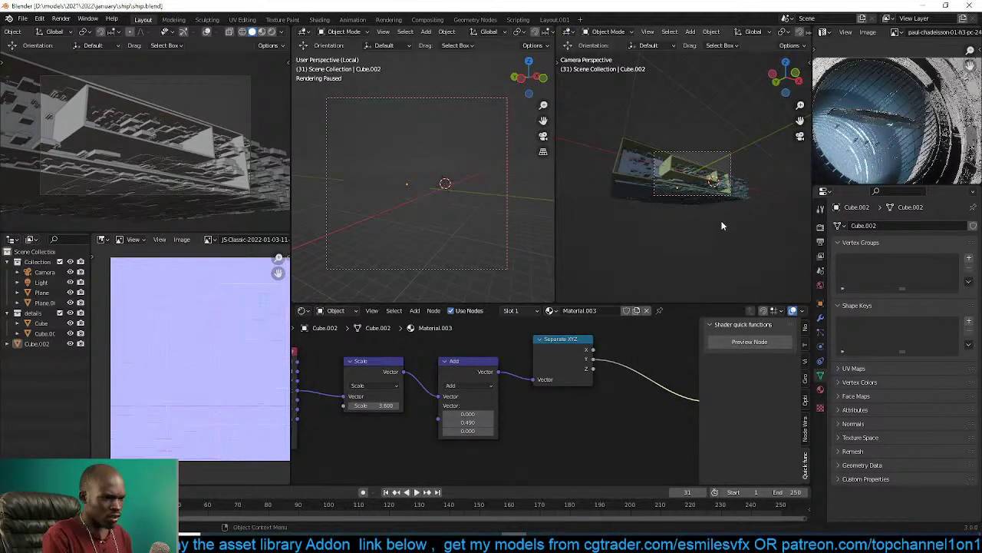
right_click(554, 171)
left_click(542, 182)
right_click(547, 182)
right_click(548, 185)
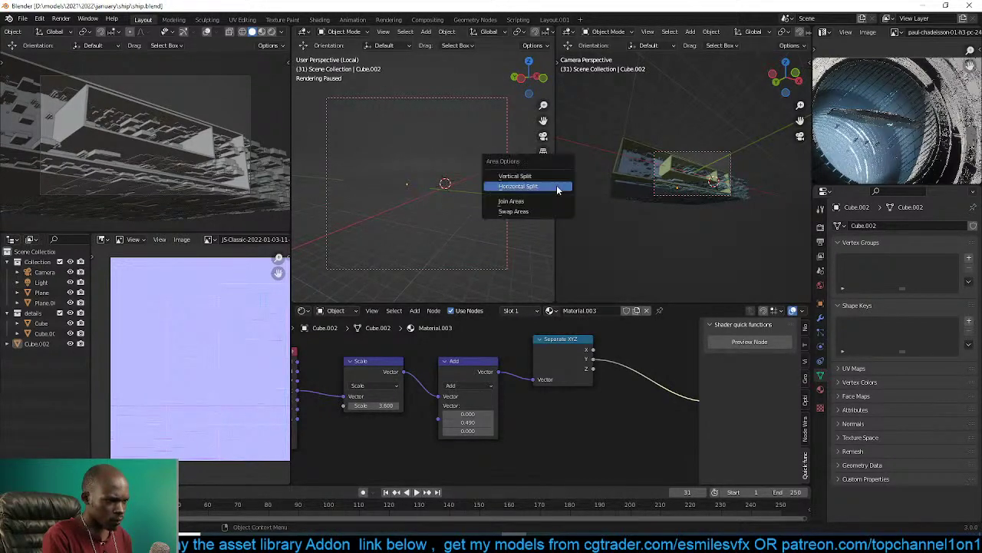
left_click(530, 200)
Resume the paused viewport render and select the cube to inspect its glowing volume.
middle_click_drag(514, 172, 611, 159)
left_click(802, 32)
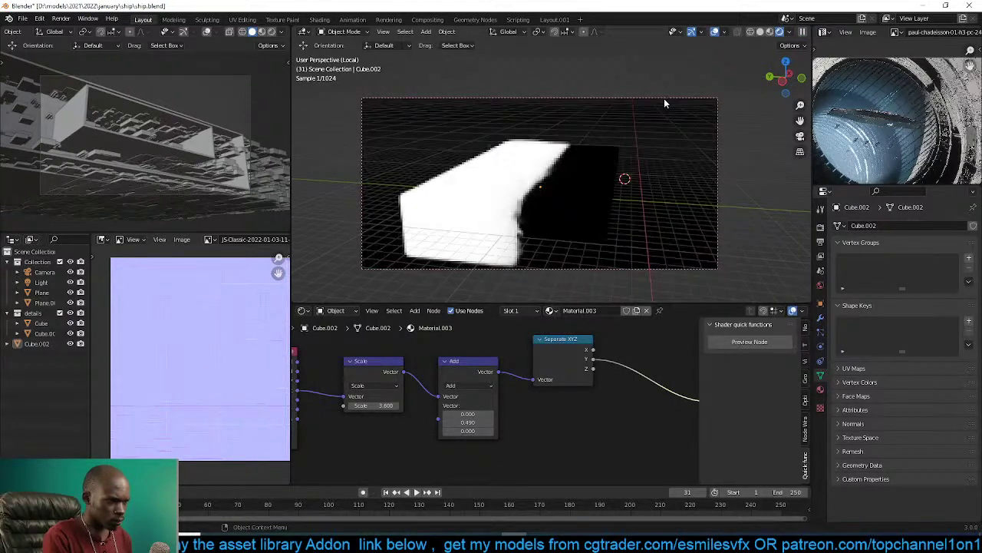
left_click(496, 218)
middle_click_drag(496, 218, 480, 206)
Disconnect the gradient from the Principled Volume's Emission Color and set its Density to 0.
middle_click_drag(660, 379, 464, 395)
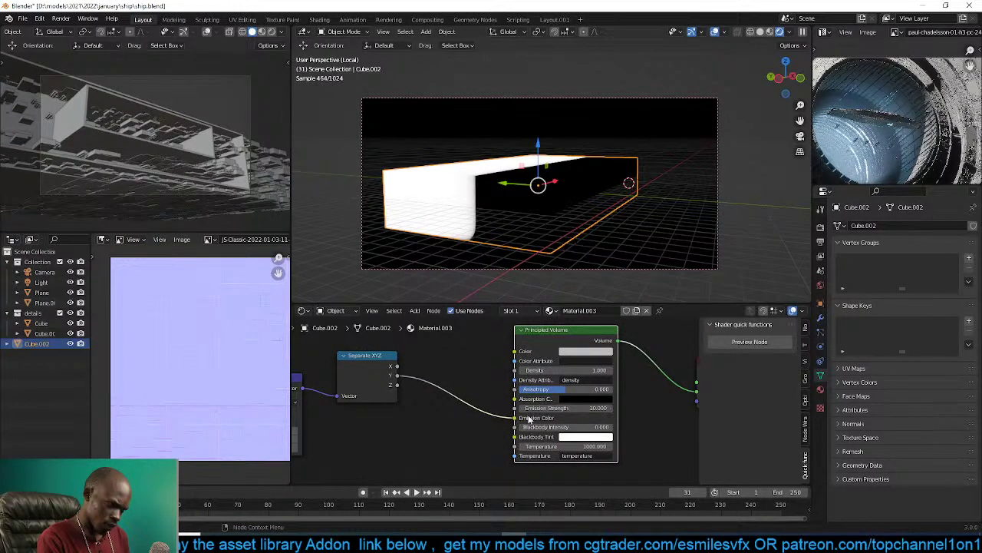
left_click_drag(519, 420, 503, 416)
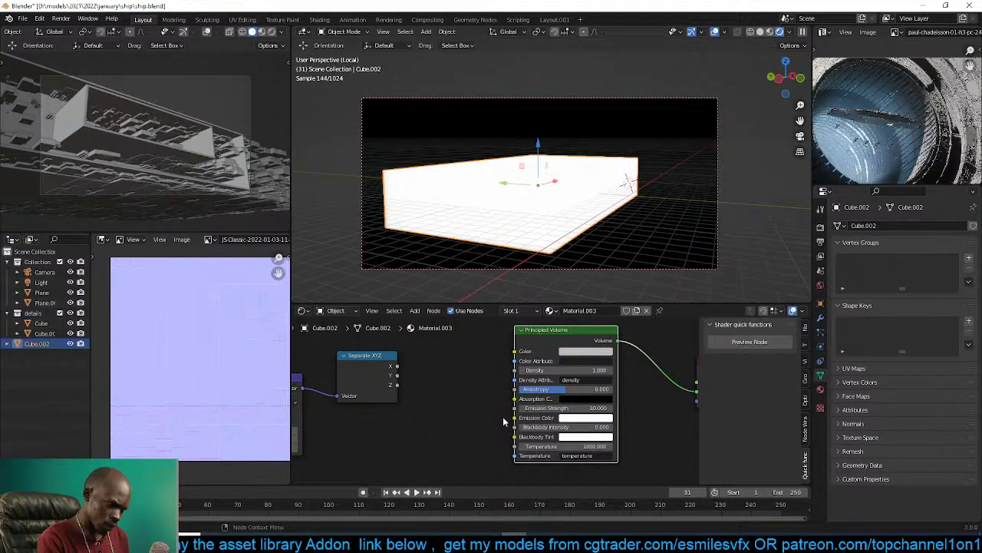
middle_click_drag(638, 381, 573, 383)
double_click(522, 371)
type("0")
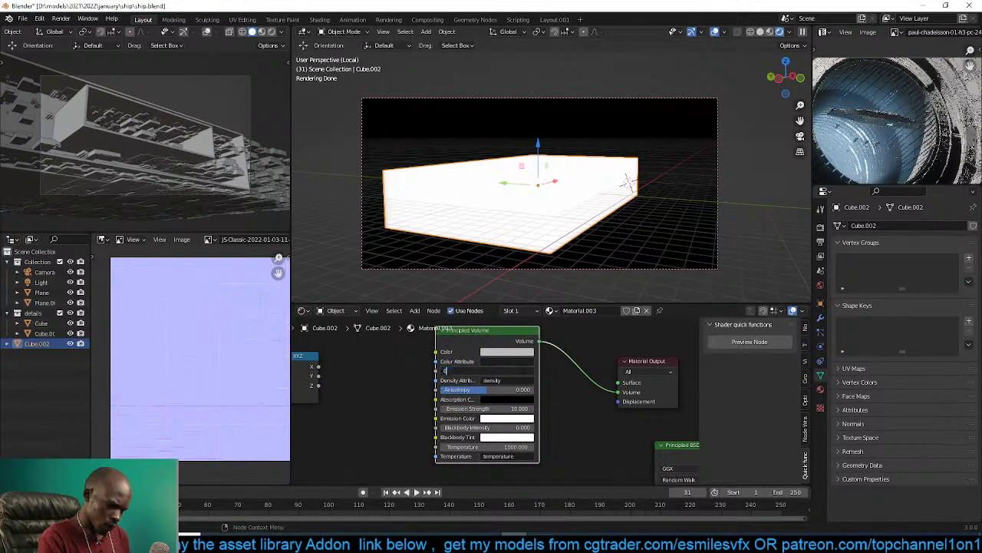
key("Return")
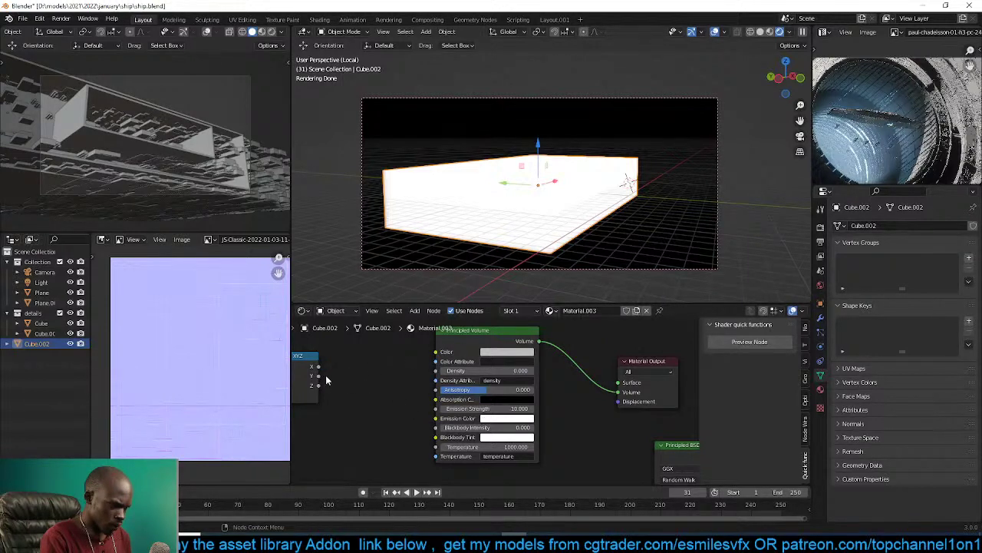
Connect the Separate XYZ node's Y output to the Principled Volume's Emission Color and set the vector Scale node to 1.
left_click_drag(318, 376, 435, 418)
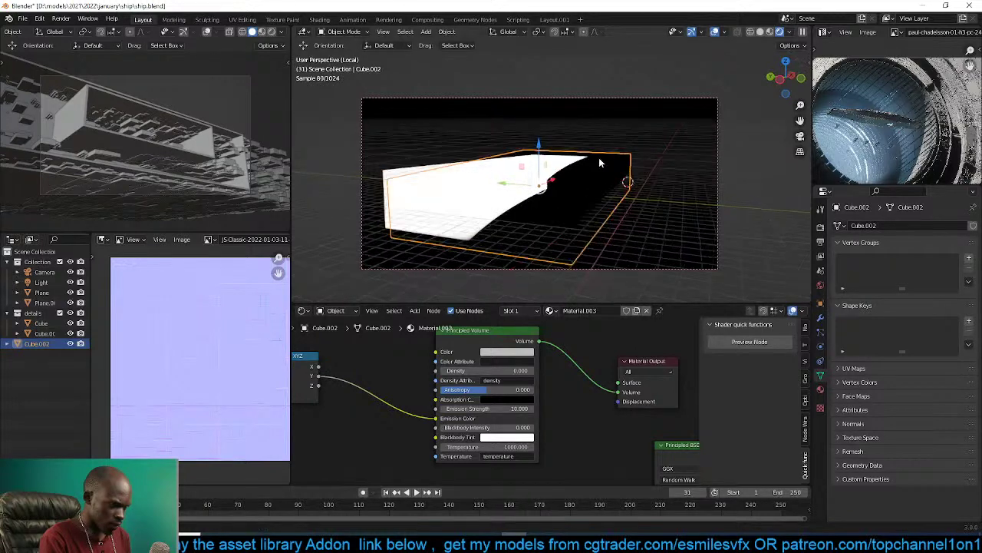
middle_click_drag(600, 159, 605, 159)
middle_click_drag(407, 372, 599, 372)
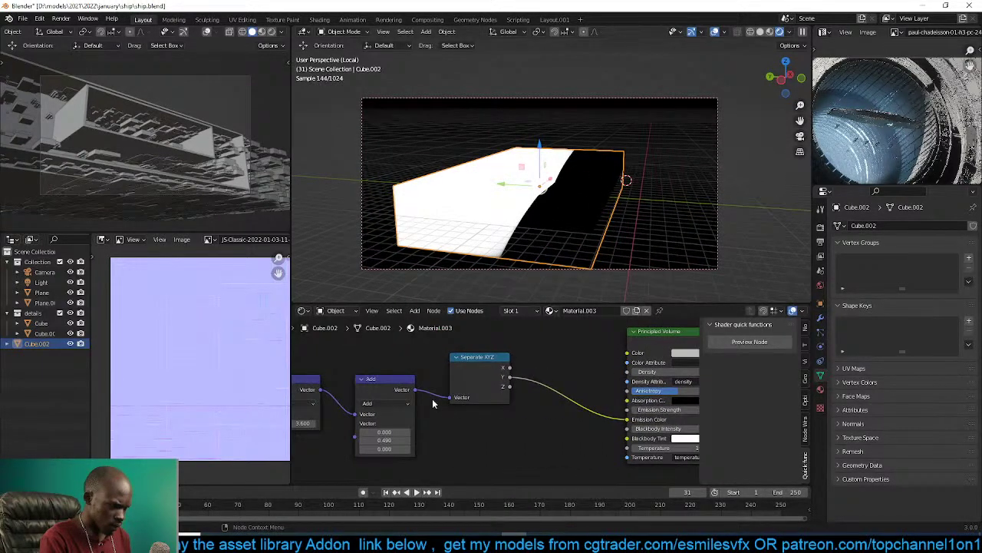
middle_click_drag(425, 377, 560, 373)
double_click(447, 417)
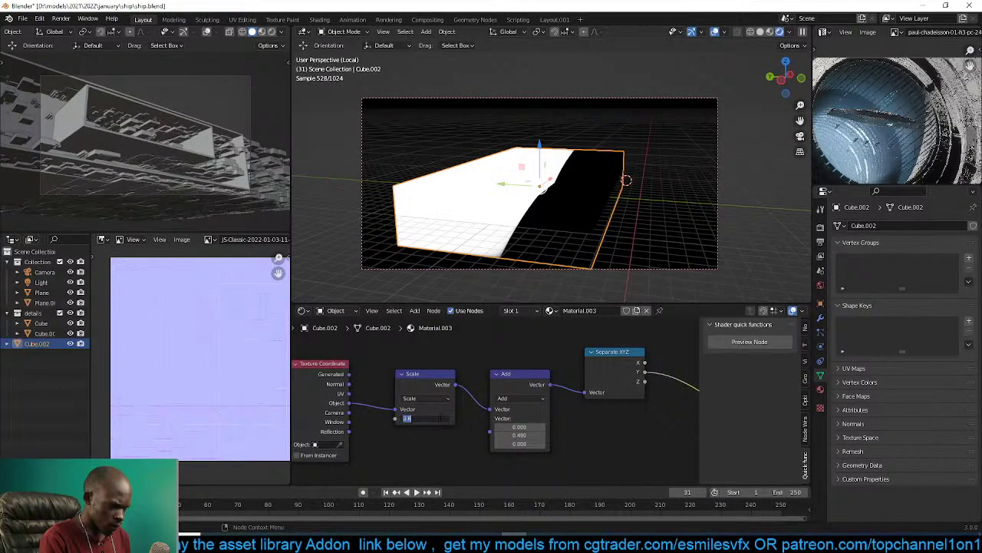
type("1")
key("Return")
Try a value of 0 on the vector Scale node and restore it to 1.
left_click(439, 418)
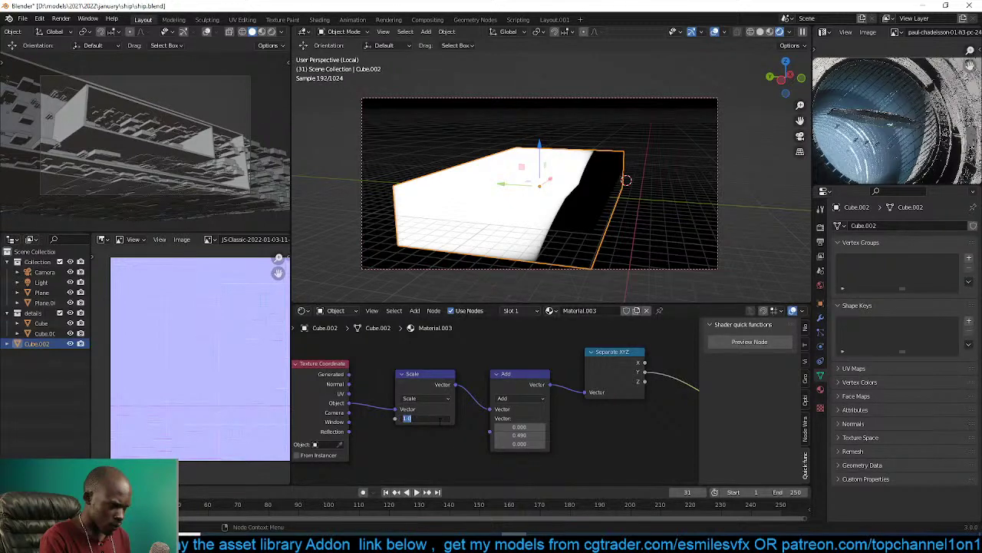
type("0")
key("Return")
left_click(438, 423)
left_click(439, 419)
type("1")
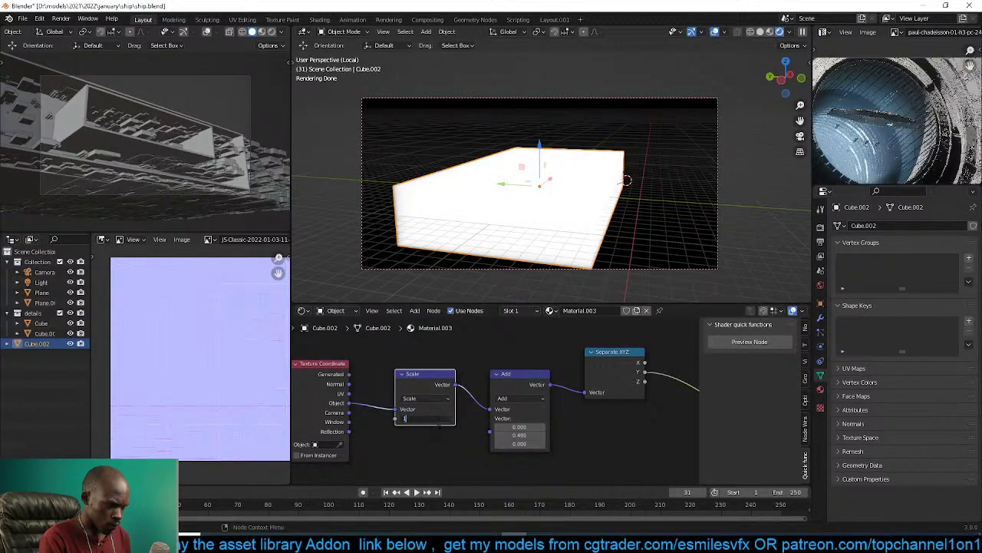
key("Return")
Switch the cube's viewport to Material Preview shading and set the Principled Volume's Emission Strength to 1.
middle_click_drag(547, 234, 503, 213)
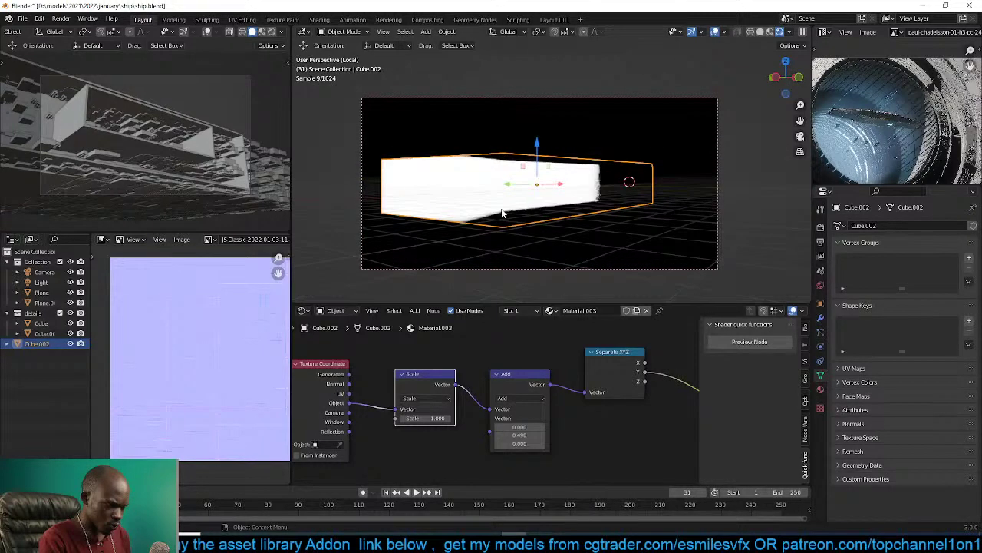
left_click(770, 32)
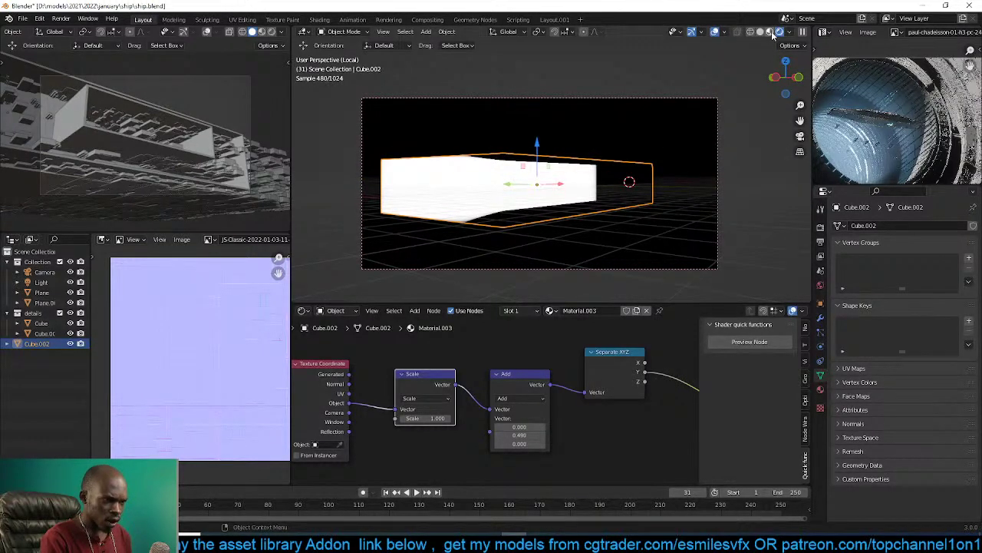
mouse_move(675, 103)
middle_mouse_down()
mouse_move(622, 134)
mouse_move(654, 149)
middle_mouse_up()
middle_click_drag(599, 395, 419, 398)
left_click(618, 408)
type("1")
left_click(570, 423)
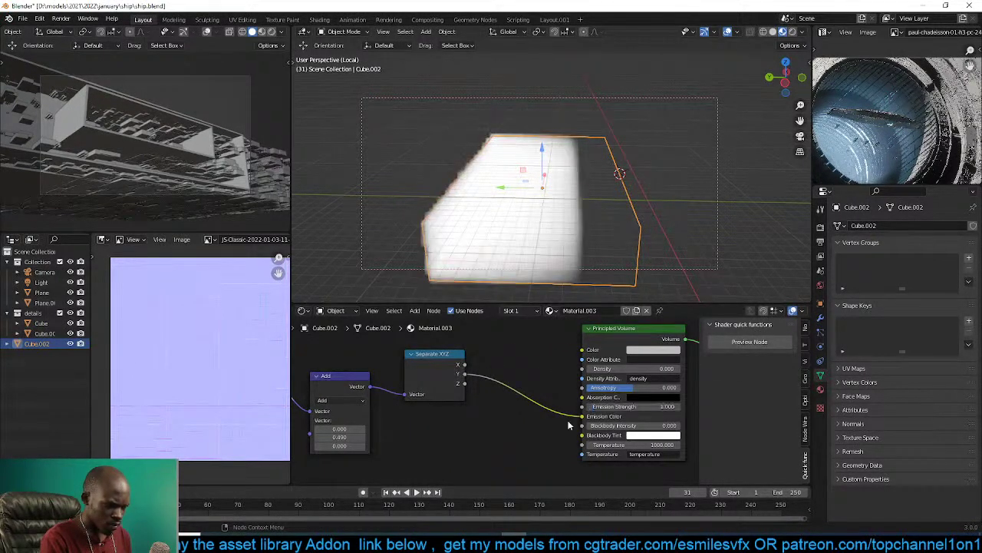
In Rendered shading, lower the vector Scale to 0.2 and the Add node's Y offset to 0.19.
left_click(793, 33)
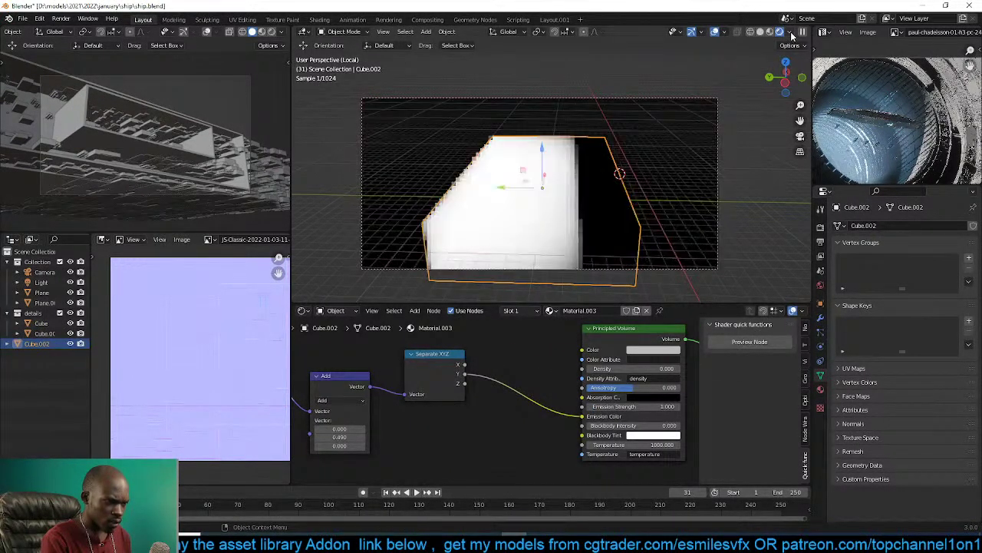
middle_click_drag(510, 380, 613, 371)
scroll(524, 405, "up", 1)
middle_click_drag(525, 406, 577, 391)
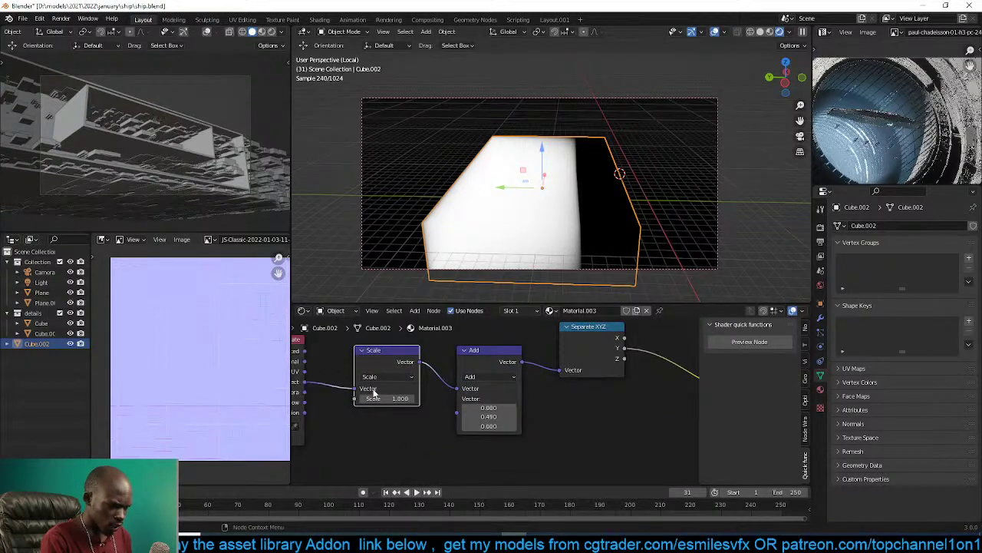
mouse_move(386, 399)
left_mouse_down()
mouse_move(416, 398)
mouse_move(384, 399)
left_mouse_up()
left_click_drag(488, 416, 472, 416)
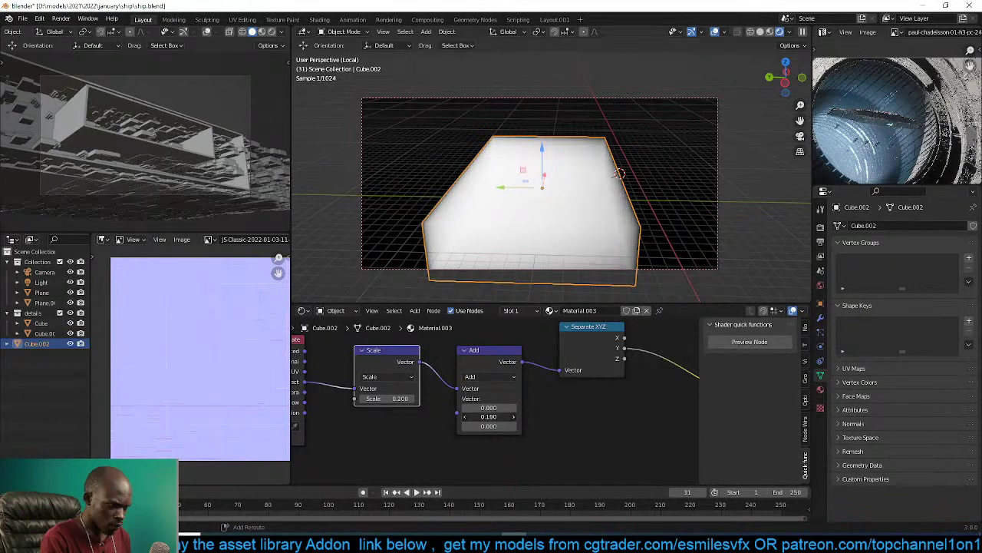
Look through the camera and set the Principled Volume's Emission Strength to 0.2.
key("KP_0")
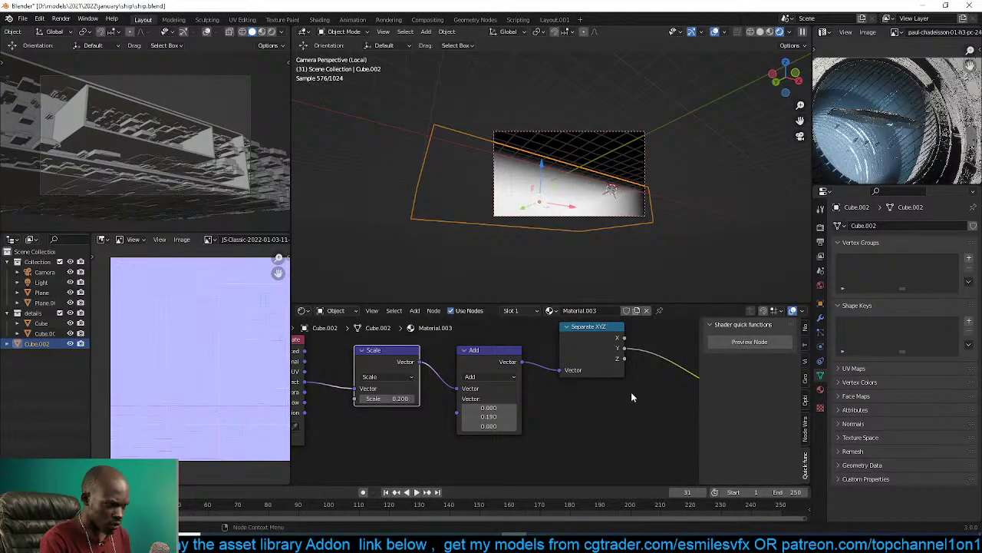
scroll(614, 395, "up", 3)
middle_click_drag(592, 396, 483, 417)
scroll(478, 416, "down", 4)
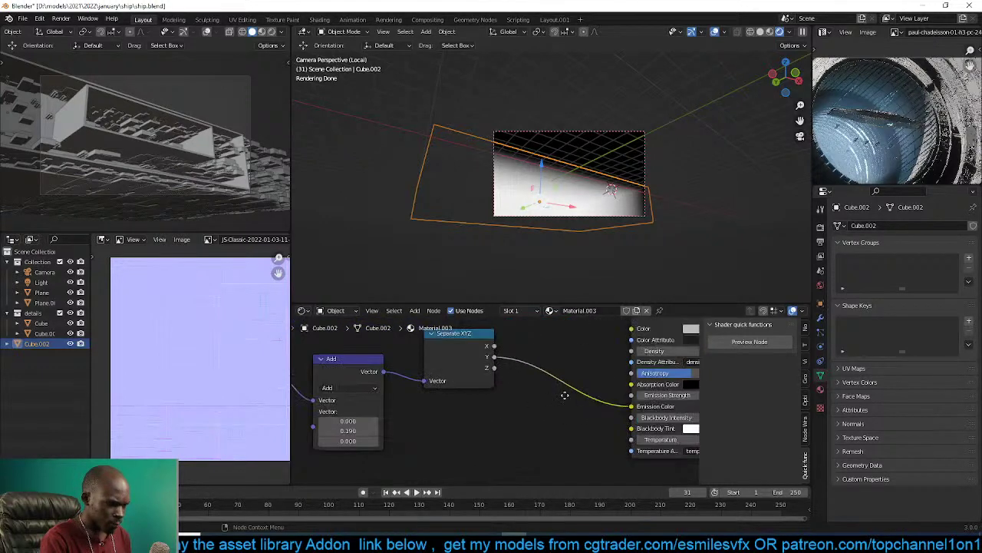
middle_click_drag(580, 395, 459, 420)
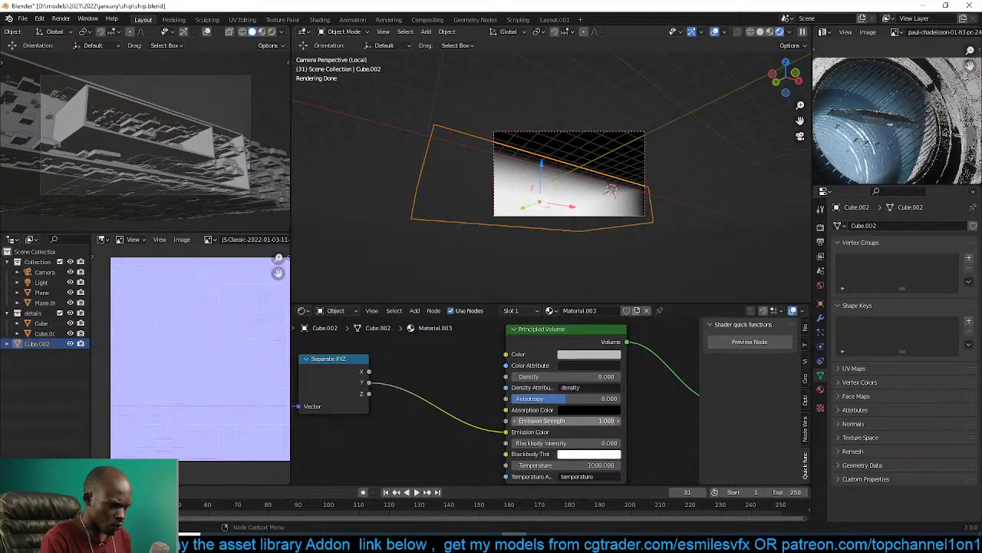
double_click(538, 420)
type(".2")
key("Return")
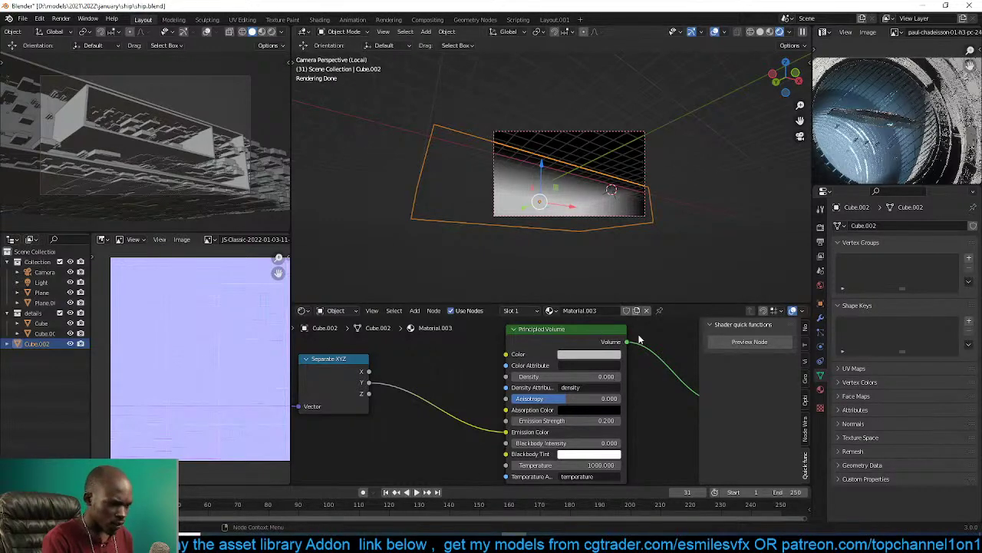
Insert a MixRGB node between Separate XYZ and Emission Color, make its Color2 light blue, and deselect the cube.
middle_click_drag(446, 385, 500, 383)
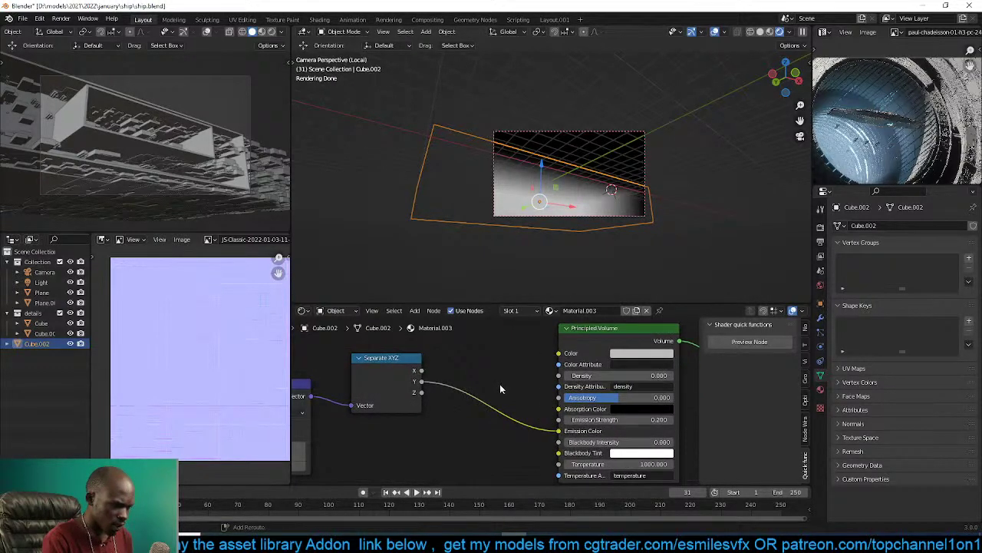
key("shift+a")
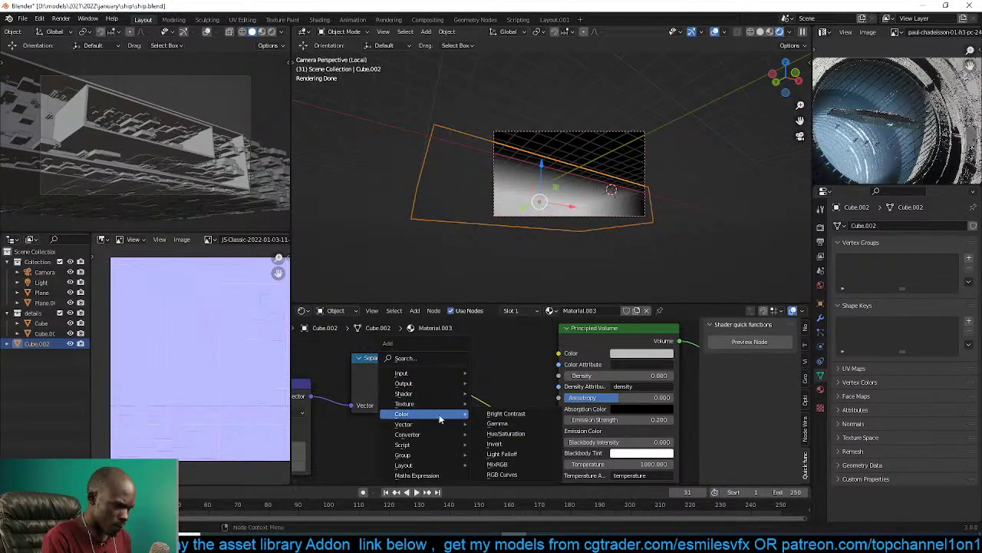
left_click(516, 472)
left_click(475, 374)
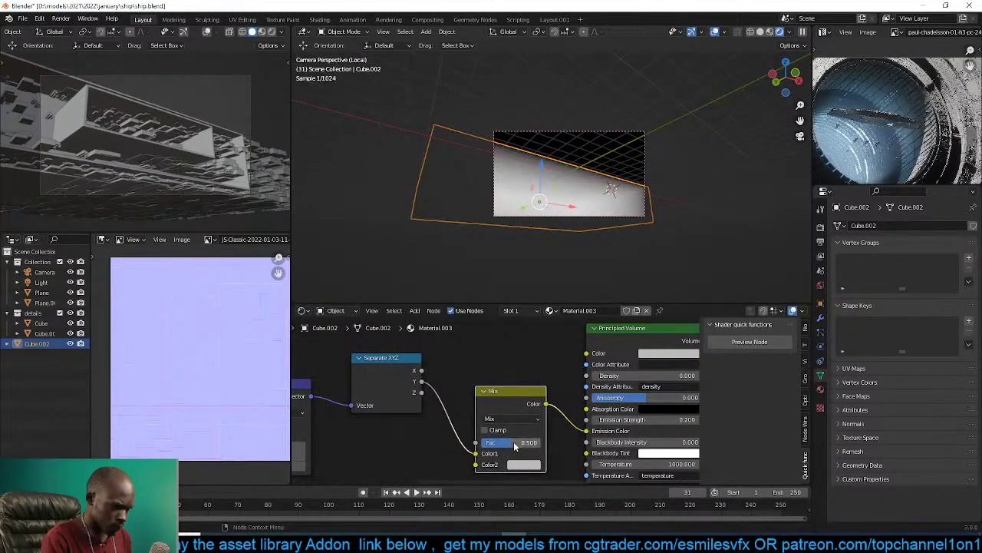
left_click(522, 466)
left_click_drag(553, 372, 561, 331)
left_click(703, 164)
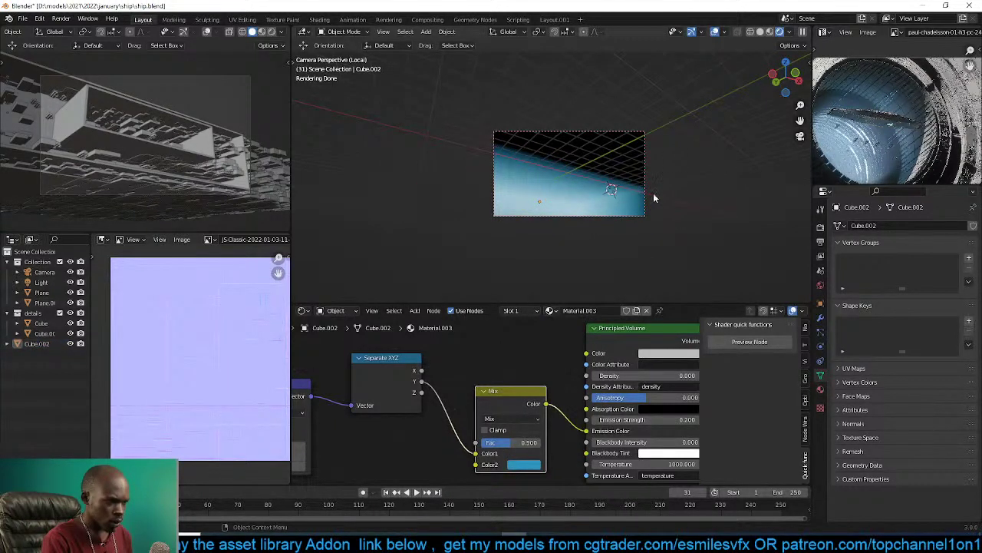
Save the file in Material Preview shading and leave local view for the camera view of the whole ship.
left_click(767, 31)
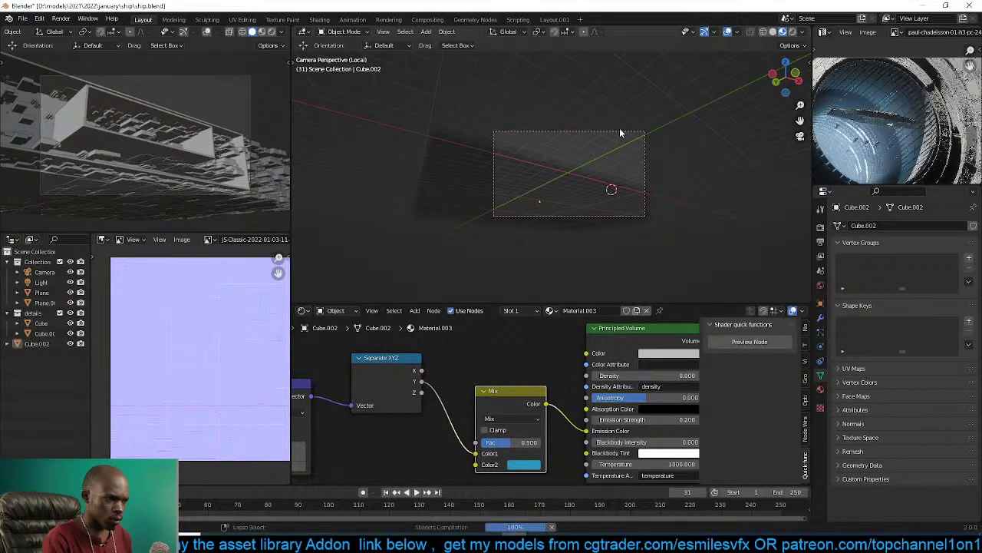
key("ctrl+s")
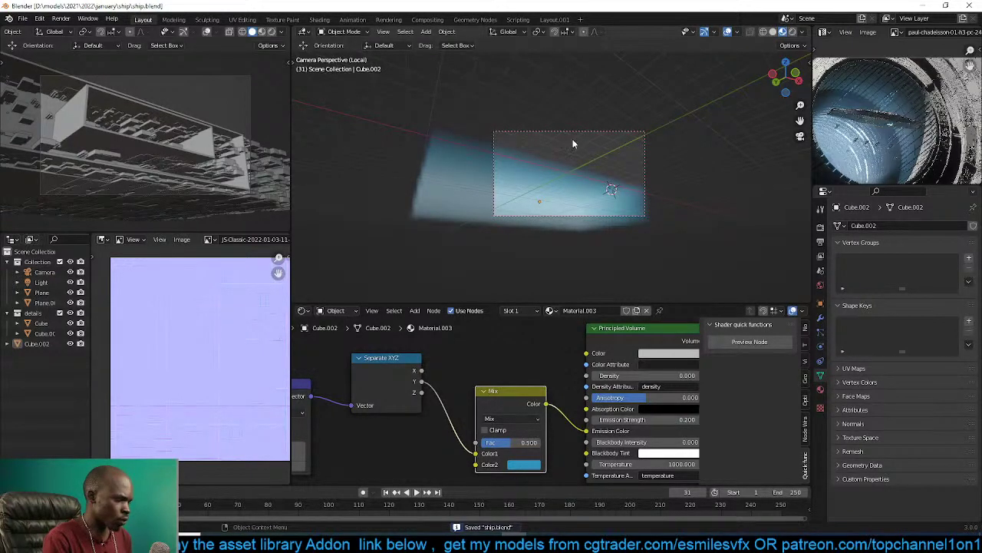
key("KP_Divide")
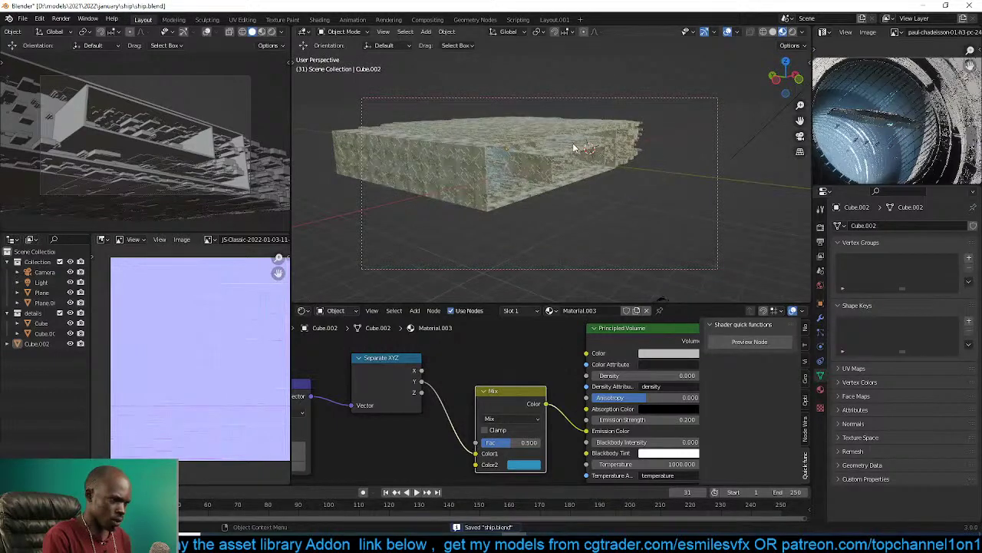
key("KP_0")
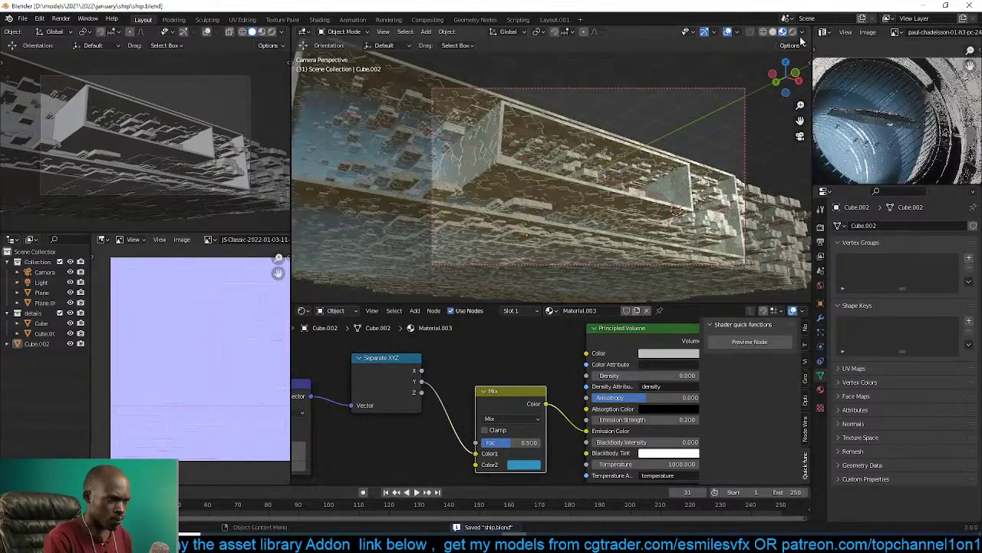
Enable Scene Lights for Material Preview with Scene World off, and switch the small camera viewport to Rendered shading.
left_click(803, 32)
left_click(759, 83)
left_click(759, 95)
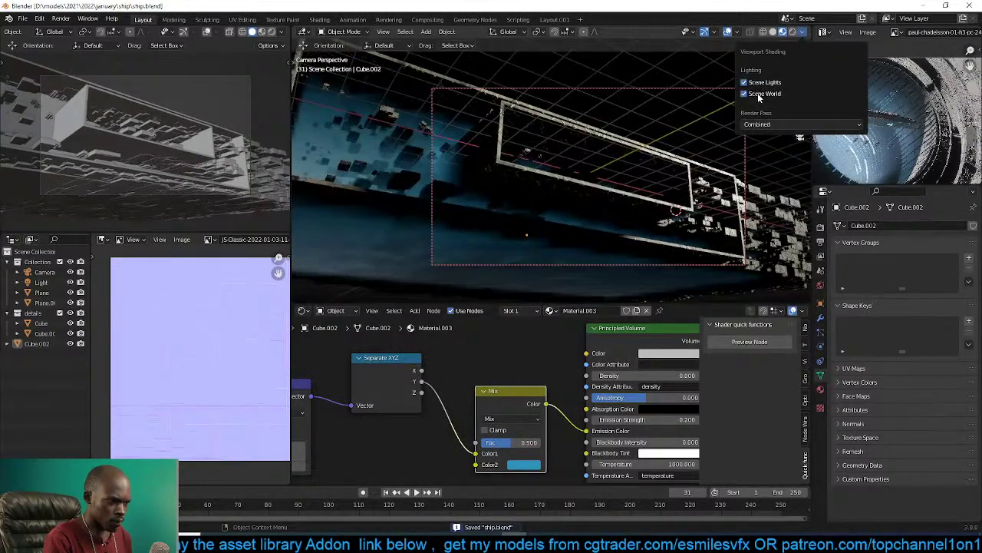
left_click(759, 95)
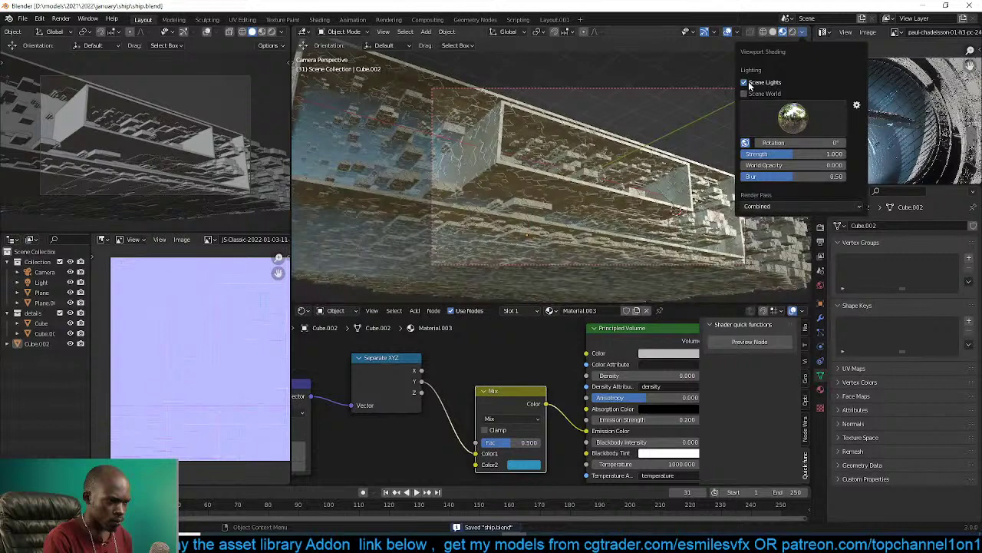
left_click(272, 33)
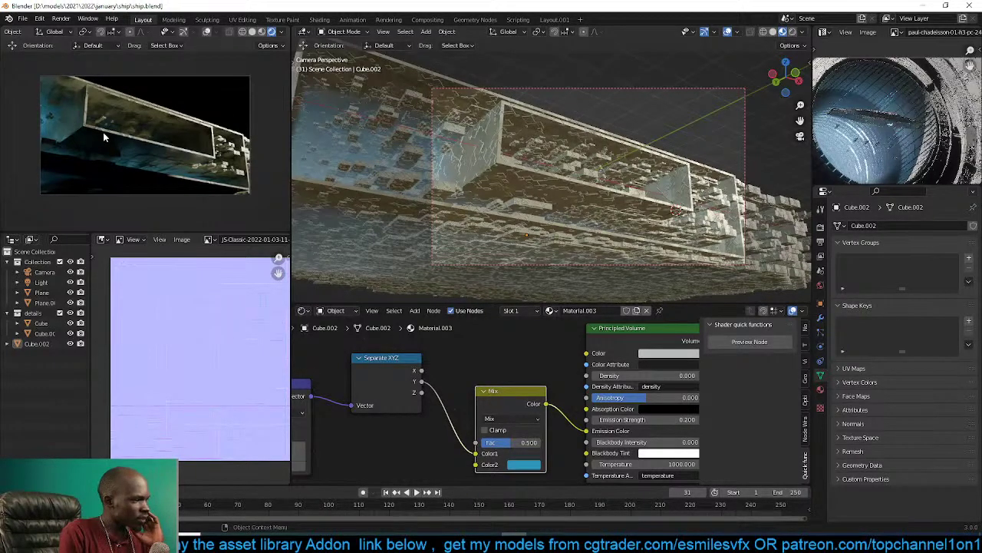
Select the inner Plane hull section and hide it from the viewports.
left_click(585, 141)
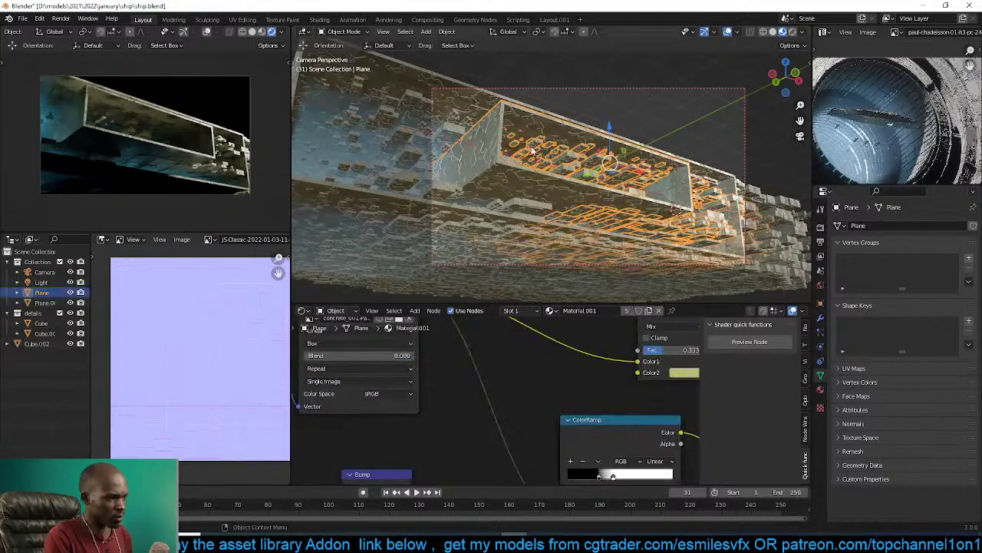
key("alt+a")
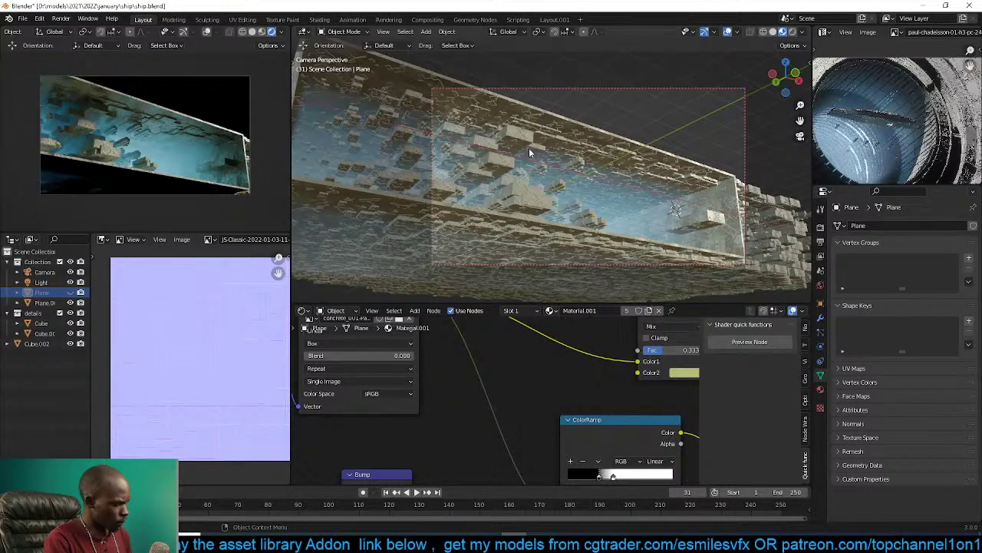
mouse_move(637, 169)
middle_mouse_down()
mouse_move(695, 173)
mouse_move(628, 181)
middle_mouse_up()
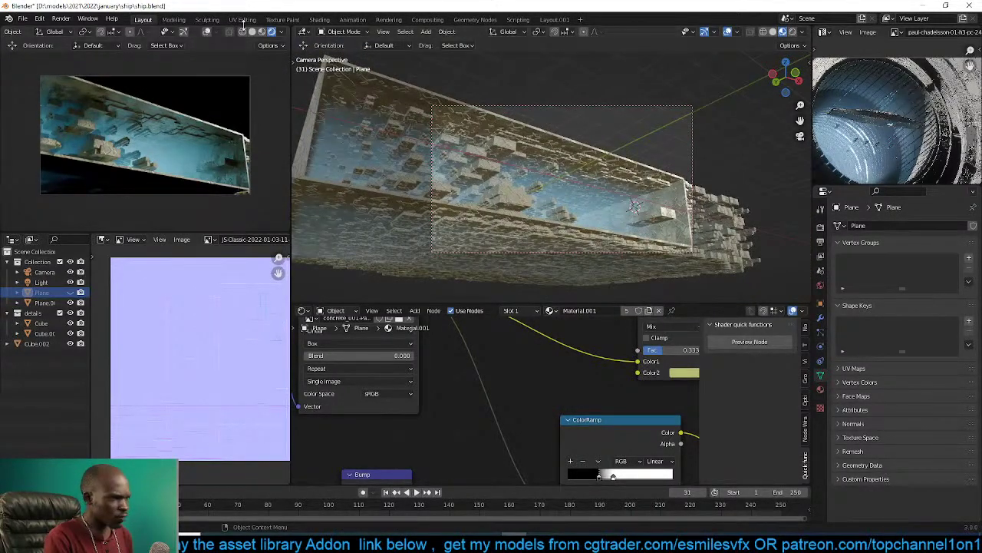
scroll(282, 34, "down", 2)
Select the remaining hull plane, save the file, and set its Solidify Thickness to -1.3 m.
left_click(533, 122)
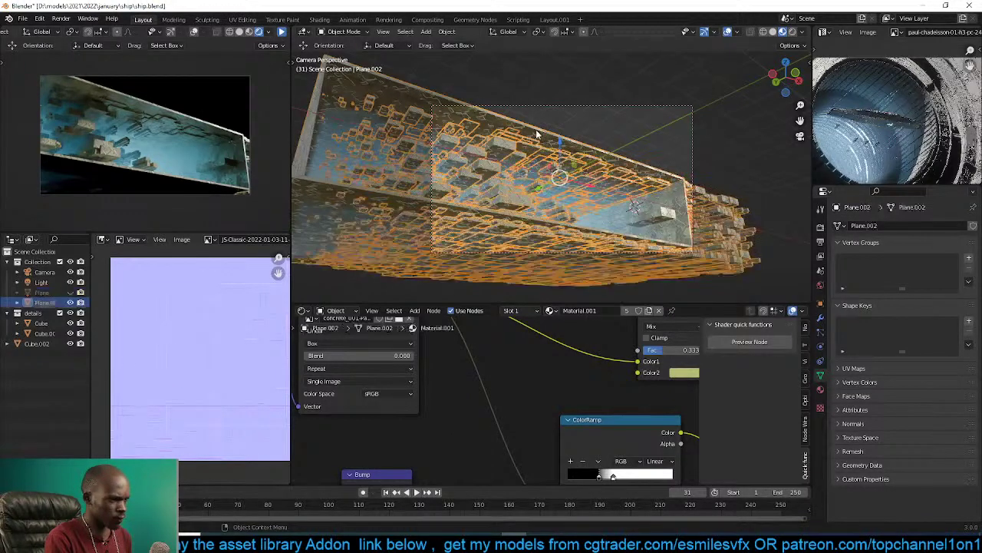
key("ctrl+s")
left_click(822, 320)
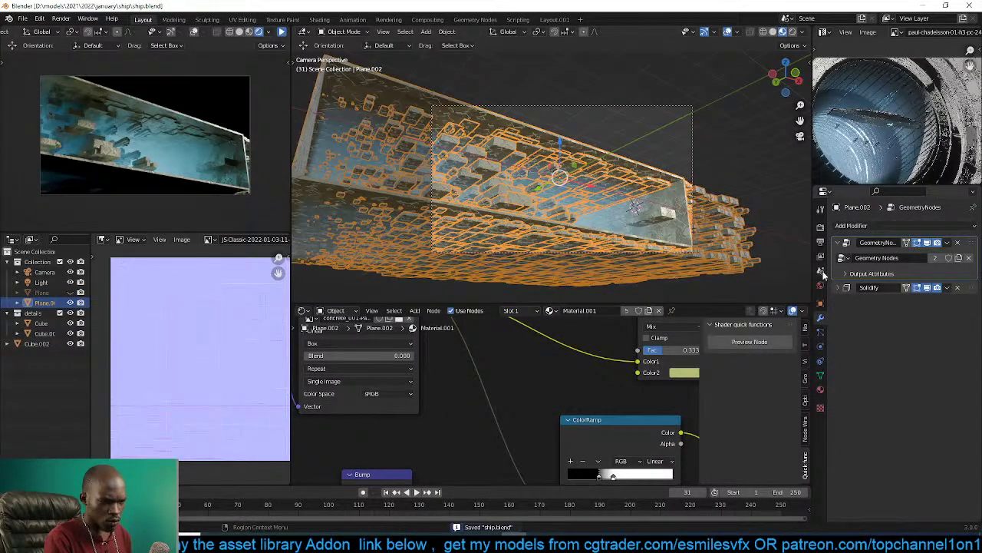
left_click(838, 287)
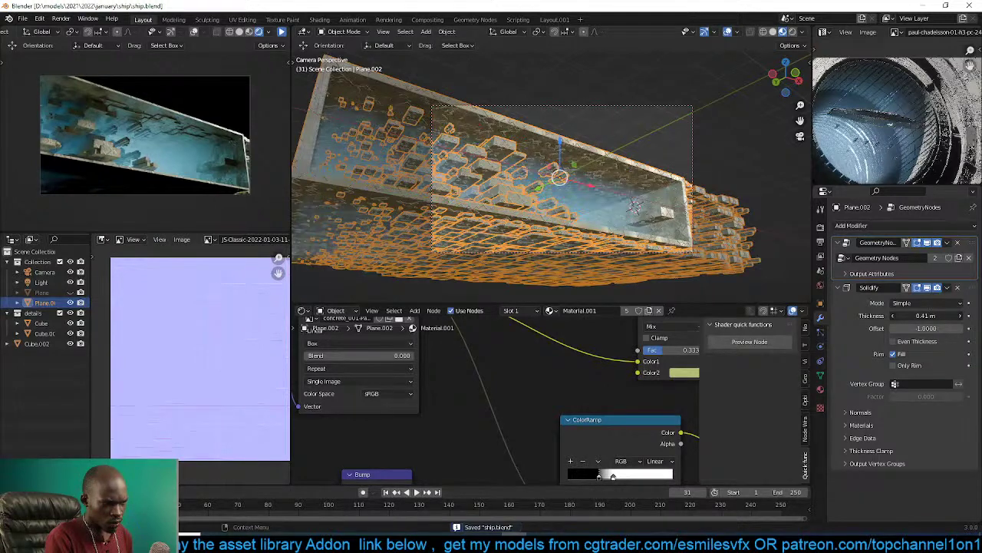
left_click_drag(926, 315, 870, 315)
Try the Solidify modifier above Geometry Nodes, restore the original order, and reselect the hull plane.
left_click_drag(974, 287, 975, 242)
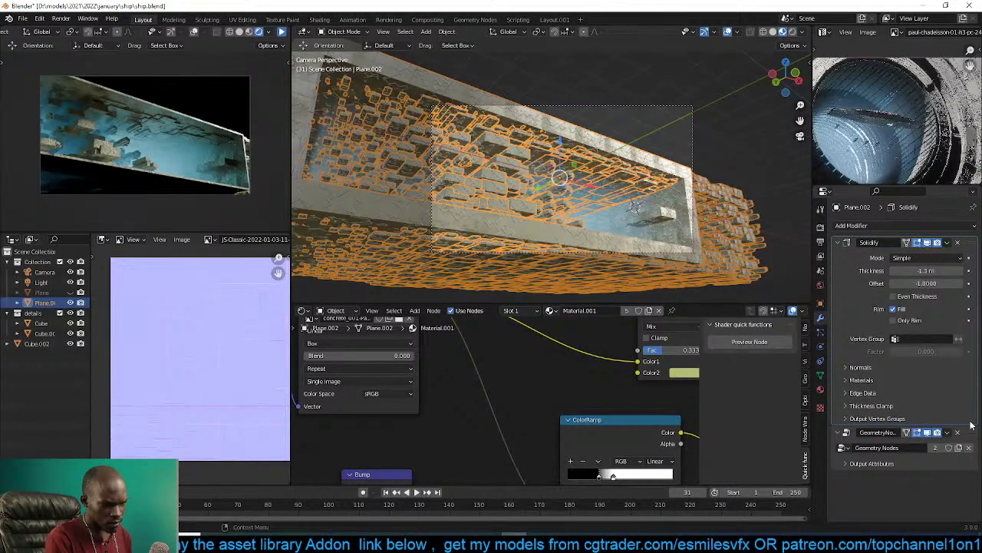
left_click_drag(971, 426, 972, 244)
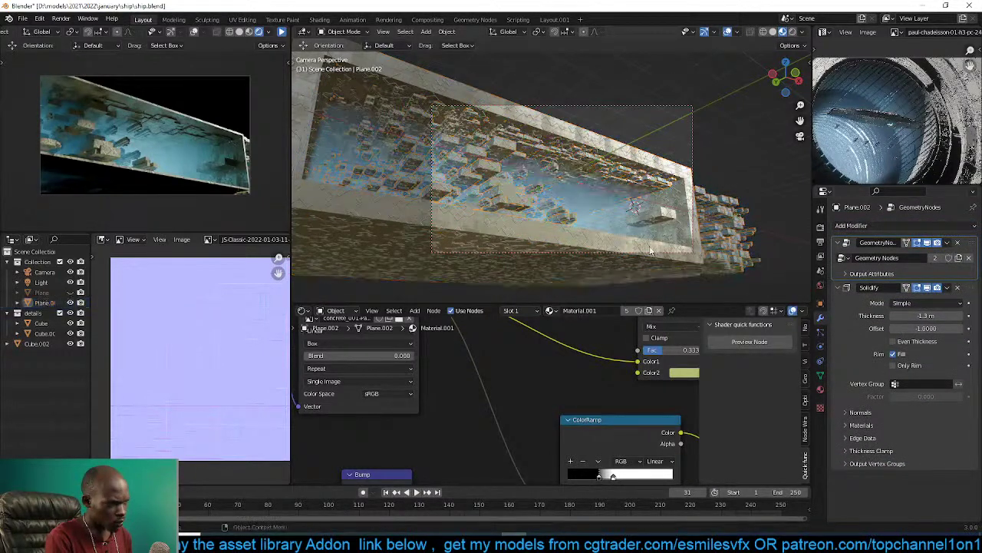
left_click(635, 229)
key("alt+a")
left_click(666, 176)
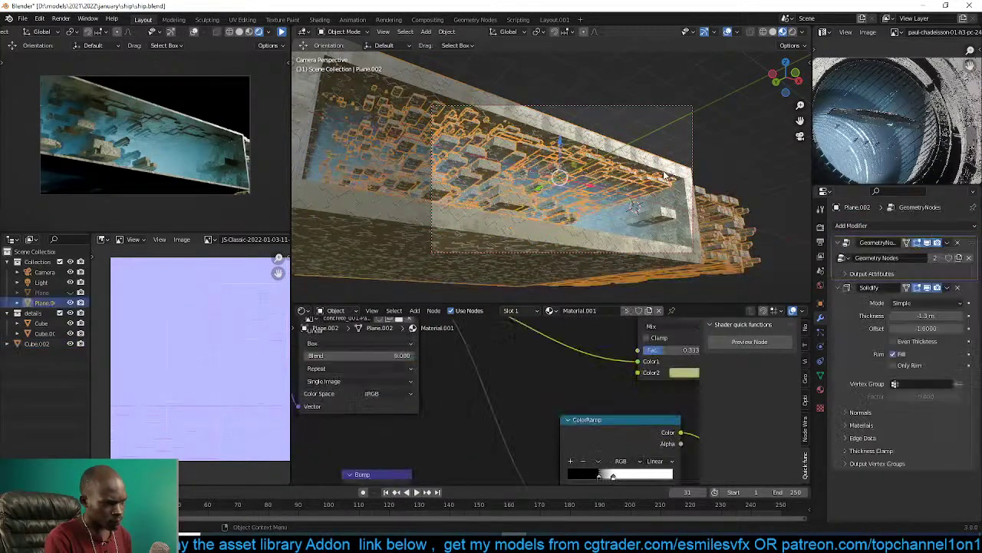
Clear the selection, save the file, and resume the live render preview in the small camera viewport.
left_click(651, 198)
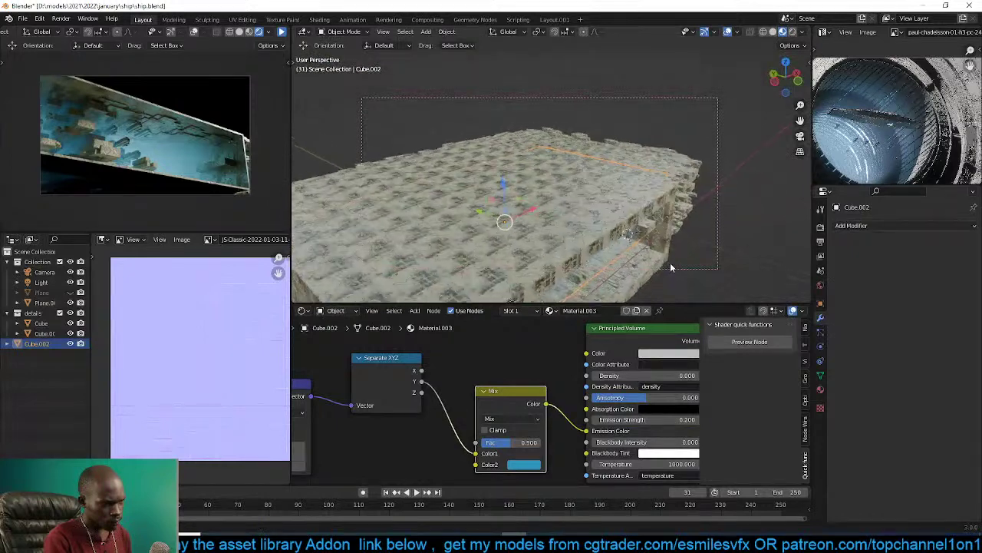
key("alt+a")
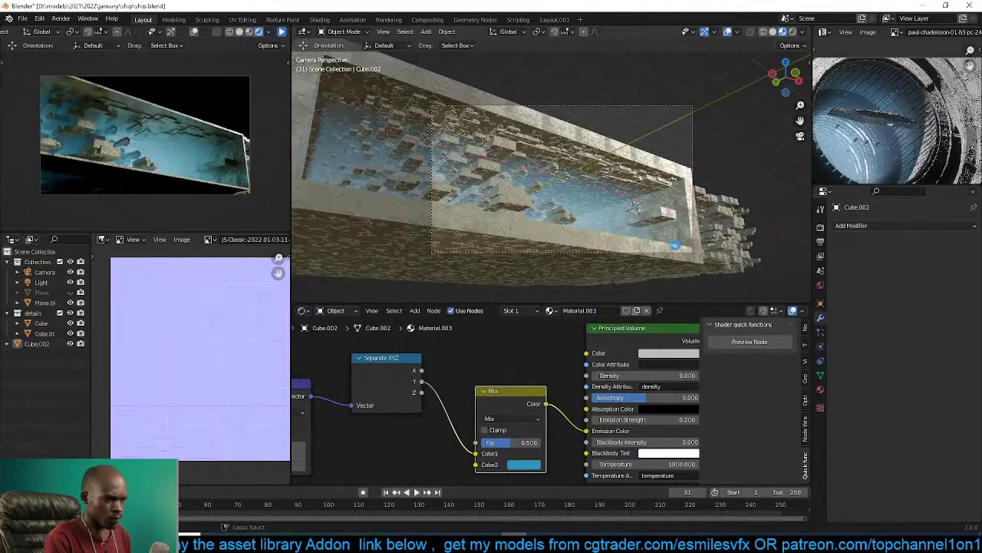
key("ctrl+s")
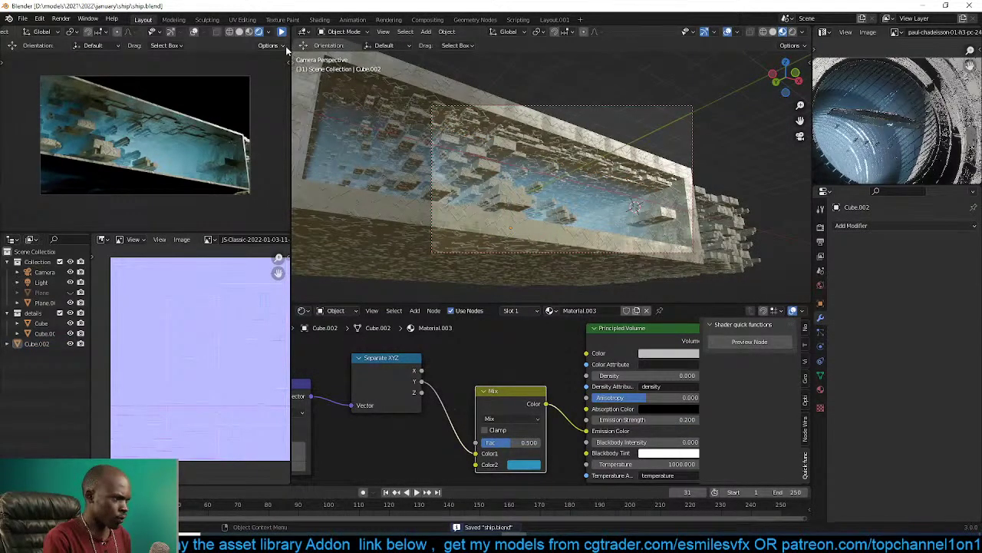
left_click(282, 33)
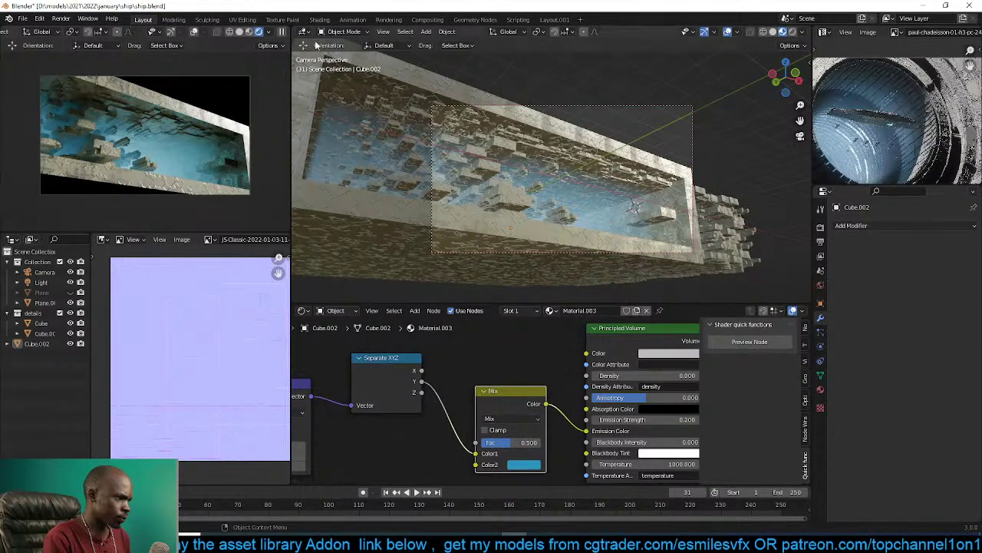
Select the hull plane, change the second color of its material's Mix node to a muted blue, save the file, and deselect the hull.
scroll(488, 388, "down", 5)
scroll(500, 342, "up", 4)
middle_click_drag(500, 342, 389, 327)
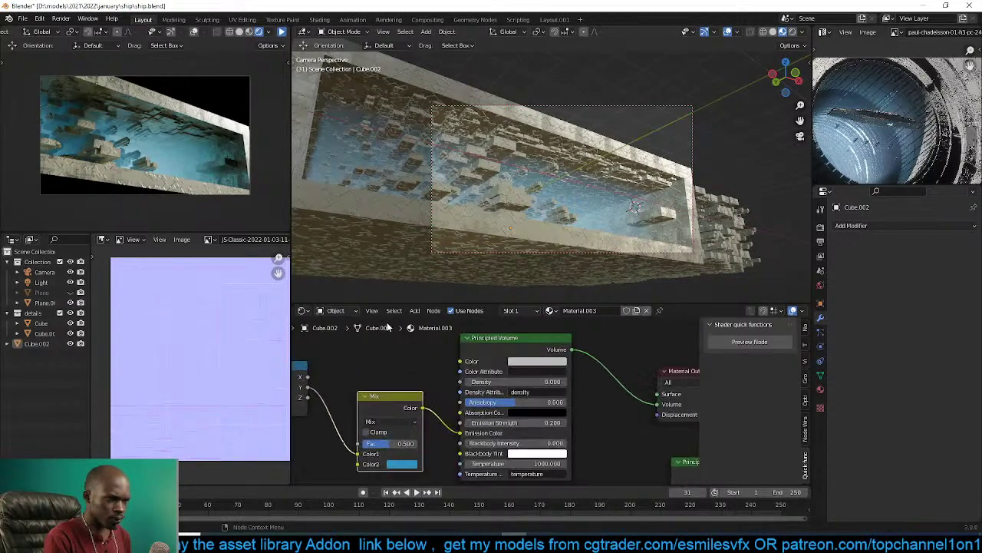
scroll(495, 400, "down", 2)
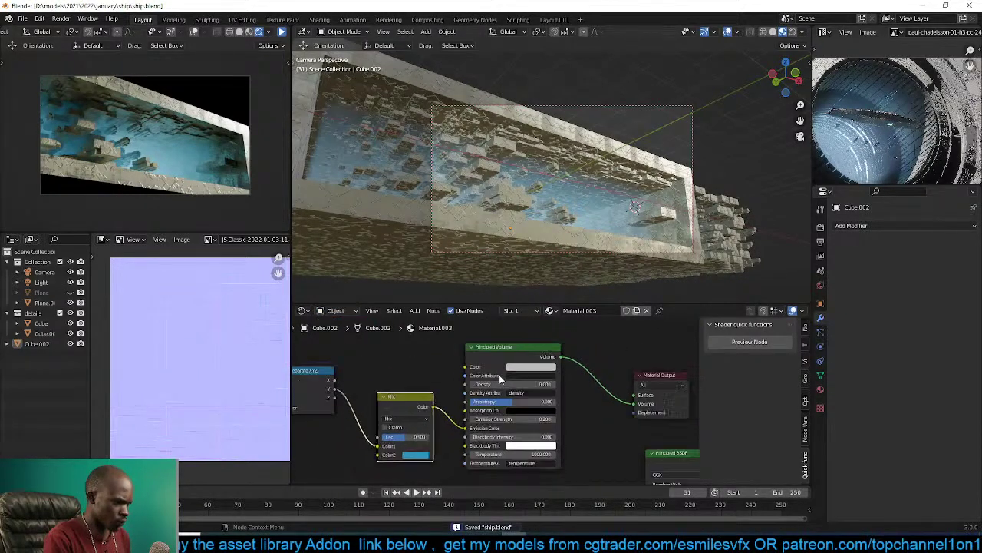
left_click(567, 233)
middle_click_drag(532, 392, 466, 377)
scroll(466, 377, "up", 4)
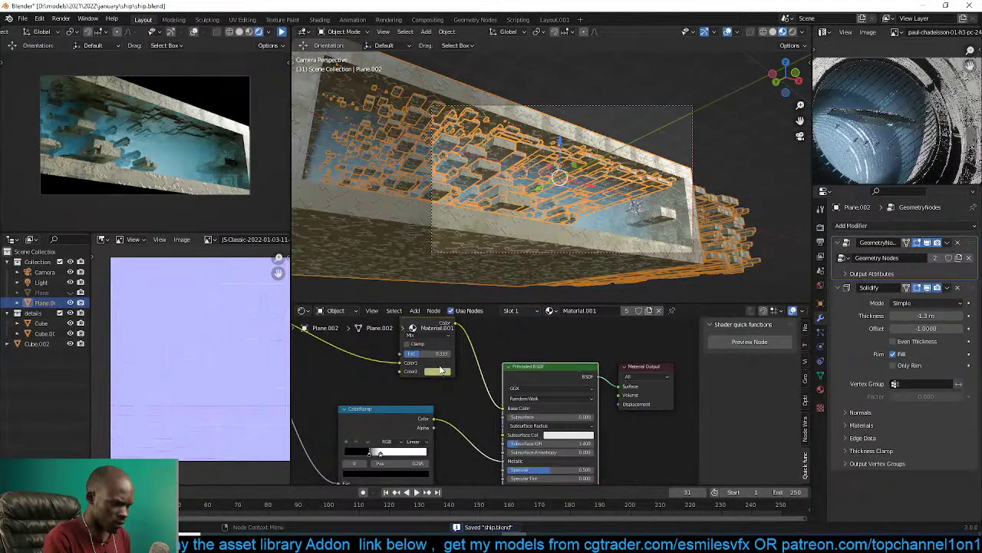
left_click(443, 371)
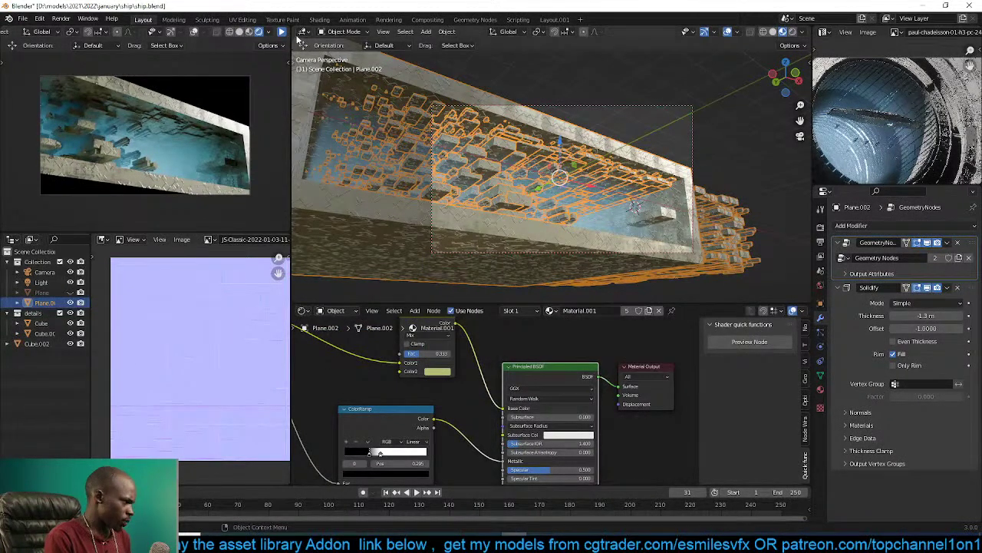
left_click(437, 372)
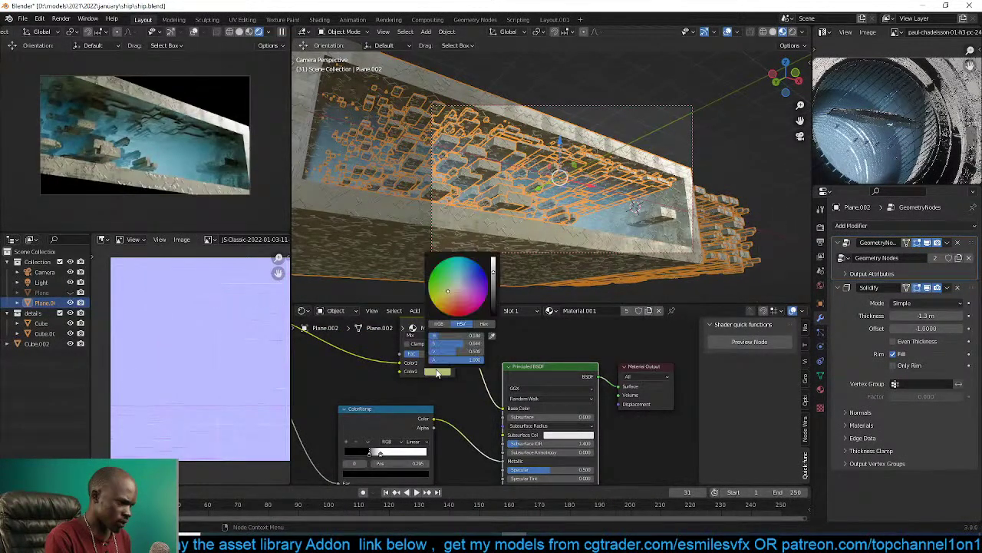
left_click(461, 283)
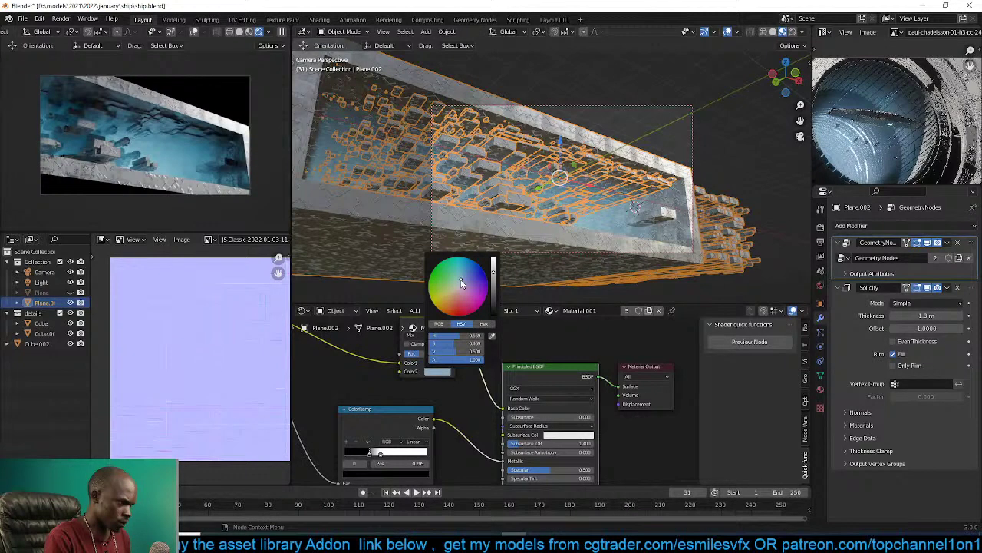
key("ctrl+s")
left_click(705, 177)
Select the sun light beside the ship and set its Angle to 0°.
scroll(705, 177, "down", 3)
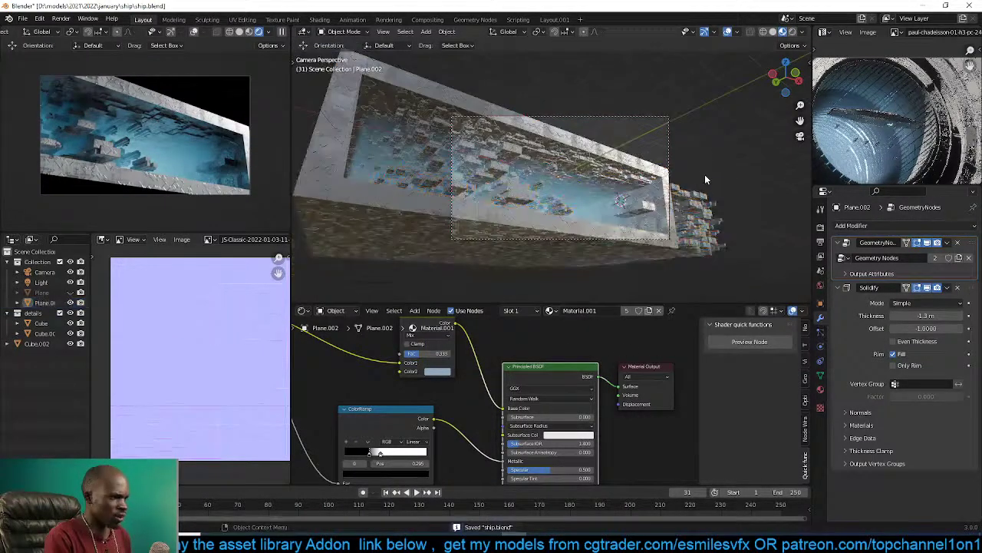
scroll(717, 179, "down", 2)
middle_click_drag(717, 174, 720, 200)
left_click(766, 197)
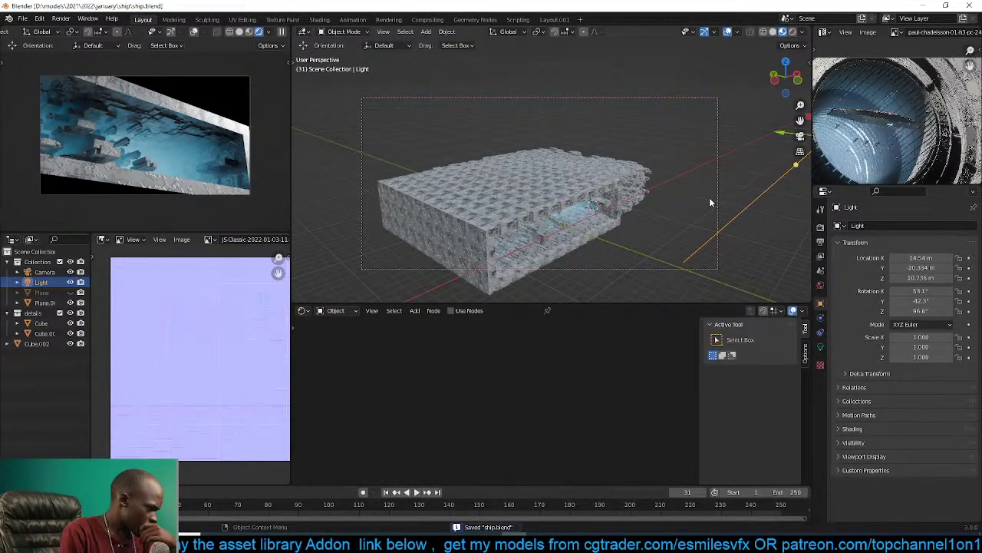
left_click(819, 347)
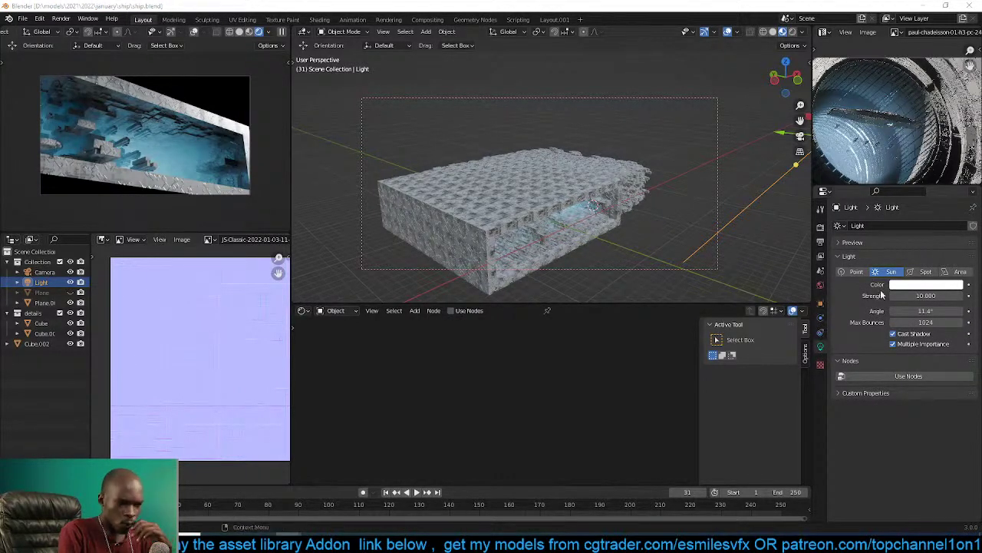
left_click(929, 311)
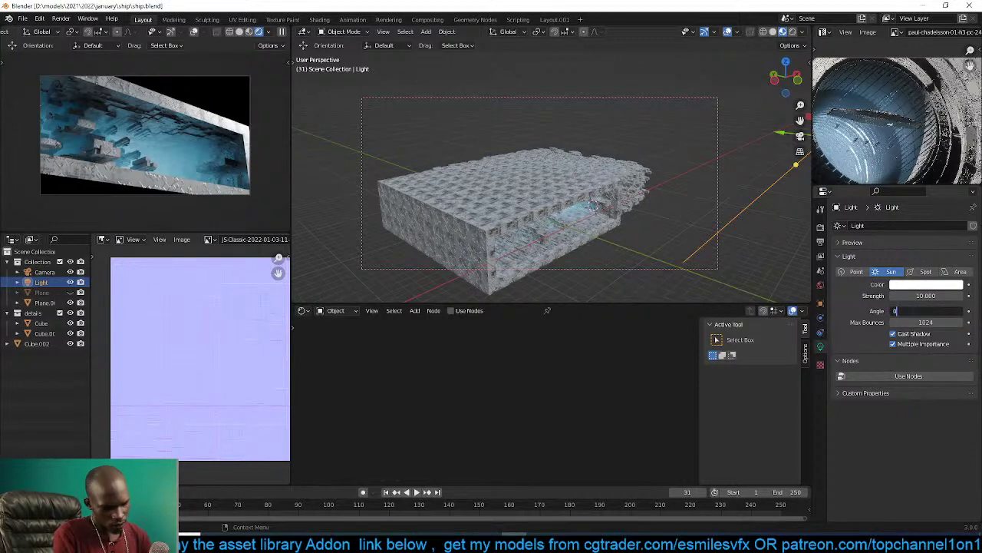
type("0")
key("Return")
Rotate the sun light -26.5° in the front view, and in the top view move it about 1.2 m in X and 8.6 m in Y.
scroll(719, 232, "down", 3)
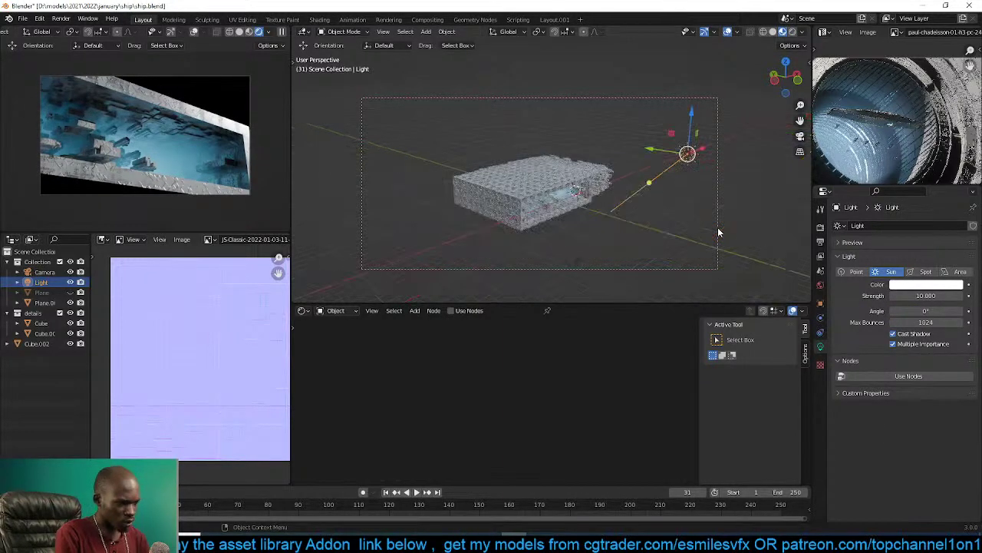
key("KP_1")
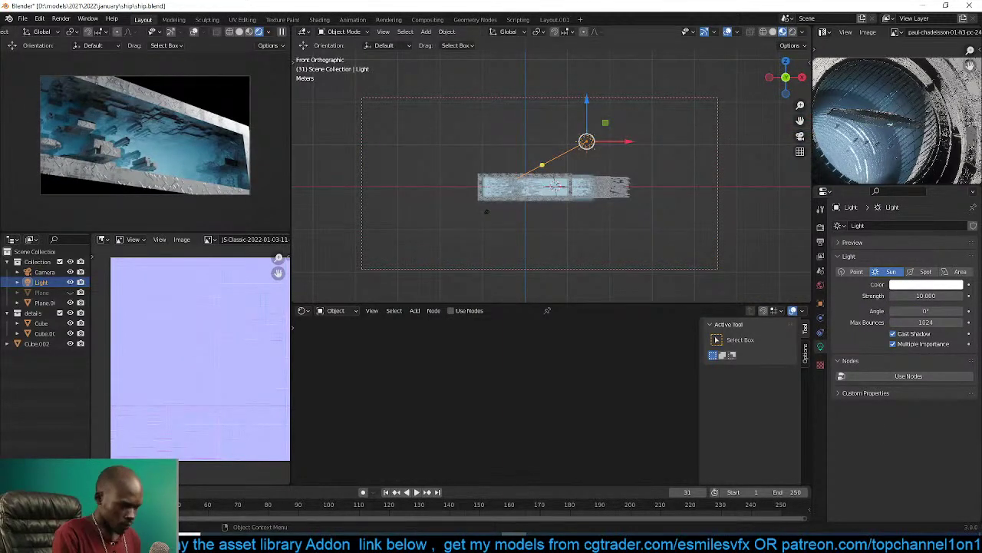
key("r")
left_click(728, 69)
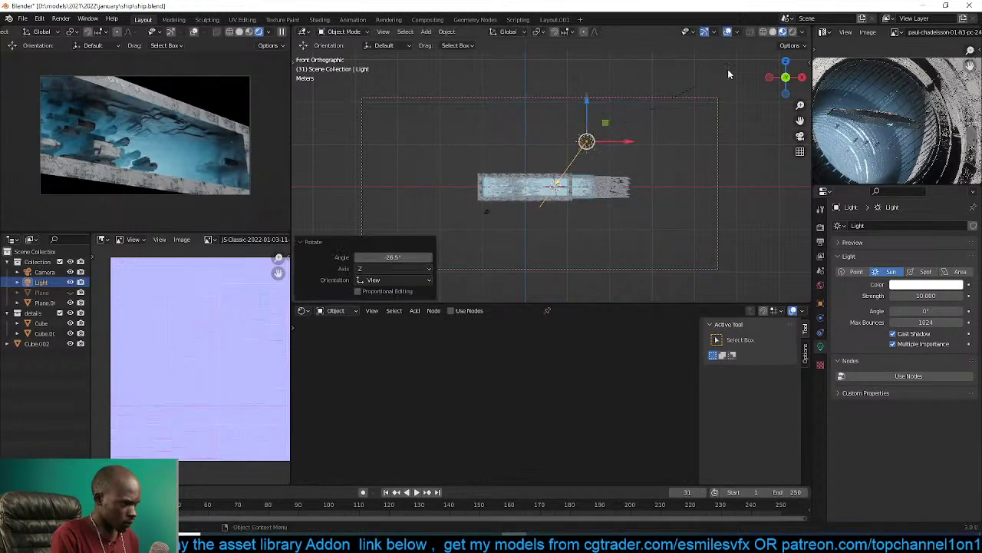
middle_click_drag(728, 69, 772, 206)
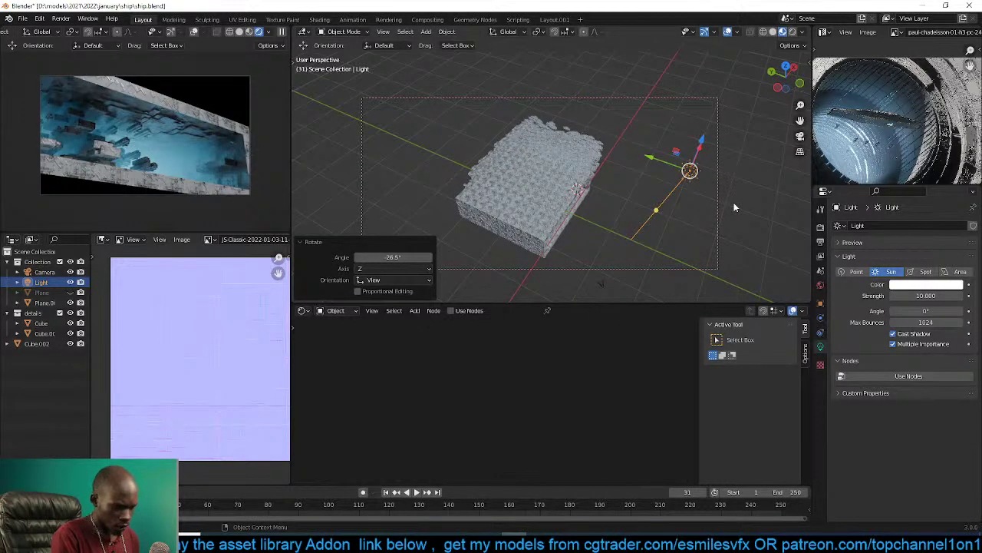
key("KP_7")
key("g")
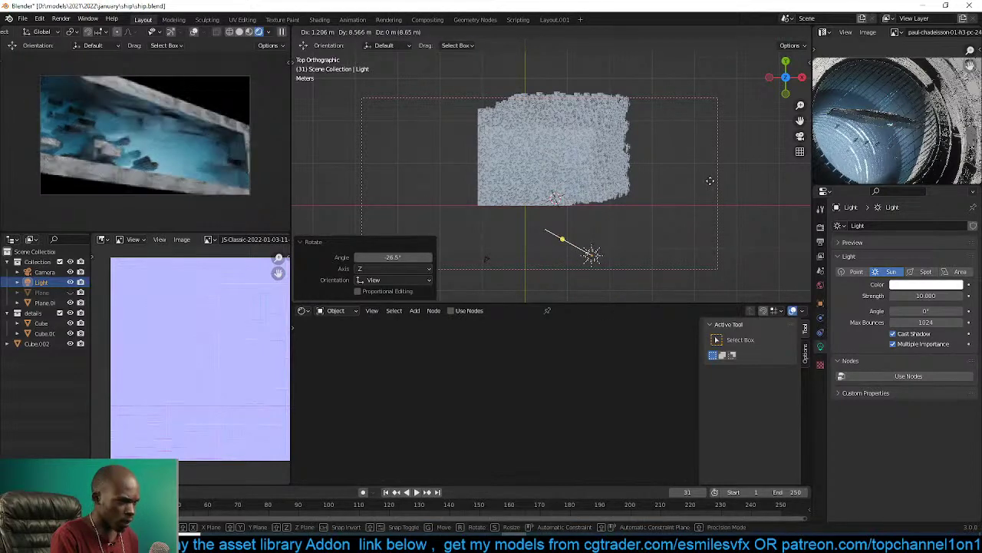
left_click(710, 181)
Select the volume cube Cube.002, hide it from the viewports, reselect the sun light, and save the file.
middle_click_drag(676, 194, 614, 162)
left_click(572, 198)
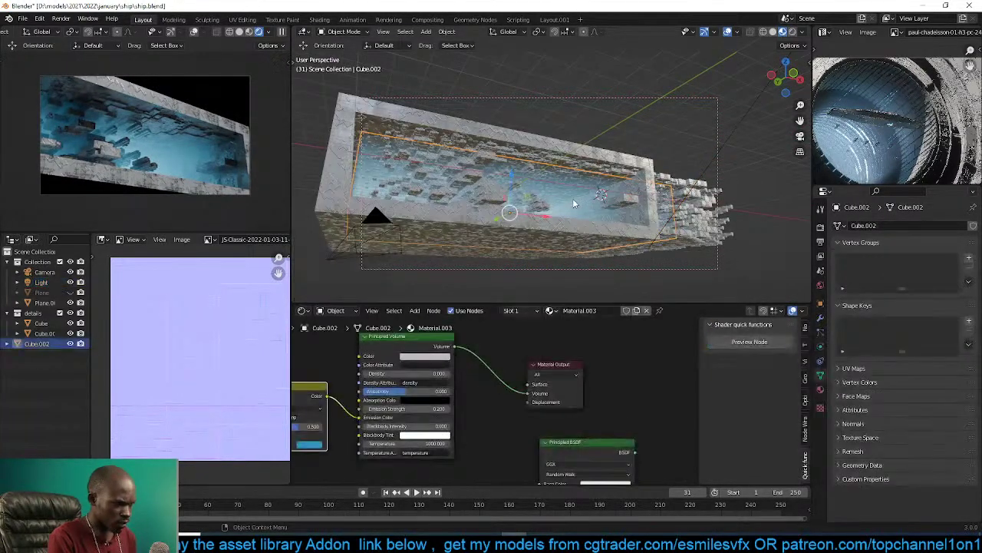
middle_click_drag(572, 198, 649, 216)
left_click(688, 189)
middle_click_drag(689, 187, 648, 175, "shift")
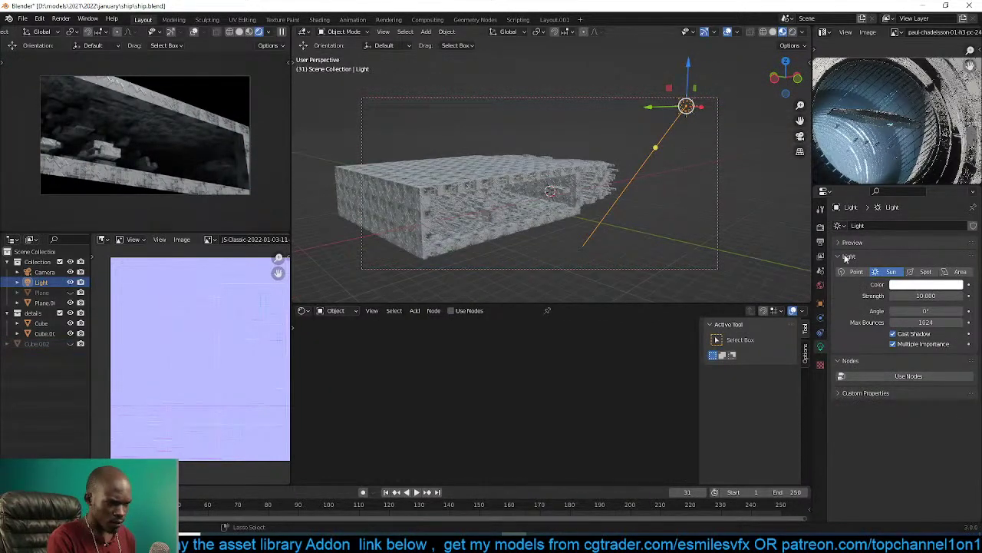
key("ctrl+s")
left_click(820, 285)
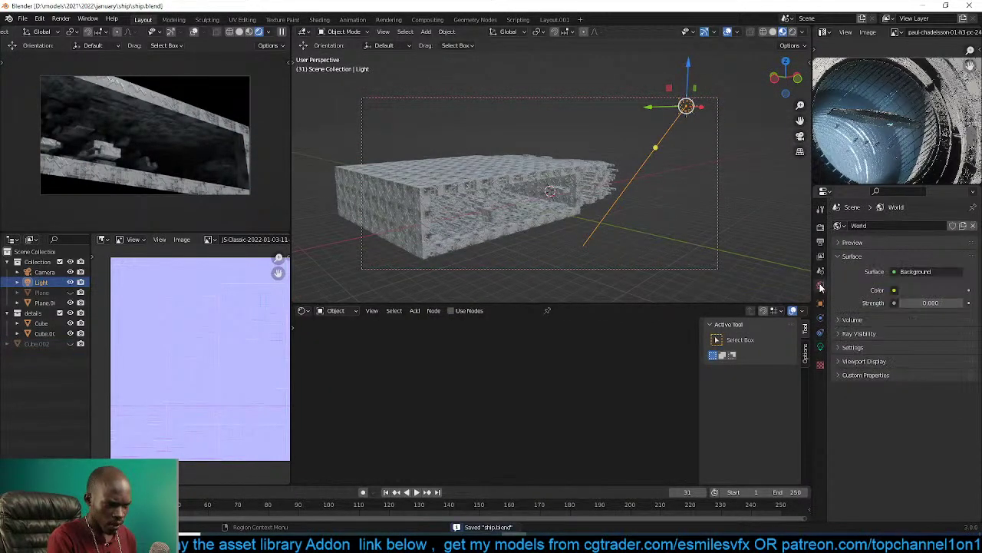
left_click(819, 228)
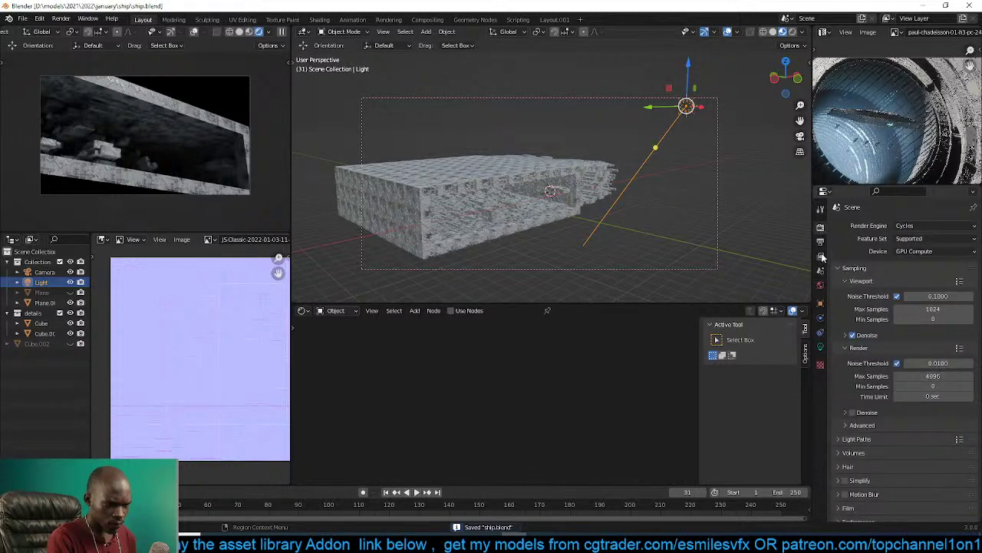
left_click(821, 346)
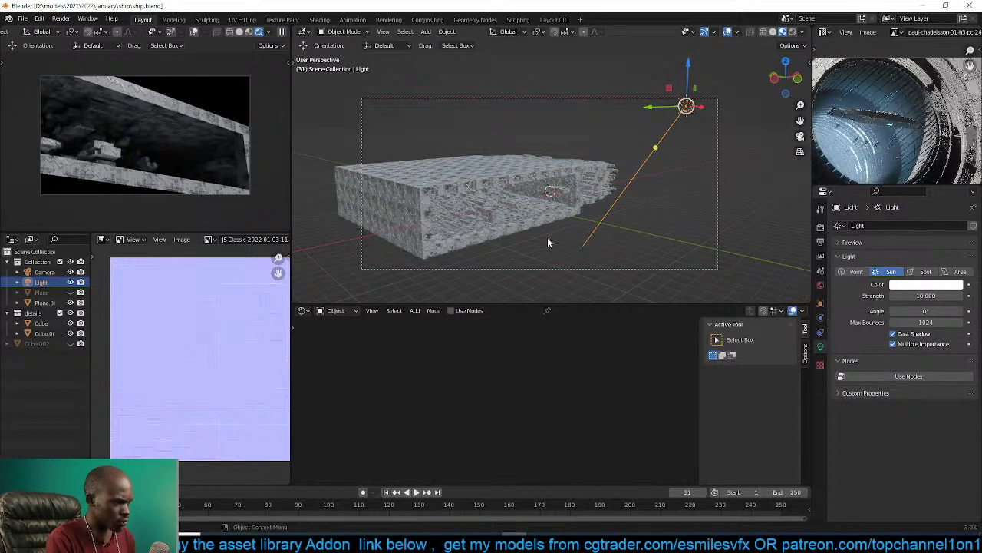
Aim the sun light into the hull opening by rotating it 24° in a side perspective view and 18.2° in the top view.
middle_click_drag(569, 241, 621, 241)
scroll(622, 241, "up", 1)
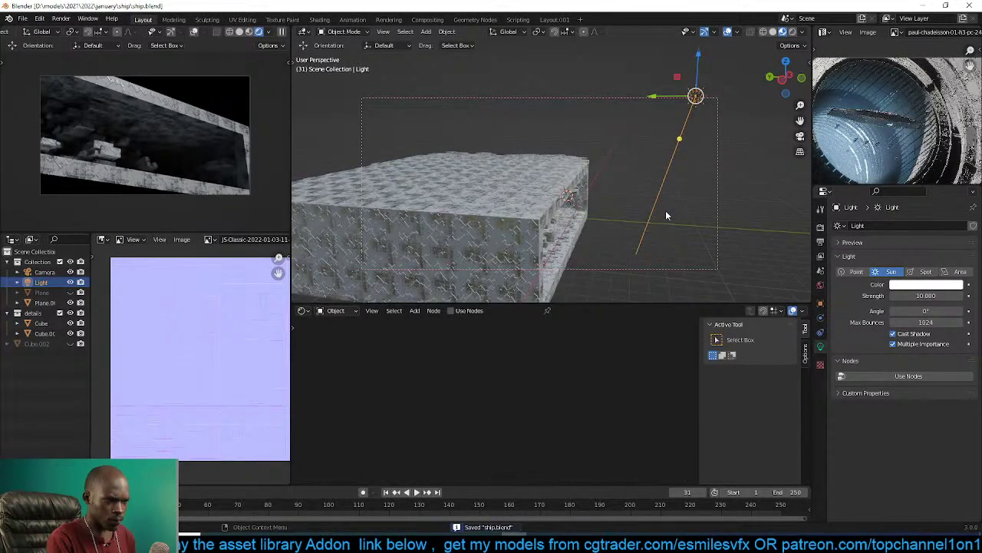
key("r")
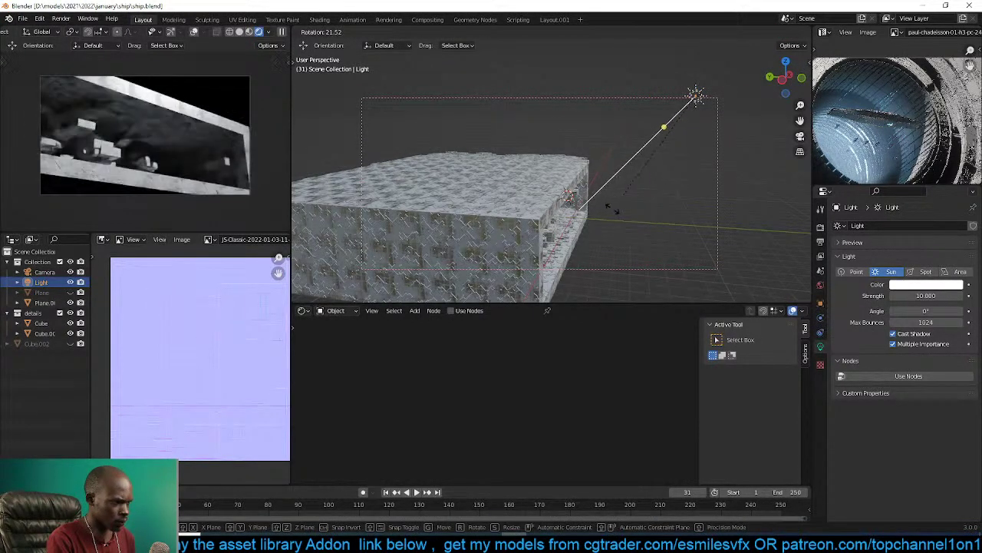
left_click(612, 211)
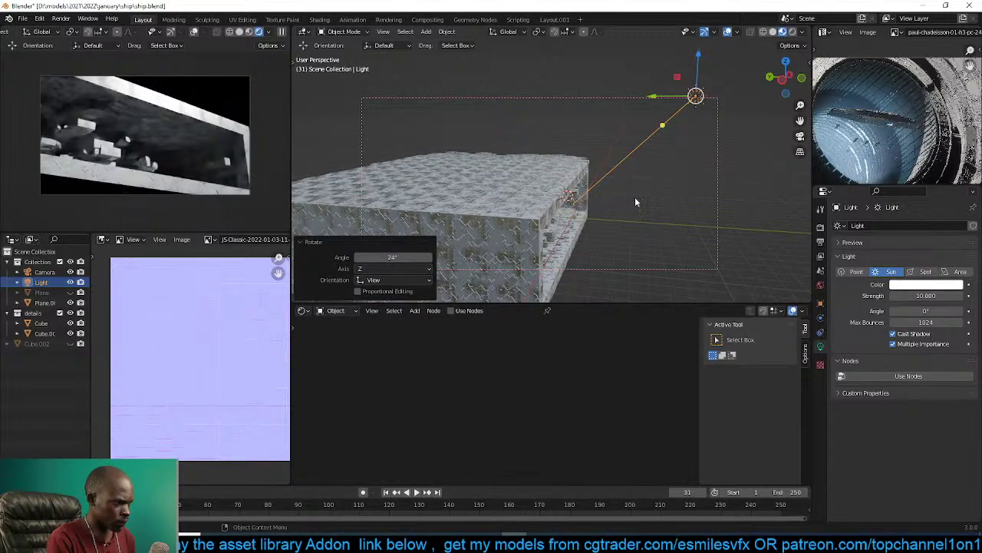
middle_click_drag(634, 202, 530, 203)
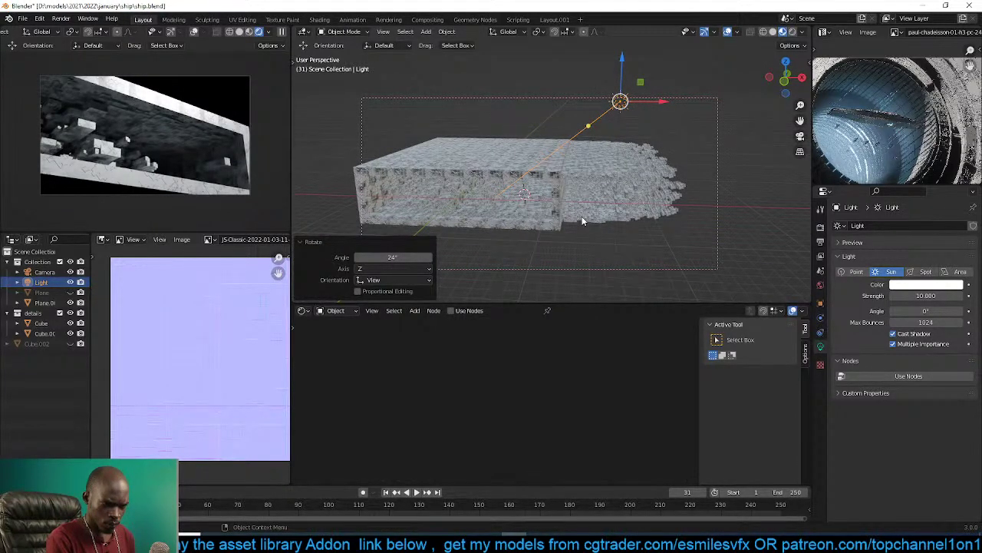
key("KP_7")
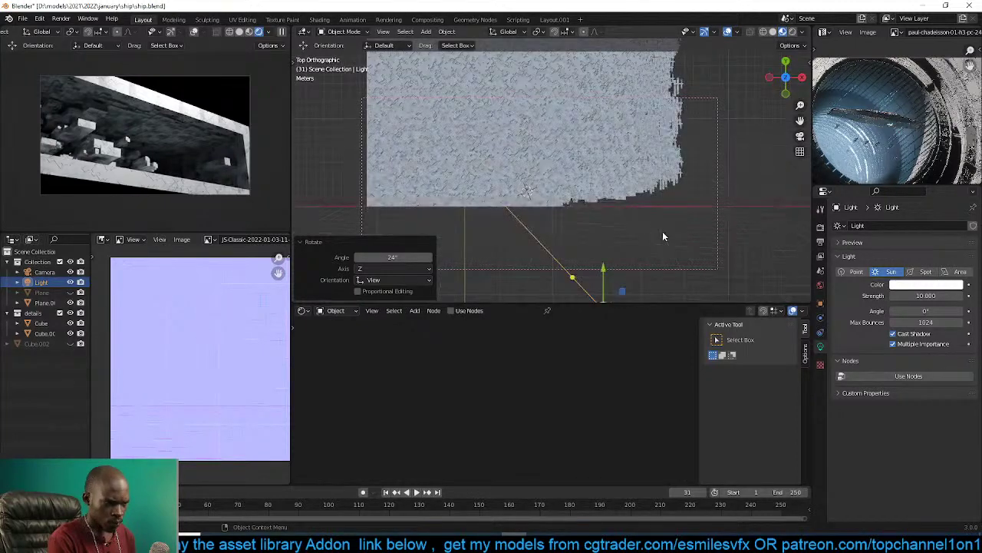
key("r")
left_click(580, 234)
middle_click_drag(580, 233, 736, 115)
Add a cube mesh at the 3D cursor inside the hull and scale it by 5.369.
scroll(898, 108, "down", 3)
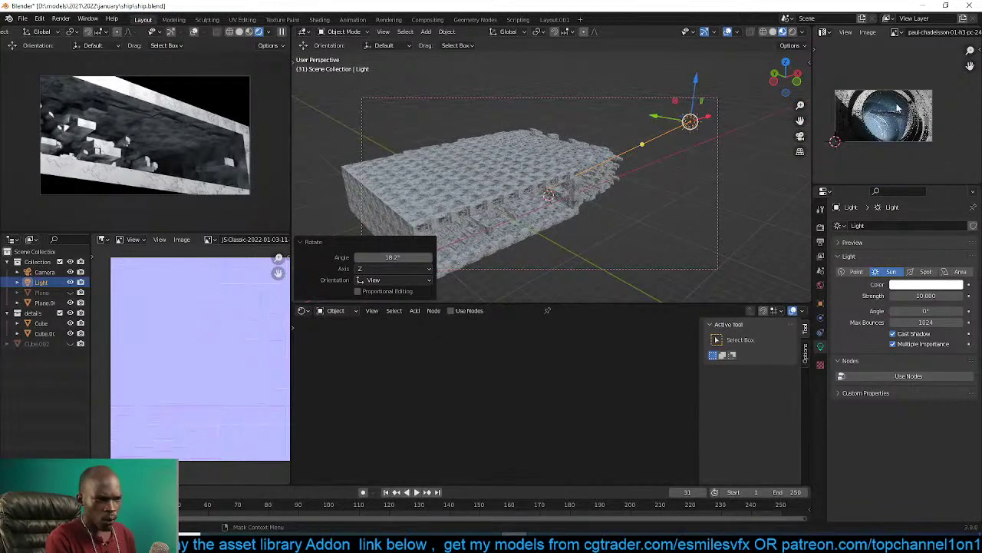
scroll(560, 204, "down", 3)
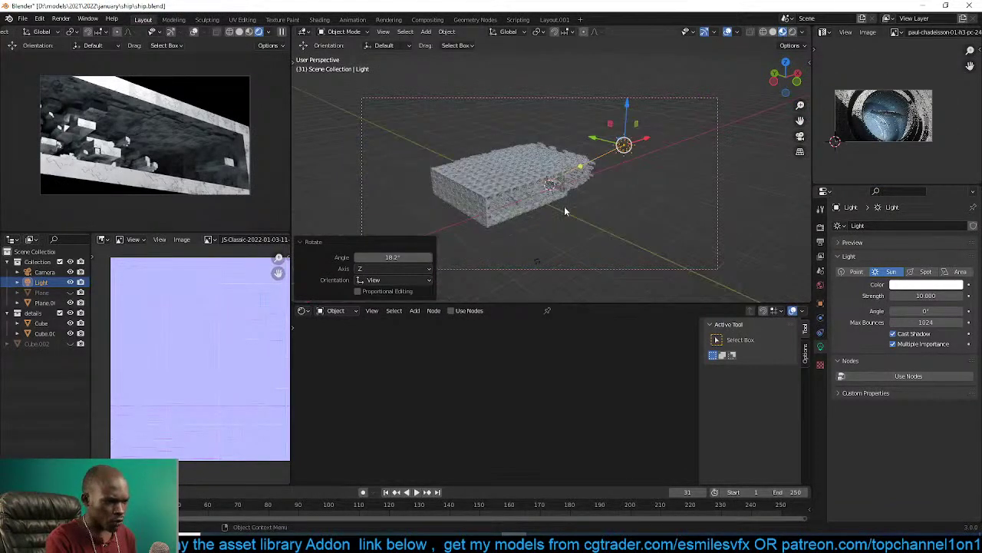
key("shift+a")
mouse_move(572, 224)
left_click(631, 239)
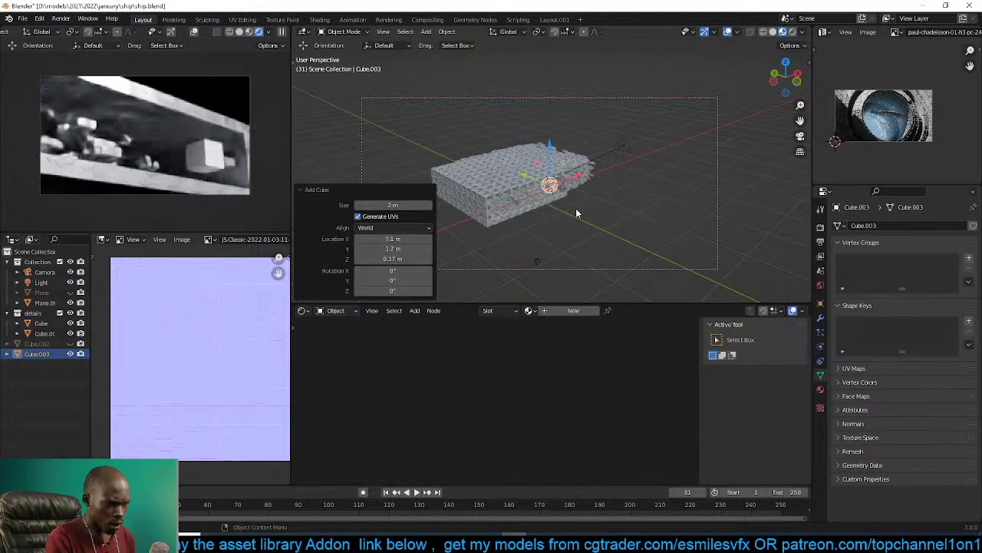
key("s")
left_click(729, 234)
In the top view, move the new cube -3.74 m in X and -15.563 m in Y, out in front of the hull opening.
middle_click_drag(643, 211, 653, 216)
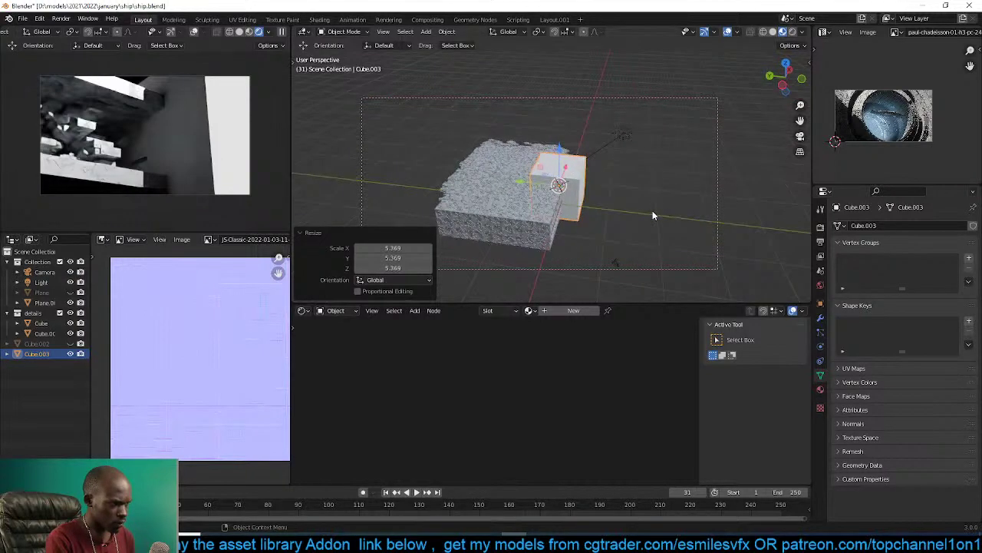
key("KP_7")
key("g")
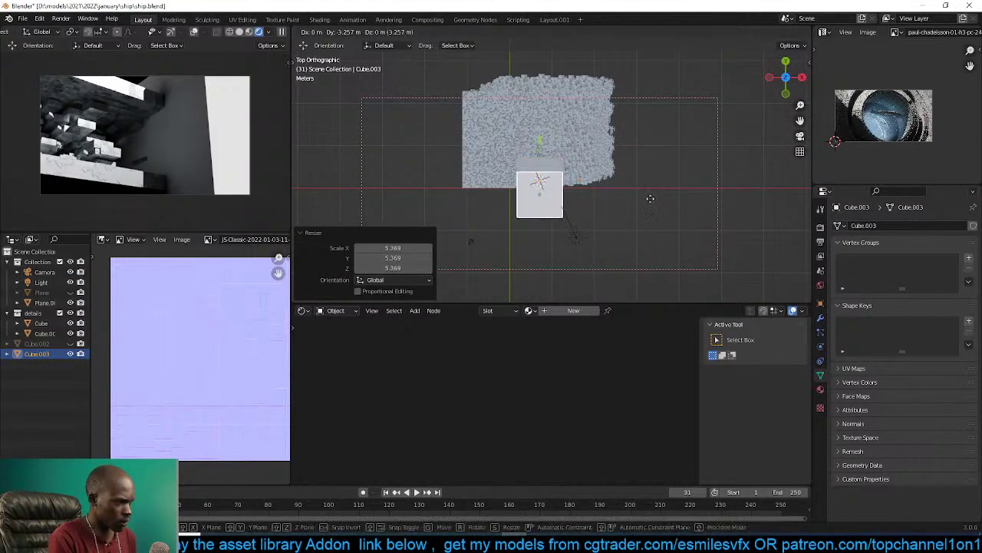
left_click(637, 234)
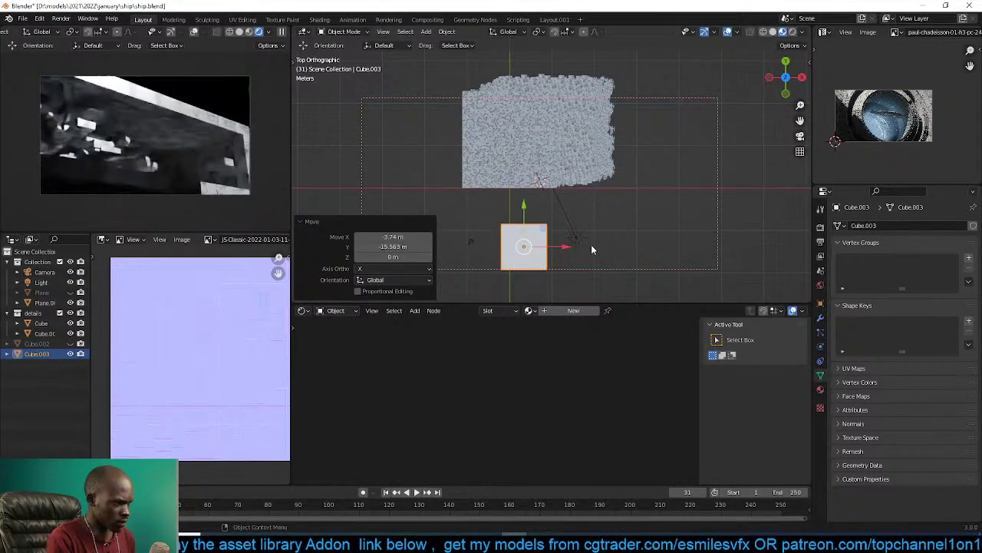
middle_click_drag(628, 238, 612, 161)
key("r")
key("x")
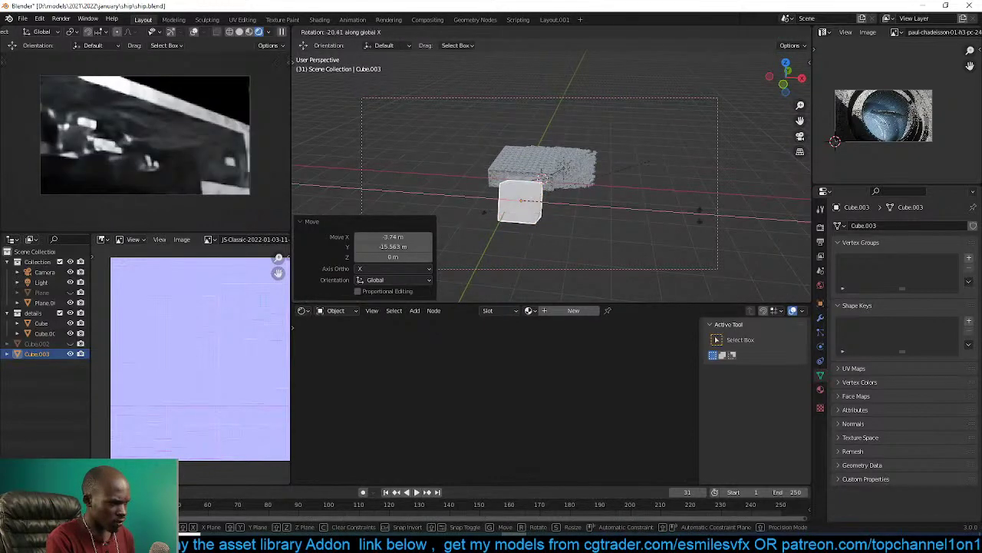
key("Escape")
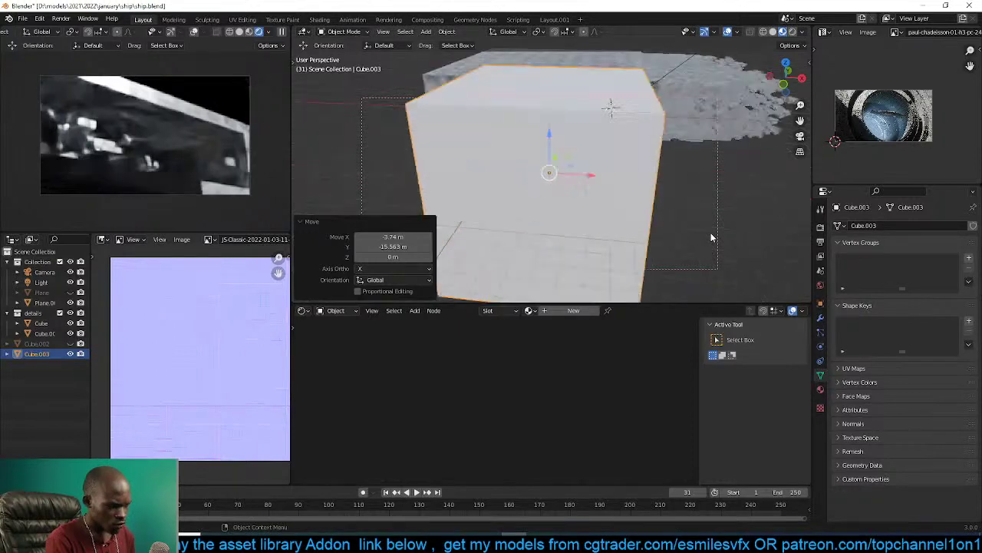
Frame the new cube and rotate it 34.5° about the global Y axis.
key("KP_Decimal")
middle_click_drag(711, 237, 736, 223)
key("r")
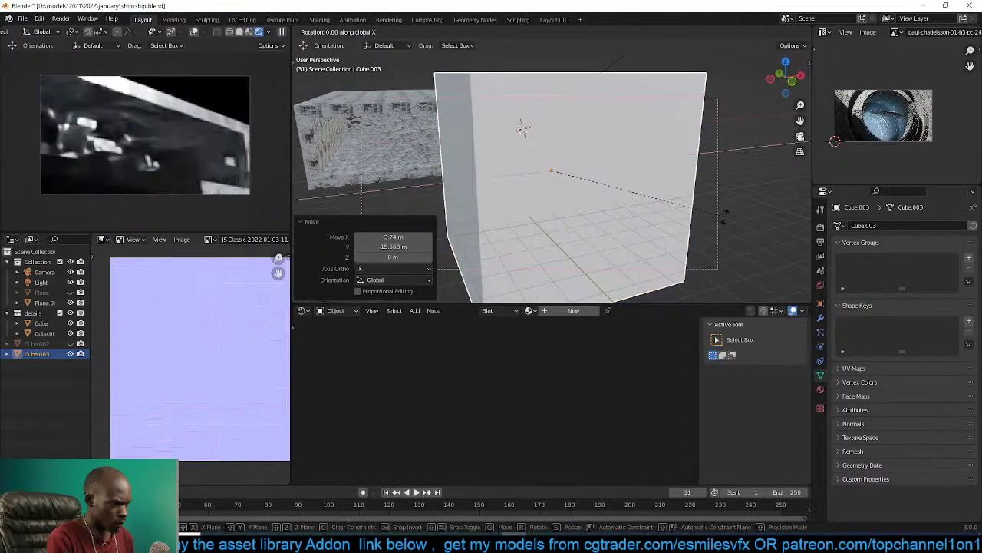
key("y")
left_click(649, 284)
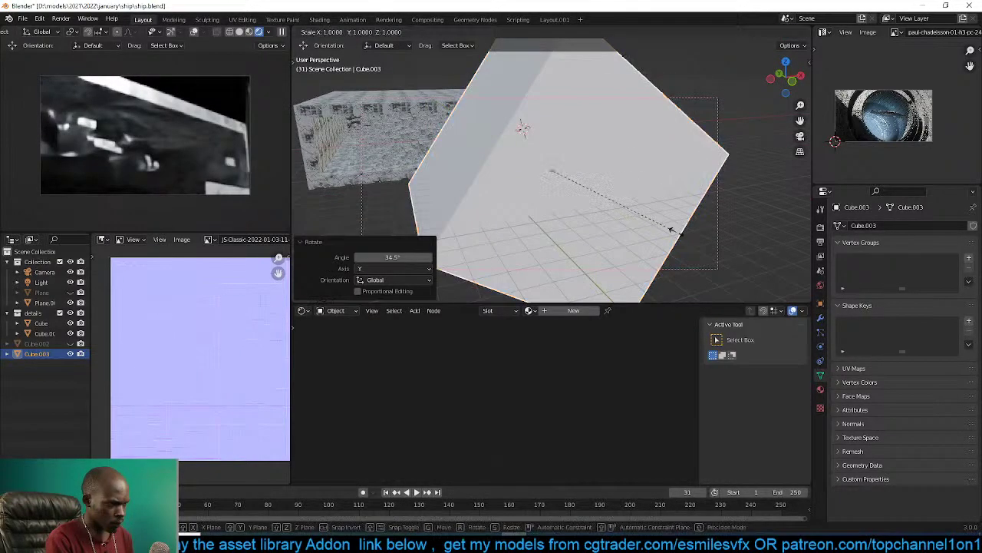
Stretch the tilted cube along its local Z axis by a factor of 2.234.
key("s")
key("z")
key("z")
left_click(296, 130)
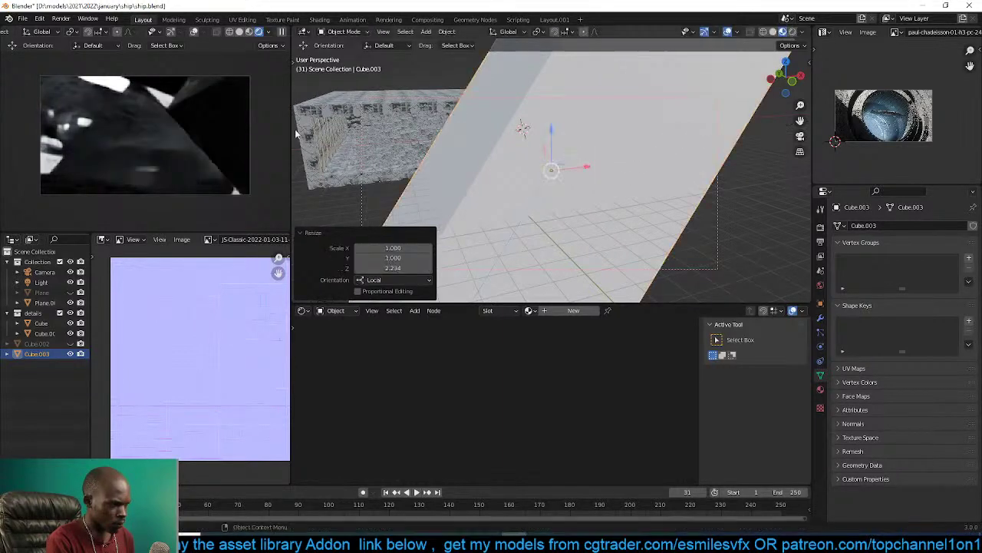
Move the stretched block farther out from the hull by 0.45906 m in X, -16.147 m in Y and -1.0206 m in Z.
middle_click_drag(393, 152, 496, 171)
key("g")
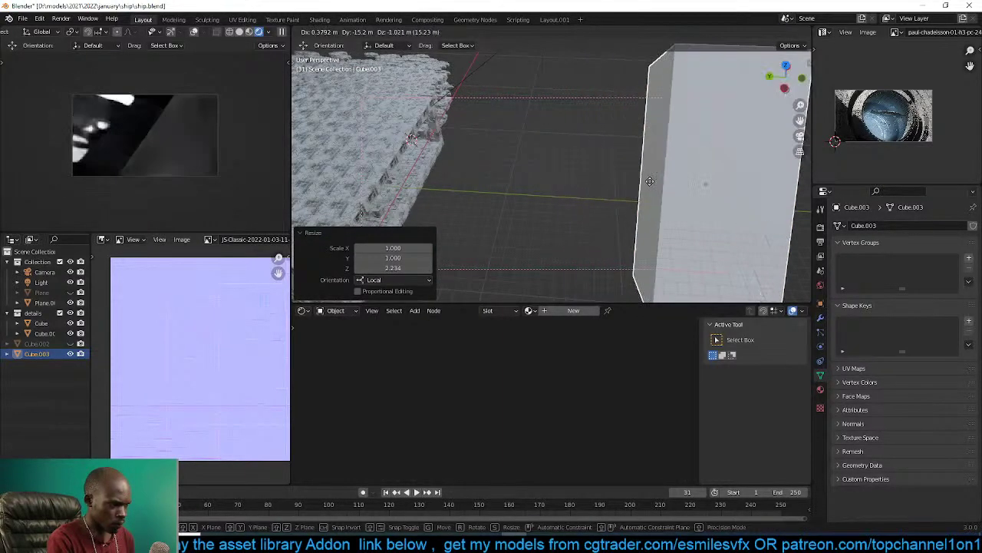
left_click(659, 180)
In the top view, shift the block back toward the hull opening in three moves, the last -14.273 m in X and -8.6474 m in Y.
key("KP_7")
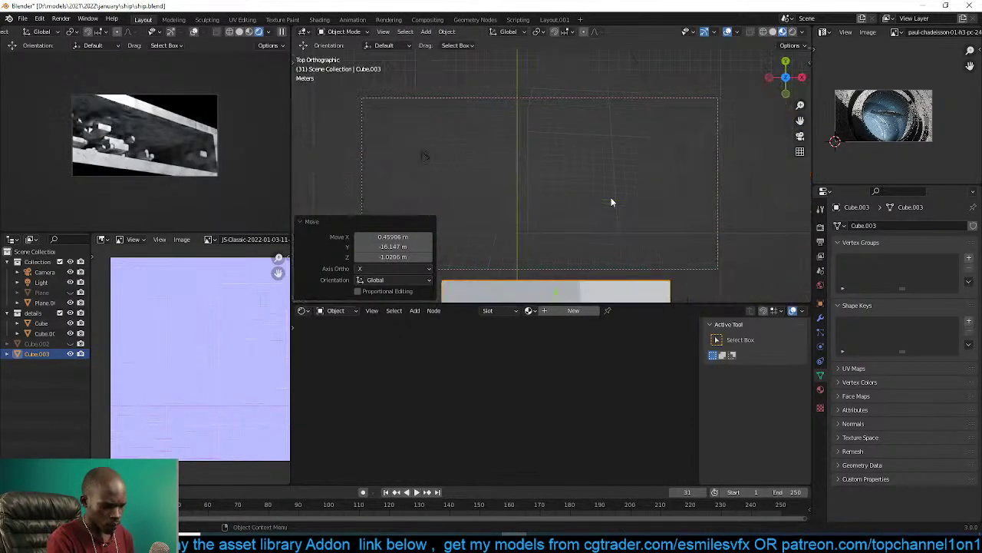
key("g")
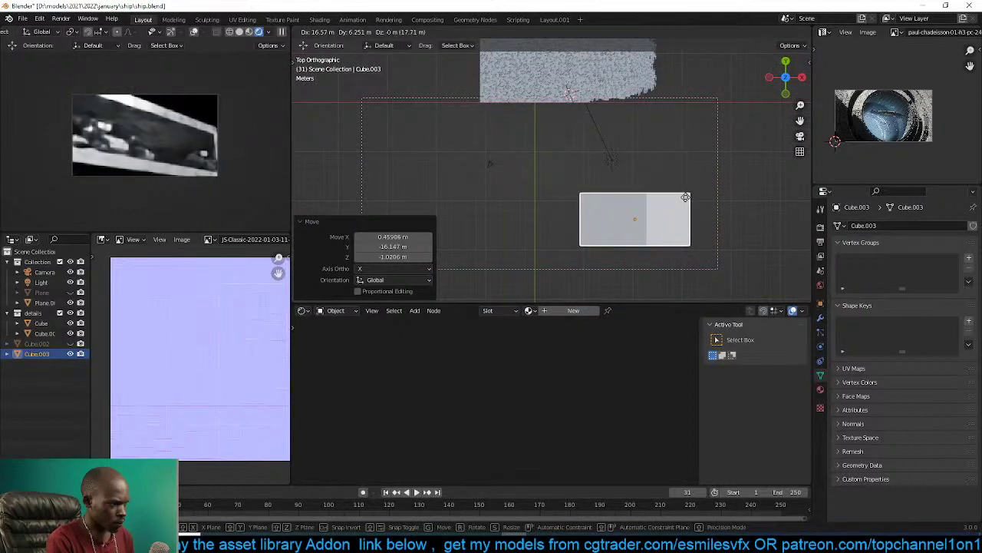
left_click(688, 174)
key("g")
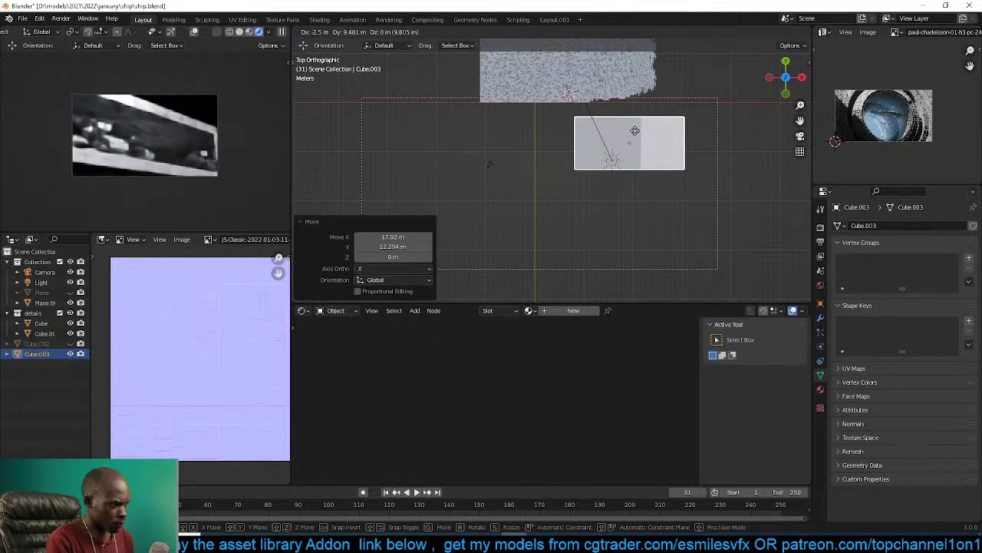
left_click(634, 131)
key("g")
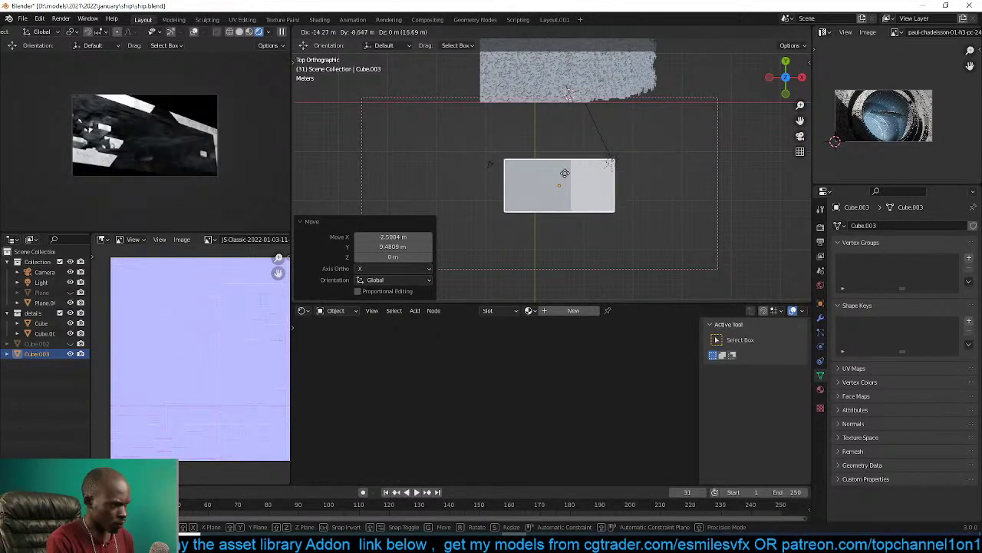
left_click(565, 173)
Thin the block into a narrow beam by scaling it down on all local axes except Z.
middle_click_drag(565, 173, 703, 126)
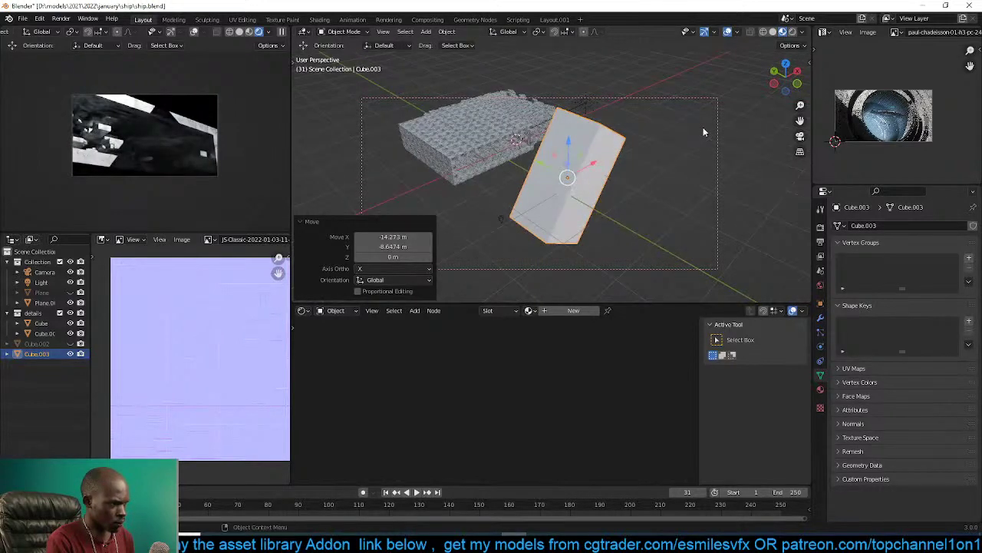
middle_click_drag(685, 162, 681, 159)
key("s")
key("shift+x")
key("shift+x")
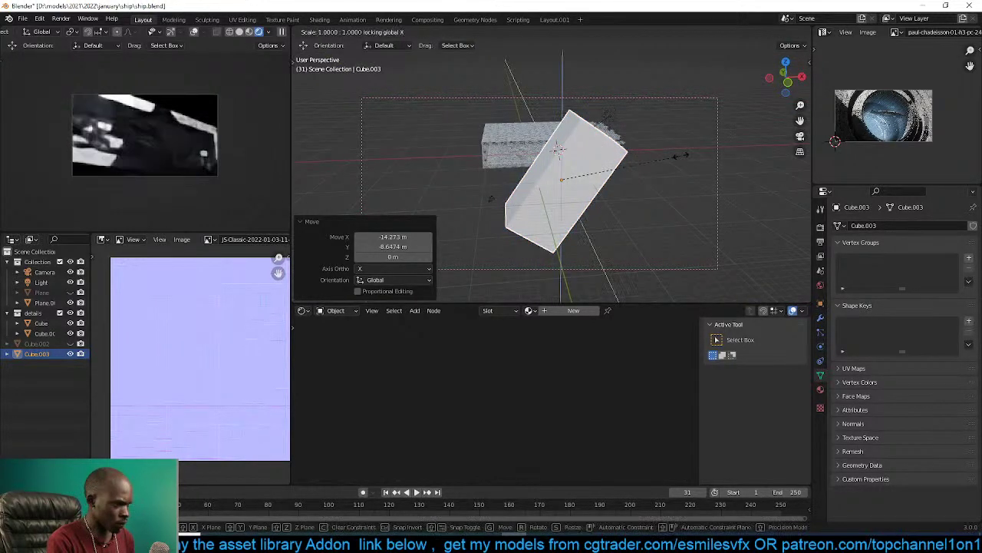
key("shift+z")
key("shift+z")
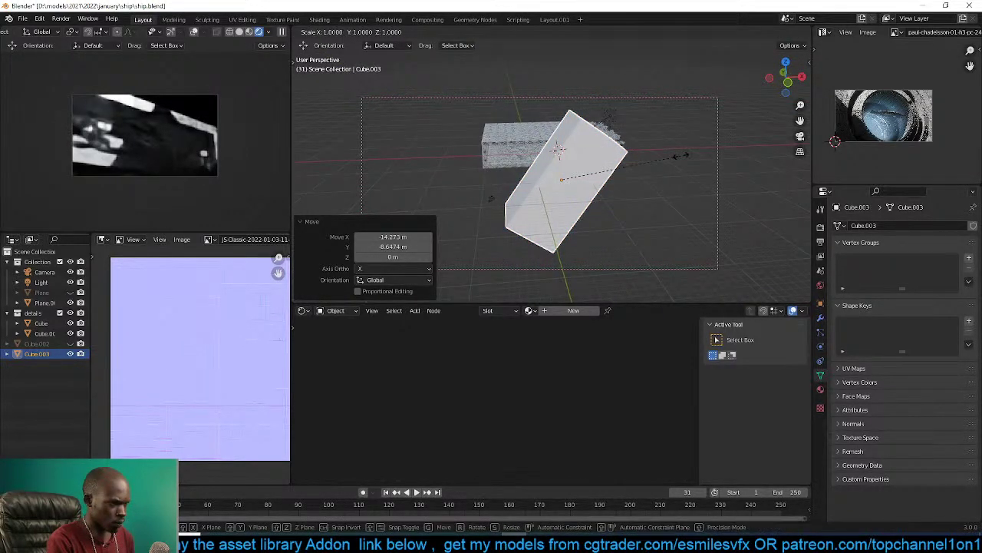
left_click(611, 165)
Lengthen the beam along its local Z axis by a factor of 1.727.
key("s")
key("z")
key("z")
left_click(644, 154)
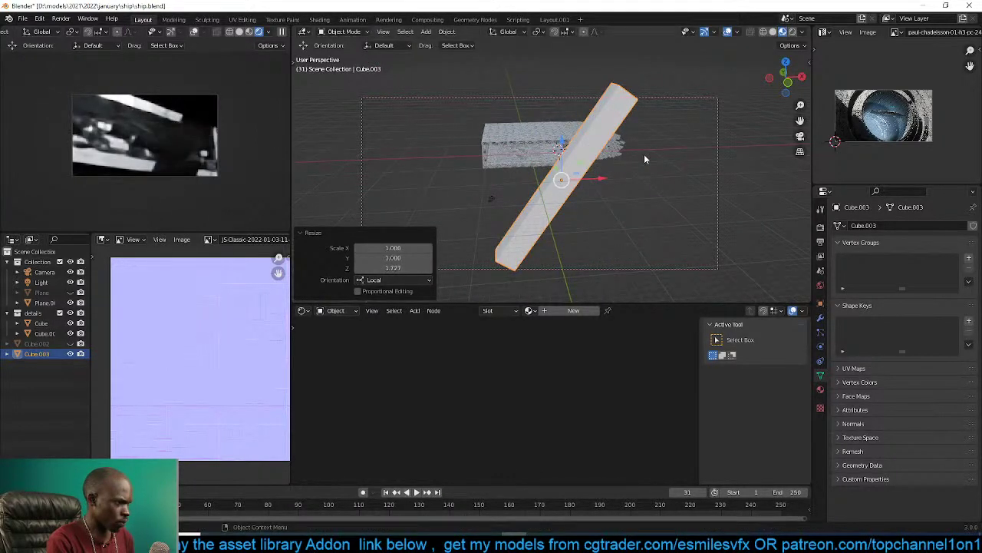
In the front view, move the beam -10.057 m in X and 4.3411 m in Z.
scroll(633, 204, "up", 2)
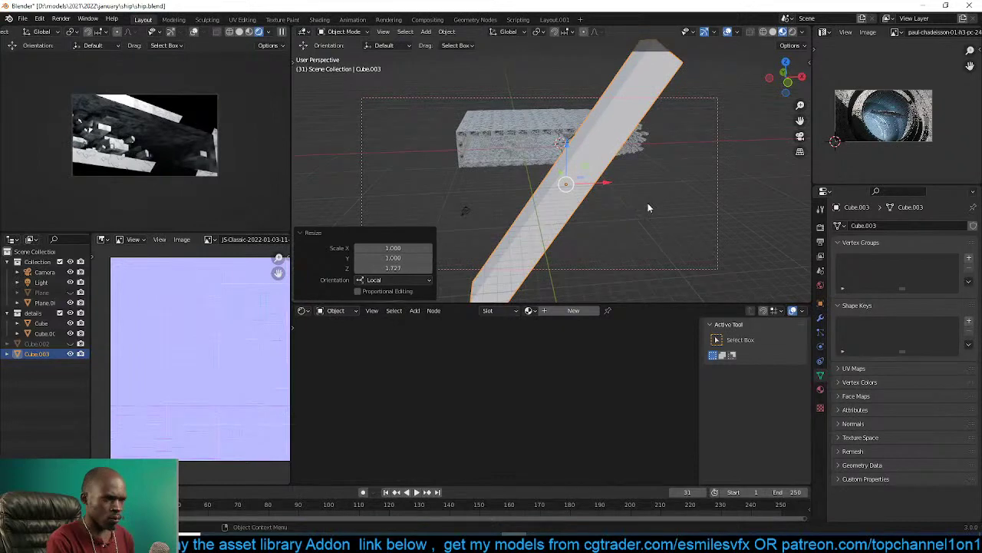
key("KP_1")
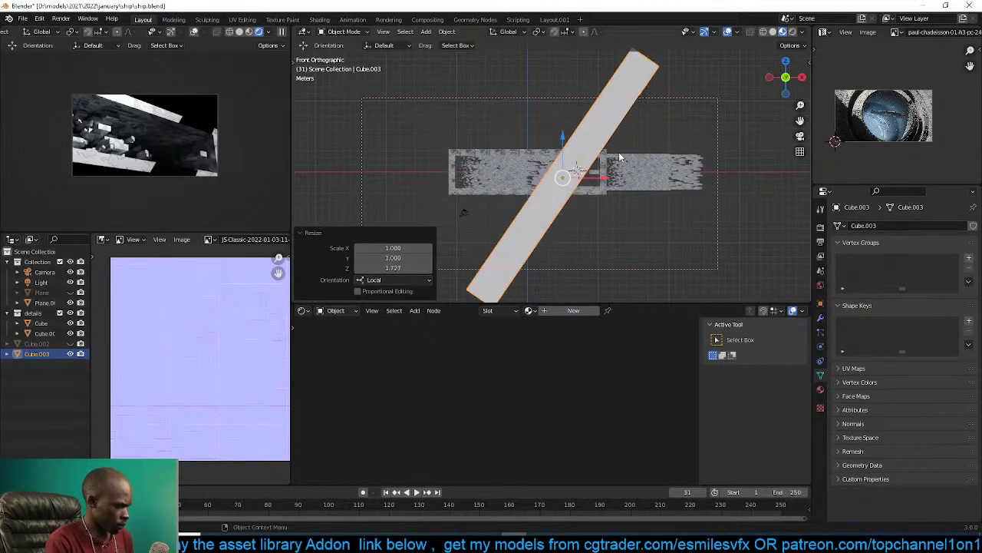
key("g")
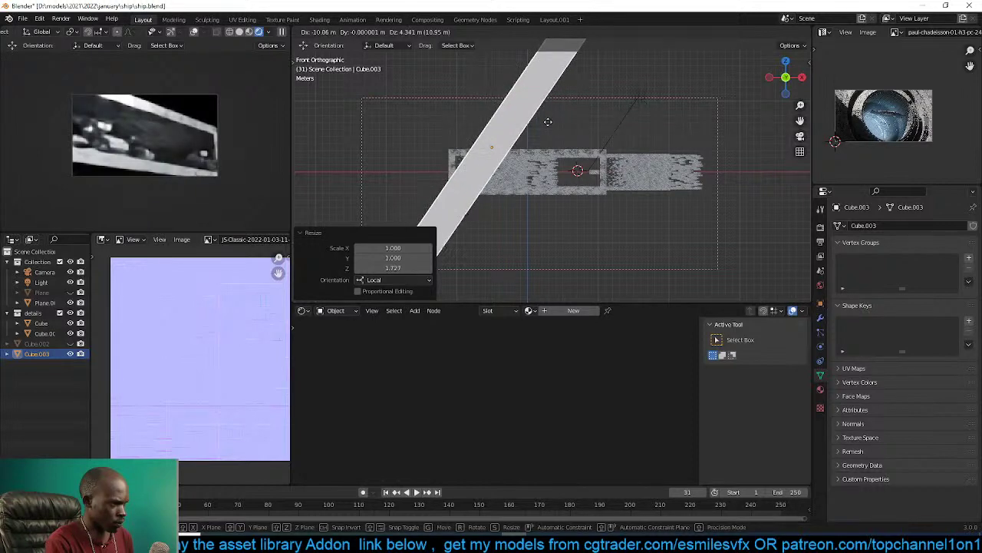
left_click(548, 122)
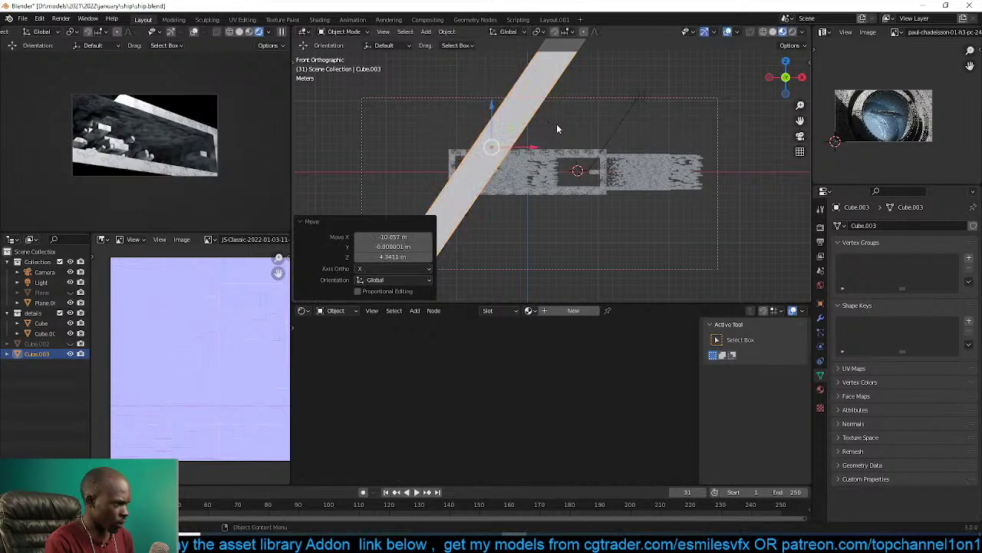
Select the sun light near the hull and clear its rotation.
middle_click_drag(597, 147, 544, 140)
left_click(635, 164)
scroll(638, 164, "up", 2)
left_click(606, 91)
key("KP_1")
key("KP_7")
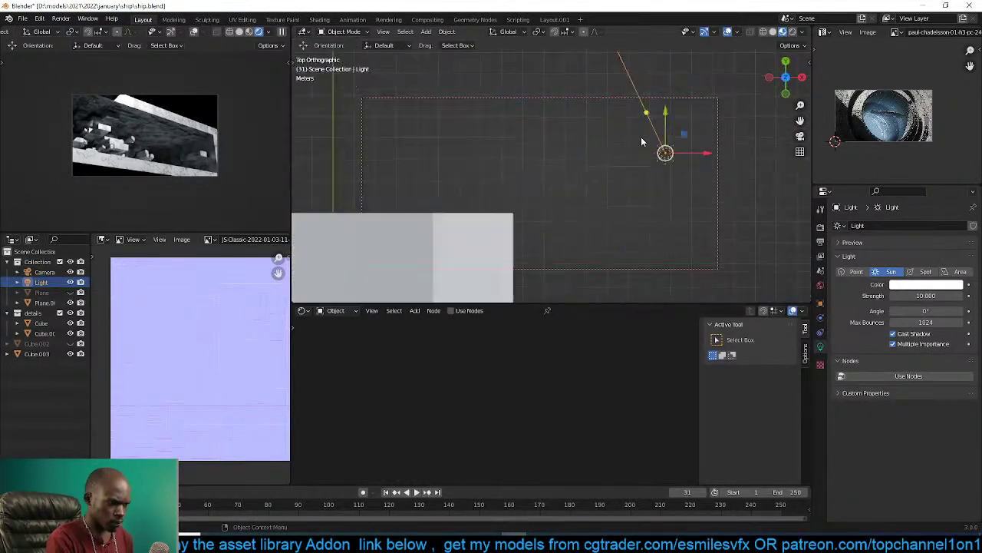
scroll(641, 137, "down", 8)
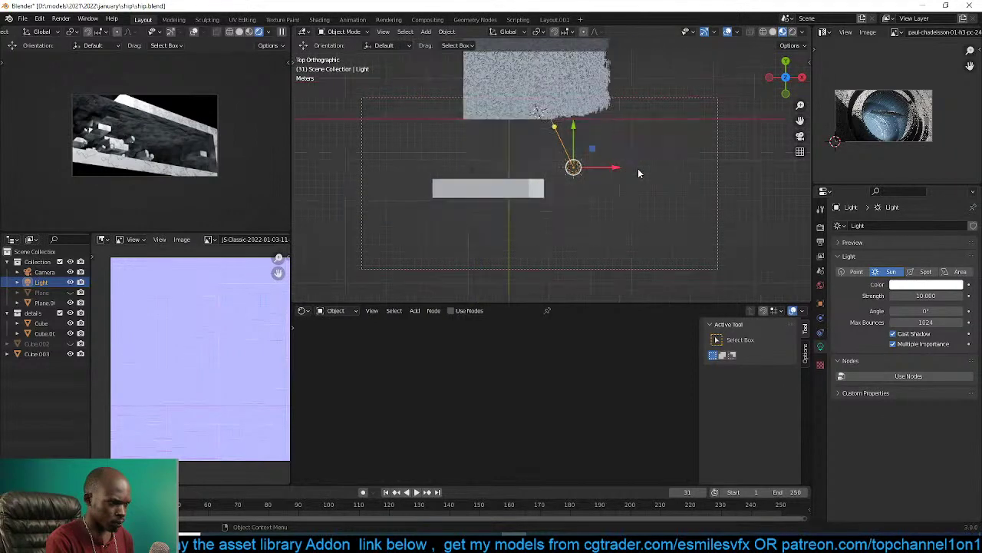
key("alt+r")
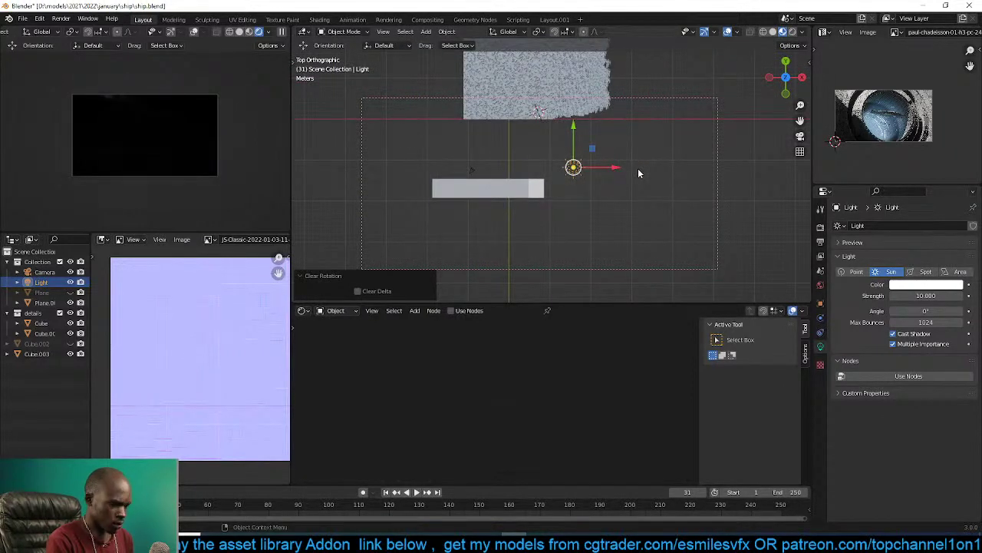
In the right view, rotate the sun light about -34° and a further -8.89° toward the hull opening, and save the file.
key("KP_3")
key("r")
left_click(691, 121)
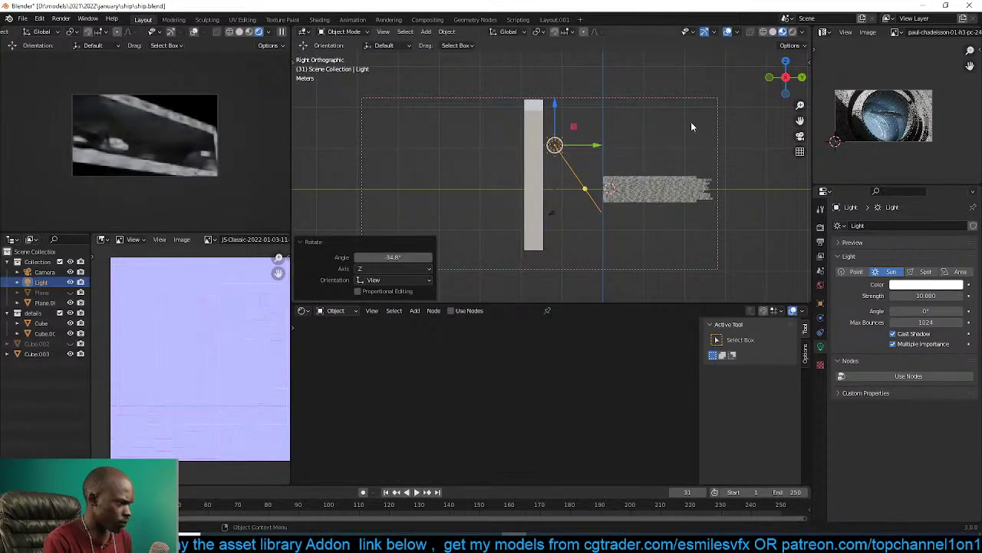
key("r")
left_click(695, 119)
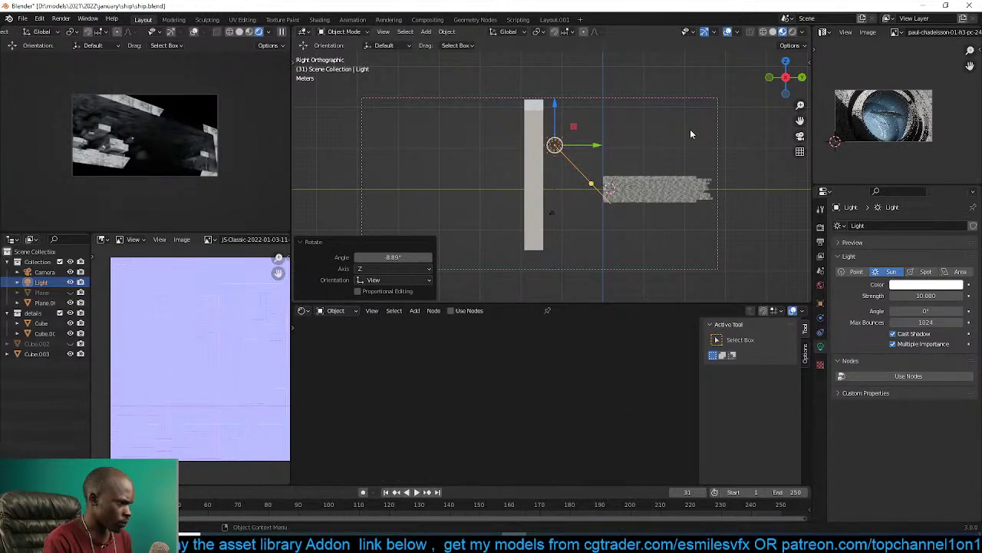
scroll(642, 146, "up", 5)
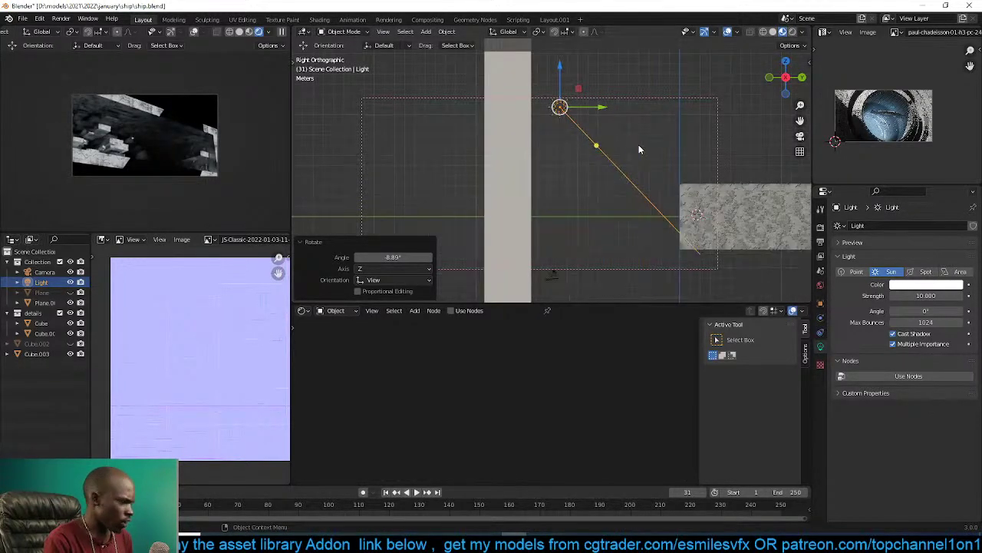
scroll(627, 150, "down", 1)
key("ctrl+s")
scroll(614, 188, "up", 2)
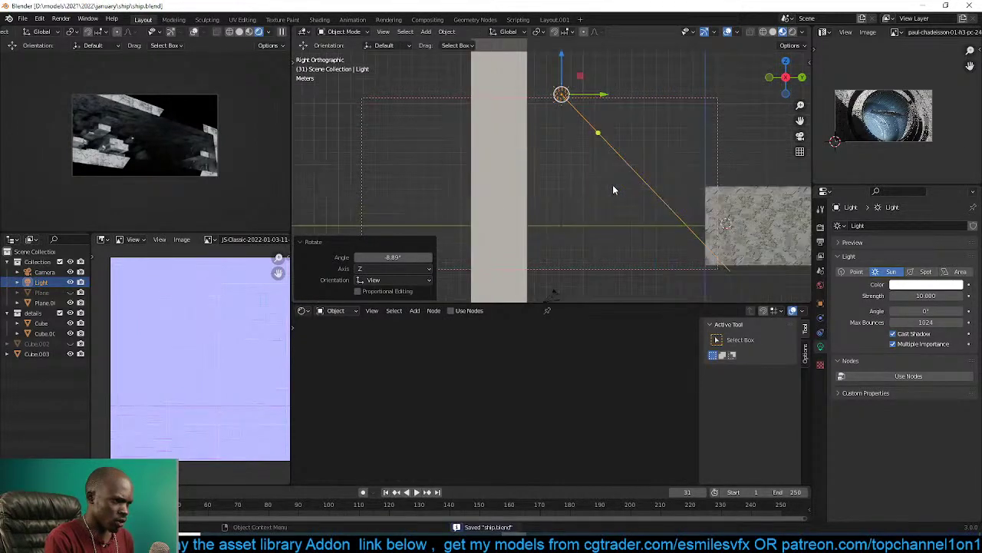
scroll(614, 189, "down", 3)
Select the camera, look through it, and set its focal length to 25 mm.
left_click(554, 249)
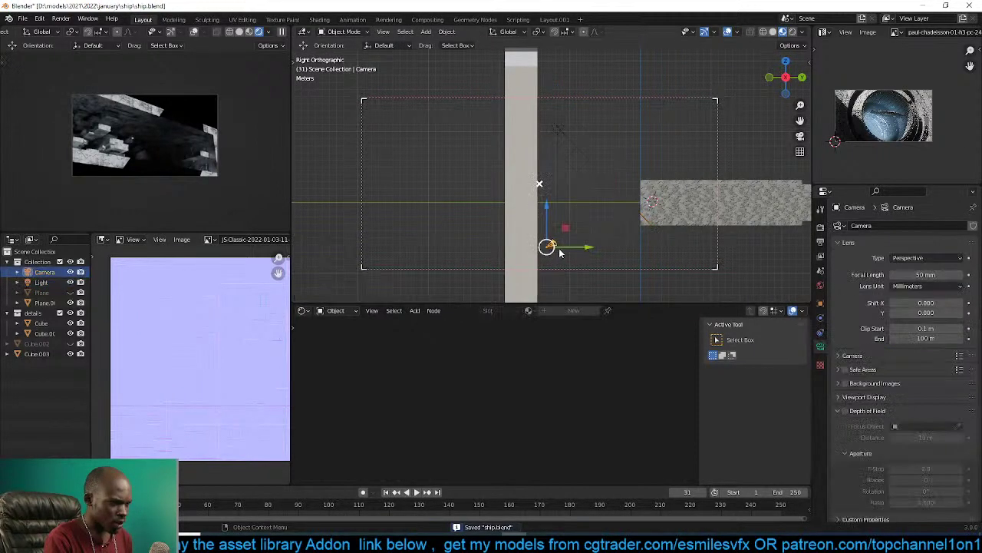
key("KP_0")
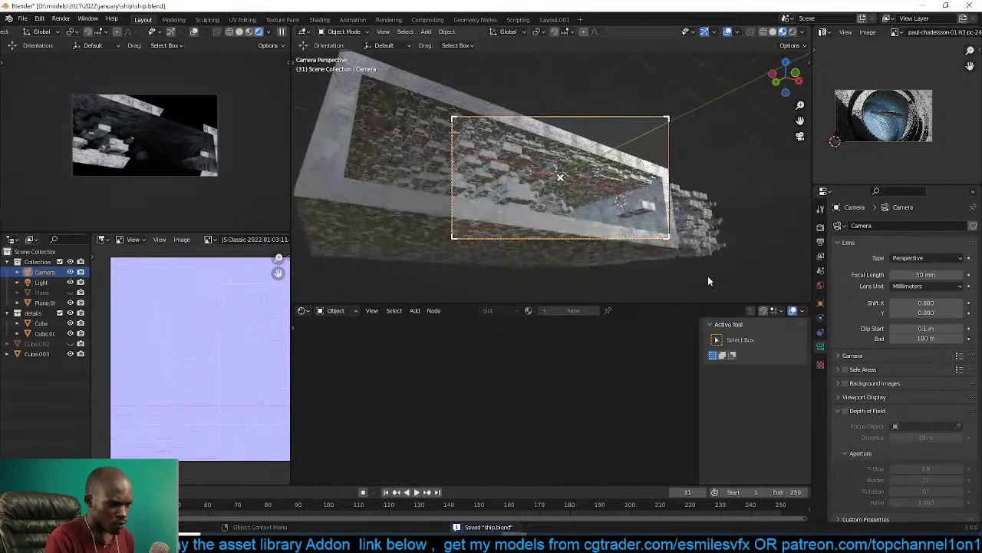
left_click(939, 274)
type("25")
key("Return")
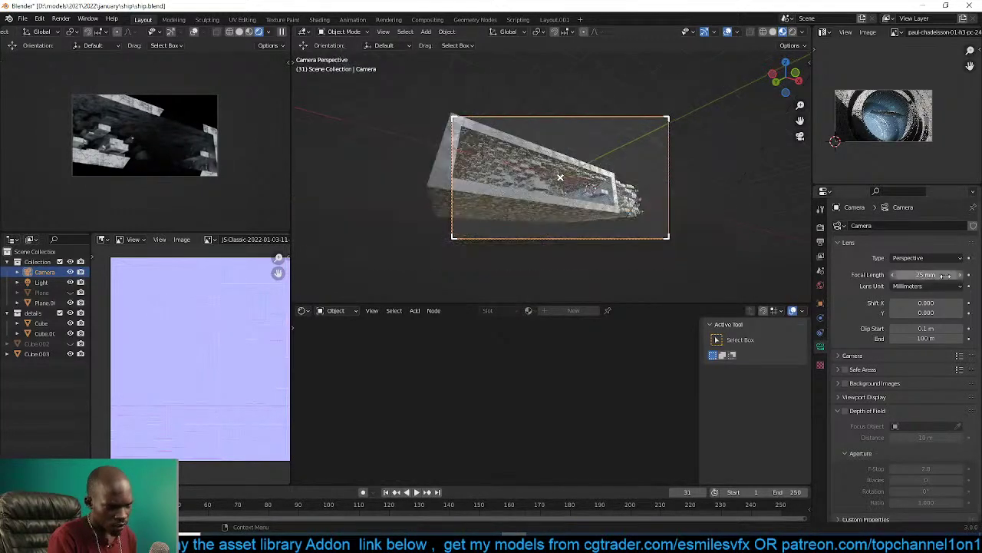
Select the hull, save the file, and duplicate the hull in place.
scroll(649, 226, "up", 4)
scroll(653, 224, "up", 2)
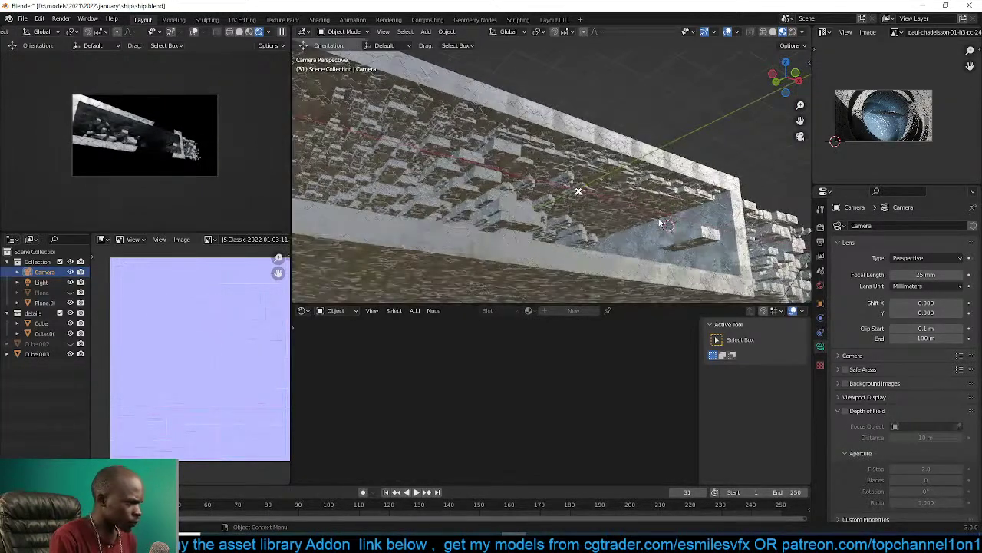
scroll(658, 217, "down", 4)
left_click(646, 241)
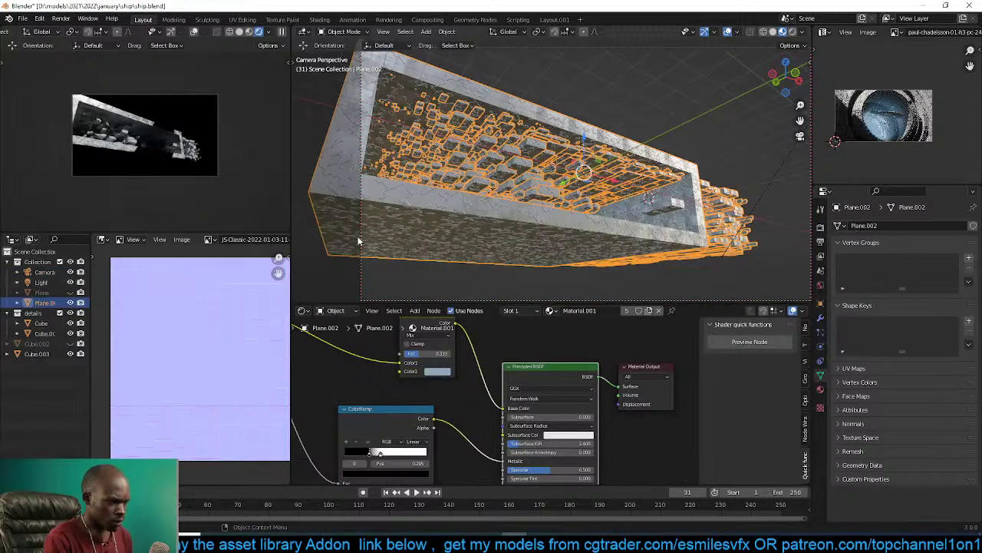
key("ctrl+s")
key("shift+d")
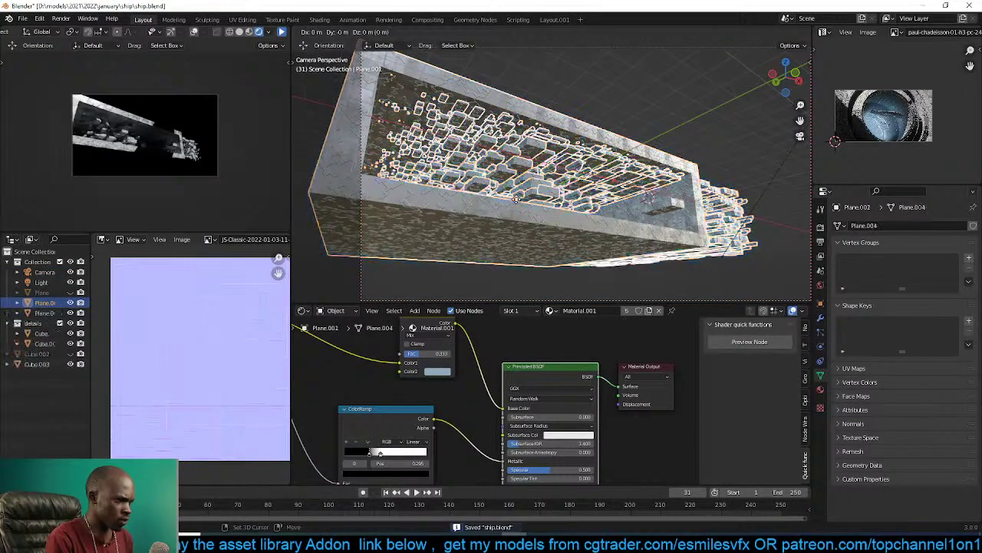
right_click(521, 213)
Enlarge the duplicated hull about 2.6 times in X and Z only, deselect everything, and save the file.
key("s")
key("shift+x")
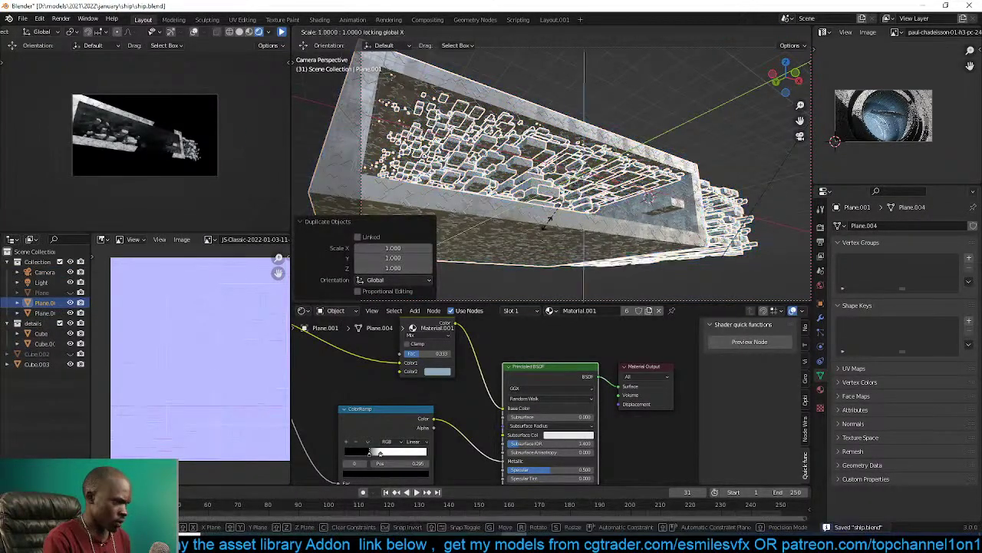
key("shift+y")
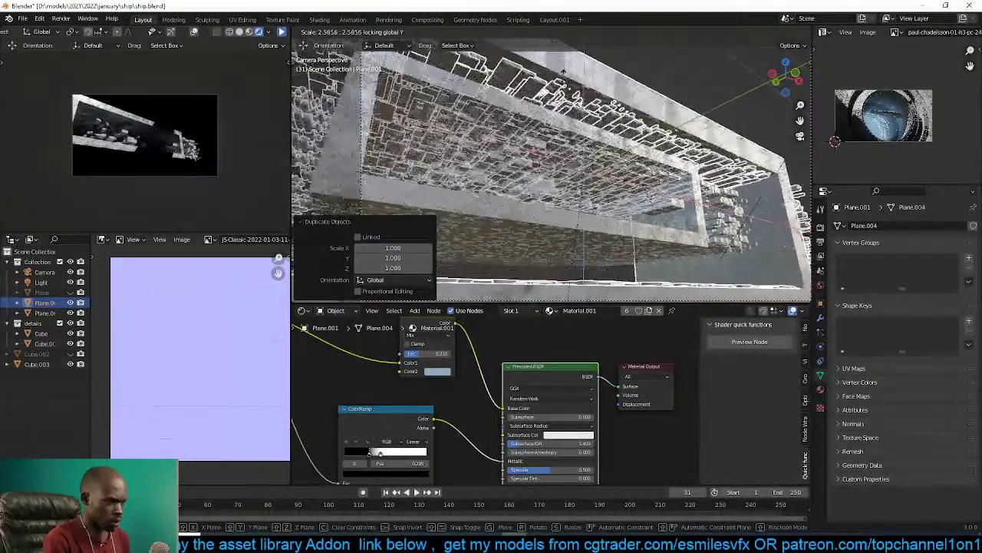
left_click(576, 81)
key("alt+a")
scroll(611, 85, "down", 2)
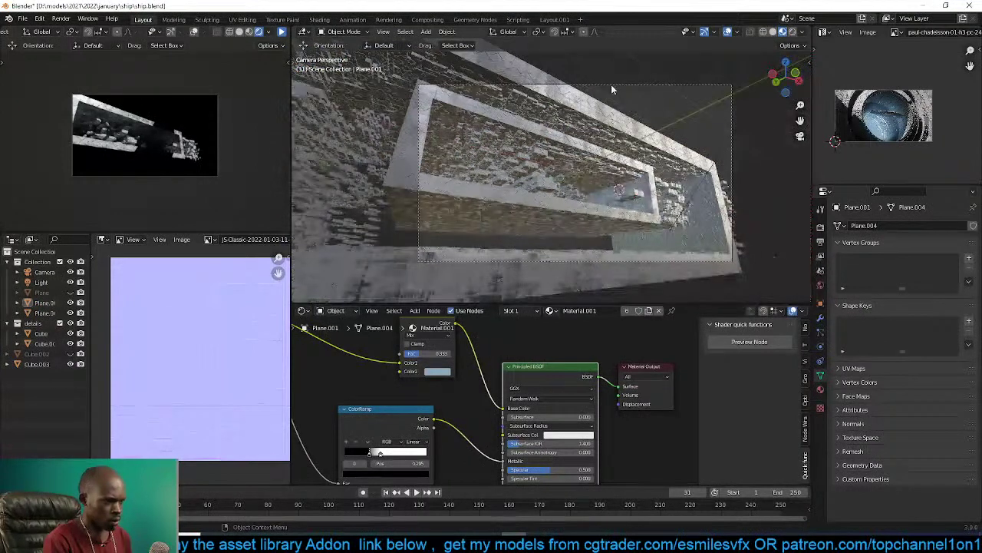
middle_click_drag(611, 84, 626, 79, "shift")
key("ctrl+s")
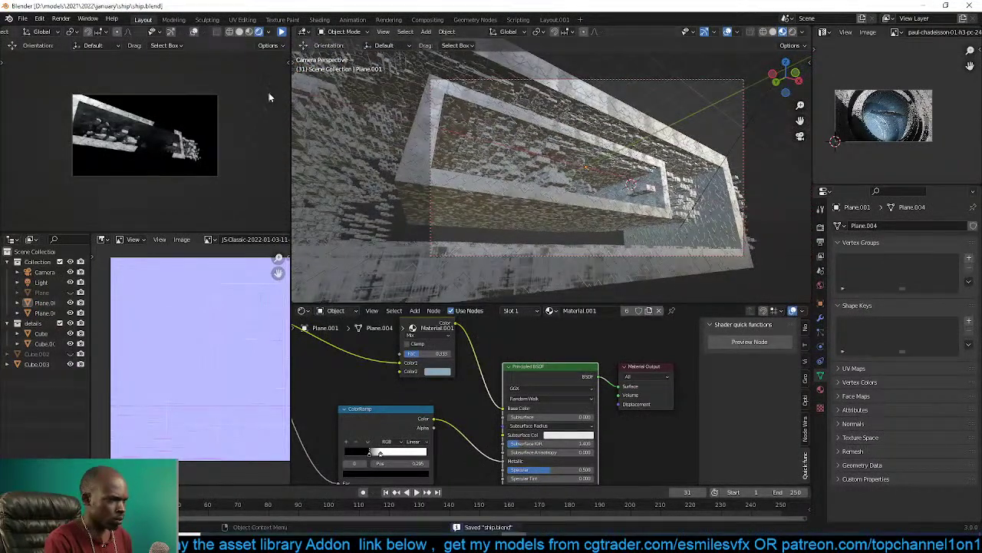
Resume the rendered preview to refresh the scene with both hulls, and save the file.
left_click(281, 32)
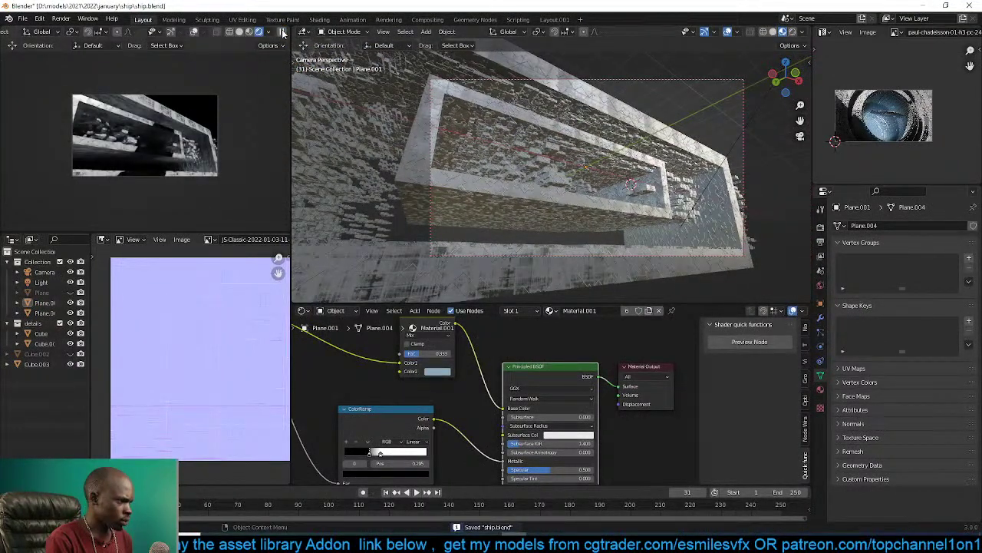
middle_click_drag(552, 161, 554, 211)
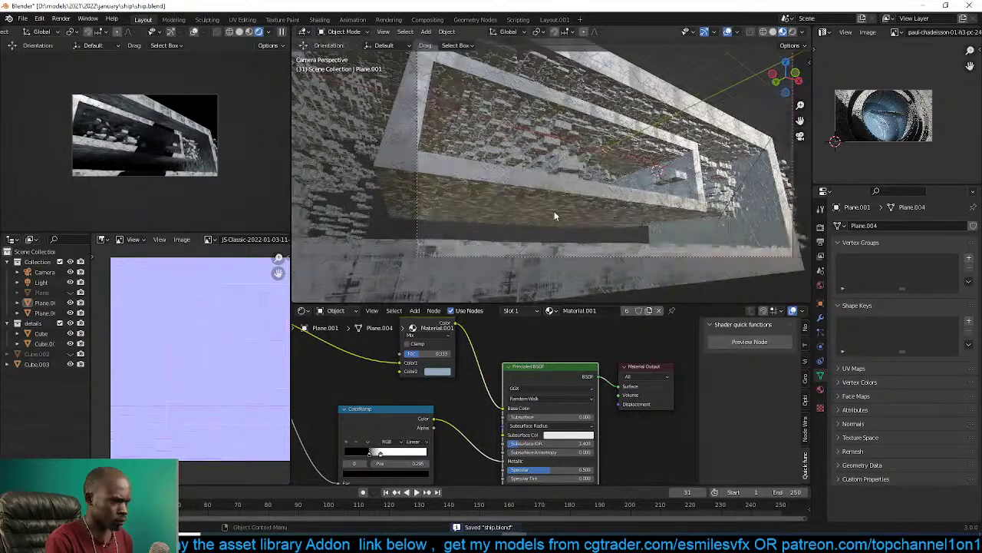
left_click(556, 224)
key("alt+a")
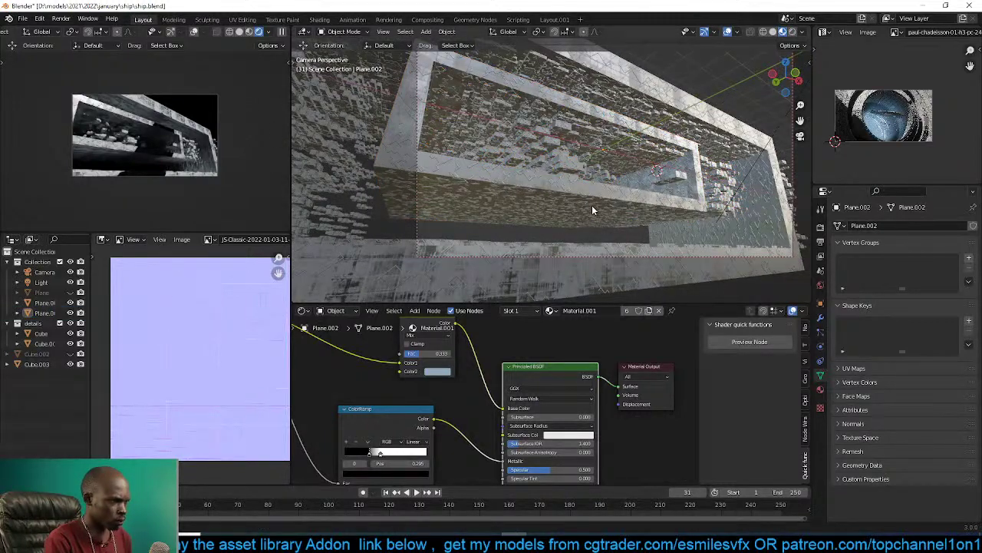
key("ctrl+s")
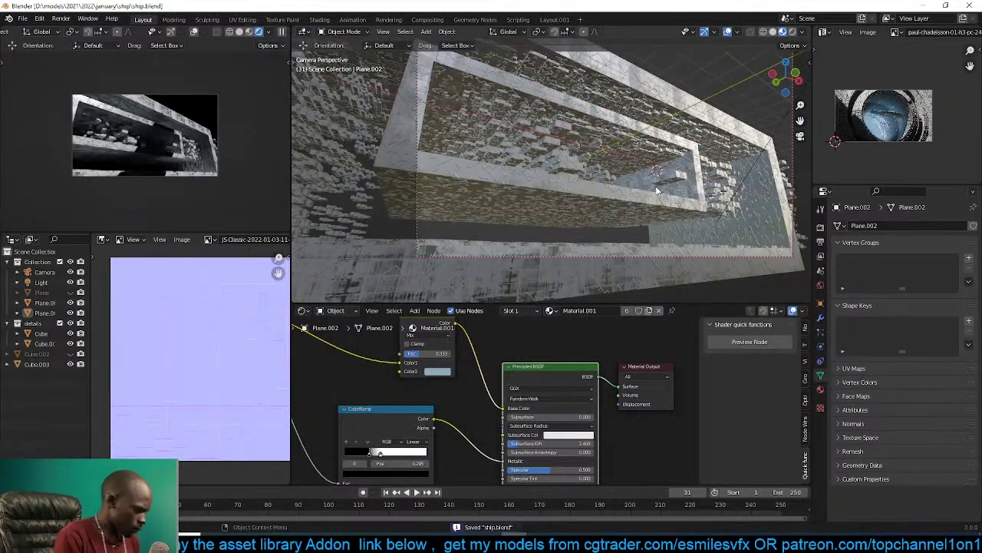
Switch the viewport to solid shading, select the inner hull, and return to material preview shading.
key("z")
left_click(670, 169)
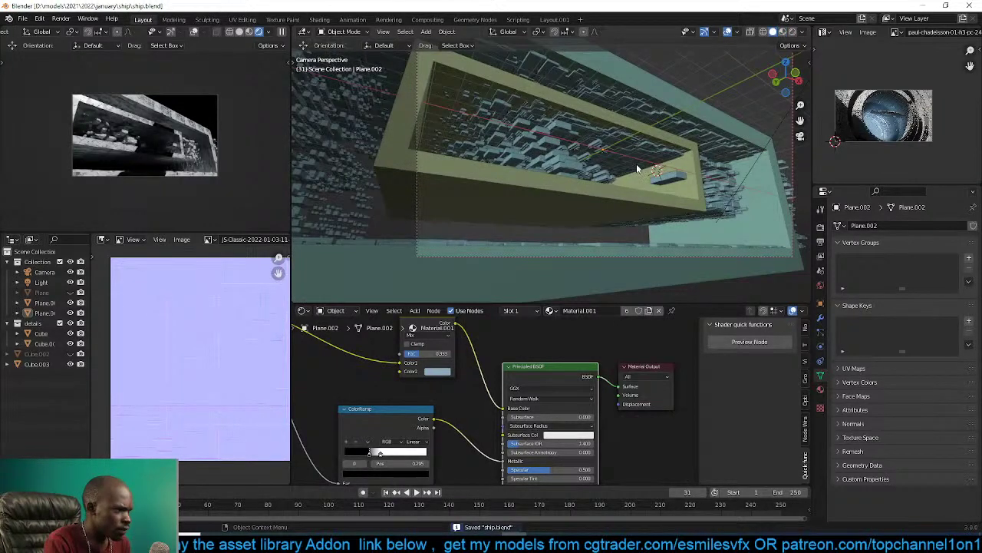
left_click(596, 223)
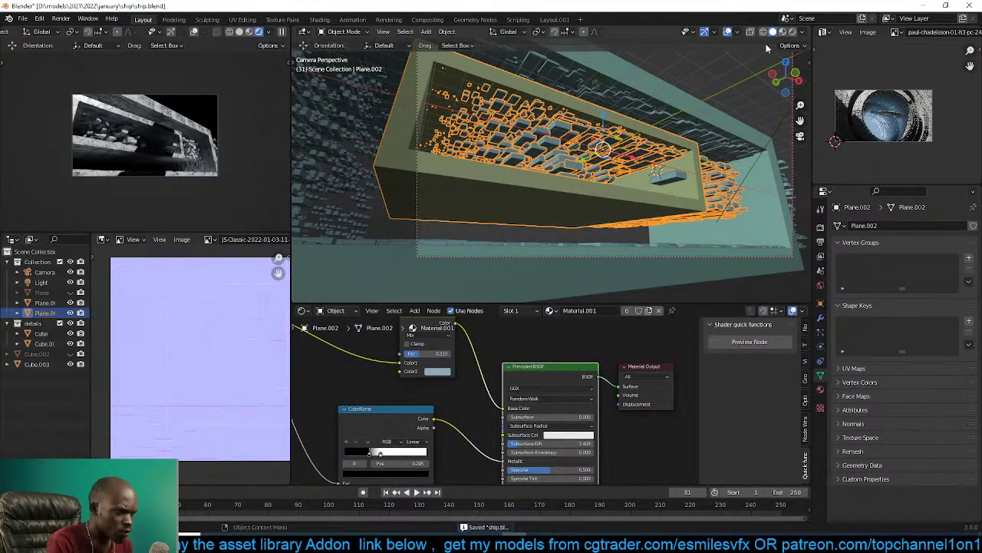
left_click(783, 32)
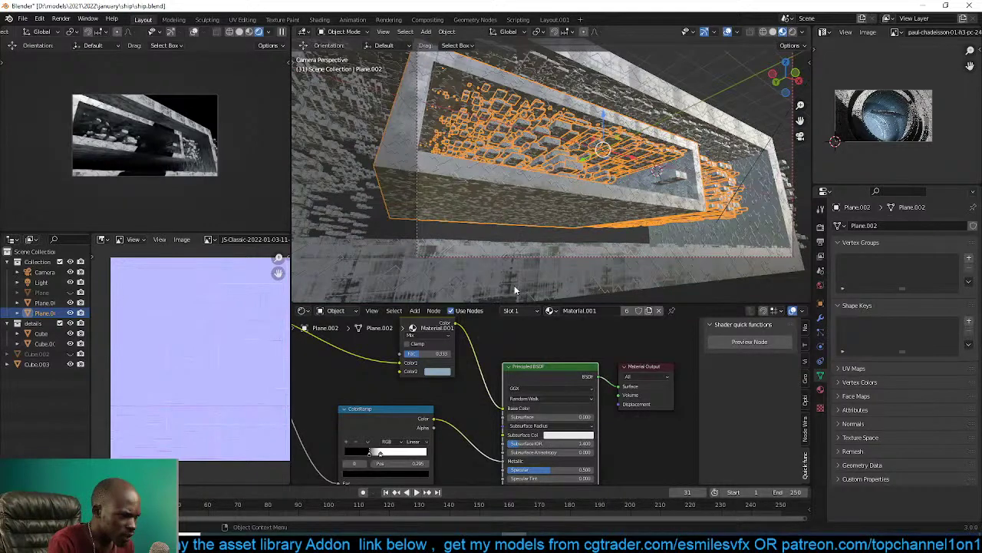
Pause the rendered preview, apply the inner hull's modifier that follows Geometry Nodes, and deselect everything.
middle_click_drag(477, 386, 523, 368)
scroll(572, 137, "up", 6)
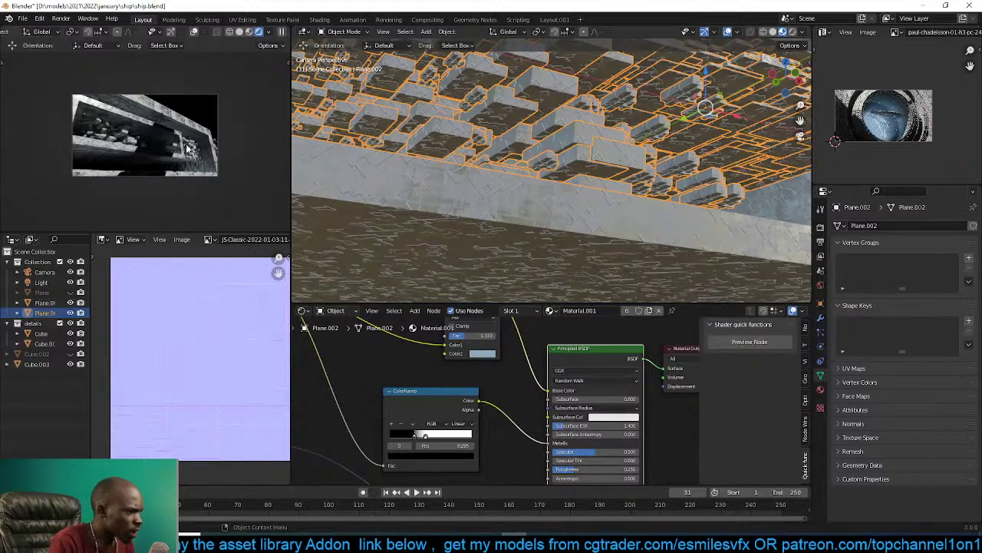
scroll(201, 142, "up", 2)
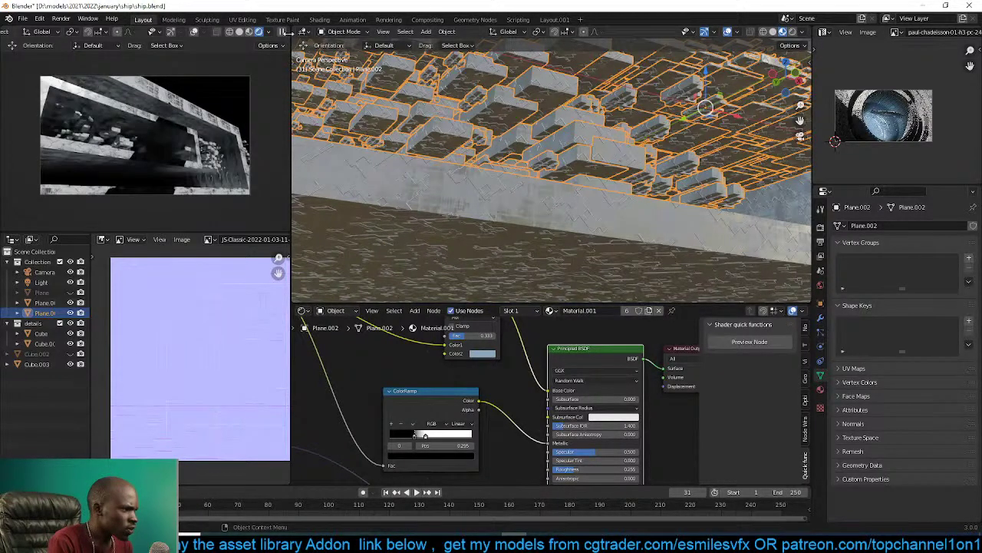
scroll(508, 206, "down", 4)
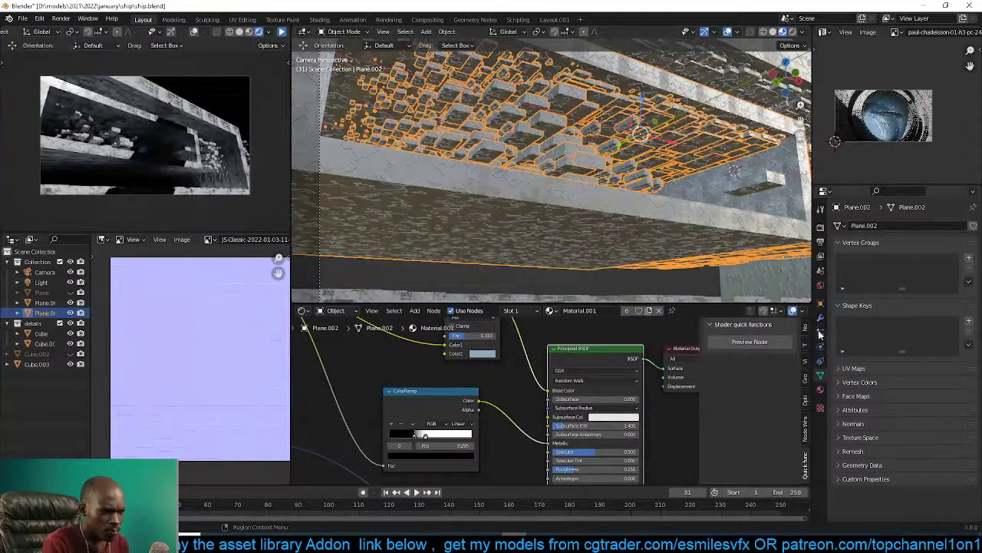
left_click(820, 317)
key("ctrl+a")
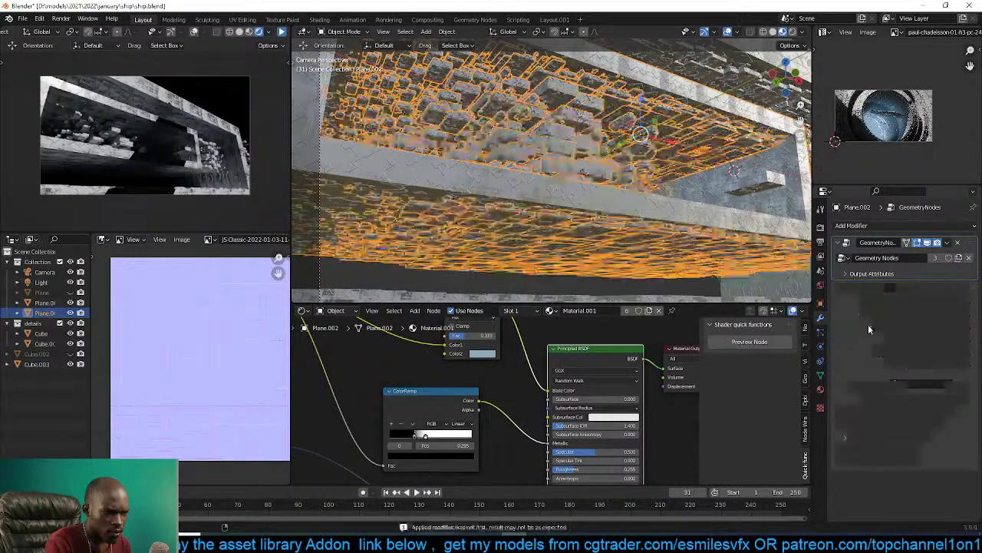
key("alt+a")
Isolate the inner hull in local view and open its mesh for editing.
middle_click_drag(581, 152, 566, 212)
left_click(654, 245)
key("Tab")
key("KP_Divide")
key("g")
key("g")
left_click(604, 190)
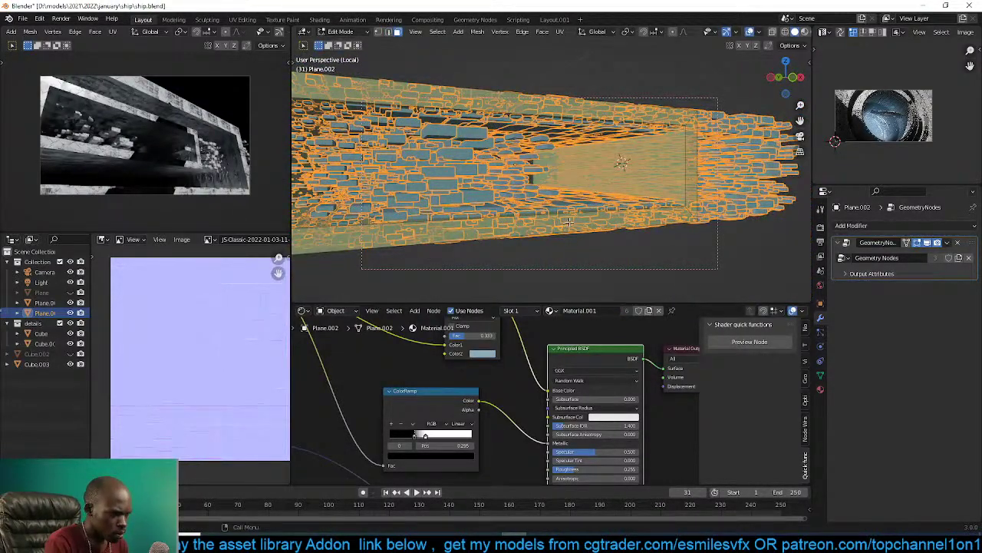
Inset the hull's lower front rim face by about 0.16 m and extrude it inward by about 0.5 m.
left_click(613, 221)
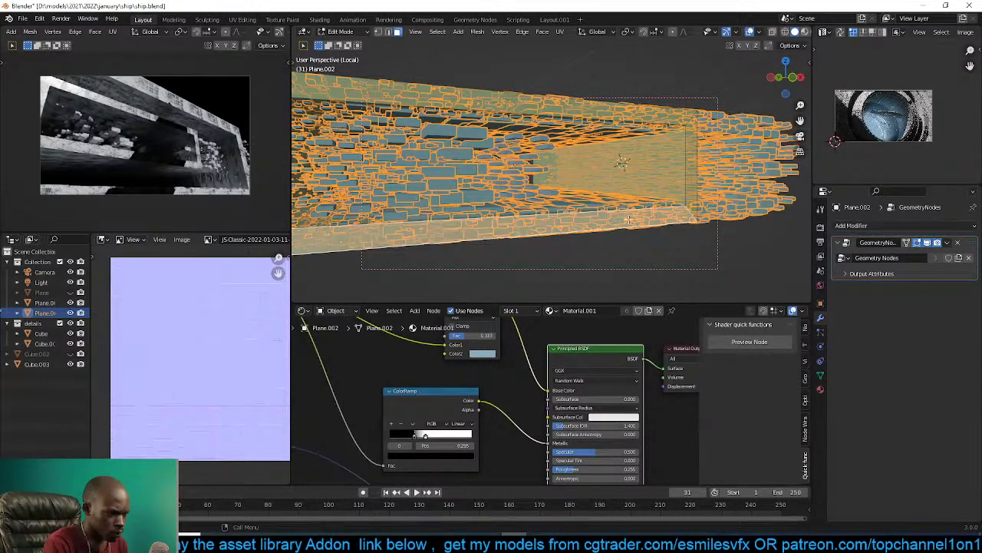
key("i")
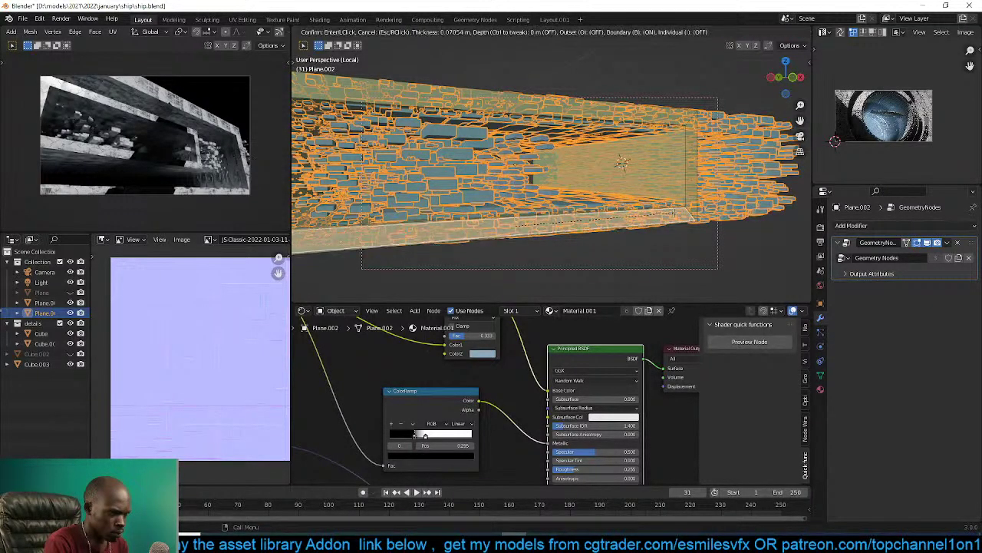
left_click(671, 212)
key("i")
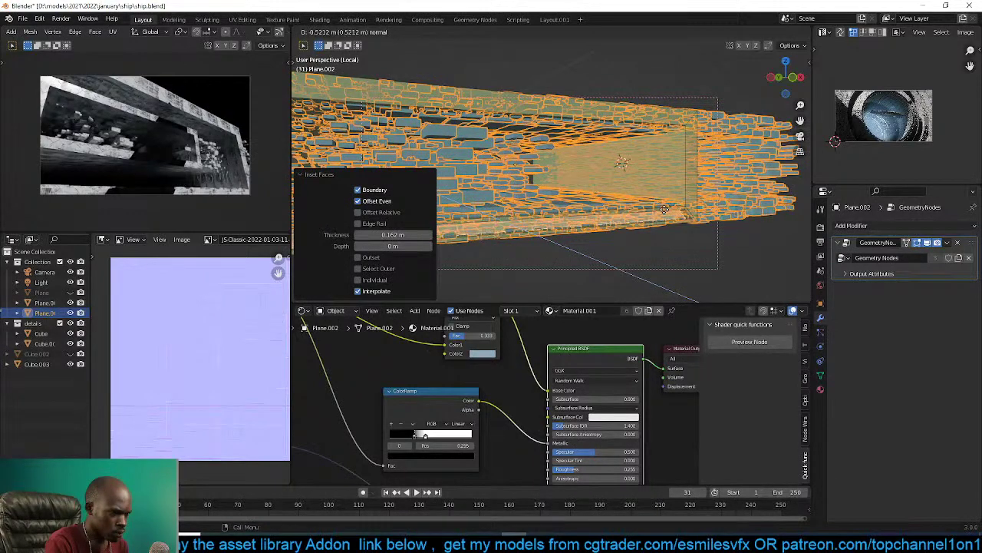
left_click(669, 205)
key("Tab")
Add several evenly spaced loop cuts along the hull's end wall and one centred cut crossing them.
key("KP_0")
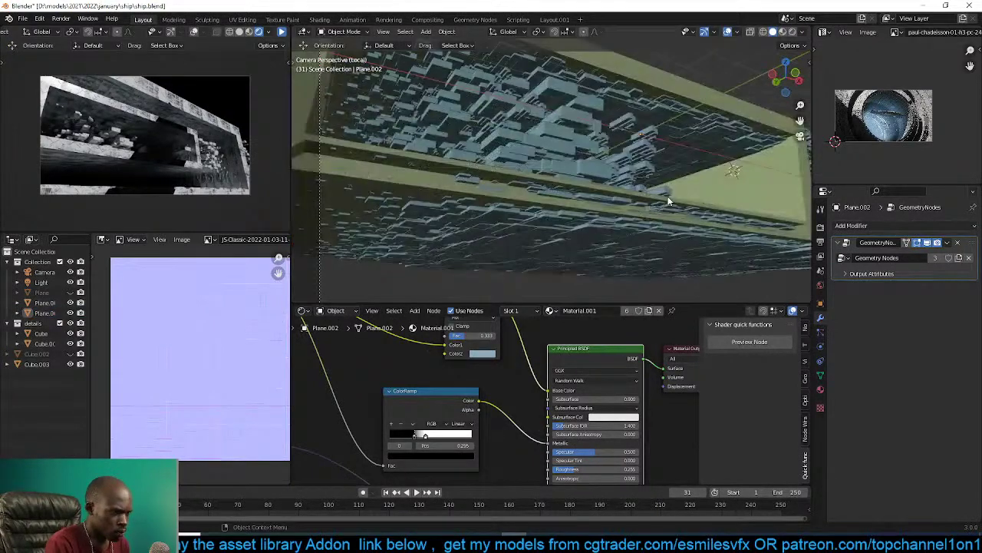
scroll(666, 200, "down", 4)
middle_click_drag(654, 163, 643, 204, "shift")
middle_click_drag(569, 175, 611, 169, "shift")
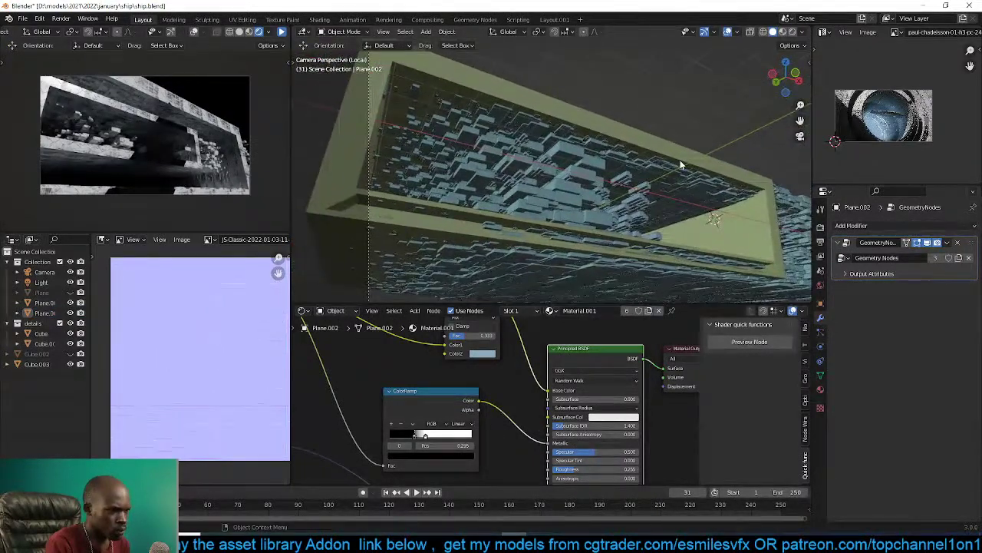
left_click(680, 162)
middle_click_drag(680, 163, 606, 191, "shift")
scroll(605, 190, "up", 1)
key("Tab")
key("ctrl+r")
scroll(727, 221, "up", 1)
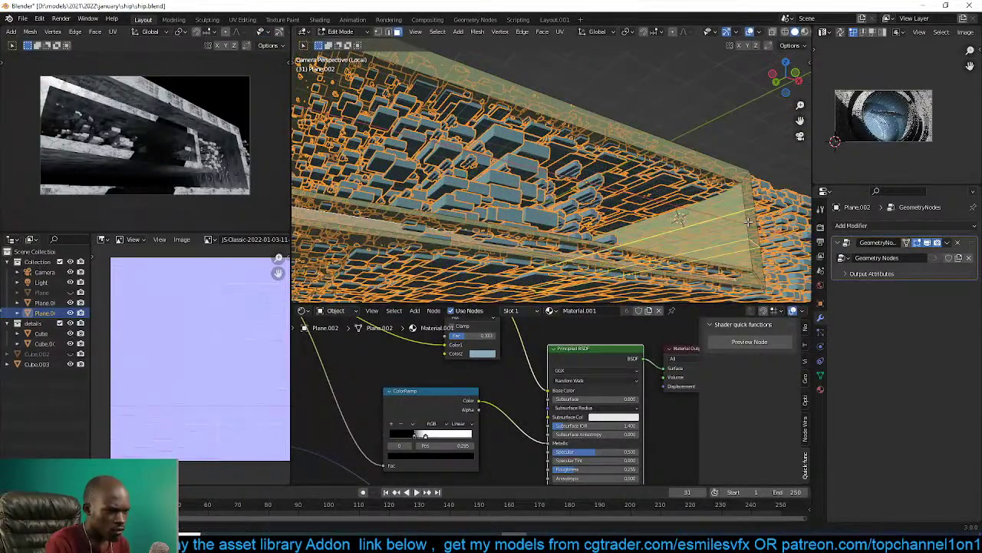
left_click(727, 221)
right_click(727, 221)
left_click(729, 217)
right_click(729, 216)
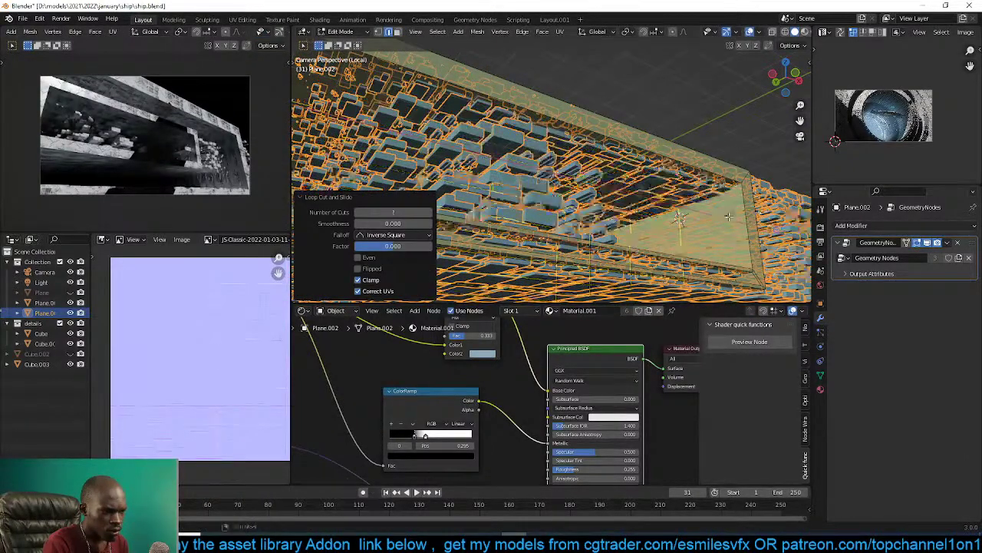
Recess one middle face of the end wall by about 0.34 m with Extrude Manifold.
key("3")
left_click(698, 233)
middle_click_drag(692, 235, 584, 201)
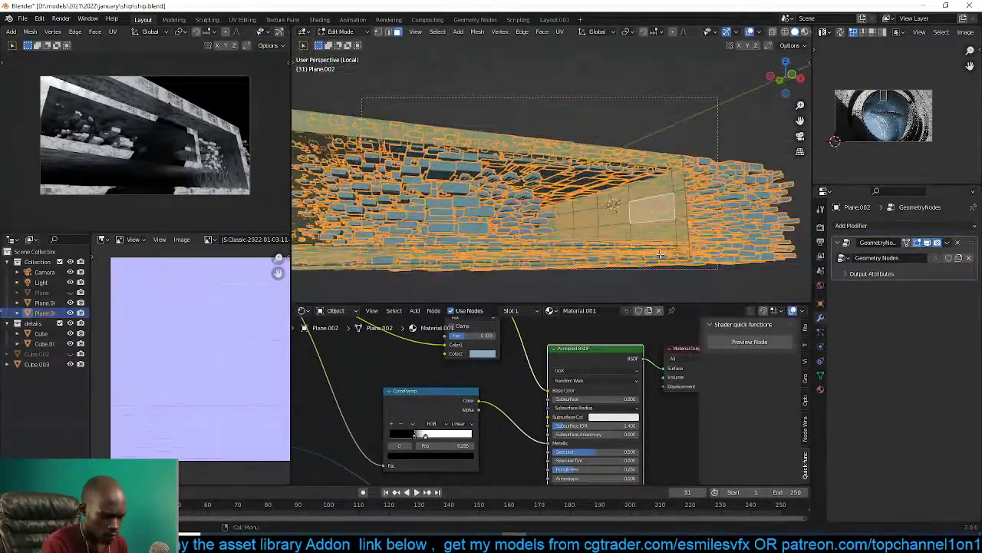
key("KP_Decimal")
key("alt+z")
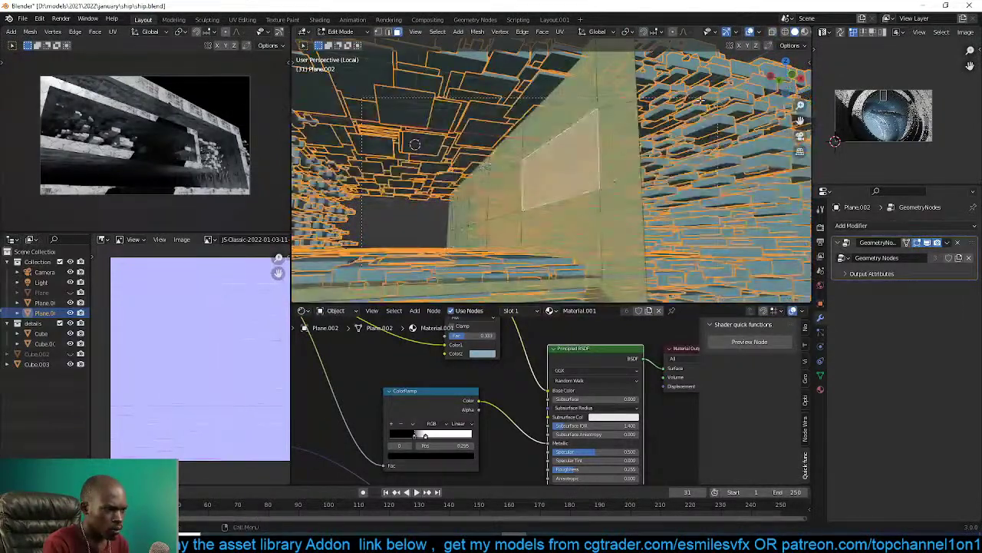
key("alt+e")
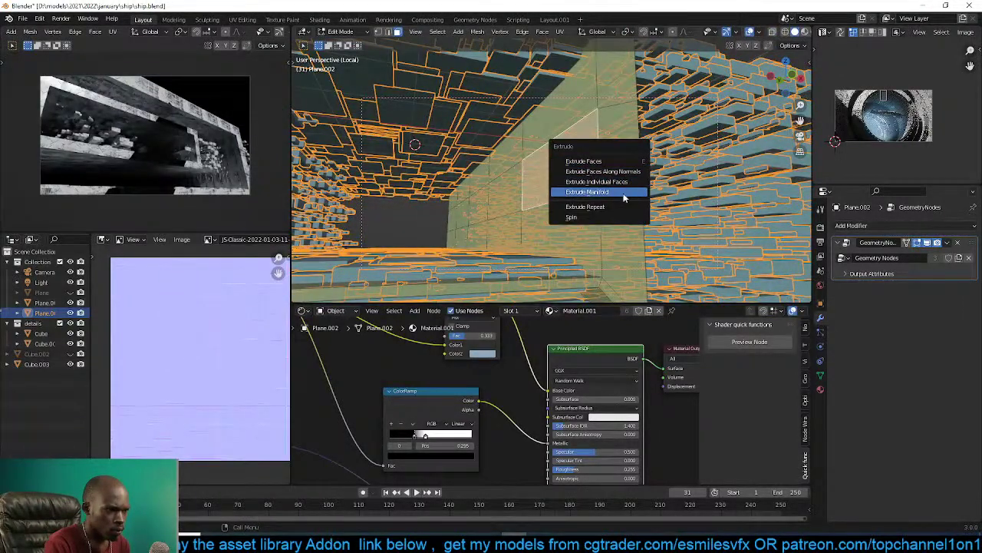
left_click(626, 192)
left_click(513, 209)
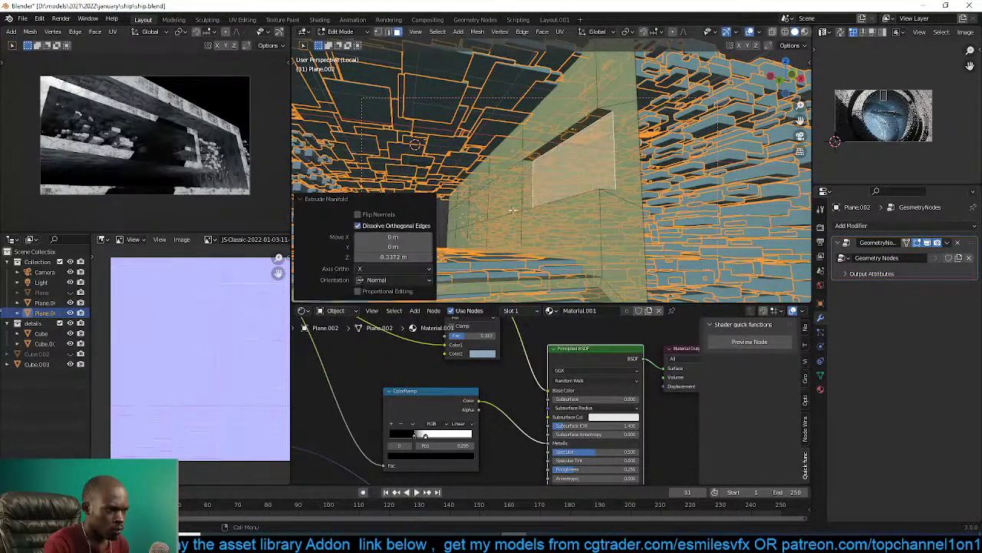
Add one centred loop cut across the end wall below the recess.
key("ctrl+r")
left_click(598, 220)
right_click(595, 220)
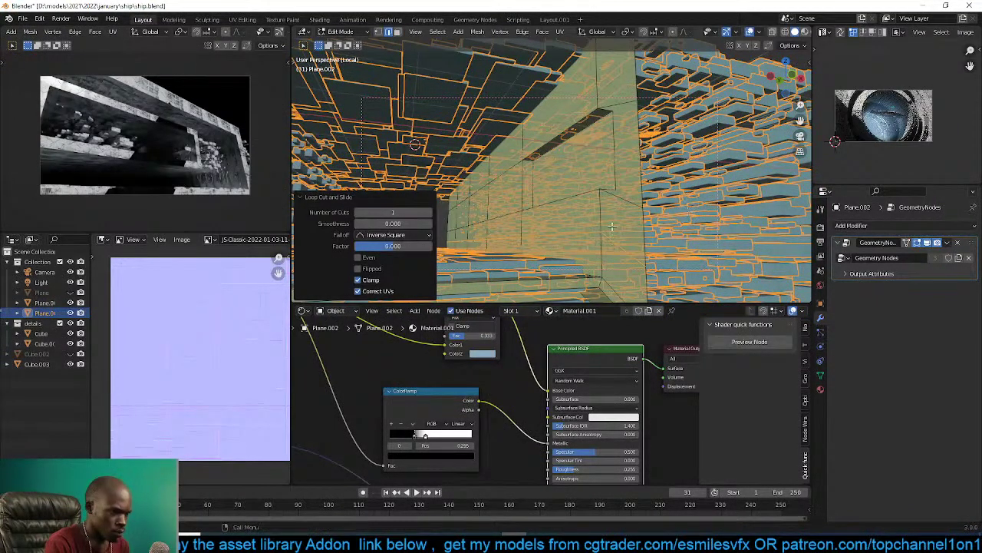
Inset the lower front faces of the end wall by about 0.14 m and recess them with Extrude Manifold.
key("3")
left_click(624, 221)
left_click(623, 268, "shift")
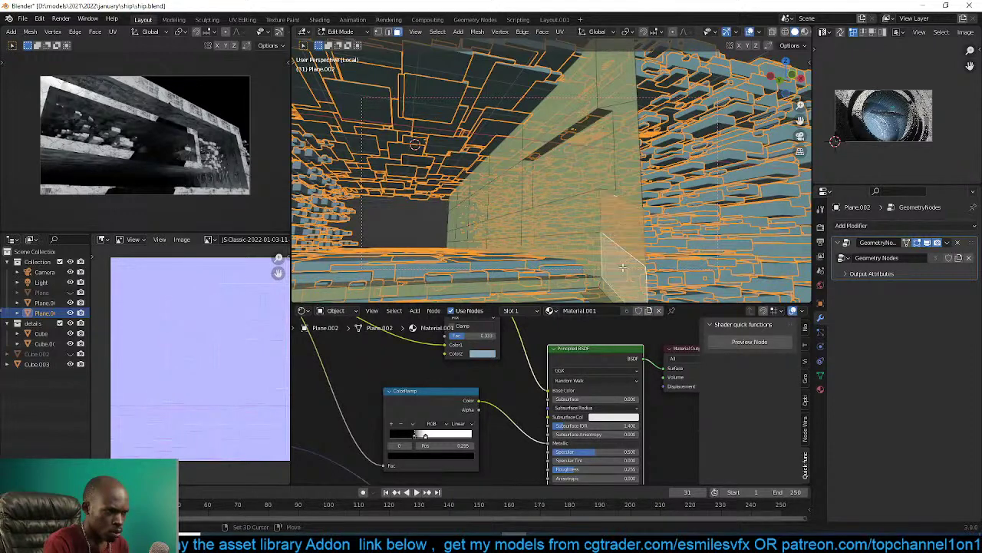
key("i")
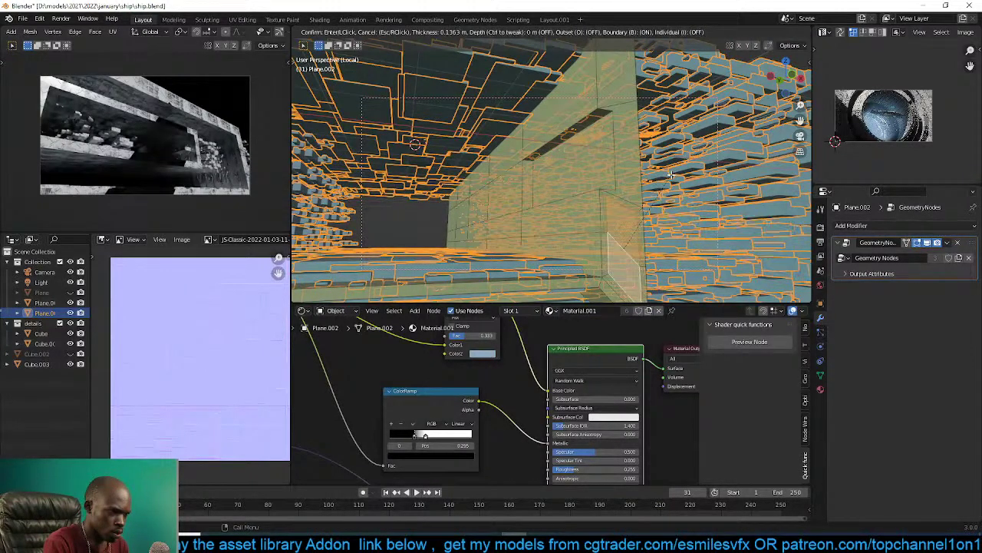
left_click(757, 150)
key("alt+e")
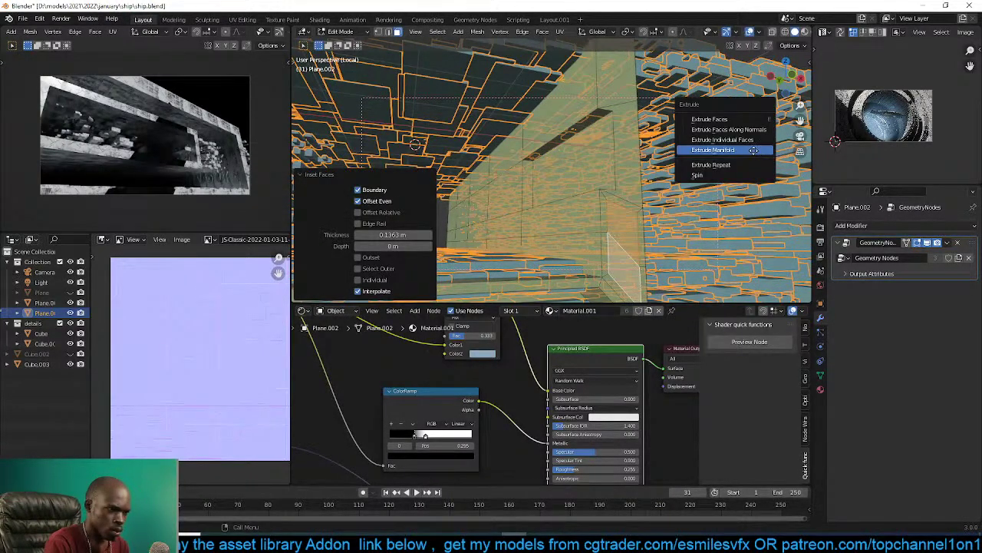
left_click(754, 150)
left_click(746, 158)
key("Tab")
Inset the narrow middle face on the vertical rim by about 0.05 m and extrude it about 0.13 m with Extrude Manifold.
middle_click_drag(743, 158, 665, 210)
key("Tab")
left_click(593, 217)
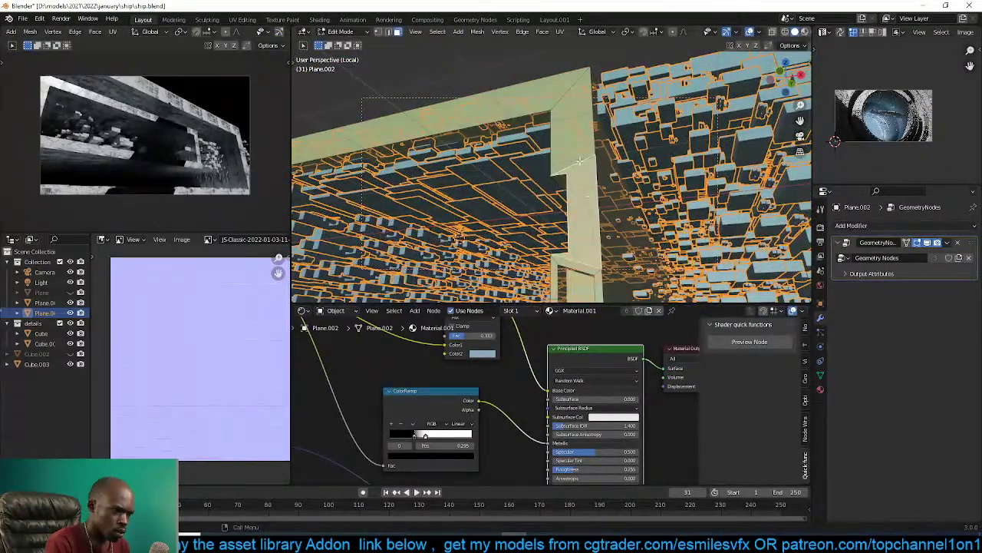
key("i")
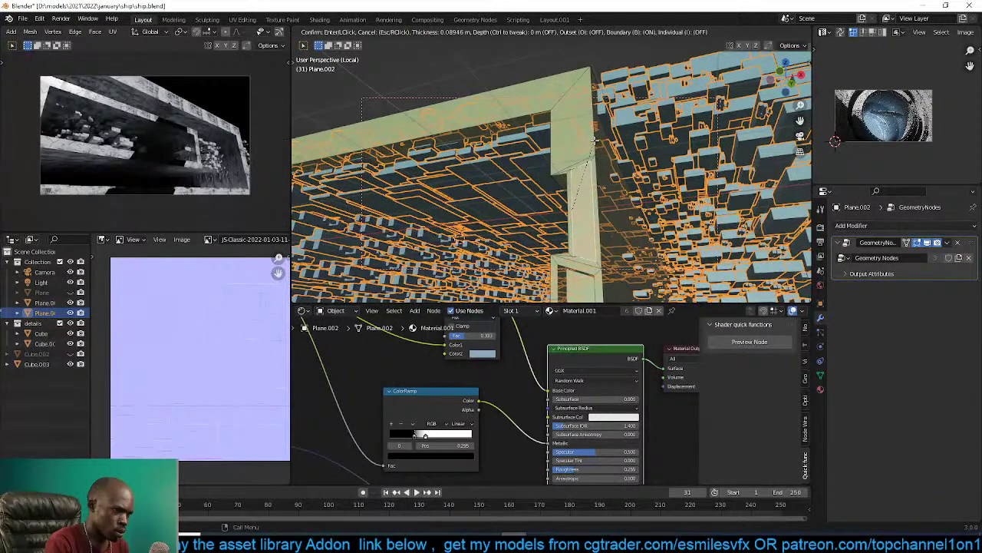
left_click(596, 142)
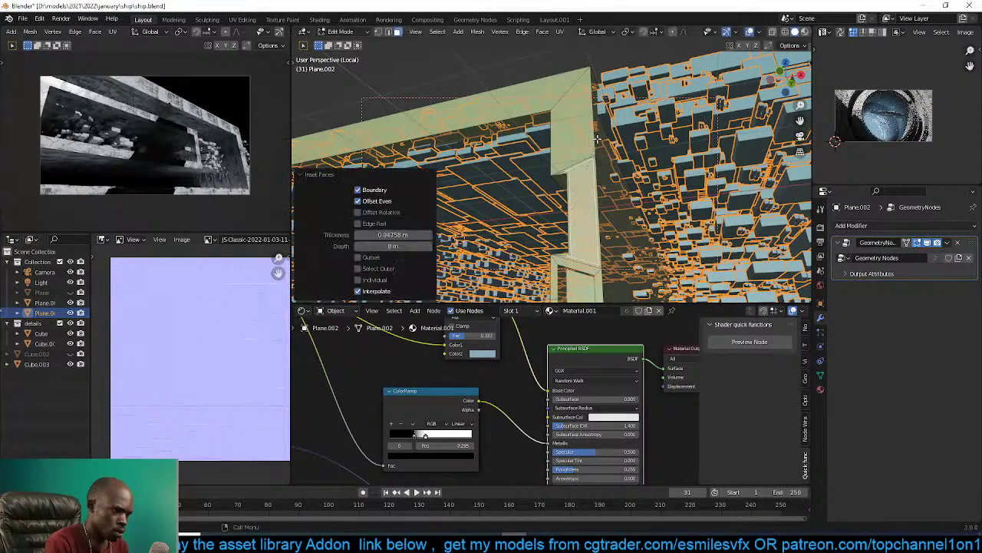
key("alt+e")
left_click(598, 140)
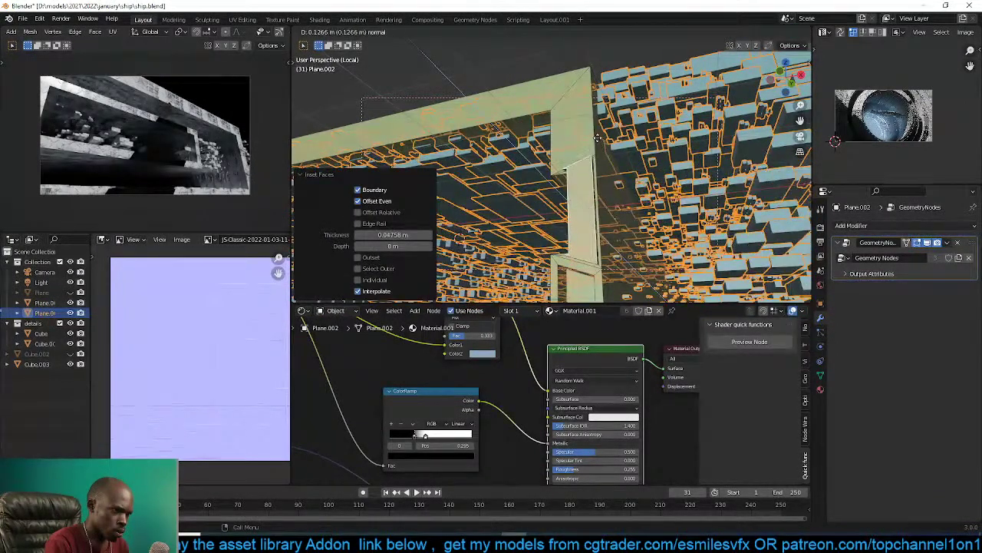
left_click(597, 138)
Inset the vertical rim's upper corner face by about 0.09 m, extrude it with Extrude Manifold, and save the file.
left_click(590, 107)
middle_click_drag(590, 107, 623, 119)
key("i")
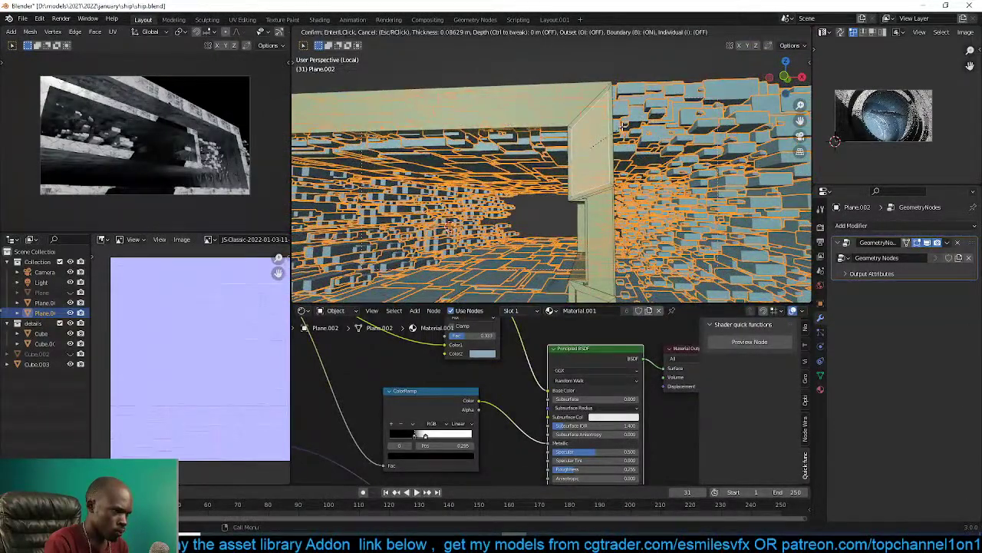
left_click(624, 130)
key("alt+e")
key("Escape")
key("Tab")
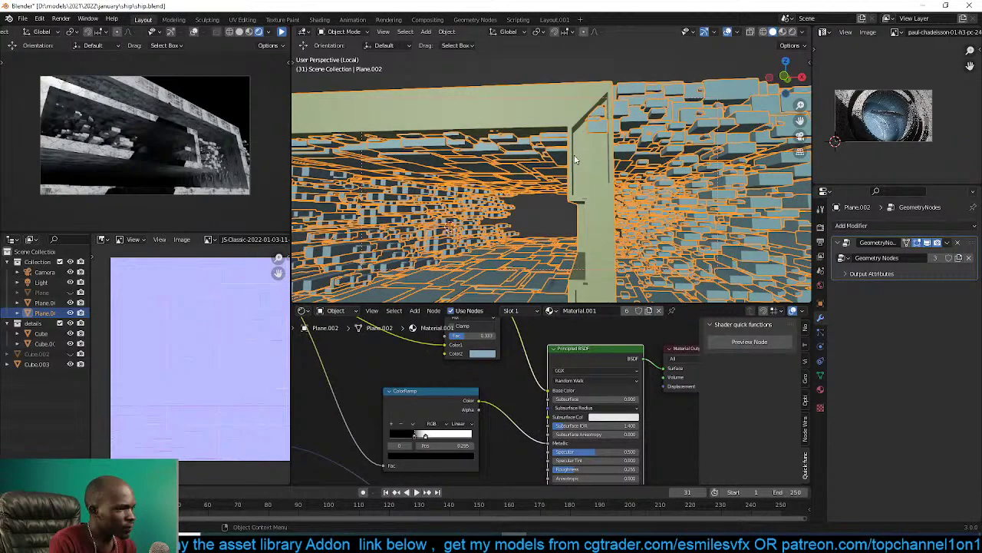
middle_click_drag(574, 153, 666, 175)
key("ctrl+s")
Inset the upper rim face beside the end corner by about 0.16 m and recess it about 0.39 m with Extrude Manifold.
key("Tab")
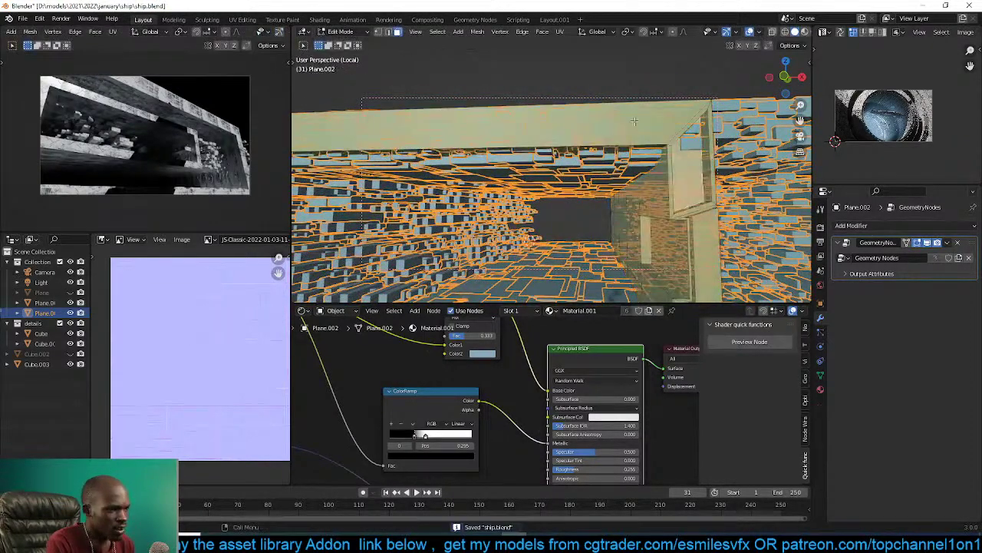
middle_click_drag(618, 124, 527, 137)
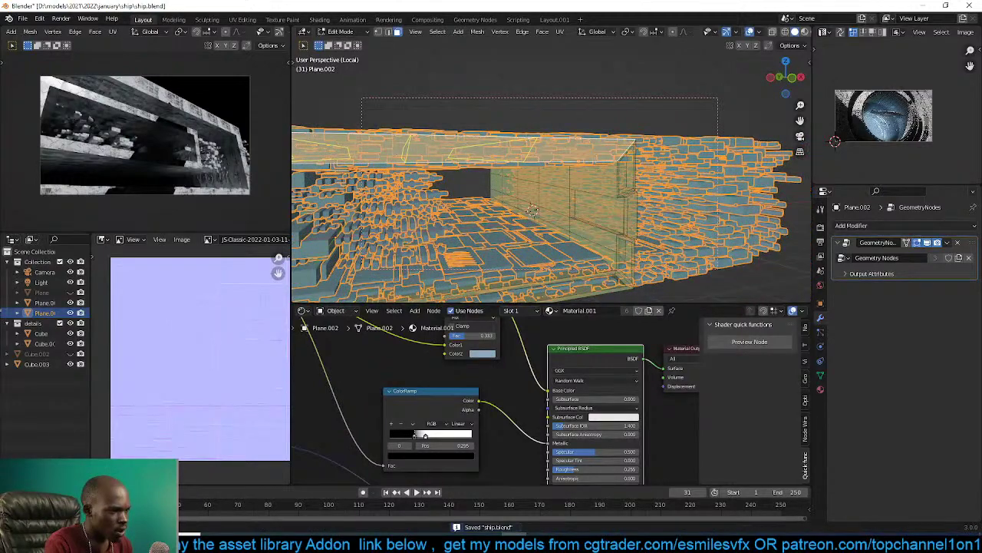
double_click(537, 143)
key("z")
key("ctrl+z")
middle_click_drag(620, 146, 535, 163)
key("3")
left_click(538, 159)
scroll(539, 158, "up", 1)
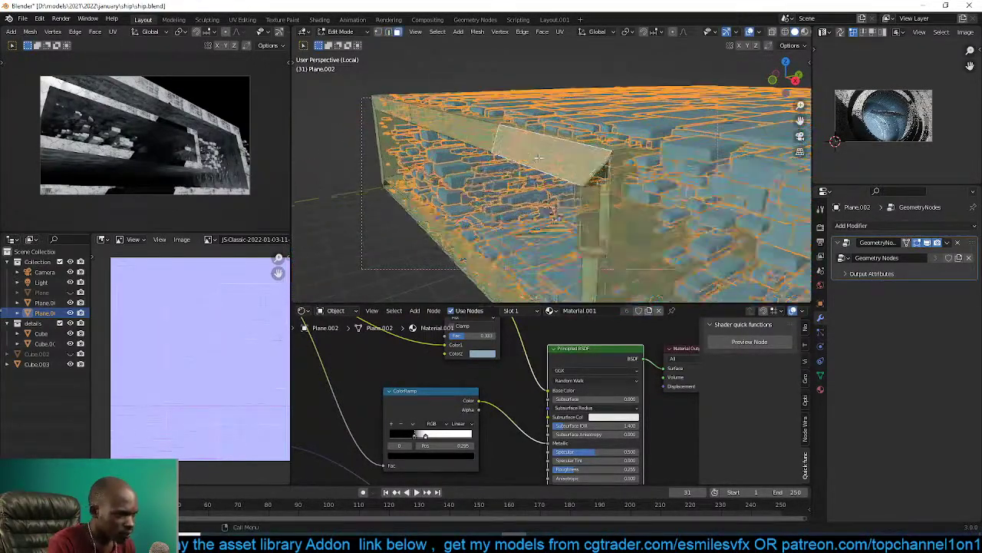
key("i")
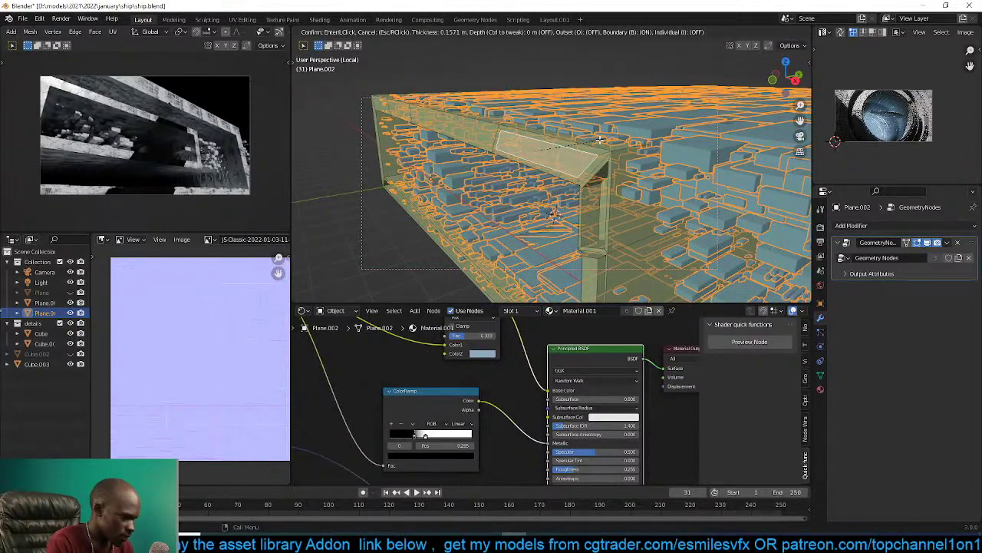
left_click(600, 139)
key("alt+e")
left_click(615, 141)
left_click(624, 132)
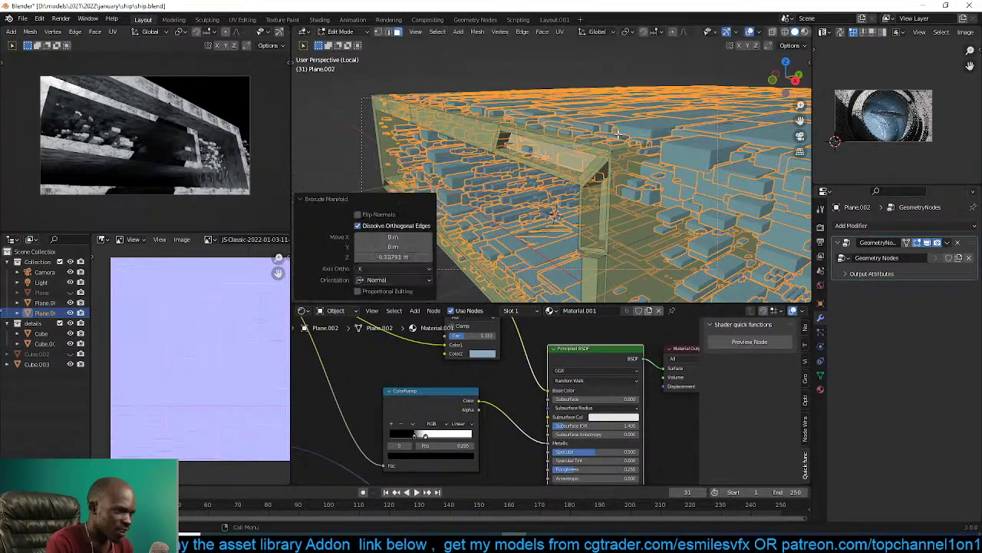
Leave mesh editing and local view, show the full scene through the camera, and save the file.
middle_click_drag(623, 132, 639, 170)
key("Tab")
key("KP_0")
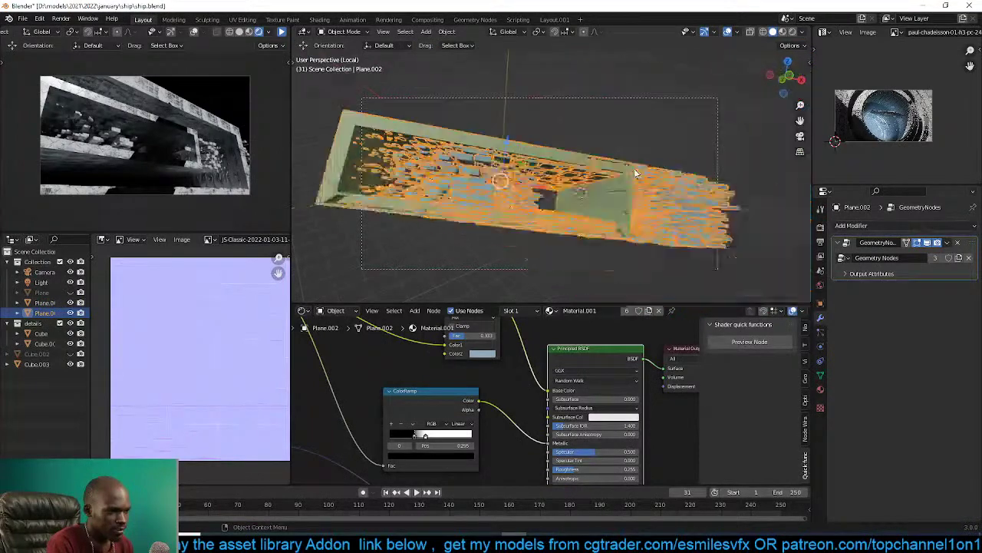
scroll(640, 169, "down", 4)
key("alt+a")
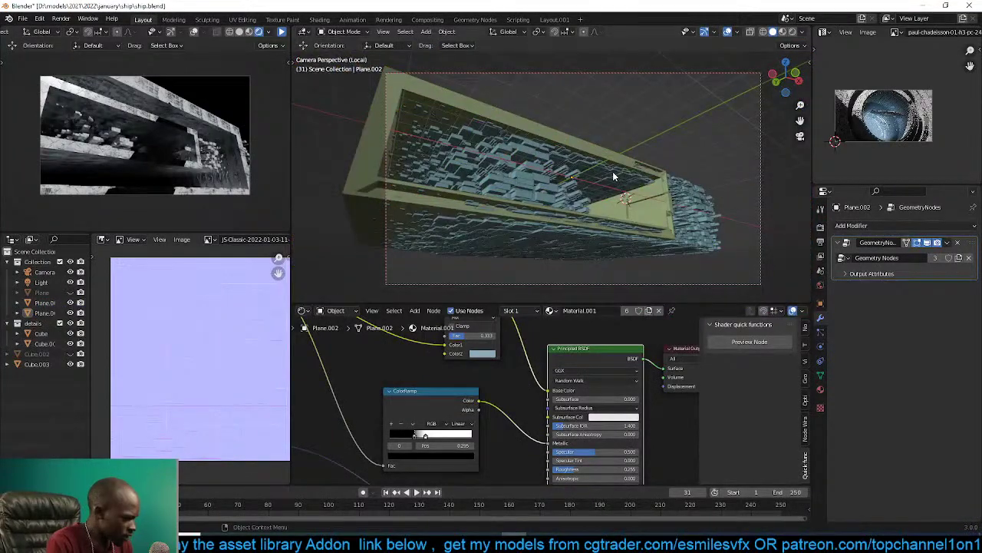
key("KP_Divide")
scroll(613, 174, "down", 5)
key("KP_0")
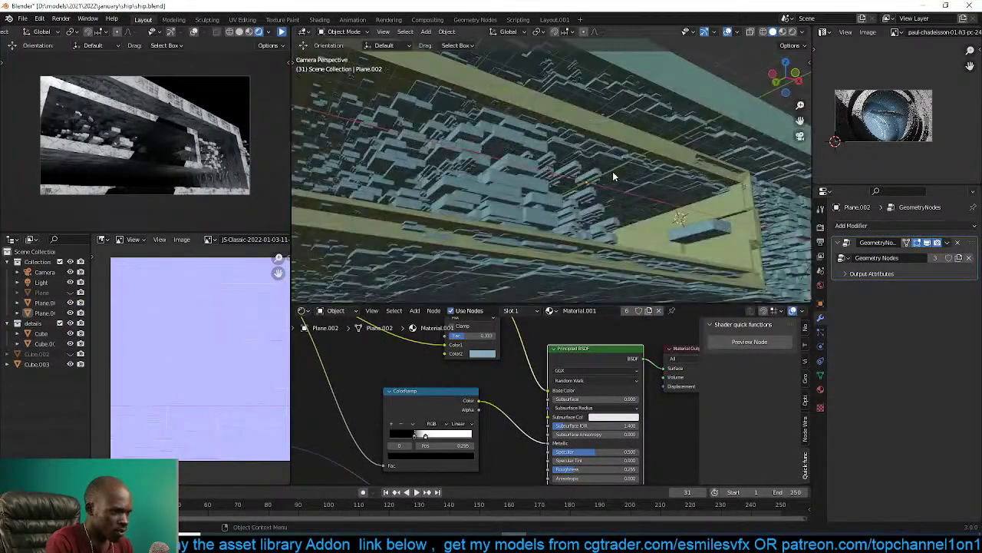
key("Home")
key("ctrl+s")
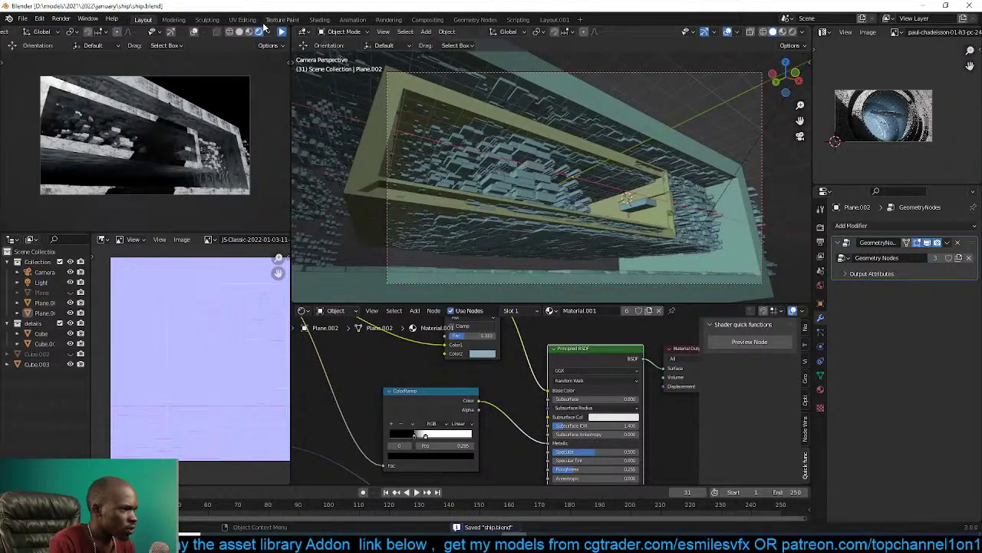
Resume the rendered preview and reveal all hidden objects, leaving nothing selected.
left_click(282, 32)
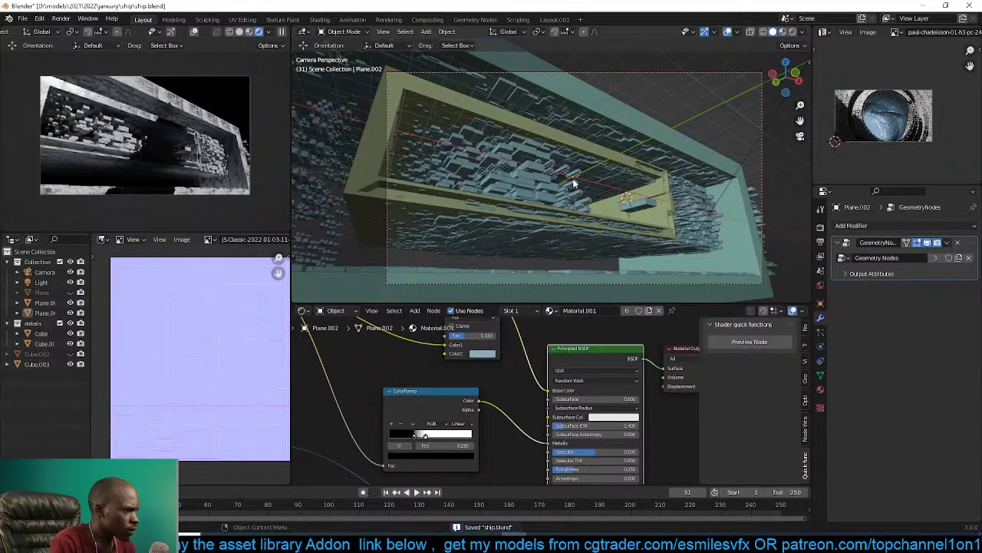
scroll(574, 183, "down", 1)
key("shift+a")
mouse_move(574, 185)
left_click(674, 179)
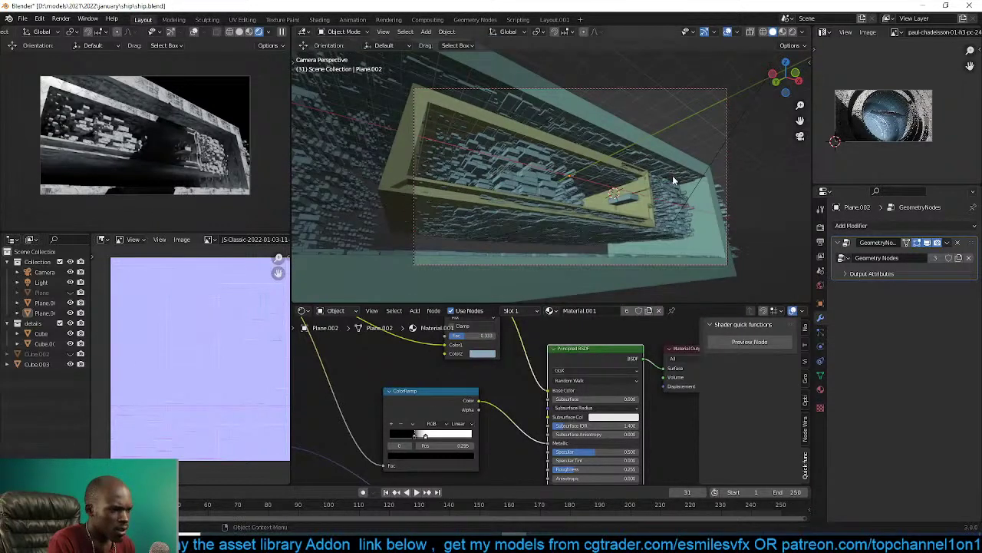
key("alt+h")
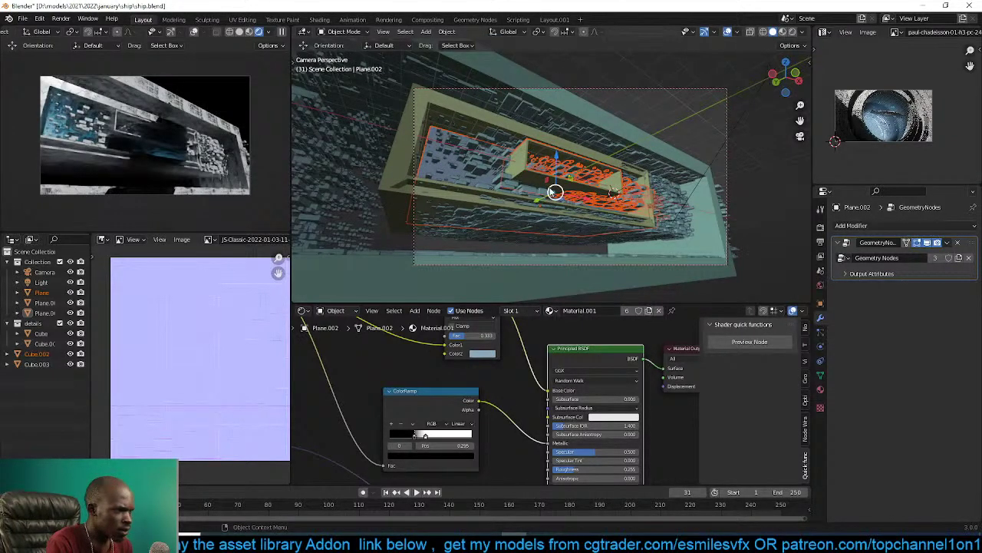
key("alt+a")
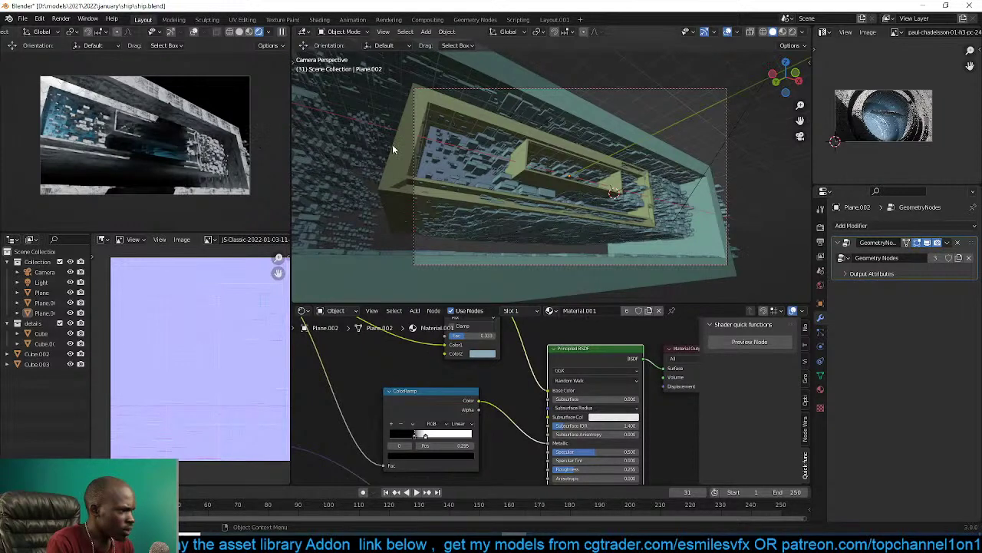
Scale the blue volume cube by 2.629 along Z and about 2.4 along X in the front view.
left_click(445, 155)
left_click(431, 161)
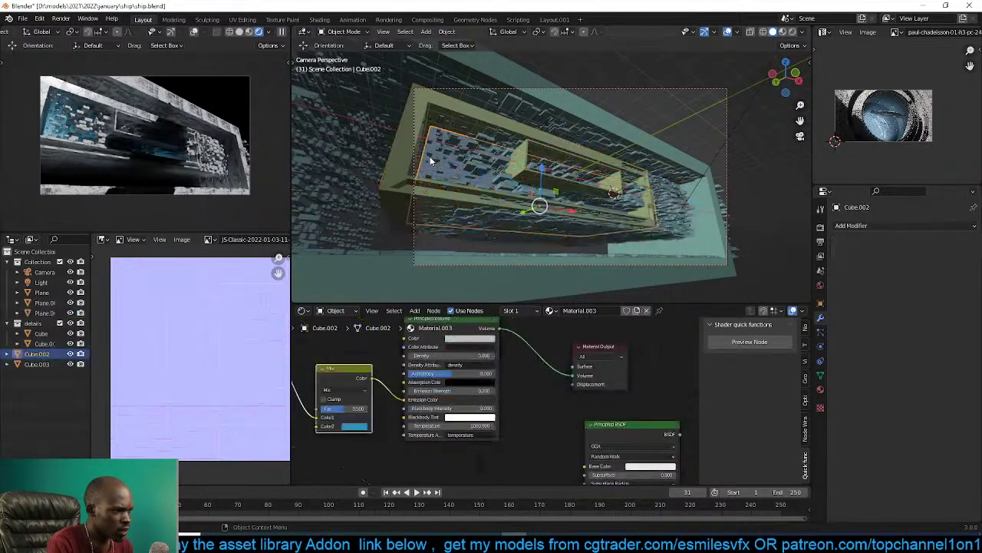
key("KP_1")
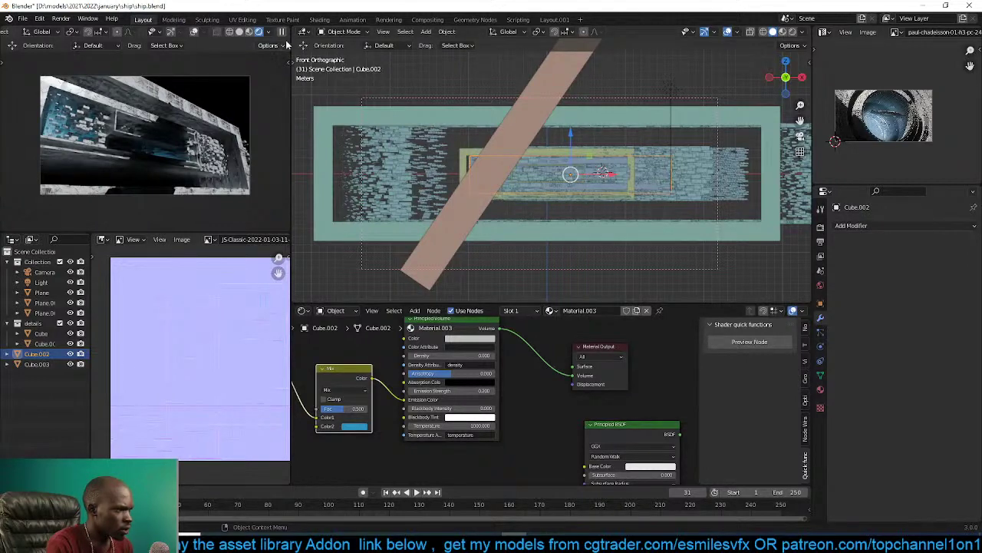
key("s")
key("z")
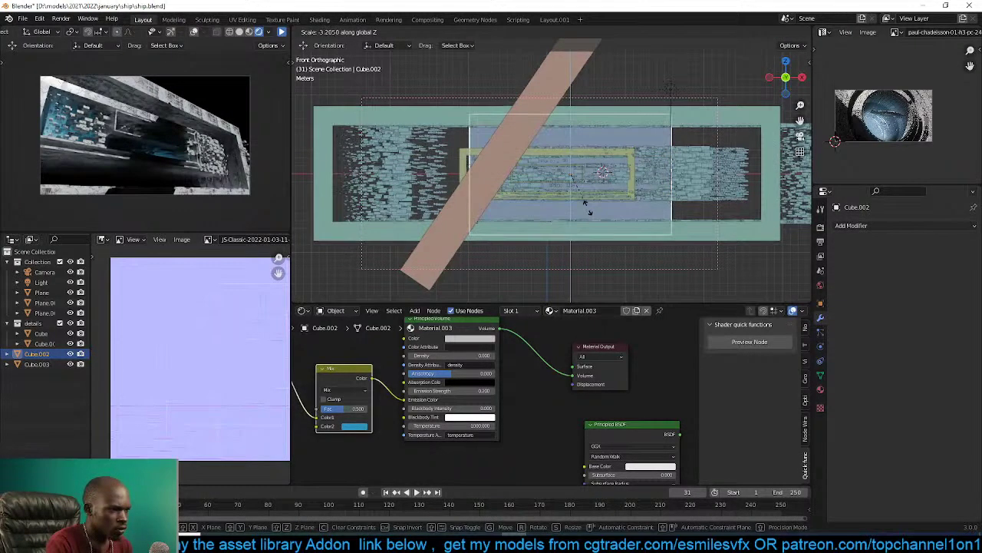
left_click(637, 292)
key("s")
key("x")
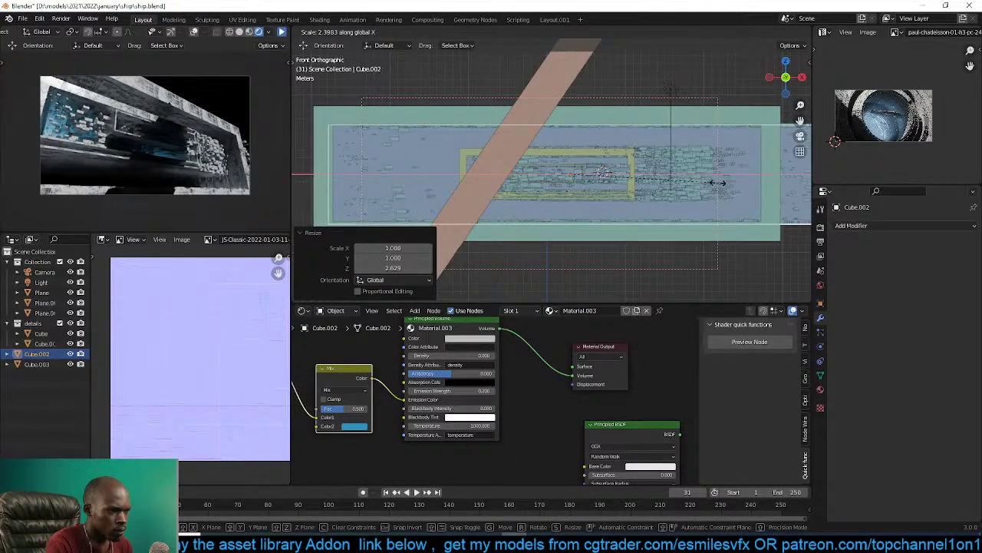
left_click(707, 183)
Move the volume cube about 2.5 m along negative X and adjust its height to line up with the outer hull.
key("g")
left_click(687, 183)
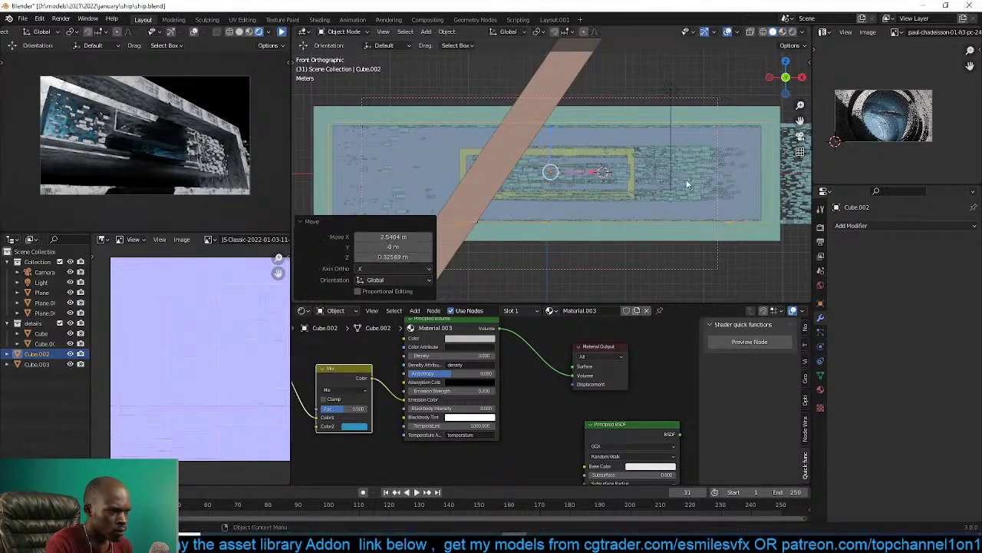
key("g")
left_click(687, 189)
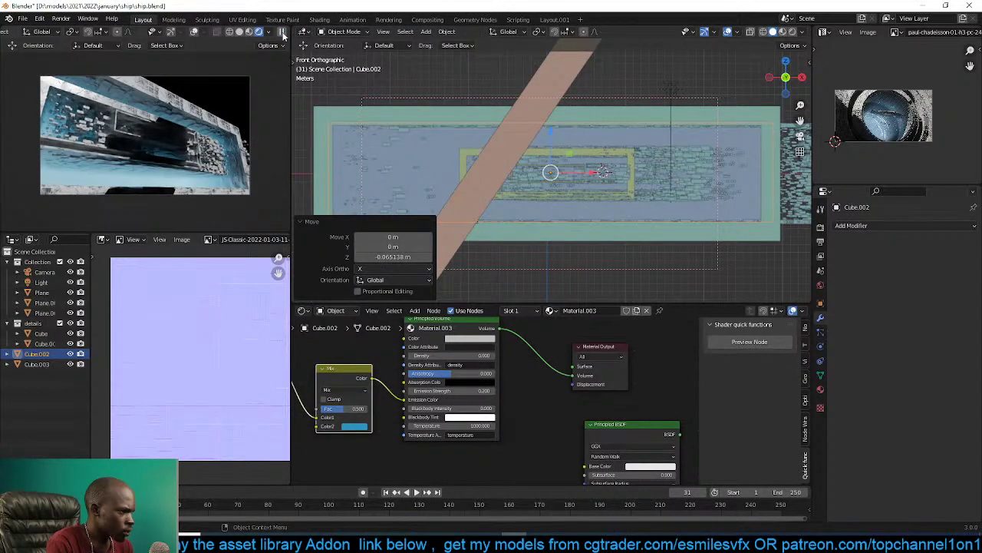
Scale the volume cube by 1.8 along Y and move it about 9.44 m along Y toward the hull's back.
middle_click_drag(549, 130, 592, 235)
key("s")
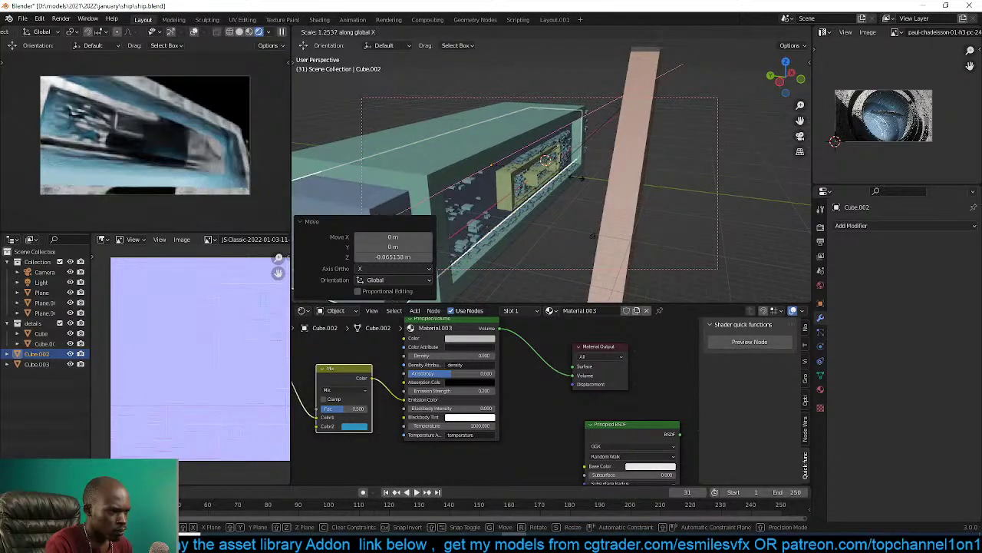
type("y")
type("1.8")
key("Return")
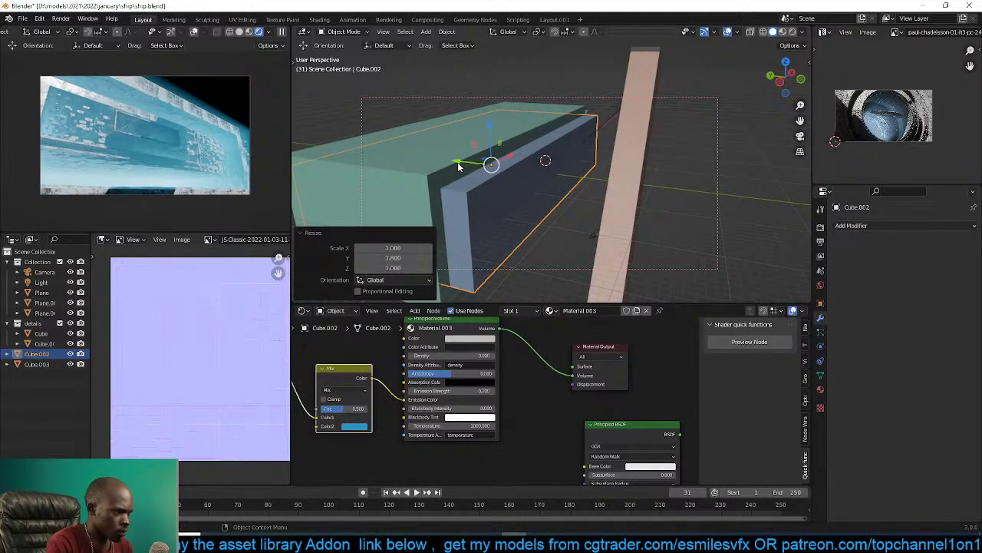
left_click_drag(458, 166, 418, 161)
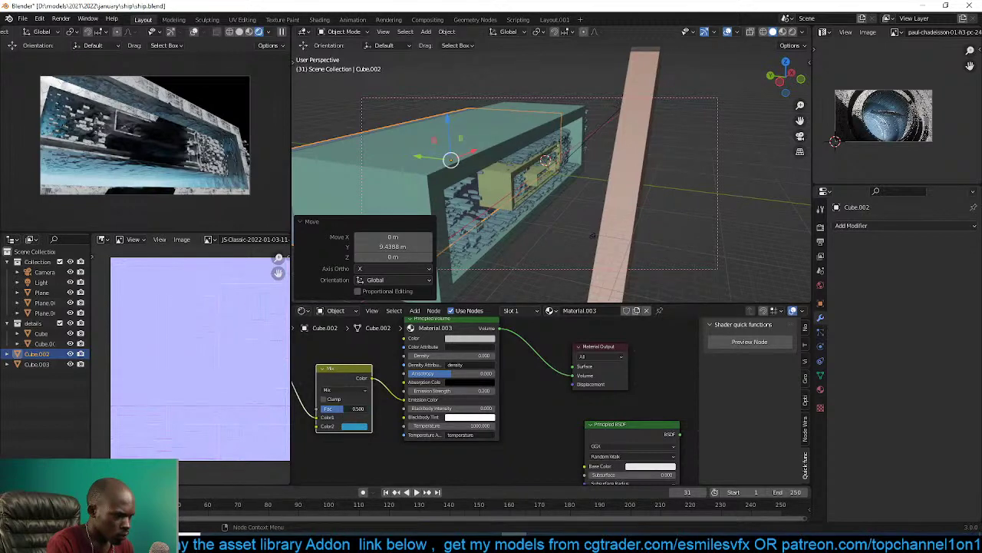
Set the volume material's Mix factor to 1.000 and change its second color to a softer blue with hue about 0.57.
left_click_drag(349, 408, 366, 413)
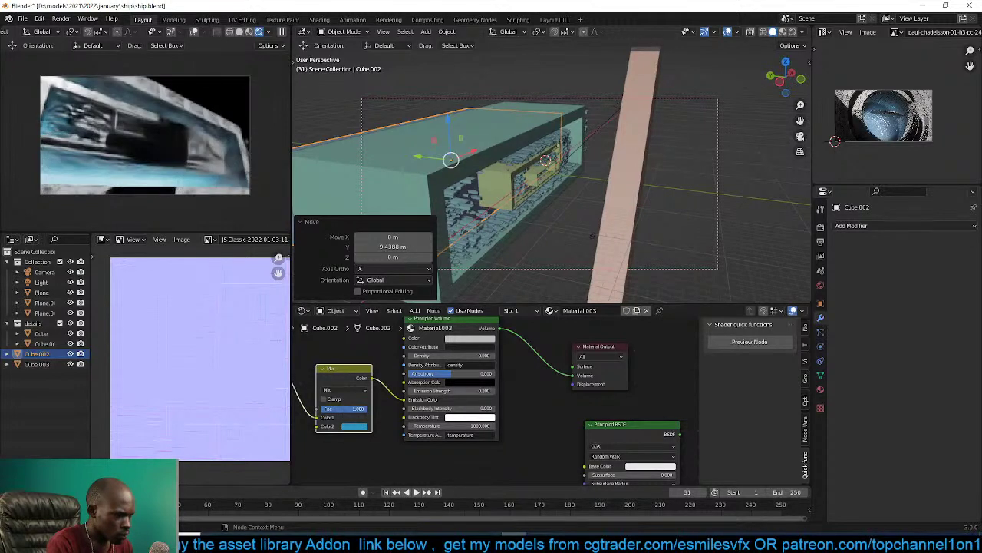
left_click(358, 427)
left_click(388, 324)
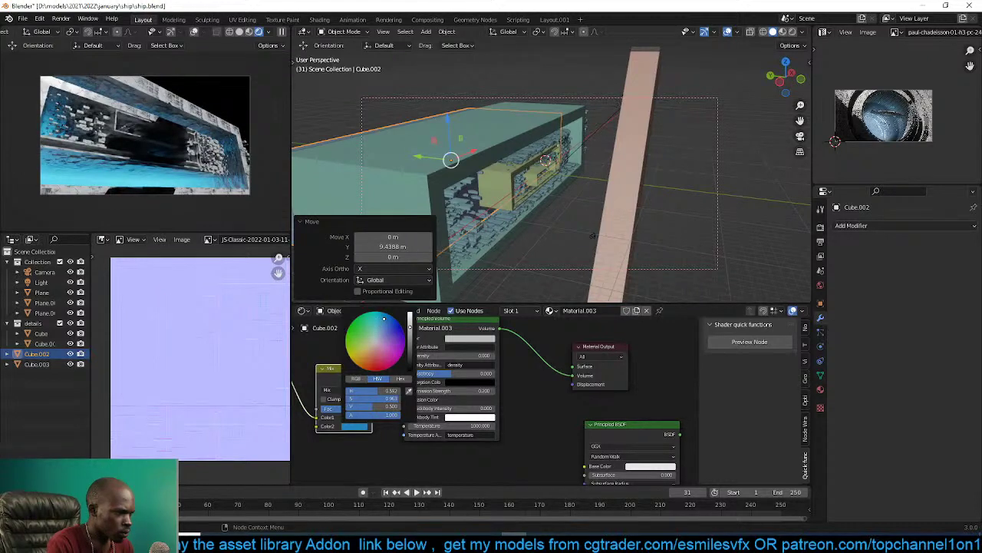
left_click(382, 333)
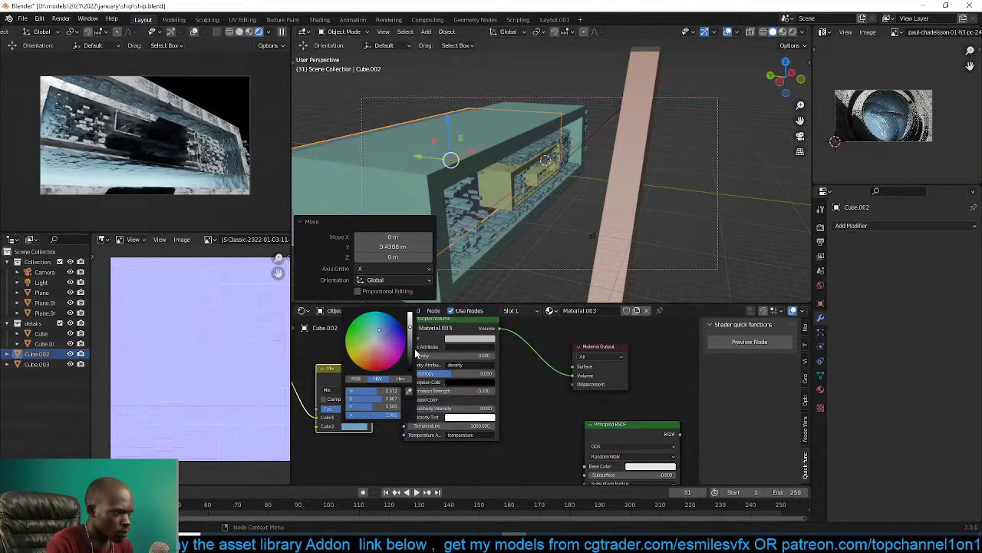
Widen the diagonal beam in front of the hull into a broad slab by moving one long side face along its local X axis.
middle_click_drag(584, 167, 630, 208)
scroll(523, 162, "up", 2)
scroll(653, 194, "up", 3)
scroll(653, 194, "down", 3)
key("ctrl+z")
scroll(568, 220, "down", 2)
left_click(506, 156)
middle_click_drag(506, 156, 306, 75)
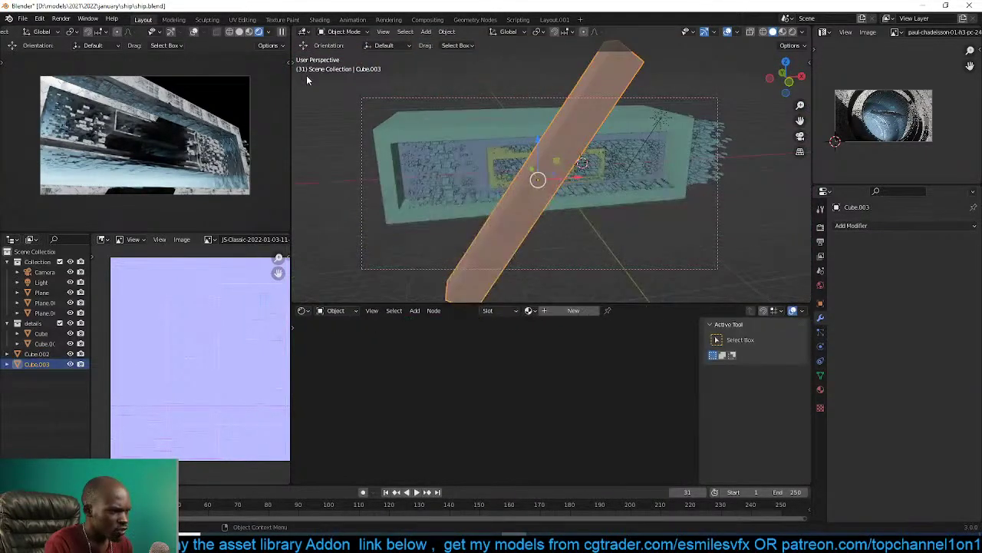
key("Tab")
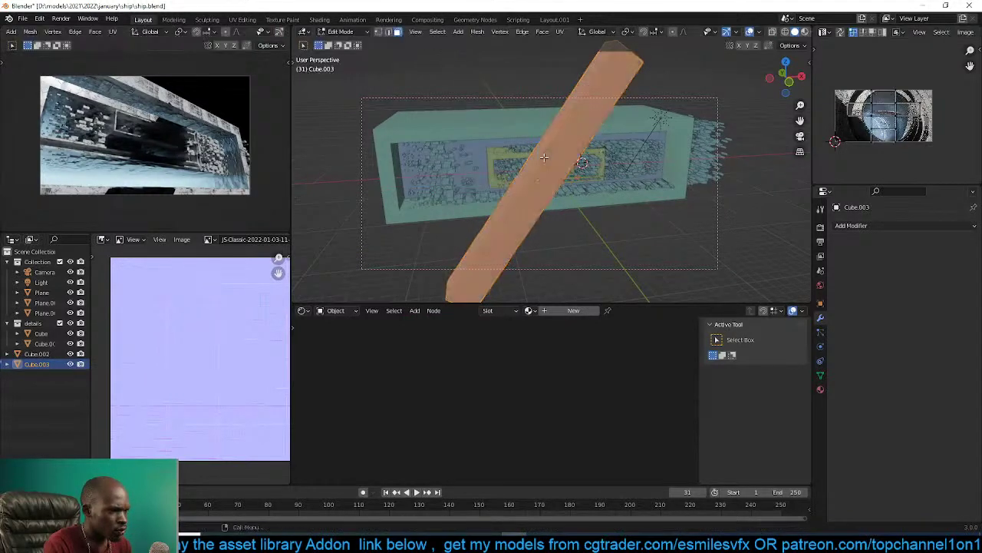
left_click(577, 166)
key("g")
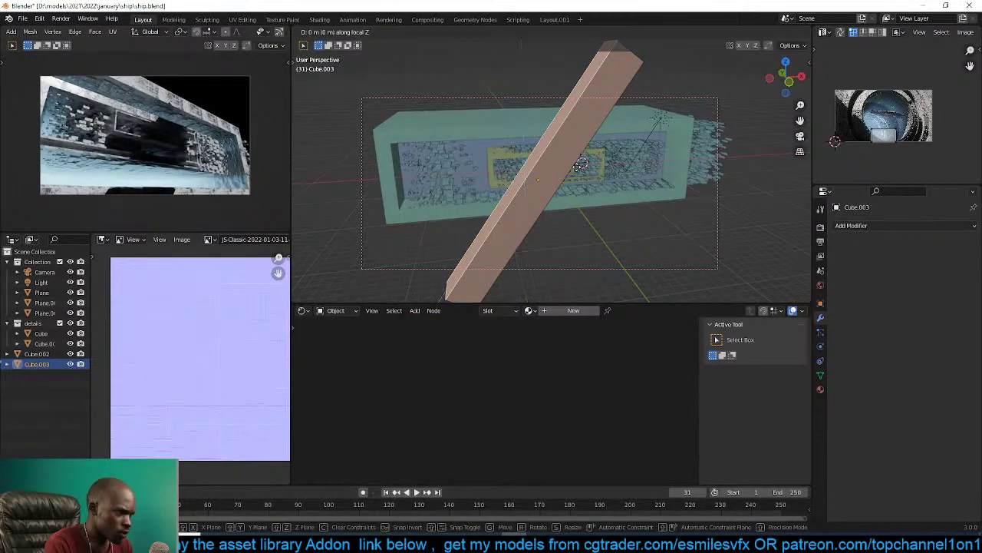
key("x")
key("x")
left_click(374, 112)
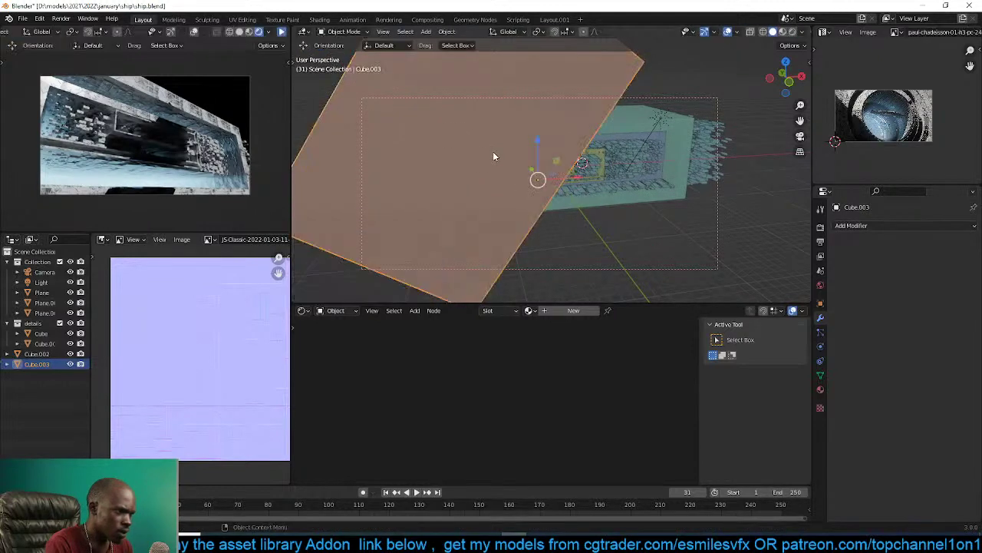
With the rendered preview running, move the slab about -8.8 m in X, 2.1 m in Y and 1.1 m in Z, then save the file.
left_click(281, 33)
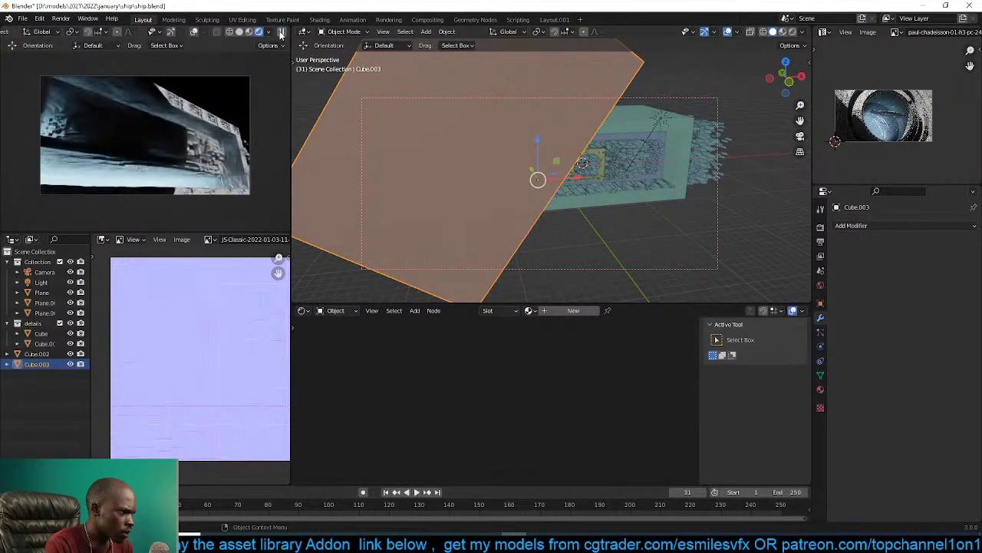
key("KP_0")
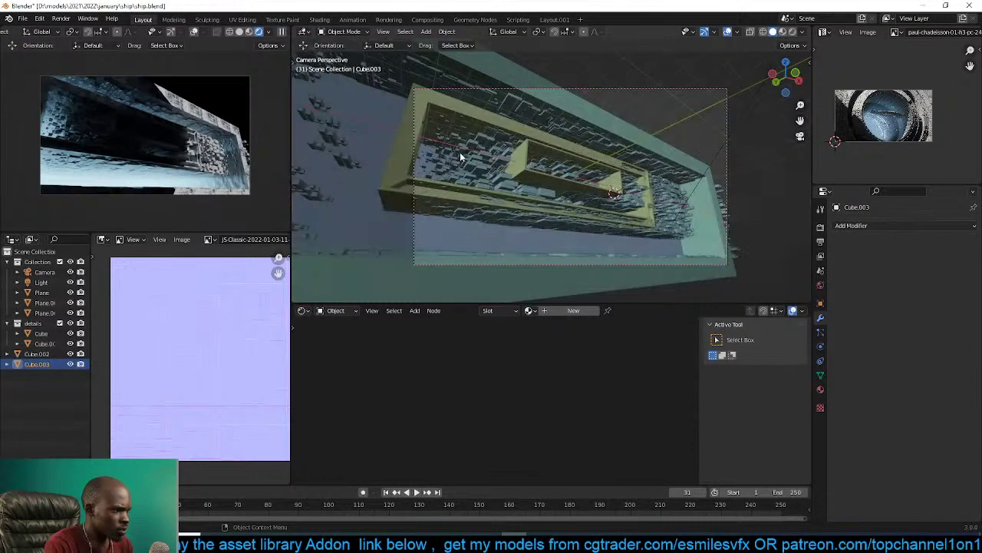
scroll(487, 175, "down", 1)
middle_click_drag(486, 175, 459, 190)
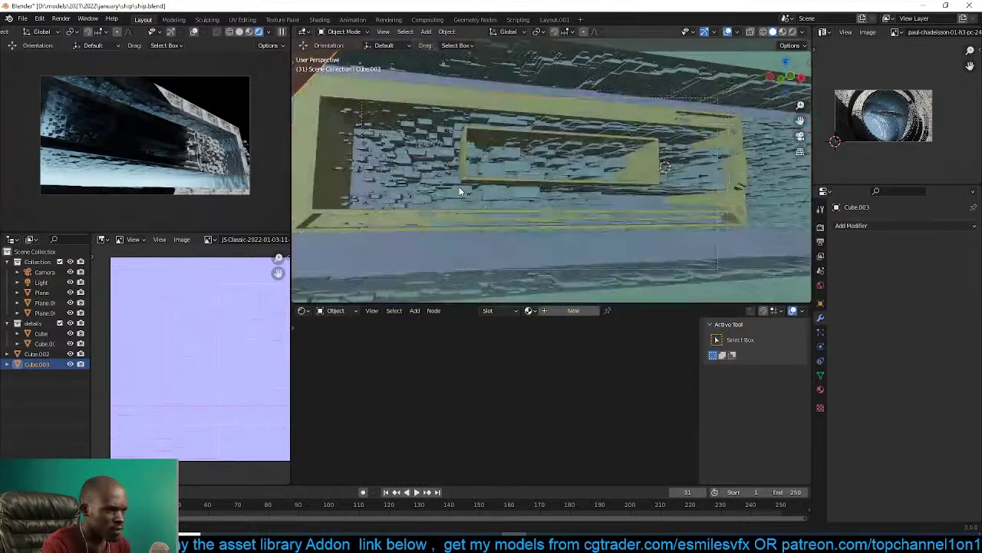
scroll(514, 181, "down", 5)
key("g")
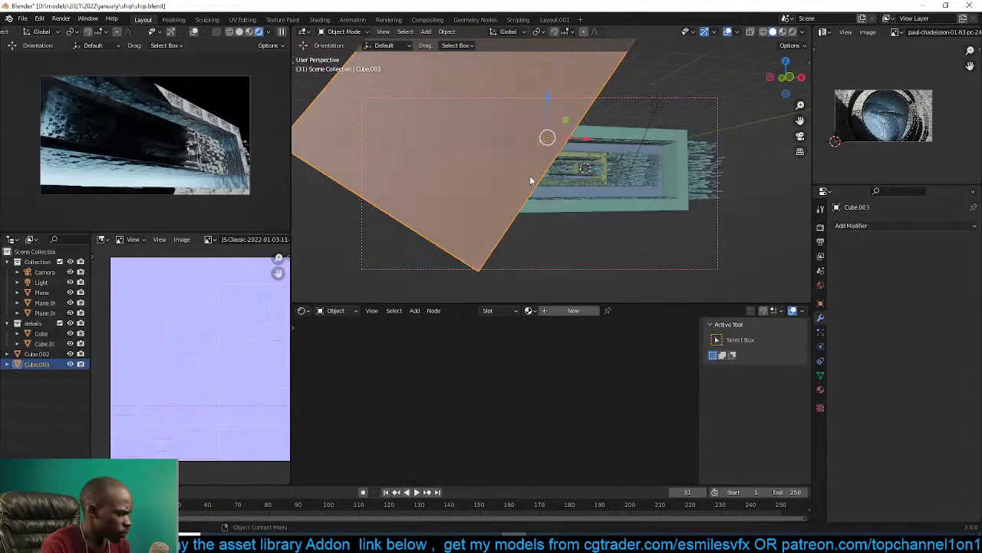
left_click(520, 183)
scroll(524, 184, "up", 2)
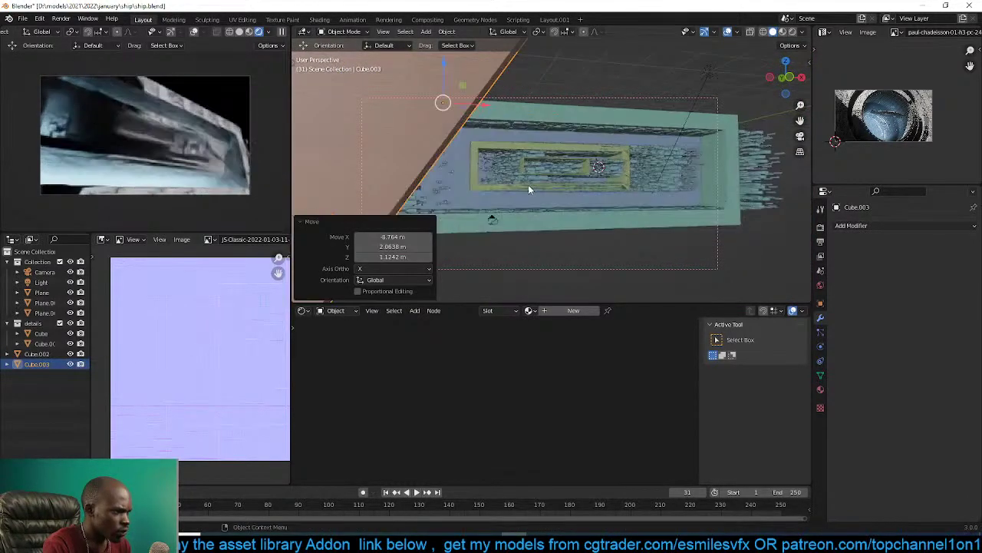
key("alt+a")
key("ctrl+s")
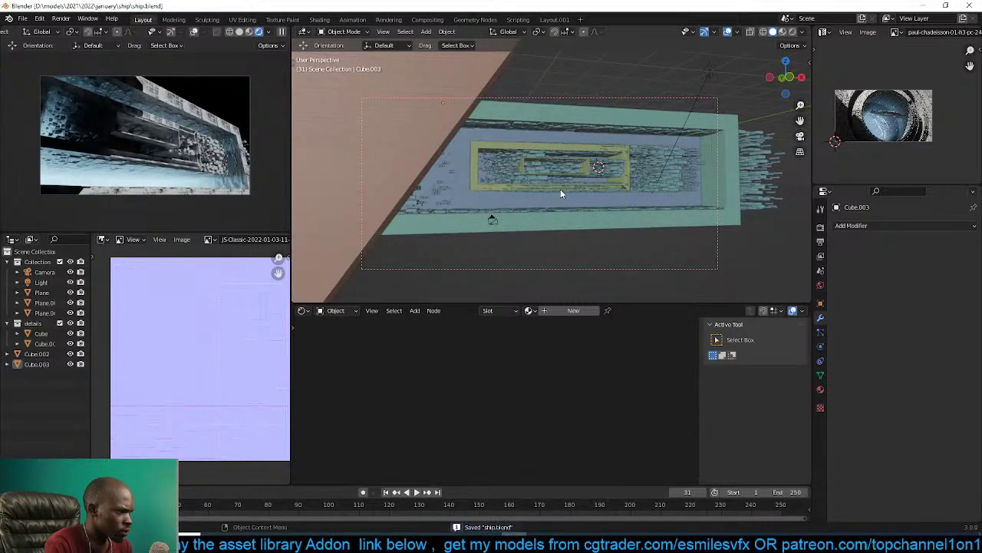
Set the volume cube's emission strength to 0 and try driving its density from the Separate XYZ node's Y output.
left_click(587, 195)
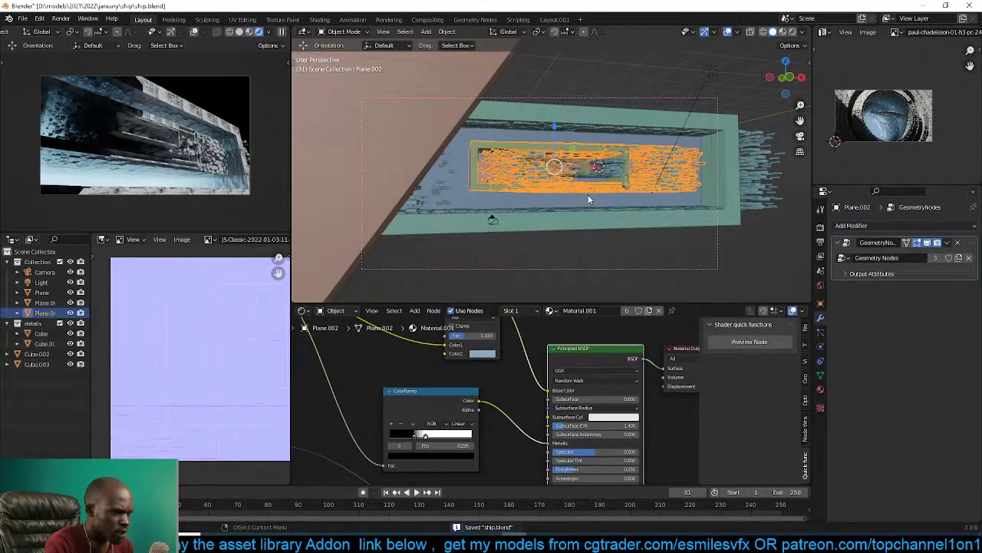
left_click(587, 197)
scroll(513, 357, "up", 3)
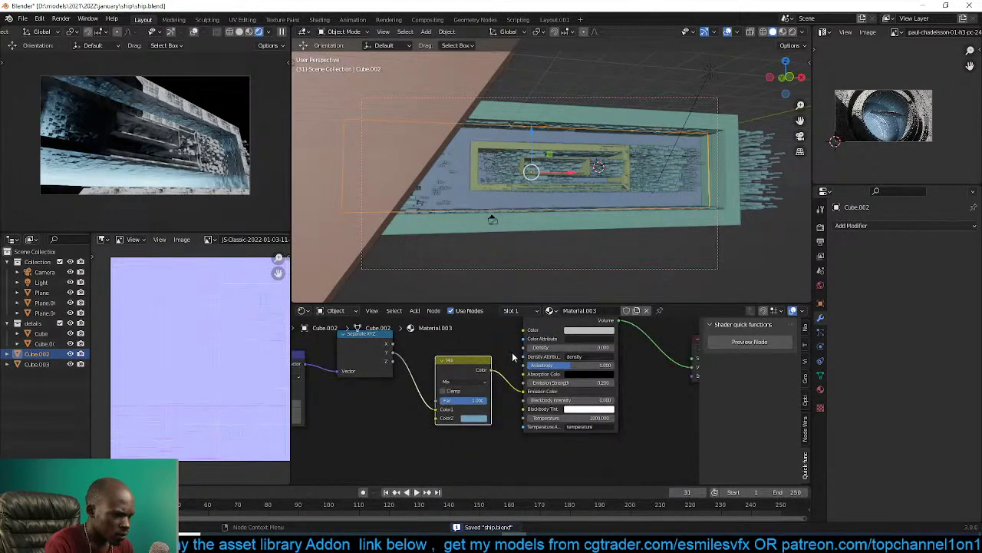
middle_click_drag(513, 354, 482, 385)
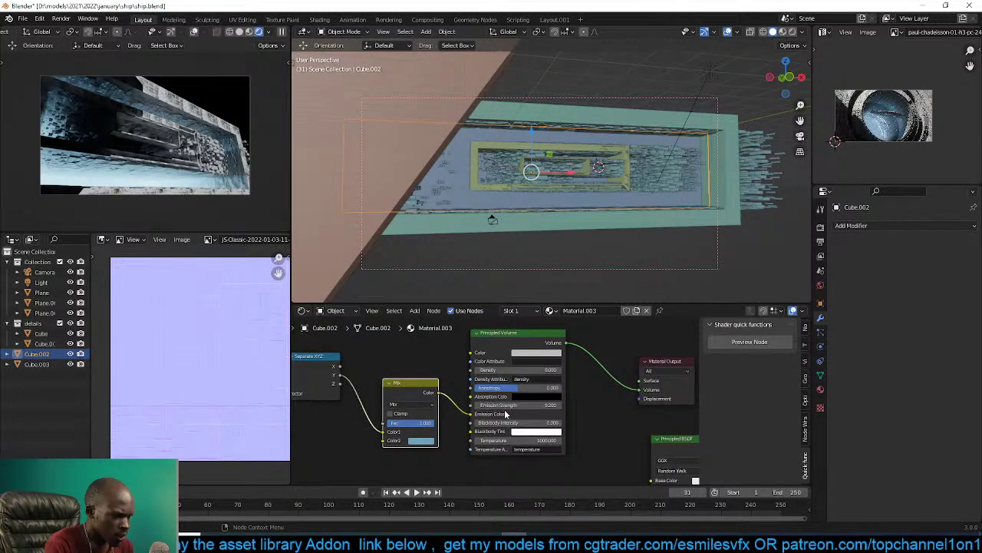
left_click(507, 404)
type("0")
key("Return")
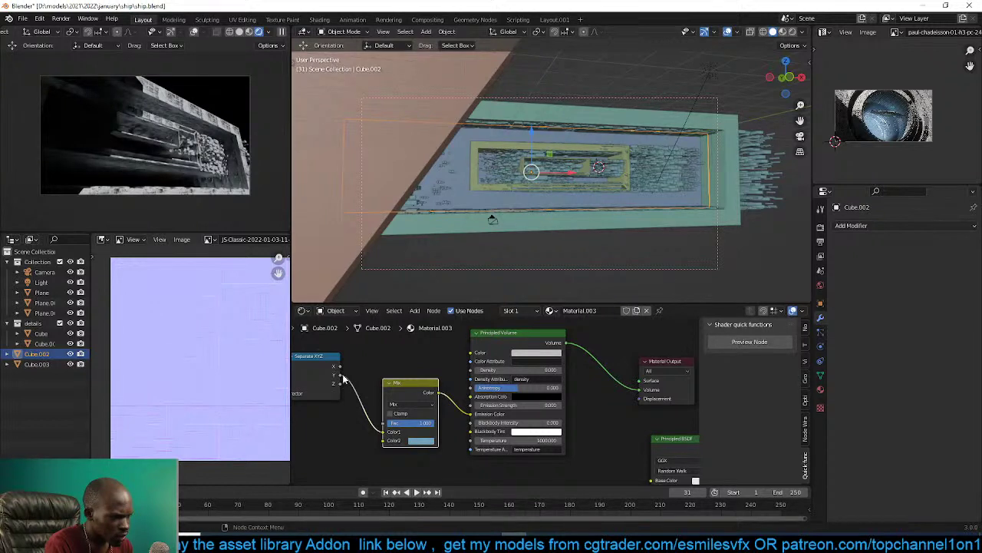
left_click_drag(344, 377, 469, 375)
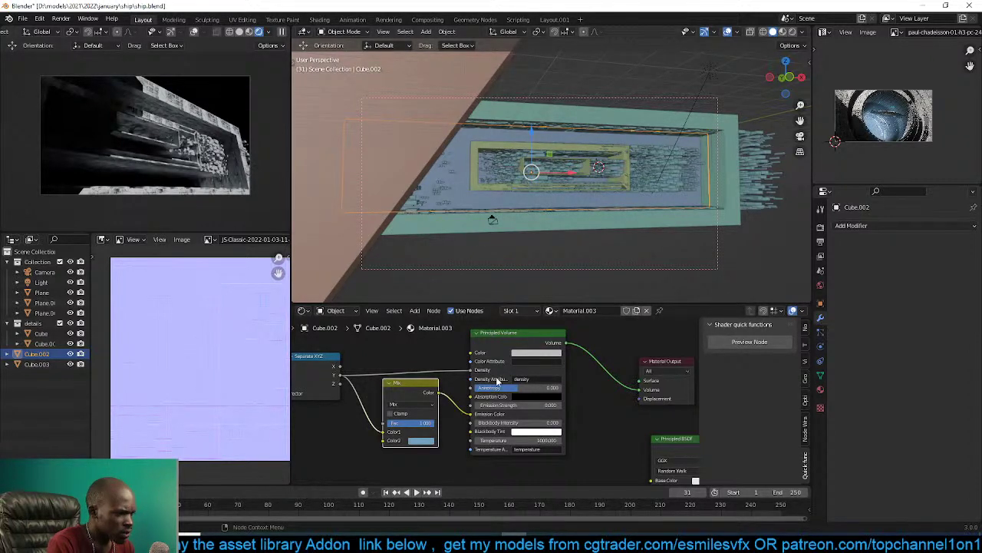
left_click_drag(471, 370, 448, 374)
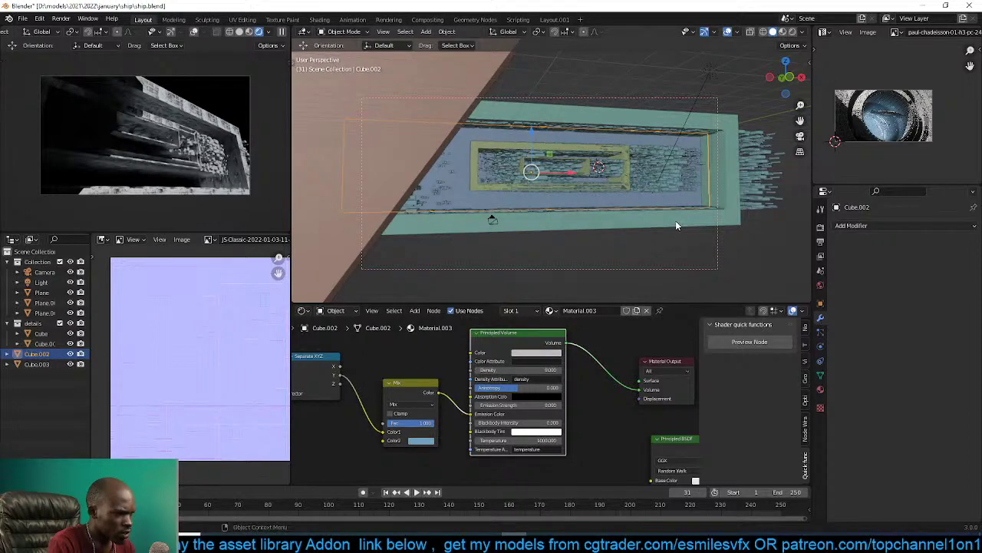
Scale the volume cube down uniformly to about 0.51.
key("s")
left_click(578, 250)
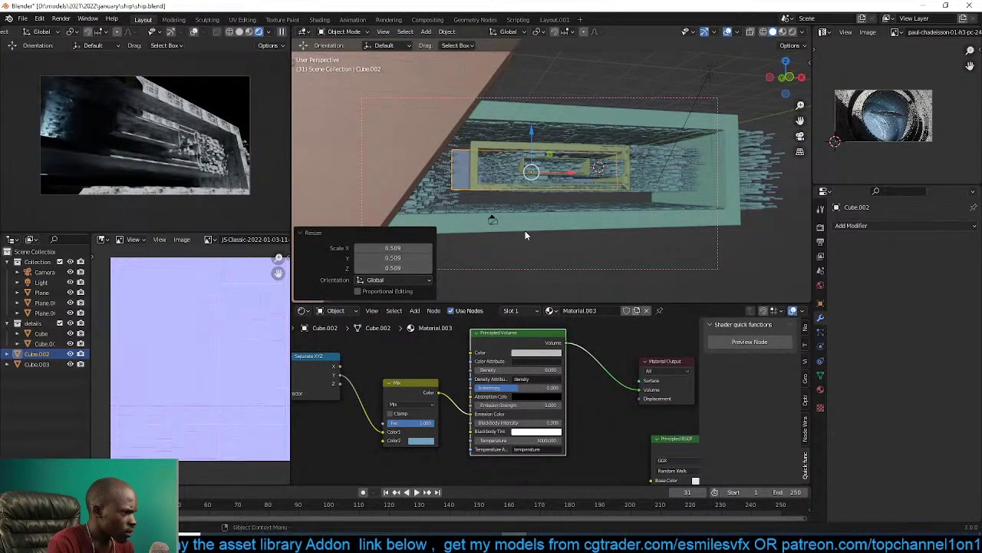
middle_click_drag(507, 214, 529, 201)
key("KP_1")
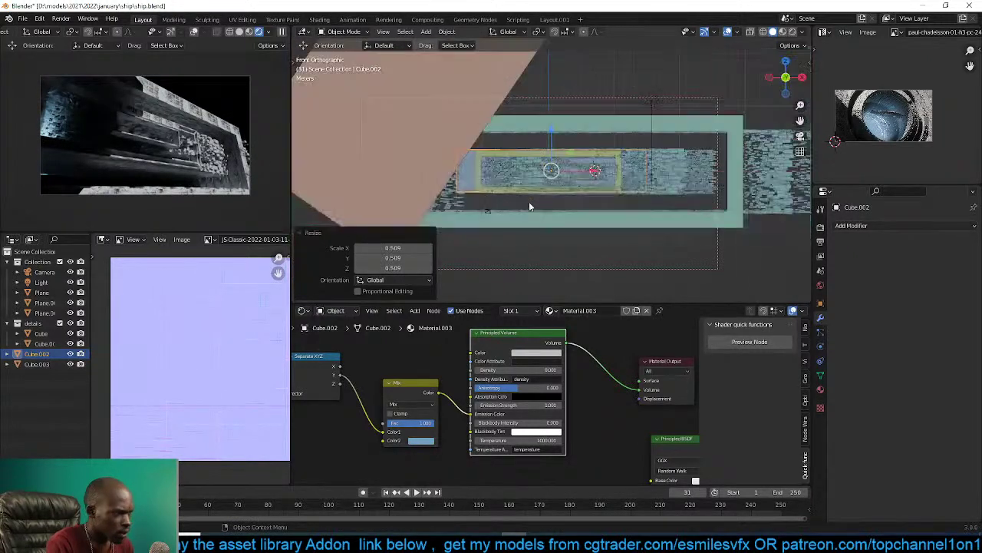
Reposition the volume cube around the inner hull, moving it about 1.4 m in X and 0.35 m in Y.
key("z")
left_click(375, 197)
key("g")
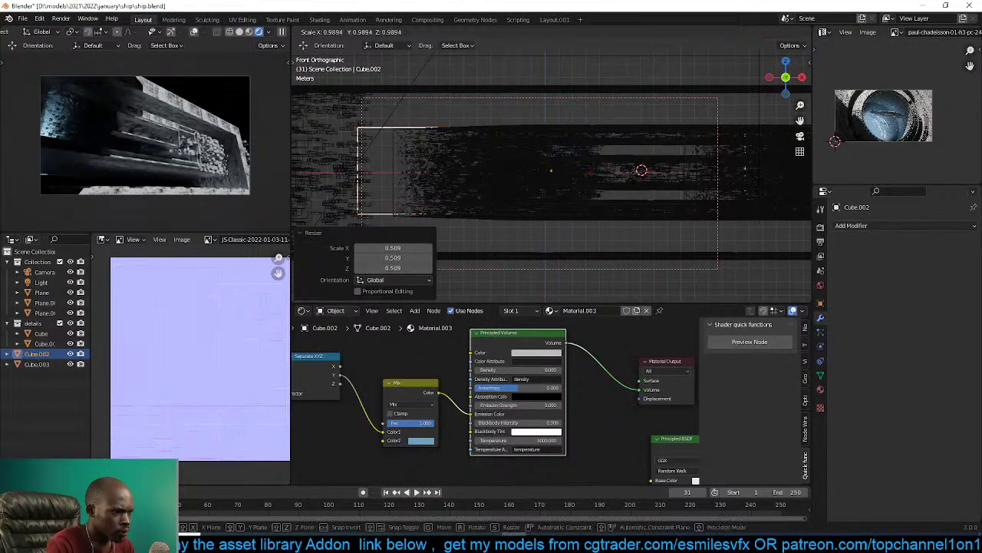
left_click(652, 184)
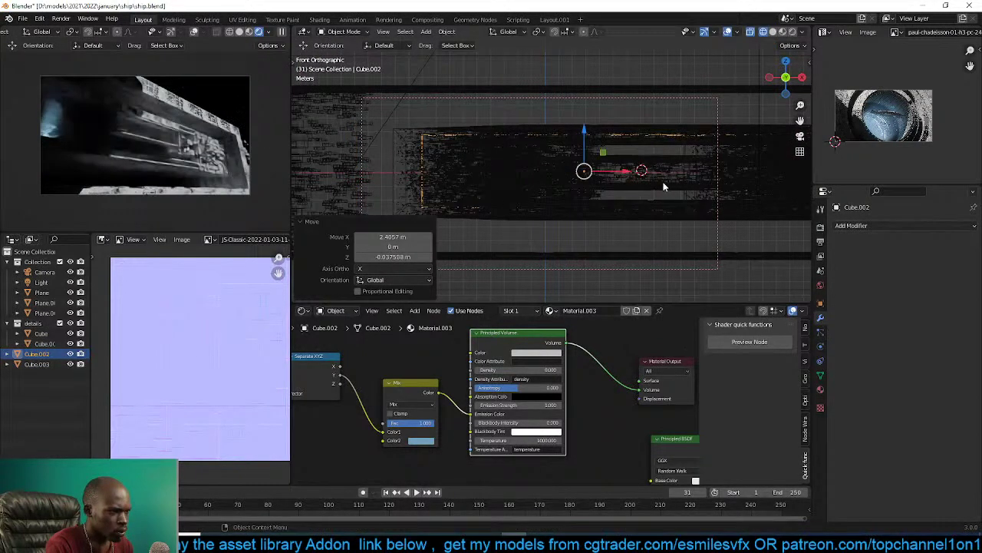
key("g")
left_click(647, 182)
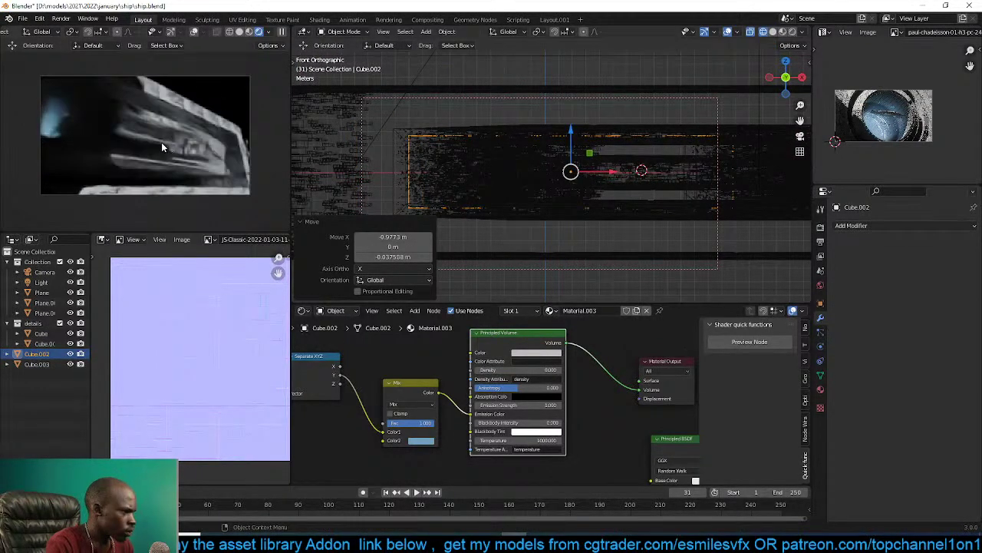
mouse_move(588, 183)
middle_mouse_down()
mouse_move(628, 215)
mouse_move(749, 222)
mouse_move(674, 159)
middle_mouse_up()
key("shift+z")
left_click_drag(507, 117, 601, 138)
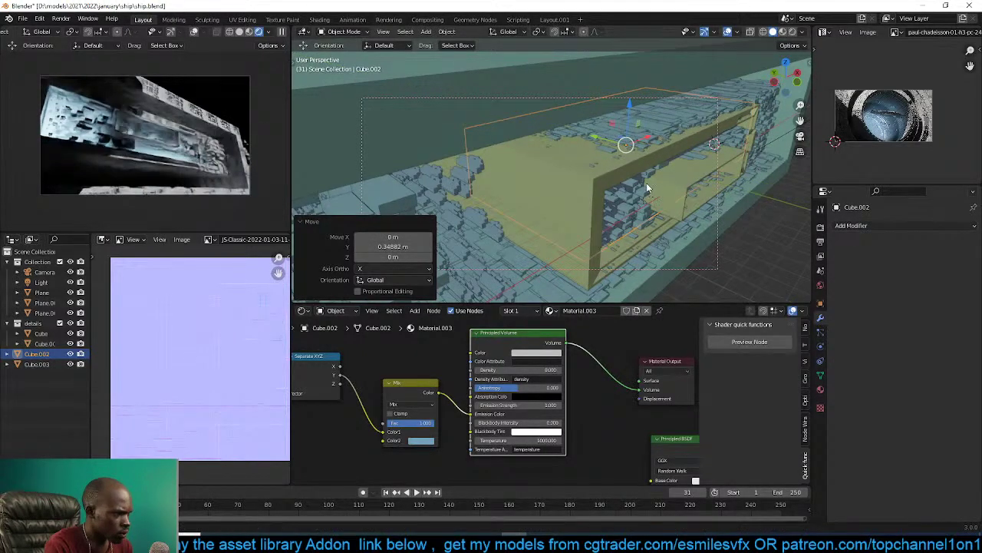
Set the volume's emission strength to 0.2, reduce it further to 0.05, and save the file.
middle_click_drag(647, 186, 646, 213)
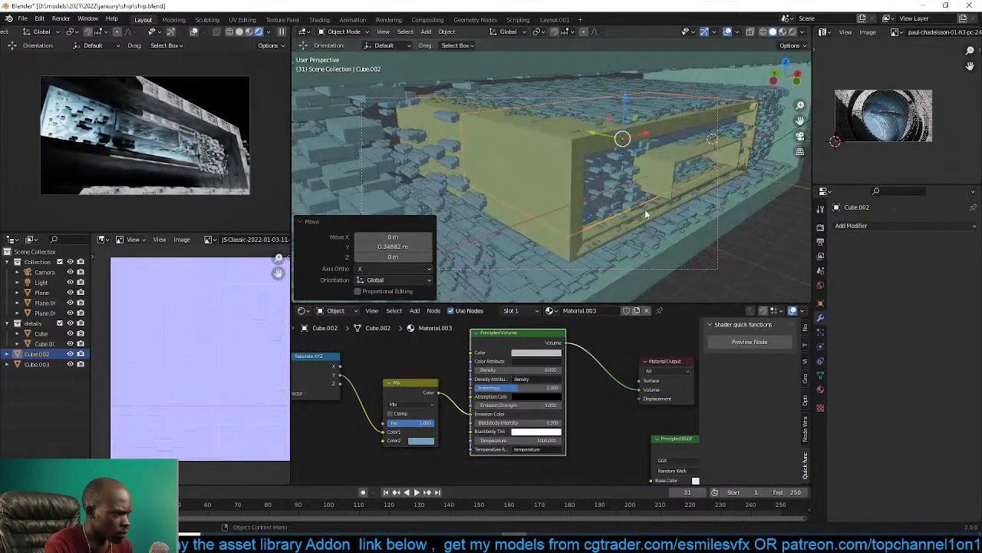
left_click(520, 404)
key("BackSpace")
type(".2")
key("Return")
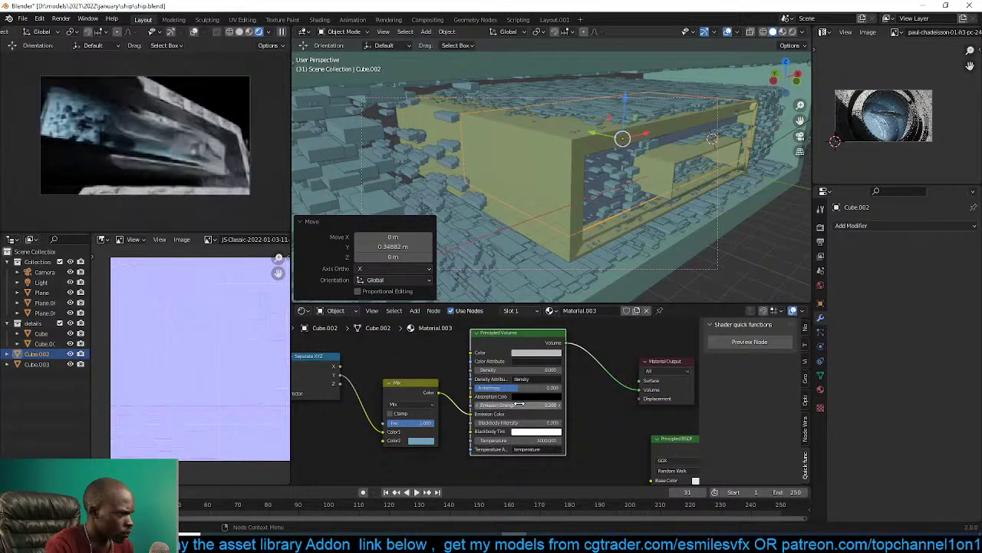
double_click(520, 405)
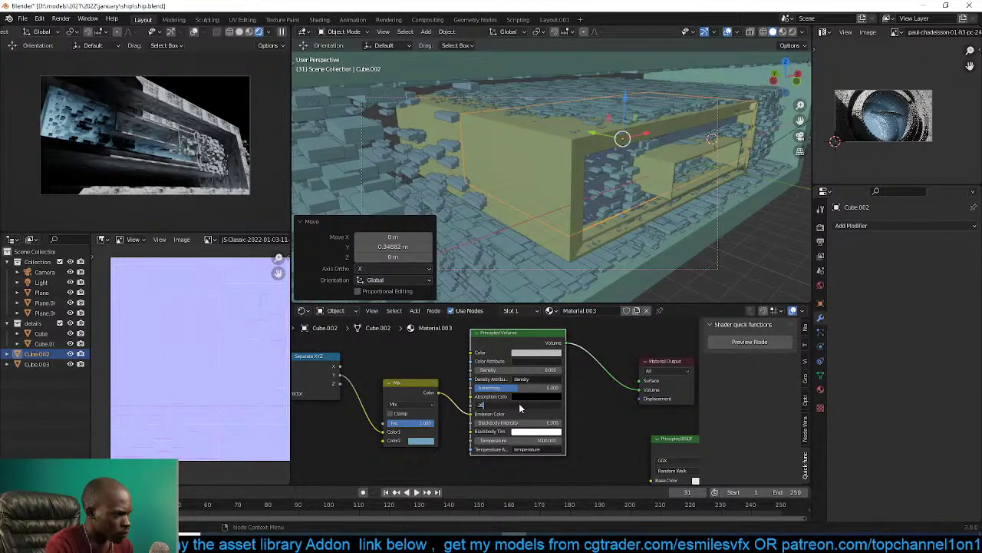
key("Return")
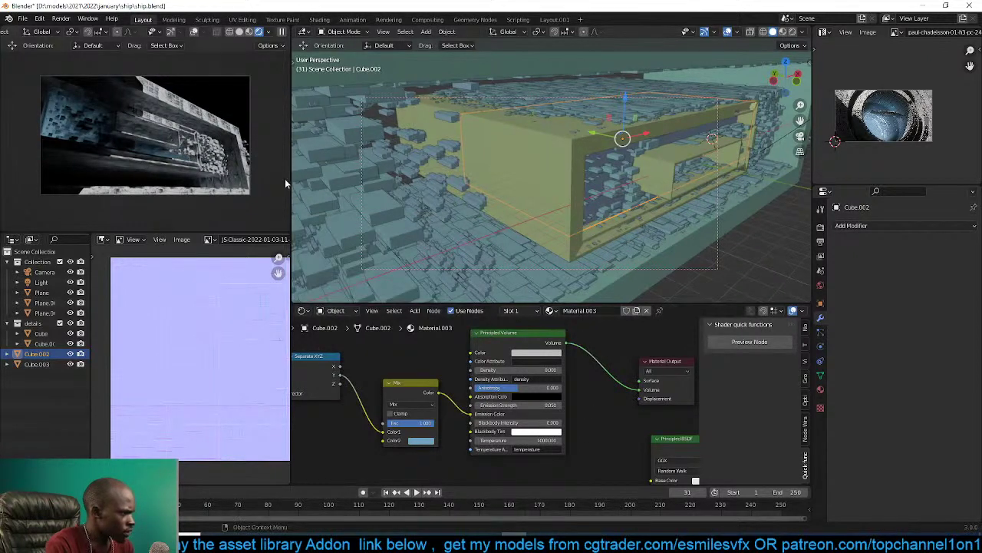
key("ctrl+s")
With nothing selected, add a 2 m plane at the 3D cursor in front of the hull.
middle_click_drag(558, 190, 519, 238)
key("alt+a")
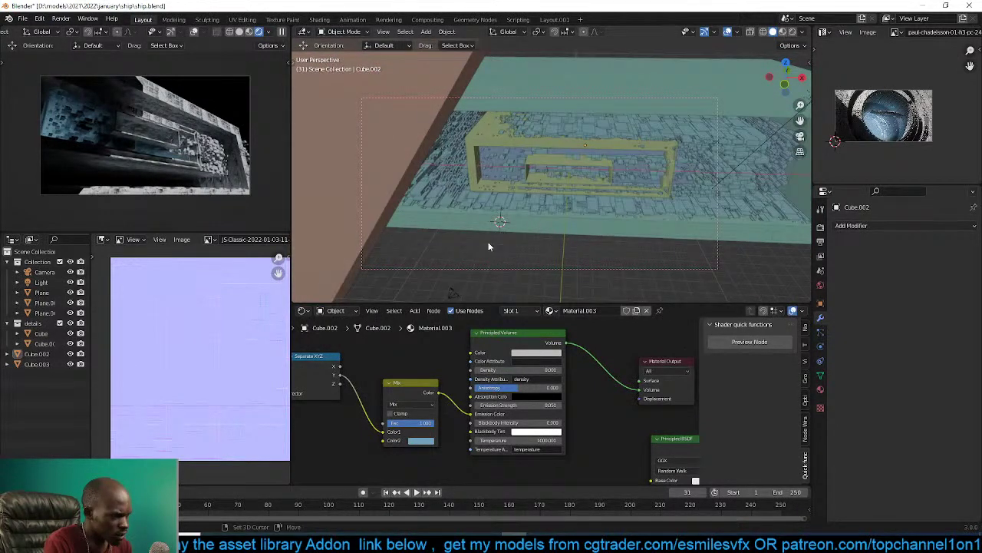
key("shift+a")
left_click(529, 240)
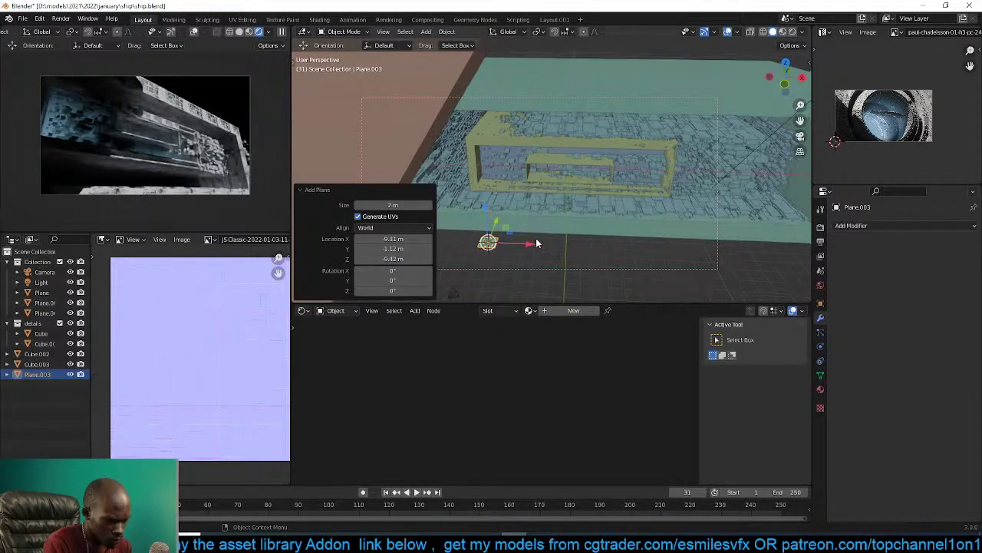
In camera view, move the plane about 3.0 m in X, -3.7 m in Y and 3.0 m in Z, and scale it by about 3.83.
key("KP_0")
scroll(622, 234, "up", 2)
key("g")
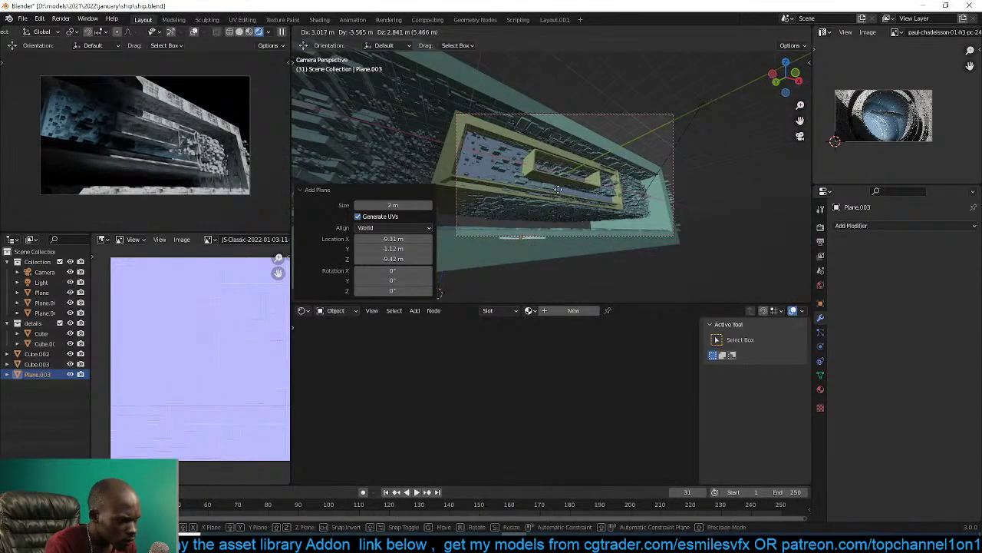
left_click(561, 222)
key("s")
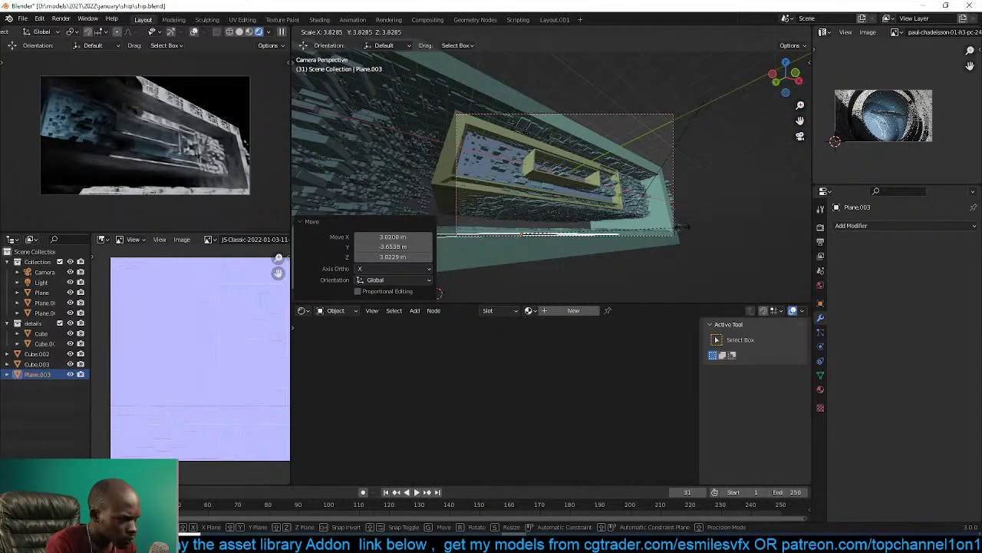
left_click(681, 227)
Slide the plane away from the hull by about -1 m in Y, keeping its height locked.
key("KP_Decimal")
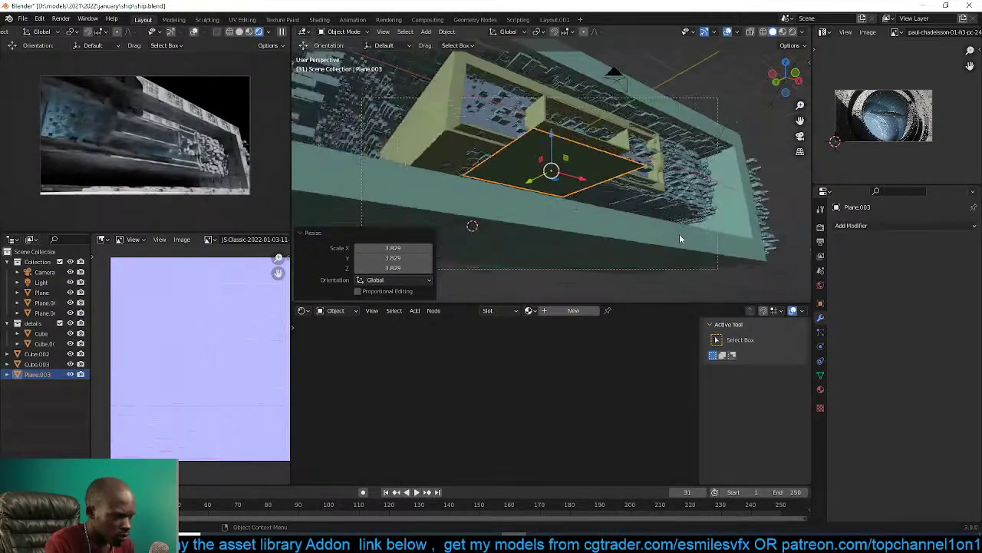
middle_click_drag(680, 235, 613, 257)
scroll(603, 202, "down", 3)
key("g")
key("shift+z")
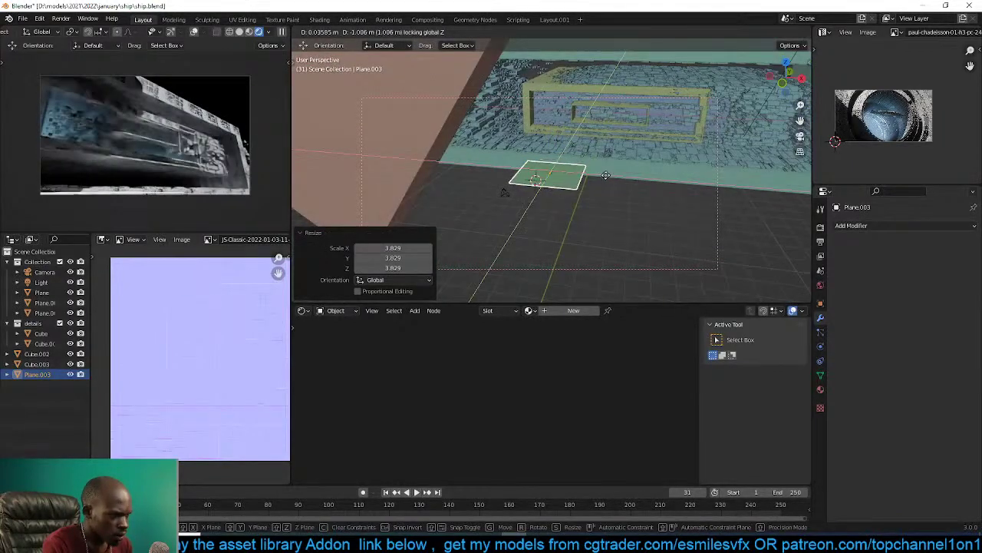
left_click(605, 176)
Link the detailed hull's material to the new plane and save the file.
scroll(606, 177, "up", 3)
left_click(636, 176, "shift")
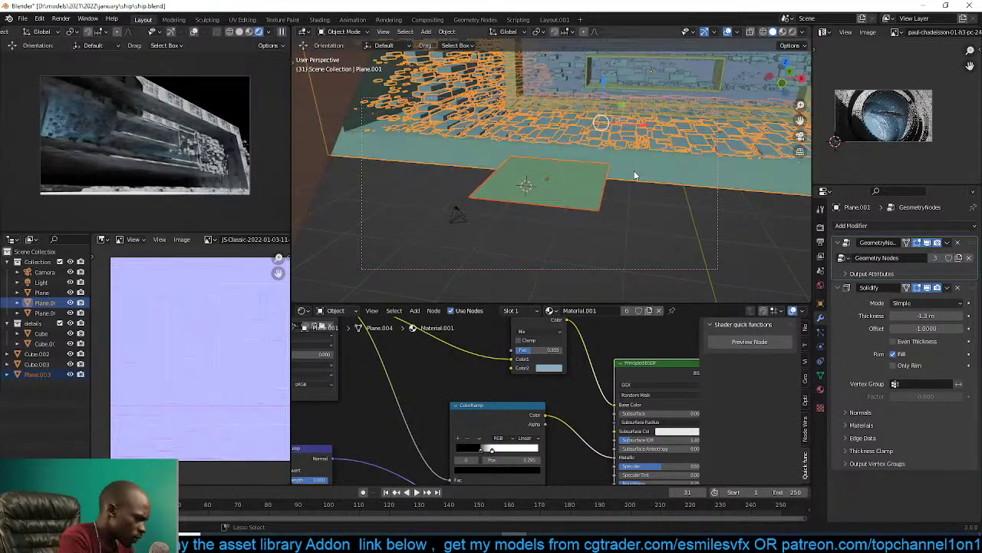
key("ctrl+l")
left_click(635, 173)
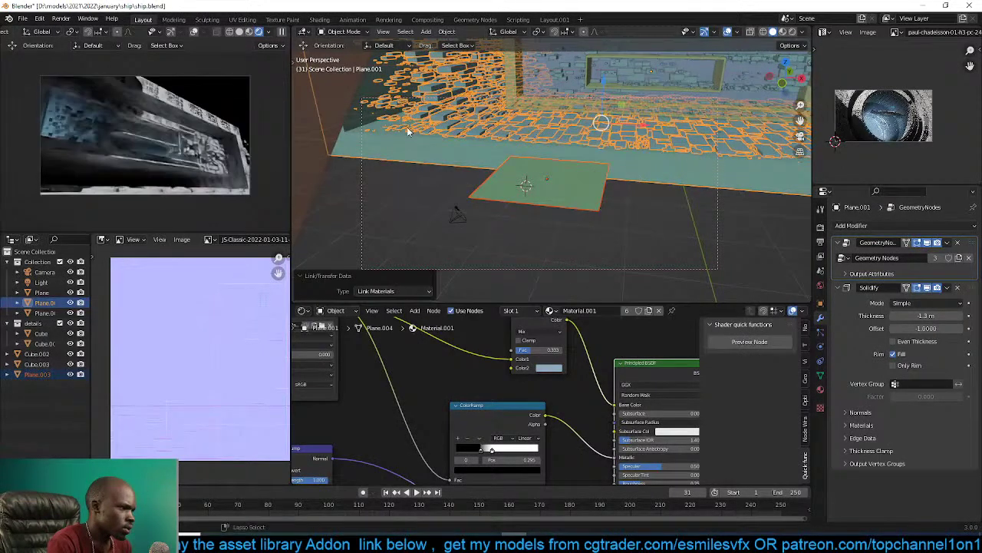
key("ctrl+s")
key("alt+a")
Duplicate two adjacent edges of the plane in place.
scroll(578, 197, "up", 4)
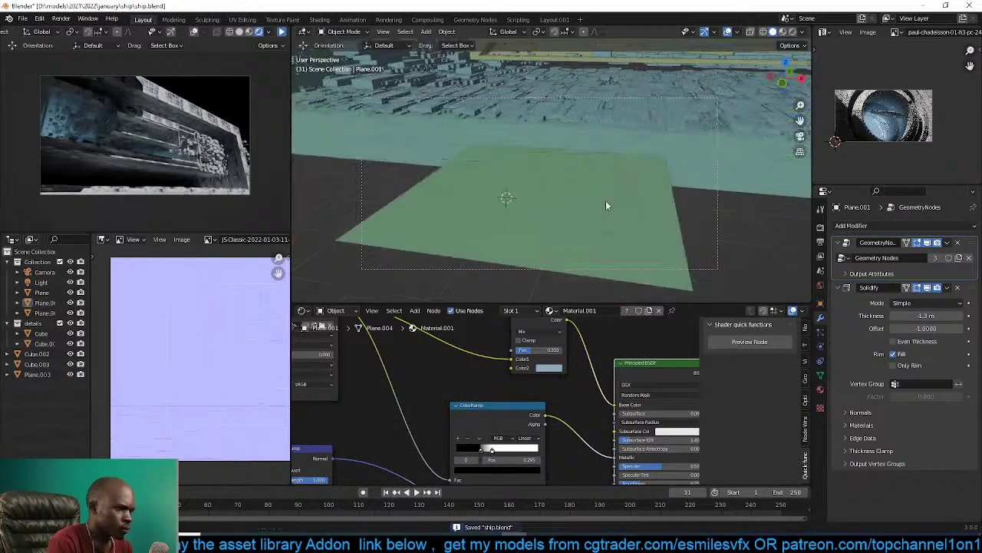
left_click(609, 183)
key("Tab")
key("2")
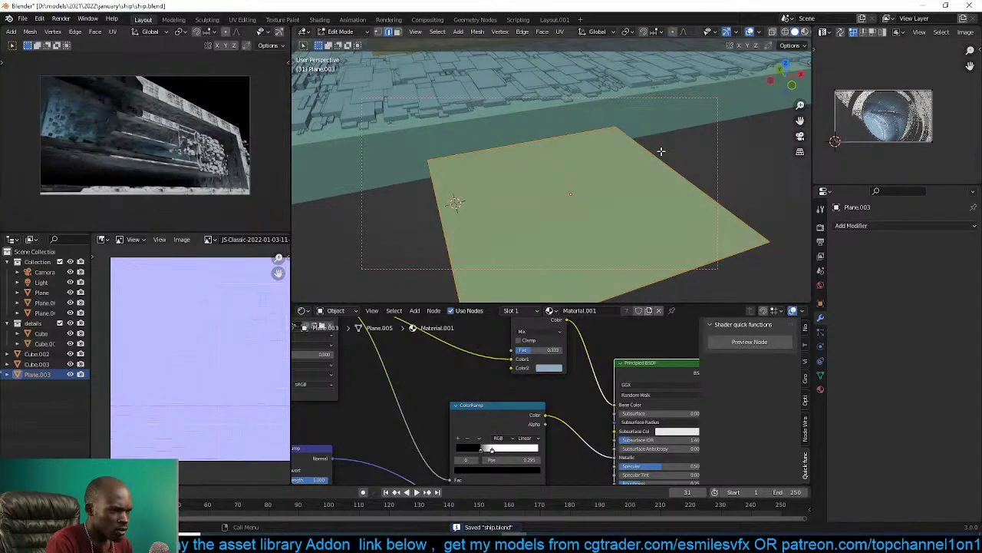
key("g")
right_click(671, 174)
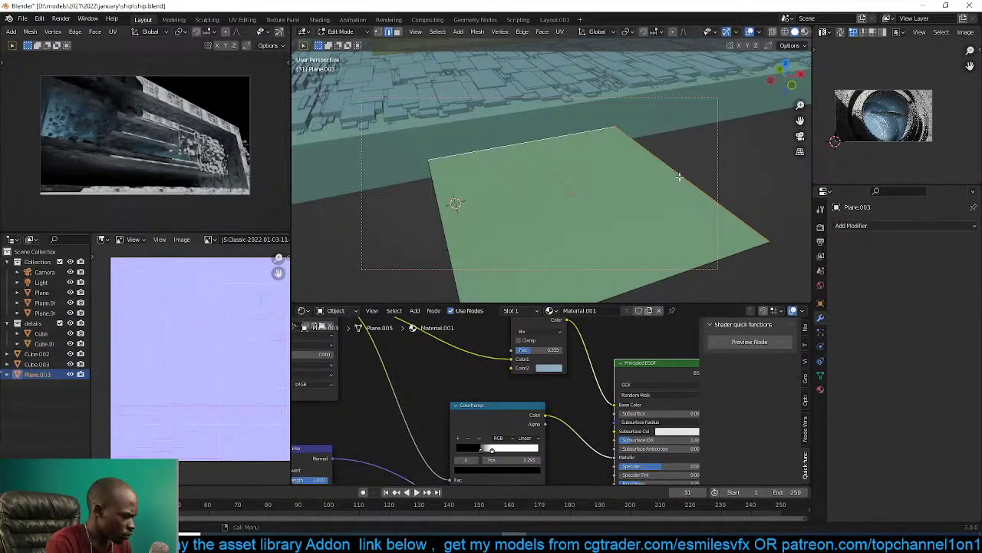
key("g")
right_click(679, 170)
key("shift+d")
right_click(680, 169)
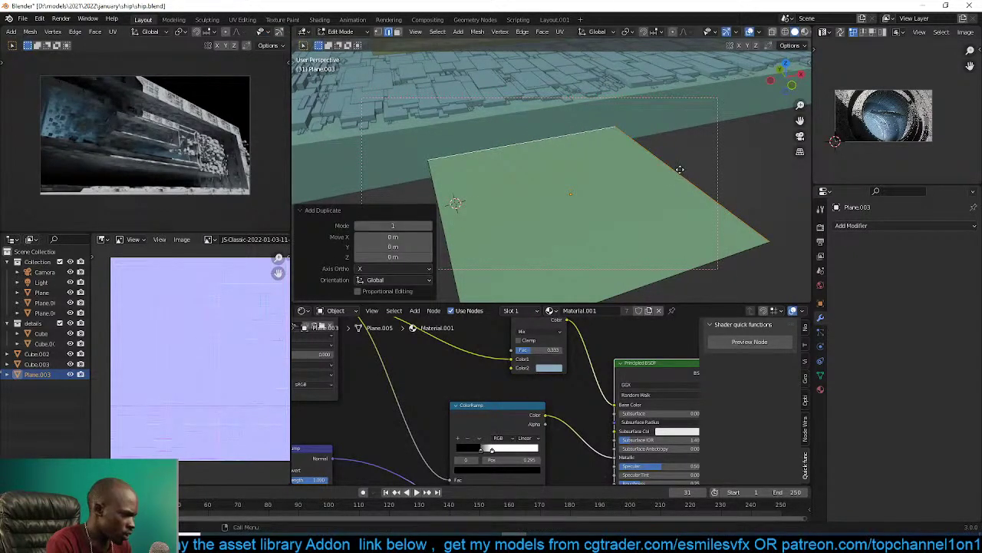
Extrude the duplicated edges upward along Z into low walls and separate them into their own object.
key("e")
key("z")
left_click(682, 135)
key("3")
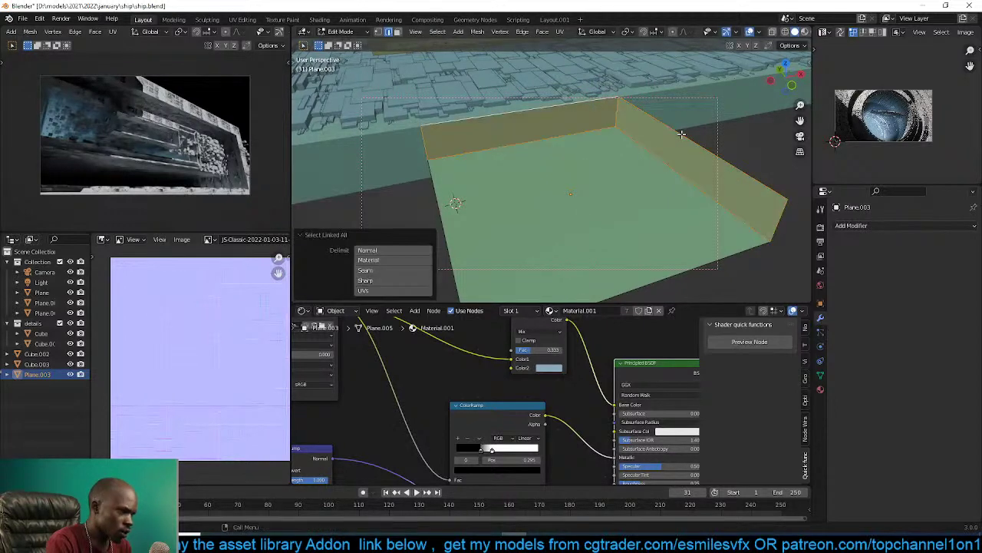
key("p")
left_click(684, 136)
Divide the low walls into narrow panels with multiple evenly spaced vertical loop cuts.
key("Tab")
left_click(664, 137)
key("Tab")
key("ctrl+r")
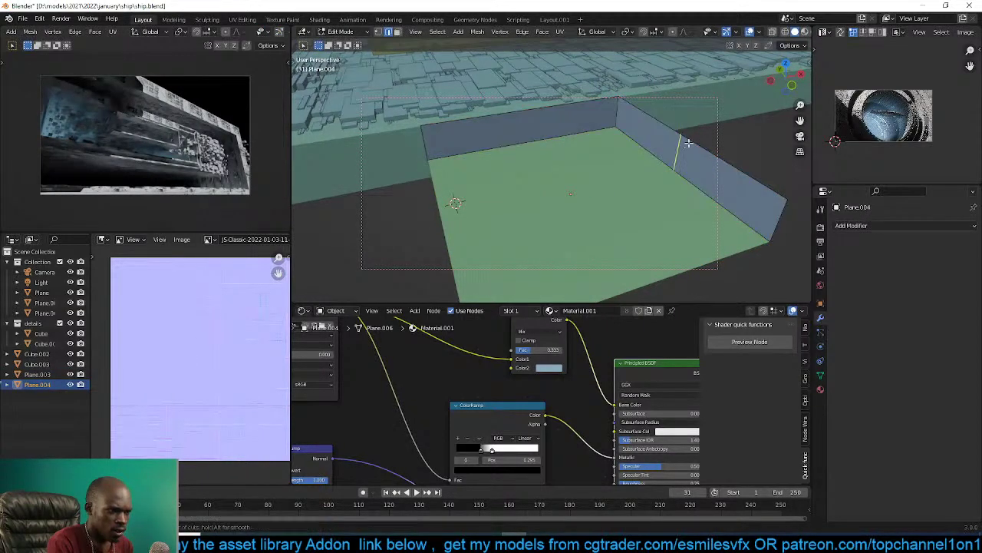
scroll(686, 153, "up", 8)
left_click(686, 157)
right_click(686, 157)
key("Tab")
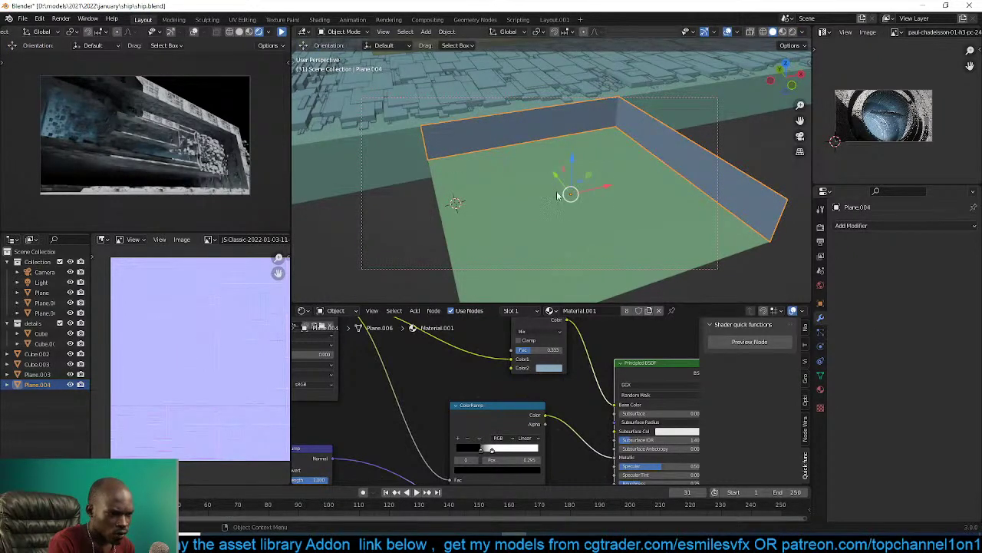
Add a Wireframe modifier to the low walls to form a railing, and resume the rendered preview.
left_click(864, 226)
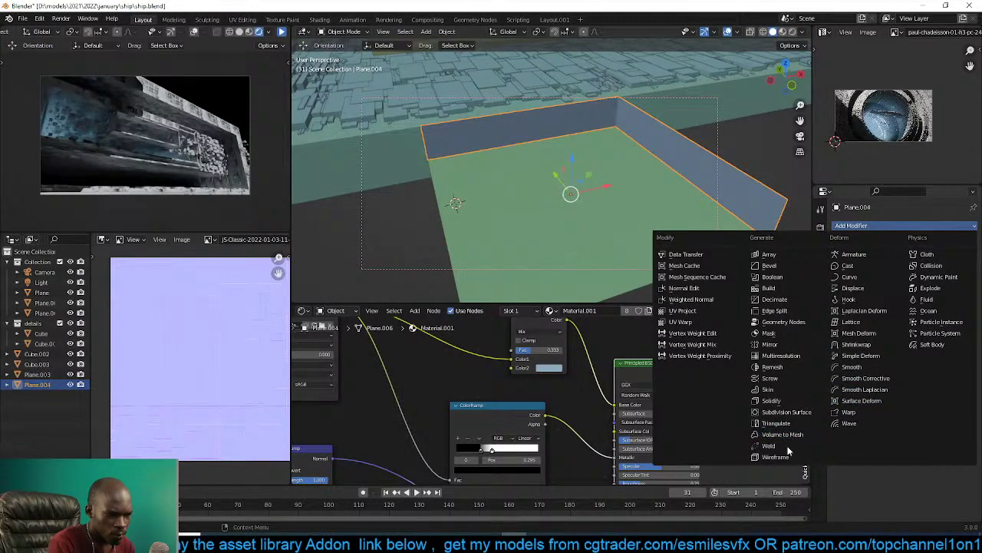
left_click(767, 456)
middle_click_drag(570, 97, 575, 95)
key("alt+a")
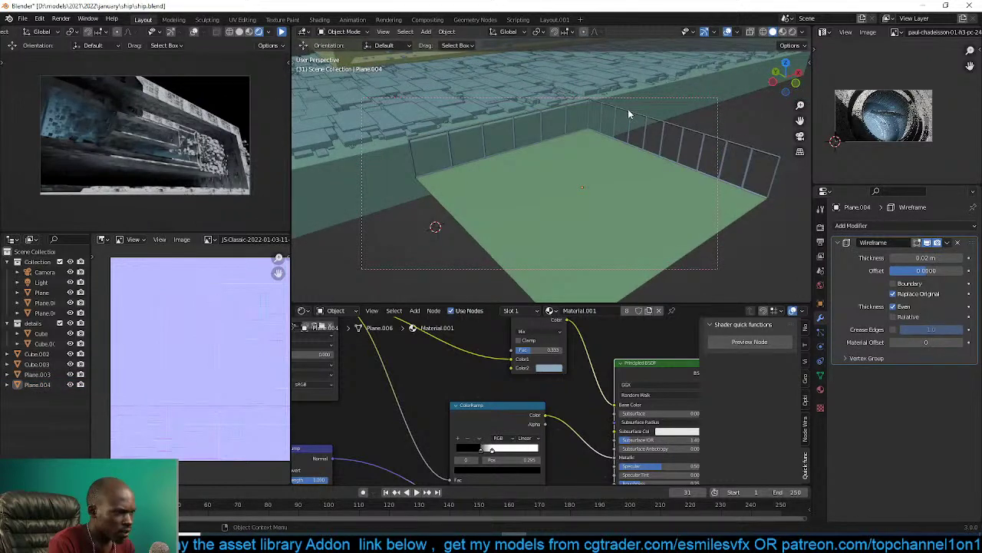
left_click(626, 110)
left_click(281, 33)
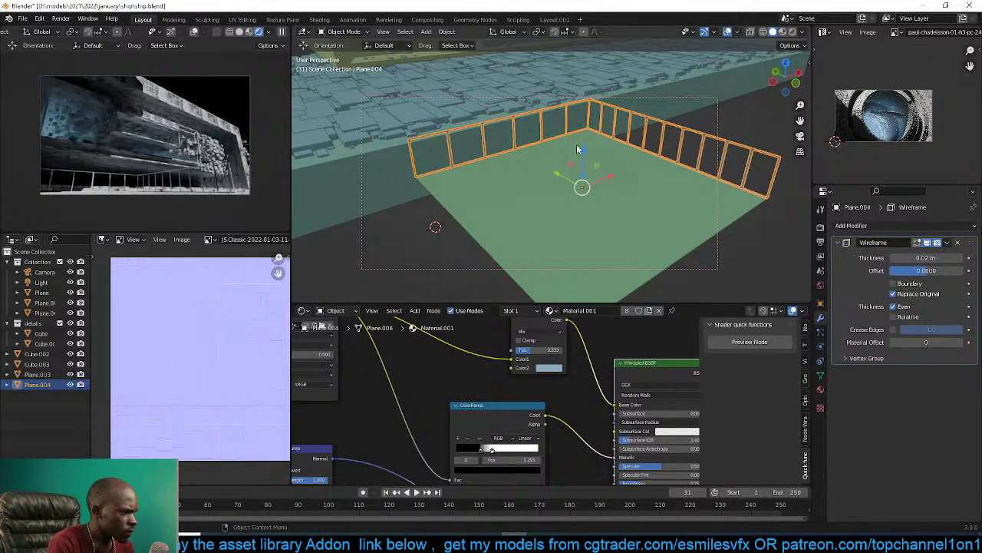
key("alt+a")
left_click(645, 124)
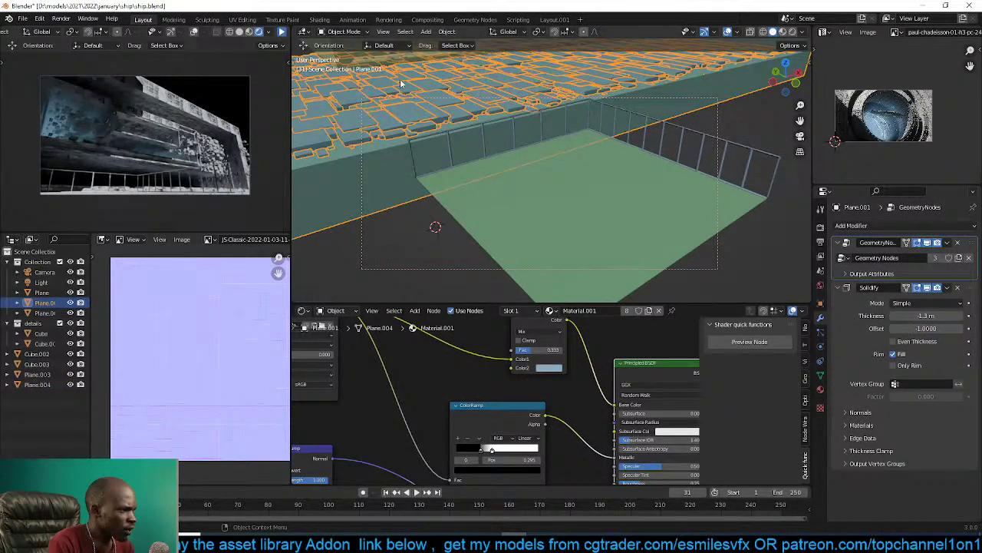
Deselect everything in the scene and save ship.blend.
key("alt+a")
key("ctrl+s")
middle_click_drag(599, 183, 605, 258)
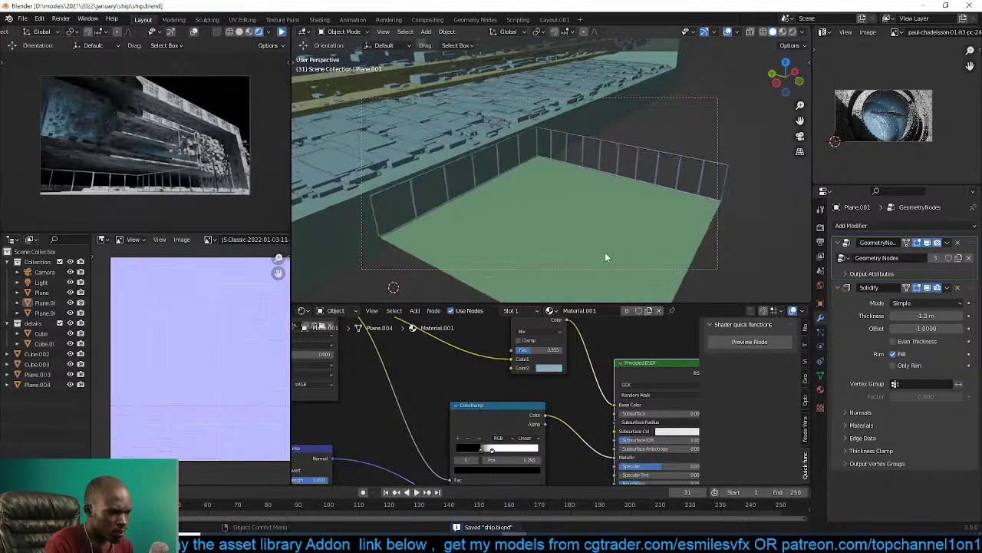
left_click(639, 543)
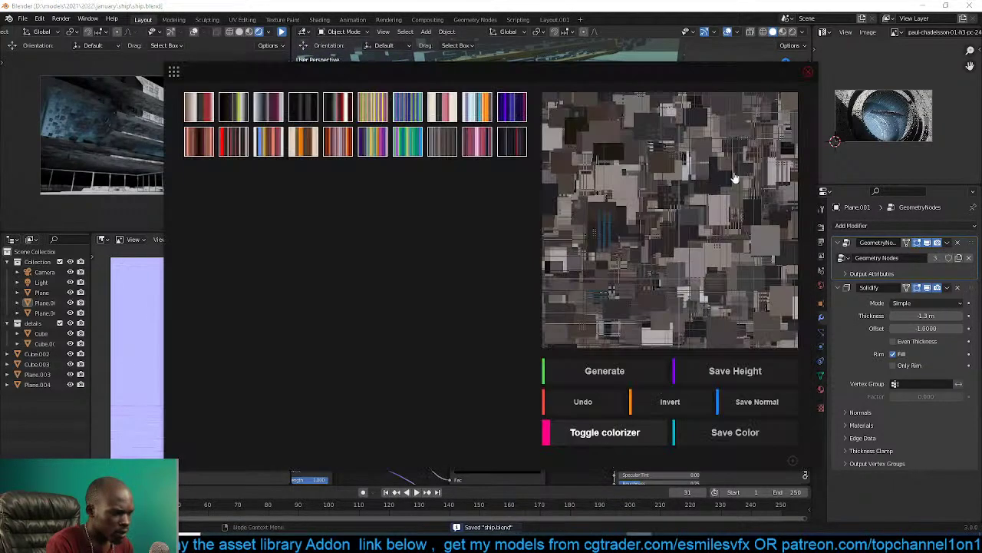
left_click(810, 73)
left_click(608, 117)
Clear the selection around the railed platform and save the file again.
middle_click_drag(622, 189, 645, 170)
key("alt+a")
scroll(645, 170, "down", 2)
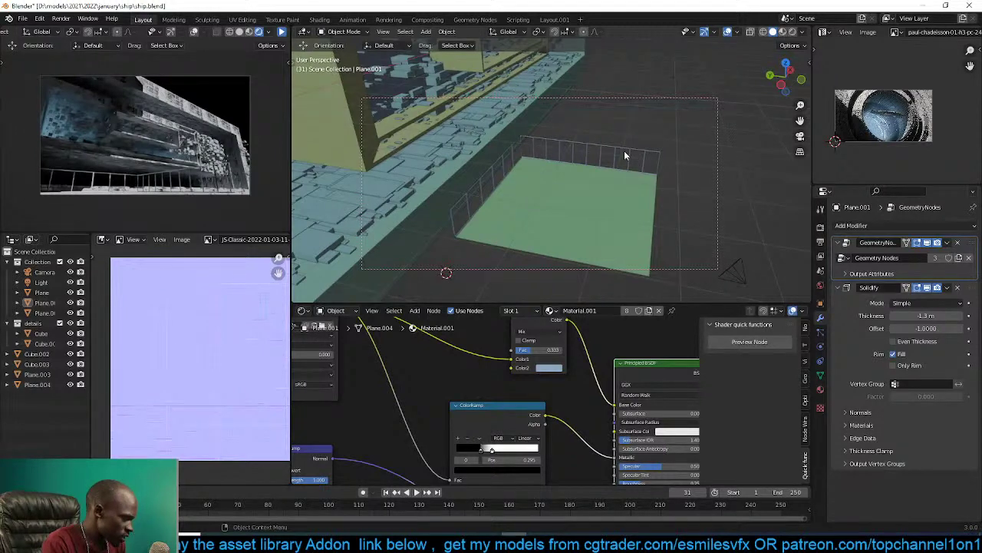
scroll(624, 152, "up", 2)
key("ctrl+s")
scroll(586, 170, "down", 3)
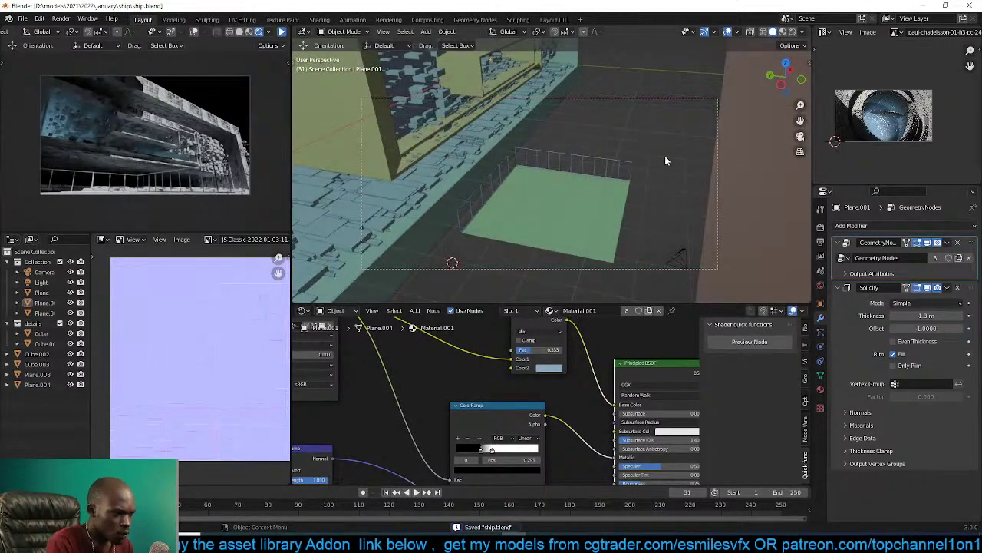
Place the 3D cursor on the platform and bring in the female dummy from The Cloth library 4 add-on.
key("n")
left_click(805, 268)
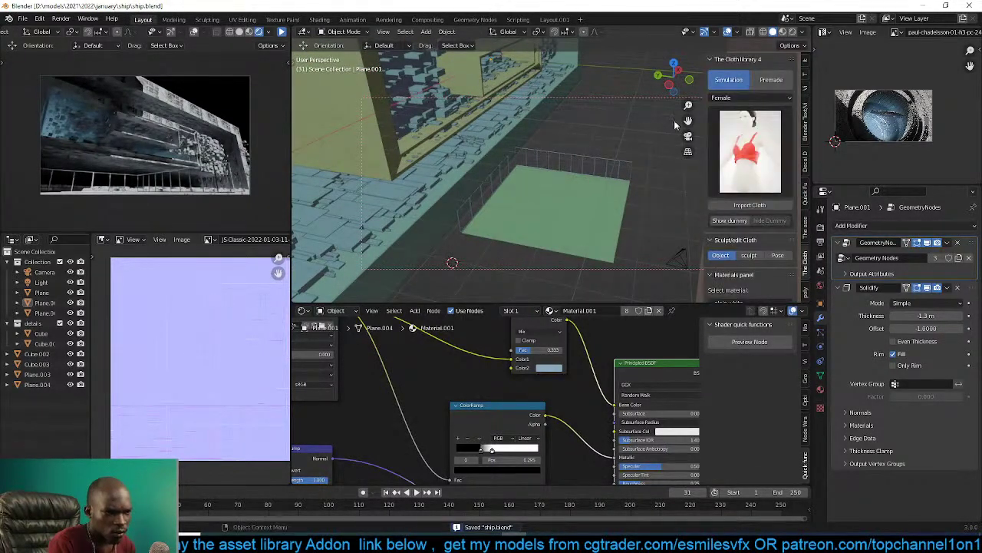
left_click(730, 221)
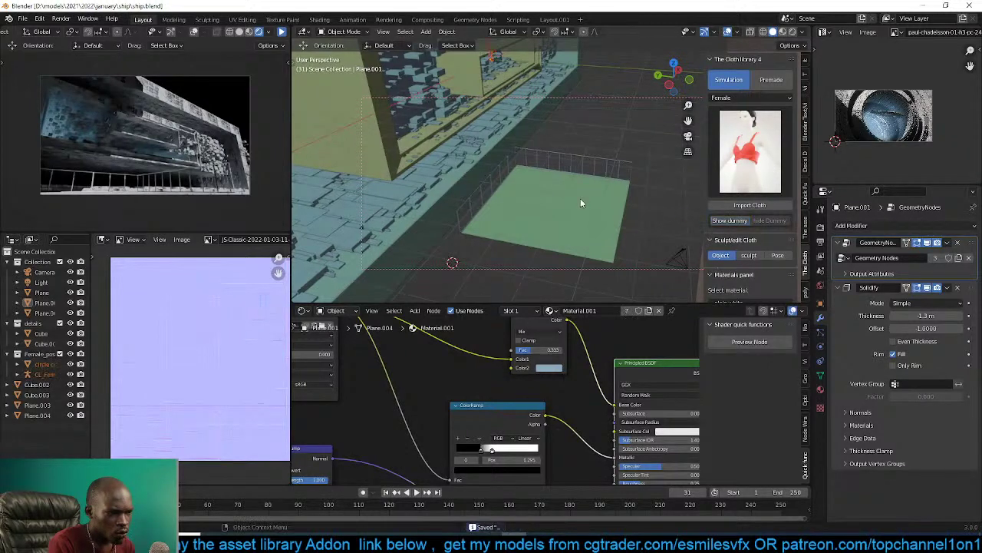
right_click(560, 200, "shift")
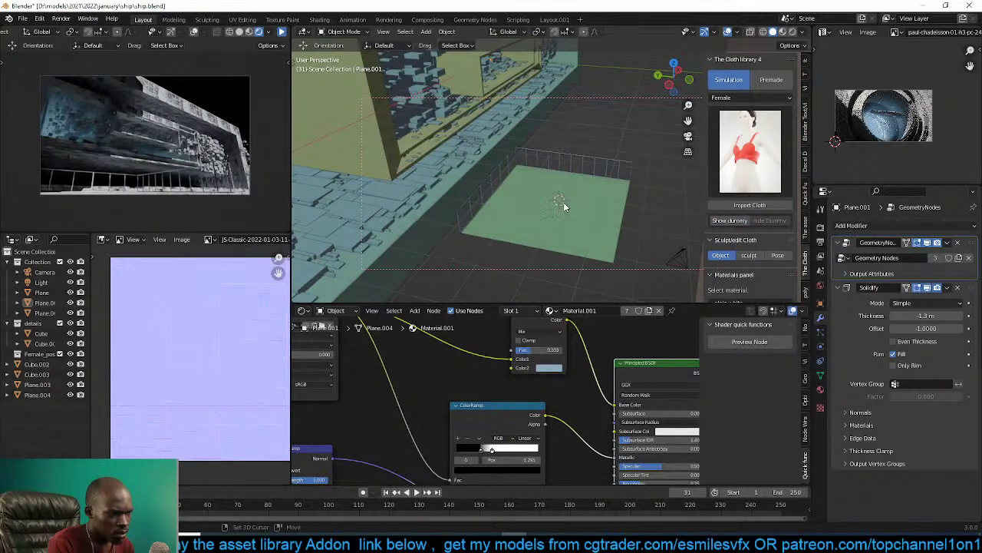
left_click(738, 224)
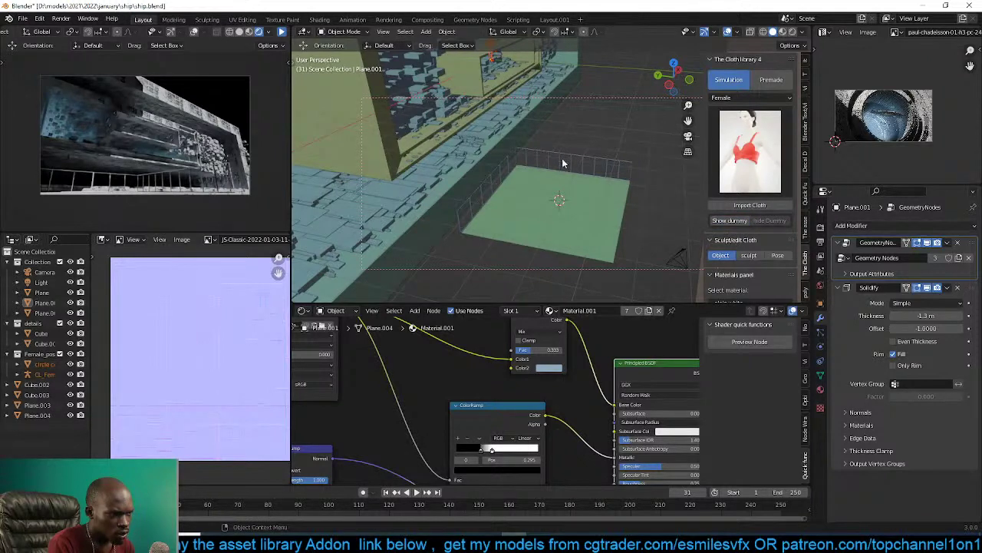
Move the female dummy's rig from the hull onto the 3D cursor on the railed platform.
key("KP_Decimal")
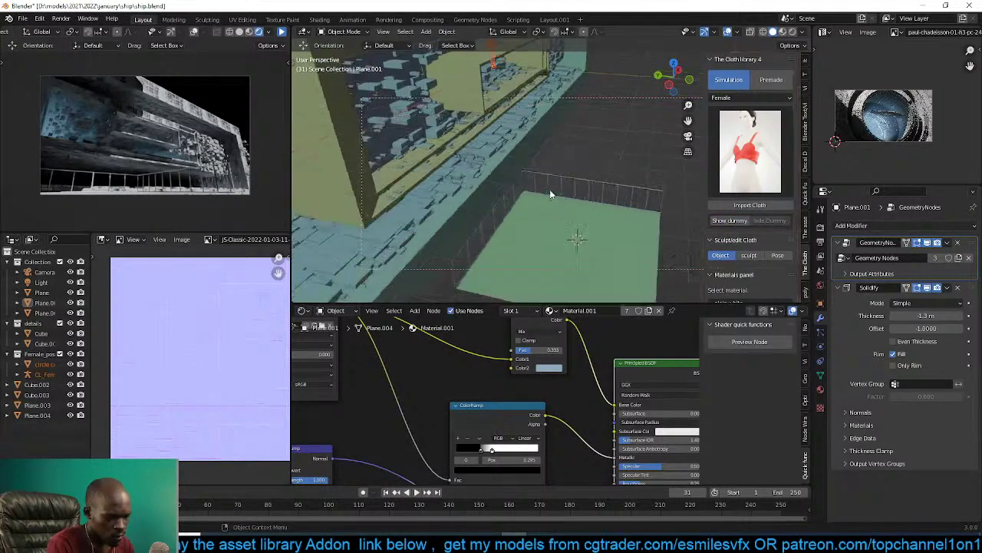
middle_click_drag(554, 195, 467, 171)
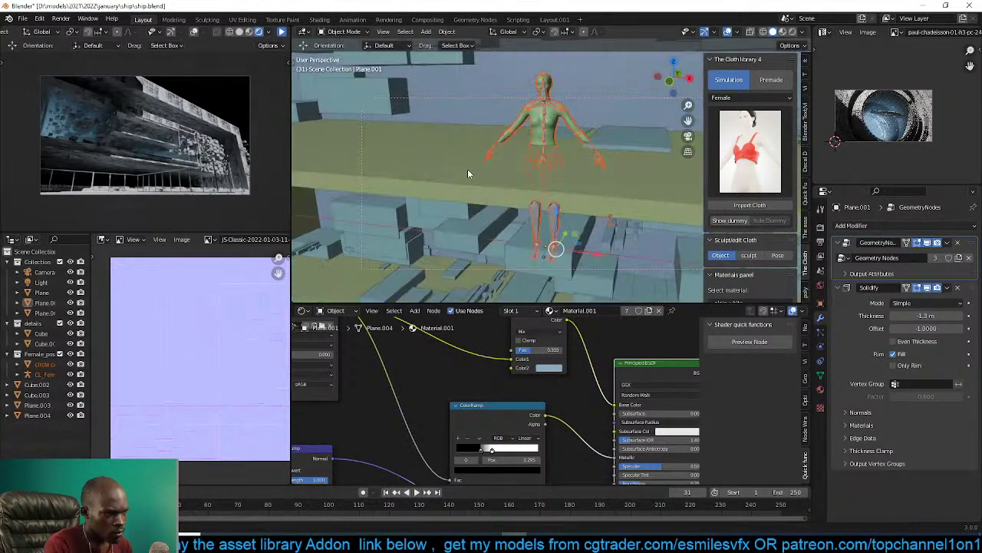
left_click(539, 220)
key("g")
right_click(532, 221)
scroll(604, 250, "down", 10)
middle_click_drag(547, 225, 612, 209)
scroll(601, 263, "down", 5)
scroll(613, 207, "up", 2)
key("g")
left_click(540, 218)
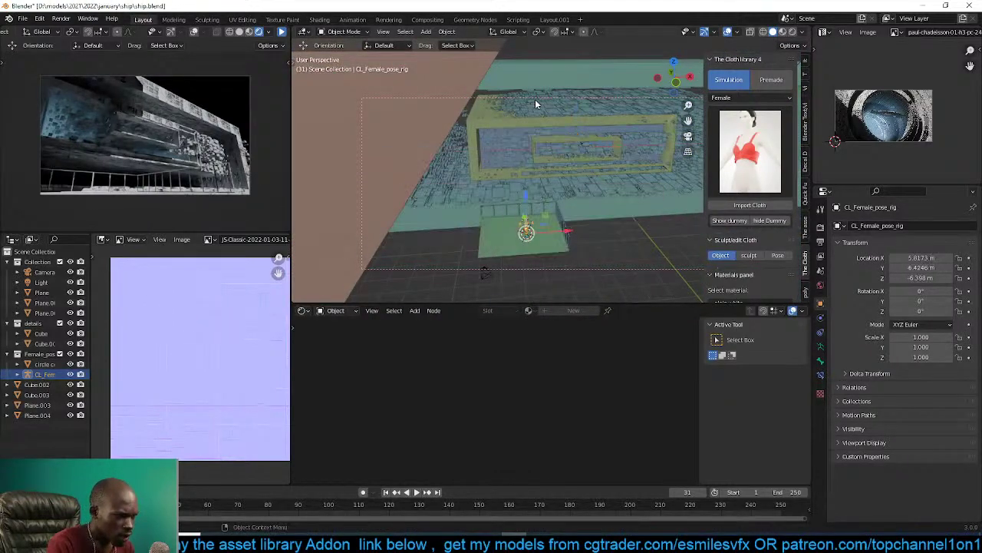
Check the dummy's size and placement against the railing and hull through the scene camera.
key("KP_0")
middle_click_drag(536, 101, 536, 103)
scroll(536, 102, "down", 2)
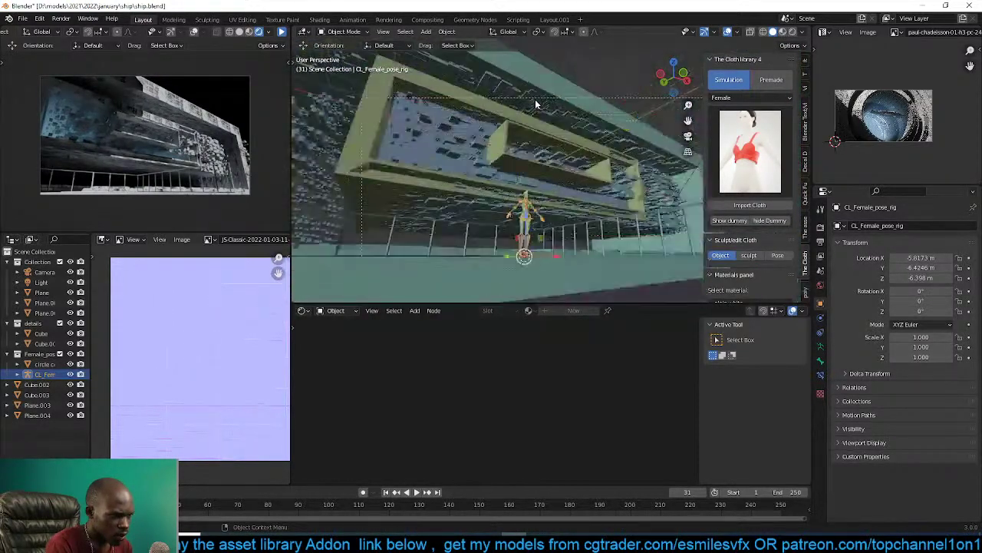
key("KP_0")
scroll(599, 254, "up", 5)
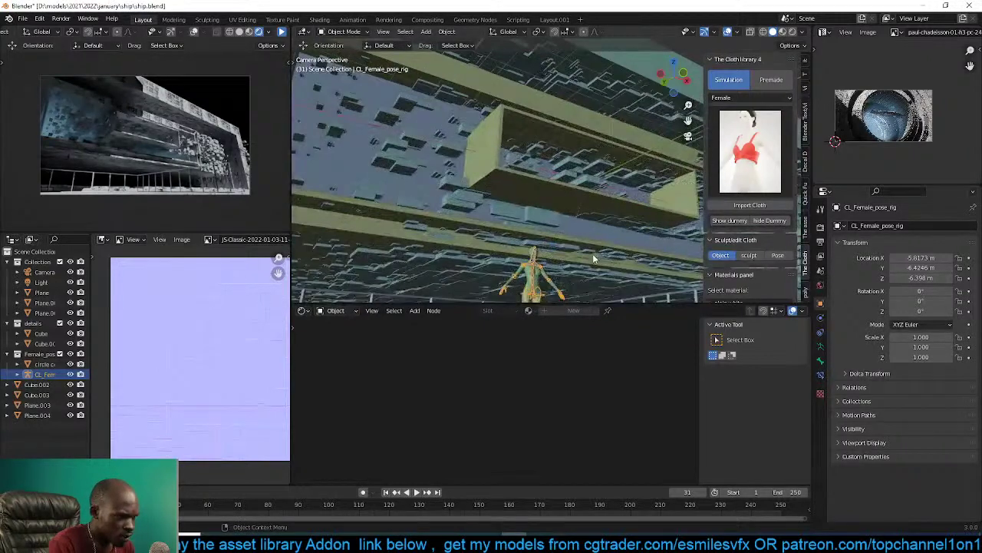
middle_click_drag(593, 255, 574, 139, "shift")
scroll(569, 157, "up", 2)
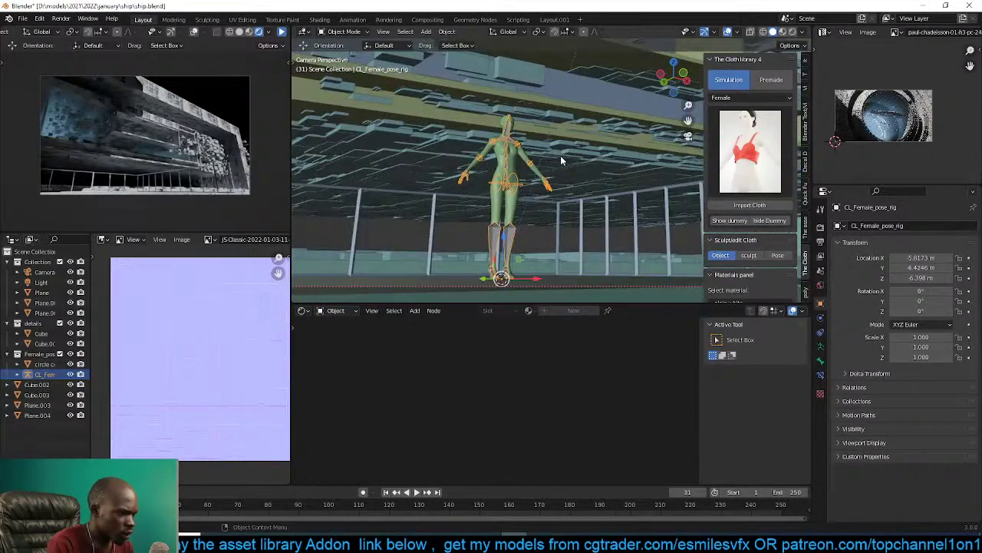
Isolate the dummy's body and rig in local view, seen from the front, and save the file.
key("KP_Decimal")
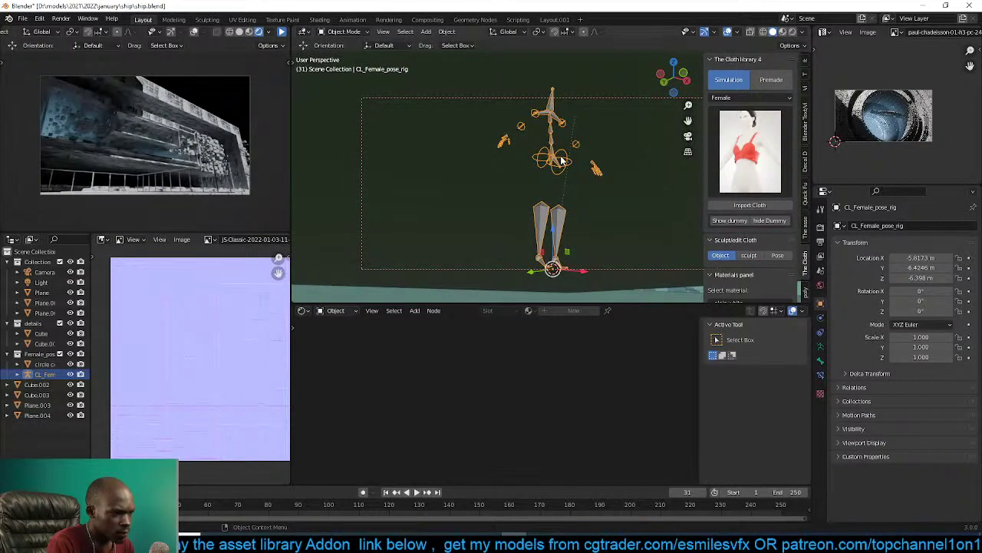
middle_click_drag(561, 156, 548, 172)
scroll(549, 172, "up", 1)
scroll(549, 176, "up", 2)
middle_click_drag(566, 81, 510, 178, "shift")
scroll(509, 178, "up", 3)
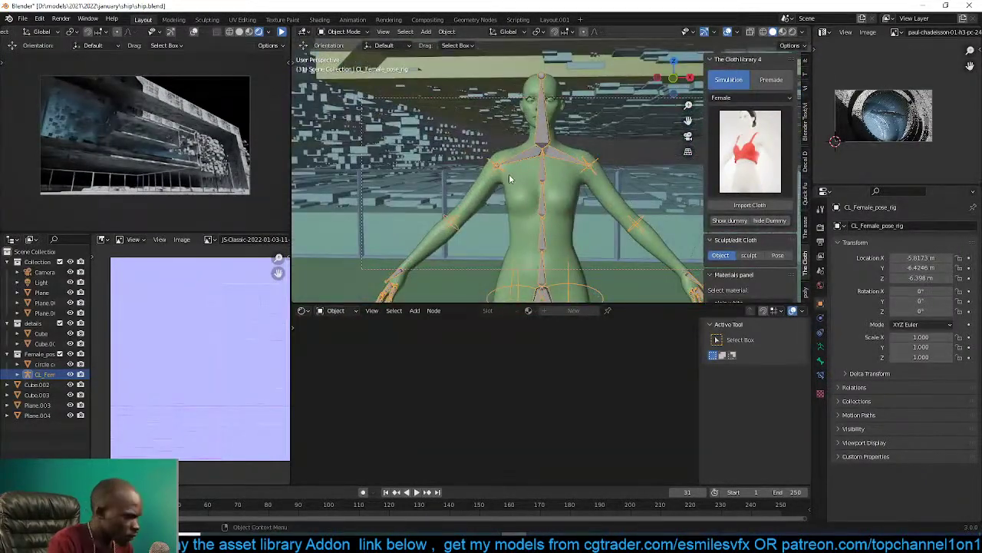
left_click(559, 191)
key("KP_Divide")
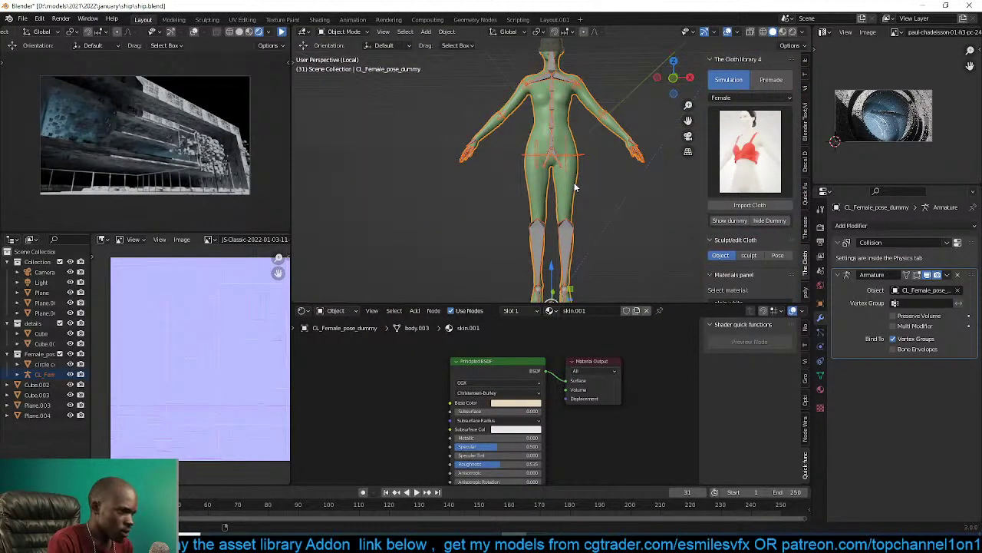
key("ctrl+s")
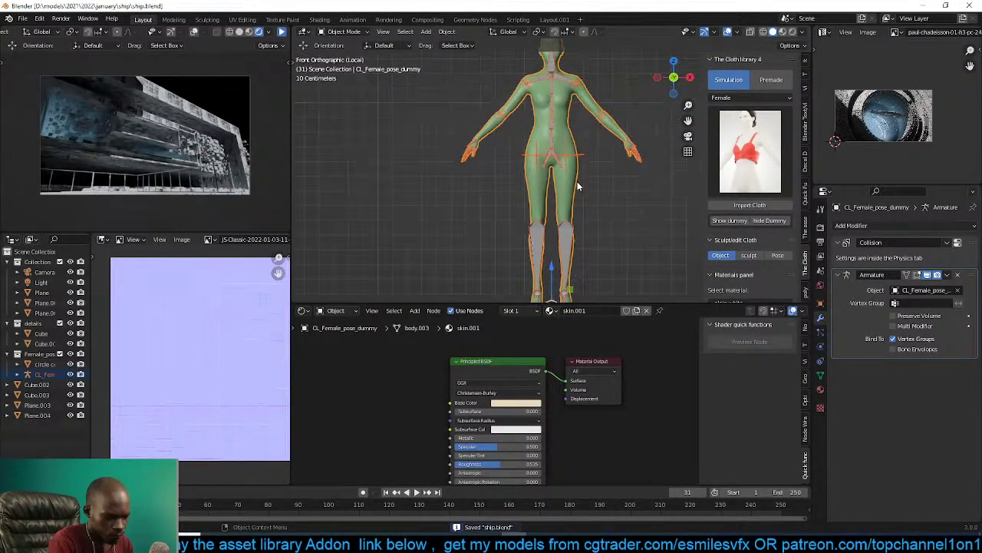
key("KP_1")
scroll(549, 186, "up", 4)
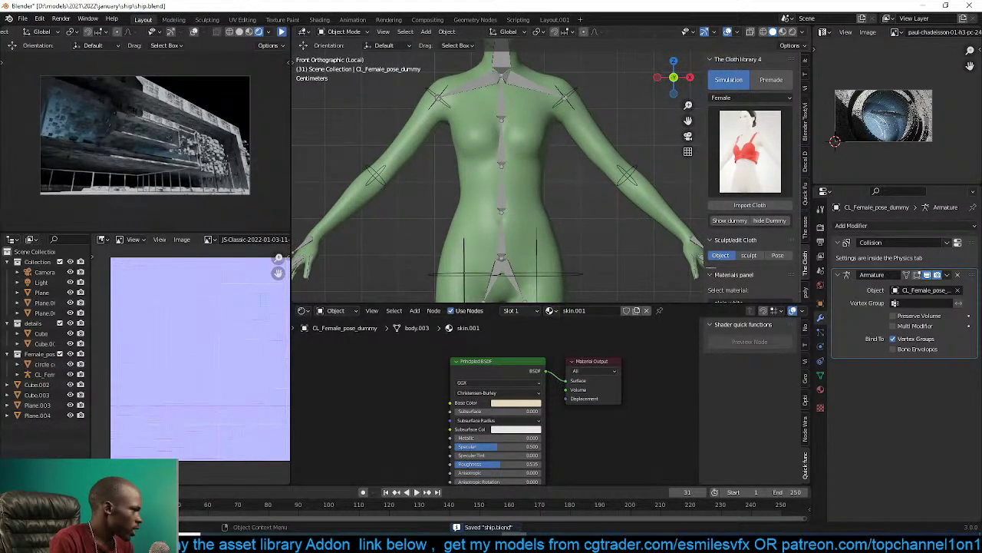
Switch to Chrome and search Google for "hoodie sewing pattern".
left_click(515, 541)
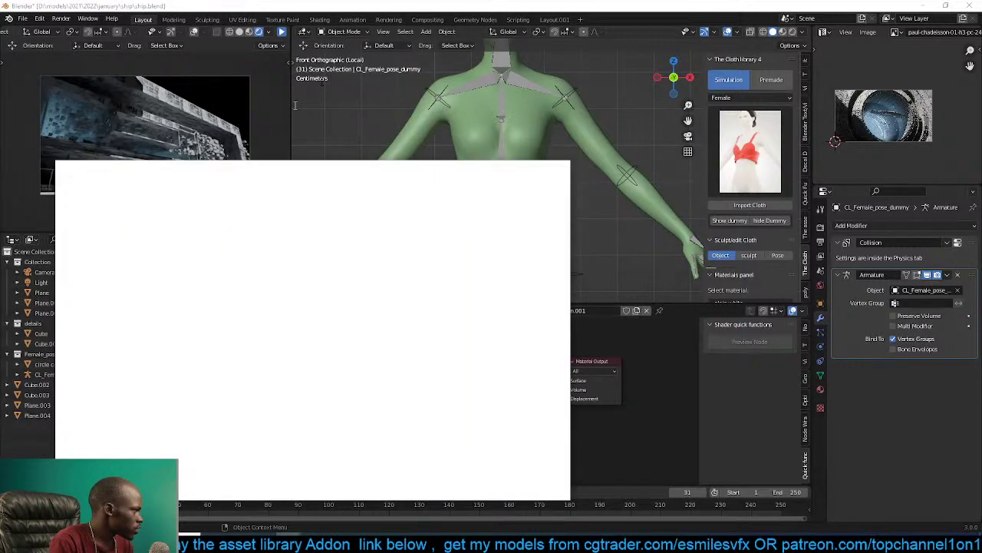
type("g")
key("BackSpace")
key("BackSpace")
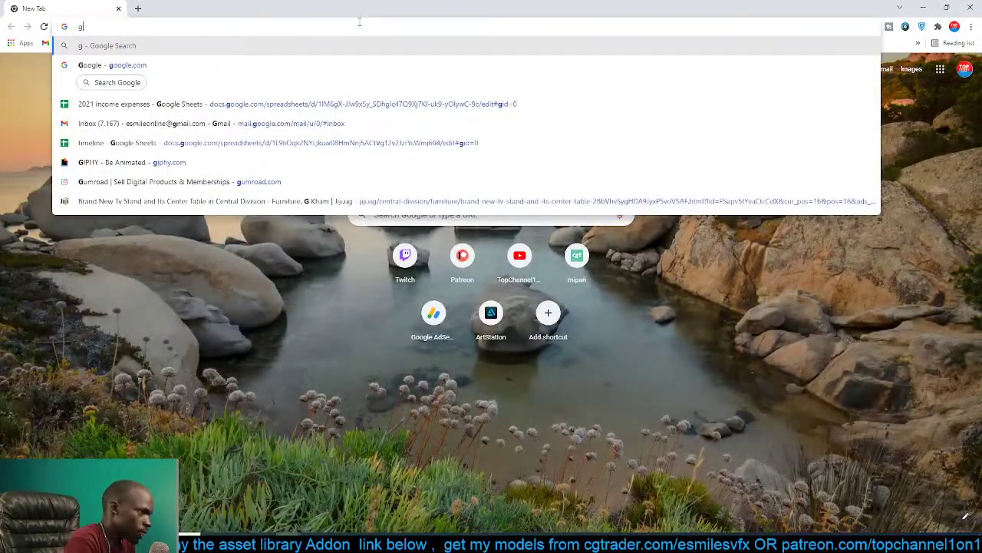
type("hho")
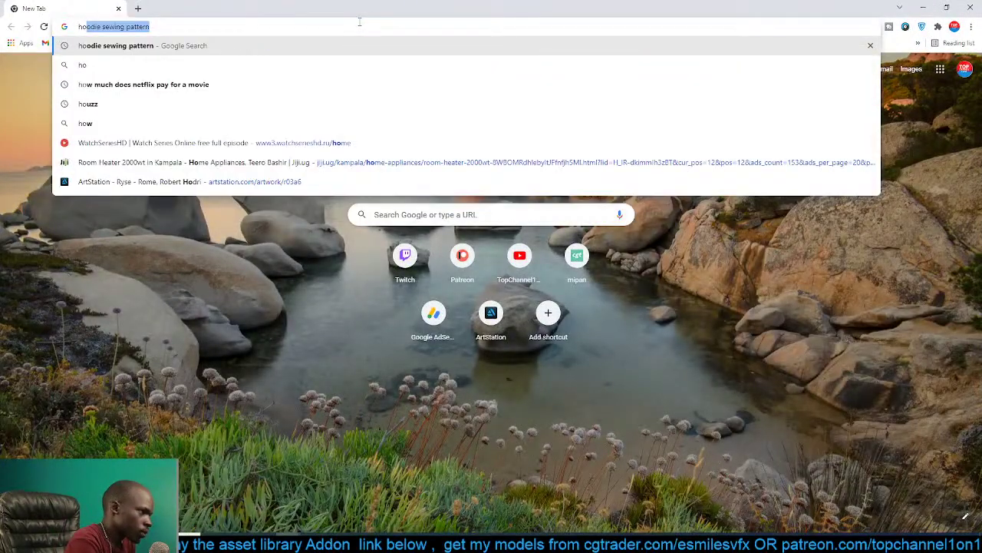
type("o")
key("Return")
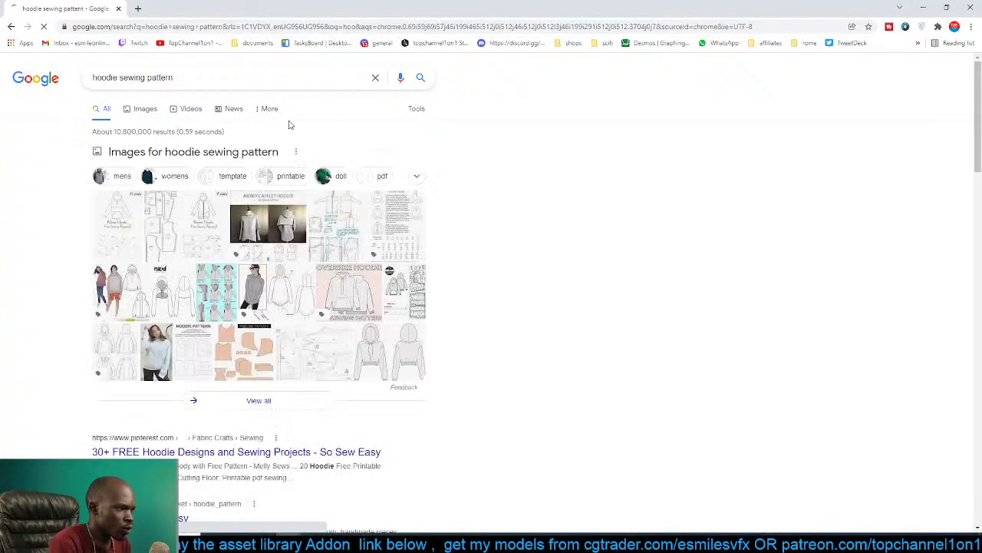
Show the image results and open the preview of the Carlton Cropped Hoodie pattern.
left_click(154, 110)
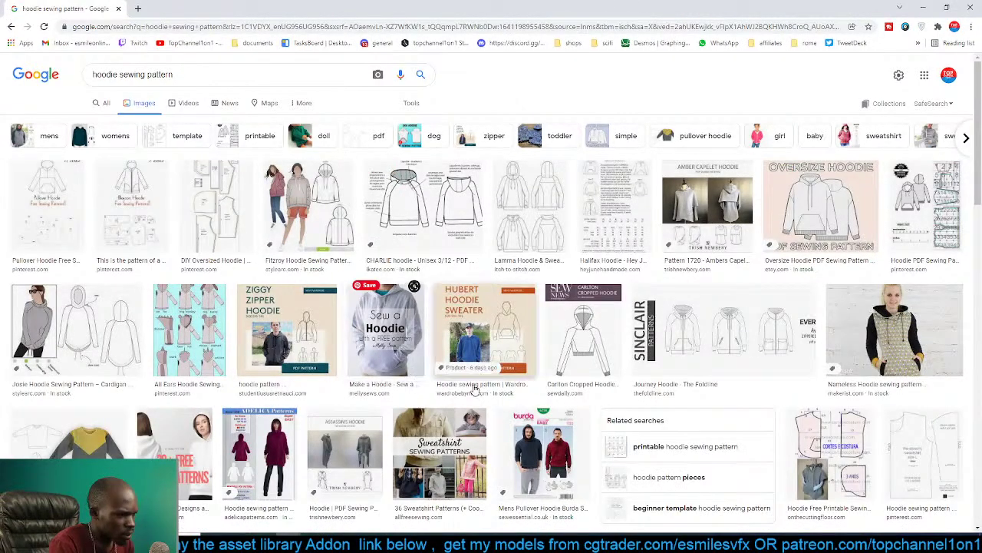
scroll(584, 330, "down", 1)
left_click(621, 325)
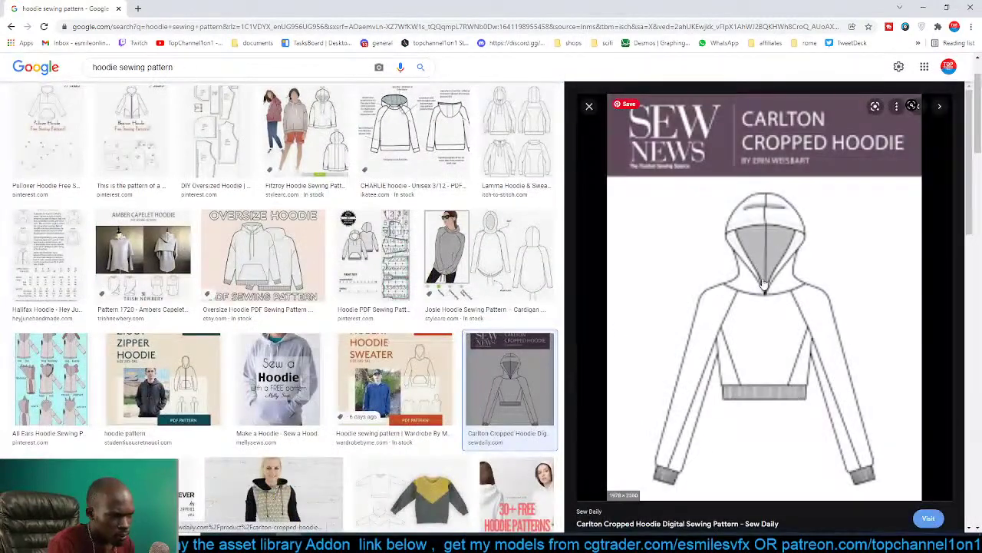
Load the Carlton Cropped Hoodie picture into Blender's reference image editor and enlarge that editor to show the whole pattern.
left_click_drag(491, 9, 453, 121)
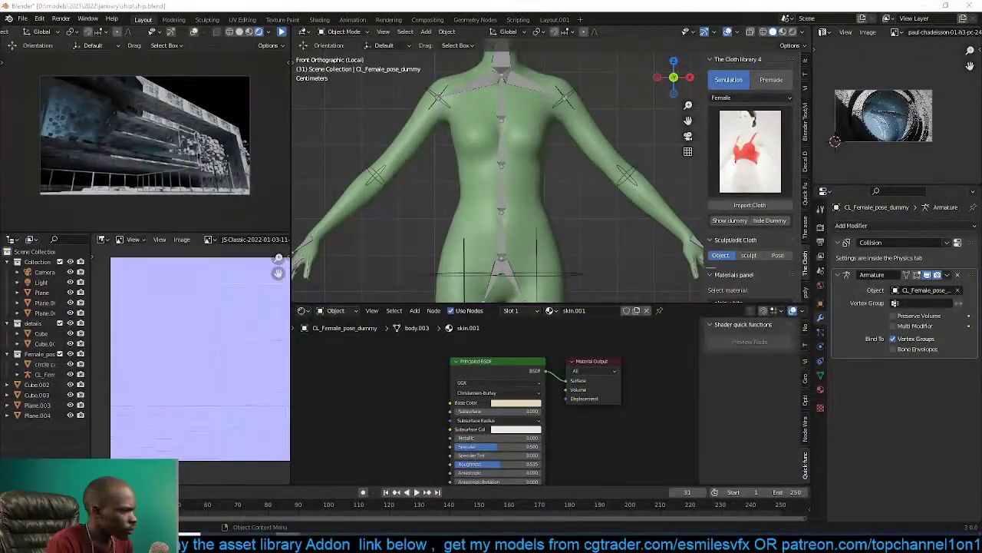
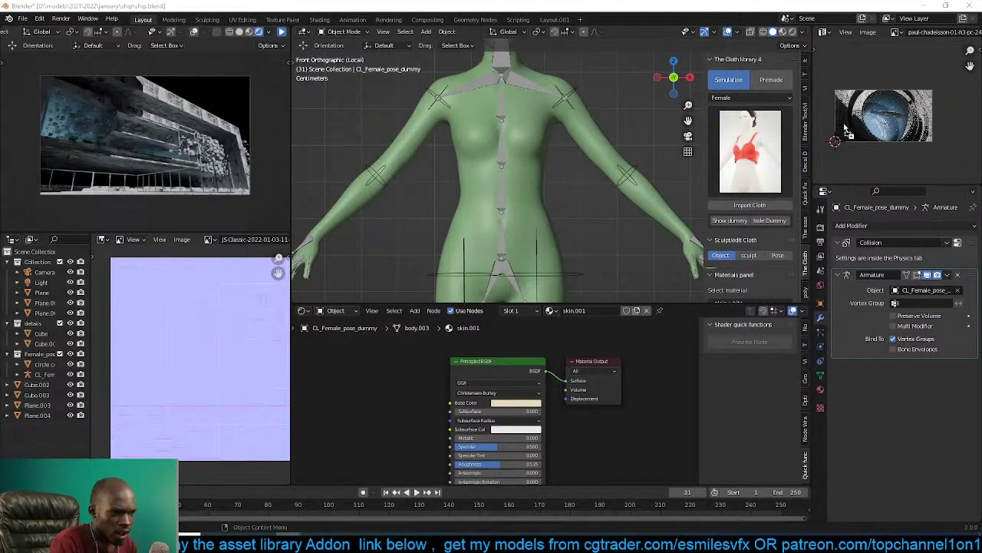
left_click_drag(848, 132, 849, 133)
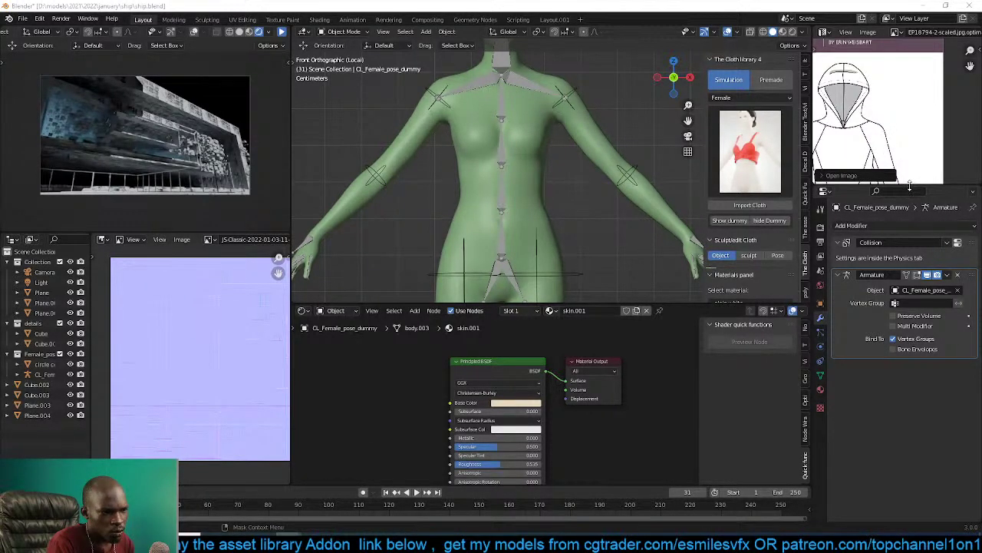
left_click_drag(909, 186, 909, 257)
scroll(890, 146, "down", 4)
middle_click_drag(549, 147, 540, 221, "shift")
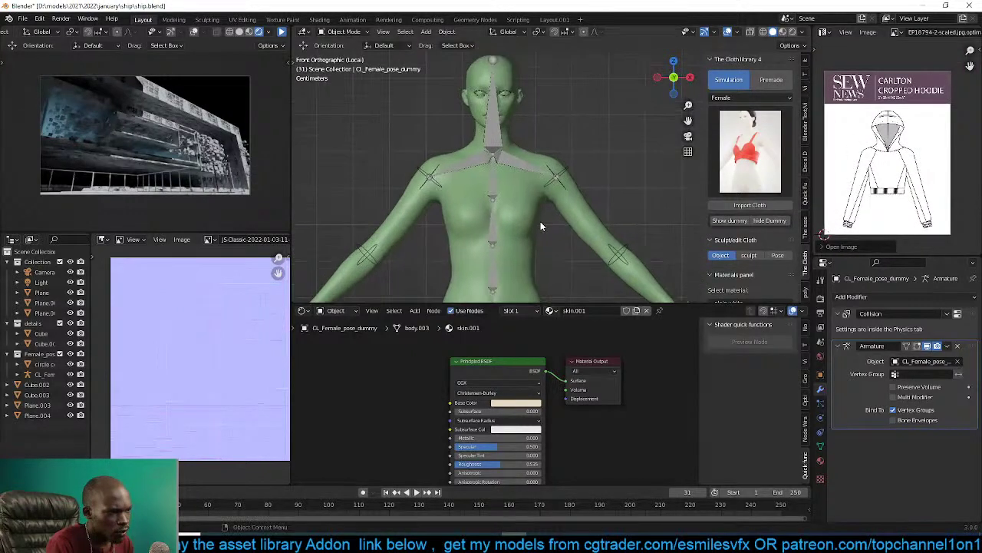
scroll(401, 216, "down", 2)
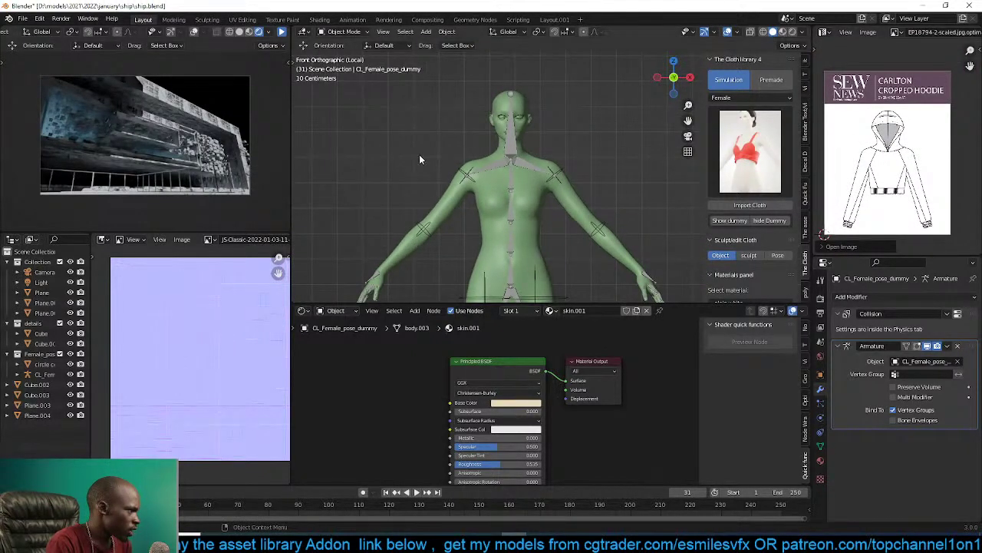
Add a mesh plane at the dummy's head, working in the right side view.
scroll(548, 182, "up", 5)
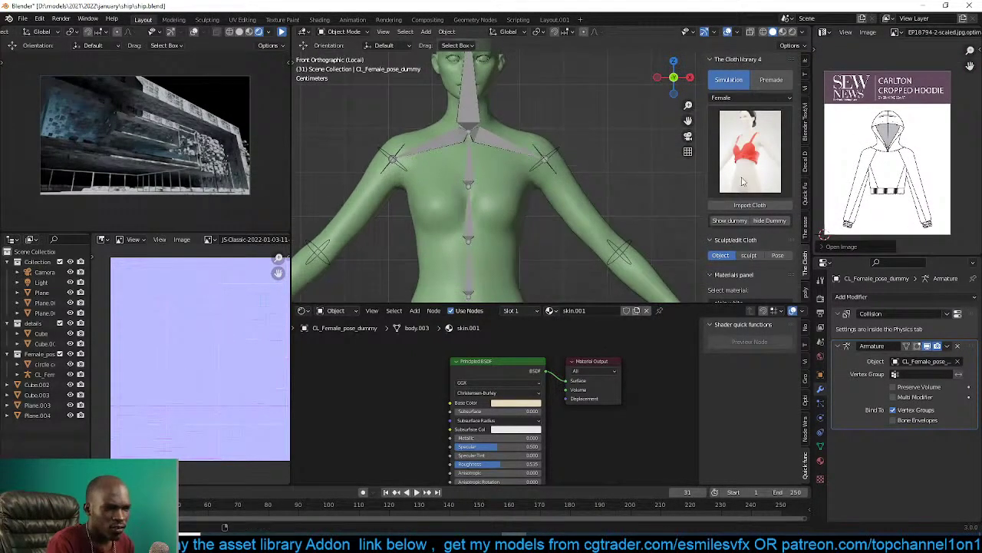
scroll(931, 129, "up", 2)
middle_click_drag(515, 118, 528, 195, "shift")
scroll(528, 195, "up", 2)
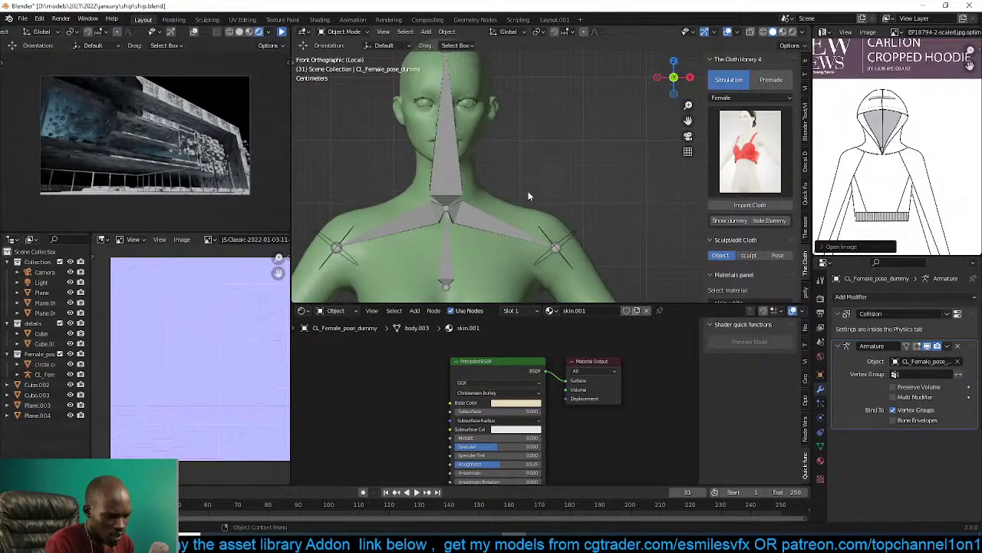
key("KP_3")
middle_click_drag(531, 130, 519, 165, "shift")
scroll(491, 176, "down", 2)
scroll(445, 184, "up", 1)
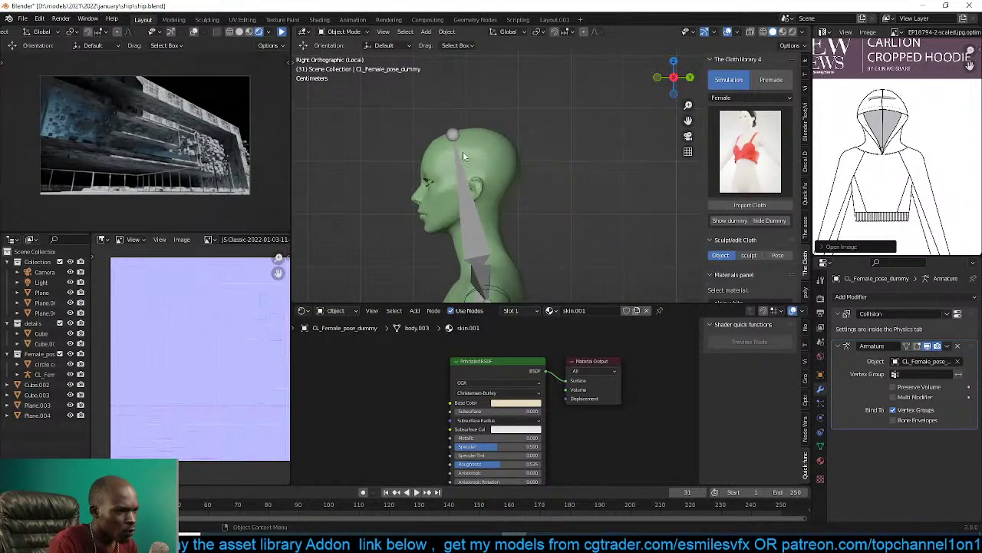
key("shift+a")
mouse_move(429, 146)
left_click(492, 147)
Rotate the new plane 90° around X and 90° around Z.
type("rx")
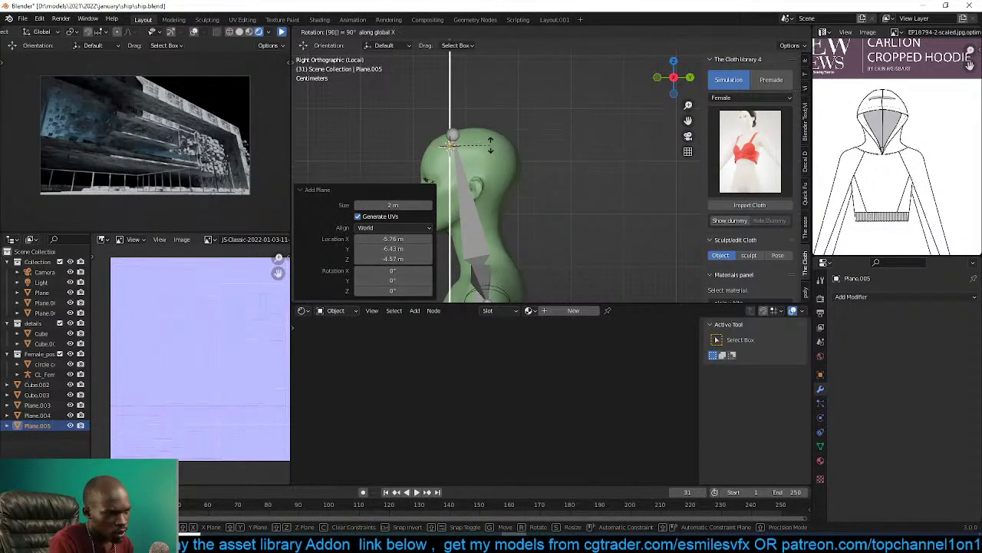
type("90")
key("Return")
type("rz90")
key("Return")
Scale the plane down and move it to surround the dummy's head in the side view.
key("s")
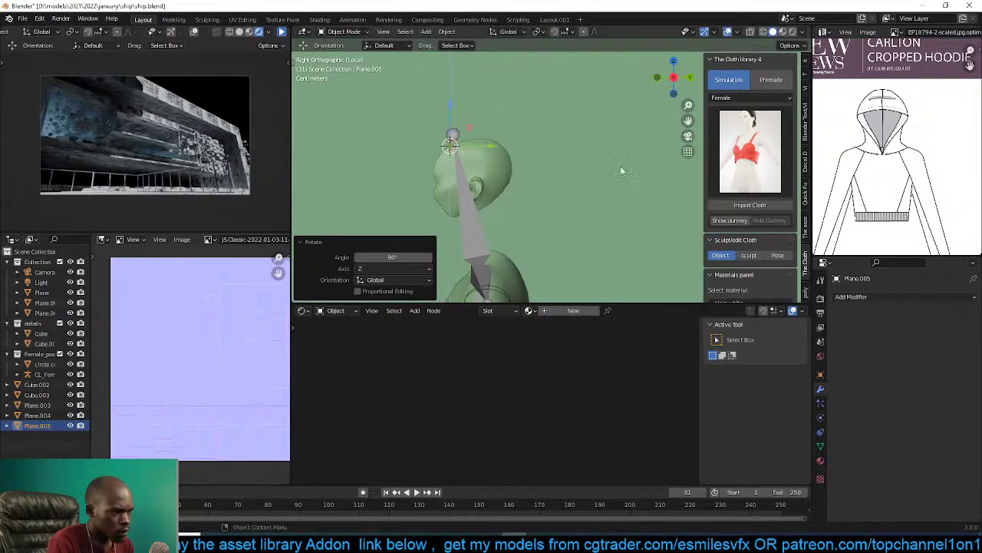
left_click(519, 176)
key("g")
left_click(511, 172)
key("s")
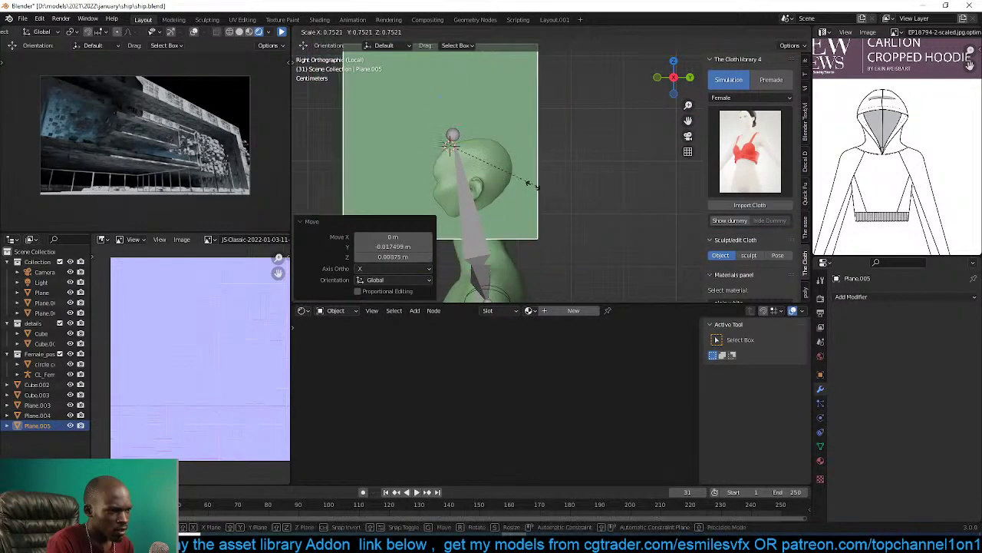
left_click(520, 184)
key("g")
left_click(555, 193)
Delete the plane's lower front vertex in Edit Mode, leaving an open outline around the head.
key("Tab")
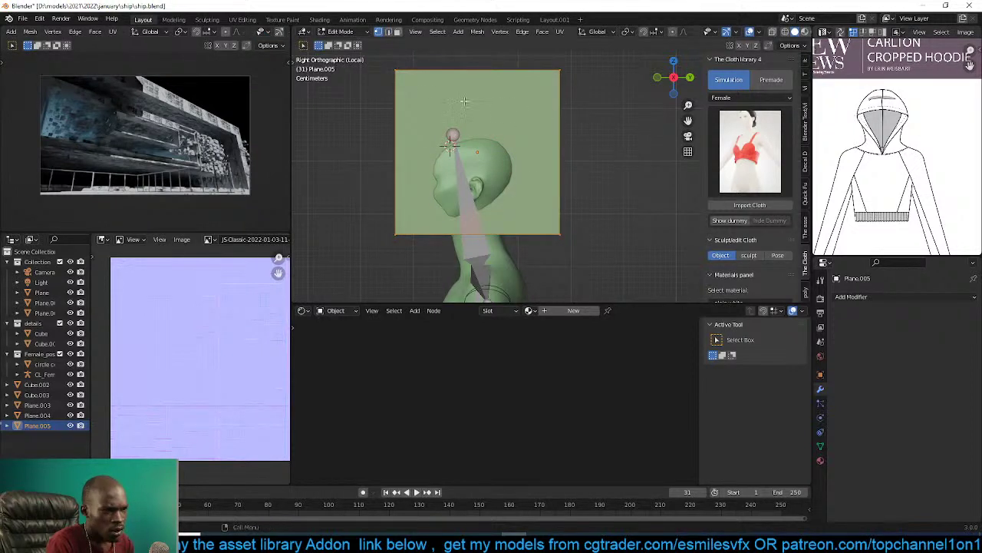
left_click(407, 82)
left_click(388, 240)
key("x")
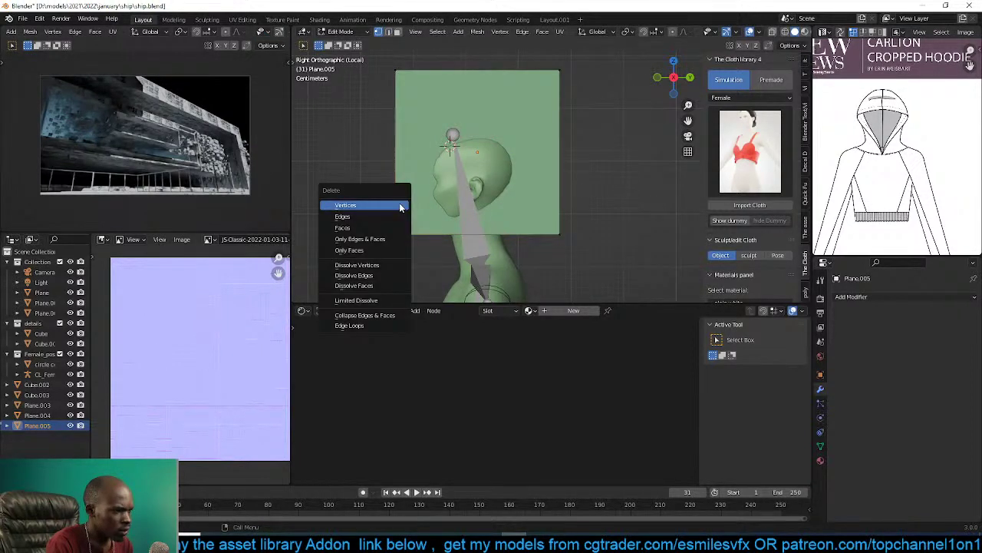
key("x")
left_click(435, 142)
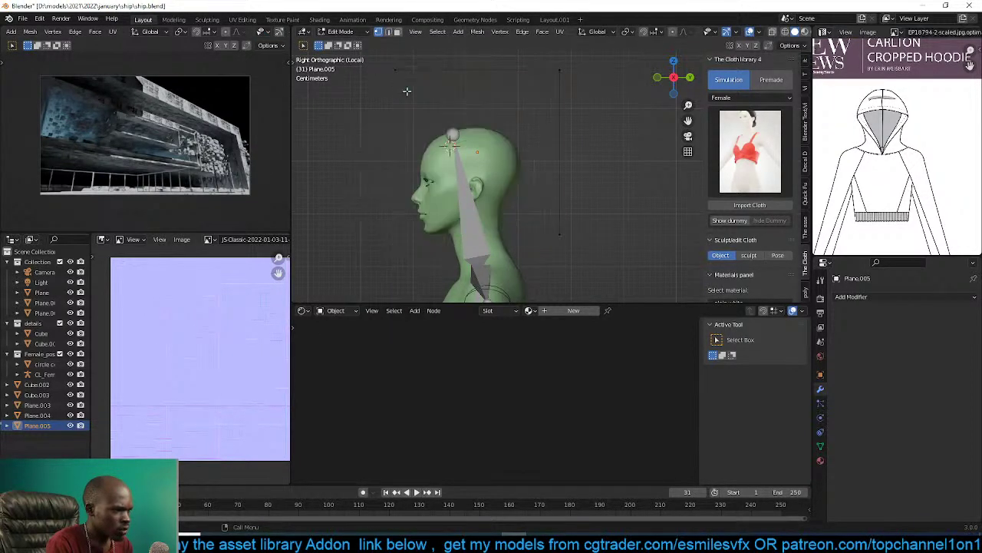
Move the two upper corner vertices inward and down, closer to the top and back of the head.
left_click(561, 83)
key("g")
left_click(546, 123)
left_click(390, 75)
key("g")
left_click(447, 107)
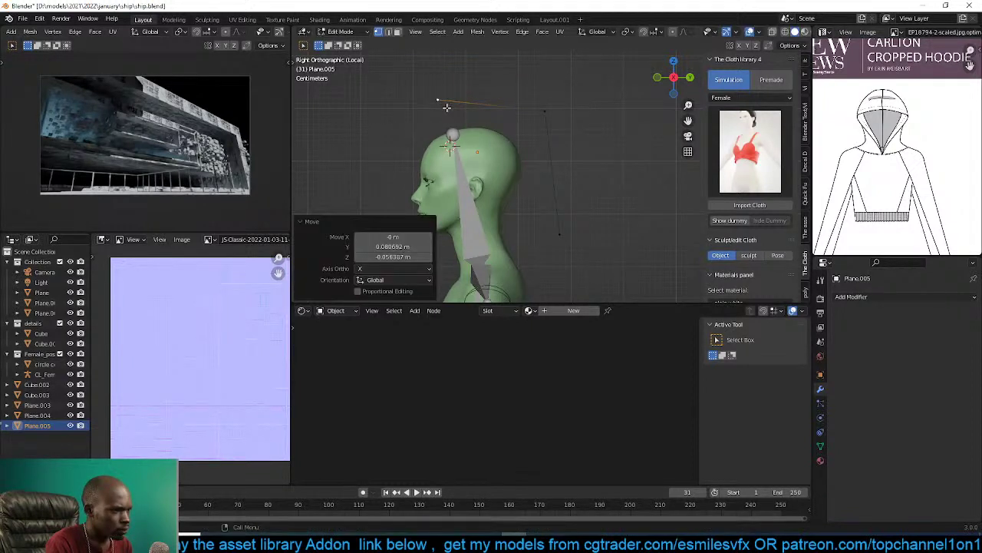
Extrude the upper front vertex forward past the forehead and down under the chin, and move the lower back vertex to the nape.
key("e")
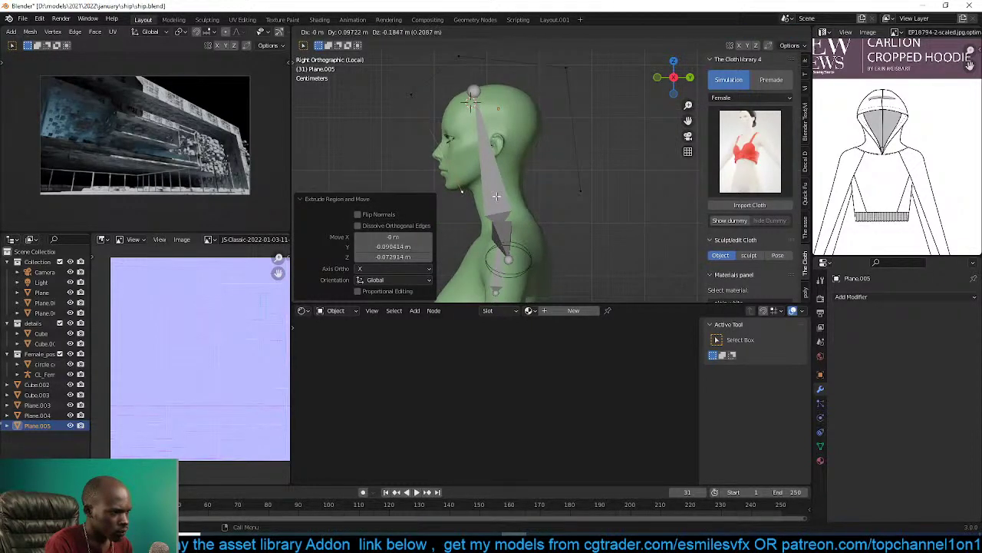
left_click(497, 196)
left_click(582, 192)
left_click_drag(584, 197, 541, 193)
Extrude both lower end vertices down to the neck base and join them with an edge to close the hood outline.
left_click(469, 191, "shift")
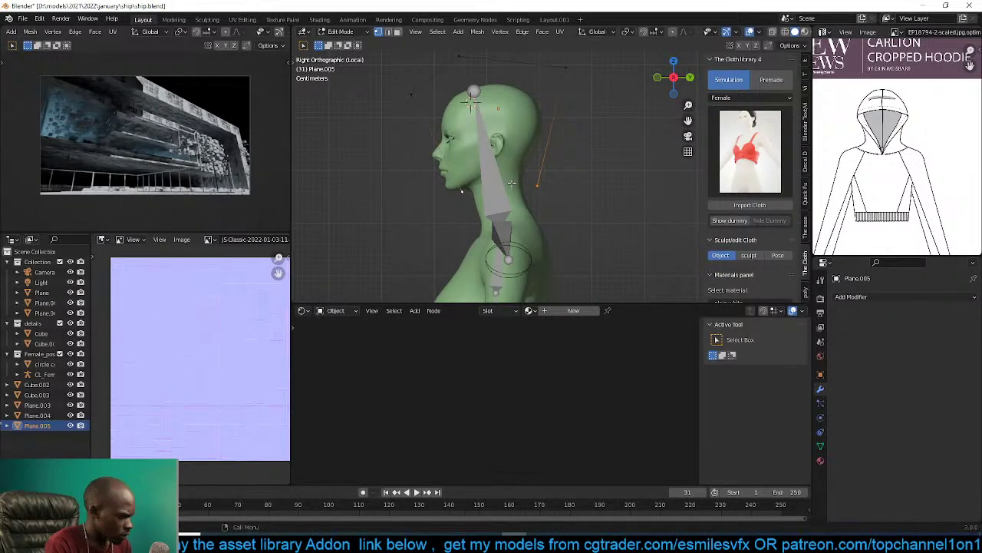
key("e")
left_click(519, 210)
key("f")
key("2")
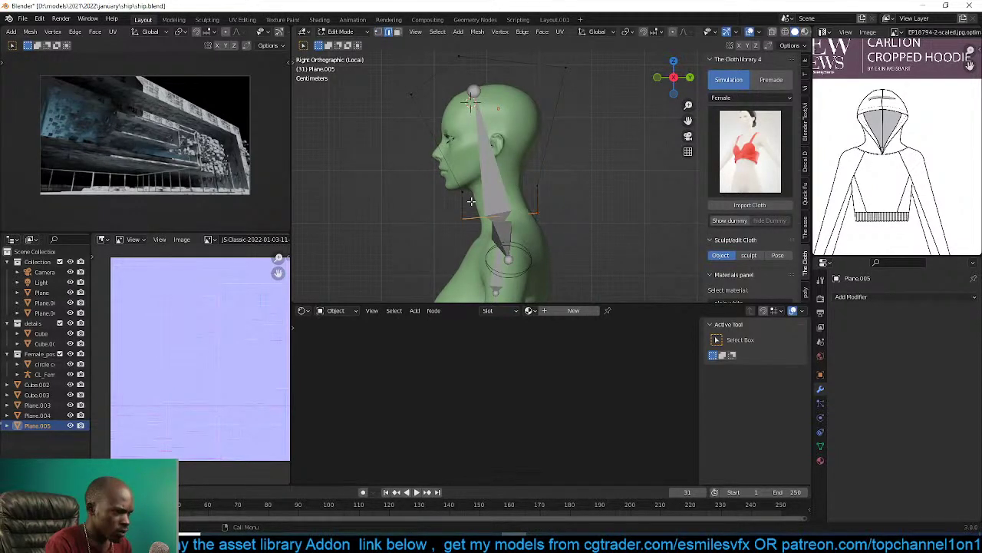
key("a")
Round the hood outline's upper back corner with a four-segment vertex bevel.
left_click(570, 74)
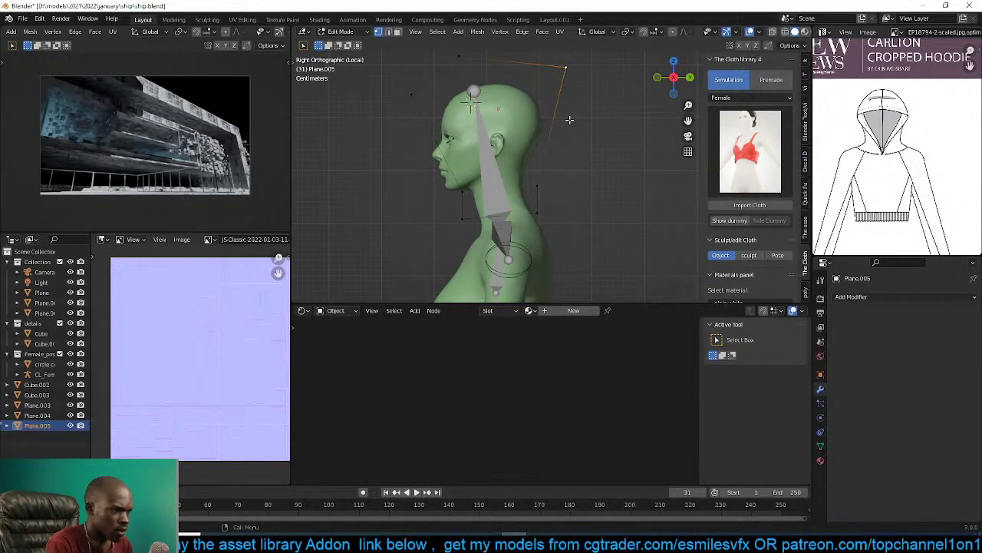
key("ctrl+shift+b")
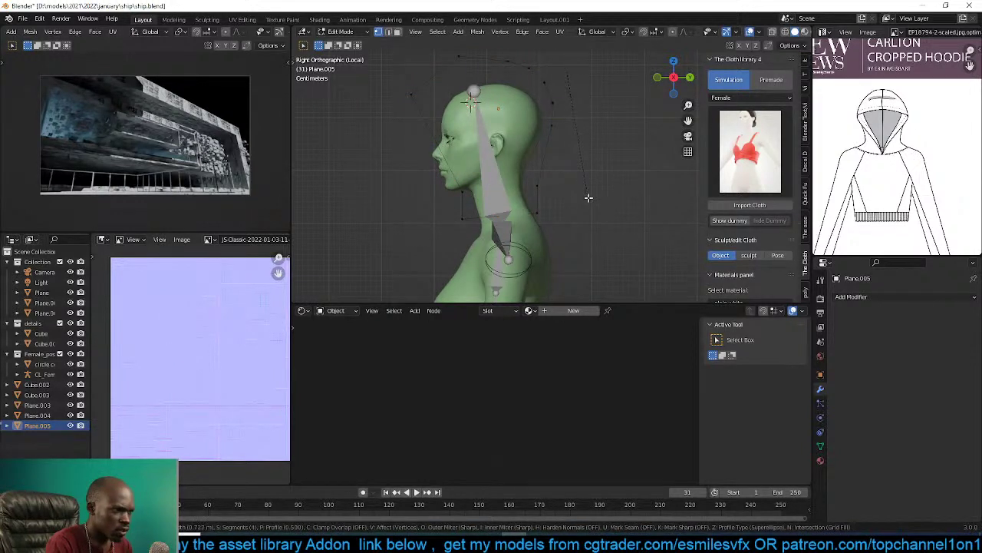
left_click(589, 205)
Move the top front vertex about 0.035 m forward and 0.023 m down, and round it with a three-segment vertex bevel.
left_click(462, 60)
key("g")
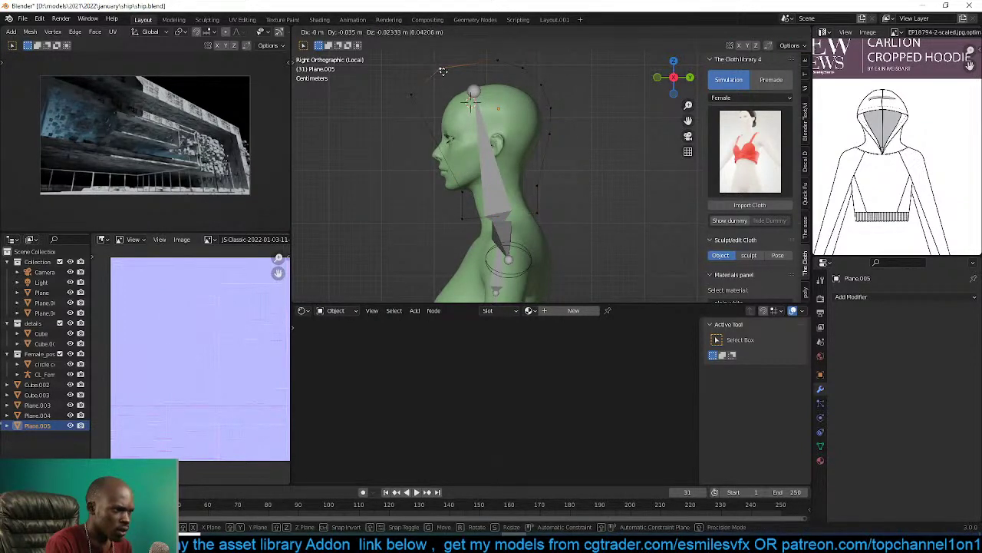
left_click(441, 72)
key("ctrl+shift+b")
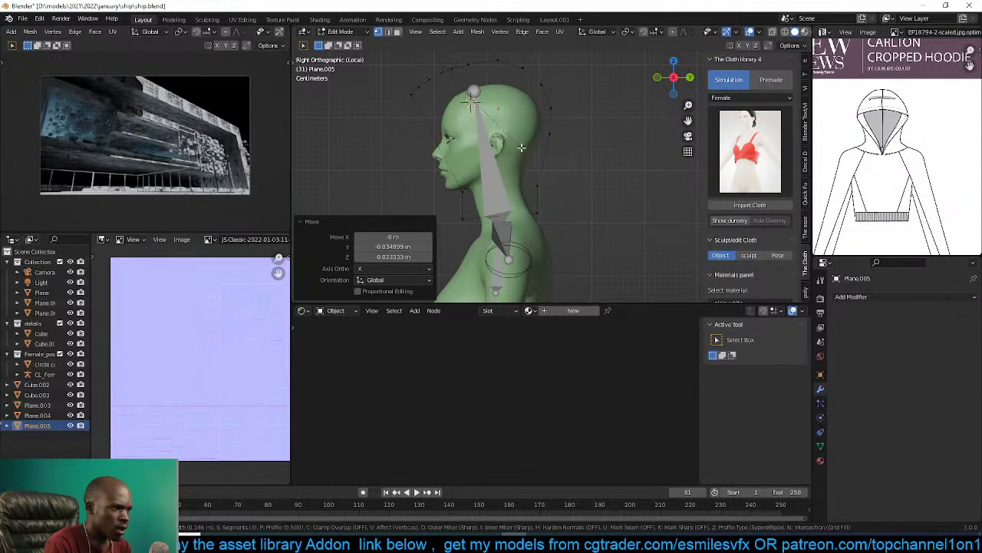
left_click(516, 119)
Shift the vertex at the crown about 0.012 m forward, fill the hood outline with a face and return to Object Mode.
left_click(491, 65)
key("g")
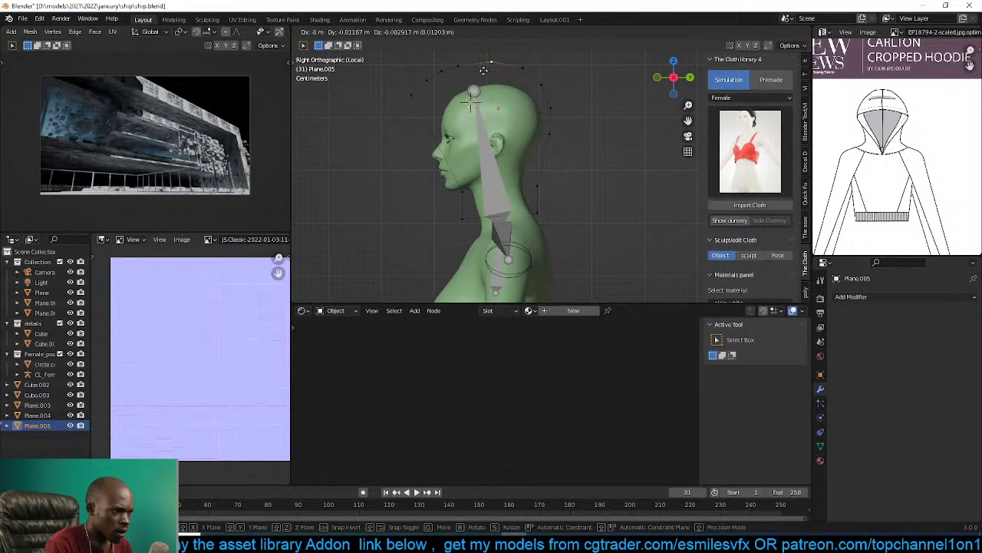
left_click(483, 70)
key("Tab")
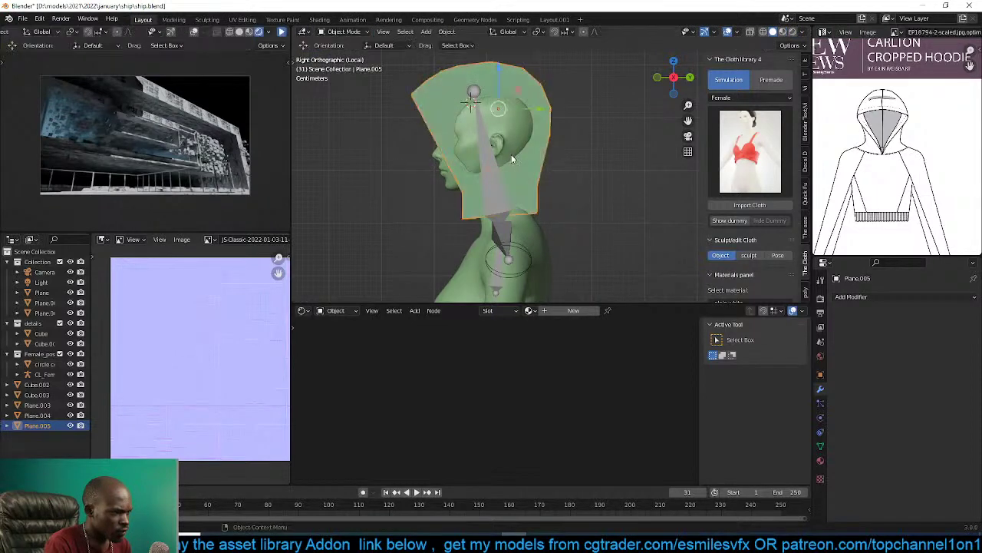
Move the hood panel about 0.055 m along X so it stands beside the dummy's head.
middle_click_drag(511, 154, 495, 125)
left_click_drag(500, 119, 530, 121)
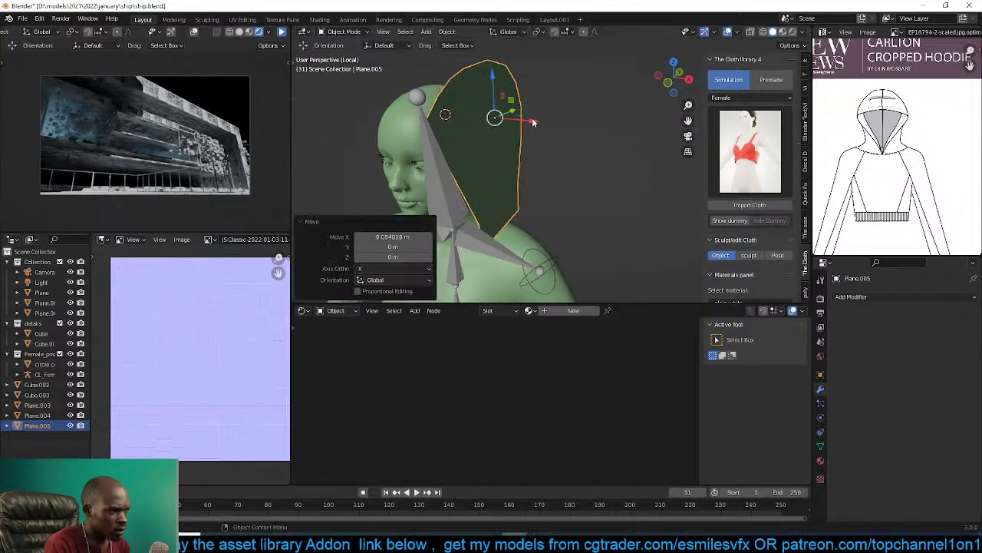
middle_click_drag(531, 121, 606, 158)
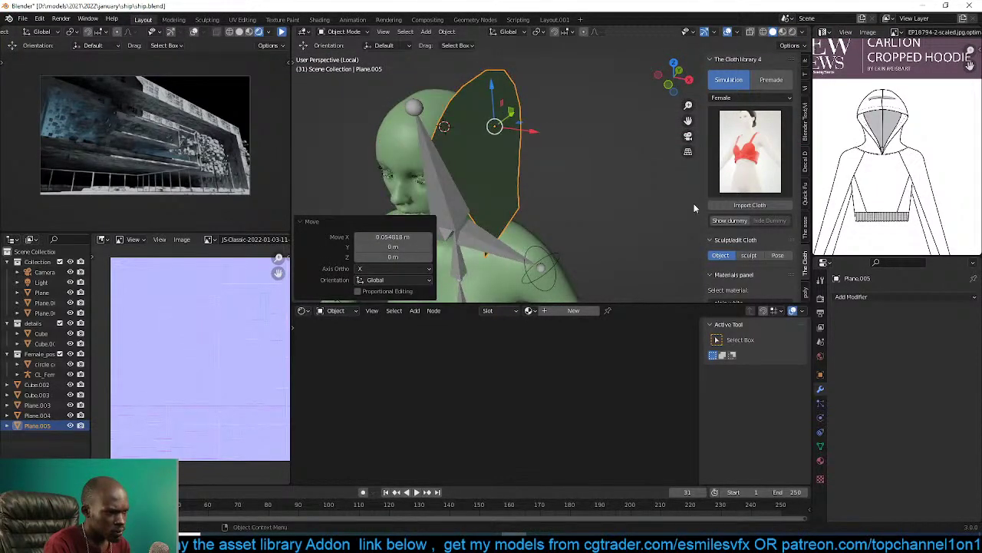
scroll(749, 231, "down", 4)
scroll(751, 184, "up", 2)
scroll(750, 168, "up", 2)
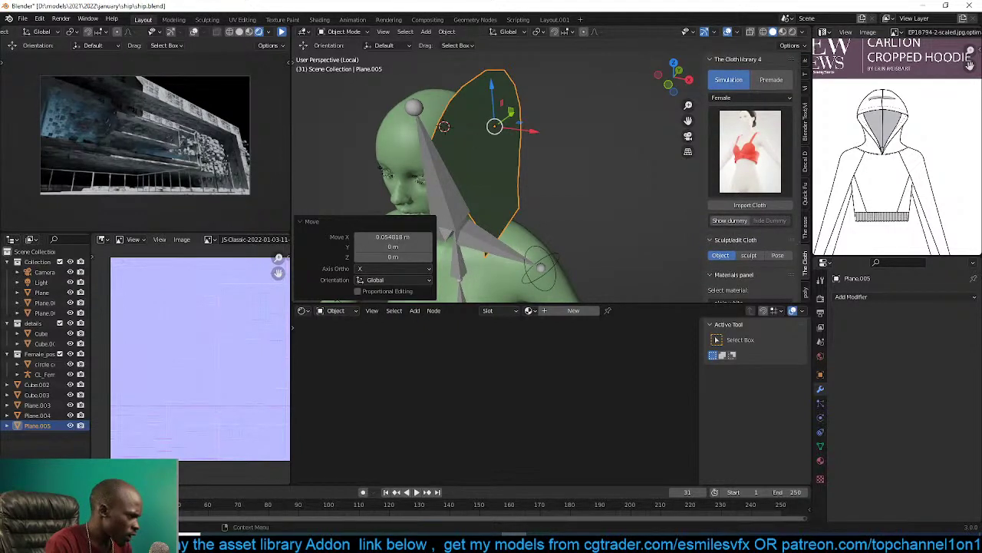
middle_click_drag(530, 188, 694, 195)
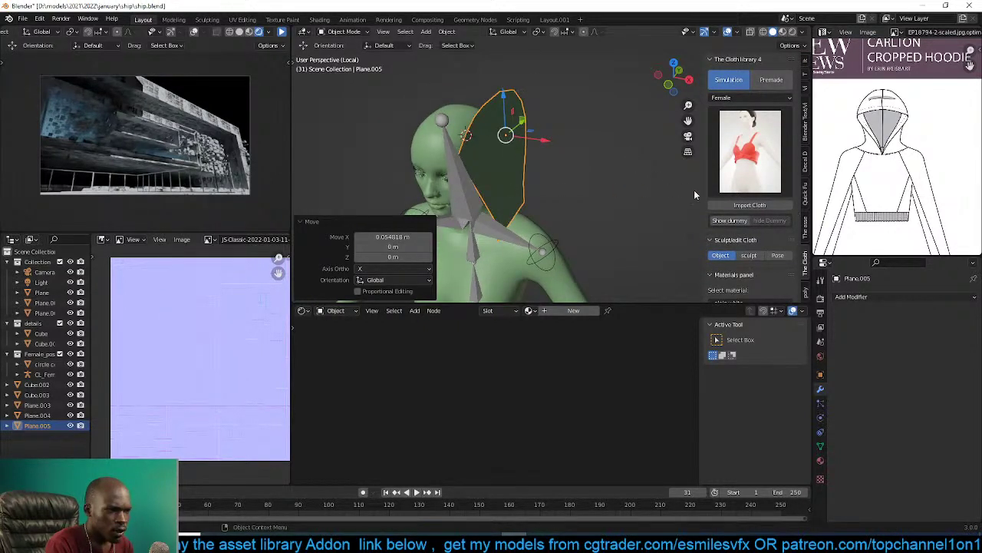
Convert the hood piece to a cloth pattern, and duplicate its whole mesh along X to the other side of the head.
scroll(736, 232, "down", 6)
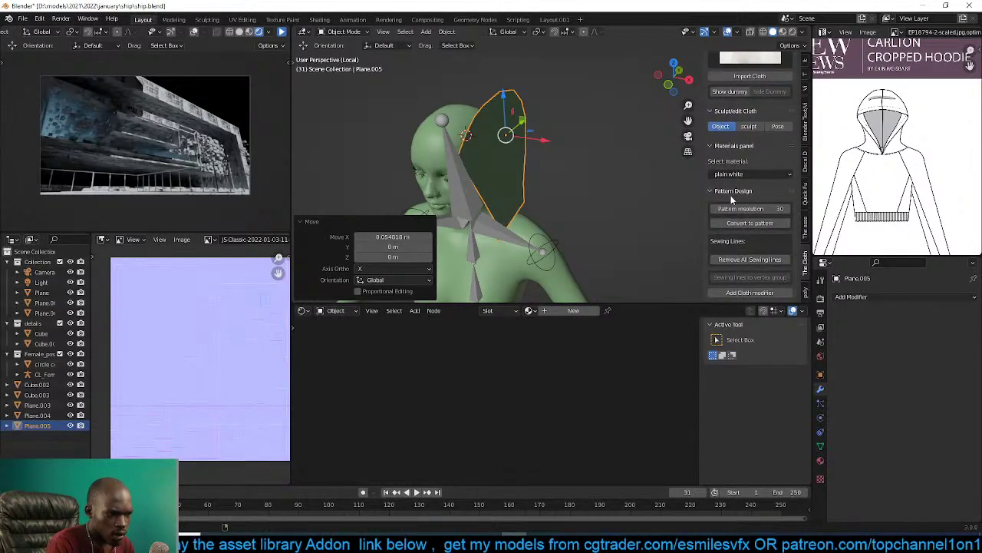
left_click(757, 224)
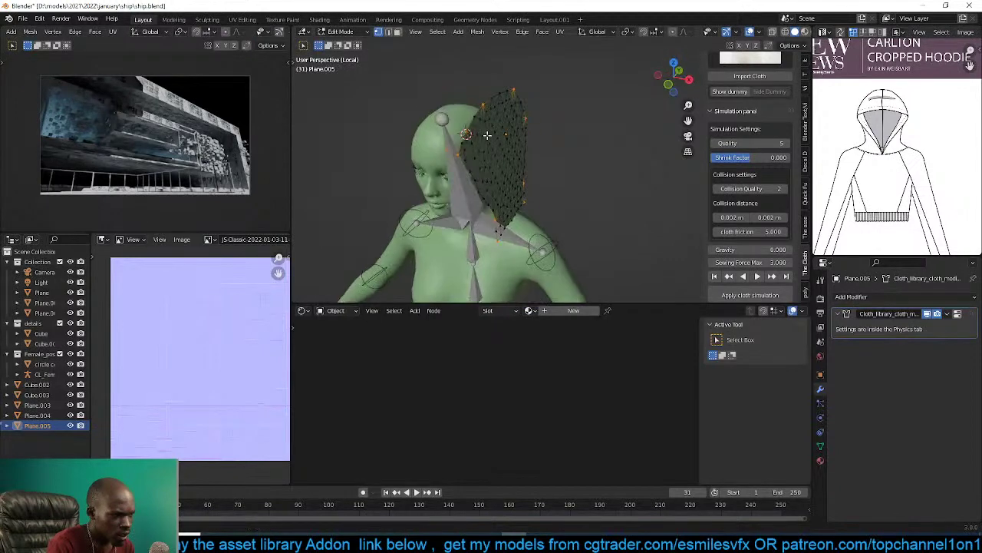
middle_click_drag(529, 126, 550, 134)
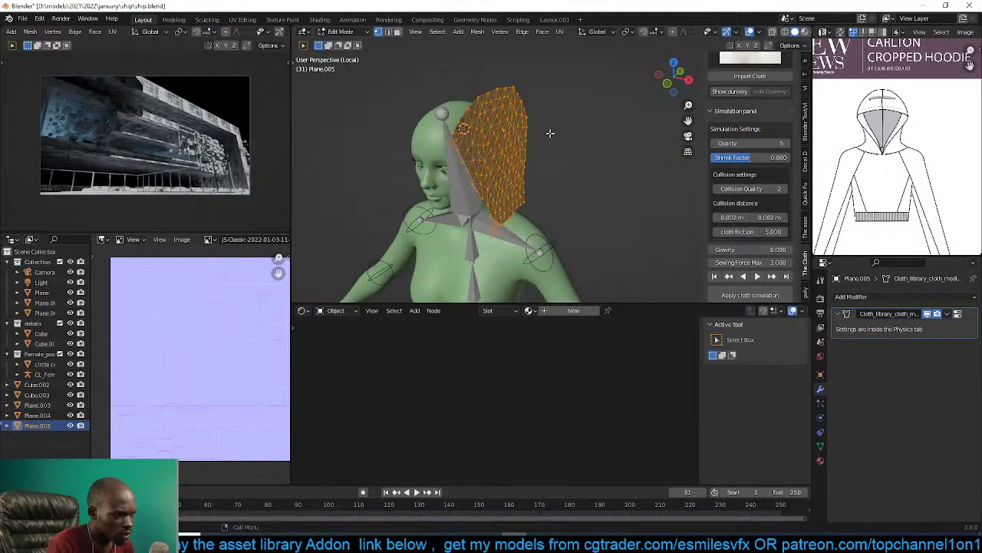
key("shift+d")
key("x")
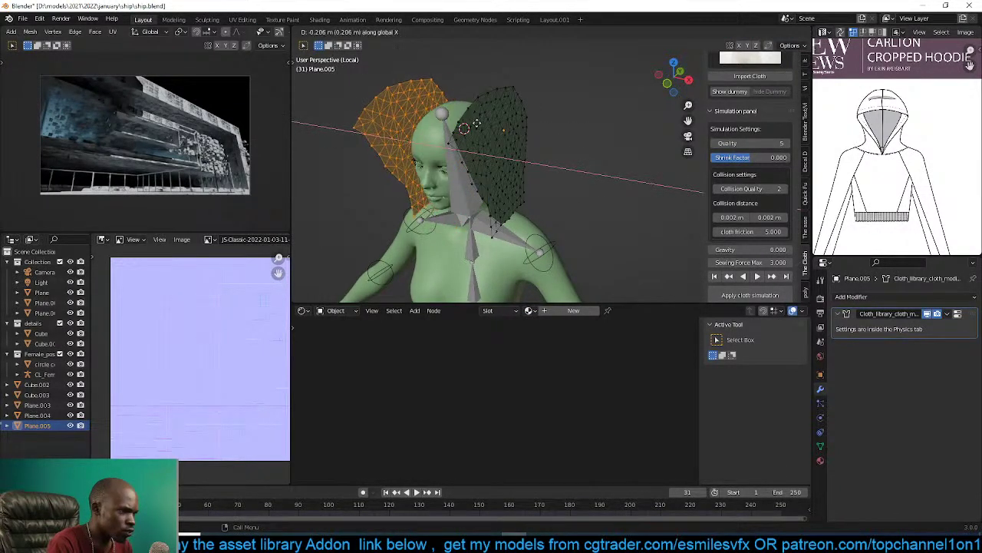
left_click(468, 126)
middle_click_drag(468, 126, 412, 124)
Hide the mannequin's armature rig and reopen the hood pattern for mesh editing.
left_click(544, 166)
middle_click_drag(544, 166, 550, 182, "shift")
key("Tab")
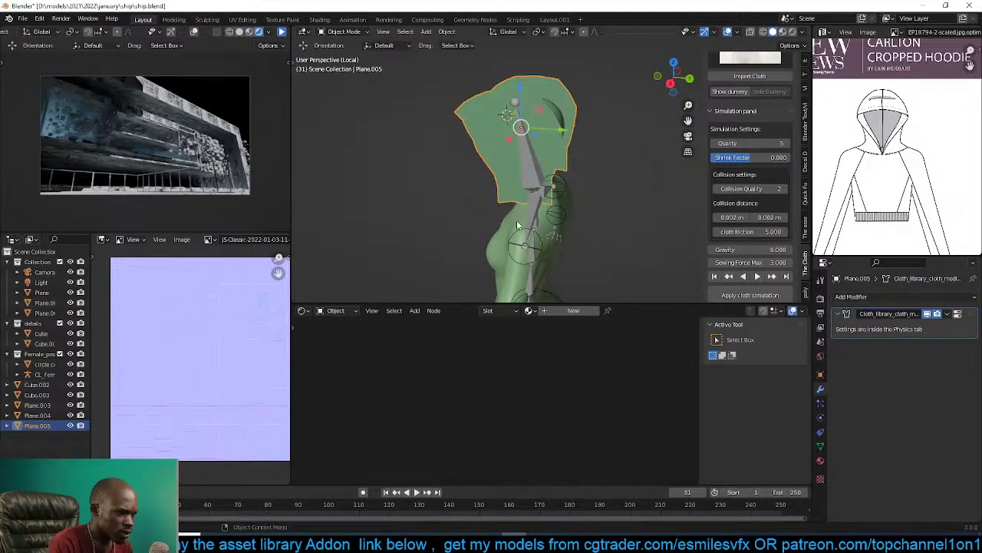
left_click(518, 220)
left_click(535, 218)
middle_click_drag(535, 218, 548, 87)
left_click(564, 142)
key("Tab")
Select the back and top boundary edges of the first hood panel.
left_click(460, 96, "ctrl")
key("ctrl+z")
scroll(572, 132, "up", 2)
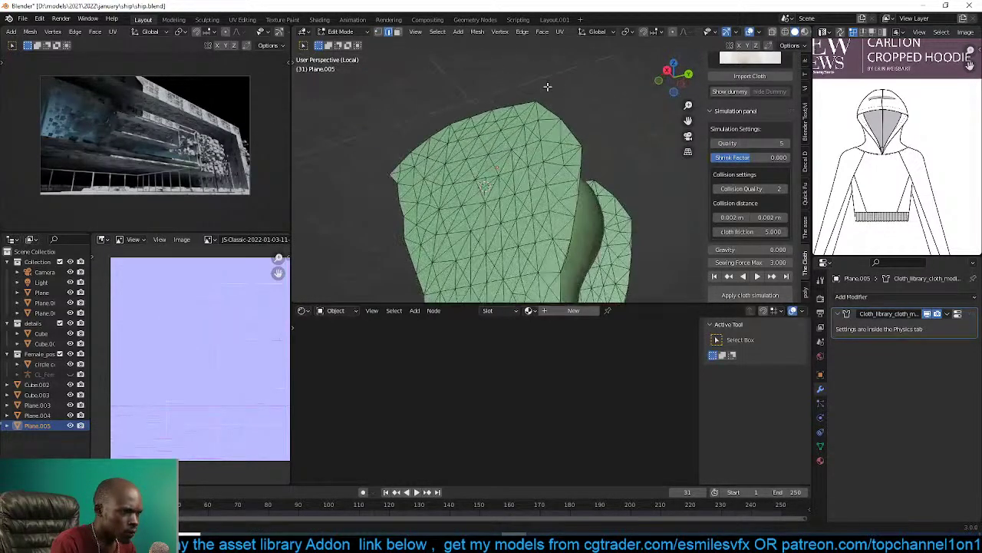
left_click(550, 103, "ctrl")
key("ctrl+z")
left_click(583, 163, "ctrl")
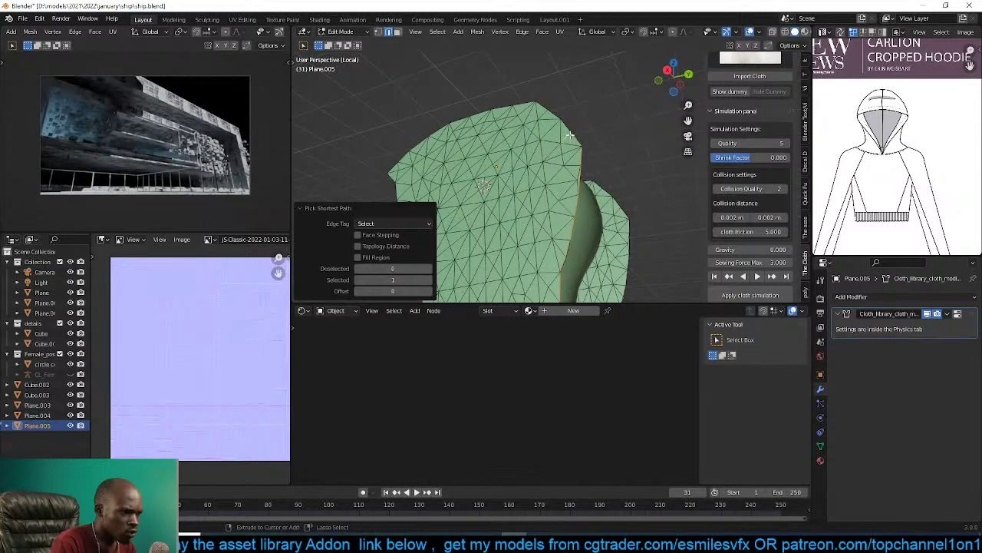
left_click(571, 129)
left_click(547, 110, "ctrl")
left_click(531, 103, "ctrl")
key("ctrl+z")
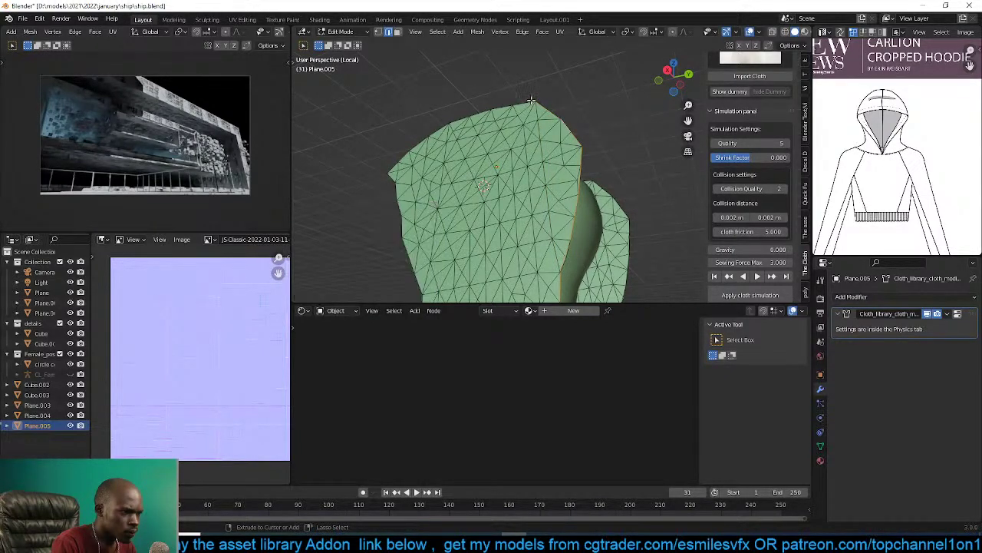
left_click(528, 103, "ctrl")
Add the matching back and top boundary edges of the opposite hood panel to the selection.
middle_click_drag(394, 146, 311, 81, "shift")
scroll(530, 238, "down", 3)
left_click(546, 265, "shift")
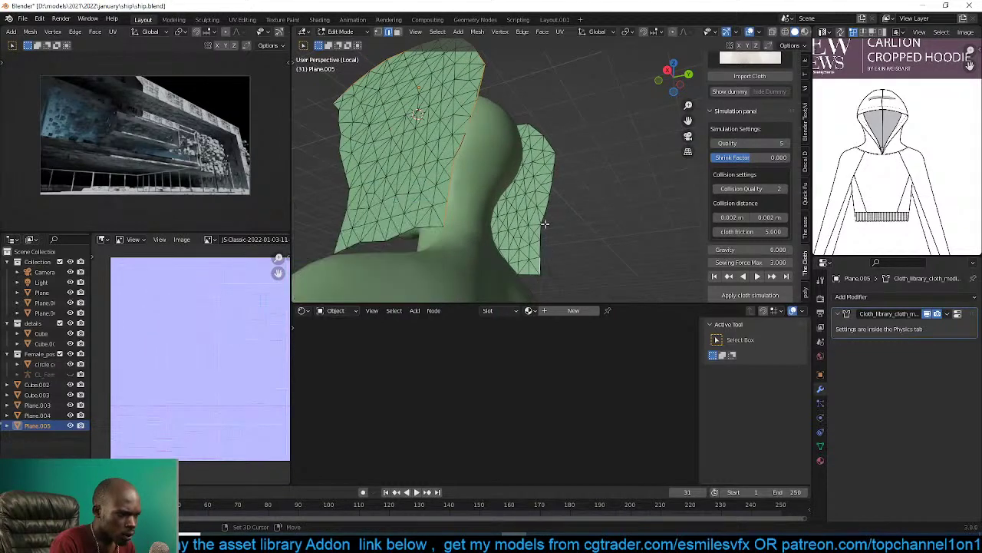
left_click(550, 202, "ctrl")
middle_click_drag(563, 164, 506, 153)
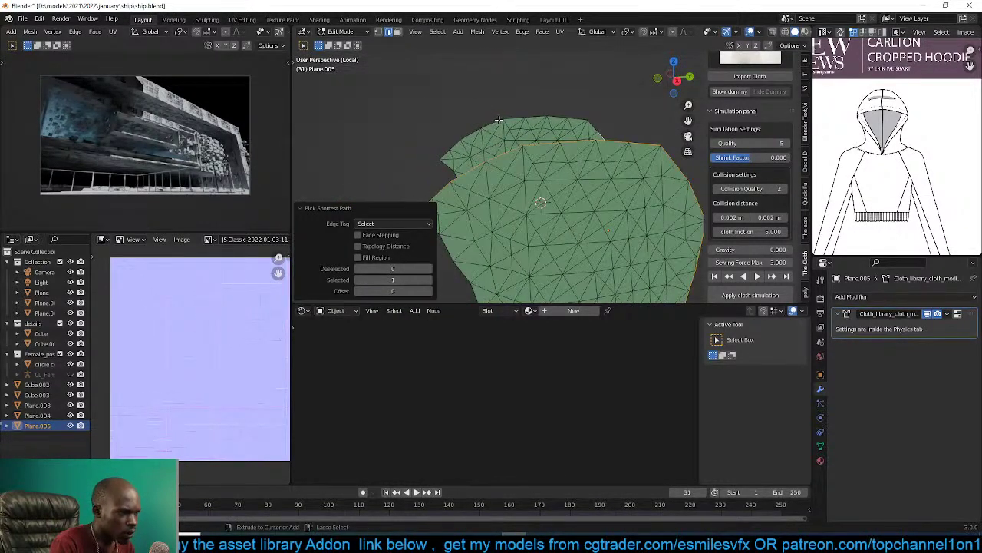
middle_click_drag(442, 149, 639, 234)
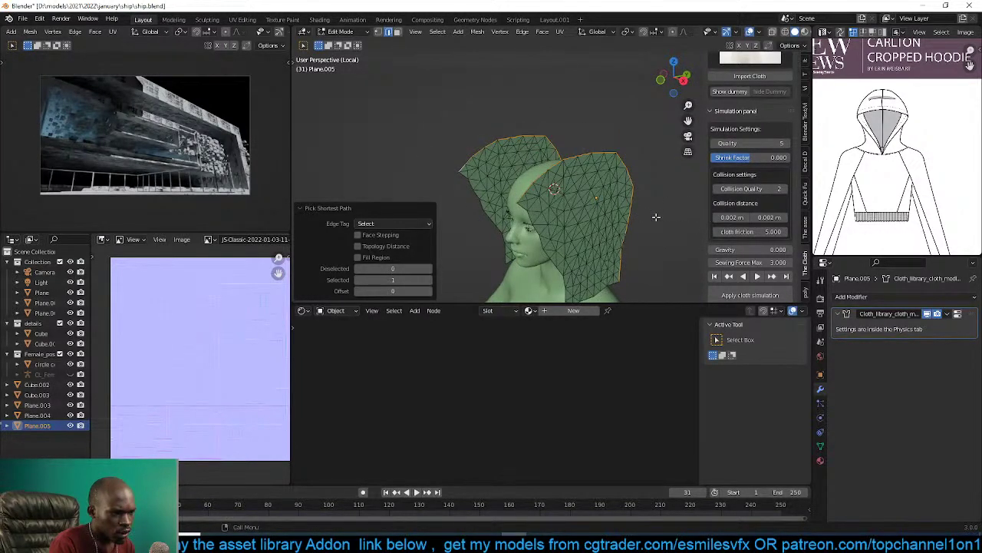
Create sewing lines between the selected edges of the two hood panels.
scroll(735, 230, "down", 8)
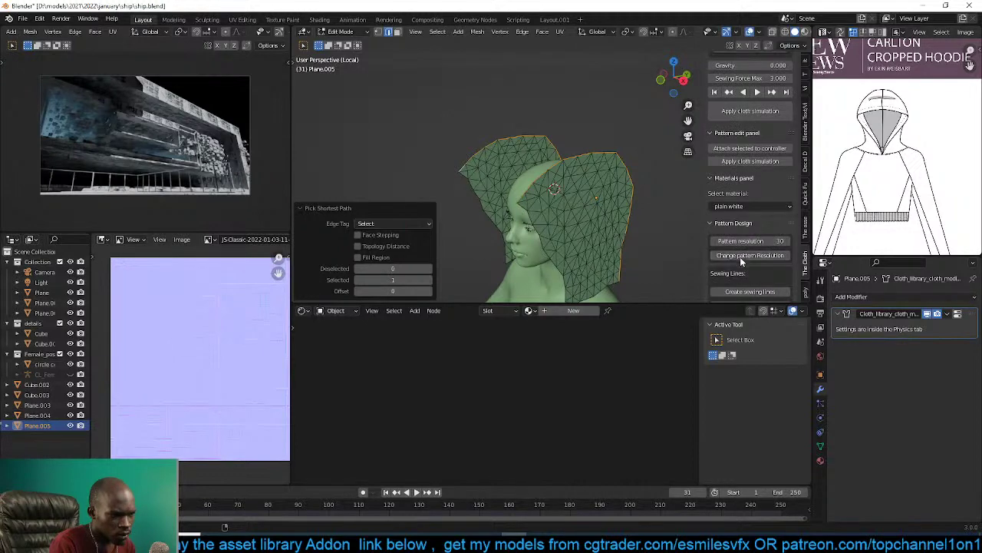
scroll(745, 260, "down", 2)
left_click(749, 259)
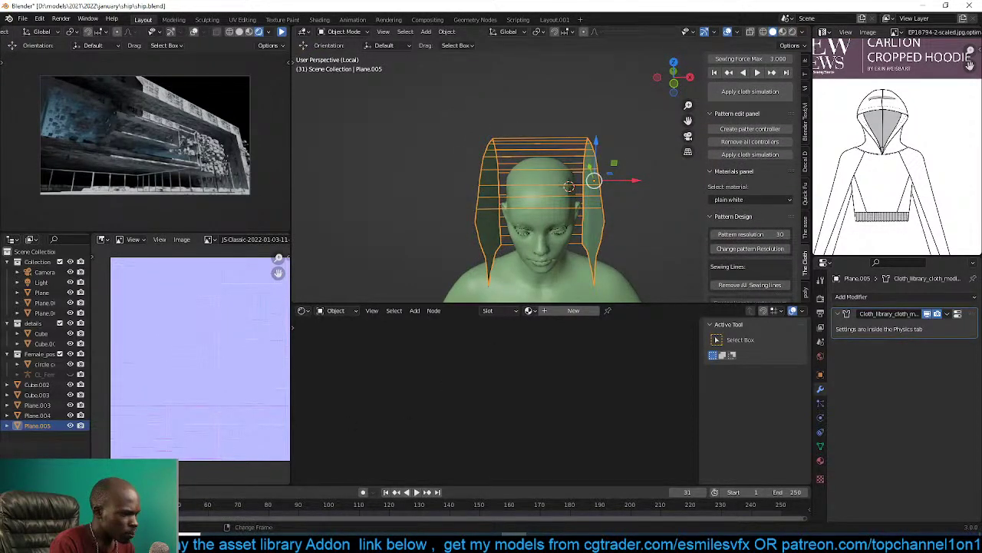
Run the cloth simulation from the first frame to sew the hood panels around the head, and shade the hood smooth.
key("shift+Left")
middle_click_drag(524, 207, 485, 206)
key("space")
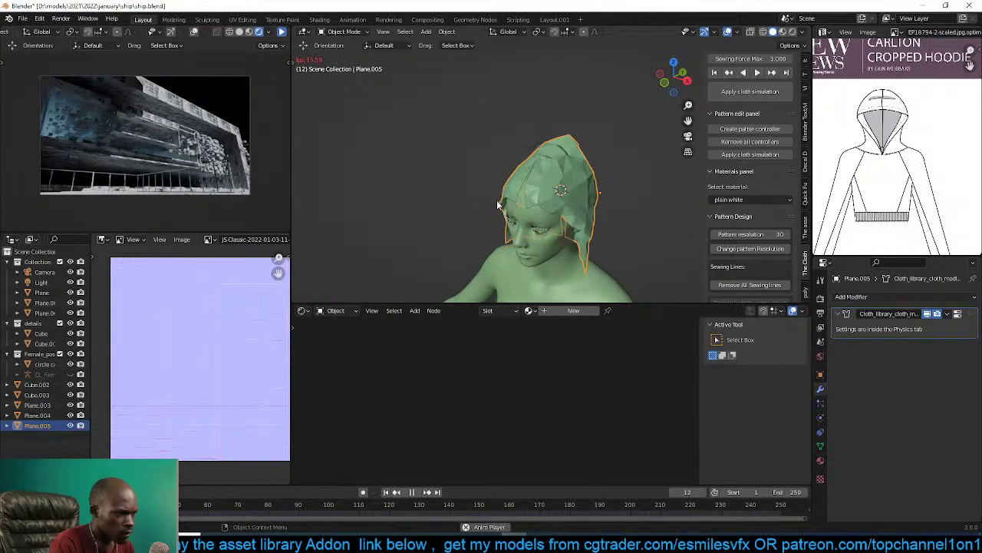
key("space")
middle_click_drag(572, 192, 497, 178)
right_click(582, 166)
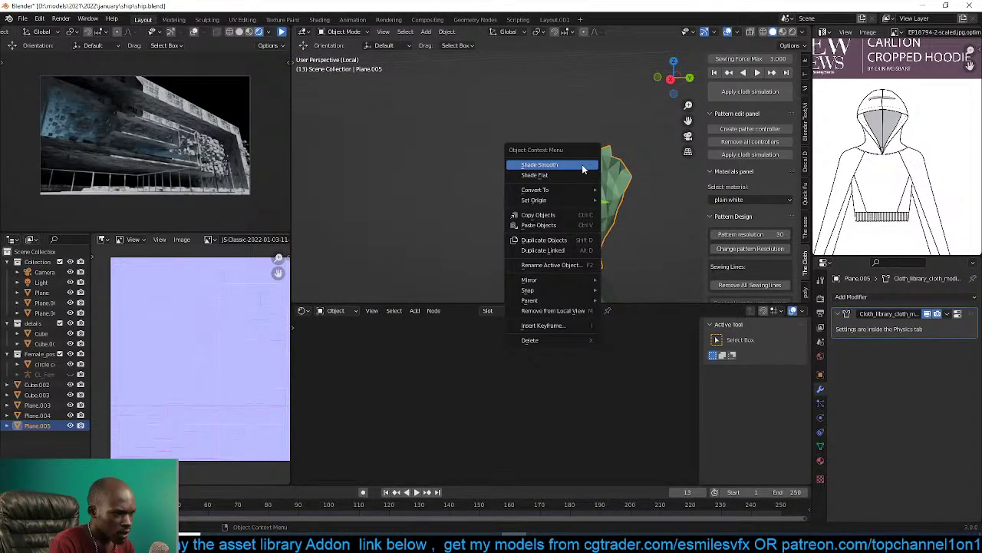
left_click(582, 165)
middle_click_drag(566, 167, 672, 167)
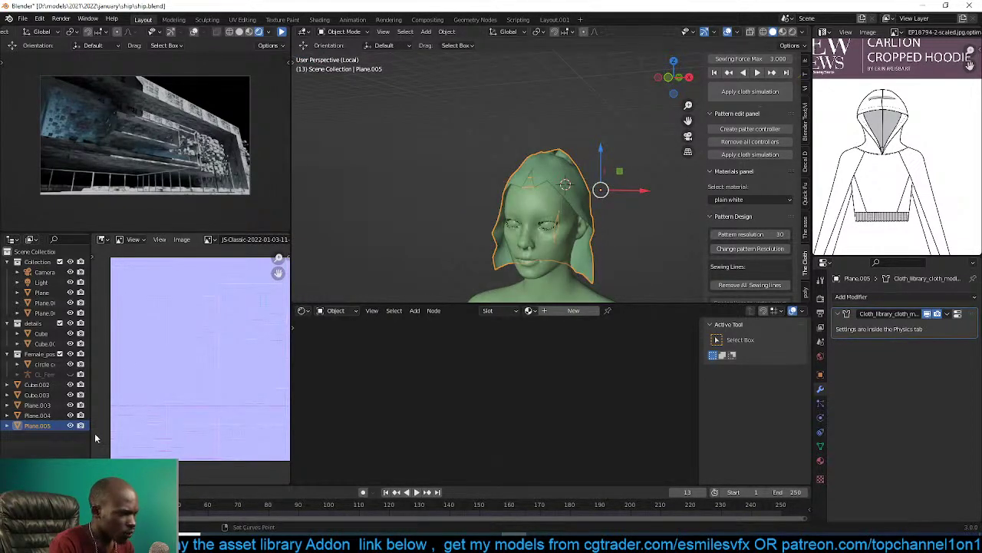
Replay the hood's cloth simulation from the start and stop it at frame 12.
key("shift+Left")
key("space")
key("space")
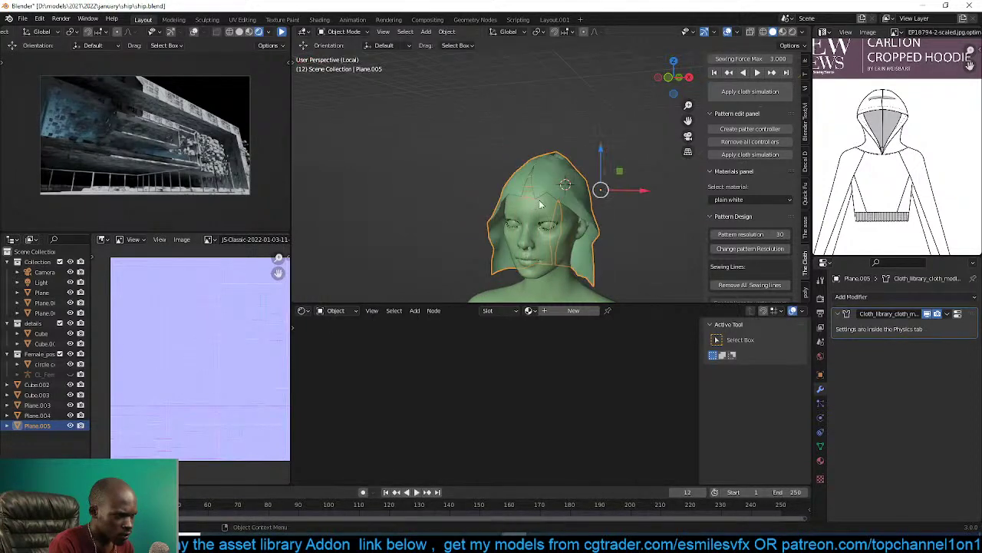
Set the gravity of the hood's cloth simulation to 1.
middle_click_drag(603, 190, 633, 150)
scroll(746, 228, "down", 1)
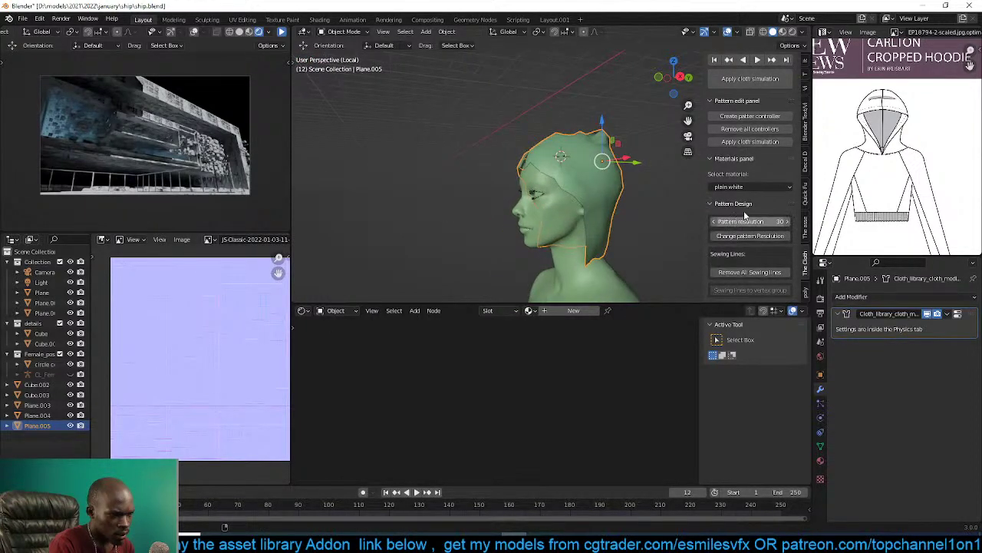
scroll(747, 212, "up", 4)
scroll(766, 162, "up", 2)
double_click(766, 157)
type("1")
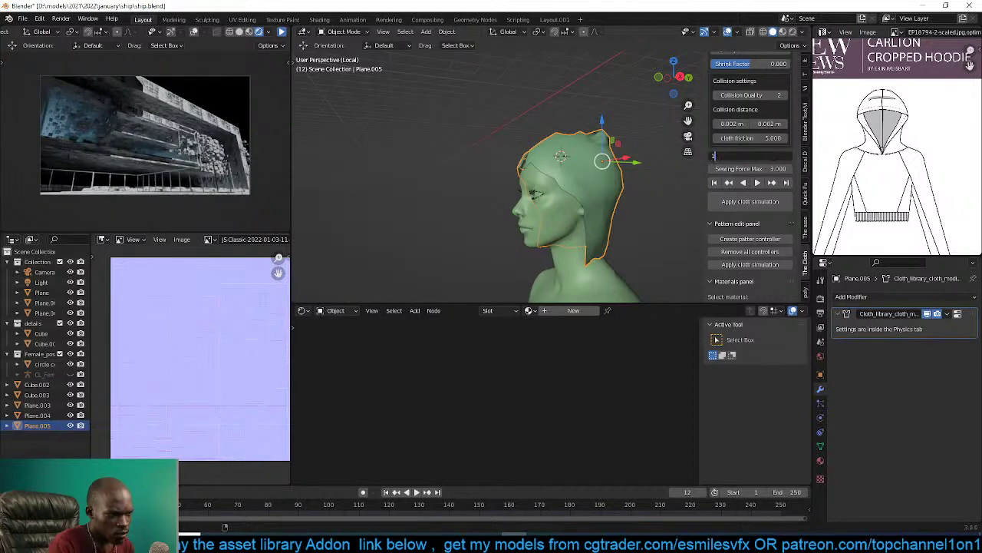
key("Return")
Continue the simulation to frame 17 and apply the cloth simulation to the hood.
key("space")
key("space")
mouse_move(618, 165)
middle_mouse_down()
mouse_move(561, 170)
mouse_move(631, 171)
mouse_move(573, 112)
middle_mouse_up()
left_click(756, 200)
Rotate the entire hood mesh in the right side view and move it to sit better over the head.
key("KP_1")
key("KP_3")
key("KP_3")
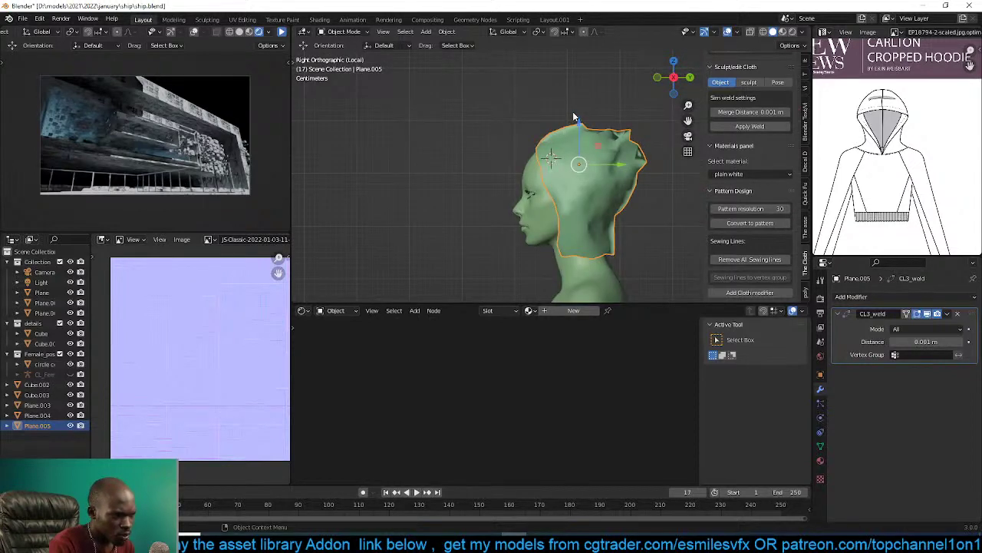
key("Tab")
key("a")
key("r")
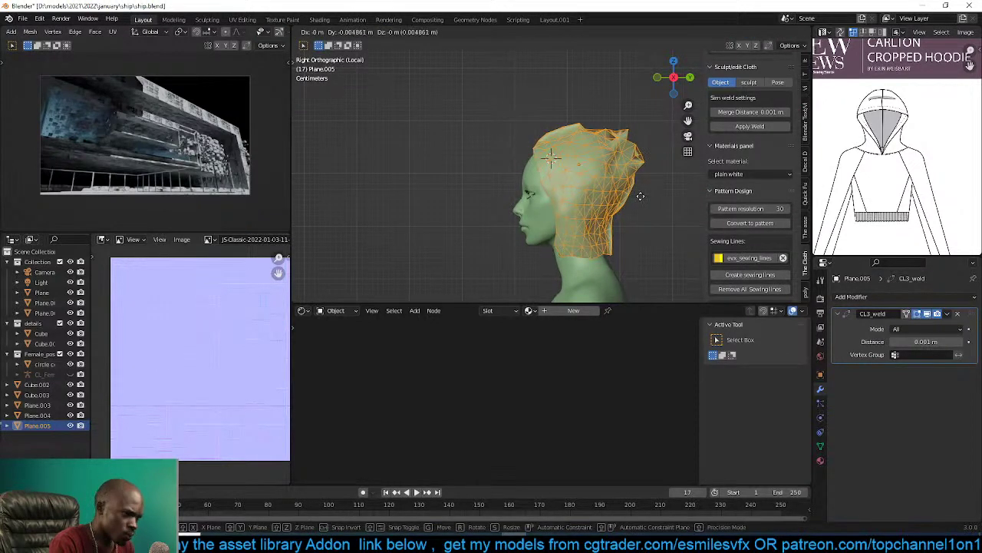
left_click(649, 186)
key("g")
left_click(657, 172)
Try to move a vertex at the back of the hood with the Move tool and proportional editing, and undo the move.
middle_click_drag(657, 172, 625, 207)
left_click(600, 181)
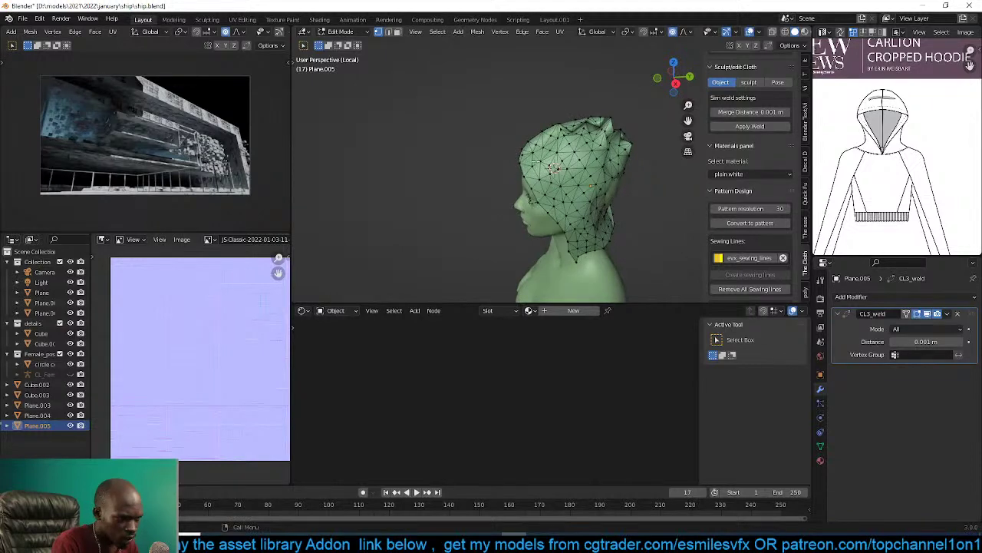
key("t")
left_click(306, 102)
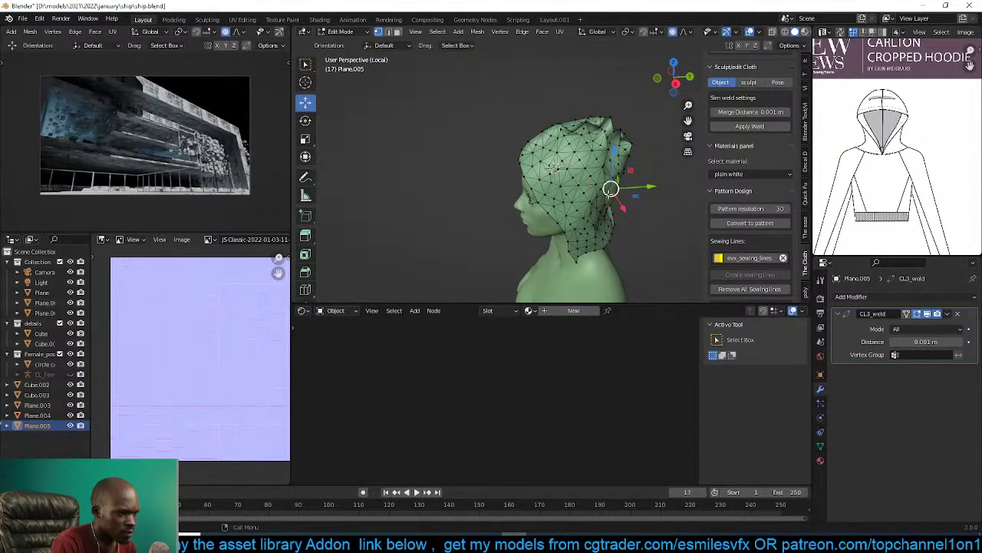
left_click_drag(634, 195, 645, 198)
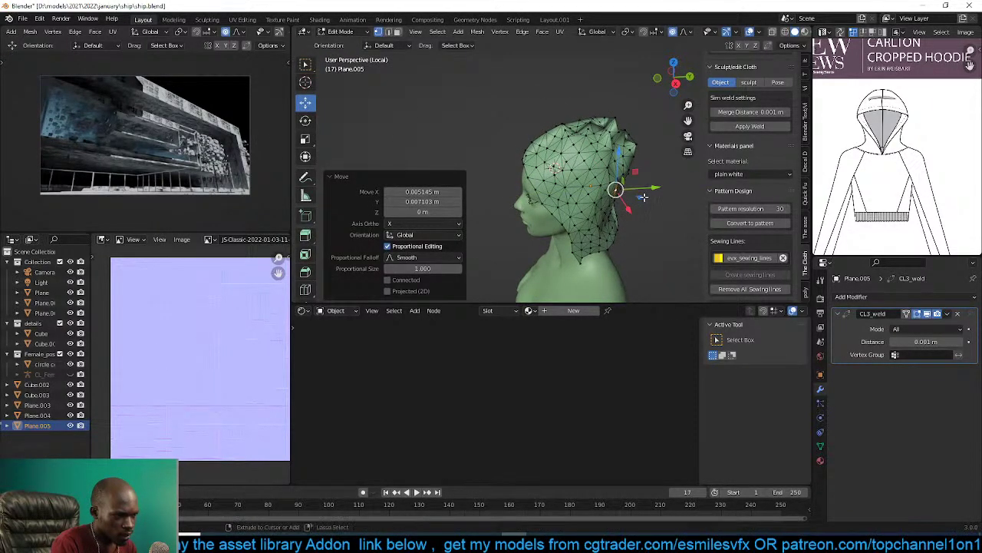
key("ctrl+z")
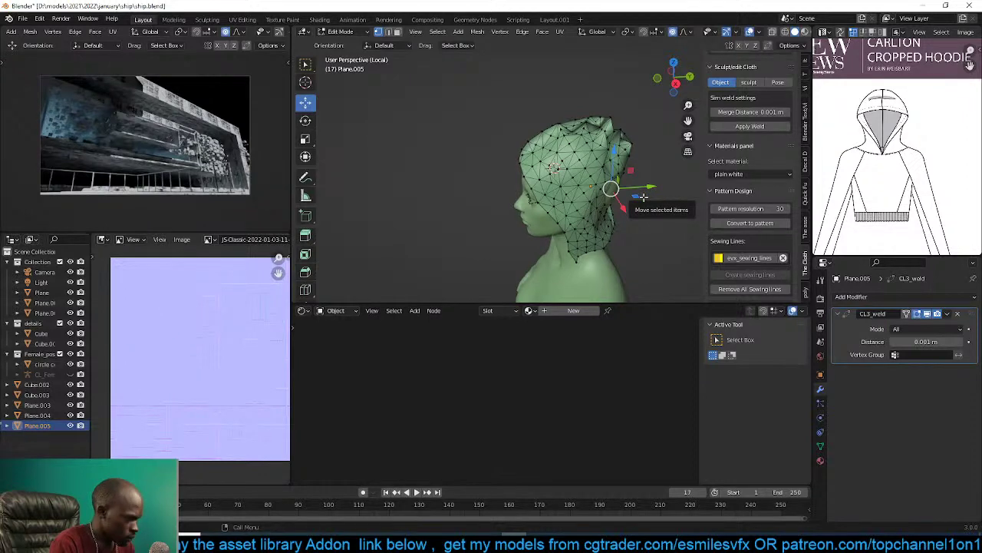
Adjust the fit at the back of the hood by moving rear vertices with proportional editing, and return to Object Mode.
left_click_drag(644, 197, 648, 199)
middle_click_drag(649, 199, 494, 186)
middle_click_drag(575, 203, 649, 219)
key("g")
left_click(626, 225)
left_click(616, 225)
key("g")
left_click(627, 218)
key("Tab")
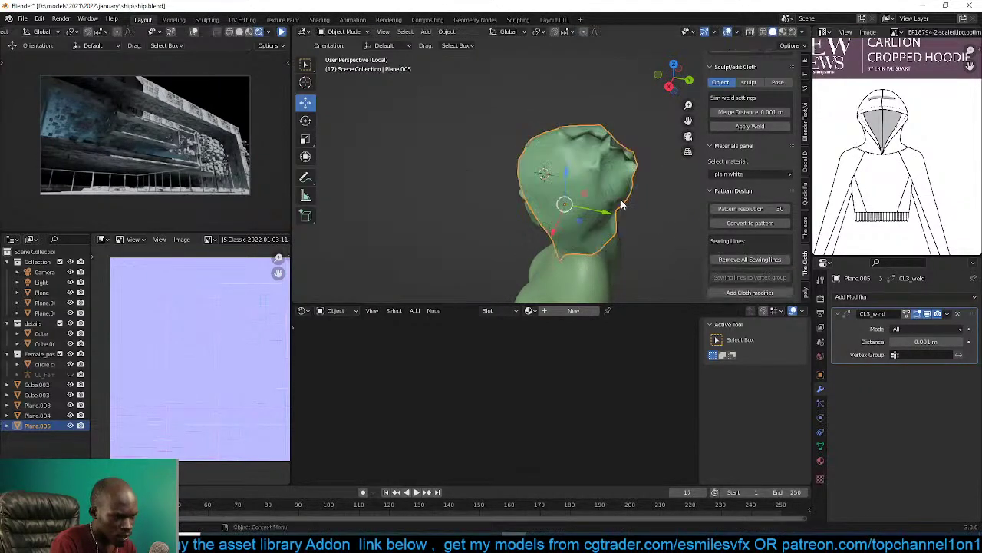
Add a new cloth modifier to the welded hood.
middle_click_drag(628, 177, 712, 163)
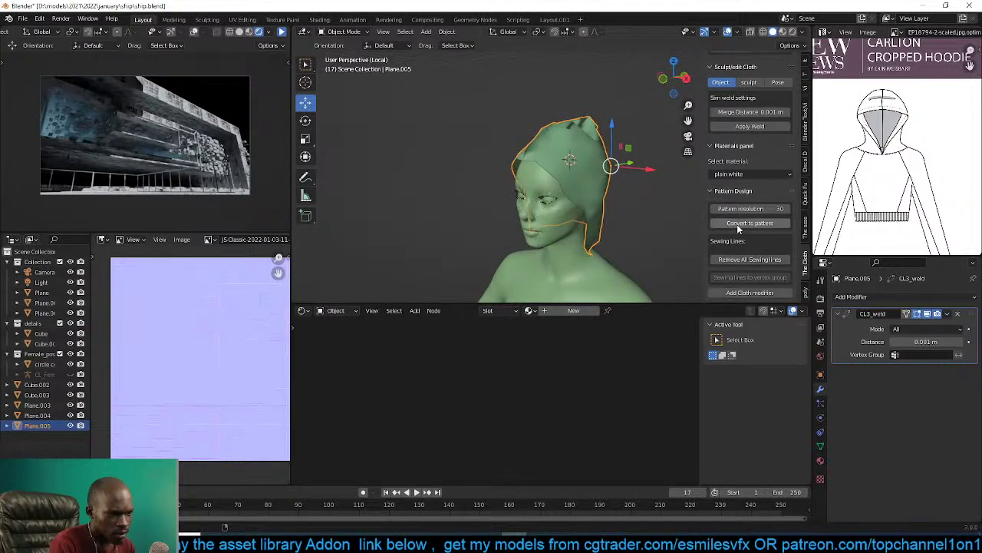
scroll(738, 223, "up", 3)
scroll(743, 216, "down", 3)
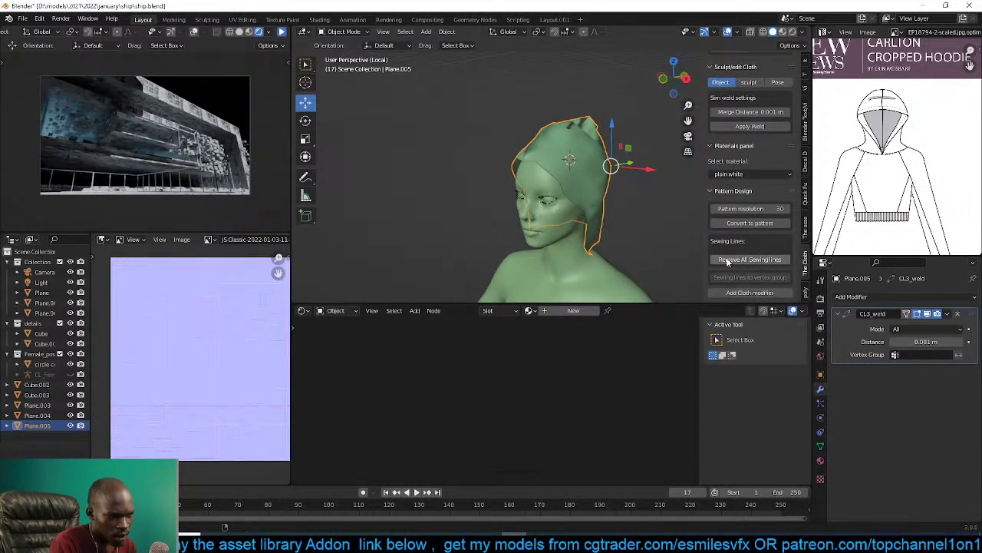
left_click(750, 292)
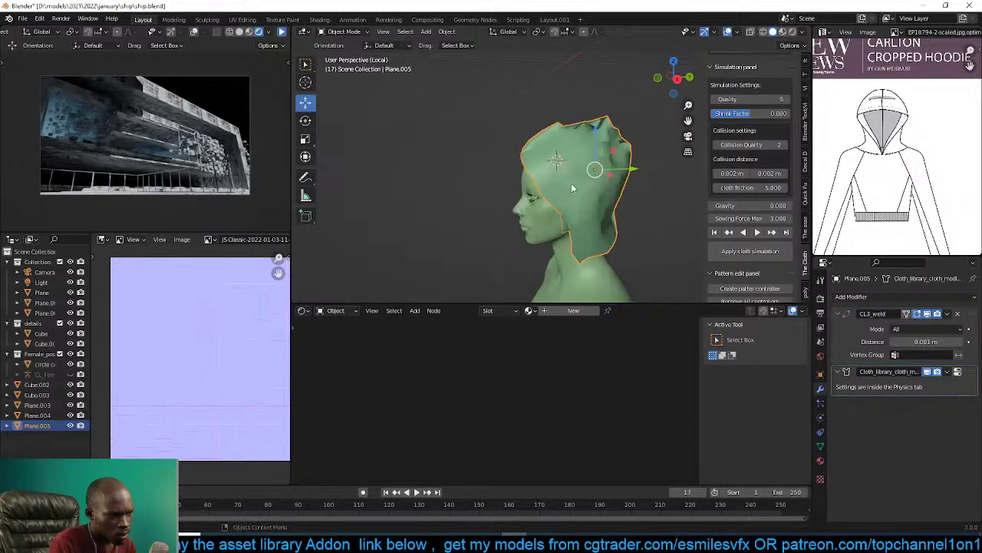
Preview the hood's new cloth simulation and rewind the timeline to frame 0.
key("space")
middle_click_drag(572, 188, 587, 205)
left_click(27, 505)
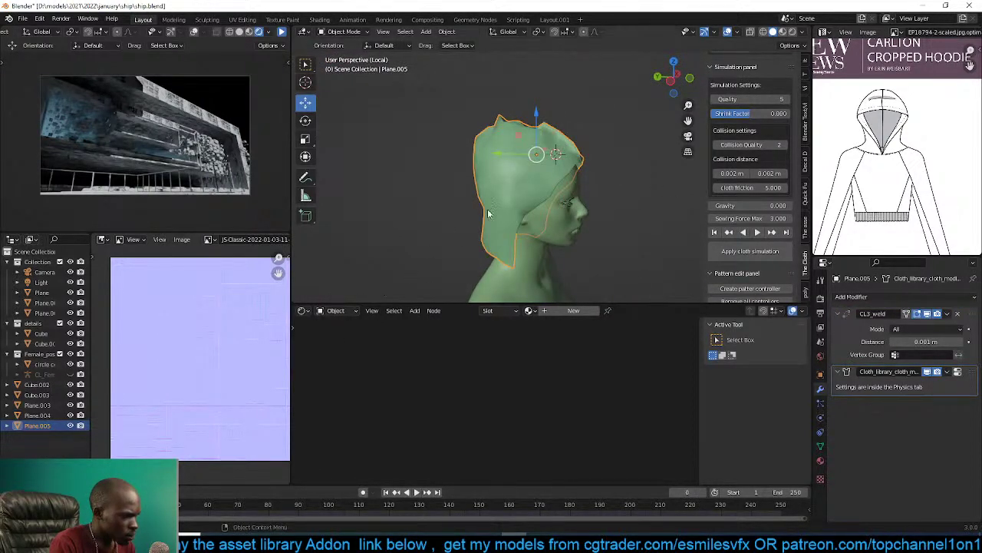
Rotate the hood by -2.16° in the top view and apply its cloth simulation.
middle_click_drag(488, 212, 554, 228)
key("KP_7")
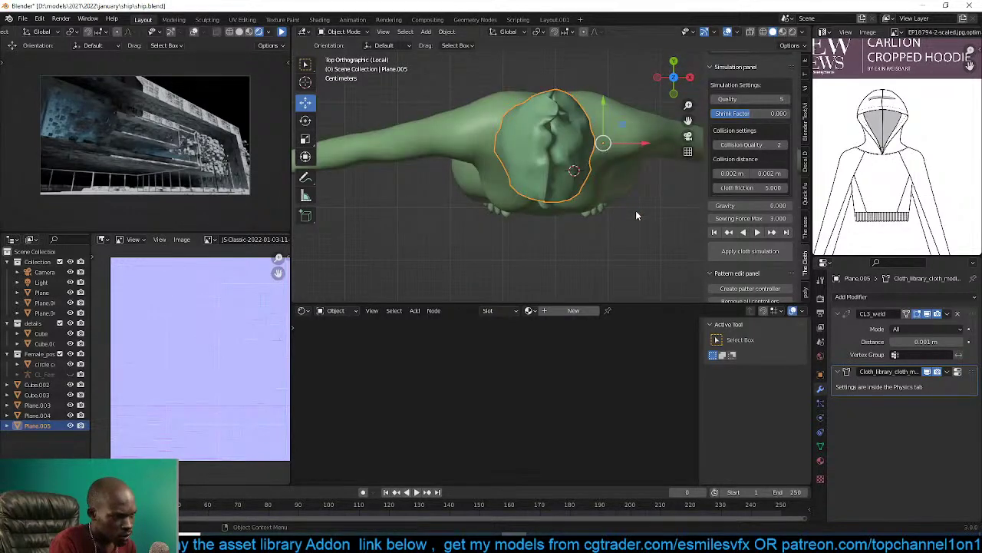
key("r")
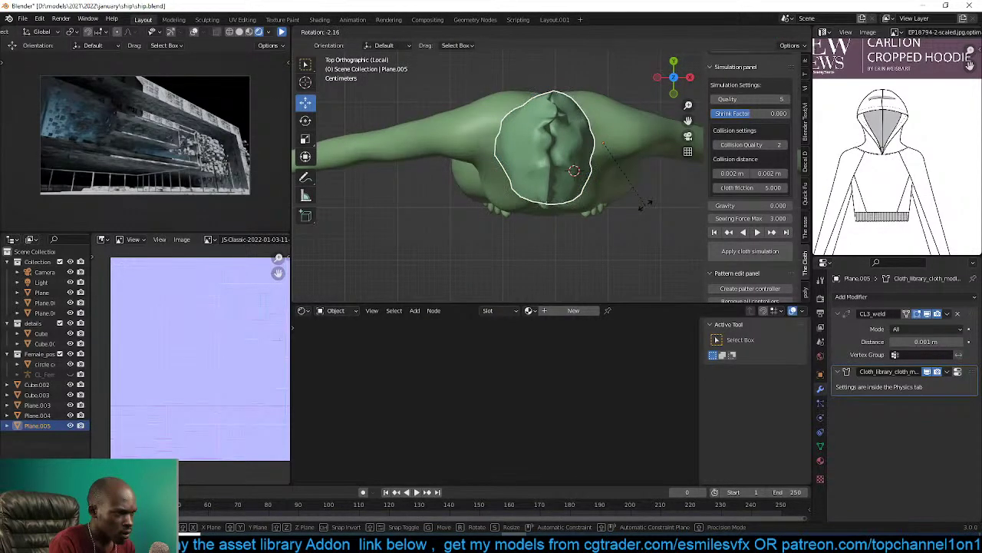
left_click(645, 204)
middle_click_drag(645, 204, 542, 108)
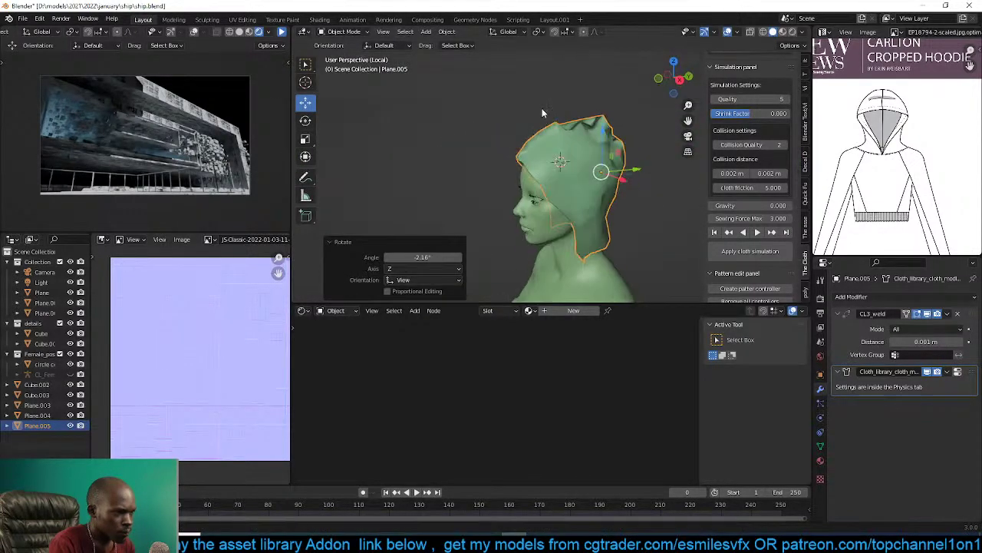
left_click(747, 248)
Check the fitted hood and the mannequin's torso from the front against the cropped hoodie reference.
middle_click_drag(675, 244, 643, 244)
scroll(634, 236, "down", 4)
middle_click_drag(592, 218, 521, 155)
key("KP_1")
key("KP_1")
scroll(541, 207, "down", 3)
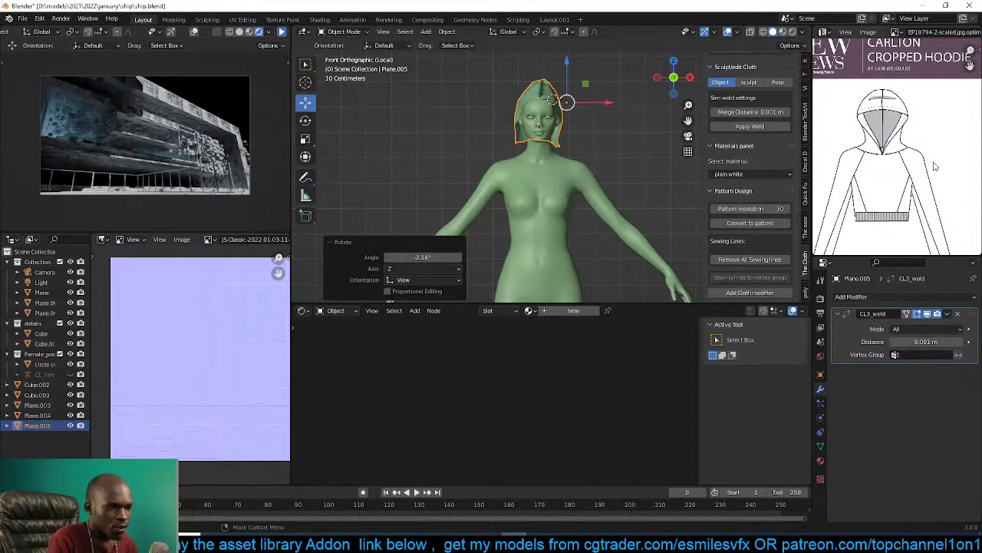
scroll(537, 173, "up", 5)
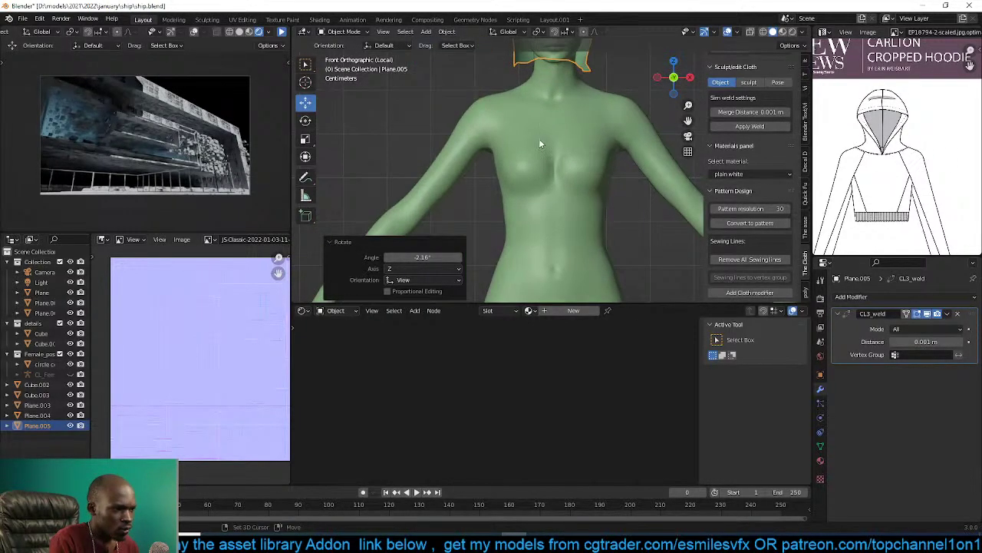
Add a plane at the mannequin's chest, rotate it 90° about X and scale it down to roughly torso width.
key("shift+a")
left_click(564, 140)
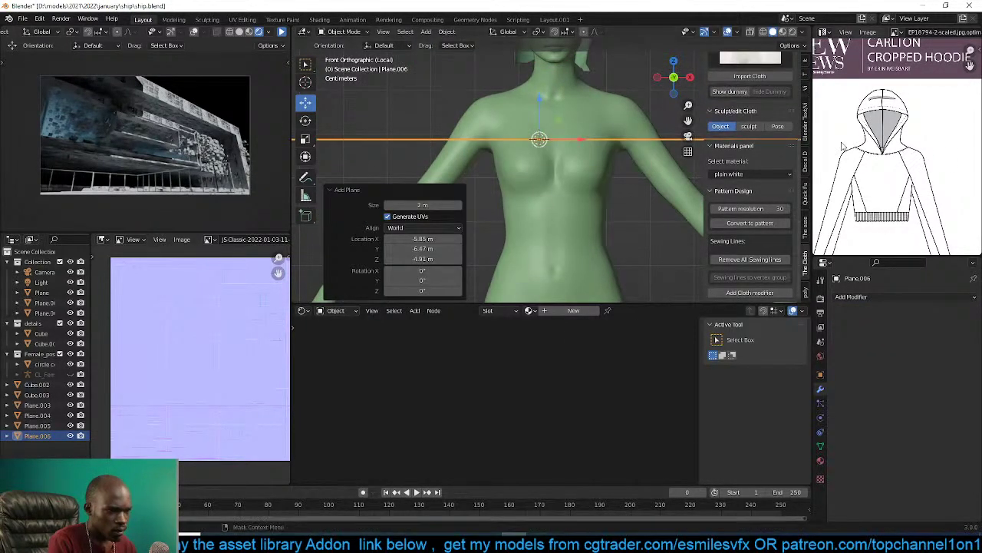
type("rx90")
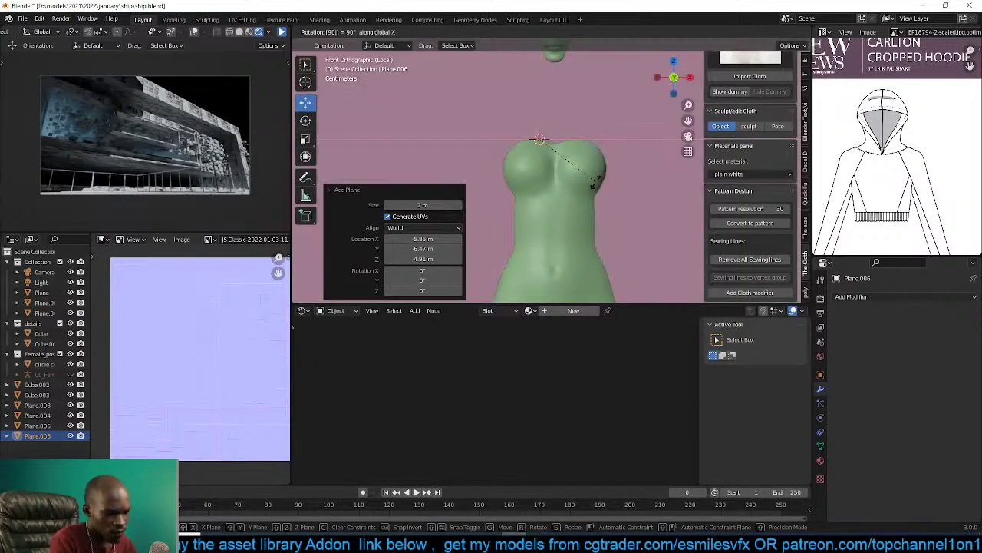
left_click(693, 208)
key("s")
left_click(566, 163)
key("s")
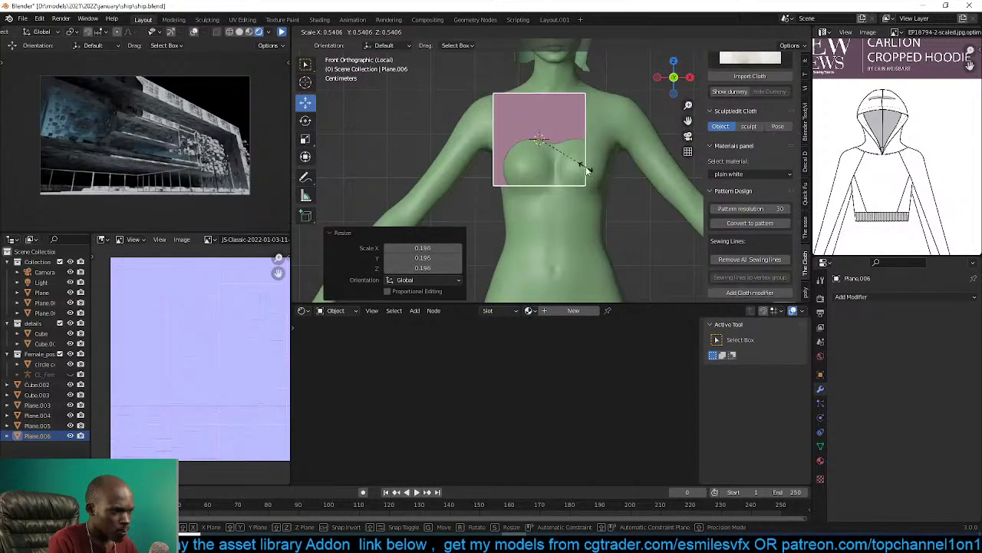
left_click(581, 165)
Move the upright plane forward so it stands in front of the mannequin's chest.
middle_click_drag(581, 165, 550, 207)
scroll(550, 207, "down", 1)
left_click_drag(559, 133, 584, 180)
left_click(577, 180)
left_click(576, 180)
left_click(584, 180)
Scale the front plane by 1.148 and centre it on the torso along X.
key("KP_1")
key("s")
left_click(610, 169)
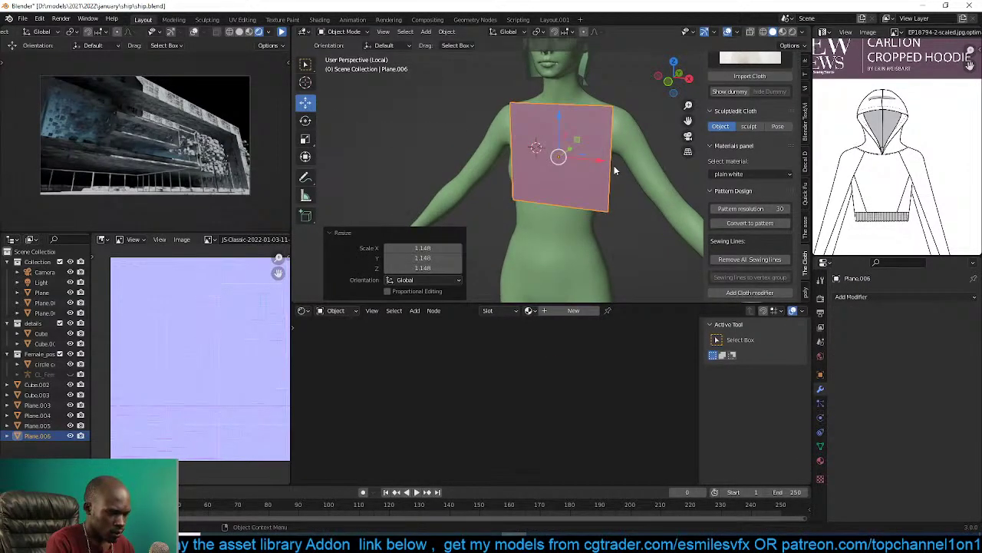
key("g")
key("x")
left_click(587, 163)
Narrow the front plane's bottom edge and lower it along Z to the hips.
key("Tab")
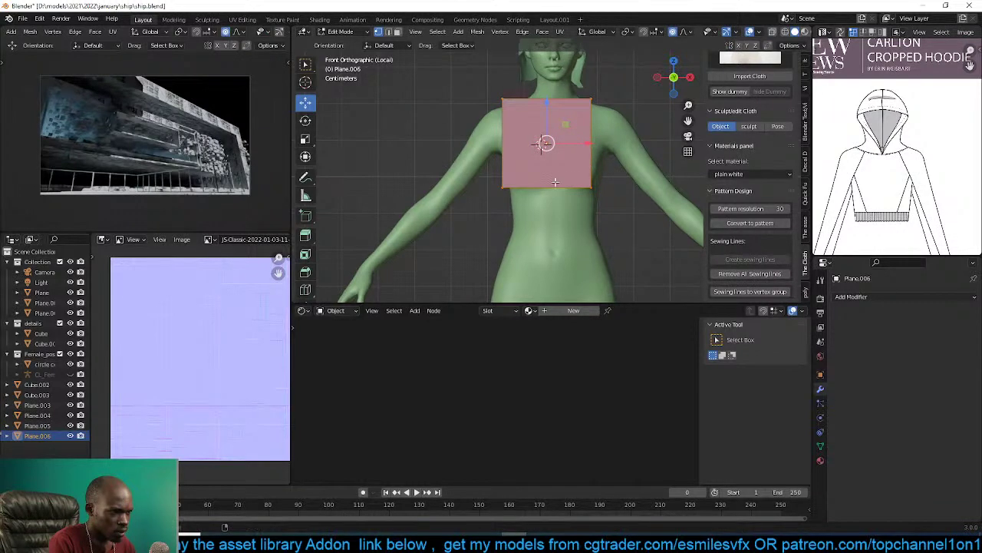
left_click(503, 187)
left_click(591, 187, "shift")
key("s")
left_click(614, 169)
key("g")
key("z")
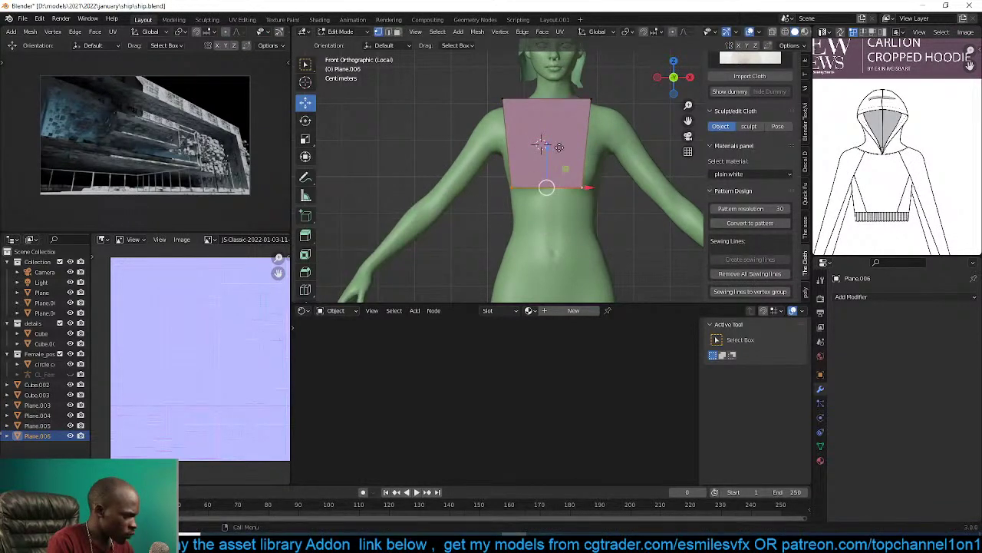
left_click(568, 219)
Widen the front panel's top edge to span the shoulders.
left_click(566, 100)
key("s")
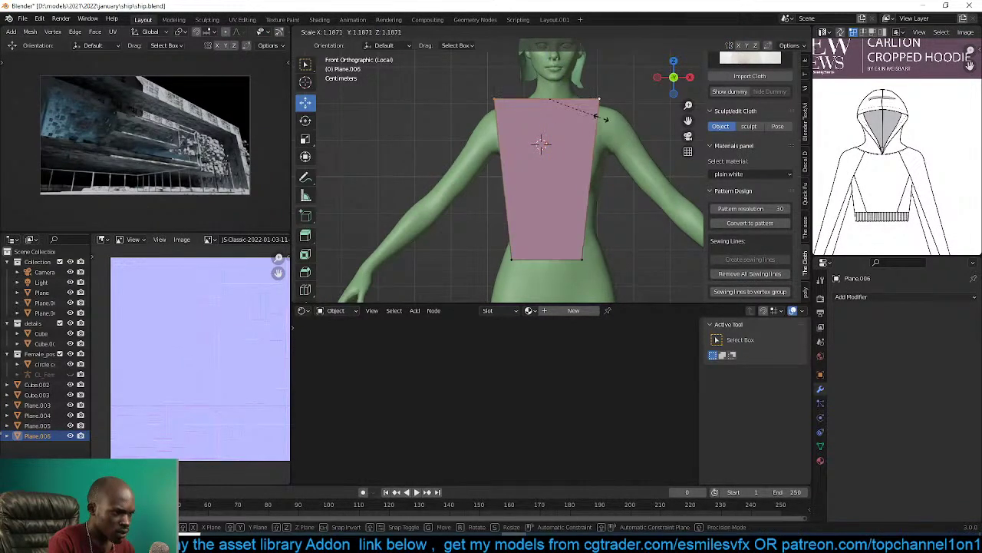
left_click(601, 118)
key("Tab")
Duplicate the front panel about 0.373 m along Y behind the mannequin and rotate the copy -6.16° about X.
middle_click_drag(603, 174, 535, 176)
key("Tab")
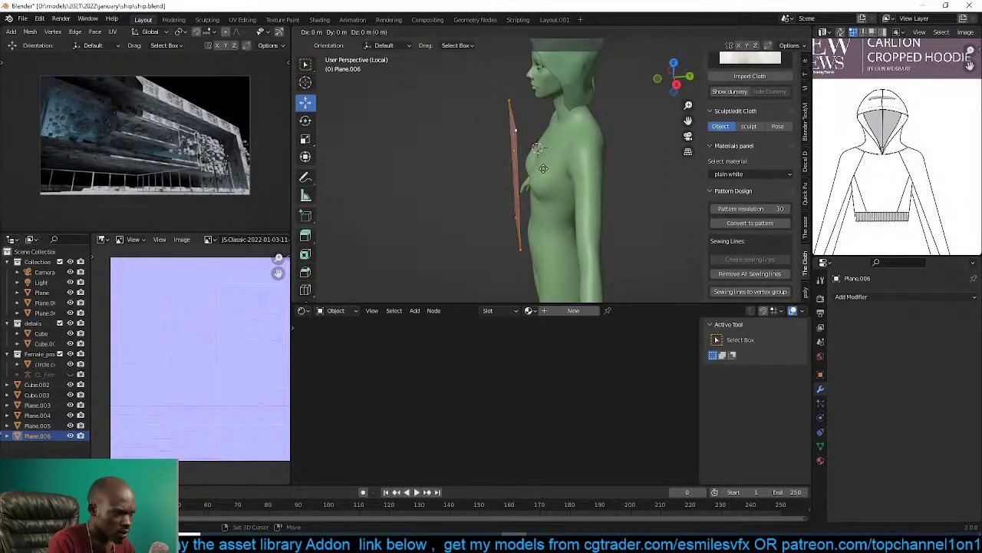
key("shift+d")
key("y")
left_click(648, 175)
key("r")
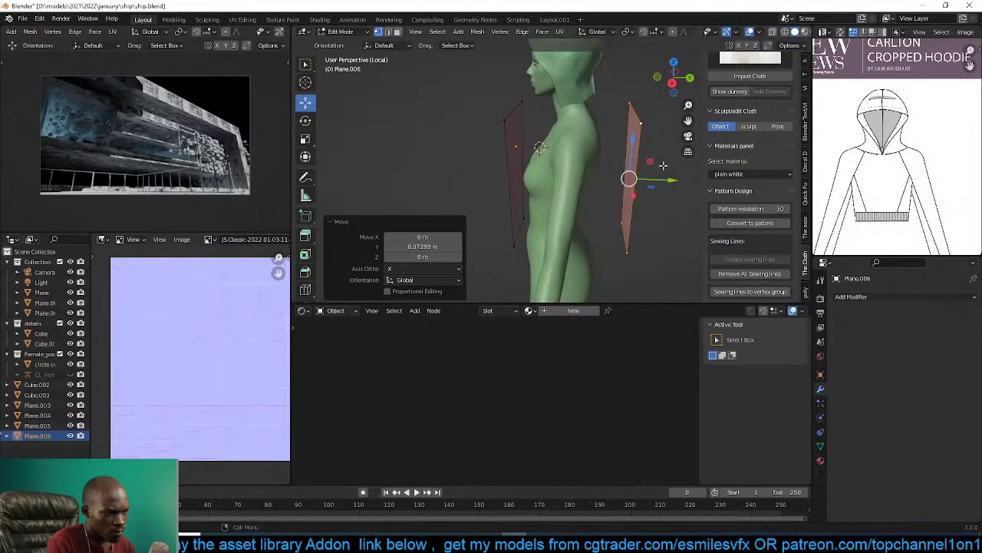
key("x")
left_click(673, 168)
Shift the back panel along Y and widen it along X by a factor of 1.367.
middle_click_drag(669, 176, 662, 177)
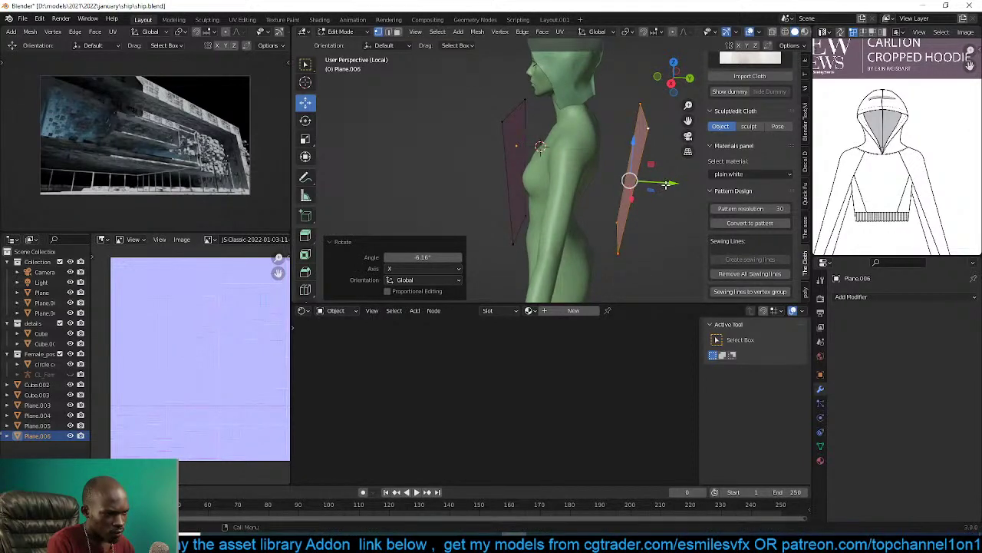
left_click_drag(672, 184, 643, 184)
left_click(642, 185)
middle_click_drag(641, 185, 621, 160)
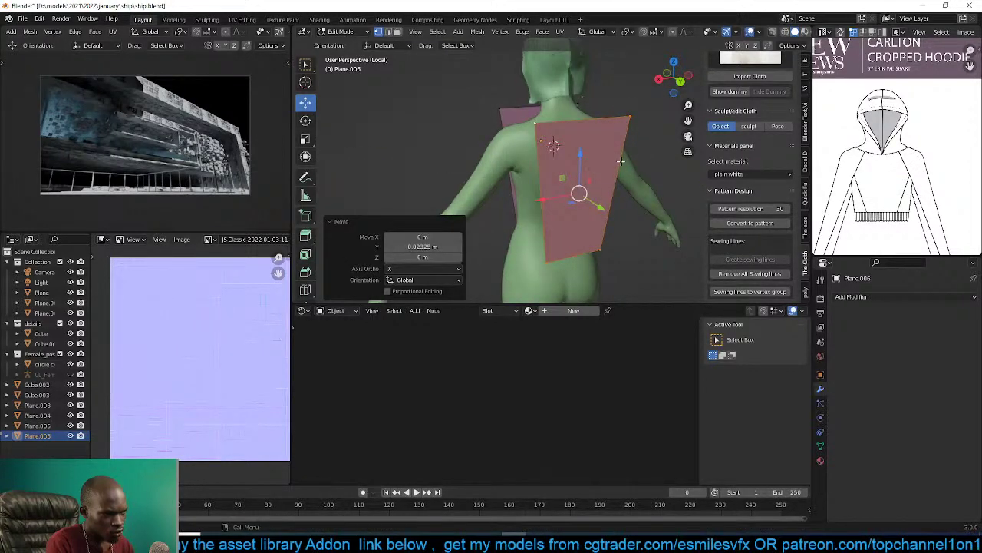
key("s")
key("x")
left_click(644, 156)
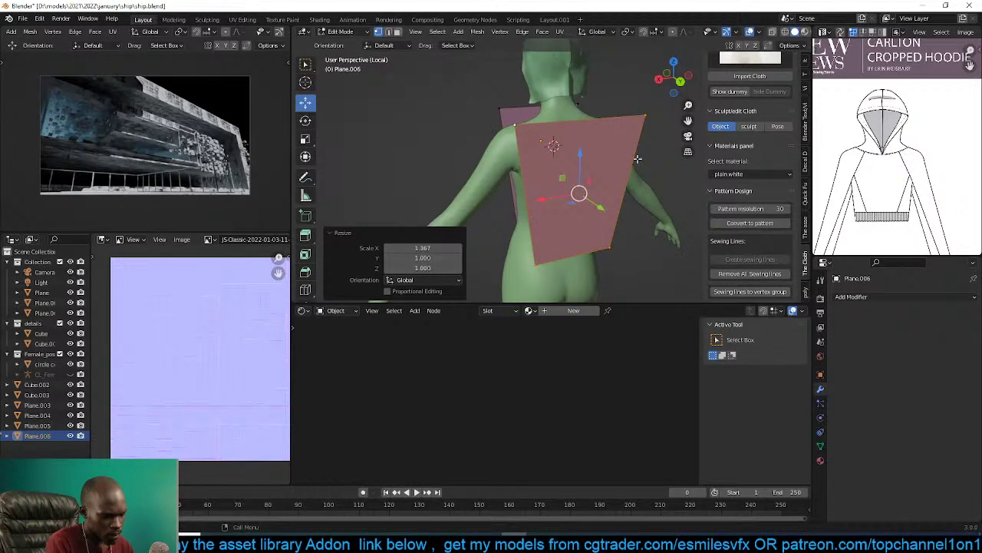
Copy the front panel's side edge, shorten it and place it between the front and back panels at waist height.
key("KP_1")
scroll(638, 187, "up", 2)
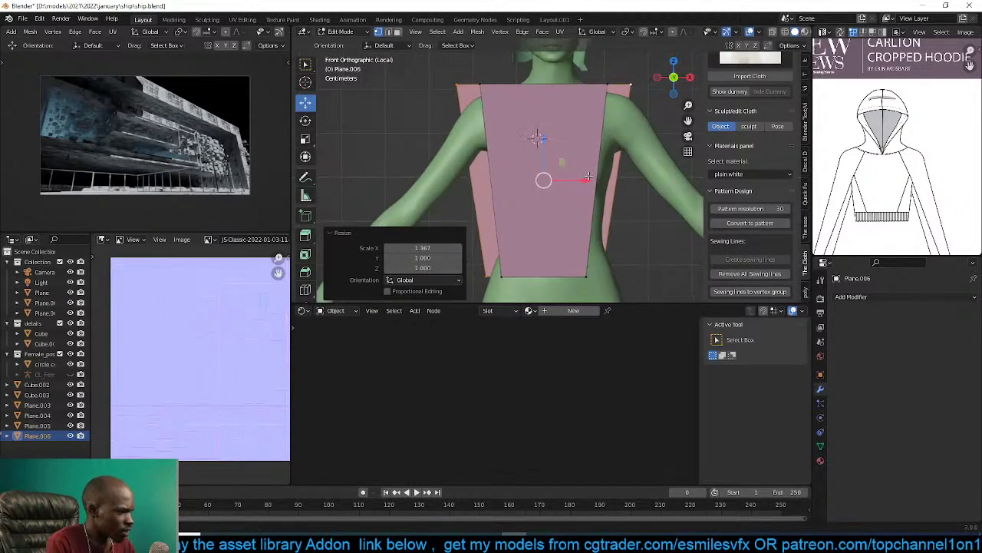
scroll(582, 185, "down", 2)
middle_click_drag(582, 185, 487, 175)
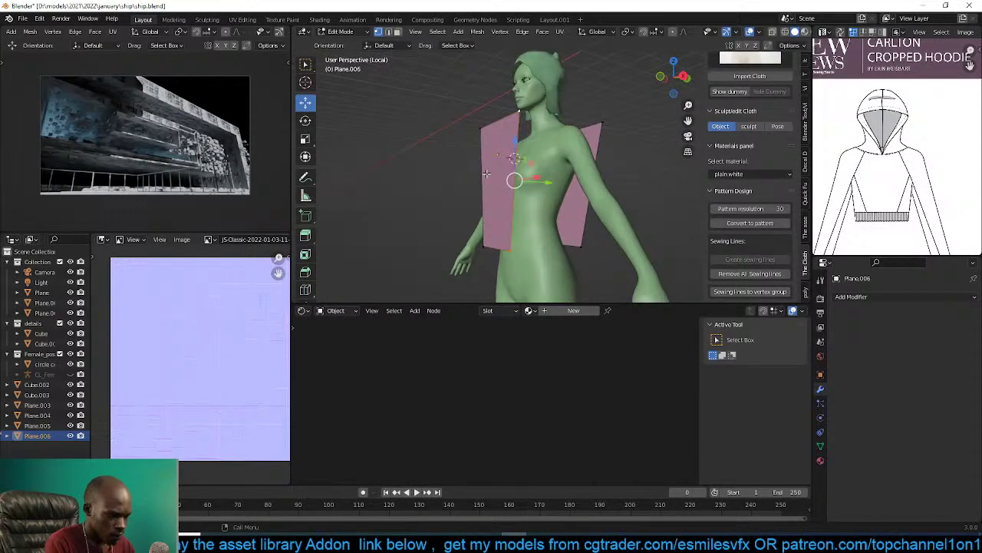
key("KP_3")
key("g")
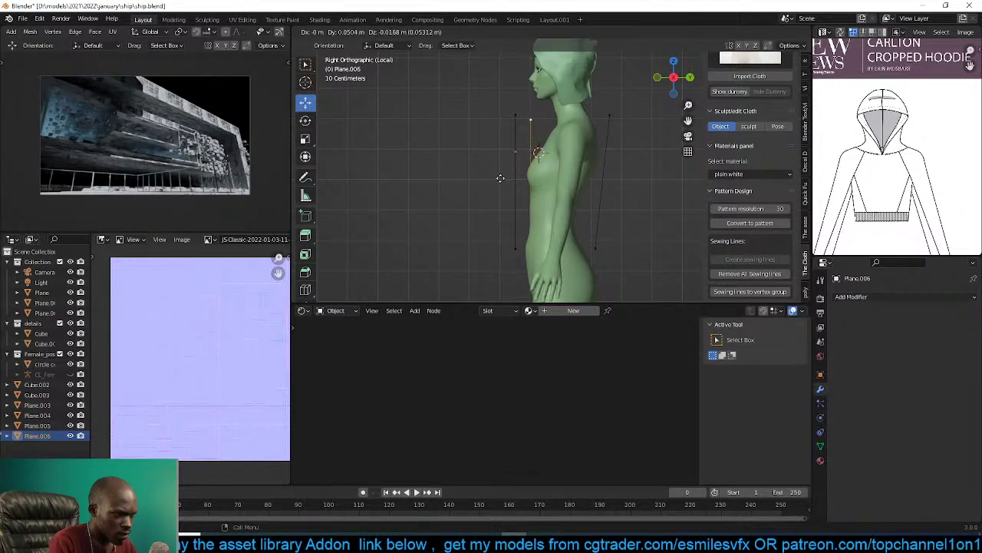
left_click(501, 177)
Extrude the copied edge along Y into a side panel and move it about 0.11 m outward along X.
middle_click_drag(500, 177, 581, 198)
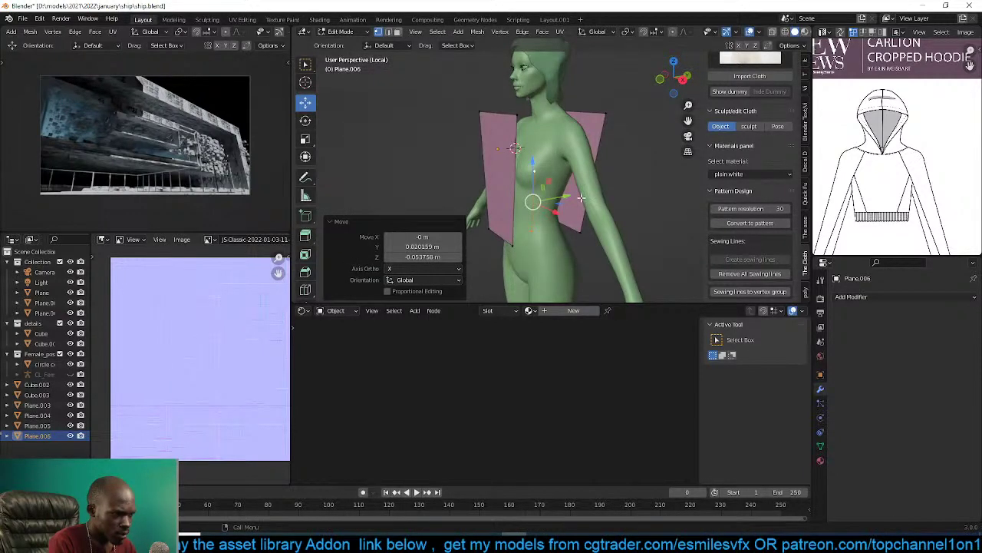
key("g")
key("y")
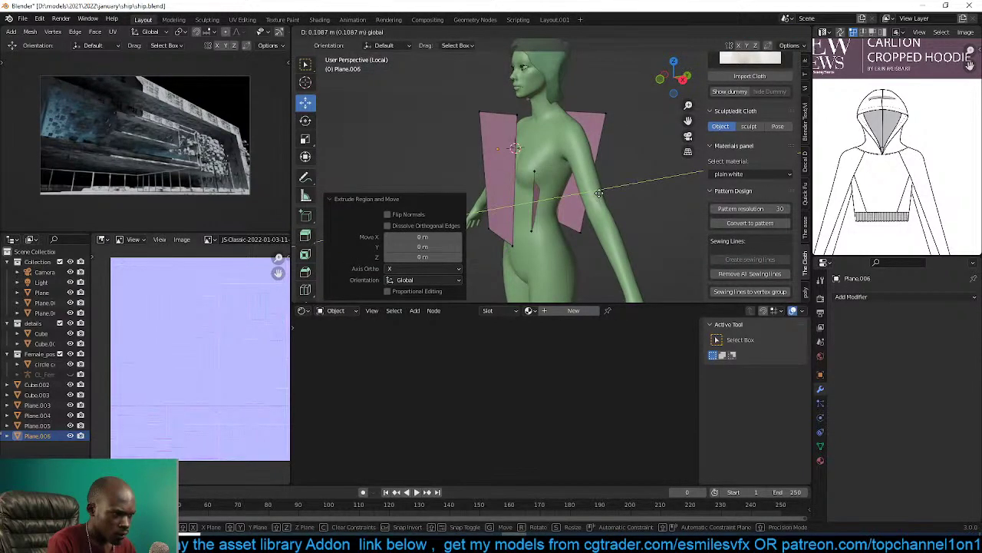
left_click(585, 204)
key("3")
left_click(536, 201)
key("g")
key("x")
left_click(567, 205)
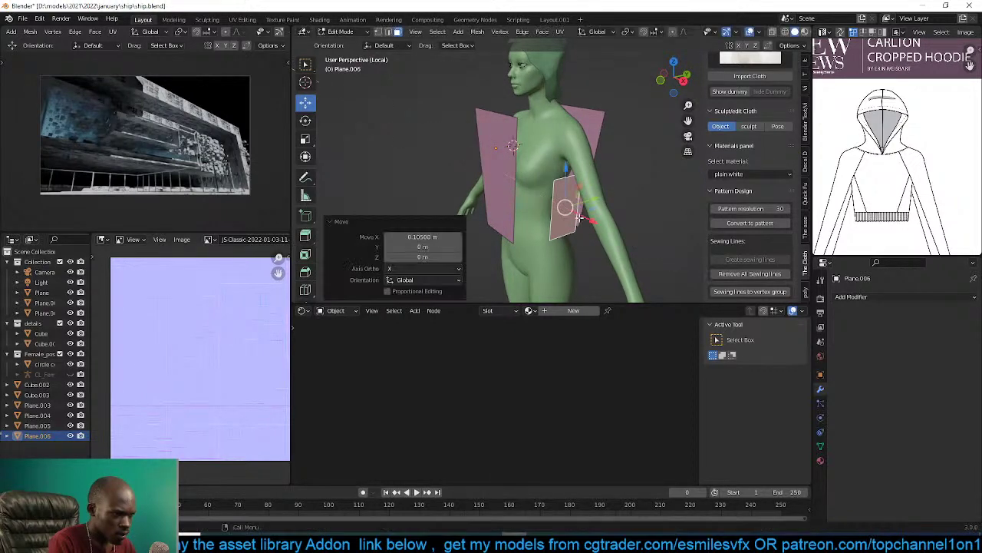
Duplicate the side panel about -0.393 m along X to the mannequin's opposite side and tilt the copy about Y.
mouse_move(567, 205)
middle_mouse_down()
mouse_move(613, 193)
mouse_move(576, 203)
middle_mouse_up()
key("shift+d")
key("x")
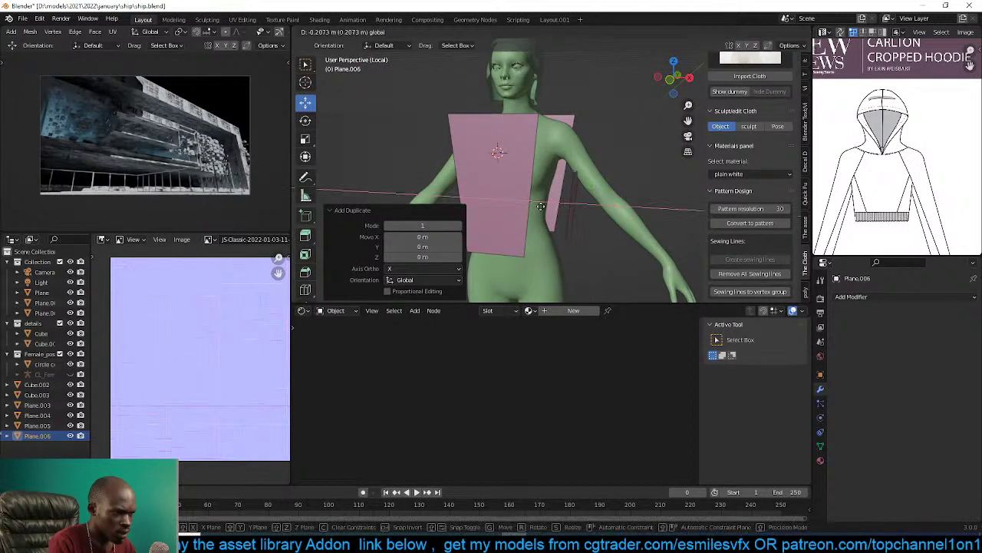
left_click(499, 205)
middle_click_drag(500, 205, 548, 205)
key("r")
key("x")
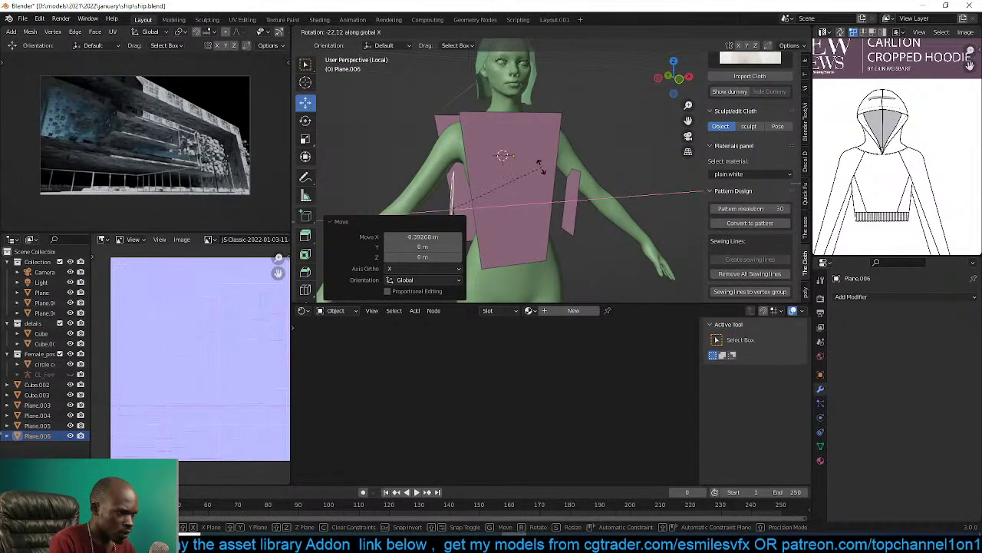
key("y")
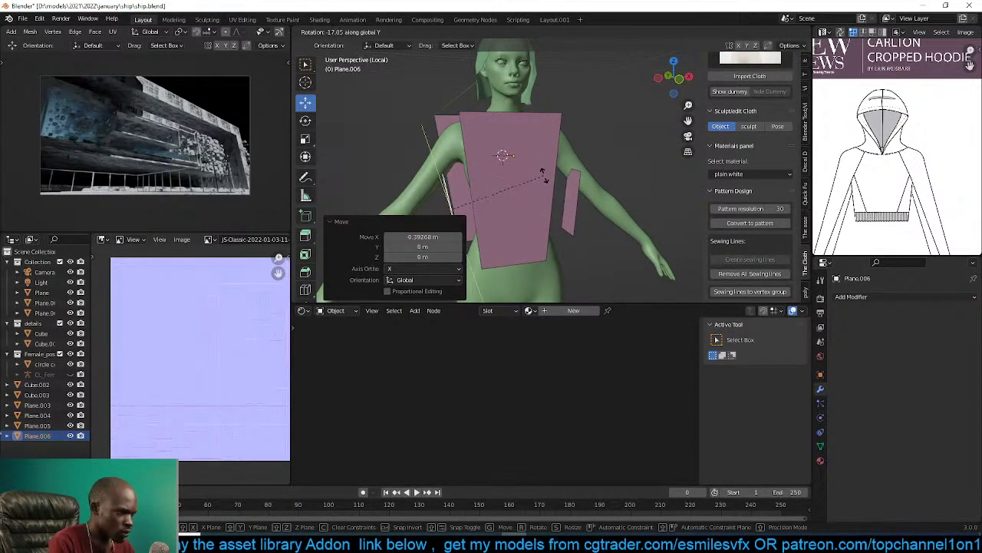
left_click(545, 185)
Convert the torso panels to a cloth pattern at resolution 30.
middle_click_drag(545, 184, 566, 169)
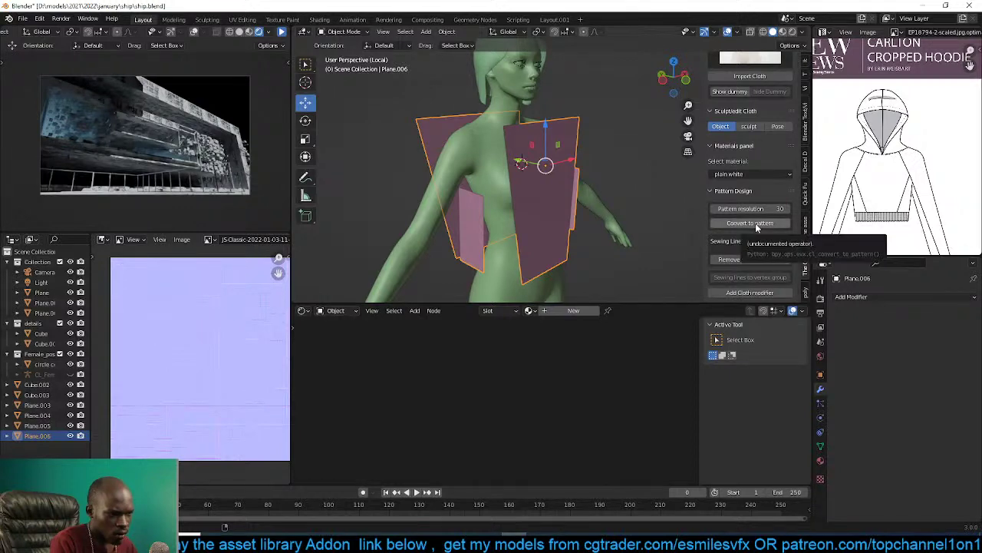
left_click(750, 222)
middle_click_drag(490, 166, 485, 242)
key("Tab")
key("Tab")
Create sewing lines between the front panel's side edge and the front edge of the adjacent side panel.
middle_click_drag(497, 180, 582, 123)
left_click(498, 135, "ctrl")
left_click(585, 97, "shift")
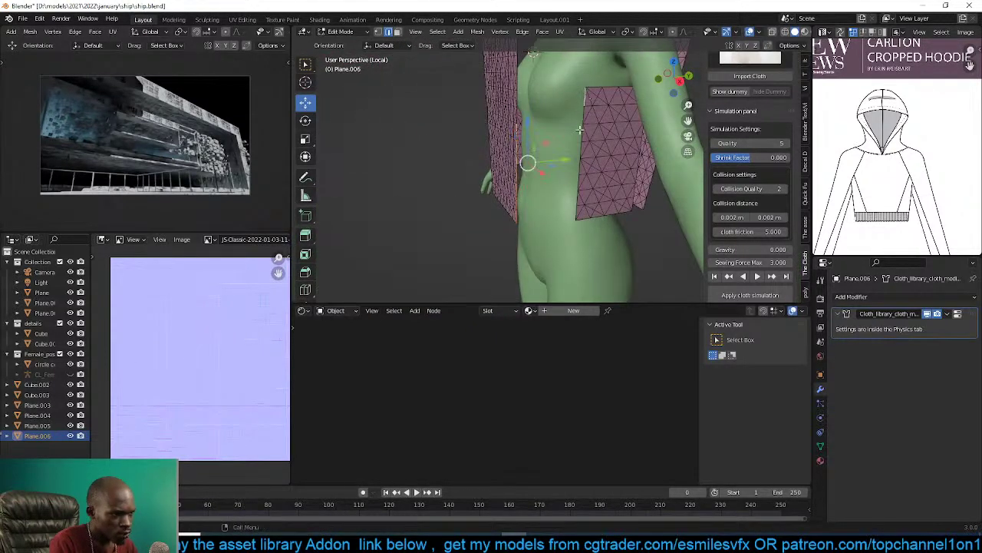
left_click(572, 216, "ctrl")
scroll(754, 276, "down", 2)
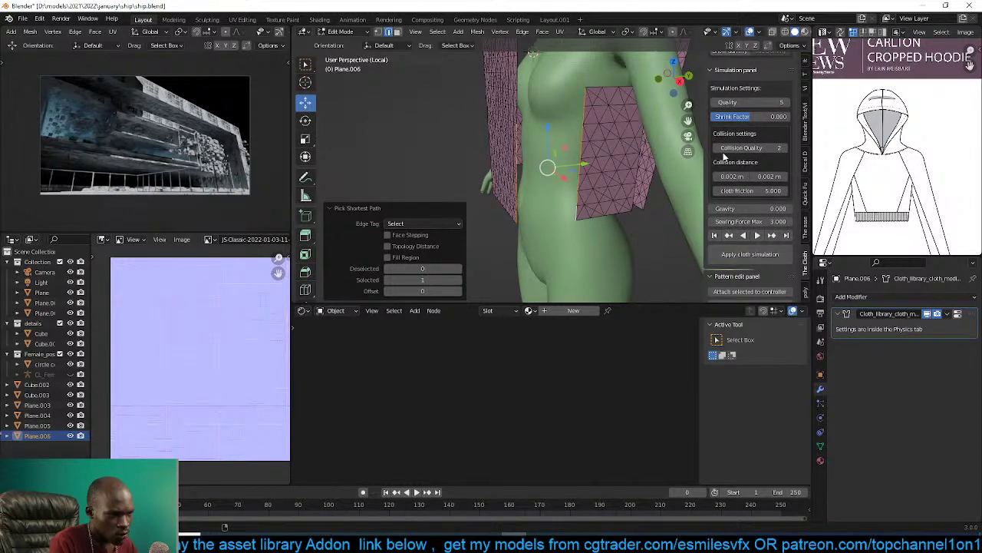
scroll(751, 234, "down", 3)
scroll(738, 262, "down", 2)
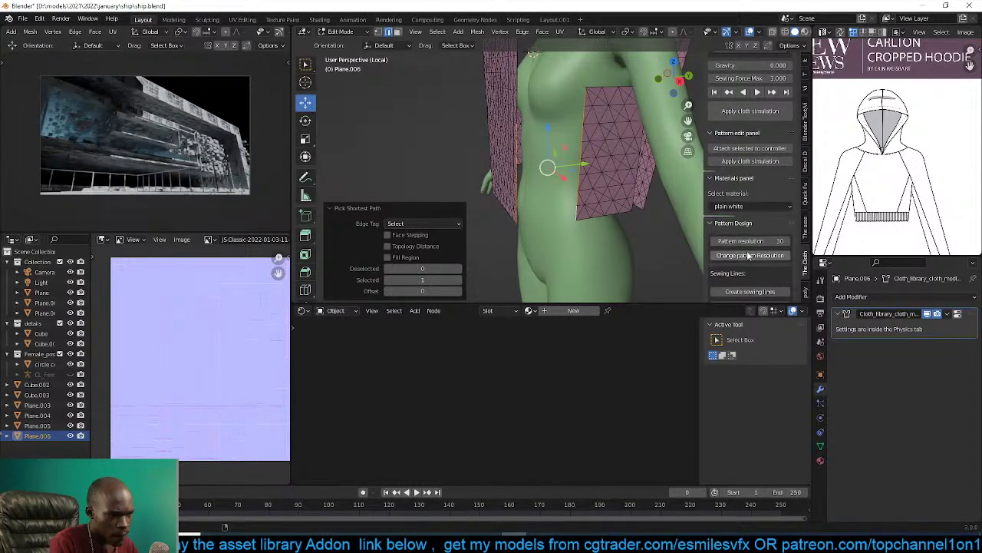
scroll(746, 266, "down", 1)
left_click(753, 261)
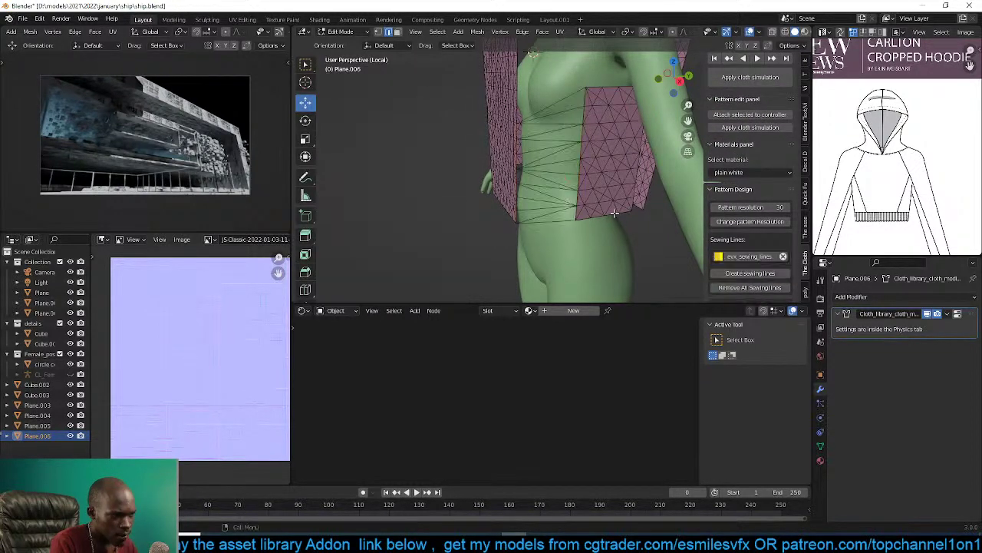
Select the whole sewn side panel and lower it about 0.034 m along Z.
middle_click_drag(617, 177, 548, 198)
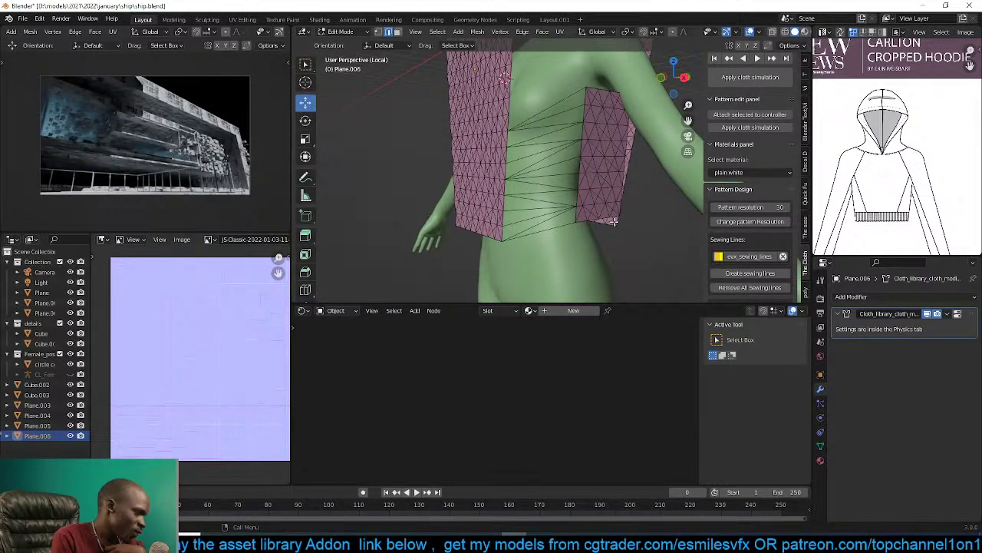
middle_click_drag(562, 207, 543, 153)
left_click(541, 150)
left_click(548, 155)
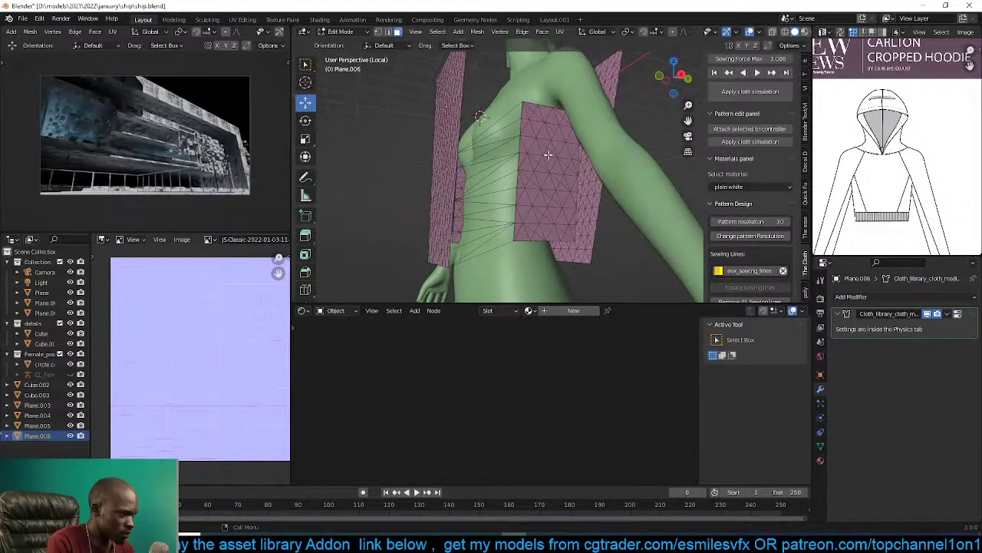
key("ctrl+l")
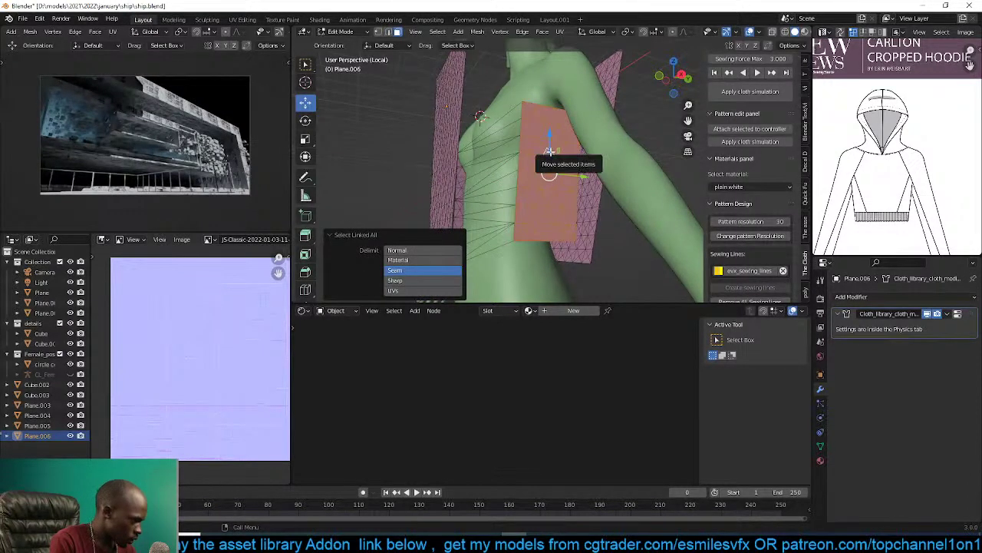
key("g")
left_click(555, 175)
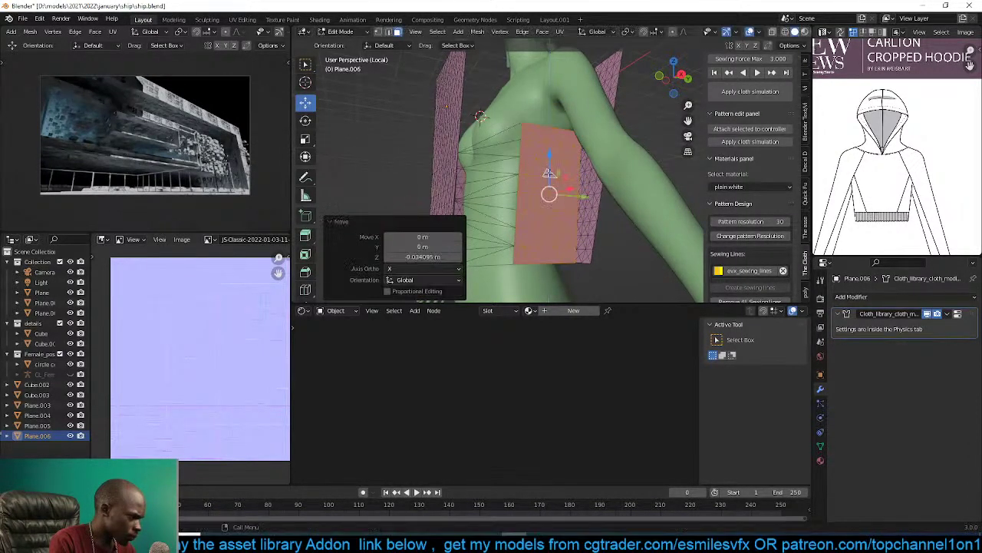
key("alt+a")
middle_click_drag(555, 176, 547, 173)
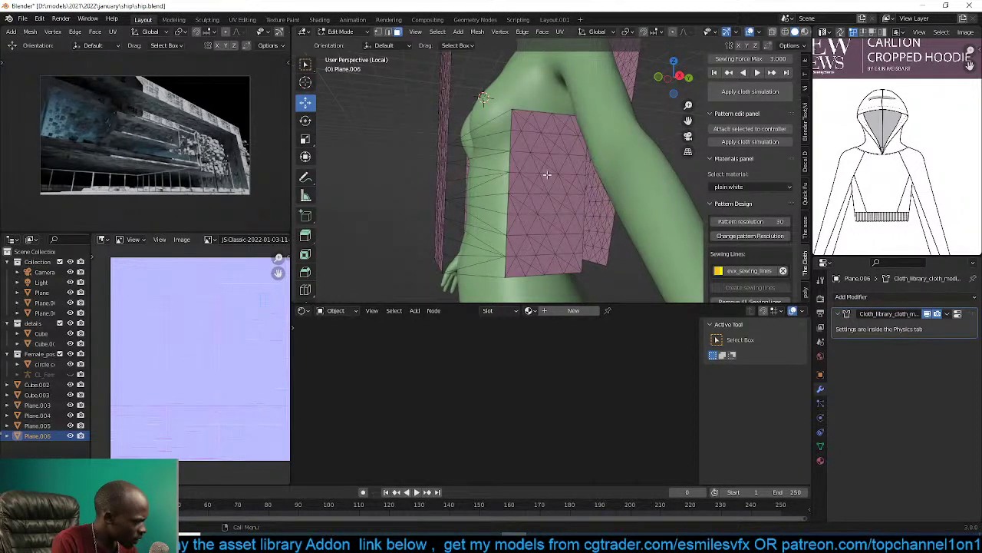
Create sewing lines between the side panel's rear edge and the adjacent side edge of the back panel.
middle_click_drag(550, 188, 584, 143)
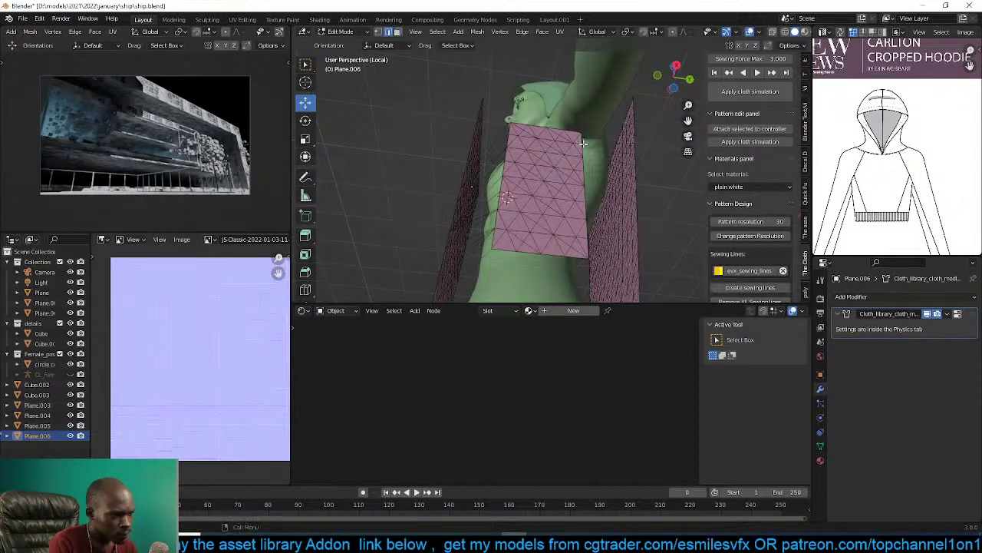
mouse_move(585, 257)
middle_mouse_down()
mouse_move(575, 250)
mouse_move(583, 253)
mouse_move(573, 262)
middle_mouse_up()
left_click(589, 249, "ctrl")
left_click(573, 262, "shift")
middle_click_drag(559, 103, 517, 209, "shift")
left_click(549, 141, "ctrl")
scroll(741, 238, "down", 3)
left_click(749, 226)
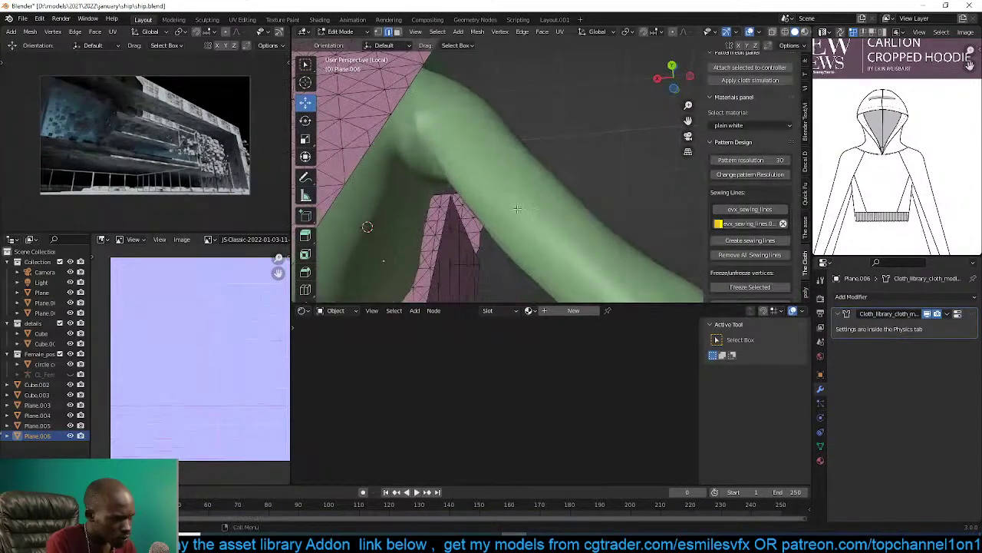
Create sewing lines between the second side panel's rear edge and the adjacent lower side edge of the back panel.
middle_click_drag(449, 219, 456, 224)
left_click(454, 221, "ctrl")
mouse_move(516, 221)
middle_mouse_down()
mouse_move(527, 228)
mouse_move(503, 229)
mouse_move(511, 227)
middle_mouse_up()
scroll(502, 230, "down", 2)
scroll(545, 229, "up", 3)
middle_click_drag(520, 261, 514, 109)
left_click(506, 119, "ctrl")
scroll(505, 123, "down", 3)
left_click(507, 117, "shift")
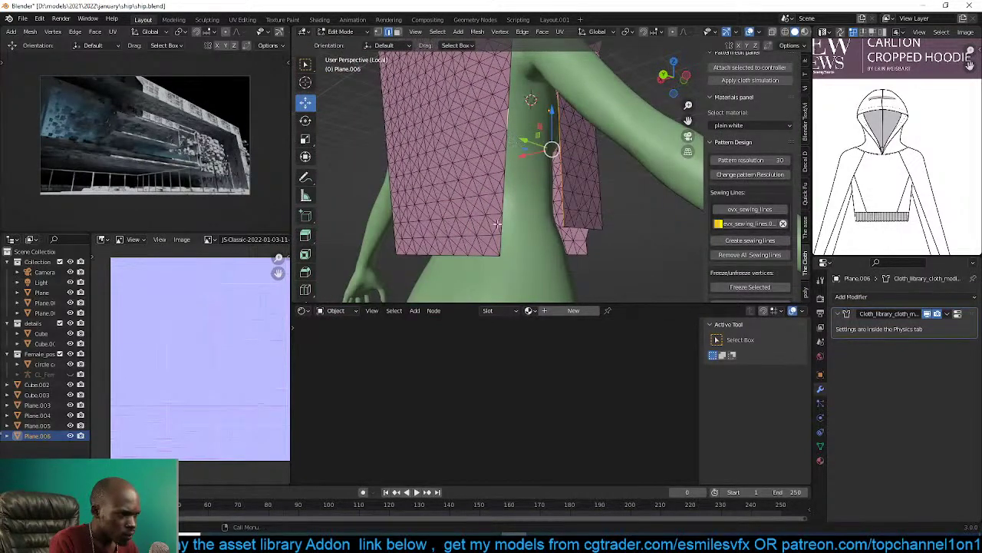
left_click(502, 248, "ctrl")
scroll(760, 278, "down", 1)
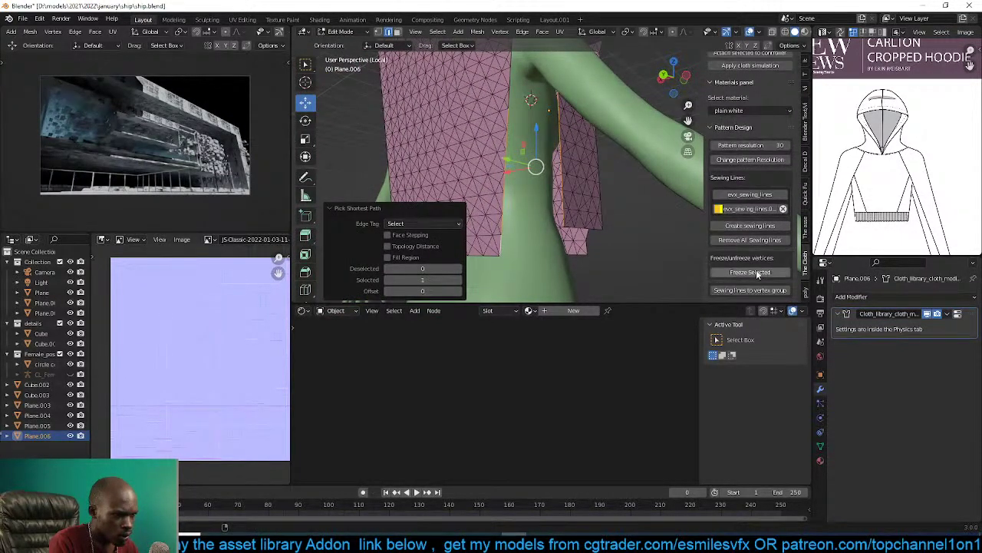
left_click(756, 230)
Create sewing lines between the second side panel's front edge and the adjacent side edge of the front panel.
middle_click_drag(581, 205, 430, 195)
middle_click_drag(645, 172, 528, 147)
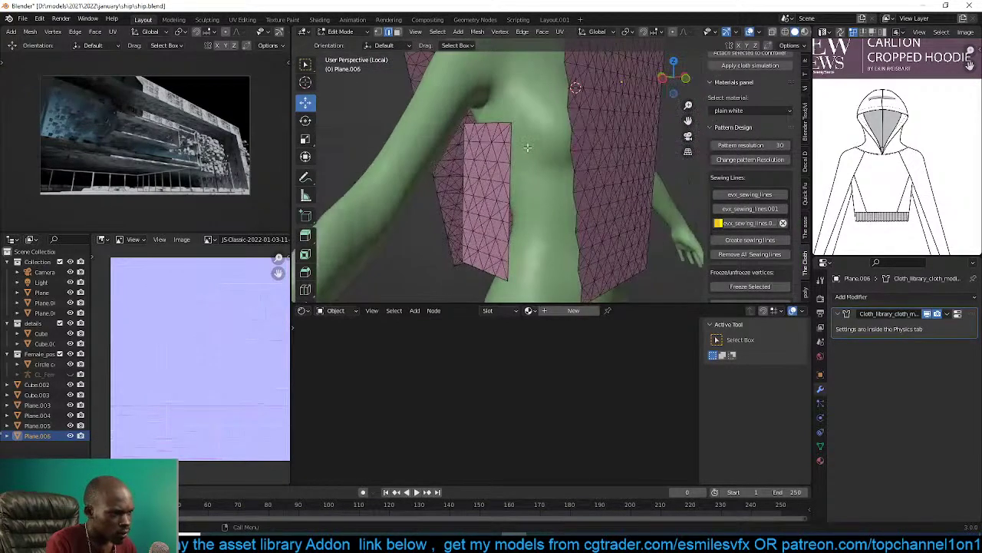
left_click(507, 277, "ctrl")
middle_click_drag(570, 292, 572, 275)
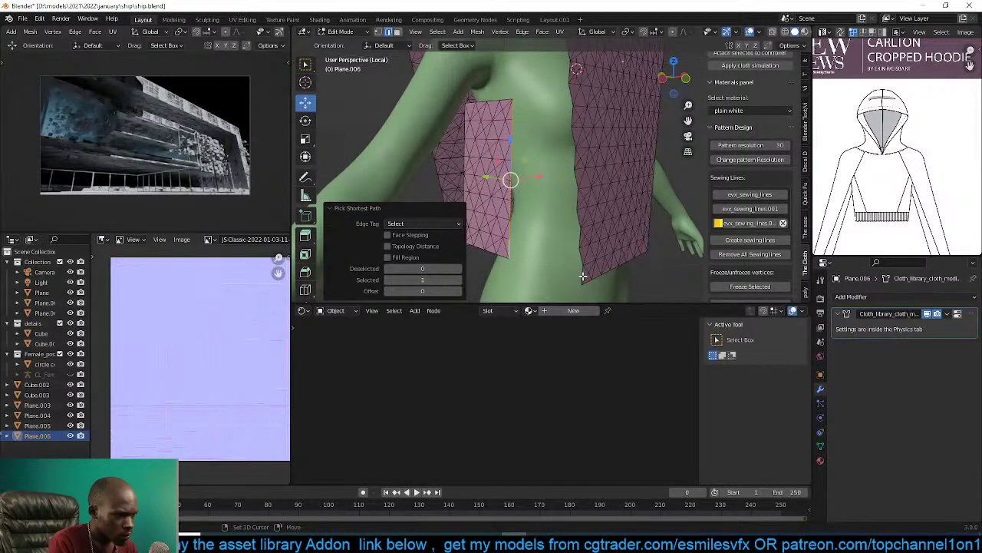
left_click(582, 275, "shift")
middle_click_drag(588, 193, 570, 177)
left_click(568, 169, "ctrl")
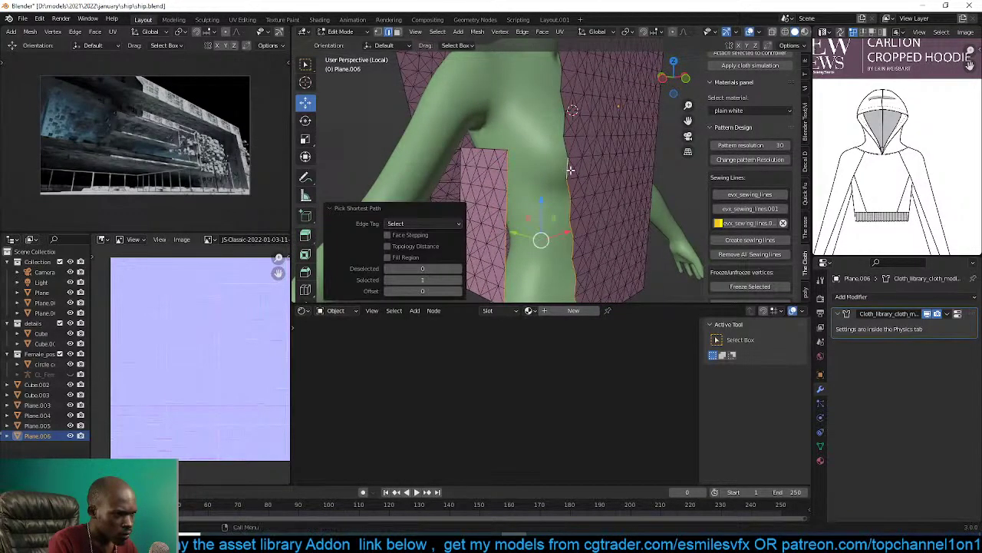
left_click(750, 241)
Run the cloth simulation on the sewn torso and examine the back panel and side seams.
key("Tab")
scroll(628, 214, "down", 4)
middle_click_drag(629, 213, 658, 207)
key("space")
key("space")
scroll(553, 219, "up", 2)
scroll(581, 210, "up", 2)
right_click(518, 184)
left_click(518, 184)
middle_click_drag(518, 183, 574, 190)
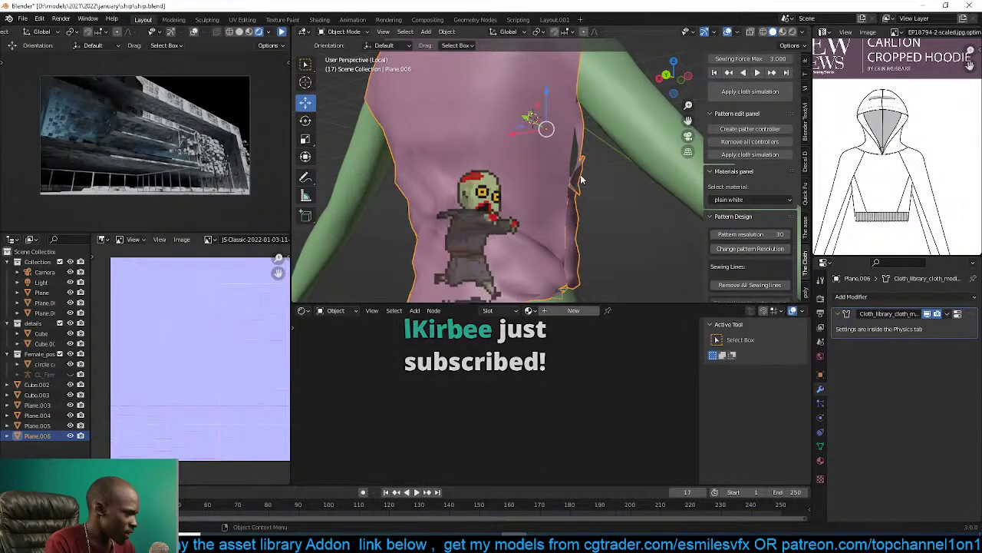
scroll(572, 188, "down", 4)
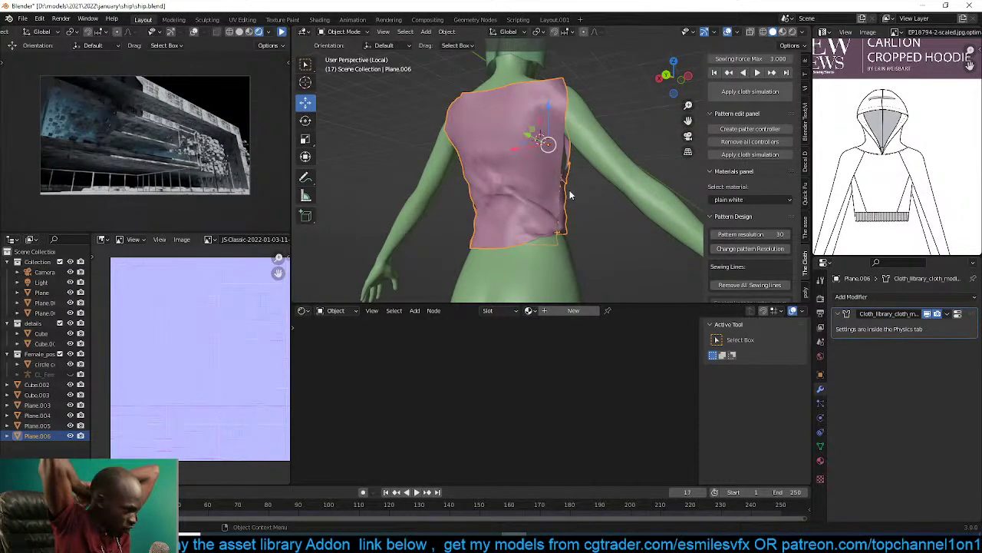
left_click(655, 117)
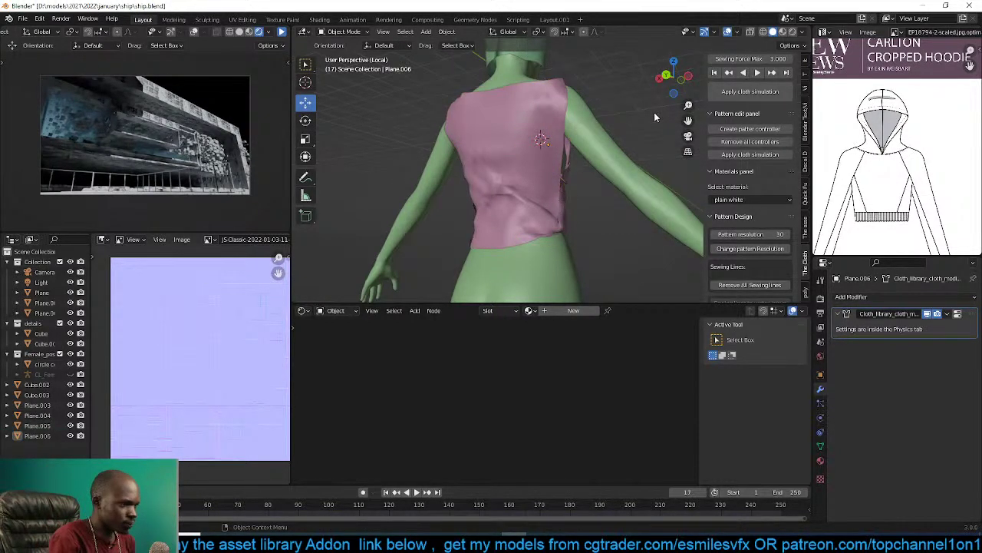
left_click(518, 161)
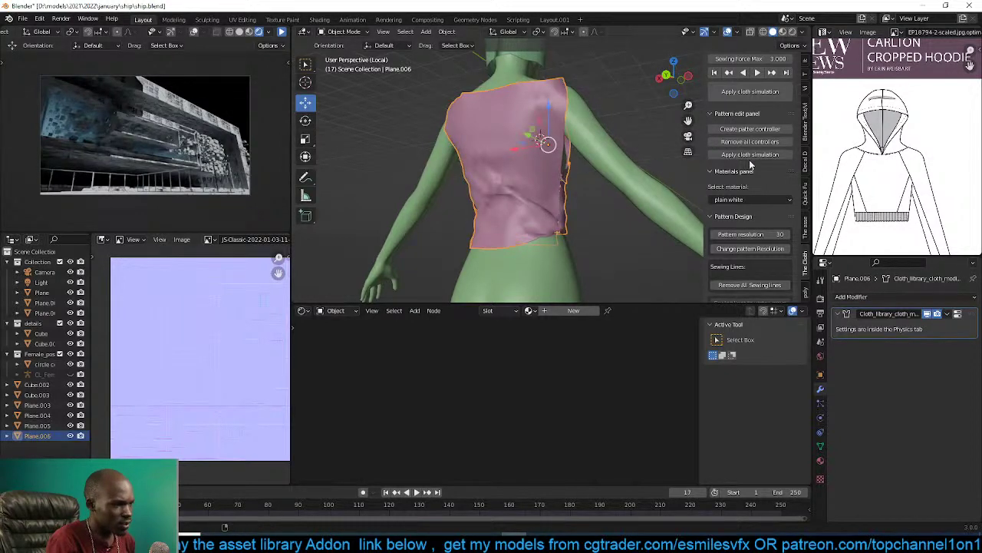
Show the first extended-crop image in the image editor and return the timeline to frame 0.
left_click(209, 240)
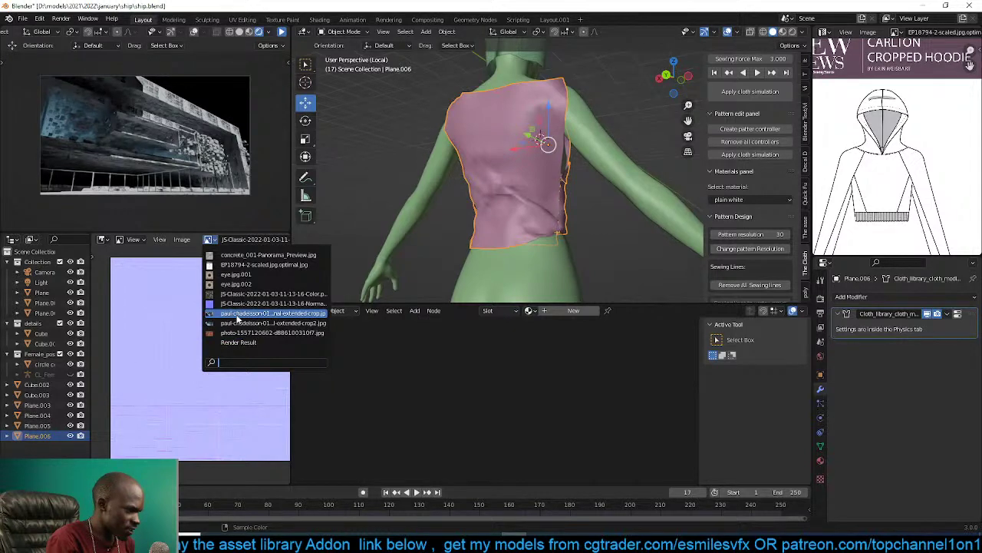
left_click(238, 315)
scroll(229, 314, "down", 2)
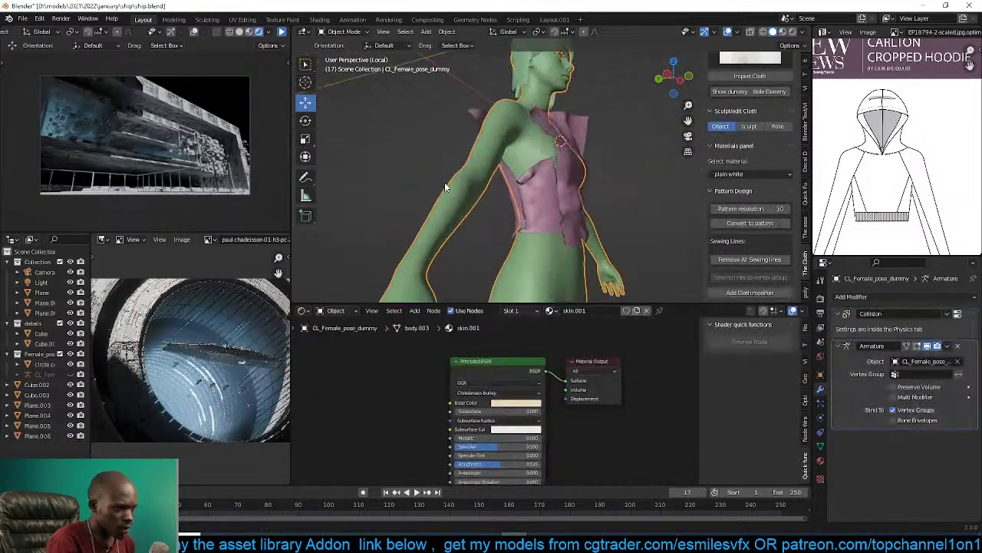
middle_click_drag(444, 182, 521, 181)
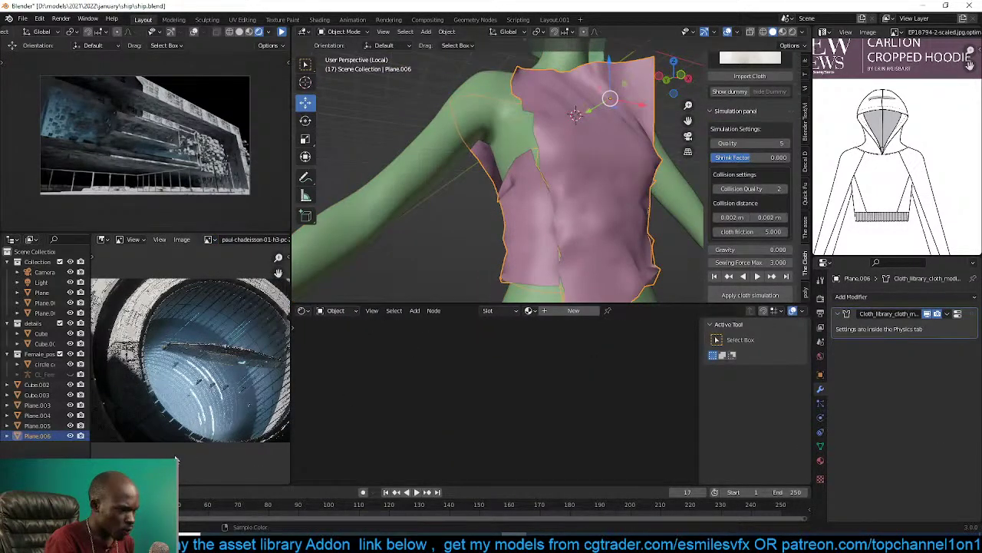
left_click(26, 504)
Remove the last set of sewing lines between the second side panel and the front panel.
middle_click_drag(478, 238, 528, 195)
key("Tab")
scroll(764, 223, "down", 10)
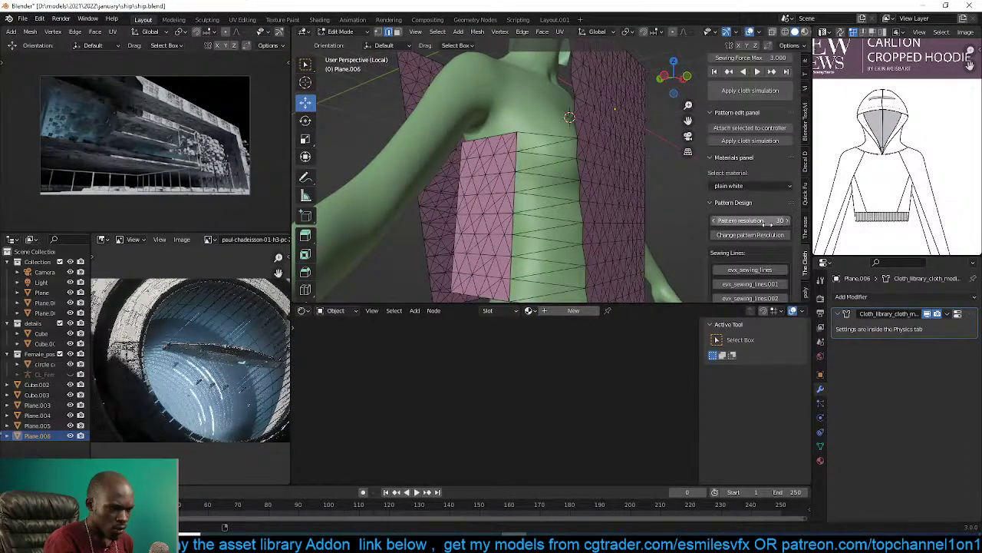
left_click(750, 194)
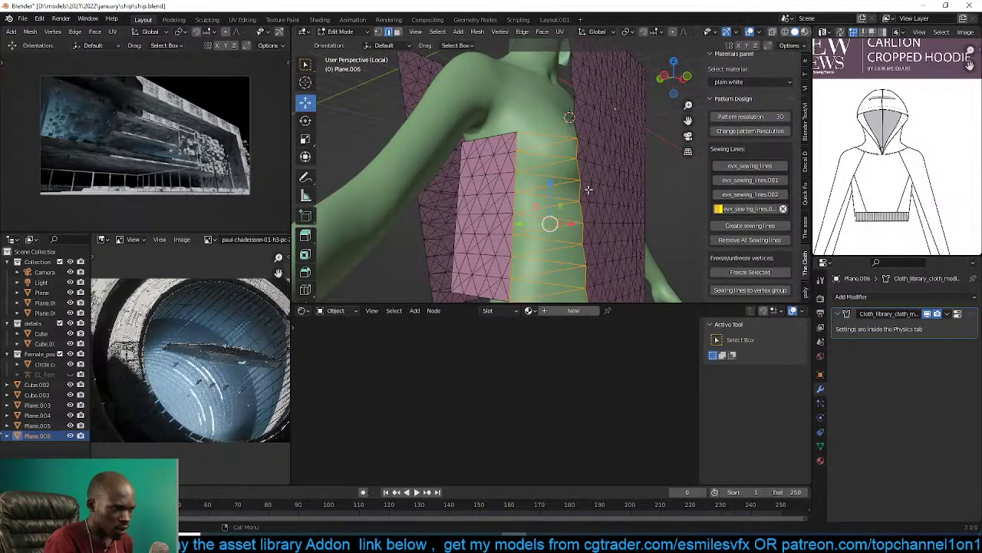
middle_click_drag(588, 189, 581, 92)
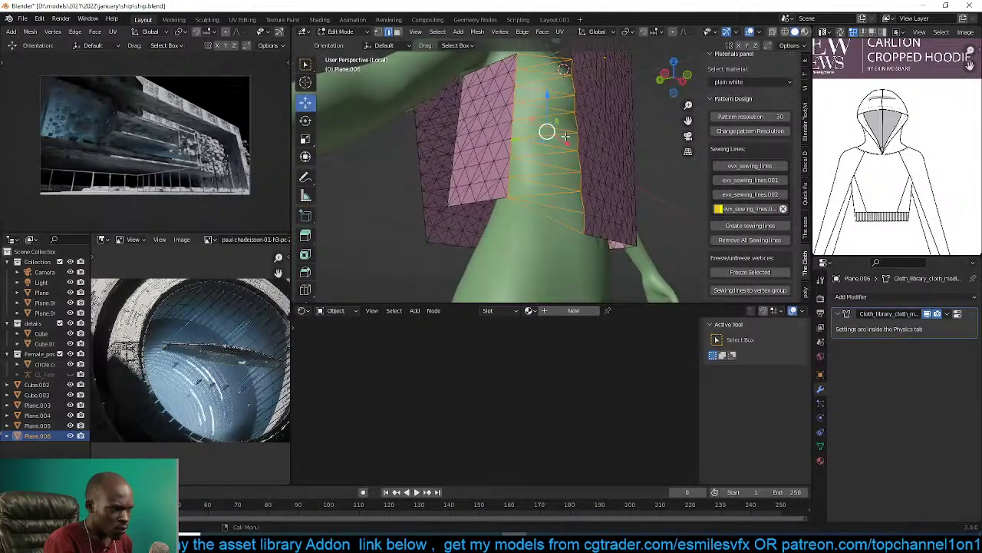
left_click(783, 208)
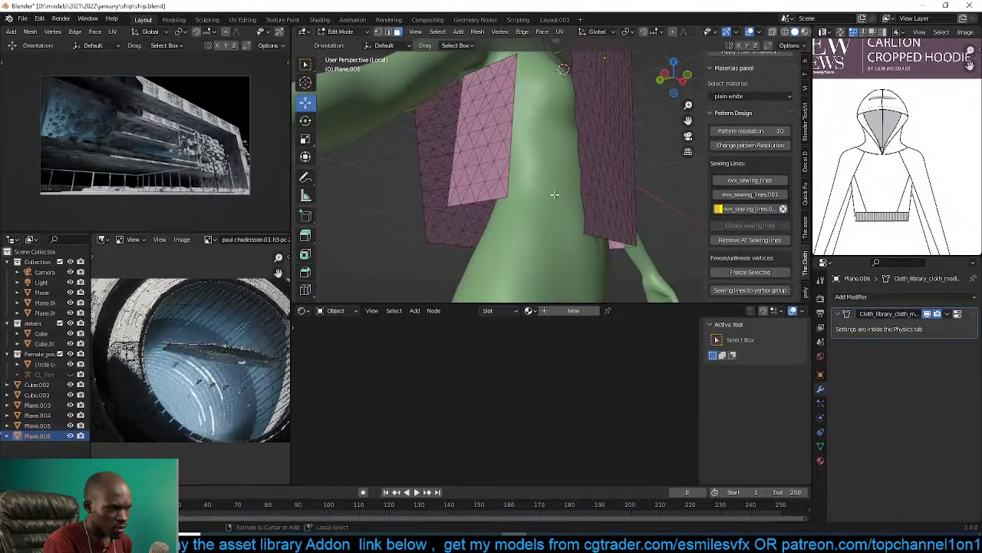
Play the cloth simulation with that front seam removed and return to frame 0.
key("Tab")
key("space")
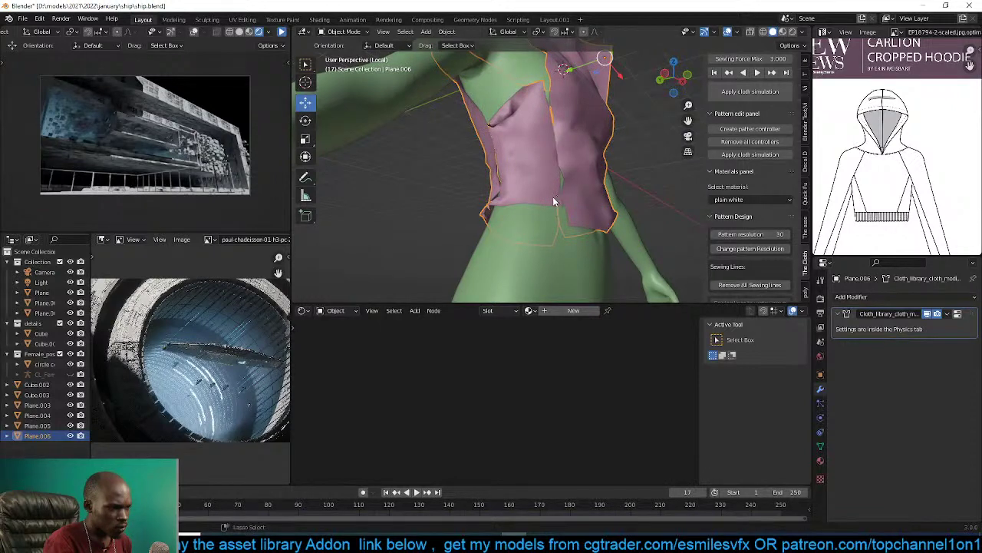
left_click(26, 504)
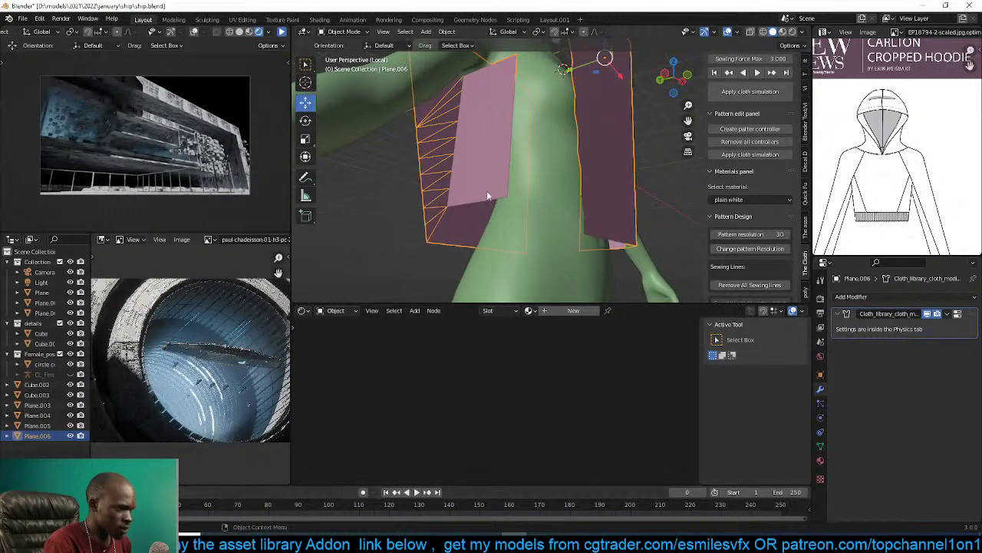
Sew the second side panel's full front edge to the front panel's lower side edge, from underarm level to hem, with new sewing lines.
key("Tab")
middle_click_drag(488, 191, 501, 124)
key("2")
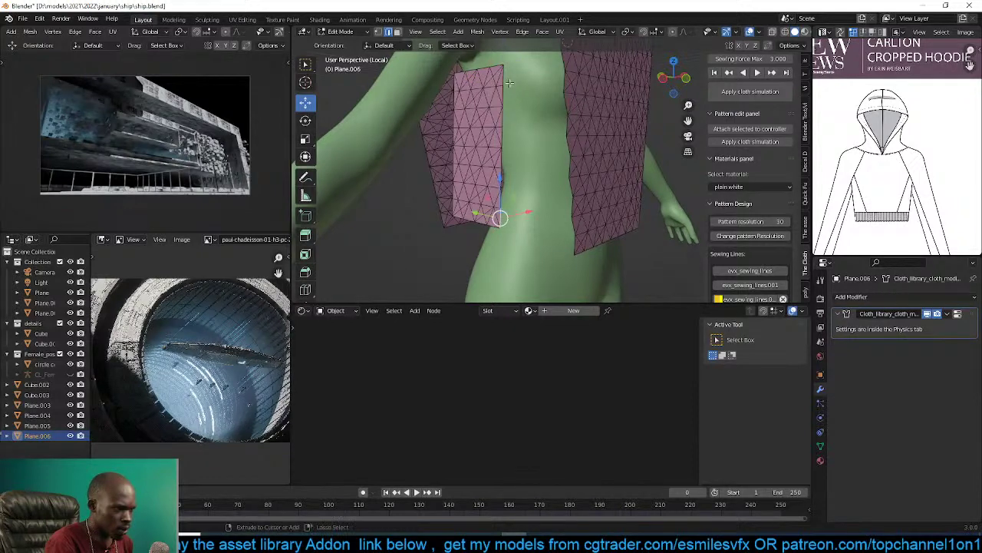
left_click(504, 80, "ctrl")
middle_click_drag(503, 80, 497, 98)
key("ctrl+z")
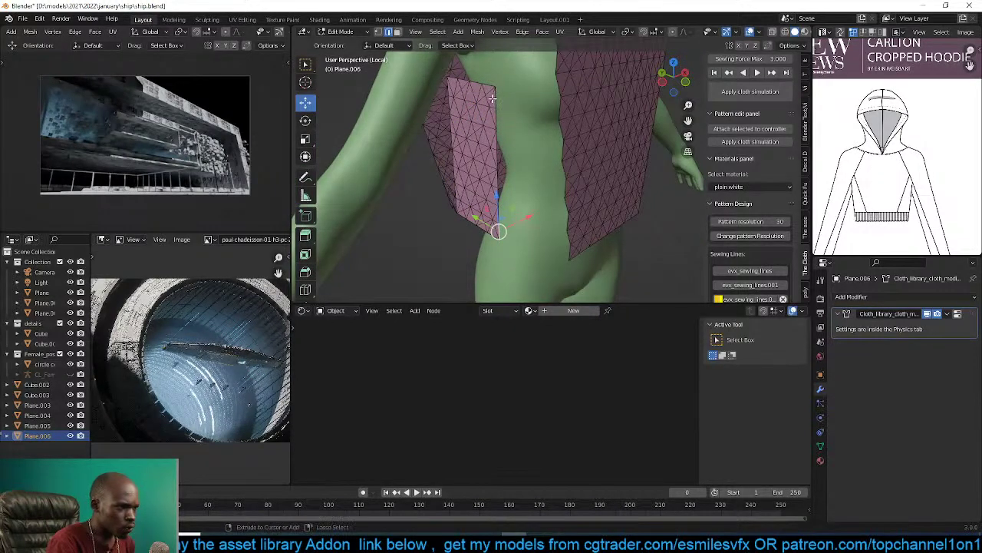
left_click(493, 98, "ctrl")
key("ctrl+z")
left_click(495, 98, "ctrl")
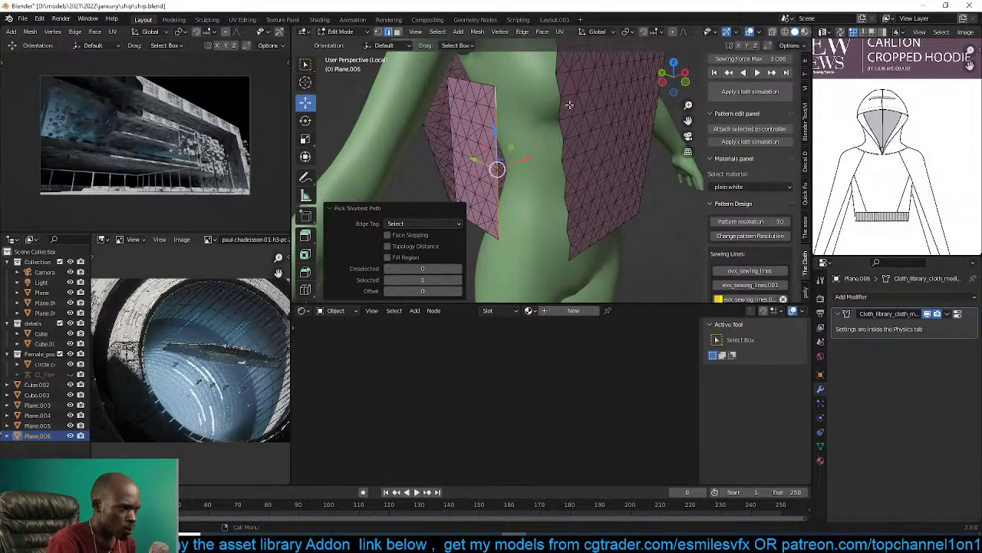
left_click(562, 112, "shift")
left_click(560, 130, "shift")
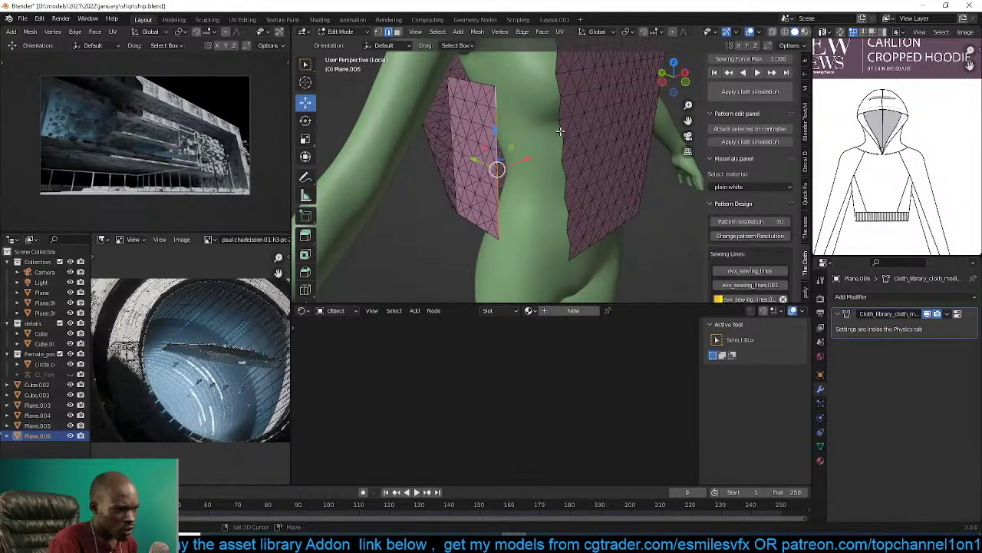
left_click(571, 254, "ctrl")
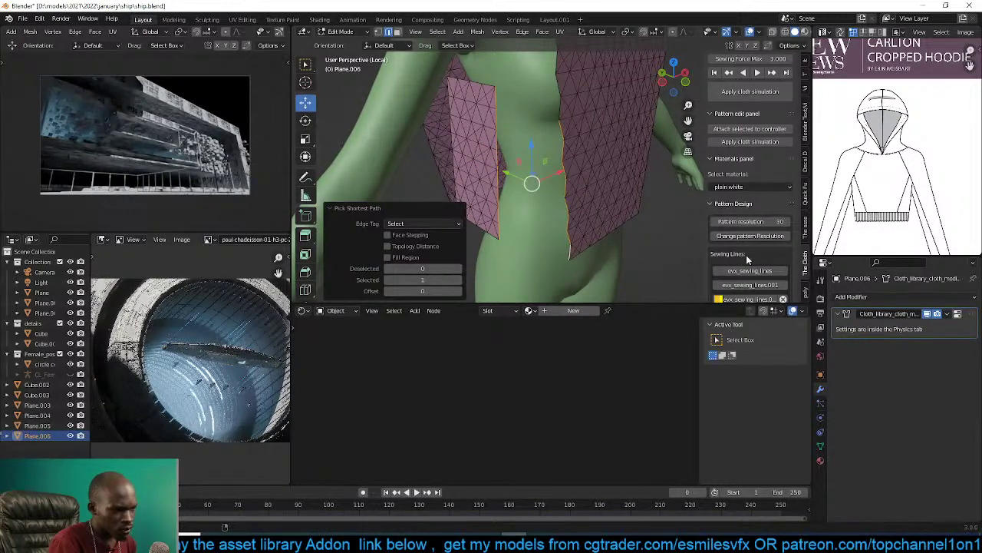
scroll(748, 260, "down", 1)
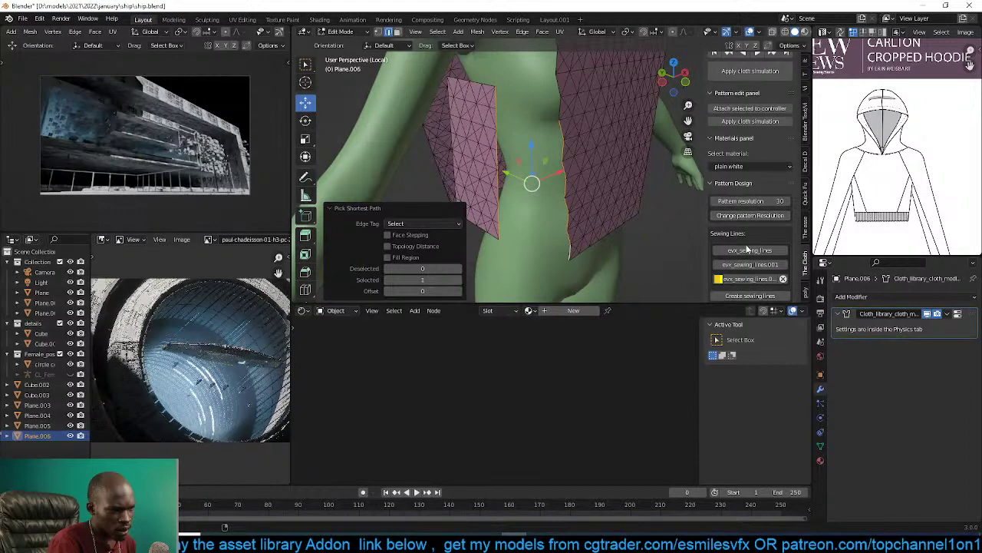
scroll(747, 249, "down", 2)
left_click(748, 256)
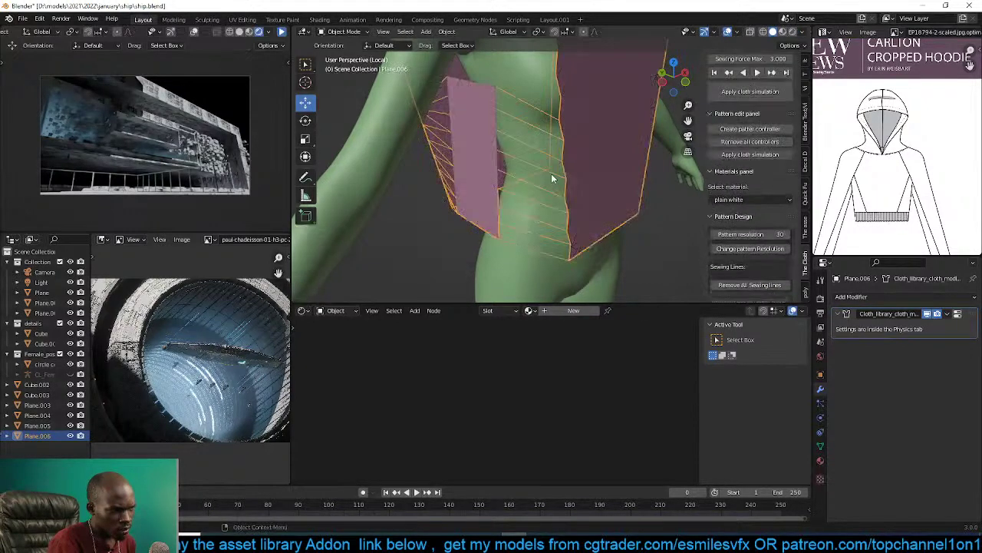
Inspect the new sewing lines, run the cloth simulation to check the torso's fit, and return to frame 0.
middle_click_drag(551, 174, 549, 88)
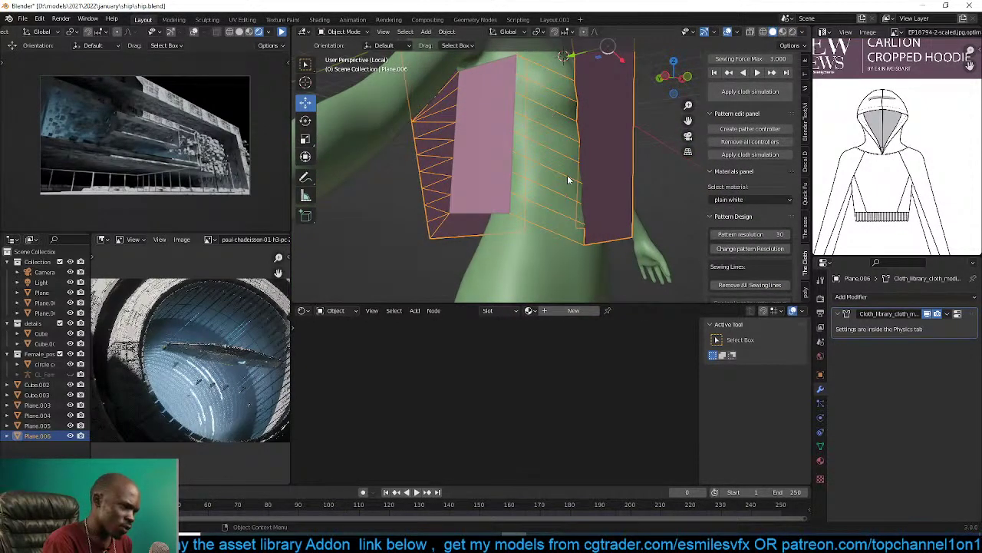
middle_click_drag(535, 189, 489, 175)
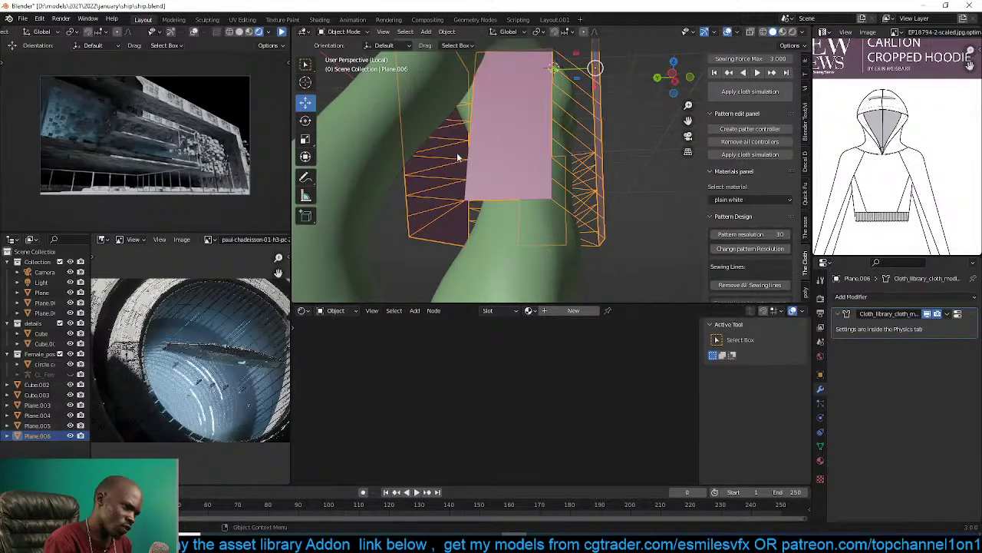
middle_click_drag(520, 178, 546, 138)
middle_click_drag(556, 186, 577, 209)
key("space")
key("space")
key("space")
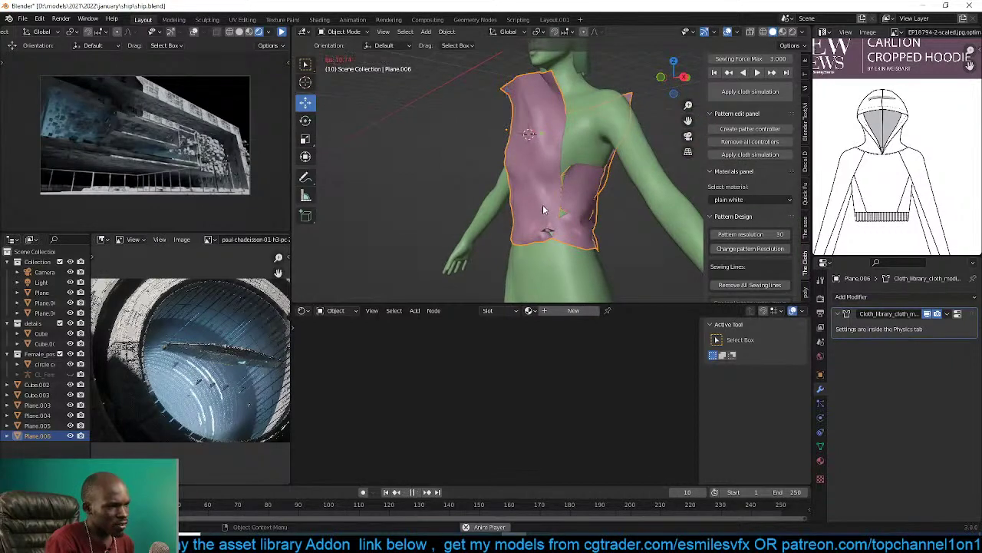
key("space")
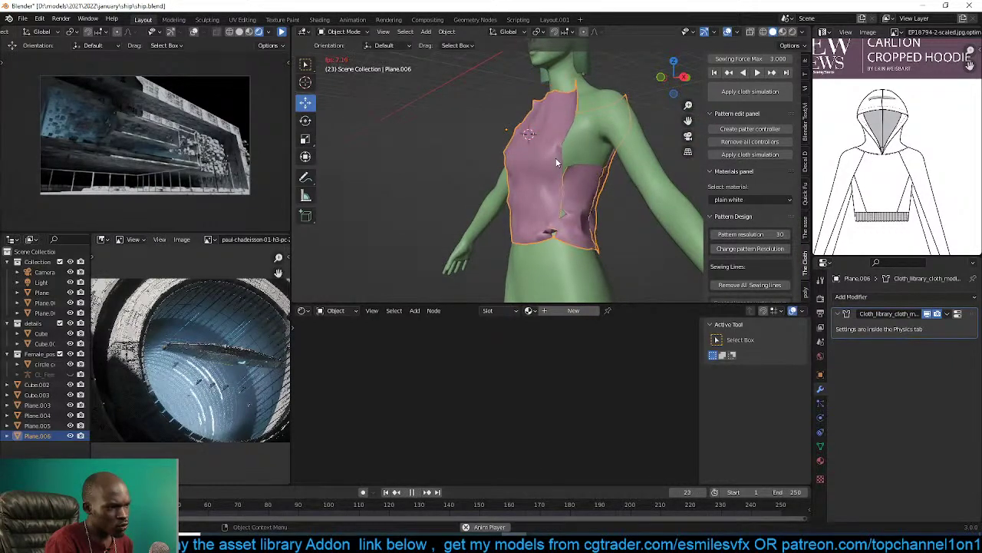
middle_click_drag(556, 163, 649, 164)
left_click(27, 504)
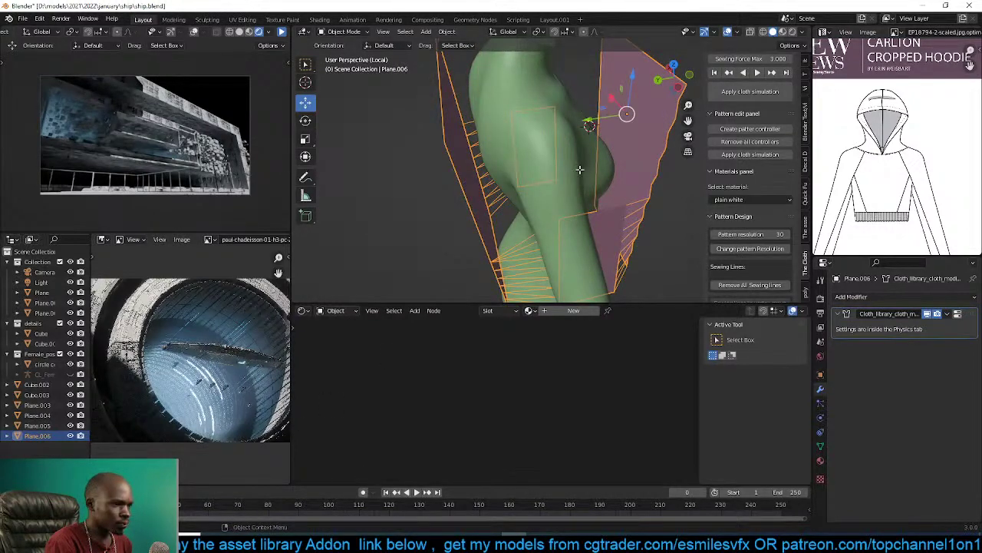
Duplicate the shoulder section of the back panel's top edge, move it forward along Y and raise it about 0.0075 m.
key("Tab")
middle_click_drag(580, 169, 546, 232)
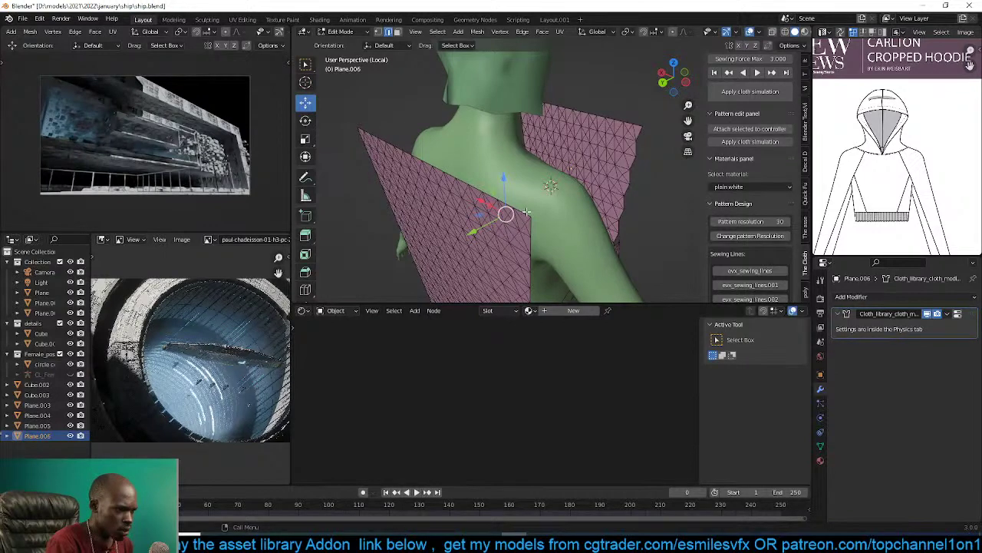
middle_click_drag(492, 198, 466, 177)
left_click(577, 139, "ctrl")
key("shift+d")
right_click(465, 178)
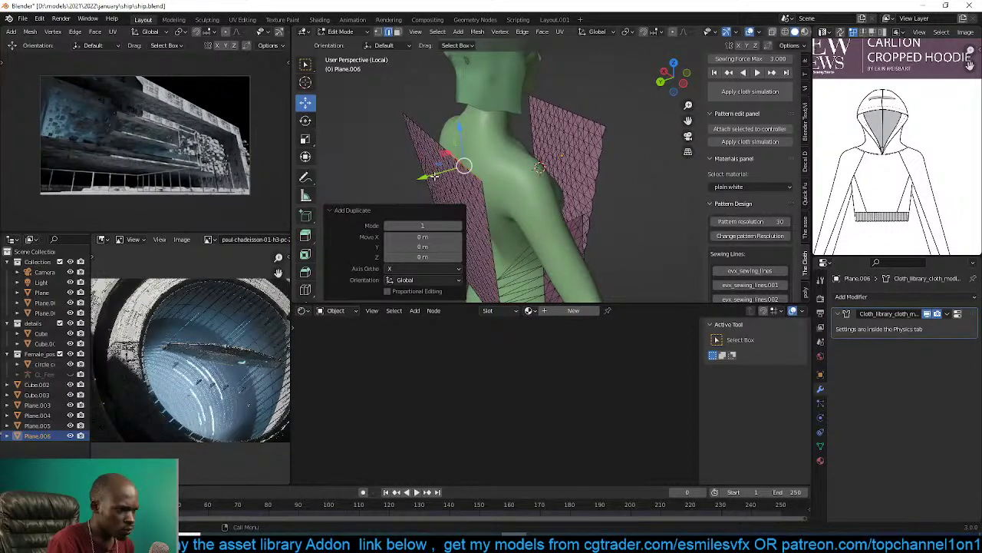
left_click_drag(435, 177, 449, 172)
left_click_drag(477, 128, 477, 123)
Extrude the duplicated edge about 0.177 m forward over the shoulder and subdivide the strip with evenly spaced loop cuts.
key("e")
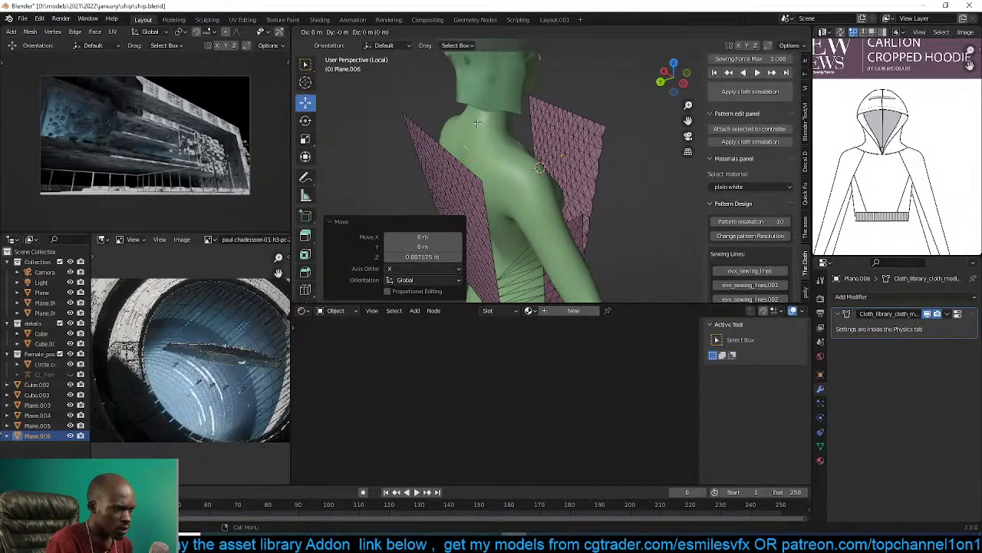
right_click(478, 122)
left_click_drag(449, 170, 534, 144)
key("ctrl+r")
scroll(524, 139, "up", 4)
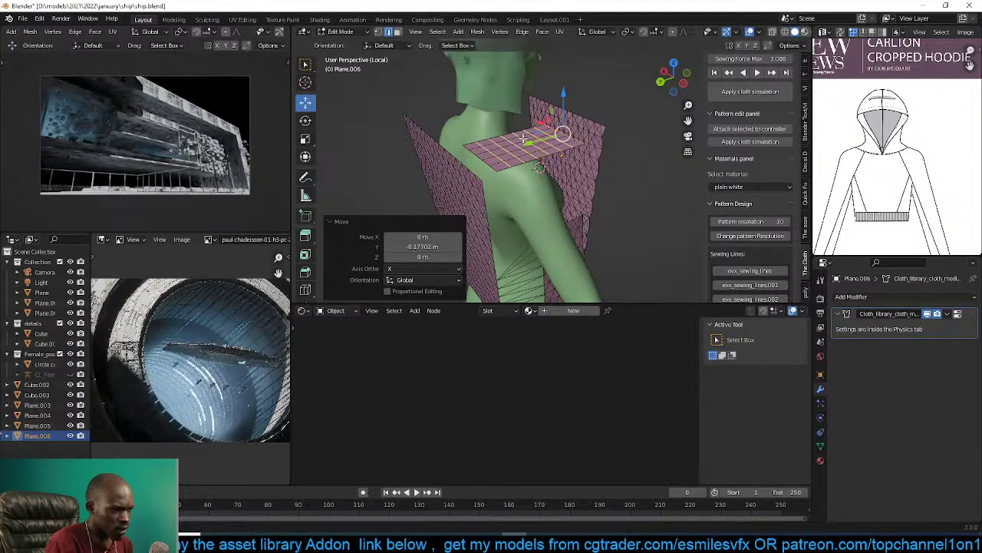
left_click(524, 139)
right_click(524, 139)
Duplicate the whole shoulder panel, move the copy about 0.293 m along X onto the opposite shoulder, and save the file.
middle_click_drag(524, 141, 577, 146)
scroll(536, 182, "up", 1)
key("ctrl+l")
key("g")
key("x")
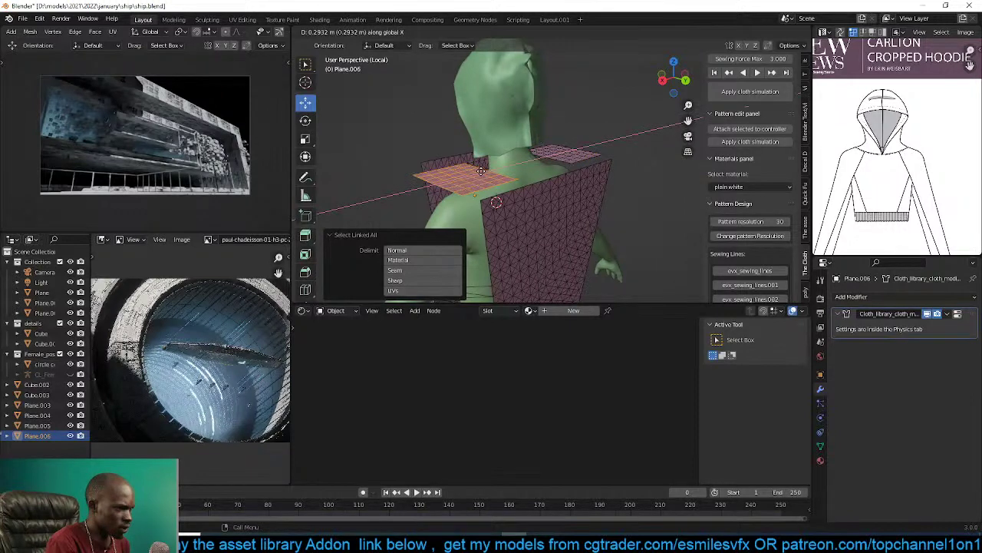
left_click(482, 170)
key("alt+a")
key("ctrl+s")
Sew the mannequin's right shoulder panel's rear edge to the matching section of the back panel's top edge with new sewing lines.
middle_click_drag(570, 180, 585, 164)
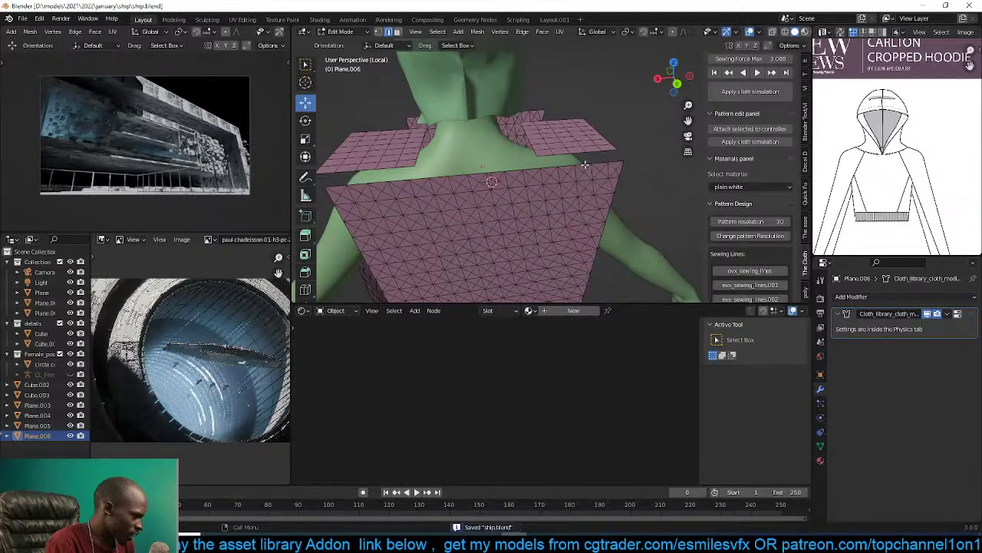
middle_click_drag(584, 165, 569, 176)
left_click(555, 221)
middle_click_drag(559, 212, 576, 201)
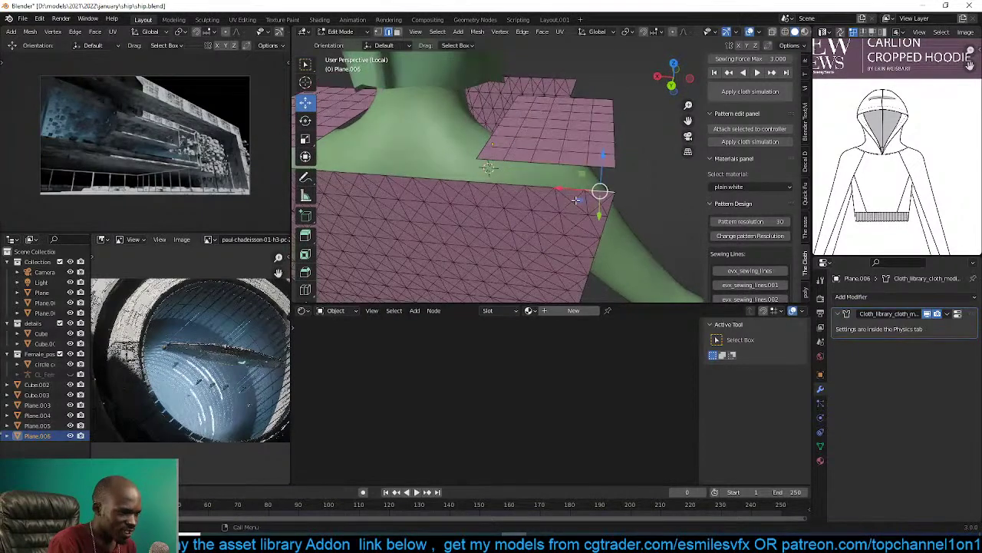
left_click(500, 181, "ctrl")
left_click(499, 161, "shift")
key("ctrl+z")
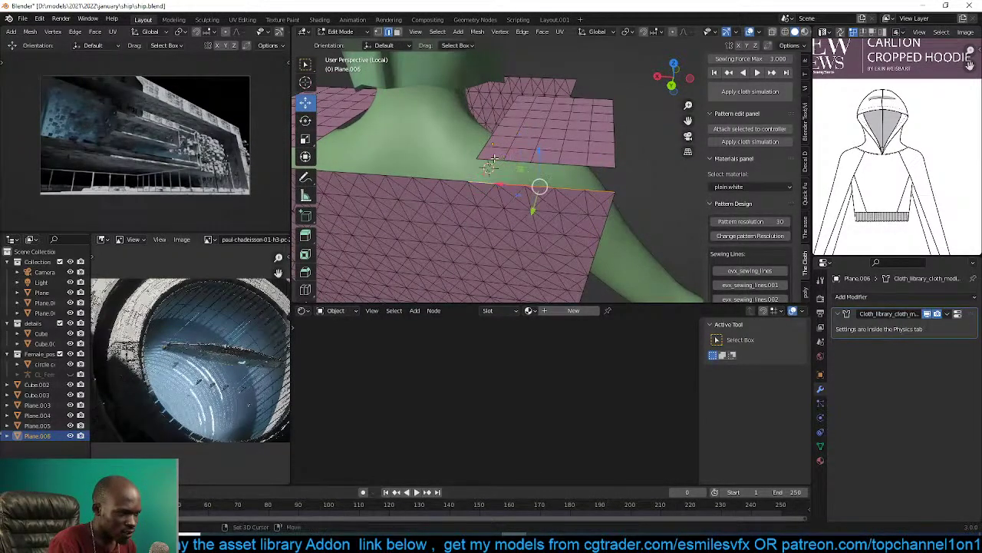
left_click(602, 164, "ctrl")
scroll(748, 230, "down", 3)
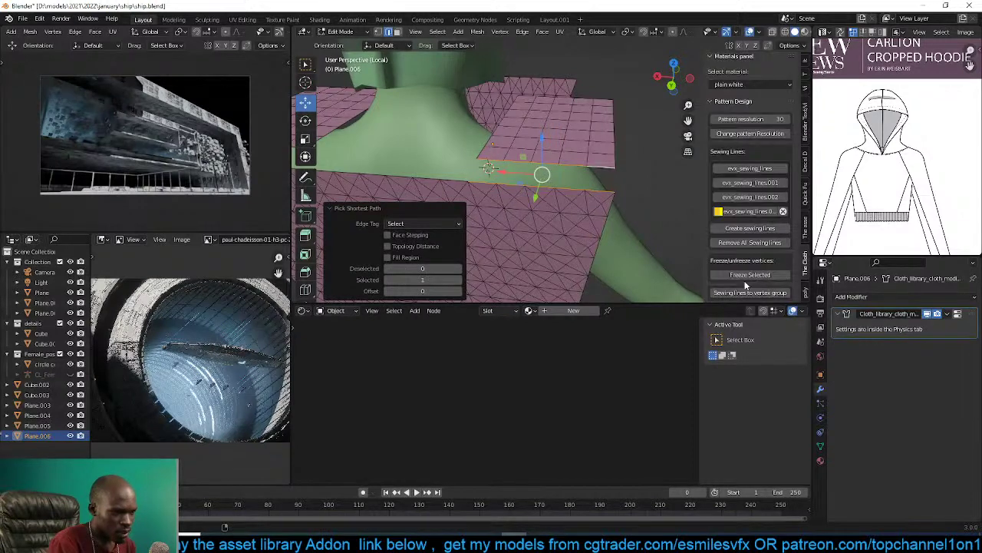
left_click(729, 228)
Sew the same shoulder panel's front edge to the matching section of the front panel's top edge with new sewing lines.
middle_click_drag(650, 171, 533, 177)
scroll(510, 198, "up", 3)
left_click(503, 151, "ctrl")
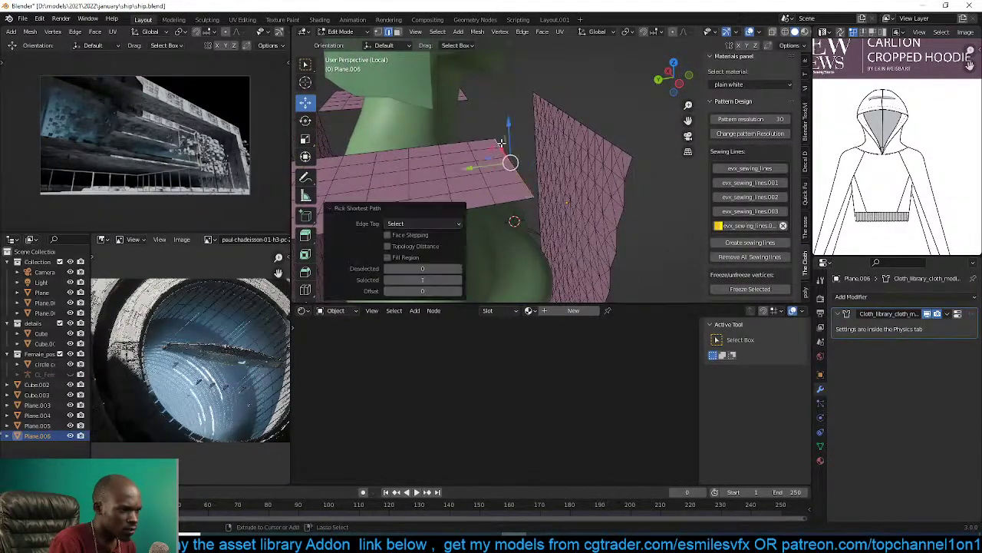
middle_click_drag(585, 151, 601, 130)
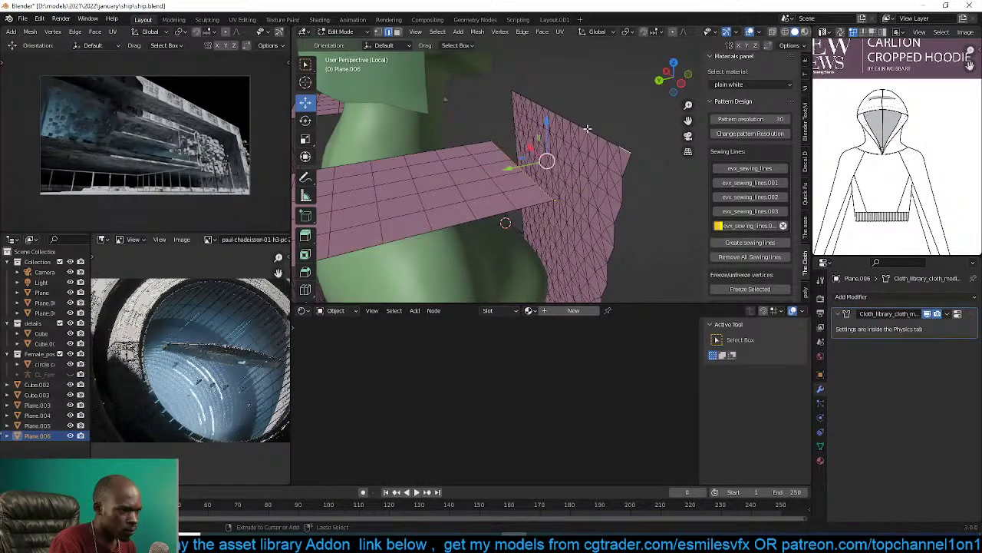
left_click(587, 128, "ctrl")
scroll(746, 279, "down", 1)
left_click(753, 226)
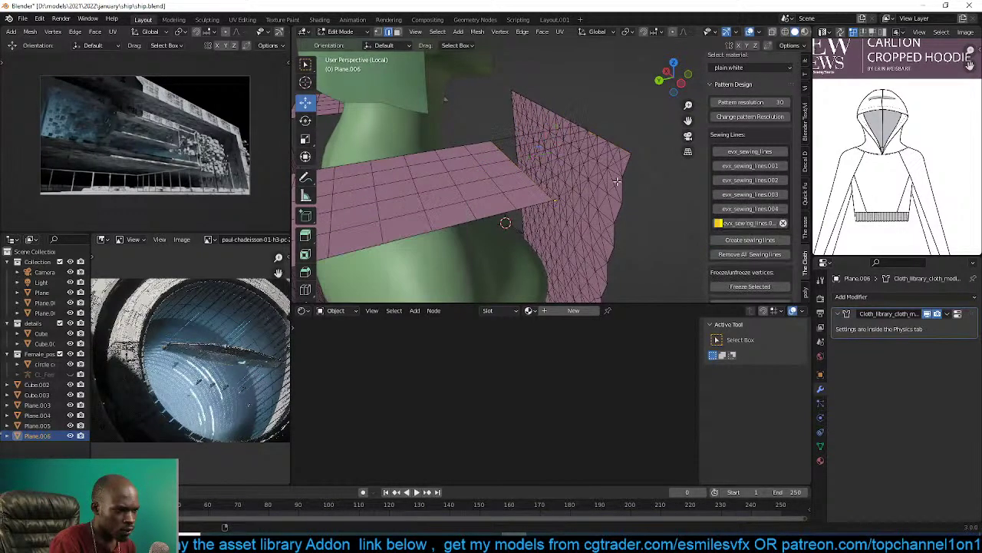
Sew the mannequin's left shoulder panel's front edge to the outer section of the front panel's top edge with new sewing lines.
scroll(661, 176, "down", 2)
middle_click_drag(660, 176, 512, 173)
middle_click_drag(585, 163, 522, 167, "shift")
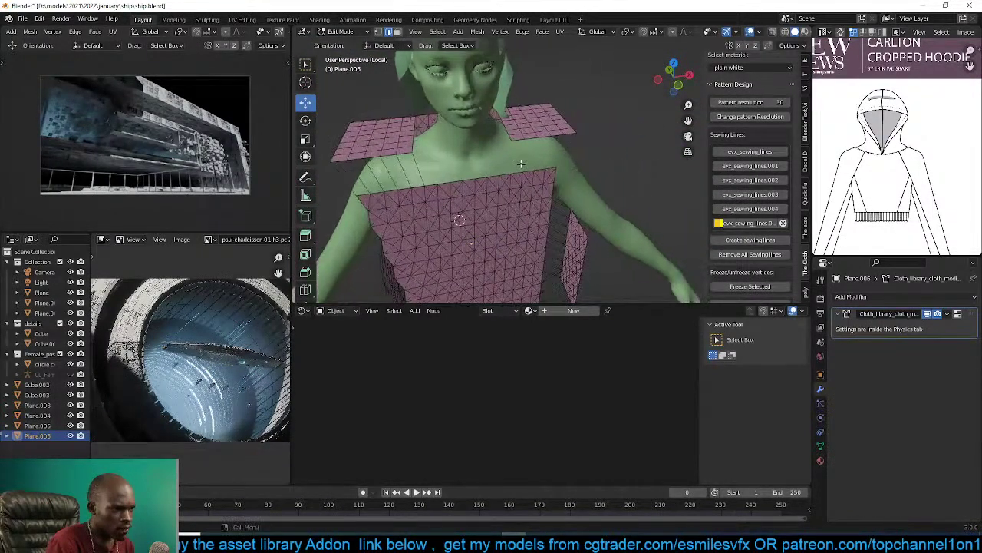
scroll(527, 163, "up", 2)
middle_click_drag(509, 129, 527, 141)
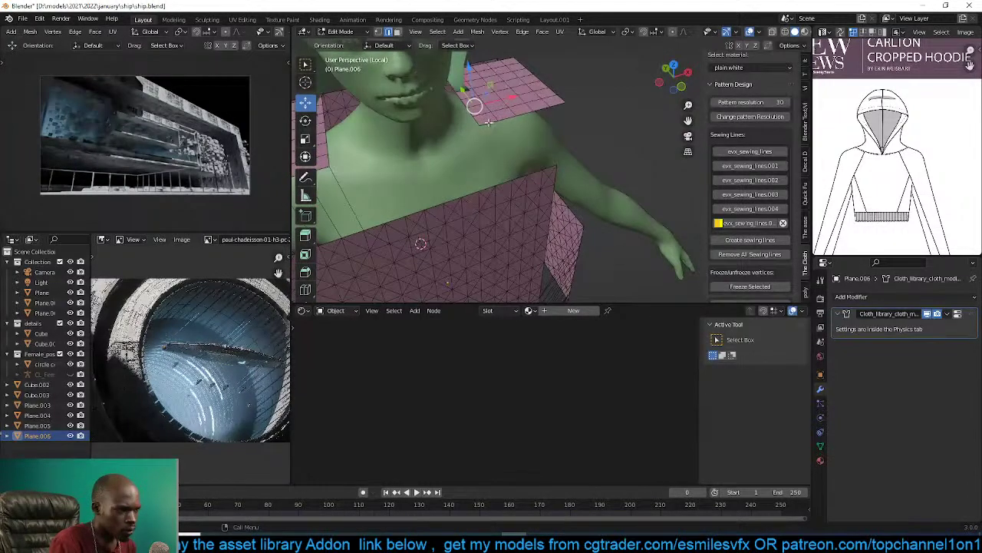
left_click(562, 102, "ctrl")
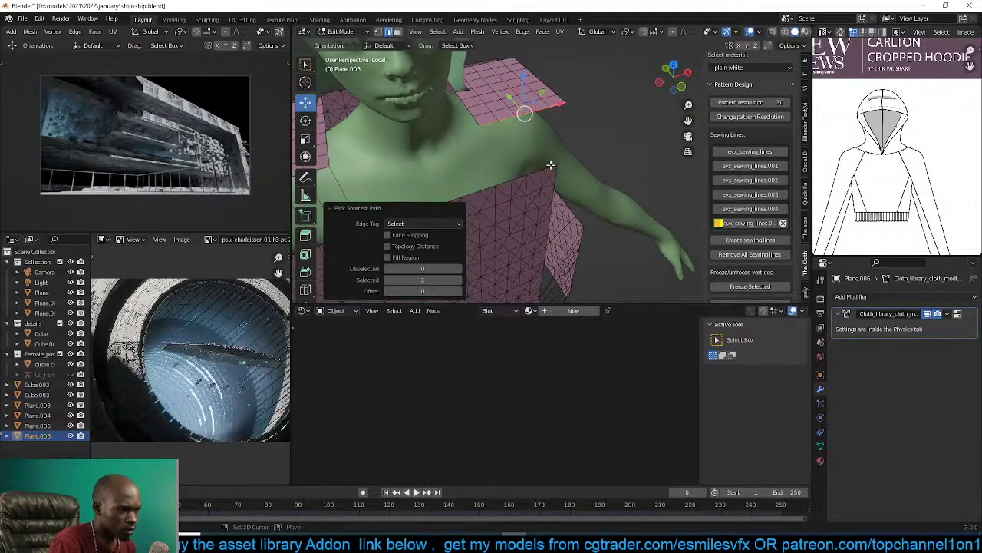
middle_click_drag(550, 164, 549, 166)
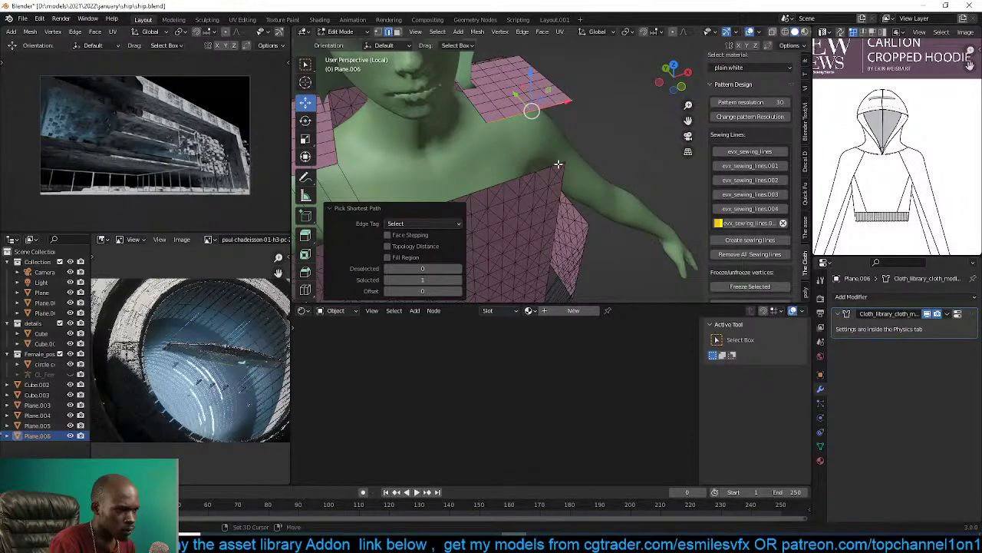
left_click(559, 165, "shift")
middle_click_drag(496, 181, 527, 171, "shift")
left_click(530, 176, "ctrl")
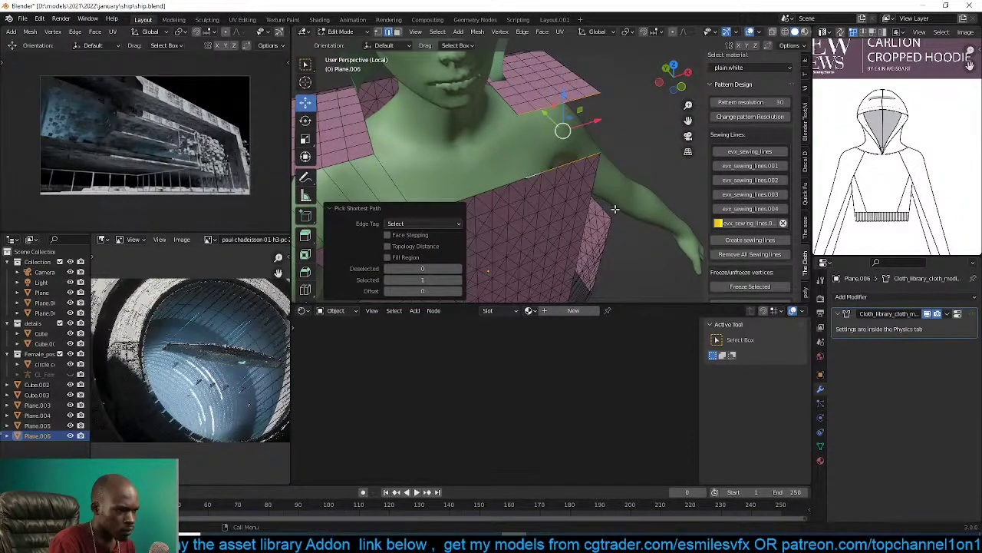
left_click(744, 242)
Run the cloth simulation in Object Mode and check the shoulder seams from behind.
scroll(581, 185, "down", 3)
key("Tab")
middle_click_drag(581, 182, 664, 187)
key("space")
scroll(623, 208, "up", 3)
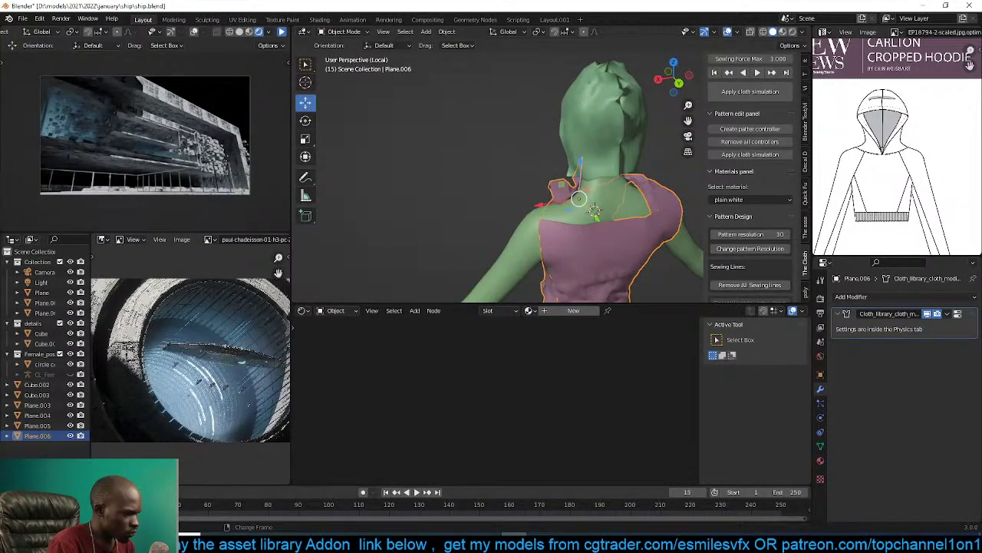
Sew the left shoulder panel's rear edge to the outer section of the back panel's top edge with new sewing lines.
key("Tab")
scroll(587, 180, "up", 3)
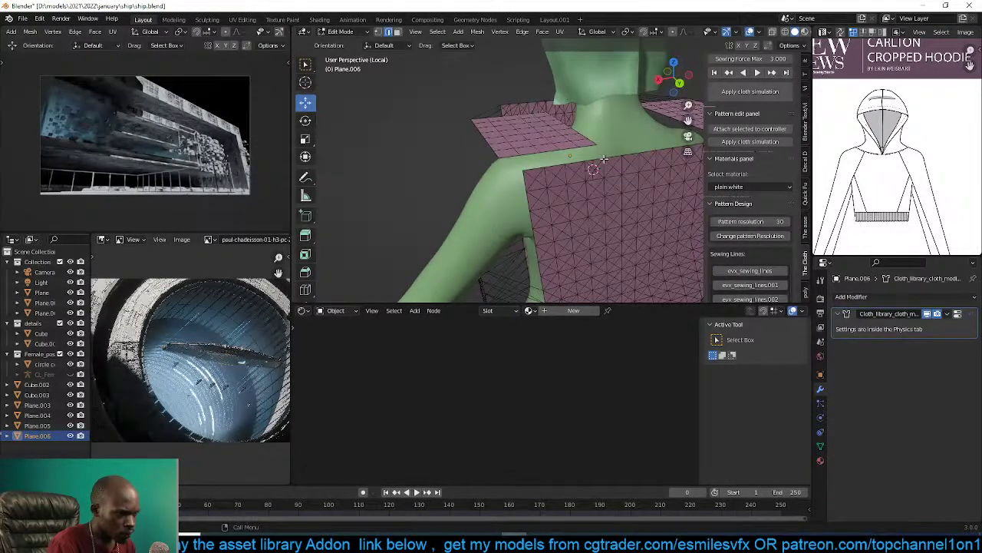
left_click(514, 157, "ctrl")
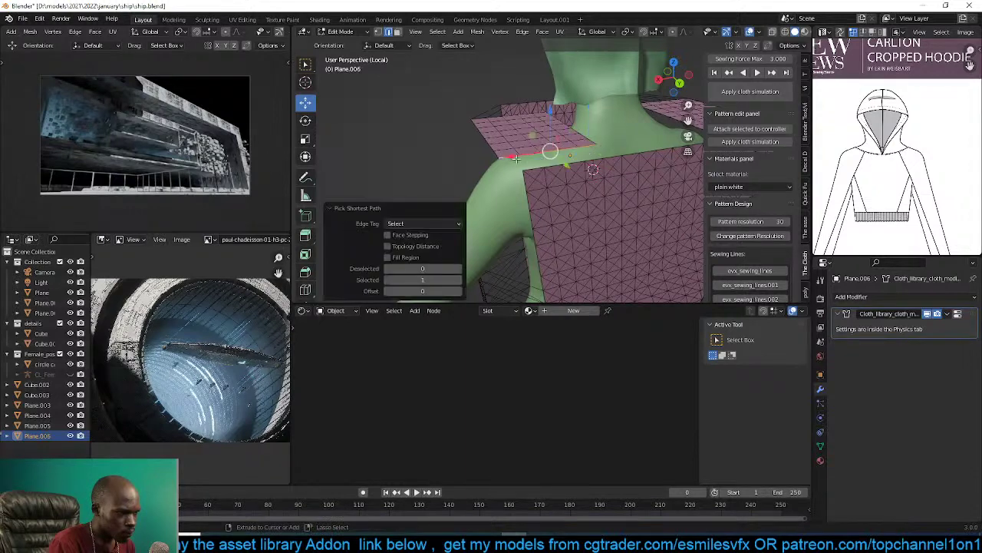
left_click(534, 171, "shift")
left_click(596, 162, "ctrl")
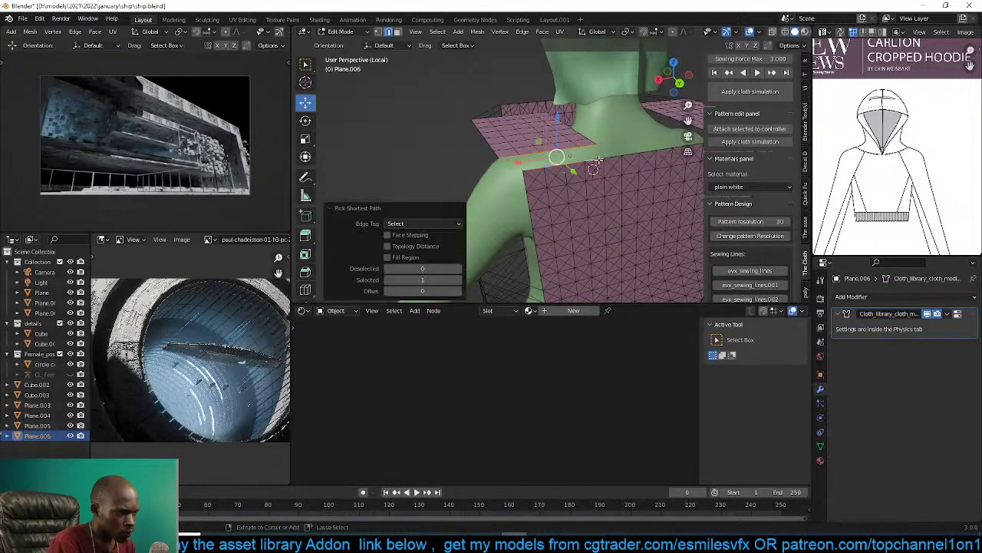
scroll(749, 276, "down", 4)
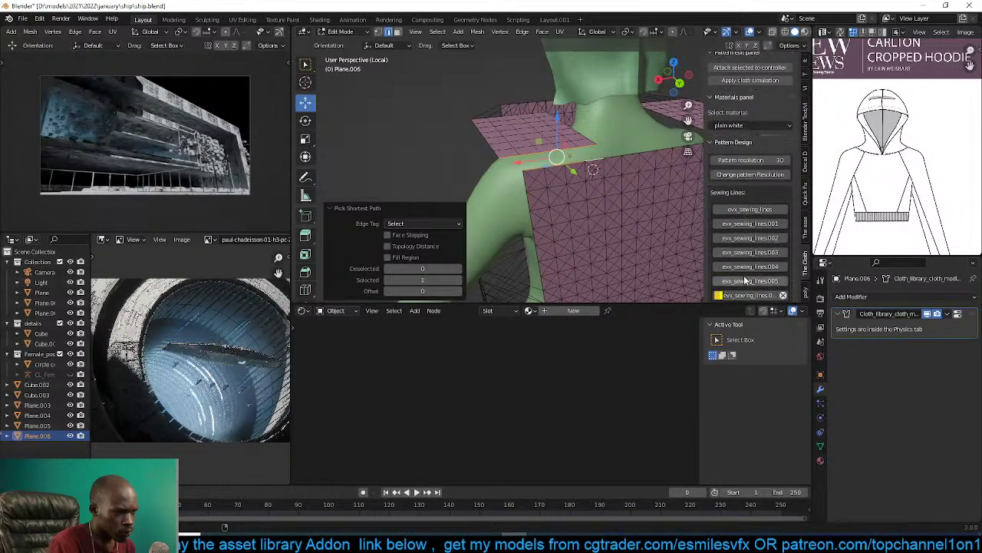
left_click(750, 248)
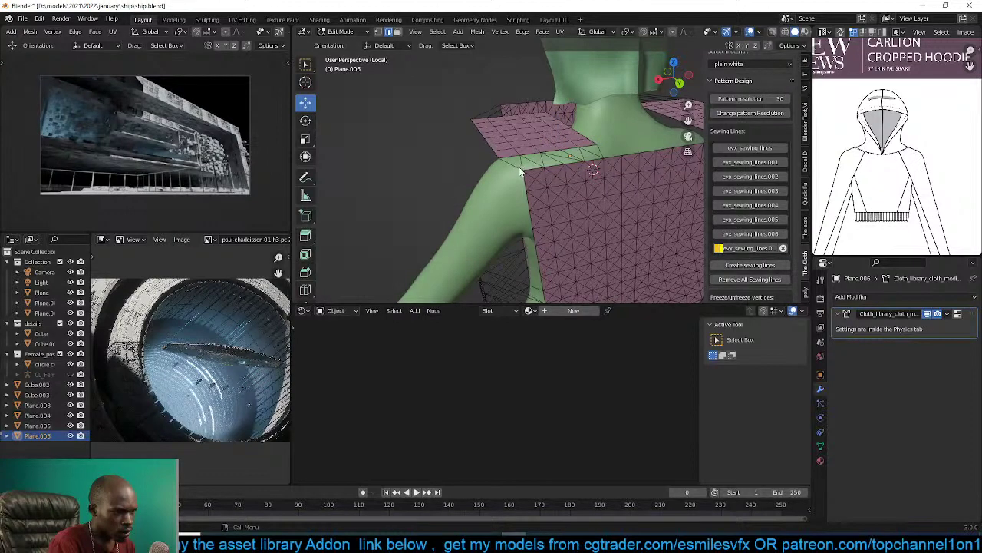
Run the cloth simulation again to check both shoulder panels' fit, and return to frame 0.
key("Tab")
middle_click_drag(520, 172, 520, 95)
key("space")
key("space")
key("Escape")
Select both shoulder panels up to their seams and scale them to about 0.86 around their individual origins.
key("Tab")
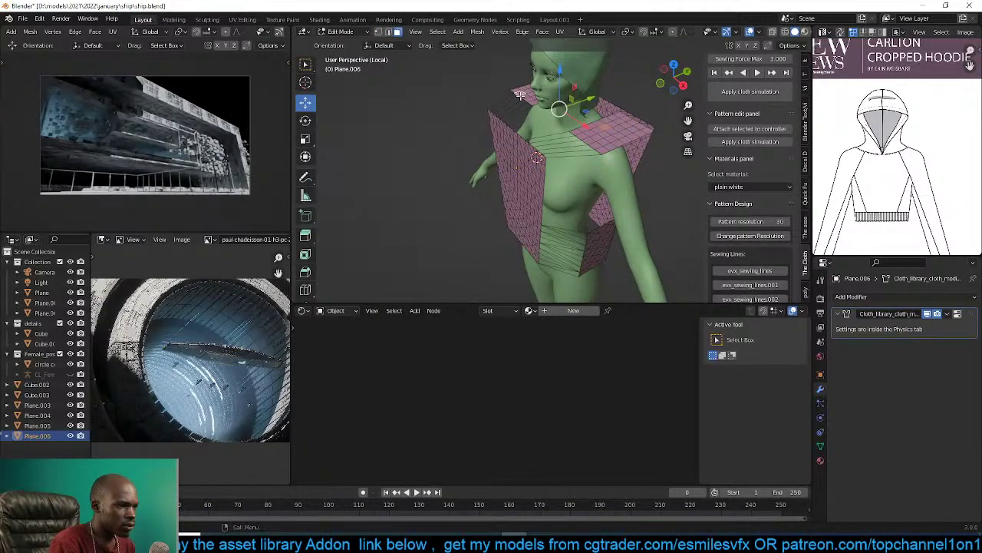
key("ctrl+l")
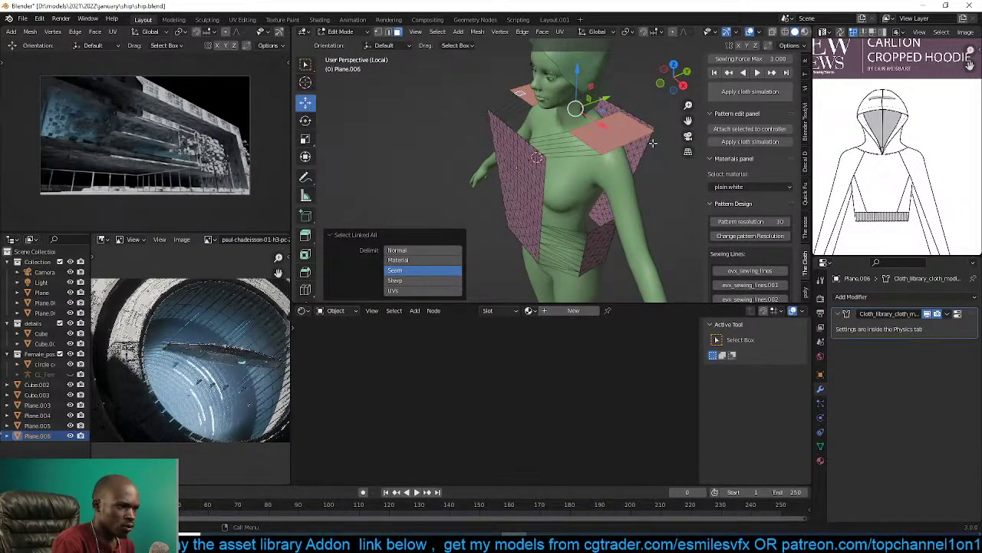
key("period")
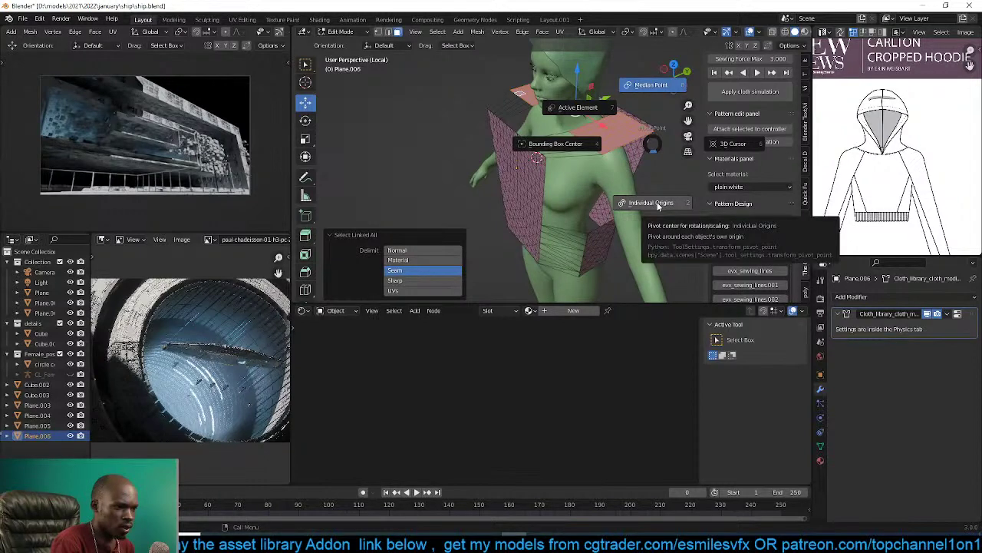
left_click(652, 203)
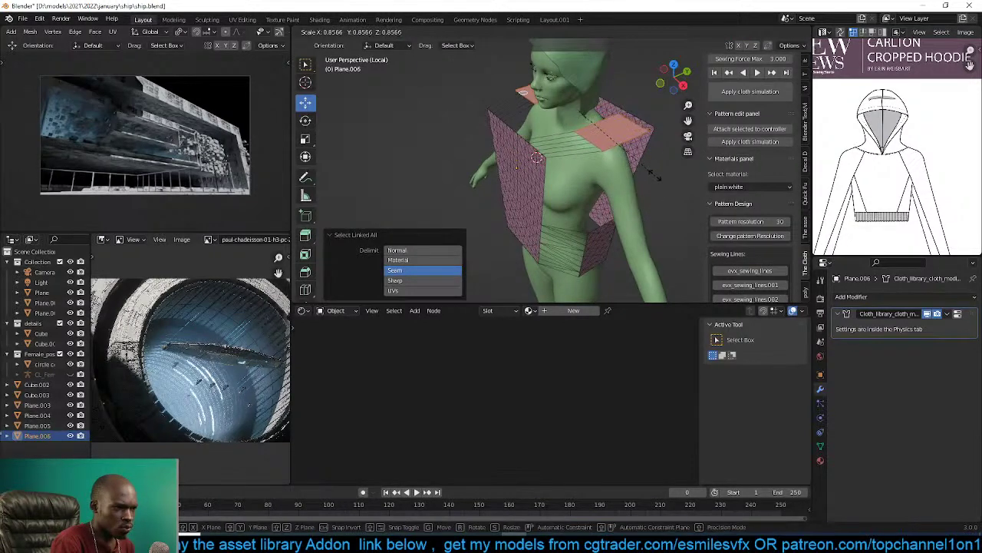
Run the cloth simulation to frame 23 with the resized shoulder panels and inspect the back and armhole.
key("Tab")
key("space")
key("space")
mouse_move(651, 181)
middle_mouse_down()
mouse_move(636, 158)
mouse_move(439, 203)
mouse_move(445, 166)
mouse_move(474, 180)
middle_mouse_up()
key("space")
key("space")
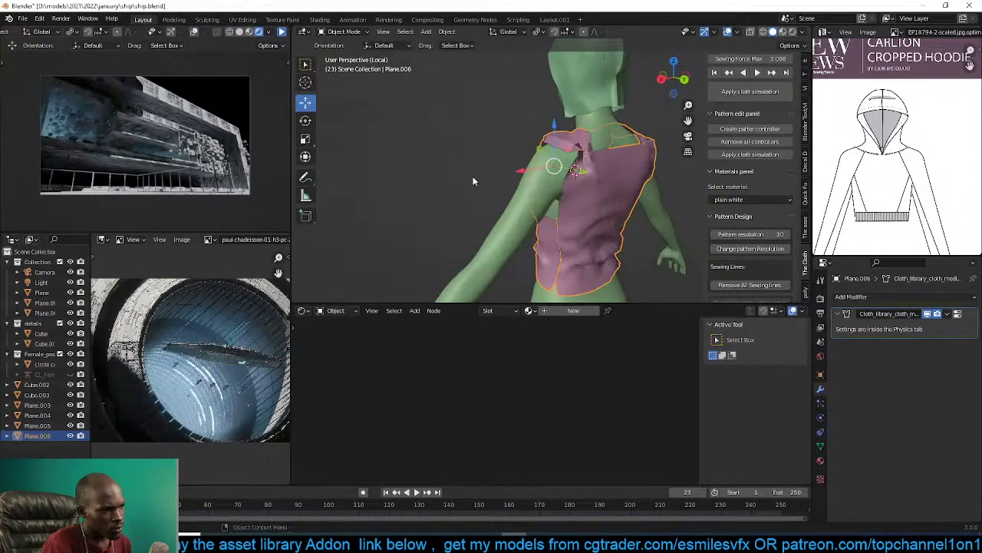
Shade the torso garment smooth and advance the simulation in short runs to about frame 28, checking the back and front.
scroll(473, 180, "up", 2)
right_click(609, 156)
left_click(576, 155)
middle_click_drag(577, 155, 532, 152)
key("space")
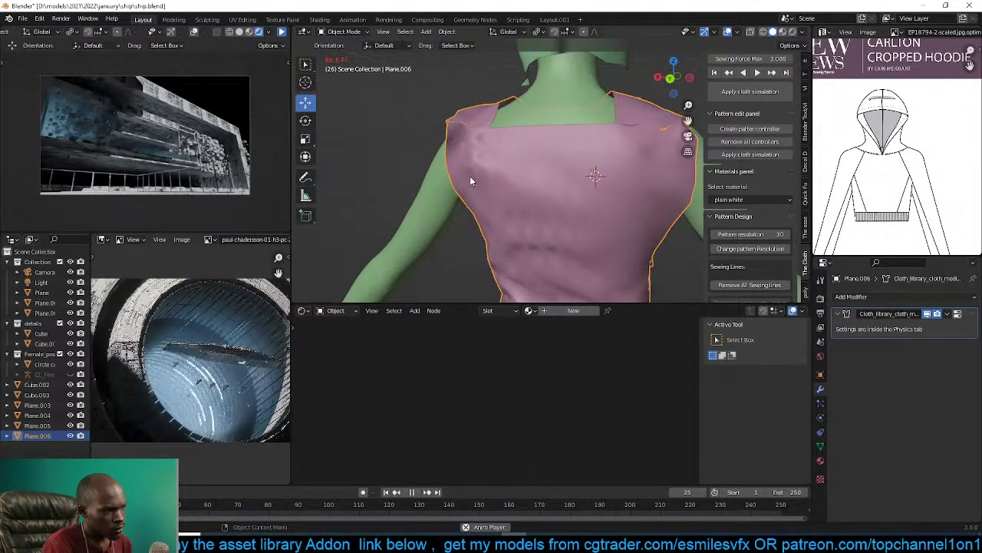
key("space")
middle_click_drag(469, 176, 568, 182)
middle_click_drag(568, 183, 574, 153, "shift")
key("space")
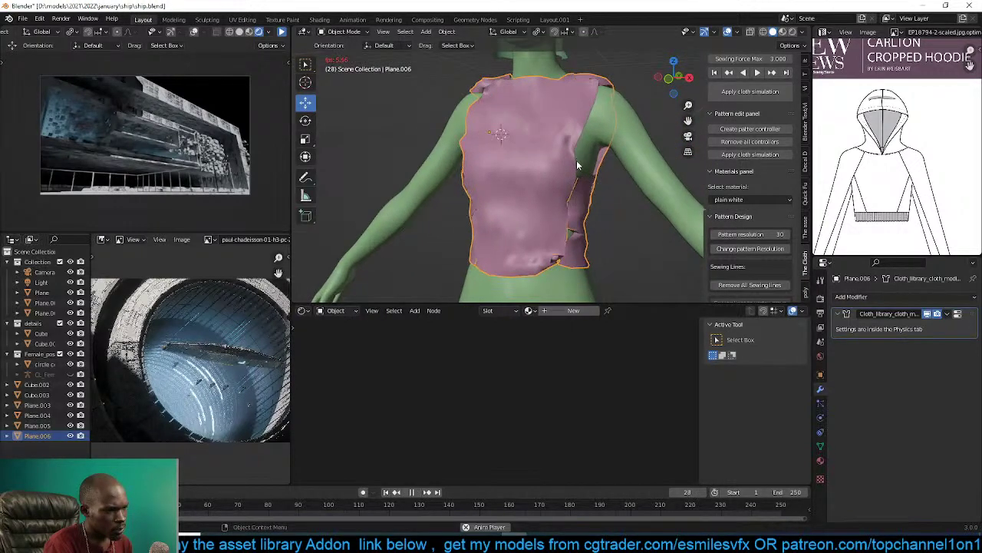
key("space")
Continue the cloth simulation to frame 33 while checking the garment's sides and front.
middle_click_drag(477, 180, 615, 188)
scroll(616, 184, "down", 3)
scroll(496, 215, "up", 2)
middle_click_drag(482, 224, 601, 209)
scroll(513, 200, "down", 2)
key("space")
key("space")
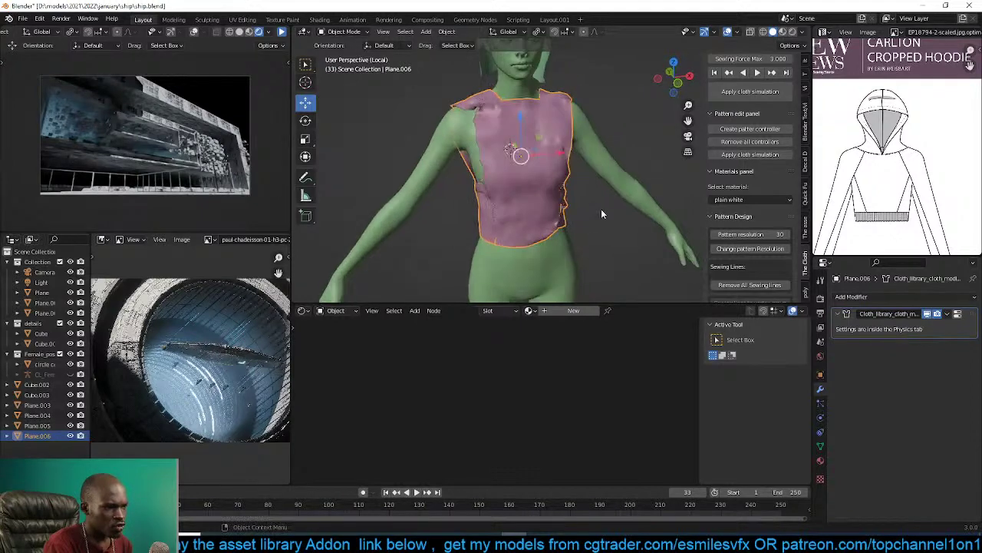
Apply the cloth simulation to the torso garment and inspect the resulting mesh in Edit Mode.
scroll(728, 274, "down", 1)
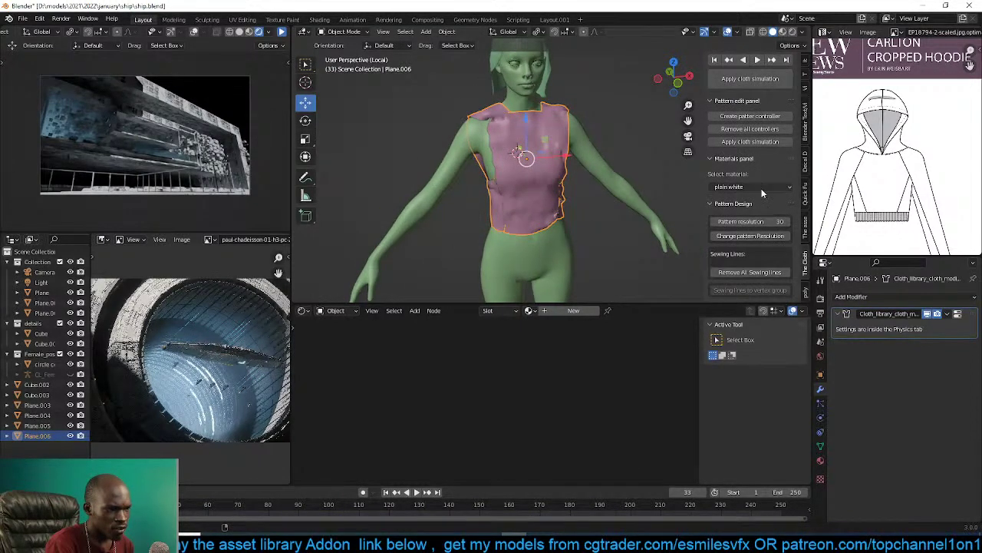
scroll(759, 123, "up", 2)
left_click(766, 124)
middle_click_drag(566, 158, 611, 153)
scroll(588, 185, "up", 2)
key("Tab")
middle_click_drag(588, 185, 674, 237)
key("Tab")
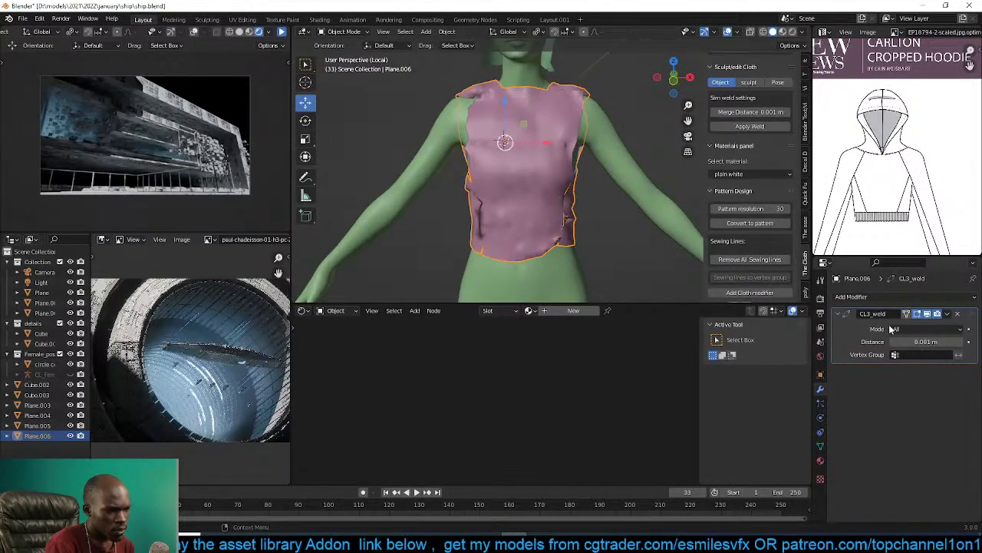
Raise the weld modifier's merge distance to 0.009 m while checking the side and front seams.
left_click(962, 343)
left_click(963, 342)
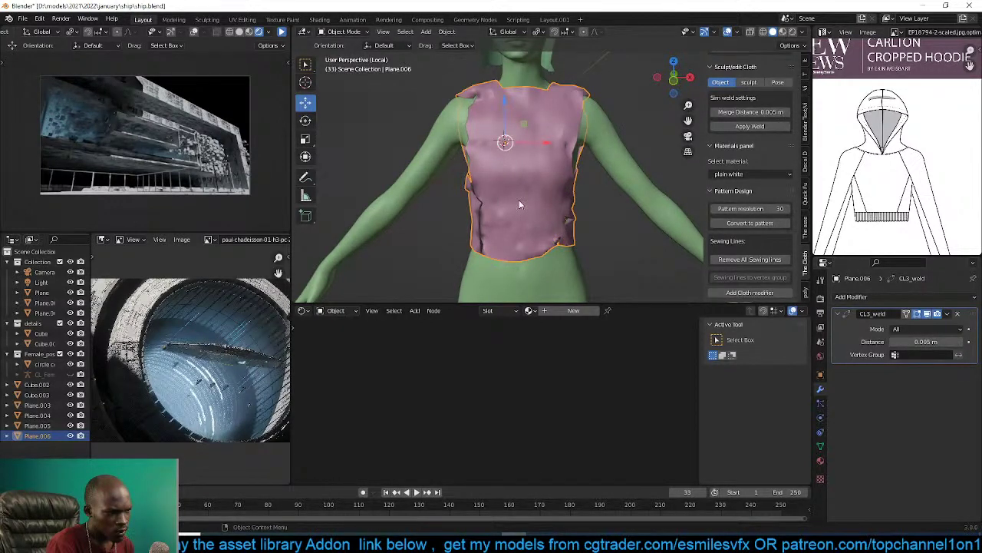
middle_click_drag(519, 202, 598, 202)
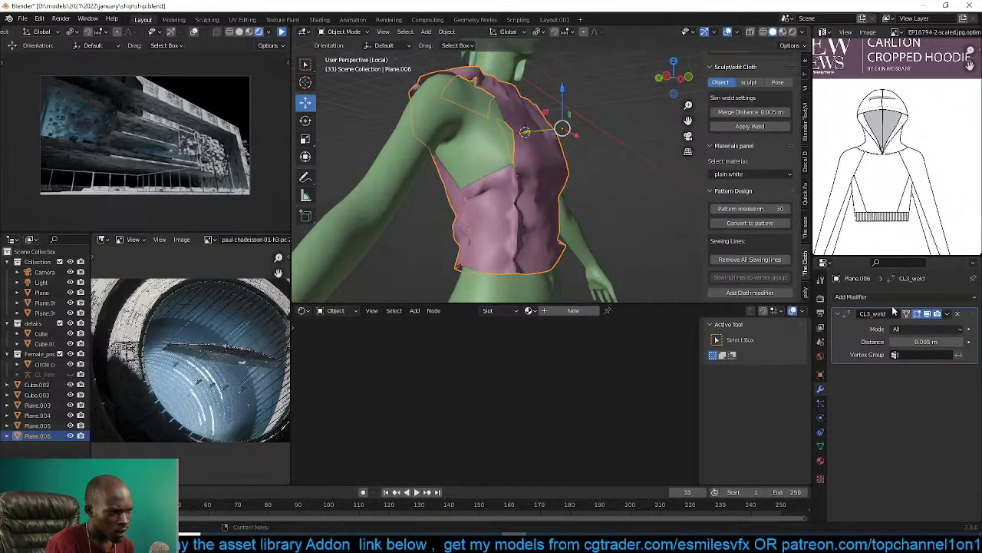
left_click(964, 343)
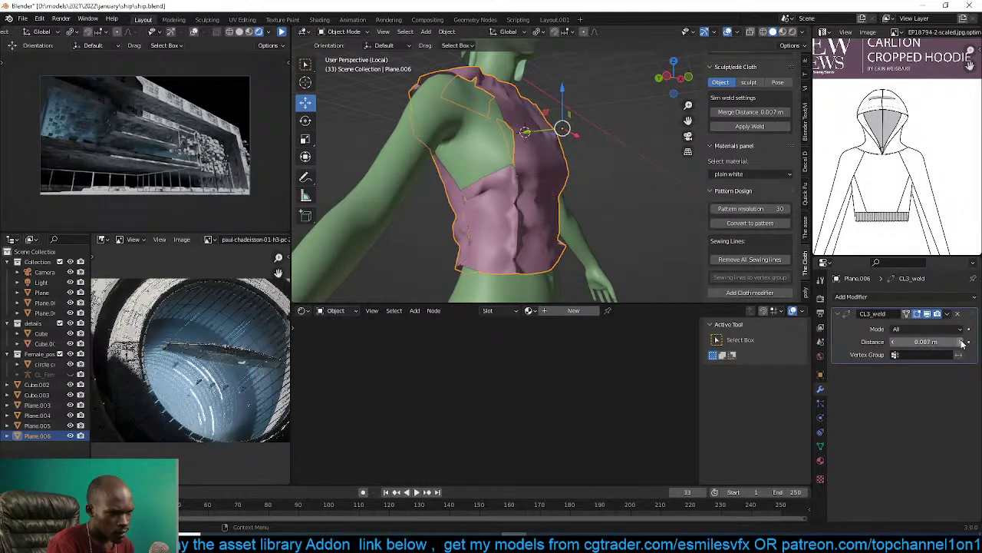
middle_click_drag(529, 228, 584, 223)
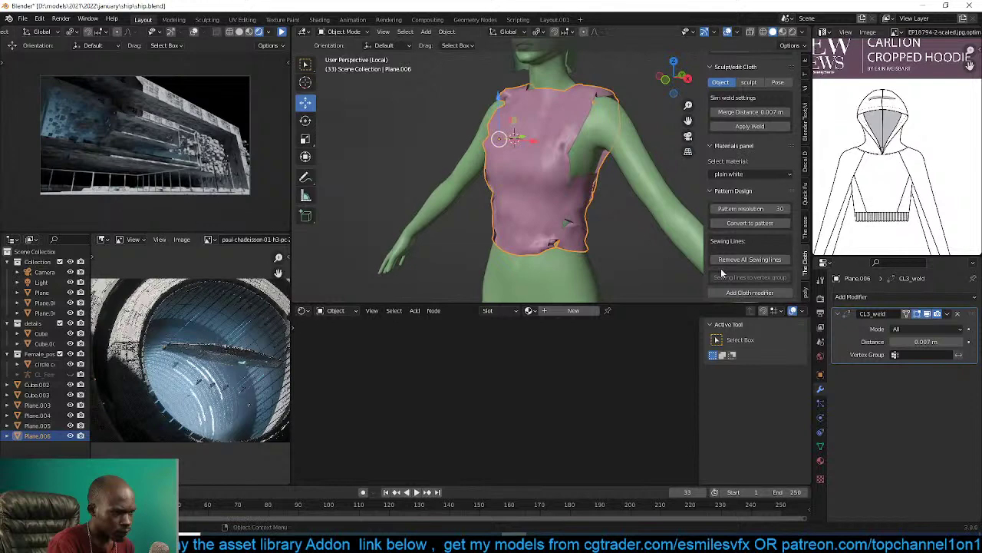
left_click(964, 343)
left_click(963, 342)
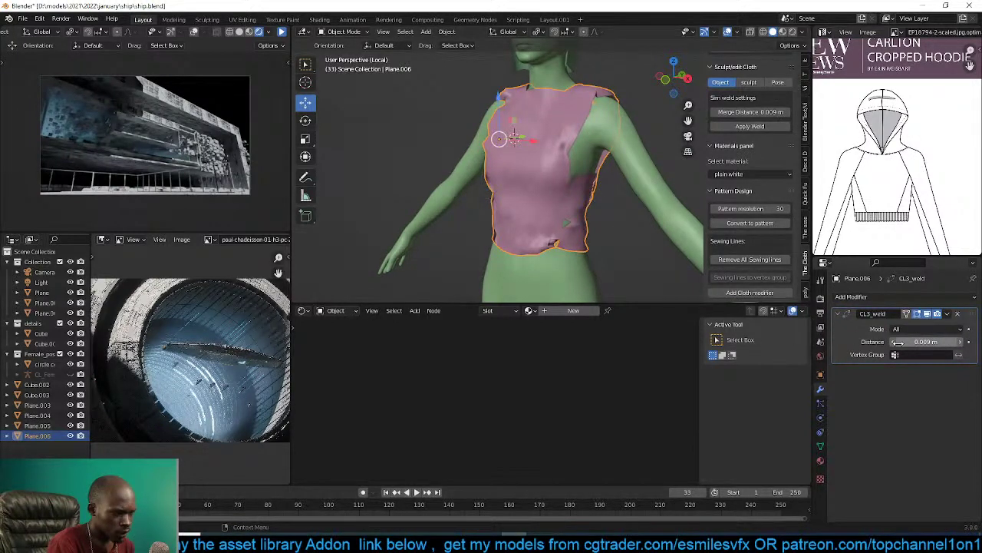
Apply the weld, recalculate the garment mesh's normals in Edit Mode, and deselect everything in Object Mode.
left_click(749, 126)
middle_click_drag(522, 190, 540, 212)
key("Tab")
key("shift+n")
key("Tab")
key("alt+a")
scroll(550, 170, "down", 3)
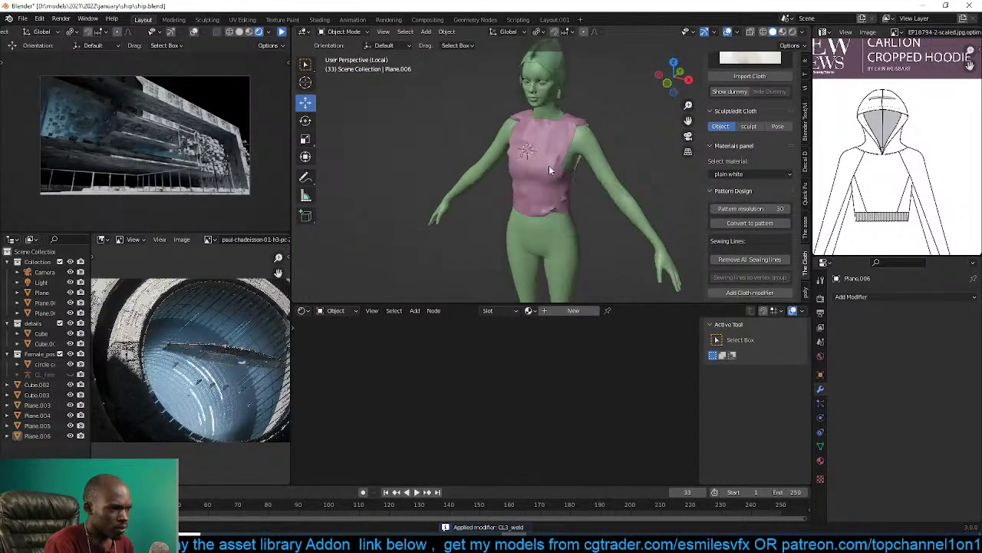
Inspect the welded torso garment's front and side seams up close in both Object Mode and Edit Mode.
scroll(549, 165, "up", 2)
middle_click_drag(549, 165, 535, 209)
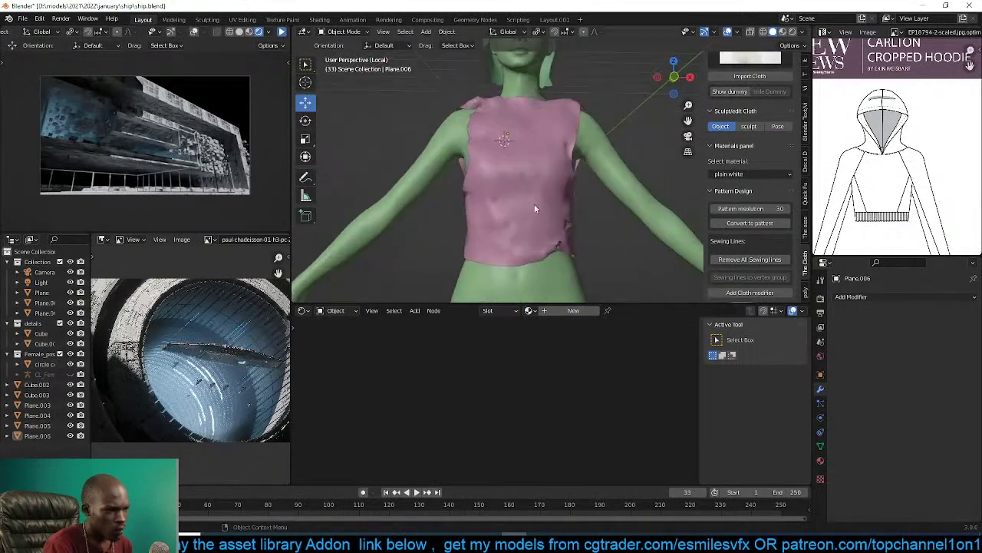
scroll(575, 178, "up", 3)
left_click(566, 192)
middle_click_drag(574, 178, 623, 186)
scroll(566, 192, "down", 3)
scroll(551, 213, "up", 3)
middle_click_drag(465, 194, 555, 145)
key("Tab")
key("alt+a")
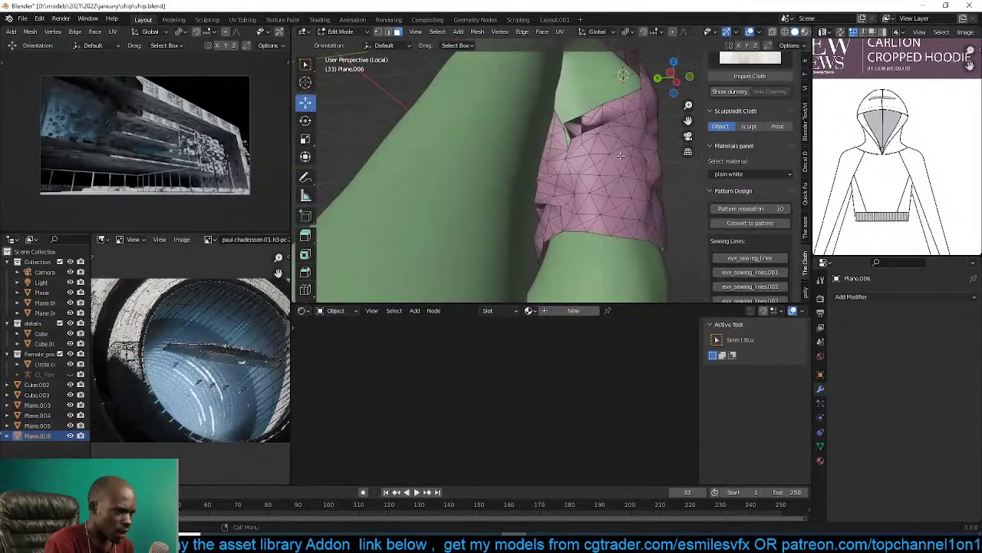
middle_click_drag(620, 155, 558, 155)
key("Tab")
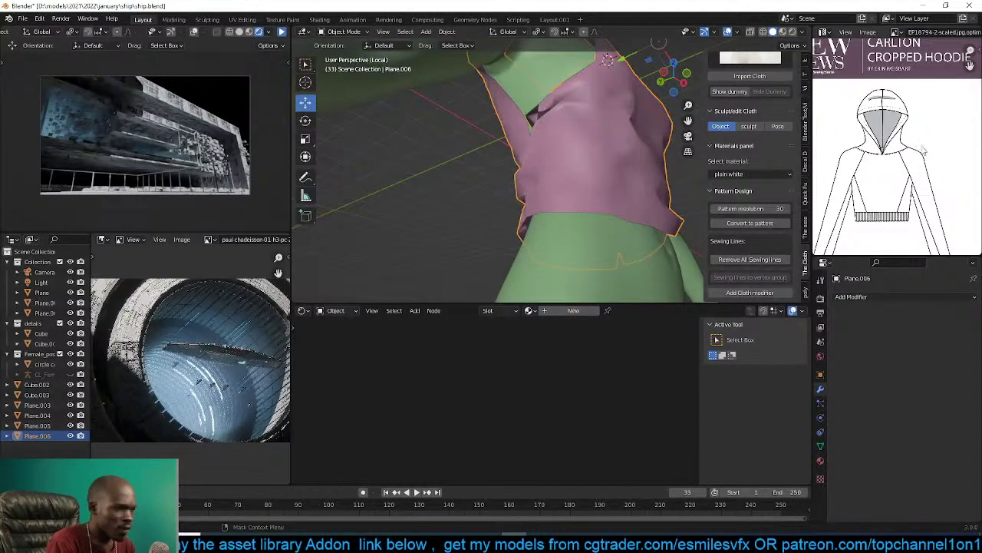
middle_click_drag(623, 211, 600, 213)
key("Tab")
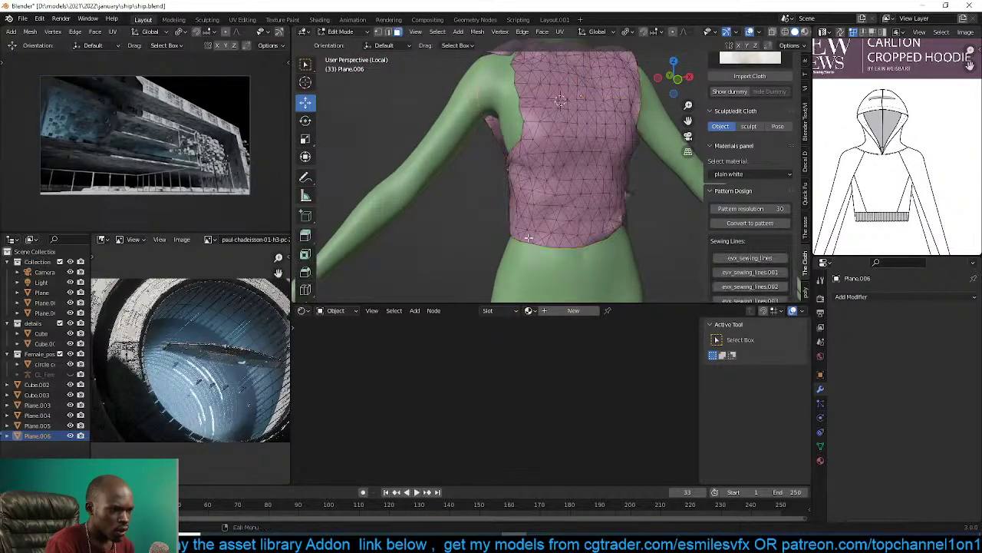
middle_click_drag(538, 209, 544, 218)
Select the evx_sewing_lines.001 edges at the garment's side and bevel them with 2 segments.
left_click(750, 259)
middle_click_drag(617, 163, 644, 201)
left_click(750, 272)
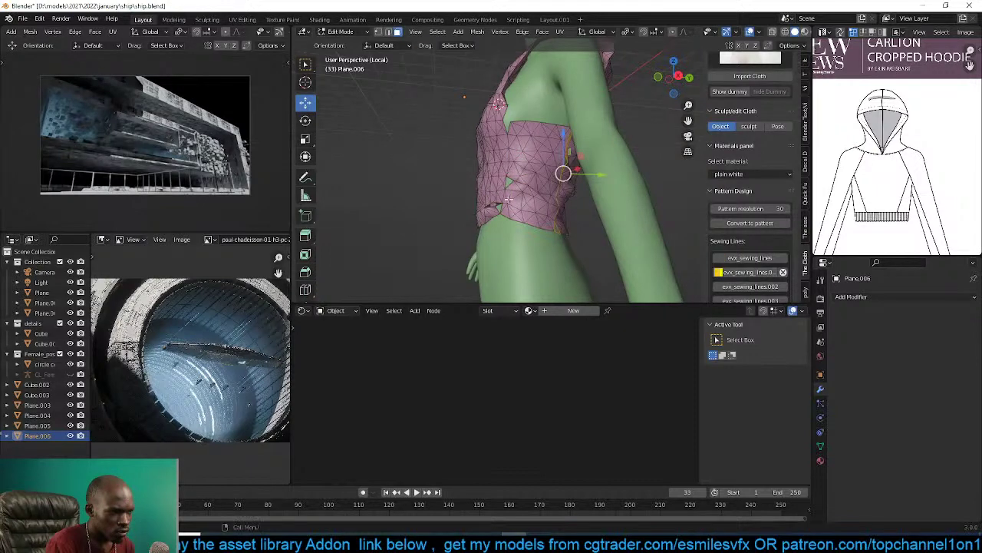
middle_click_drag(564, 169, 519, 175)
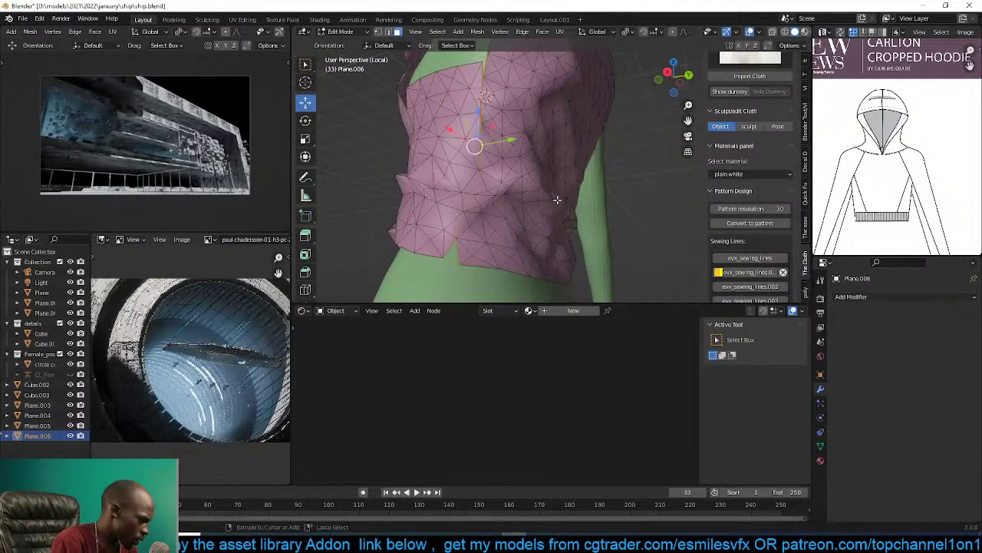
key("ctrl+b")
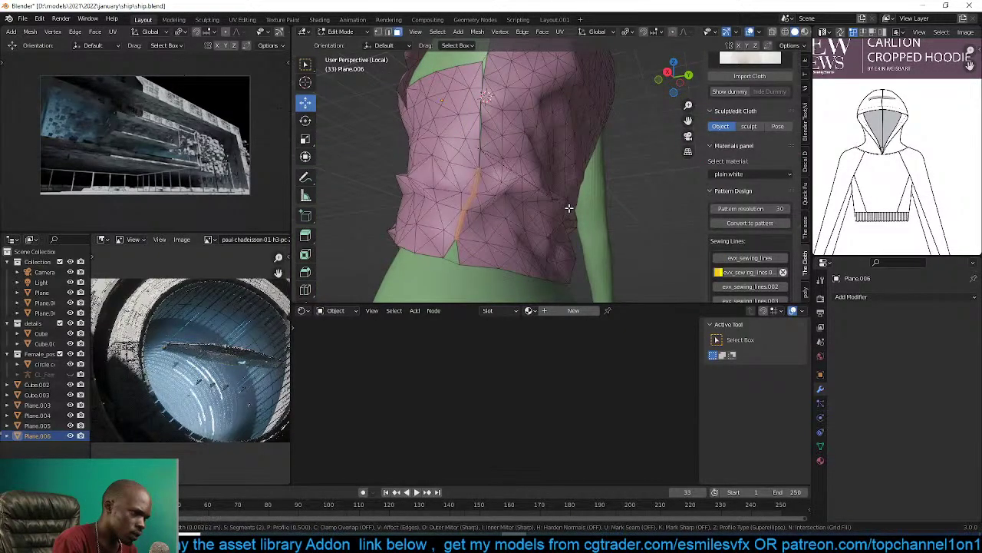
left_click(568, 208)
Reduce the beveled side selection to its centre edges and shrink them inward into a seam groove, then return to Object Mode.
key("ctrl+KP_Subtract")
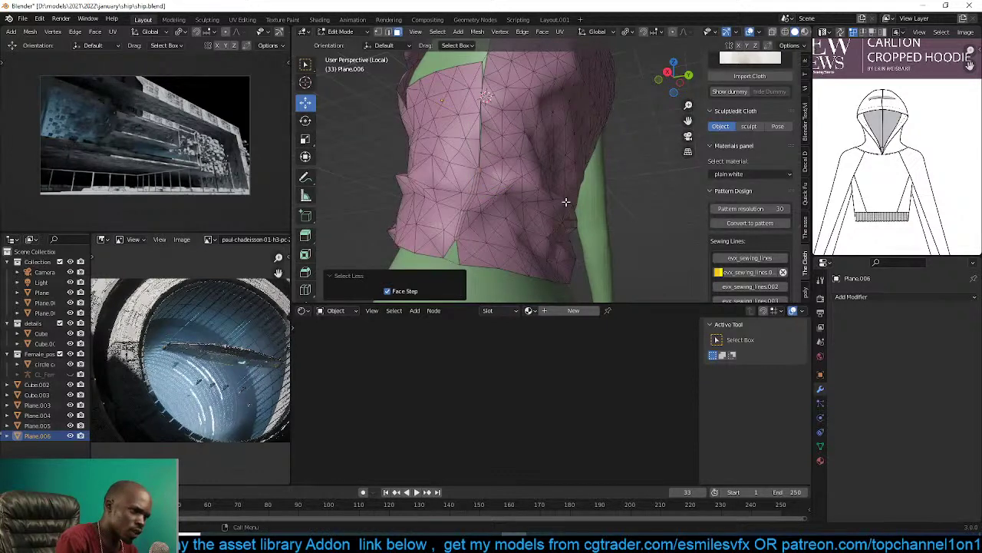
middle_click_drag(550, 254, 523, 203)
key("ctrl+z")
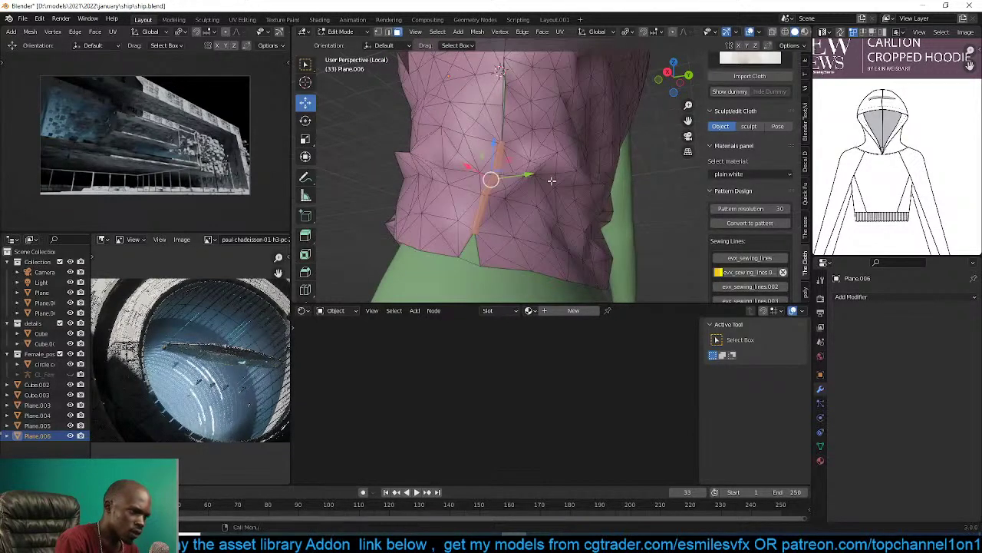
key("ctrl+KP_Subtract")
key("ctrl+z")
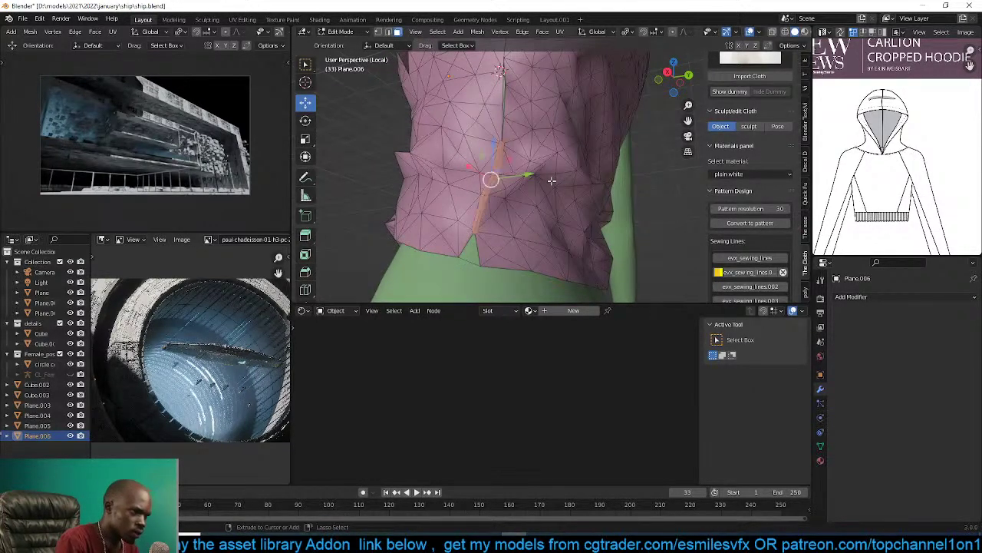
key("ctrl+KP_Subtract")
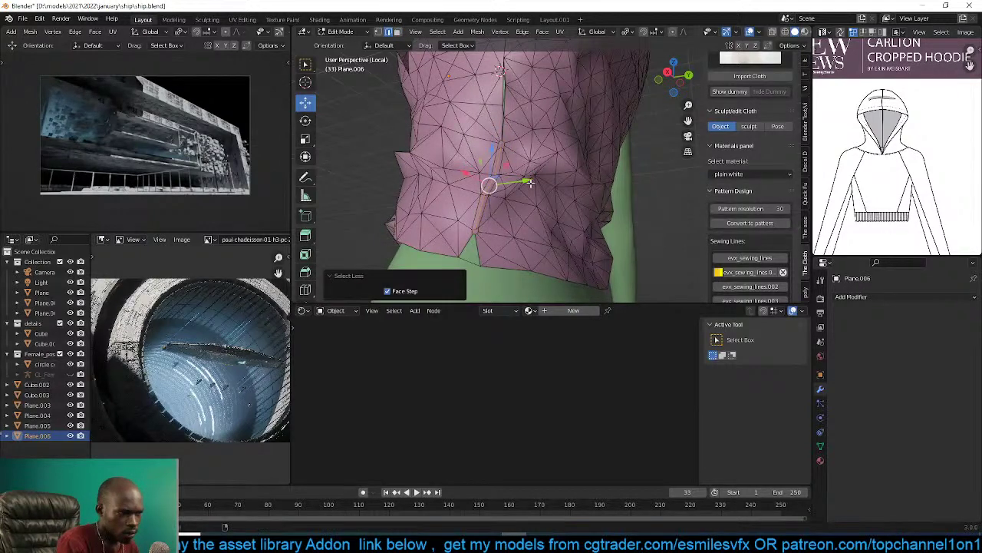
key("alt+s")
left_click(513, 277)
key("Tab")
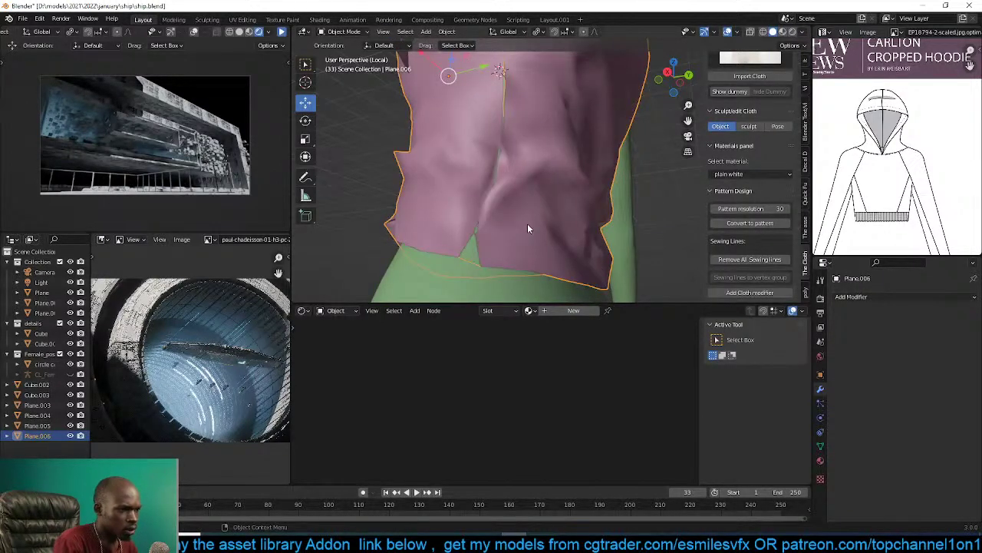
Select the evx_sewing_lines.003 edges on the garment's front in Edit Mode and bevel them 0.00193 m with 2 segments.
mouse_move(527, 228)
middle_mouse_down()
mouse_move(560, 197)
mouse_move(479, 152)
mouse_move(530, 211)
middle_mouse_up()
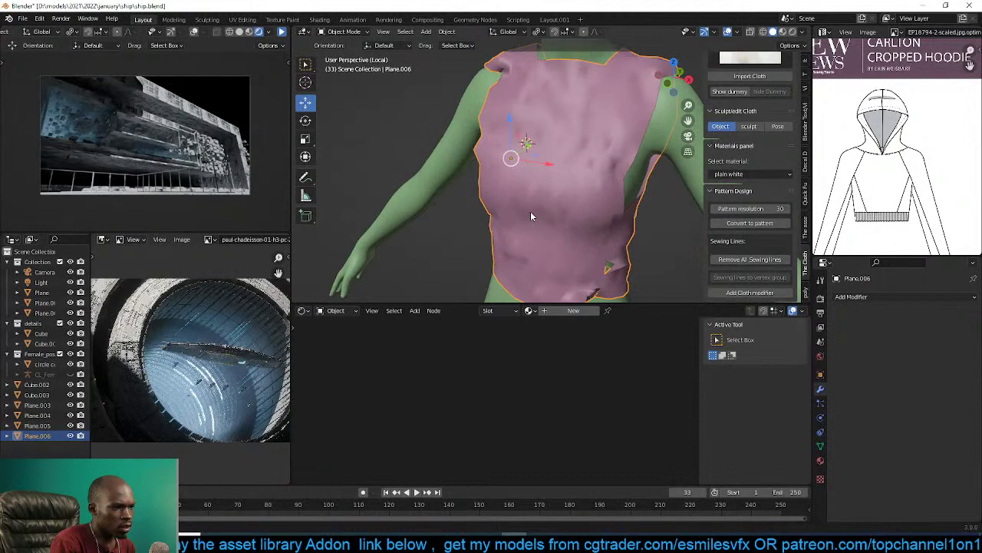
left_click(721, 260)
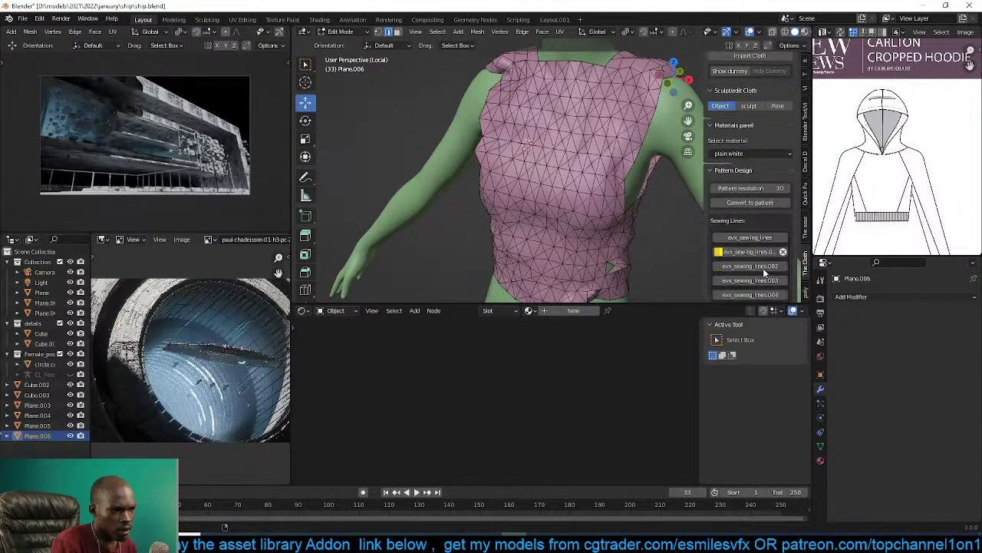
scroll(765, 273, "down", 4)
left_click(763, 206)
middle_click_drag(561, 178, 573, 124)
left_click(764, 220)
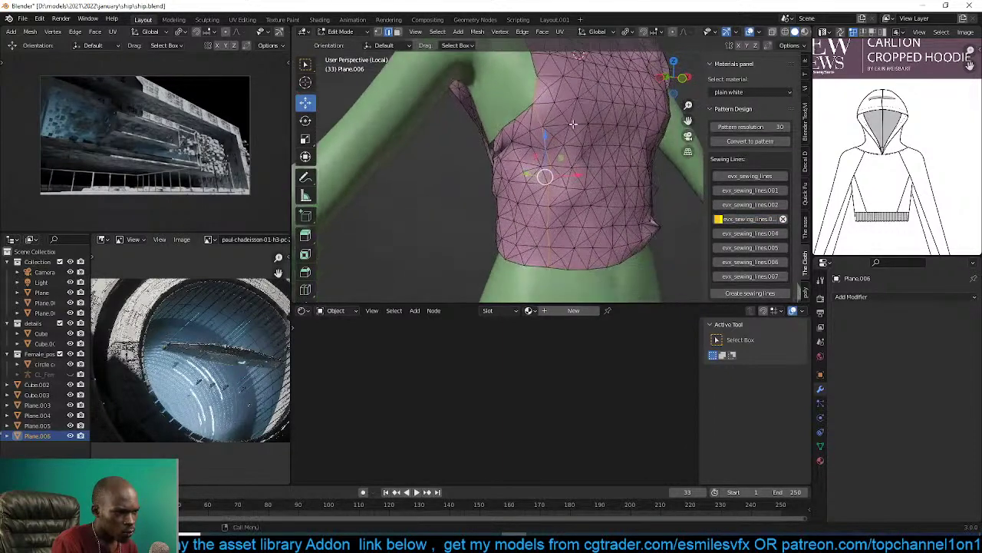
key("ctrl+b")
left_click(627, 208)
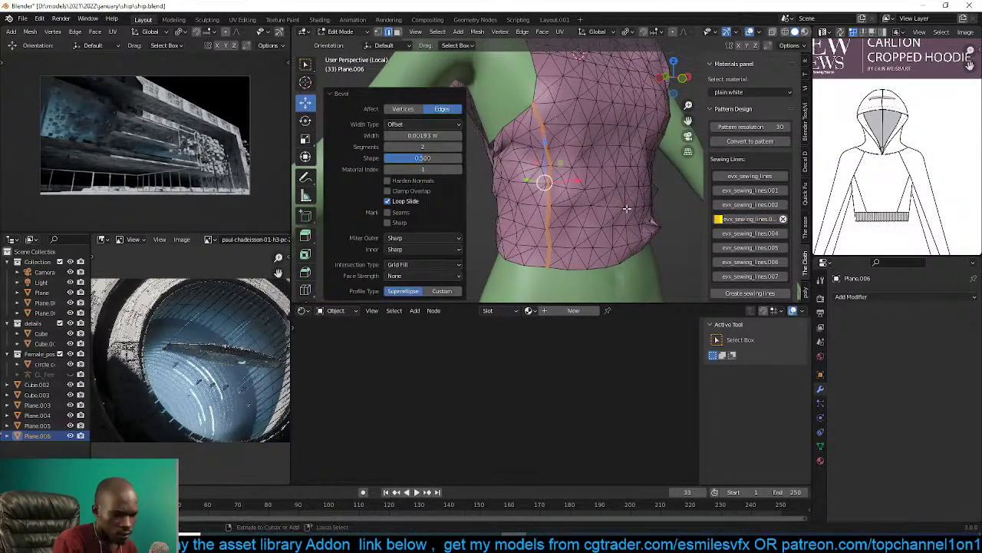
Shrink the beveled front seam inward along its normals to form a groove and return to Object Mode.
key("alt+s")
left_click(623, 226)
key("Tab")
scroll(623, 226, "down", 3)
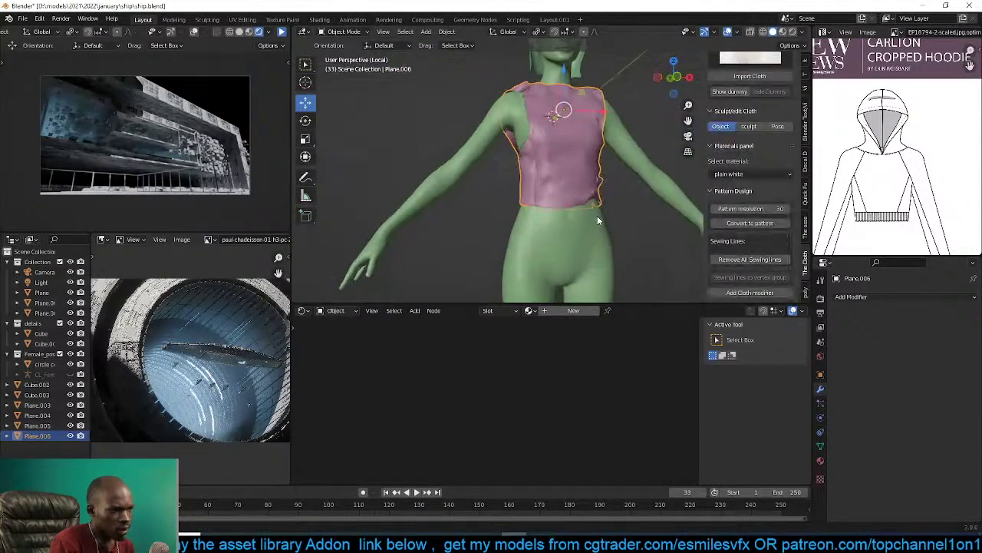
middle_click_drag(597, 216, 568, 159)
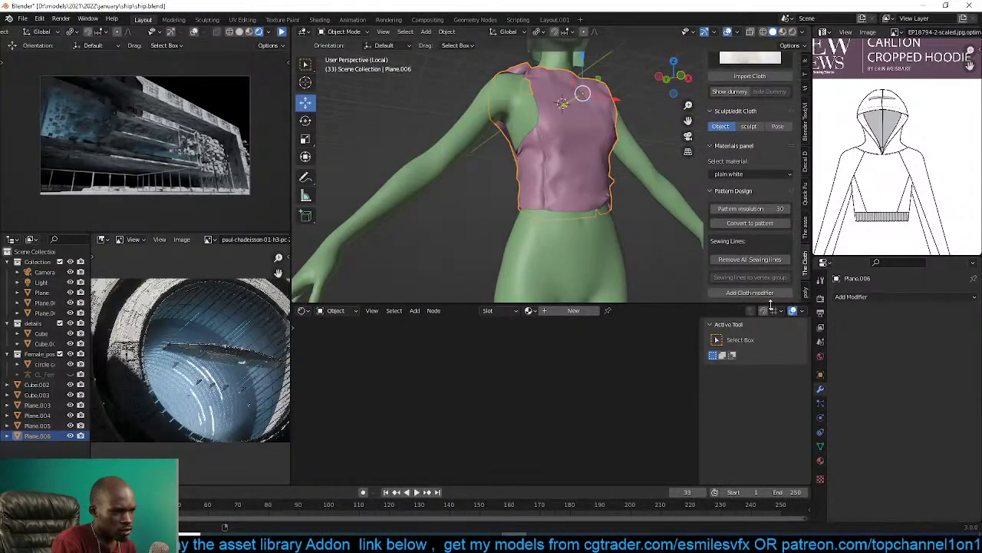
Add a Smooth Corrective modifier to the torso garment and apply it.
left_click(890, 297)
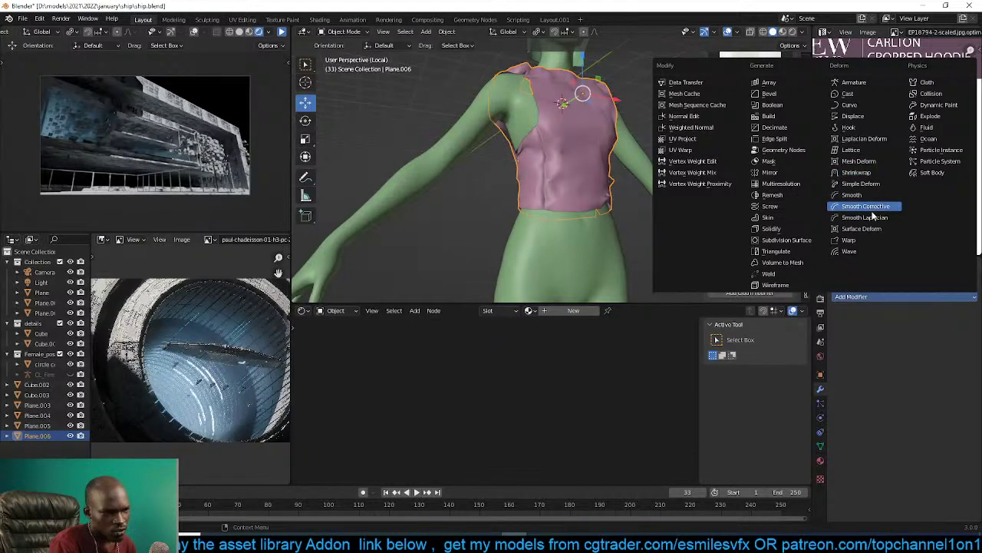
left_click(867, 206)
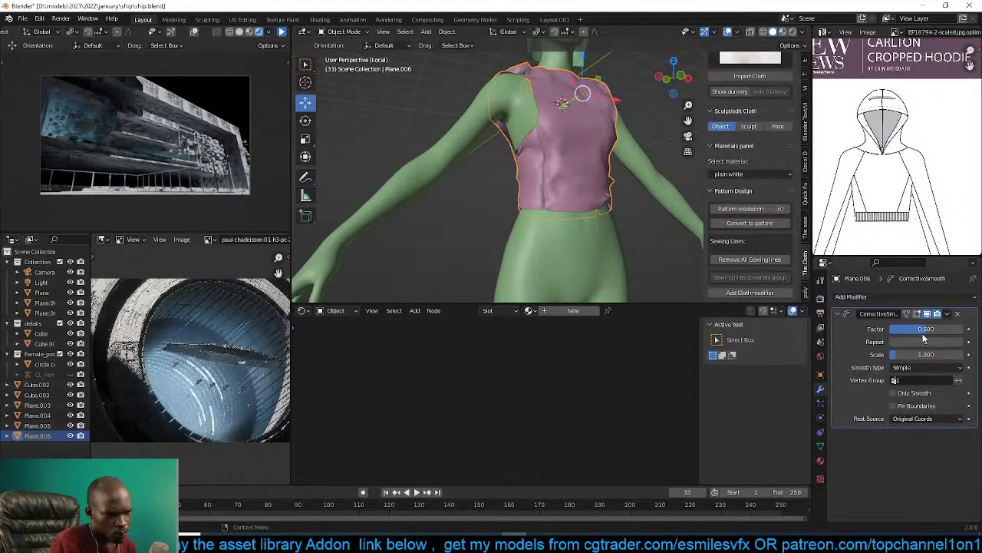
left_click_drag(926, 354, 927, 355)
middle_click_drag(634, 221, 605, 221)
key("ctrl+a")
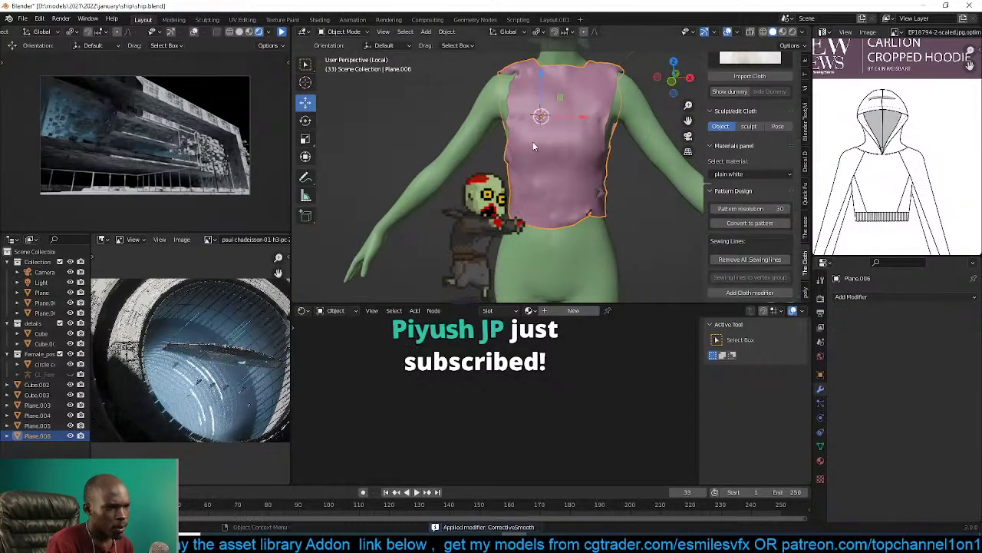
Choose the grey patterned trousers from the Premade female clothes in The Cloth library and try to import them.
scroll(560, 165, "down", 4)
key("KP_1")
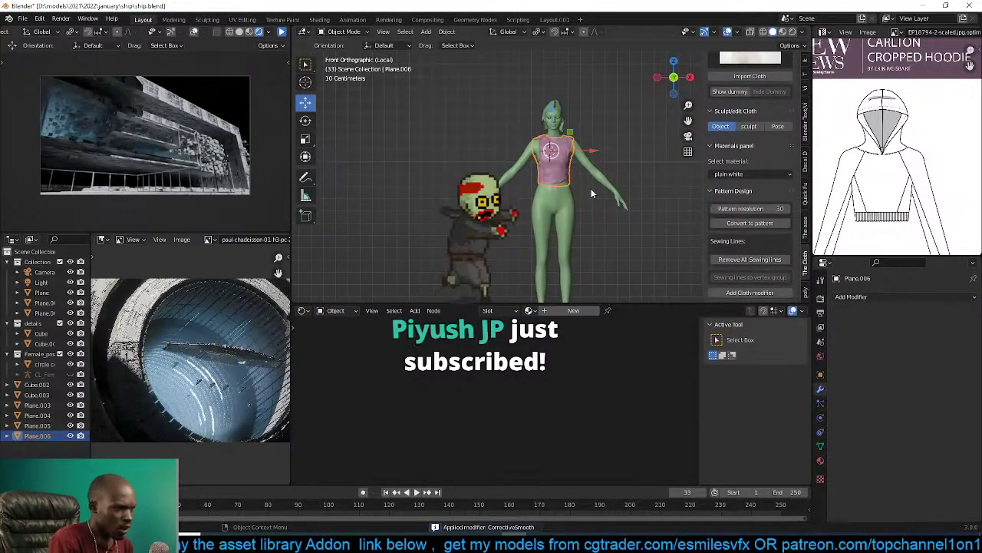
scroll(755, 97, "up", 5)
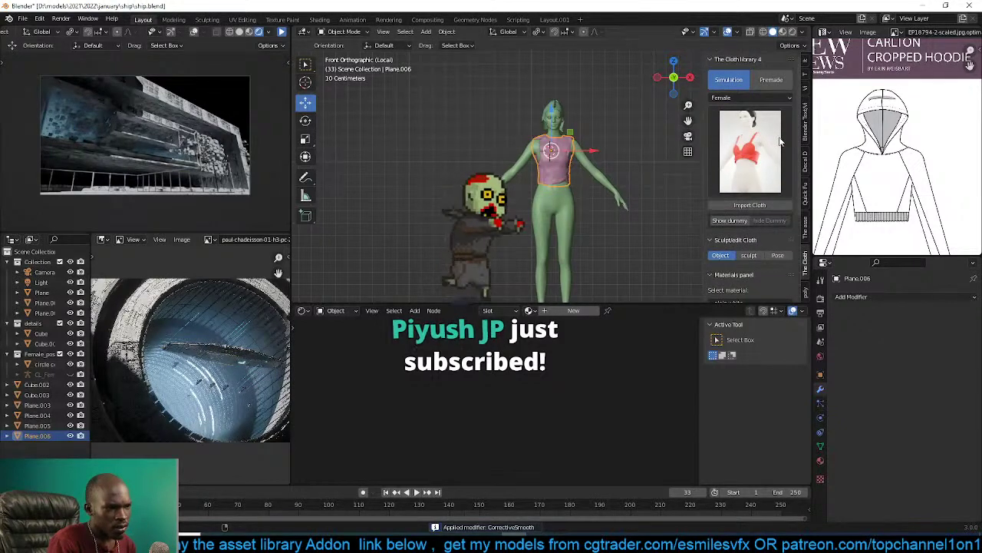
left_click(771, 96)
left_click(722, 109)
left_click(771, 79)
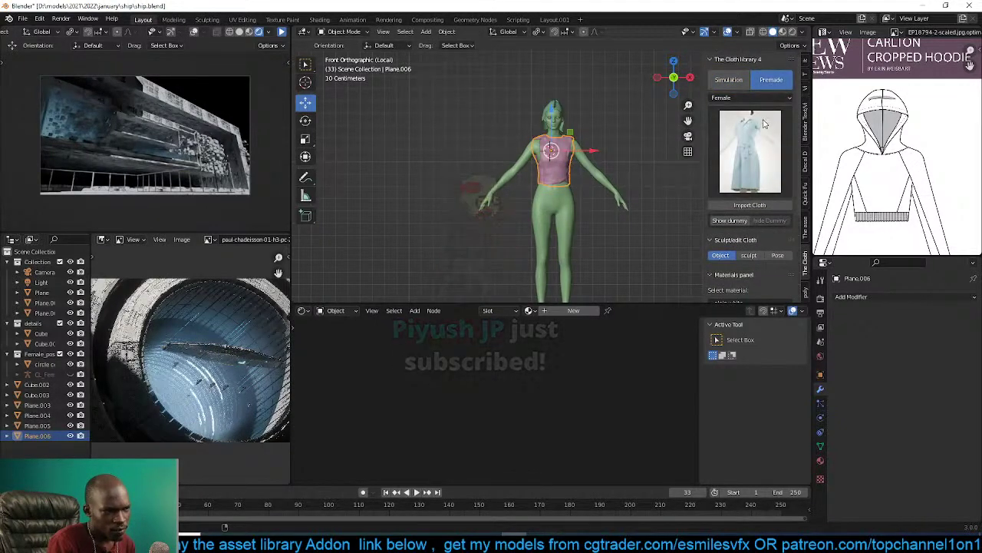
left_click(750, 151)
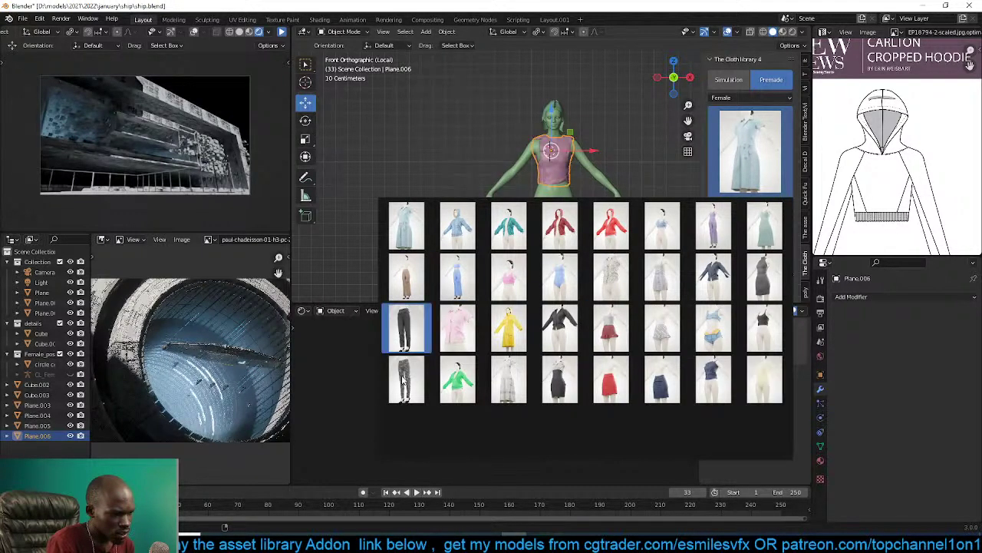
left_click(406, 329)
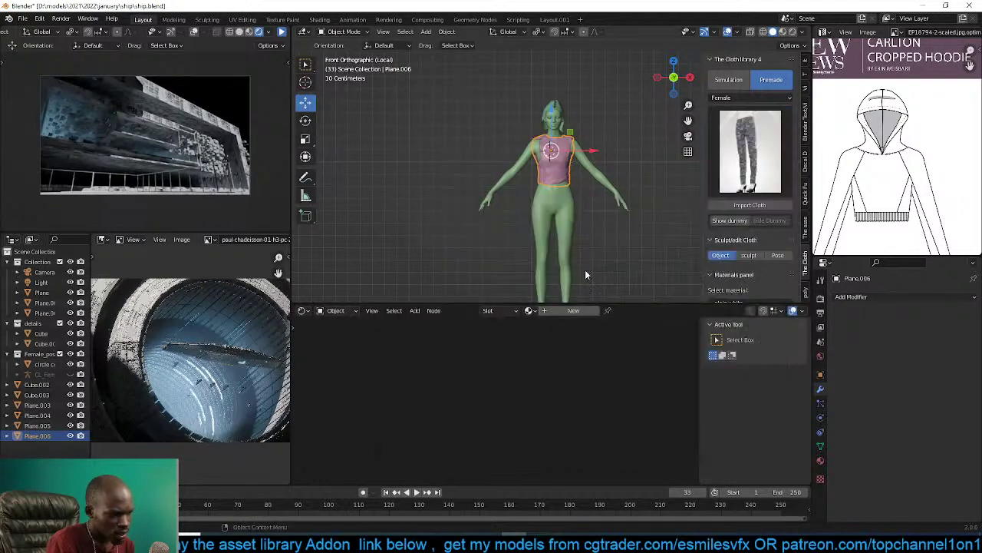
left_click(721, 206)
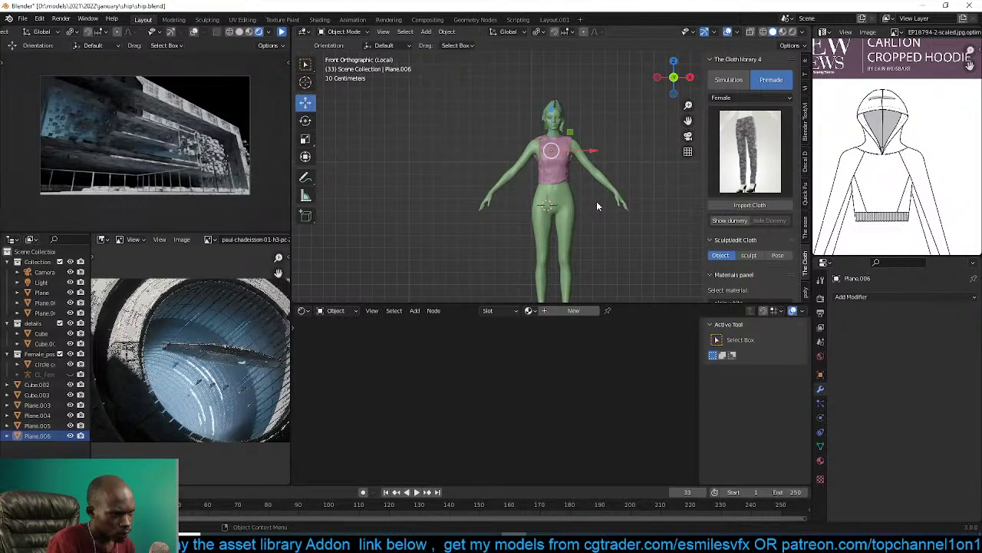
Exit Local View to show the full scene and try importing the patterned trousers again.
scroll(546, 203, "down", 2)
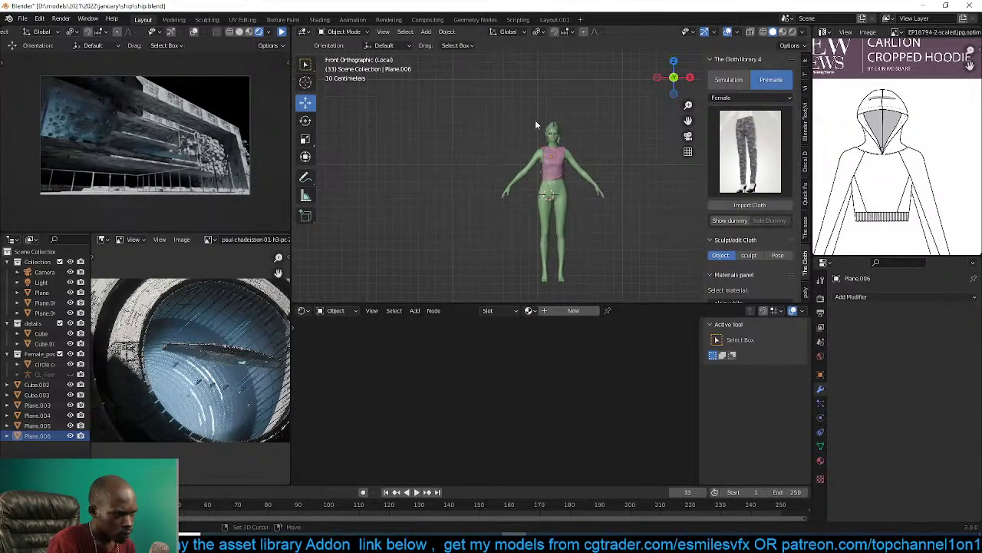
key("KP_Divide")
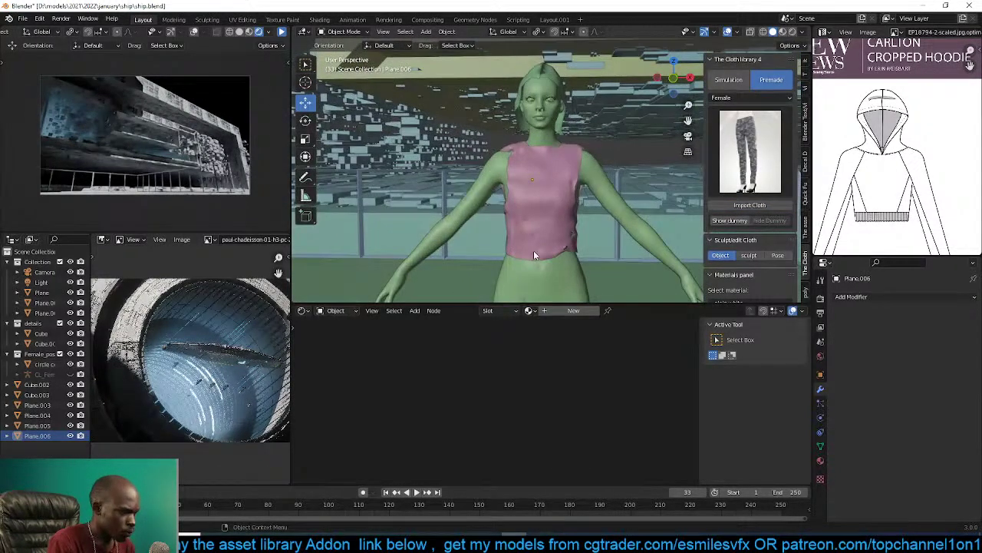
scroll(535, 253, "down", 3)
scroll(555, 204, "down", 8)
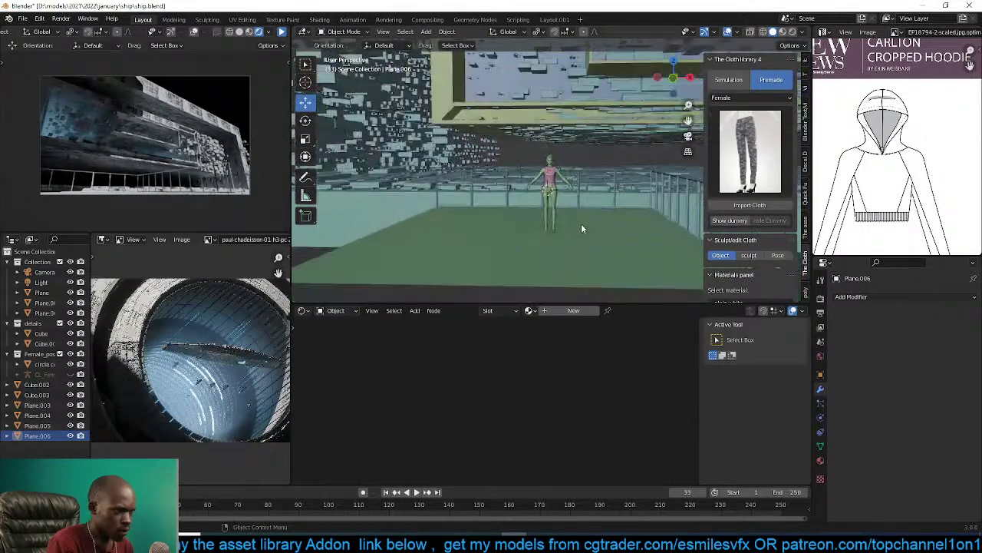
scroll(593, 224, "down", 2)
scroll(592, 224, "up", 10)
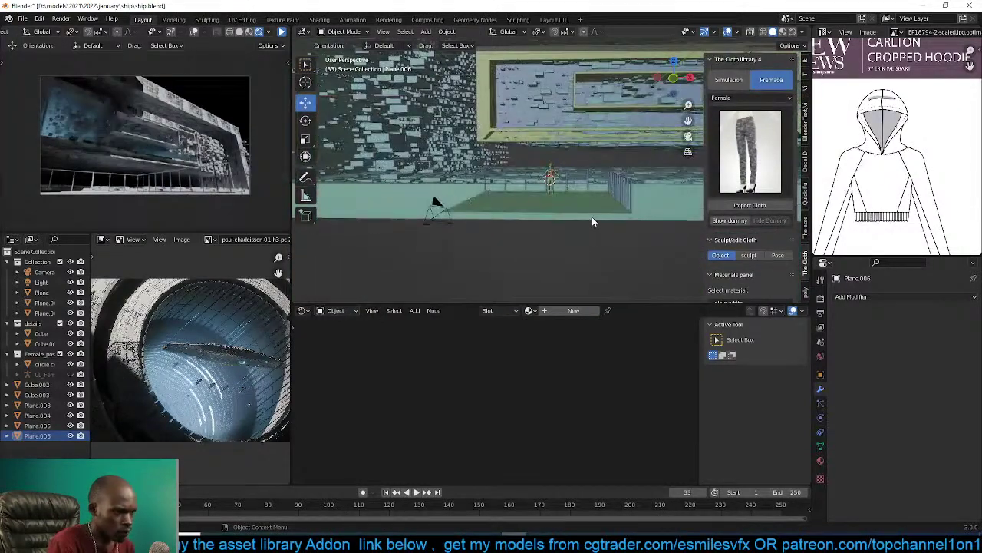
scroll(616, 219, "up", 2)
left_click(748, 206)
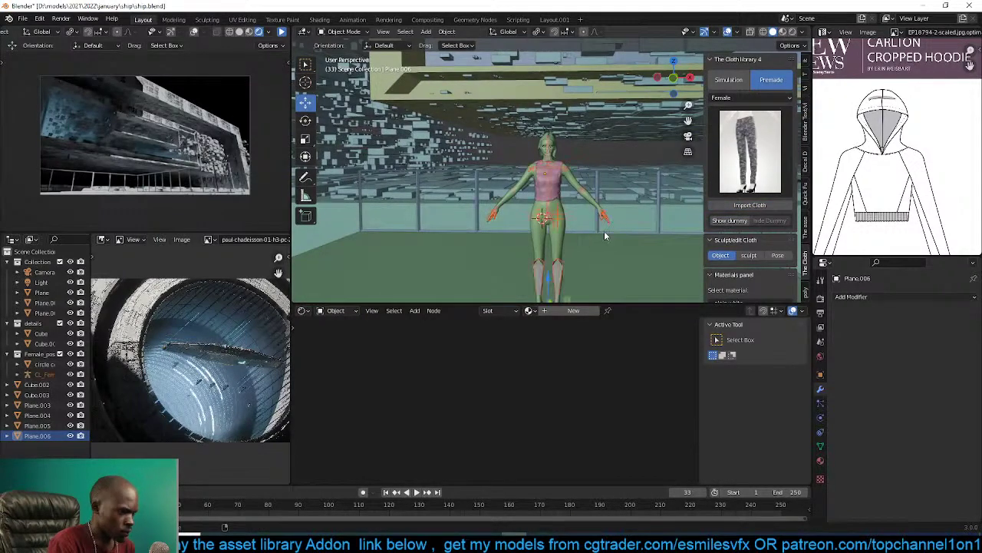
Choose the plain dark office trousers from the Premade female clothes in The Cloth library and import them.
left_click(561, 221)
scroll(557, 226, "up", 4)
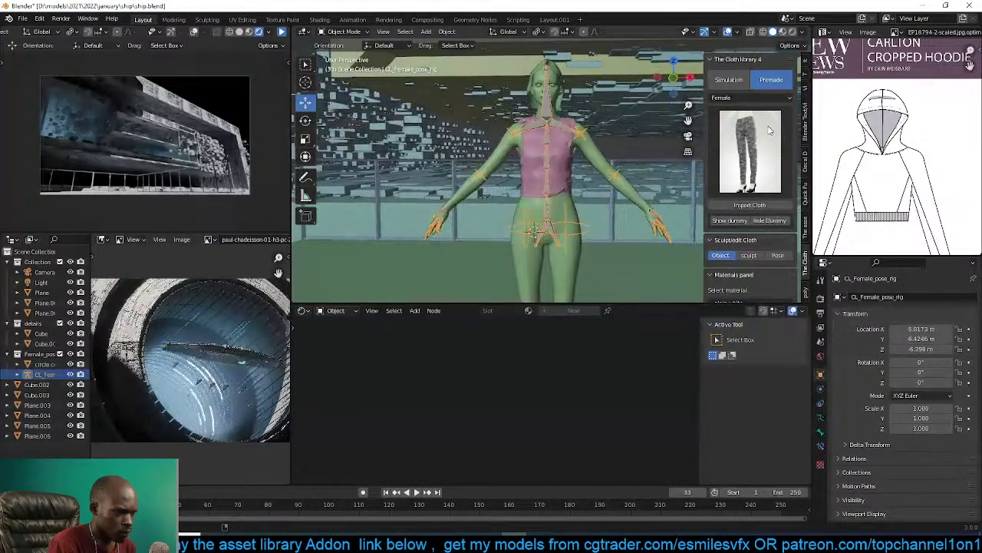
left_click(746, 158)
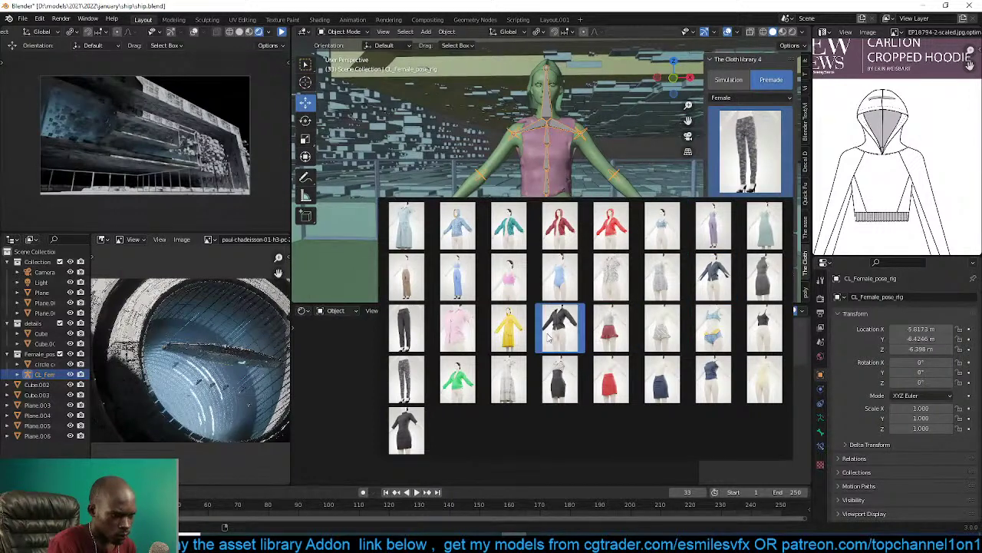
left_click(411, 376)
left_click(750, 151)
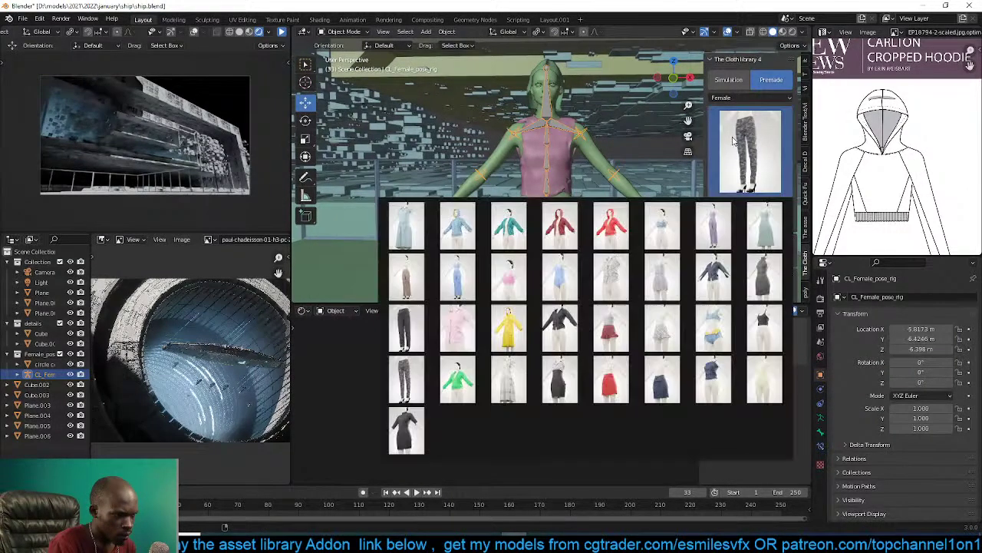
left_click(406, 329)
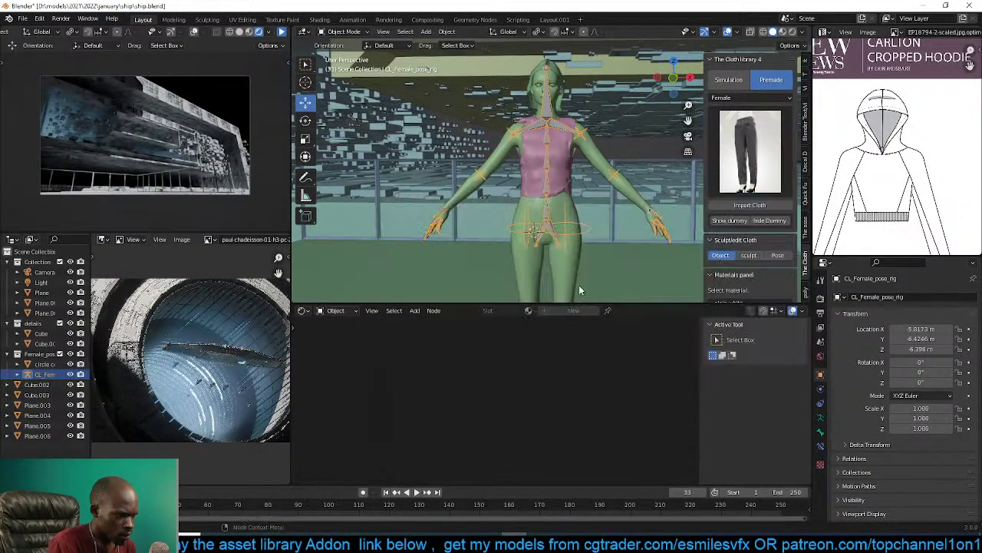
left_click(750, 206)
In the right side view, move the imported trousers about 0.087 m in Y and 0.036 m in Z onto the mannequin's legs.
scroll(627, 226, "down", 5)
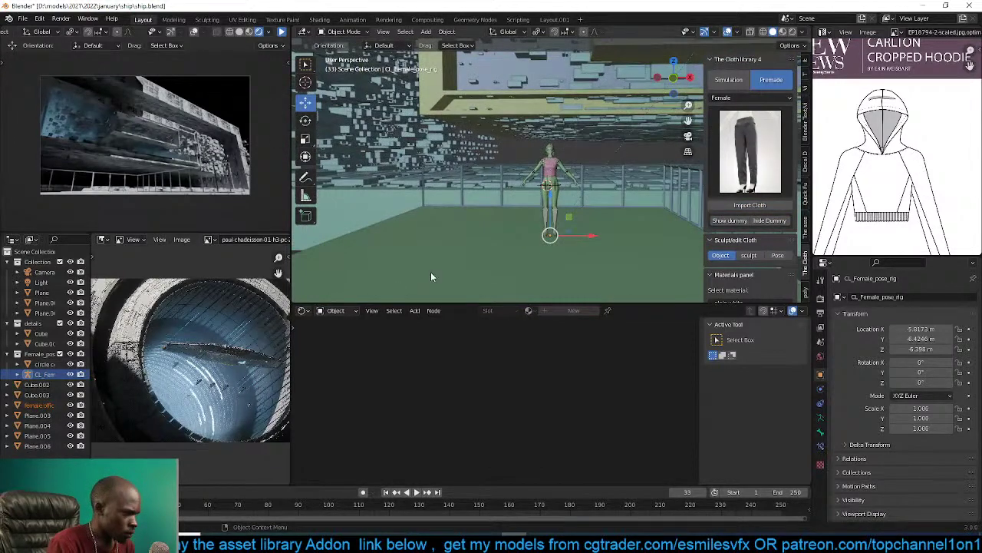
key("KP_Decimal")
scroll(549, 202, "down", 8)
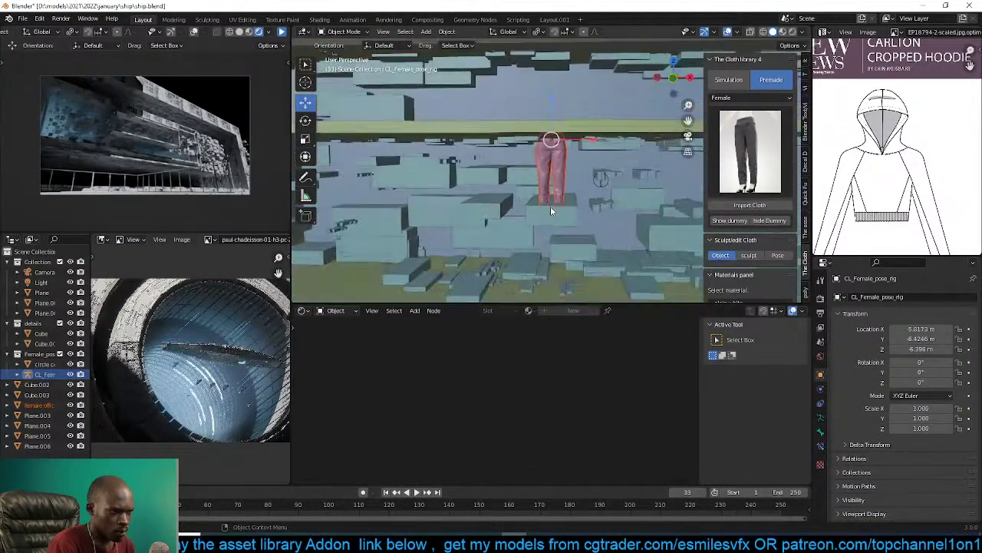
left_click(558, 167)
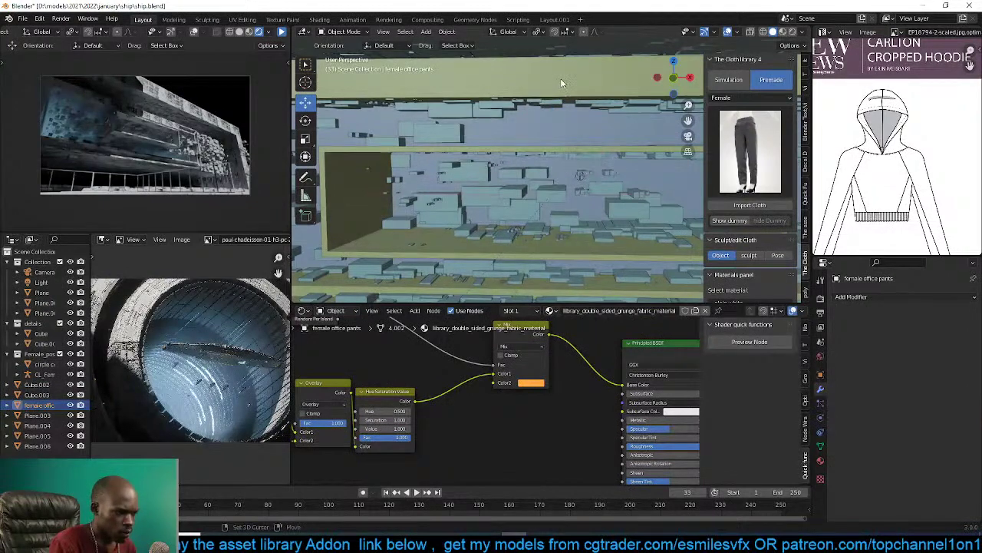
key("KP_Decimal")
middle_click_drag(560, 82, 653, 94)
key("KP_1")
key("KP_3")
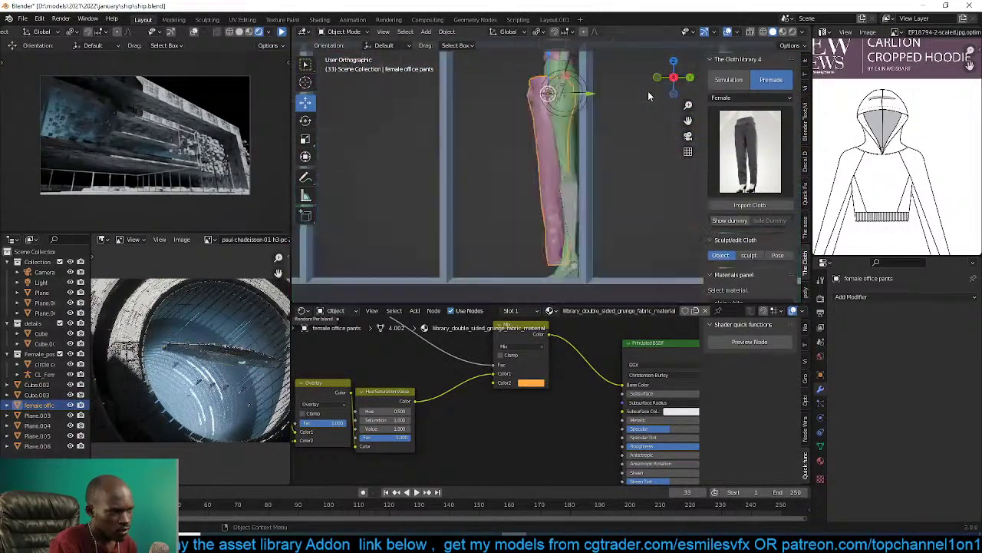
key("g")
left_click(658, 90)
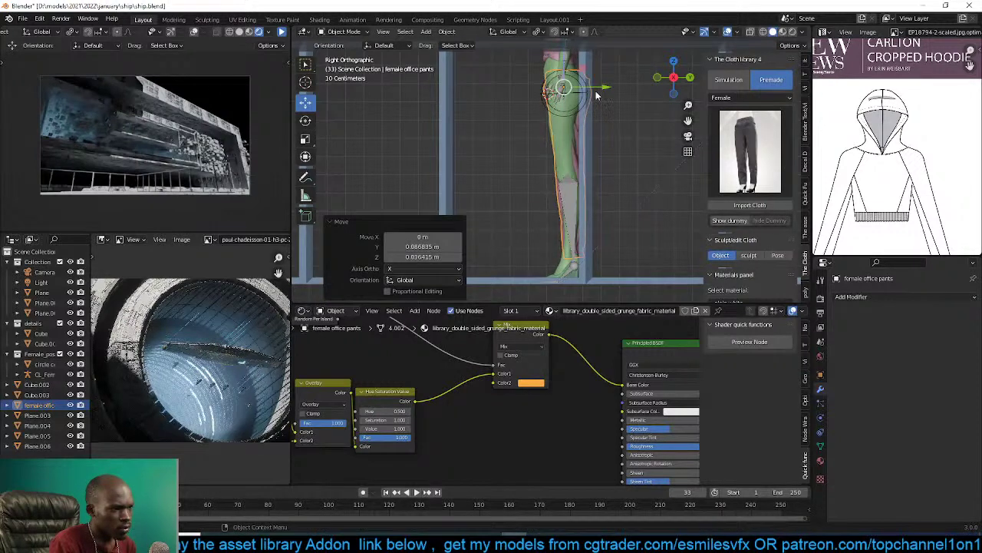
Centre the trousers on the mannequin's legs in front view, finishing with a move of about -0.022 m in X and 0.028 m in Z.
middle_click_drag(594, 95, 597, 96)
key("KP_1")
key("g")
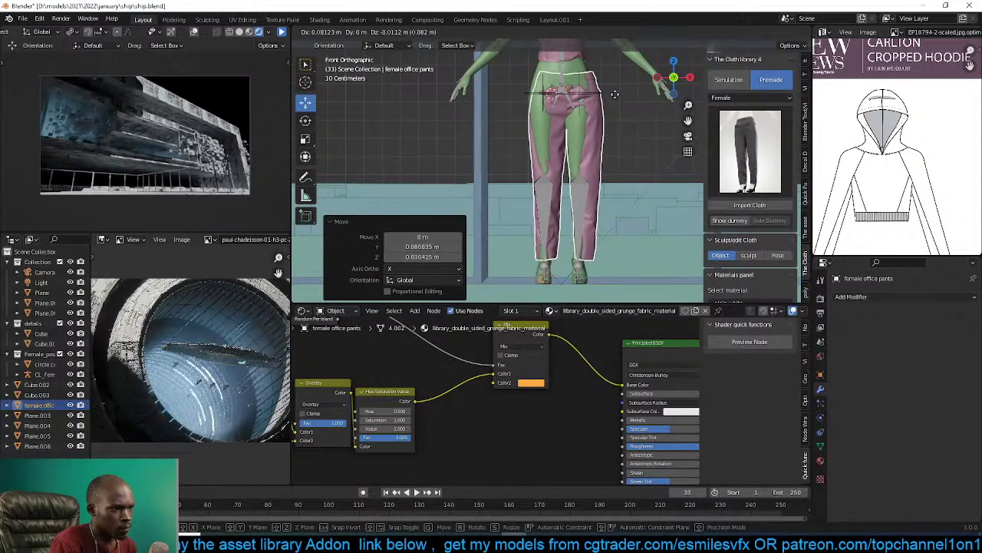
left_click(611, 100)
key("g")
left_click(611, 94)
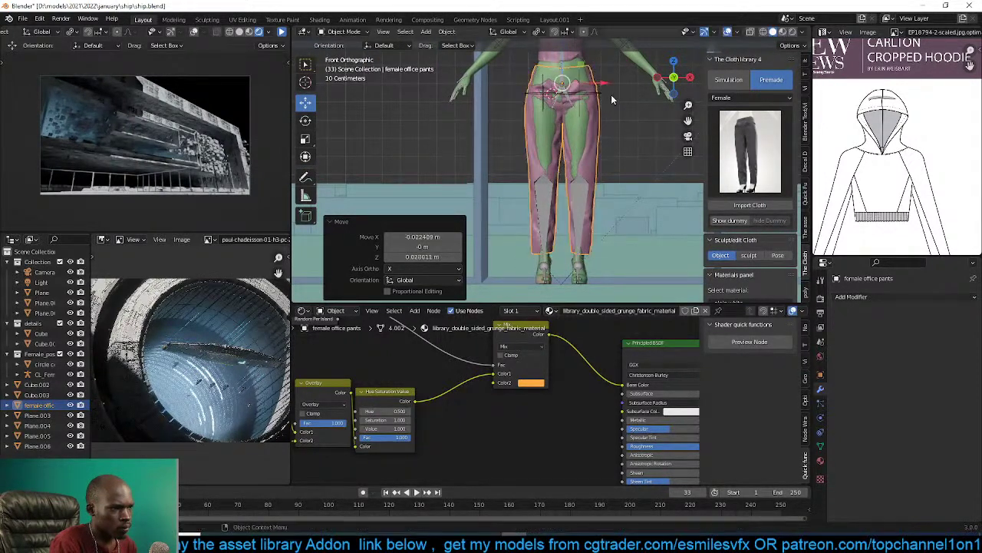
Move the trousers about -0.021 m along the Y axis to cover the front of the hips, and save the file.
middle_click_drag(611, 94, 576, 161)
scroll(572, 92, "up", 4)
middle_click_drag(508, 123, 524, 124)
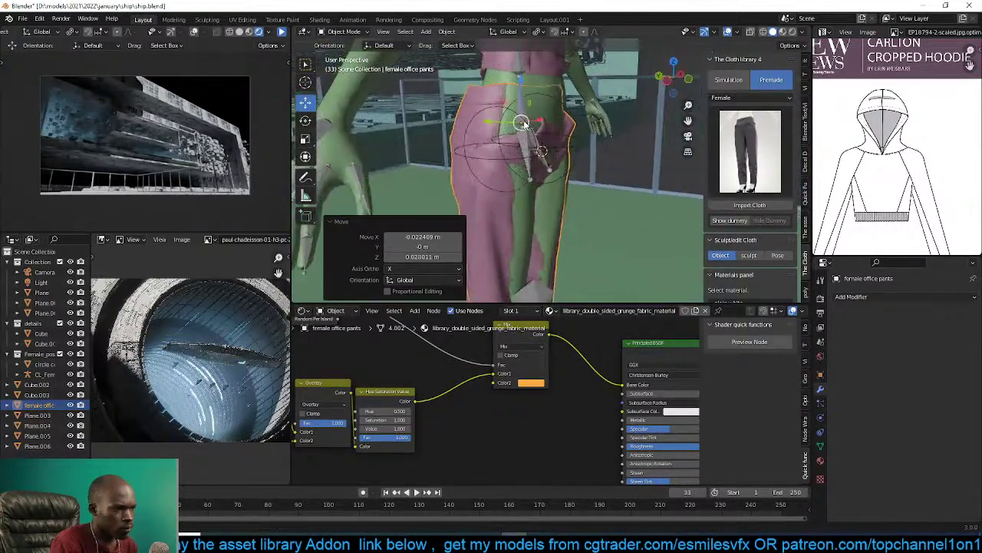
key("g")
key("x")
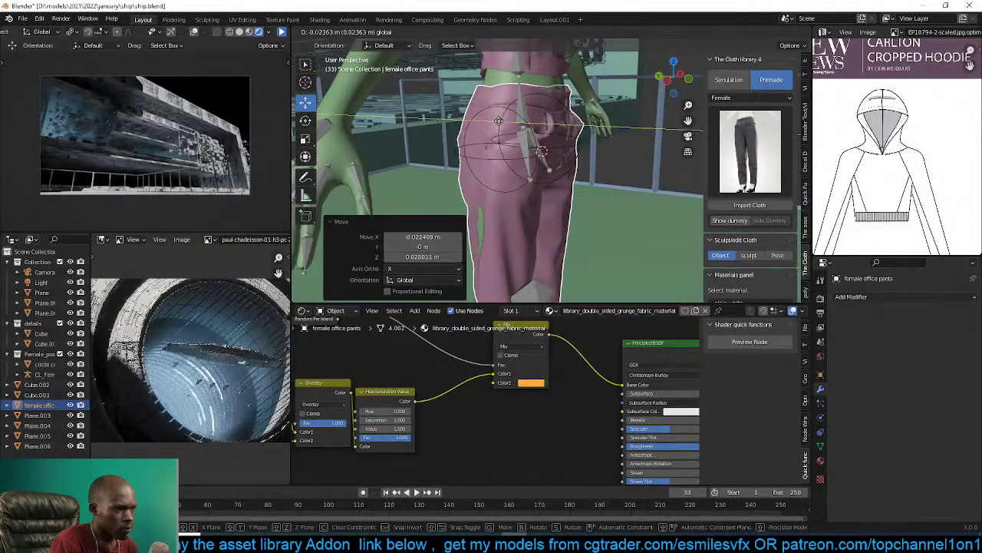
left_click_drag(499, 121, 502, 122)
middle_click_drag(502, 122, 611, 146)
key("ctrl+s")
key("ctrl+s")
Nudge the trousers about 0.002 m along the Y axis.
scroll(553, 159, "down", 2)
scroll(565, 157, "up", 4)
scroll(542, 162, "down", 4)
scroll(570, 172, "up", 2)
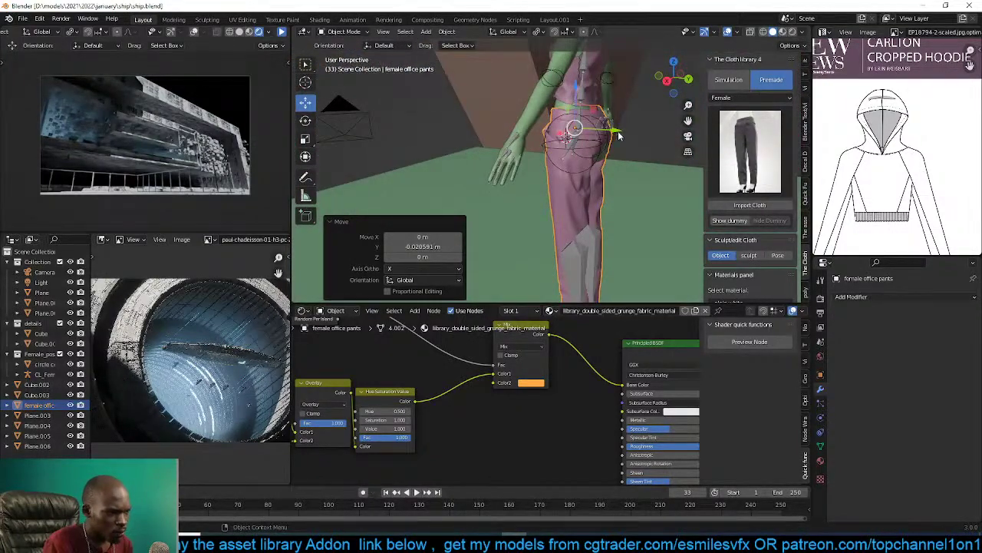
left_click_drag(619, 133, 621, 134)
middle_click_drag(621, 135, 589, 142)
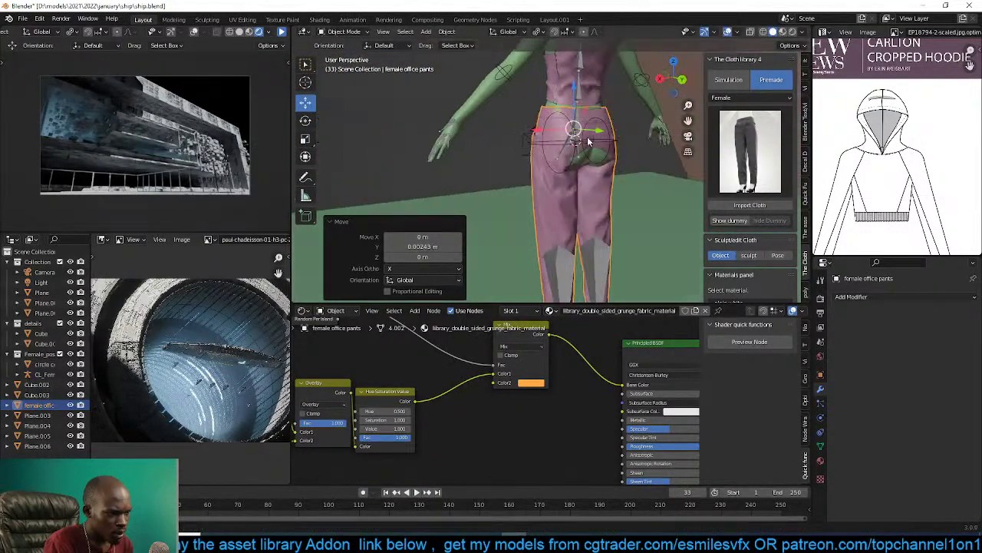
Sculpt the trousers with the SculptDraw brush where the body pokes through at the hips and seat, and return to Object Mode.
left_click(746, 256)
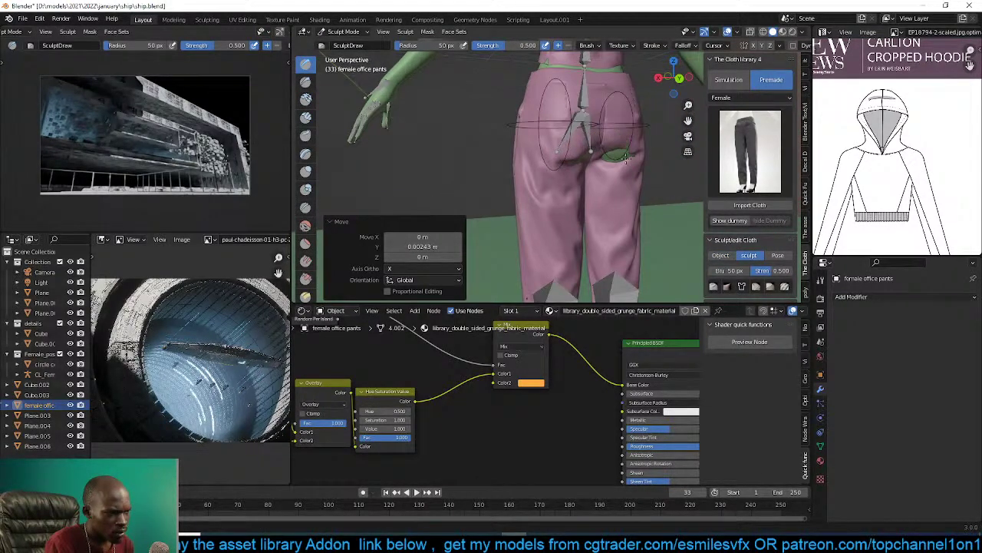
middle_click_drag(602, 165, 522, 111)
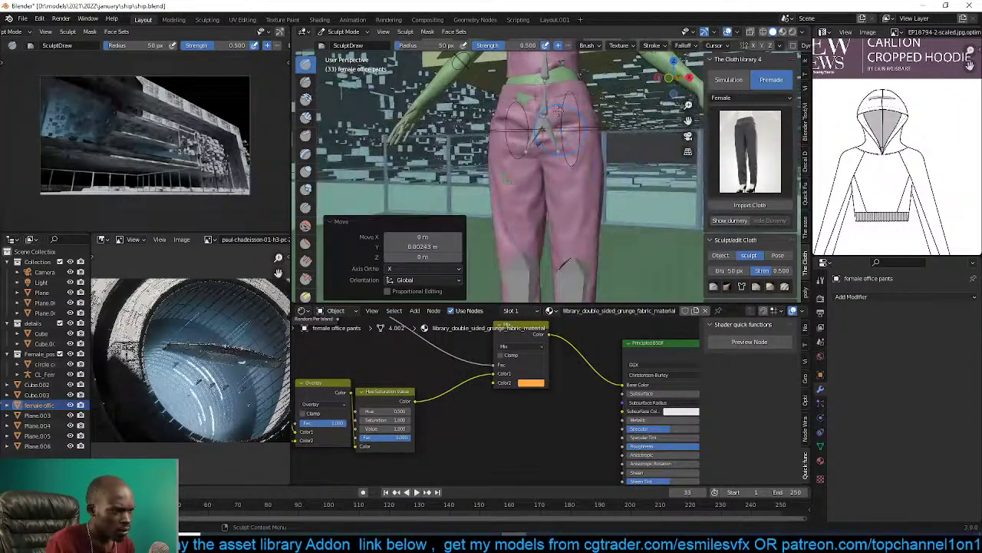
scroll(522, 238, "down", 3)
middle_click_drag(522, 238, 587, 162)
scroll(585, 161, "up", 2)
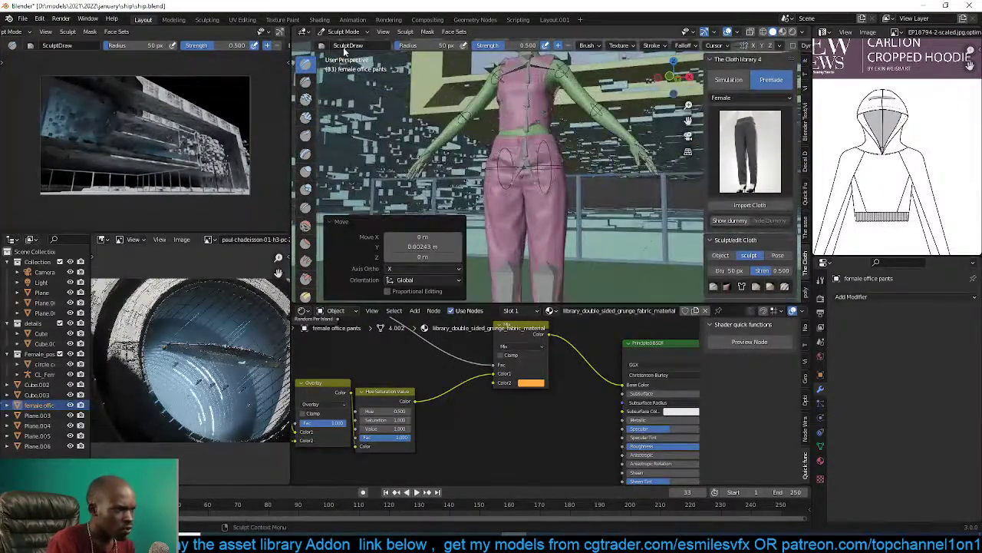
left_click(342, 31)
left_click(353, 43)
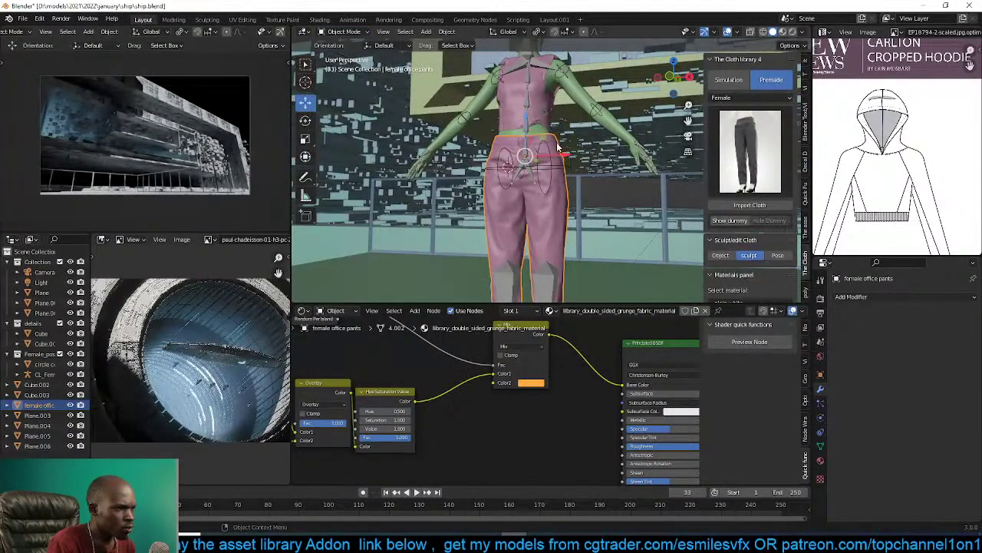
Join the trousers with the torso garment and parent the result to the mannequin's rig with automatic weights.
left_click(518, 109)
key("ctrl+j")
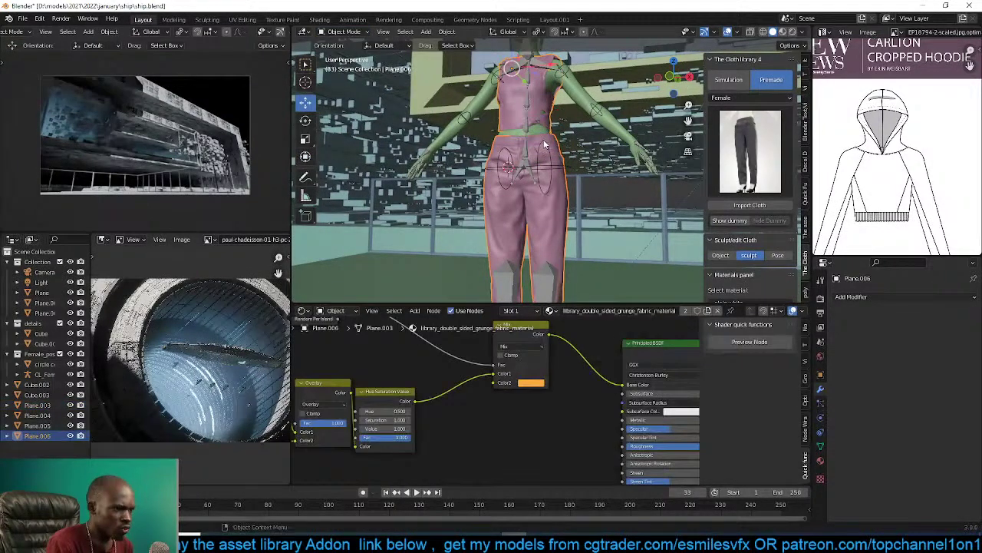
left_click(530, 113, "shift")
key("ctrl+p")
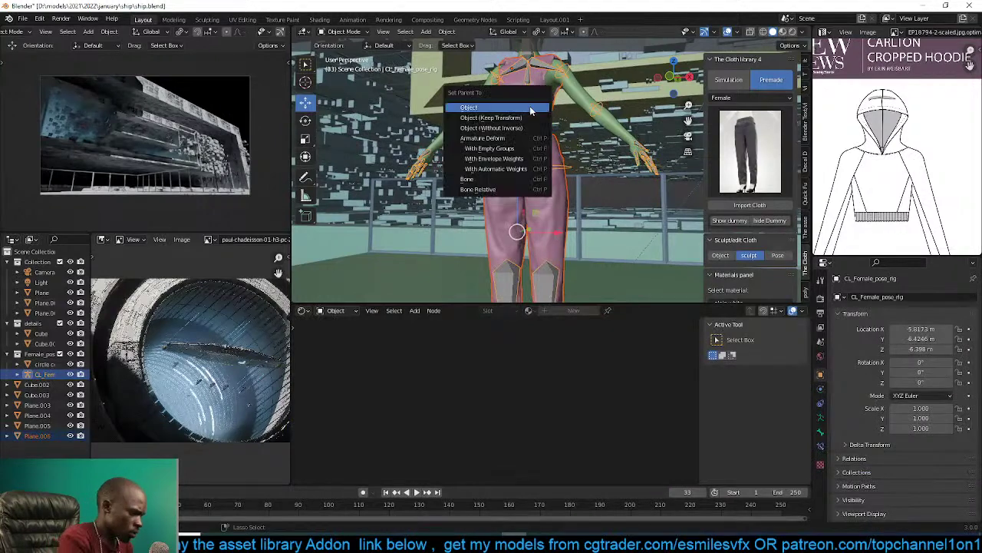
left_click(540, 168)
Test the garment's deformation in Pose Mode by rotating one leg's hip bone outward, undo the rotation and return to Object Mode.
left_click(554, 154)
left_click(548, 151)
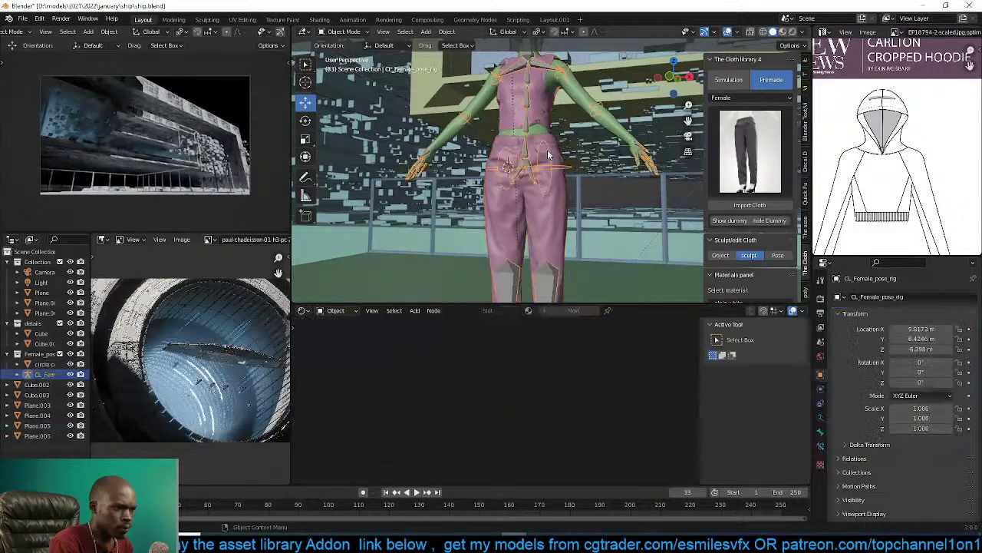
key("ctrl+Tab")
left_click(548, 171)
key("r")
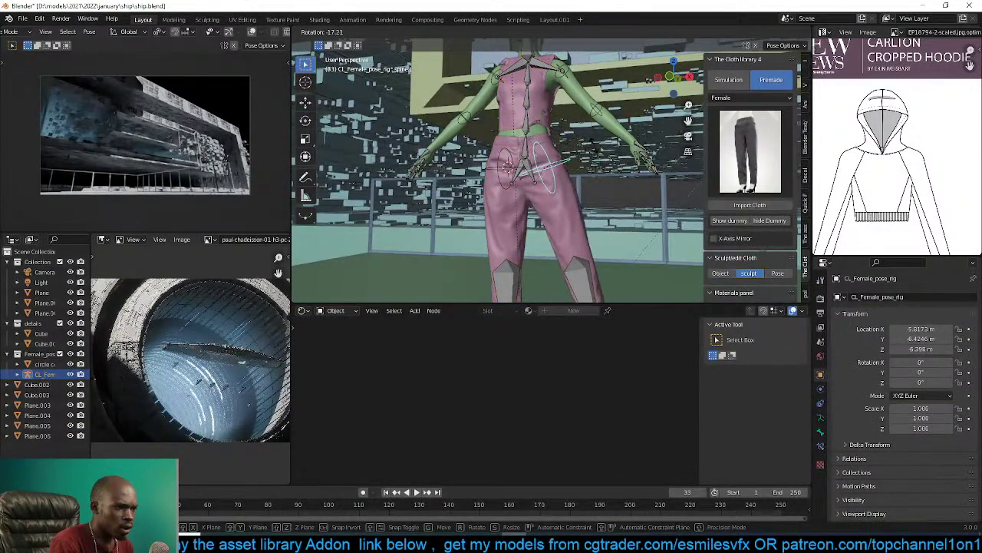
left_click(591, 159)
scroll(590, 160, "down", 3)
middle_click_drag(589, 161, 626, 176)
key("ctrl+z")
key("ctrl+Tab")
Join the hood with the combined torso and trousers garment.
scroll(547, 192, "up", 3)
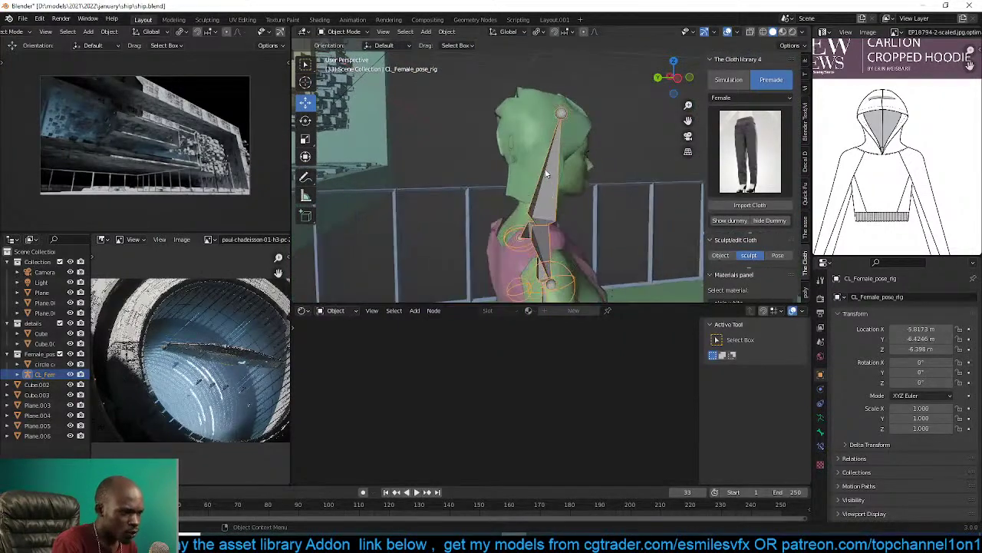
left_click(540, 170)
middle_click_drag(521, 179, 541, 182)
left_click(549, 266, "shift")
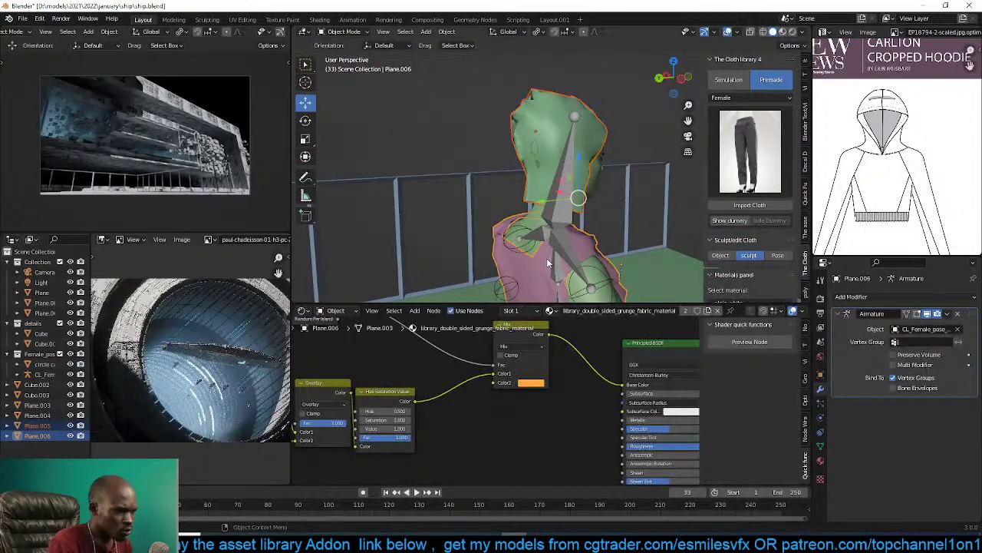
left_click(563, 210)
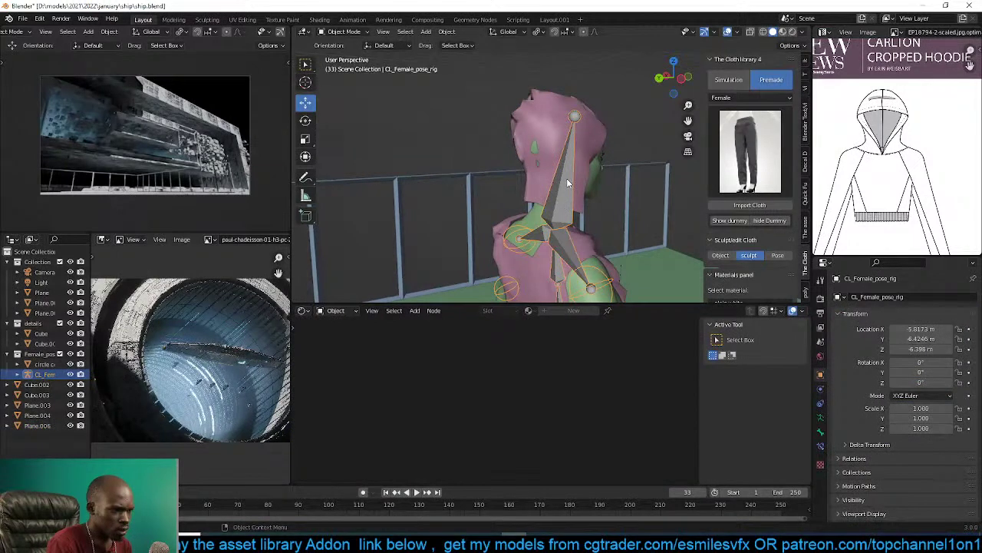
left_click(549, 151)
key("ctrl+p")
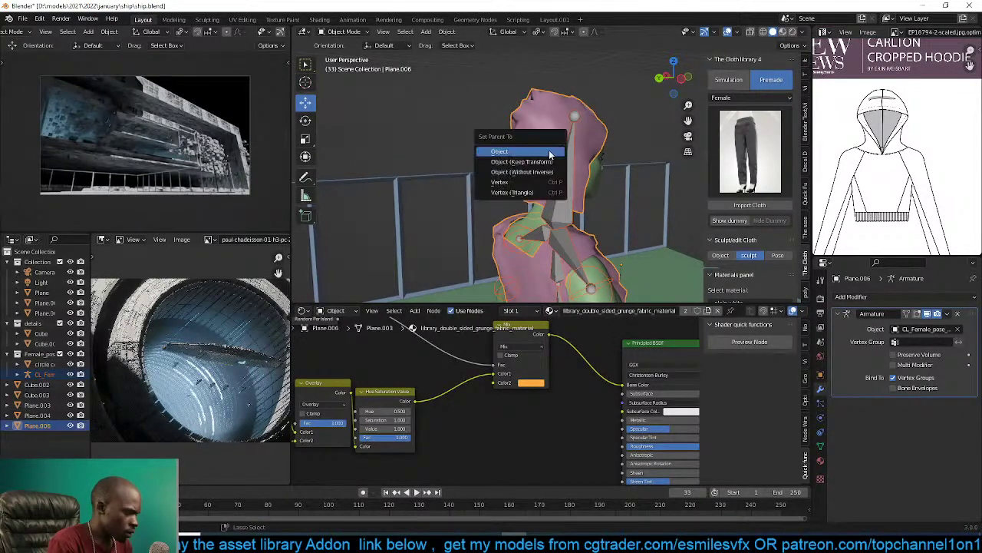
left_click(519, 191)
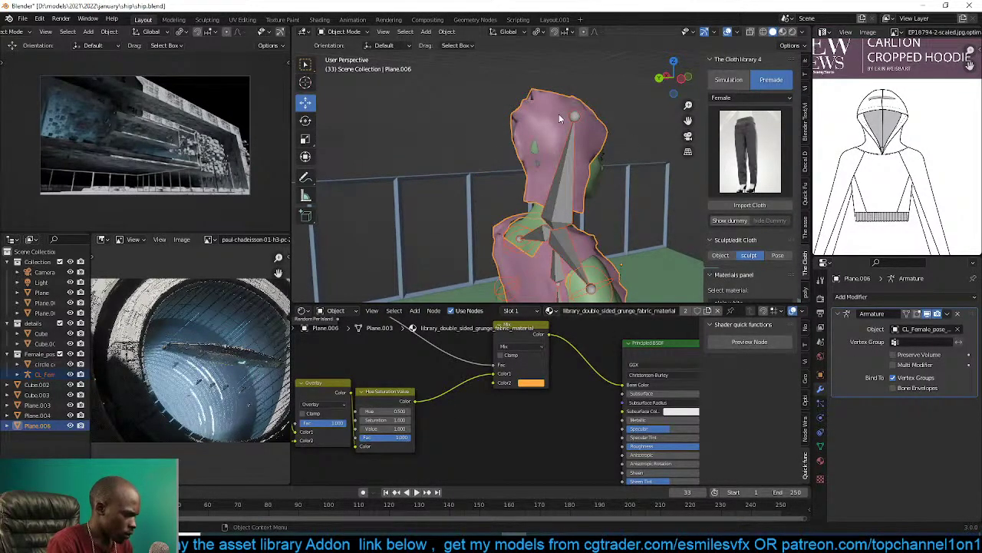
key("ctrl+p")
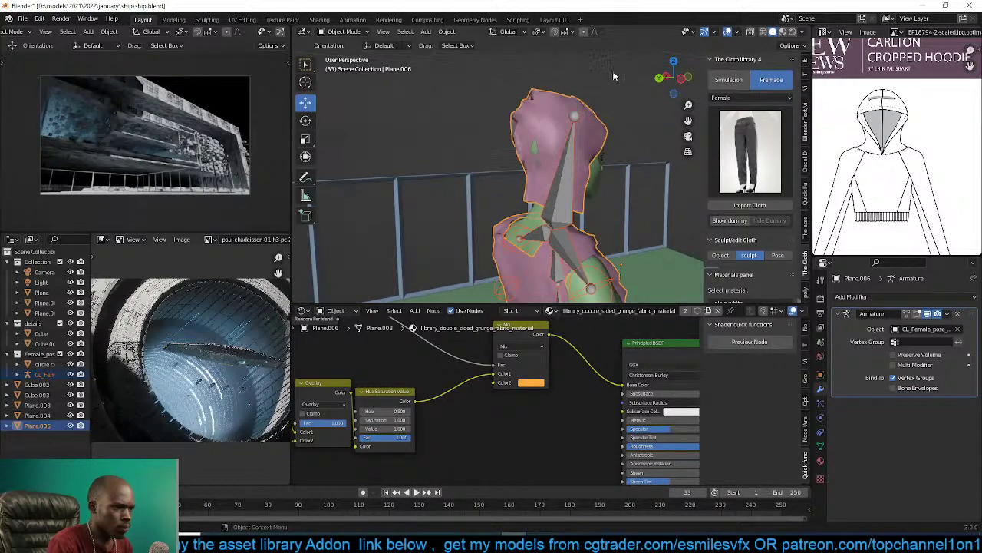
Parent the joined hood, torso and trousers garment to the mannequin's rig with automatic weights, and save the file.
left_click(568, 162, "shift")
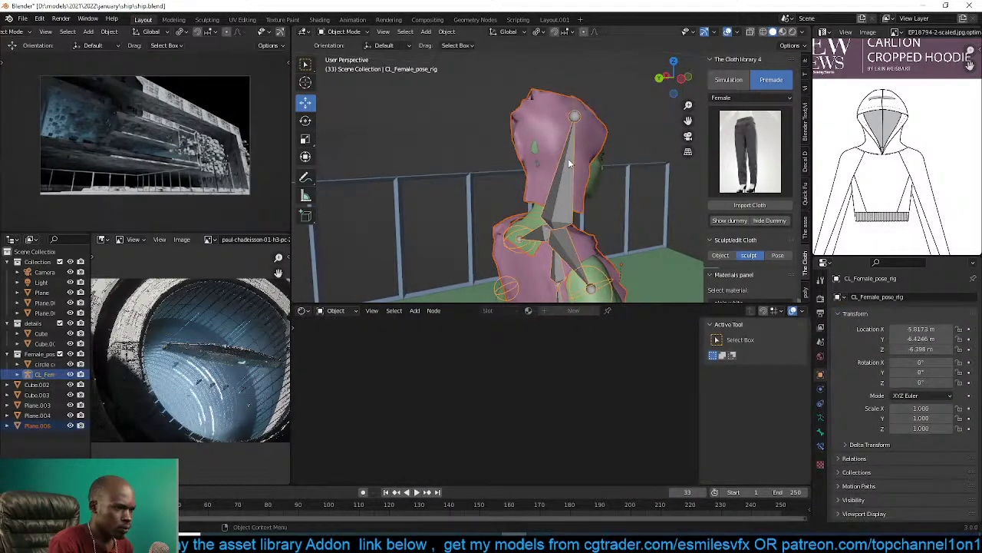
key("ctrl+p")
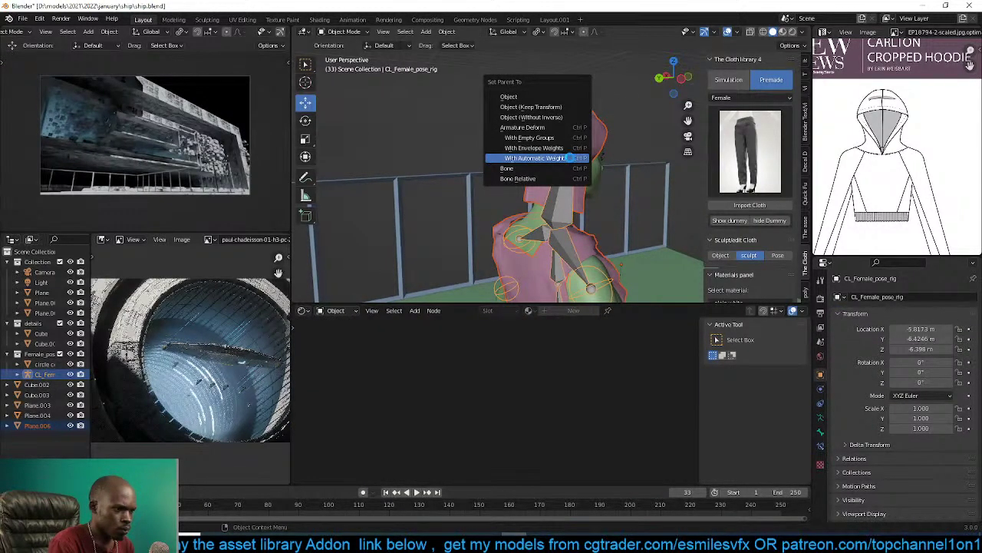
left_click(535, 157)
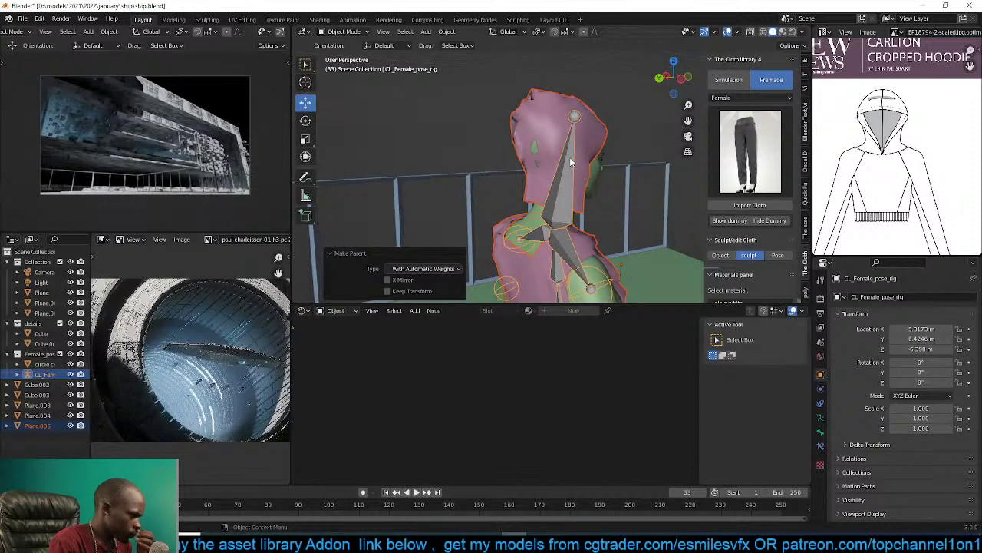
left_click(570, 162)
key("ctrl+s")
left_click(571, 162)
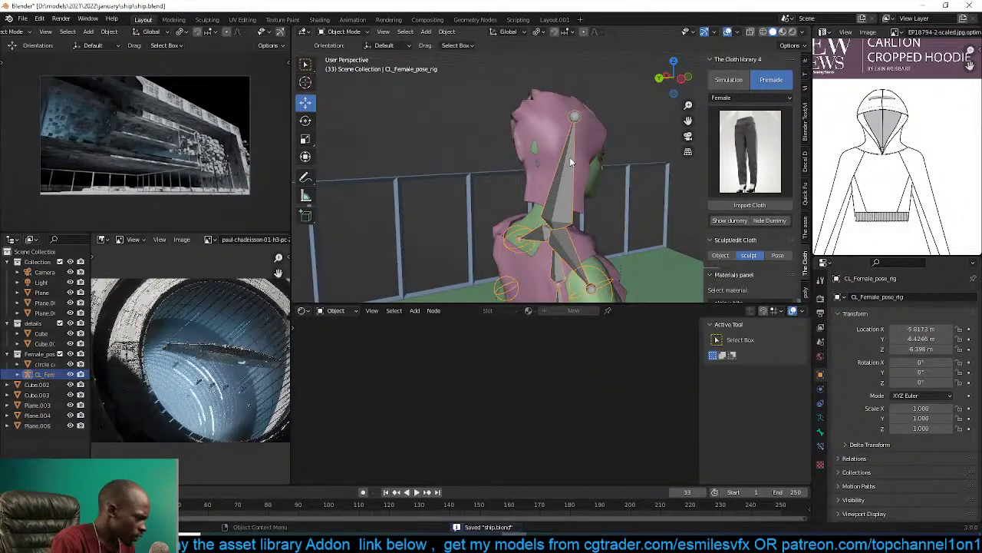
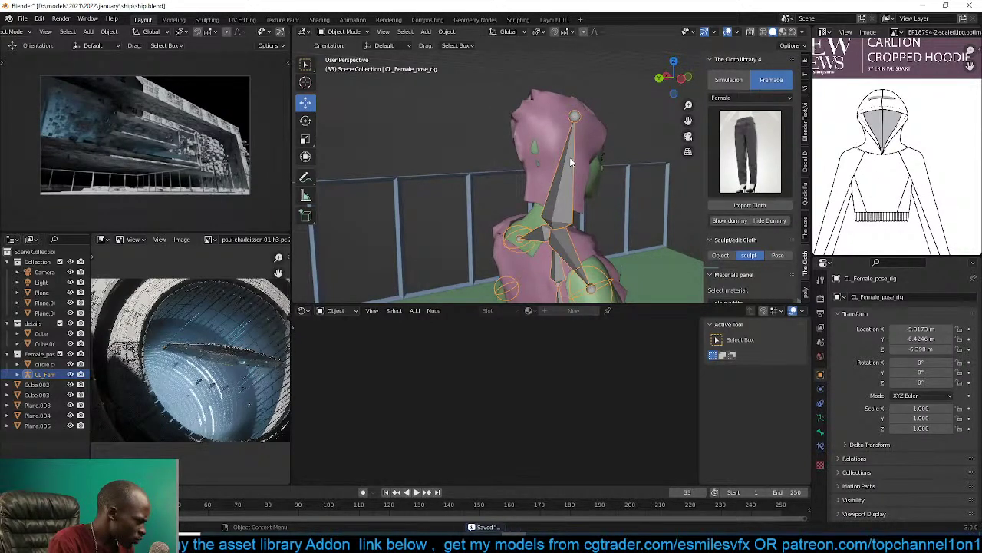
Rotate the mannequin's rig 190° about the global Z axis so the figure faces away from the camera.
middle_click_drag(570, 162, 602, 145)
key("ctrl+Tab")
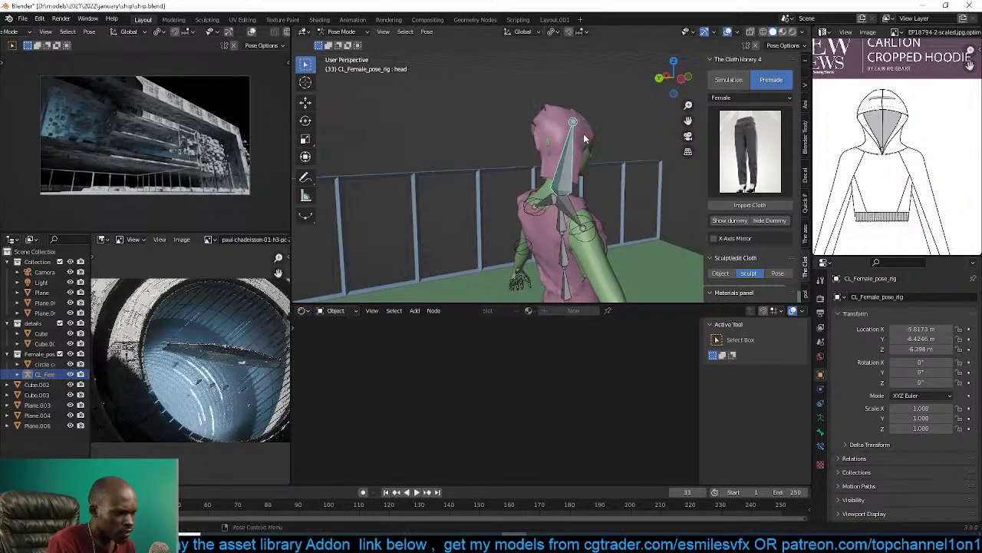
key("ctrl+Tab")
middle_click_drag(580, 166, 520, 164)
scroll(480, 168, "down", 5)
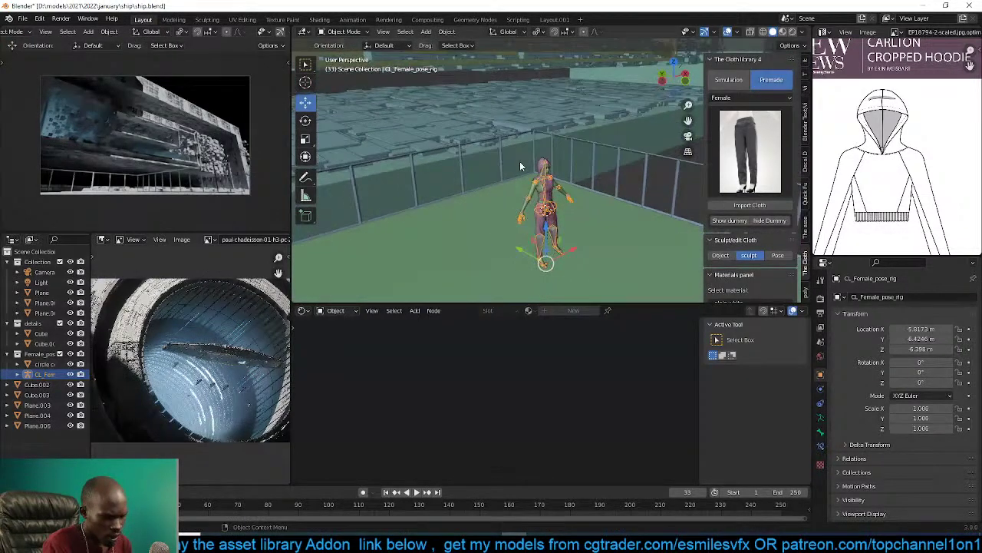
key("KP_0")
scroll(537, 193, "up", 2)
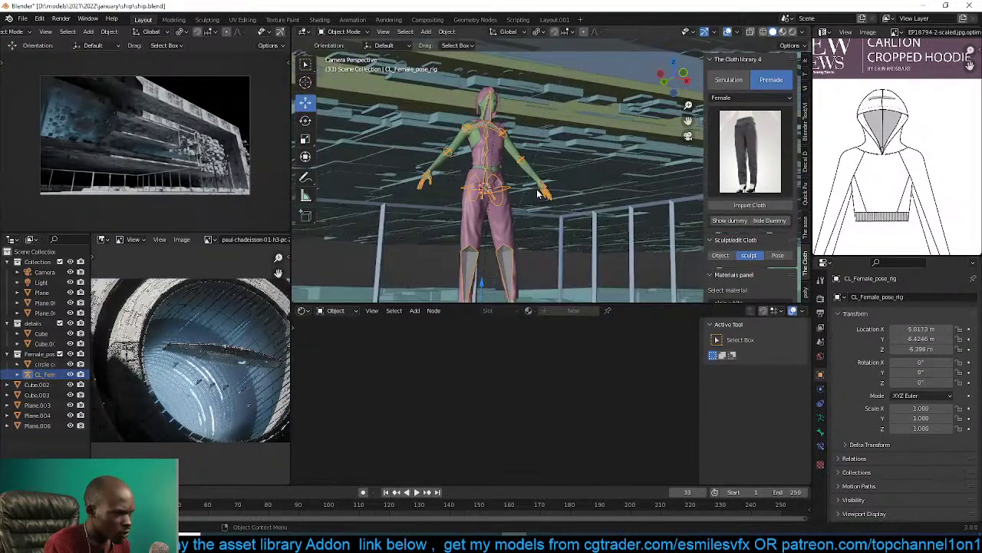
scroll(538, 193, "down", 3)
type("rz")
type("1")
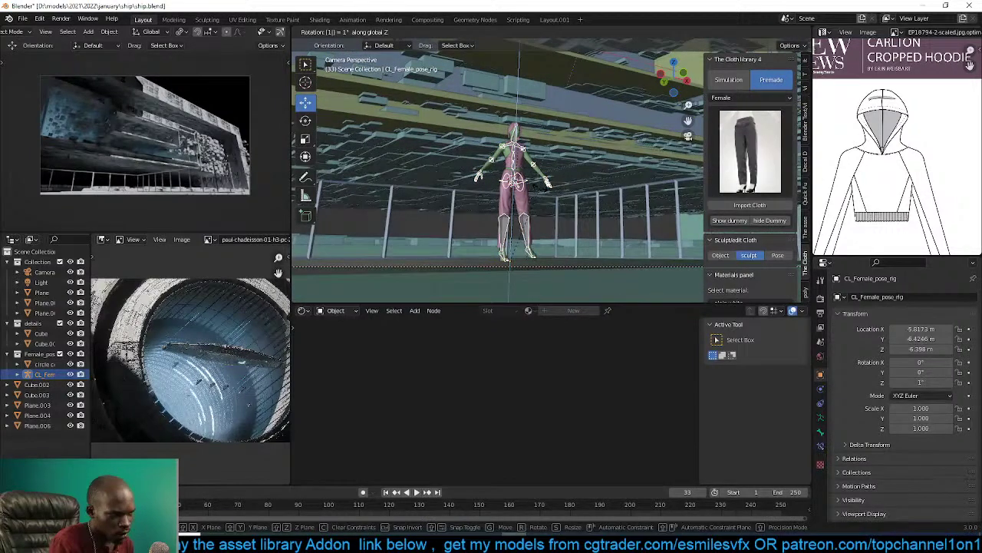
type("90")
key("Return")
scroll(556, 182, "up", 2)
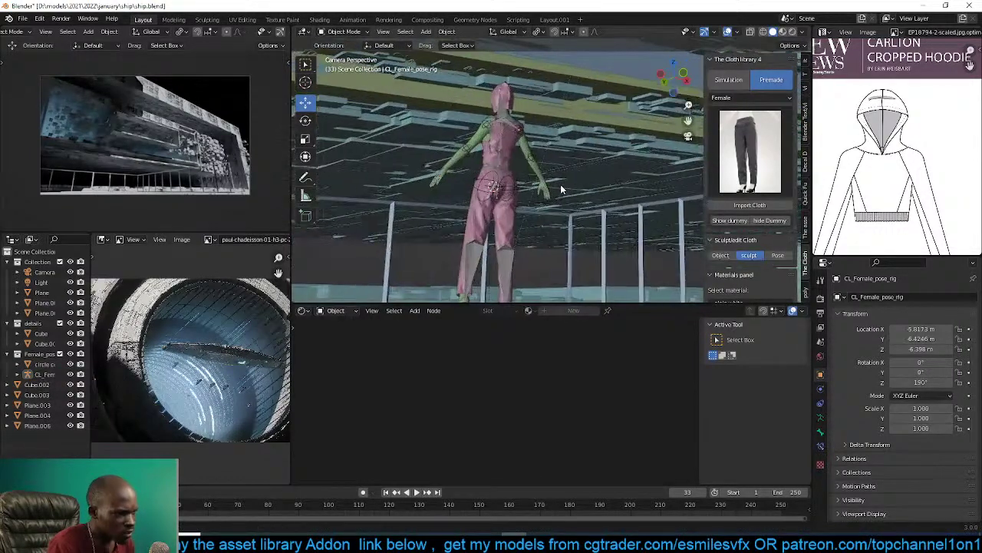
middle_click_drag(560, 185, 566, 185, "shift")
In Pose Mode, turn the head bone slightly and bend the left forearm with a trackball rotation to bring the hand onto the hip.
key("ctrl+Tab")
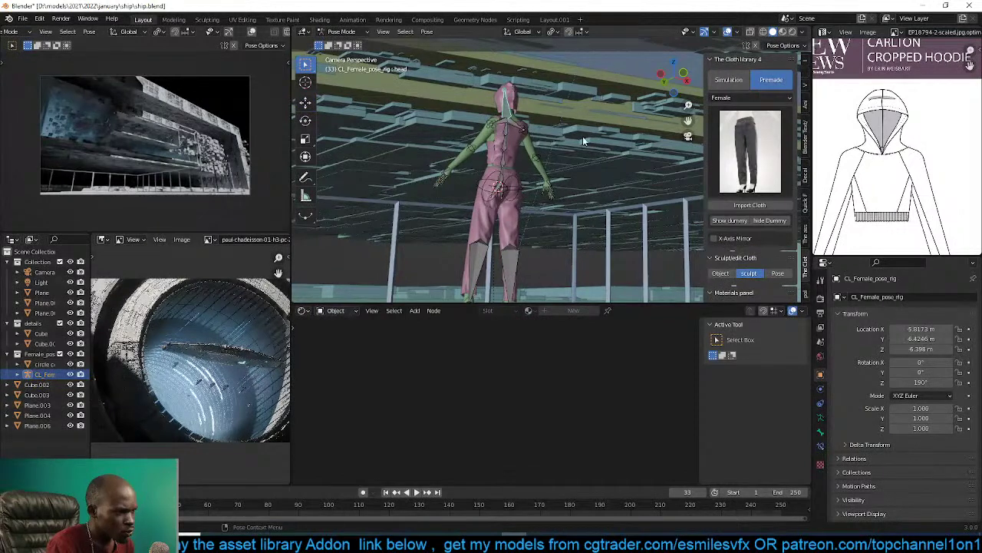
key("r")
left_click(573, 108)
left_click(482, 152)
key("r")
key("r")
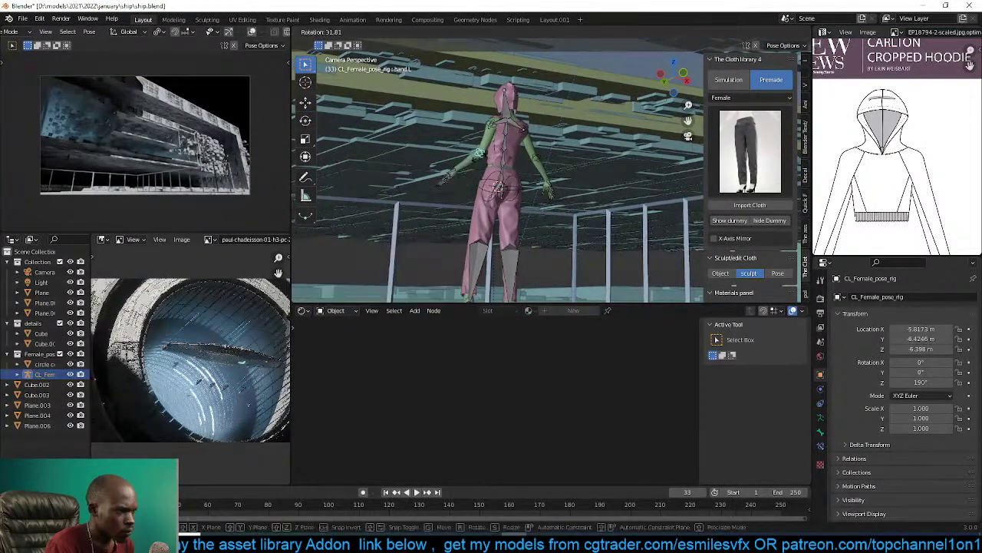
left_click(407, 185)
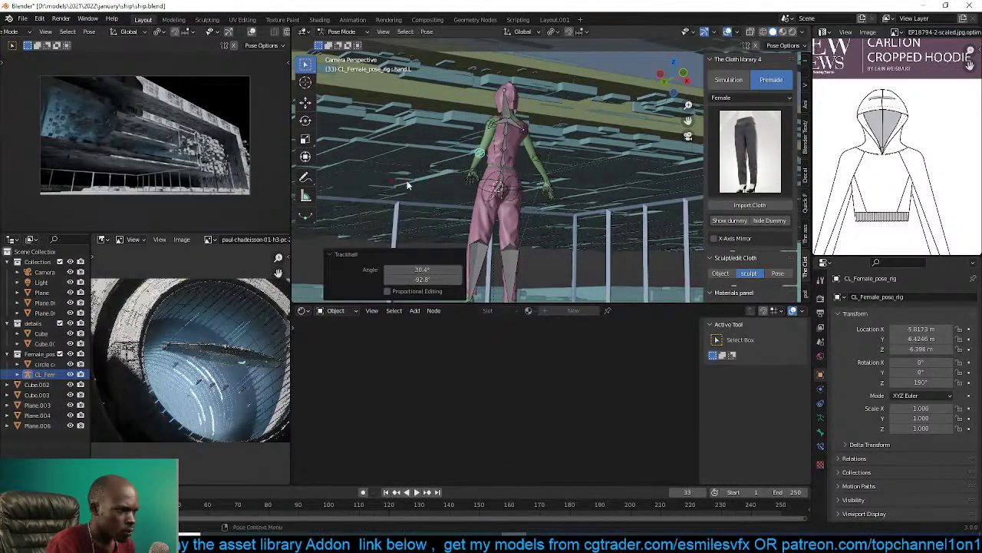
left_click(537, 164)
key("r")
key("r")
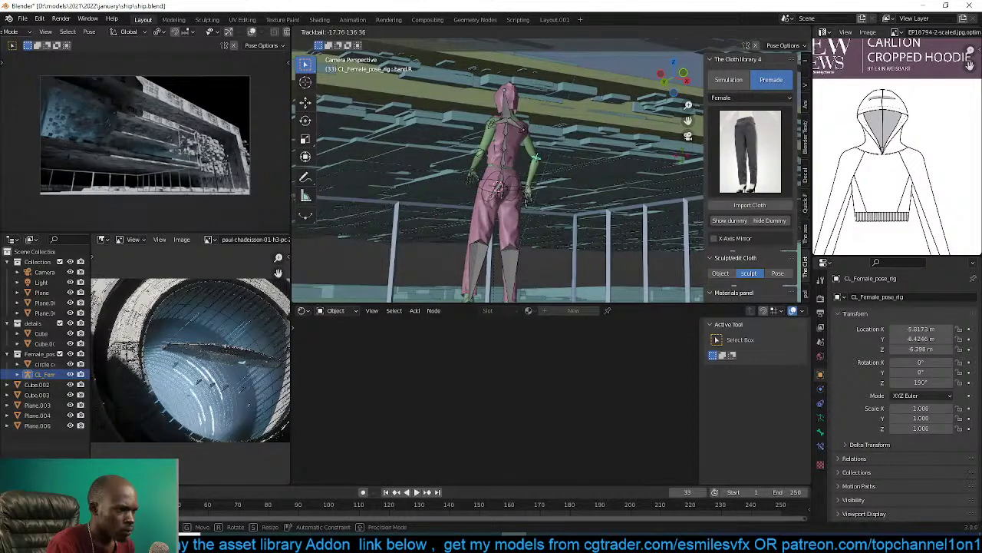
right_click(674, 165)
key("KP_Decimal")
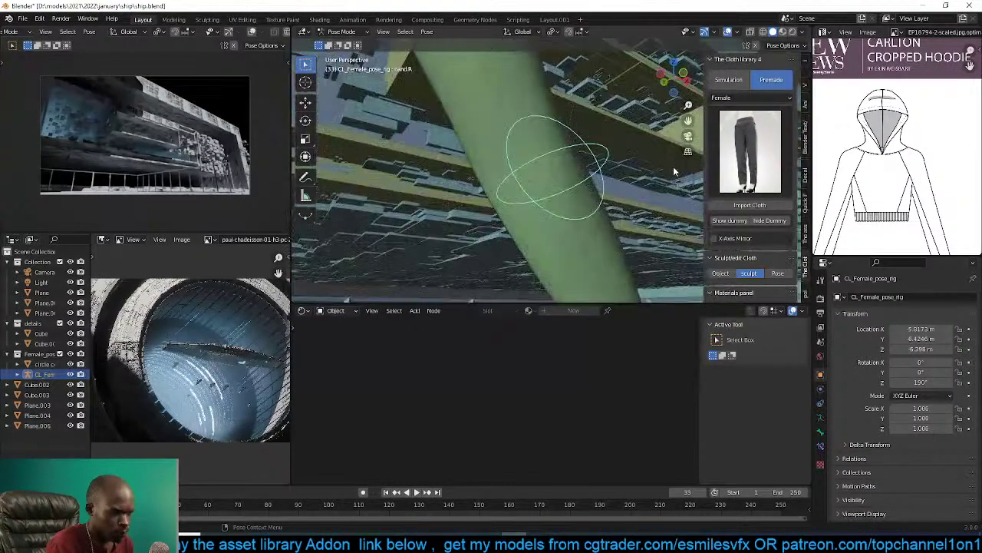
scroll(572, 177, "down", 10)
middle_click_drag(538, 191, 518, 204)
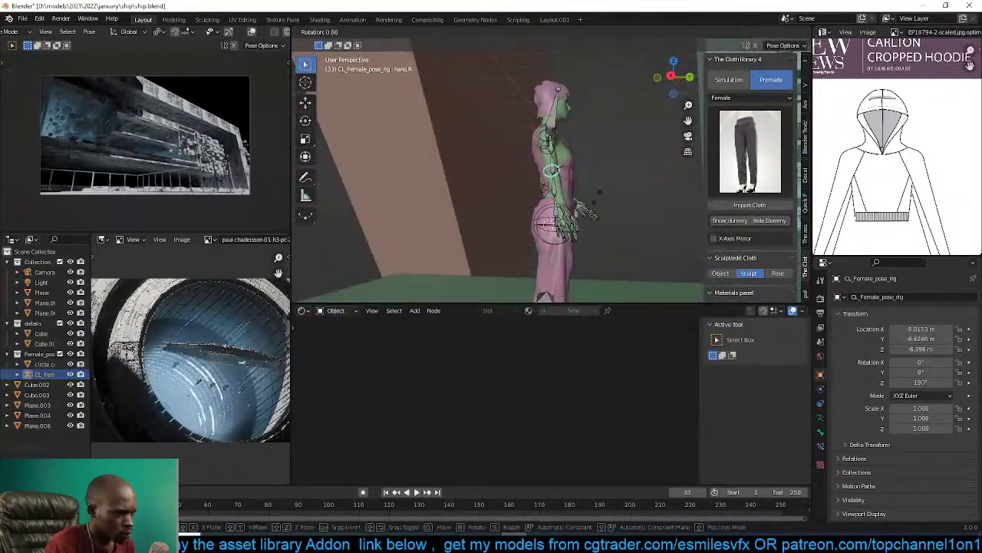
Lower the right upper arm bone toward the body by about 32.4° and twist it slightly around its local Y axis.
middle_click_drag(612, 192, 562, 129)
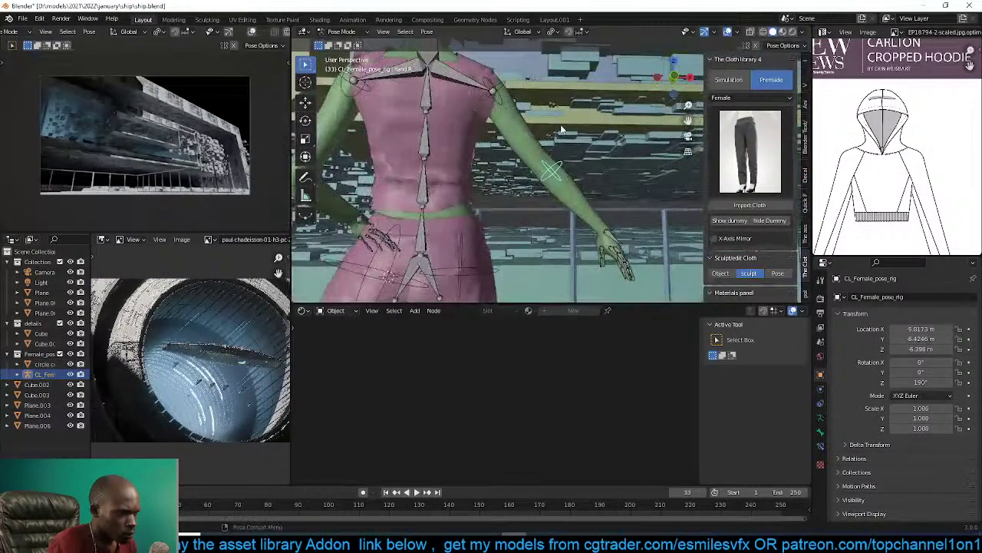
left_click(505, 93)
key("r")
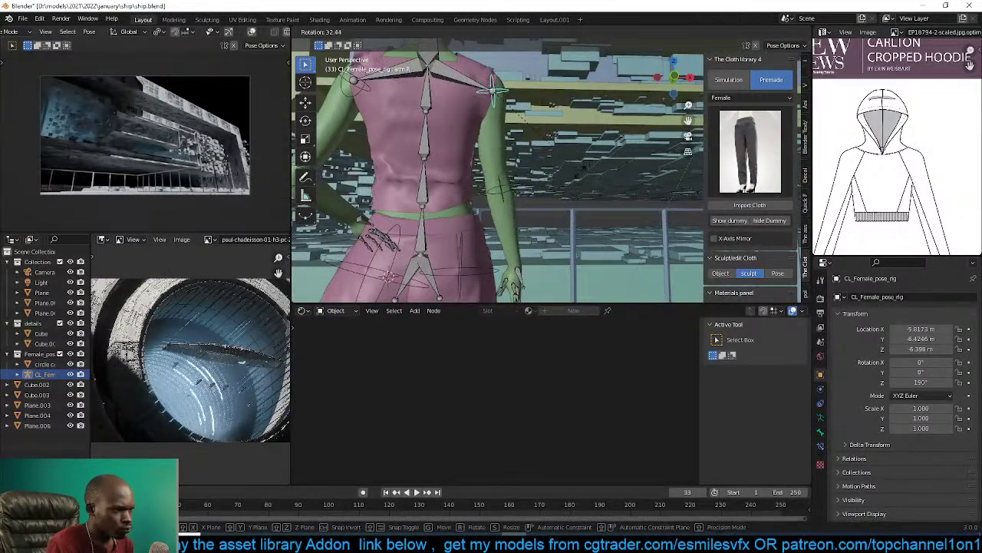
left_click(531, 180)
key("r")
key("x")
key("x")
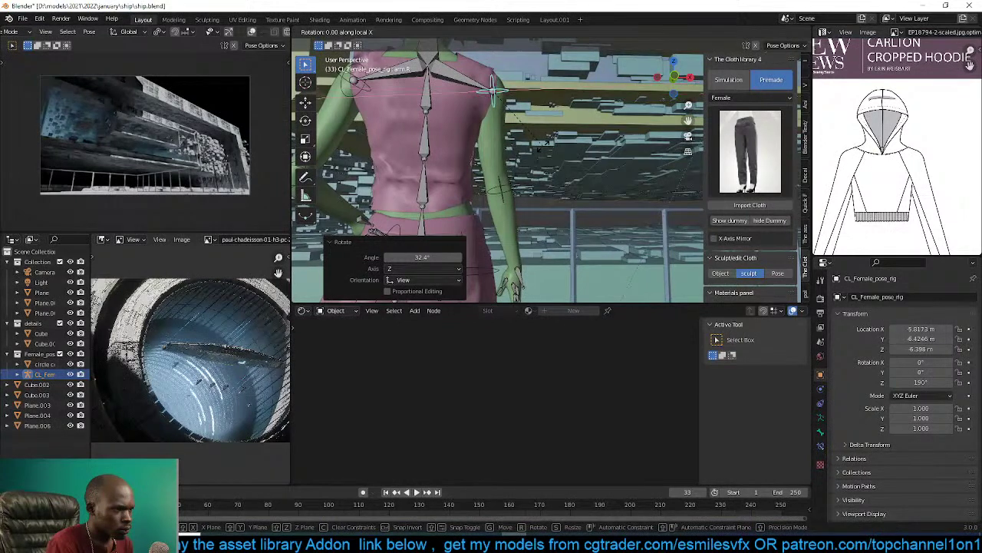
key("y")
key("y")
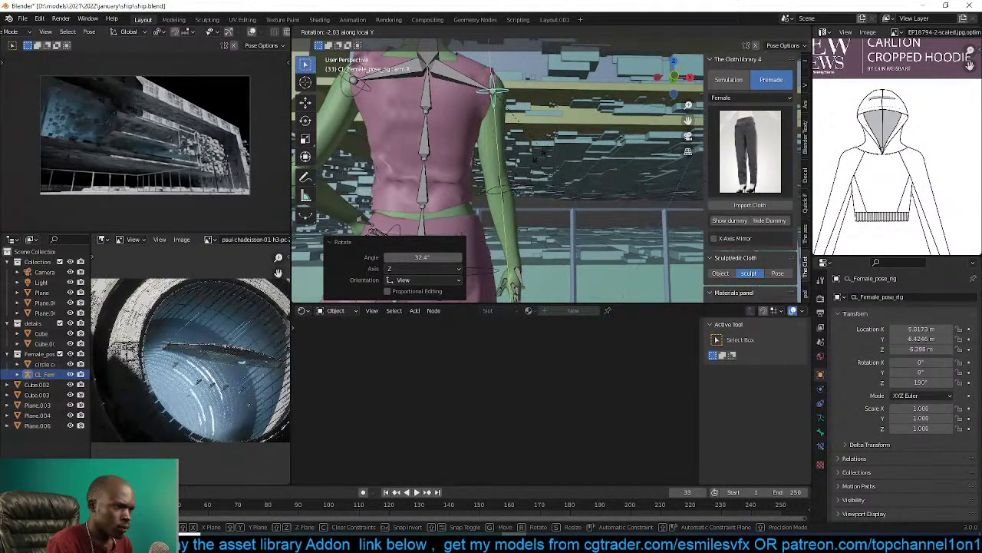
left_click(499, 165)
Tilt the spine.001 bone sideways by about 4° in the rear view so the torso leans toward the left arm.
key("ctrl+Tab")
scroll(567, 172, "down", 2)
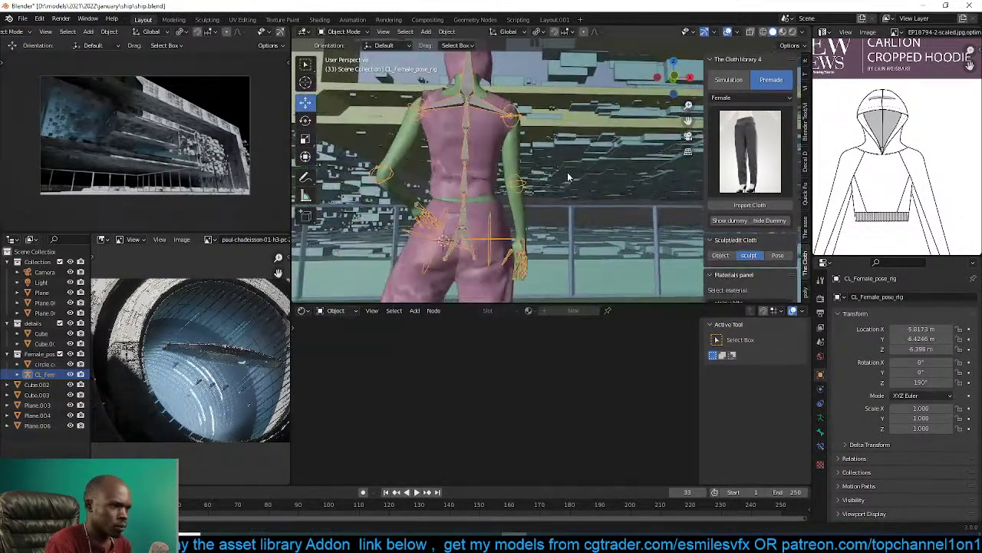
key("ctrl+Tab")
key("r")
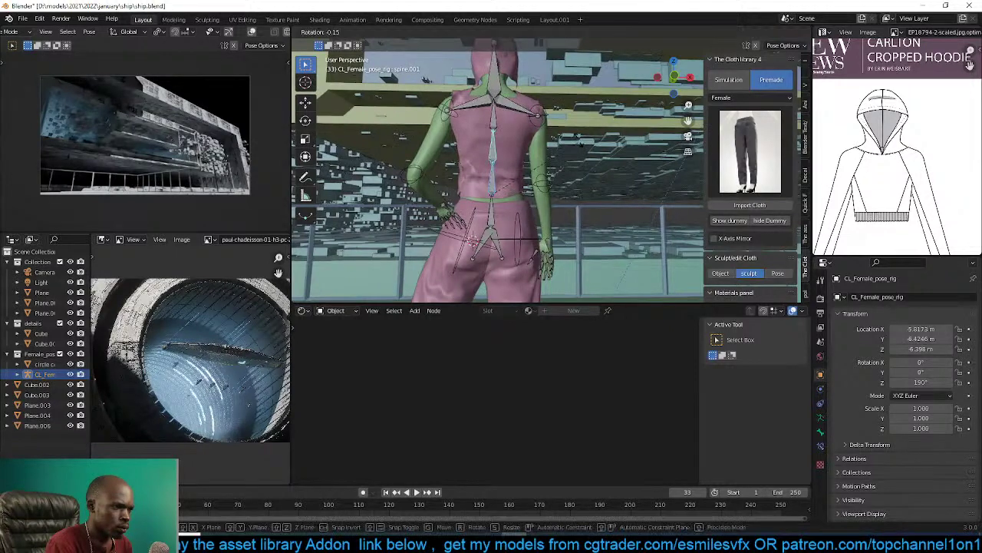
key("y")
key("y")
key("y")
key("Return")
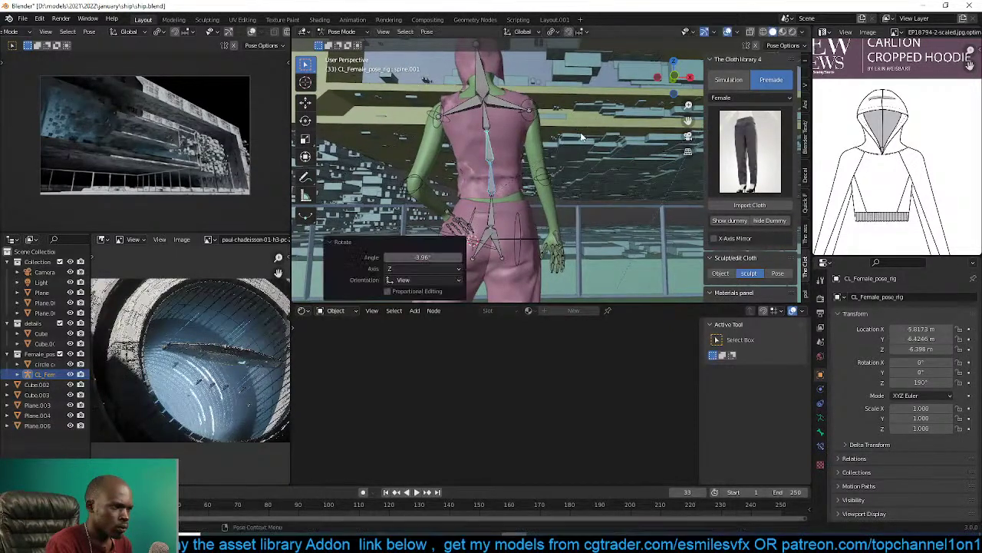
Lean the torso slightly further in the same direction by rotating the spine again in the view plane.
key("r")
key("z")
key("z")
key("z")
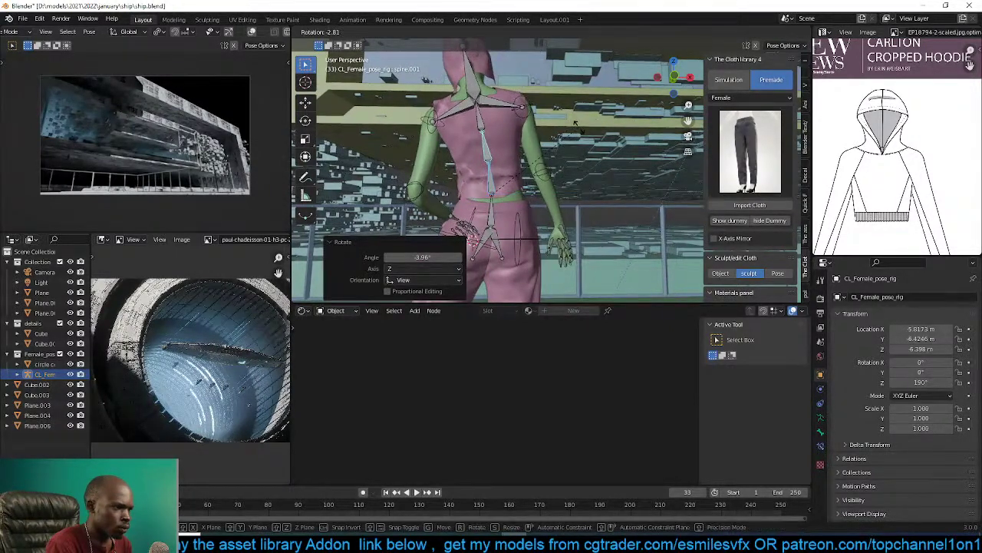
left_click(579, 132)
Return to Object Mode in the camera view, deselect everything and resume the paused rendered preview.
key("ctrl+Tab")
scroll(580, 132, "down", 4)
key("KP_0")
key("alt+a")
scroll(580, 132, "down", 3)
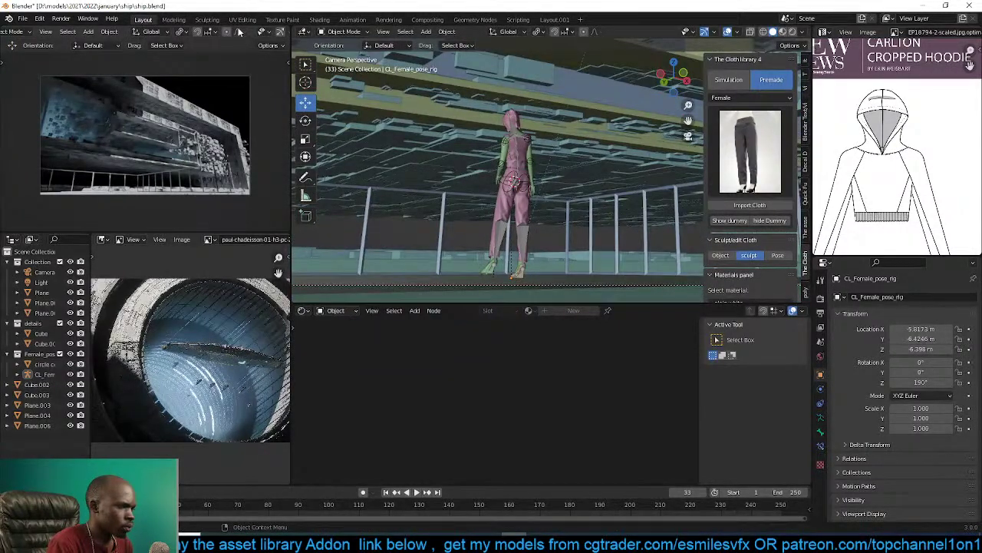
scroll(245, 31, "down", 4)
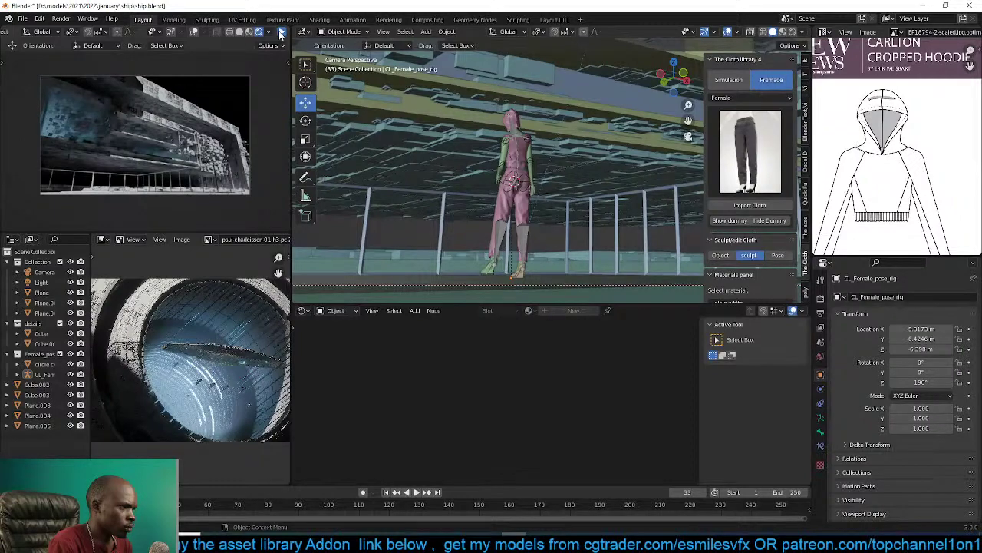
left_click(281, 33)
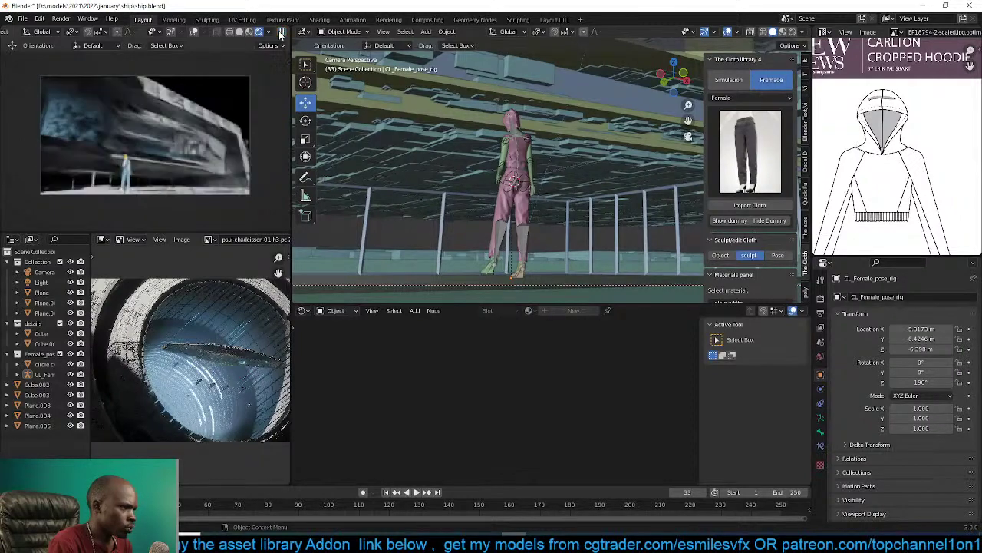
Select the joined garment and change Color2 of its fabric material's Mix node from orange to dark brown.
left_click(573, 106)
scroll(513, 159, "up", 3)
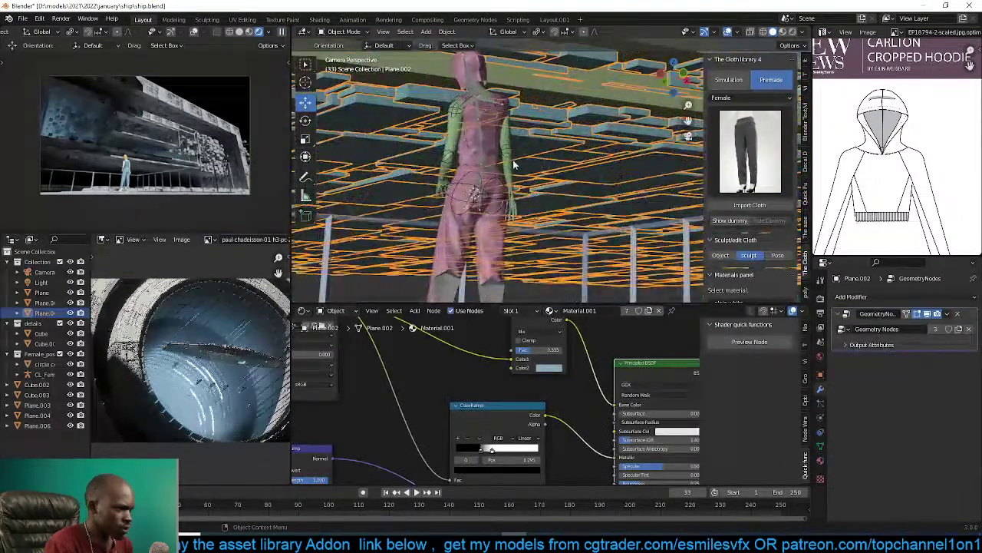
left_click(490, 143)
scroll(465, 368, "down", 4)
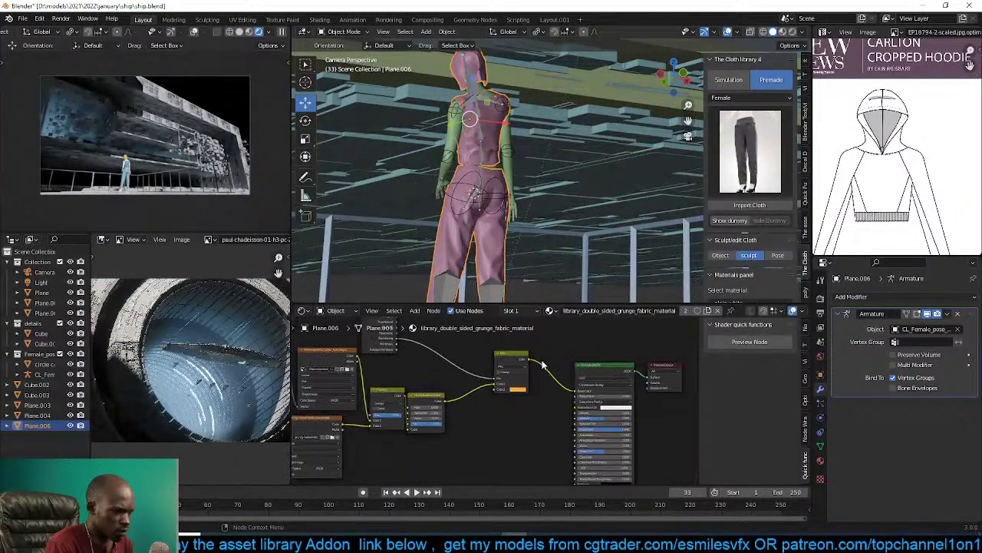
scroll(465, 369, "up", 4)
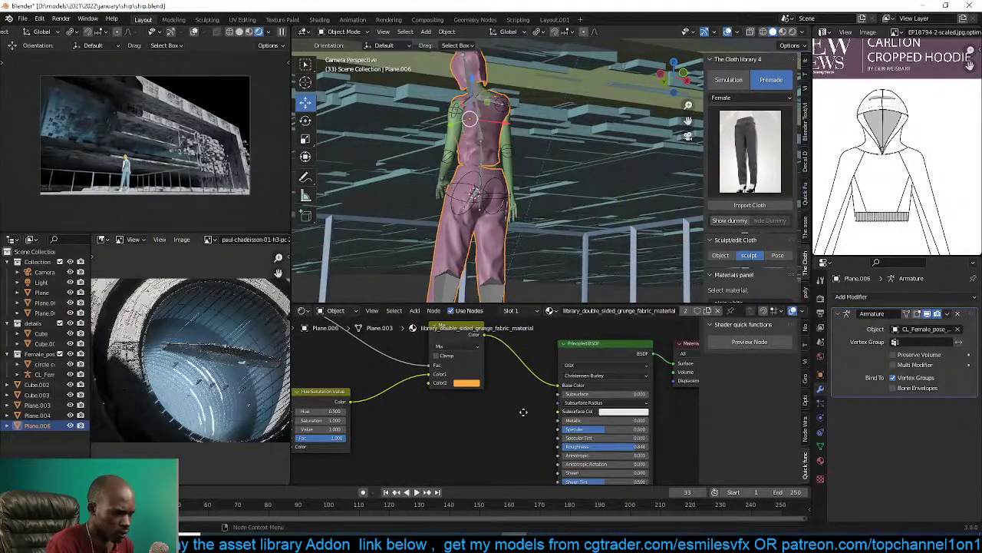
middle_click_drag(524, 412, 468, 407)
left_click(414, 377)
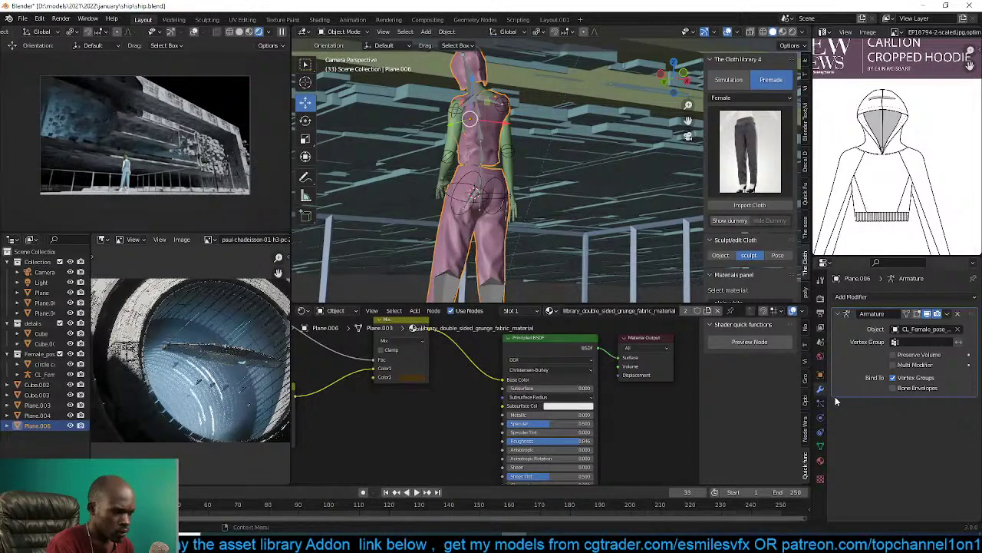
Show the garment's material properties, lower the roughness of its Principled BSDF shader and save the file.
left_click(820, 460)
scroll(531, 394, "down", 5)
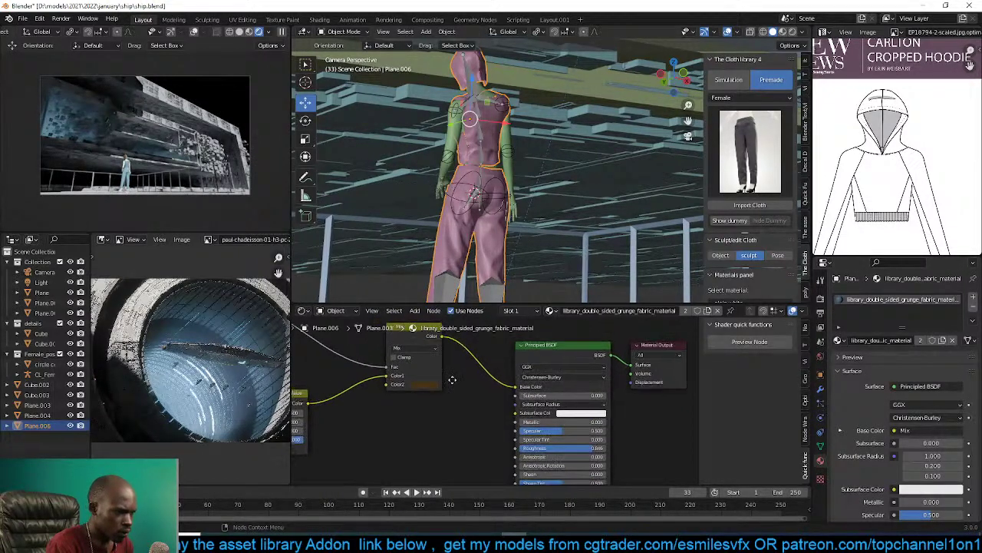
scroll(569, 396, "up", 5)
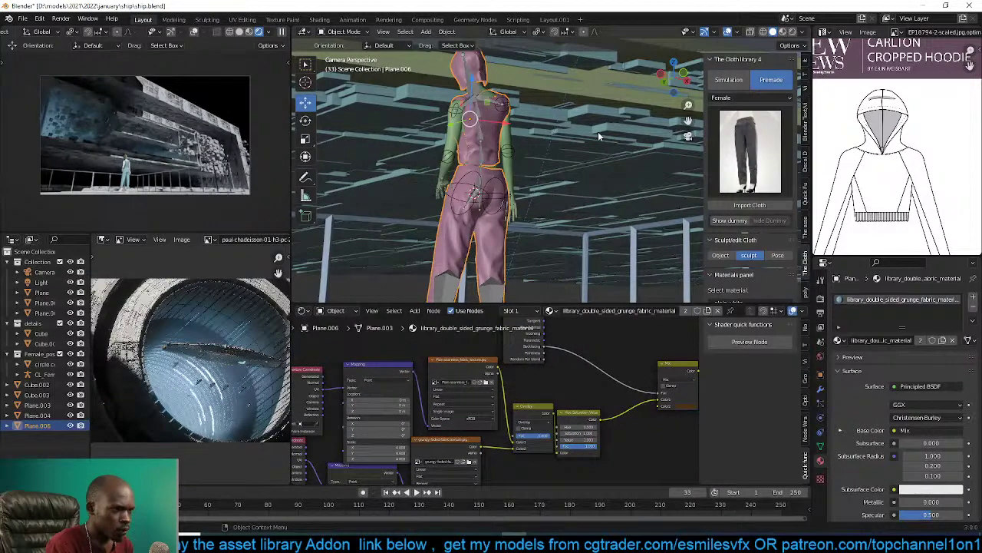
middle_click_drag(500, 321, 363, 308)
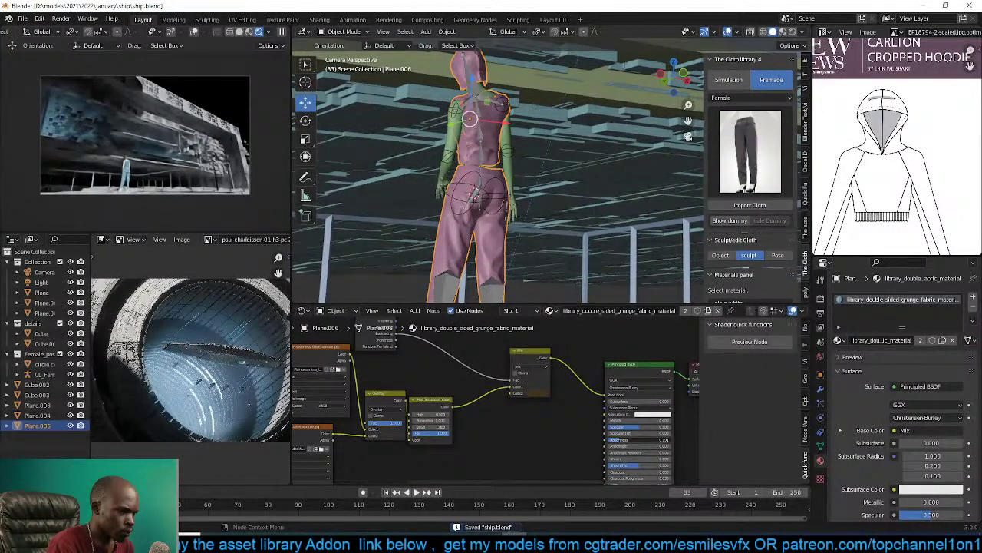
middle_click_drag(565, 423, 535, 417)
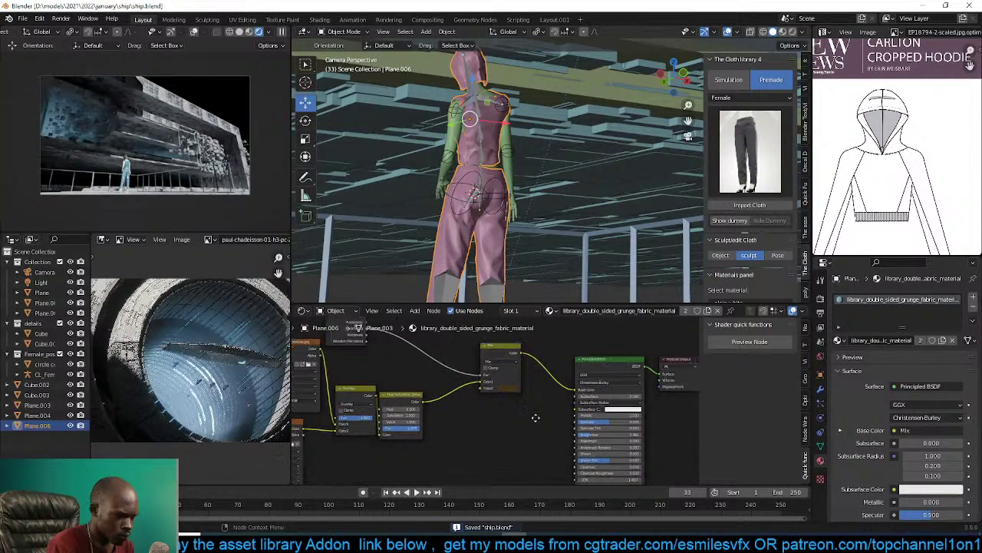
Remove the fabric material's Hue Saturation Value and Mix nodes, linking the Overlay node's color directly to the Principled BSDF's Base Color.
left_click(415, 402)
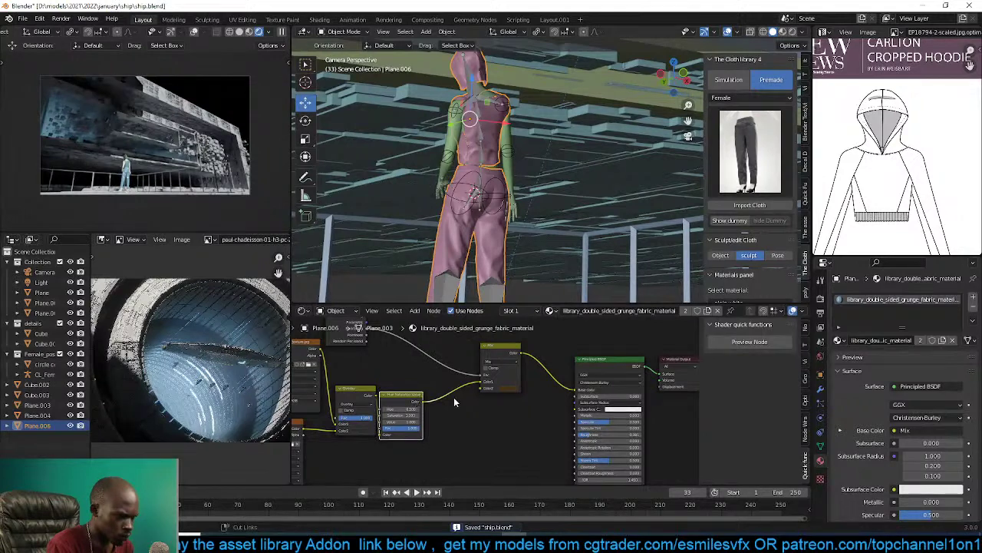
key("ctrl+x")
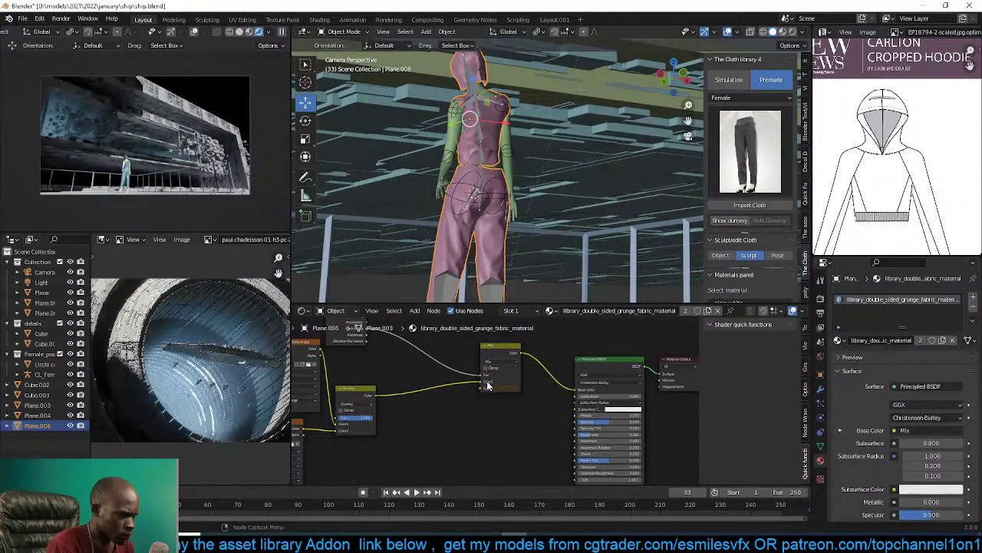
middle_click_drag(408, 374, 455, 398)
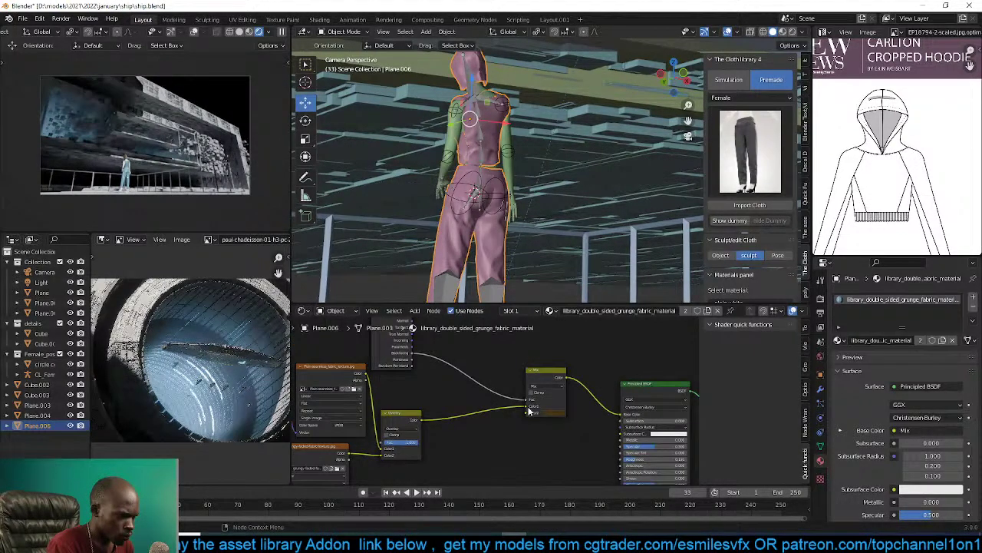
left_click_drag(527, 407, 623, 415)
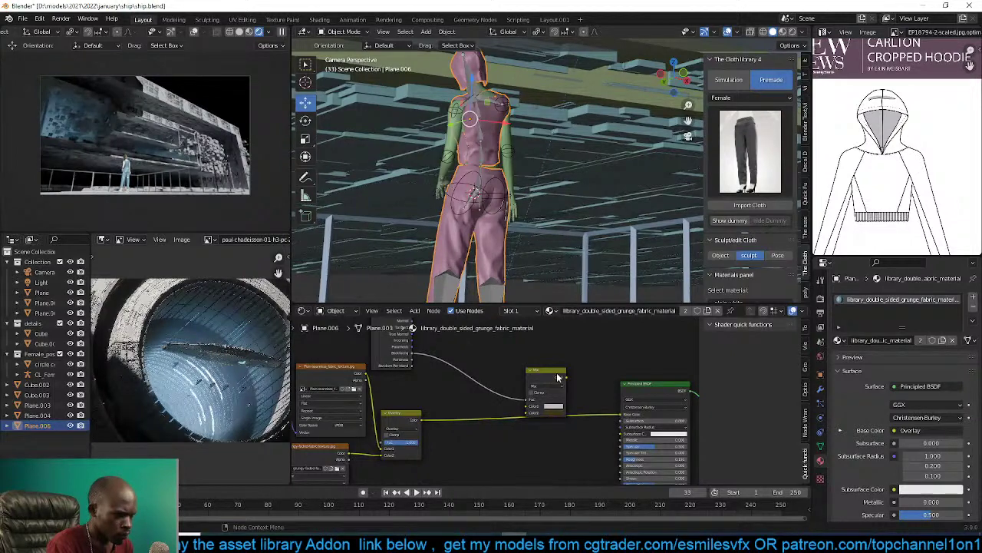
left_click(556, 373)
key("x")
middle_click_drag(480, 380, 551, 383)
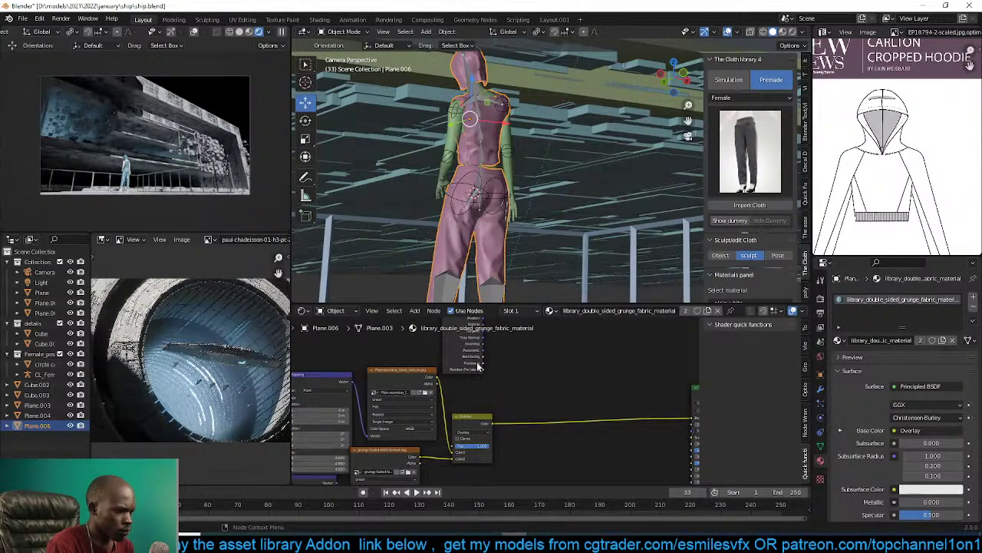
Delete the leftover Geometry node and replace the Overlay input of the fabric's Base Color with a plain near-black color.
left_click(464, 360)
key("x")
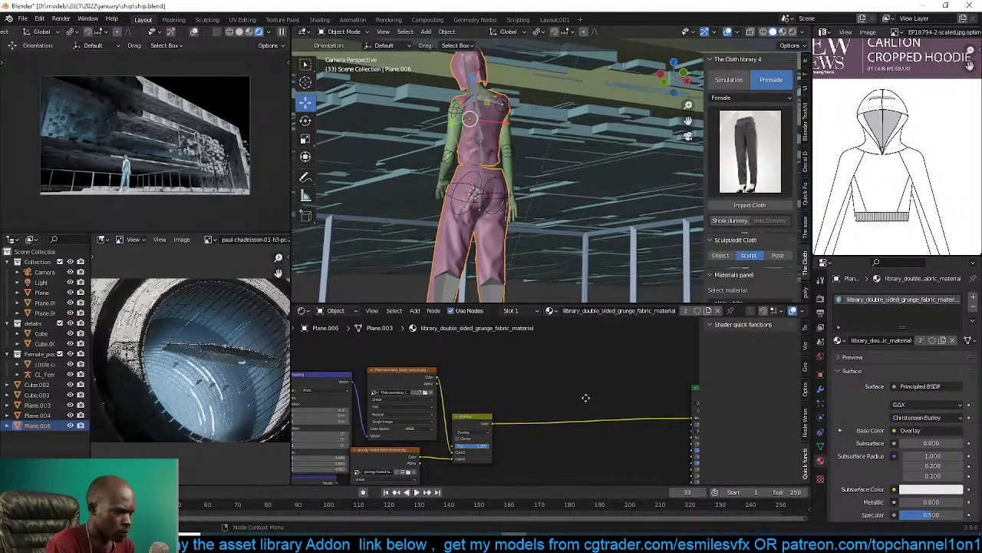
middle_click_drag(694, 406, 599, 399)
left_click_drag(597, 410, 578, 413)
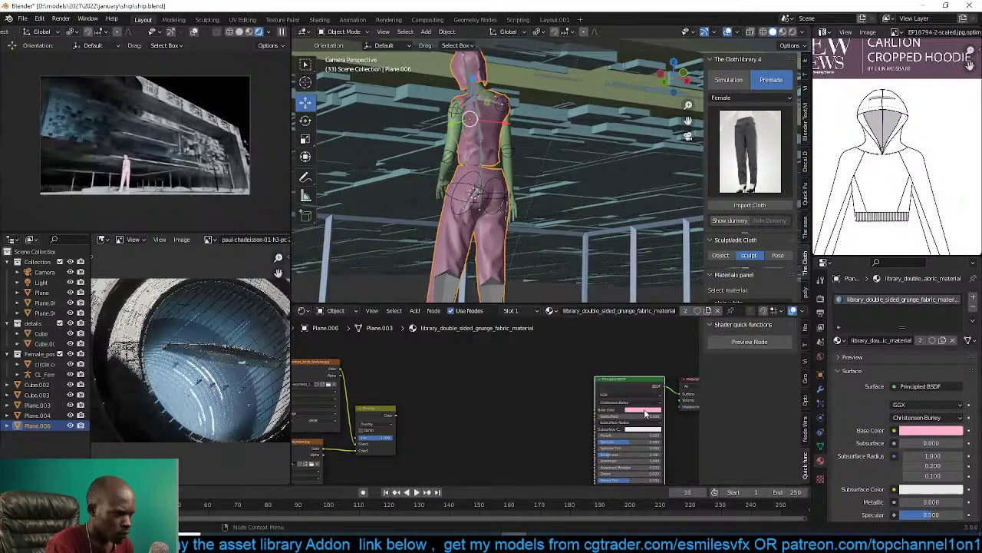
left_click(643, 411)
left_click(676, 367)
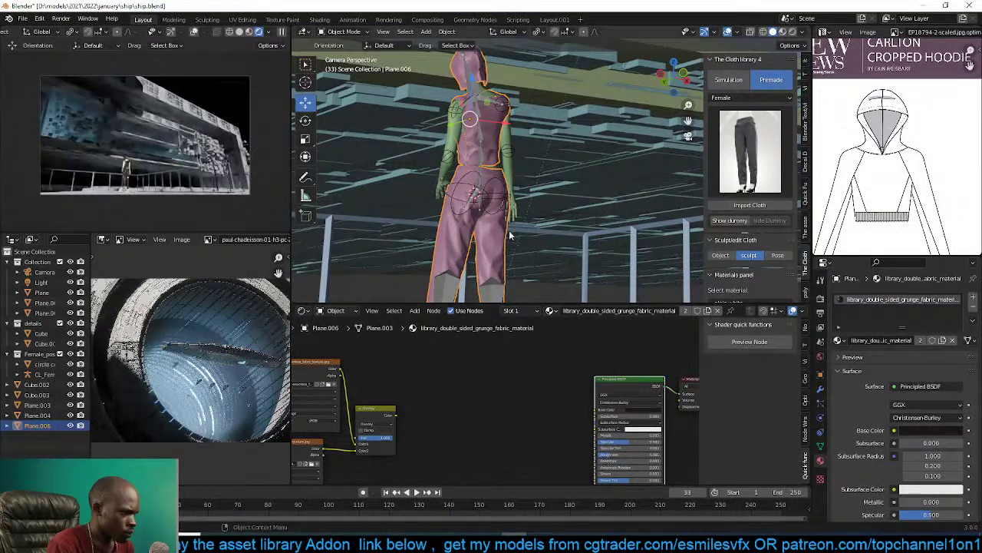
Hide the female pose rig over the trousers and save the file.
middle_click_drag(522, 184, 492, 233)
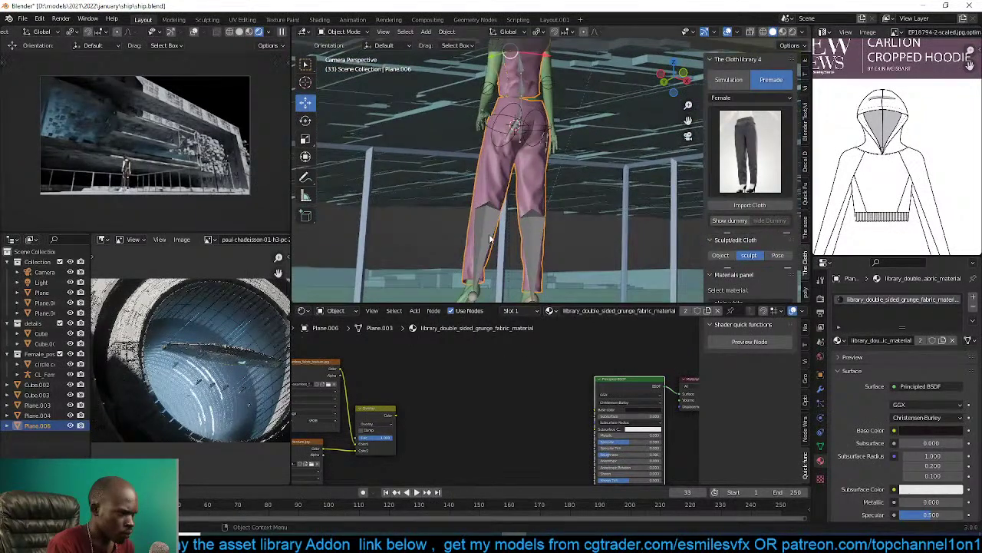
left_click(489, 239)
key("h")
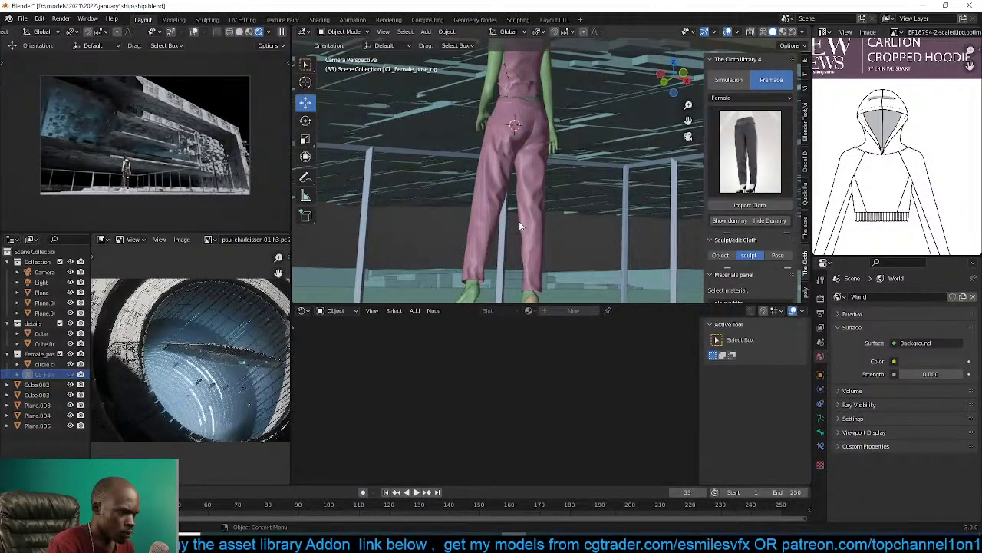
key("ctrl+s")
Select the joined garment, show its modifier properties and save the file.
left_click(538, 216)
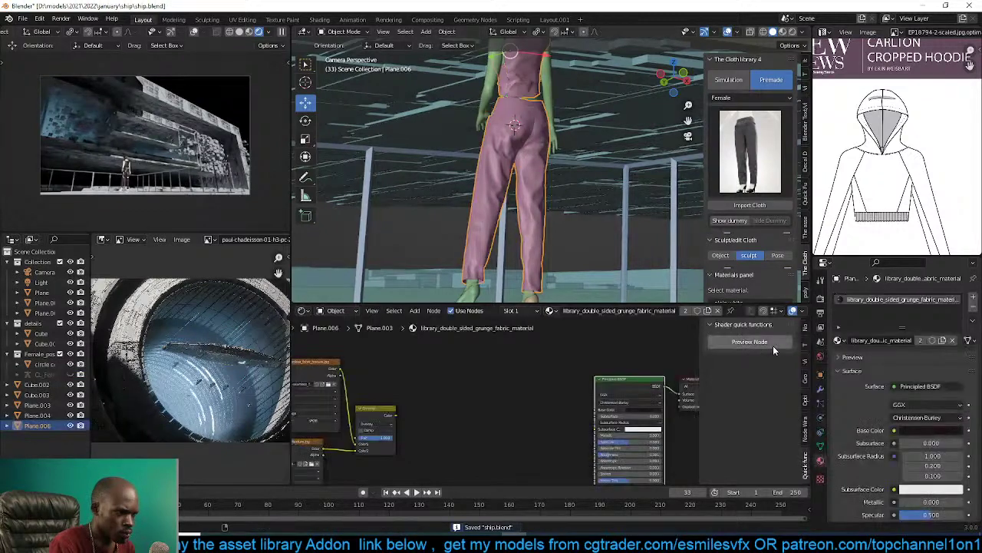
left_click(819, 388)
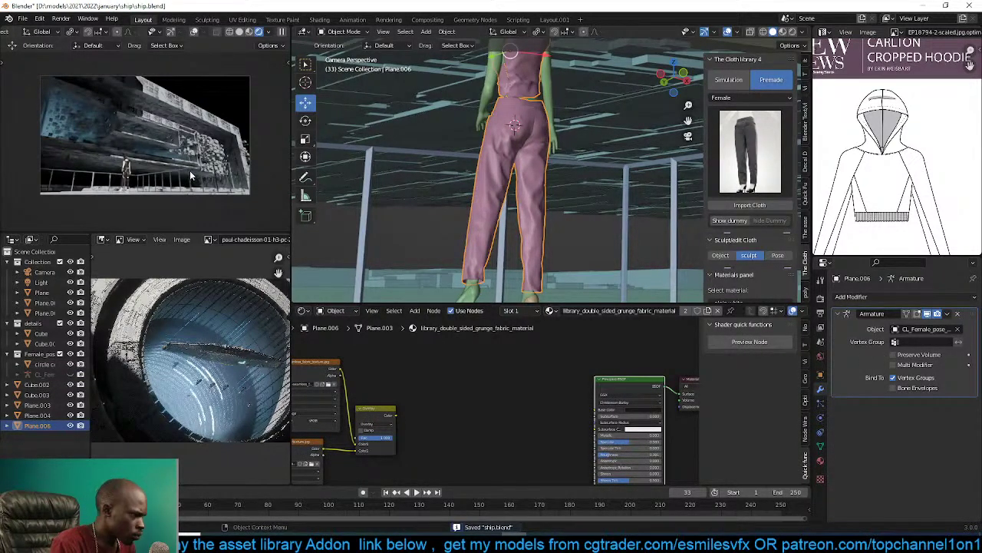
scroll(537, 198, "up", 2)
middle_click_drag(565, 187, 592, 158, "shift")
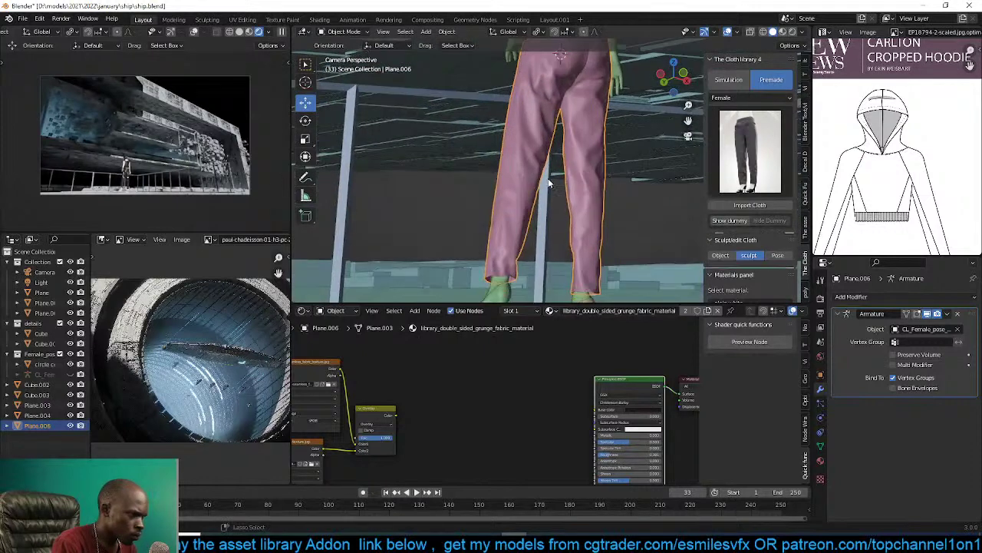
key("ctrl+s")
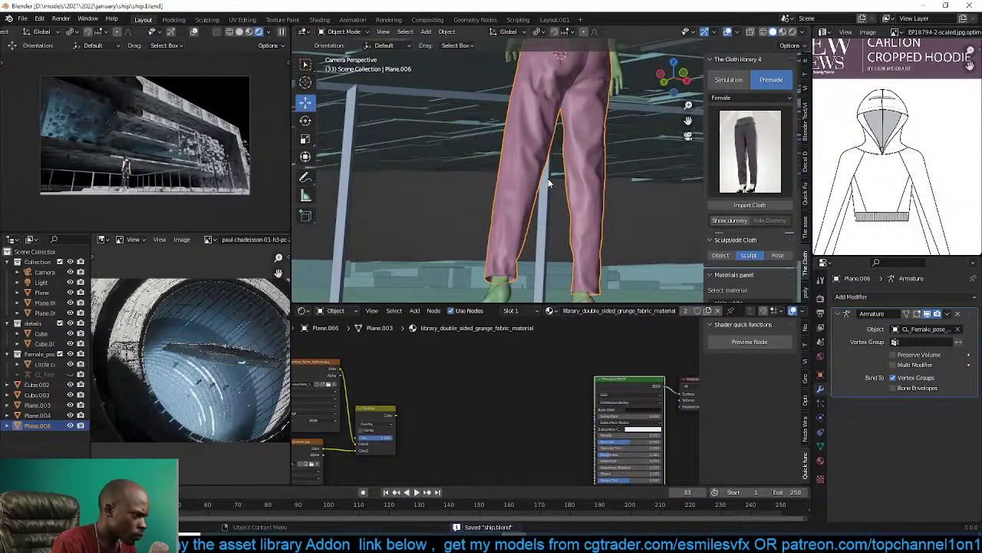
Delete the disconnected texture, mapping, coordinate and Overlay nodes from the fabric material and save the file.
scroll(531, 356, "down", 3)
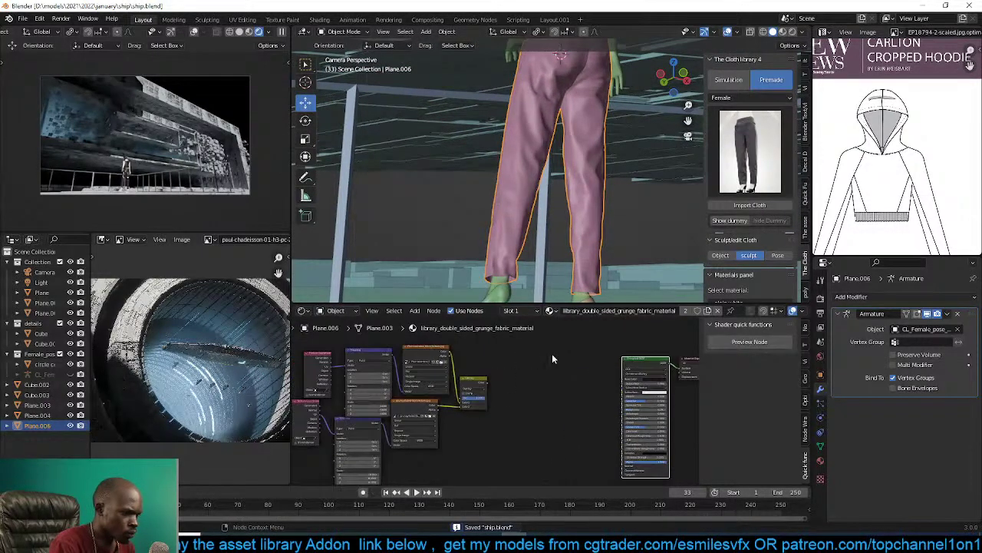
left_click_drag(499, 360, 324, 456)
key("x")
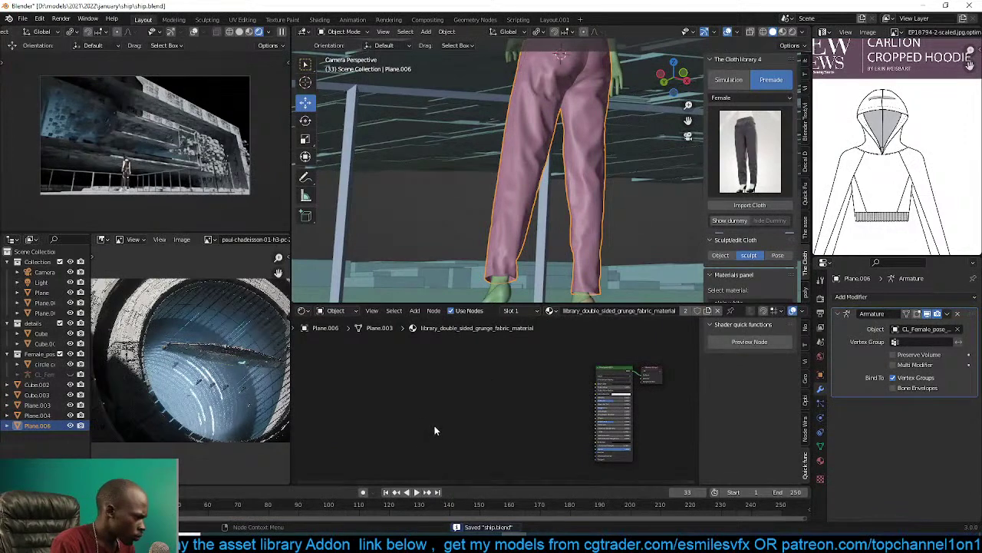
key("Home")
key("ctrl+s")
key("Home")
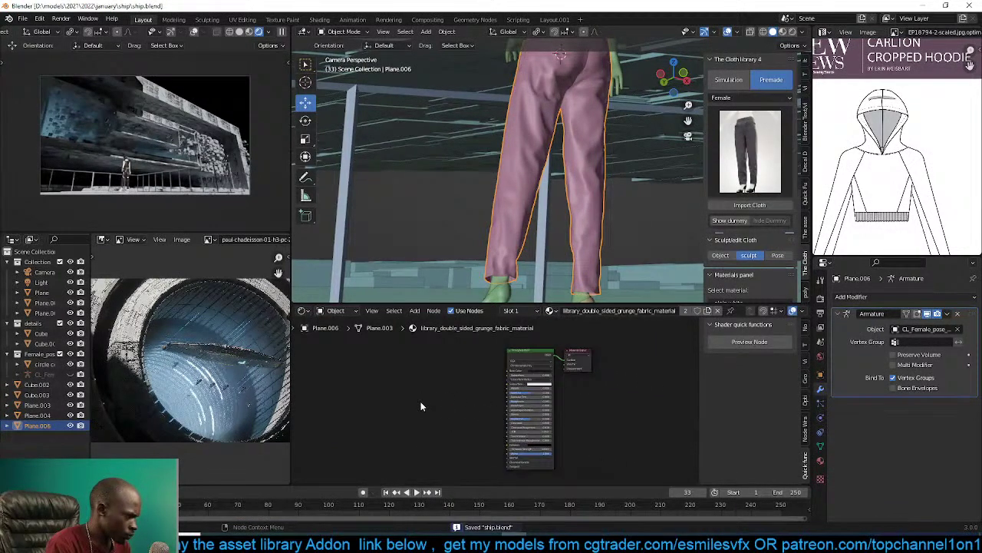
Change the Base Color of the fabric's Principled BSDF to a dark blue-grey and check it in the rendered preview.
middle_click_drag(424, 400, 389, 409)
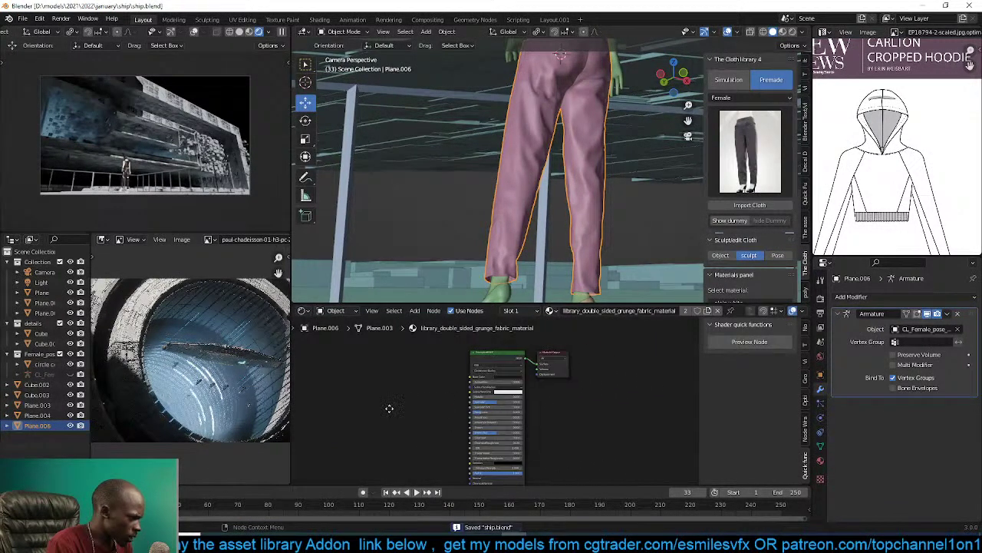
scroll(430, 399, "up", 3)
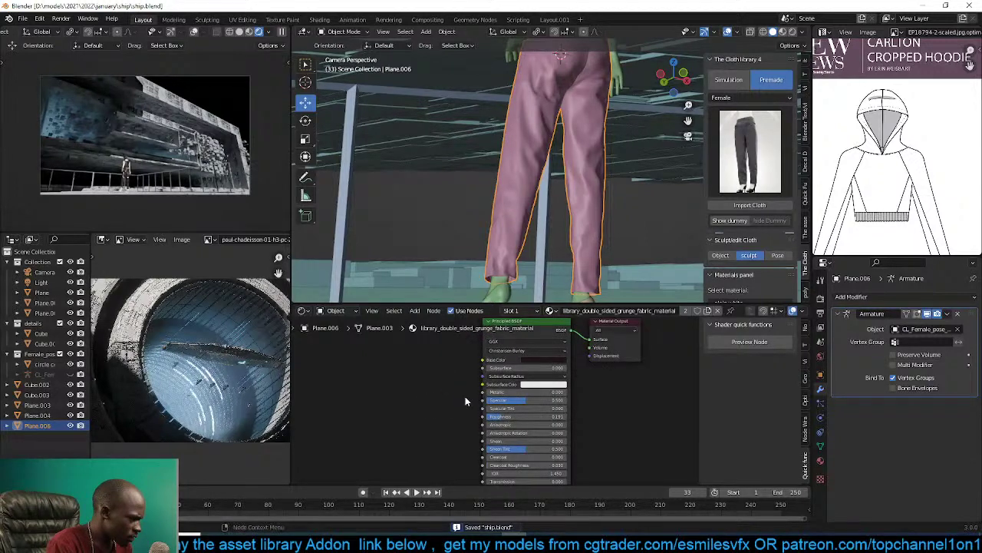
scroll(465, 415, "up", 4)
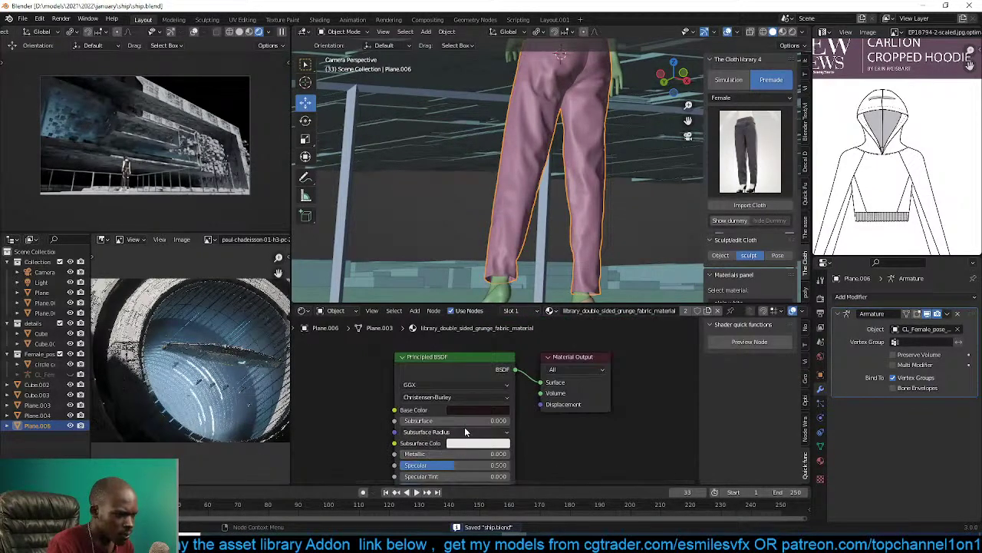
left_click(490, 409)
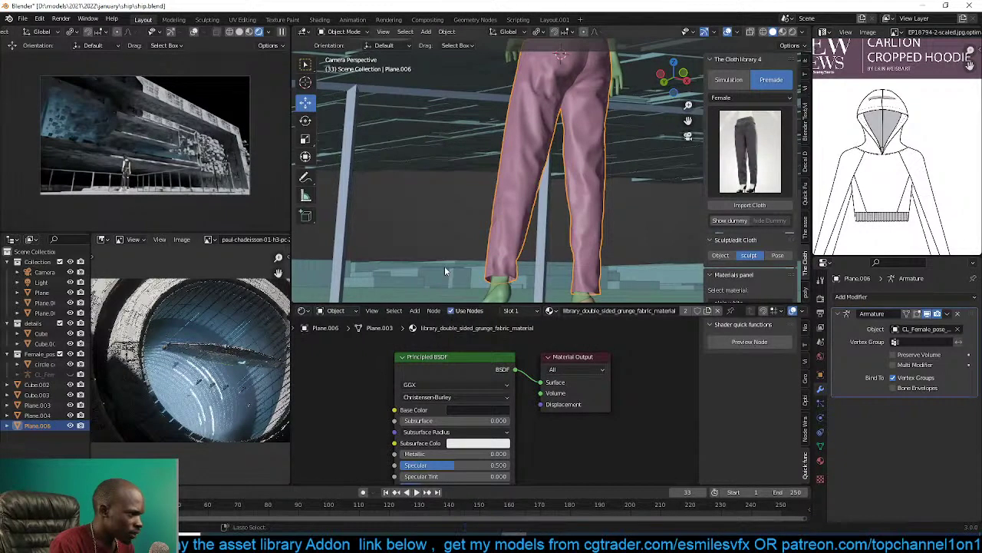
scroll(190, 205, "up", 5)
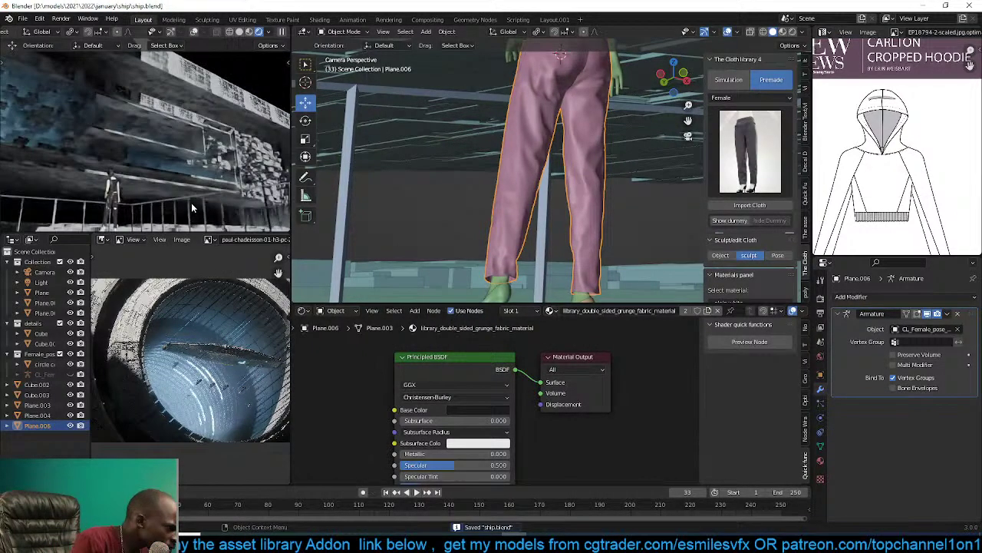
scroll(168, 193, "down", 2)
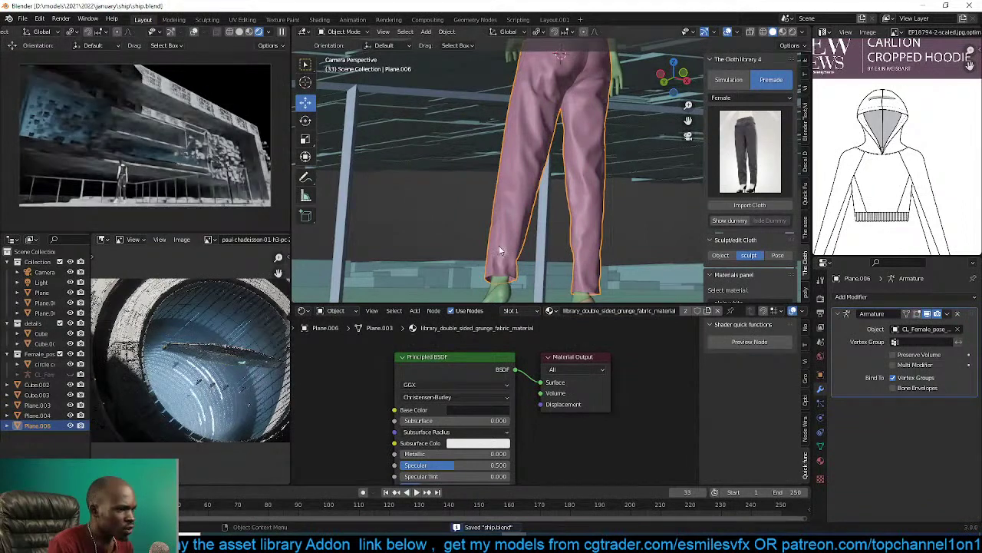
Raise the fabric material's roughness to 0.764 and save the file.
middle_click_drag(446, 455, 509, 396)
left_click_drag(503, 431, 518, 428)
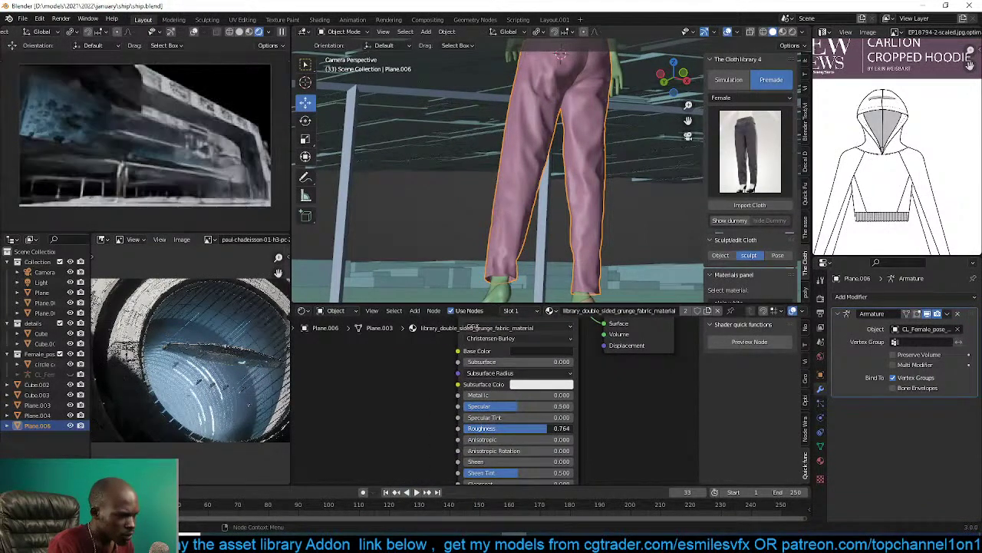
key("ctrl+s")
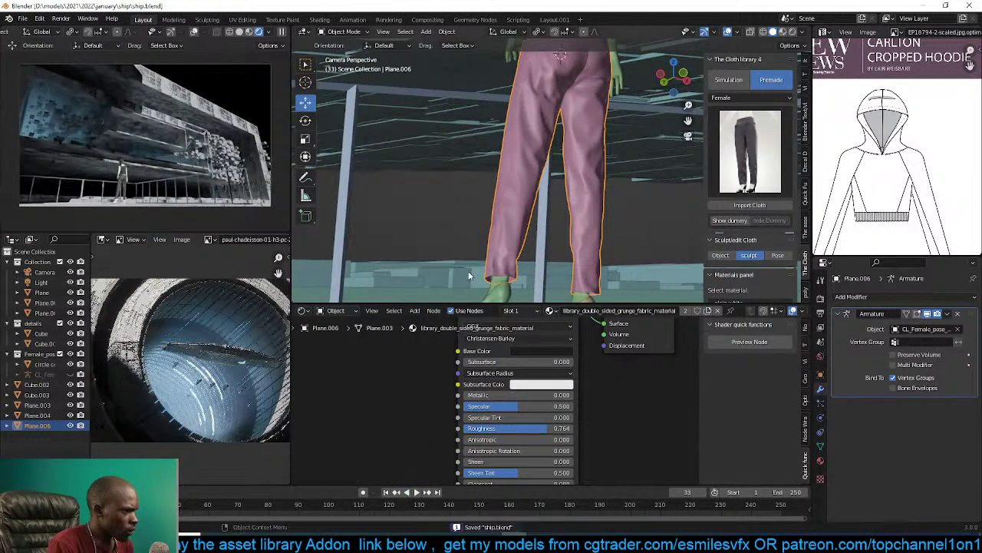
Duplicate the large slanted panel in front of the ship, offsetting the copy about 29.2 m in X, -6 m in Y and -15.9 m in Z.
scroll(479, 246, "down", 6)
scroll(522, 190, "down", 10)
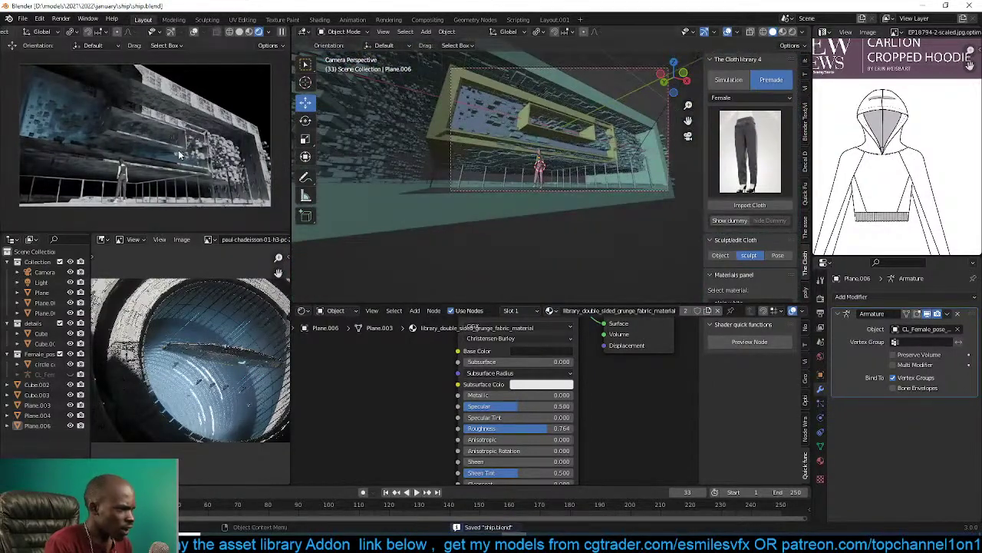
middle_click_drag(615, 96, 508, 137)
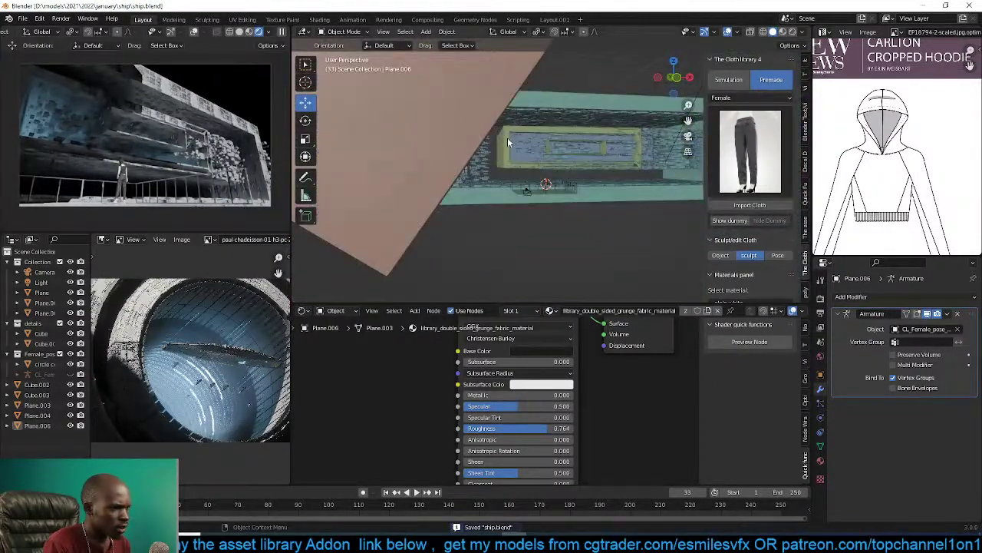
left_click(464, 135)
key("g")
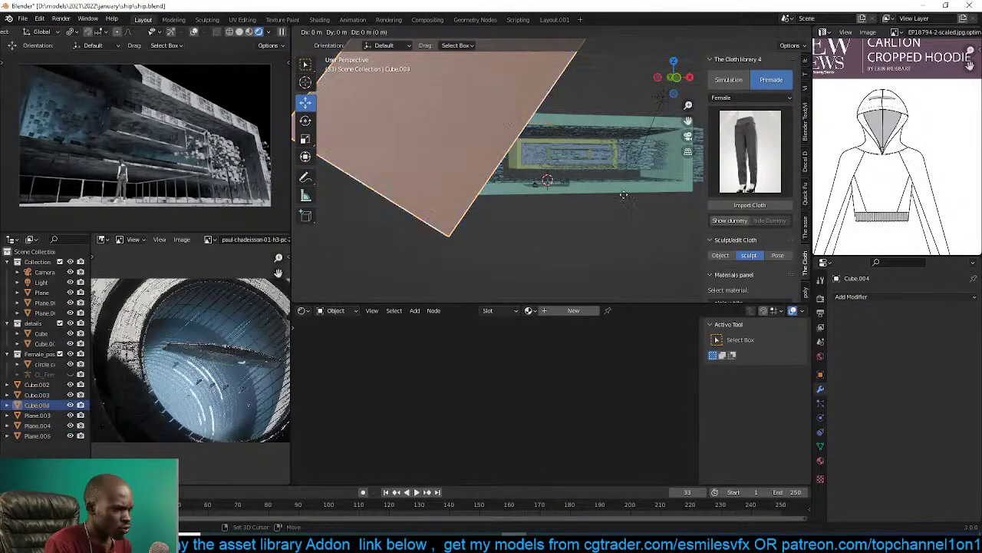
left_click(680, 230)
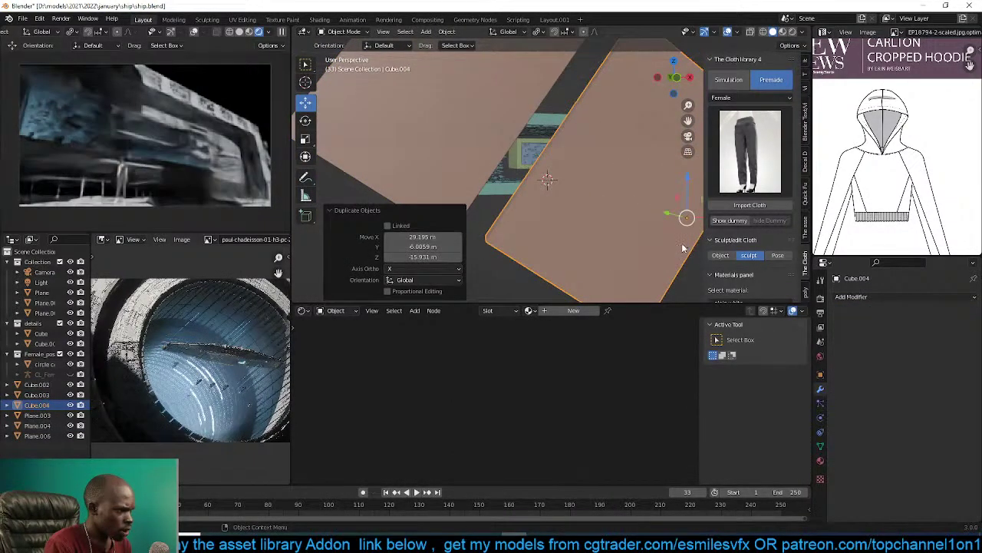
Nudge the copied panel about -1.27 m in X and 0.25 m in Y, and save the file.
key("g")
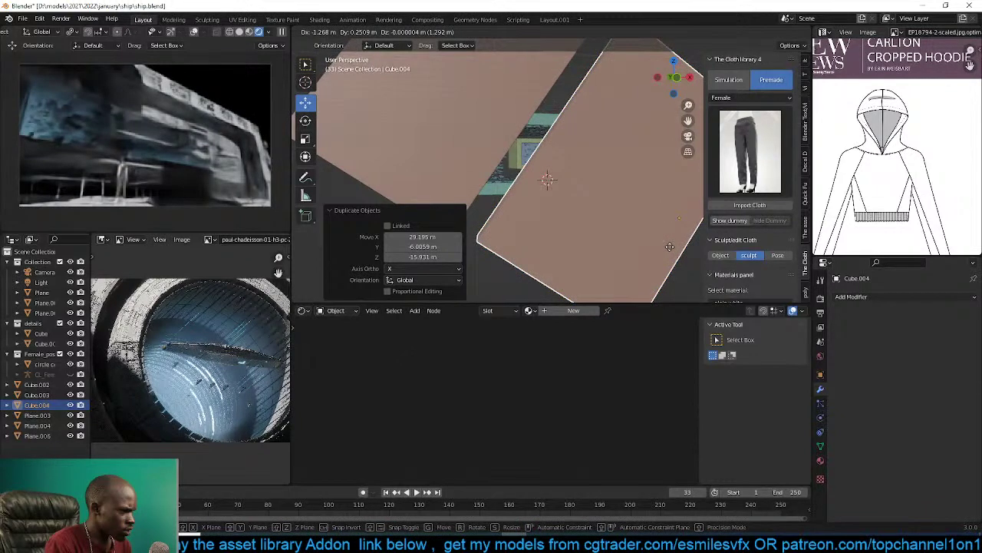
left_click(669, 246)
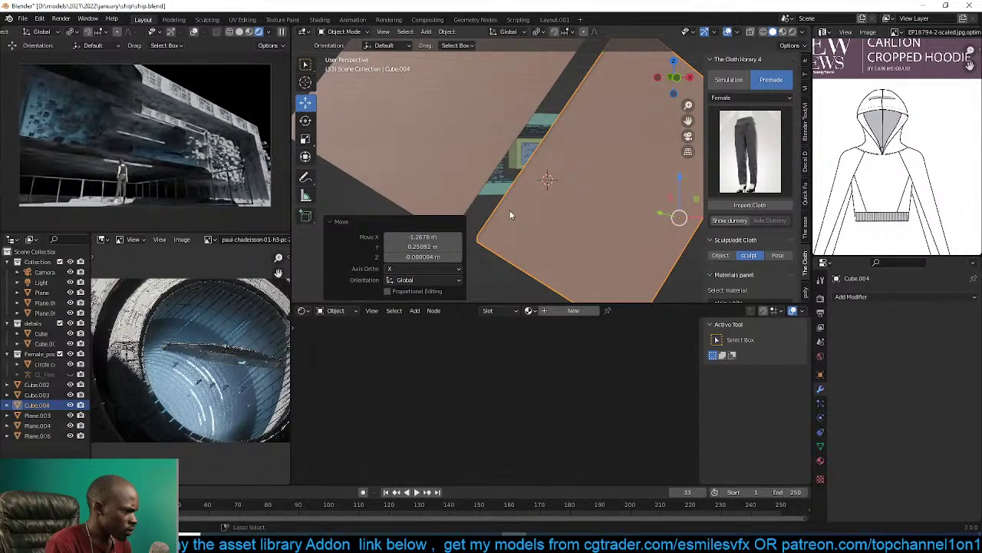
key("ctrl+s")
scroll(511, 214, "up", 2)
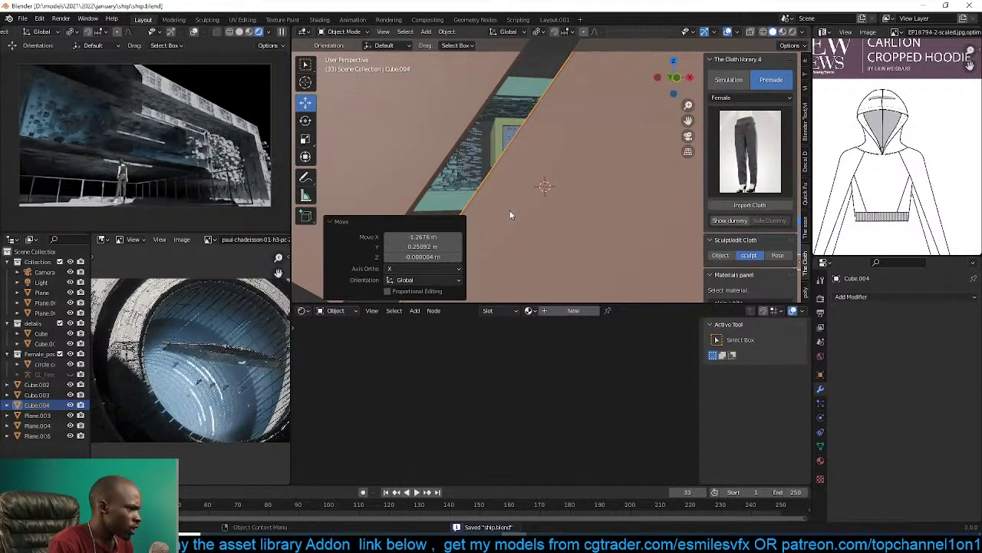
Return to the camera view, unhide the female pose rig and scale it up by a factor of 1.119.
key("KP_0")
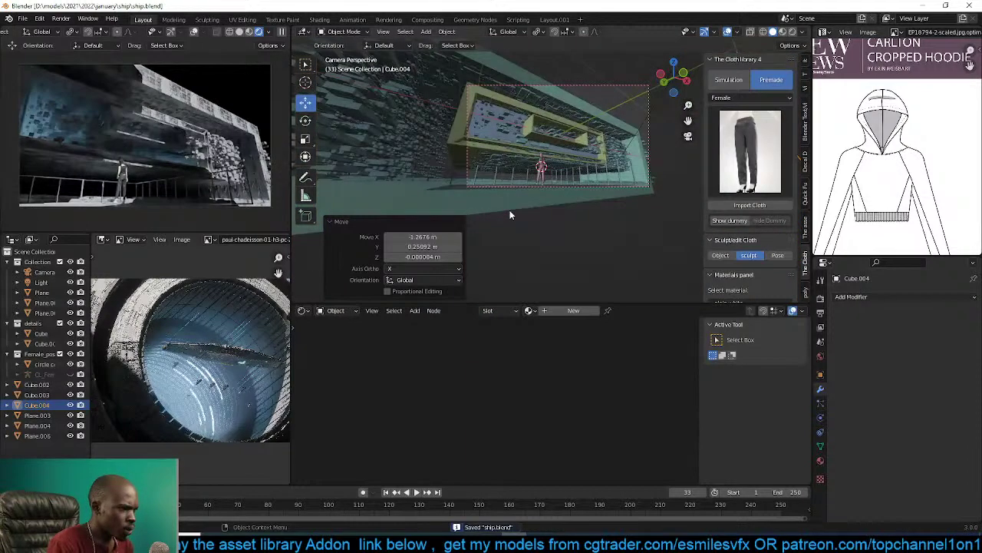
scroll(510, 215, "up", 7)
scroll(536, 199, "down", 1)
scroll(516, 199, "up", 2)
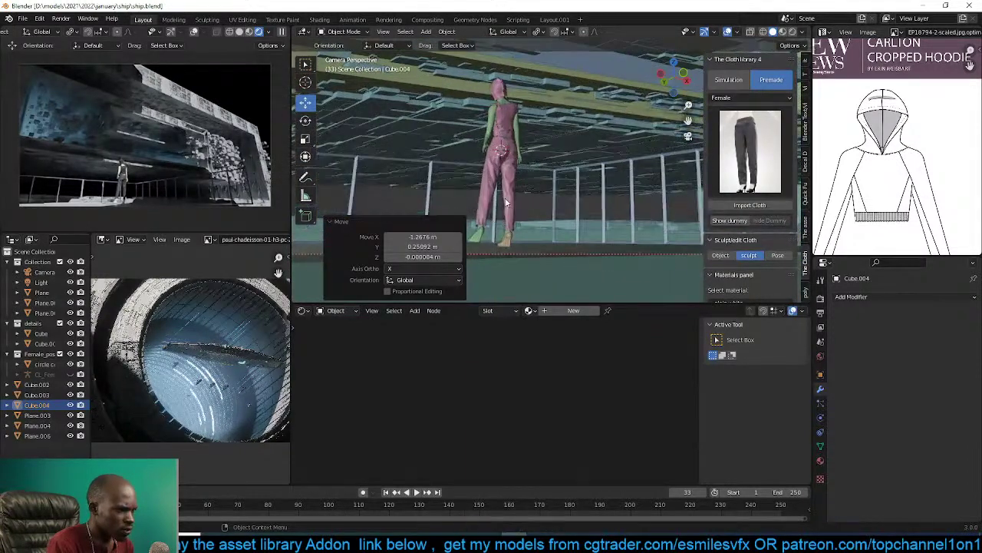
scroll(538, 182, "up", 3)
left_click(503, 168)
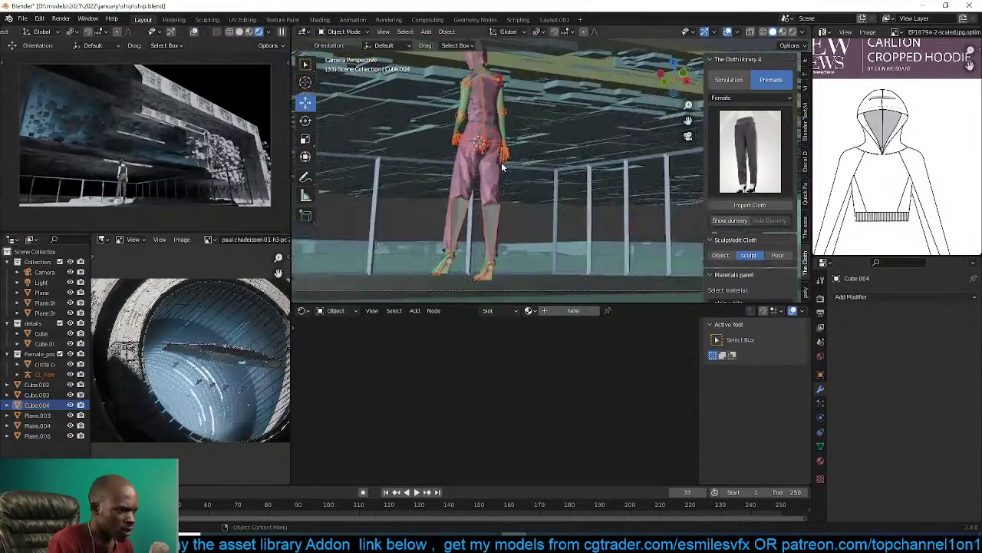
left_click(509, 151)
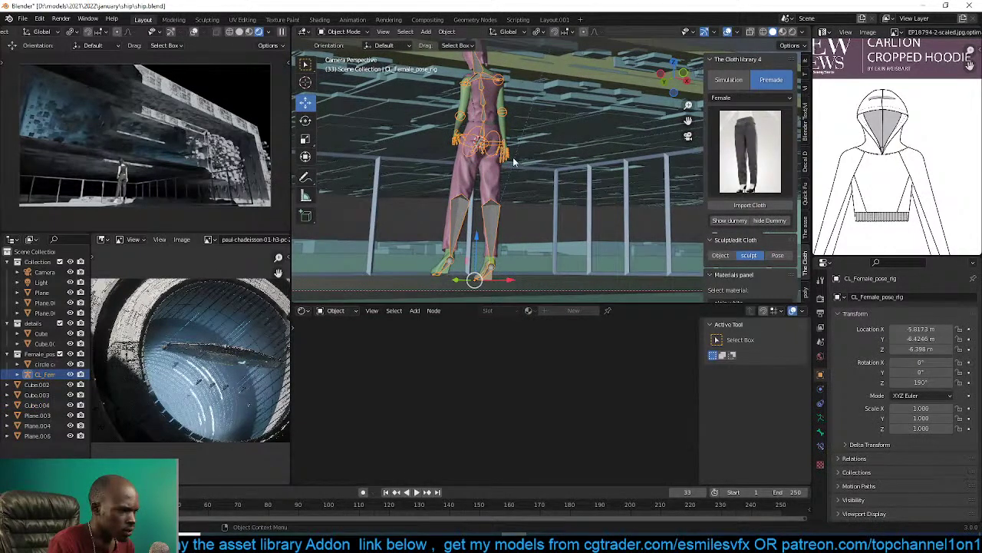
key("ctrl+s")
key("s")
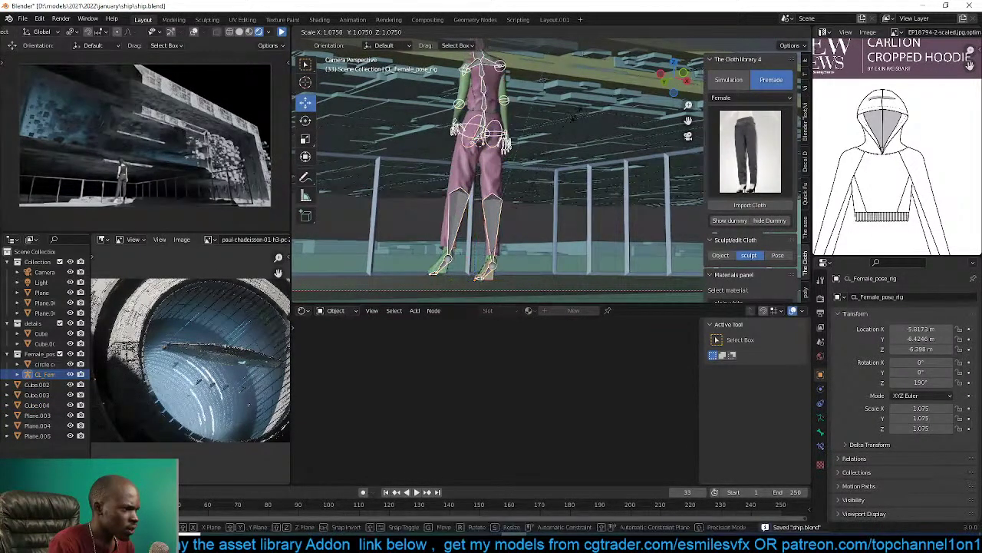
left_click(582, 109)
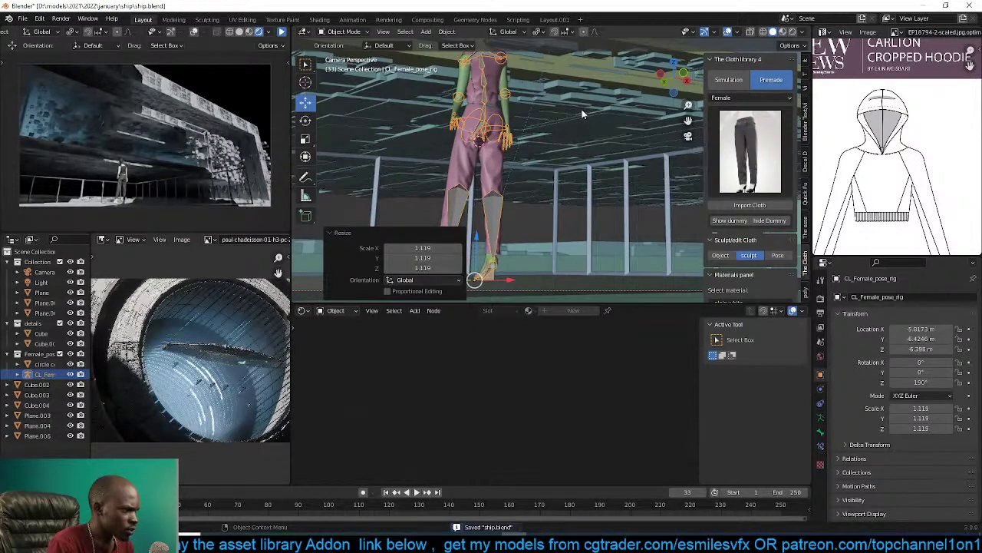
Select the whole dressed figure with its rig in the top view and move it about -0.023 m in X and -1.775 m in Y.
key("KP_7")
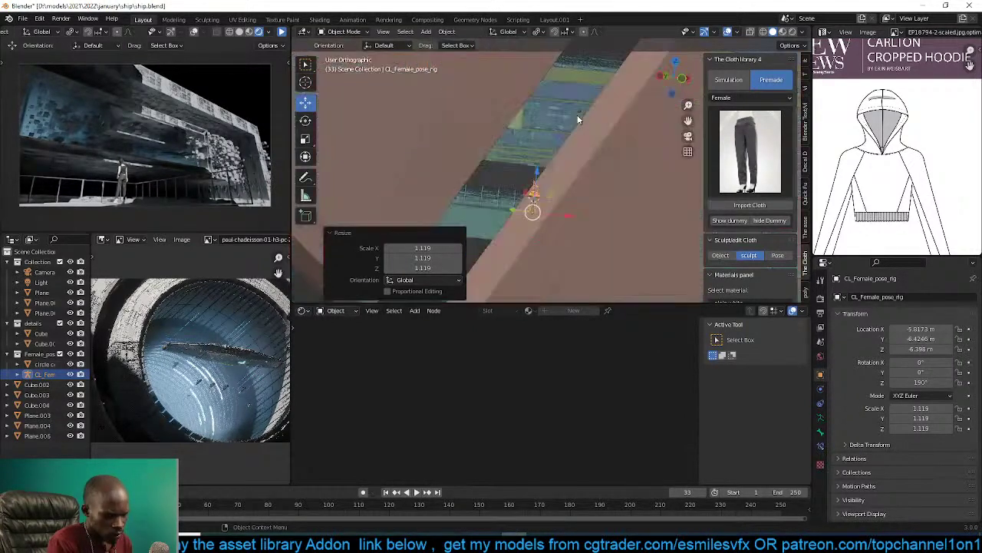
scroll(580, 120, "down", 5)
middle_click_drag(435, 183, 461, 161, "shift")
key("shift+z")
scroll(532, 144, "up", 4)
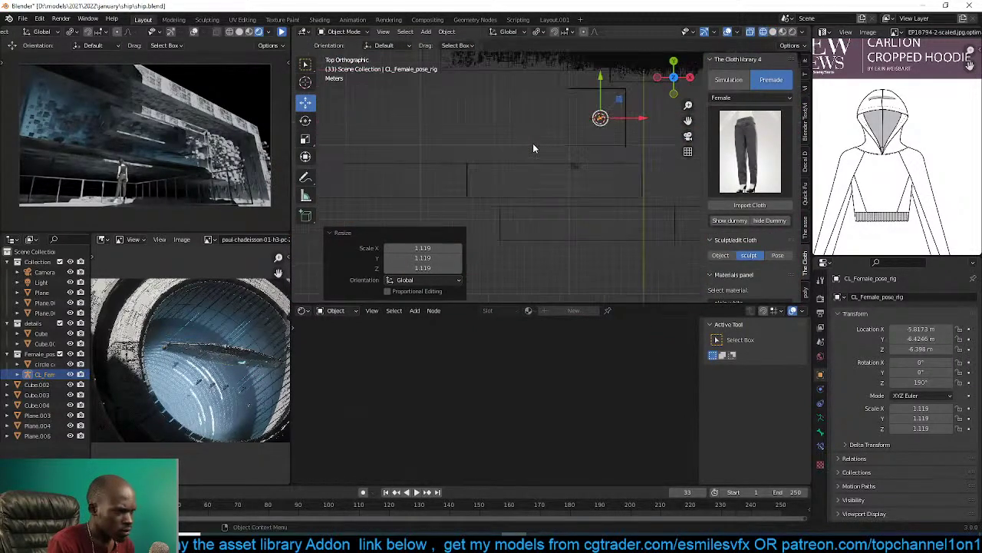
key("KP_Decimal")
left_click_drag(488, 139, 630, 197)
scroll(606, 182, "down", 4)
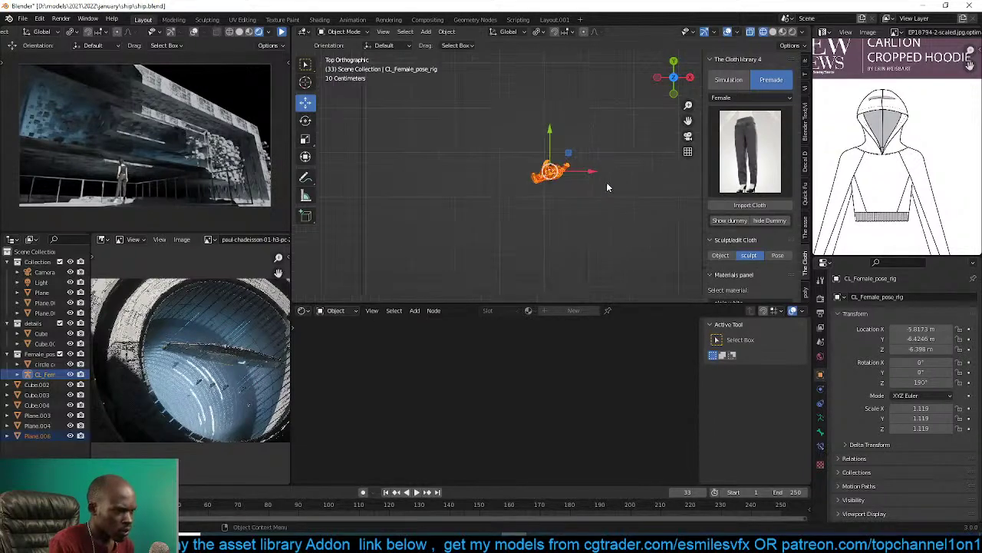
key("g")
left_click(604, 223)
key("KP_0")
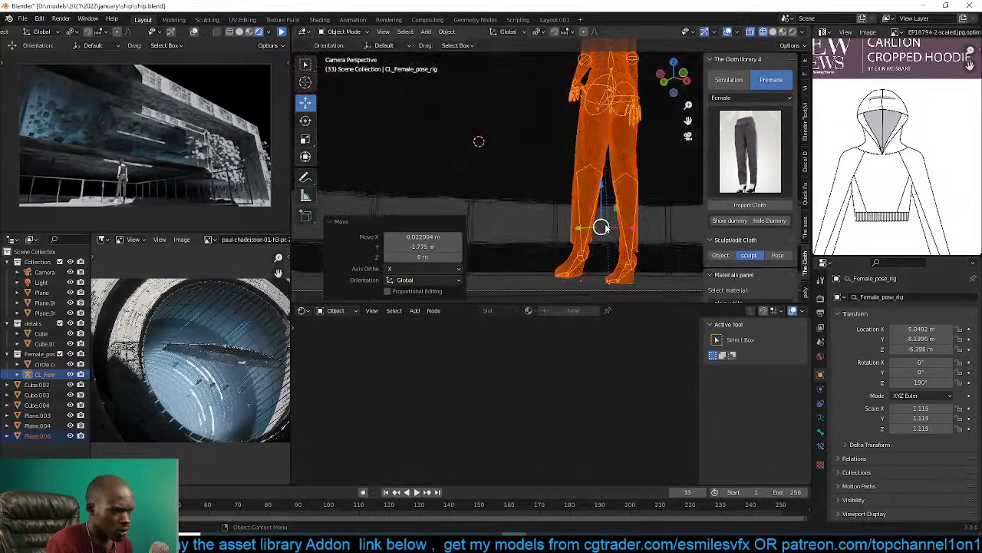
key("z")
left_click(666, 228)
scroll(646, 227, "down", 5)
scroll(630, 237, "down", 3)
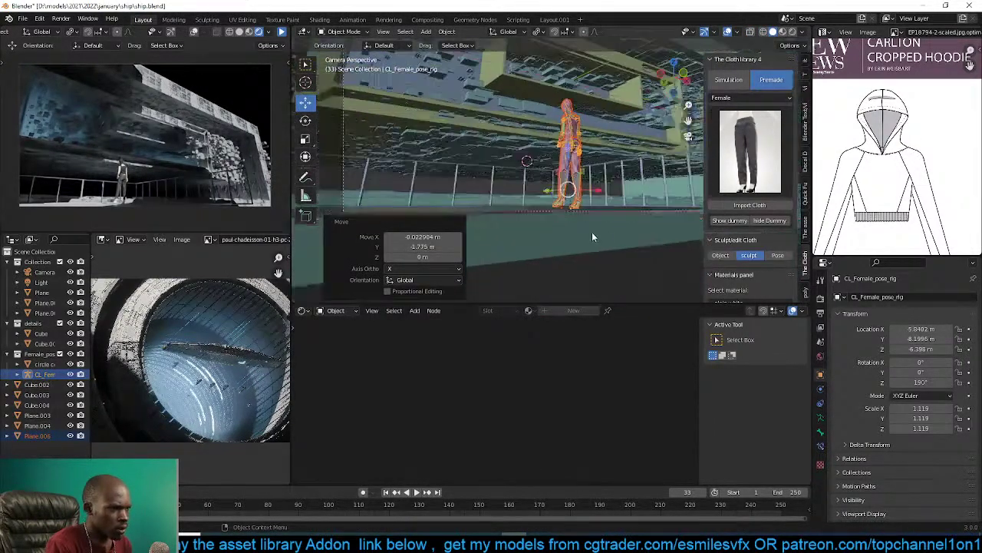
Move the camera about -0.12 m in X and 0.45 m in Y in view orientation, and dolly it along its local Z toward the figure.
left_click(632, 205)
key("g")
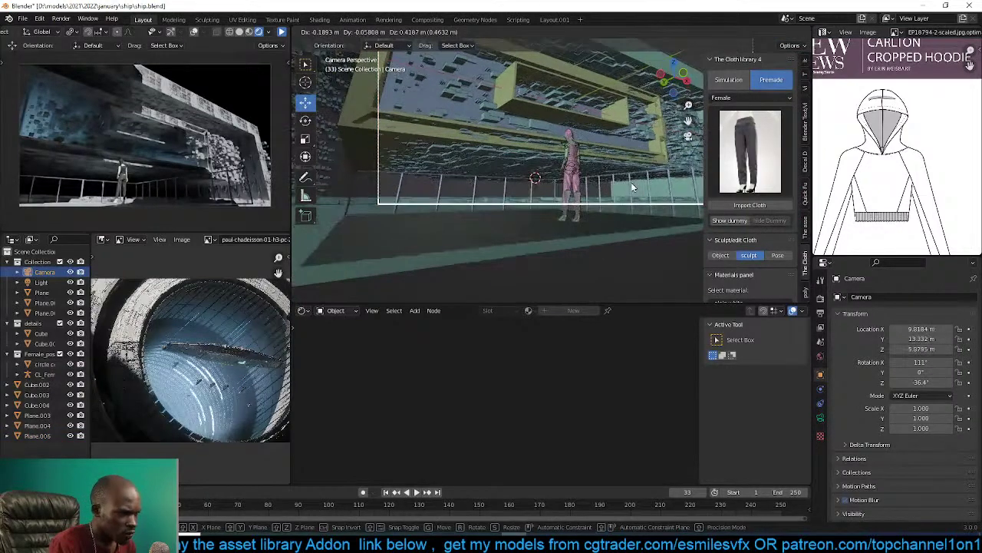
left_click(630, 181)
key("g")
key("z")
key("z")
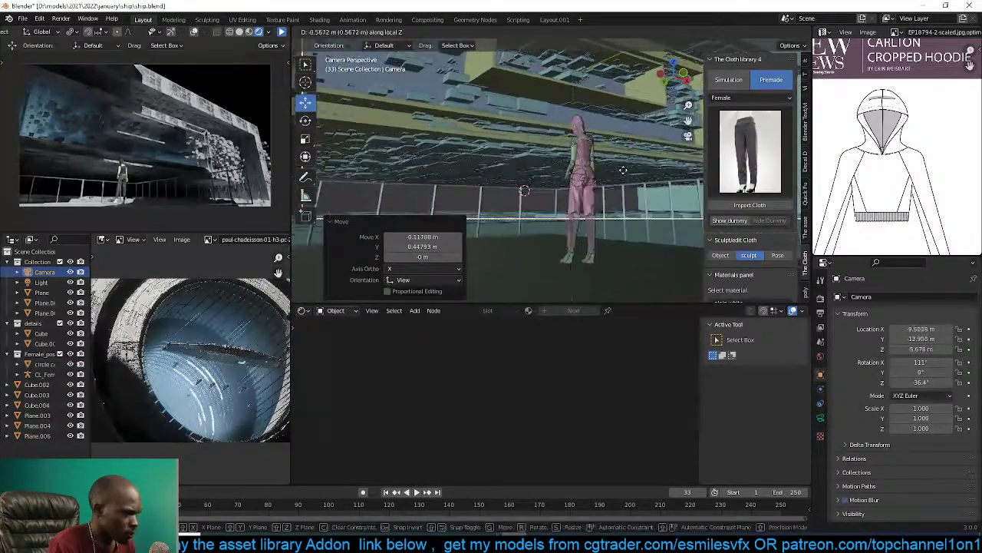
left_click(617, 170)
Shift the camera about -0.24 m in X and -0.52 m in Y in view orientation, pause the render preview and save the file.
key("g")
left_click(613, 186)
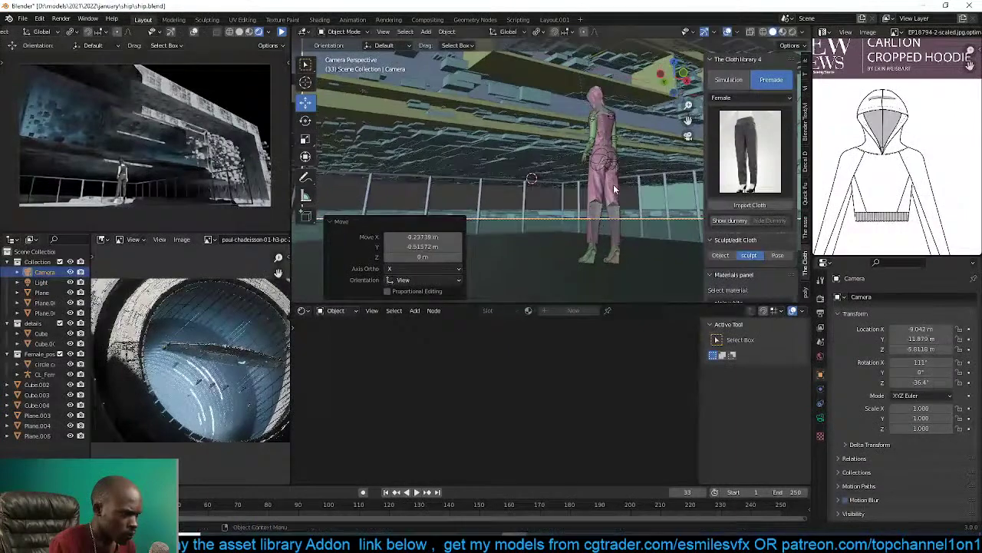
scroll(614, 187, "up", 1)
scroll(631, 190, "down", 3)
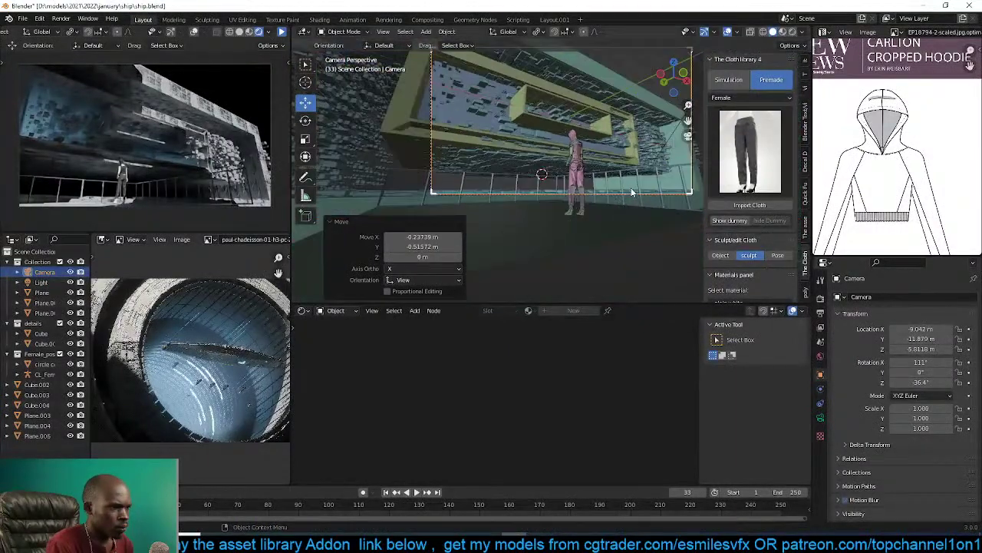
scroll(630, 189, "down", 2)
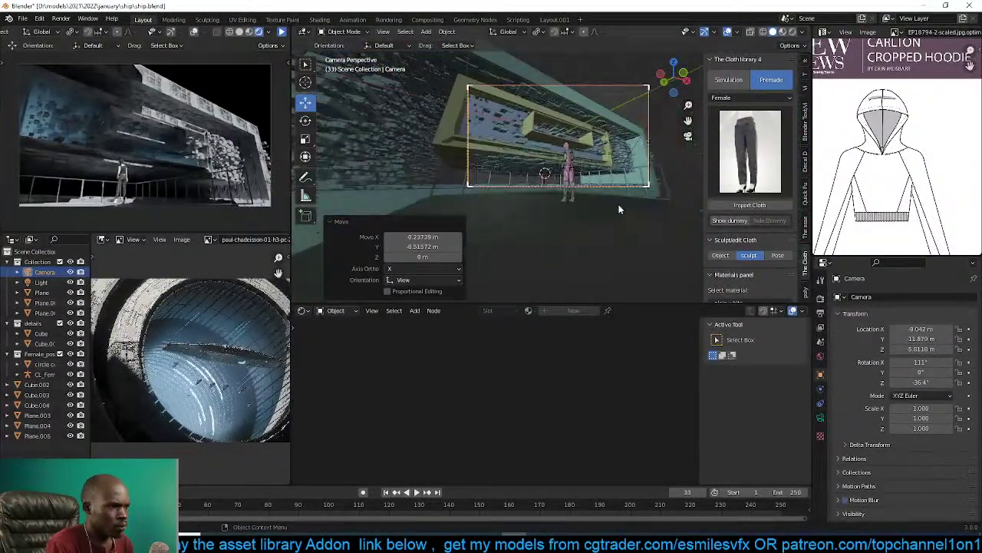
middle_click_drag(618, 204, 607, 213, "shift")
scroll(607, 213, "up", 2)
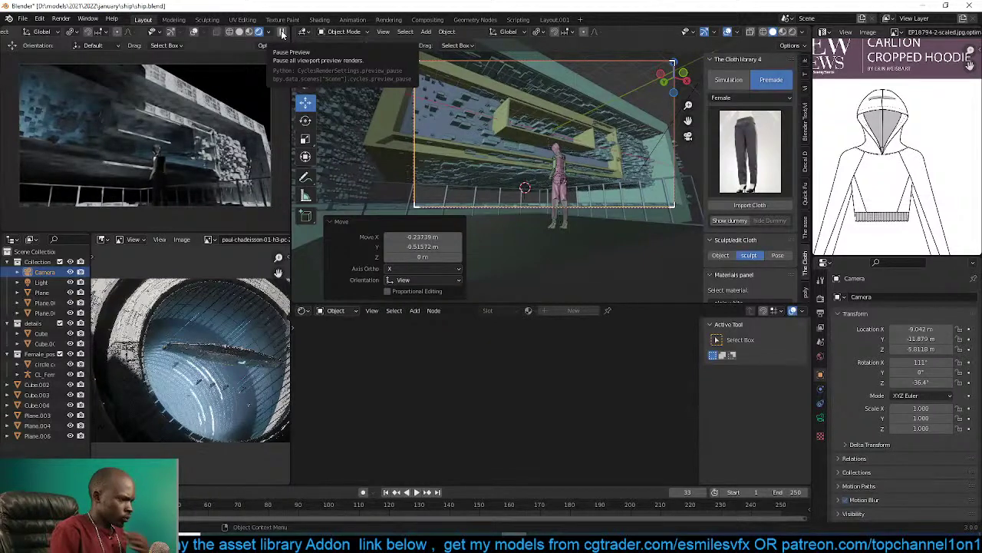
left_click(282, 32)
key("ctrl+s")
Set the female dummy's skin base color to an orange tone (H 0.053, S 0.823, V 0.800), save the file and resume the render preview.
scroll(555, 198, "up", 7)
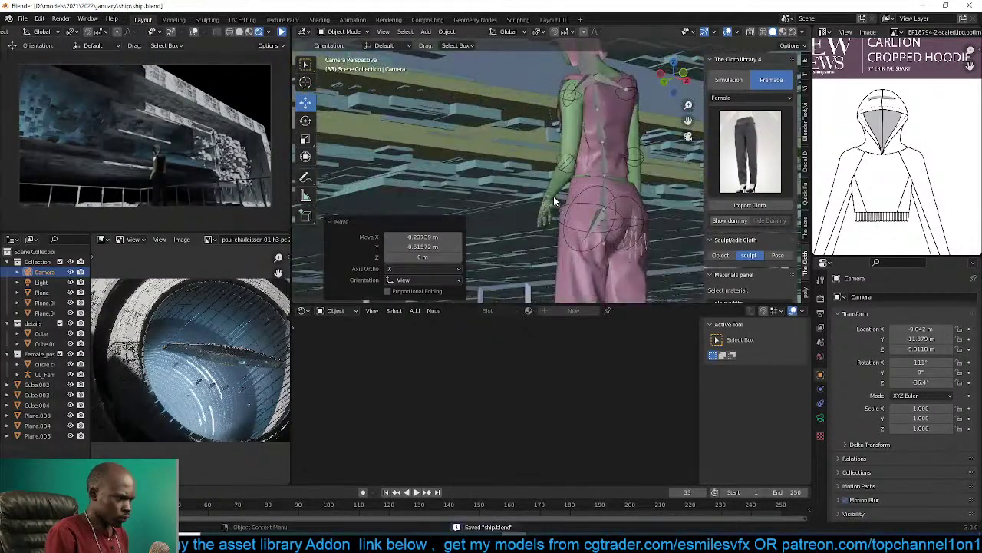
scroll(553, 198, "up", 3)
left_click(586, 123)
scroll(459, 382, "down", 5)
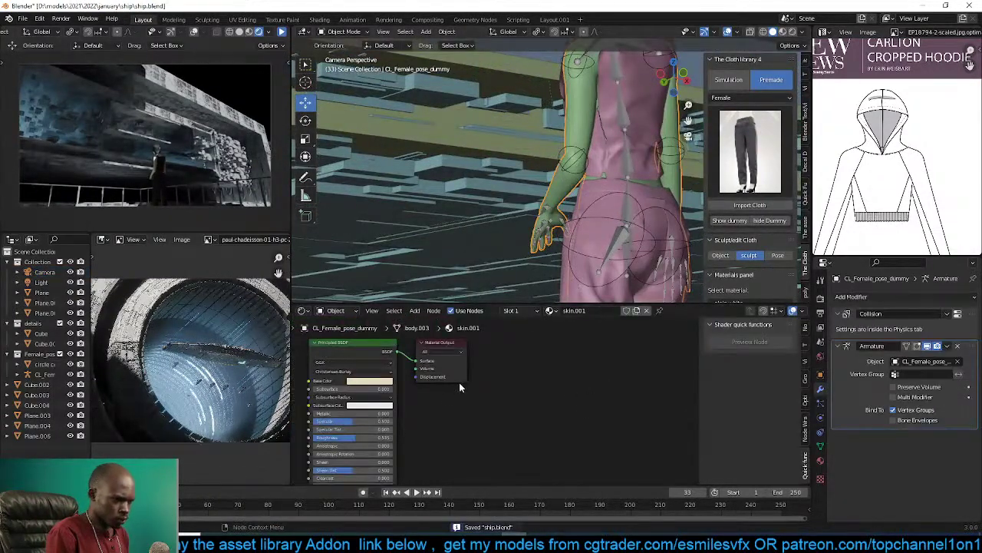
middle_click_drag(459, 383, 542, 389)
scroll(551, 390, "up", 2)
left_click(455, 380)
left_click(433, 289)
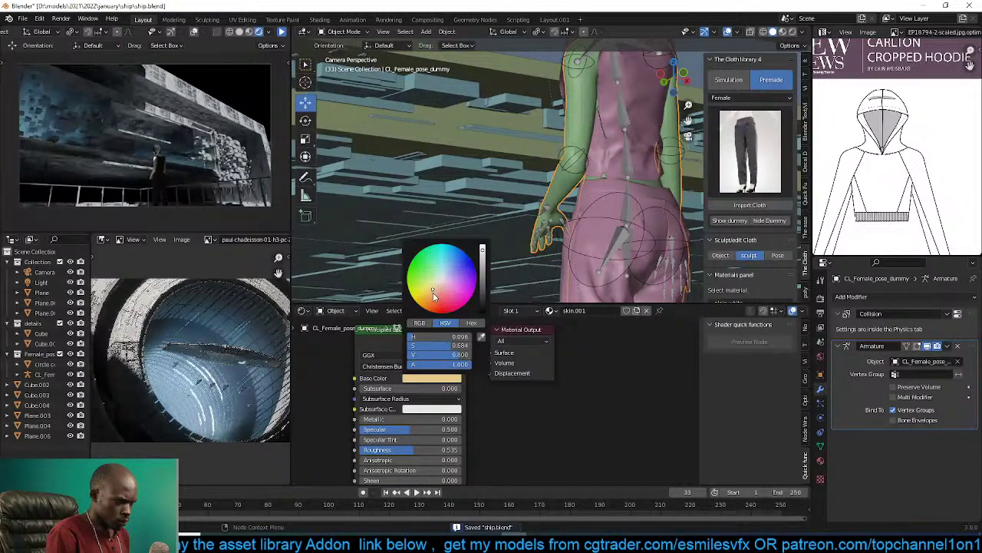
left_click(434, 299)
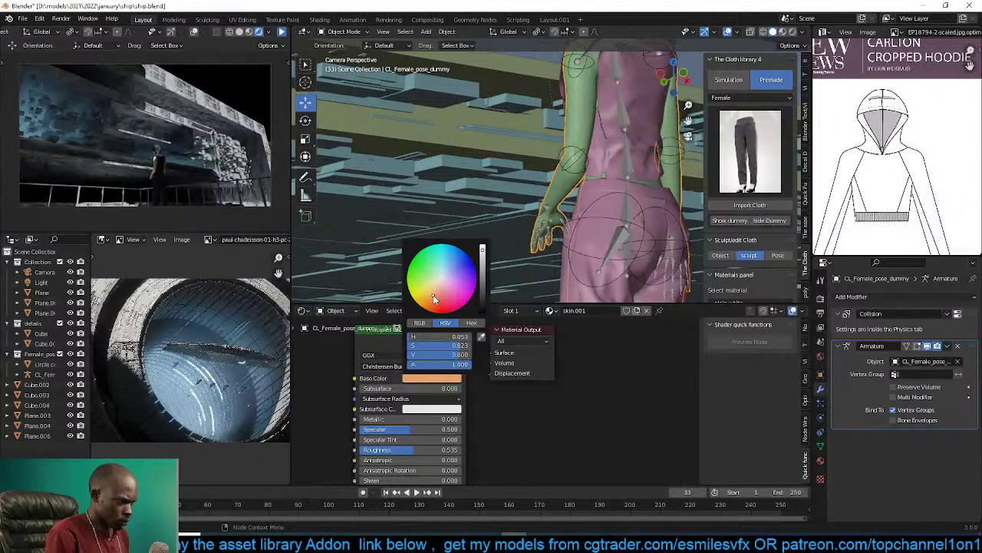
key("ctrl+s")
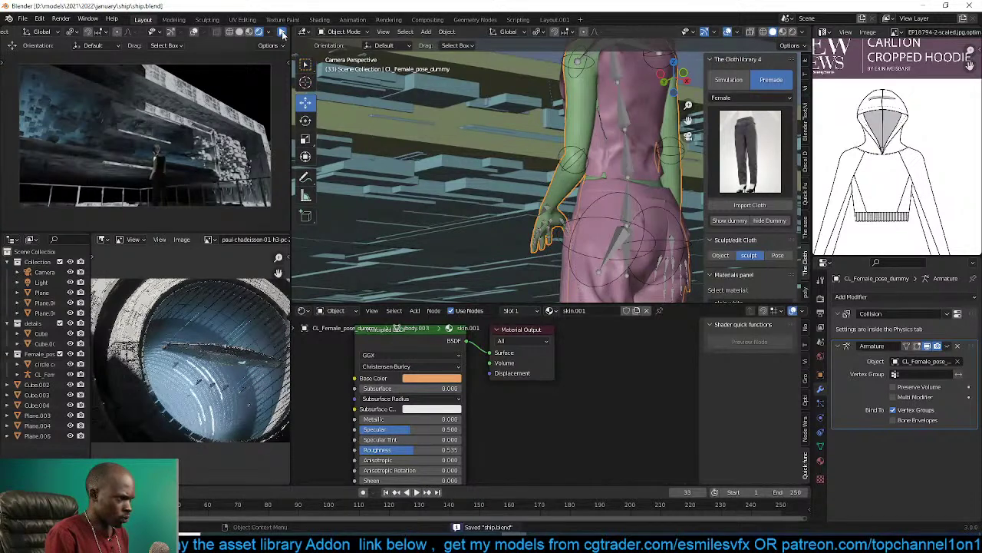
left_click(282, 33)
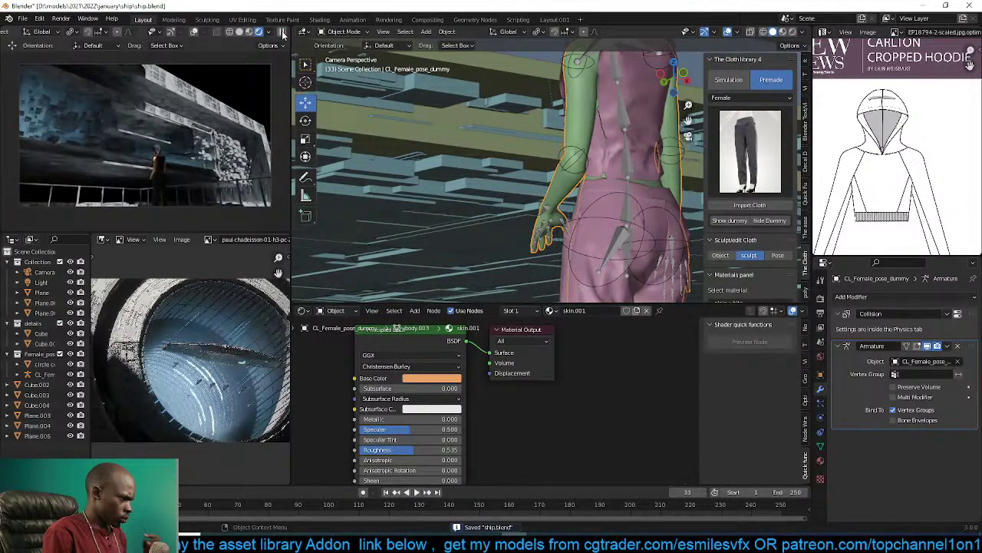
Try to link the building pack folder from D:\models\libraries as the asset library directory.
left_click(513, 148)
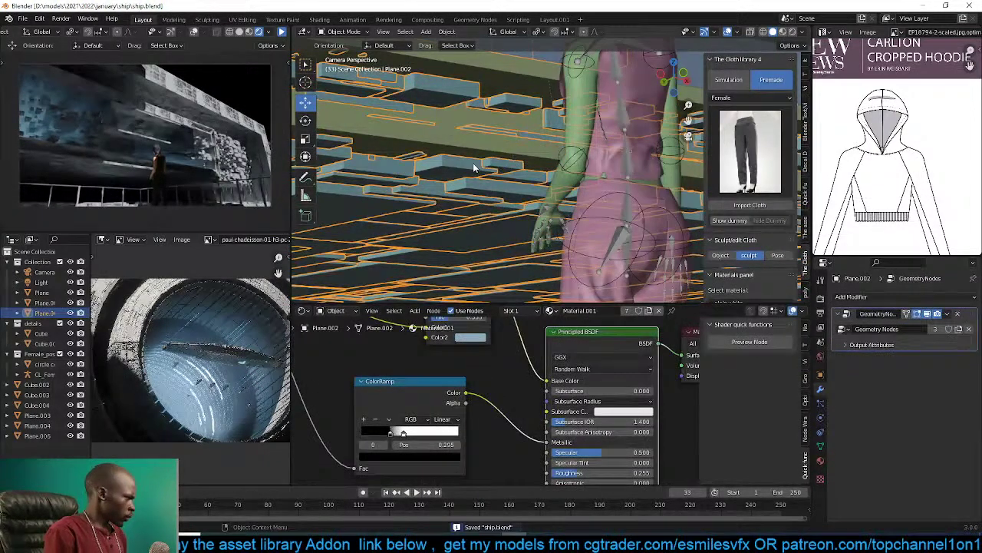
scroll(473, 165, "down", 2)
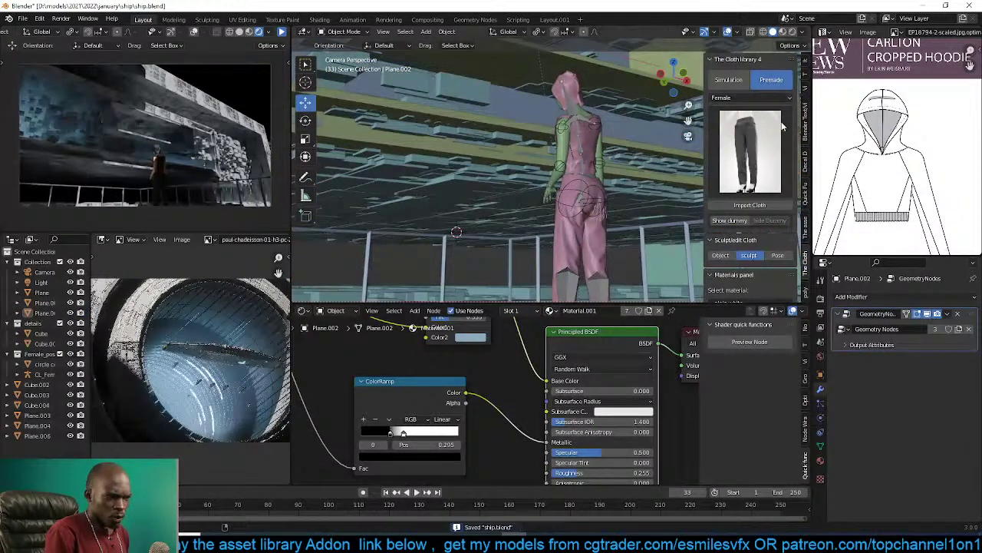
left_click(804, 230)
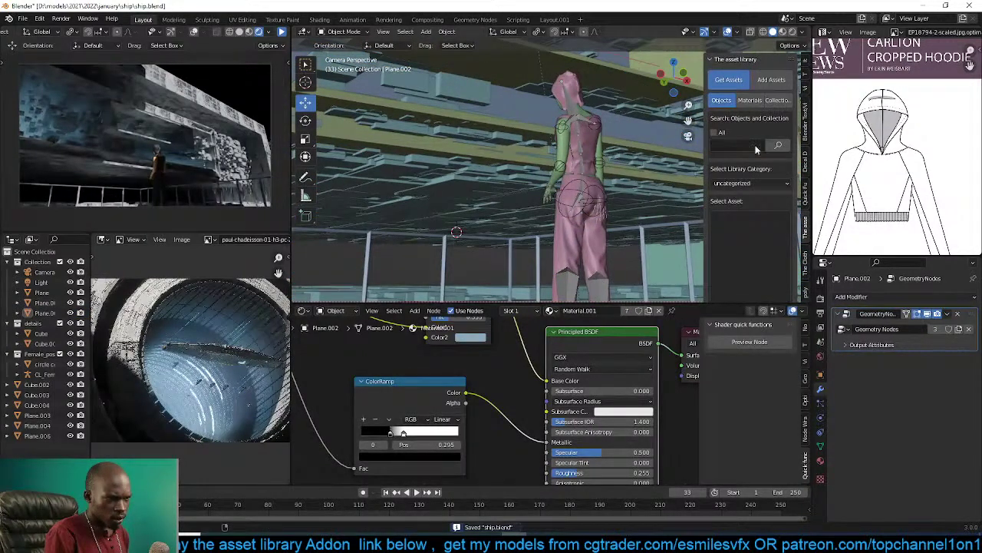
scroll(743, 169, "down", 5)
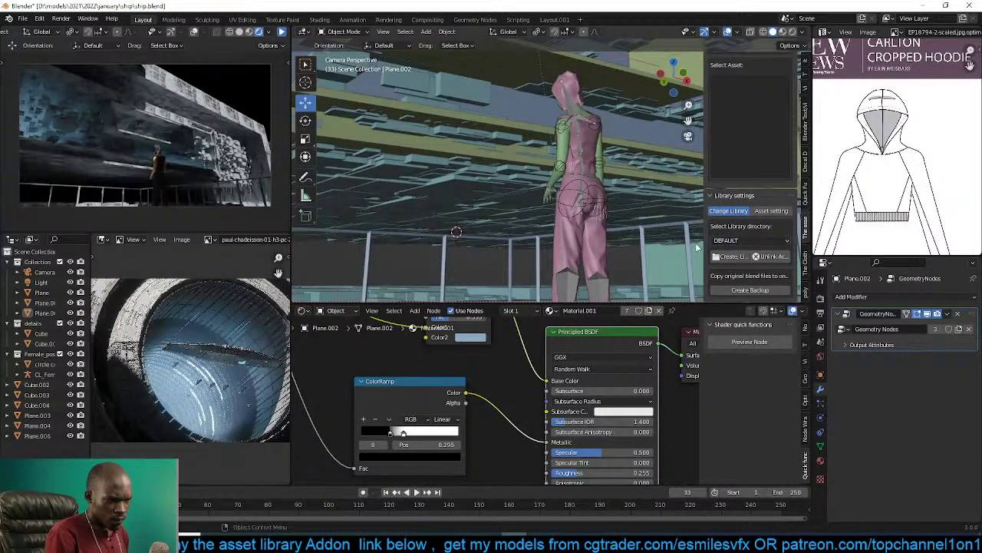
left_click(731, 256)
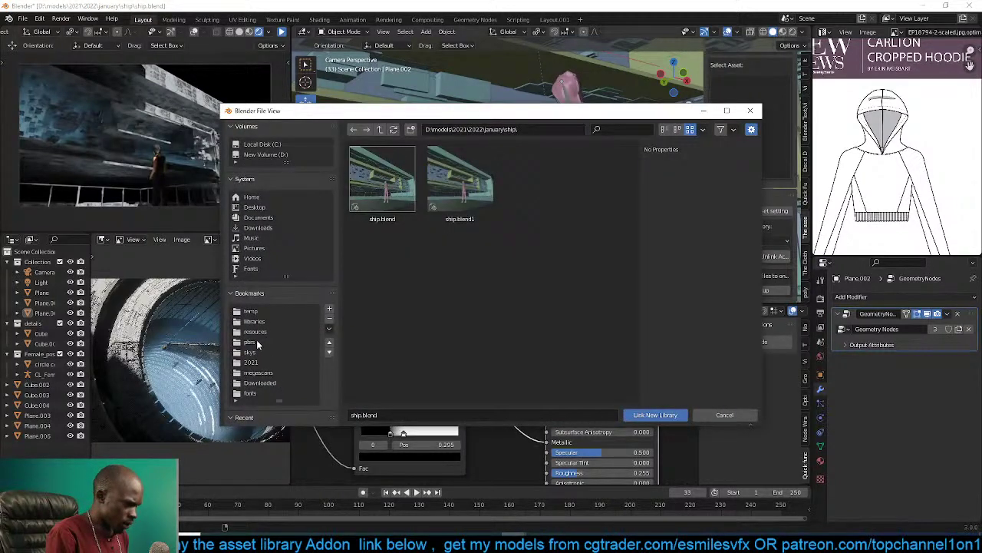
left_click(267, 333)
left_click(254, 321)
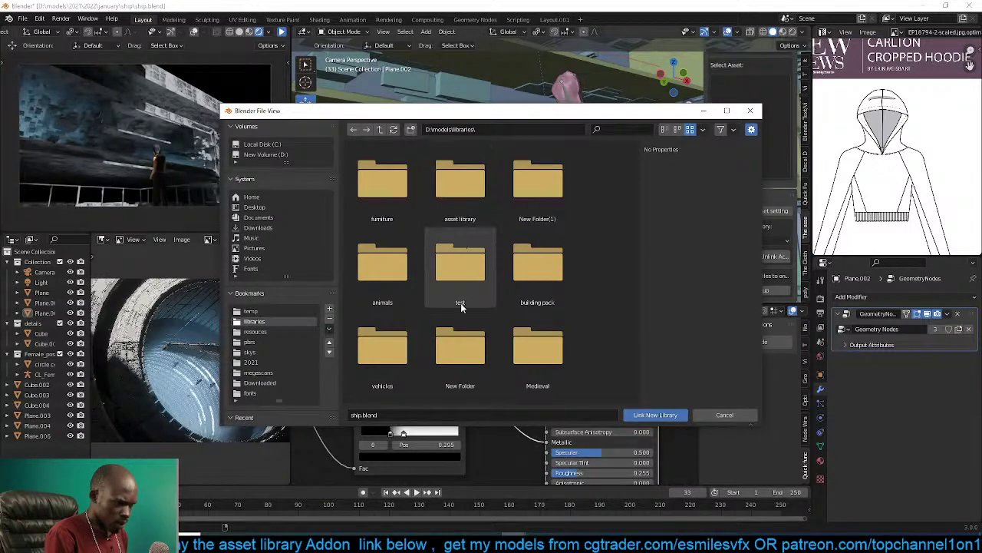
double_click(541, 303)
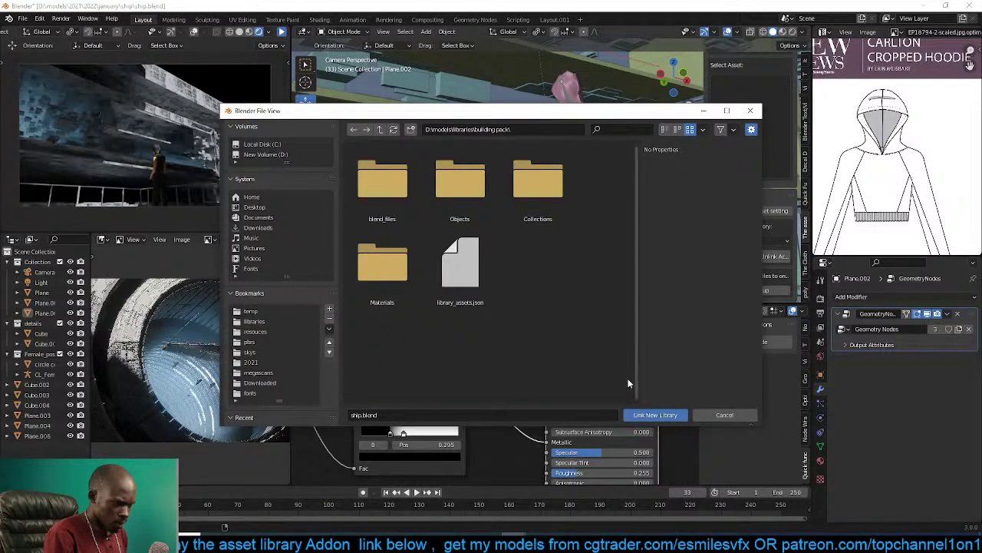
left_click(648, 414)
left_click(647, 412)
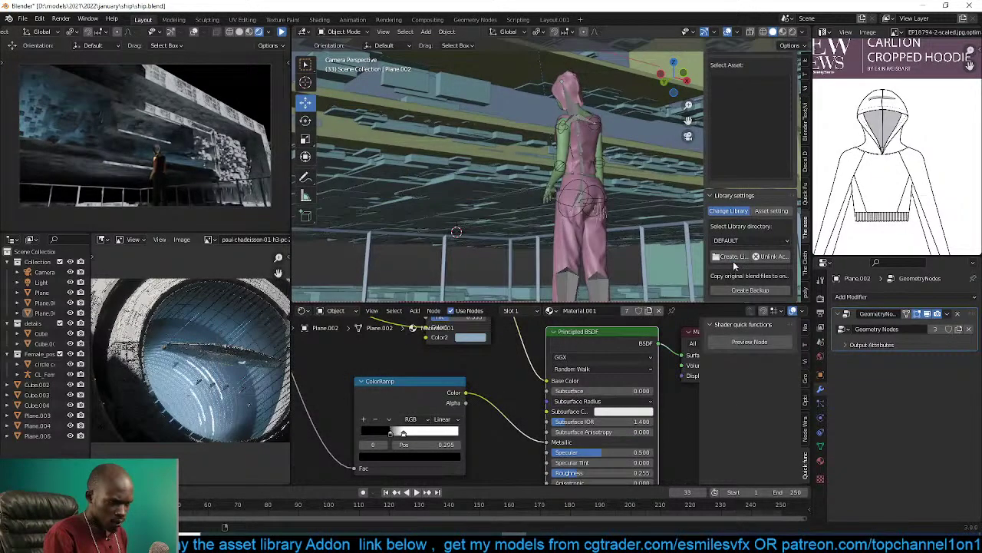
Link the building parts folder from D:\models\libraries as the asset library directory.
left_click(733, 258)
left_click(254, 321)
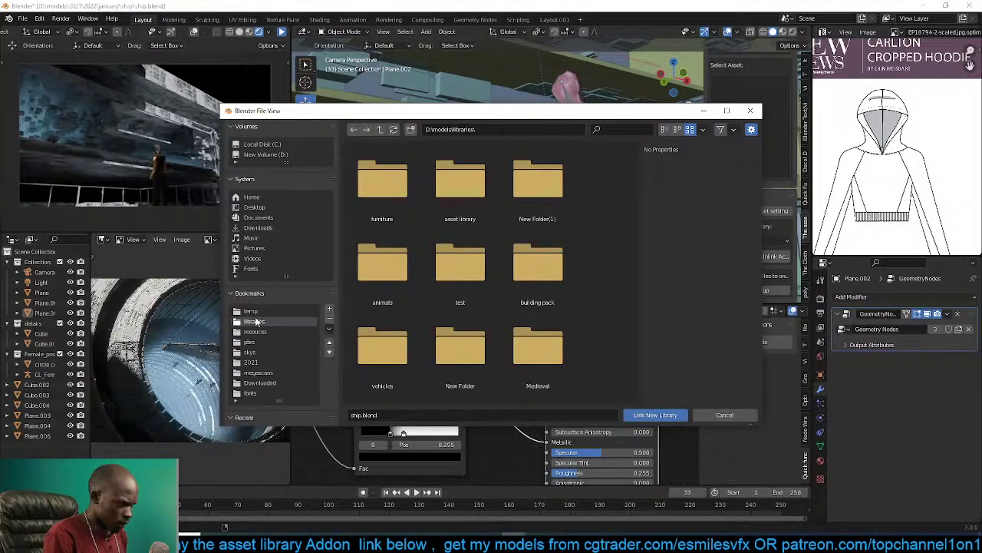
scroll(469, 334, "down", 2)
scroll(407, 327, "down", 4)
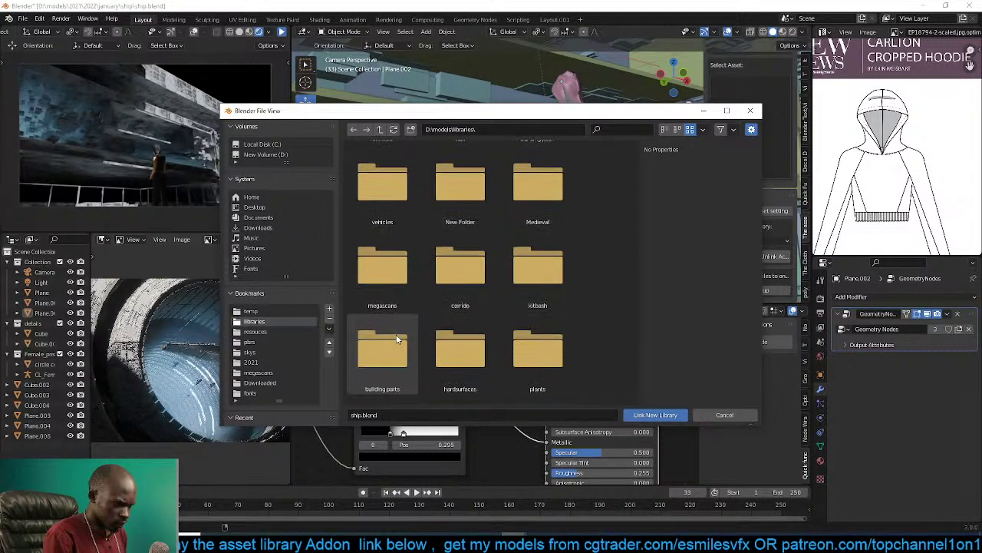
double_click(391, 289)
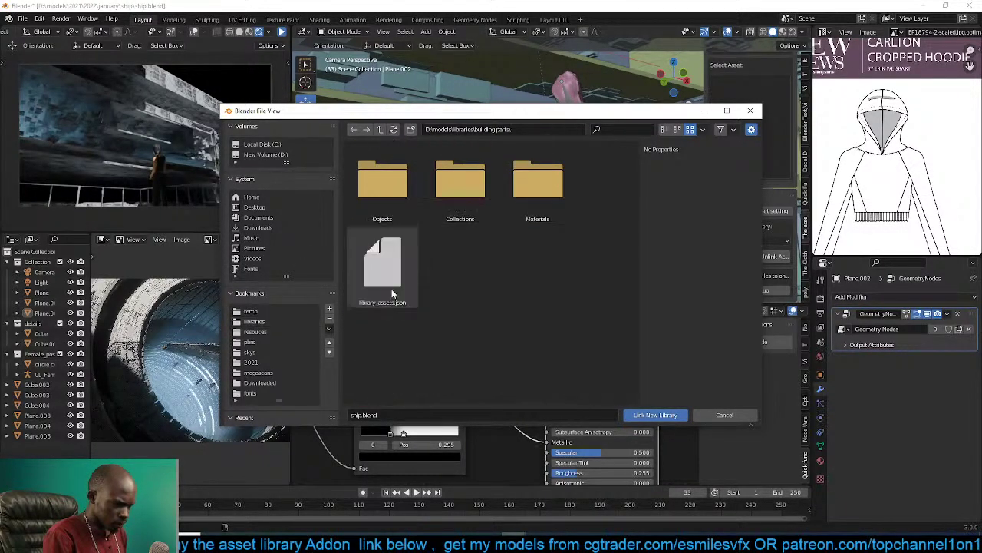
left_click(655, 414)
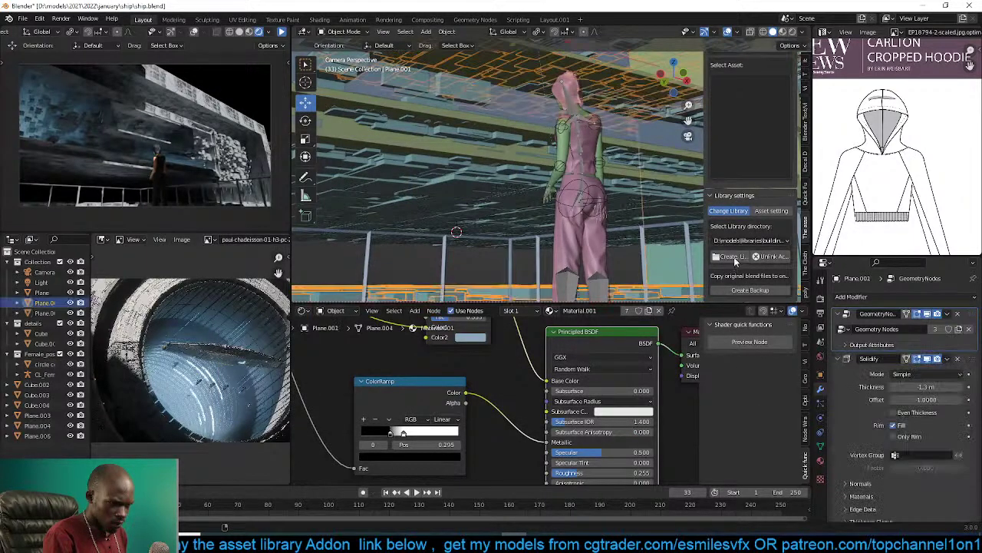
Link the kitbash folder from D:\models\libraries as the asset library directory.
left_click(733, 258)
left_click(261, 321)
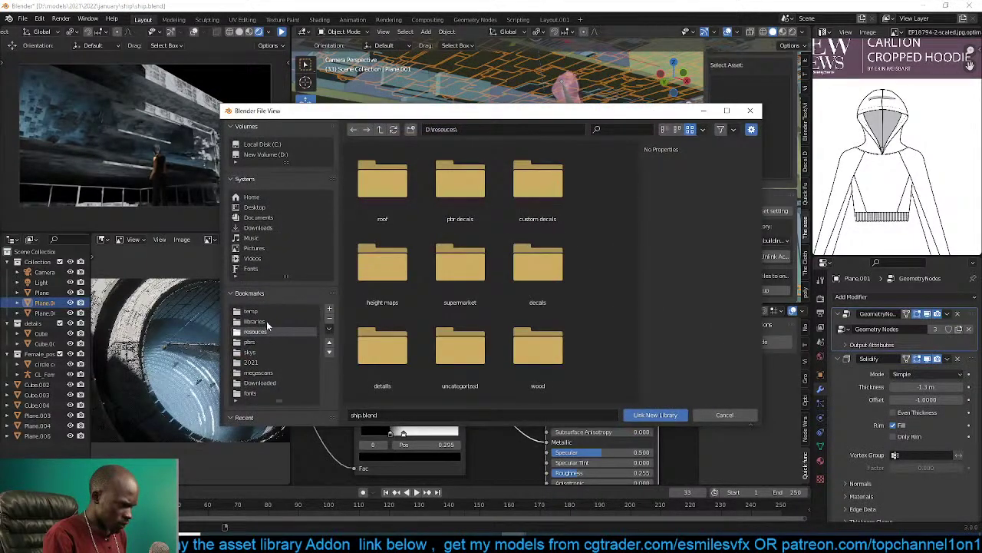
scroll(516, 332, "down", 5)
scroll(516, 332, "down", 2)
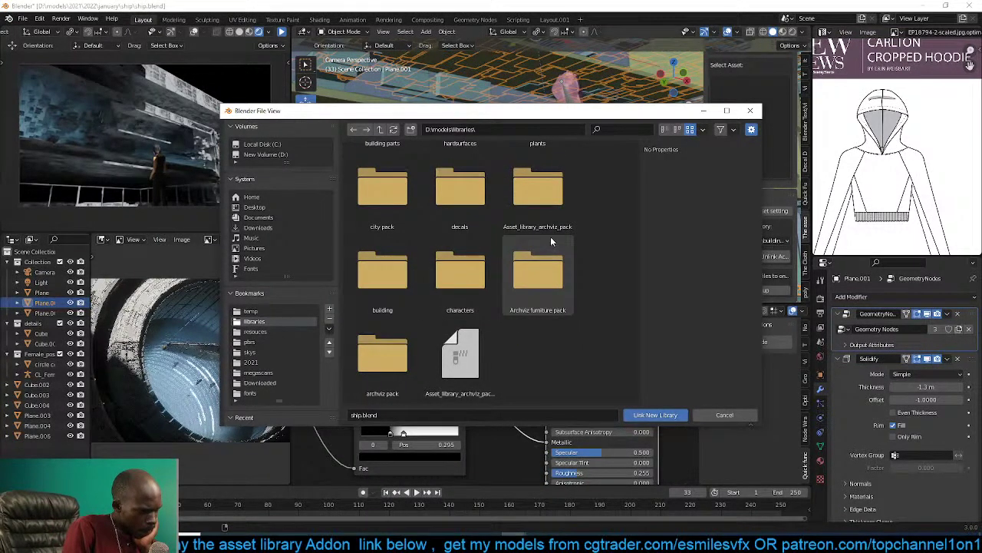
scroll(409, 343, "up", 7)
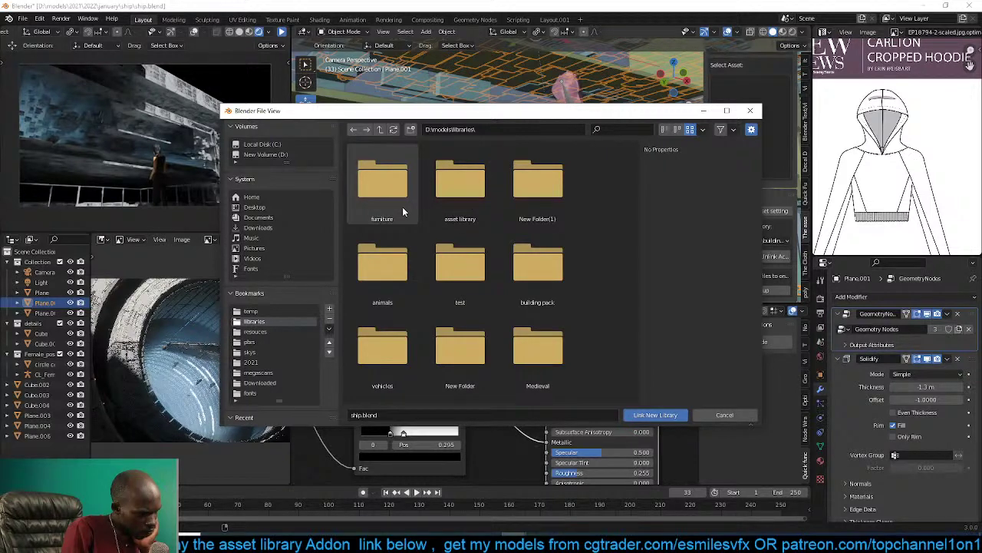
scroll(491, 352, "down", 2)
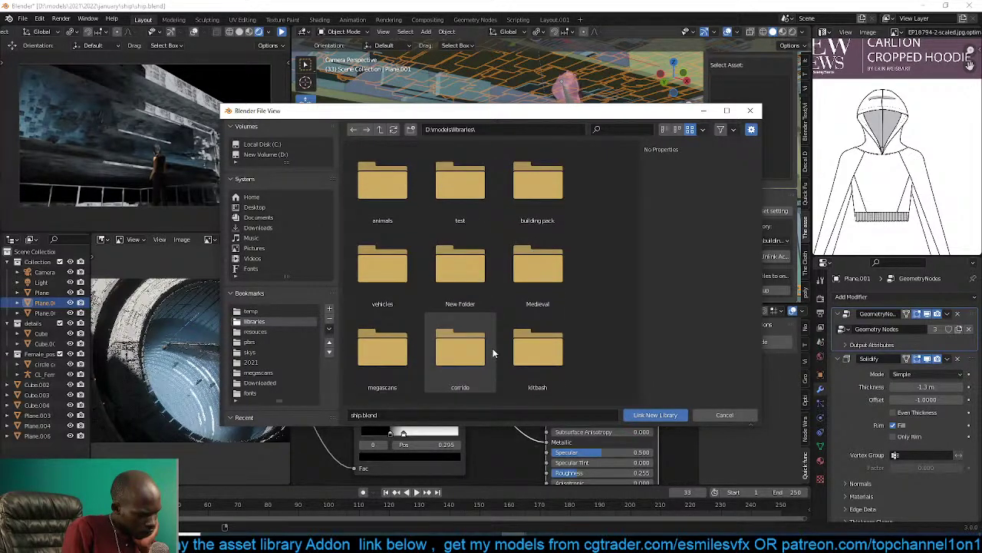
scroll(493, 353, "down", 2)
double_click(535, 290)
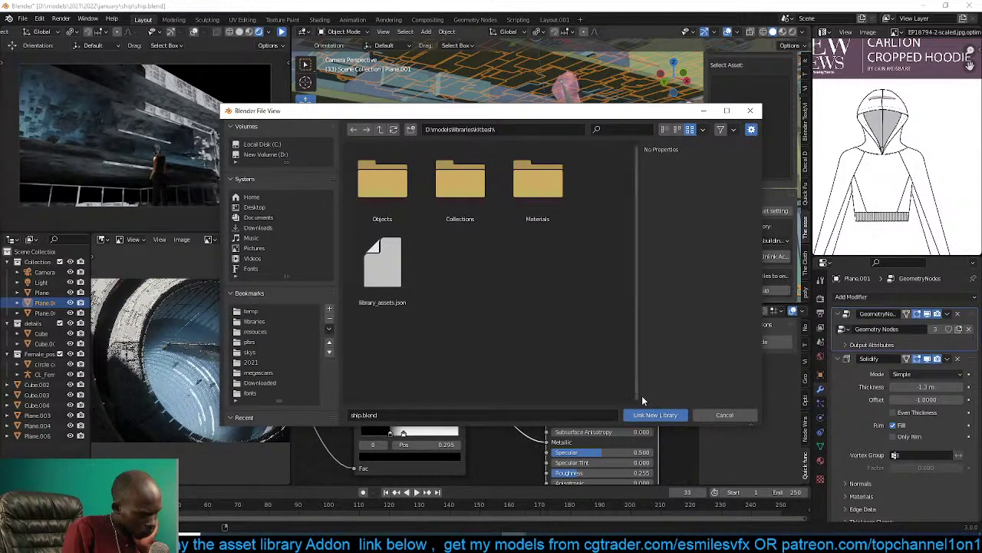
left_click(653, 414)
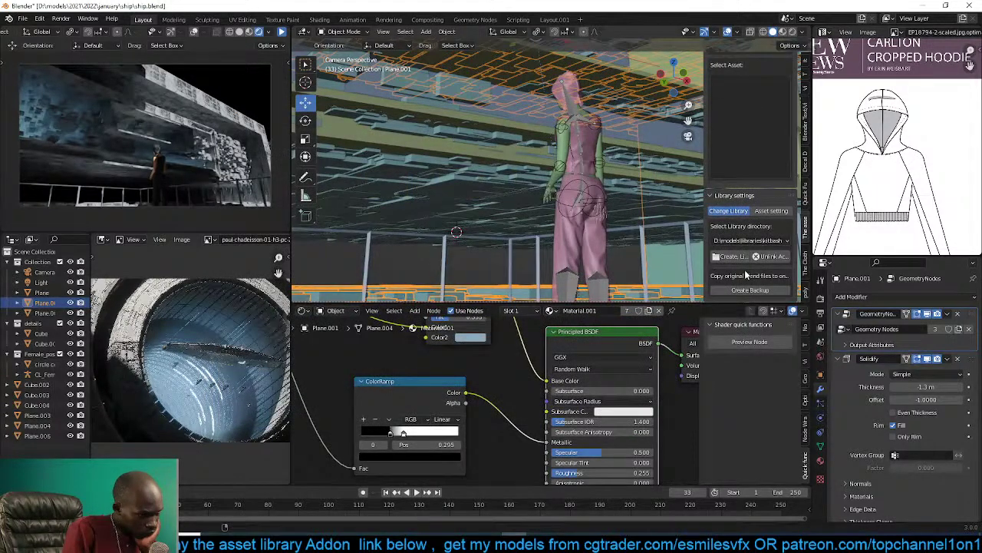
Open the folder browser for linking a new library at D:\models\libraries and sort its folders by name.
left_click(733, 256)
left_click(379, 129)
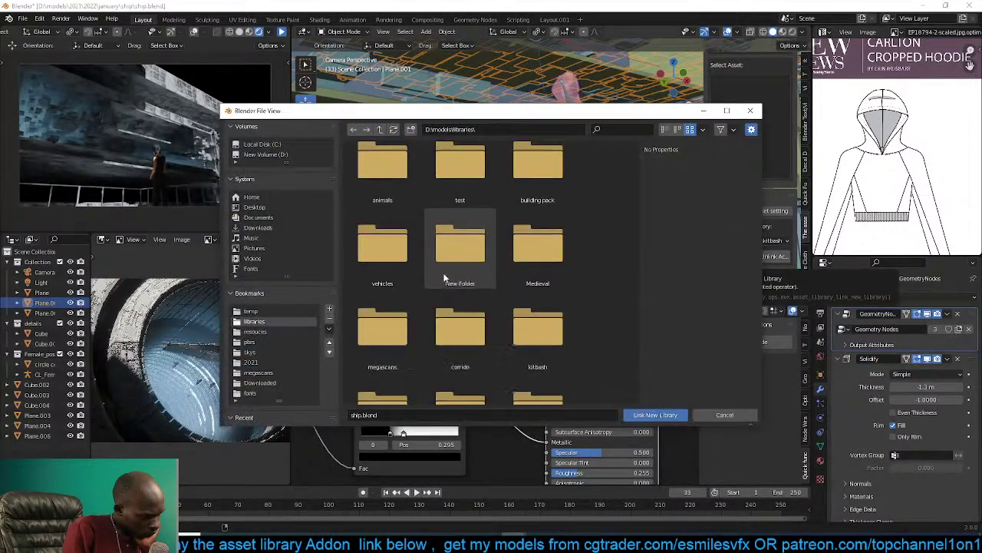
scroll(444, 273, "up", 2)
left_click(703, 130)
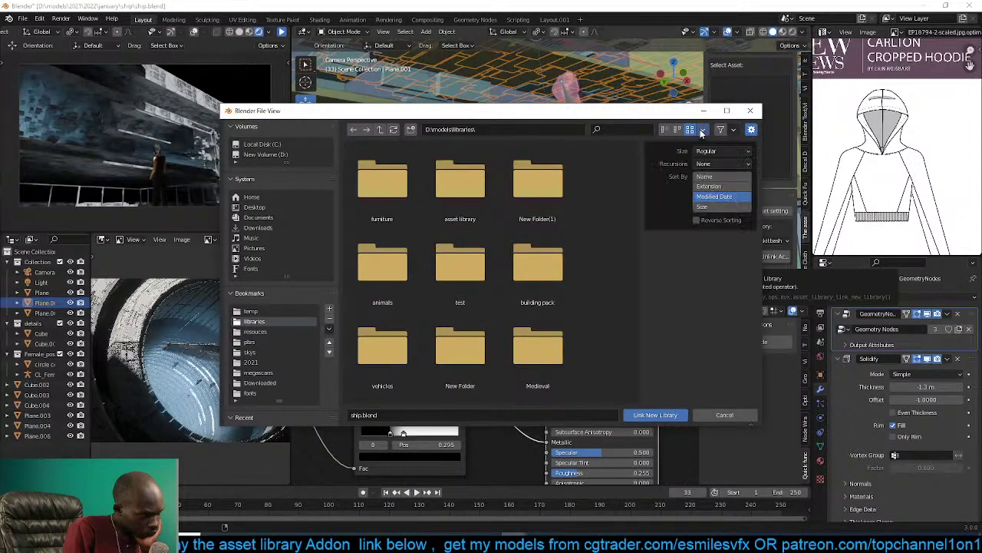
left_click(707, 187)
left_click(709, 196)
left_click(710, 197)
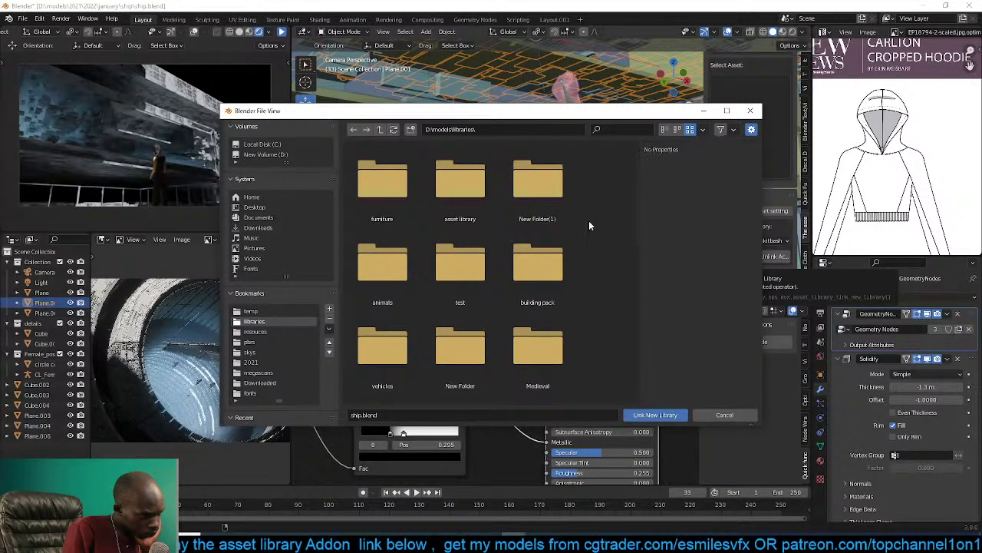
left_click(702, 130)
left_click(709, 186)
left_click(711, 178)
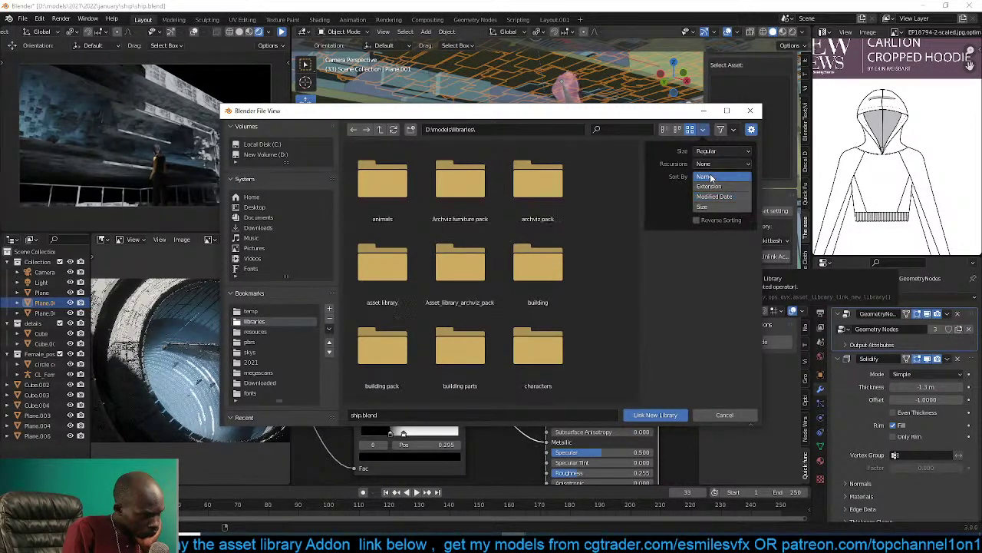
Link the decals folder from D:\models\libraries as the asset library directory.
scroll(412, 333, "down", 2)
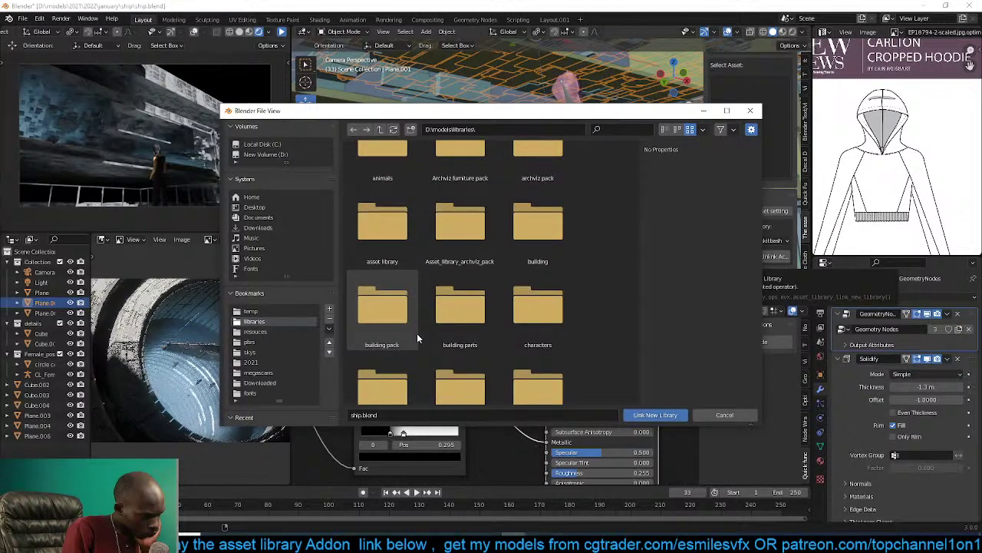
scroll(417, 336, "down", 2)
scroll(456, 329, "down", 1)
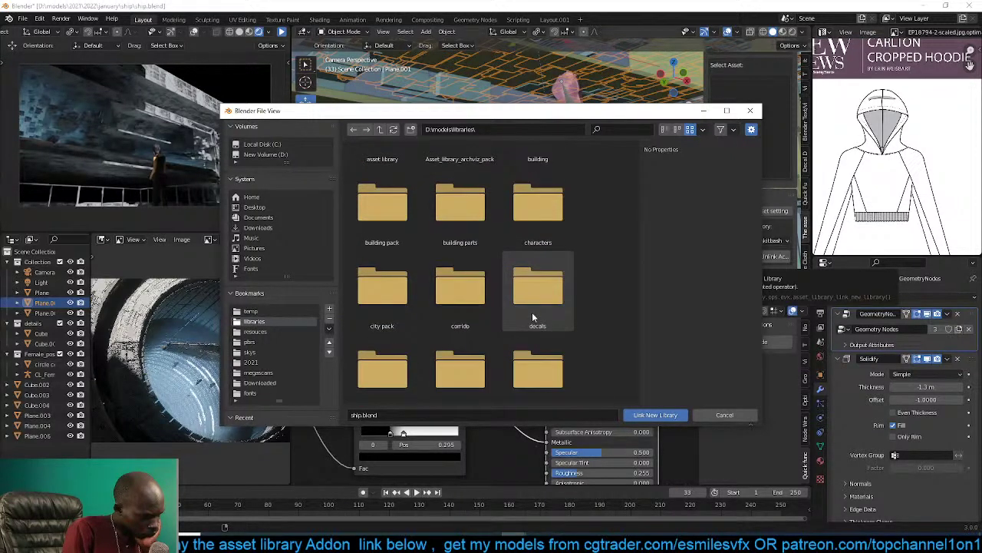
double_click(532, 312)
left_click(656, 414)
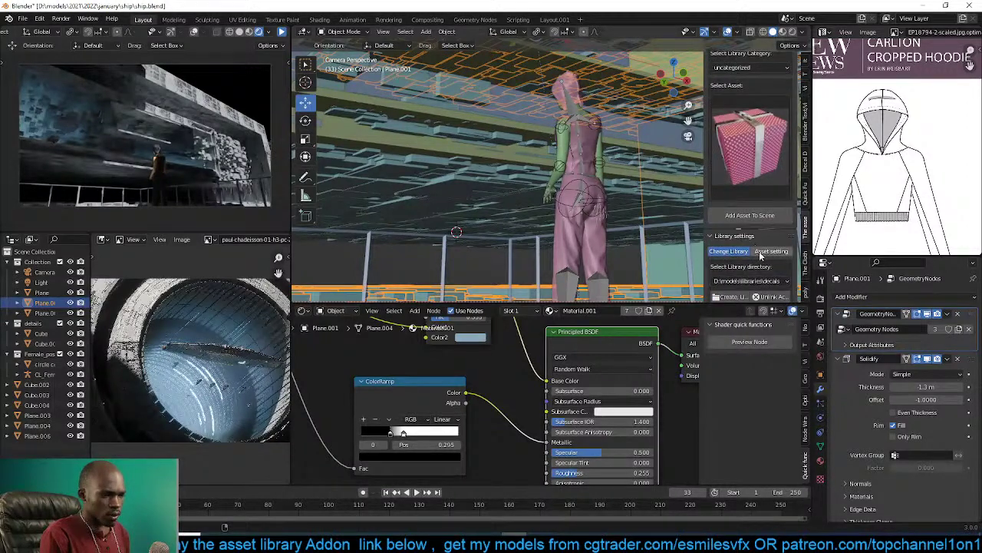
Switch the active asset library directory to D:\models\libraries\kitbash and save the file.
left_click(756, 281)
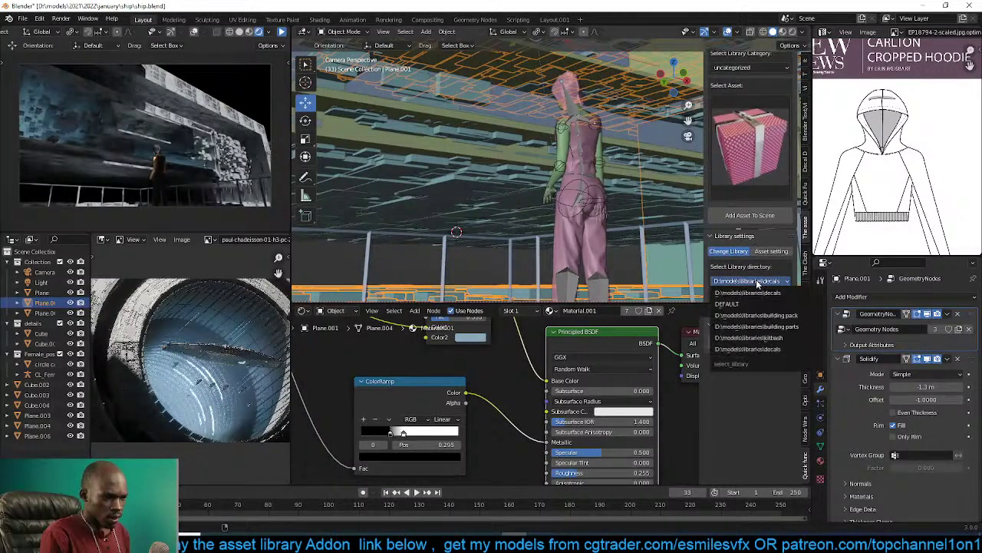
left_click(764, 340)
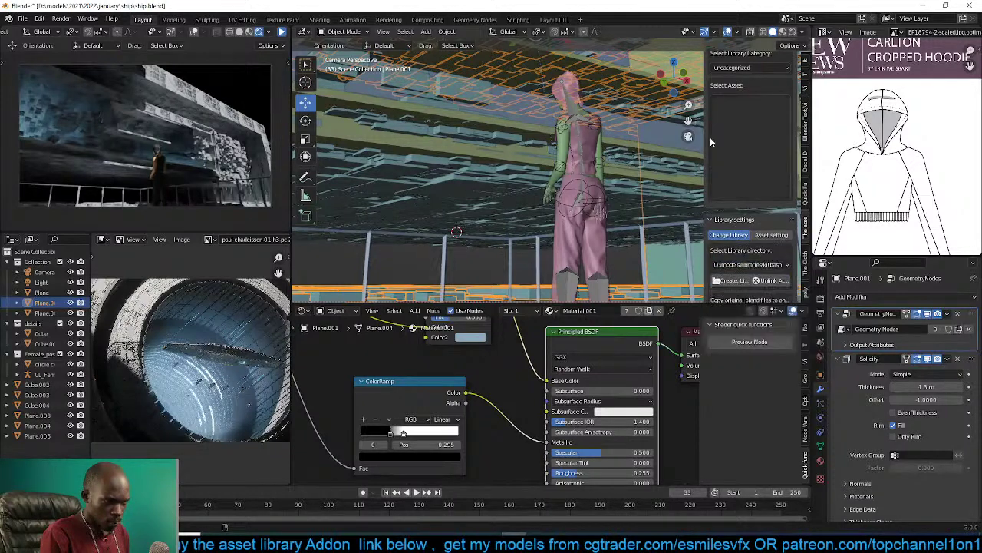
left_click(541, 135)
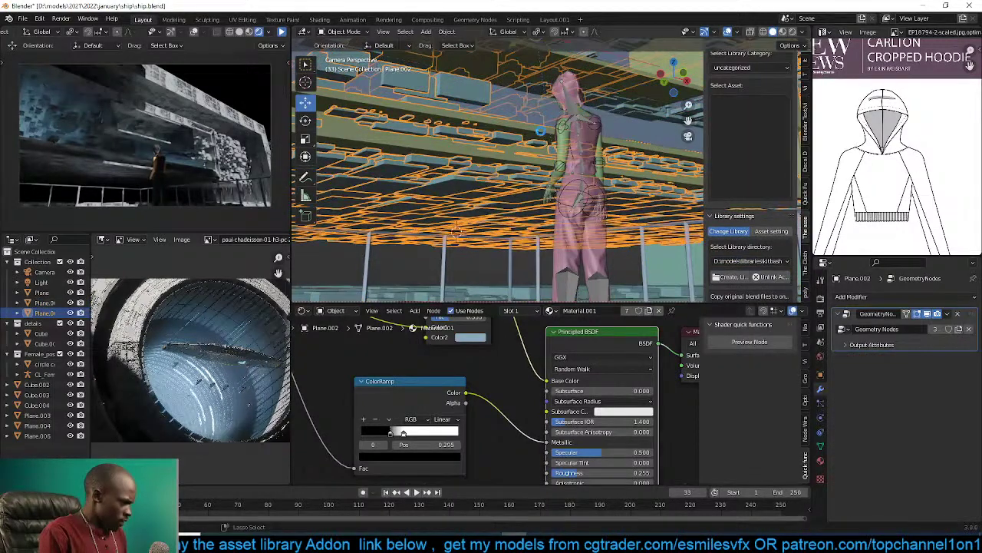
key("ctrl+s")
Switch the shader editor to the World nodes and add a Noise Texture node before the Background node.
scroll(500, 324, "down", 3)
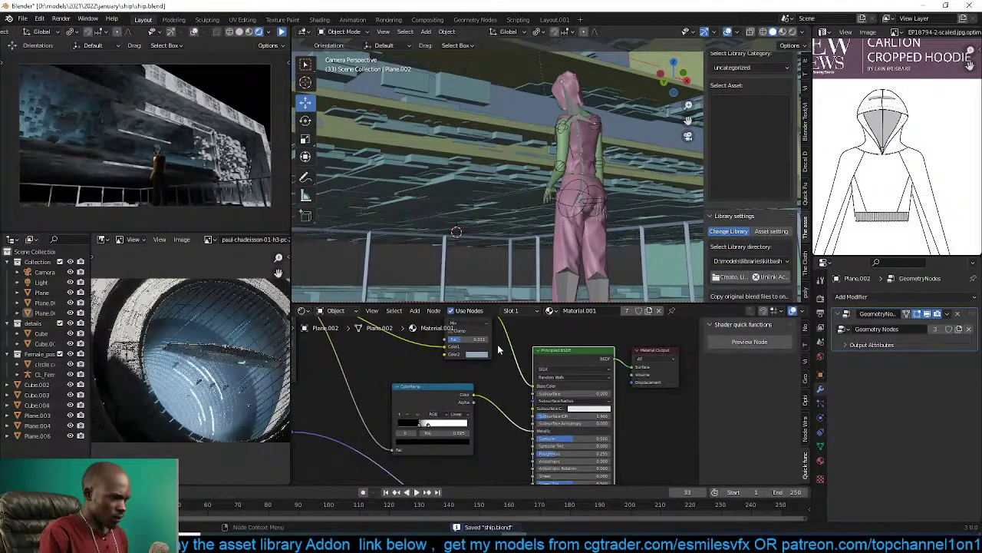
left_click(335, 310)
left_click(354, 337)
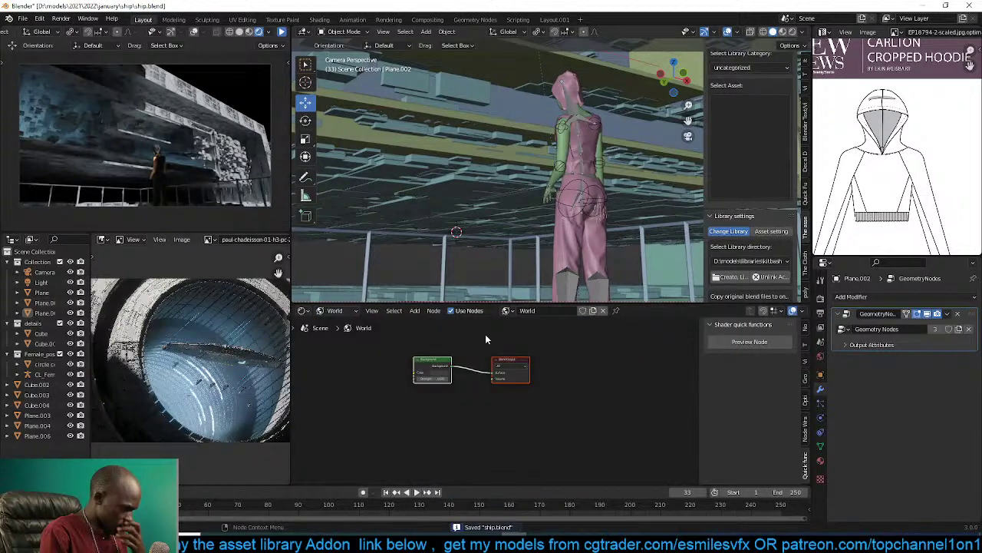
scroll(484, 336, "up", 3)
middle_click_drag(454, 388, 561, 394)
key("shift+a")
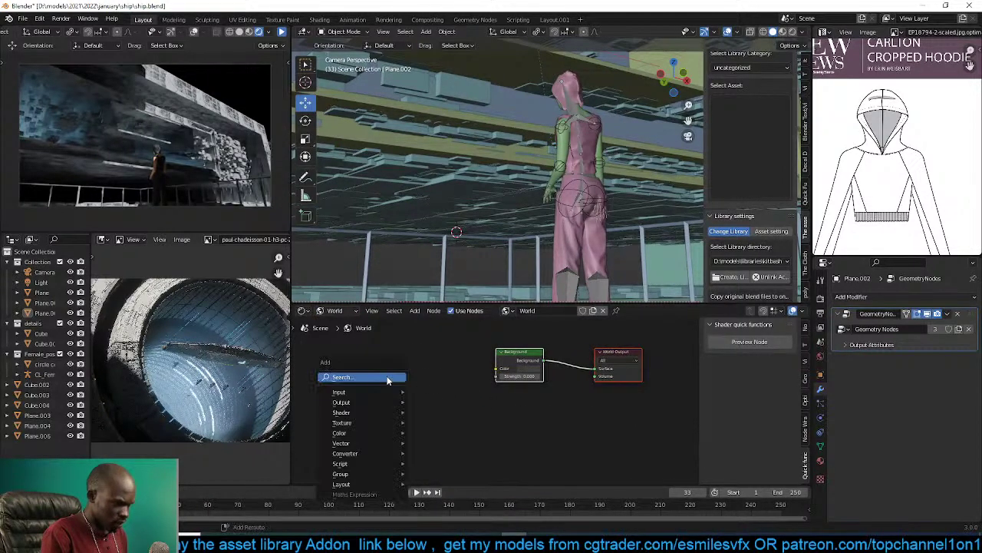
mouse_move(364, 443)
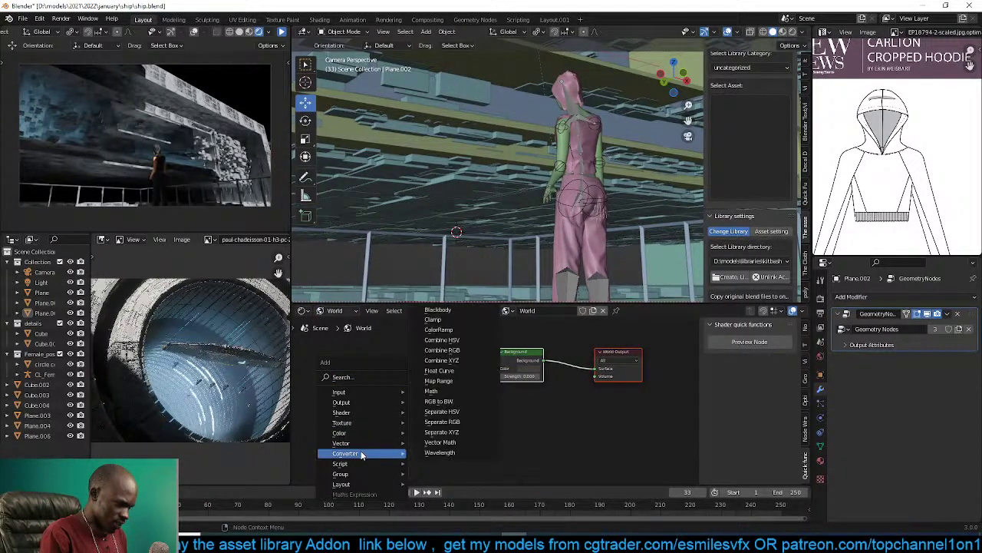
mouse_move(368, 422)
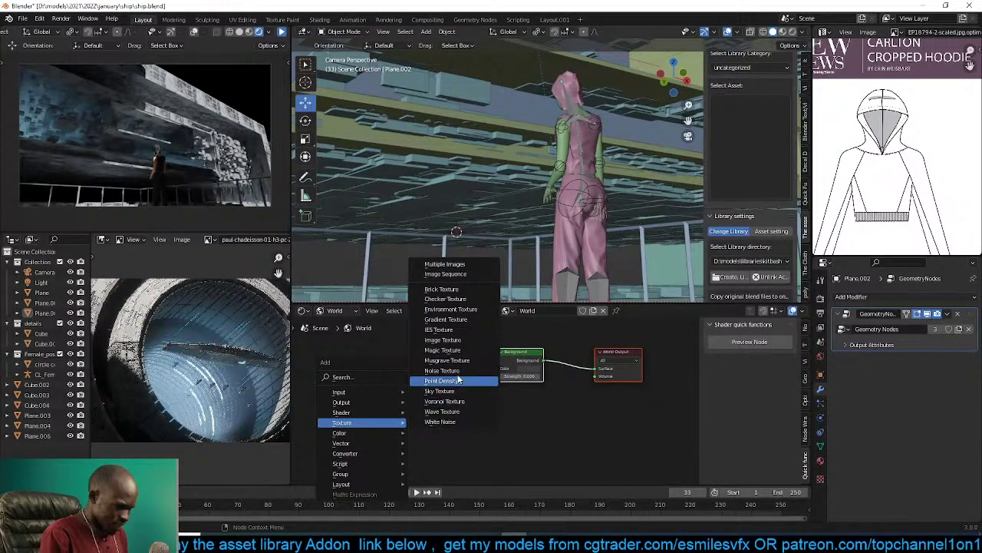
left_click(430, 370)
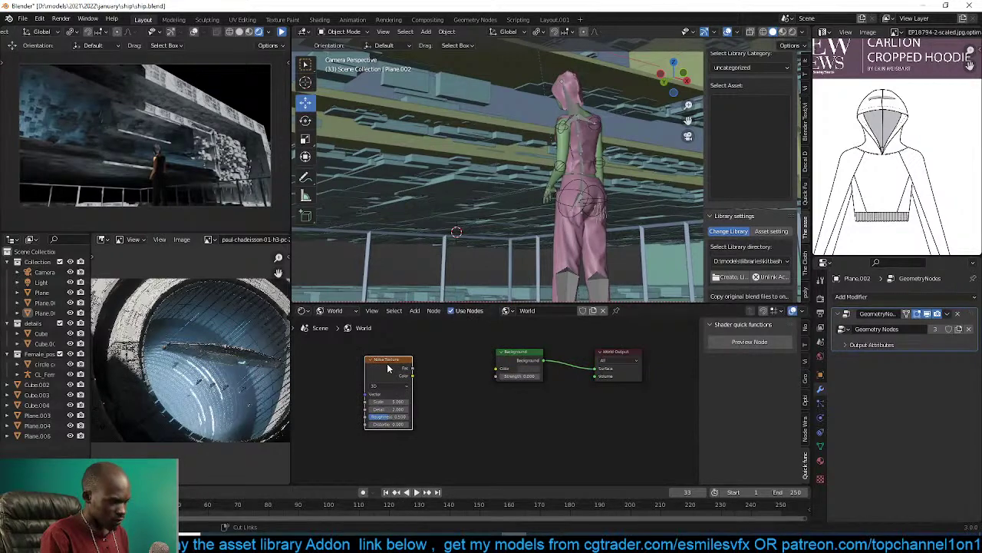
Preview the Noise Texture's Fac output as the world with the render preview running, and save the file.
left_click(387, 370, "ctrl+shift")
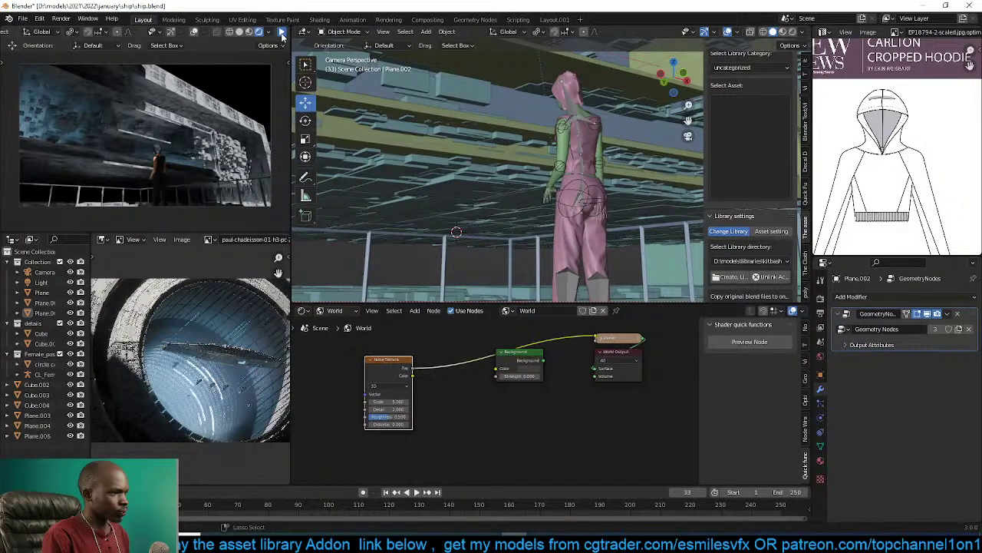
left_click(283, 35)
key("ctrl+s")
middle_click_drag(471, 362, 524, 371)
key("g")
left_click(473, 374)
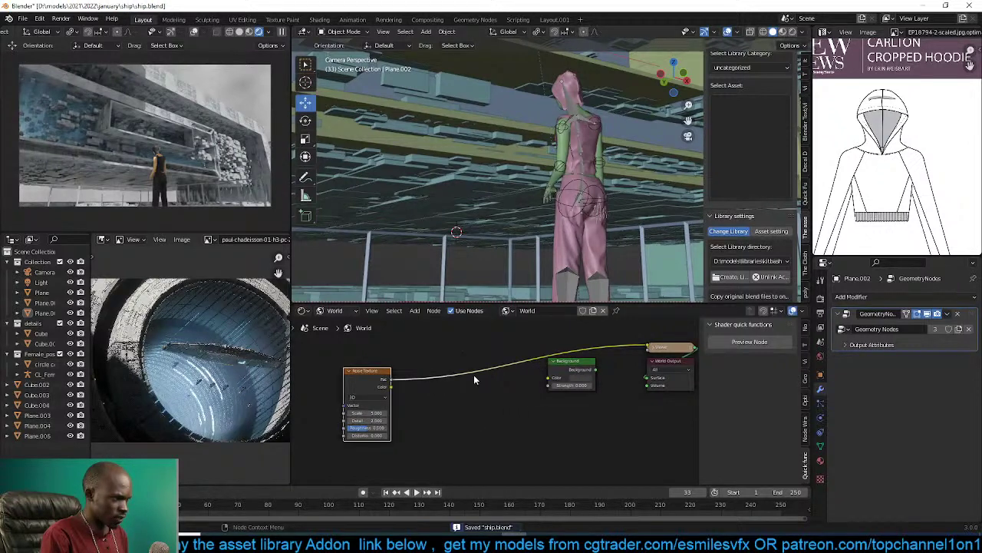
Insert a ColorRamp node on the Noise Texture's Fac link and exclude the main Collection from the view layer.
key("shift+a")
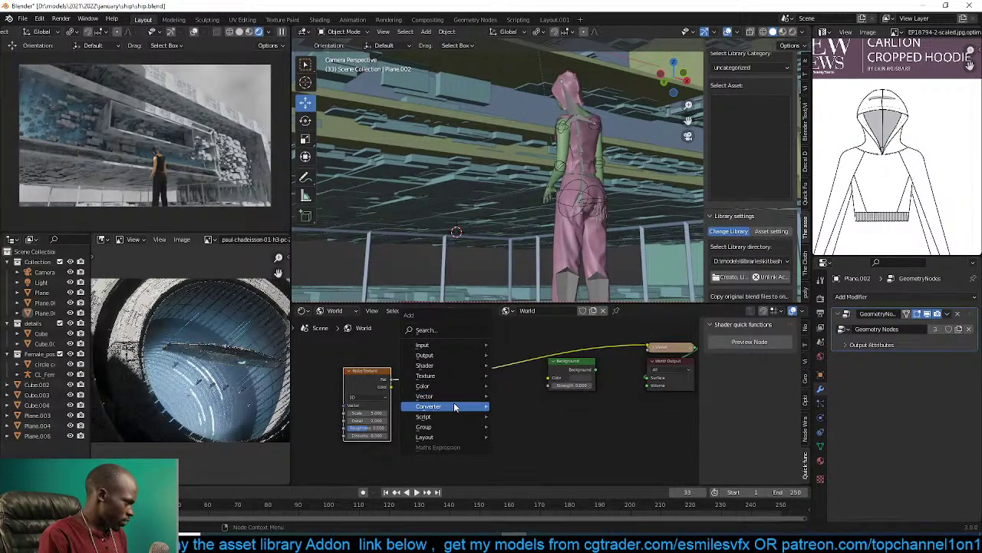
mouse_move(454, 406)
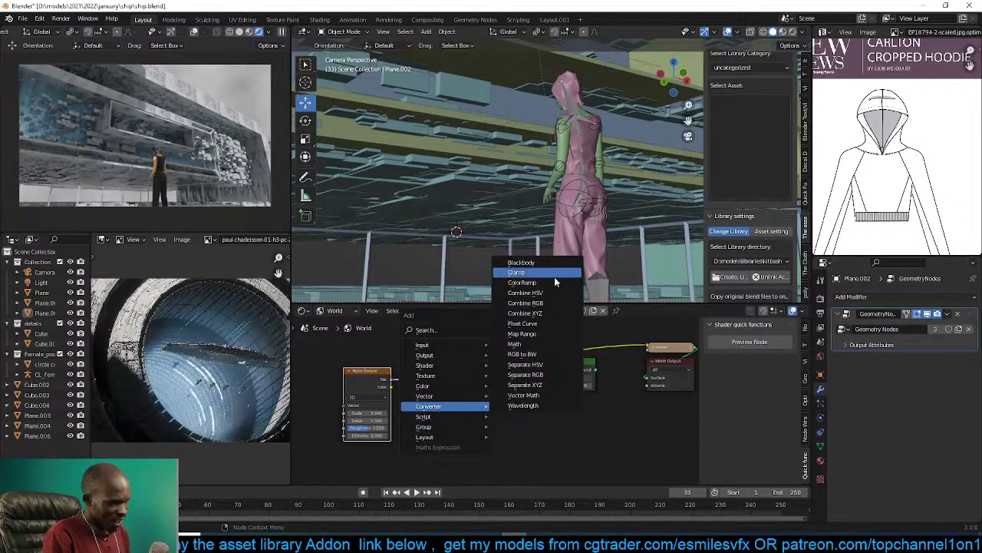
left_click(522, 283)
left_click(439, 358)
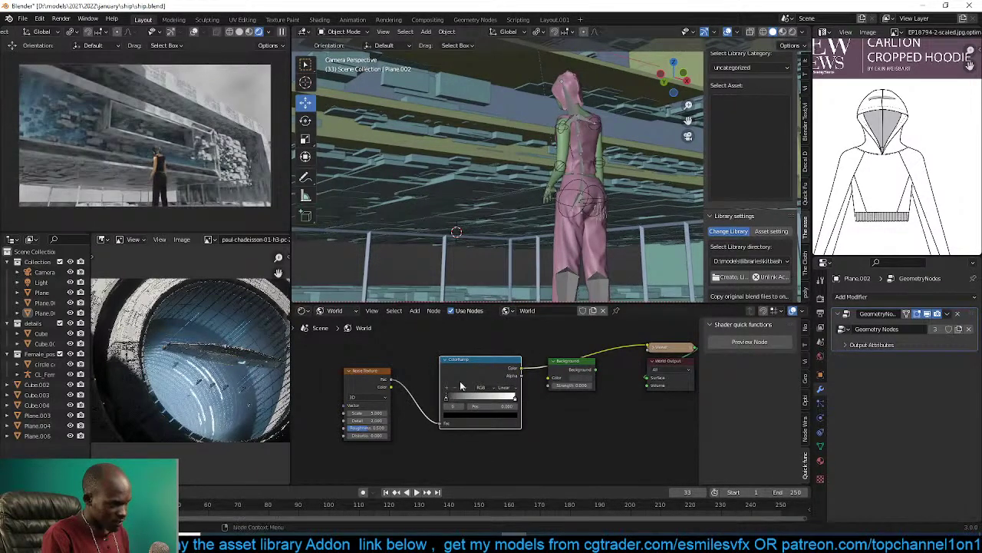
left_click(60, 262)
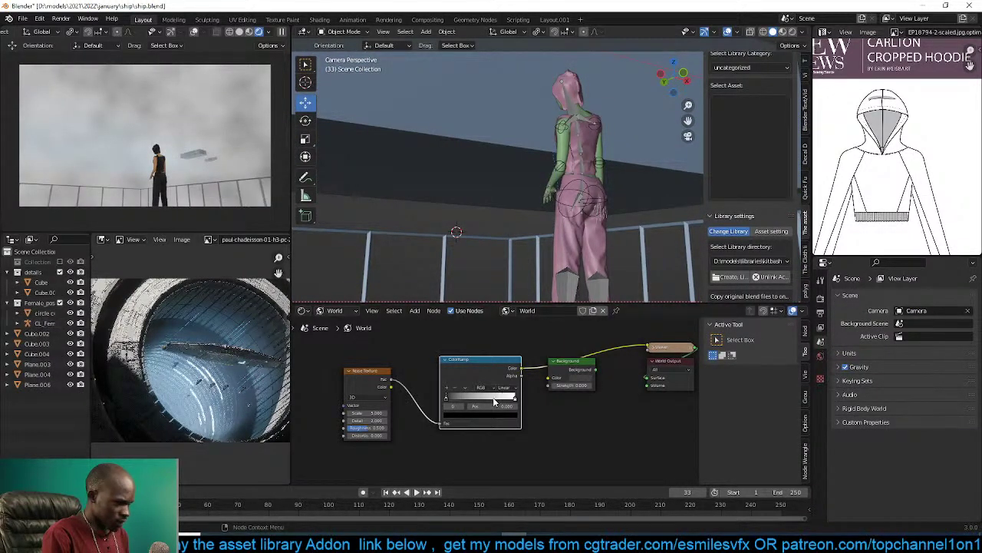
Move the ColorRamp's black stop to 0.677 and set the Noise Texture scale to 300.
left_click_drag(451, 398, 493, 398)
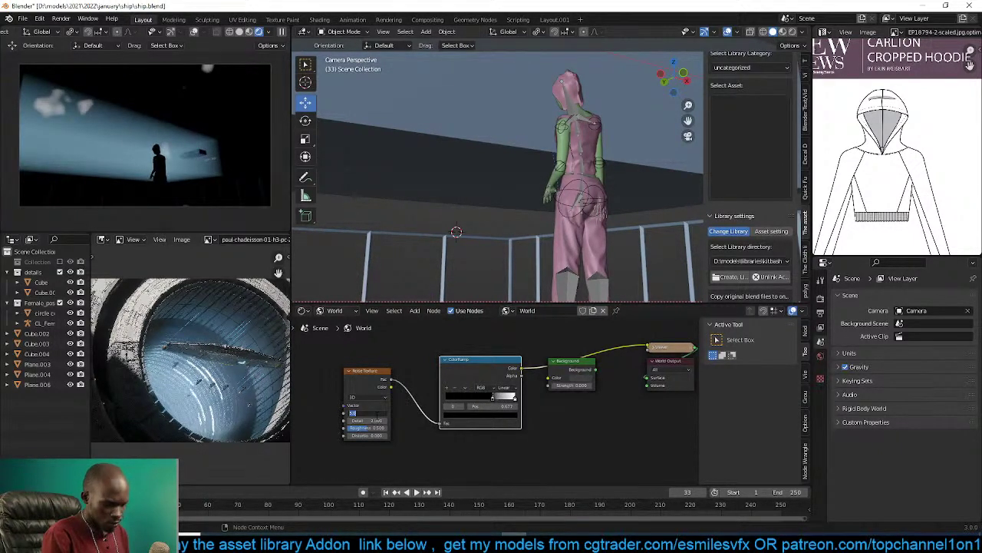
left_click(376, 415)
type("300")
key("Return")
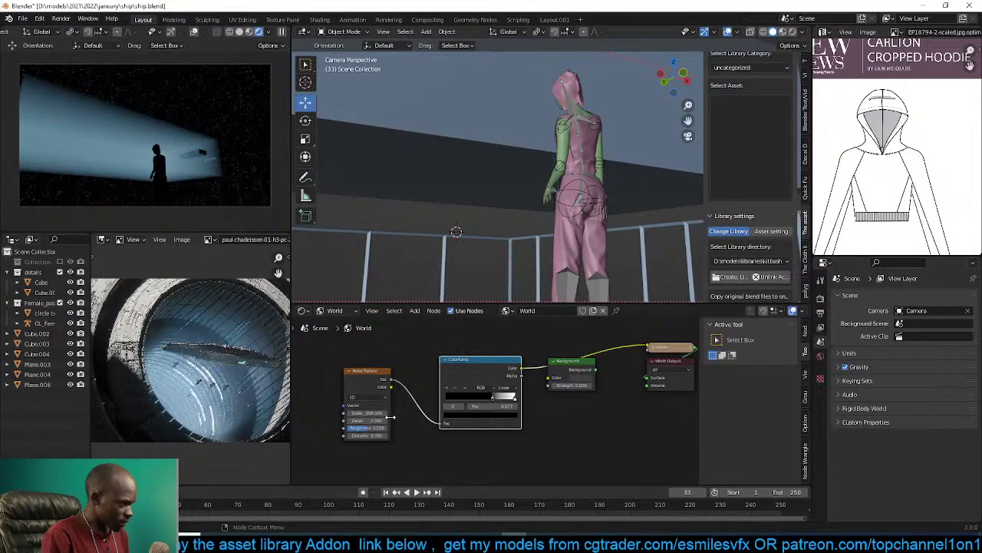
Tighten the star ColorRamp with the black stop at 0.727 and the white stop at 0.823, and save the file.
scroll(476, 419, "up", 4)
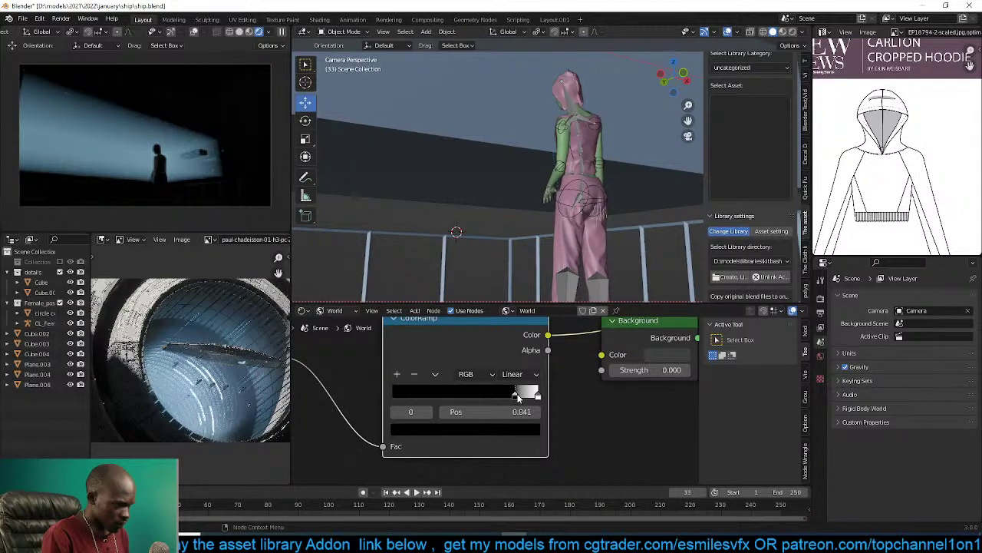
mouse_move(517, 396)
left_mouse_down()
mouse_move(493, 396)
mouse_move(522, 396)
mouse_move(496, 396)
mouse_move(508, 396)
left_mouse_up()
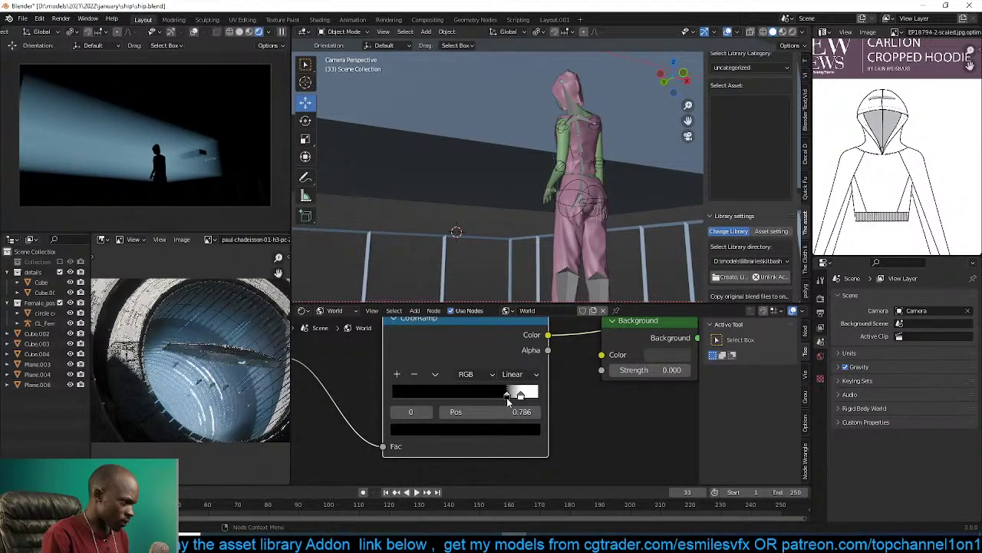
left_click_drag(506, 398, 493, 395)
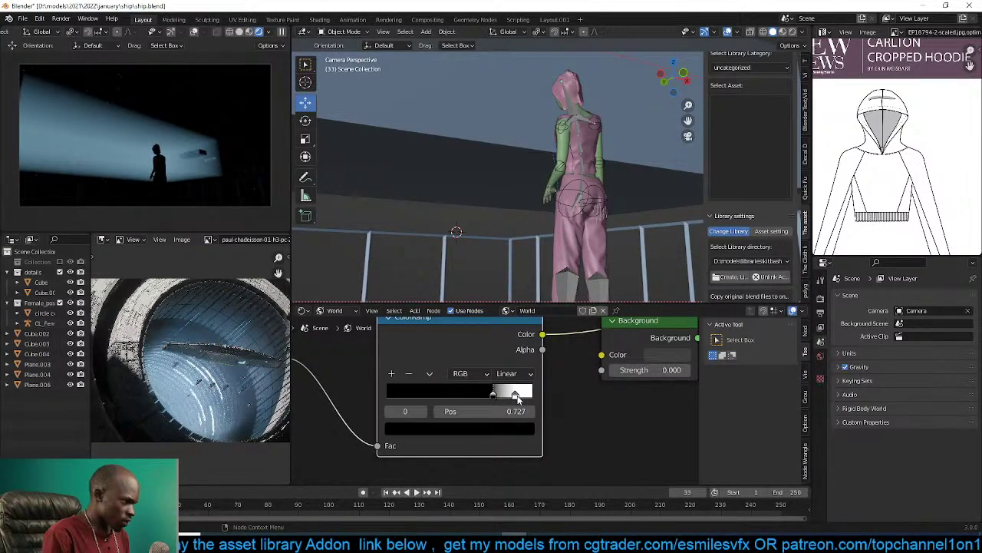
left_click_drag(516, 399, 504, 397)
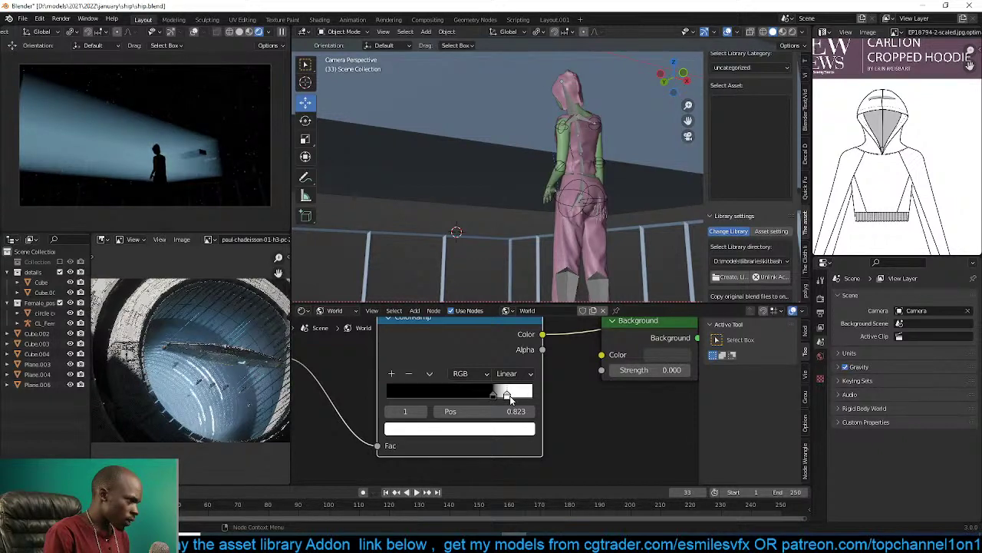
middle_click_drag(576, 406, 536, 395)
key("ctrl+s")
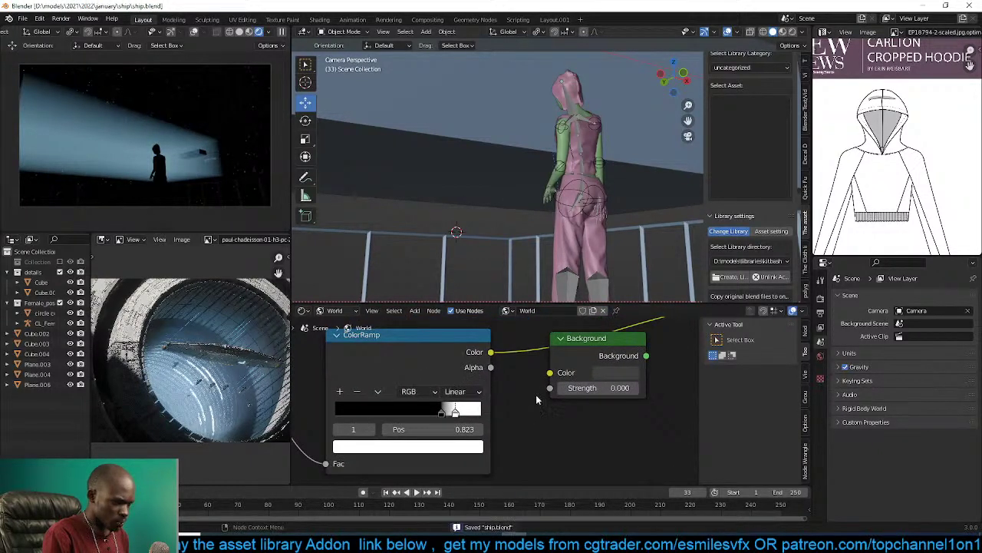
Connect the ColorRamp's Color to the Background node feeding the World Output, and set the Background strength to 1.
scroll(535, 394, "down", 1)
left_click_drag(491, 359, 542, 376)
double_click(581, 390)
type("1")
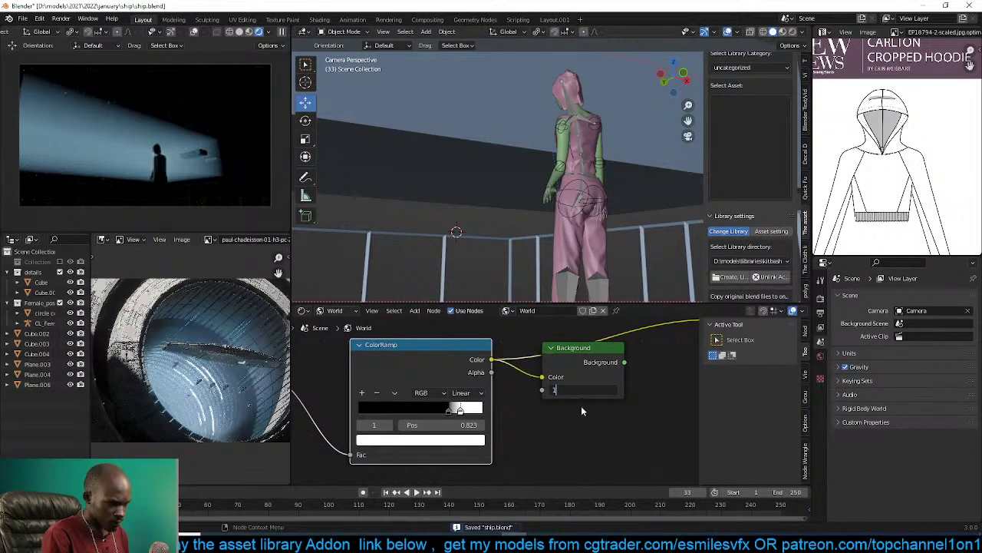
key("Return")
middle_click_drag(581, 406, 513, 431)
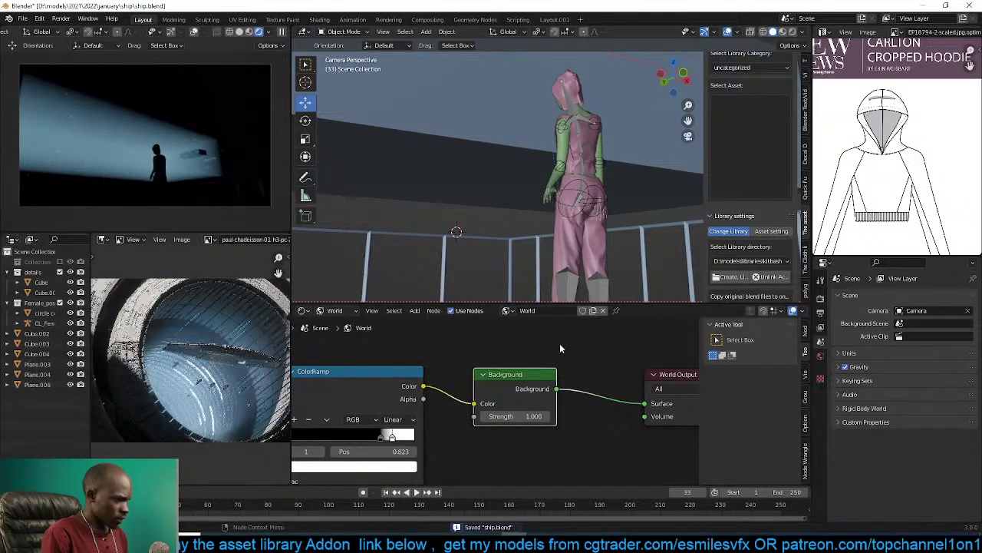
Include the main Collection in the view layer again and enable Use Curves in the quick look-dev color controls.
left_click(60, 261)
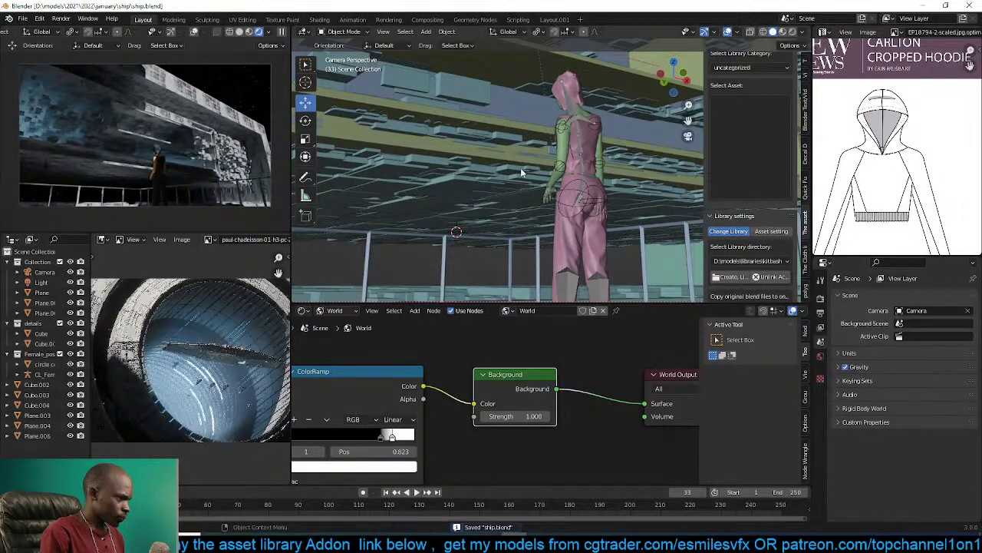
scroll(521, 169, "down", 1)
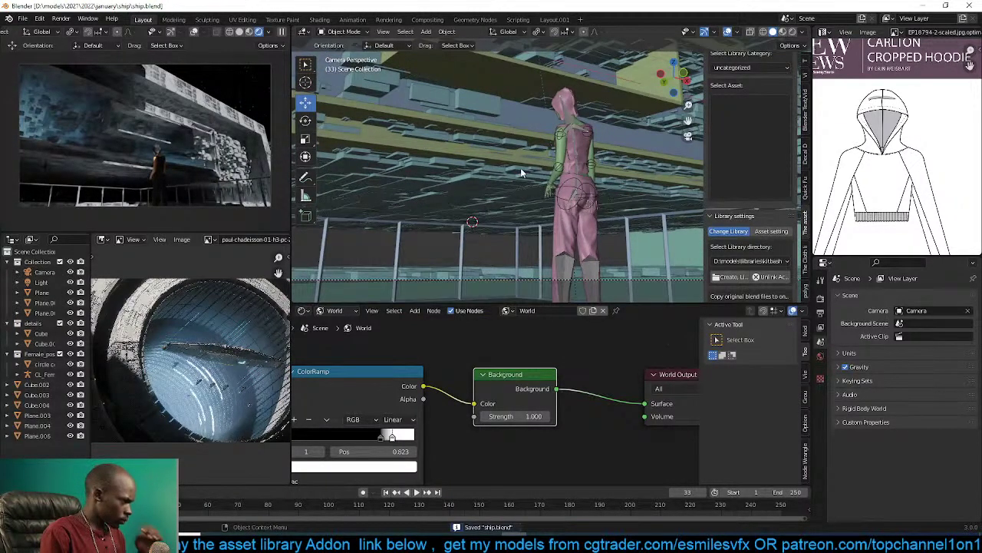
middle_click_drag(546, 162, 536, 109)
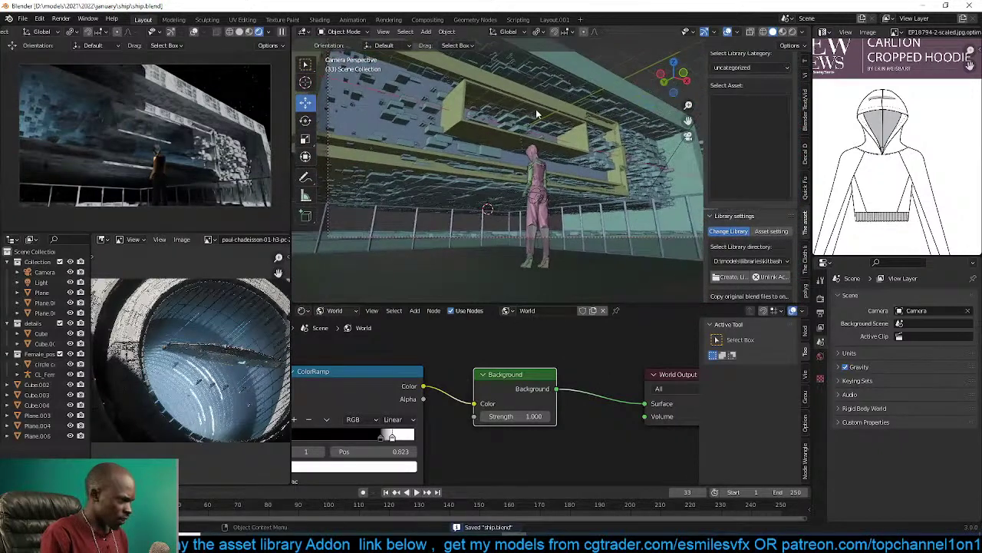
key("shift+q")
left_click(518, 167)
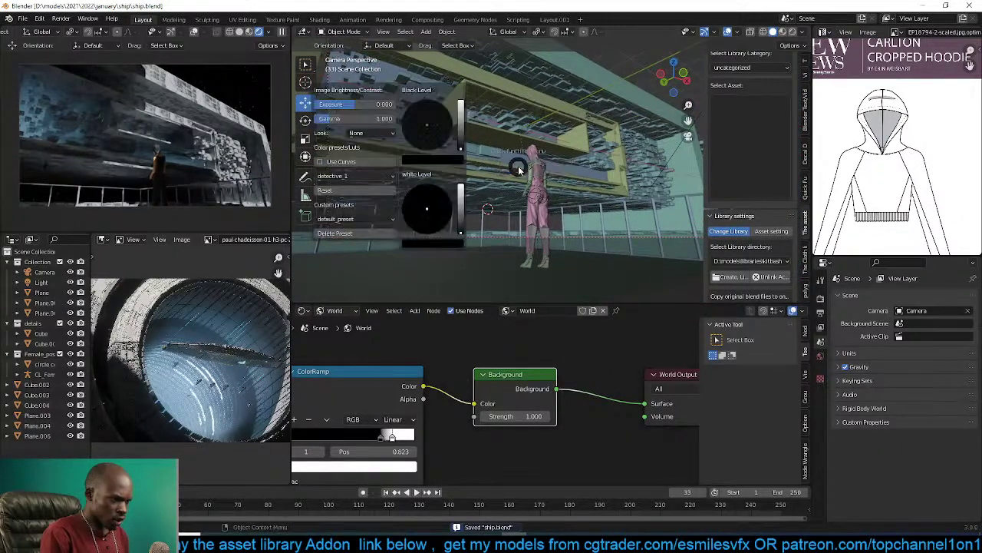
left_click(321, 162)
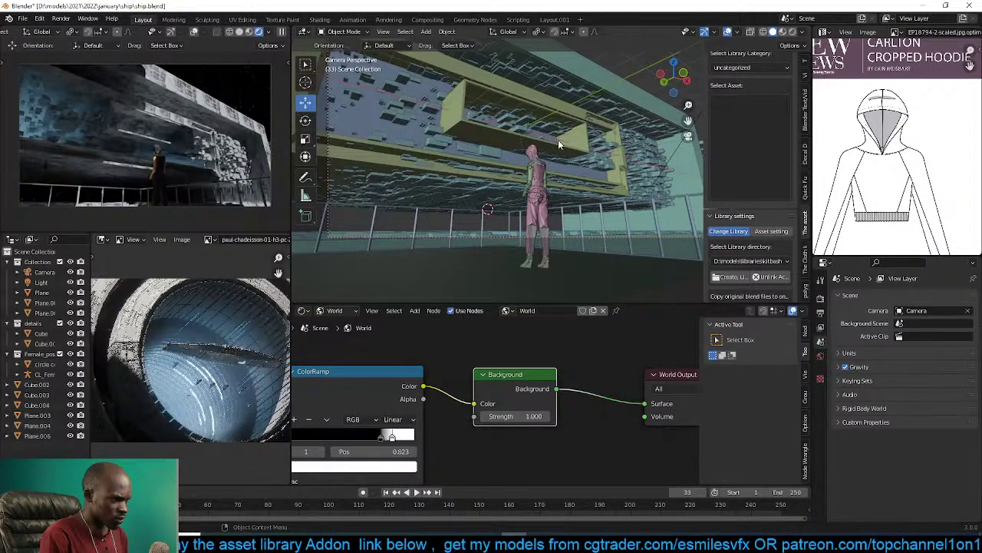
Try raising the brightness of the look-dev Black Level.
key("alt+q")
left_click(522, 177)
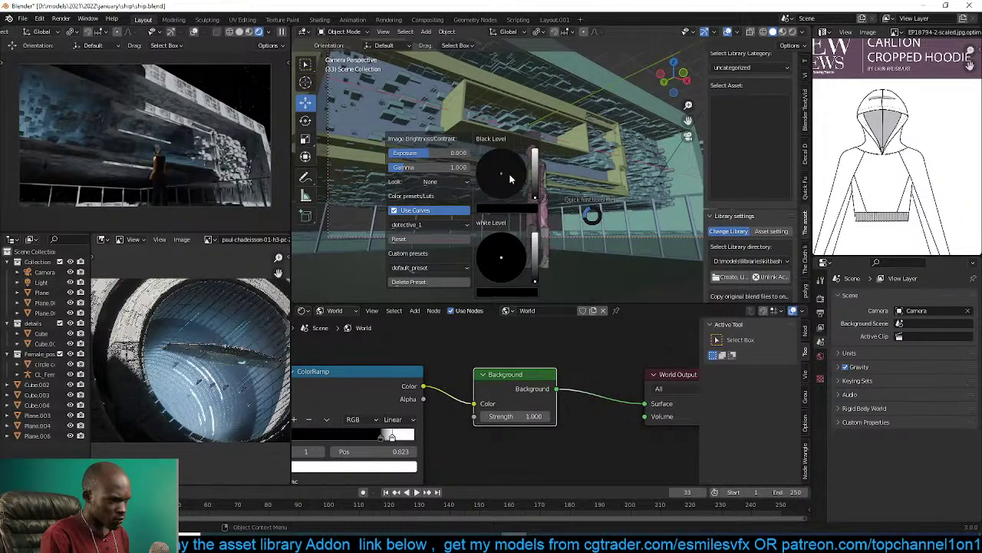
left_click_drag(535, 184, 535, 158)
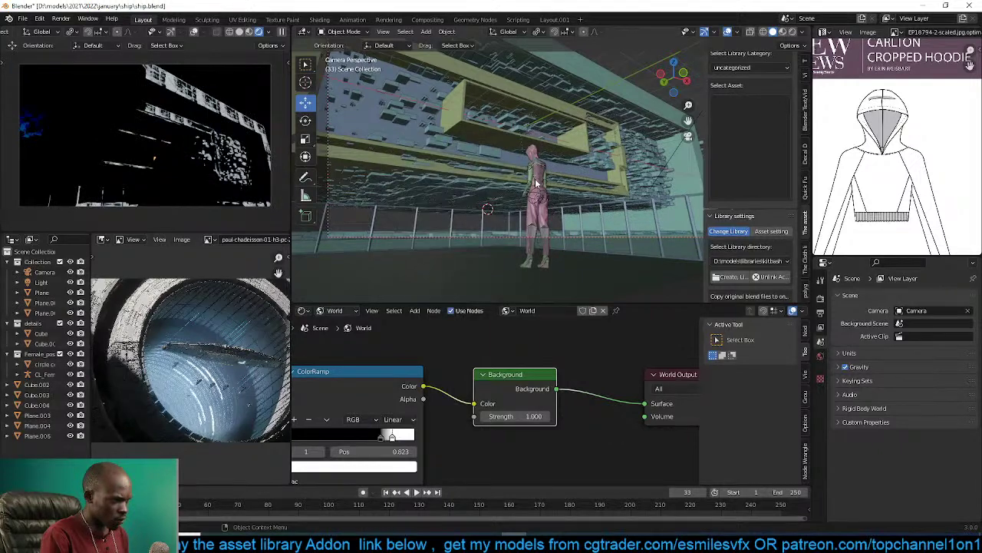
Lower the look-dev Black Level to nearly black and give it a faint green tint.
left_click(805, 196)
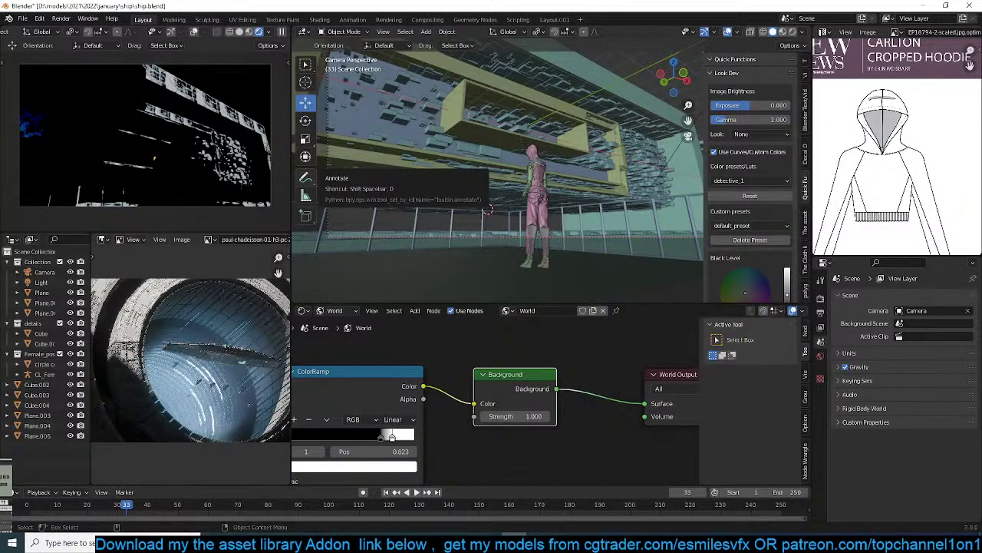
key("ctrl+s")
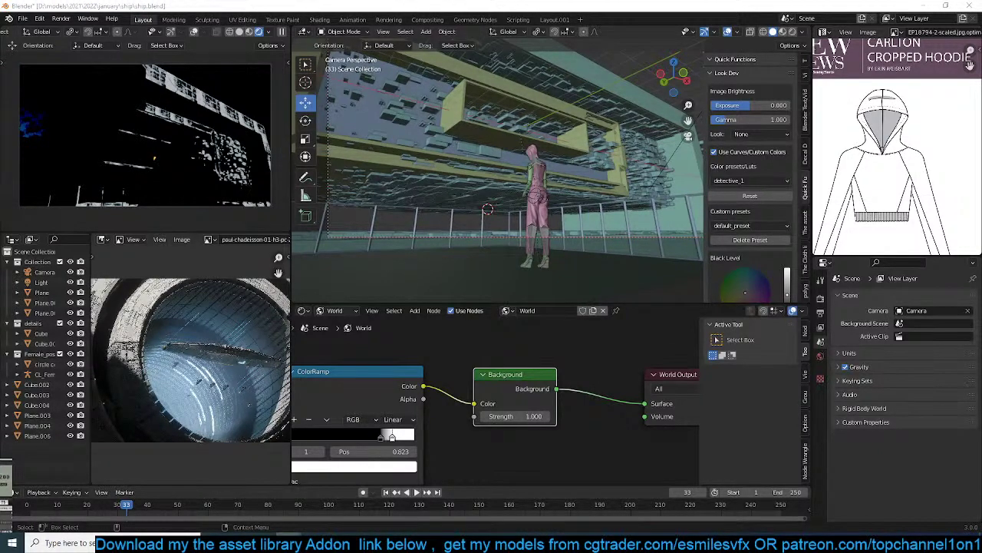
scroll(738, 265, "down", 2)
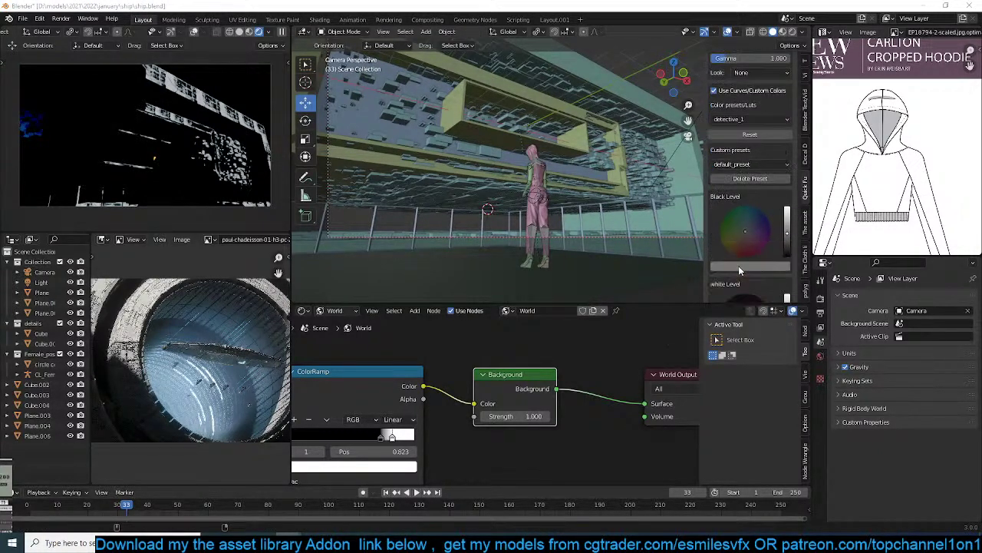
scroll(739, 100, "up", 1)
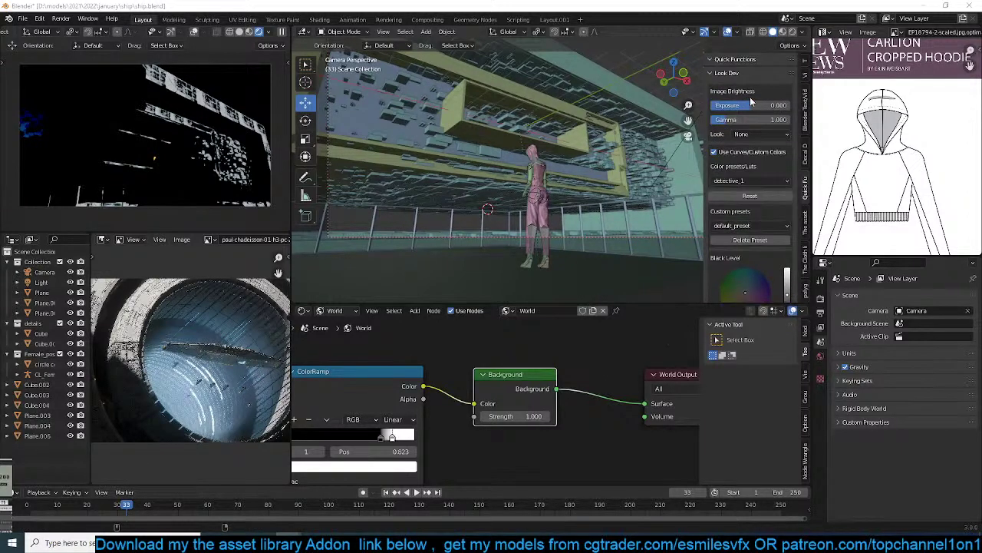
scroll(744, 169, "down", 4)
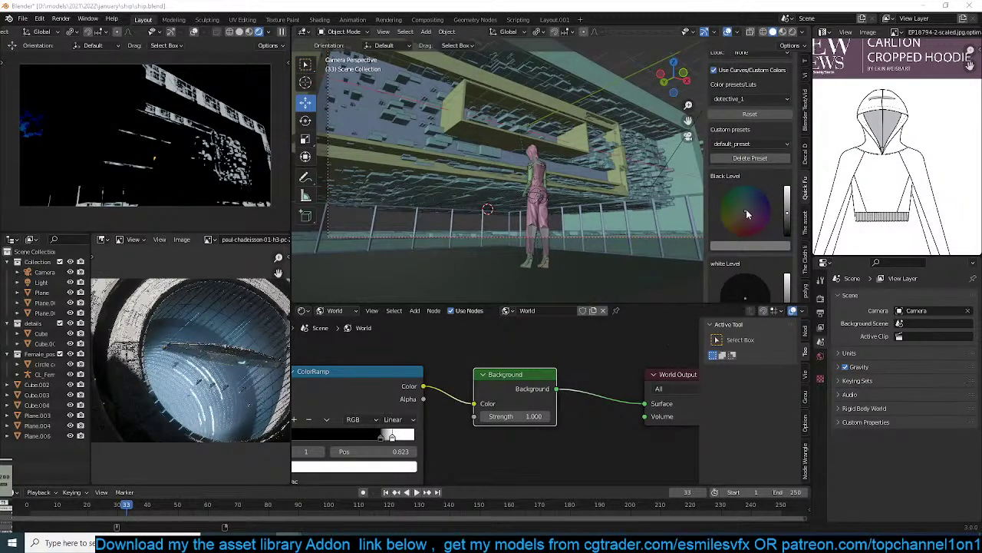
left_click_drag(788, 213, 788, 234)
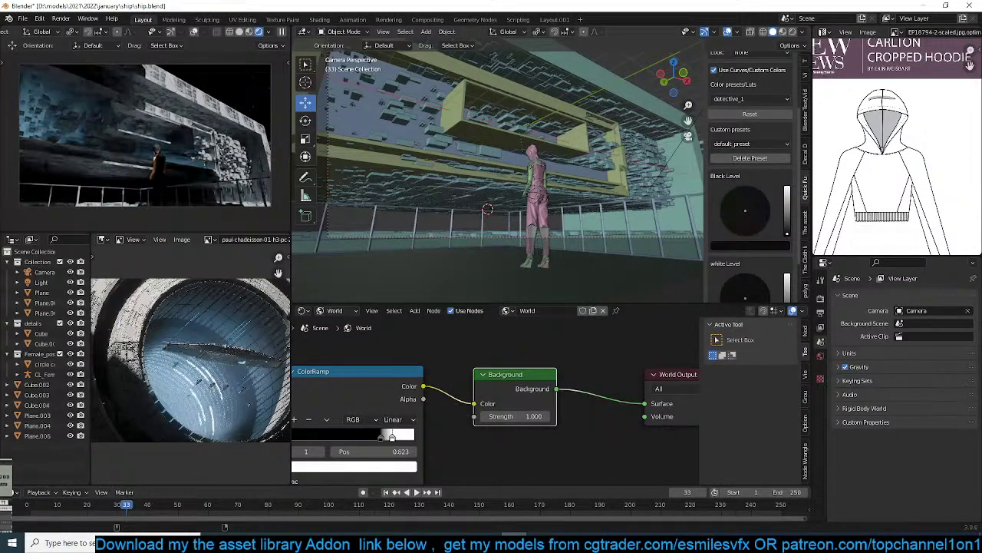
left_click_drag(736, 208, 733, 208)
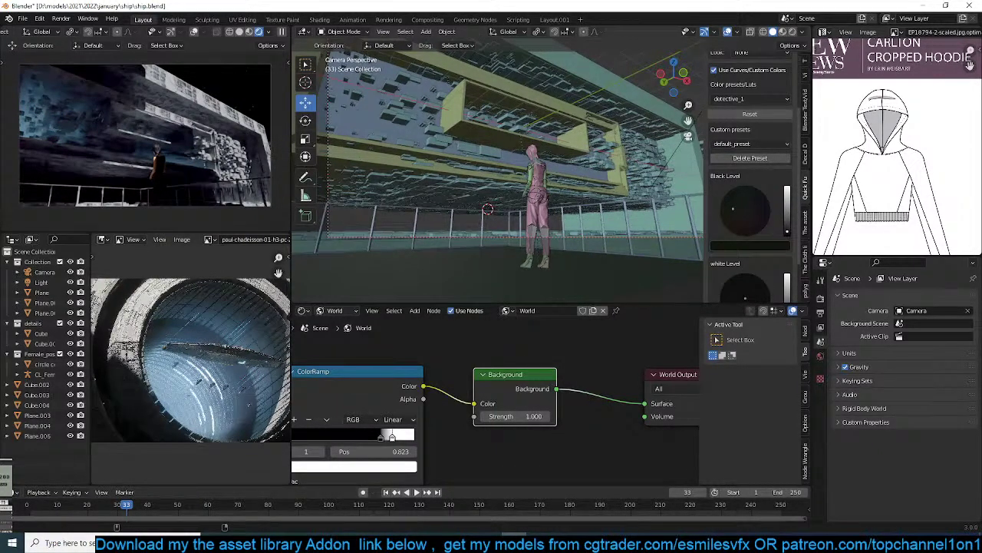
left_click_drag(787, 234, 788, 228)
Try a bright orange tint for the look-dev White Level.
scroll(762, 256, "down", 3)
left_click(788, 247)
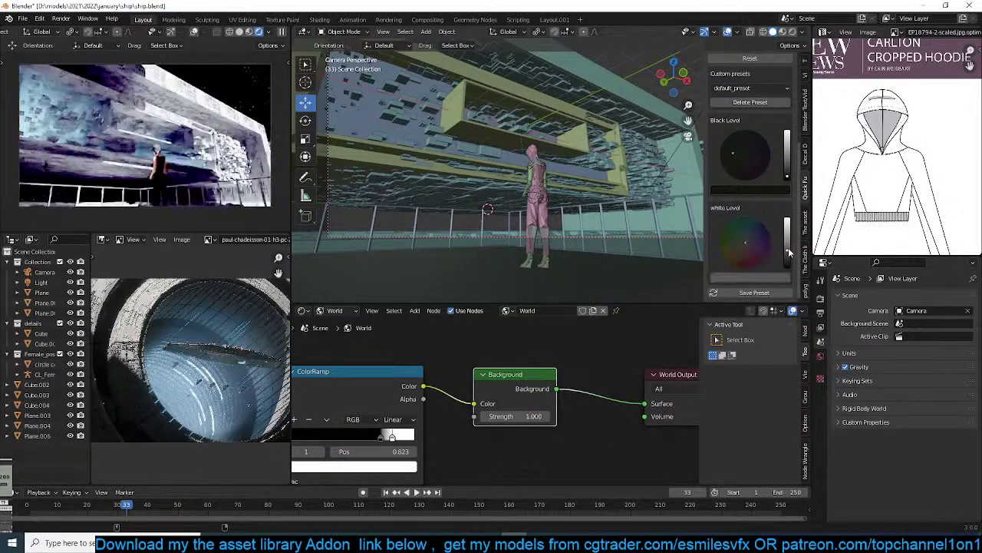
left_click_drag(745, 242, 739, 262)
left_click(786, 259)
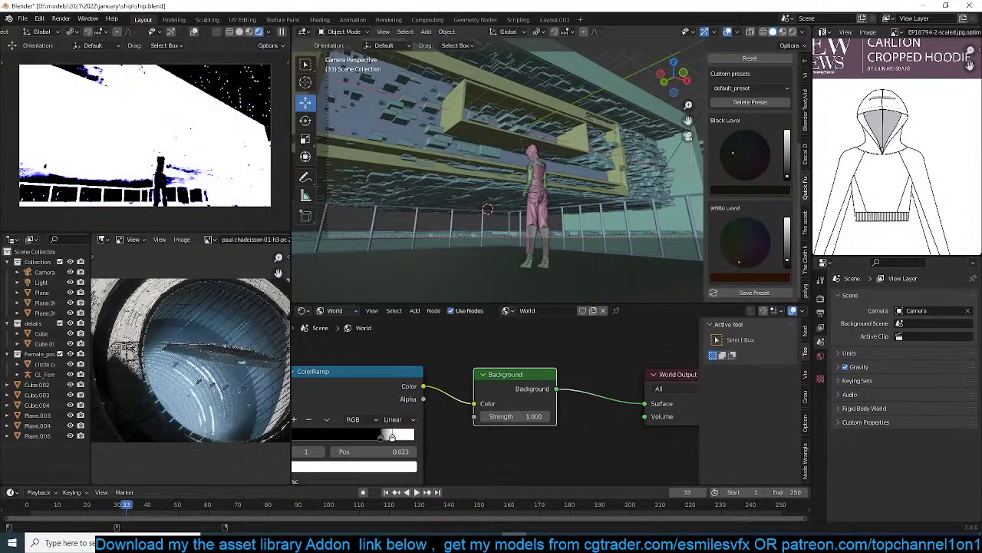
left_click(787, 223)
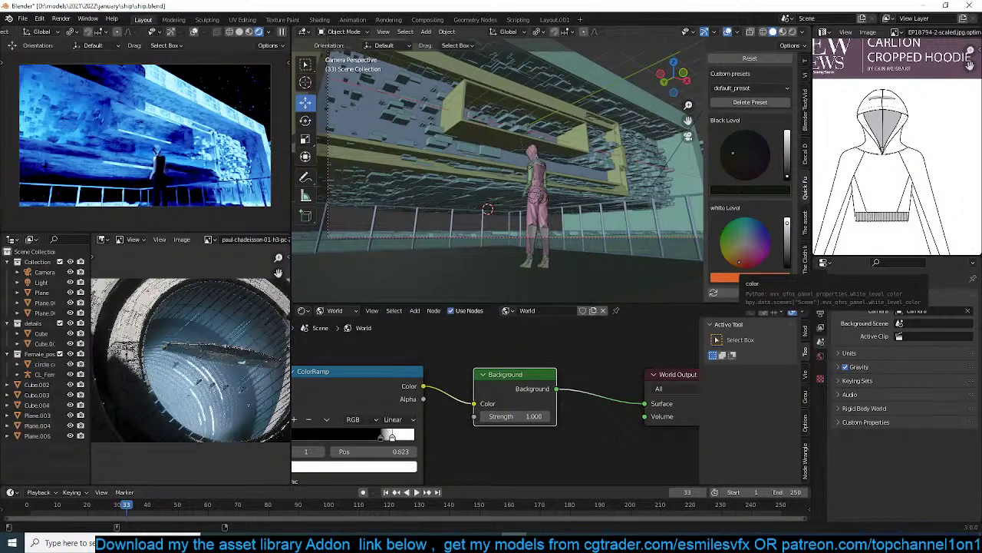
Change the White Level color to a bright light blue.
left_click(756, 242)
left_click_drag(755, 238, 754, 236)
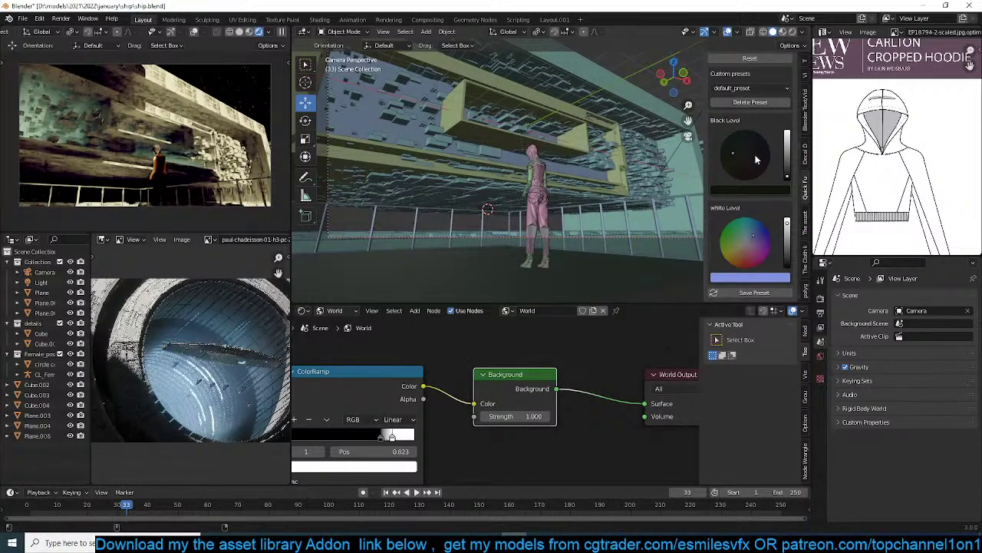
left_click_drag(788, 226, 788, 224)
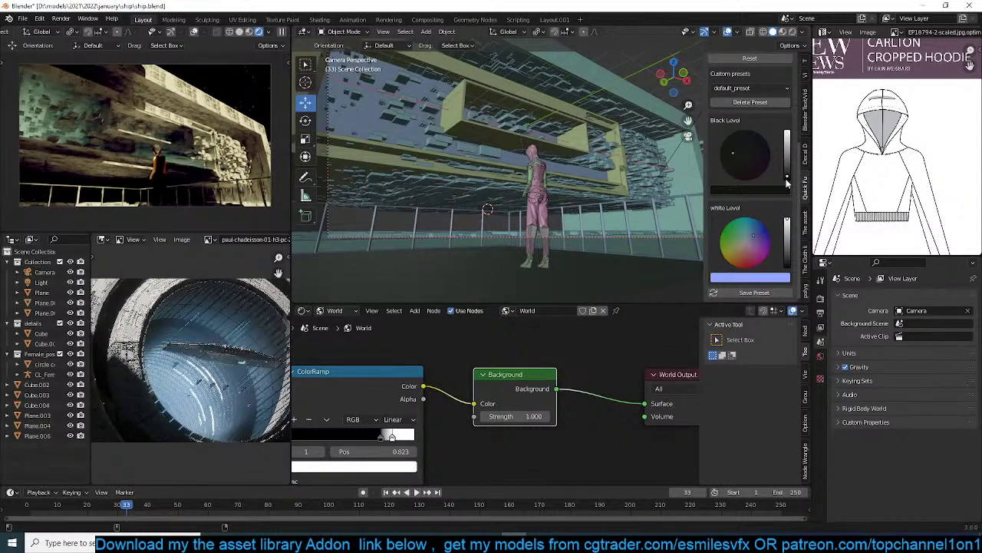
Fine-tune the brightness of the Black Level and White Level colors, and save the file.
left_click_drag(786, 178, 787, 175)
left_click(787, 228)
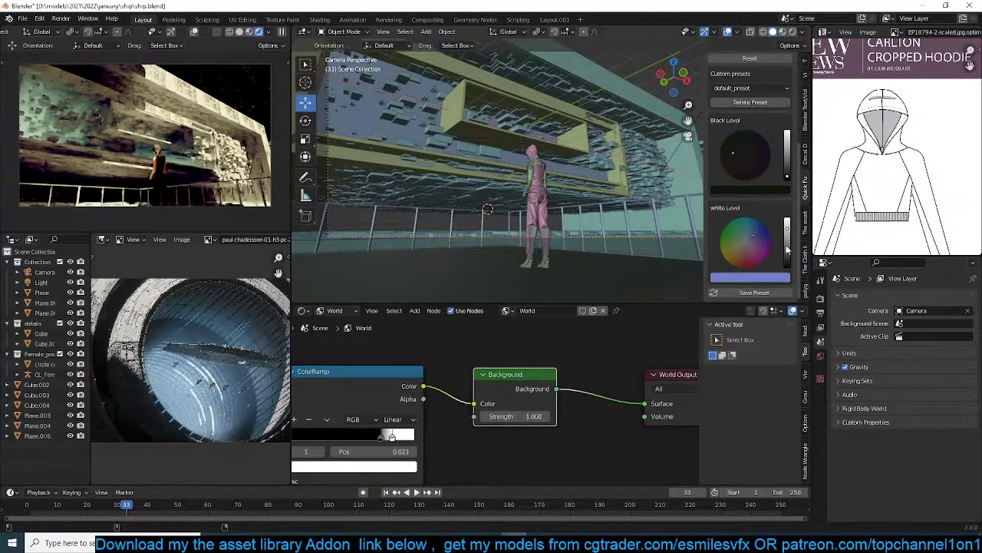
left_click(786, 223)
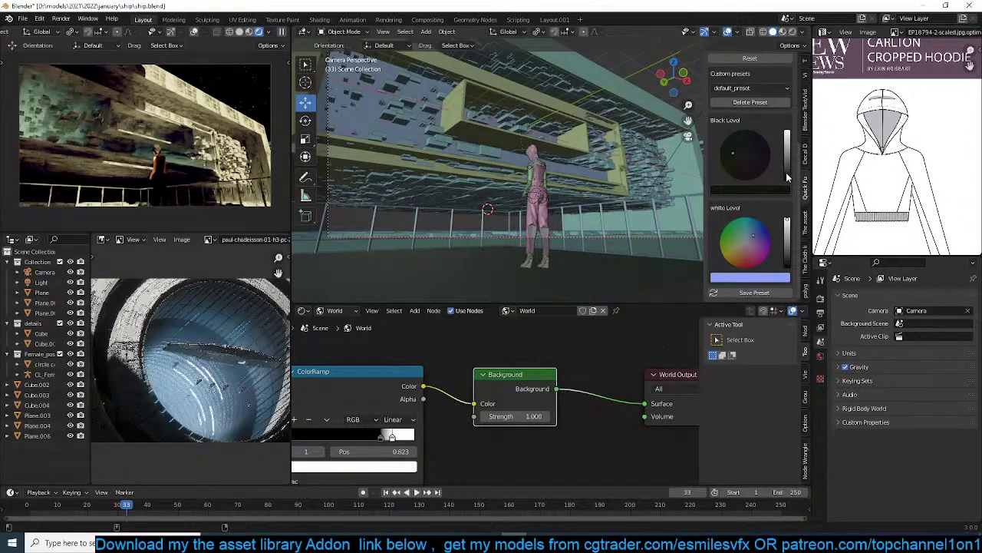
left_click_drag(787, 178, 787, 181)
left_click(606, 165)
key("ctrl+s")
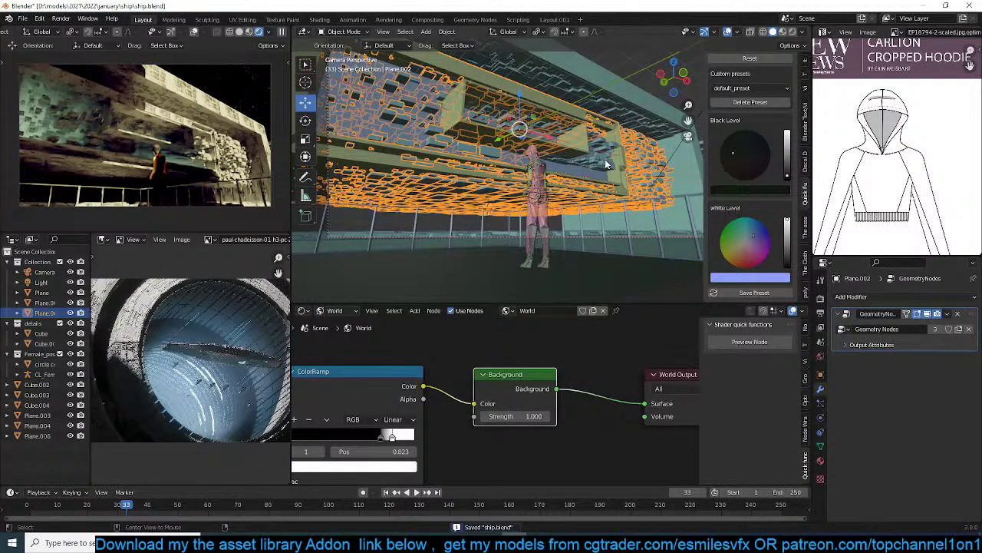
Select the panelled wall Plane.002 and turn off Use Curves/Custom Colors in the look-dev settings.
key("alt+a")
left_click(620, 150)
key("KP_Decimal")
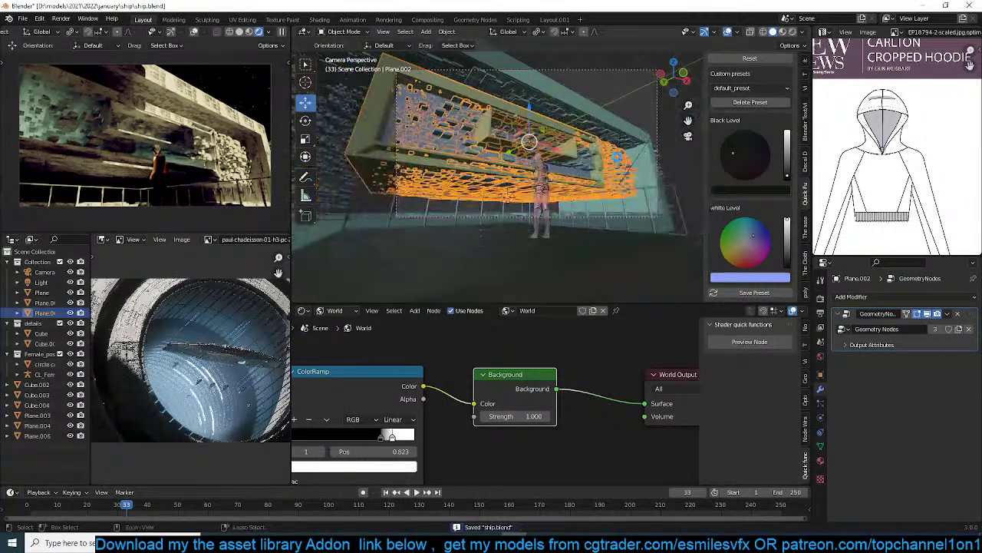
scroll(749, 179, "up", 5)
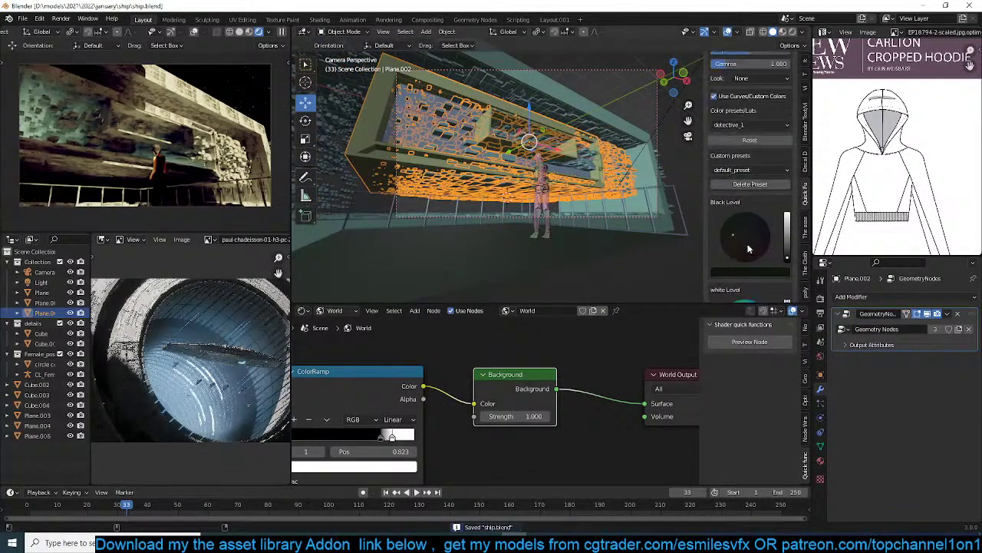
left_click(716, 152)
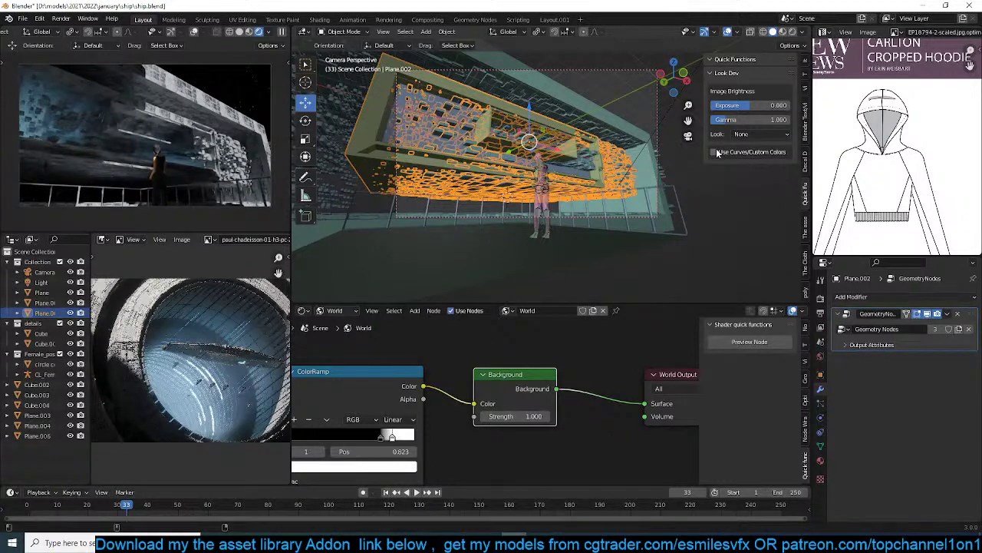
Compare the camera render with the custom color curves switched on and off, leaving them off.
left_click(716, 152)
left_click(716, 152)
left_click(717, 152)
left_click(716, 152)
Clear the object selection in the 3D scene and save the file.
left_click(600, 234)
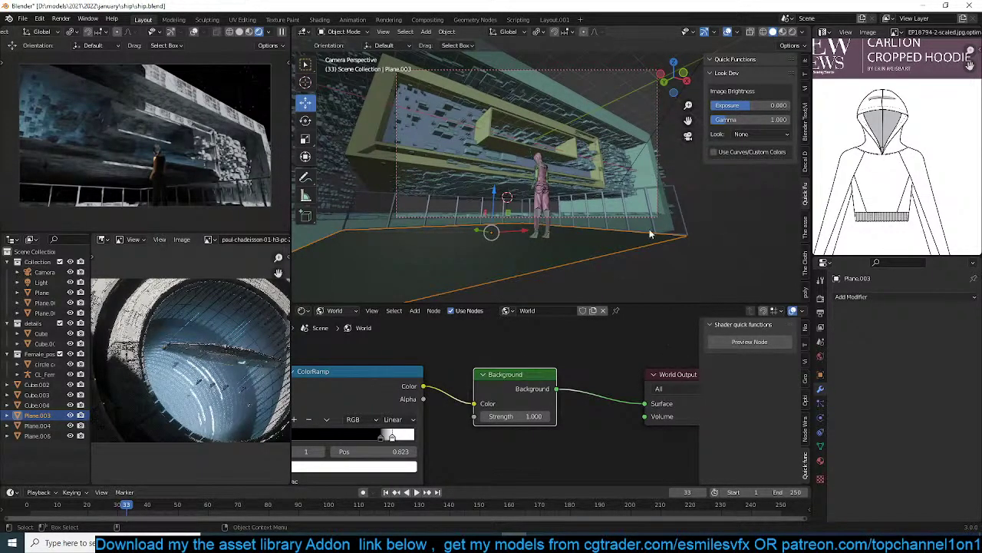
left_click(666, 253)
key("ctrl+s")
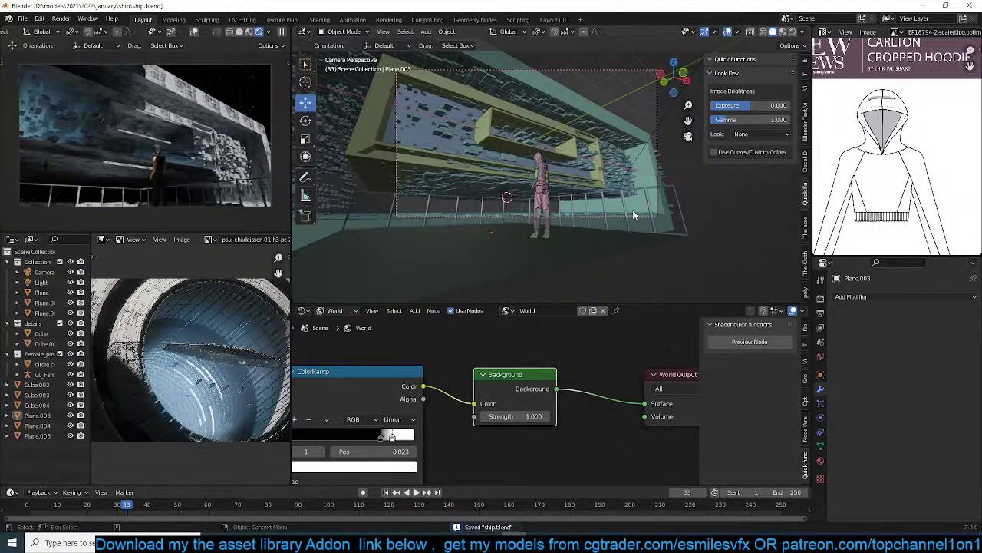
Select the figure's clothing mesh and show its object material nodes in place of the world shader.
scroll(587, 160, "up", 4)
left_click(538, 204)
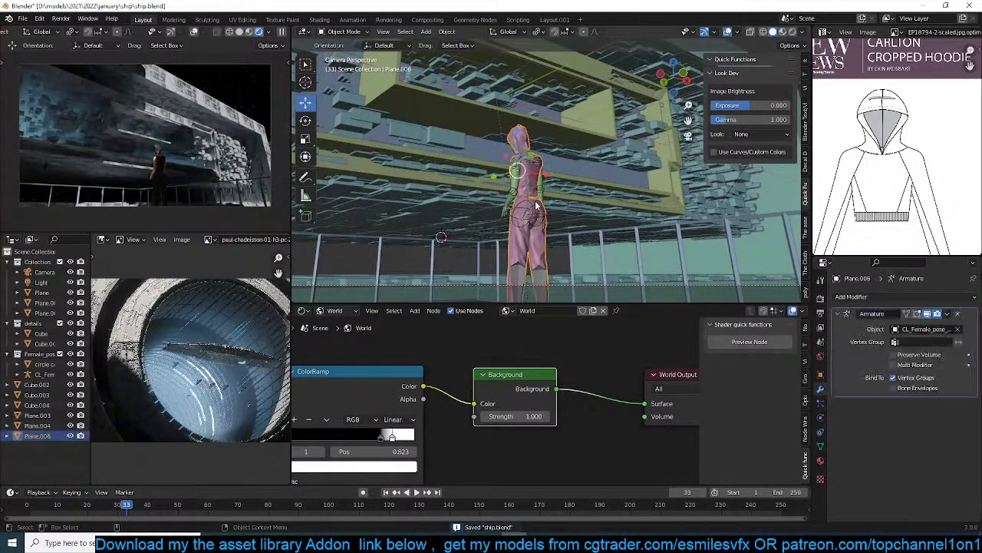
scroll(587, 406, "down", 1)
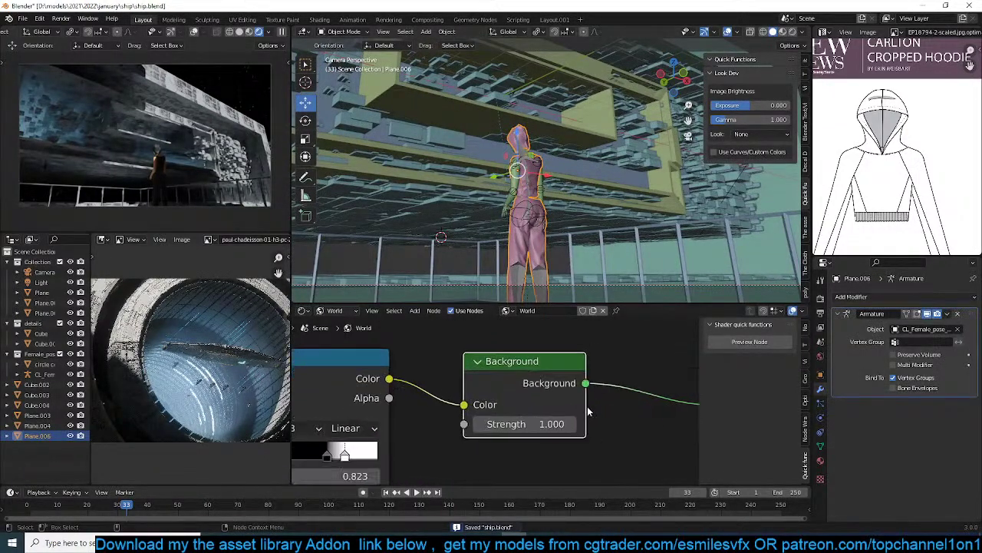
left_click(340, 311)
left_click(340, 324)
scroll(556, 368, "down", 4)
key("Home")
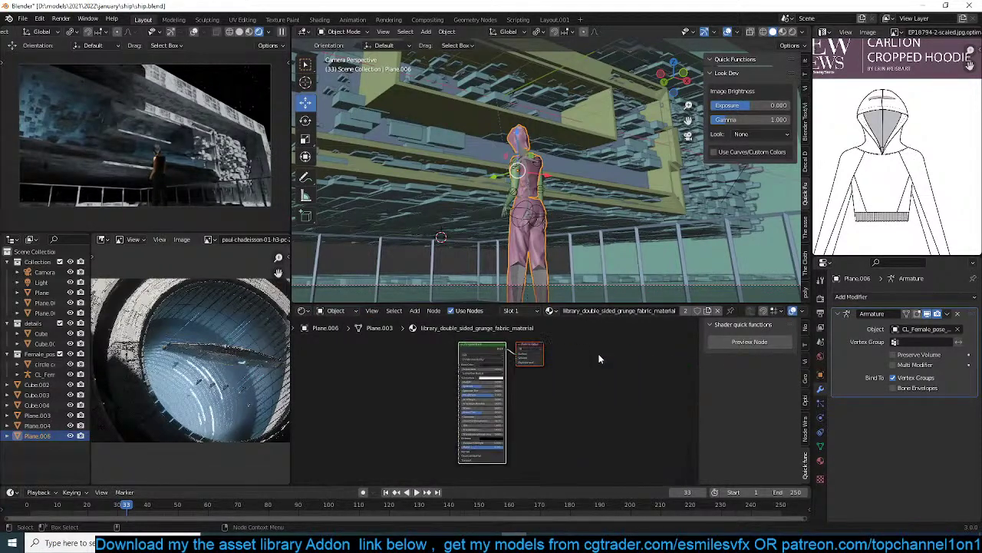
scroll(595, 384, "up", 5)
Set the clothing material's base color to a bright orange-red with hue 0.006, saturation 1 and value 1.
left_click(489, 430)
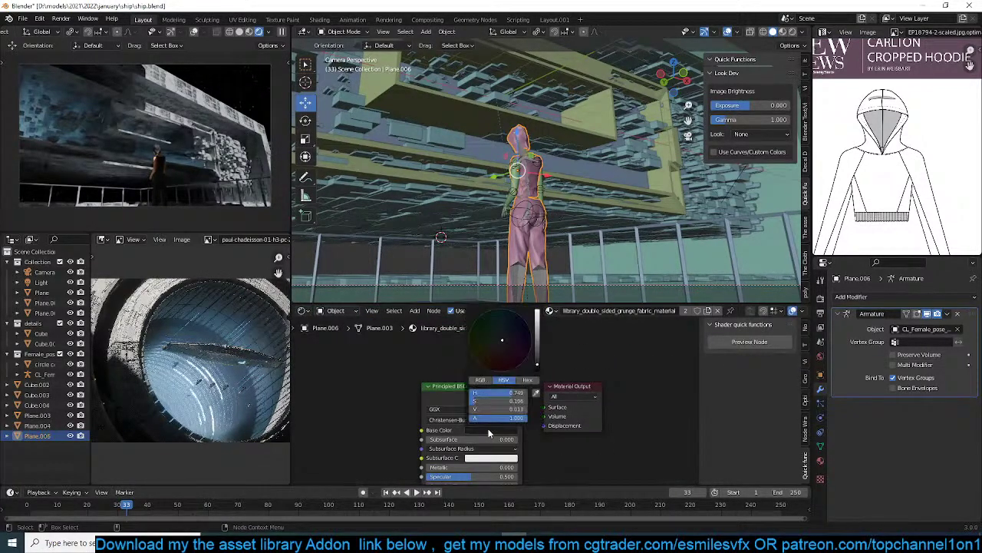
left_click_drag(538, 363, 537, 310)
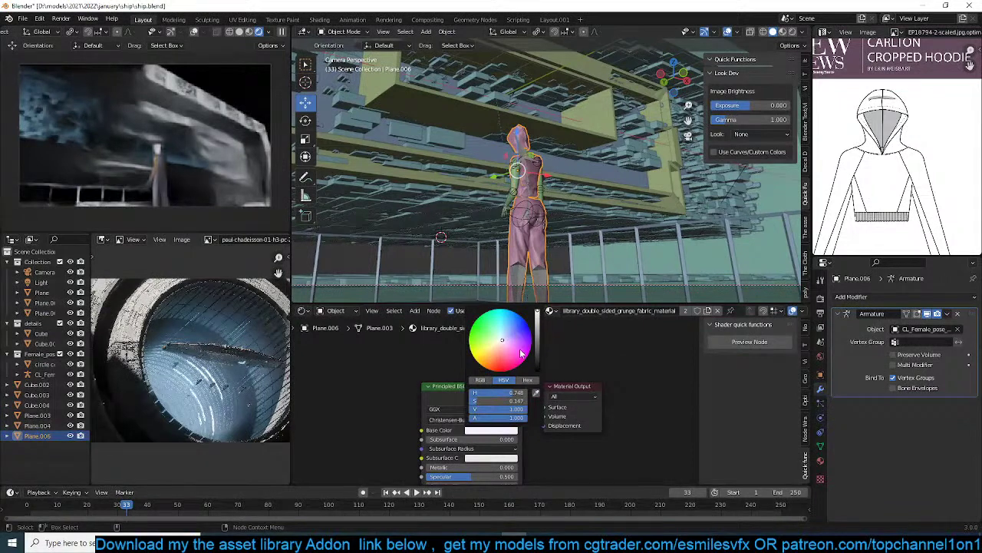
left_click_drag(502, 340, 495, 371)
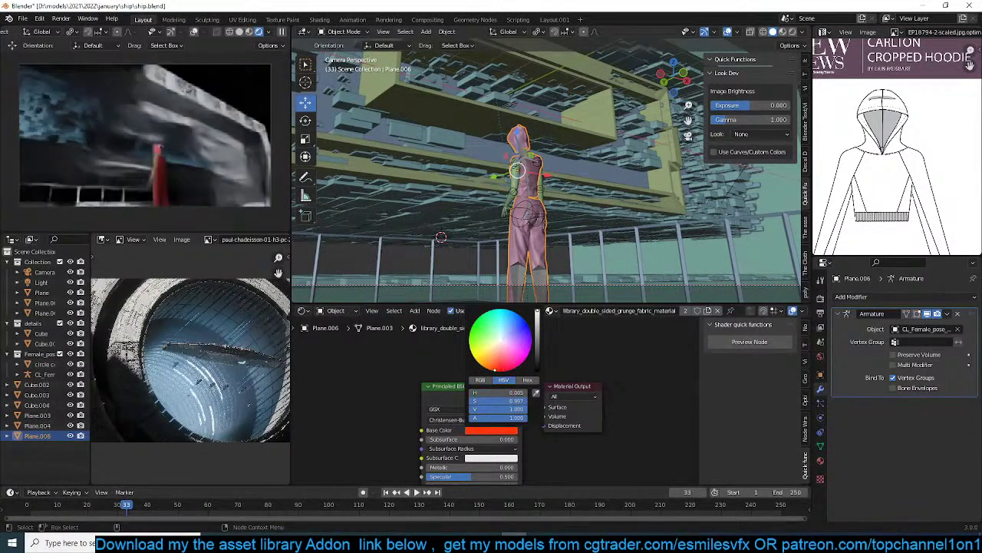
left_click(486, 371)
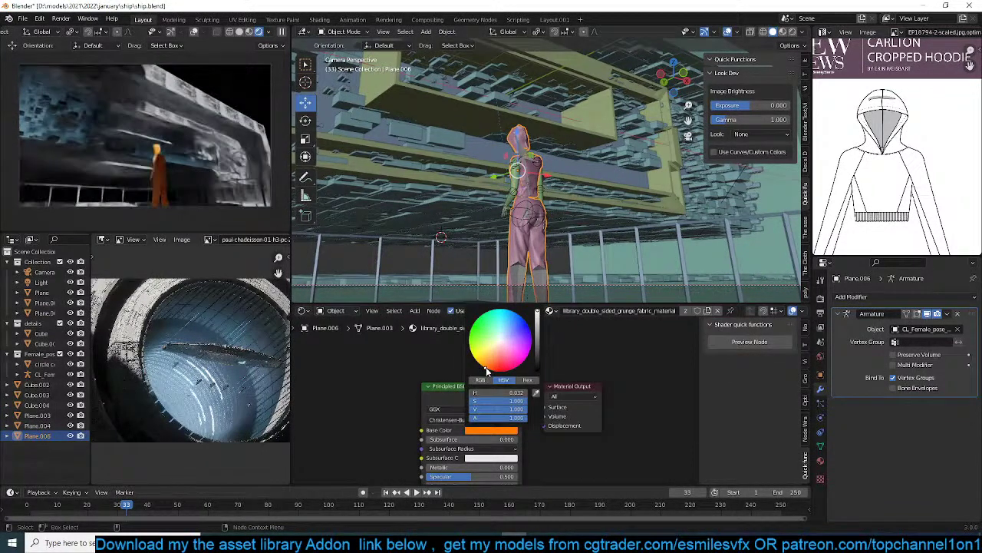
left_click(495, 370)
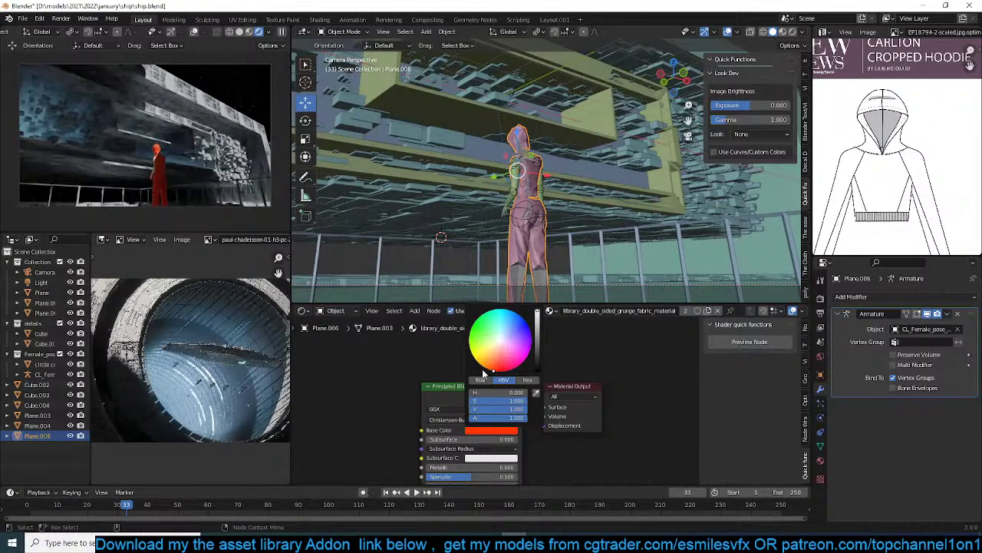
scroll(519, 162, "up", 5)
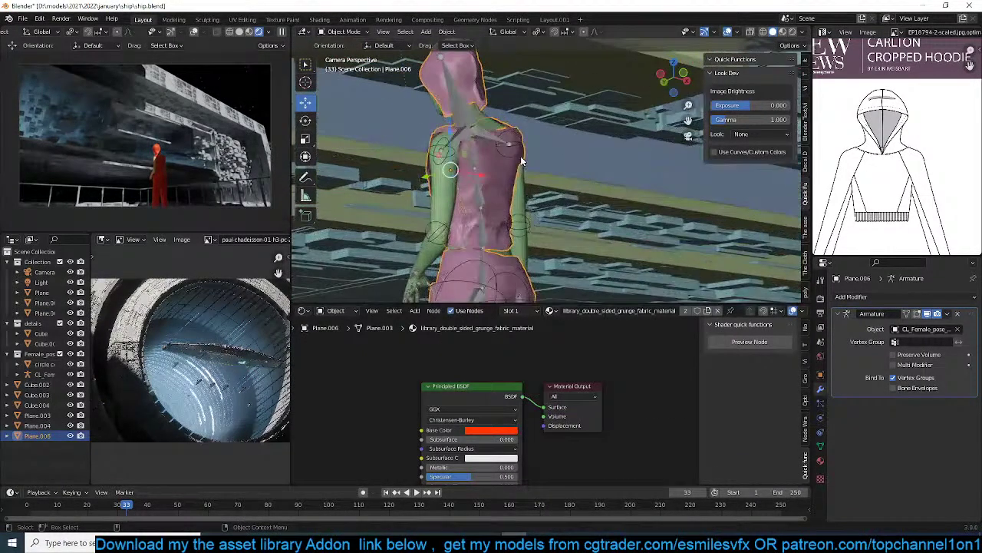
key("alt+a")
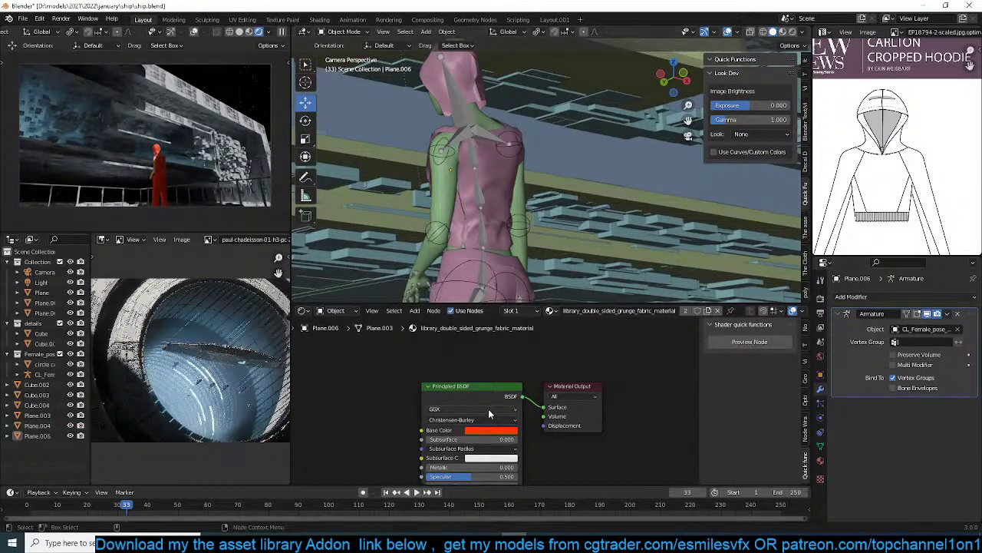
Darken the clothing material's red base color slightly.
middle_click_drag(485, 478, 529, 430)
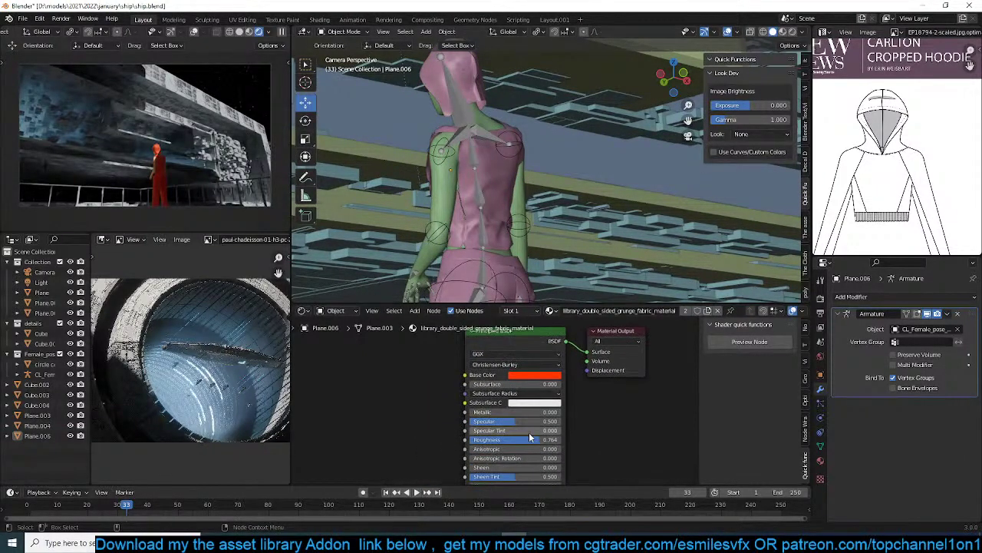
left_click(537, 375)
mouse_move(581, 258)
left_mouse_down()
mouse_move(581, 282)
mouse_move(582, 258)
left_mouse_up()
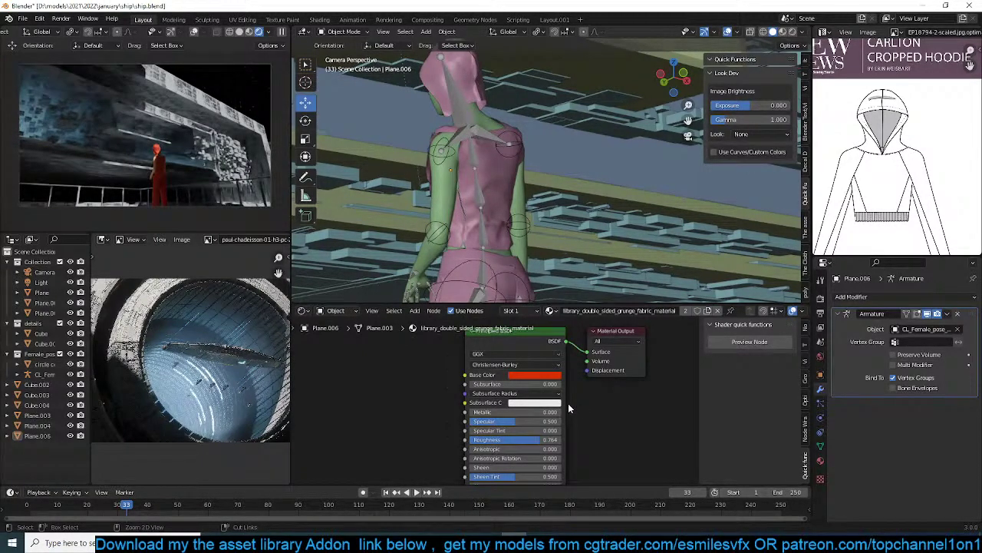
Darken the skin.001 base color on the female dummy to a value of about 0.28 and save the file.
left_click(448, 200)
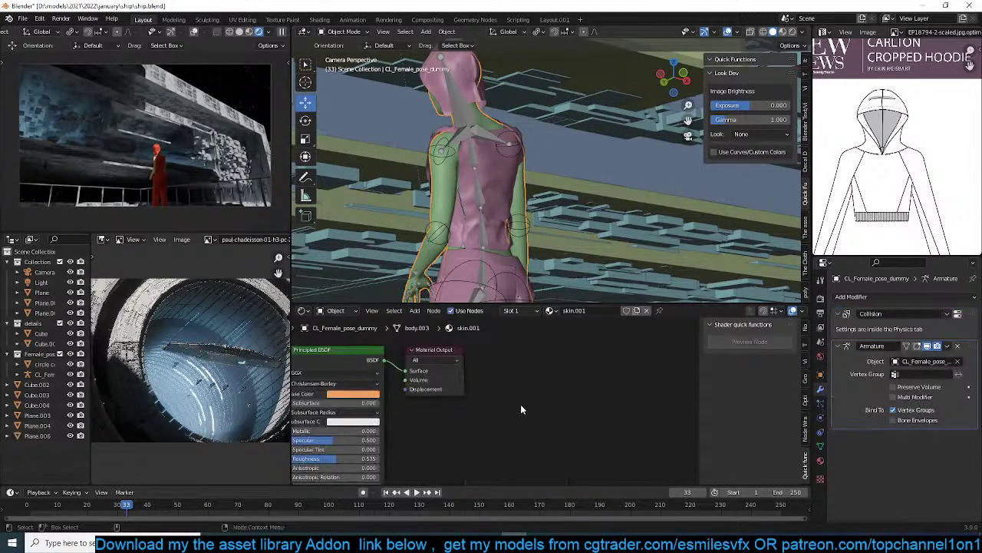
key("Home")
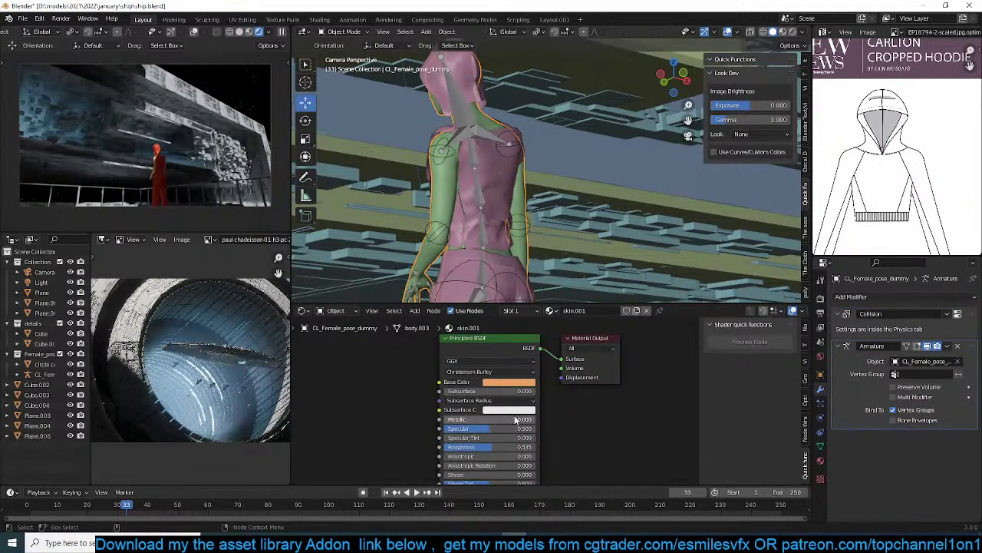
left_click(519, 384)
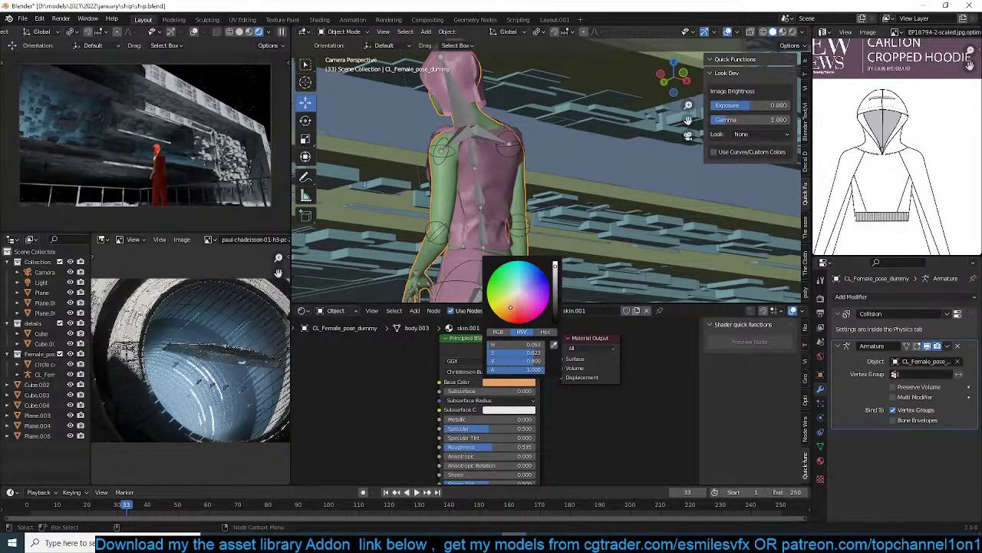
left_click_drag(555, 267, 558, 287)
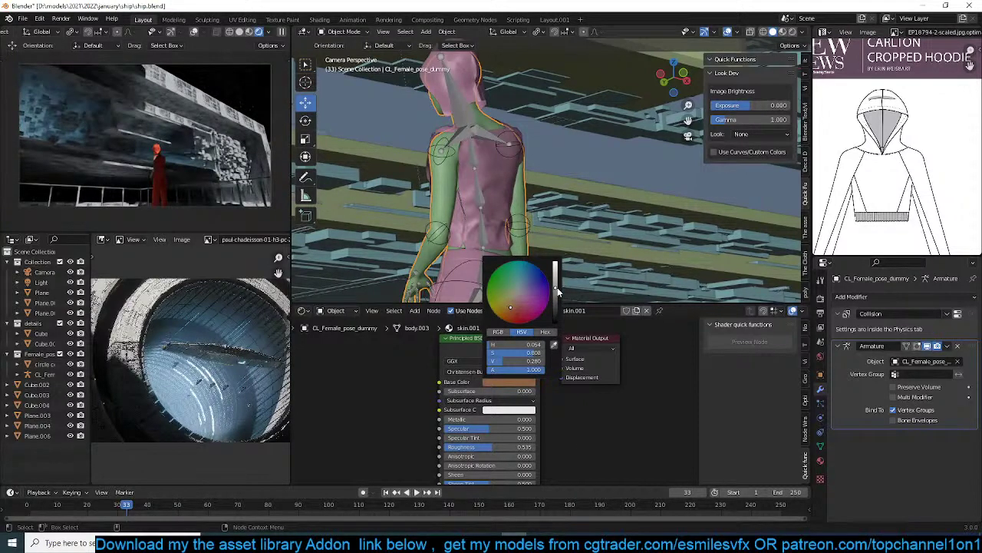
key("ctrl+s")
key("alt+a")
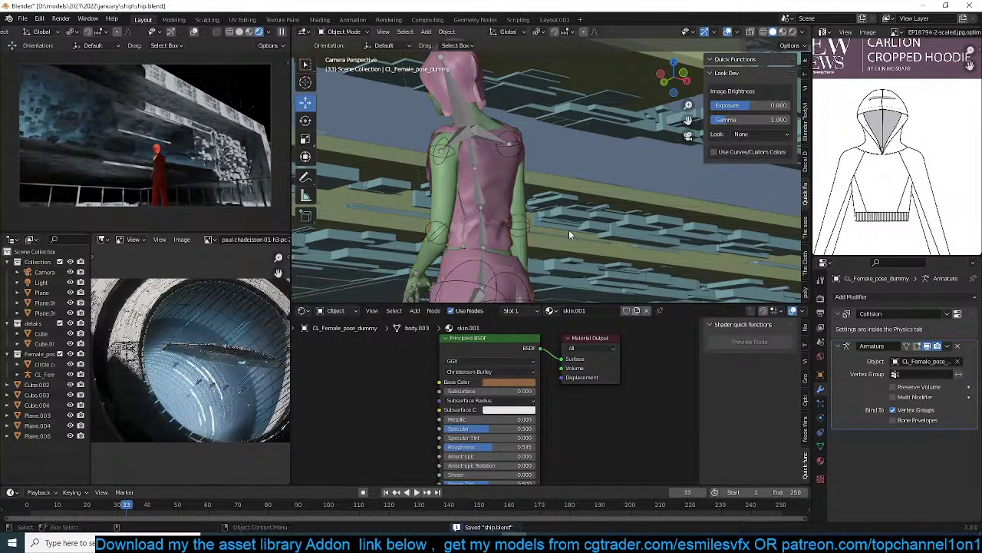
Hide the tiled frame Plane.002 to check the scene without it, restore it and clear the selection.
scroll(575, 230, "down", 4)
middle_click_drag(589, 222, 541, 219, "shift")
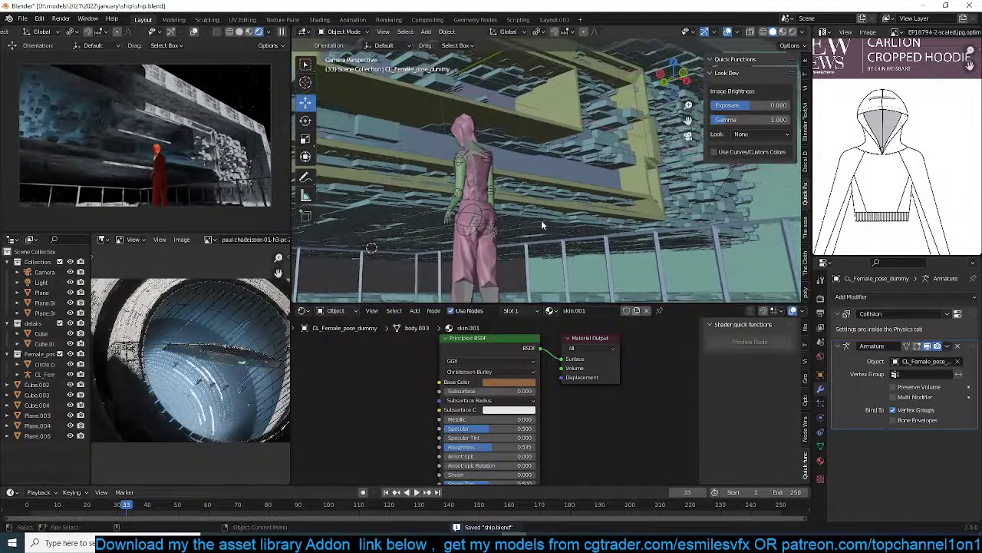
scroll(217, 386, "down", 3)
scroll(217, 387, "up", 1)
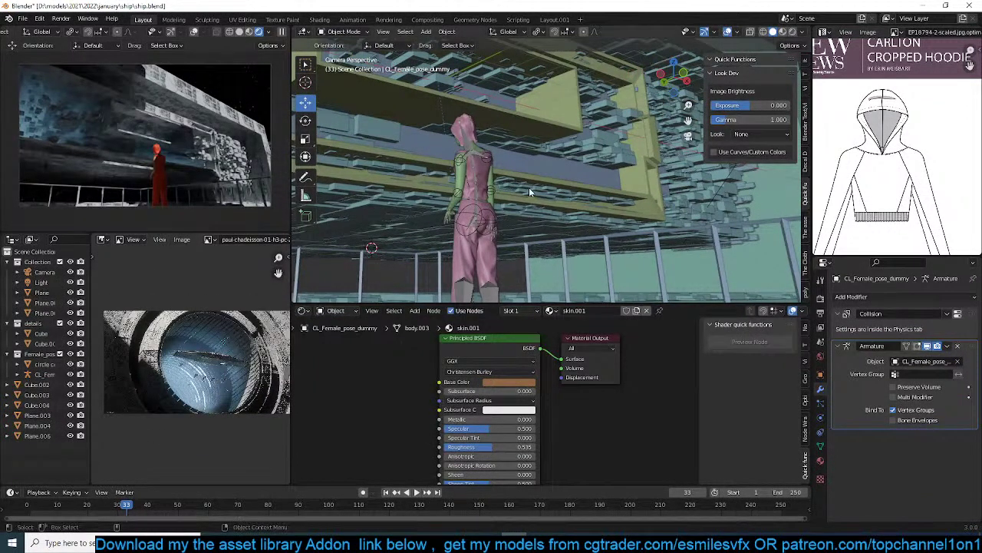
middle_click_drag(639, 146, 628, 143)
left_click(615, 149)
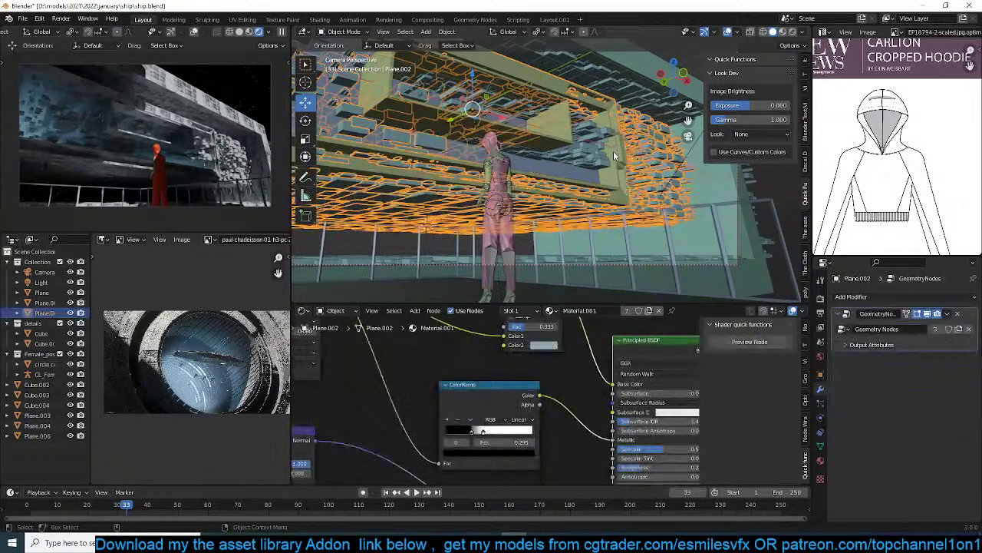
key("h")
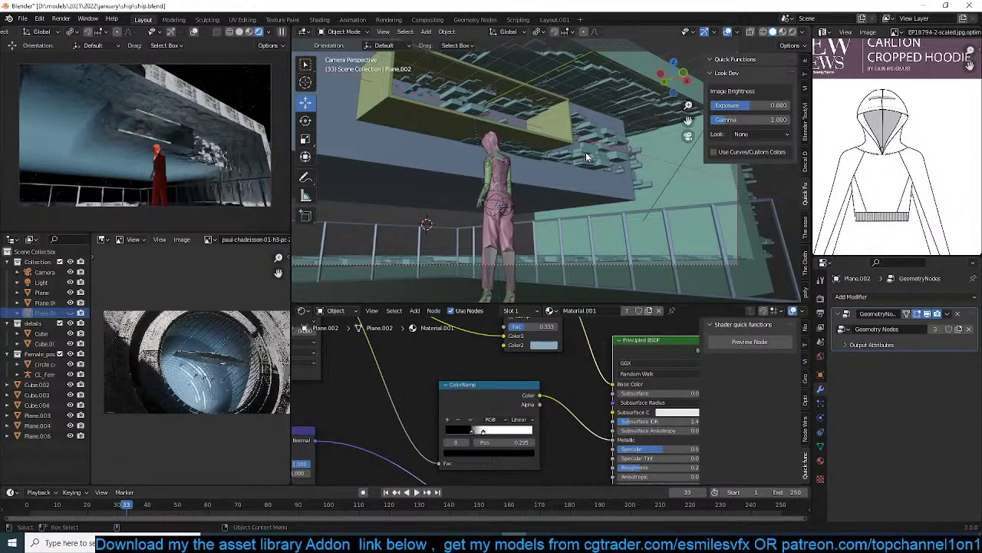
key("alt+h")
key("alt+a")
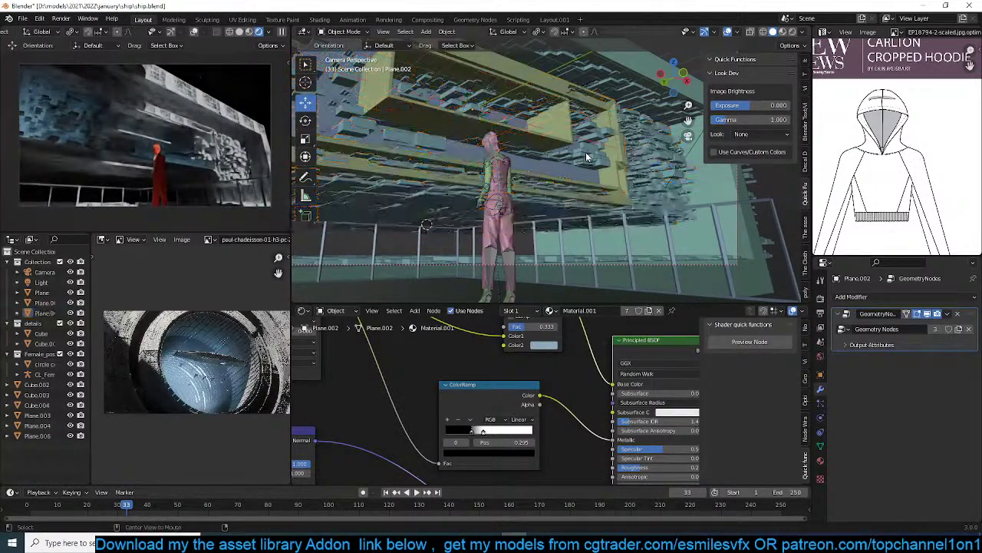
left_click(662, 168)
key("alt+a")
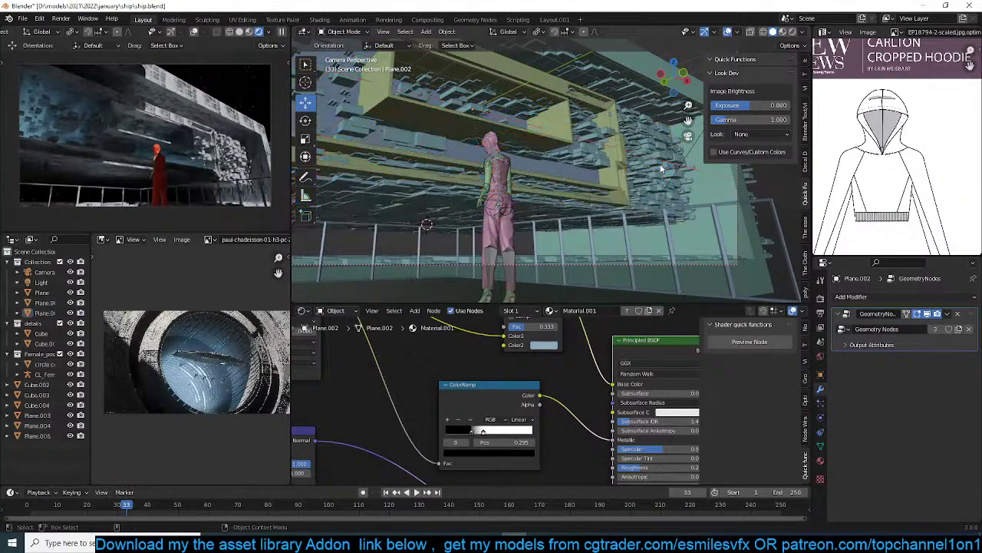
Select the outer shell Plane.001, save the file and show its geometry node tree in the node editor.
left_click(662, 168)
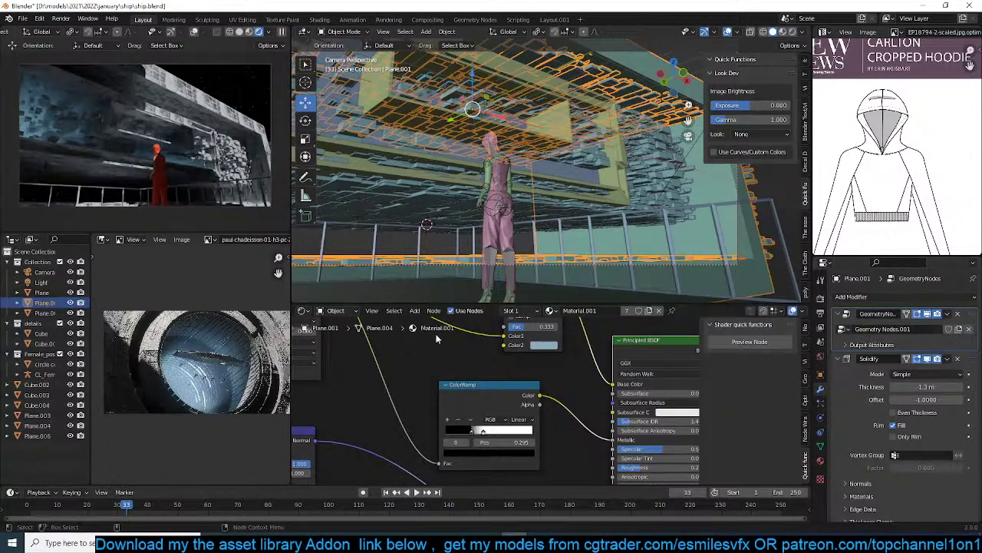
left_click(304, 310)
left_click(328, 406)
key("ctrl+s")
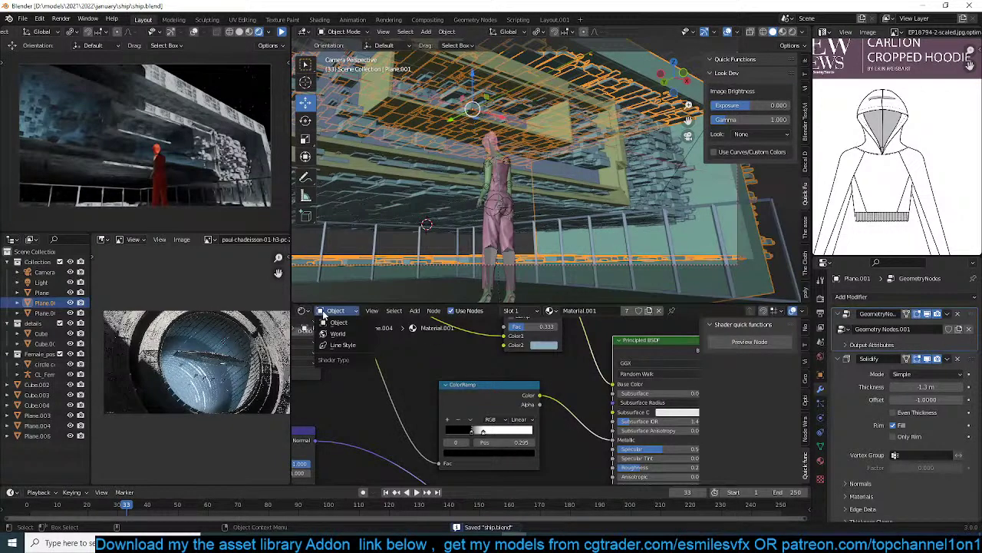
left_click(303, 311)
left_click(361, 396)
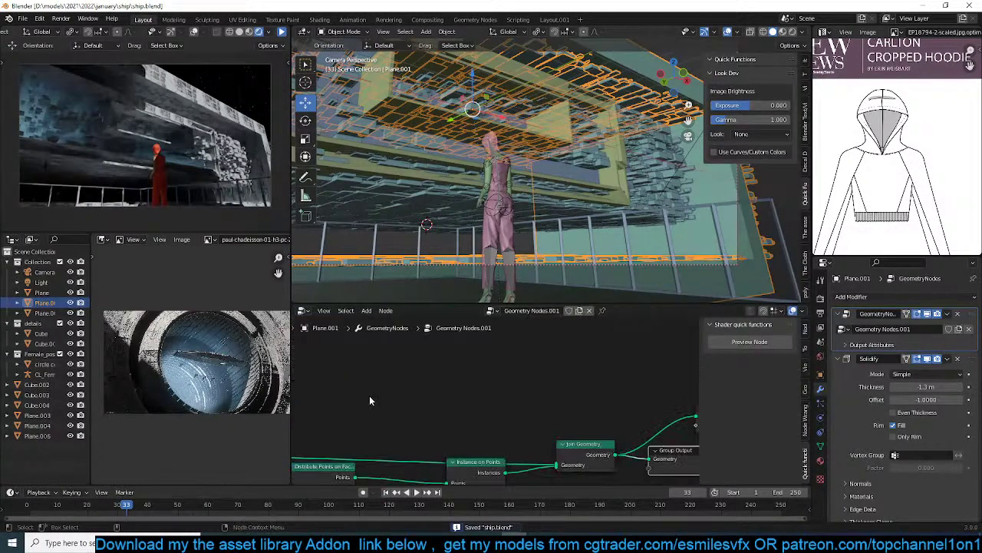
Set the Distribute Points on Faces density to 6 in the shell's geometry nodes.
middle_click_drag(491, 426, 570, 358)
scroll(542, 402, "up", 8)
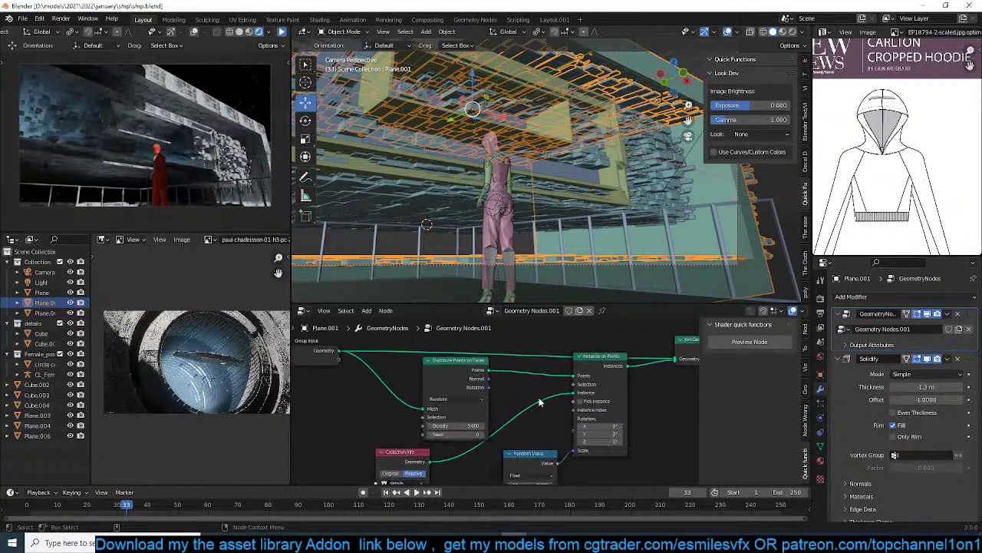
middle_click_drag(525, 437, 515, 432)
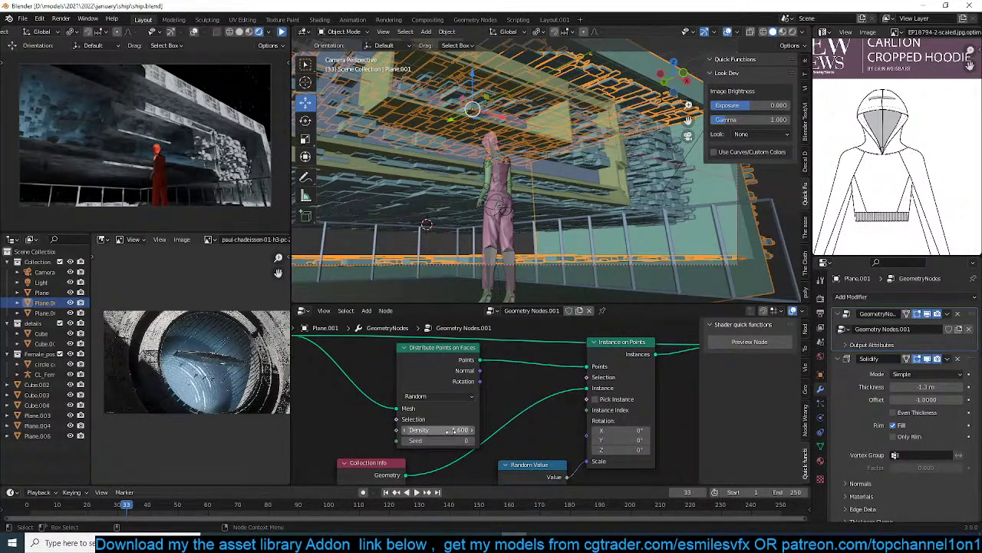
mouse_move(453, 429)
left_mouse_down()
mouse_move(411, 430)
mouse_move(470, 430)
left_mouse_up()
key("Tab")
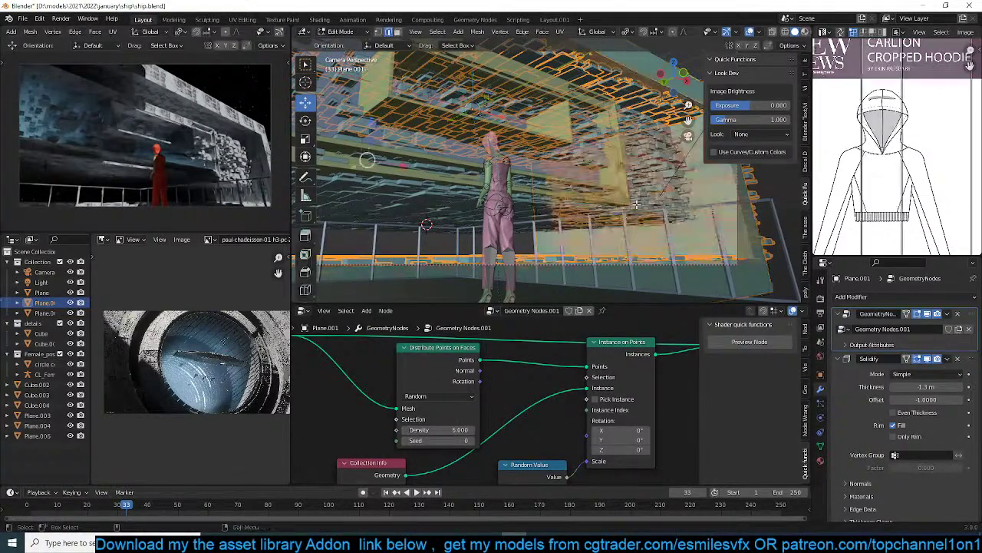
key("Tab")
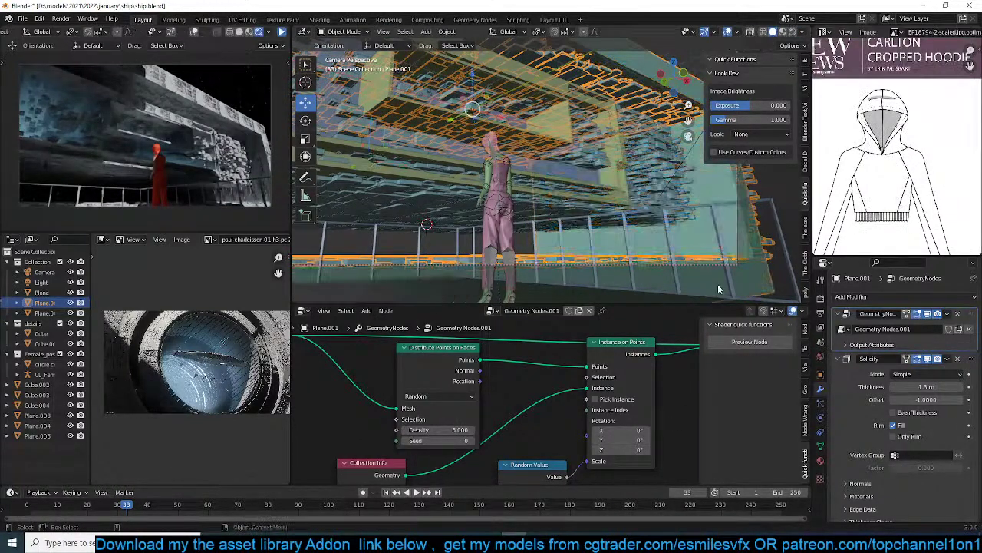
Move the Solidify modifier above GeometryNodes on Plane.001 and open the shell's mesh in Edit Mode.
left_click(968, 367)
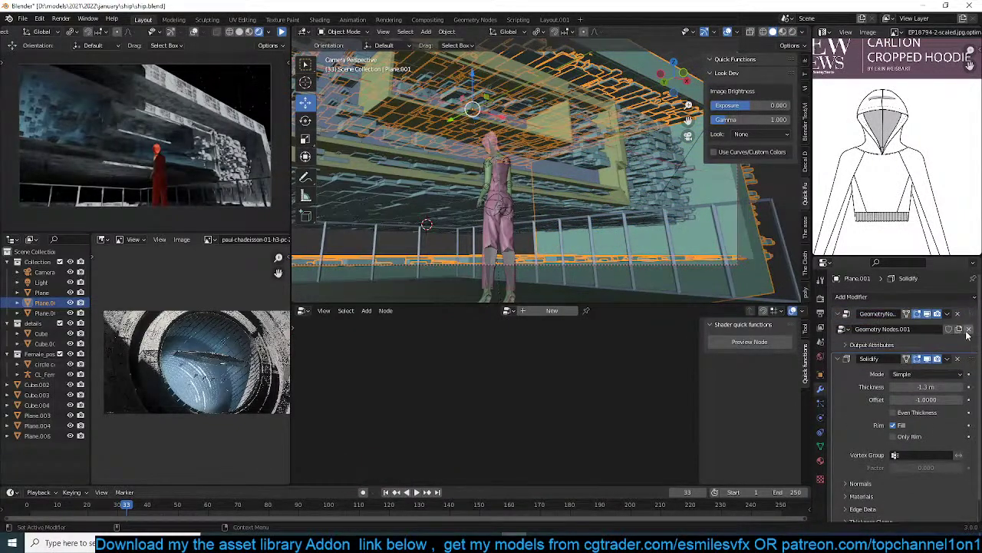
left_click_drag(971, 361, 966, 312)
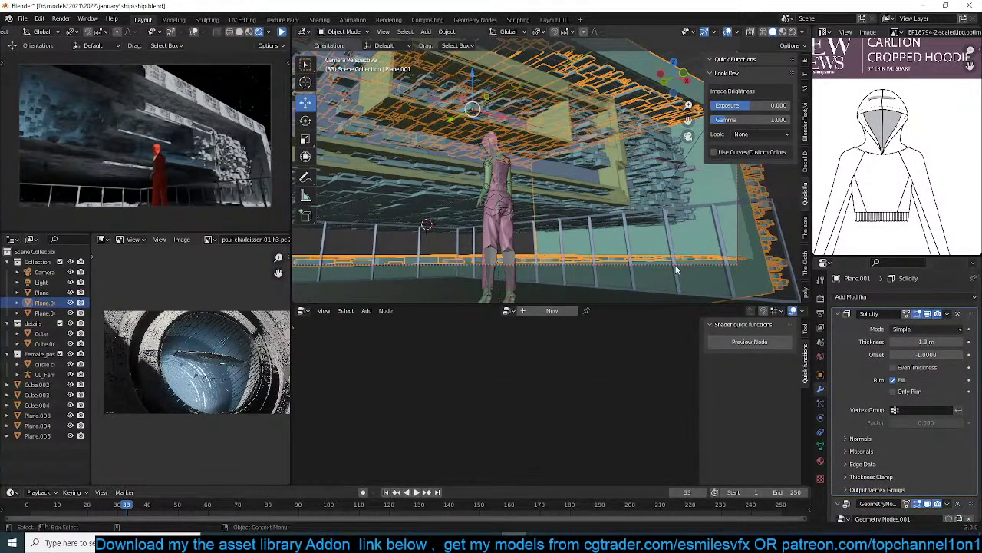
middle_click_drag(679, 270, 563, 248)
key("Tab")
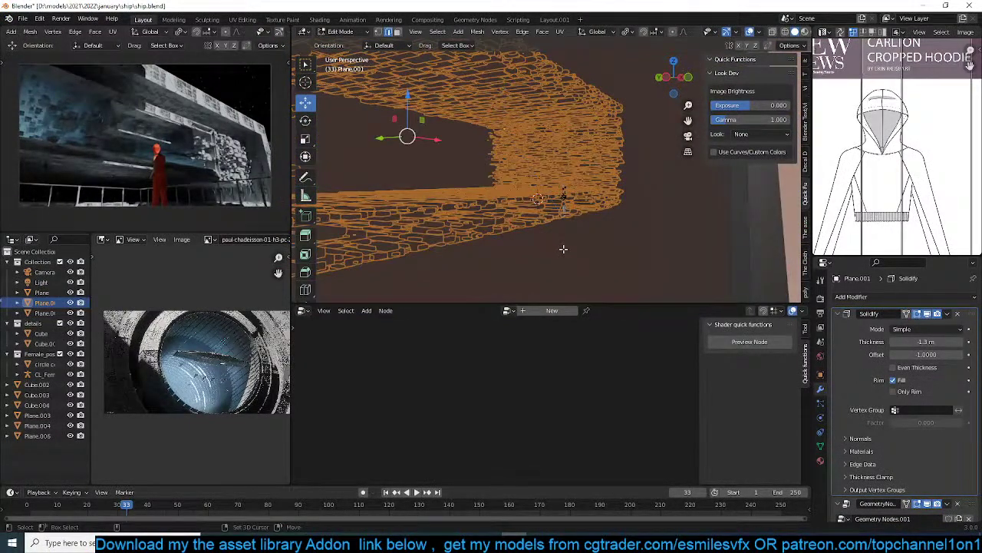
Leave Edit Mode, return to the camera view and set the Solidify thickness of Plane.001 to -0.961 m.
key("KP_0")
key("Tab")
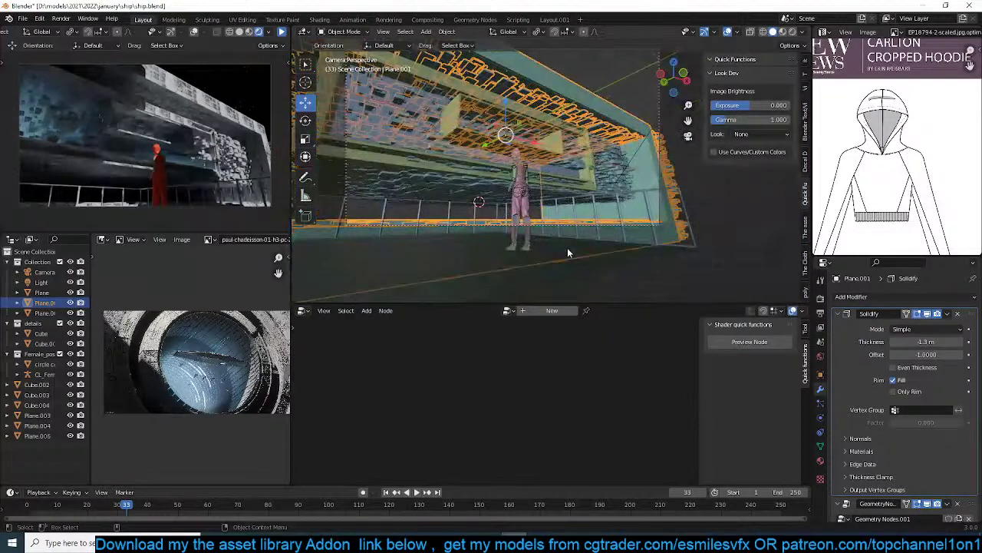
left_click(899, 342)
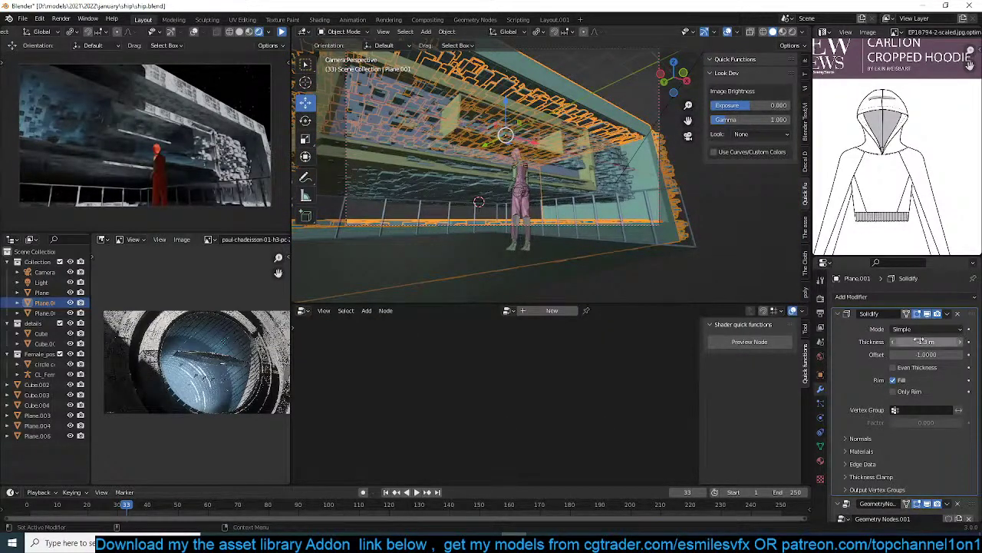
type("1")
key("Return")
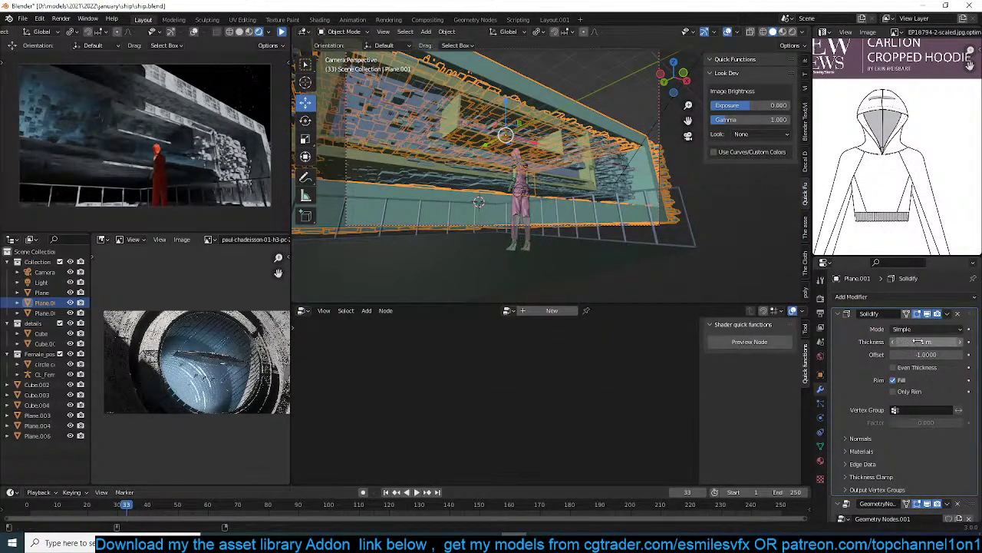
mouse_move(921, 342)
left_mouse_down()
mouse_move(906, 341)
mouse_move(918, 342)
left_mouse_up()
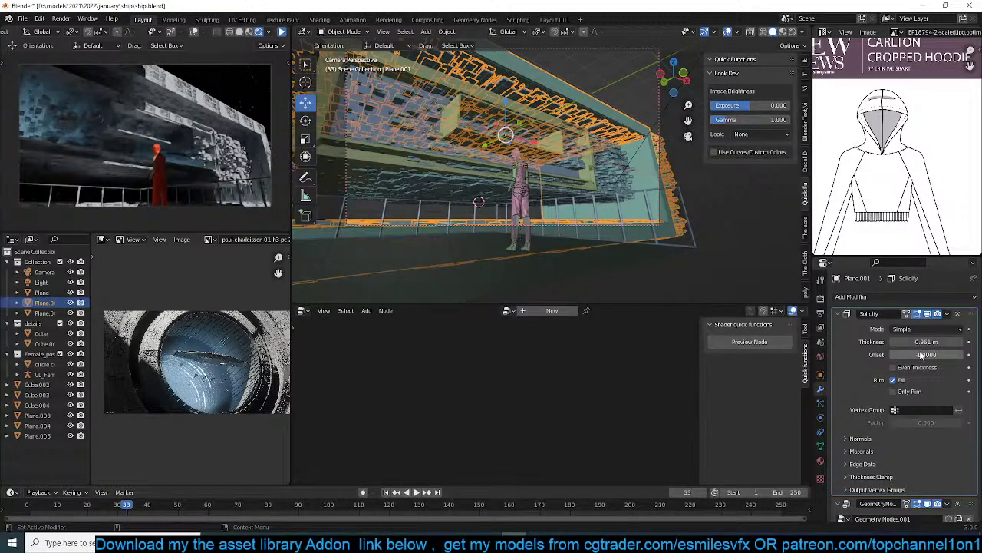
Adjust the Solidify offset of Plane.001, trying 0, and collapse the modifier's settings.
left_click(920, 354)
key("Return")
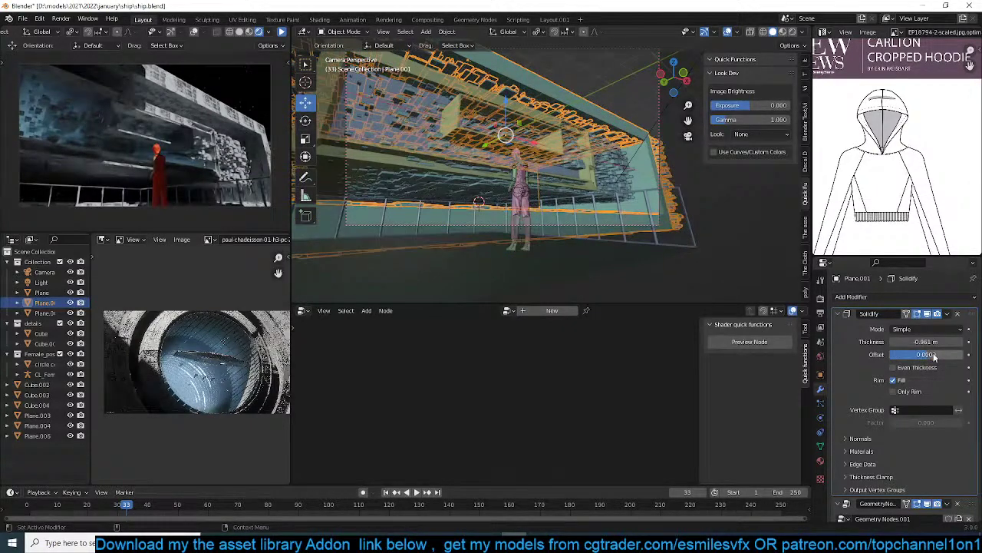
left_click_drag(923, 354, 903, 354)
left_click(838, 317)
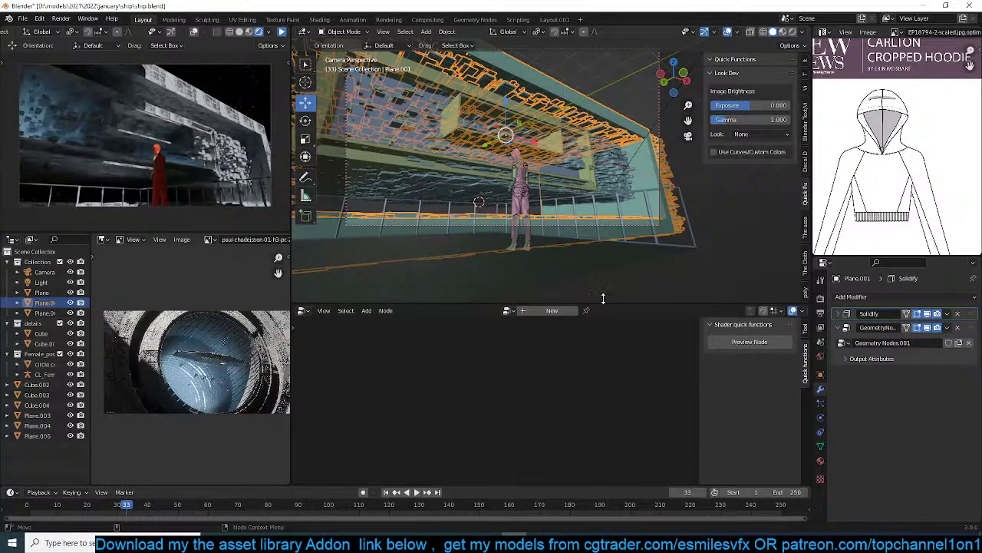
Show the Geometry Nodes.001 tree of Plane.001 in the node editor by making its GeometryNodes modifier active.
left_click(508, 310)
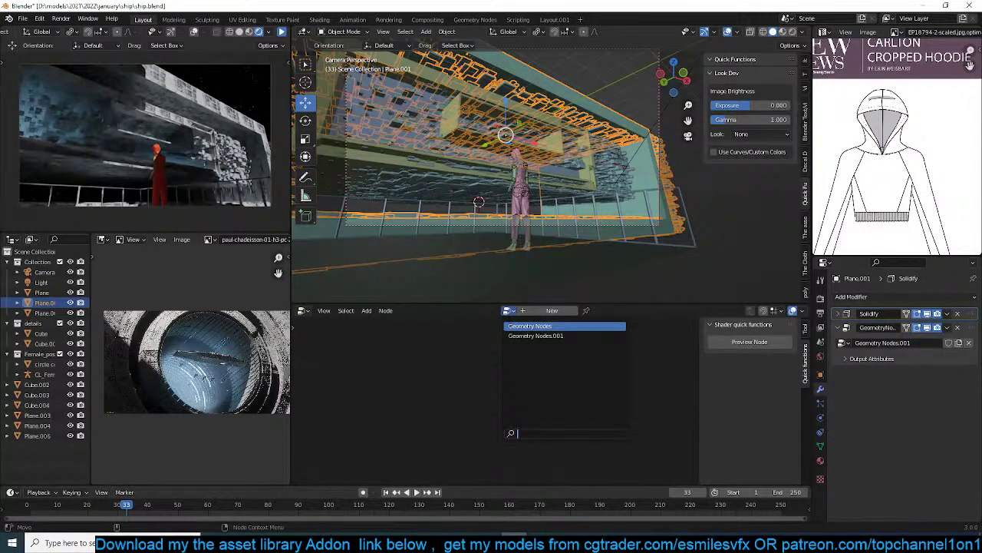
left_click(510, 323)
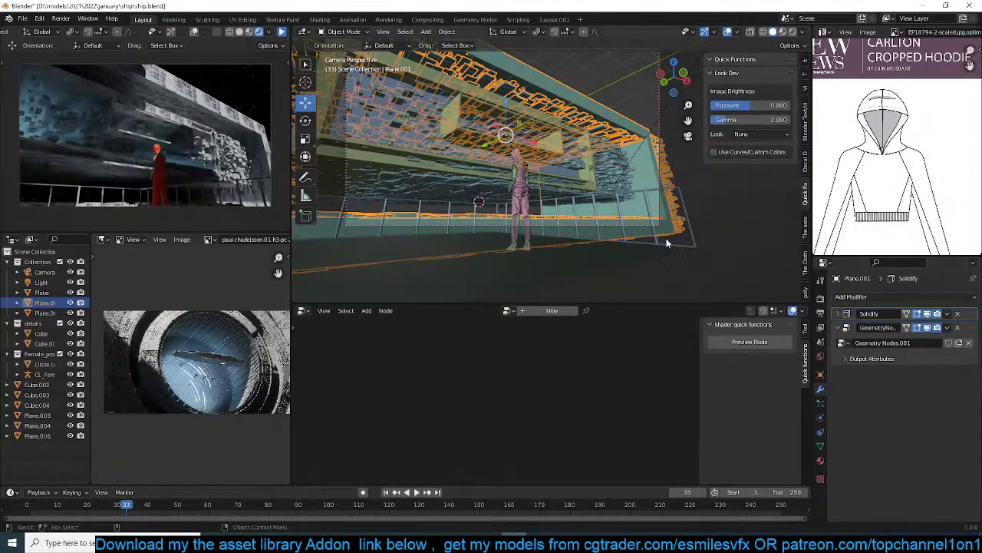
left_click(965, 328)
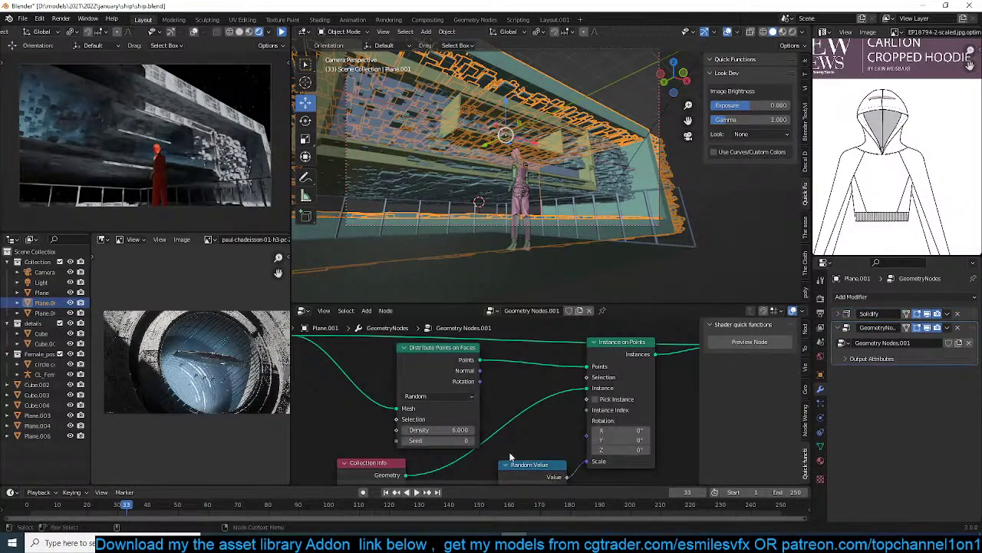
Enable Pick Instance on the Instance on Points node and set the Random Value maximum to 0.720.
scroll(530, 424, "down", 2)
left_click(537, 378)
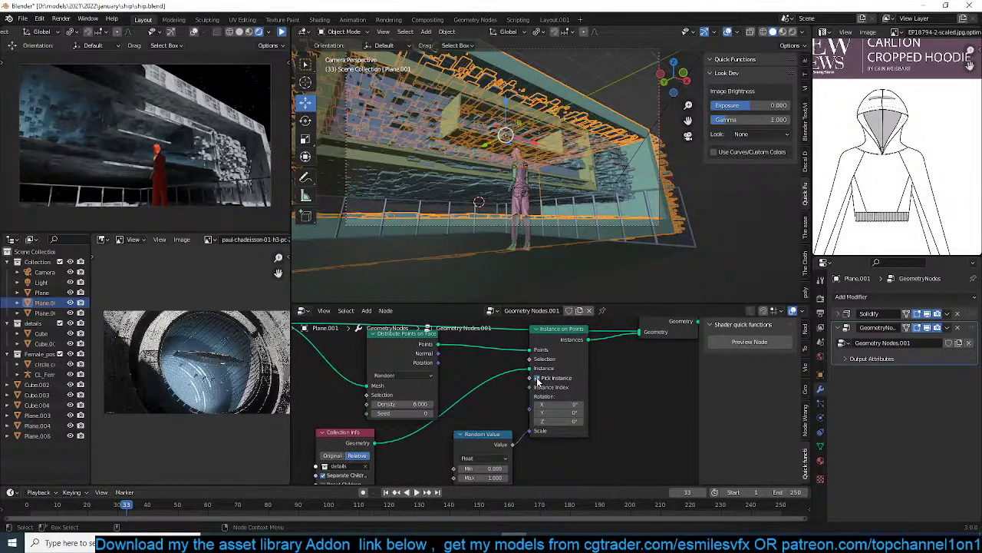
middle_click_drag(507, 411, 611, 392)
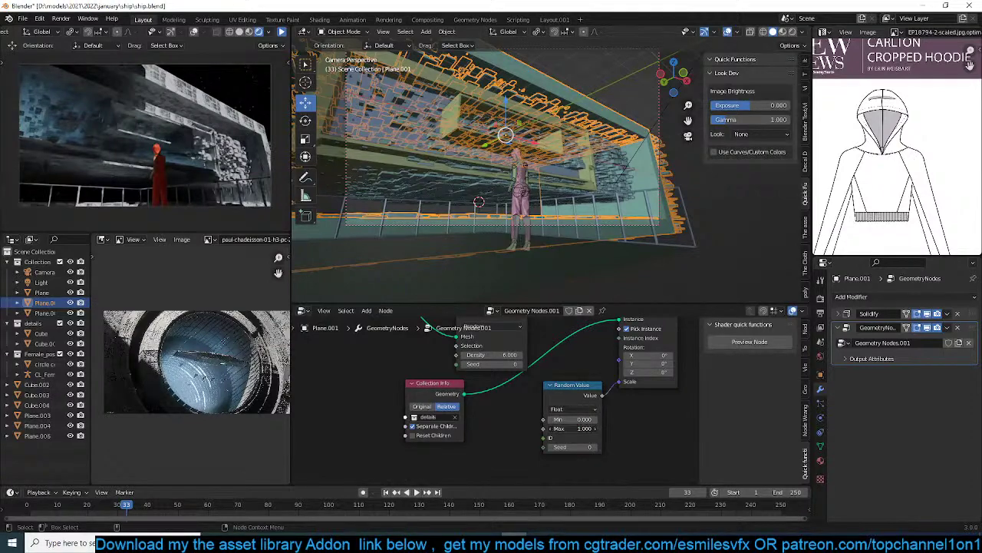
mouse_move(584, 428)
left_mouse_down()
mouse_move(672, 429)
mouse_move(557, 429)
mouse_move(572, 428)
left_mouse_up()
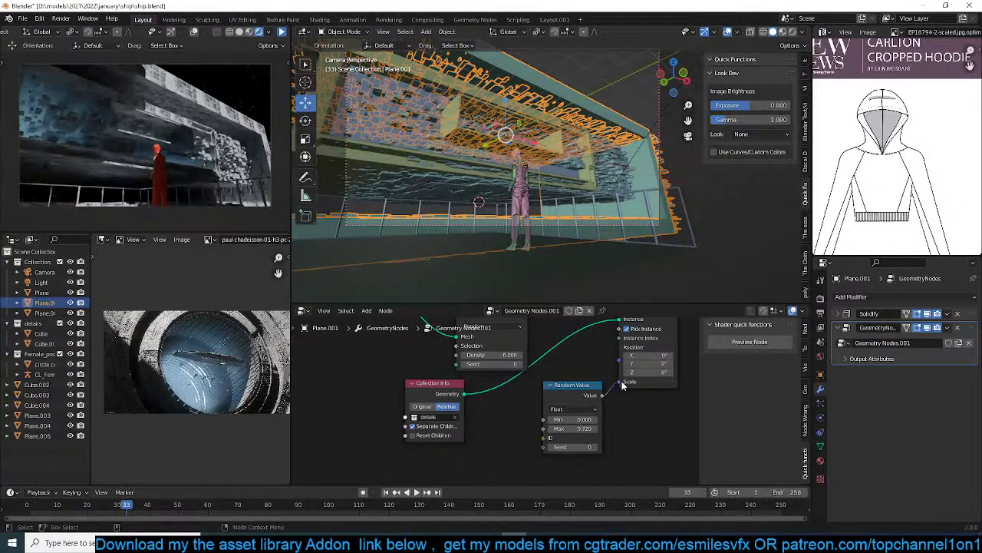
Try disconnecting Random Value from the instance scale, use a uniform scale of 0.900 and save the file.
left_click_drag(620, 382, 643, 407)
middle_click_drag(580, 384, 546, 412)
key("ctrl+s")
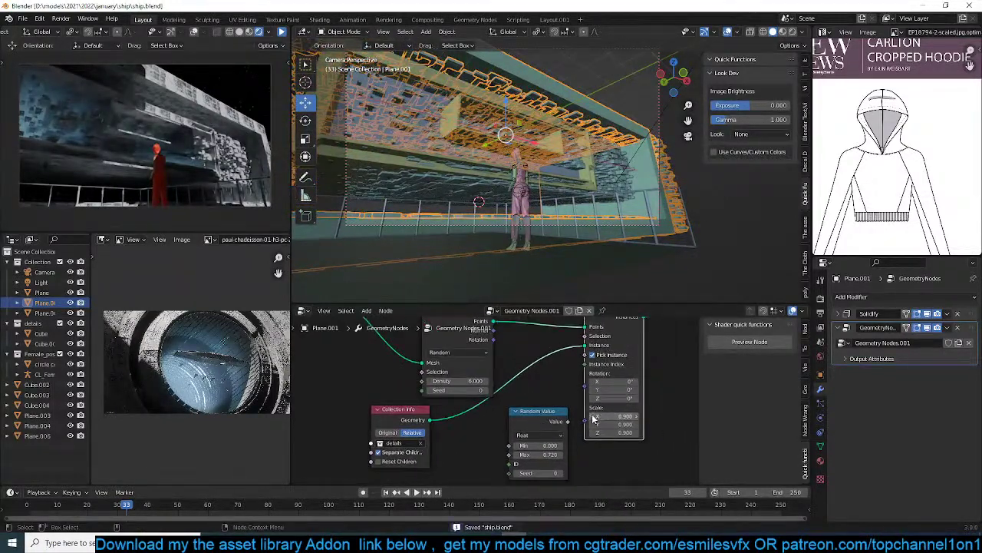
middle_click_drag(441, 437, 497, 428)
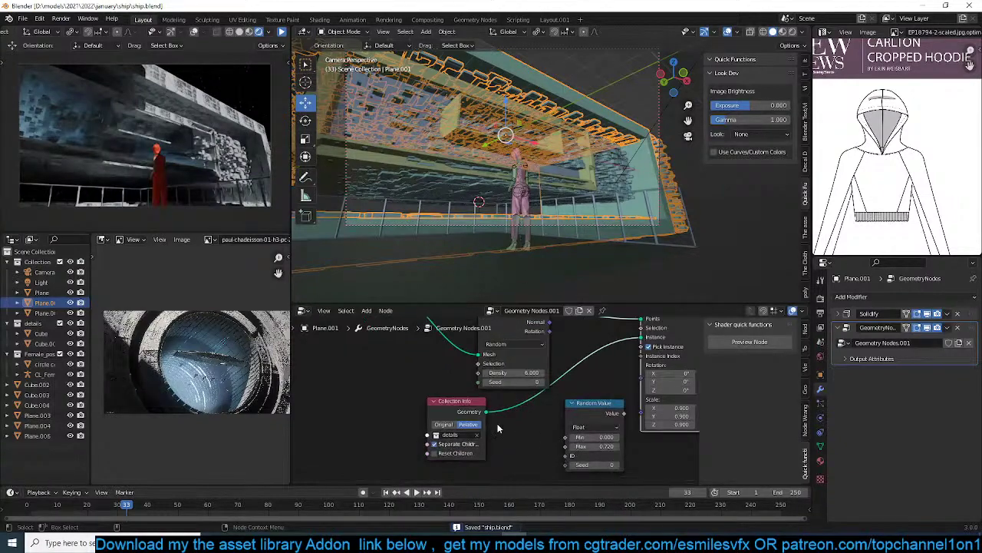
Switch the shell's Collection Info node to Original and enable Reset Children.
left_click(453, 426)
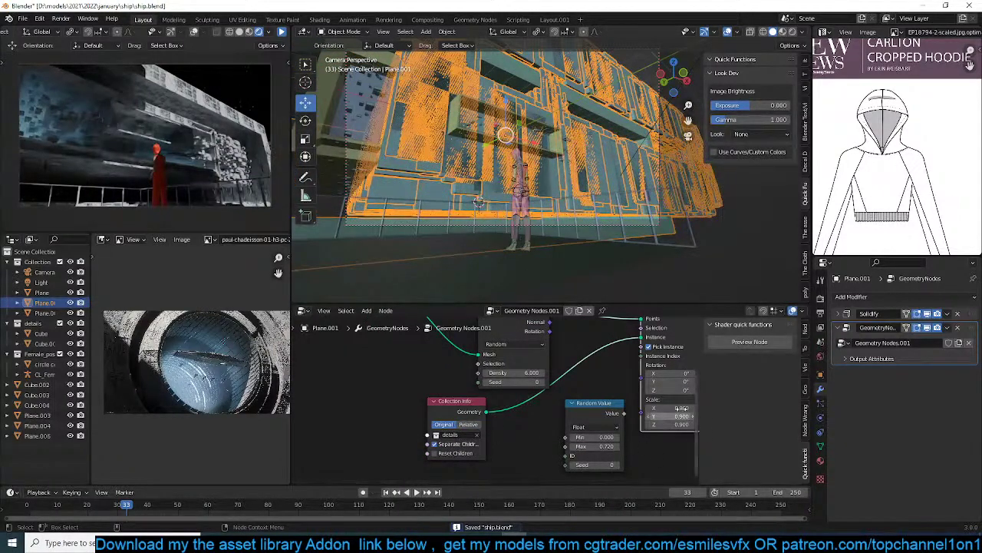
mouse_move(671, 407)
left_mouse_down()
mouse_move(670, 425)
mouse_move(645, 424)
mouse_move(670, 425)
left_mouse_up()
left_click(453, 453)
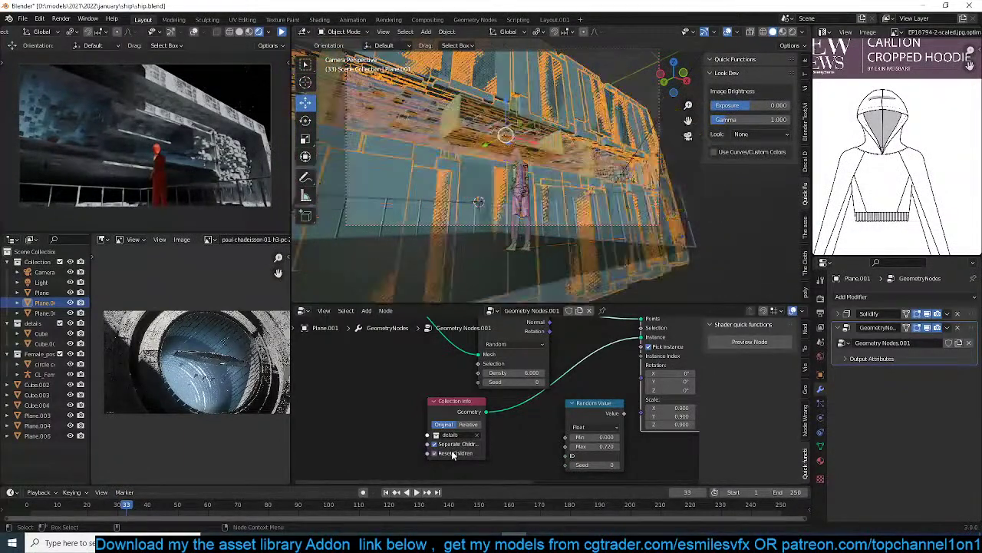
Reconnect Random Value to the instance scale as a Float with minimum 0.130 and maximum 0.250, and clear the object selection.
middle_click_drag(622, 430, 588, 430)
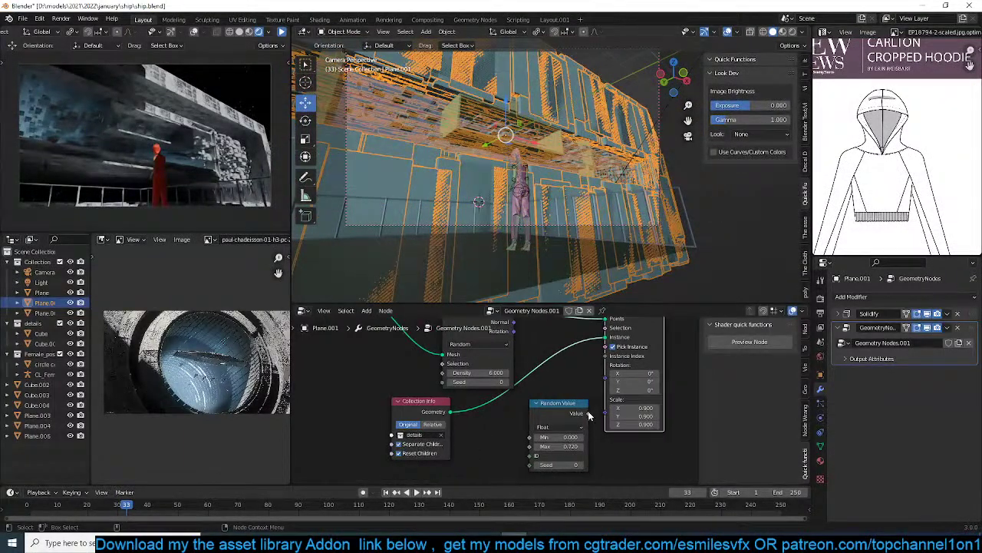
left_click_drag(588, 413, 608, 414)
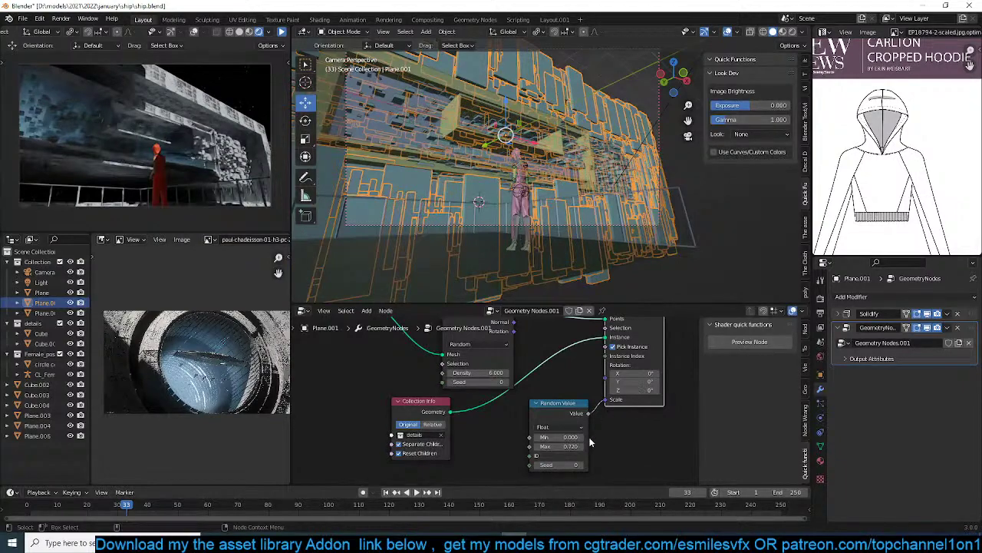
left_click_drag(559, 447, 582, 437)
middle_click_drag(630, 391, 642, 400)
key("alt+a")
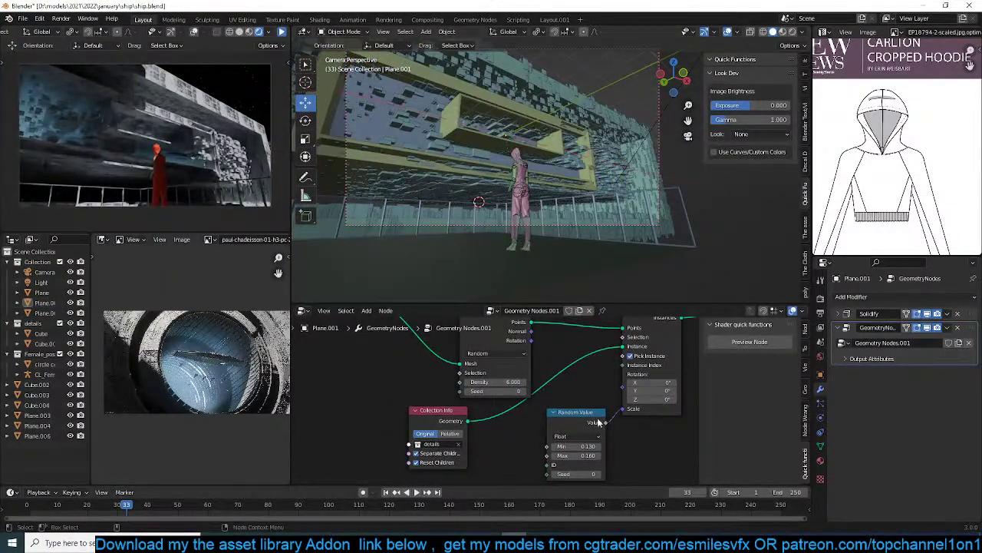
left_click_drag(572, 455, 586, 455)
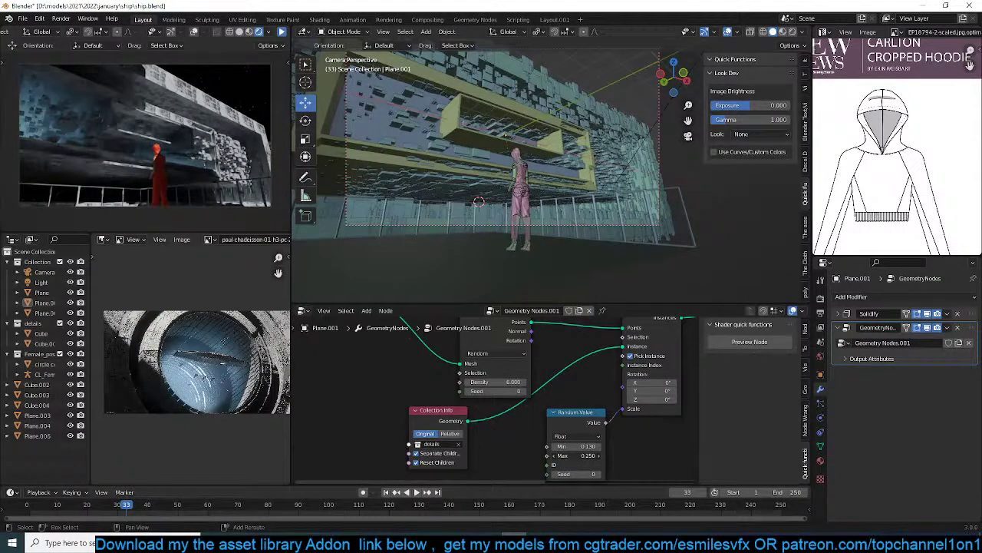
left_click(591, 436)
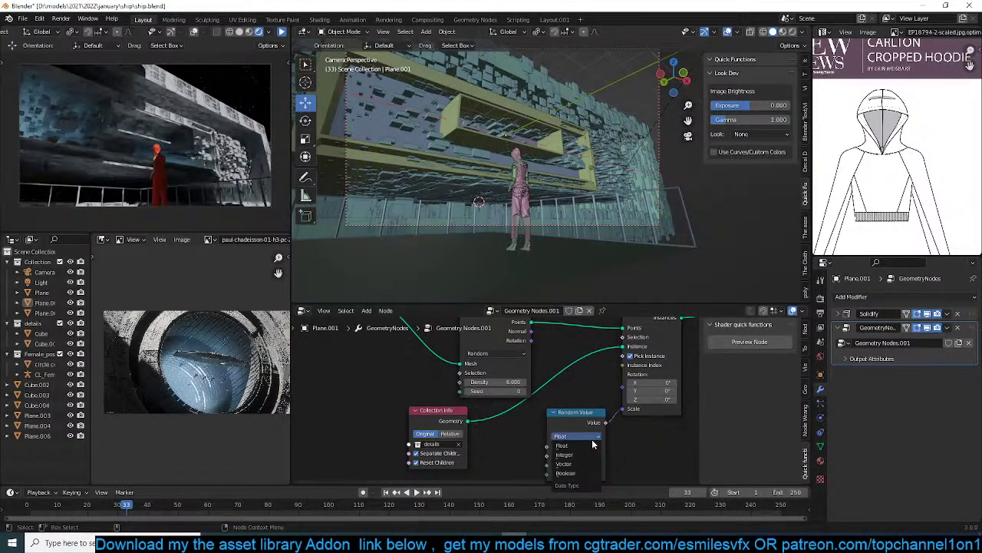
left_click(562, 445)
Disconnect Random Value from Scale, set the instance scale to 0.180, 0.180, 2.180, save the file and set the point density to 2.600.
left_click_drag(623, 409, 664, 434)
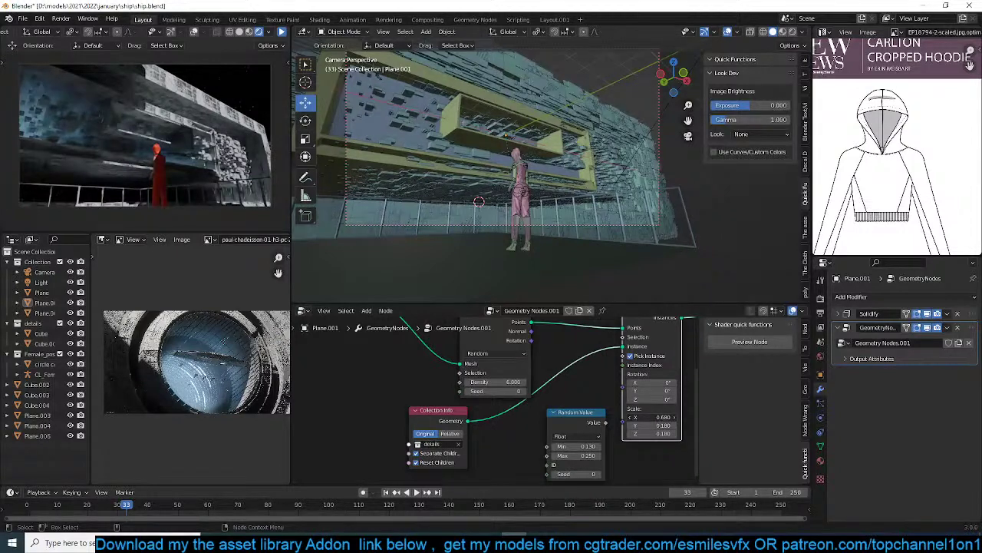
left_click_drag(660, 434, 687, 434)
mouse_move(575, 379)
middle_mouse_down()
mouse_move(599, 382)
mouse_move(582, 394)
middle_mouse_up()
key("ctrl+s")
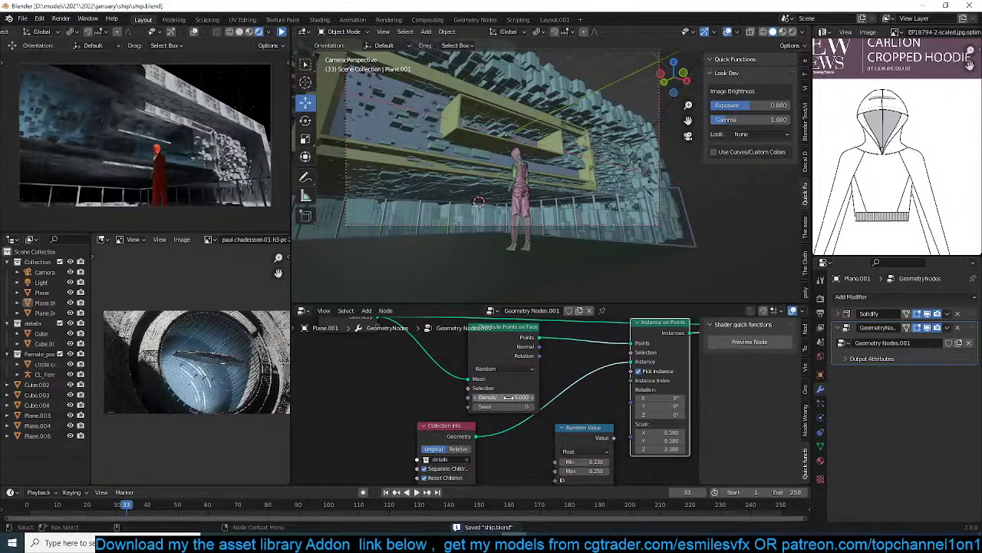
mouse_move(507, 398)
left_mouse_down()
mouse_move(606, 397)
mouse_move(505, 396)
left_mouse_up()
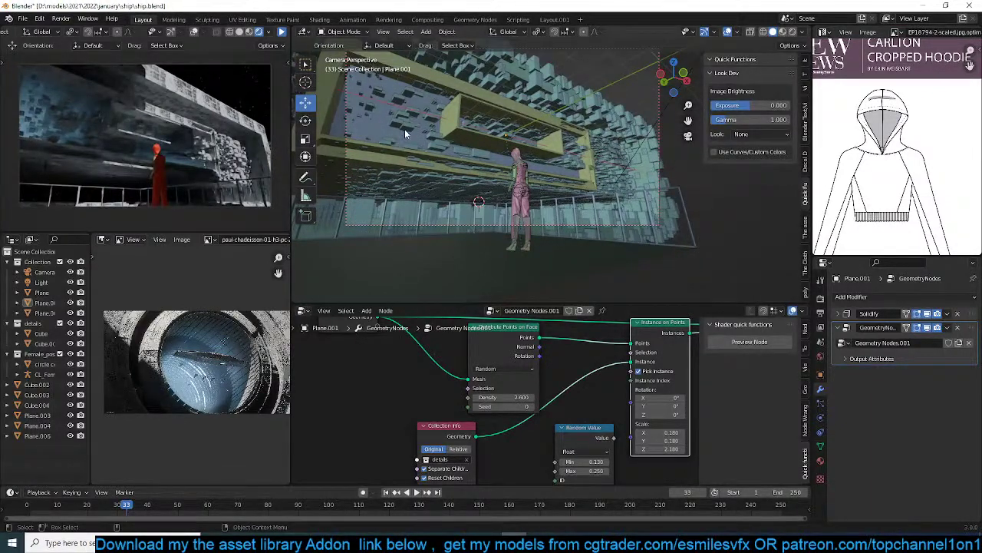
Select the tiled frame Plane.002 and enable Reset Children in its Collection Info node.
left_click(419, 162)
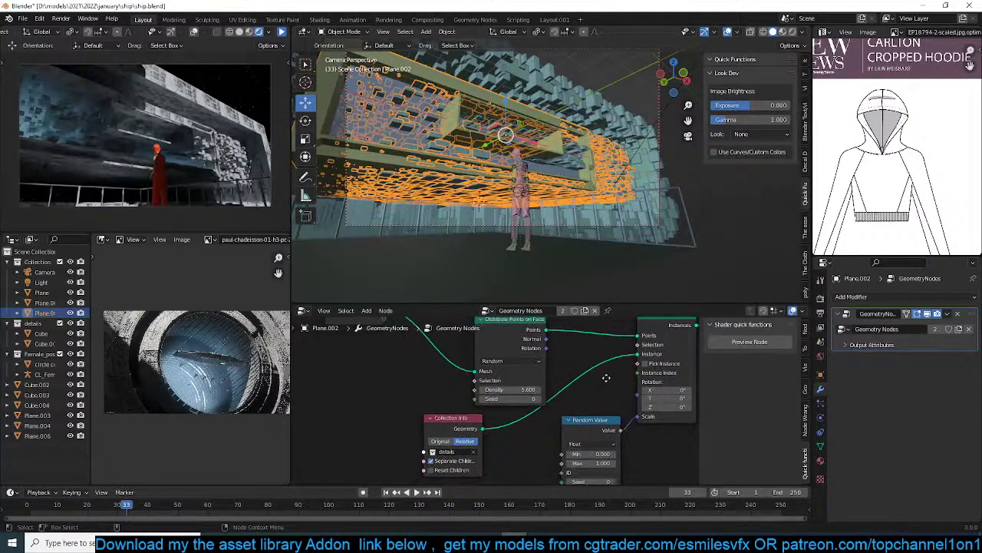
left_click(450, 463)
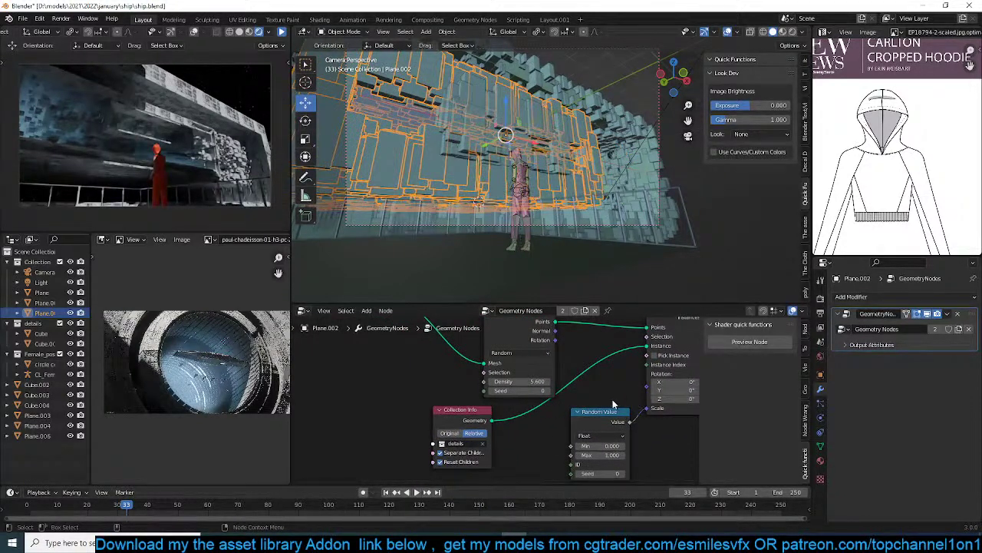
middle_click_drag(526, 419, 467, 428)
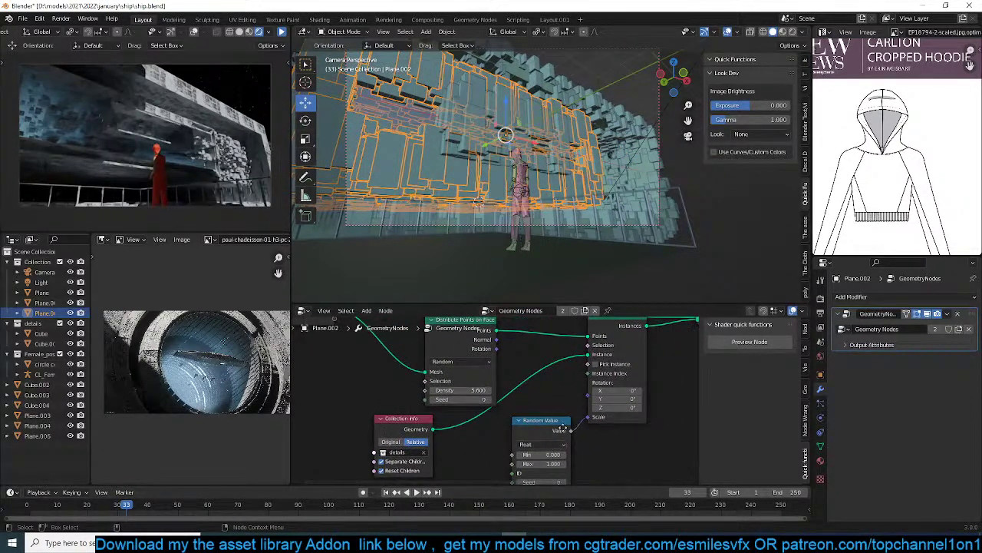
middle_click_drag(563, 428, 568, 424)
Change Plane.002's Random Value to Vector, set all minimum and maximum components to 1.000 and connect it to Scale.
left_click(568, 428)
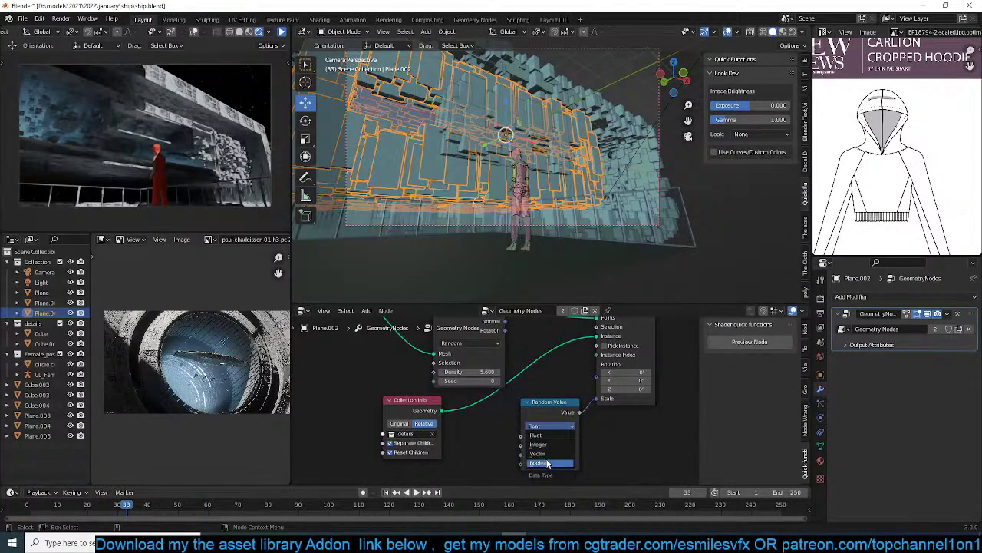
left_click(551, 457)
middle_click_drag(554, 478, 561, 425)
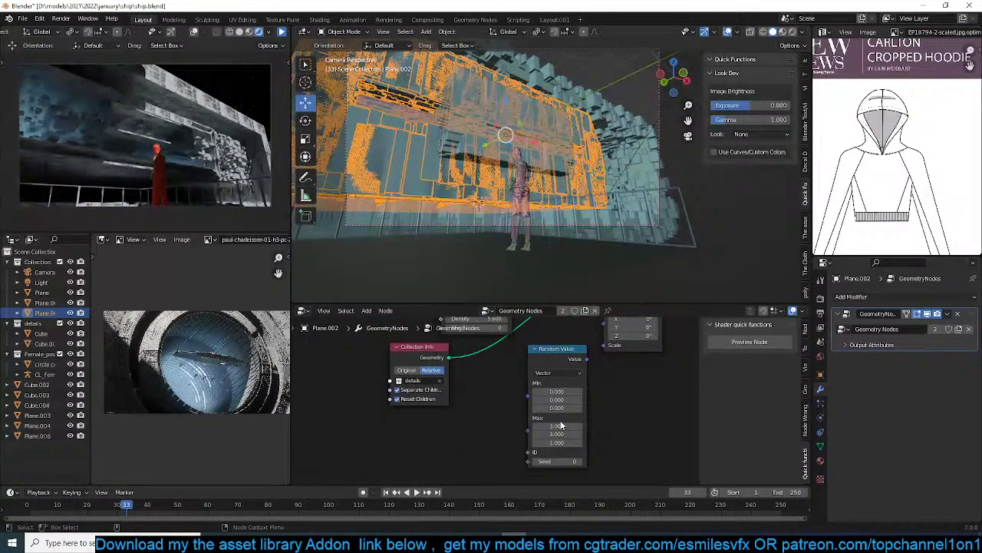
left_click_drag(570, 392, 570, 408)
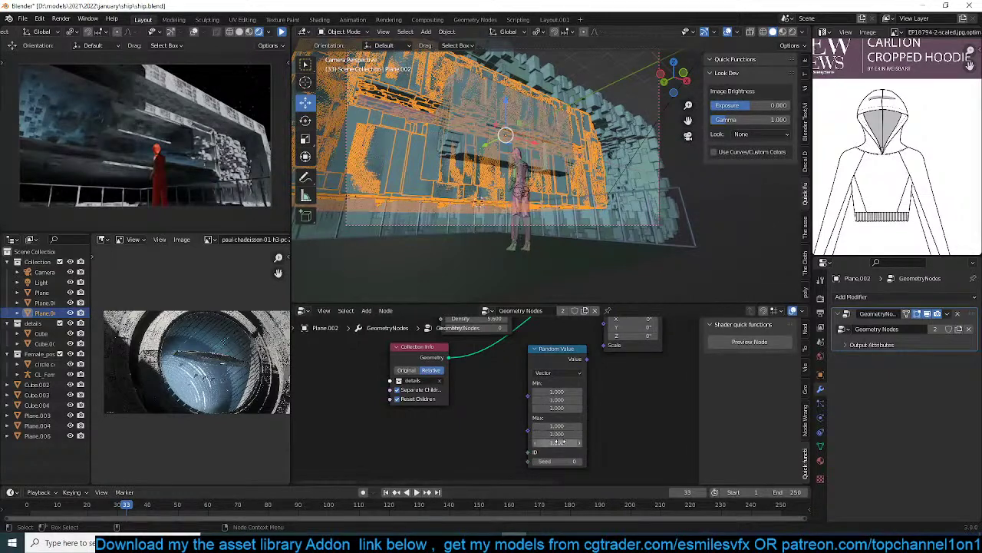
left_click_drag(557, 426, 564, 426, "shift")
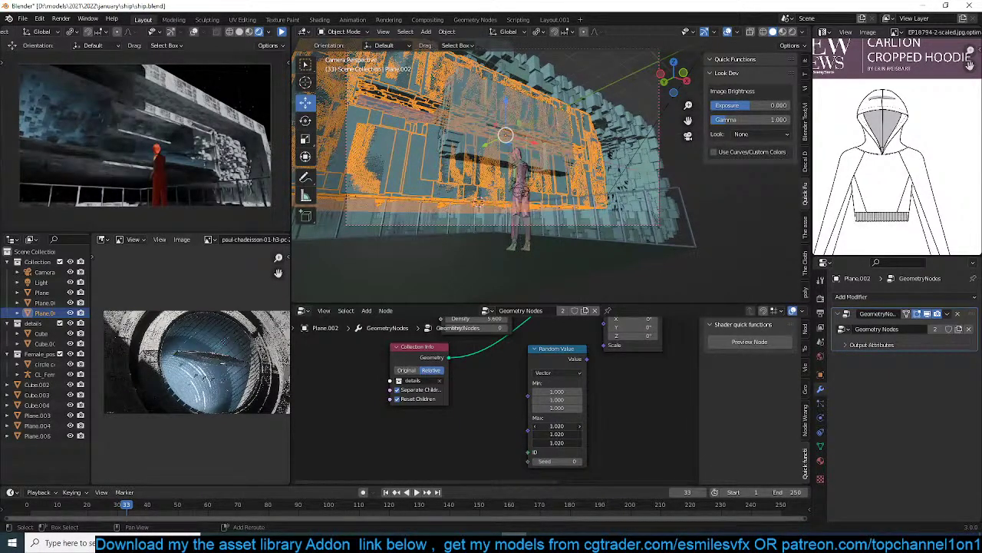
left_click_drag(557, 425, 546, 425, "alt")
left_click_drag(587, 358, 609, 372)
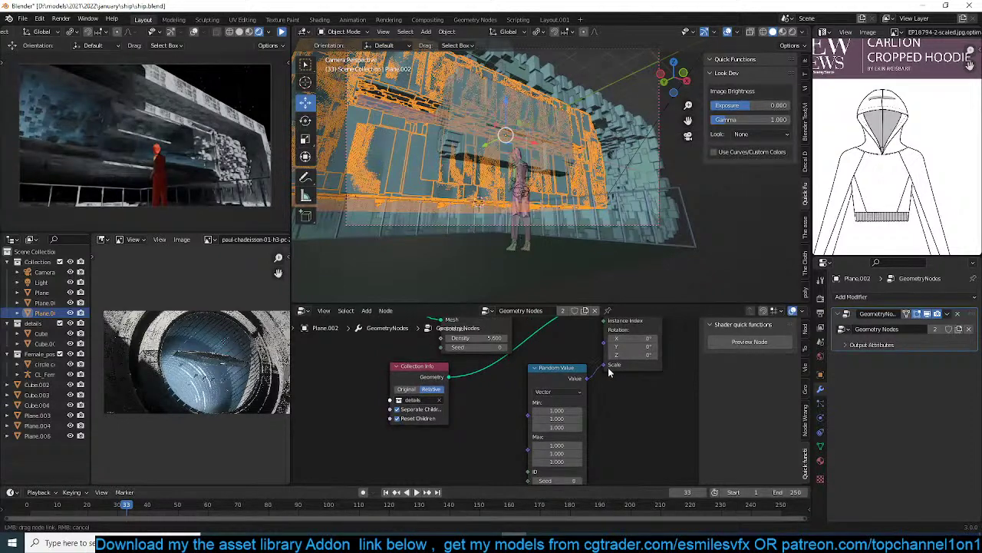
Set all Random Value maximum components to -0.700 and minimum components to 0.390, and deselect Plane.002.
middle_click_drag(602, 401, 609, 369)
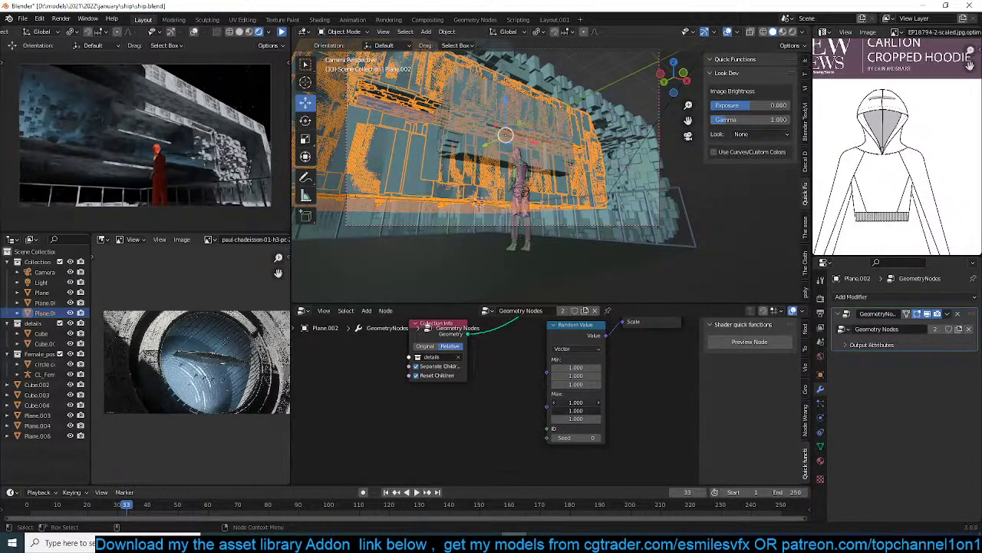
left_click_drag(576, 411, 496, 402)
left_click(605, 240)
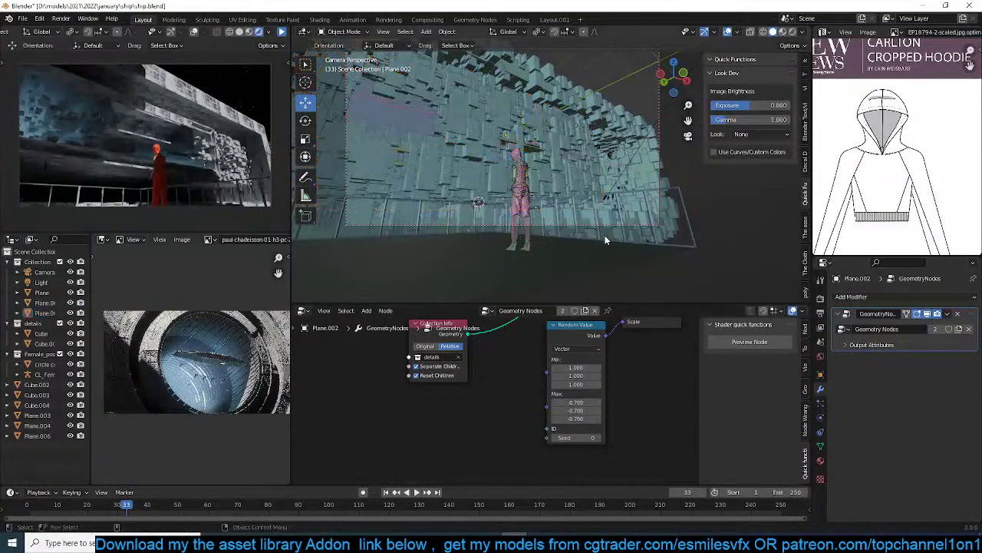
left_click_drag(583, 367, 556, 367, "alt")
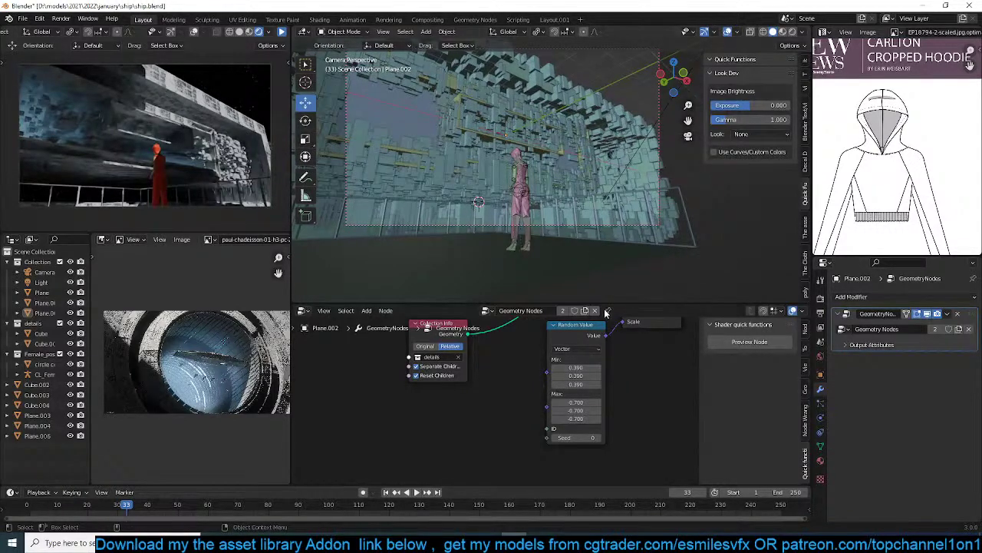
Save the file and set Plane.002's Random Value components to 0.040 for the maximum and 0.270 for the minimum.
key("ctrl+s")
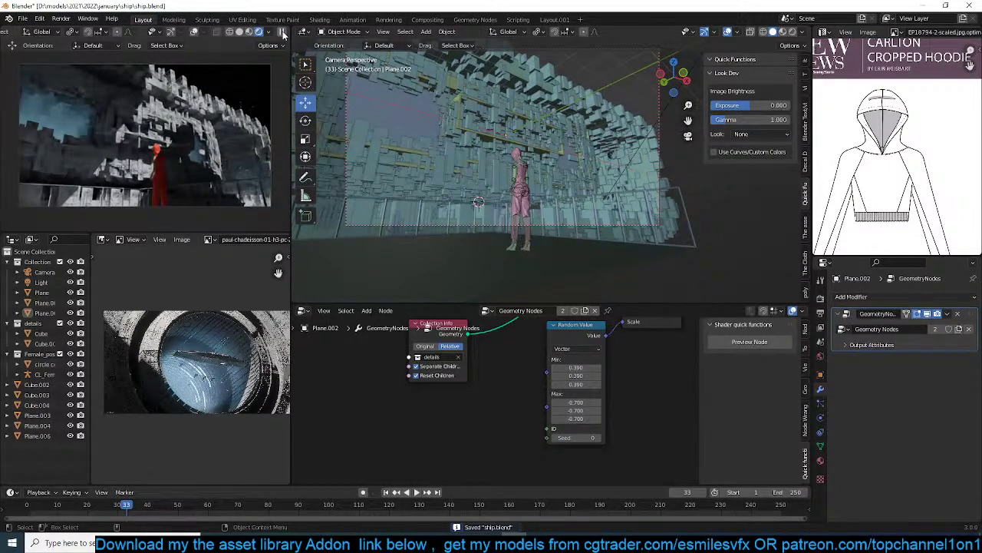
scroll(604, 324, "up", 1)
middle_click_drag(595, 351, 540, 420)
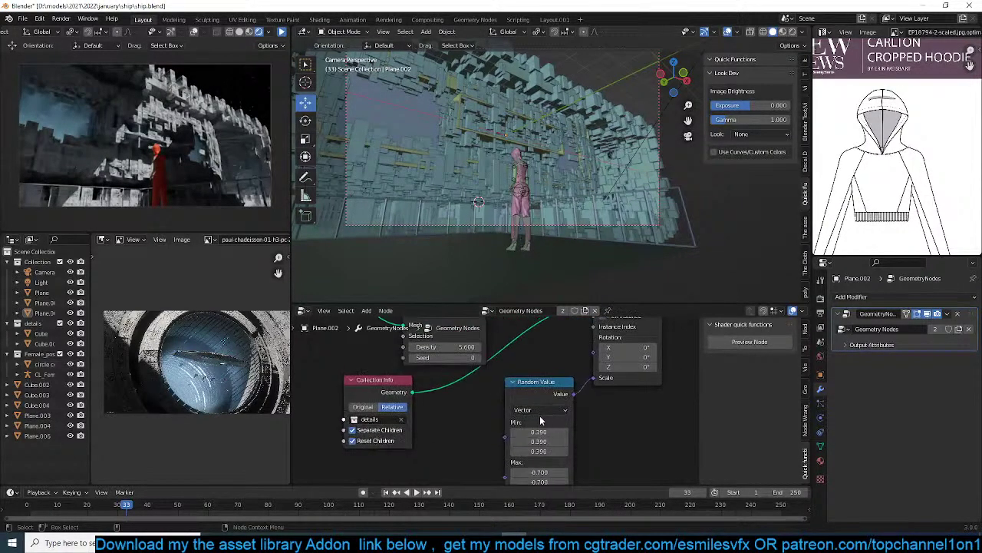
middle_click_drag(453, 350, 470, 323)
left_click(556, 445)
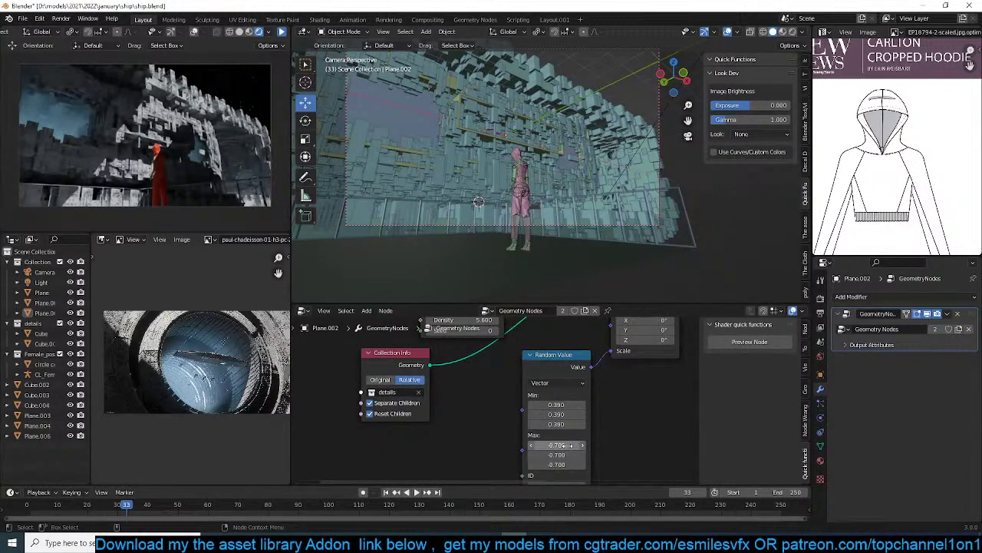
type("1")
key("Return")
left_click_drag(563, 445, 488, 464)
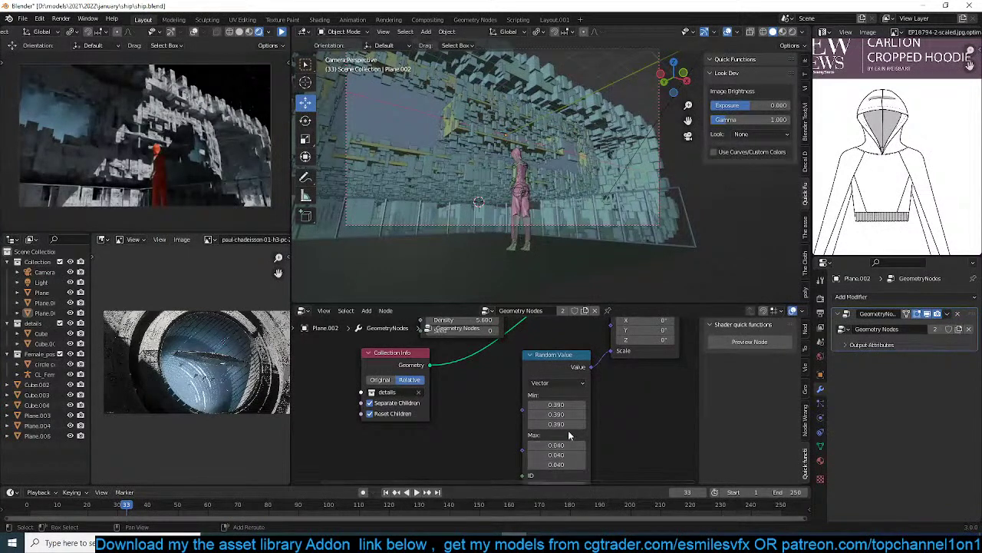
mouse_move(557, 404)
left_mouse_down()
mouse_move(542, 404)
mouse_move(555, 404)
left_mouse_up()
Set Plane.002's Collection Info to Original and connect the distributed points' Rotation to the Instance on Points Rotation.
middle_click_drag(417, 374, 435, 413)
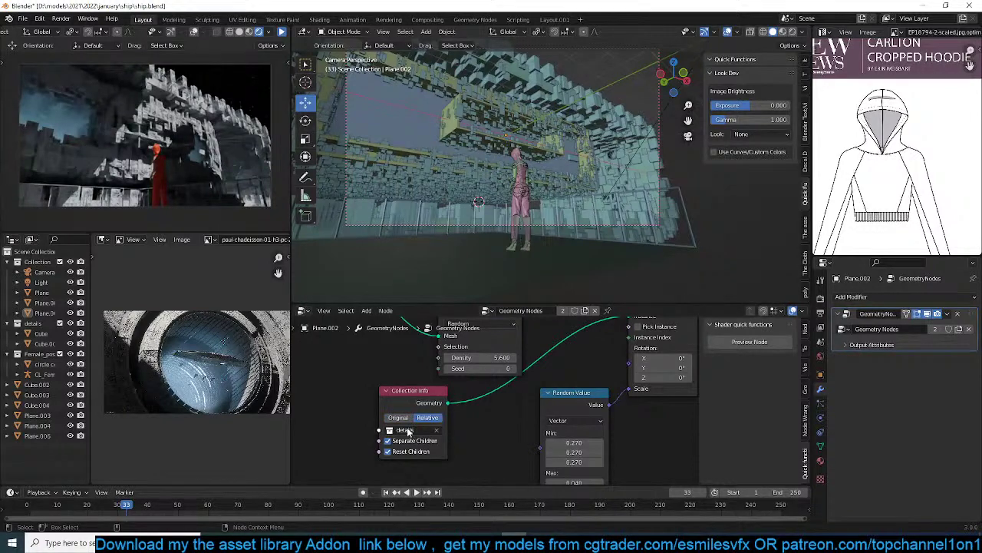
middle_click_drag(560, 352, 534, 396)
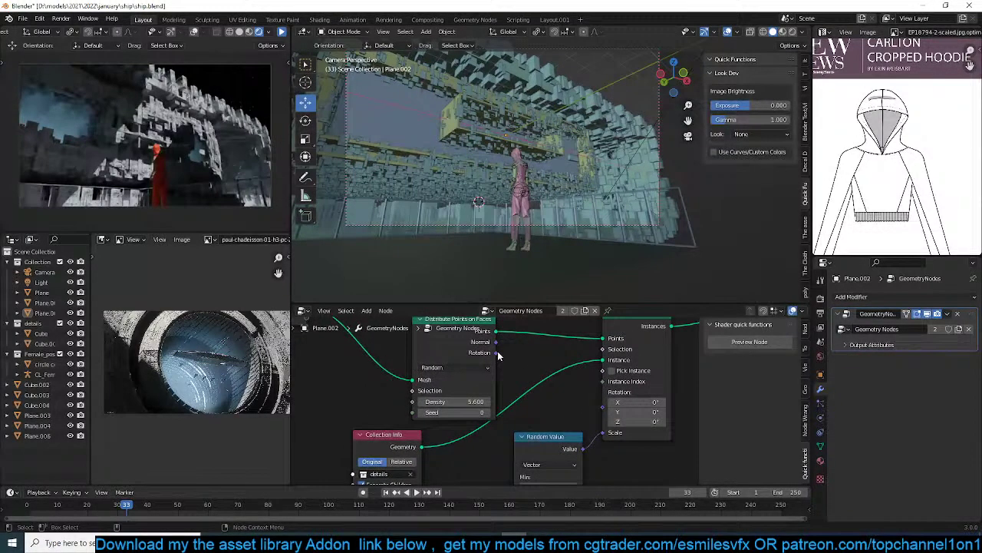
left_click_drag(614, 409, 614, 411)
Set all maximum components of Plane.002's Random Value to 0.280.
middle_click_drag(566, 435, 568, 410)
middle_click_drag(588, 450, 609, 380)
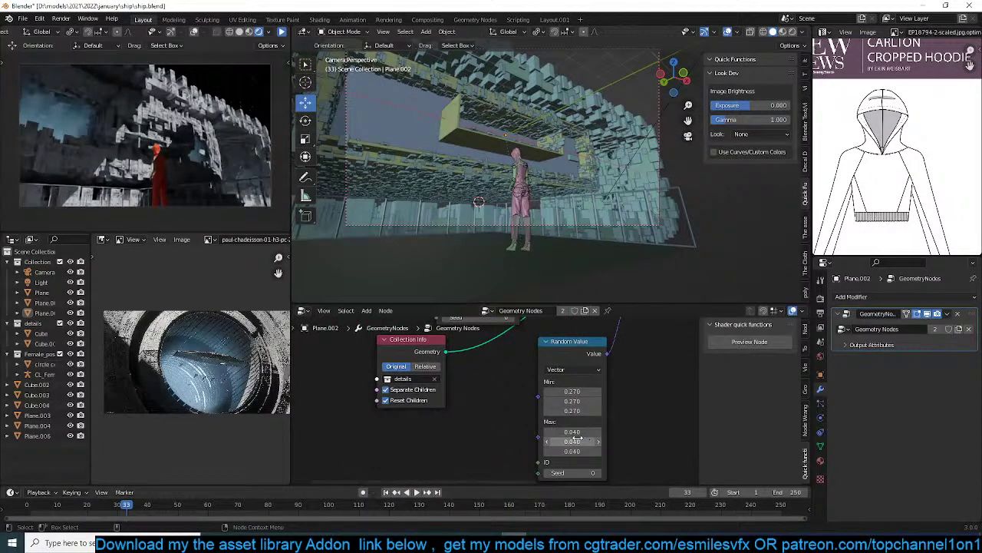
mouse_move(573, 431)
left_mouse_down()
mouse_move(573, 451)
mouse_move(621, 451)
mouse_move(572, 425)
left_mouse_up()
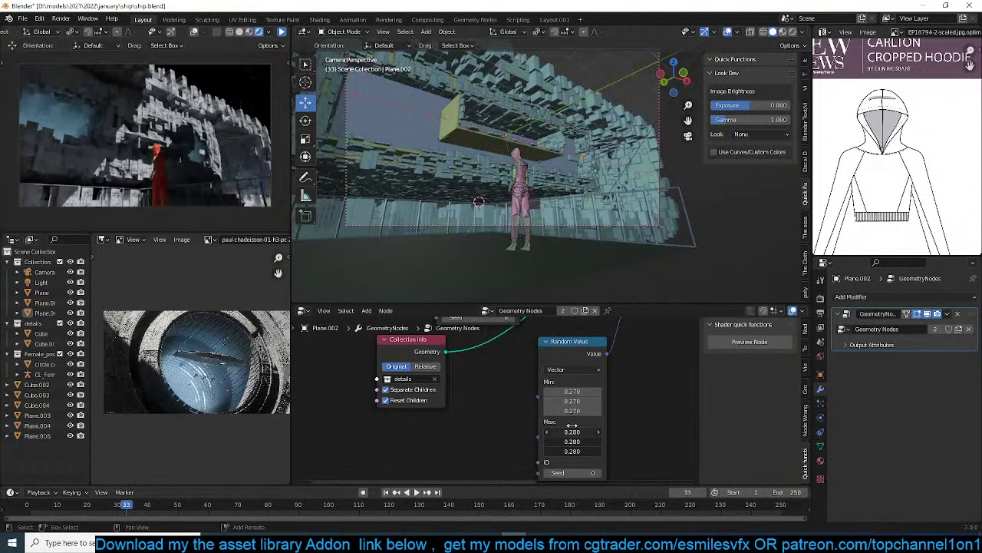
Connect the distributed points' Rotation to the instance Rotation on Plane.001, set its scale to 0.290 on all axes and deselect it.
left_click(597, 104)
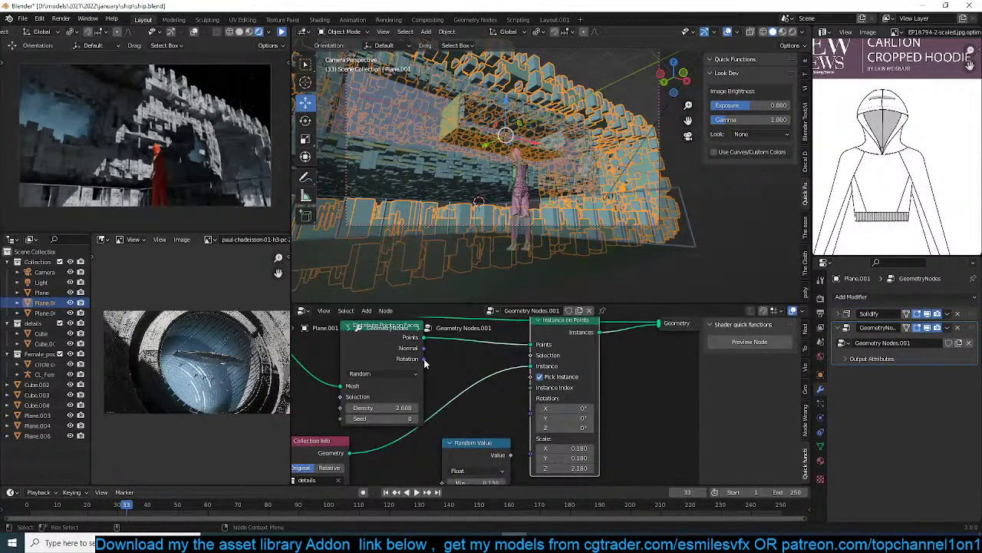
left_click_drag(424, 359, 535, 415)
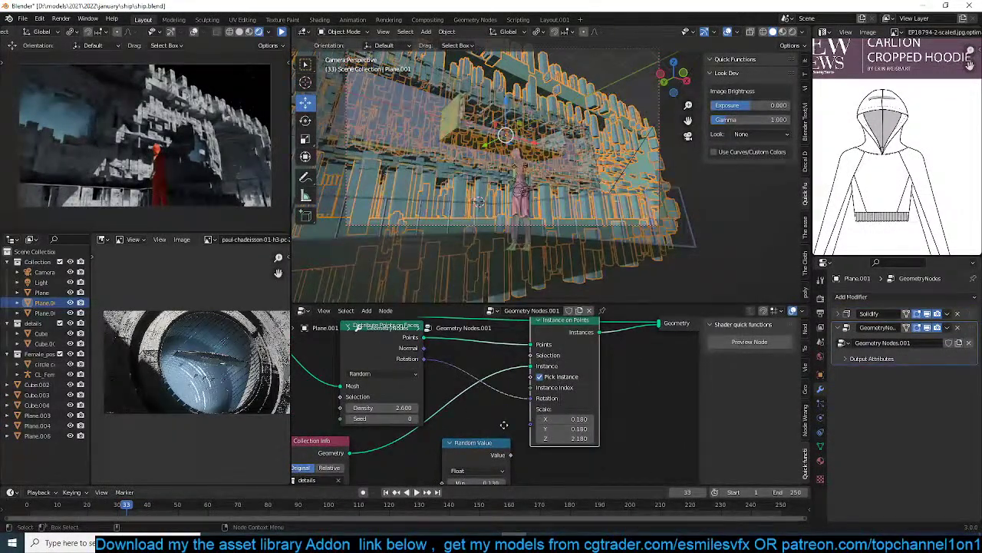
middle_click_drag(503, 424, 556, 396)
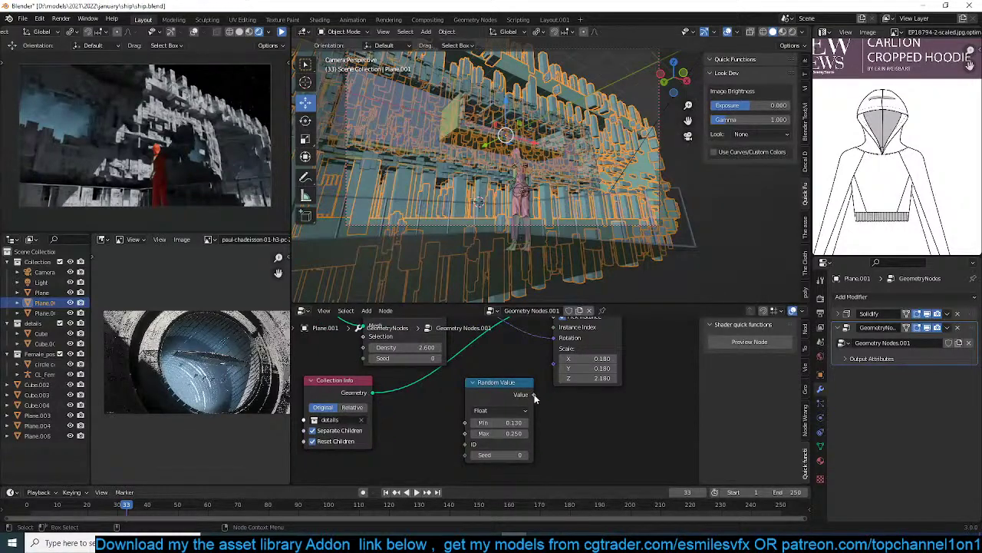
left_click_drag(602, 359, 552, 378)
type("1")
key("Return")
key("alt+a")
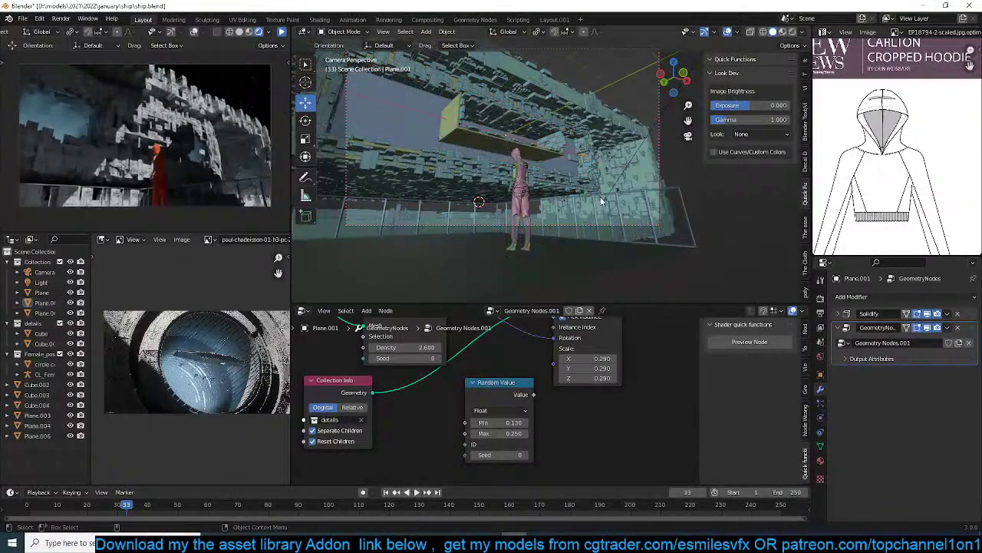
Save the file and refresh the paused rendered camera preview with nothing selected.
middle_click_drag(600, 198, 633, 199, "shift")
key("ctrl+s")
left_click(532, 146)
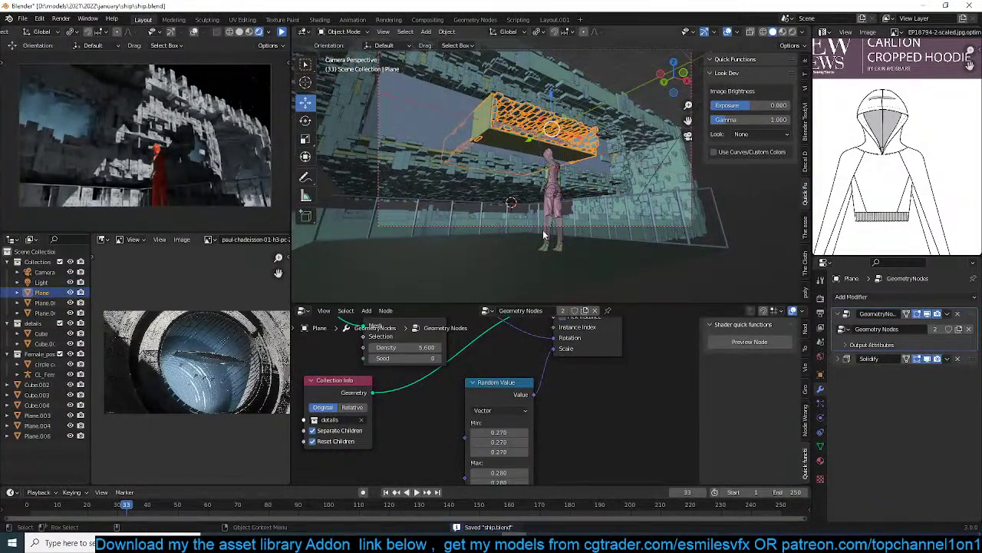
middle_click_drag(587, 354, 610, 395)
left_click(567, 233)
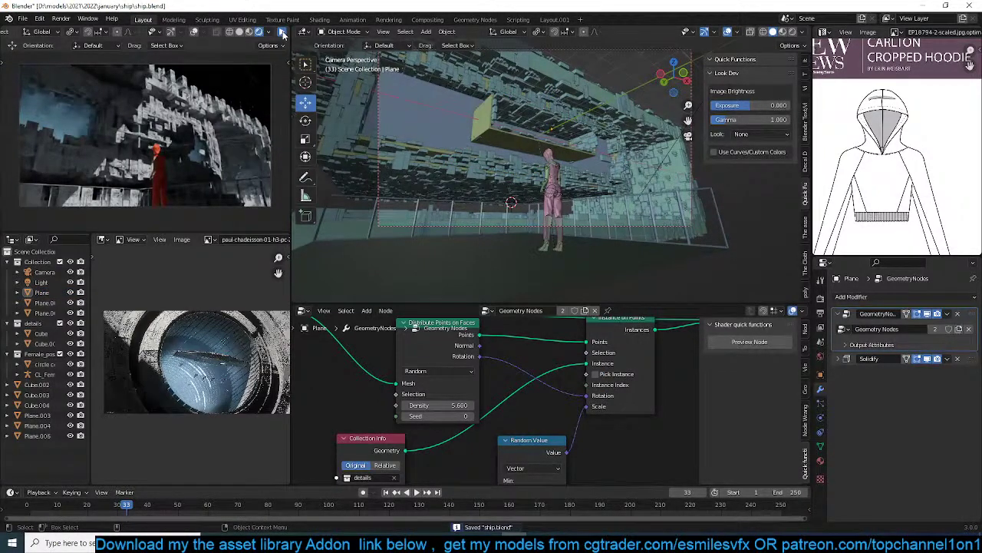
left_click(283, 32)
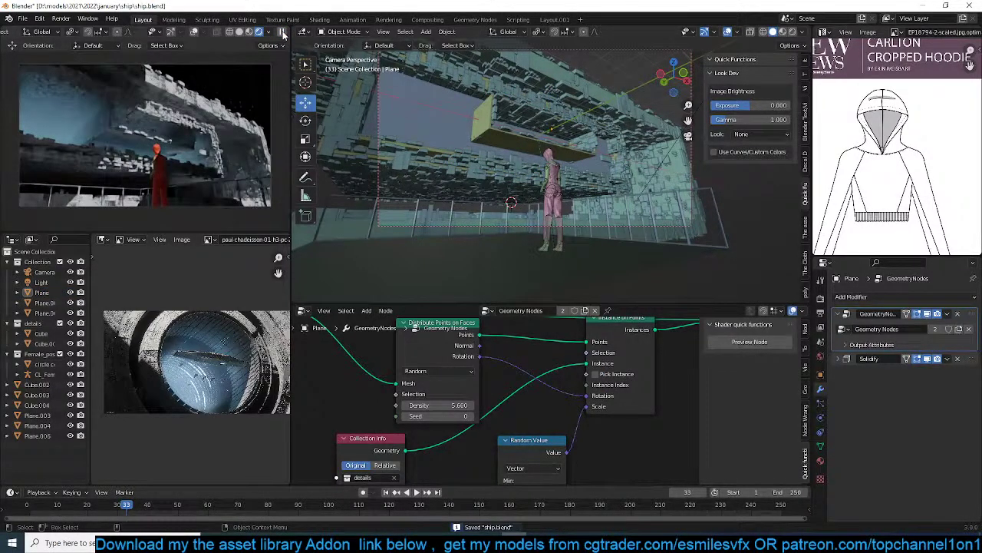
Show the scene in wireframe and move the central box Plane about 2 m along Y.
left_click(549, 131)
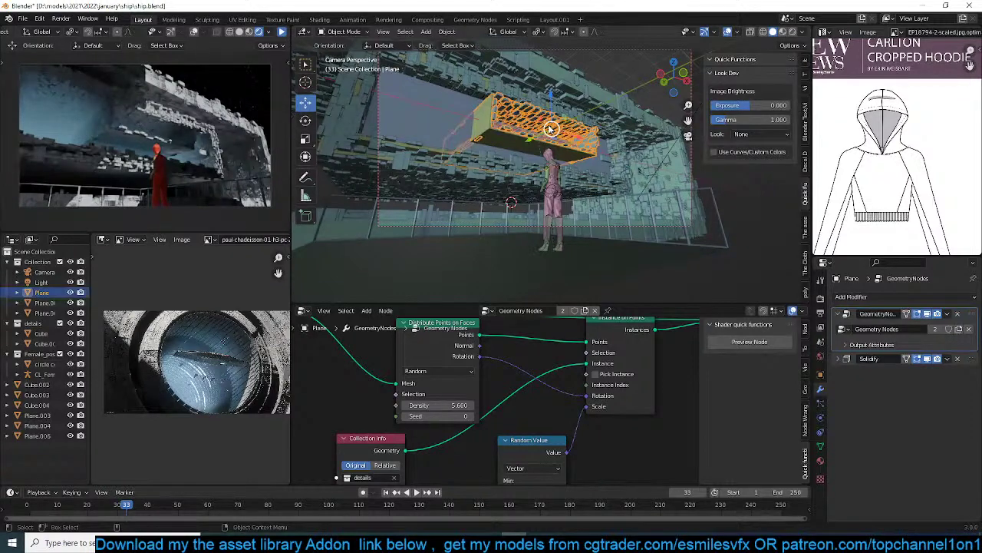
key("KP_1")
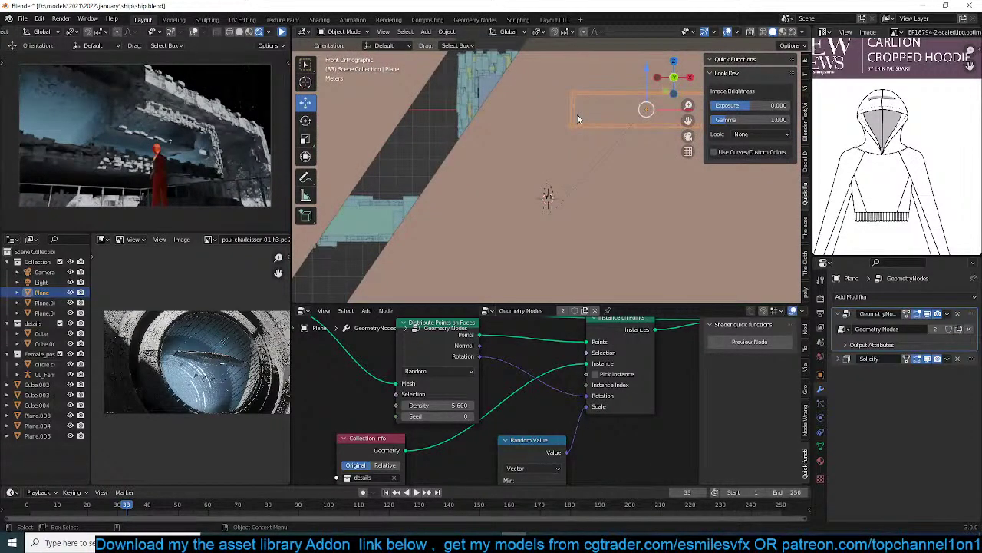
key("z")
scroll(578, 152, "down", 3)
middle_click_drag(578, 152, 489, 165, "shift")
scroll(507, 163, "down", 1)
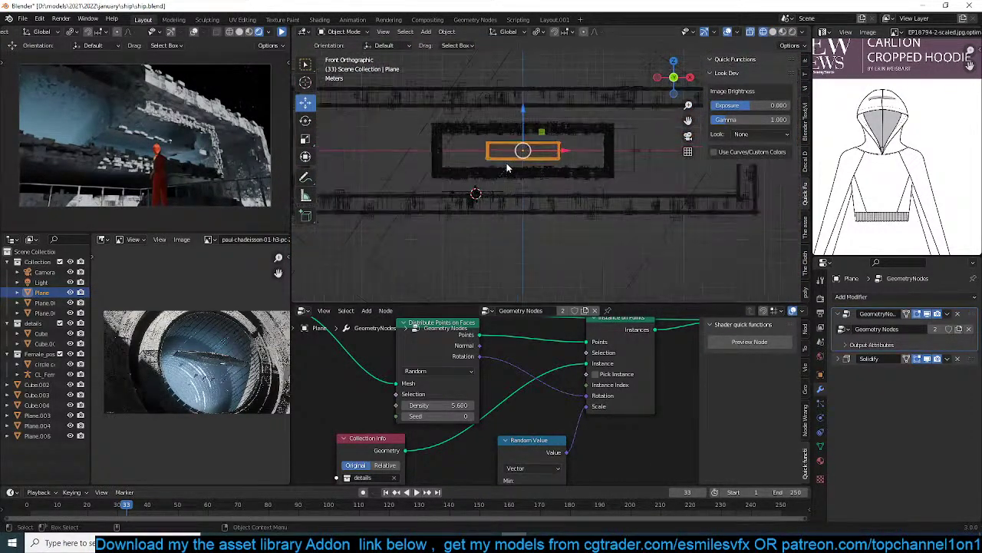
key("KP_0")
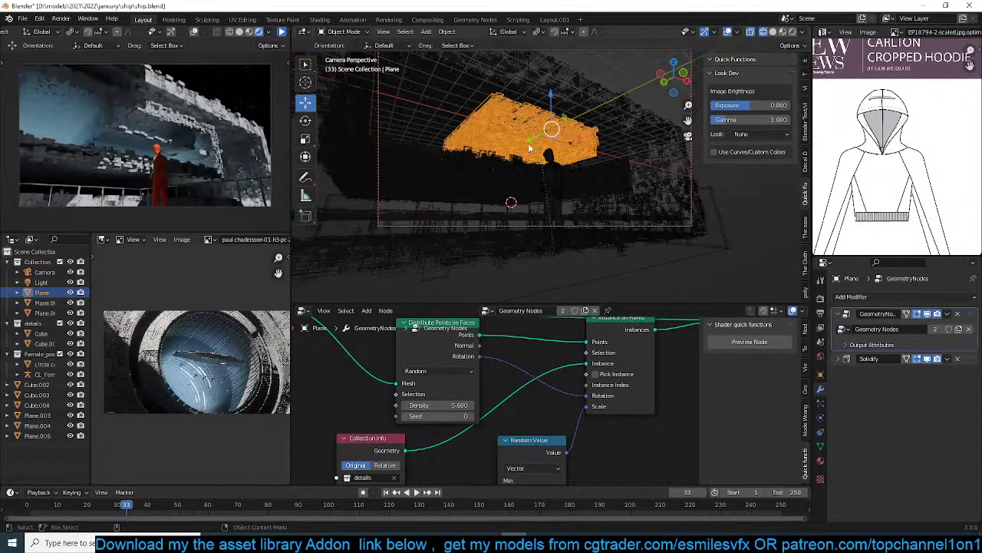
left_click_drag(529, 148, 528, 154)
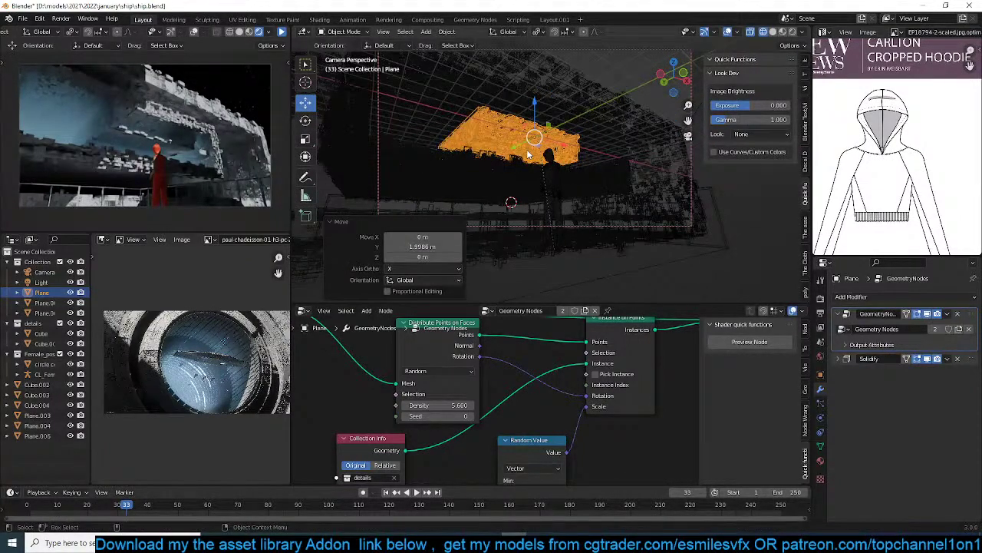
key("KP_0")
key("KP_0")
Enlarge the central box Plane uniformly in the front view, keeping it inside the surrounding frame.
key("KP_1")
key("s")
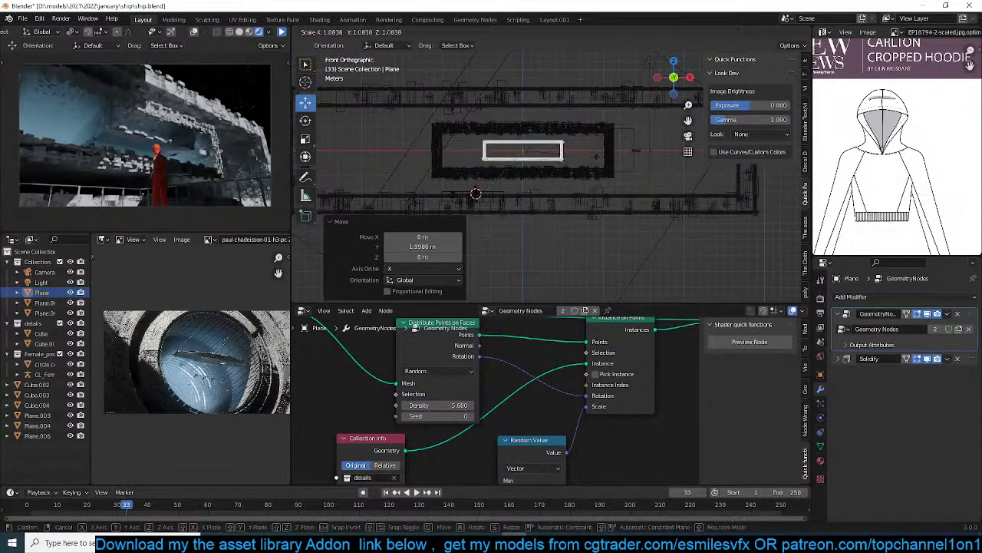
left_click(601, 164)
key("shift+d")
right_click(601, 164)
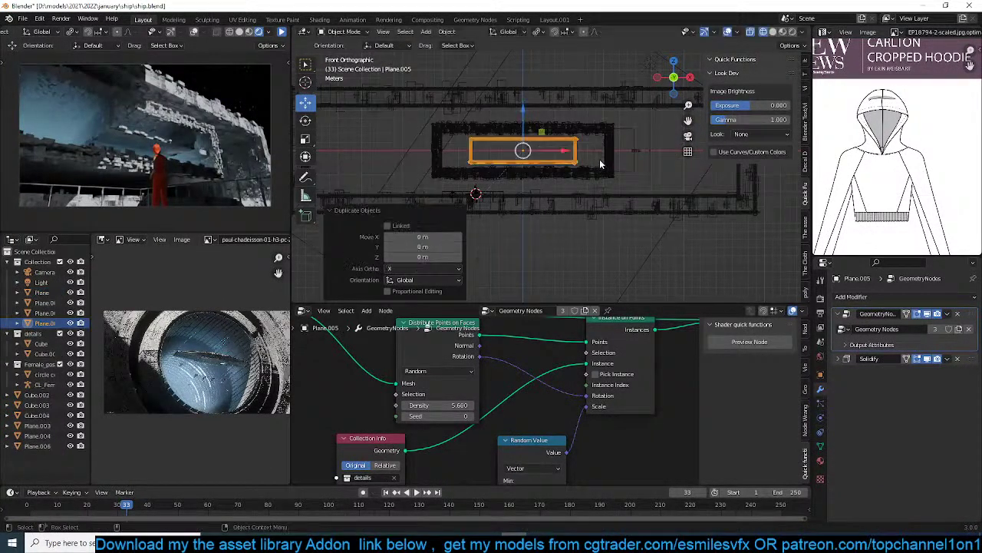
key("s")
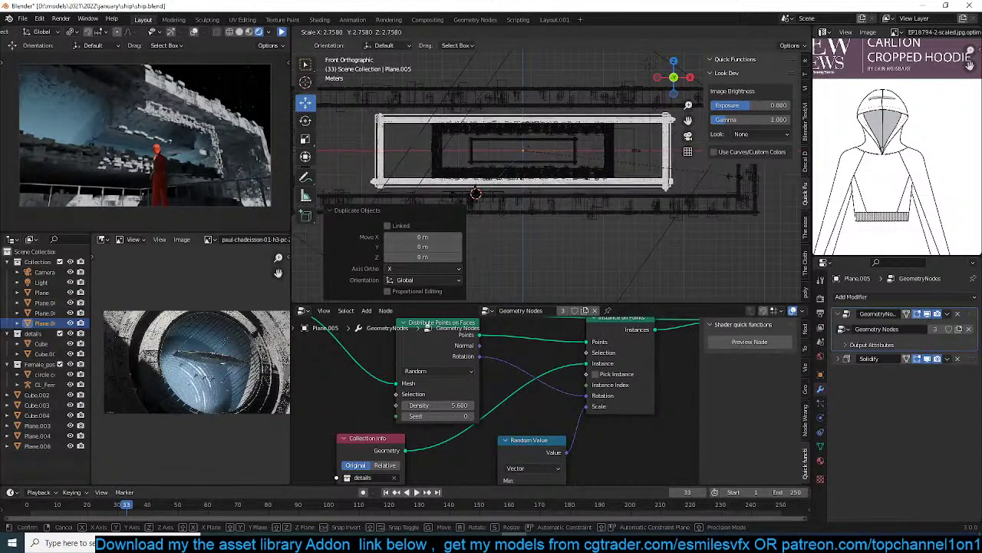
left_click(695, 169)
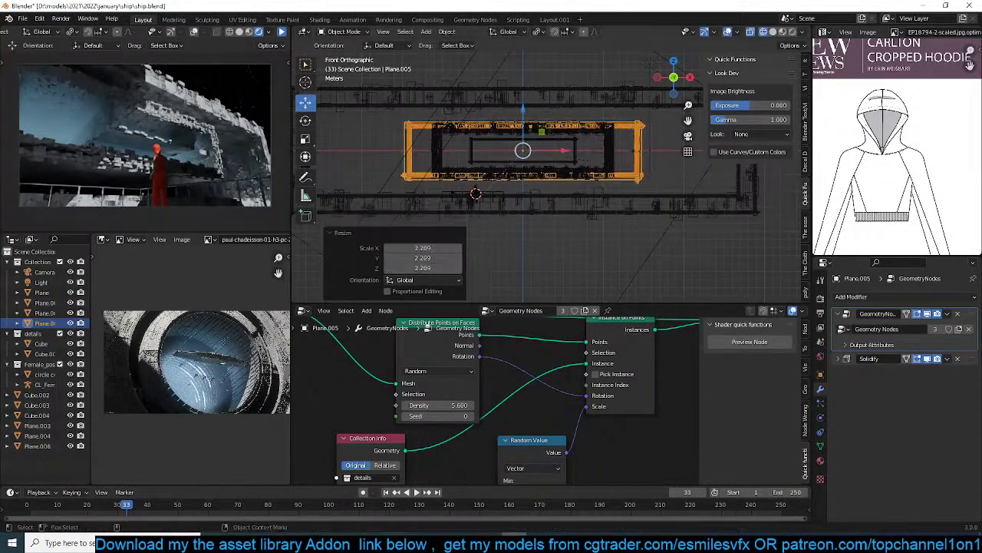
key("s")
key("x")
right_click(554, 176)
key("s")
key("x")
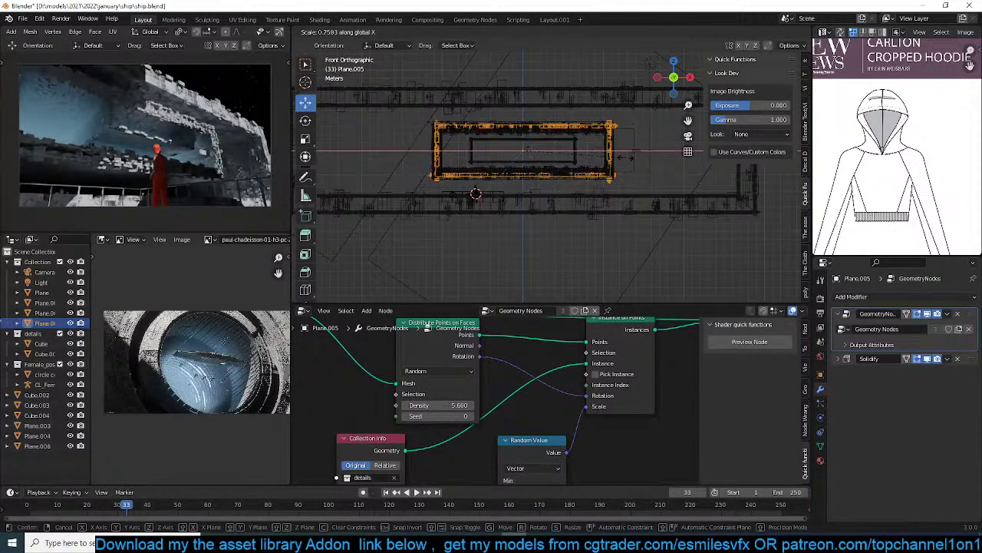
right_click(578, 158)
key("Tab")
key("x")
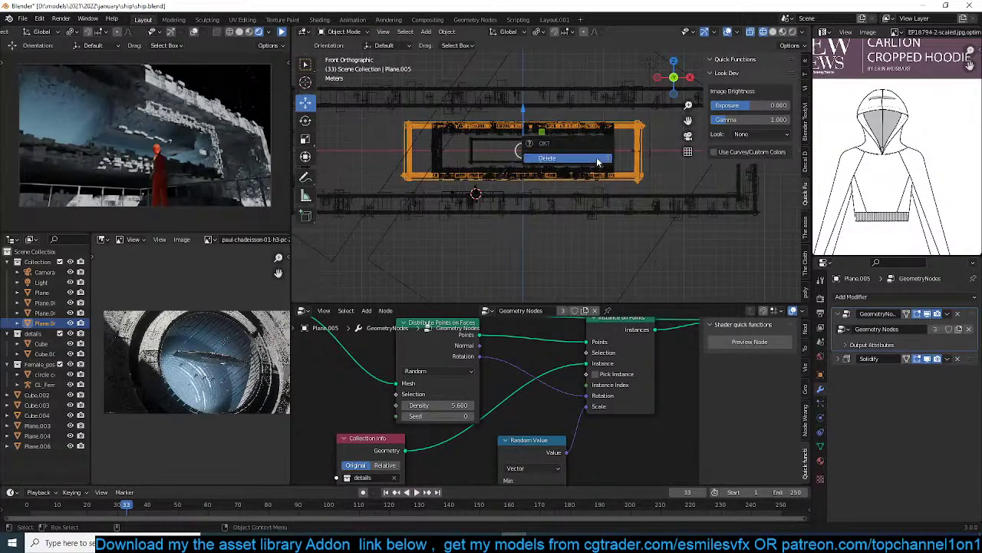
left_click(598, 159)
Duplicate the outer frame Plane.001 in place and scale the copy by 0.768 uniformly and by 0.808 along X.
left_click(646, 102)
key("shift+d")
right_click(656, 132)
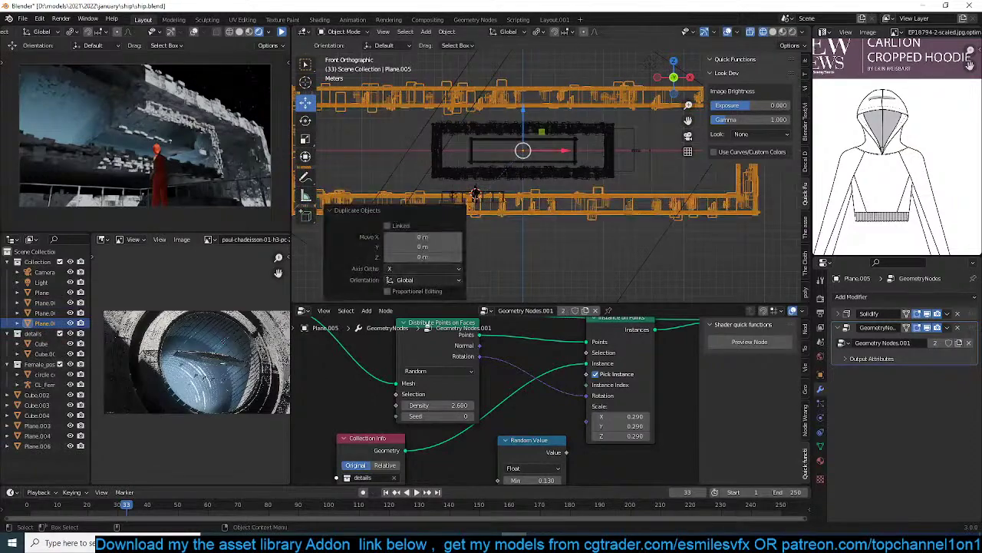
key("s")
left_click(651, 163)
key("s")
key("x")
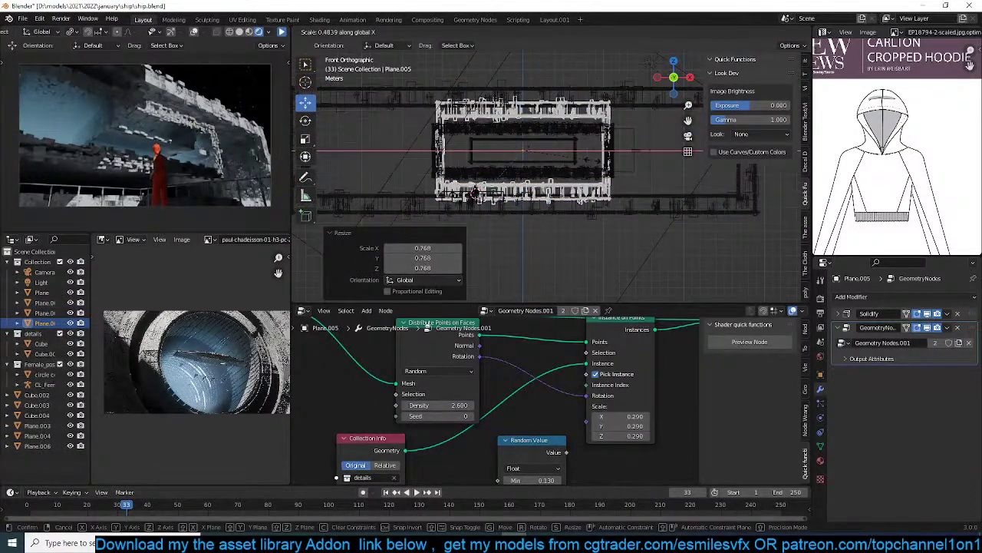
key("Return")
Scale the copied frame by 0.685 uniformly and narrow it further along X.
key("s")
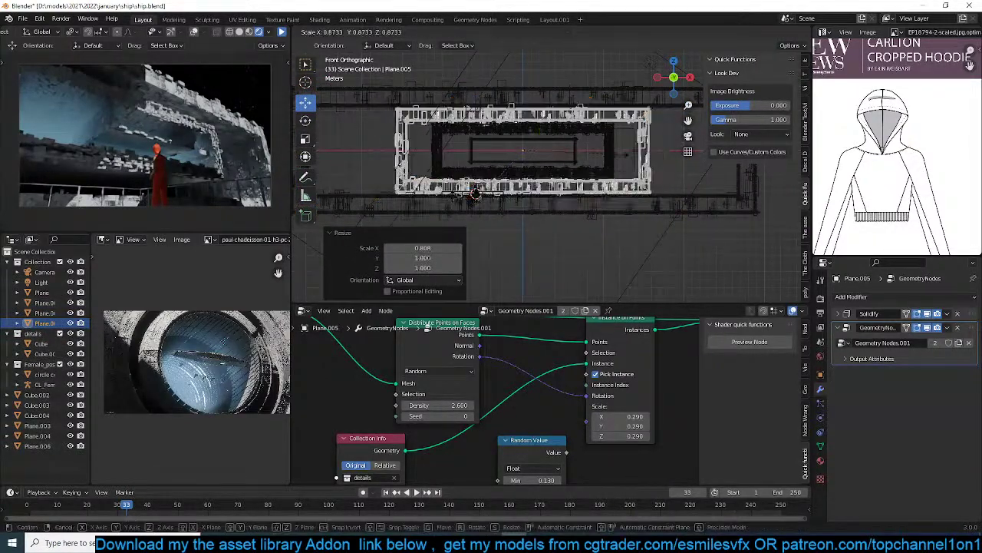
key("Return")
key("s")
key("x")
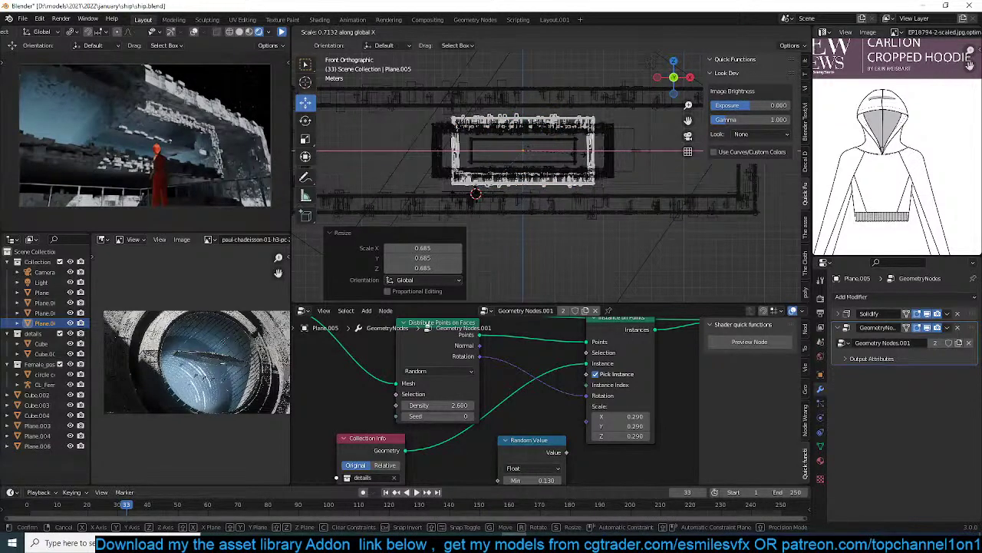
left_click(571, 155)
Move the copied frame along positive X to the end of the central frame and apply its scale.
left_click_drag(569, 153, 697, 156)
key("ctrl+a")
left_click(696, 158)
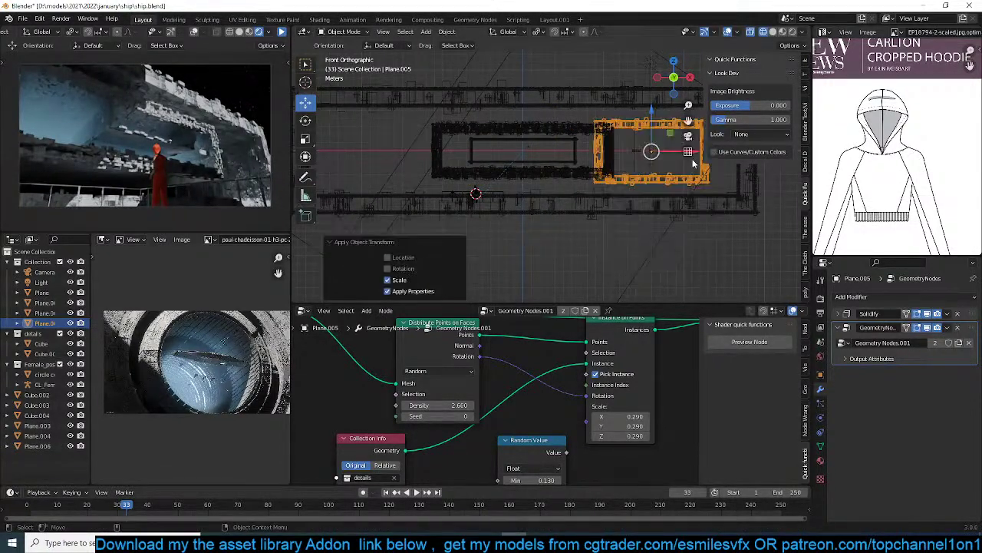
Scale the copied frame by 0.541 along X and move it about 3.4 m farther along X.
key("g")
key("x")
key("Return")
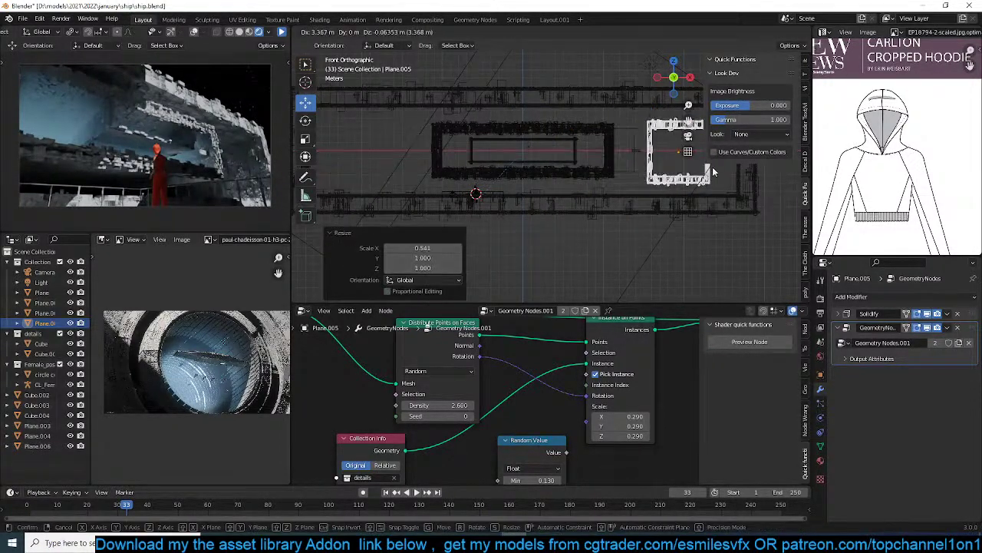
Stretch the copied frame along Z to nearly fill the gap between the outer beams and apply its scale.
key("s")
key("z")
key("Return")
key("ctrl+a")
left_click(698, 189)
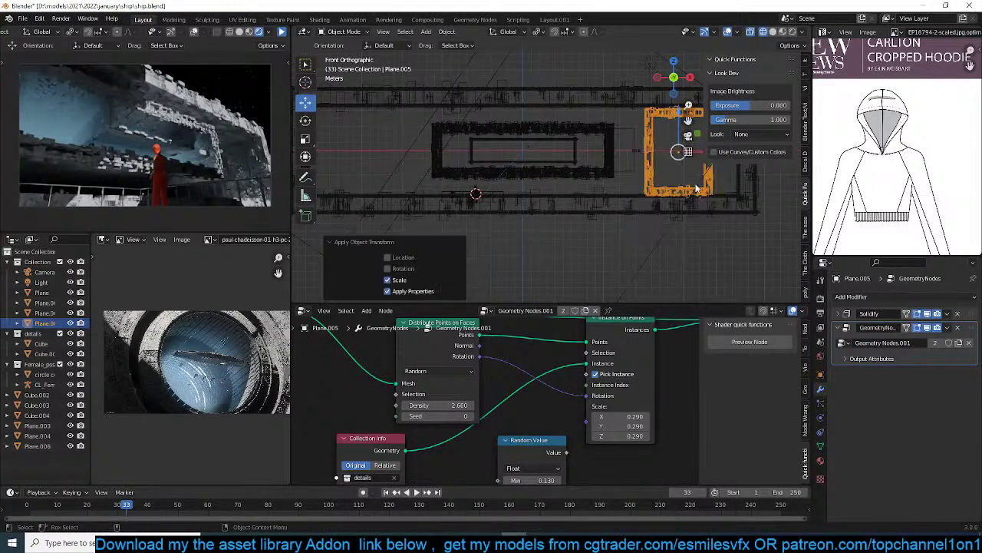
In Edit Mode, duplicate the copied frame's side face nearest the central frame and offset it about -2.35 m along X.
key("Tab")
left_click(658, 147)
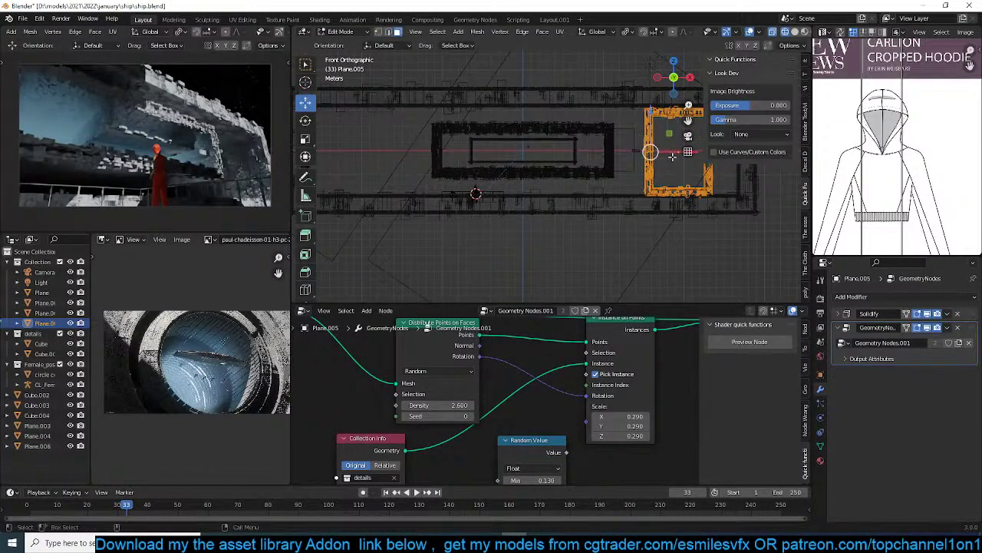
key("s")
left_click(667, 160)
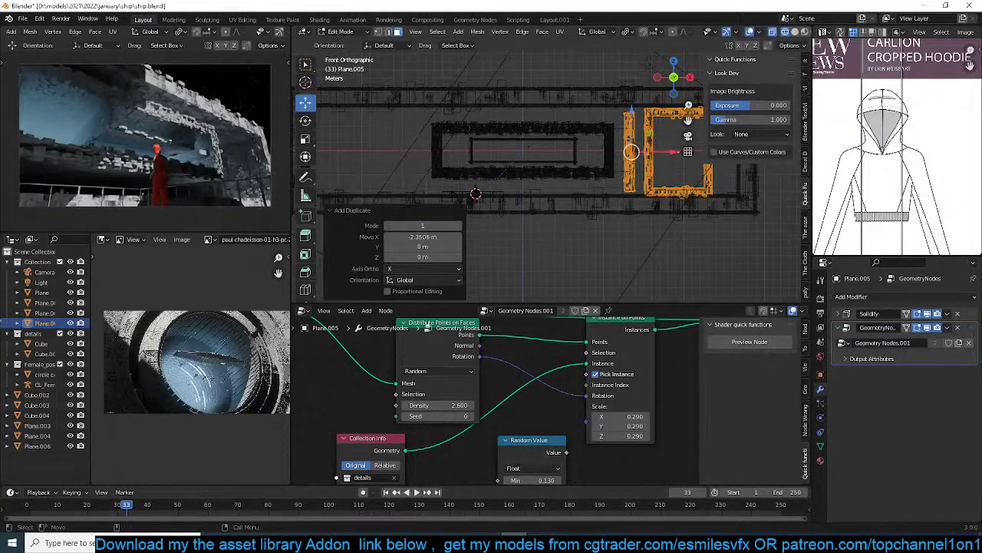
Lower the duplicated side strip about 0.64 m along Z and place three copies of it beyond the opposite end of the central frame.
key("g")
left_click(666, 170)
middle_click_drag(666, 177, 699, 175, "shift")
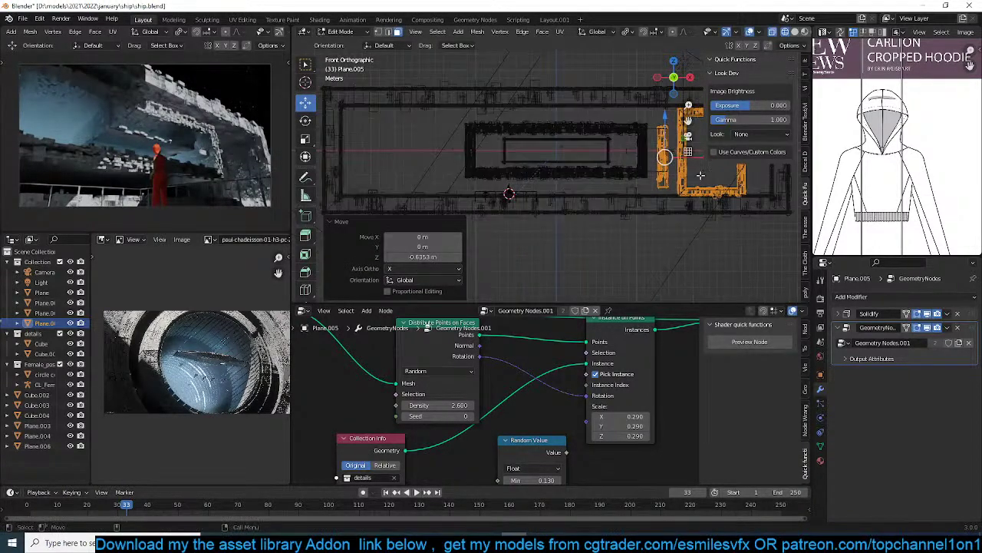
scroll(697, 176, "down", 3)
key("shift+d")
left_click(519, 167)
key("shift+d")
left_click(495, 180)
key("shift+d")
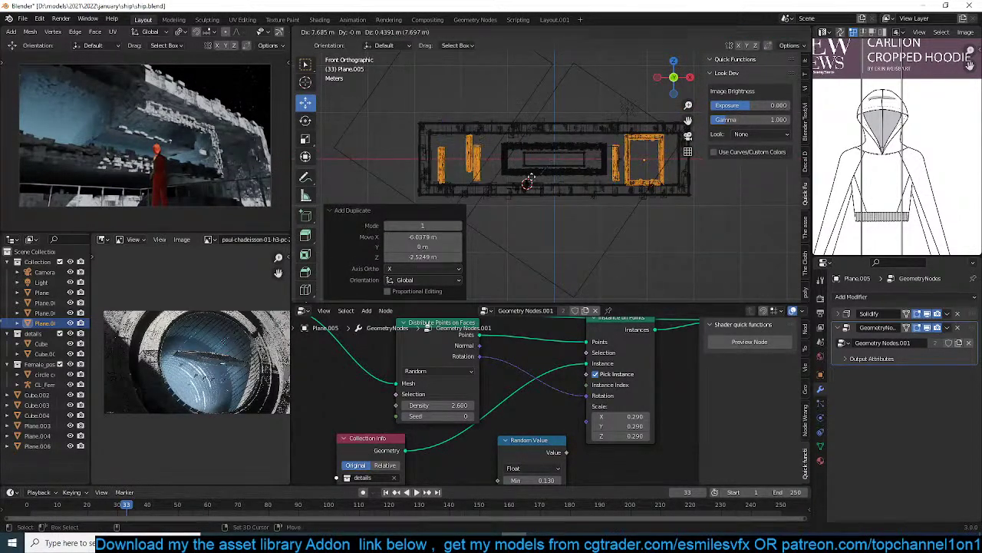
left_click(533, 177)
scroll(558, 192, "down", 1)
middle_click_drag(554, 190, 542, 200, "shift")
Duplicate the strip above the upper outer beam, scale the copy by 0.832, and place another copy of it beside that one.
key("shift+d")
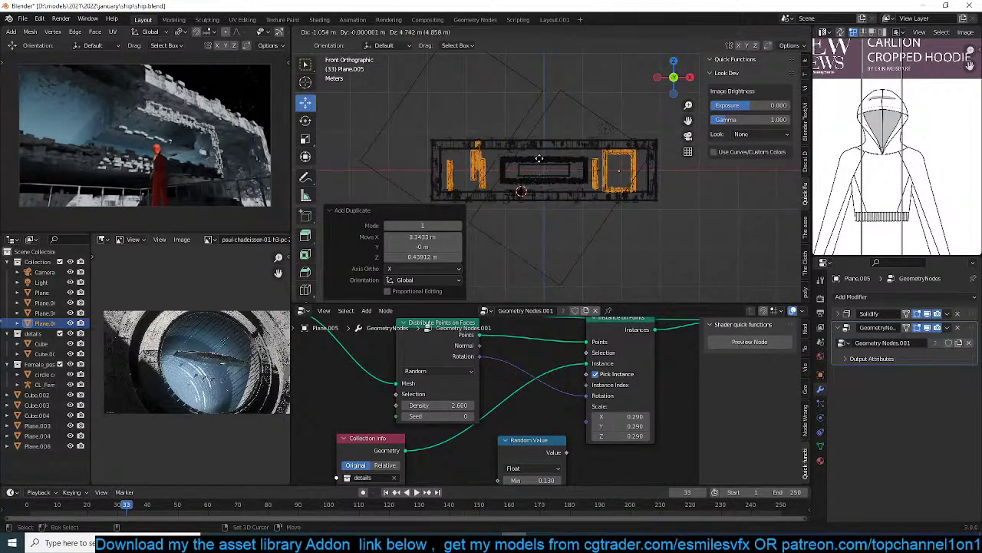
left_click(537, 158)
scroll(582, 138, "up", 2)
key("s")
left_click(574, 129)
key("shift+d")
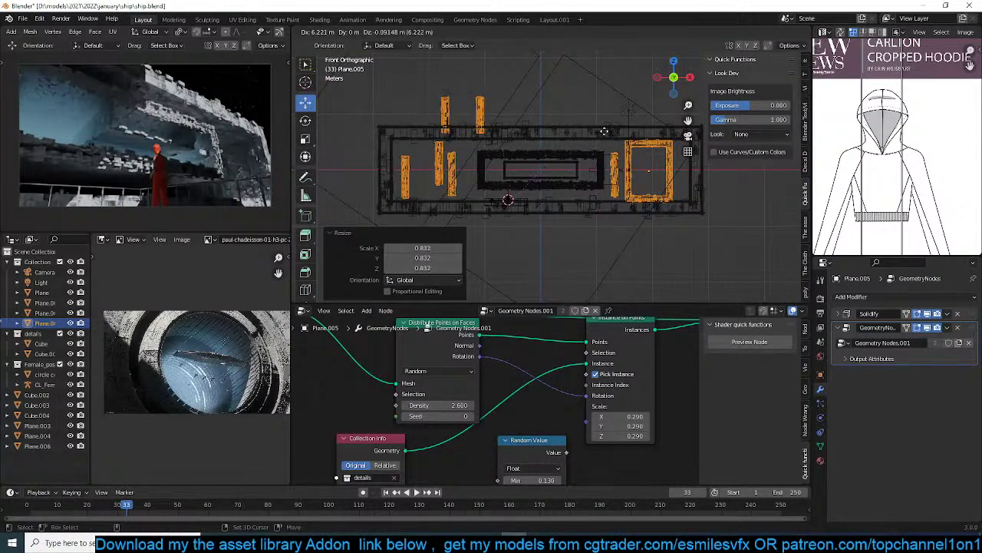
left_click(605, 129)
Duplicate the strip about 12.7 m along X and 4.9 m along Z, stretch it along Z and lower it about 2.1 m.
key("shift+d")
left_click(668, 104)
key("s")
key("z")
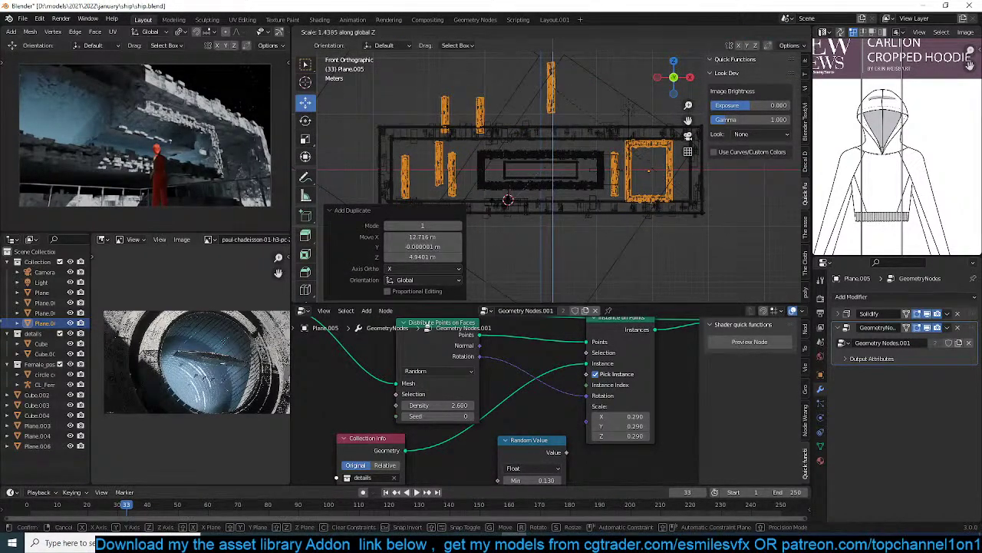
left_click(674, 238)
Duplicate the tall strip, rotate the copy 90° to lie horizontally, and move it about 3.57 m along X and -3.11 m along Z.
key("shift+d")
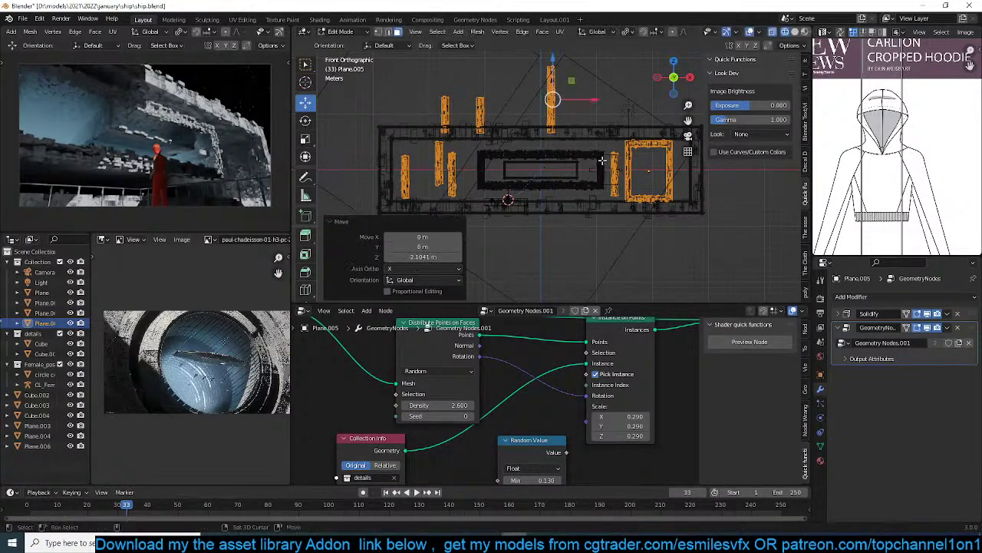
left_click(637, 154)
type("r90")
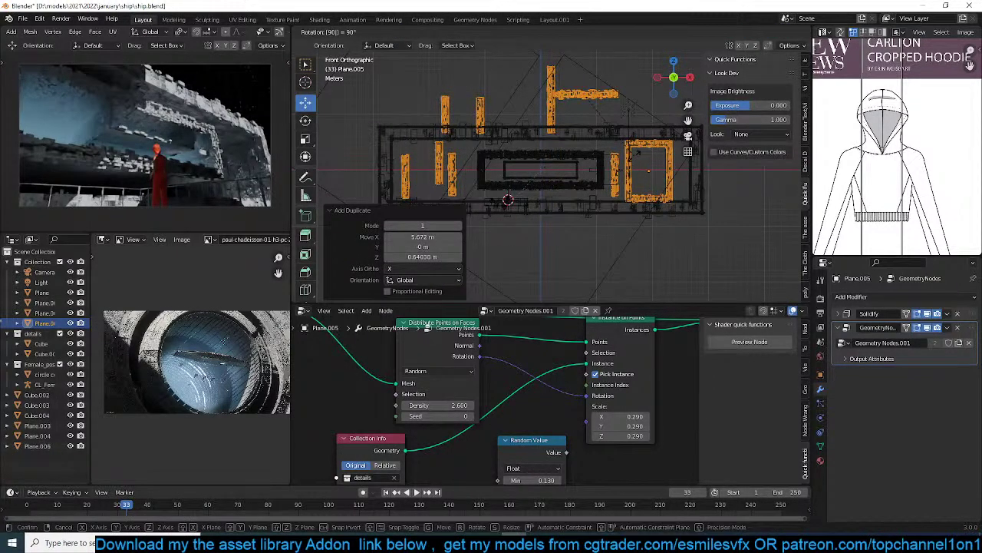
key("Return")
key("g")
left_click(654, 172)
Duplicate the horizontal strip to another spot and scale the copy by 0.603.
key("shift+d")
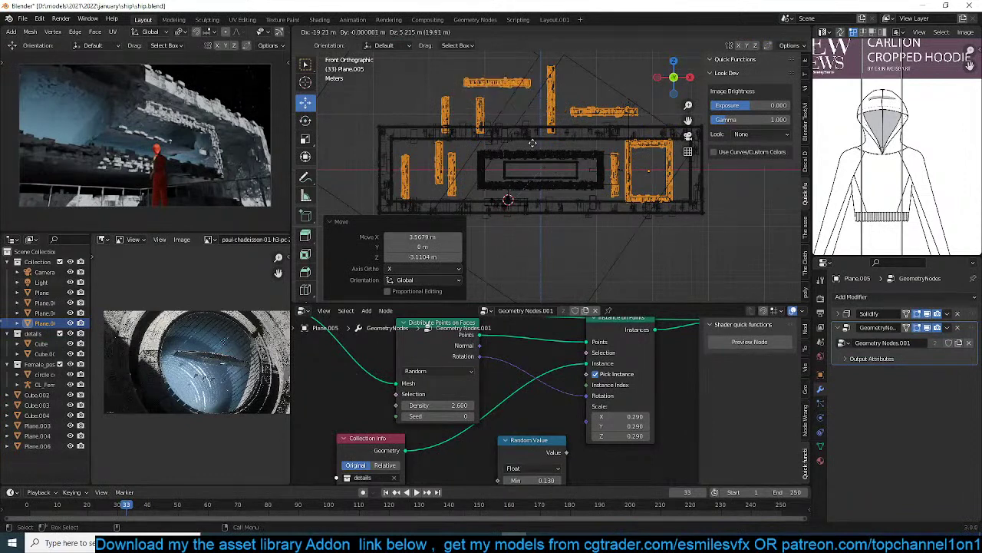
left_click(696, 182)
key("s")
left_click(675, 177)
In camera view, reposition the reduced strip and add two copies, the second offset about -10.5 m in X, 11.4 m in Y and -7.9 m in Z.
key("KP_0")
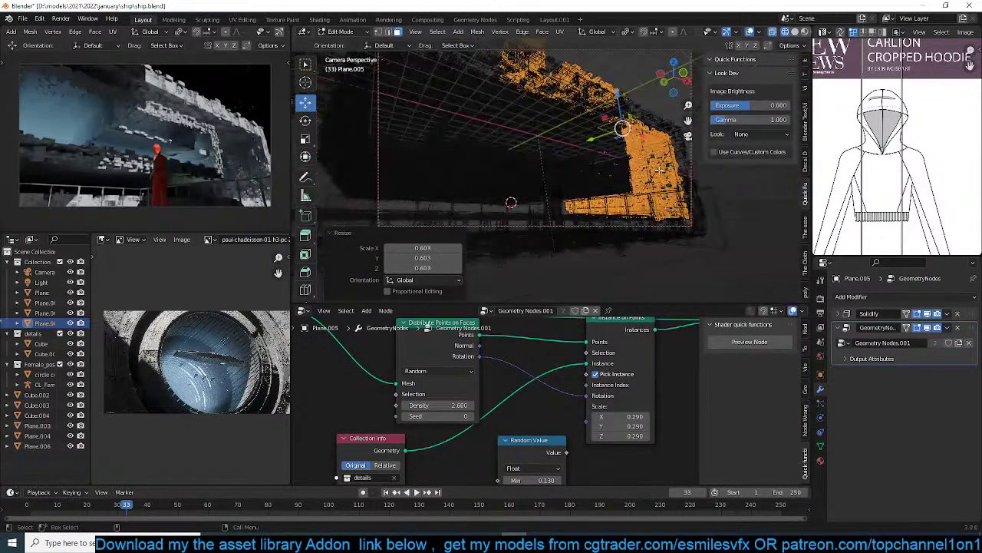
key("Tab")
key("g")
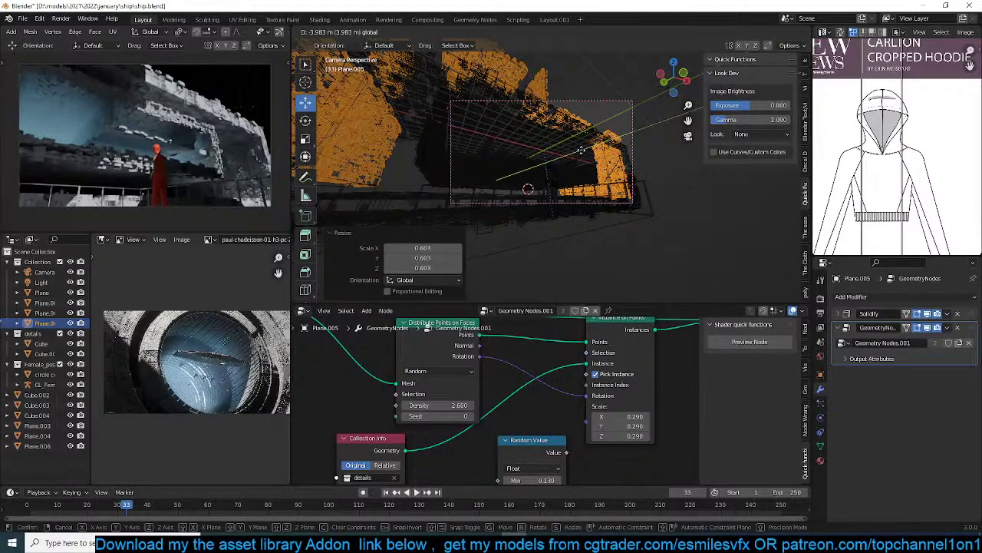
left_click(581, 151)
key("shift+d")
left_click(559, 133)
key("shift+d")
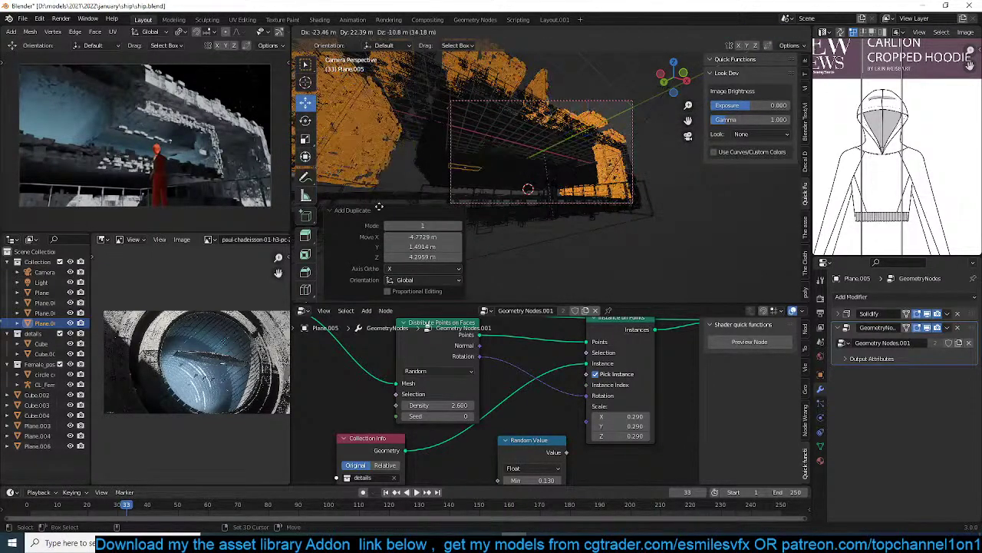
left_click(455, 179)
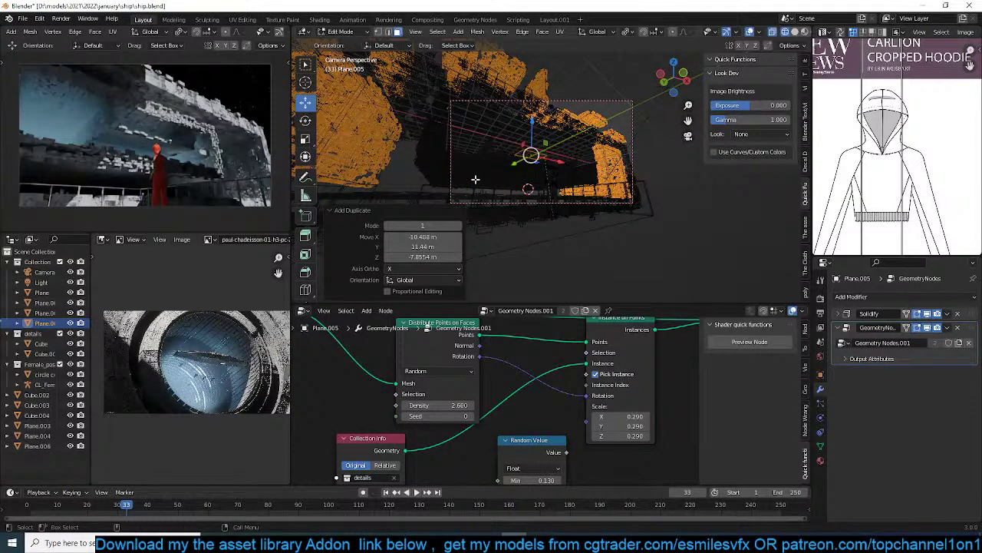
Return to Object Mode with solid shading, deselect everything and save ship.blend.
key("Tab")
key("z")
left_click(551, 184)
key("alt+a")
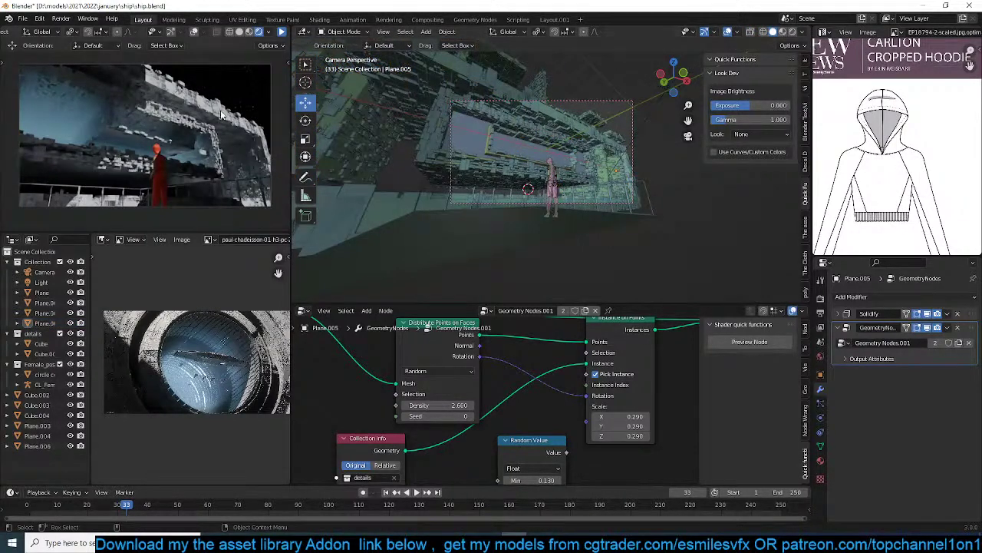
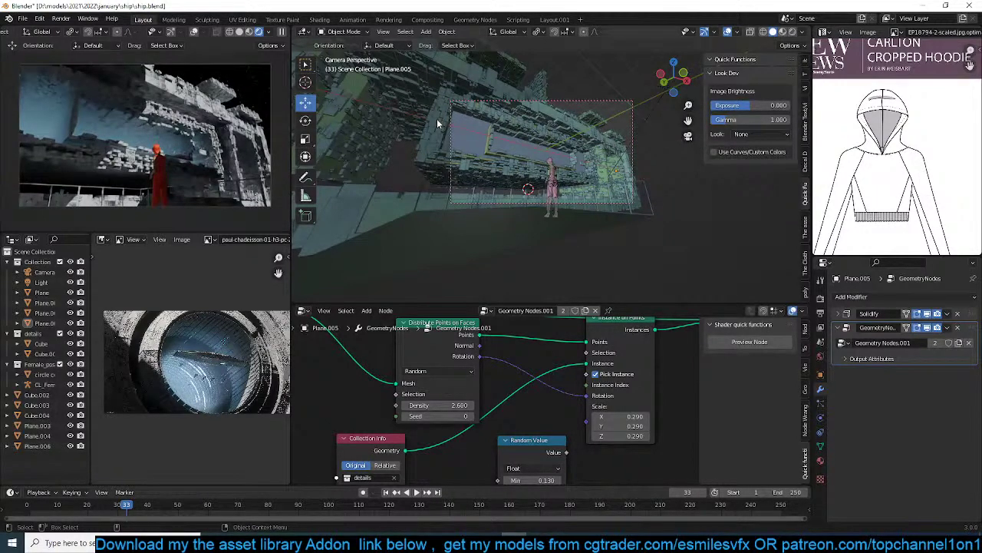
scroll(672, 168, "up", 2)
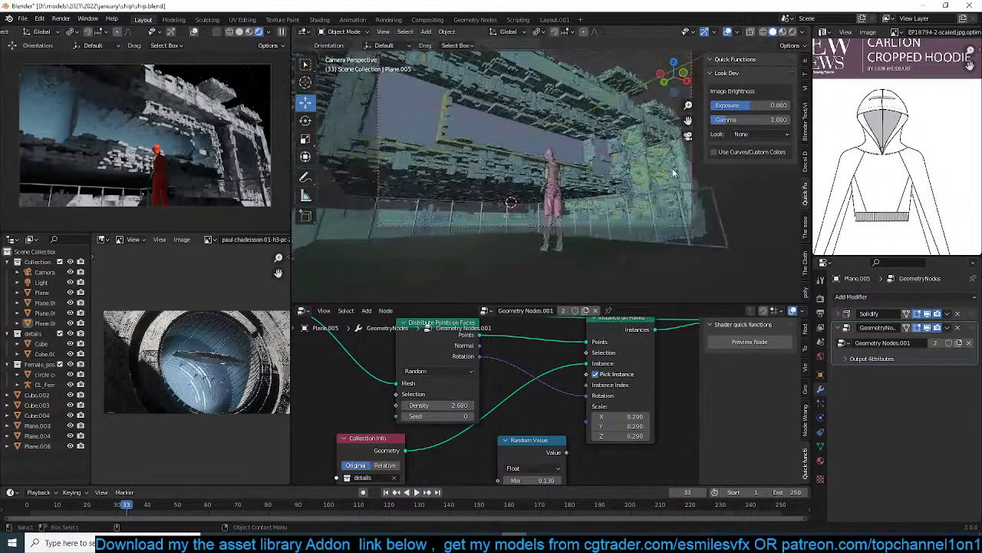
middle_click_drag(639, 181, 432, 118, "shift")
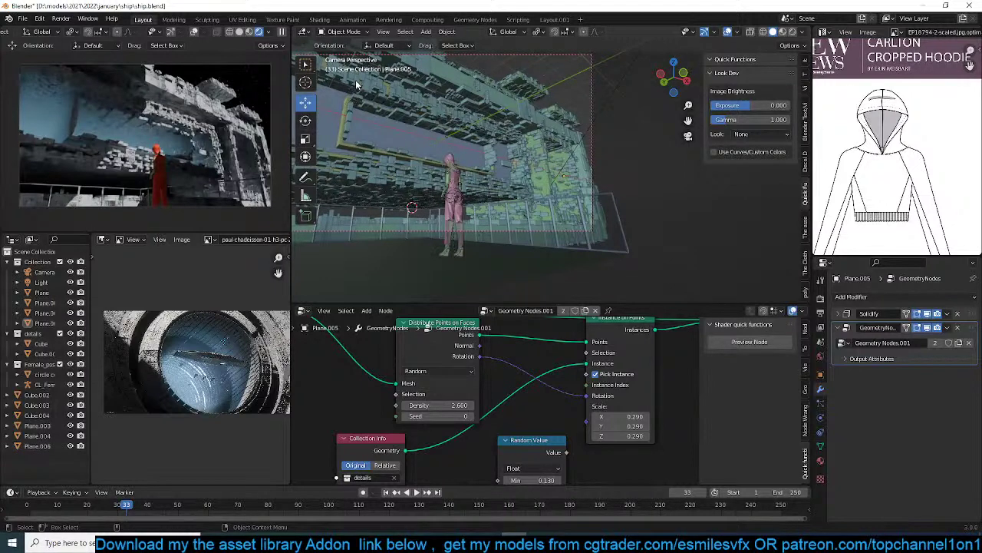
scroll(602, 200, "up", 4)
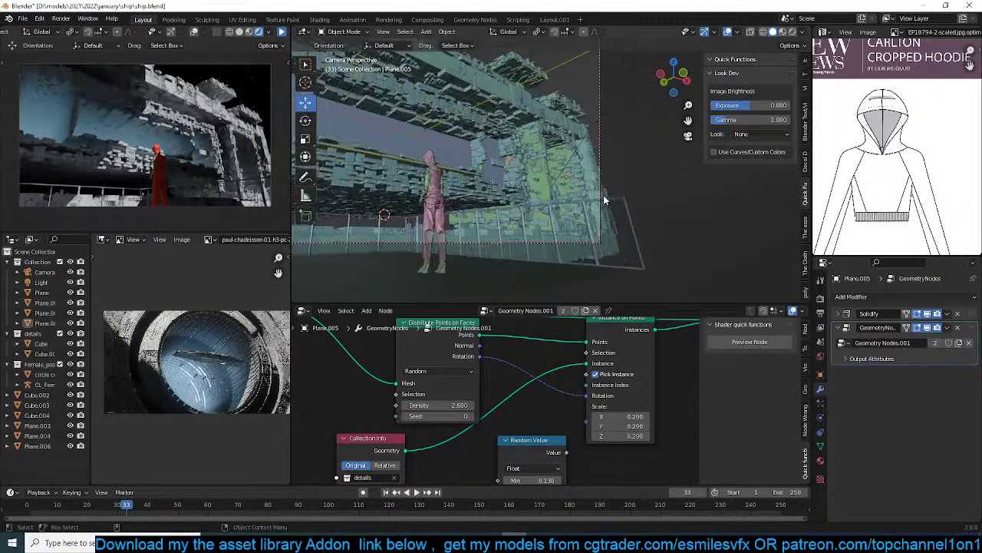
key("ctrl+s")
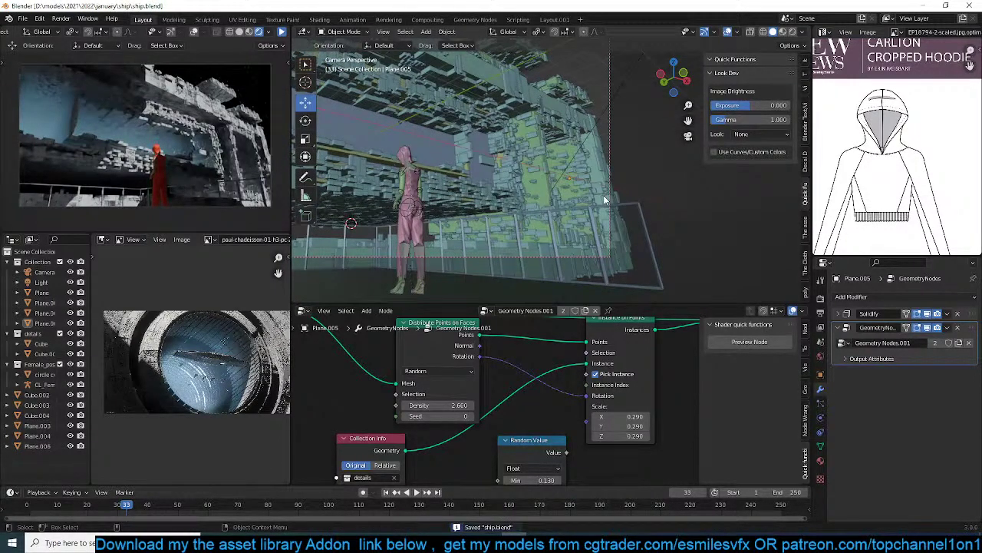
Select the copied frame, enter Edit Mode, duplicate its selected strip inside the frame and scale the copy by 0.638.
left_click(605, 200)
key("KP_Decimal")
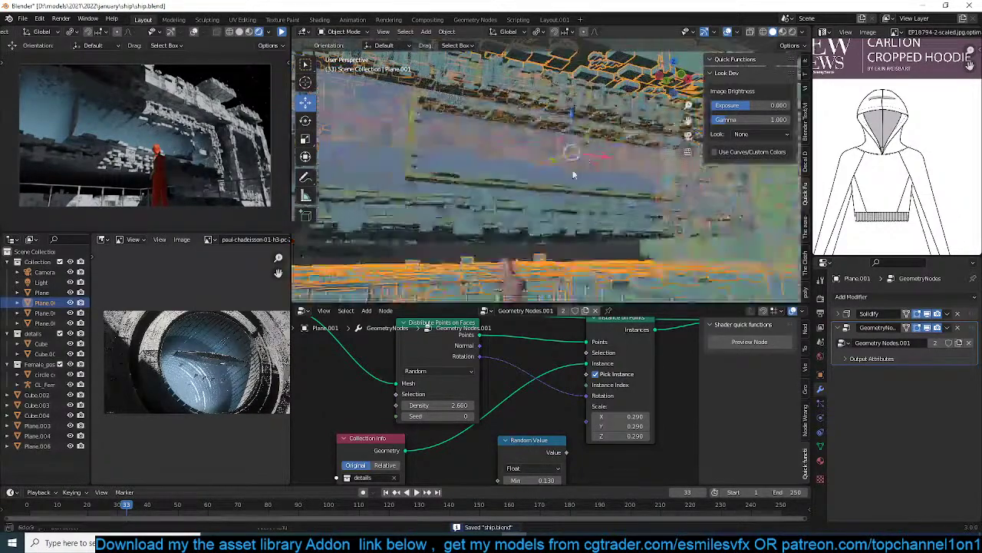
mouse_move(384, 216)
middle_mouse_down()
mouse_move(399, 223)
mouse_move(545, 145)
mouse_move(581, 164)
mouse_move(626, 163)
mouse_move(534, 155)
mouse_move(618, 125)
middle_mouse_up()
key("alt+a")
left_click(564, 134)
key("Tab")
key("shift+d")
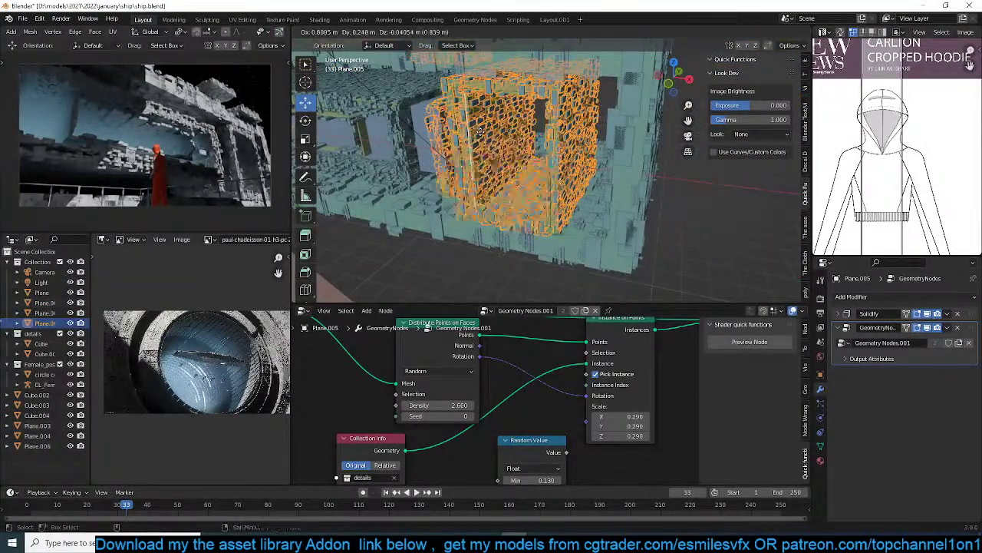
left_click(499, 137)
key("s")
left_click(573, 130)
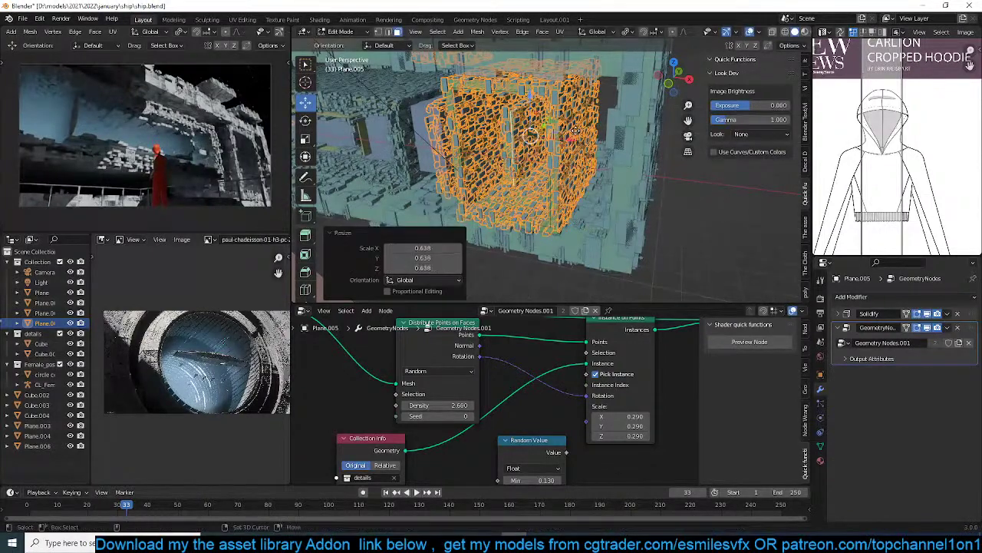
Duplicate the reduced strip about 1.28 m along X, add another copy toward the outer wall, and move that copy about -11.6 m along Y.
key("g")
left_click(589, 133)
key("shift+d")
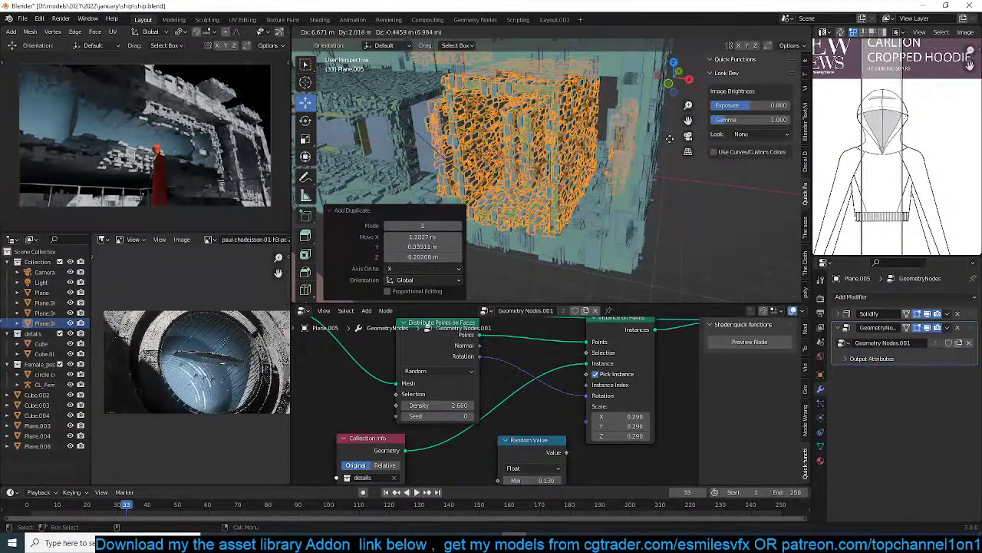
left_click(627, 137)
middle_click_drag(628, 136, 601, 159)
left_click_drag(612, 163, 532, 162)
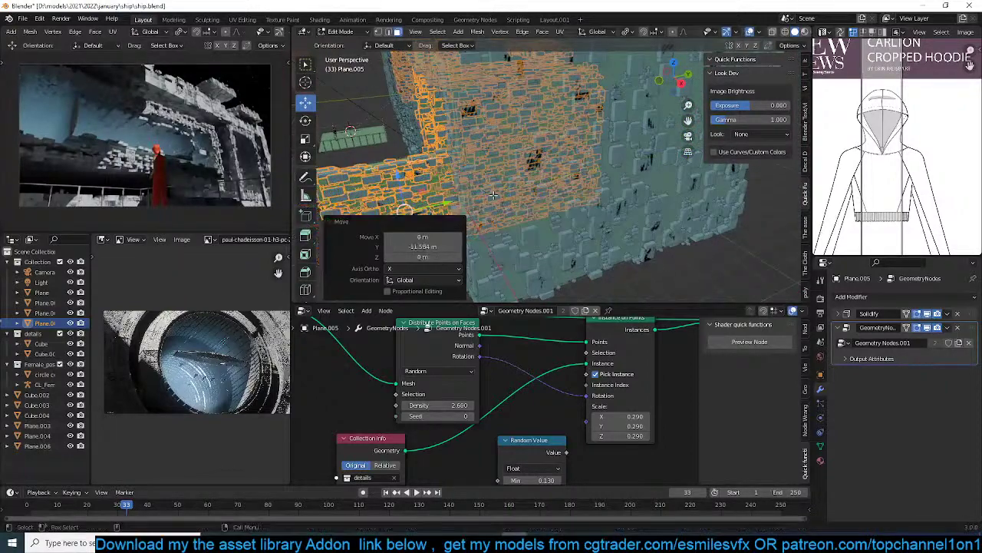
In camera view, enlarge the protruding piece by about 1.28 and duplicate it about -1.8 m along X and 2.7 m along Z.
key("KP_0")
key("s")
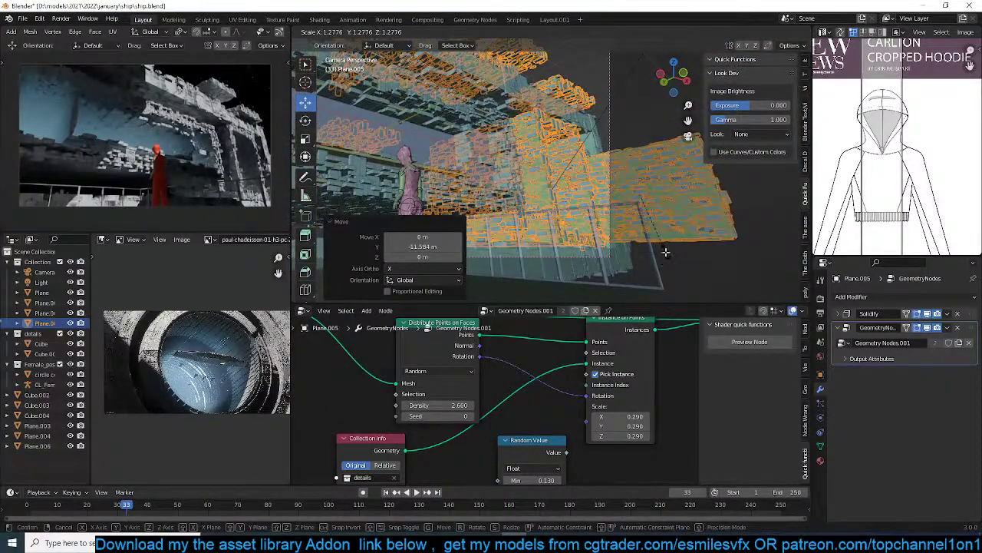
left_click(664, 250)
key("shift+d")
left_click(642, 198)
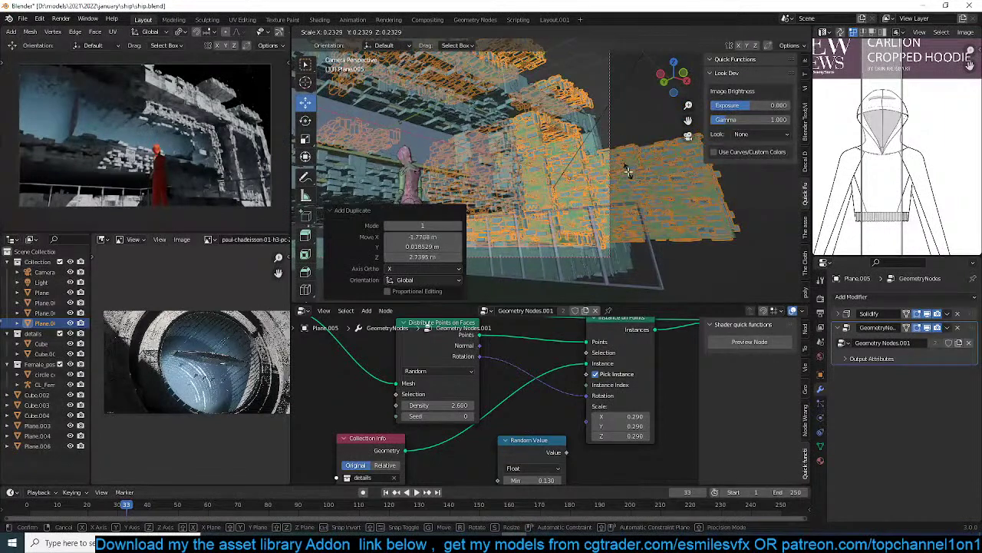
Shrink and copy the piece along the frame's upper edge, placing another copy about 11.5 m along X and 9.3 m along Y.
key("g")
left_click(610, 132)
key("s")
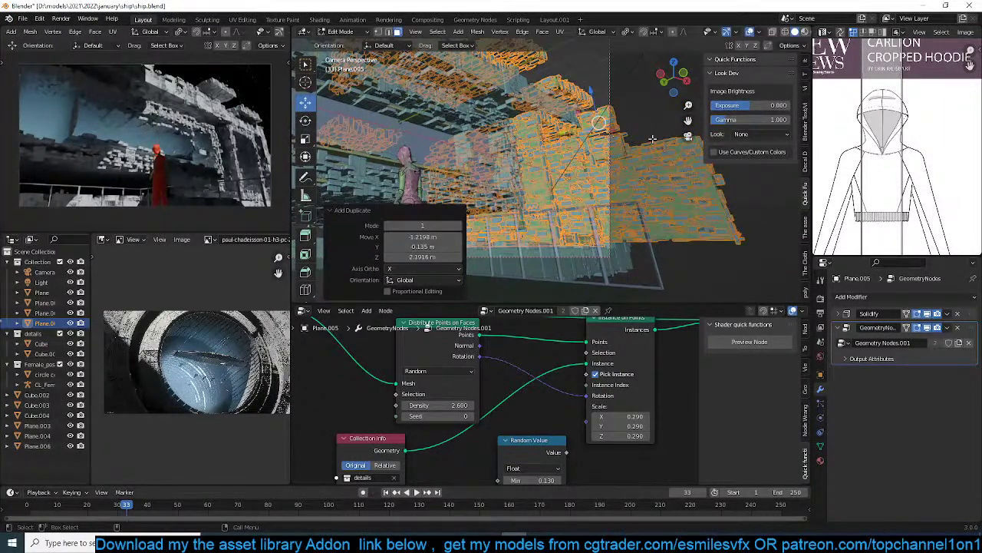
left_click(585, 149)
key("g")
left_click(474, 158)
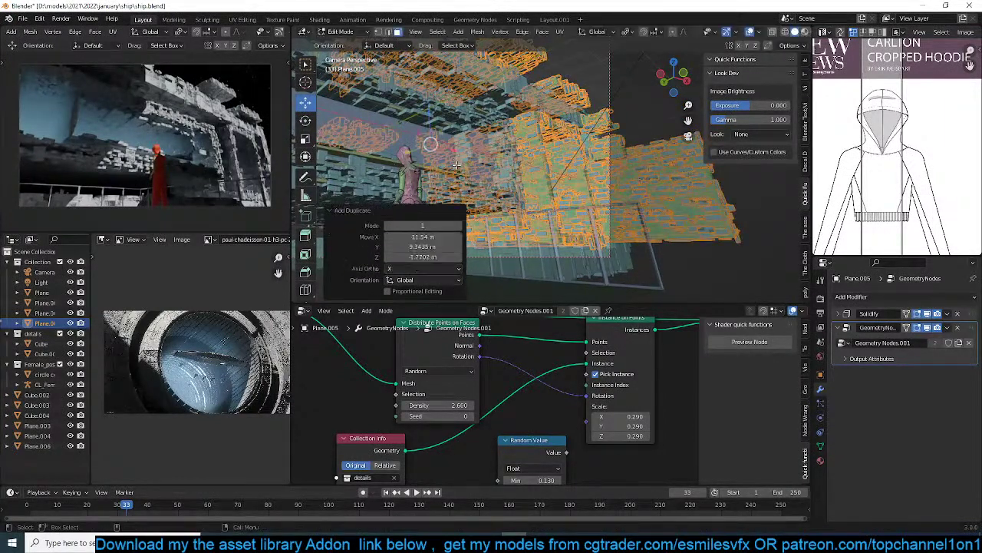
Leave Edit Mode, clear the selection and save ship.blend with the added frame pieces.
key("Tab")
key("alt+a")
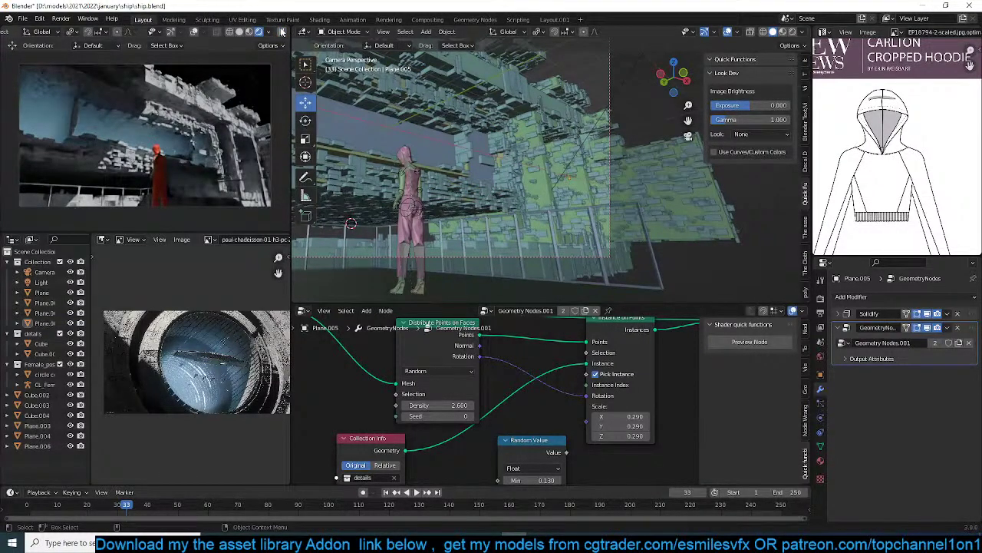
left_click(574, 146)
left_click(748, 194)
key("ctrl+s")
Check which objects form the wall structures, then make the details collection the active collection.
left_click(441, 129)
left_click(380, 217)
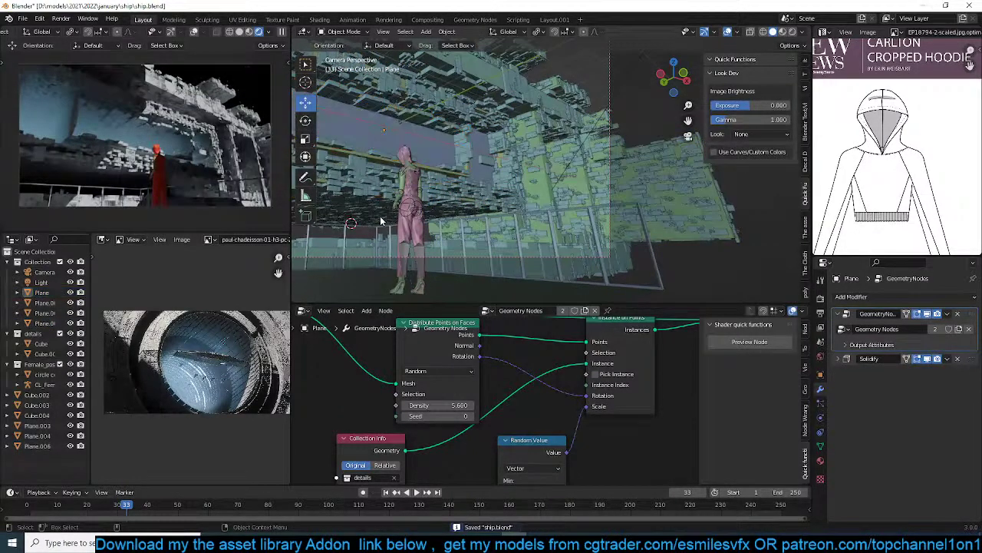
left_click(375, 159)
left_click(70, 313)
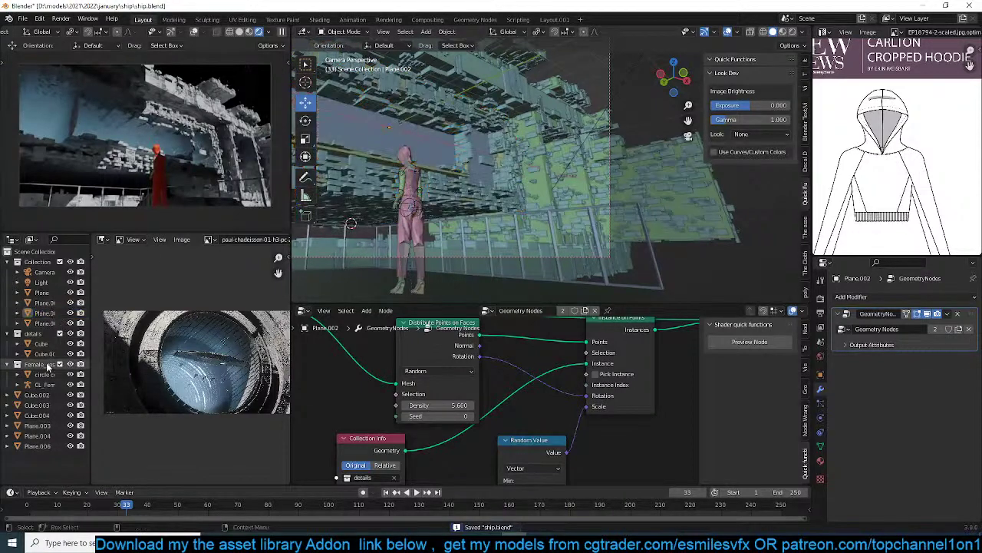
left_click(46, 363)
left_click(40, 334)
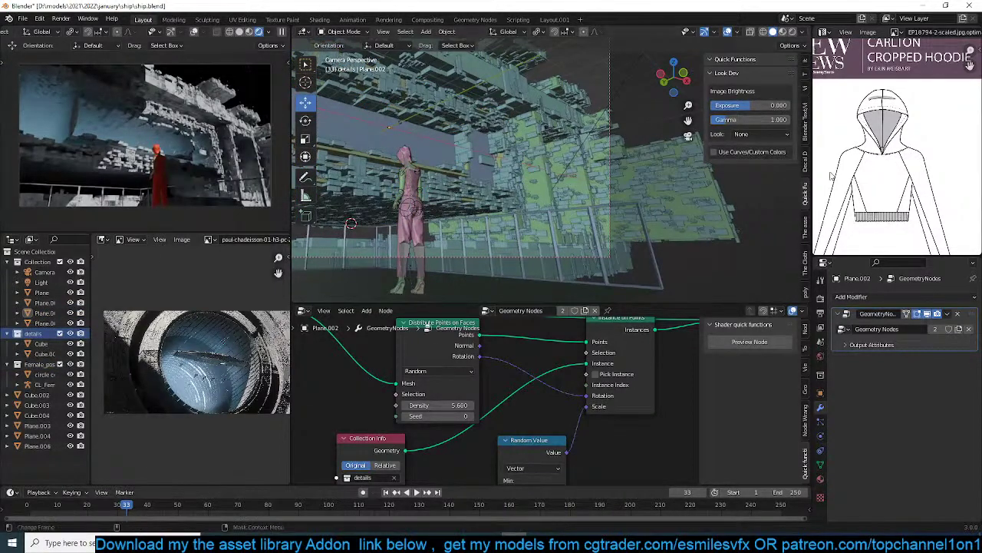
Choose the cylinder-on-stand asset from the kitbash library's uncategorized category.
left_click(806, 235)
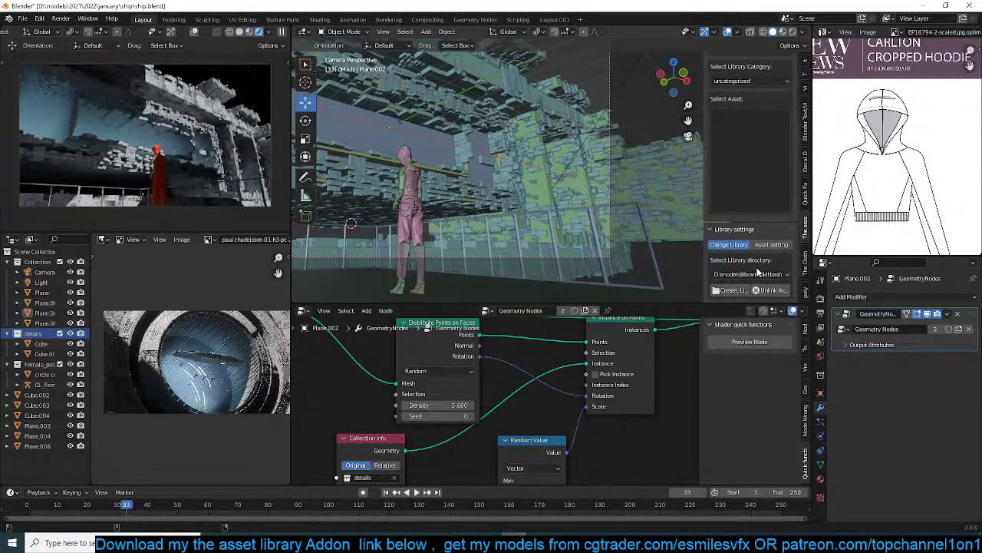
left_click(726, 163)
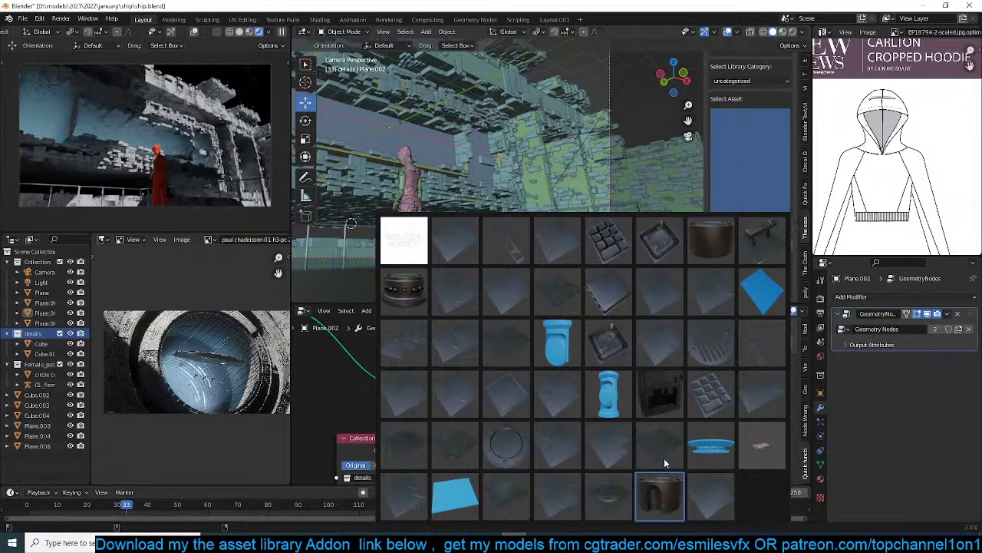
left_click(761, 252)
Place the 3D cursor at the floor's corner by the railing and add the chosen asset to the scene there.
middle_click_drag(517, 202, 568, 126)
scroll(567, 130, "up", 5)
middle_click_drag(559, 185, 514, 197)
scroll(583, 179, "up", 3)
scroll(582, 179, "down", 3)
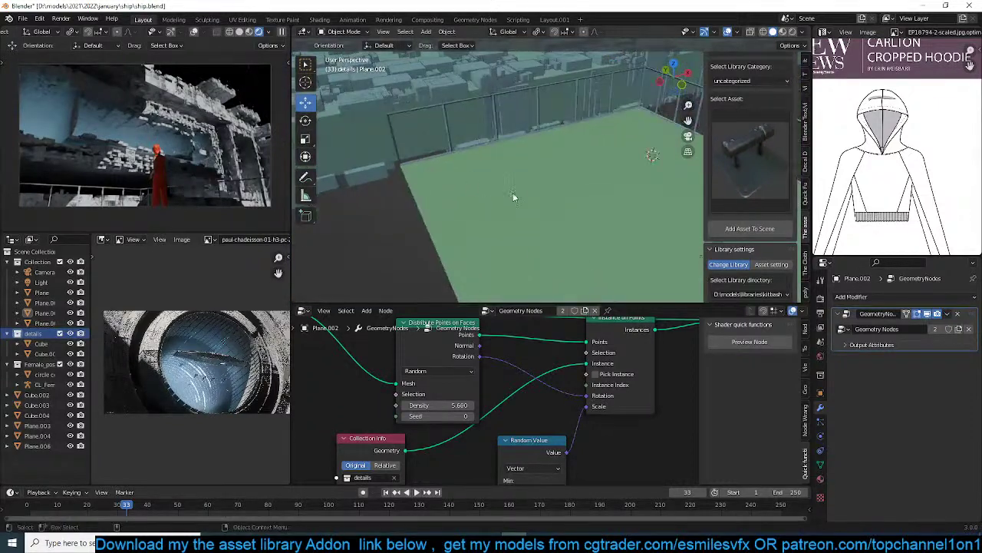
left_click(729, 231)
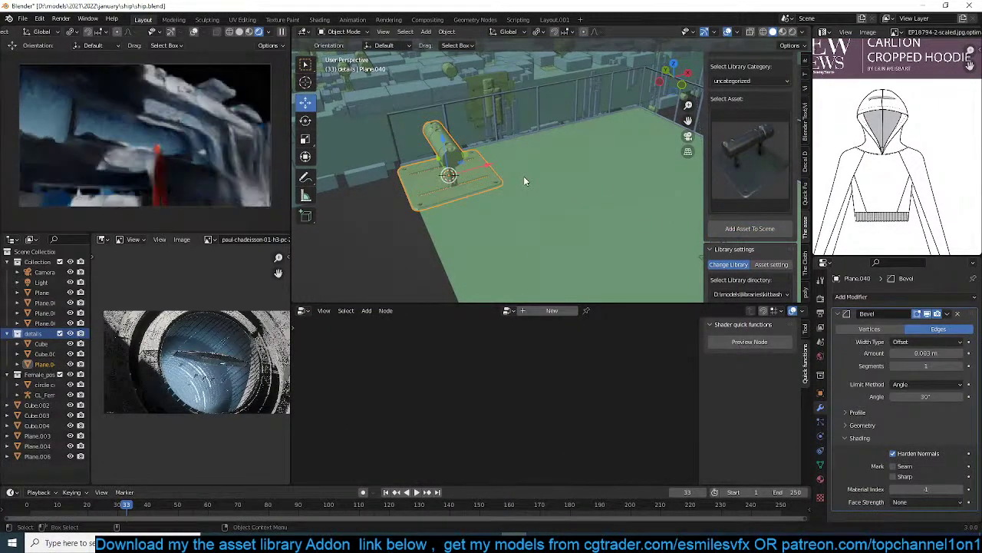
Scale the cylinder-on-stand asset to 0.86 and shift it horizontally about 1.05 m in X and -0.4 m in Y.
key("s")
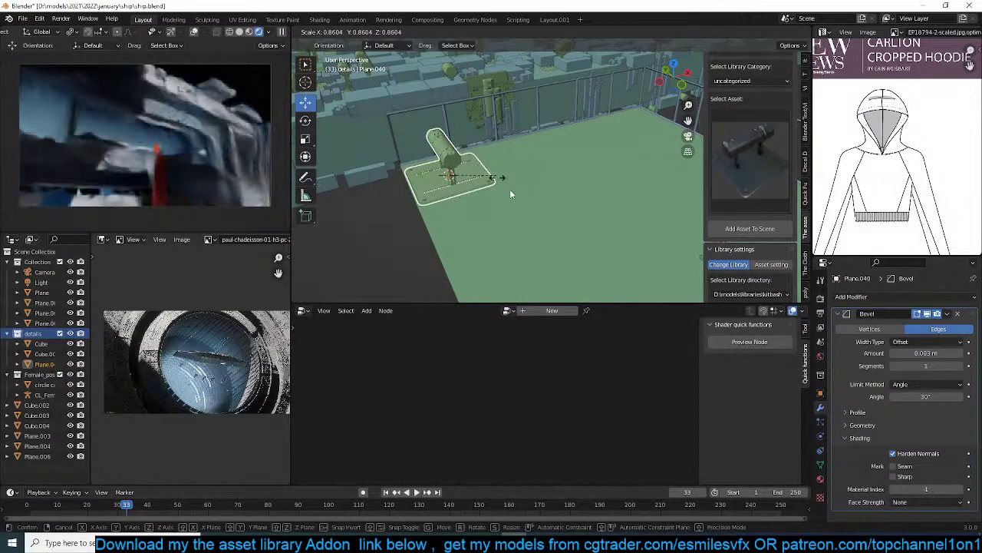
left_click(515, 200)
middle_click_drag(516, 201, 518, 172)
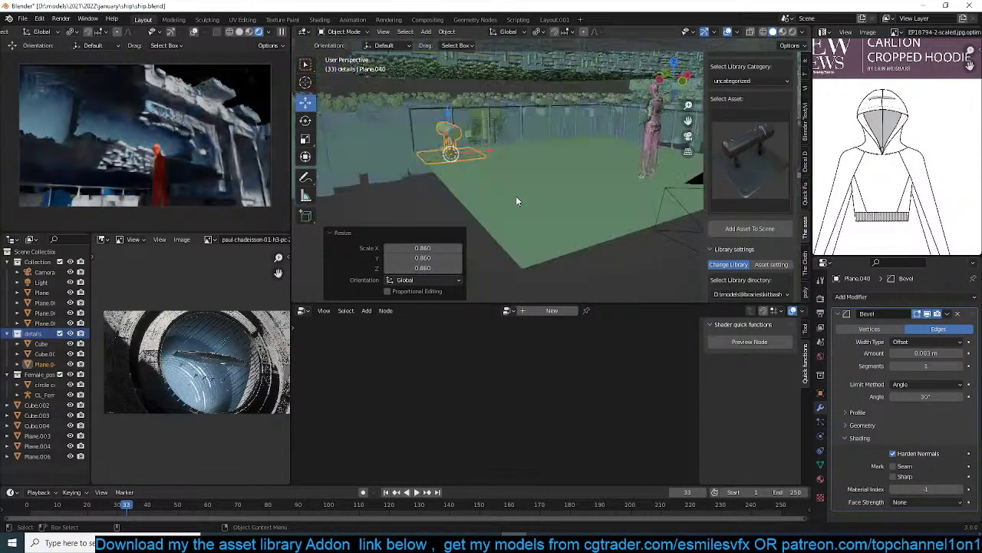
key("KP_0")
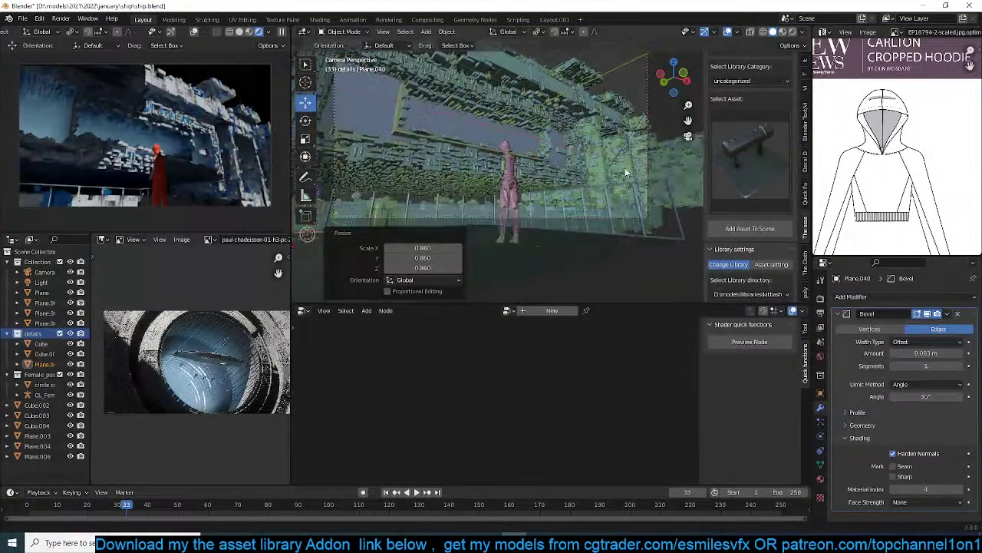
middle_click_drag(625, 170, 643, 167, "shift")
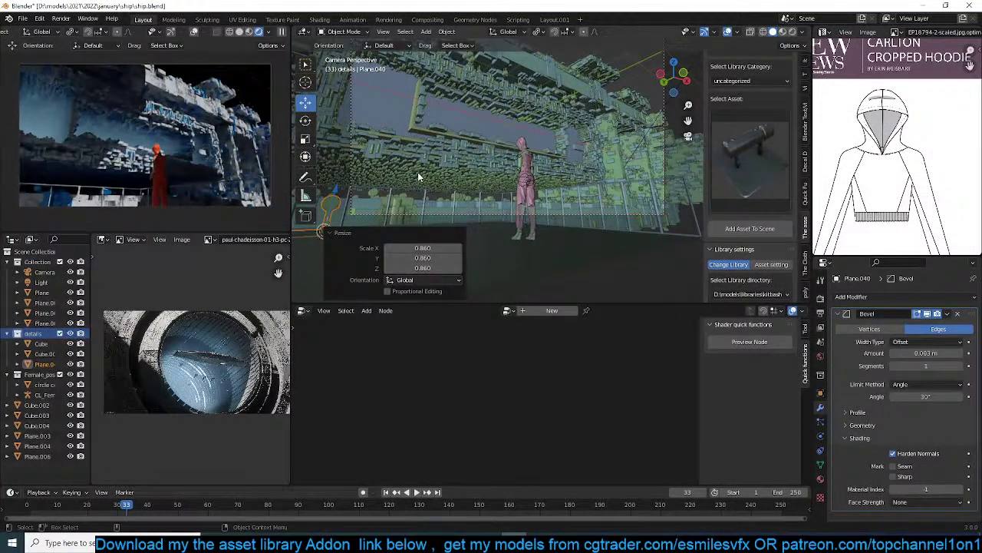
key("g")
key("shift+z")
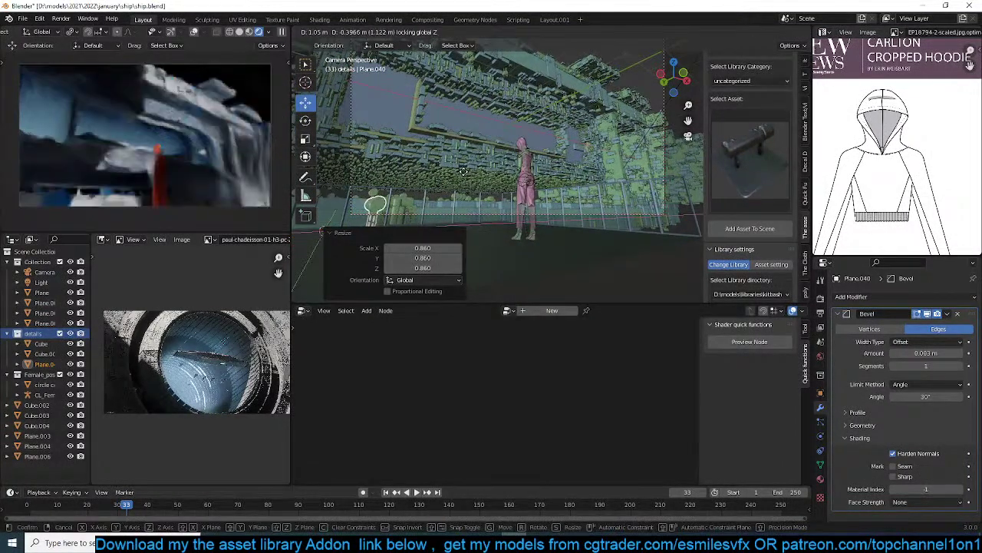
left_click(463, 172)
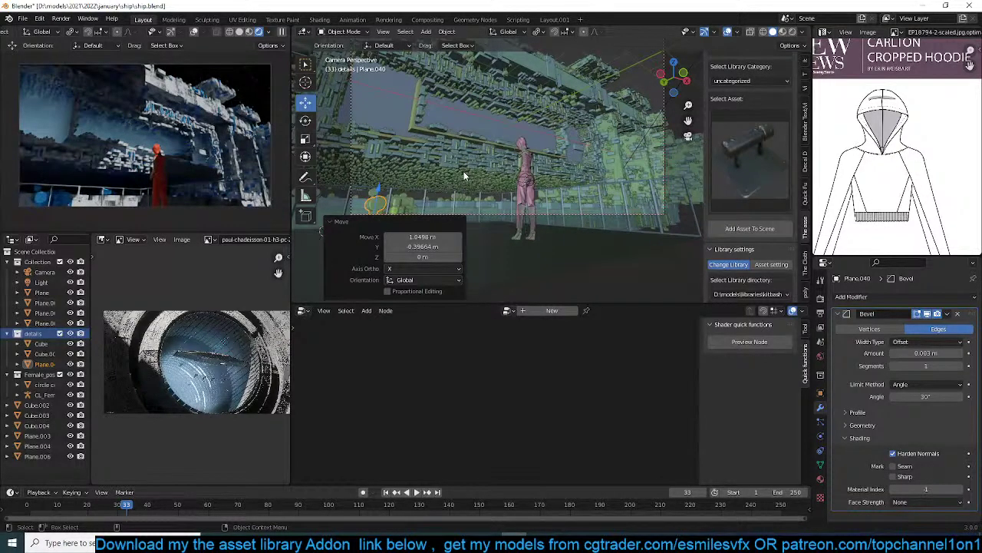
Move the cylinder-on-stand asset out of the details collection into the Scene Collection.
key("m")
left_click(458, 173)
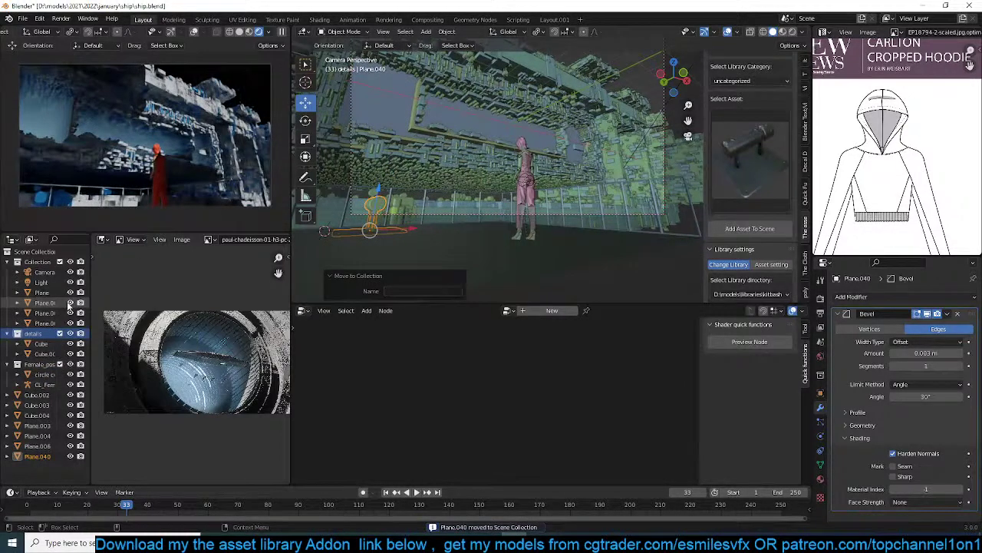
left_click(44, 354)
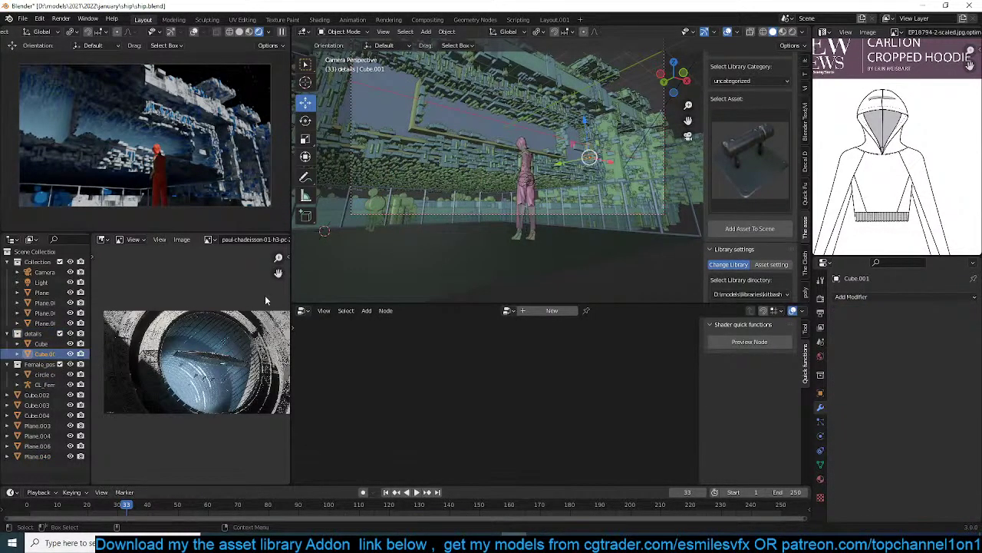
Delete the Viewer node from the geometry node tree of the large overhanging structure, Plane.002.
left_click(442, 147)
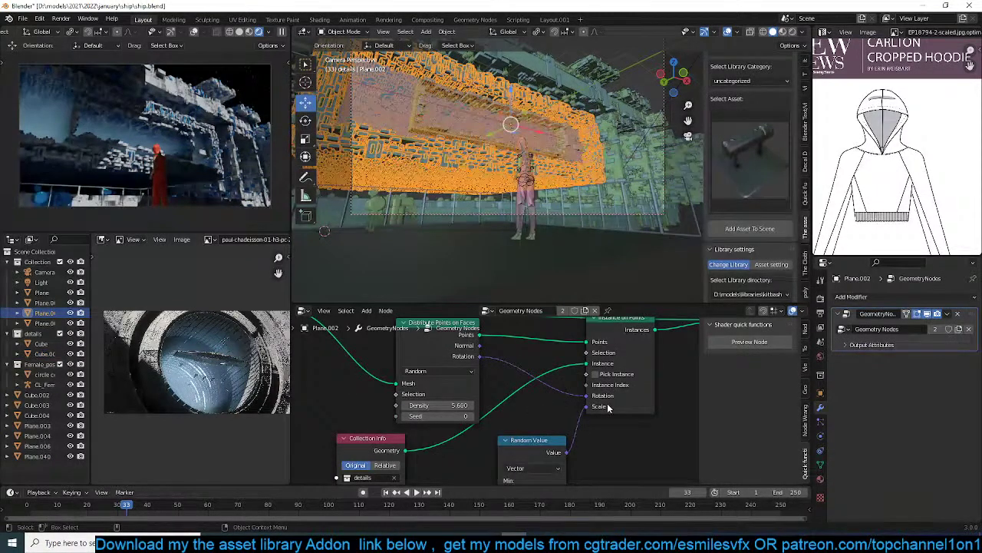
middle_click_drag(608, 408, 409, 428)
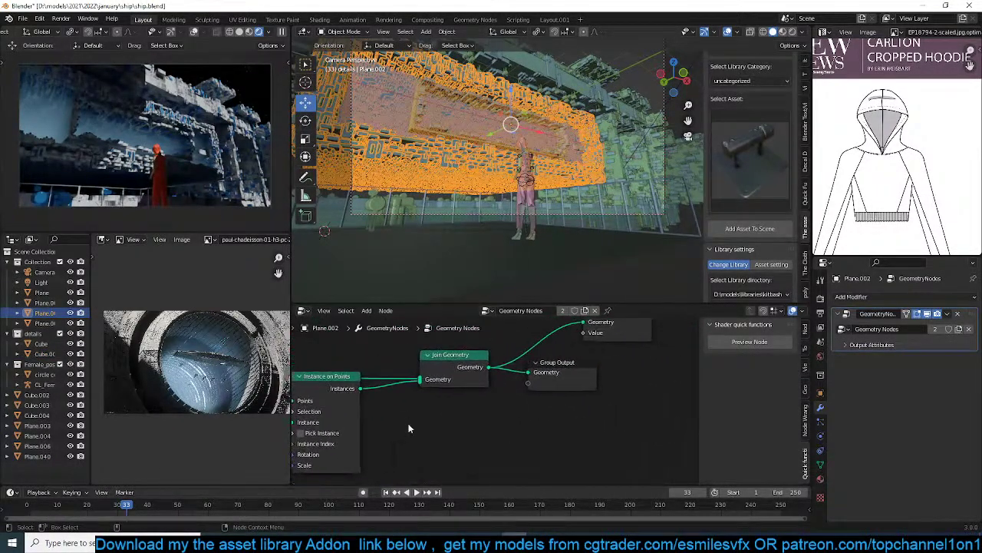
middle_click_drag(632, 384, 564, 408)
scroll(564, 408, "up", 1)
left_click_drag(528, 355, 519, 362)
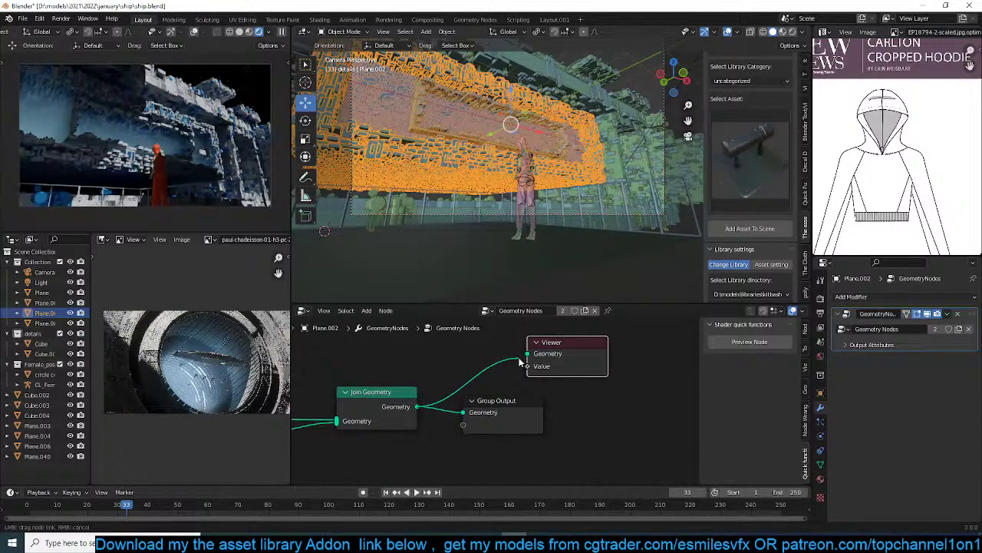
left_click_drag(419, 408, 418, 407)
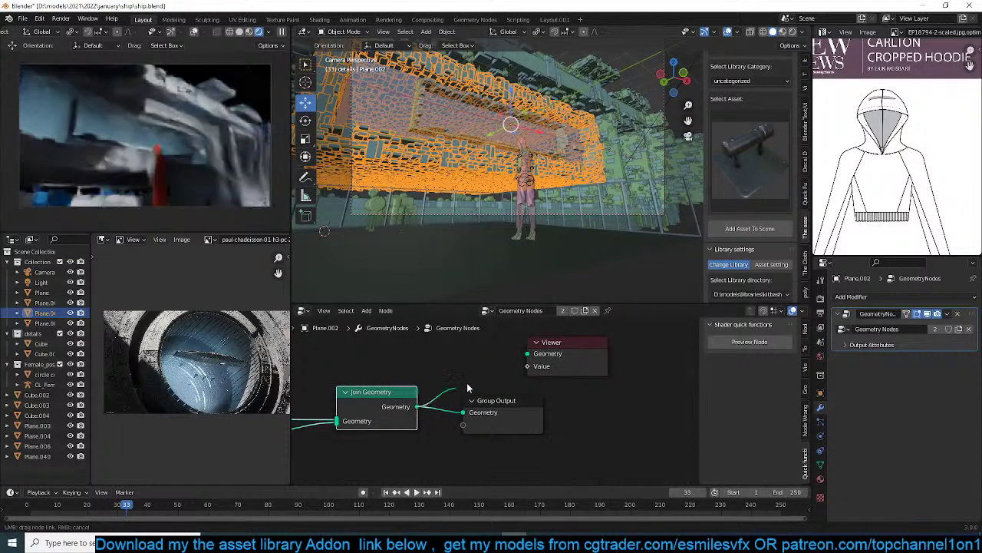
left_click(520, 407)
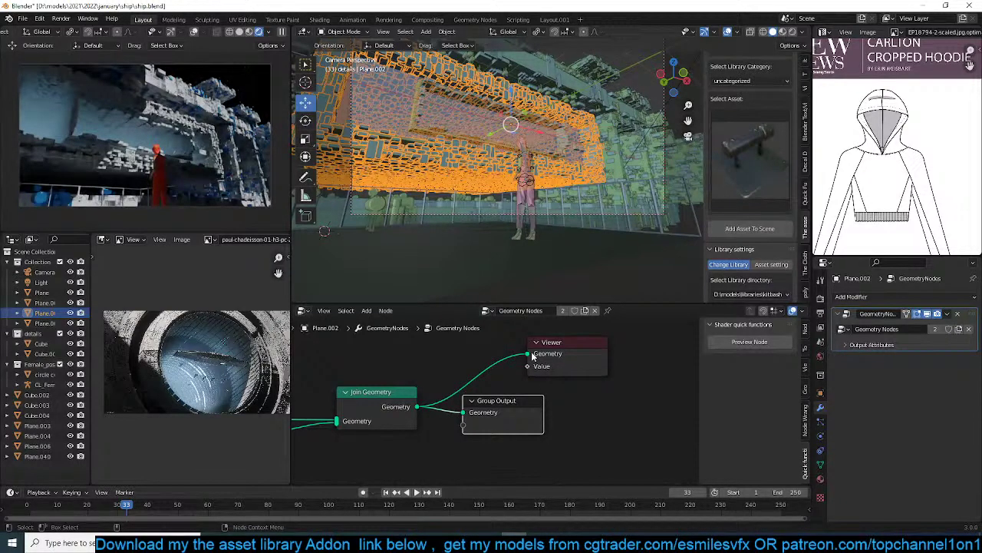
left_click(566, 350)
key("x")
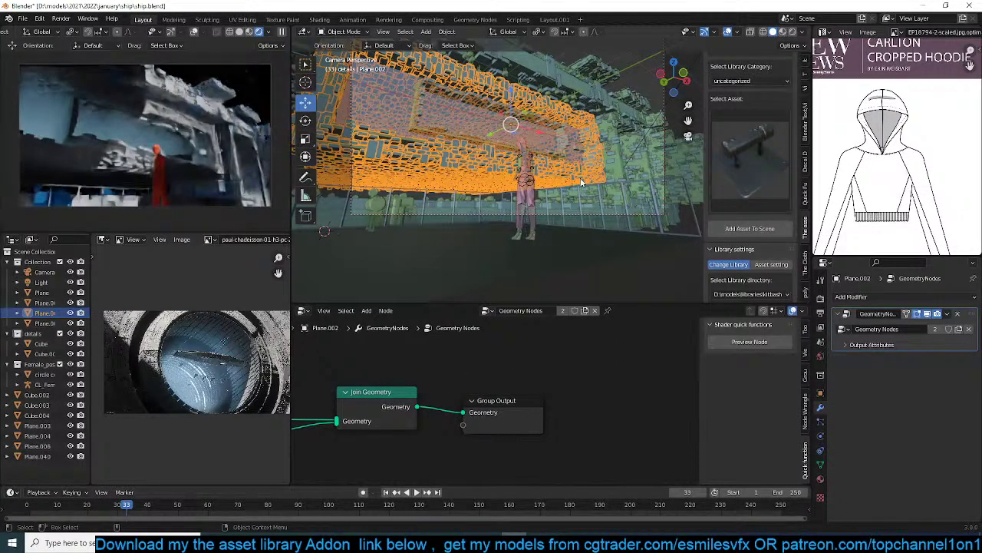
Clear the object selection and save ship.blend.
left_click(611, 159)
key("alt+a")
key("ctrl+s")
key("ctrl+s")
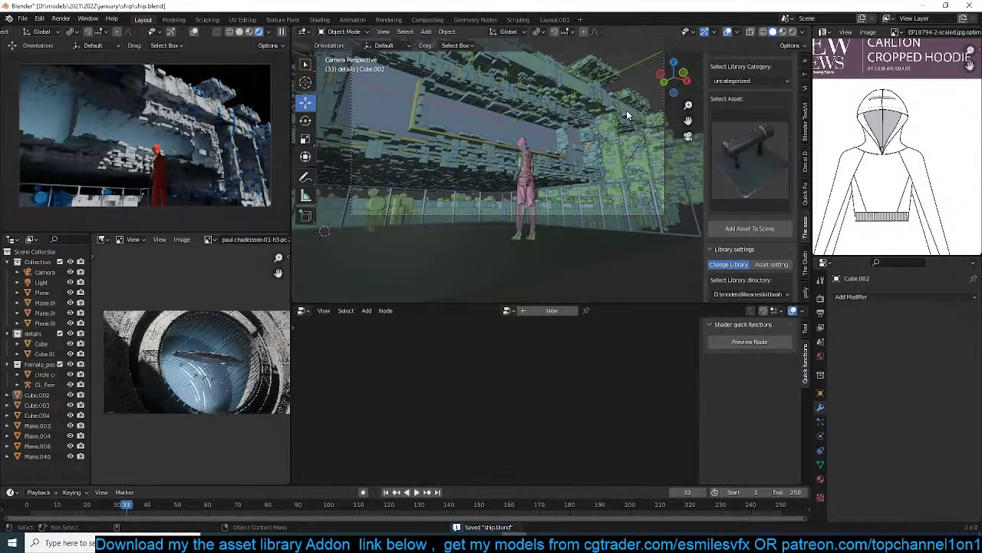
Delete the Viewer node from Plane.001's geometry node tree and save ship.blend.
left_click(626, 110)
left_click(527, 411)
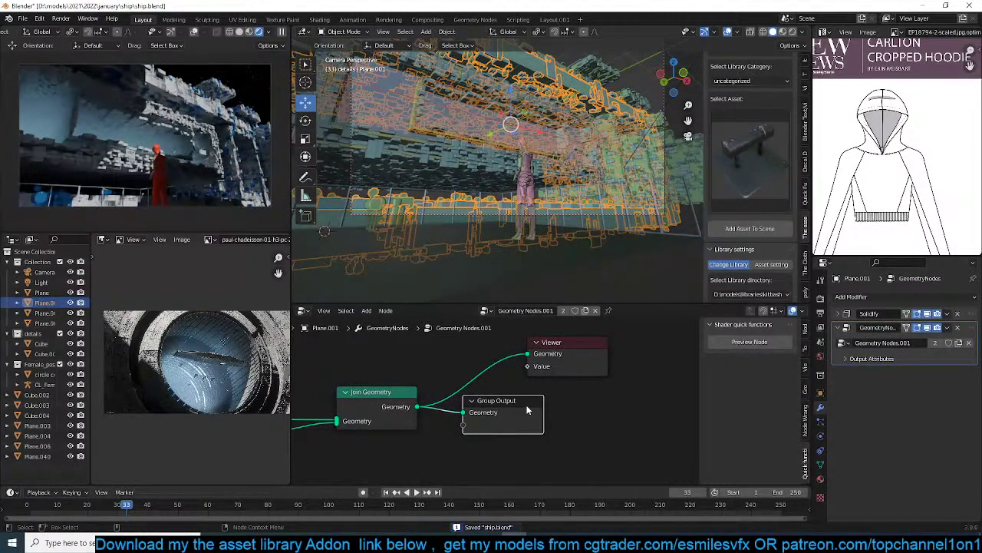
left_click(578, 371)
key("Delete")
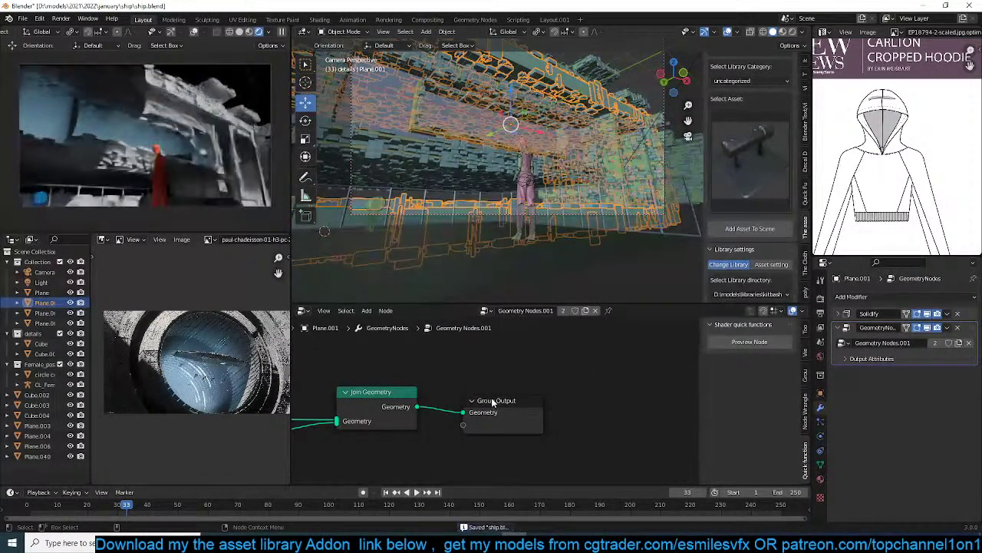
left_click(595, 249)
key("ctrl+s")
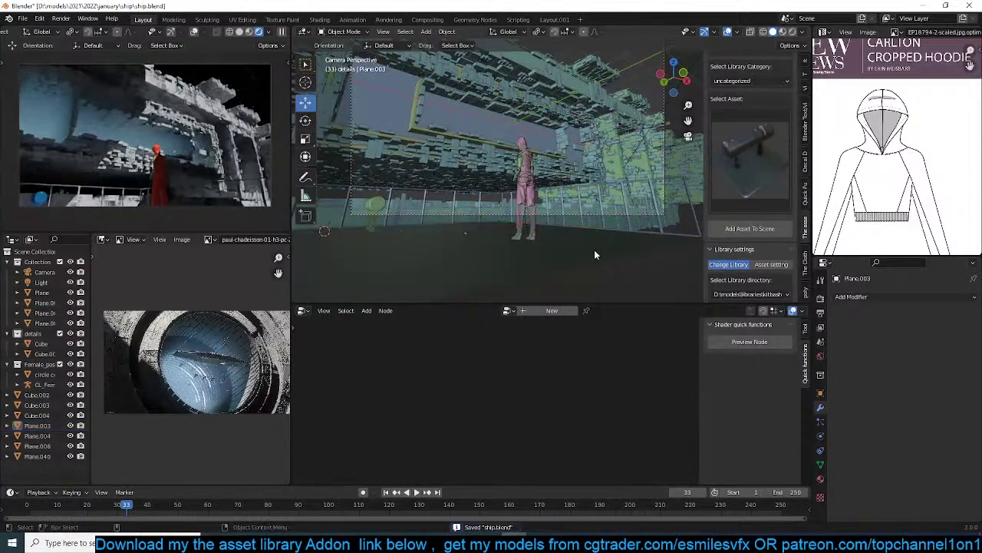
Show the cylinder-on-stand asset's material in the Shader Editor and open the list of available materials.
left_click(376, 206)
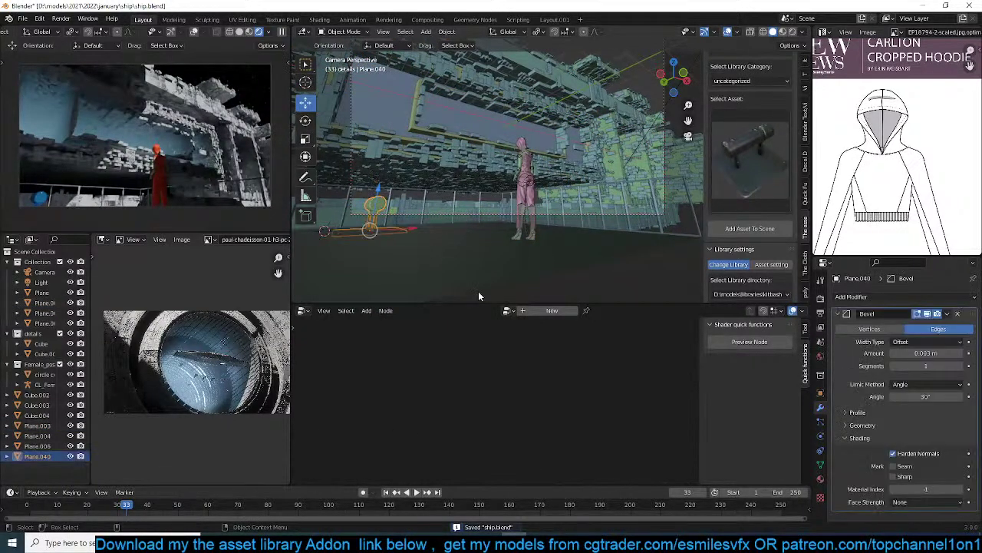
left_click(307, 311)
left_click(321, 409)
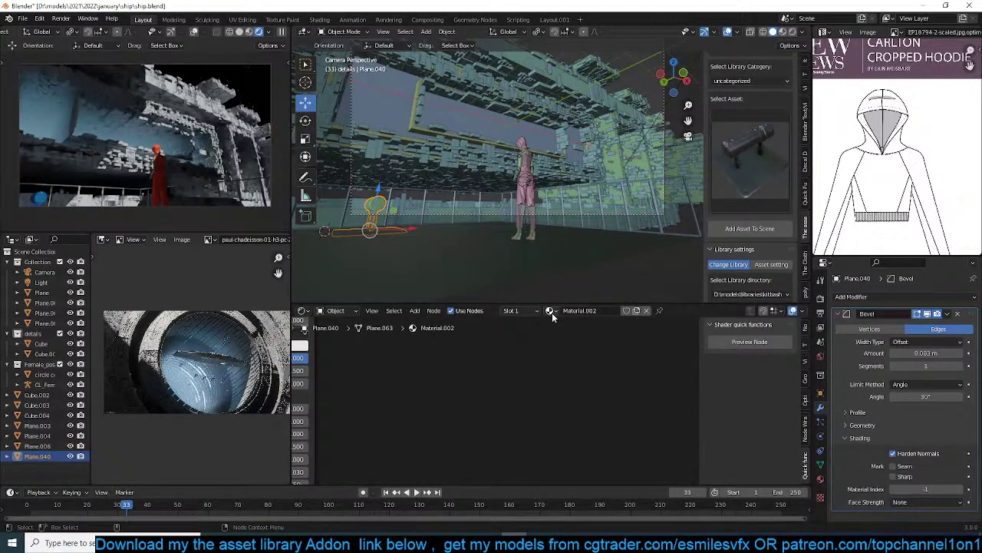
left_click(551, 311)
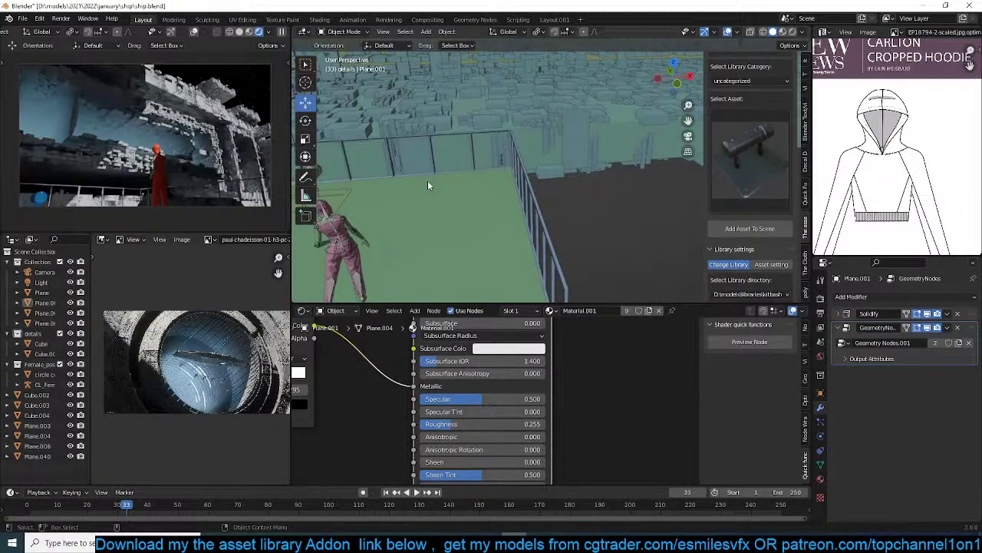
Link Plane.001's material to the cylinder-on-stand asset and the floor, then clear the selection and save ship.blend.
scroll(427, 182, "up", 1)
middle_click_drag(428, 182, 526, 186, "shift")
scroll(530, 184, "down", 3)
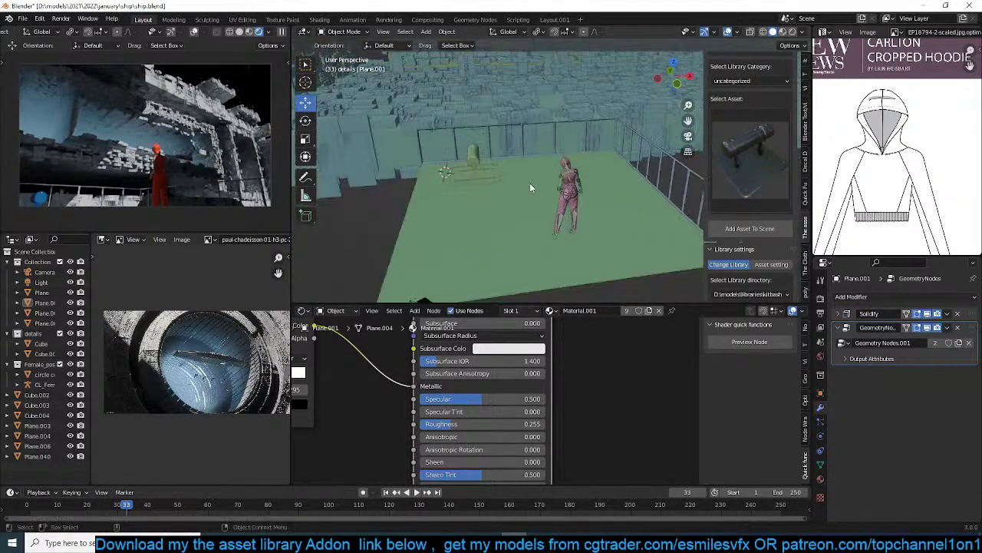
left_click(475, 169)
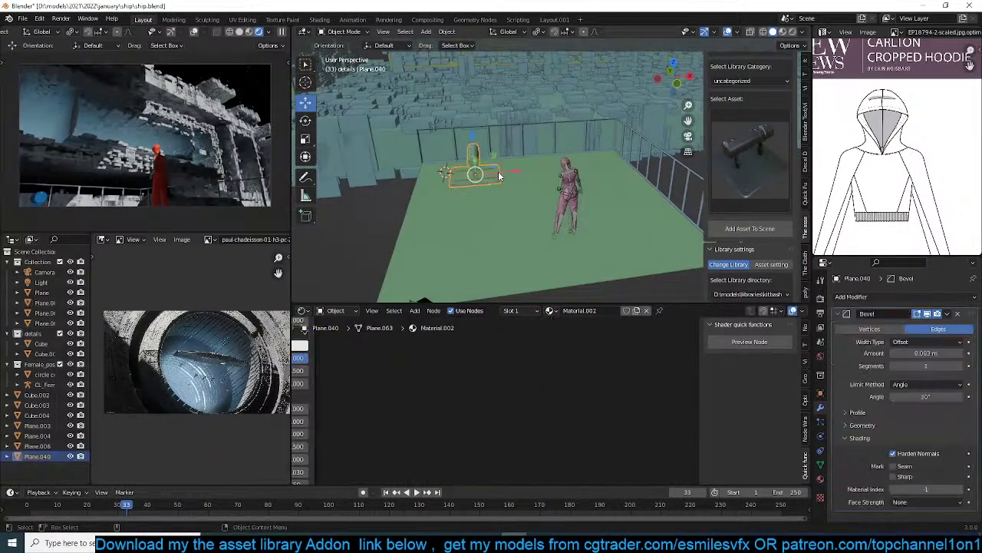
left_click(636, 184, "shift")
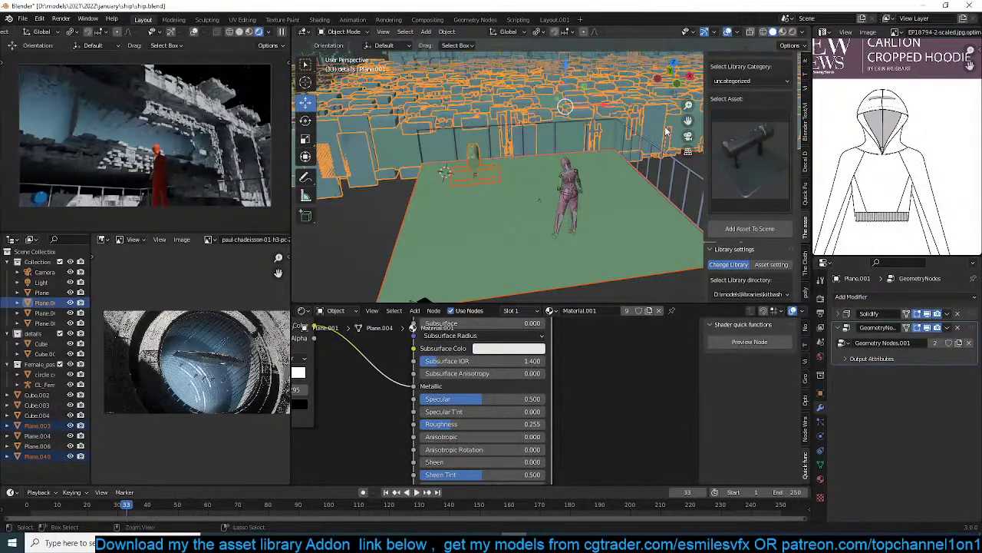
key("ctrl+l")
left_click(665, 128)
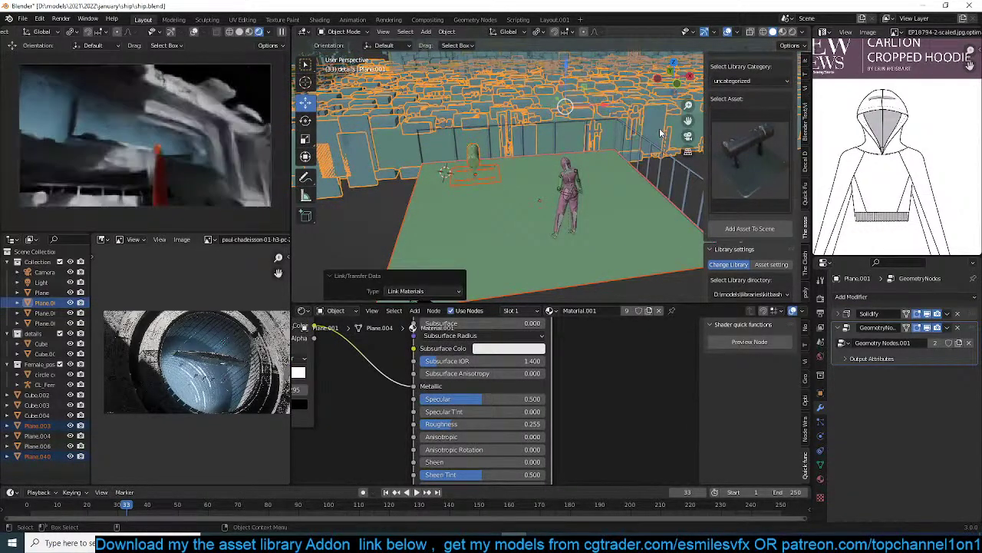
key("alt+a")
key("ctrl+s")
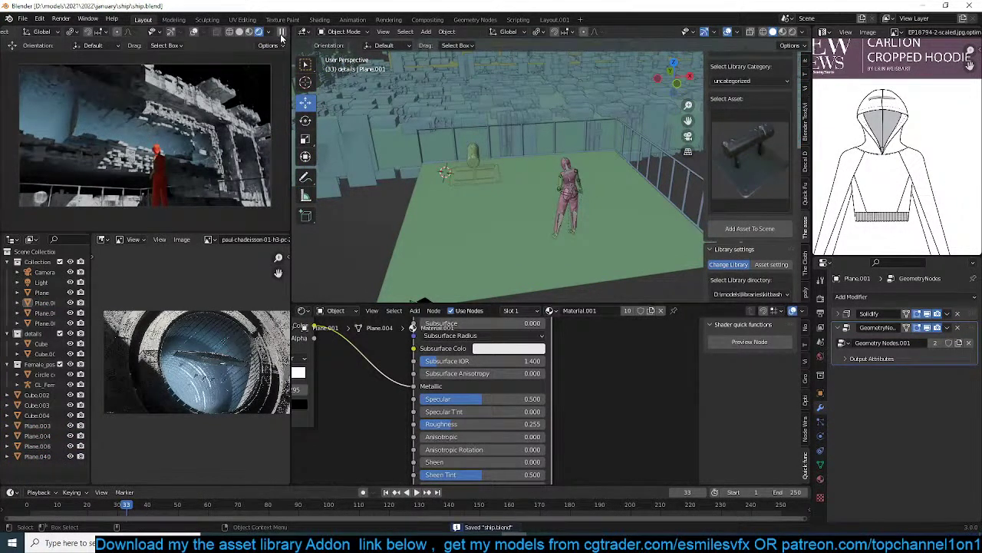
Switch the kitbash library to the decals category and choose the twisted-cable column asset.
left_click(738, 153)
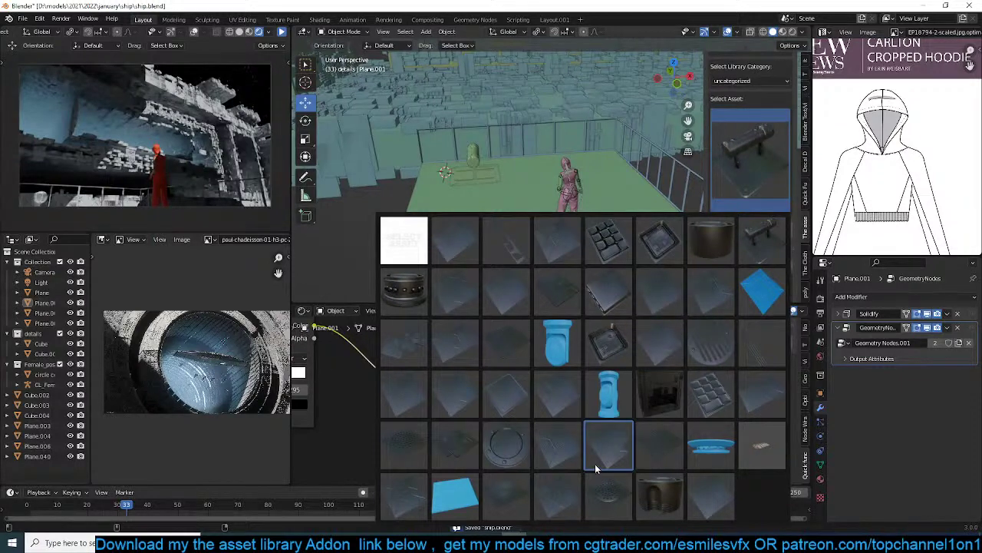
left_click(751, 81)
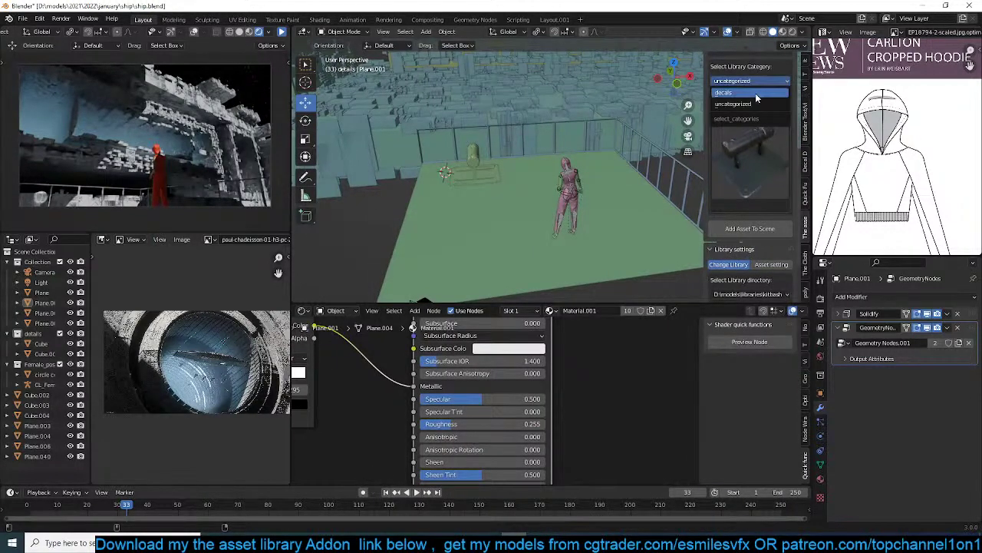
left_click(756, 93)
left_click(748, 129)
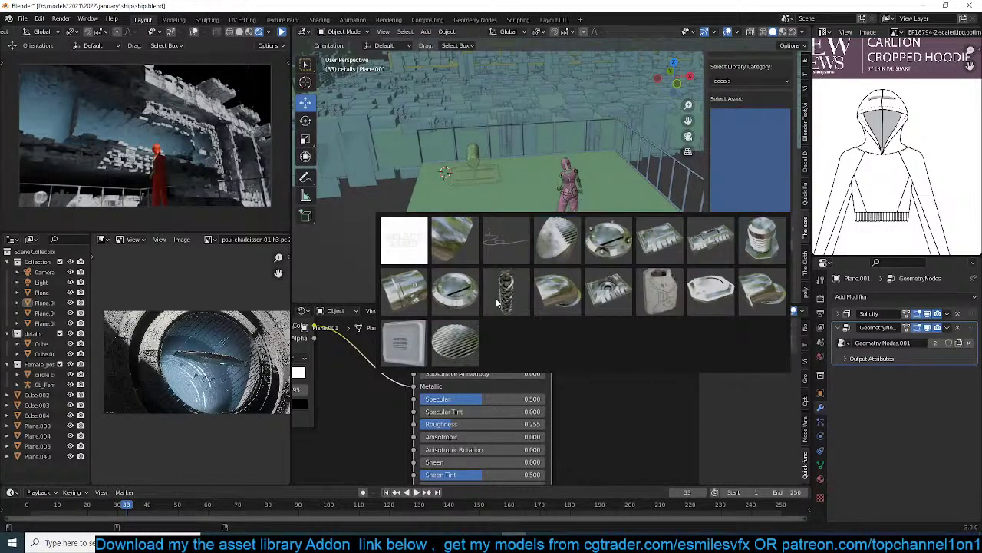
left_click(499, 295)
left_click(739, 228)
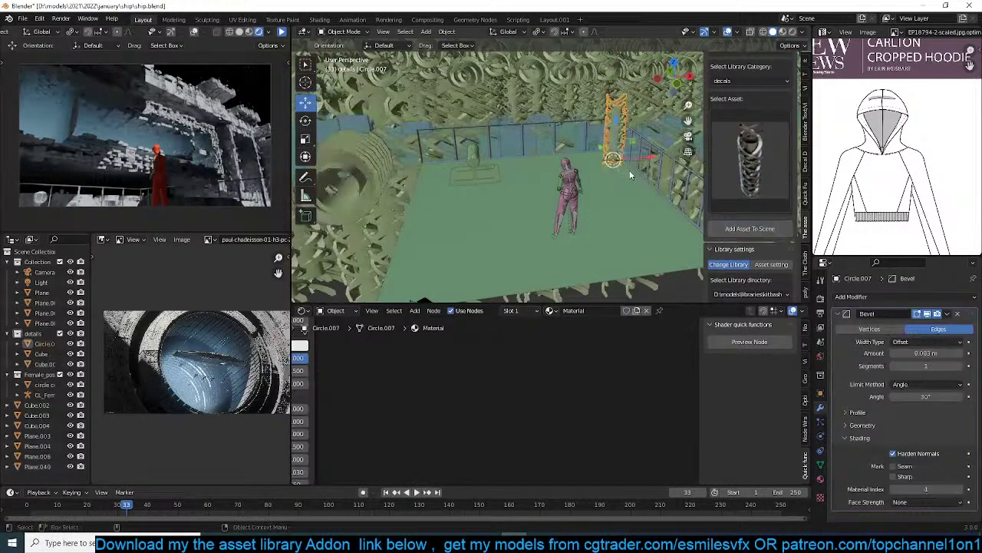
key("x")
left_click(636, 170)
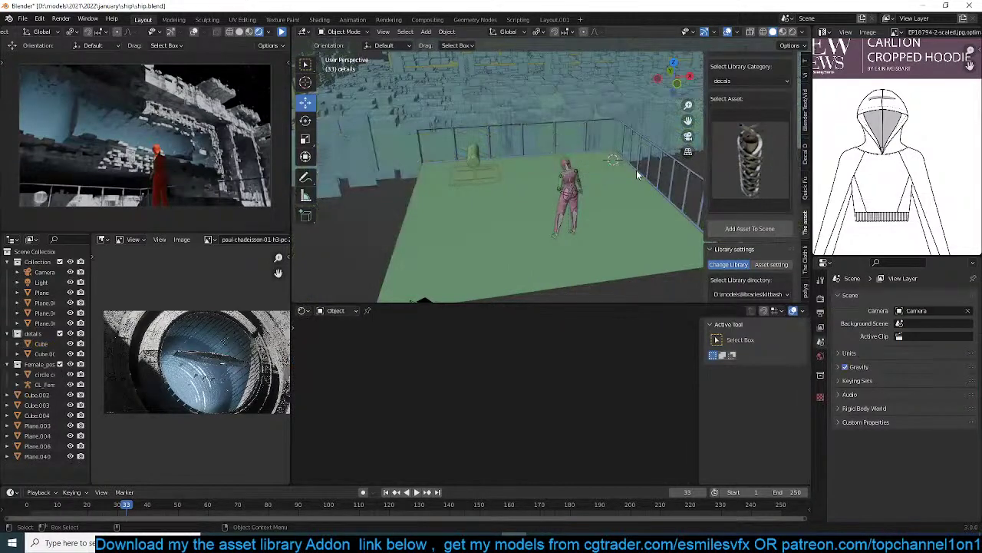
Add the twisted-cable column to the main Collection at the floor's far corner and scale it to 1.136.
left_click(42, 262)
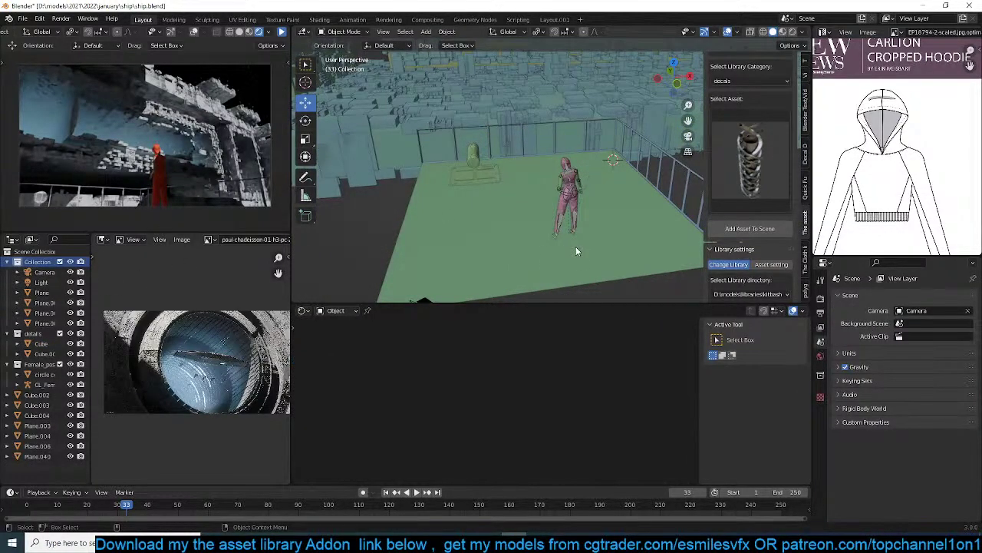
left_click(777, 230)
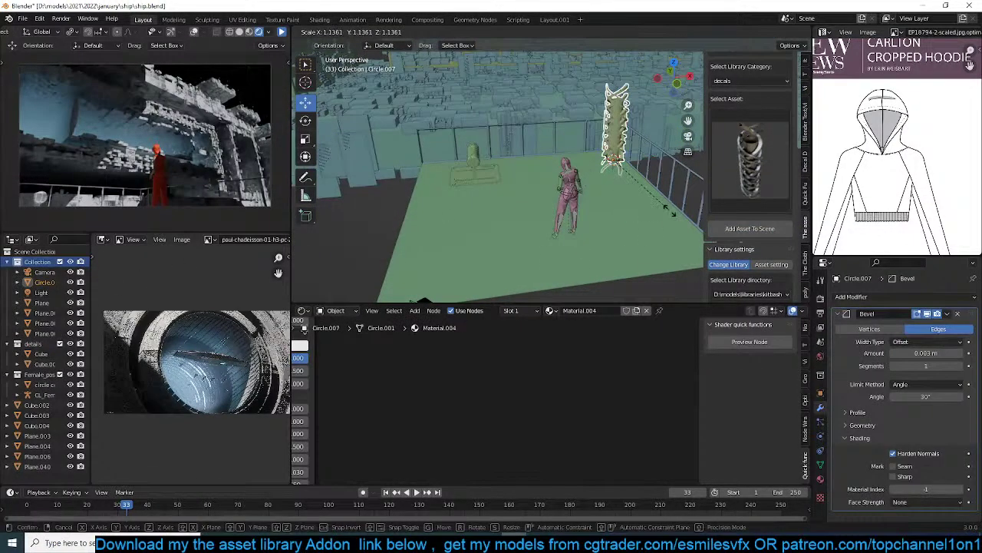
Make a linked duplicate of the twisted-cable column in place and rotate it 90° about the global X axis.
key("alt+d")
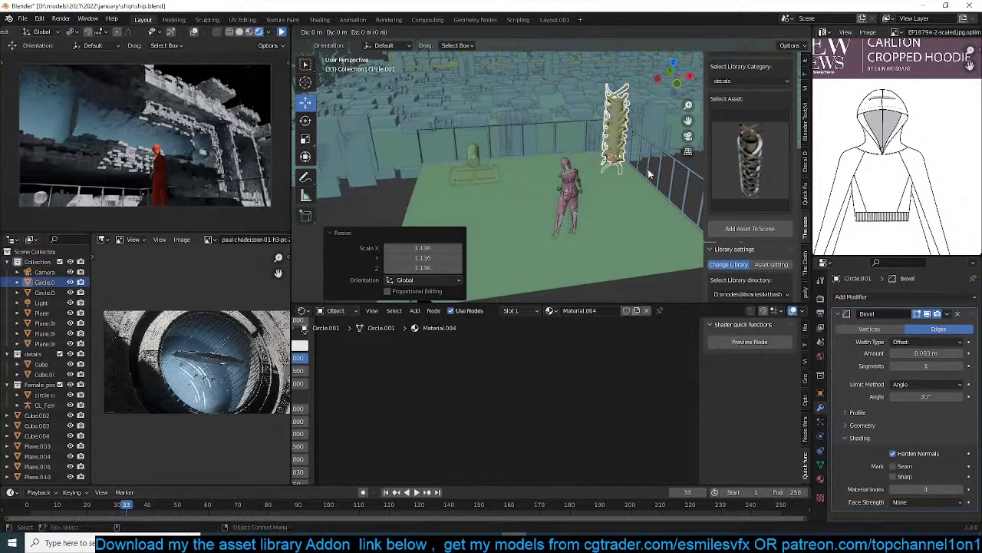
type("x")
type("90")
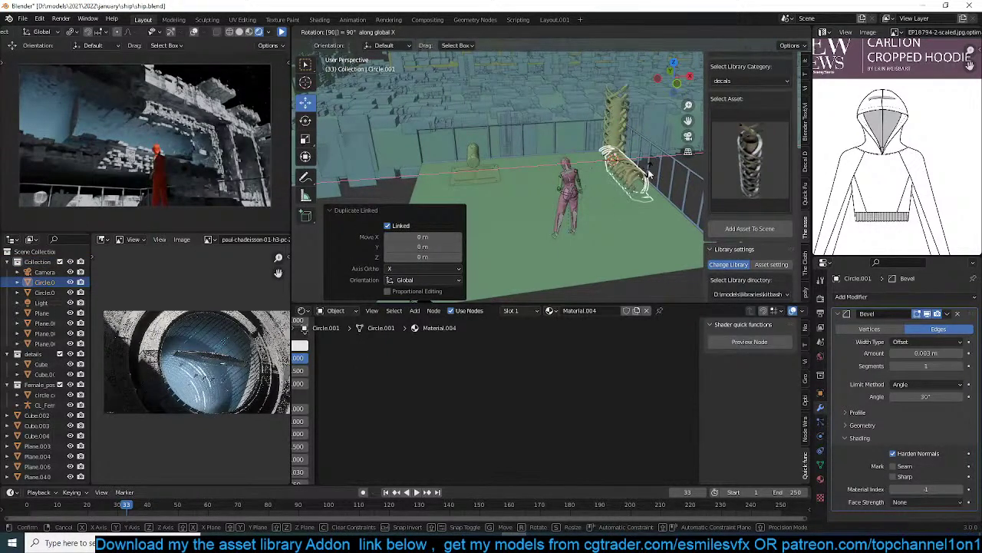
key("Return")
Make a linked duplicate of the horizontal cable column and place it higher up against the vertical column.
key("alt+d")
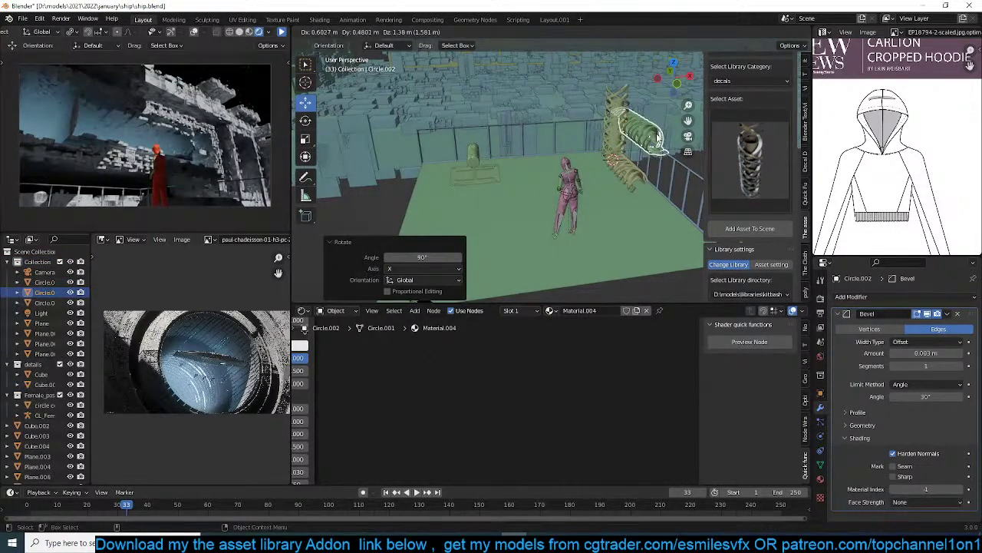
left_click(657, 138)
middle_click_drag(657, 138, 673, 86)
key("KP_0")
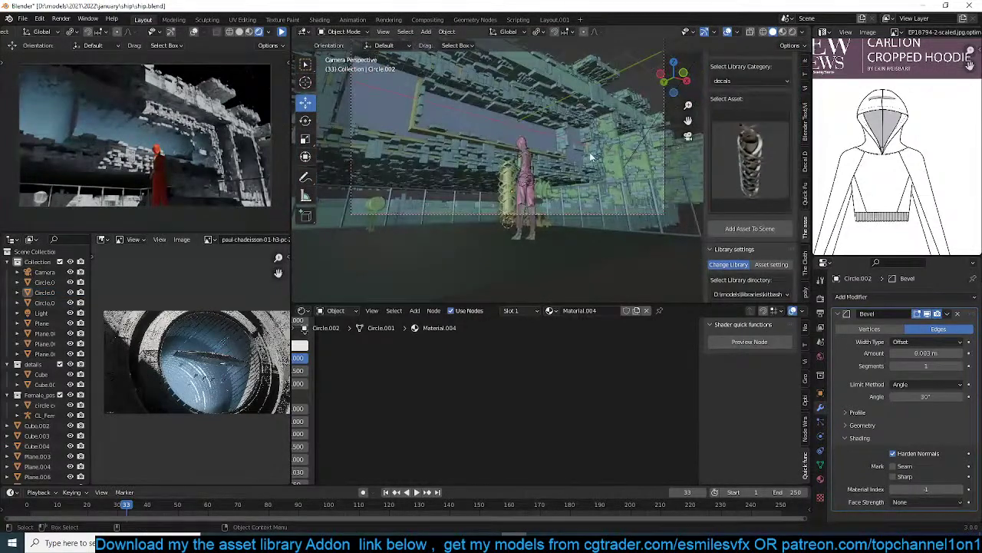
Look through the decals category assets and choose the rounded square panel with the central vent grille.
left_click(750, 161)
left_click(757, 235)
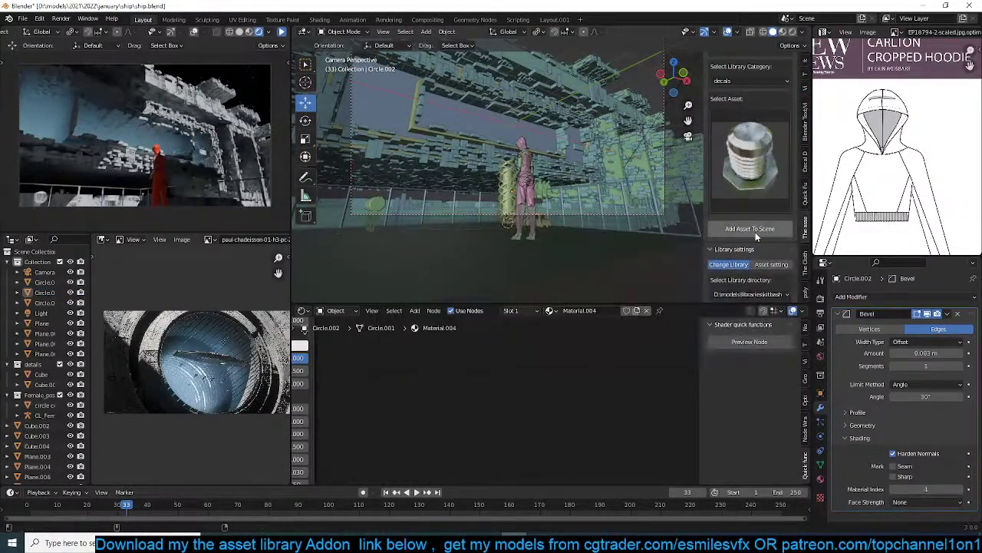
left_click(750, 161)
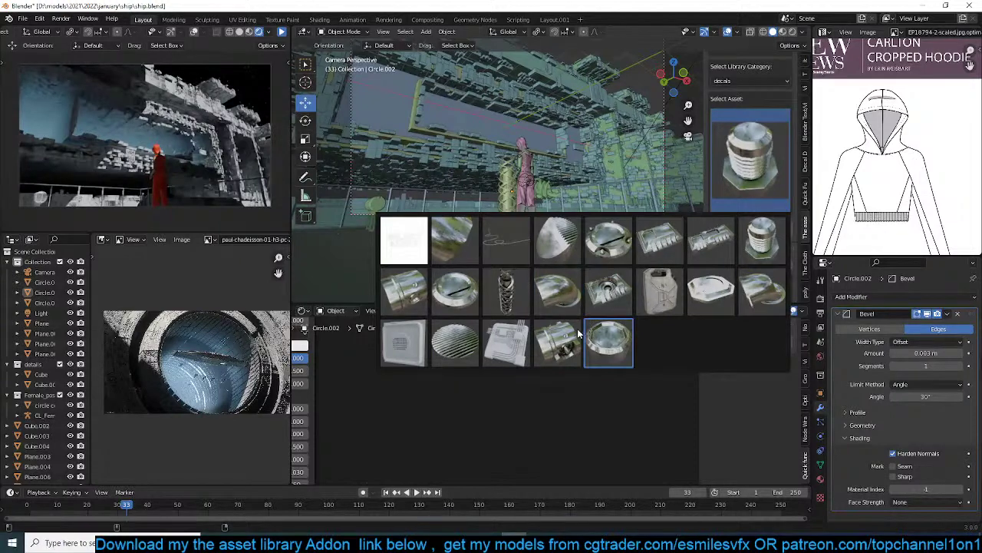
left_click(452, 287)
left_click(748, 185)
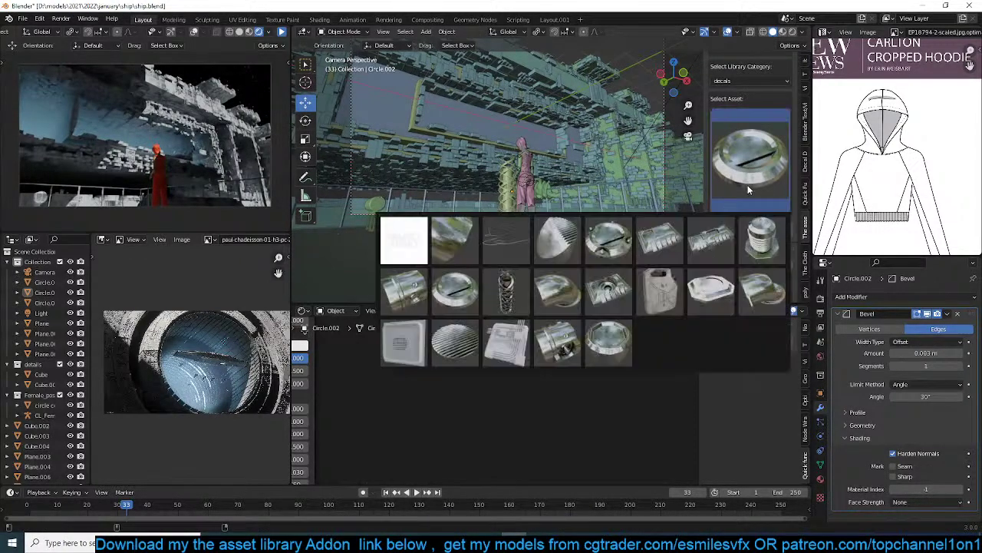
left_click(413, 358)
Add the square vent panel to the floor, rotate it 90° about global Z, and move it about 2.06 m along Y.
middle_click_drag(422, 284, 496, 209)
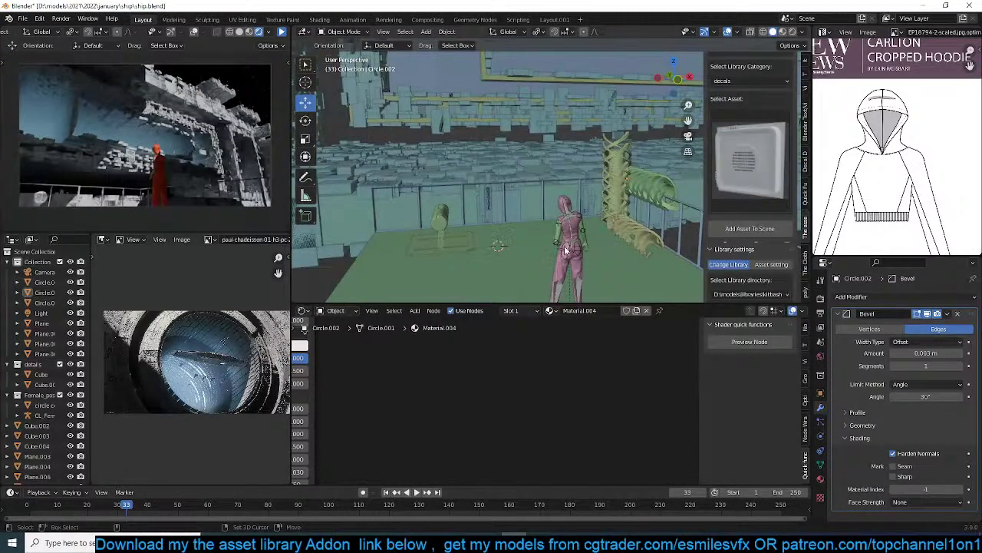
type("rx")
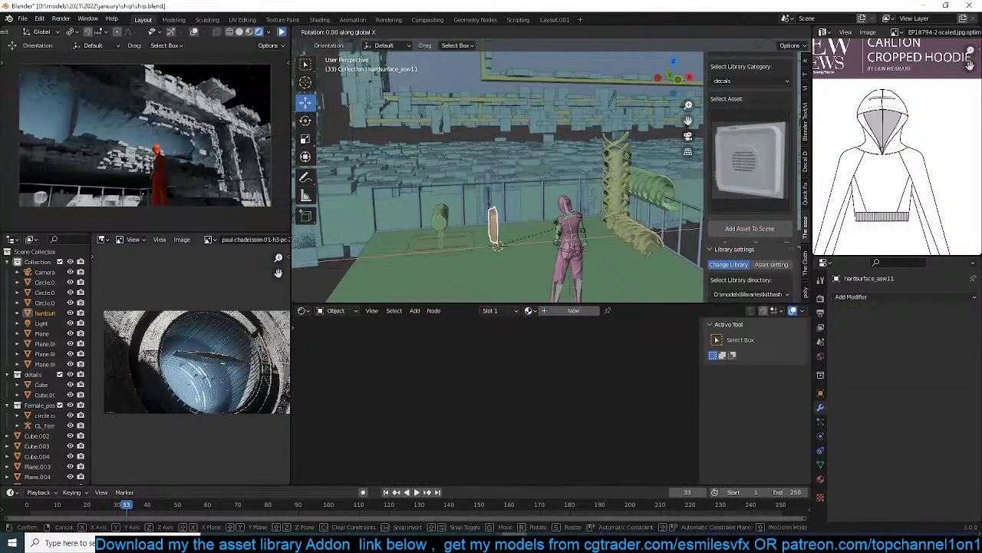
type("90")
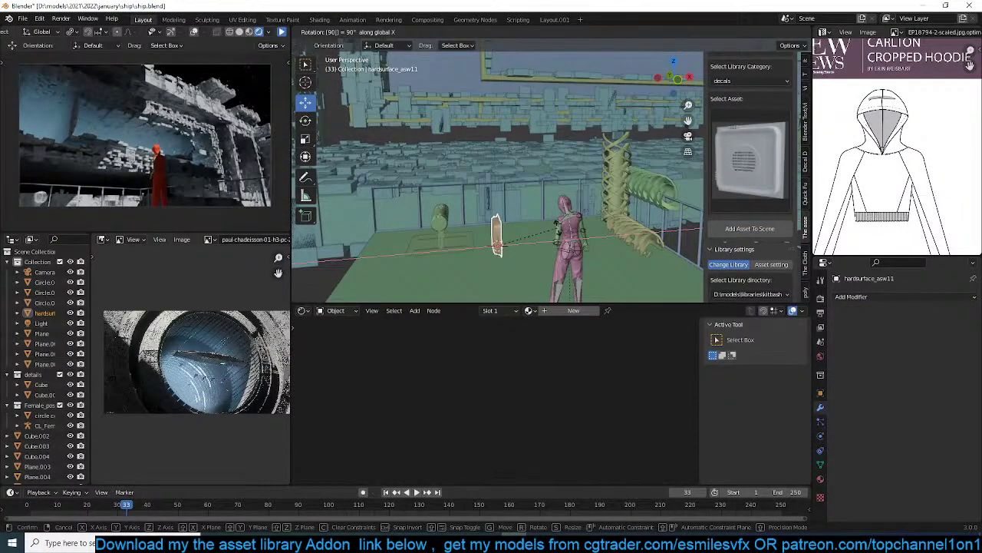
type("z")
key("Return")
middle_click_drag(528, 246, 555, 270)
left_click_drag(480, 226, 451, 201)
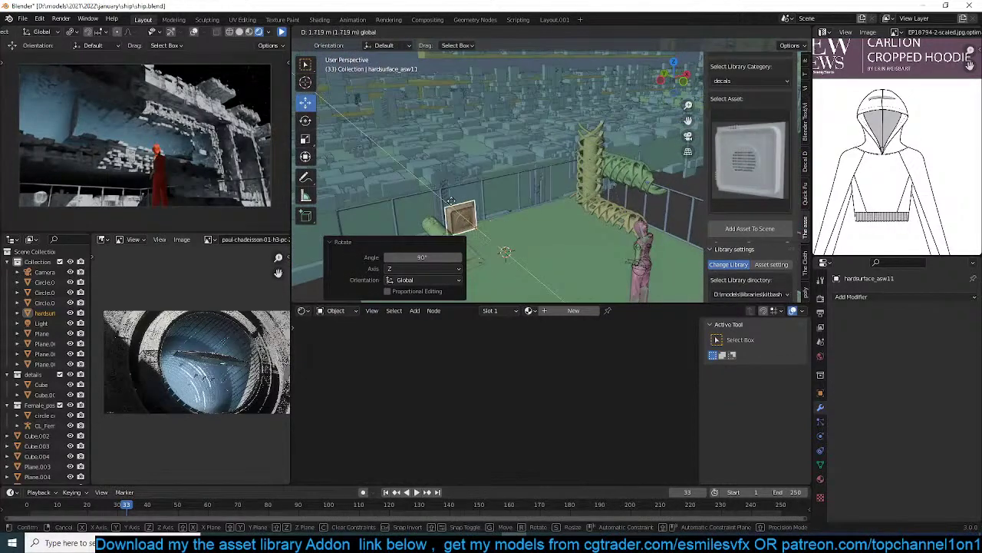
left_click(453, 203)
key("KP_0")
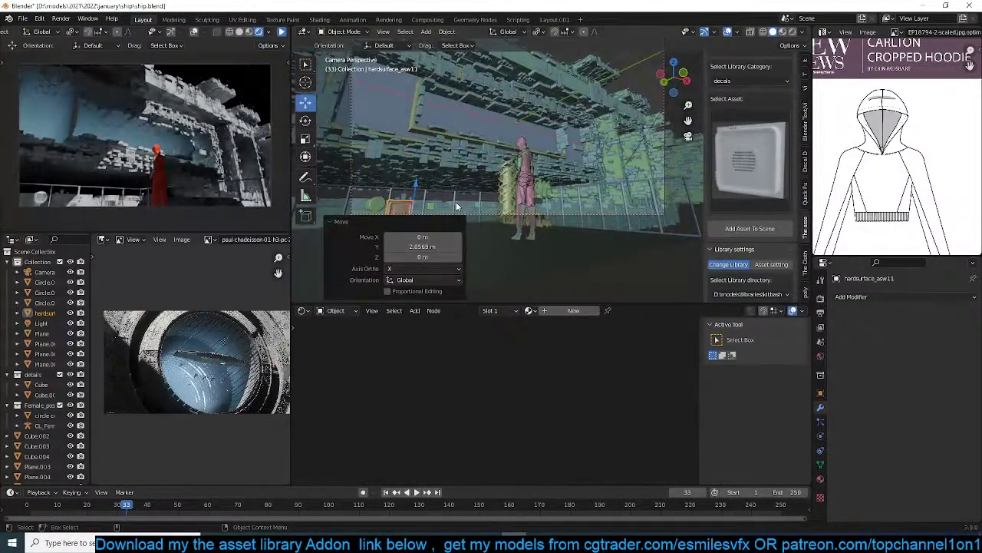
Scale the square panel by 1.304 and again by 1.096, repositioning it against the railing beside the cylinder-on-stand asset.
middle_click_drag(456, 205, 508, 149, "shift")
scroll(508, 161, "up", 2)
key("s")
left_click(535, 155)
key("g")
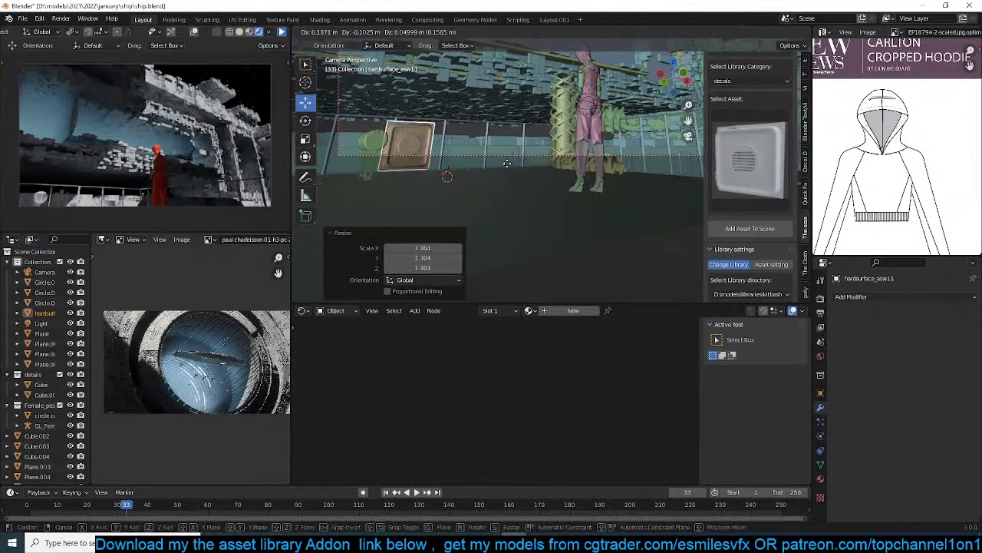
left_click(518, 168)
key("s")
left_click(528, 173)
key("g")
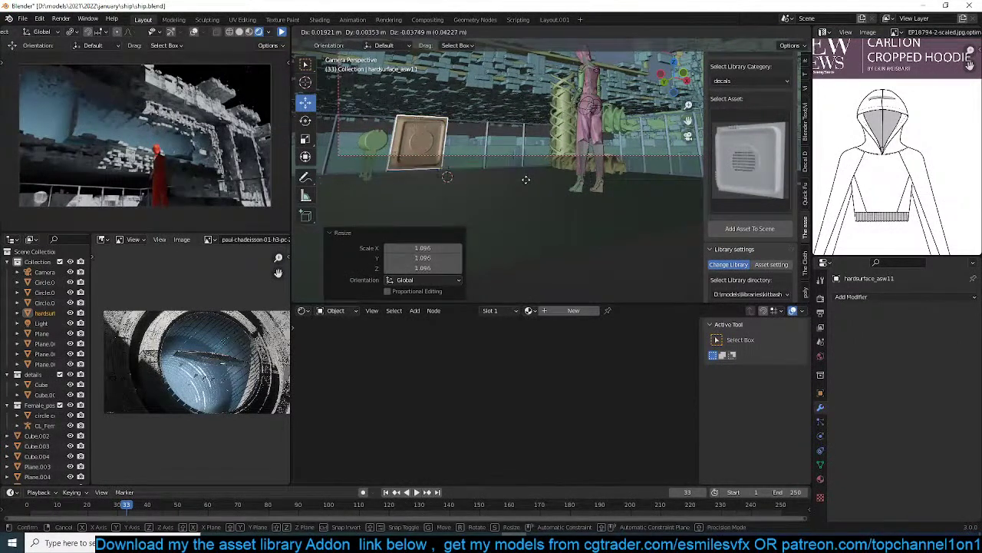
left_click(528, 179)
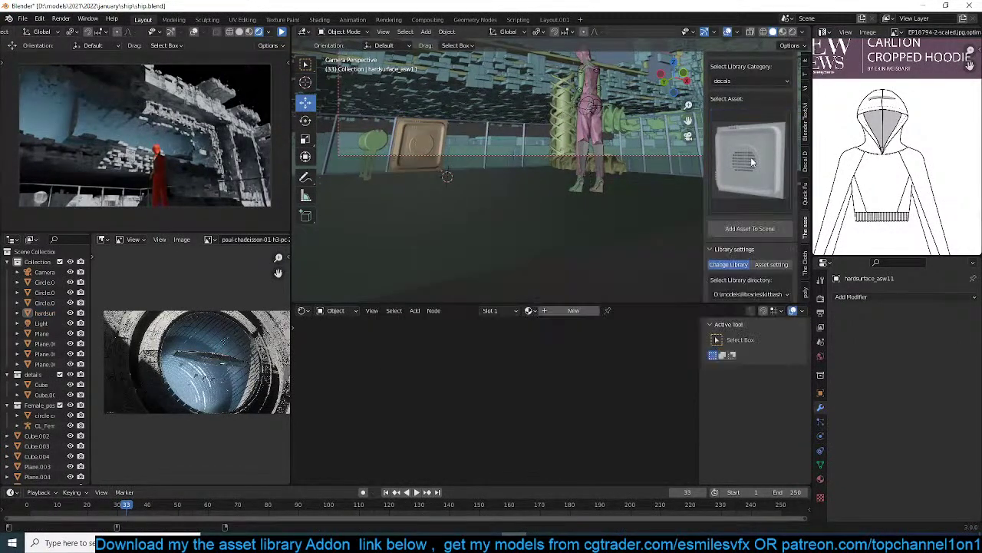
Switch the asset library directory to D:\models\libraries\decals.
scroll(752, 161, "down", 3)
left_click(752, 240)
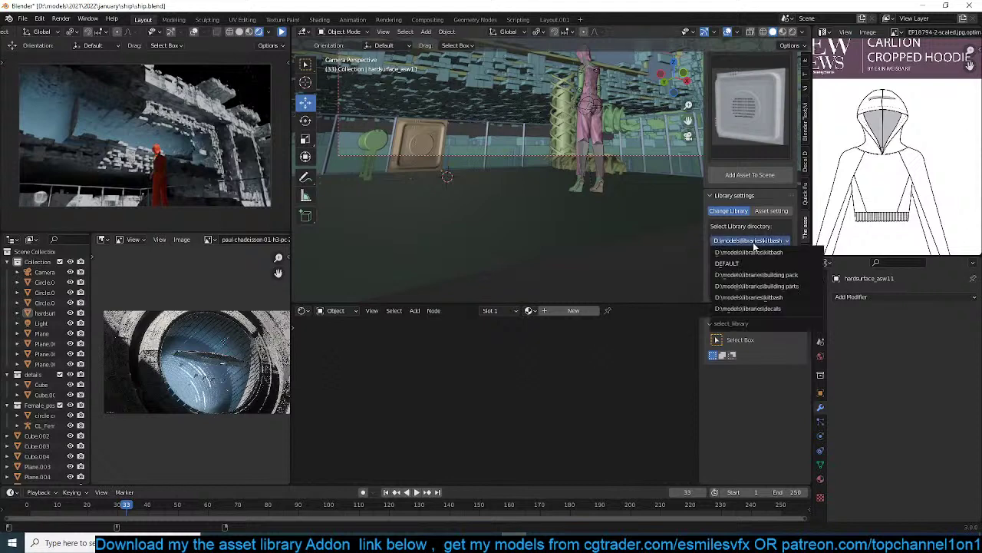
left_click(757, 308)
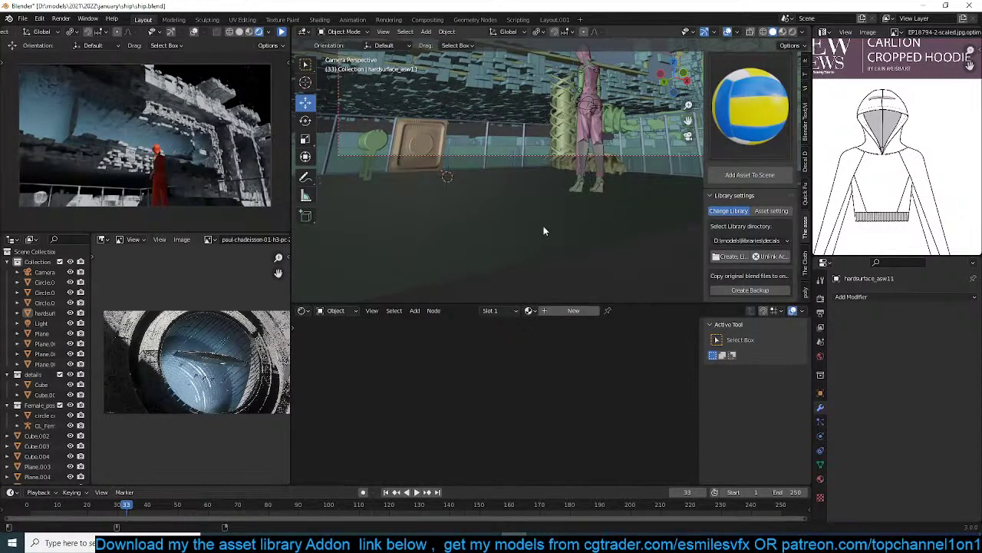
scroll(716, 195, "up", 7)
Browse the baloon letters, decals, cloth and electronics categories of the library for a suitable asset.
left_click(741, 170)
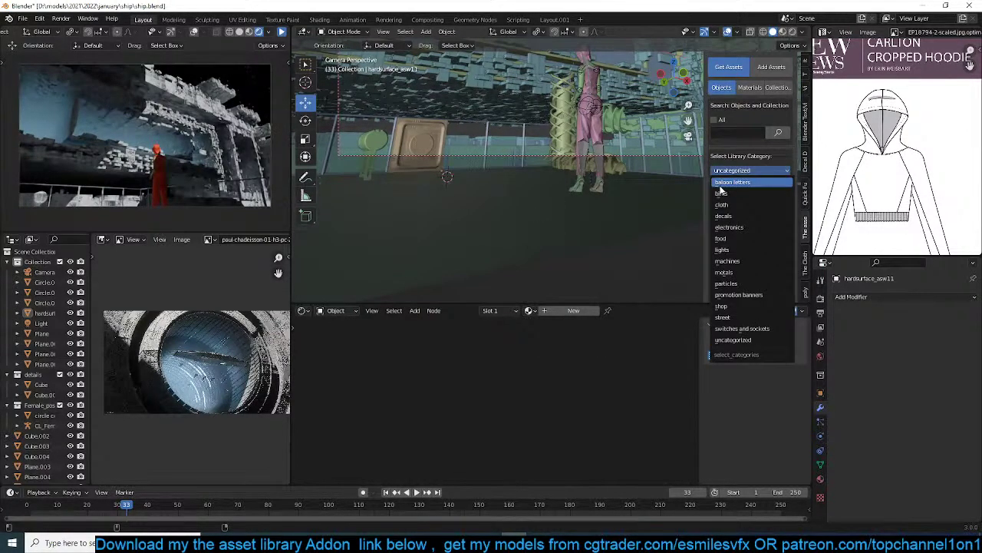
left_click(726, 182)
left_click(737, 171)
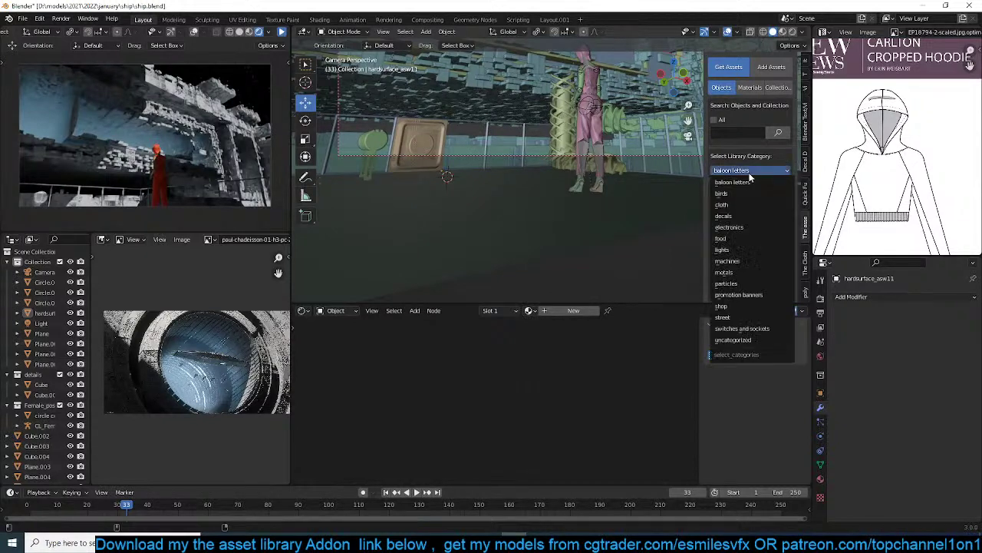
left_click(737, 216)
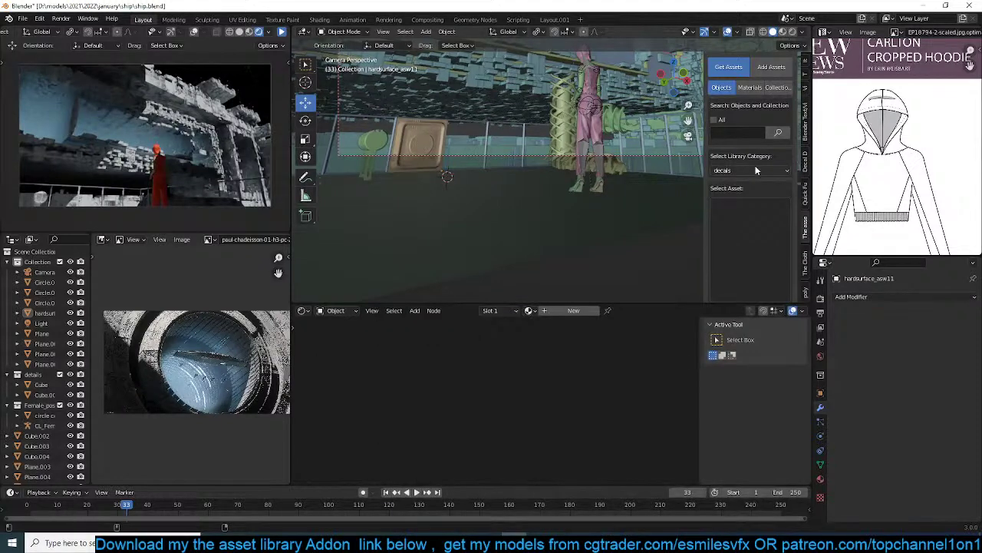
left_click(756, 170)
left_click(749, 223)
left_click(749, 222)
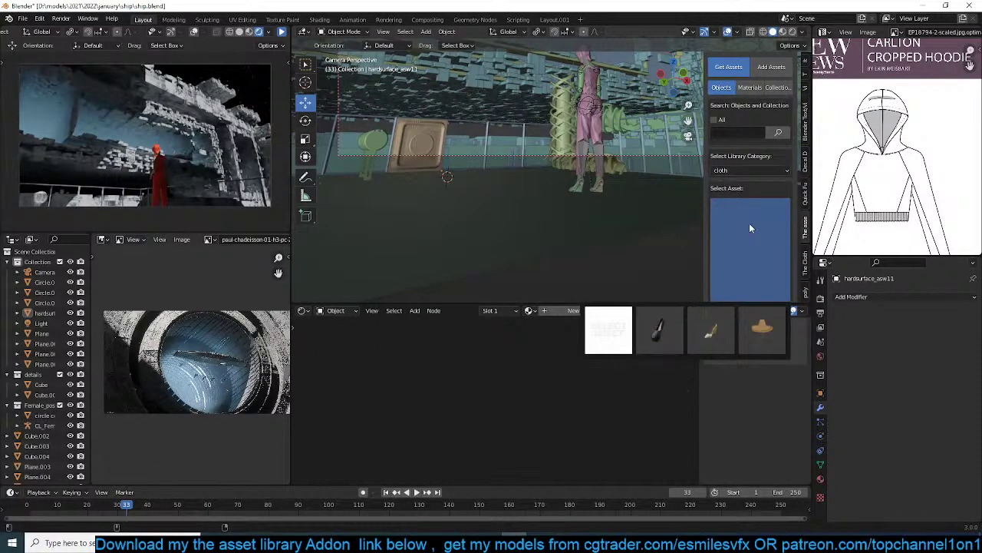
left_click(761, 171)
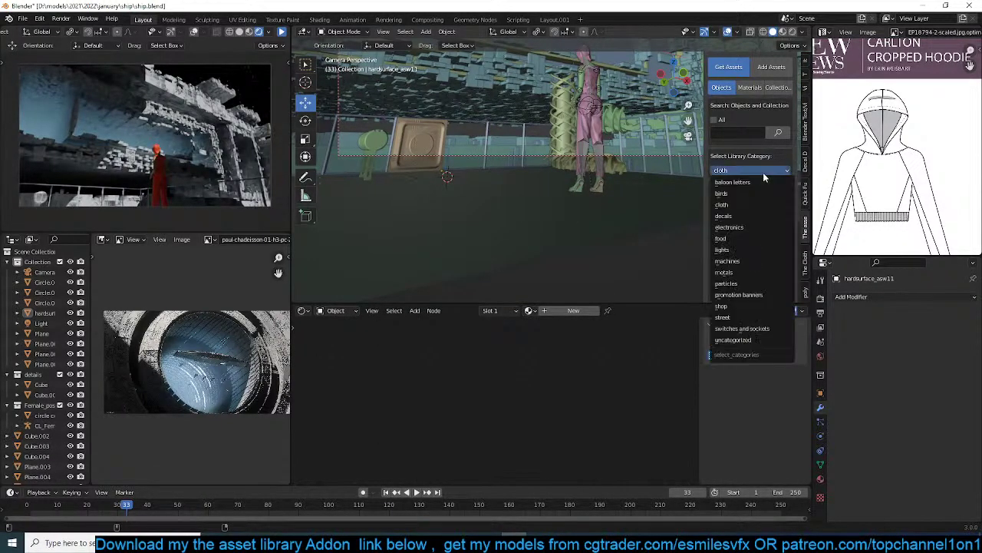
left_click(758, 227)
left_click(757, 222)
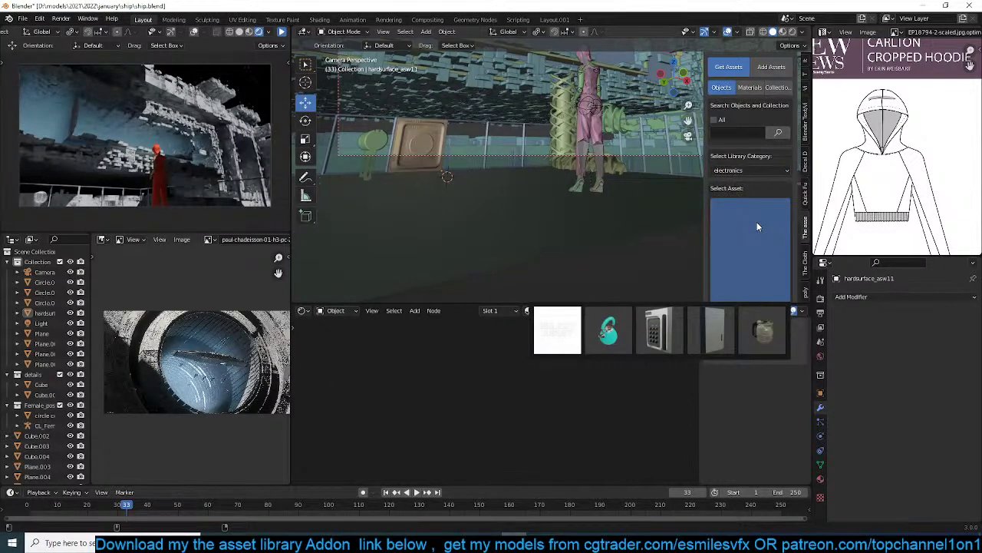
Switch the library to the lights category and choose the street light asset.
left_click(767, 171)
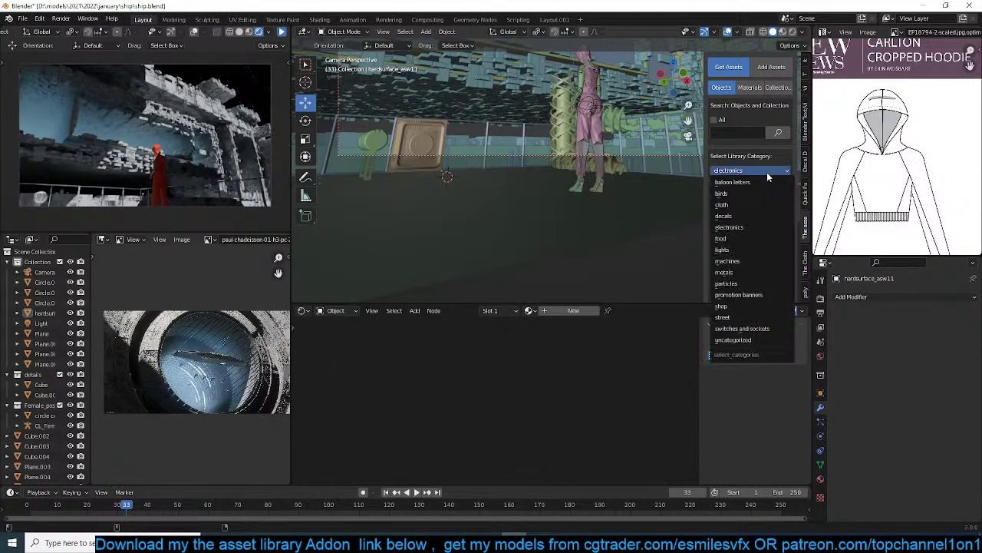
left_click(734, 251)
left_click(734, 249)
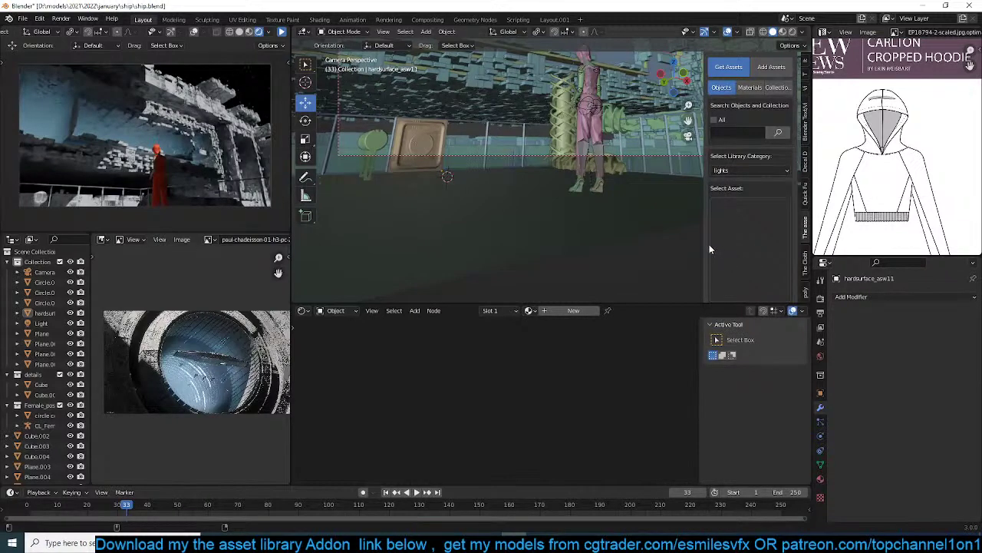
left_click(746, 208)
left_click(610, 330)
Add the street light to the scene beside the twisted-cable column, scale it down slightly, and leave it selected.
middle_click_drag(606, 231, 547, 272)
scroll(746, 260, "down", 5)
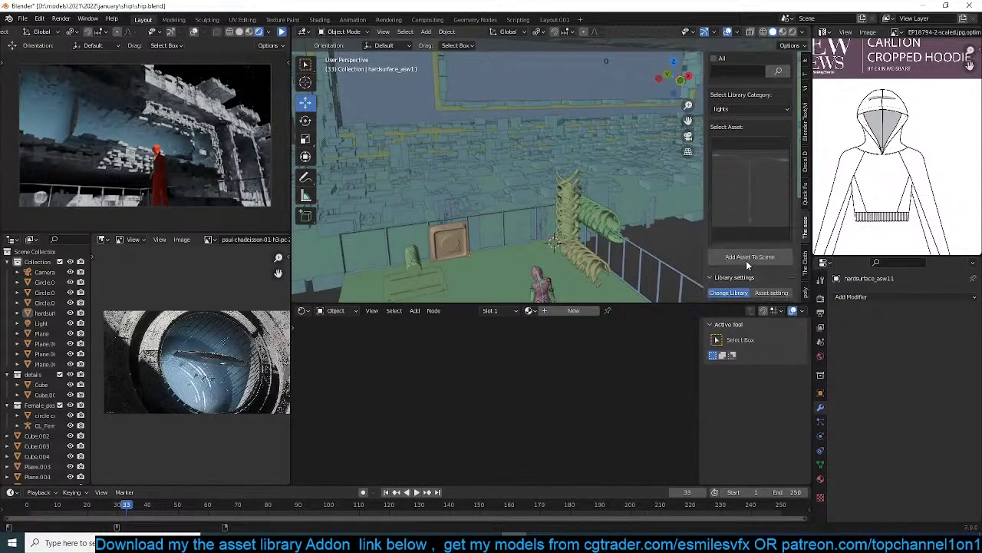
left_click(757, 237)
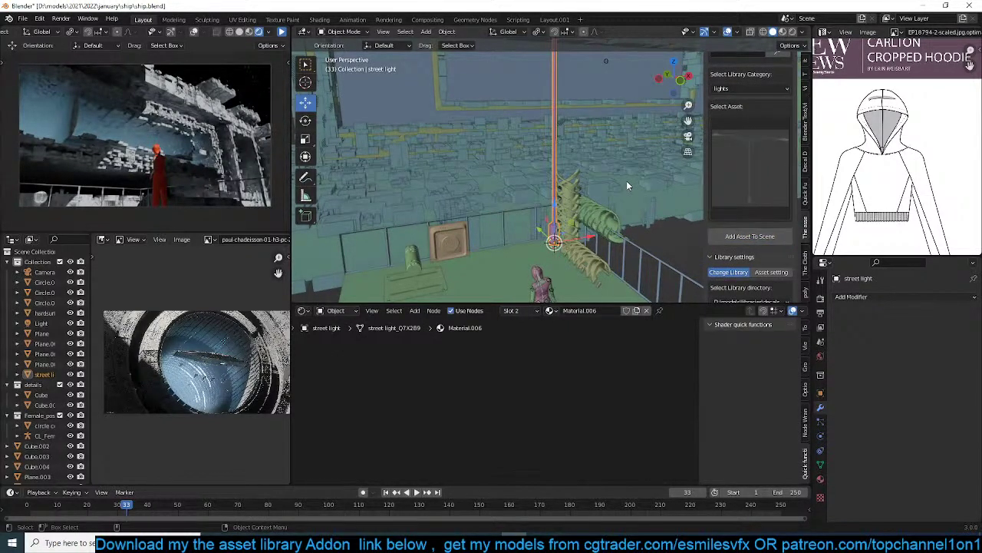
key("KP_0")
scroll(627, 182, "down", 2)
middle_click_drag(622, 152, 616, 205, "shift")
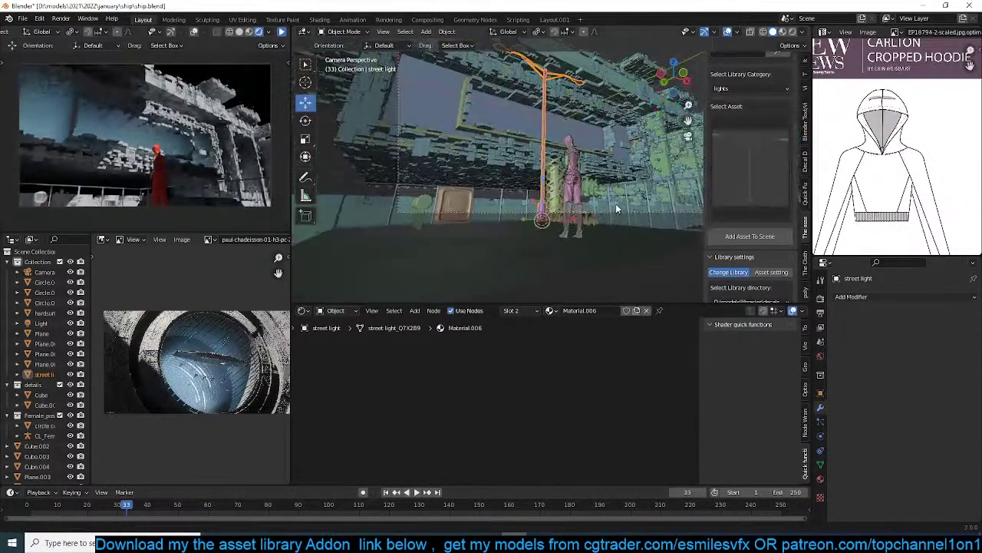
key("s")
left_click(617, 159)
key("alt+a")
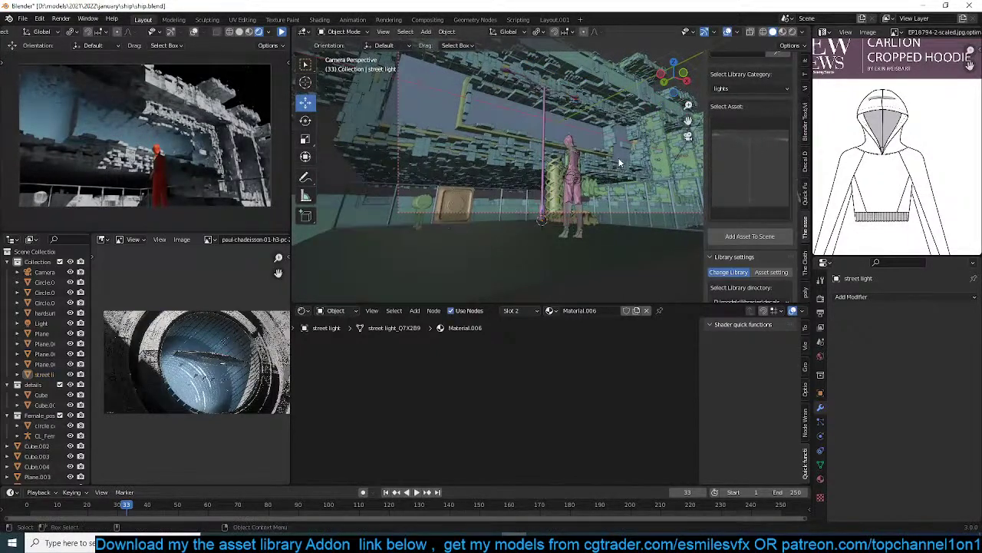
left_click(543, 132)
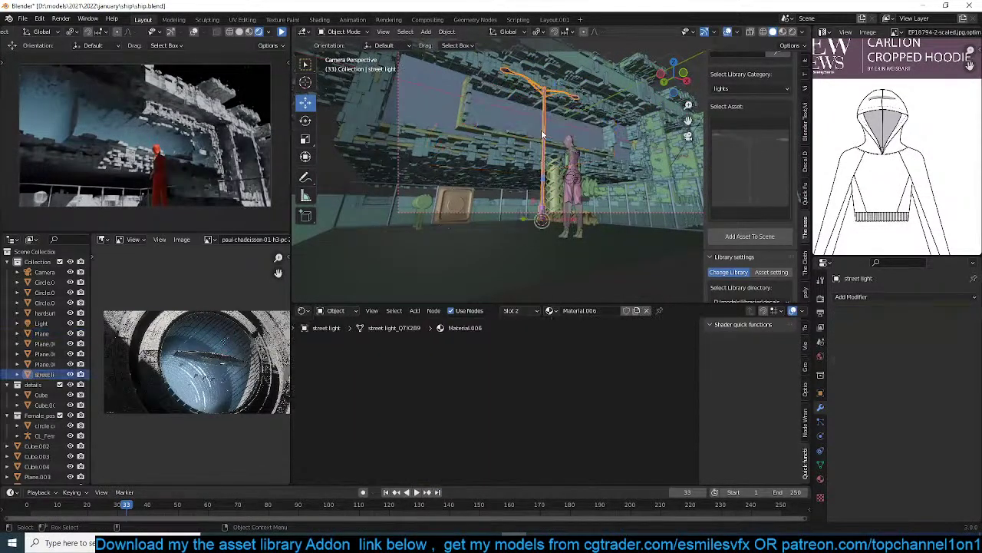
Duplicate the street light as an independent copy and place it up by the overhead structure.
key("shift+d")
left_click(552, 125)
middle_click_drag(552, 125, 651, 126)
scroll(594, 97, "down", 4)
key("KP_0")
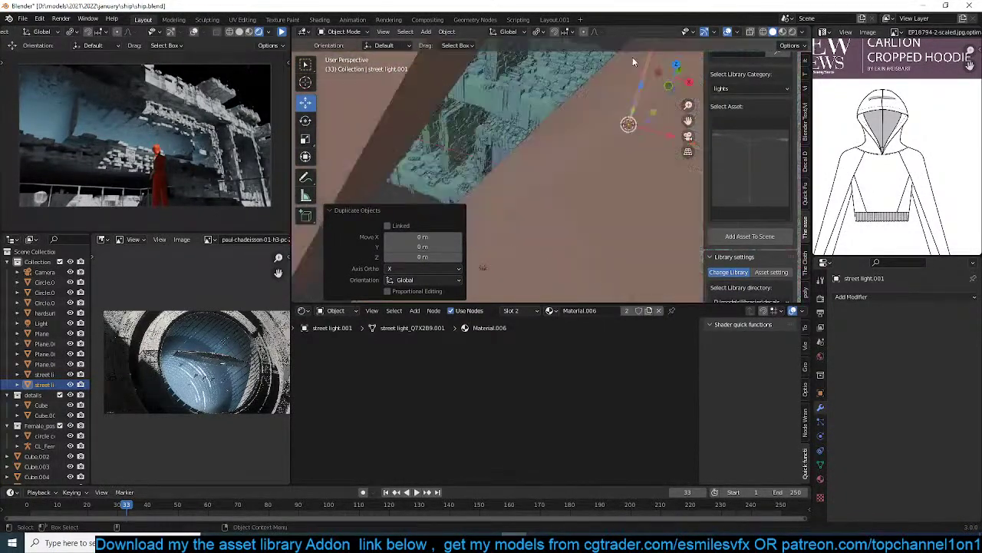
Scale the duplicated street light by 0.846, then shrink it further.
scroll(578, 149, "up", 1)
key("s")
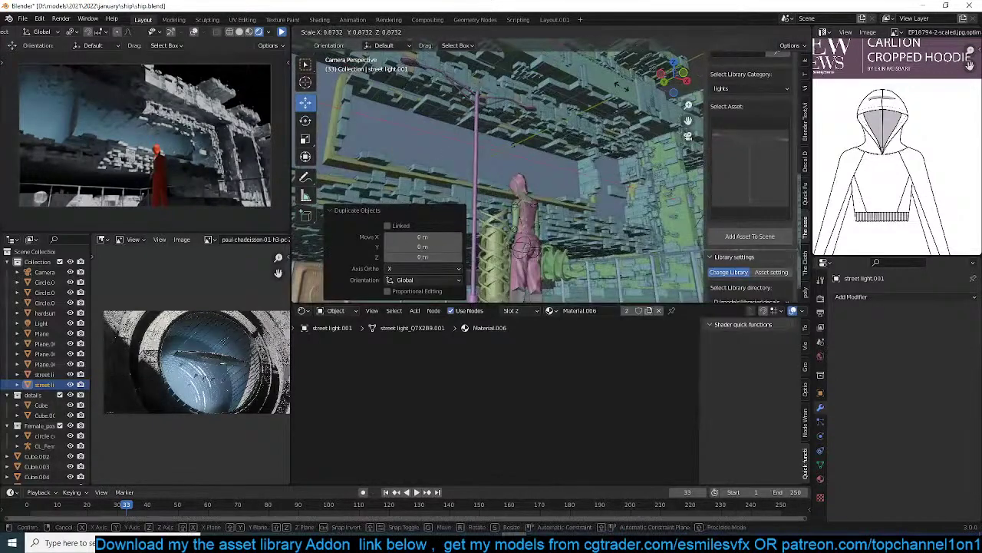
left_click(605, 101)
scroll(608, 134, "up", 1)
middle_click_drag(607, 133, 599, 150, "shift")
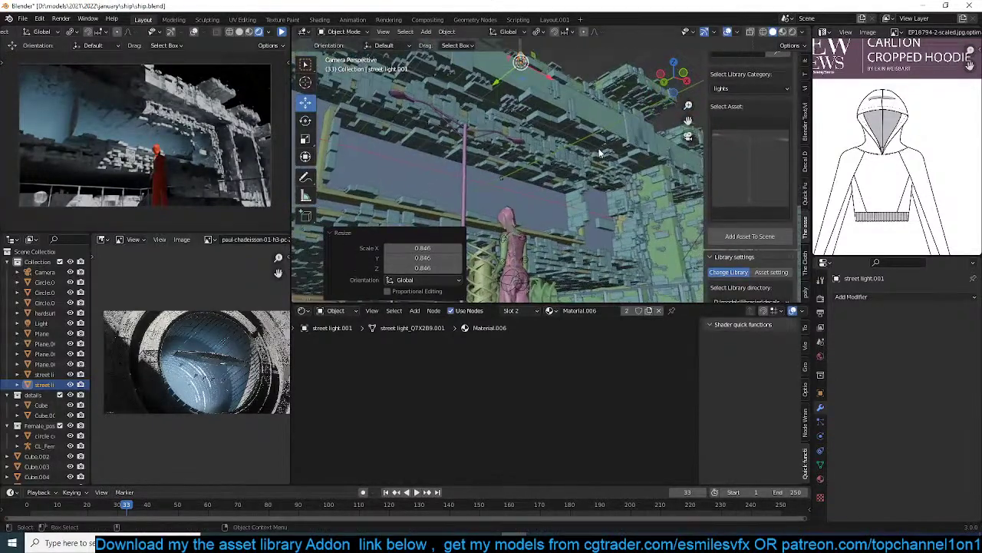
key("s")
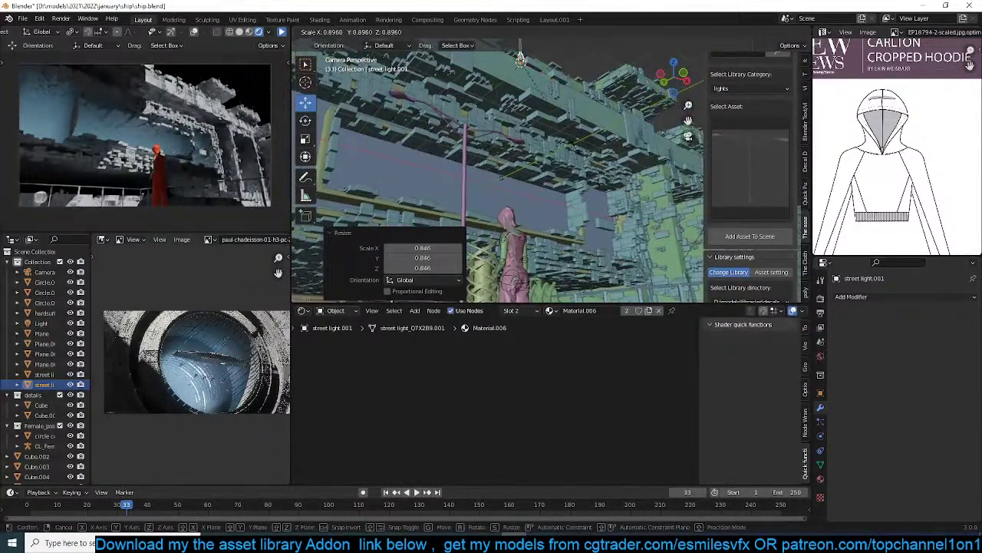
left_click(571, 194)
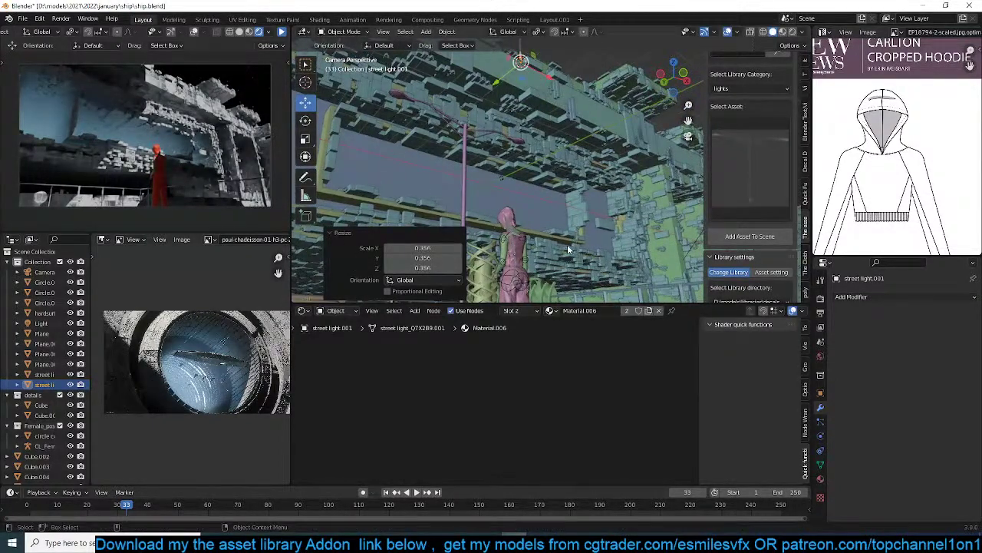
Duplicate the small street light on the overhead structure, leaving the copy in place for closer framing.
middle_click_drag(568, 244, 565, 207)
key("shift+d")
right_click(568, 201)
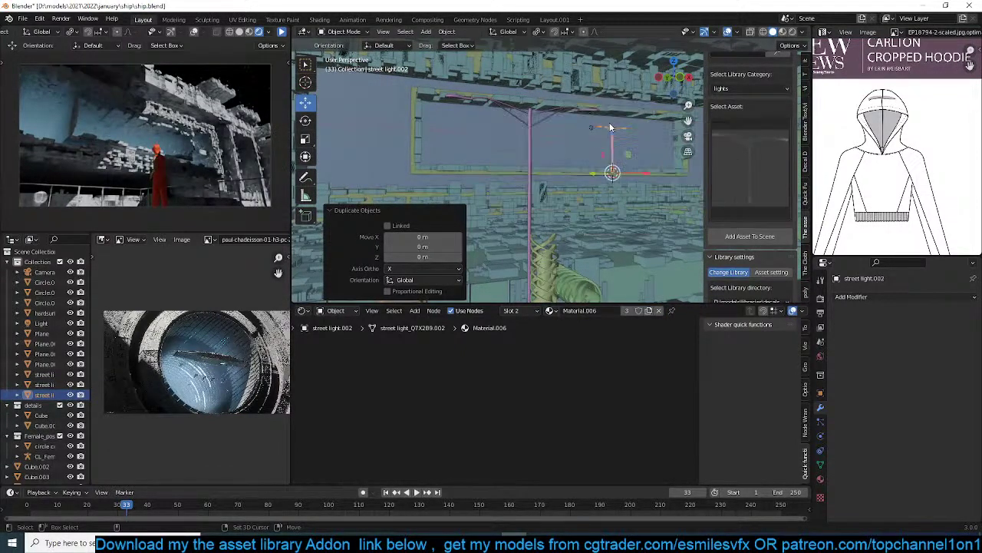
key("KP_Decimal")
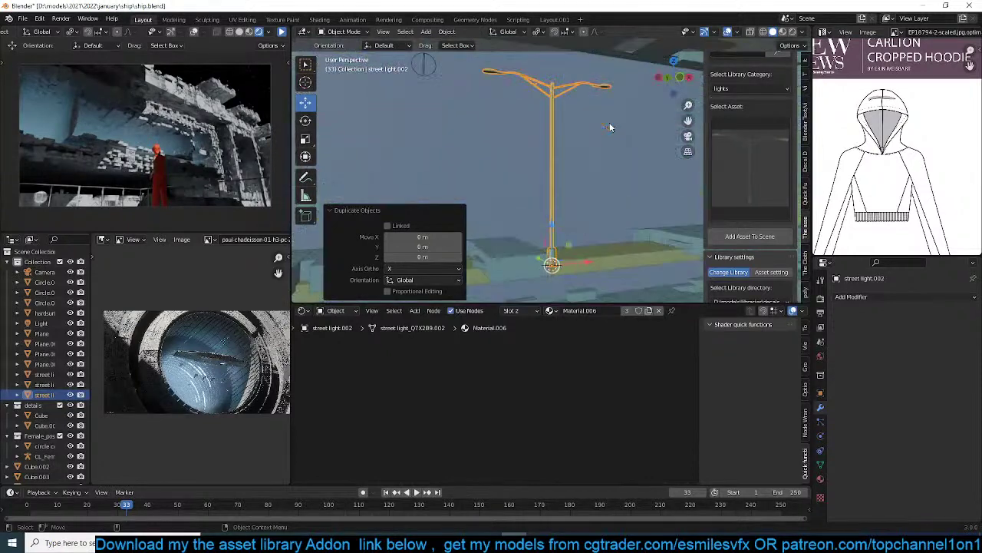
Rotate the newest street light copy by about -46° around the global Z axis and save the file.
middle_click_drag(609, 125, 622, 212)
key("r")
key("z")
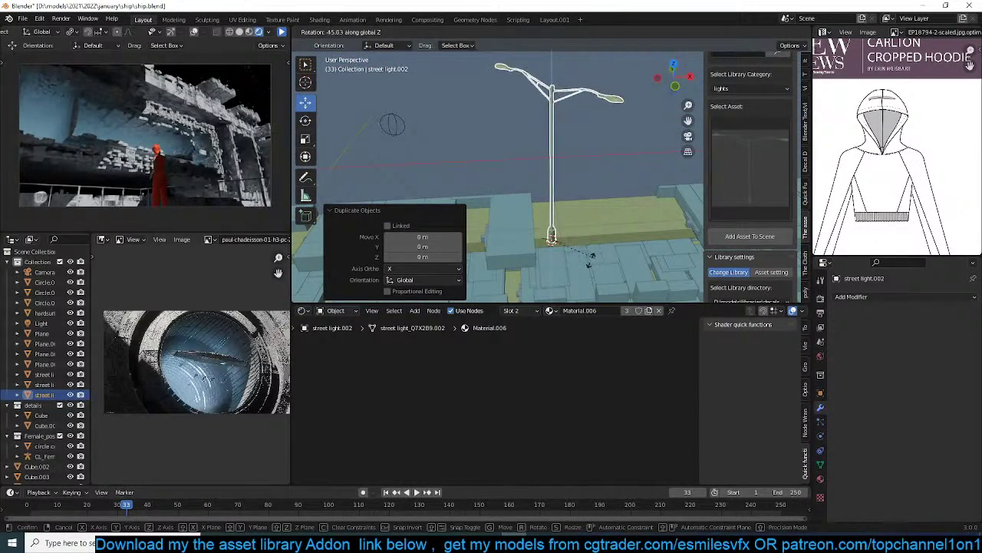
left_click(587, 259)
key("KP_0")
key("ctrl+s")
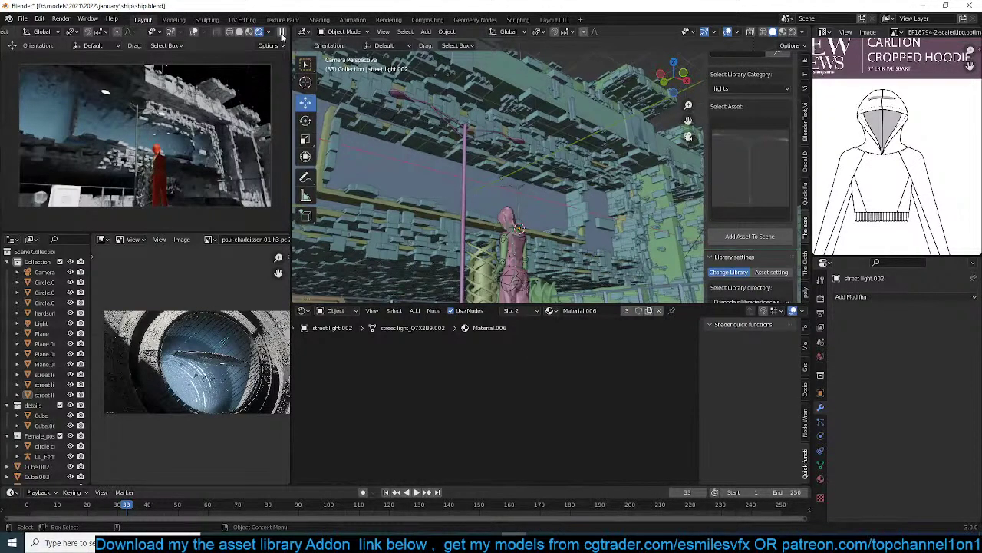
Pull the camera back about 9.09 m along its local Z axis, and shift it freely within the camera view.
scroll(614, 121, "down", 5)
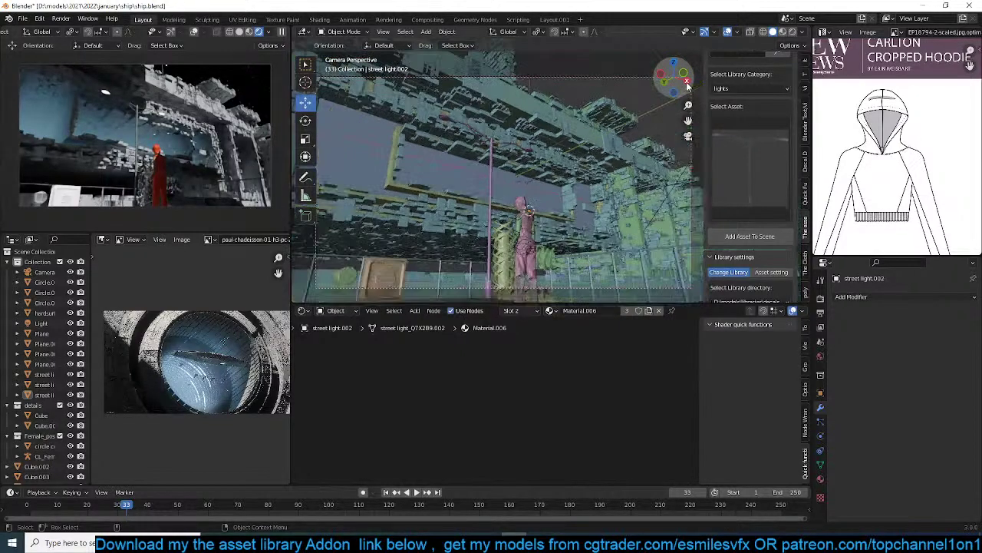
left_click(614, 119)
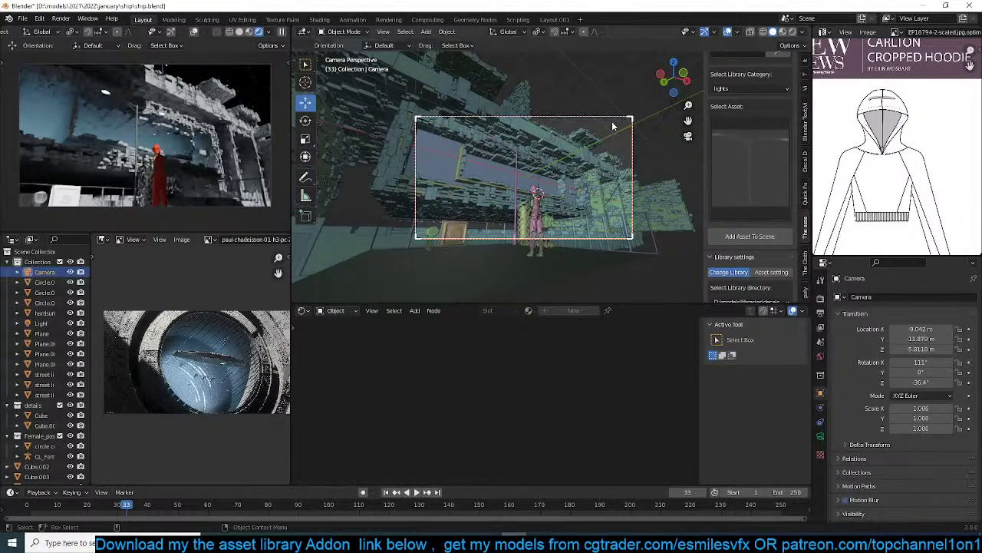
key("g")
key("z")
key("z")
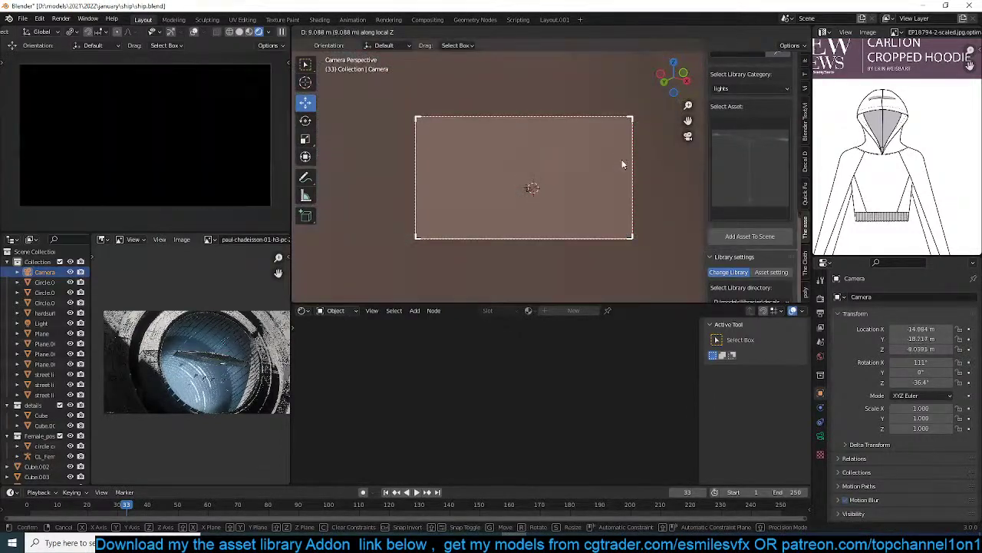
left_click(622, 159)
key("g")
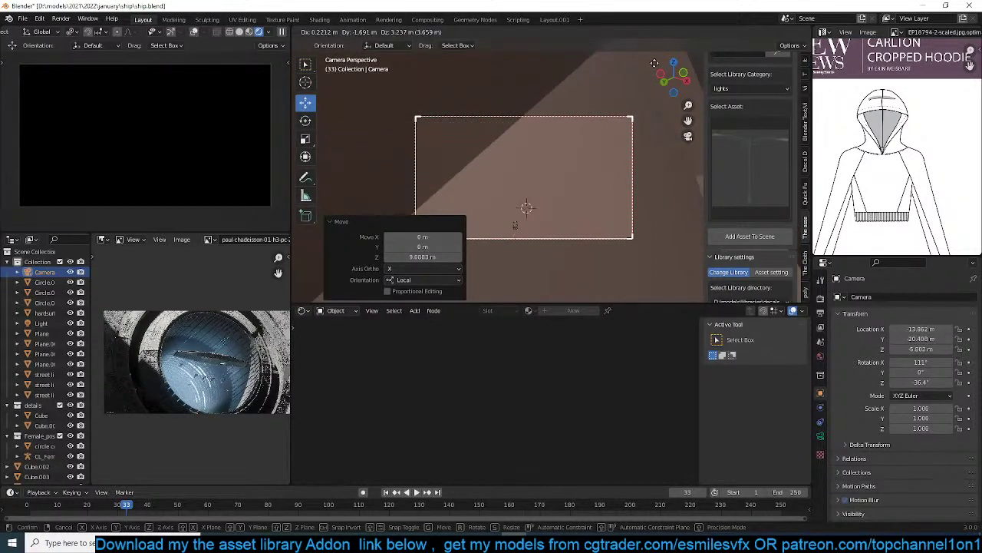
left_click(681, 295)
In top view, move the camera about 1.88 m along X and 1.53 m along Y.
middle_click_drag(587, 207, 631, 268)
key("KP_7")
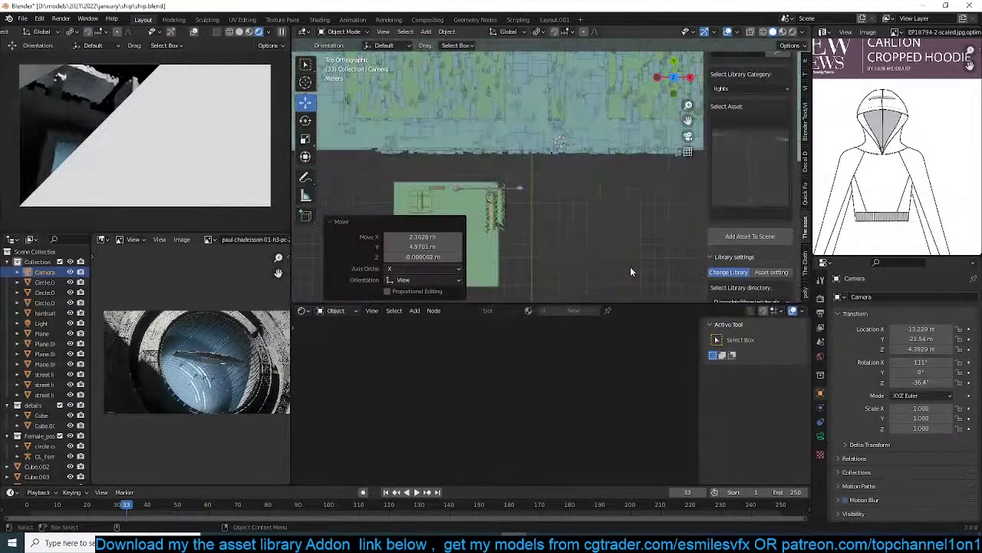
scroll(631, 269, "down", 1)
middle_click_drag(517, 230, 568, 196, "shift")
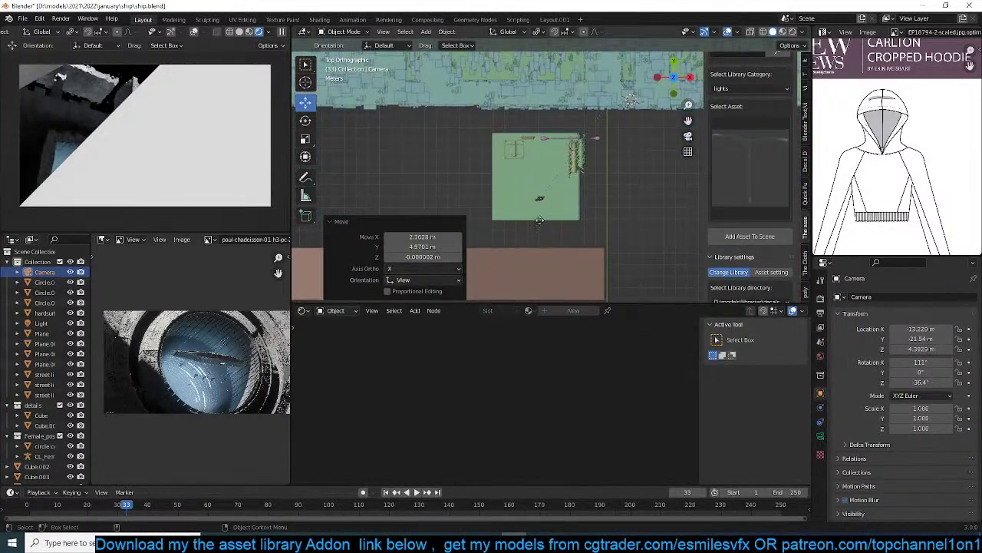
key("g")
left_click(560, 205)
Move the camera about 3.41 m in X and 7.83 m in Y past the brown slabs, and lower it about 1.66 m.
scroll(559, 205, "down", 3)
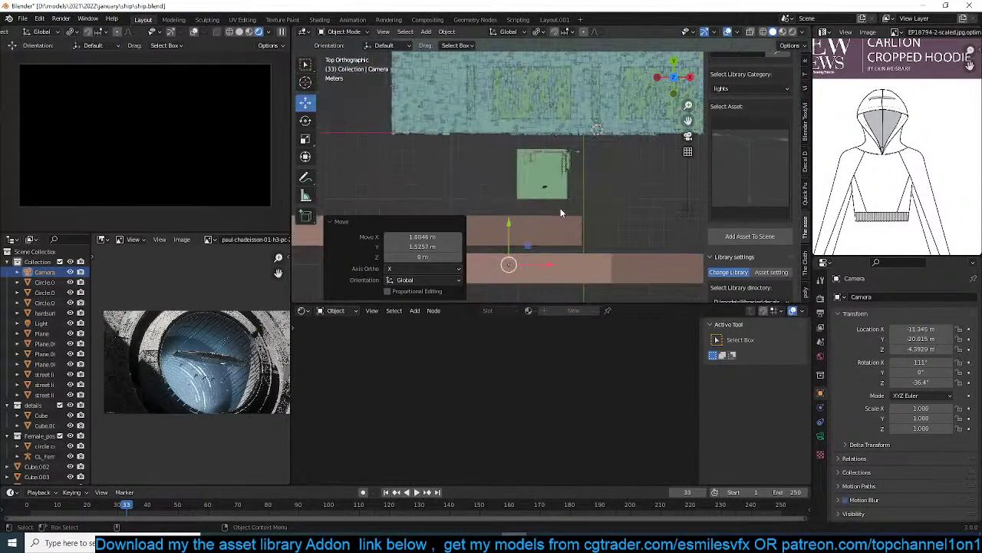
key("g")
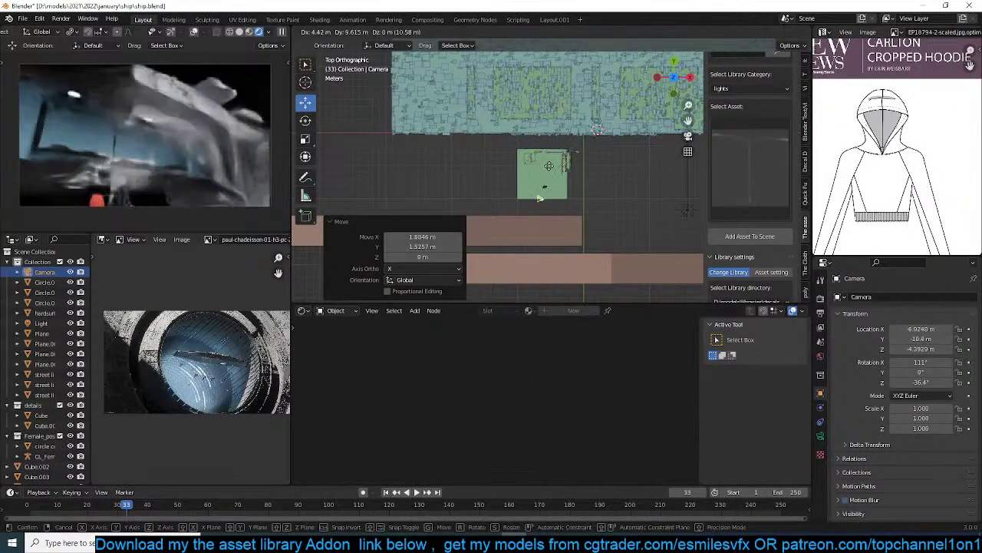
left_click(545, 179)
key("g")
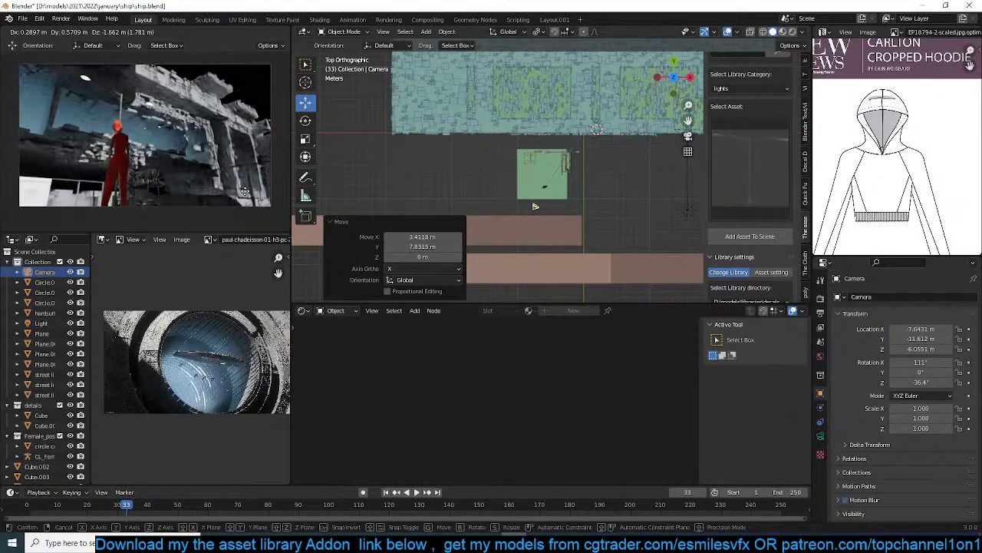
left_click(459, 194)
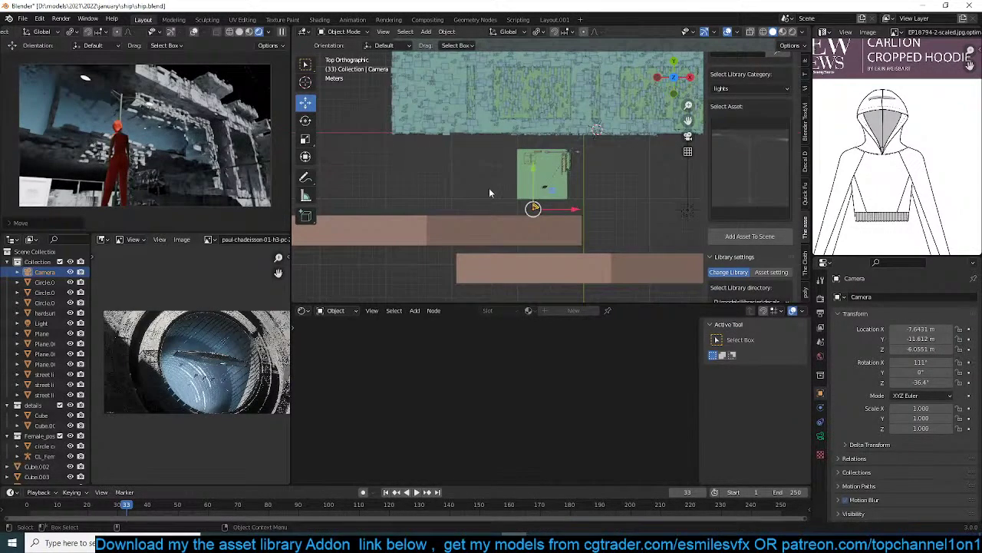
Move the two long brown slabs together about 10.5 m away from the platform along negative Y.
scroll(489, 188, "down", 1)
left_click(480, 219)
left_click(547, 258, "shift")
scroll(529, 232, "down", 1)
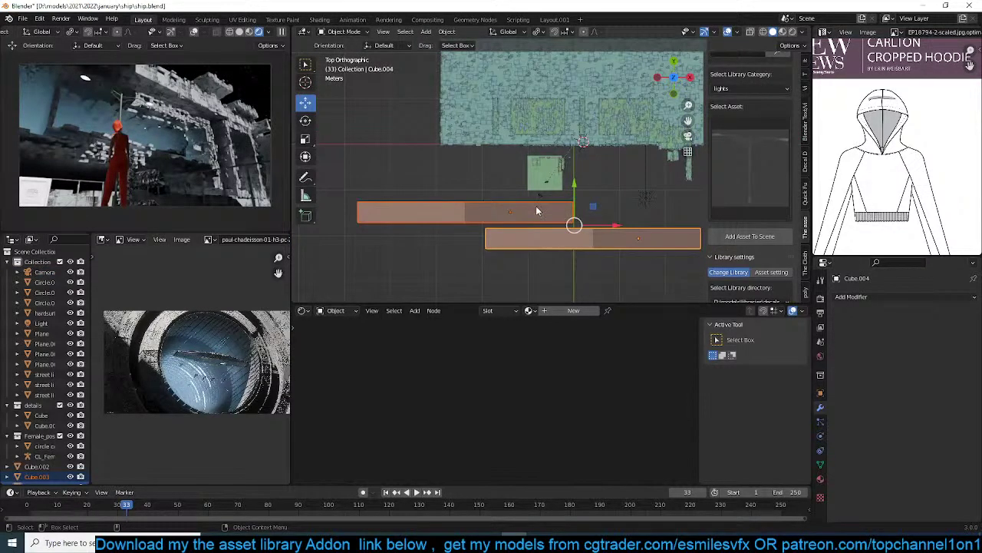
key("g")
left_click(536, 263)
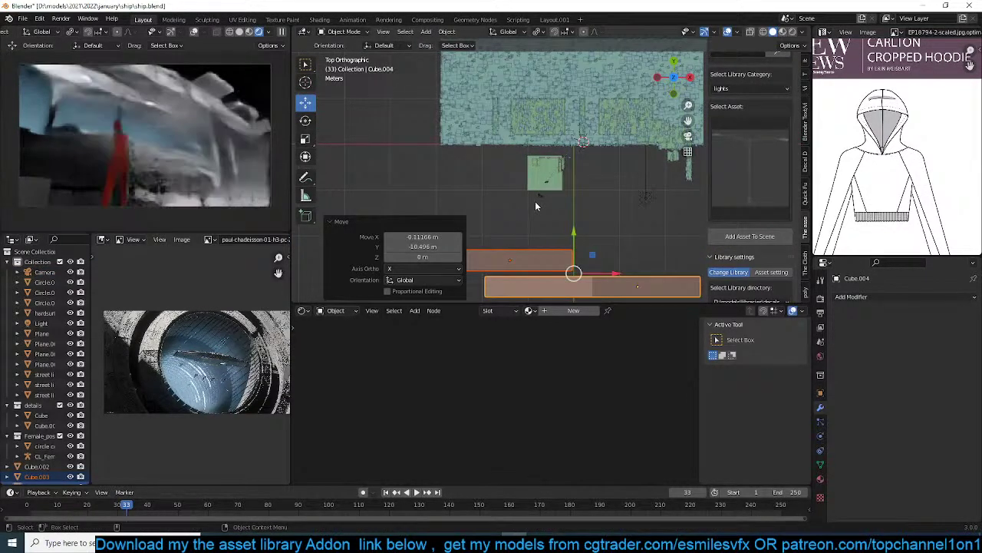
Move the camera back about -7.37 m in X and -9.04 m in Y, and lower it about 0.13 m.
left_click(539, 195)
key("g")
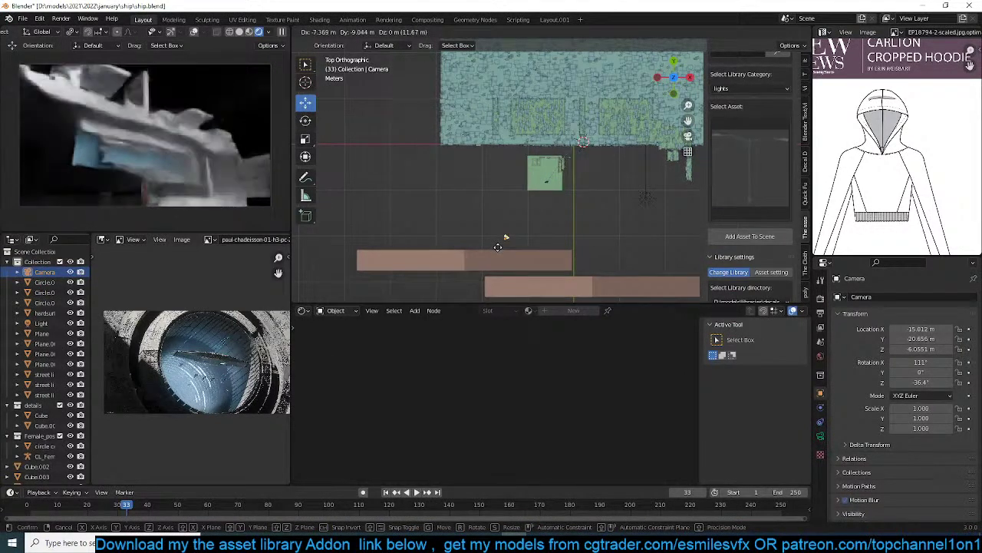
left_click(498, 246)
key("g")
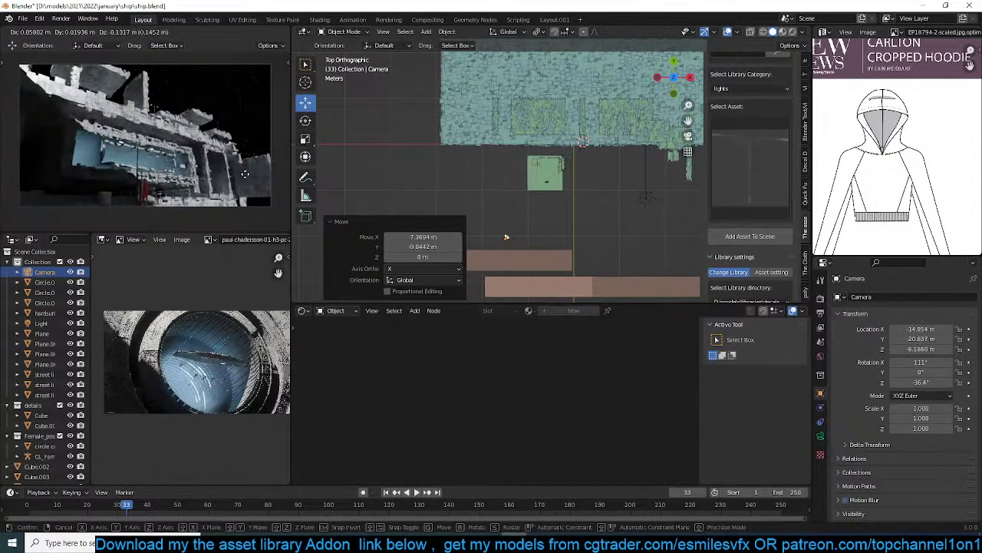
left_click(247, 181)
Shift both brown slabs a further 6.27 m or so along negative Y, behind the camera.
scroll(566, 249, "down", 2)
key("g")
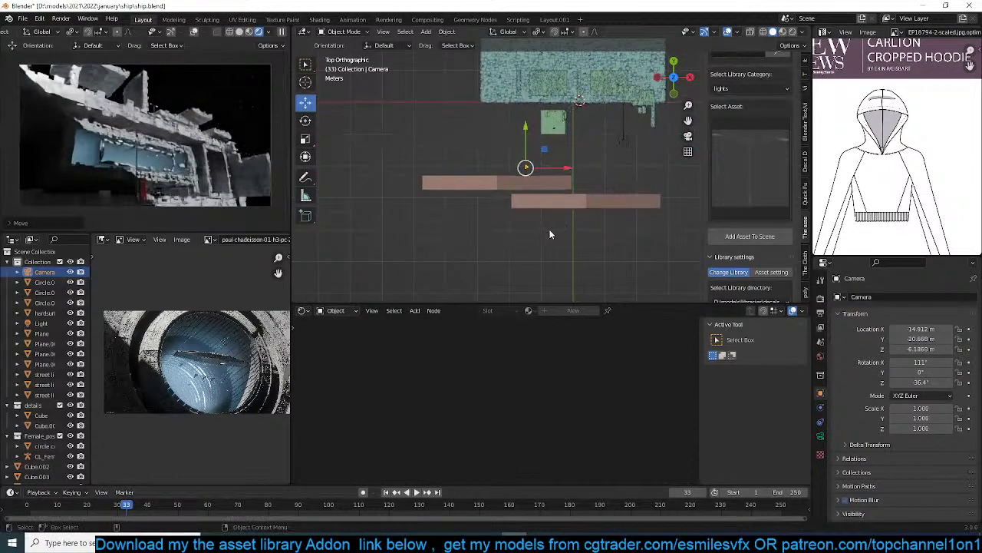
Move the camera about -5.47 m in X and -7.24 m in Y, and lower it about 2 m to frame the whole ship.
left_click(534, 171)
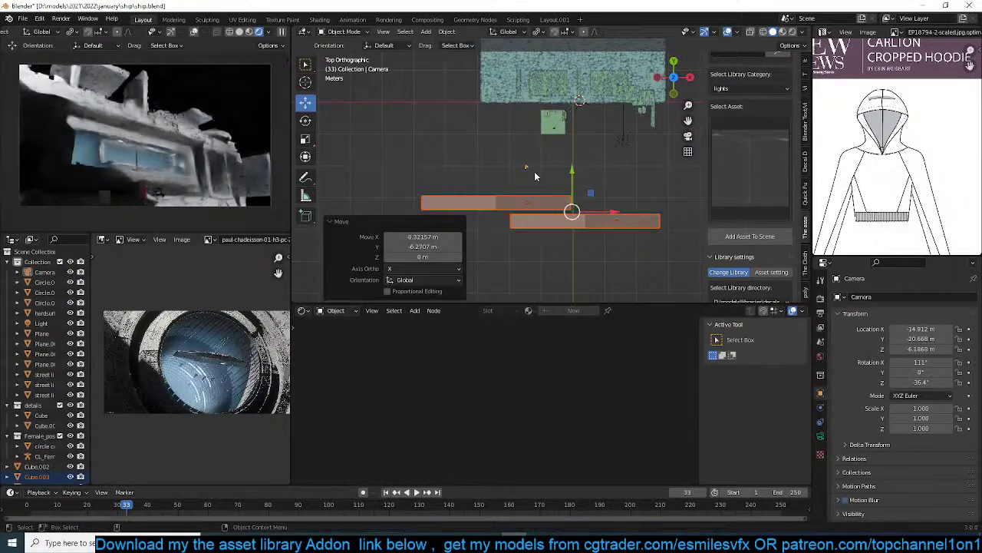
key("g")
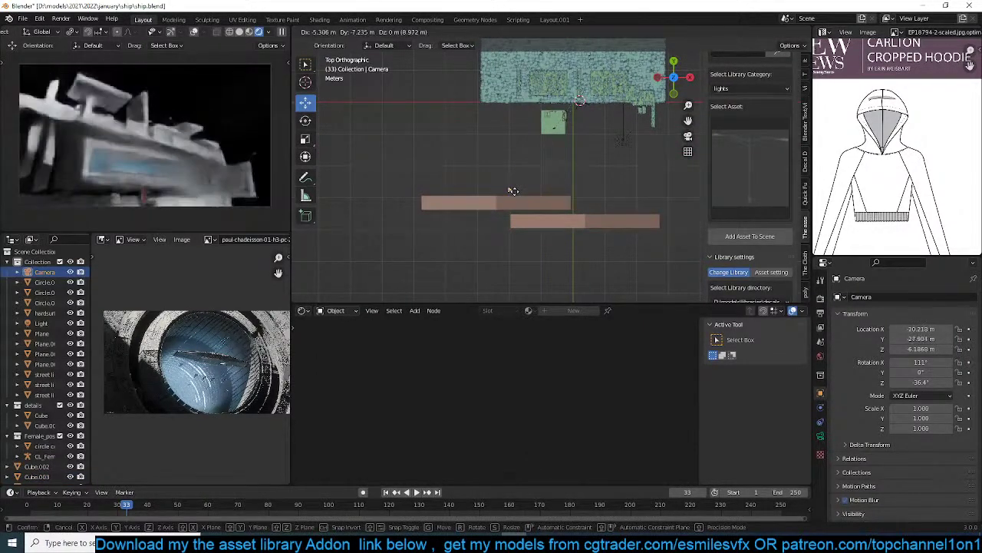
left_click(462, 186)
key("g")
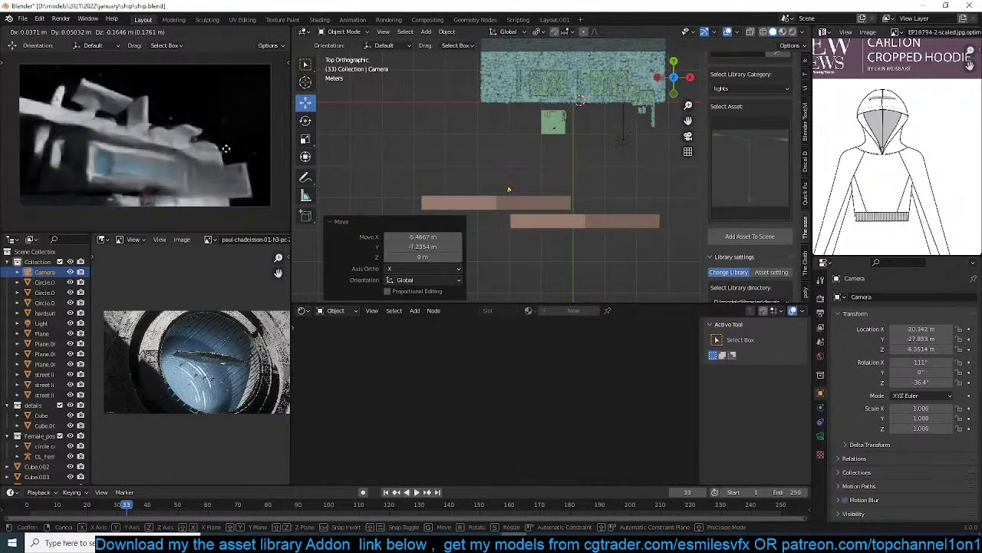
left_click(226, 193)
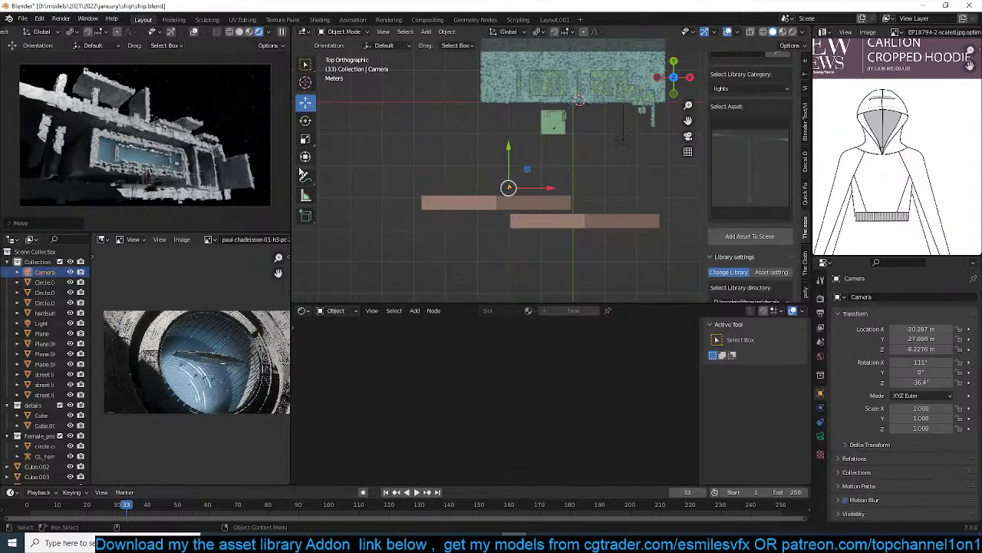
Select both brown slabs and move them together along positive X, across the Y axis line.
scroll(506, 187, "up", 3)
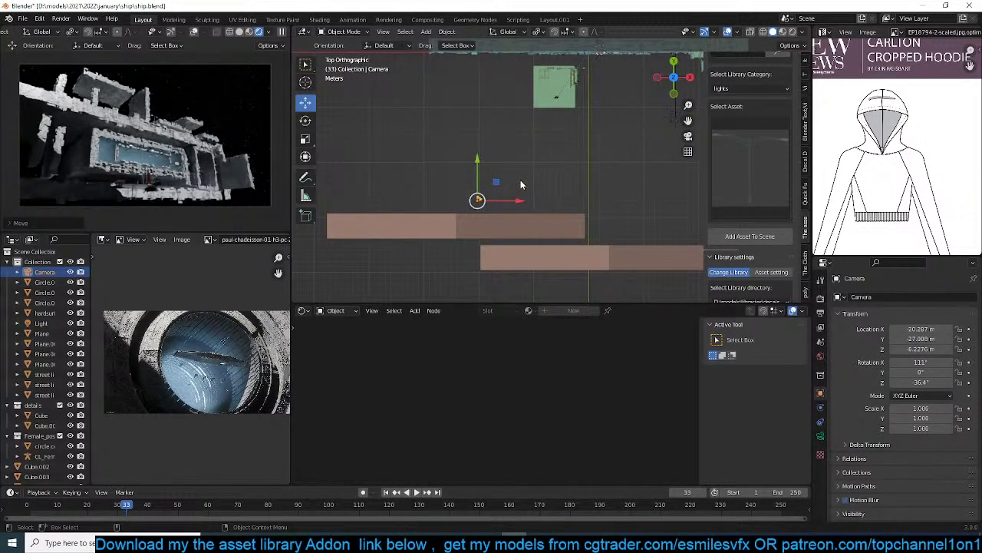
scroll(537, 190, "down", 3)
left_click(545, 205)
left_click(559, 224, "shift")
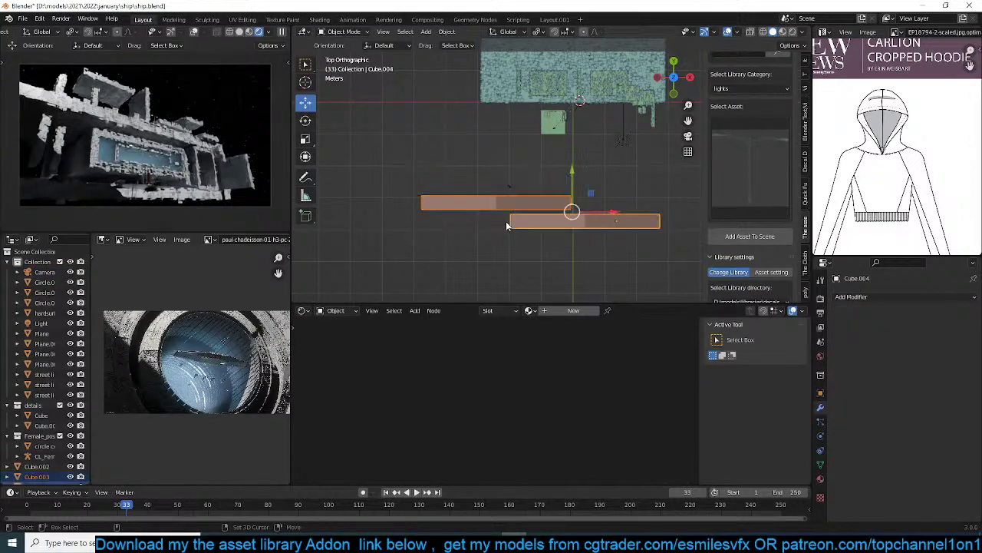
key("g")
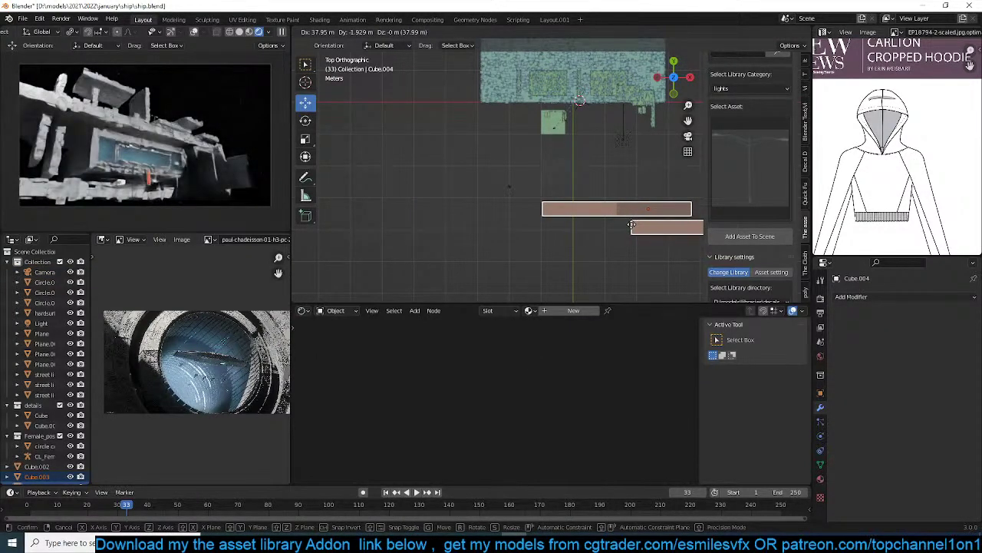
left_click(624, 228)
Move only the slab Cube.004 about -73.16 m in X and 7.72 m in Y, to the other slab's negative-X end.
left_click(627, 229)
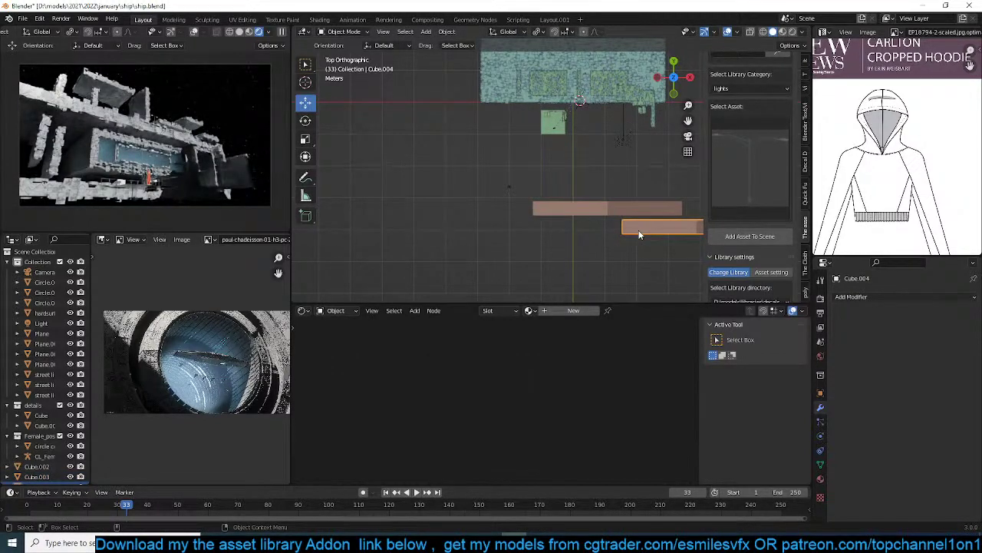
key("g")
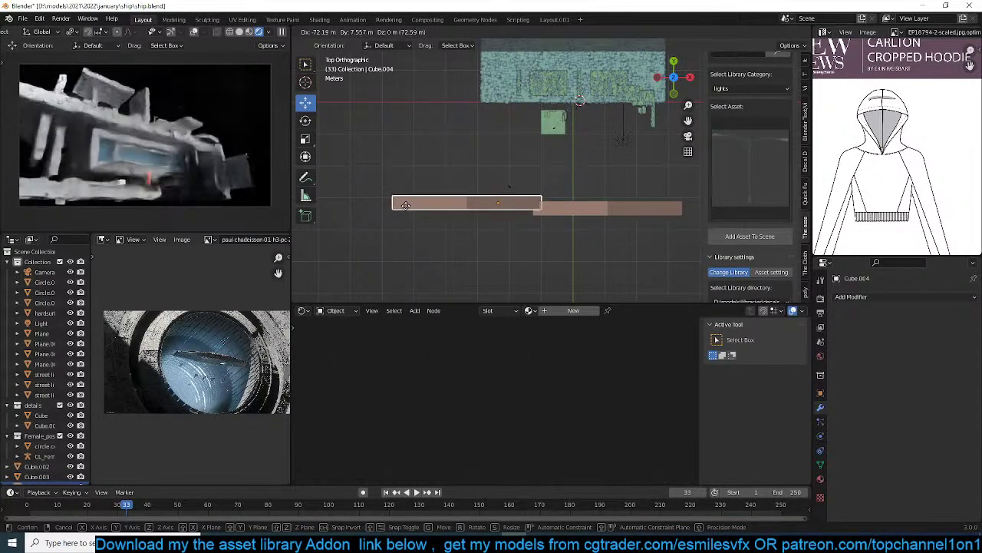
left_click(406, 205)
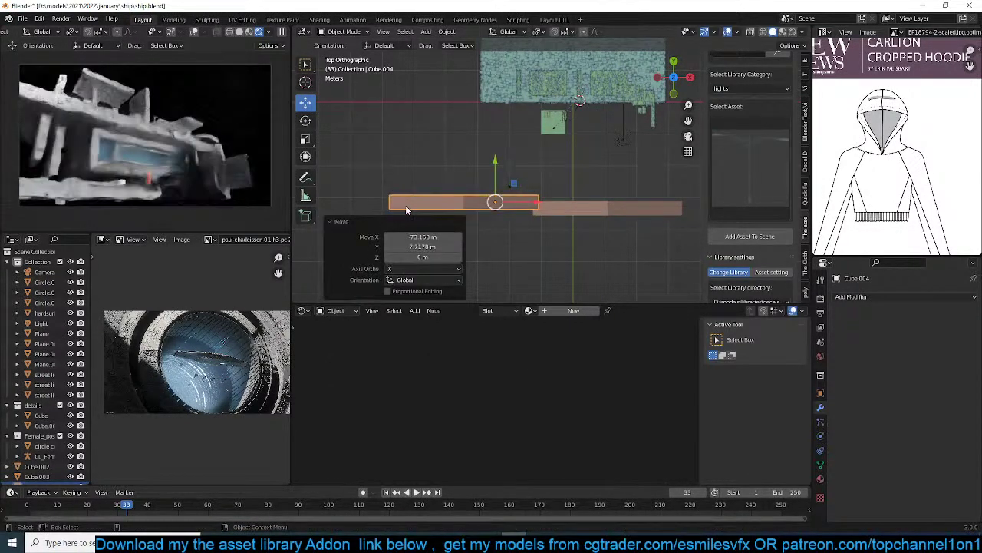
Stretch the slab Cube.004 along its local Z axis by a factor of about 4.189.
middle_click_drag(405, 205, 520, 137)
scroll(519, 154, "down", 2)
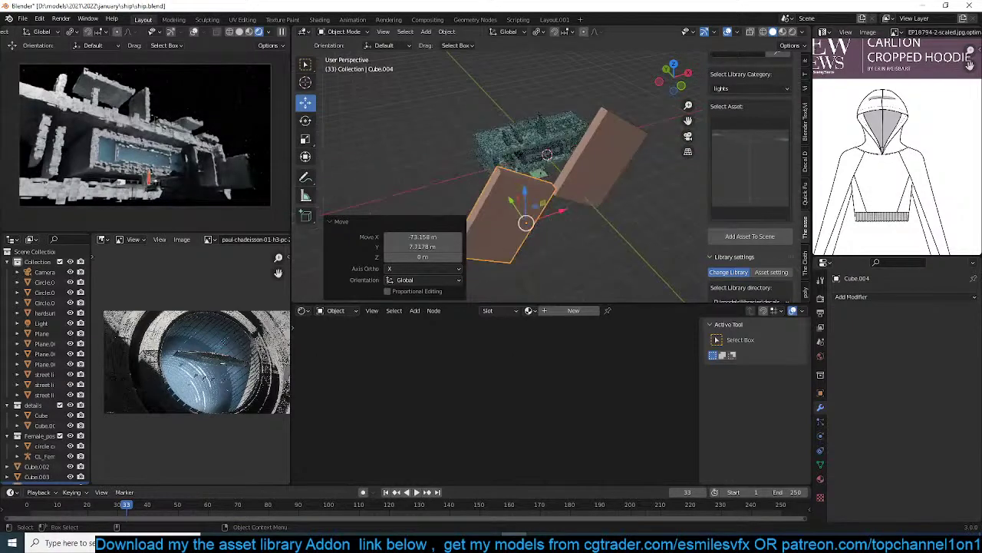
key("s")
key("z")
key("z")
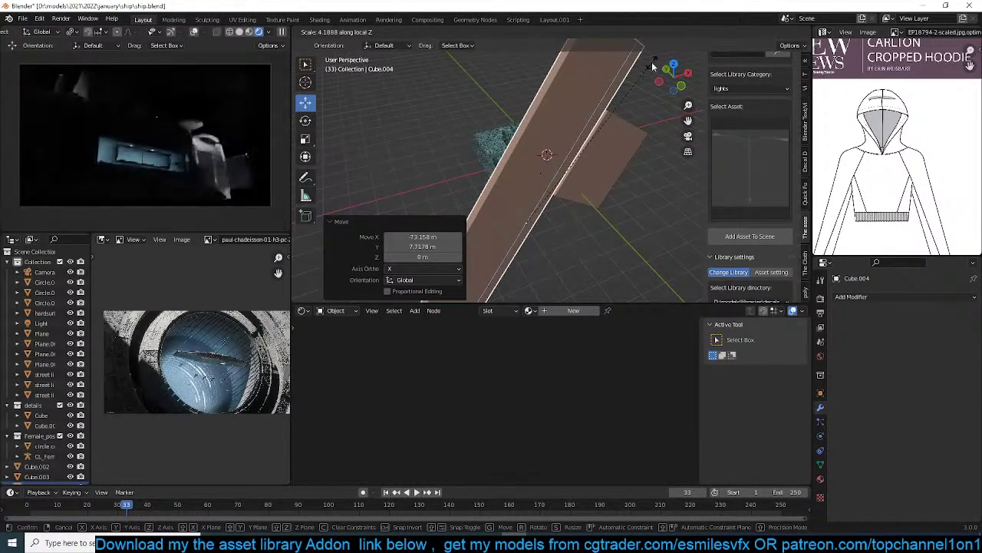
left_click(651, 61)
Move the stretched slab about 24.4 m along negative X, away from the shorter slab, and select the camera.
middle_click_drag(646, 70, 643, 154)
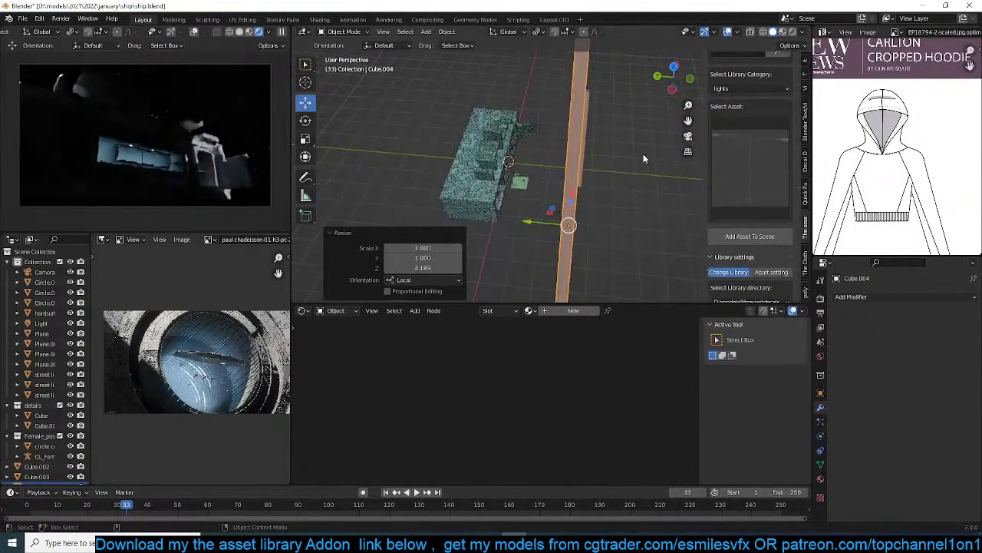
middle_click_drag(592, 184, 550, 190)
left_click_drag(577, 187, 618, 187)
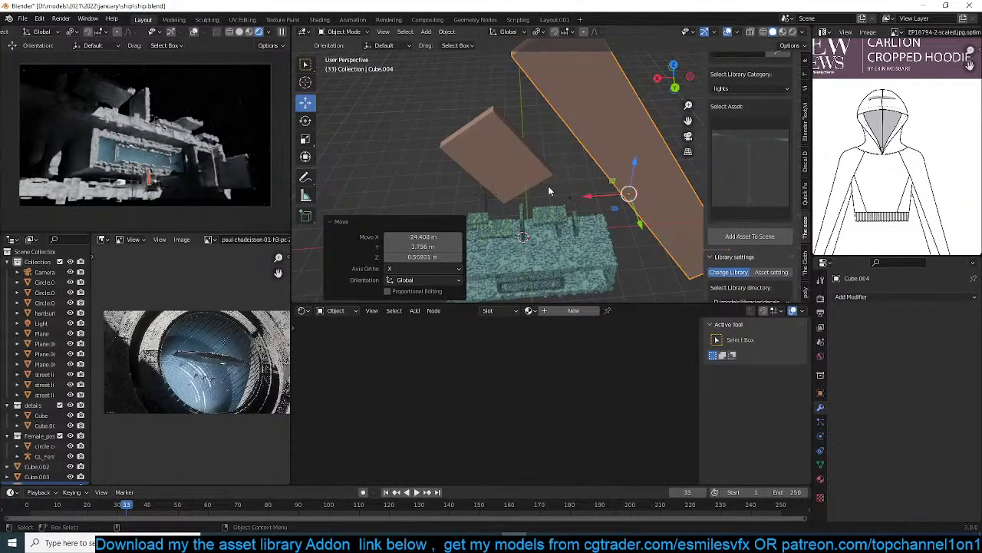
left_click(543, 187)
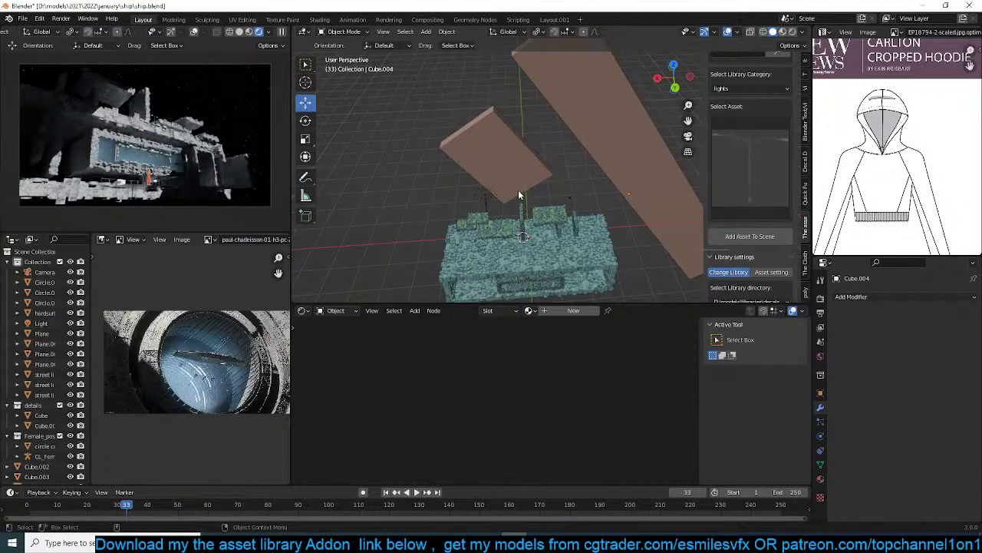
left_click(567, 194)
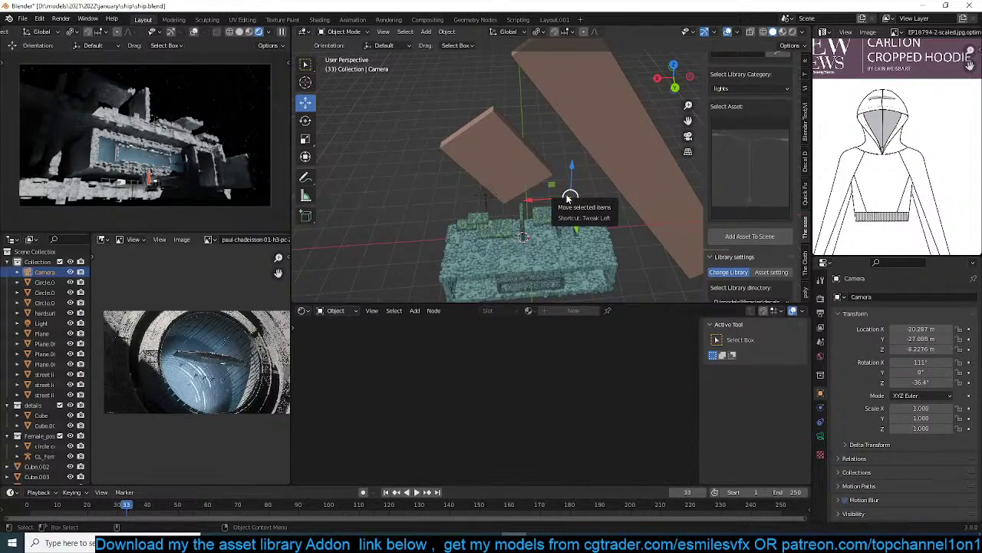
Select the shorter slab Cube.003 and save the scene file.
left_click(567, 175)
key("ctrl+s")
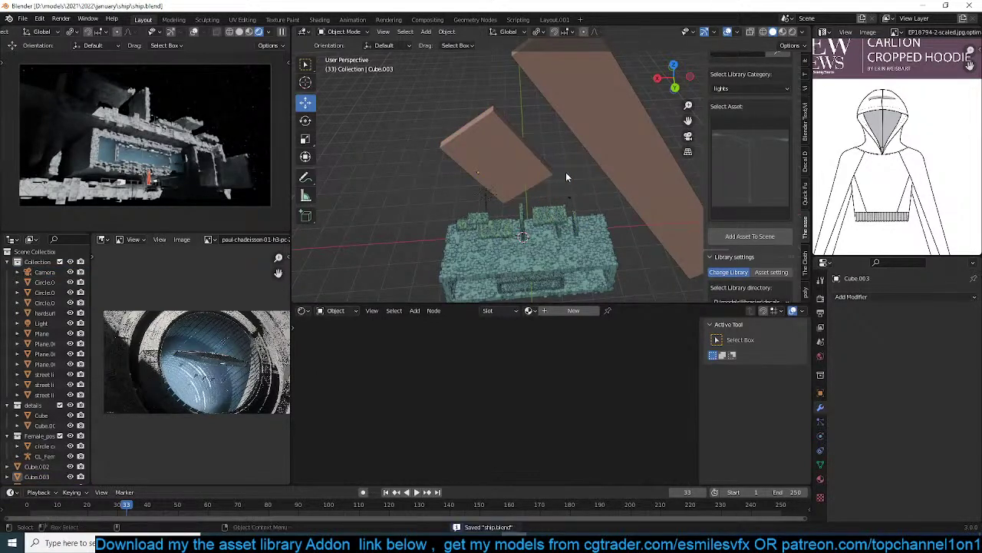
middle_click_drag(566, 172, 519, 150)
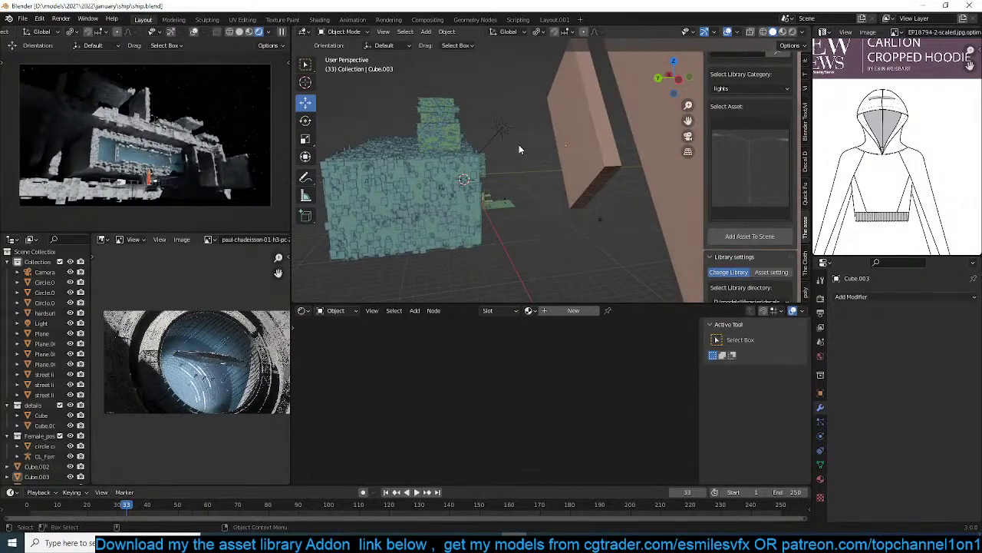
Move the camera about 4.8 m in X and 5.47 m in Y in the top view, toward the ship.
left_click(604, 218)
key("KP_7")
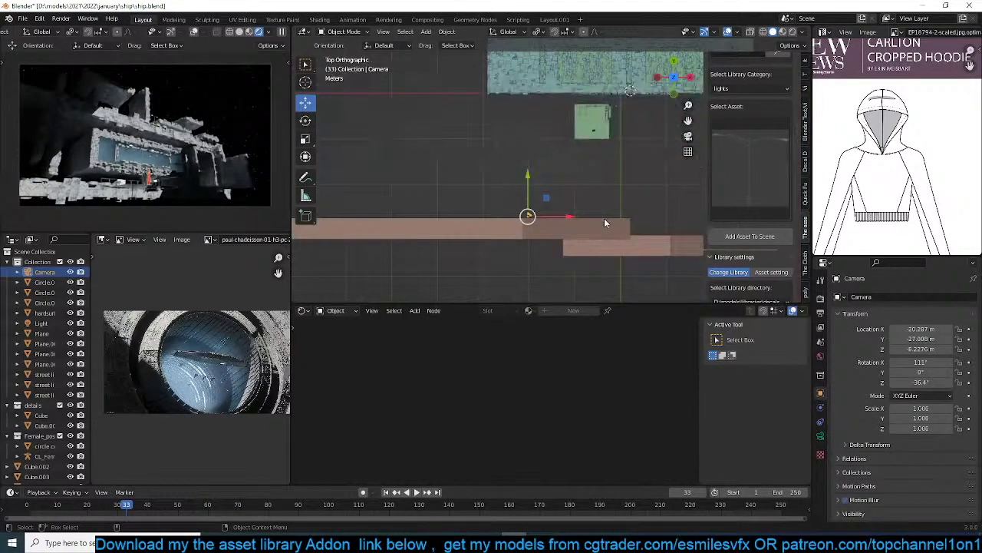
key("g")
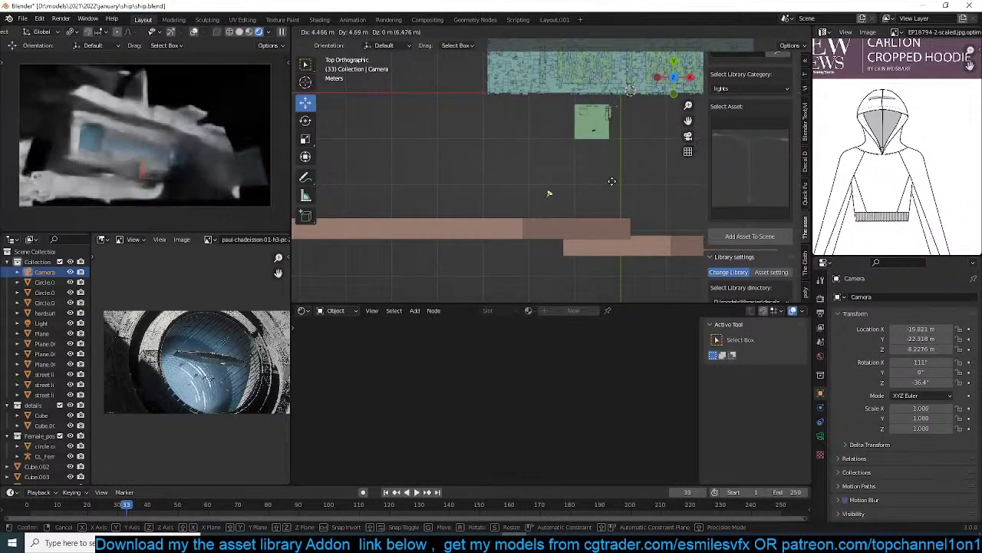
left_click(617, 172)
Shift the camera to about X -15.0 m, Y -22.7 m, Z -6.55 m and tilt it slightly with a trackball rotation.
key("g")
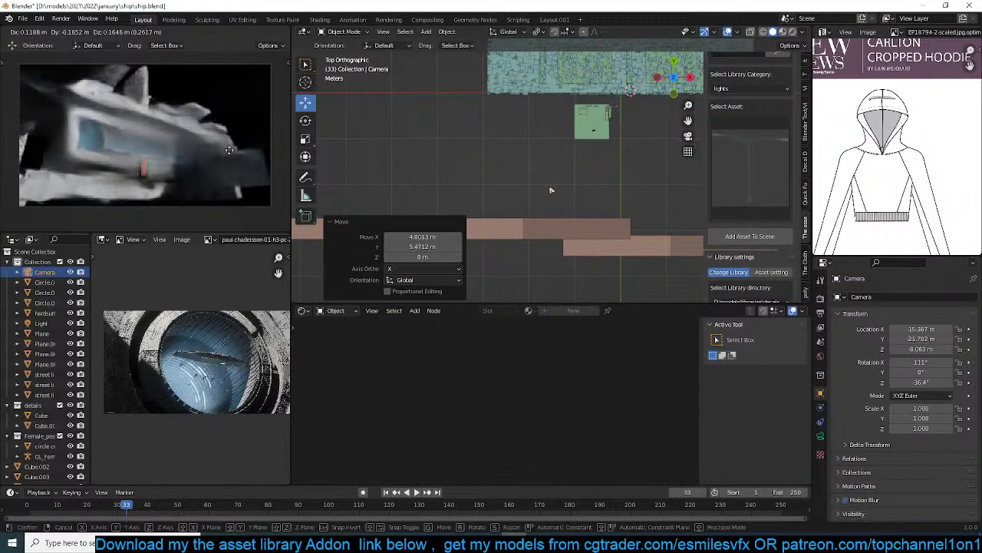
left_click(236, 148)
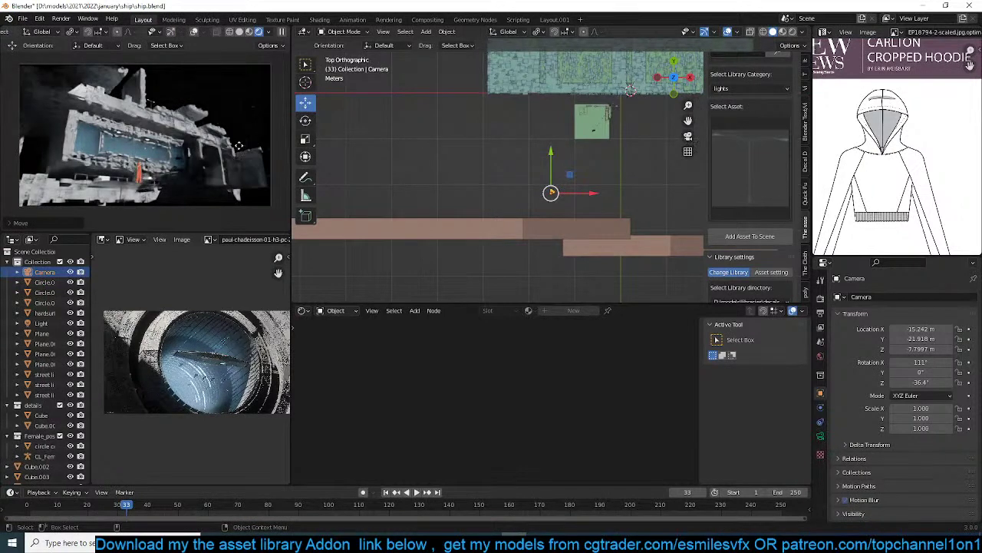
key("g")
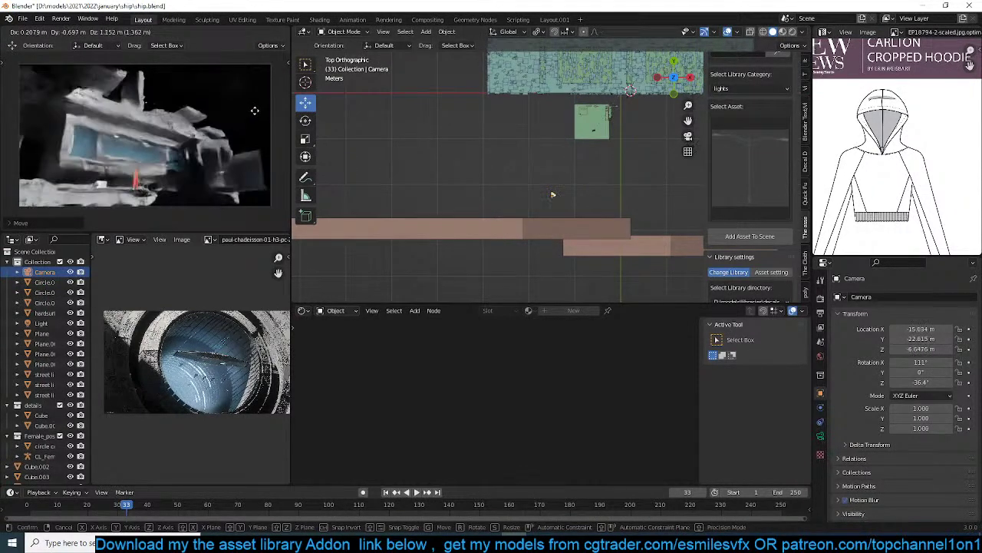
left_click(246, 110)
key("r")
key("r")
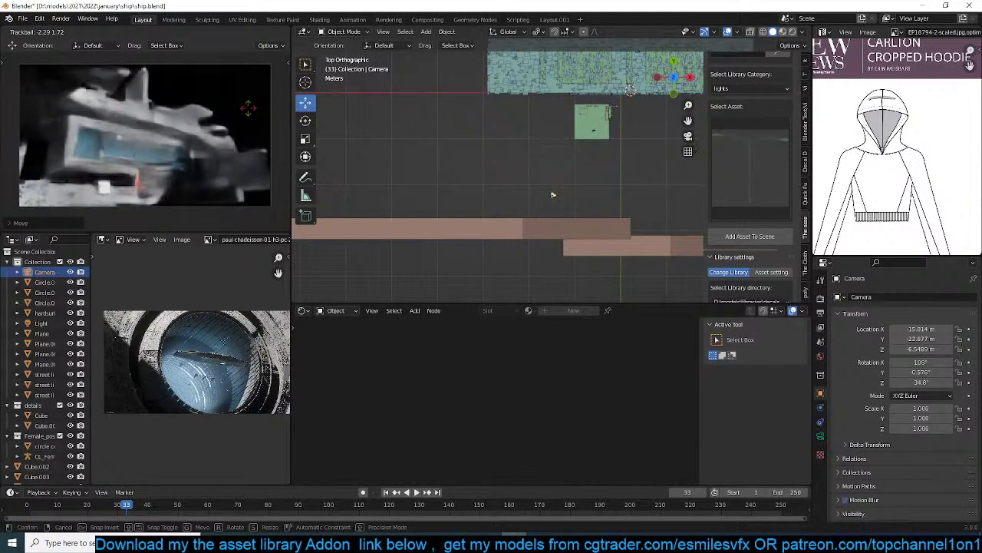
left_click(505, 141)
Select the light above the ship and trackball-rotate it by about -26.4° and 9.74° in the front view.
middle_click_drag(506, 145, 584, 162)
scroll(553, 200, "down", 4)
left_click(614, 134)
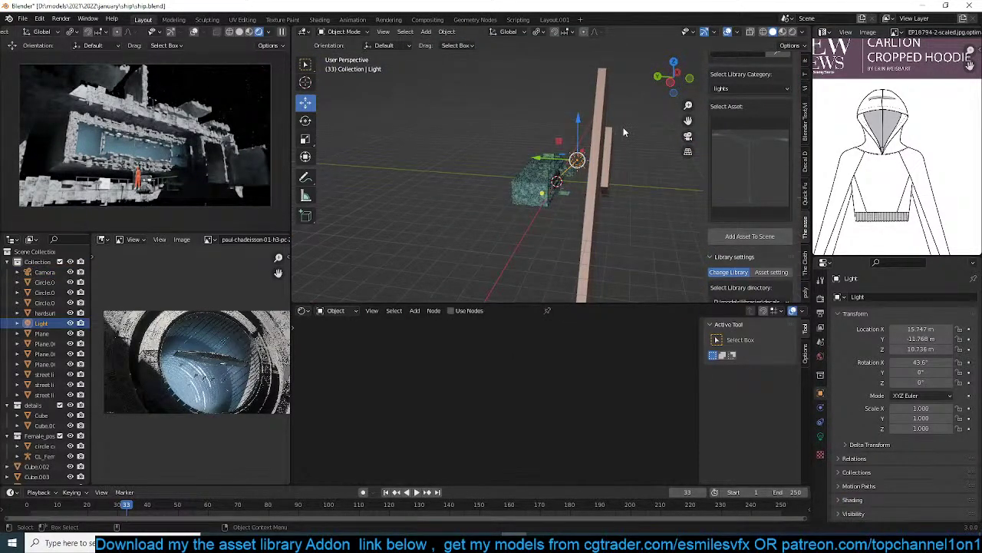
key("KP_1")
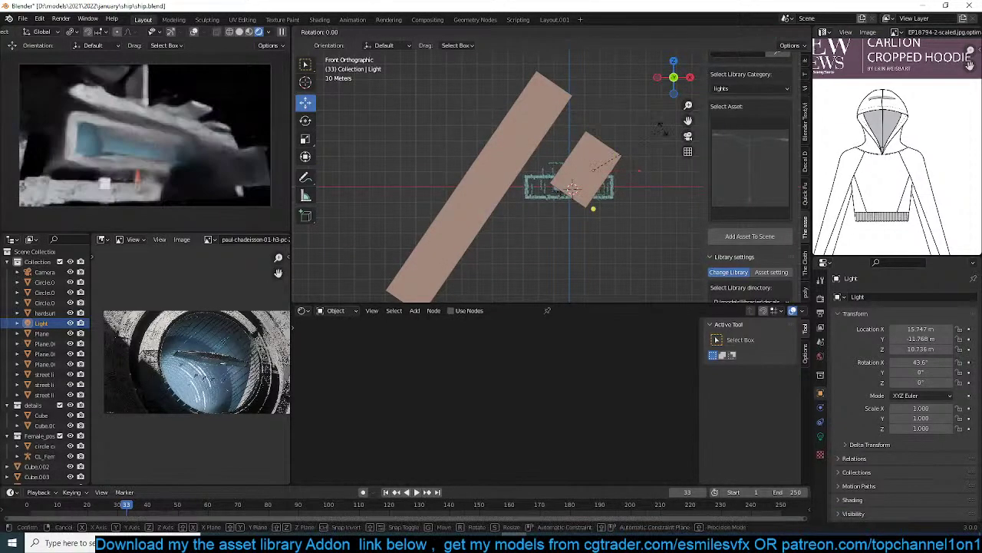
key("r")
key("r")
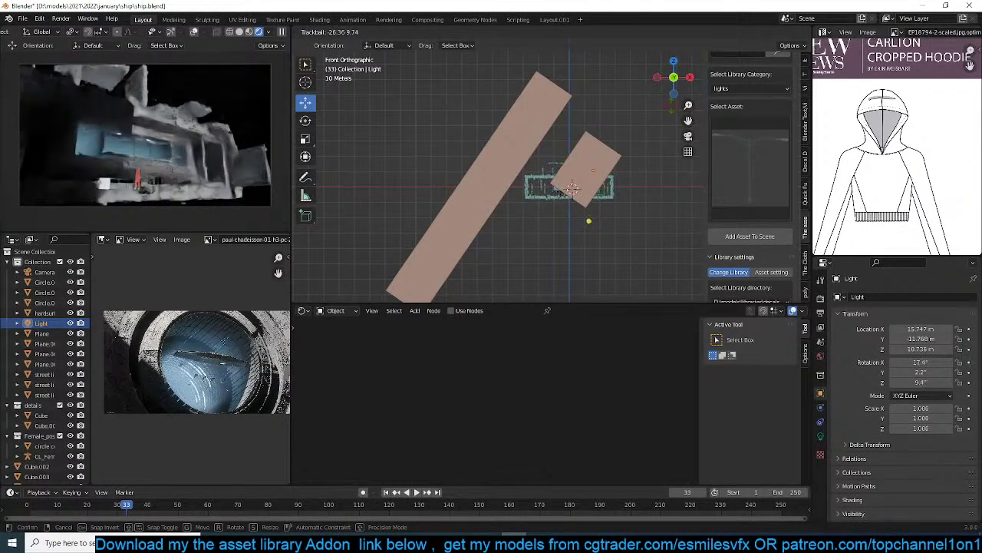
left_click(610, 148)
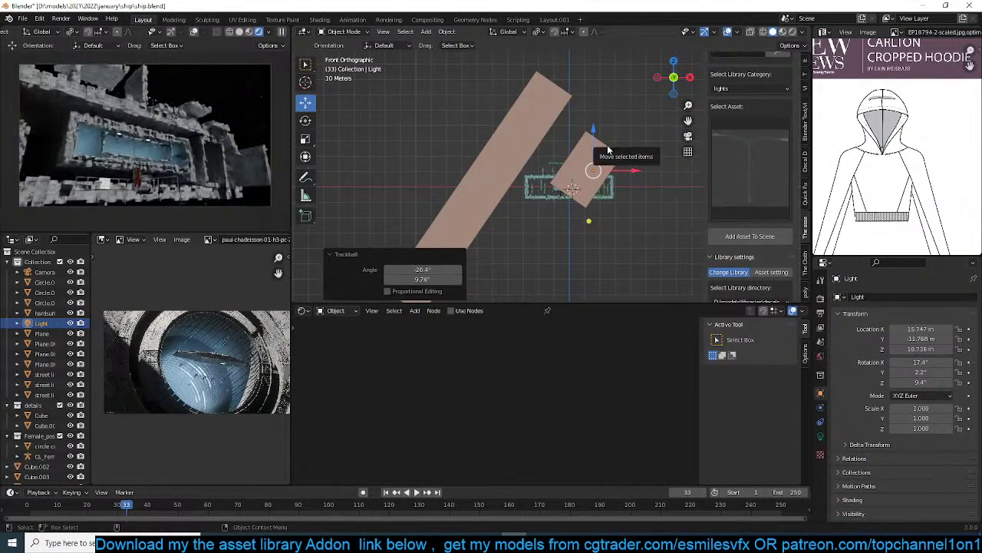
Rotate the light by a further -9.11° or so in the right orthographic view.
middle_click_drag(582, 161, 700, 221)
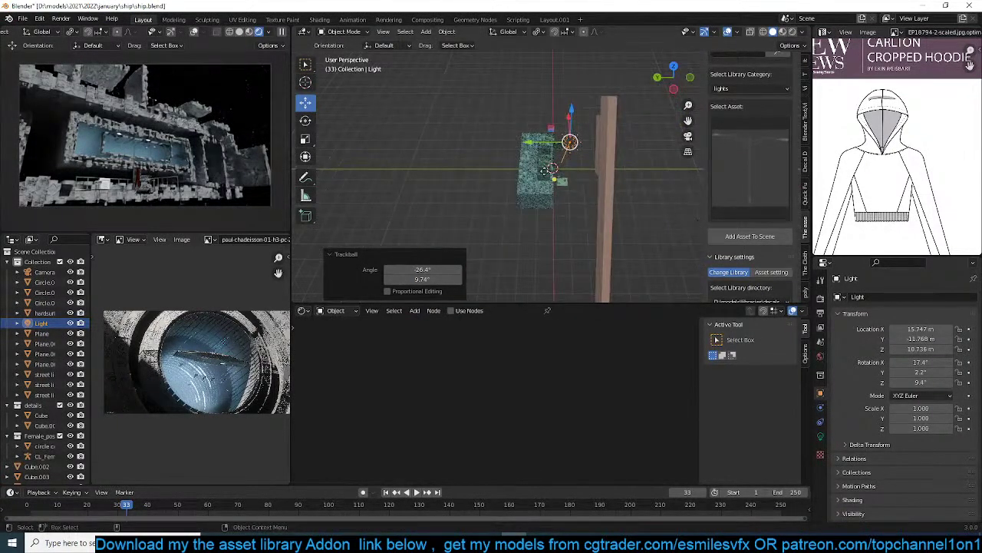
key("KP_1")
key("KP_3")
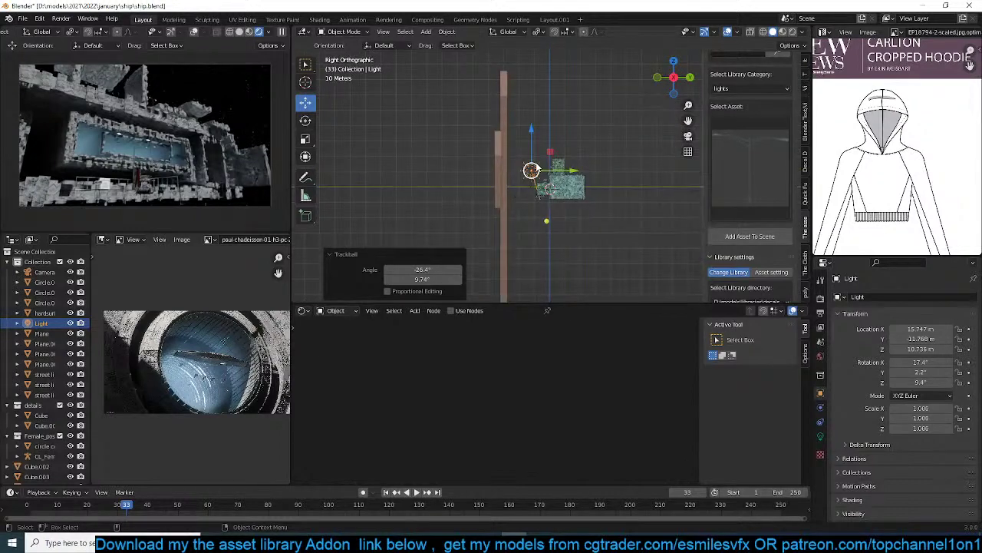
key("r")
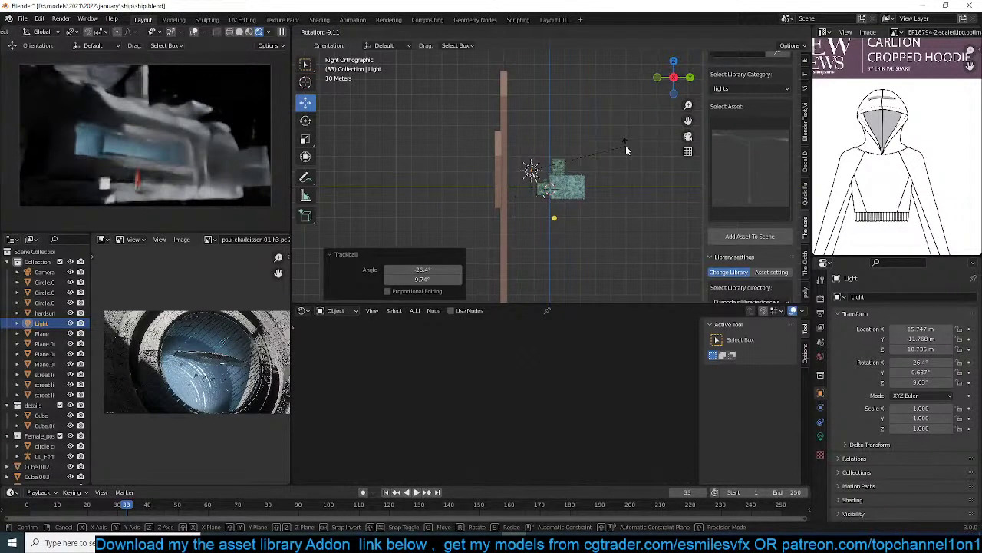
left_click(627, 149)
Select the volume box Cube.002 in the ship's recess from the camera view and bring its Principled Volume node into view.
key("KP_0")
scroll(487, 190, "up", 3)
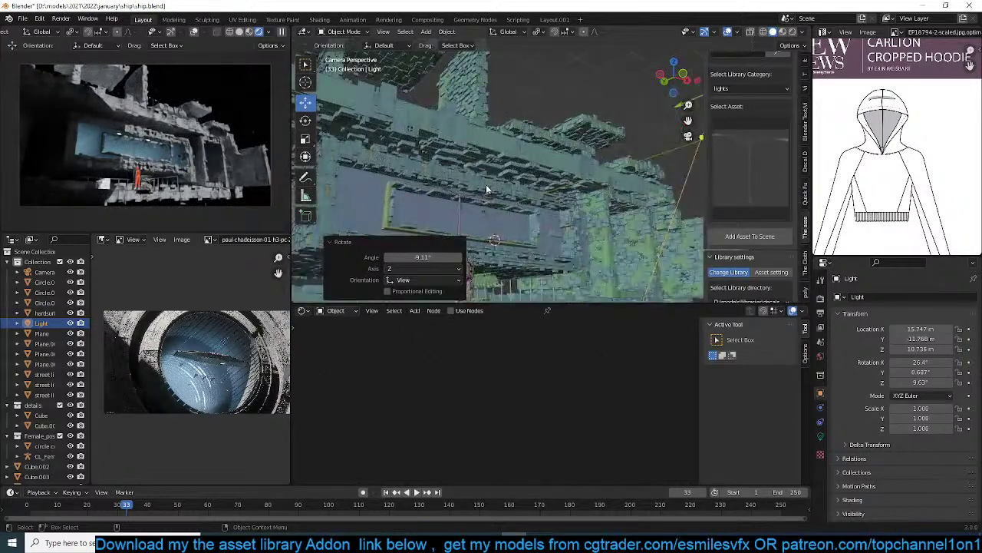
left_click(423, 275)
scroll(513, 397, "down", 7)
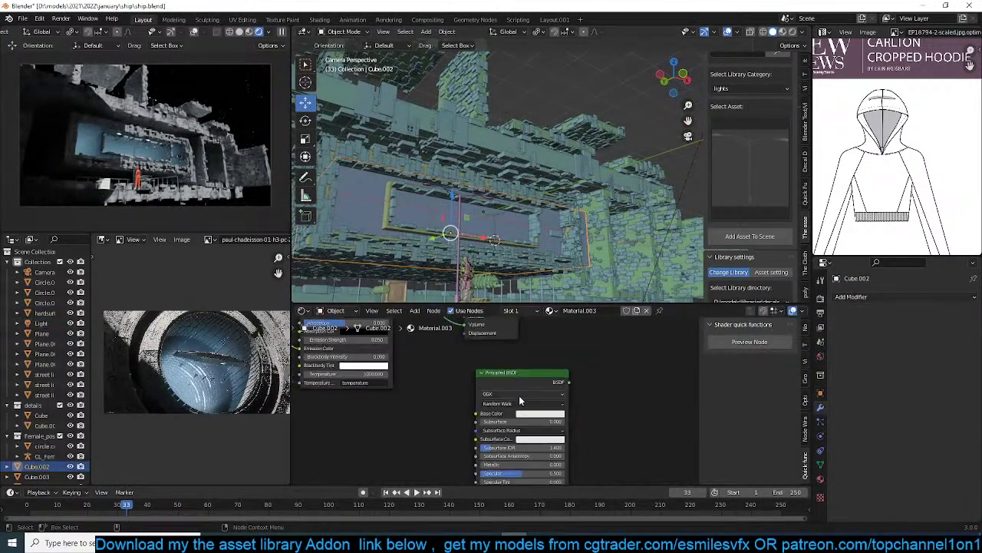
middle_click_drag(513, 401, 525, 474)
scroll(415, 433, "up", 4)
Try Principled Volume densities of 1 and 0.1 with emission strength 0 on Cube.002, and return the density to 0.
double_click(399, 387)
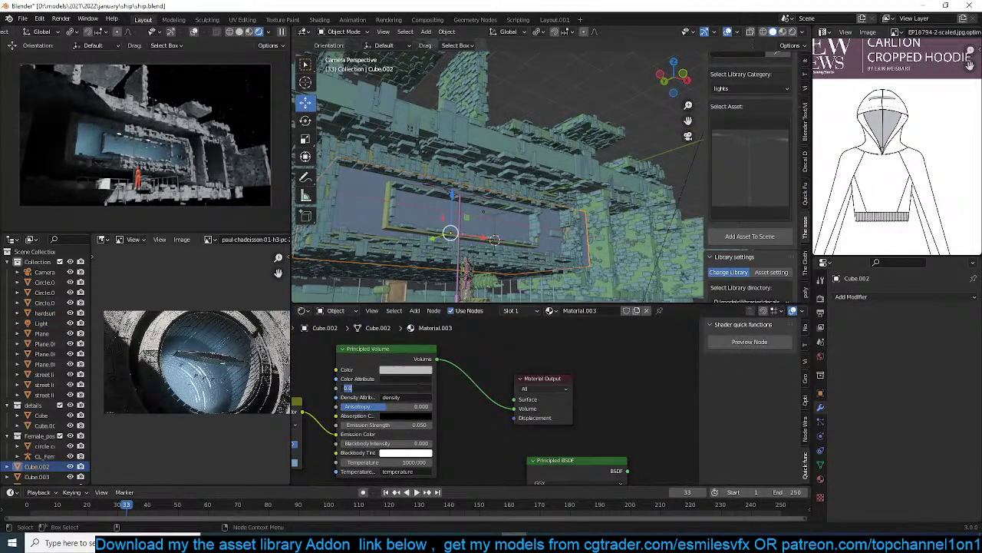
middle_click_drag(405, 417, 488, 399)
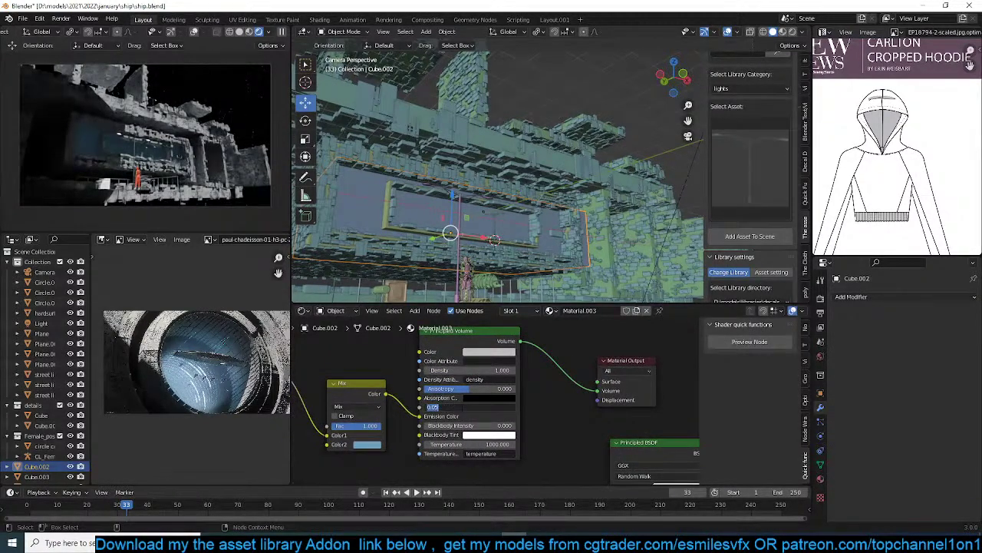
key("Return")
double_click(497, 371)
type(".")
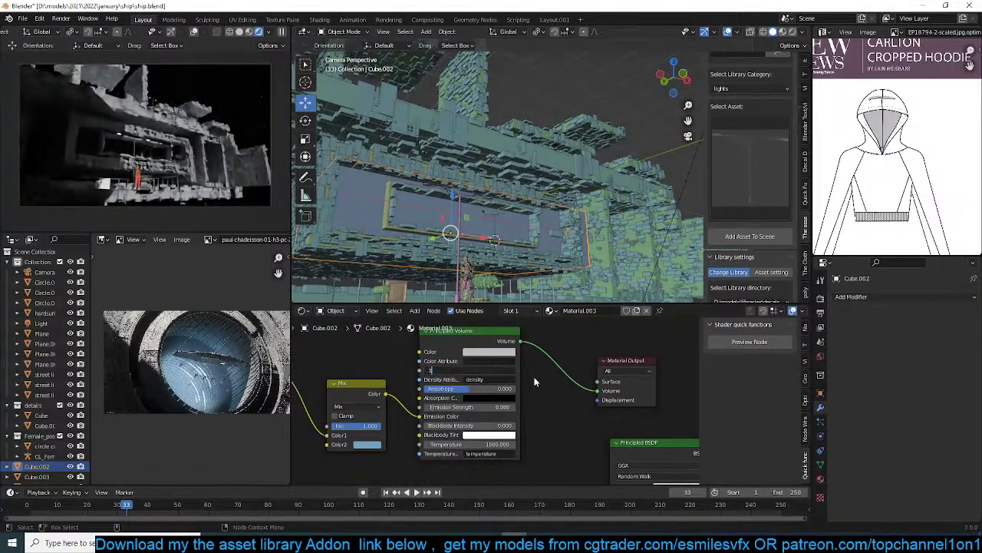
type(".1")
key("Return")
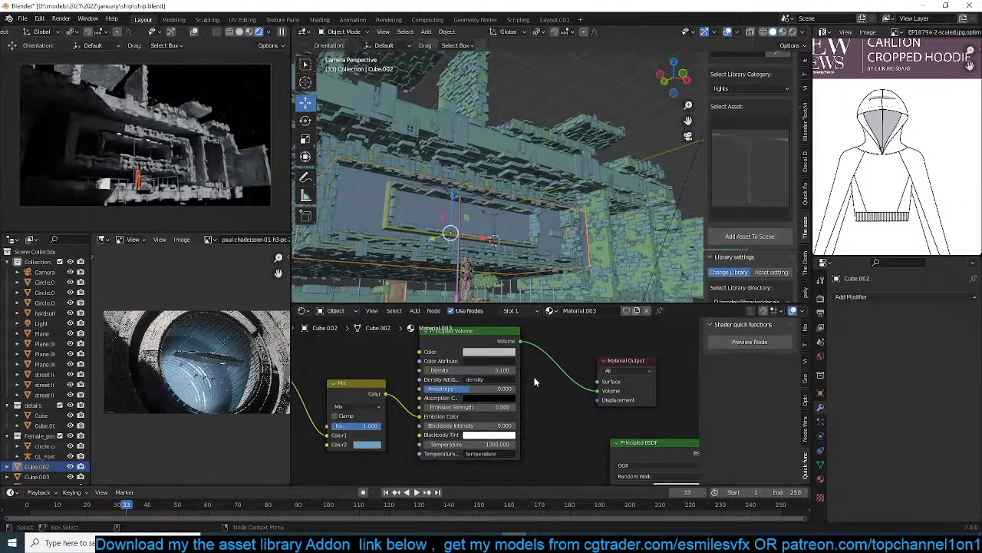
double_click(472, 370)
type("0")
key("Return")
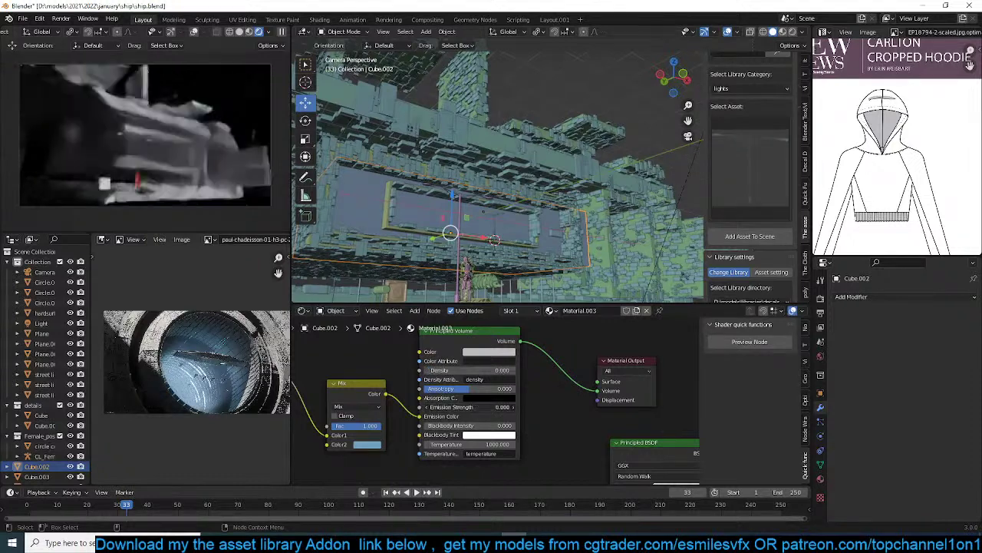
Set the Principled Volume's emission strength to 0.1 and its color to orange-red.
double_click(490, 407)
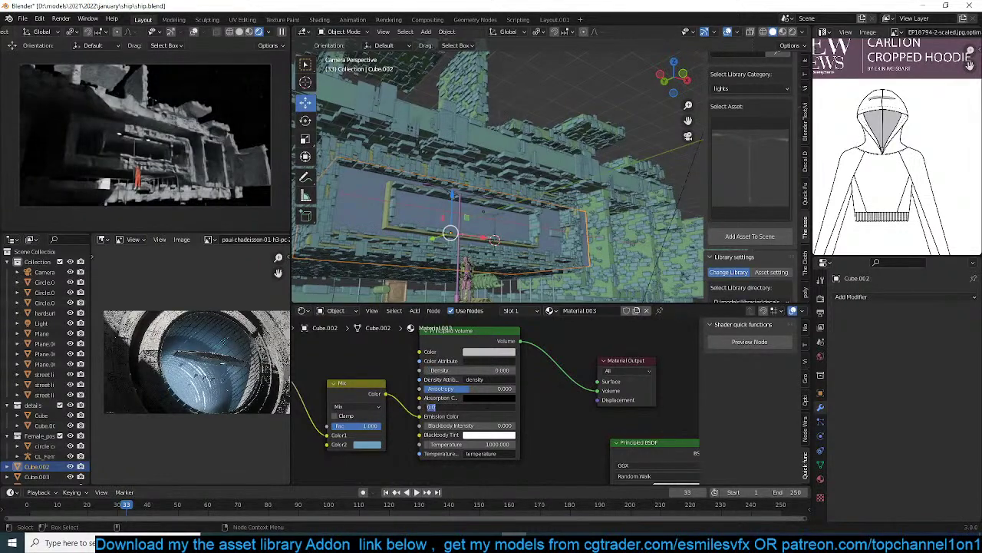
left_click(489, 351)
left_click(489, 292)
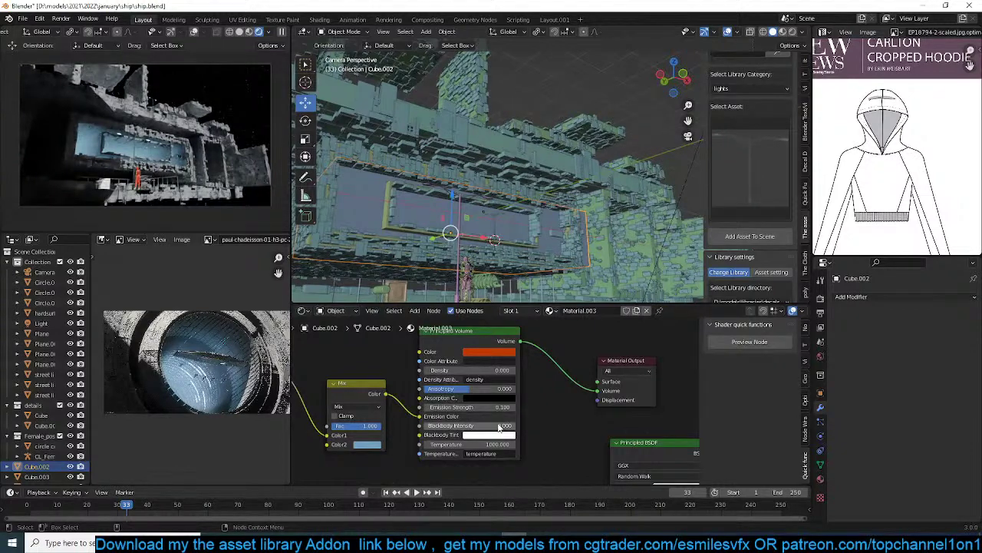
Change the Mix node's Color2 to orange and set the volume's emission strength to 1.
left_click(372, 445)
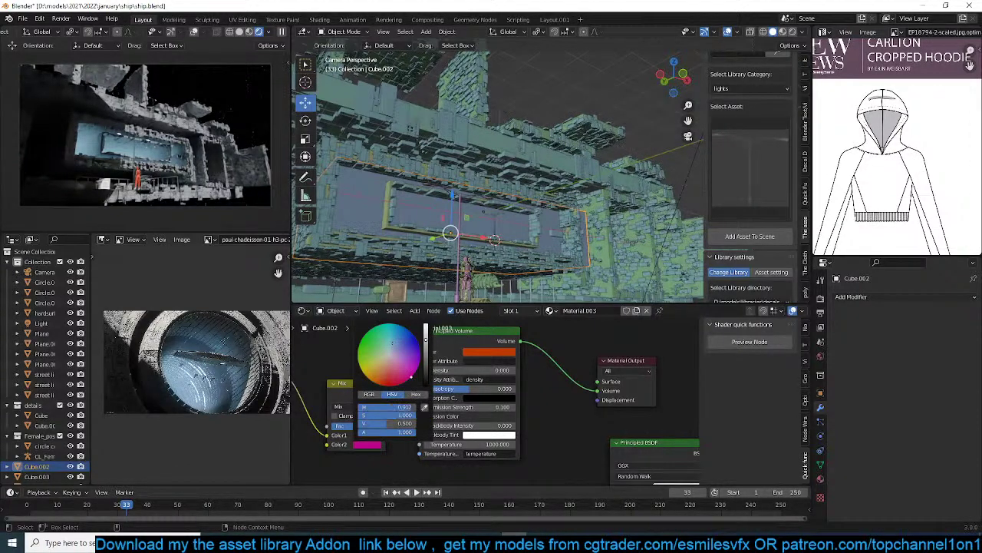
left_click_drag(411, 376, 375, 386)
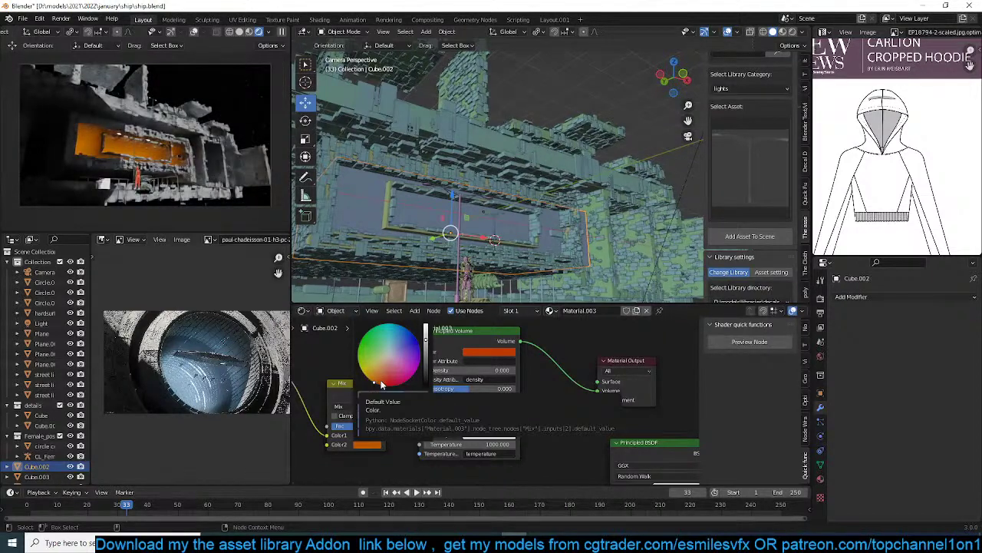
left_click(491, 416)
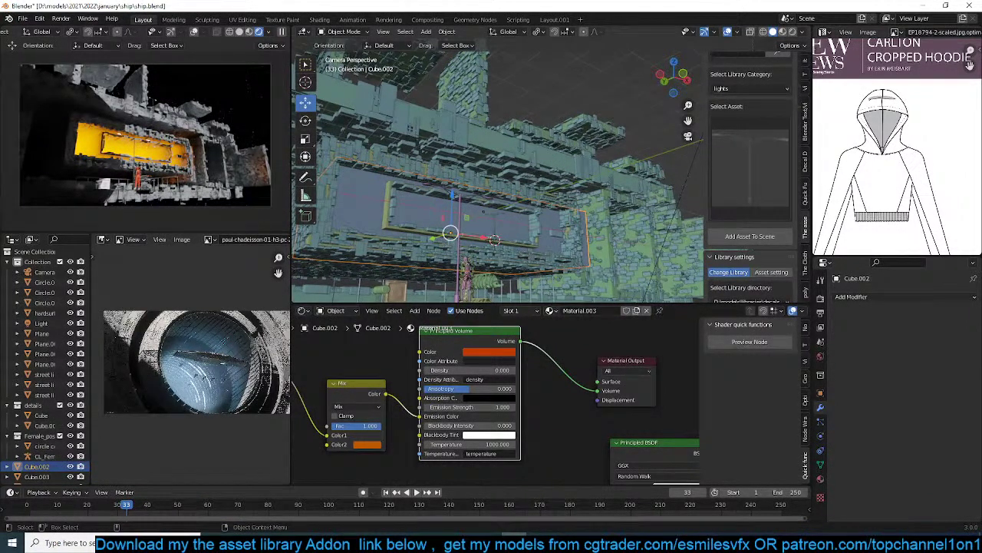
Scale the volume box Cube.002 by about 2.176 along global Z and about 2.427 along global X.
key("s")
key("z")
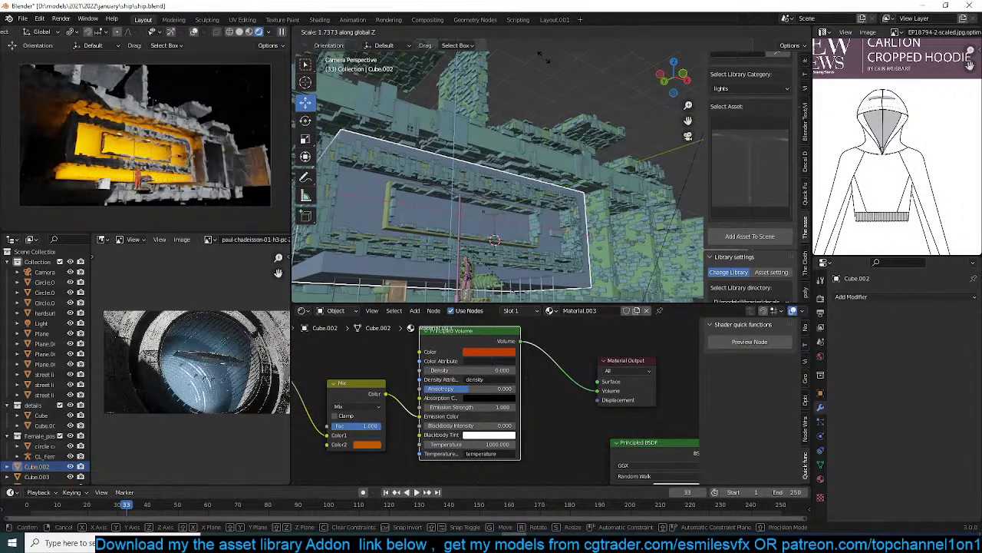
left_click(550, 89)
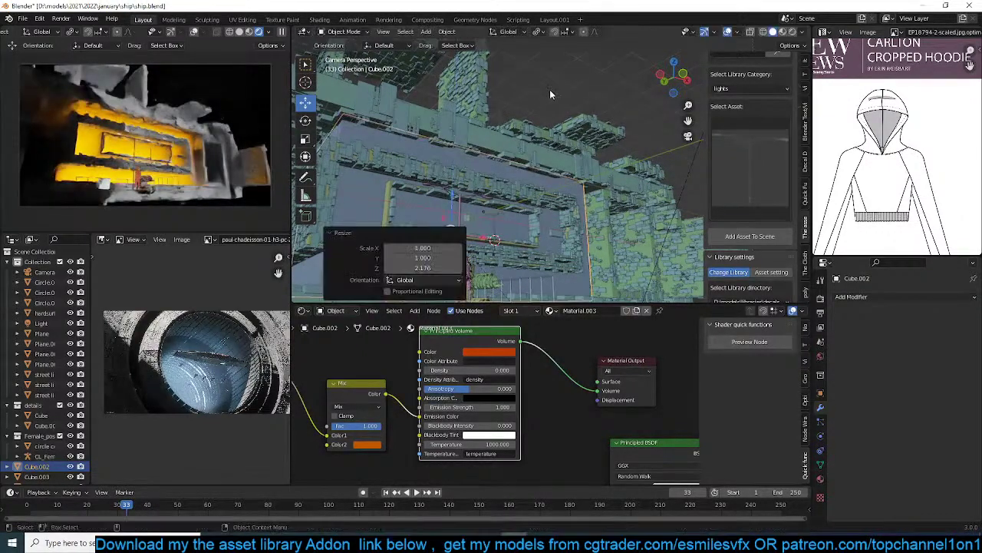
scroll(550, 92, "down", 2)
middle_click_drag(549, 94, 606, 143)
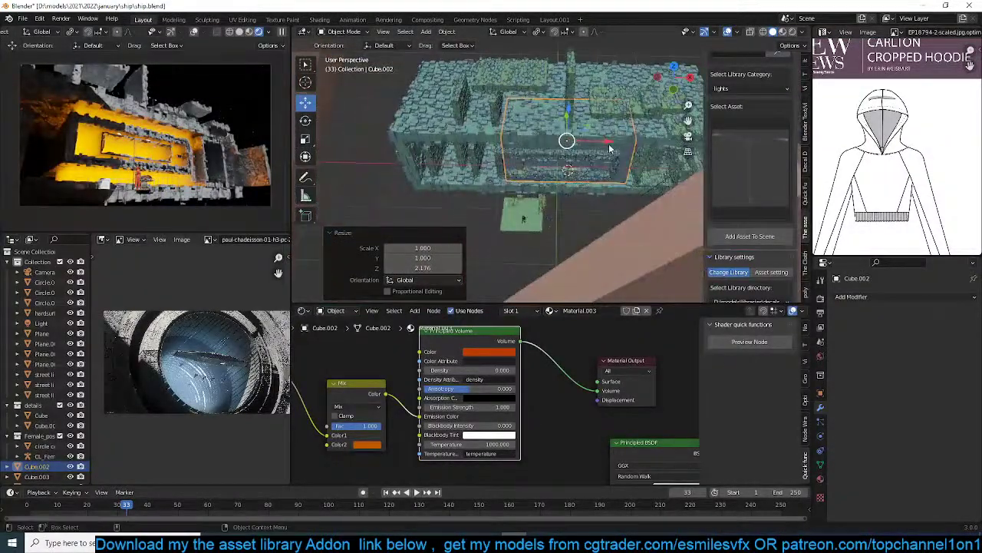
key("s")
key("x")
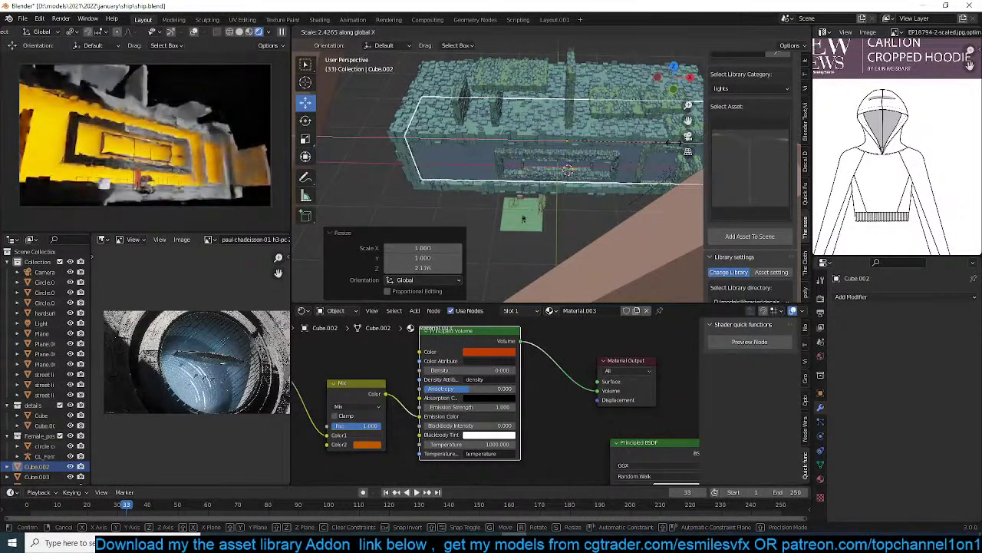
left_click(674, 146)
Move the volume box about 9.66 m along positive Y into the ship and scale it by 1.4 along Y.
middle_click_drag(674, 146, 468, 157)
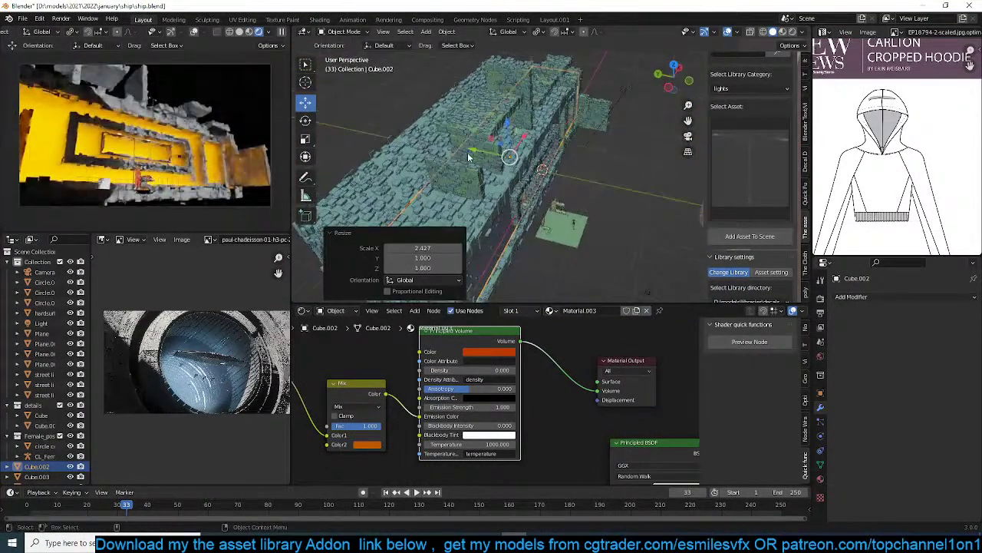
left_click_drag(480, 155, 428, 146)
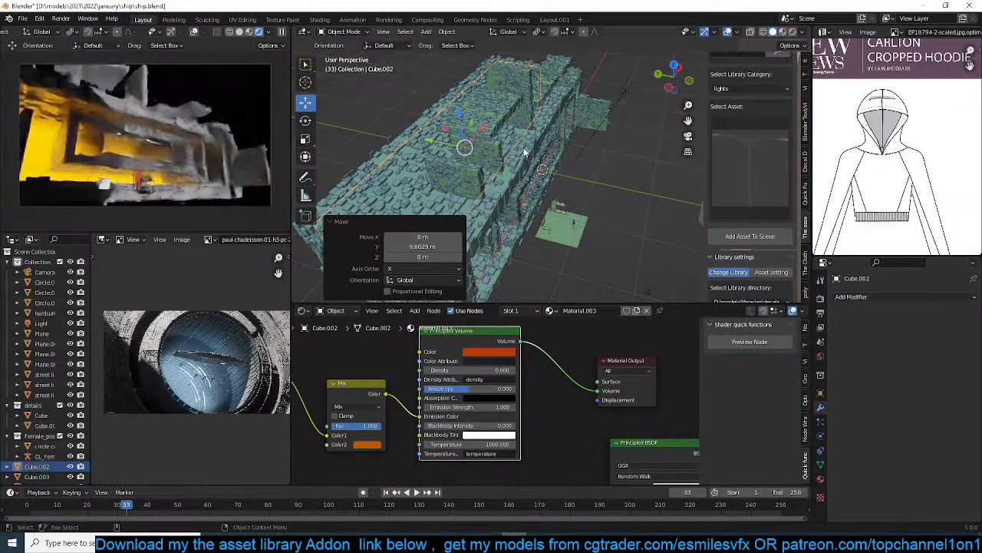
key("s")
type("y")
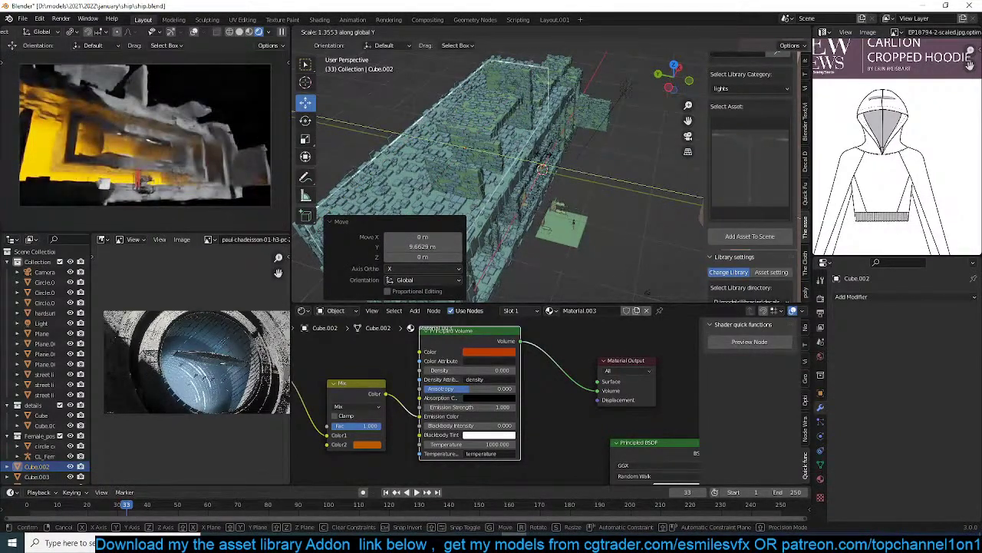
type("1.4")
key("Return")
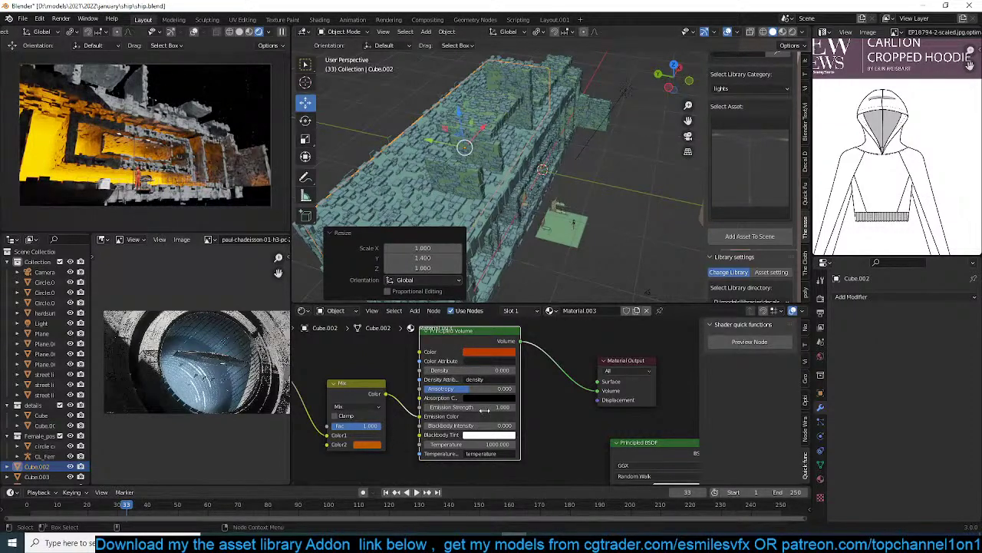
Set the Principled Volume's emission strength to 0.1 and save the file.
key("Return")
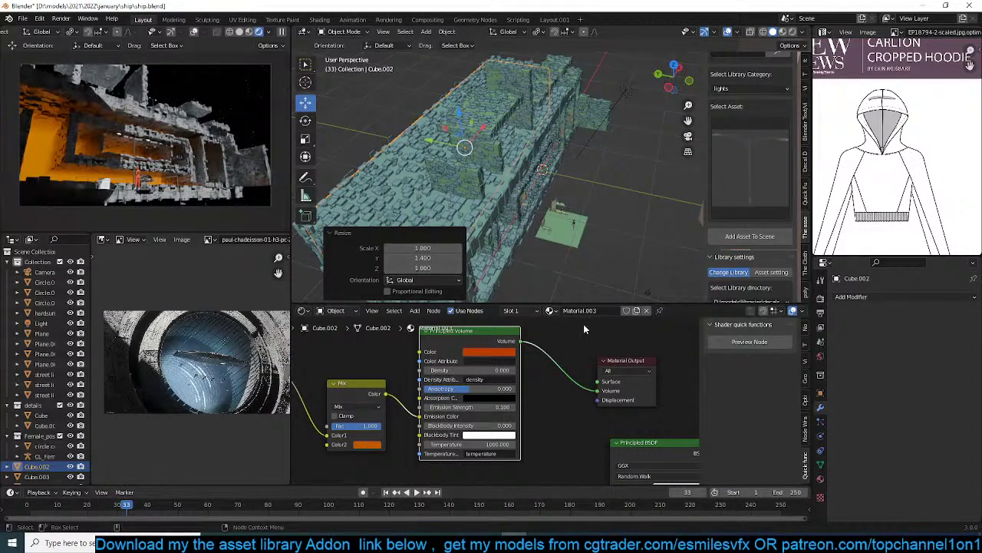
key("ctrl+s")
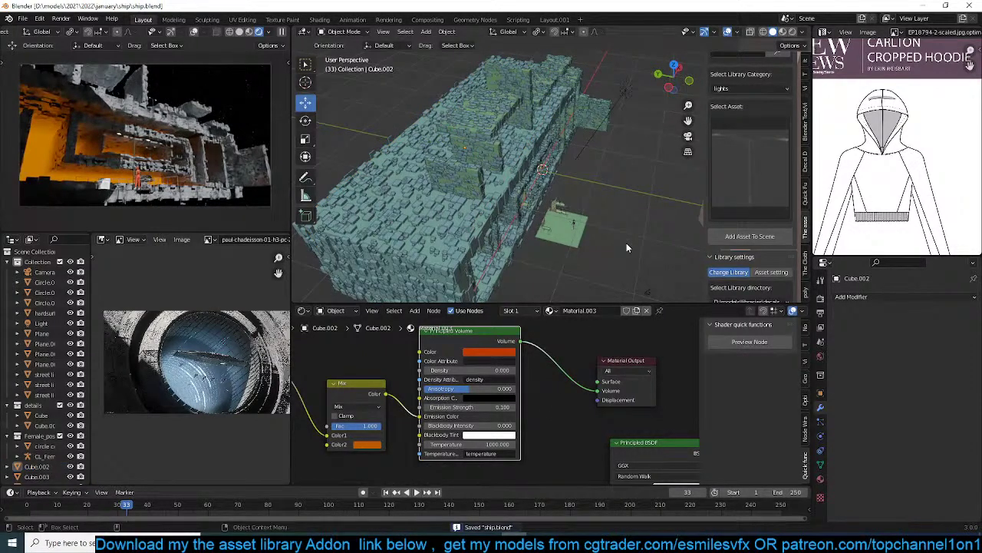
scroll(607, 218, "up", 6)
scroll(606, 210, "down", 6)
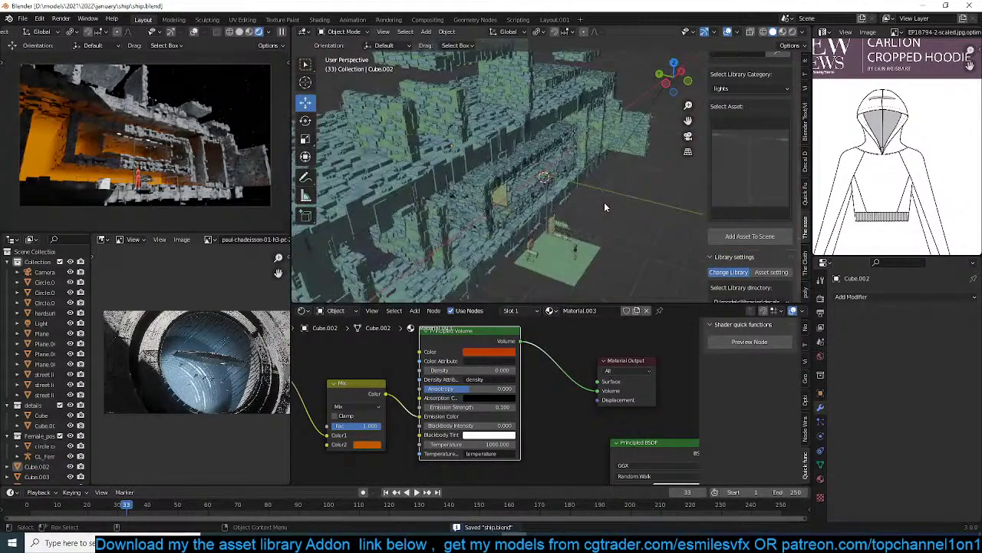
scroll(604, 202, "up", 4)
scroll(583, 195, "up", 2)
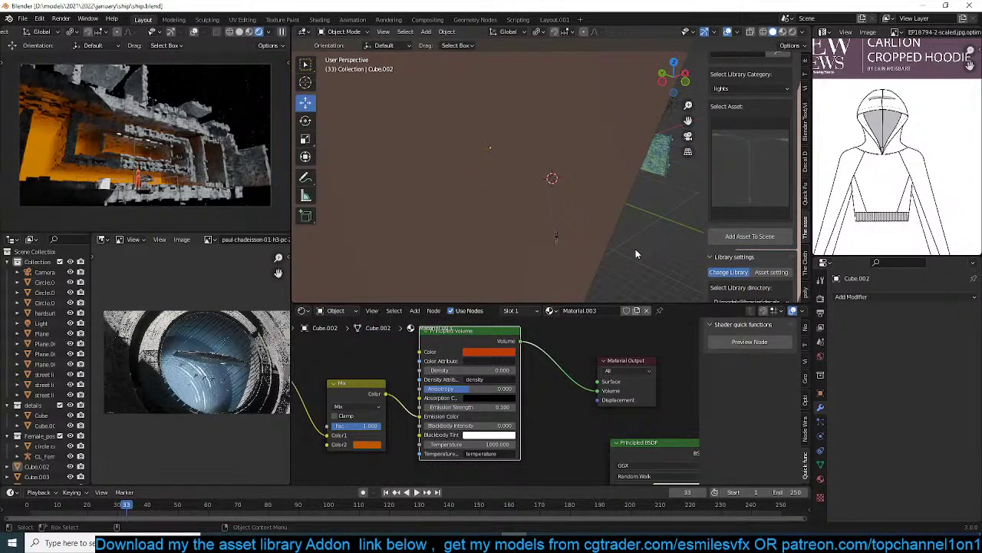
scroll(621, 246, "down", 8)
key("ctrl+s")
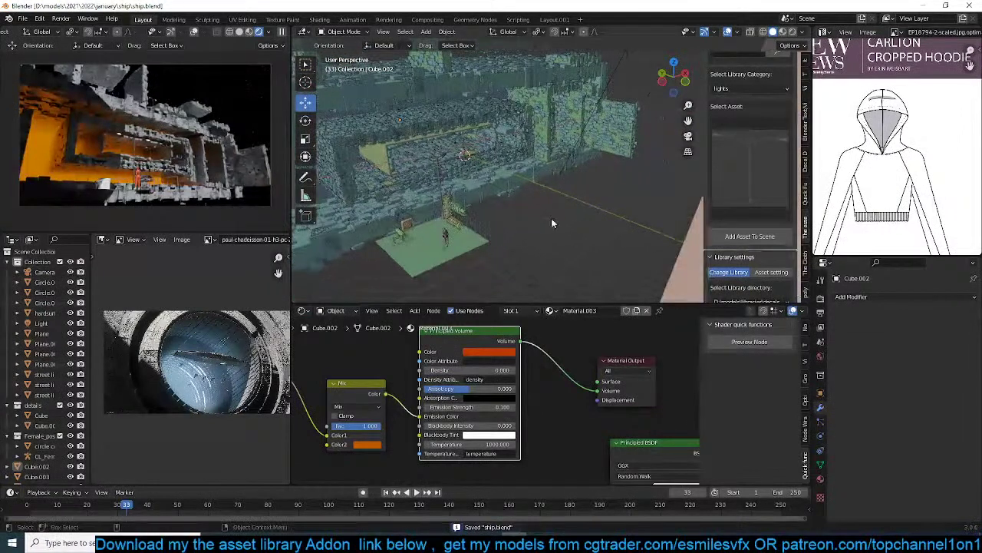
Delete the flat square ground plane under the figure.
middle_click_drag(551, 218, 550, 203)
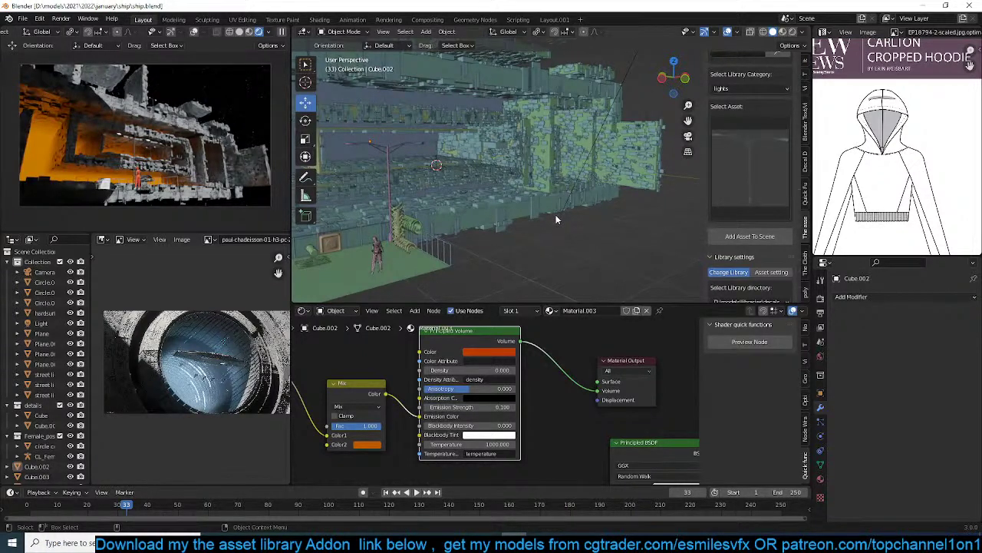
left_click(525, 221)
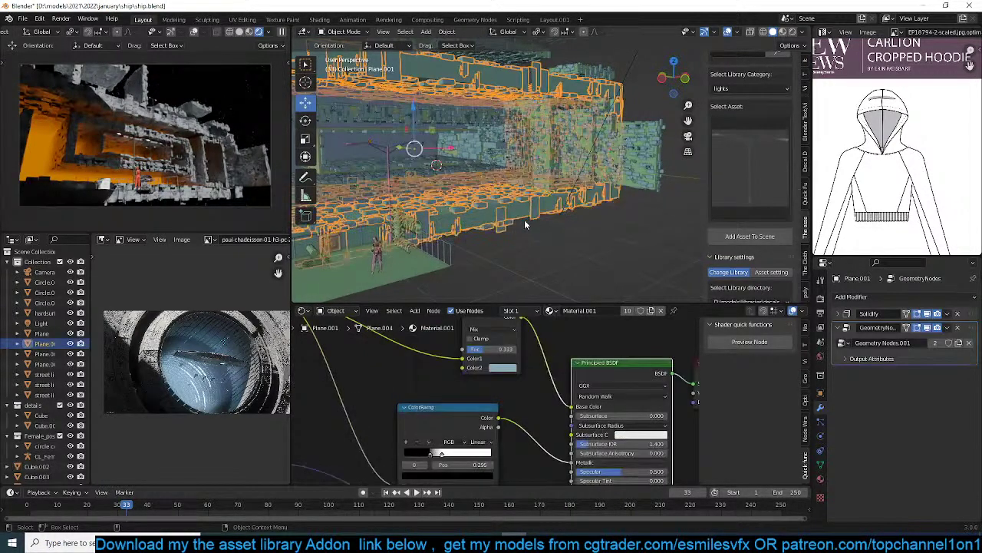
scroll(535, 210, "up", 5)
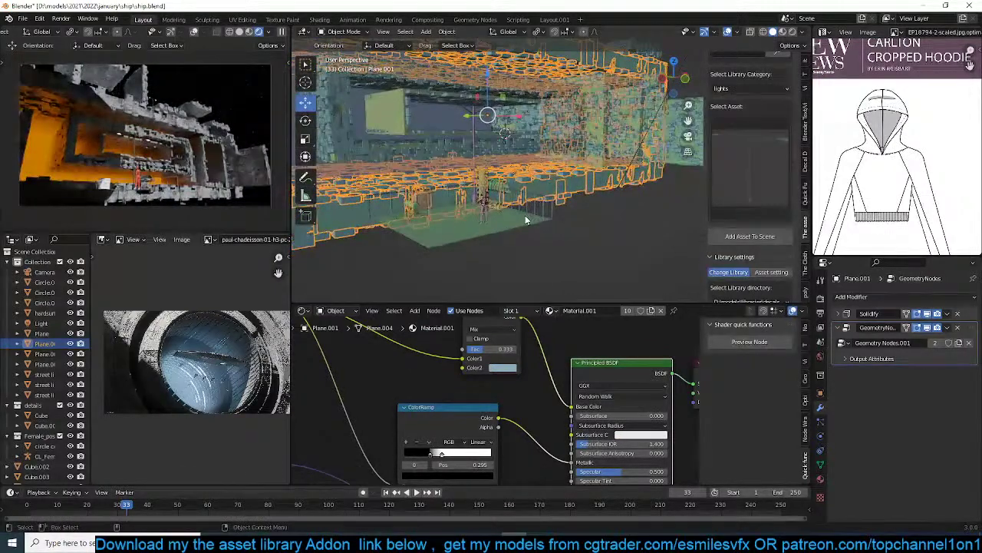
left_click(514, 231)
middle_click_drag(508, 245, 499, 264)
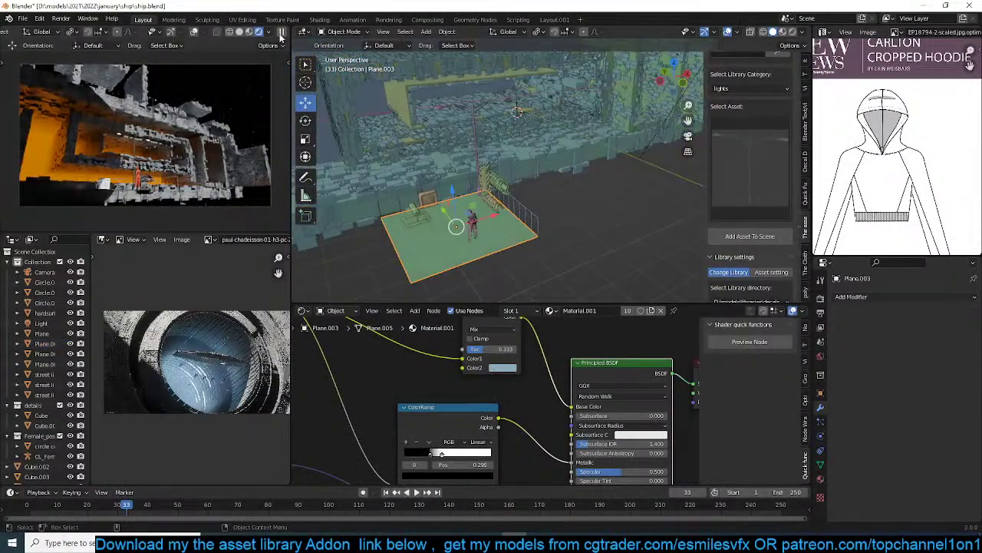
scroll(489, 179, "up", 2)
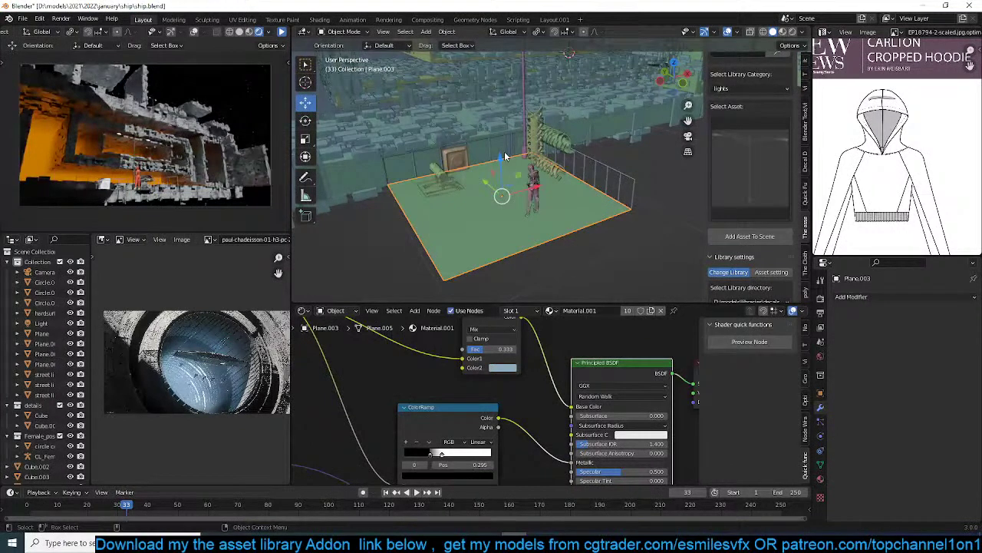
key("Delete")
Delete the crate, the small prop beside it and the wireframe railing around the former platform.
left_click(453, 162)
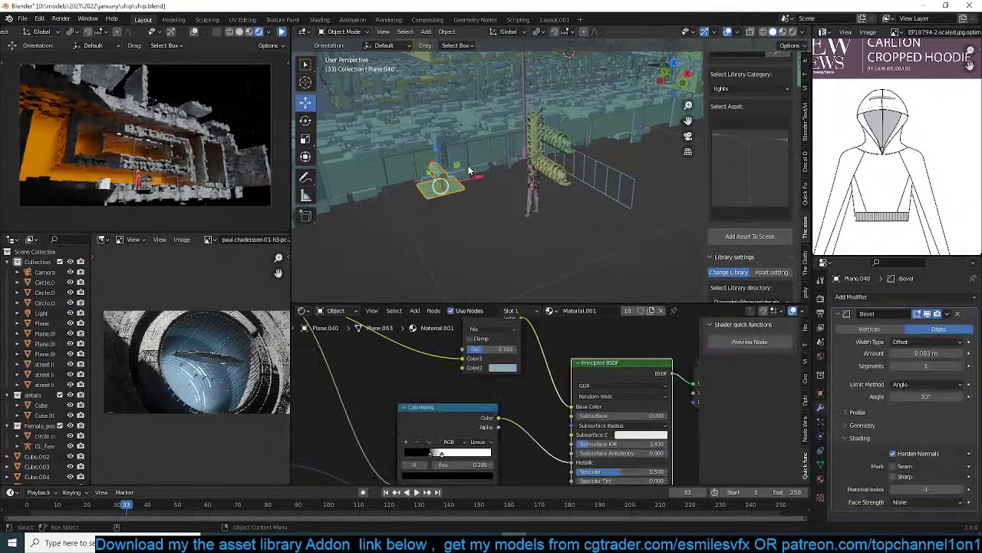
key("x")
left_click(438, 160)
left_click(483, 153)
key("x")
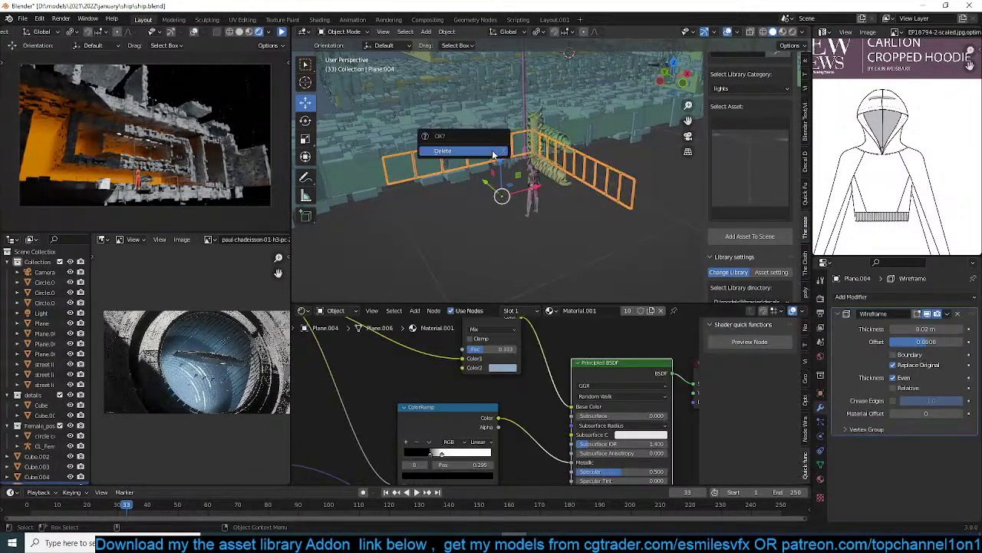
left_click(491, 147)
Delete the ribbed pipe pieces and the upright Circle.007 part behind the figure.
left_click(545, 135)
key("x")
left_click(545, 137)
left_click(544, 151)
key("x")
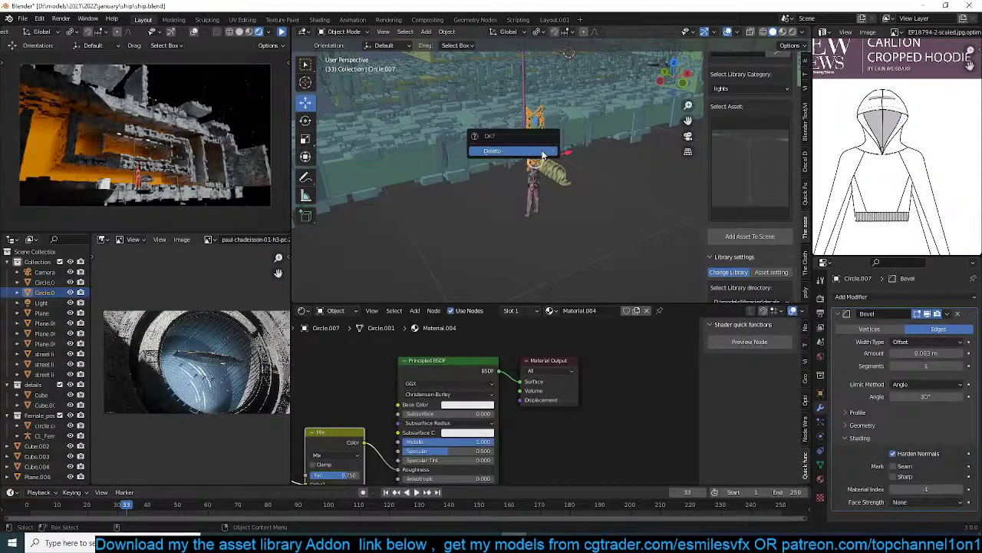
left_click(544, 151)
left_click(551, 169)
key("x")
left_click(551, 169)
Delete the street light pole standing behind the figure.
left_click(529, 134)
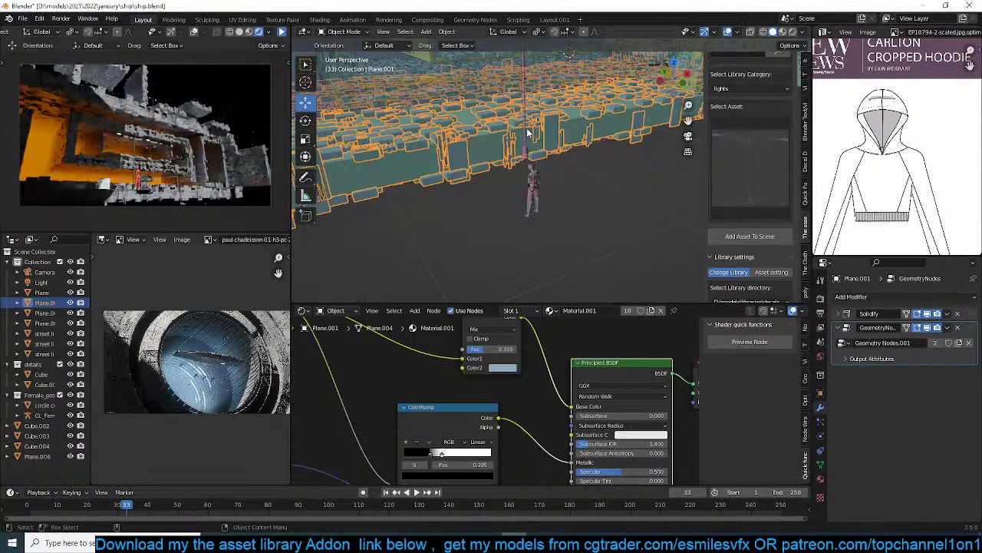
left_click(528, 132)
key("x")
left_click(527, 131)
Duplicate the hull object Plane.001 in top view, moving the copy about 1.73 m along X and -14.5 m along Y.
scroll(530, 152, "down", 4)
left_click(530, 154)
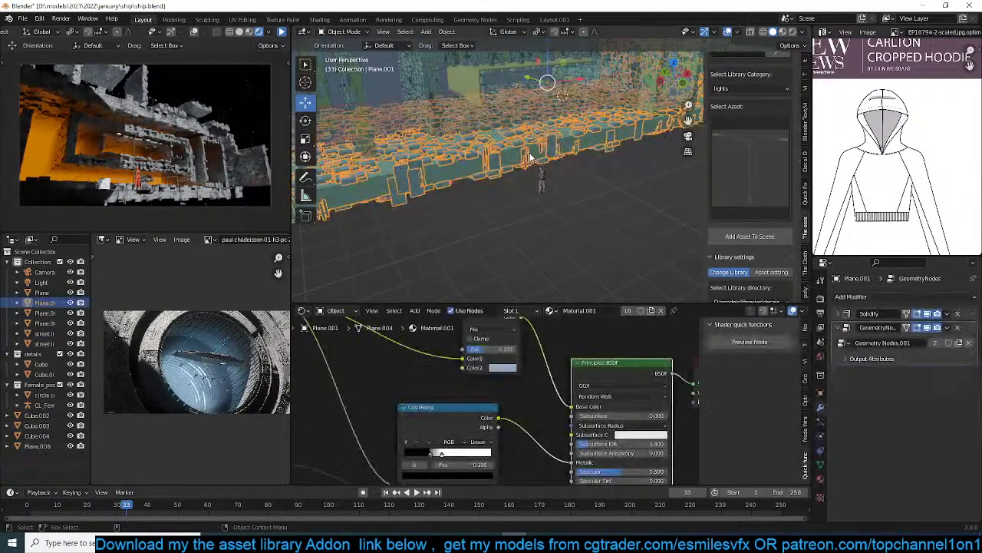
scroll(529, 158, "down", 1)
key("KP_7")
scroll(537, 155, "down", 3)
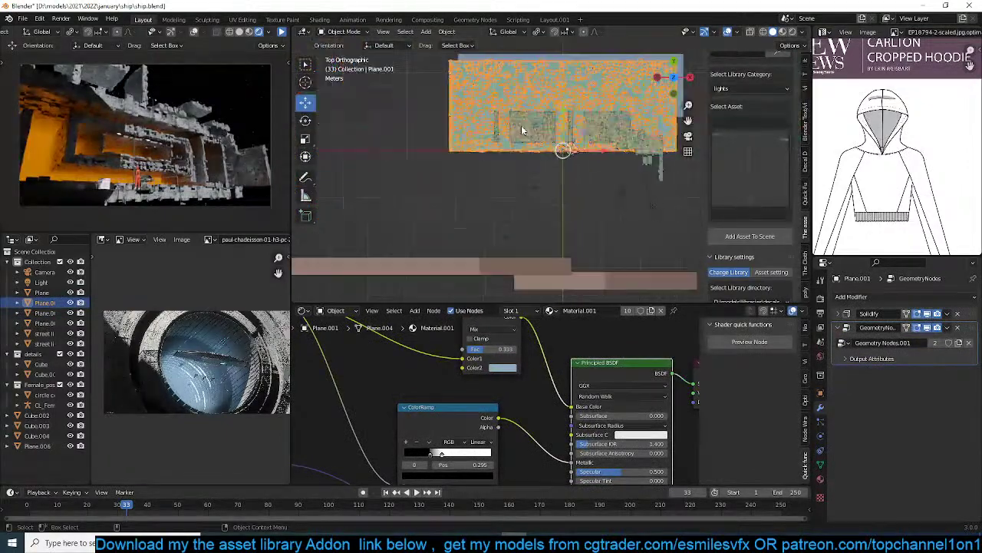
key("shift+d")
left_click(566, 198)
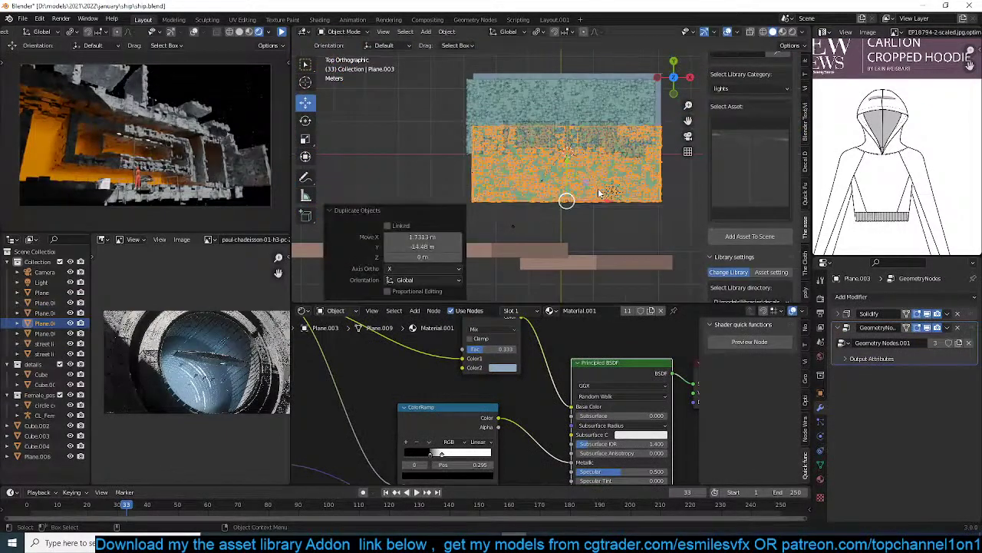
Rotate the duplicated hull block 90° about Z and scale it by 0.663 along global X.
type("r90")
key("Return")
key("s")
key("x")
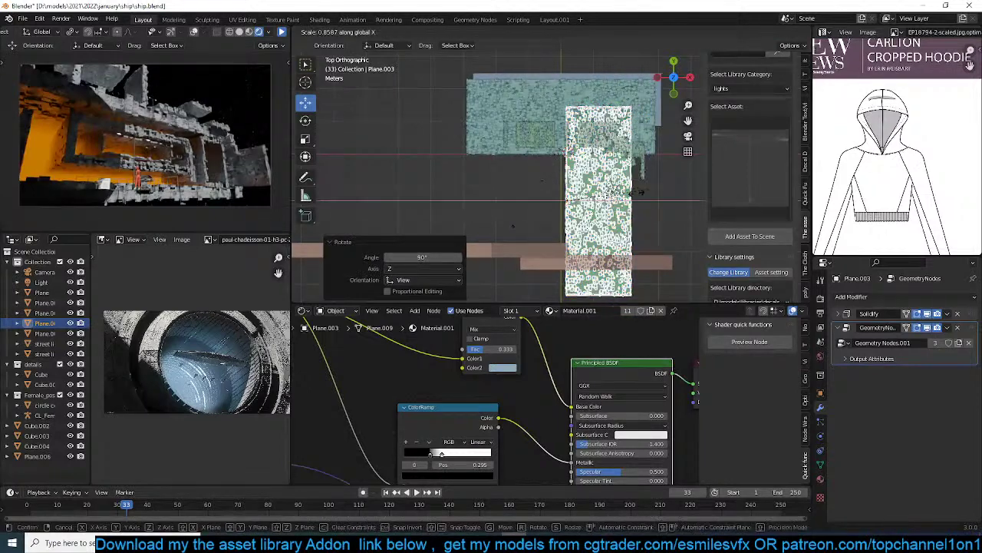
left_click(630, 194)
Delete the upper vertices of the duplicated block Plane.003 so only its floor slab remains.
key("KP_1")
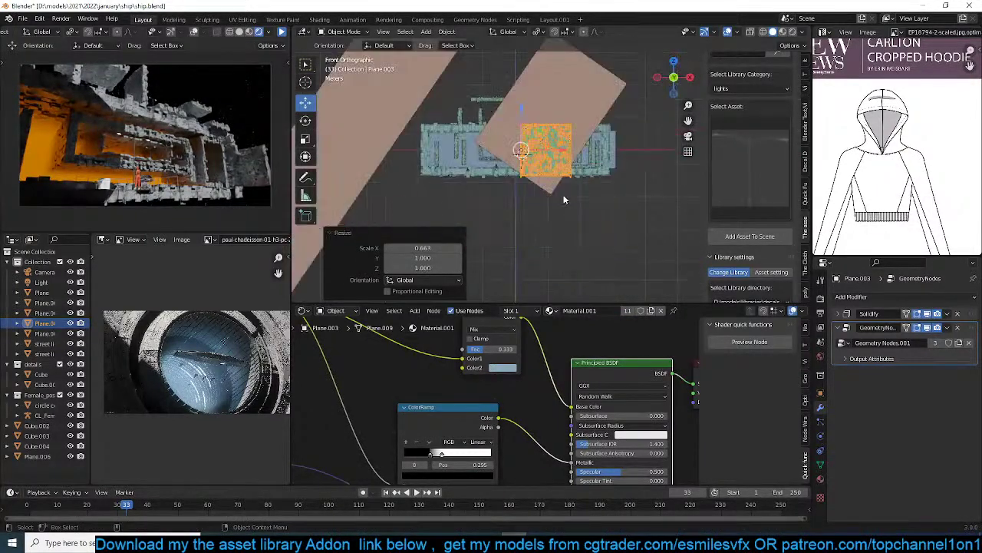
key("Tab")
key("shift+z")
left_click_drag(549, 104, 612, 136)
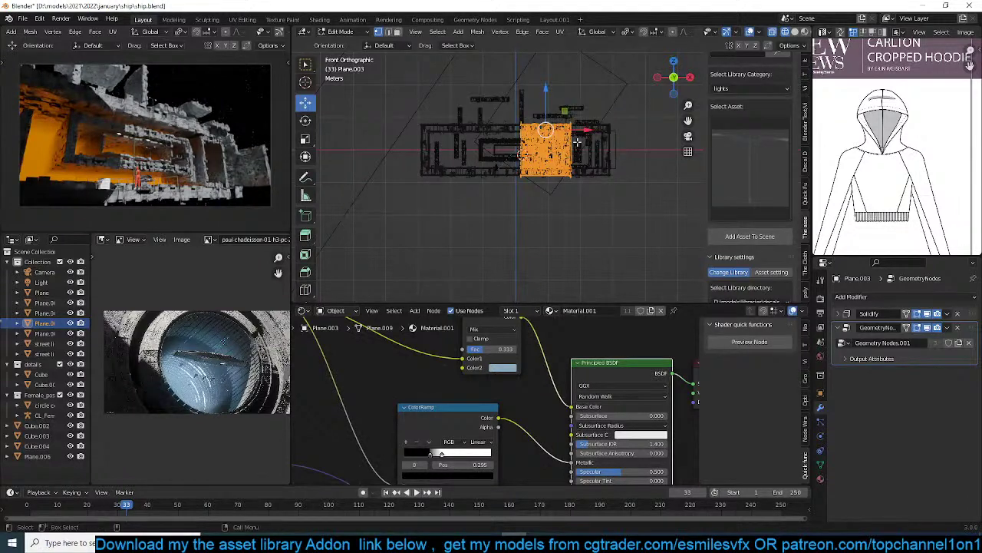
middle_click_drag(486, 92, 611, 129)
scroll(611, 129, "up", 1)
key("x")
left_click(612, 130)
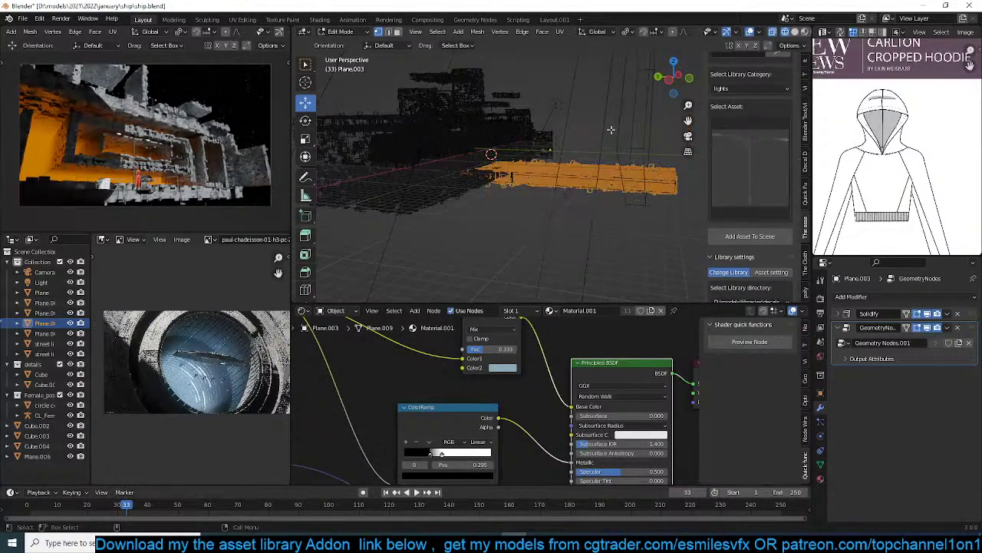
key("Tab")
key("shift+z")
Shrink the floor slab overall, flatten it by about 0.547 along global Z, and apply its transform.
middle_click_drag(677, 164, 558, 68)
key("s")
left_click(572, 145)
key("s")
key("z")
left_click(548, 108)
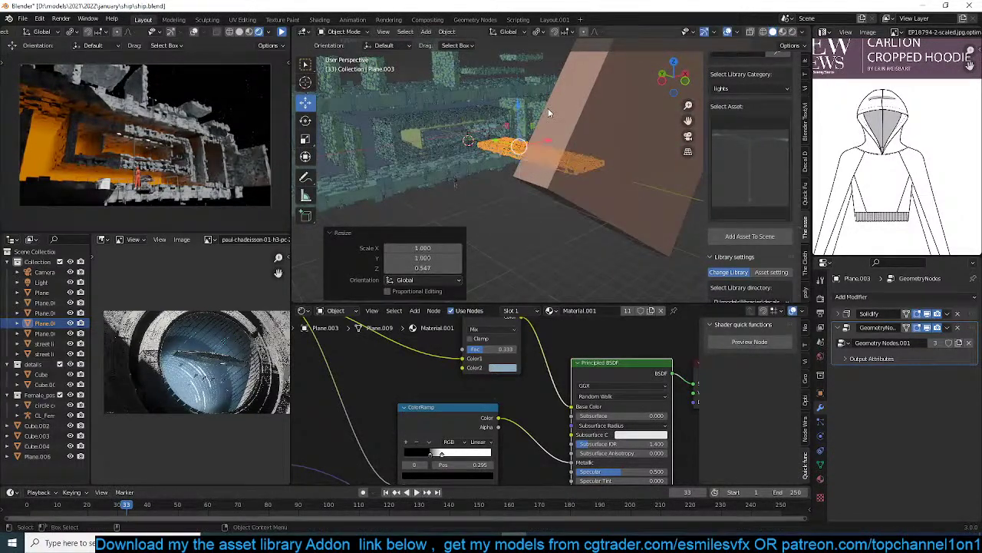
key("ctrl+a")
left_click(550, 112)
Move the slab about -6.81 m in X, 4.18 m in Y and -5.75 m in Z, fine-tune its position and rescale it along Y.
key("g")
left_click(506, 164)
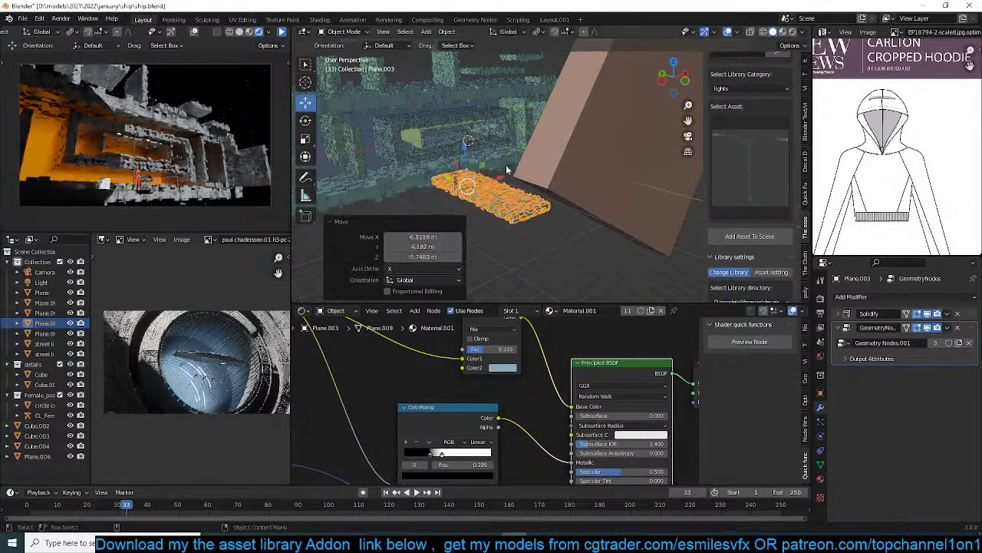
middle_click_drag(506, 164, 546, 157)
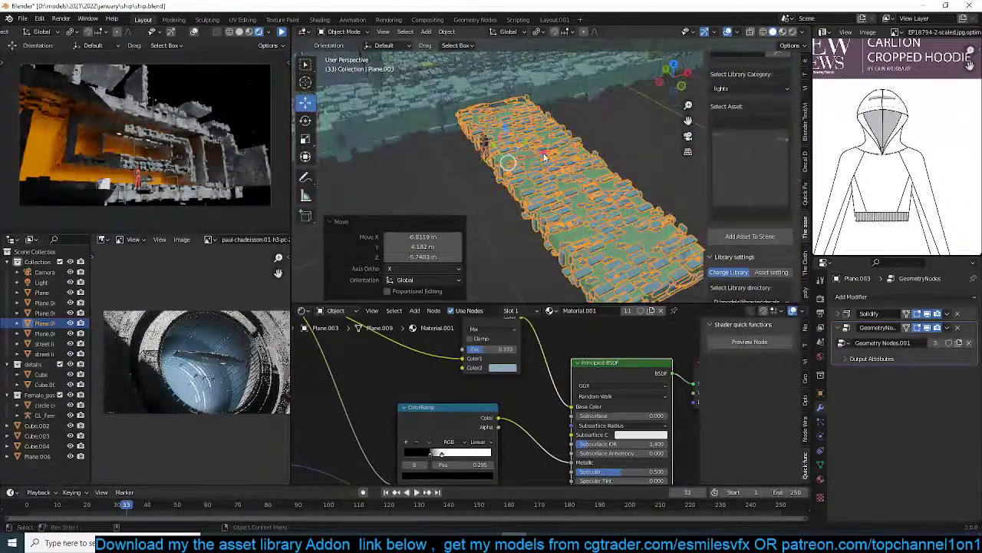
left_click_drag(546, 153, 515, 182)
middle_click_drag(515, 184, 525, 150)
key("s")
key("y")
left_click(698, 244)
left_click(546, 141)
key("s")
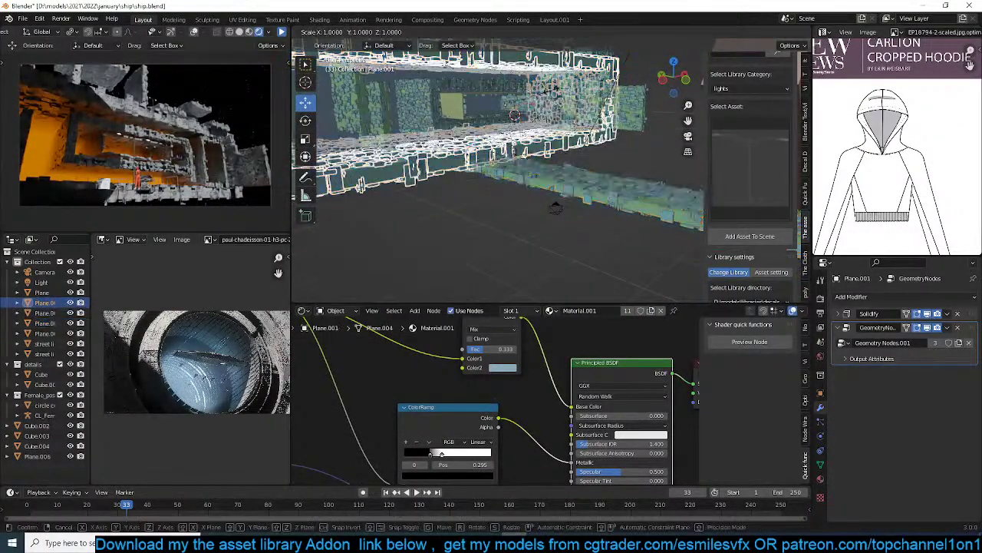
key("z")
right_click(611, 189)
Change the Solidify thickness of the walkway slab Plane.003 to about -0.331 m.
left_click(612, 189)
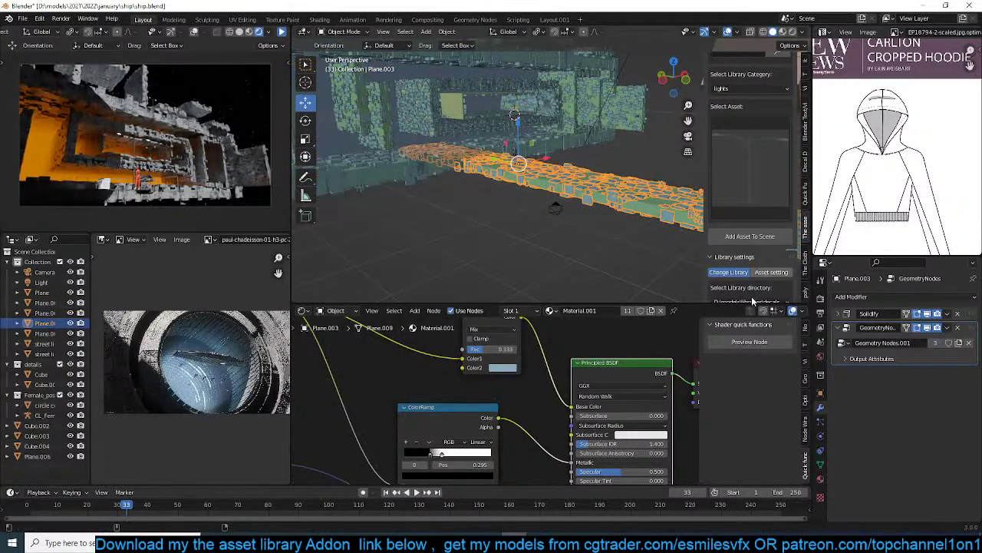
left_click(846, 313)
left_click_drag(915, 342, 963, 342)
Narrow the walkway slab by about 0.795 along global X and shift it along positive X.
mouse_move(584, 202)
middle_mouse_down()
mouse_move(541, 219)
mouse_move(568, 192)
middle_mouse_up()
key("s")
key("x")
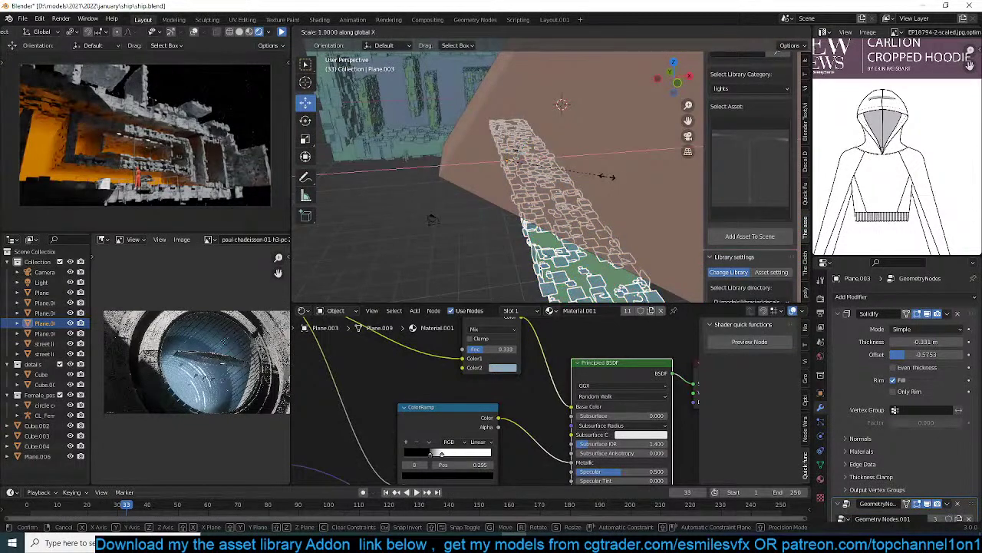
left_click(562, 175)
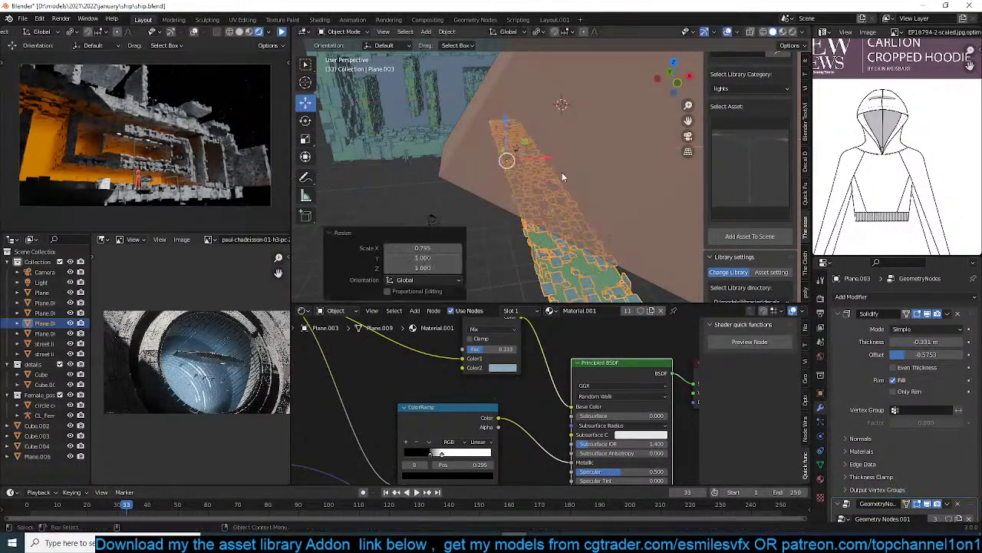
left_click_drag(547, 160, 566, 162)
left_click(589, 162)
Raise the walkway slab about 0.71 m along Z while checking it through the camera.
key("KP_0")
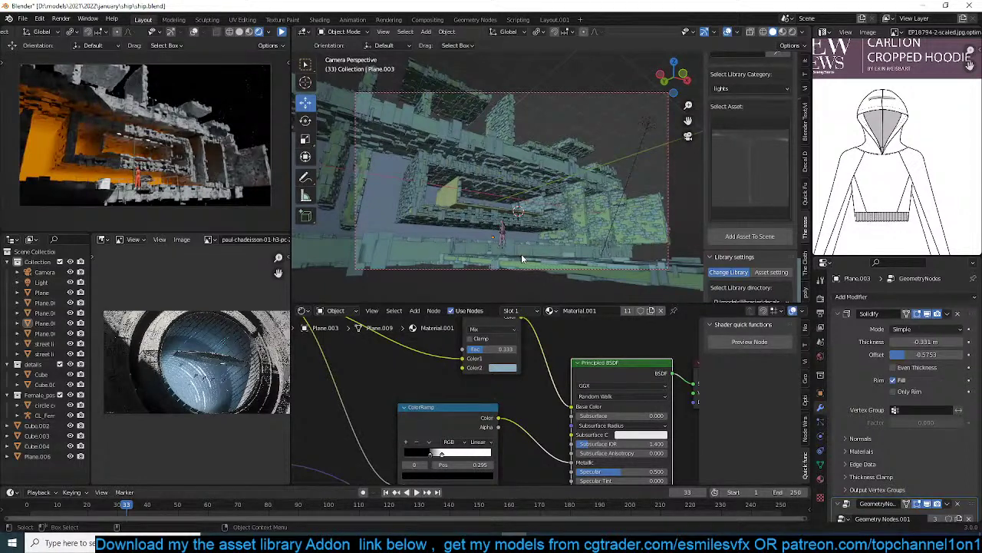
left_click(527, 265)
key("g")
key("z")
left_click(524, 251)
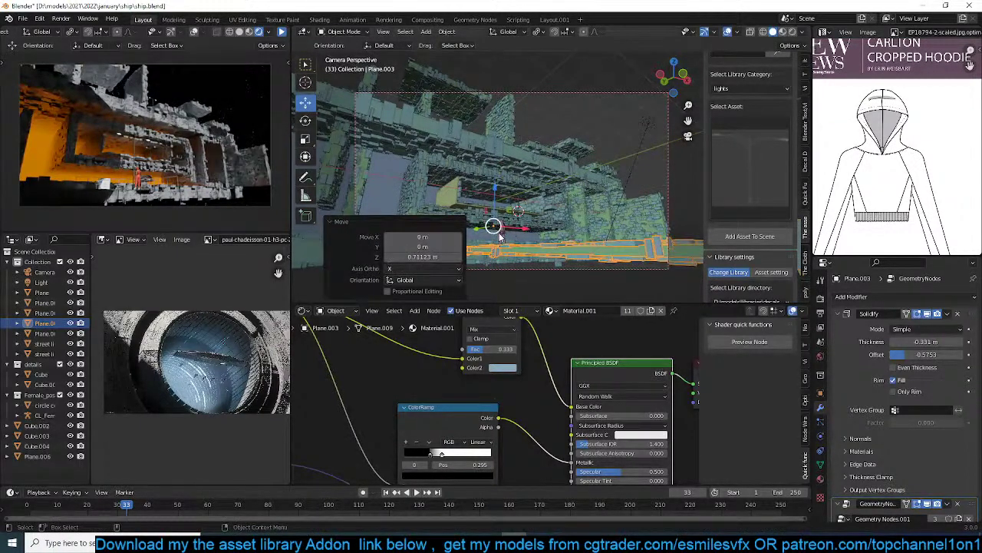
Move the female figure's rig along positive global X over the walkway.
left_click(502, 237)
scroll(504, 241, "down", 2)
key("g")
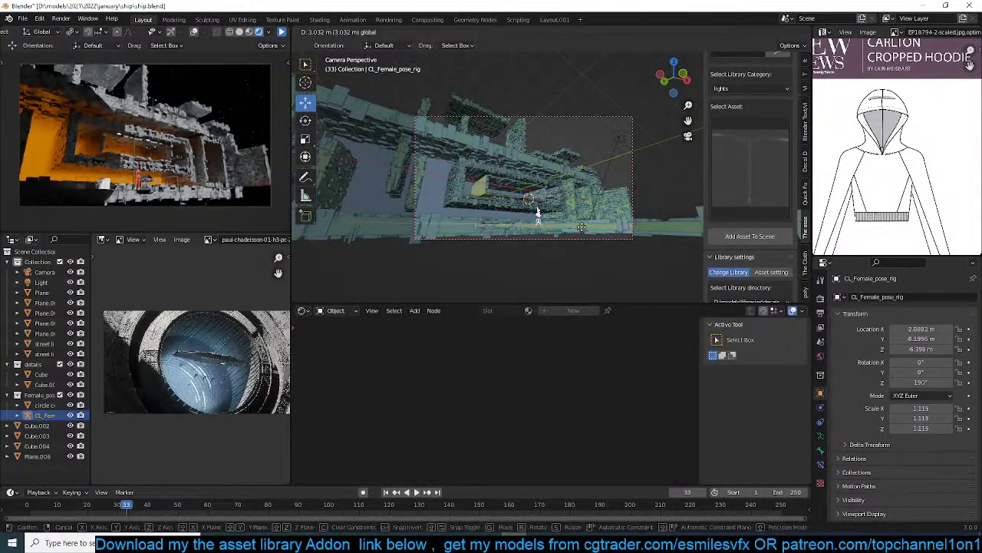
left_click(606, 227)
Move the camera about -3.86 m along X and -17.27 m along Y to frame more of the ship.
left_click(594, 127)
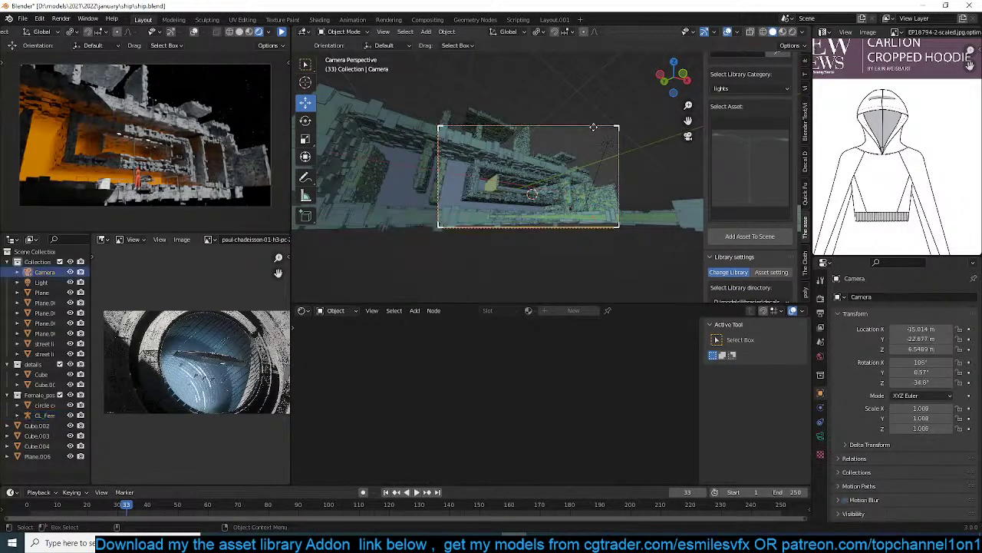
key("KP_7")
scroll(557, 175, "down", 3)
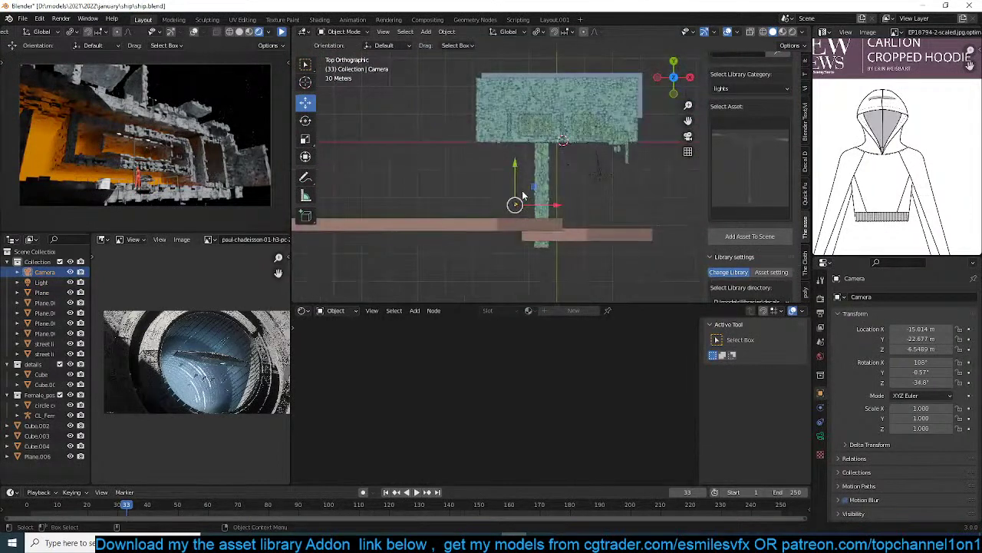
key("g")
left_click(511, 238)
key("KP_0")
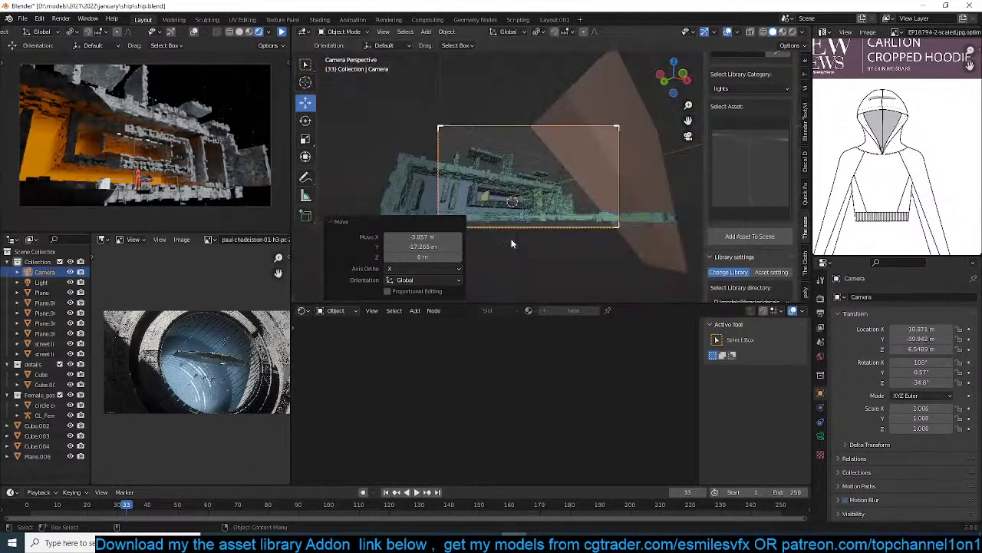
scroll(512, 243, "up", 4)
scroll(605, 159, "down", 1)
left_click(605, 158)
key("g")
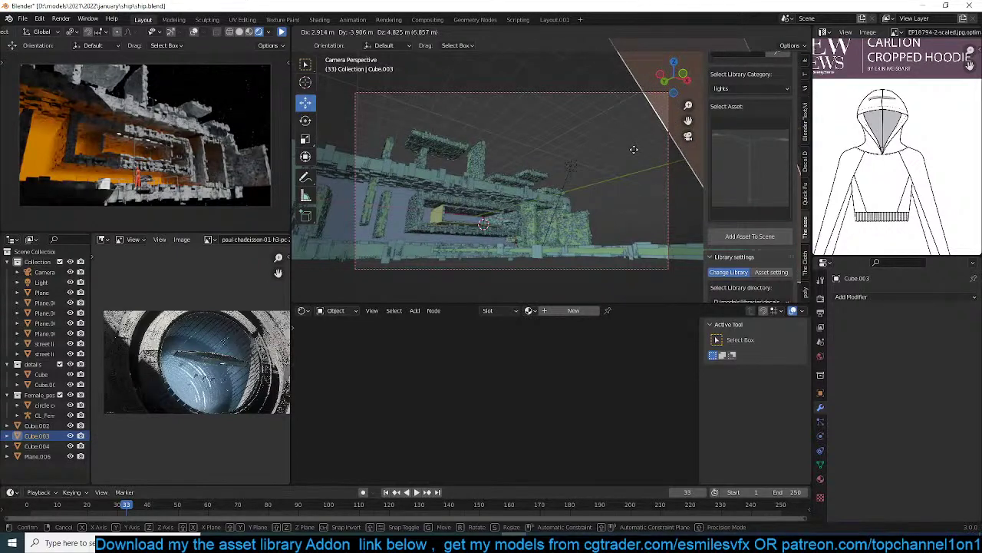
left_click(634, 149)
key("ctrl+z")
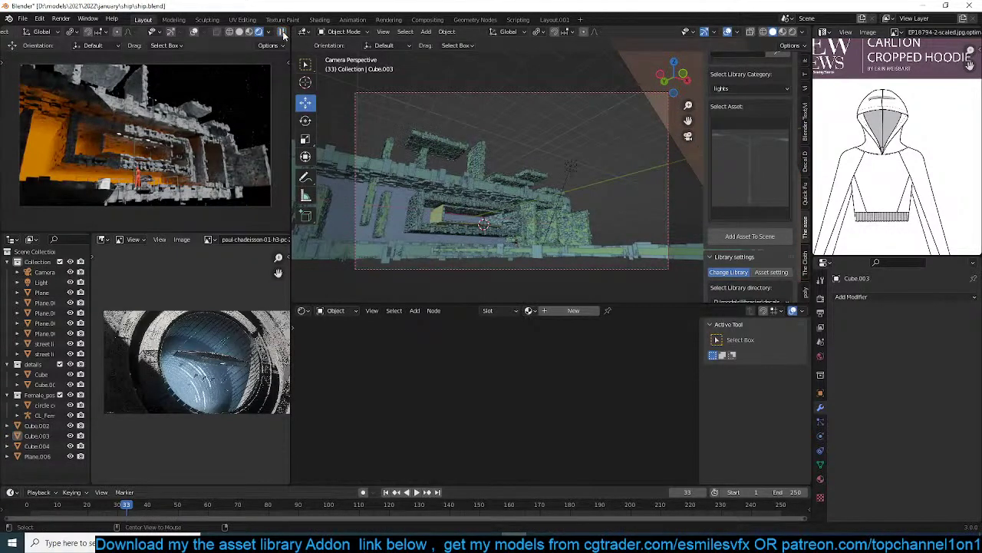
Resume the rendered preview and move the camera about -1.17 m along view X and -1.53 m along view Y.
left_click(283, 34)
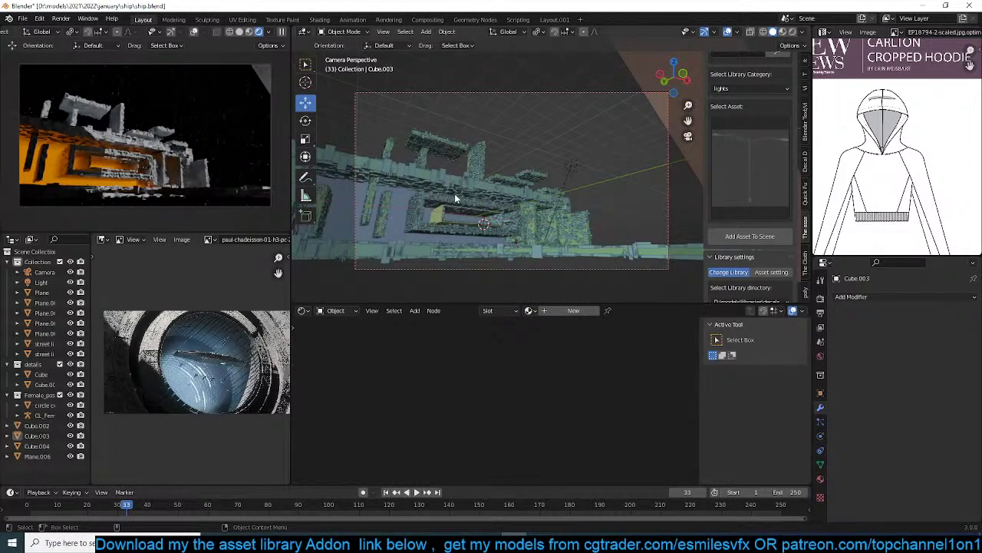
left_click(486, 93)
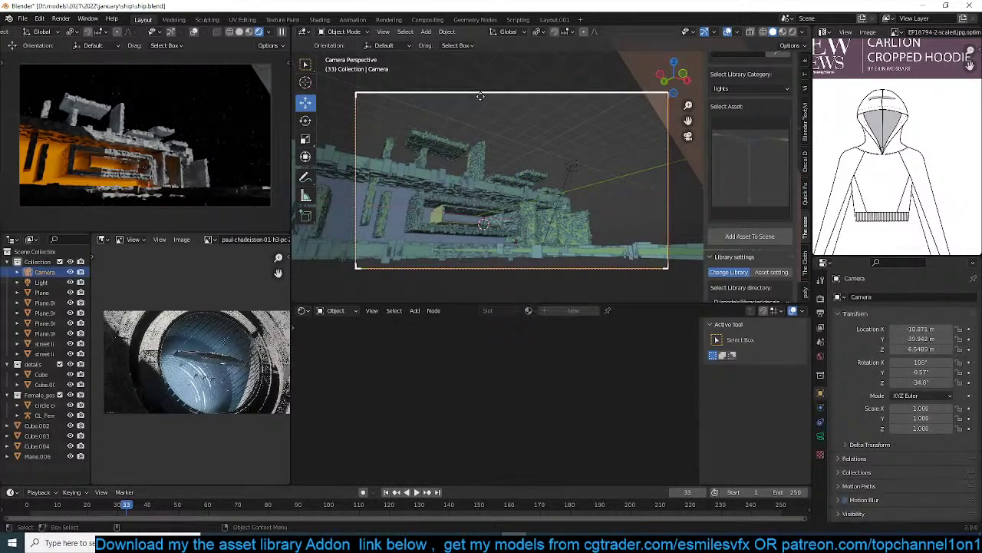
key("g")
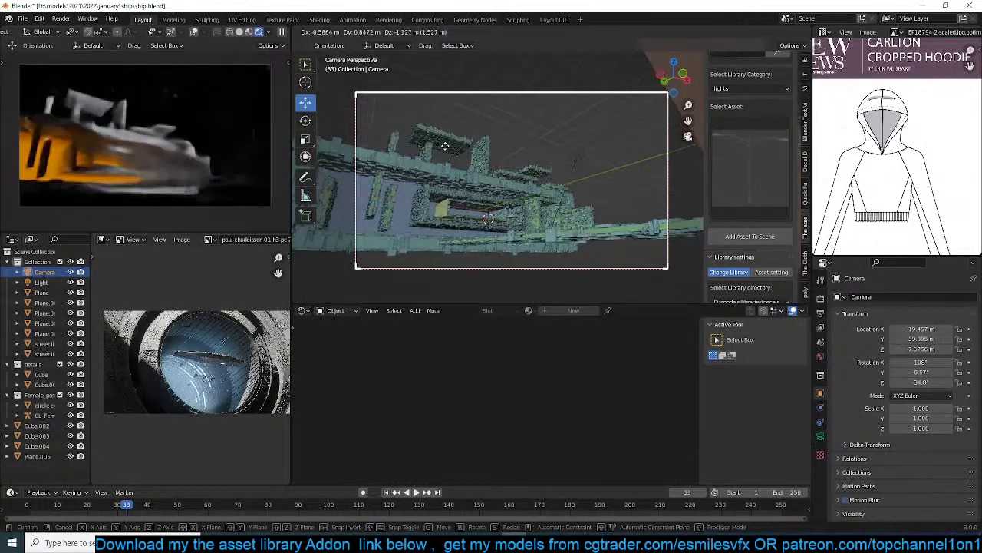
left_click(445, 146)
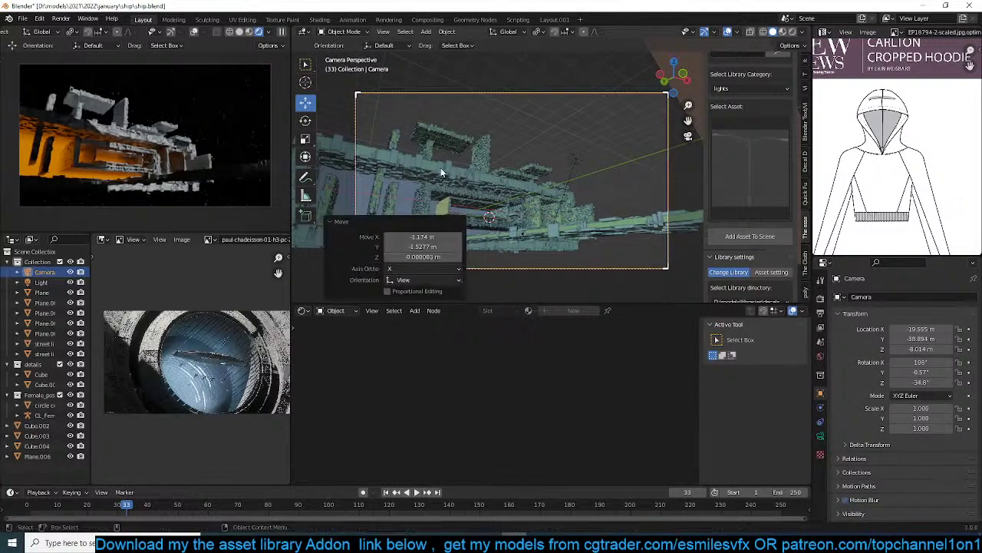
middle_click_drag(427, 203, 477, 193, "shift")
Hide the orange glow volume cube to compare the rendered preview without it, and reveal it again.
key("alt+a")
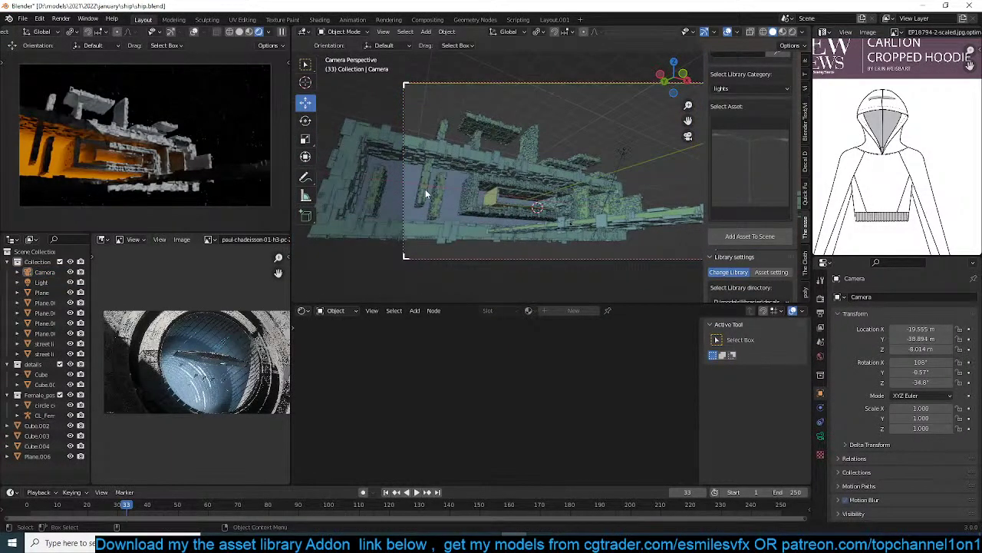
left_click(422, 218)
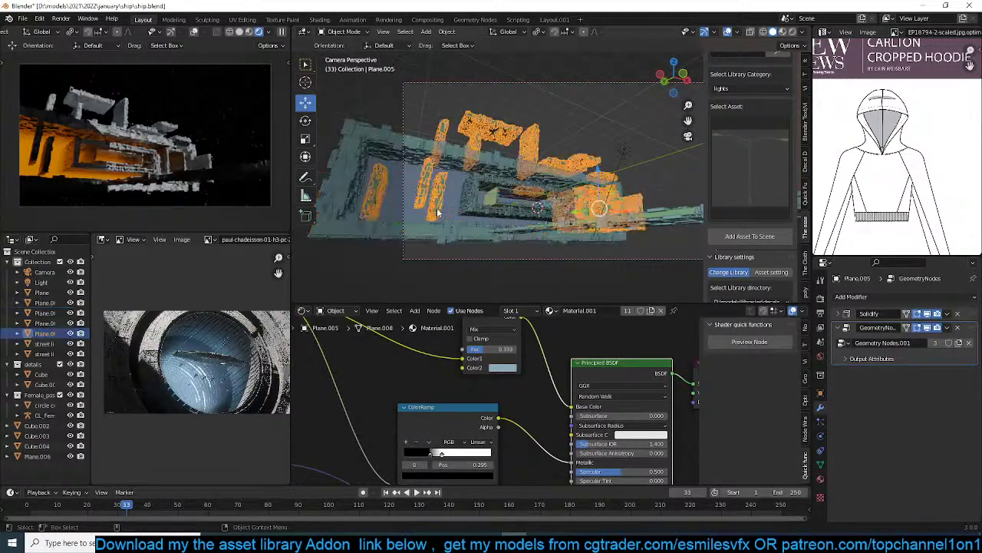
left_click(451, 211)
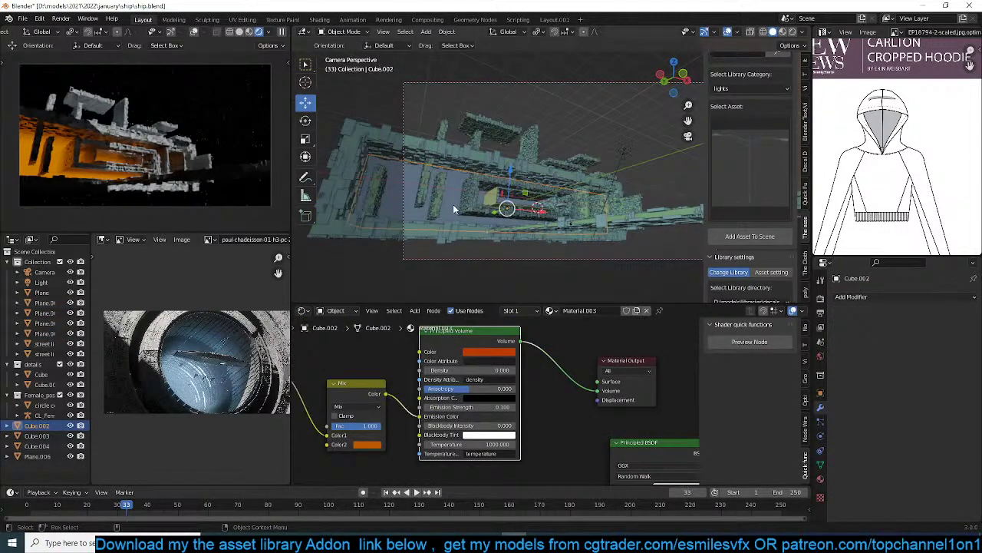
key("h")
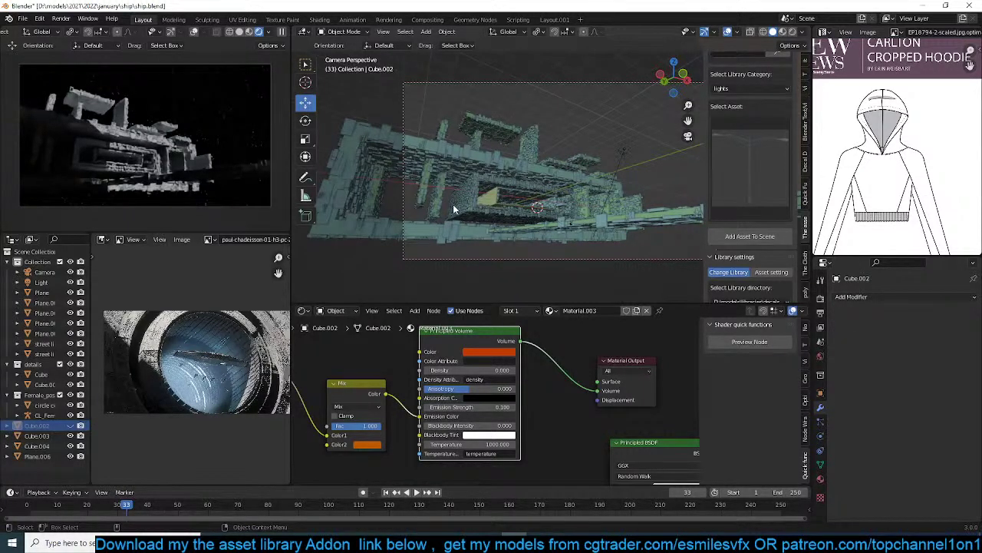
key("alt+h")
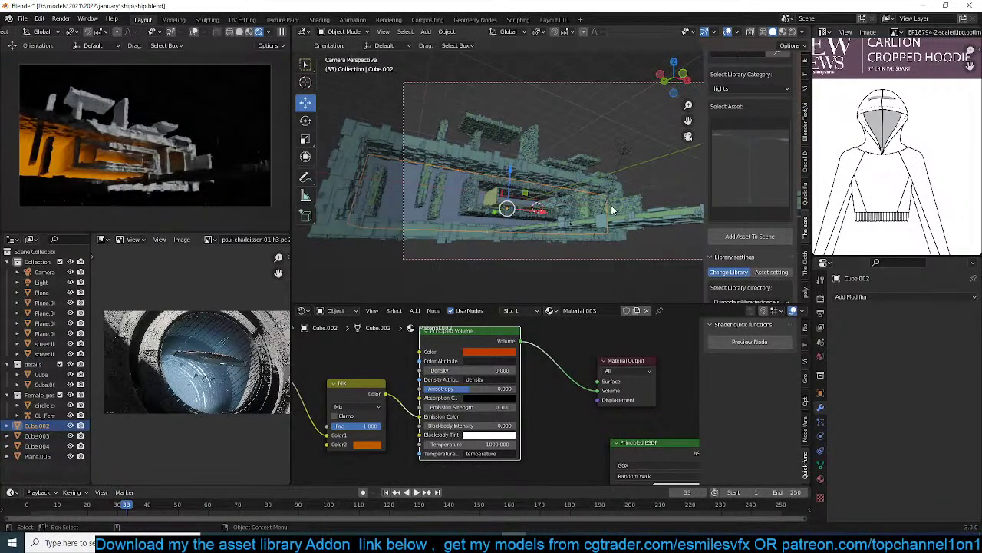
Save the ship scene and pause the rendered preview with the layout viewed from above.
key("KP_7")
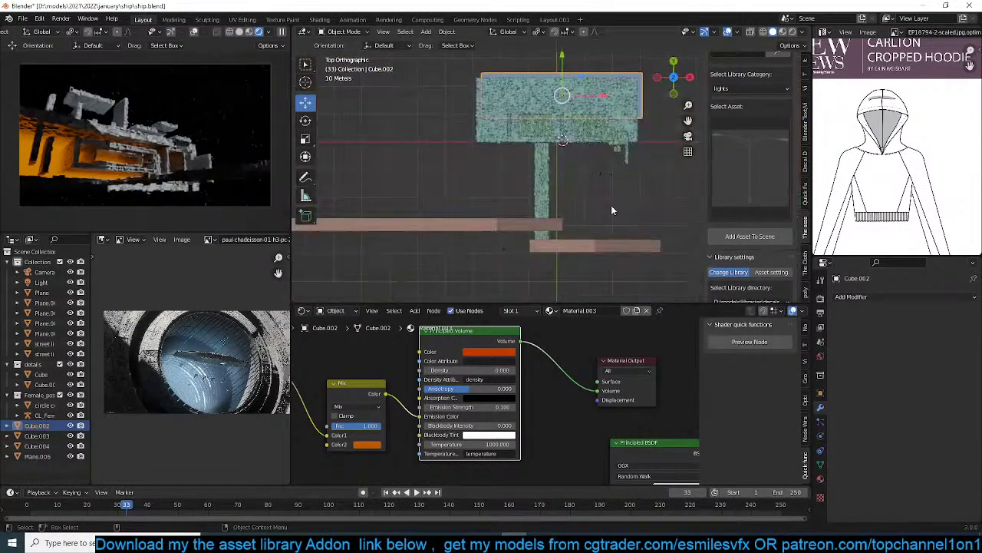
scroll(599, 149, "up", 4)
middle_click_drag(598, 143, 420, 186, "shift")
key("ctrl+s")
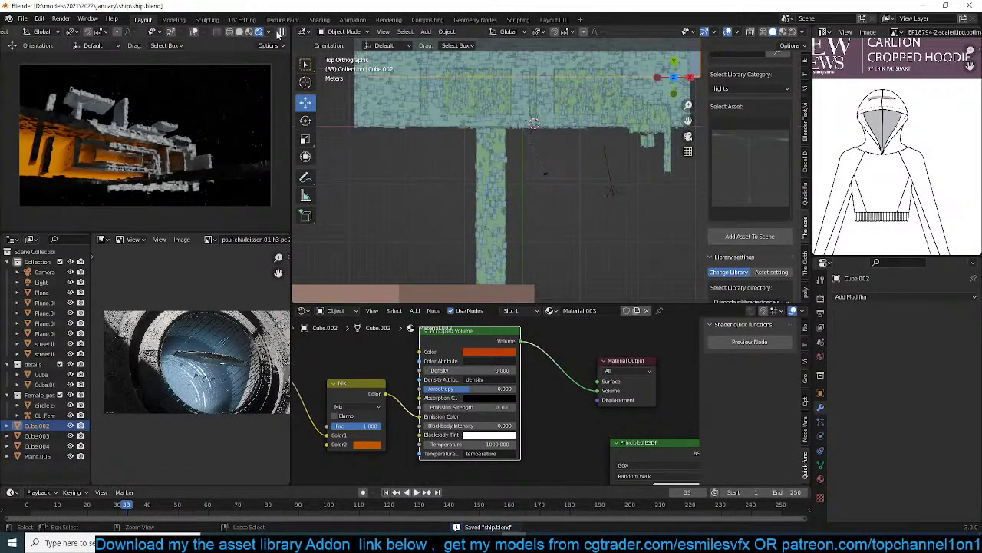
left_click(281, 32)
Scale the glow volume cube to 0.242 along global X and move it about 1.42 m along X and -17.63 m along Y.
middle_click_drag(618, 94, 596, 160, "shift")
key("z")
key("s")
key("x")
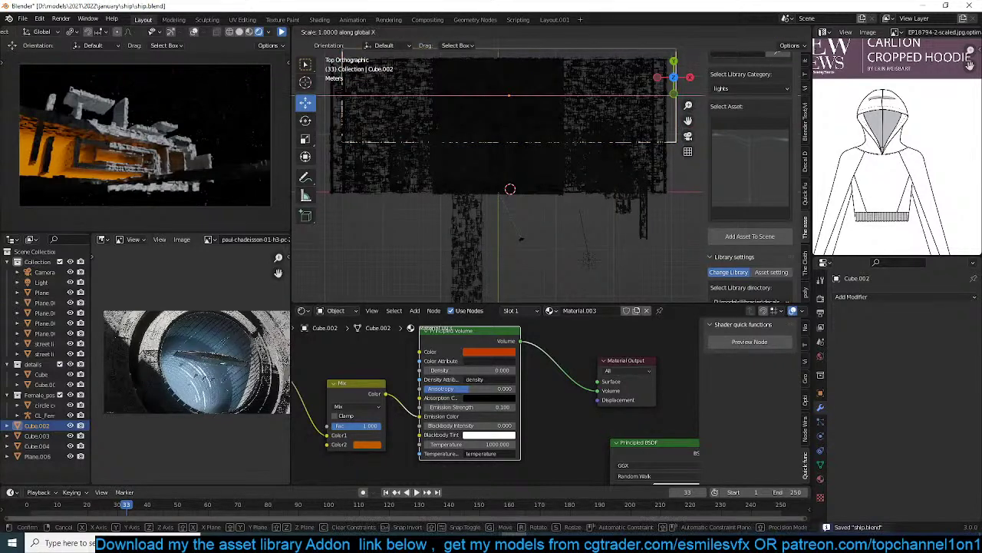
left_click(503, 119)
key("g")
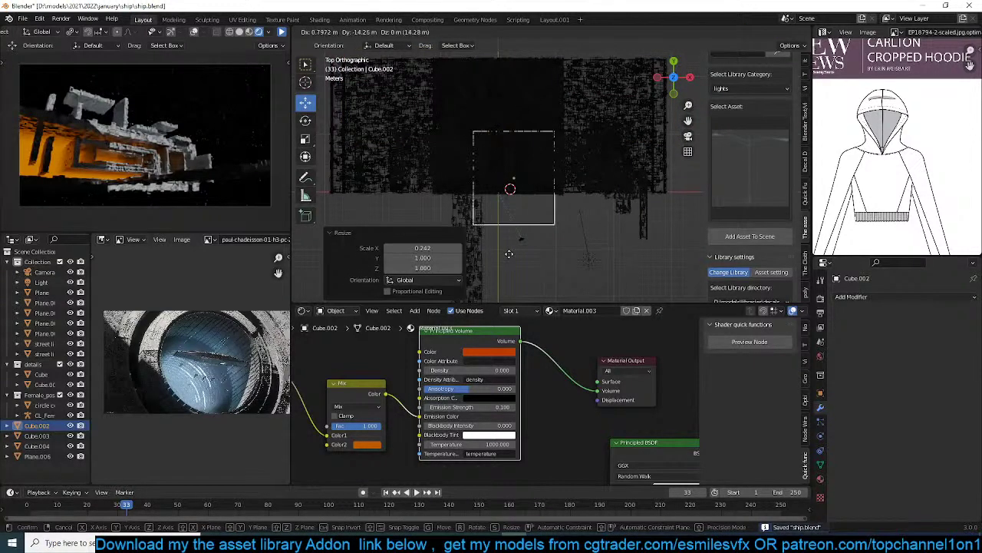
left_click(522, 242)
middle_click_drag(522, 242, 639, 155)
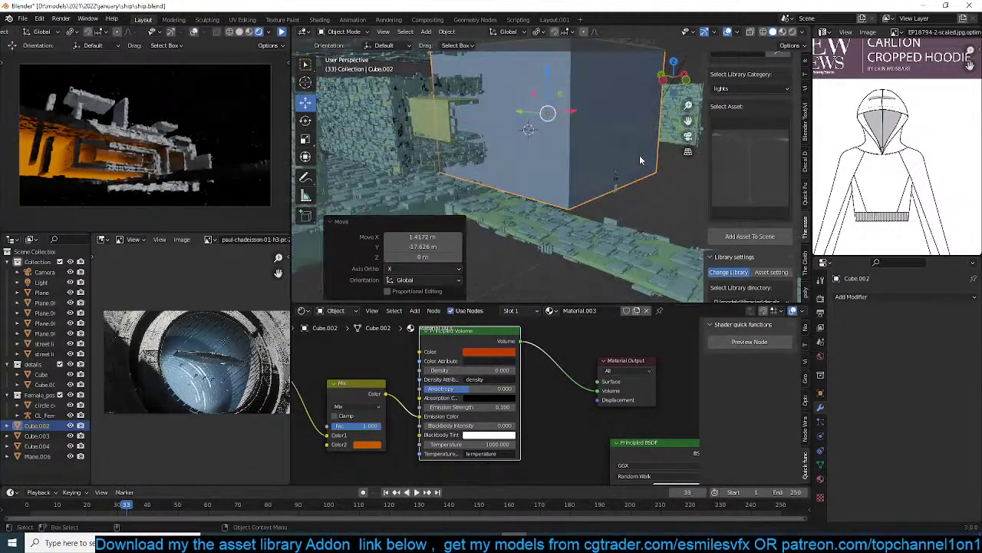
Shrink the glow volume cube uniformly to 0.287 and flatten it along Z to fit the ship's inner opening.
key("s")
left_click(566, 121)
middle_click_drag(567, 122, 543, 92)
key("KP_Decimal")
scroll(536, 98, "down", 4)
key("s")
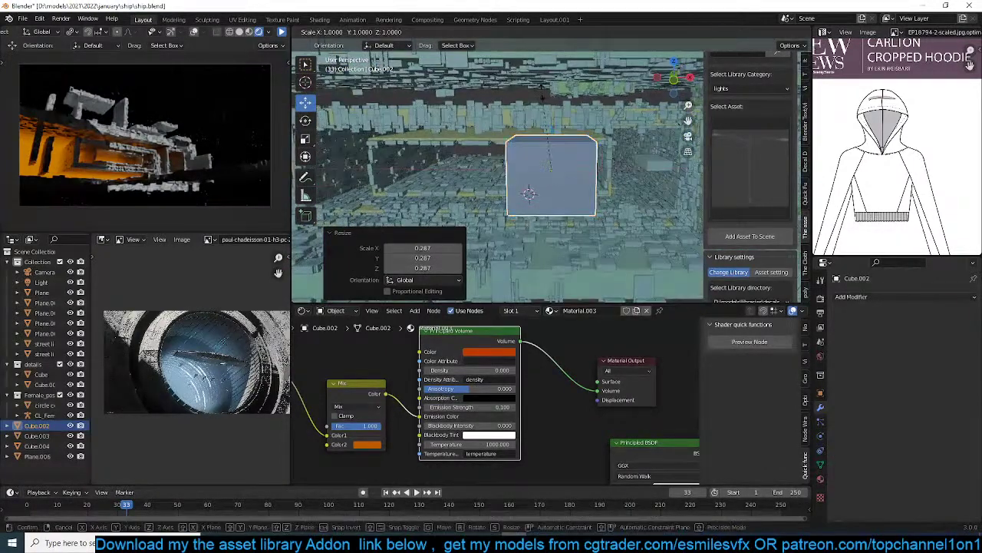
key("z")
left_click(547, 134)
Shift the volume cube about 4 m along negative X, stretch it by 3.317 along X and nudge it along X to centre it.
left_click_drag(592, 170, 513, 170)
key("s")
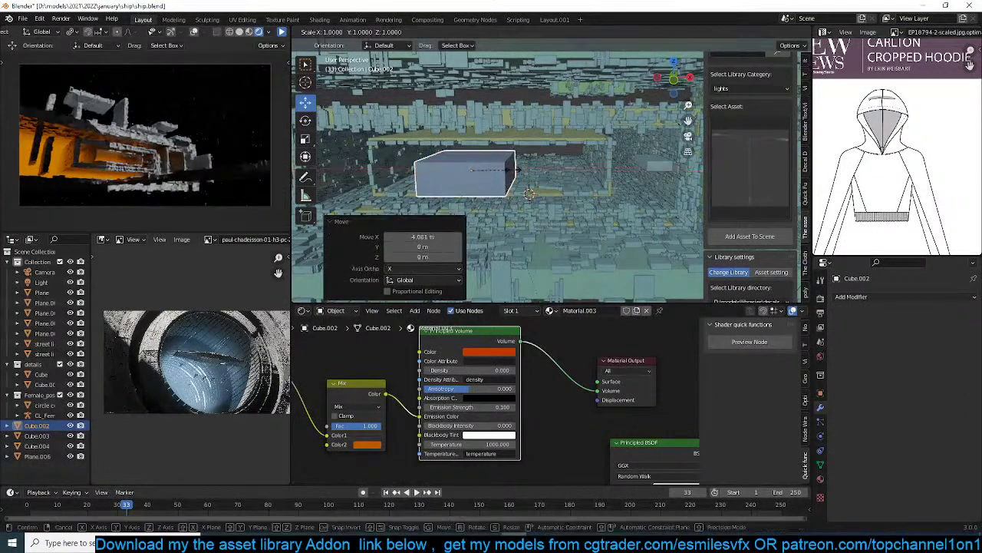
key("x")
left_click(522, 171)
key("g")
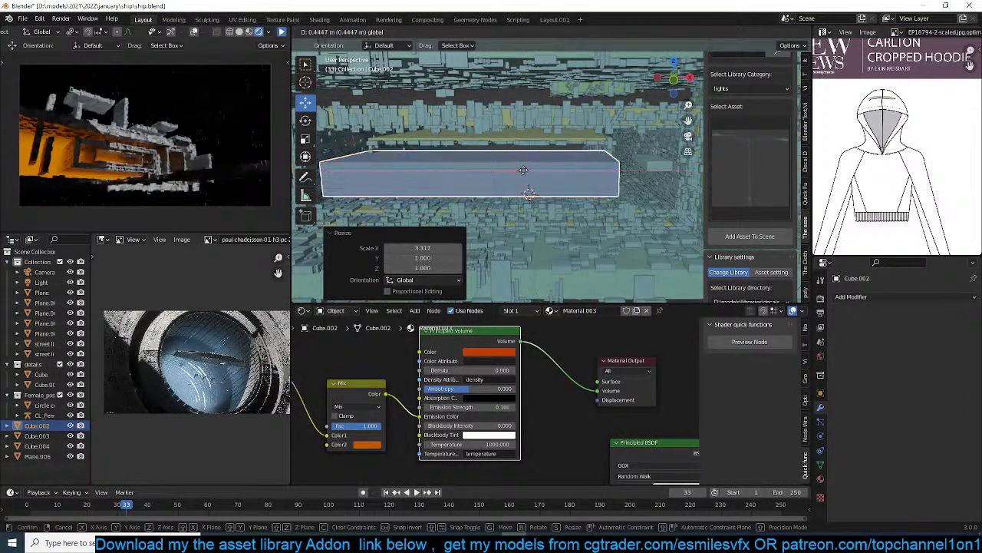
left_click(523, 170)
mouse_move(523, 169)
middle_mouse_down()
mouse_move(553, 165)
mouse_move(537, 181)
middle_mouse_up()
Adjust the volume cube's width along X and stretch it by 4.846 along Y.
key("s")
key("x")
left_click(529, 187)
key("s")
key("y")
left_click(537, 181)
Scale the volume cube by 1.828 along Z and 0.970 along X to fit the opening.
key("s")
key("z")
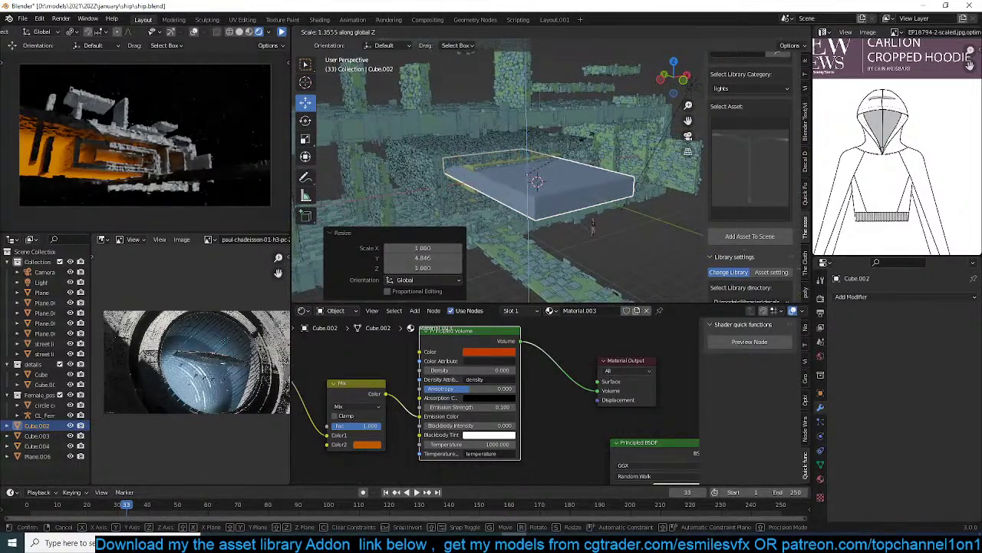
left_click(600, 115)
key("s")
key("x")
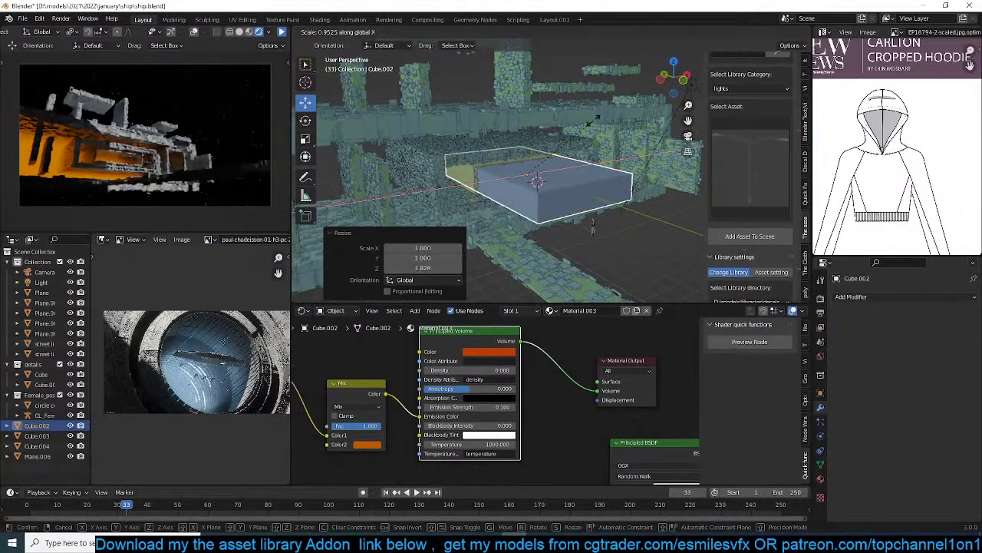
left_click(597, 125)
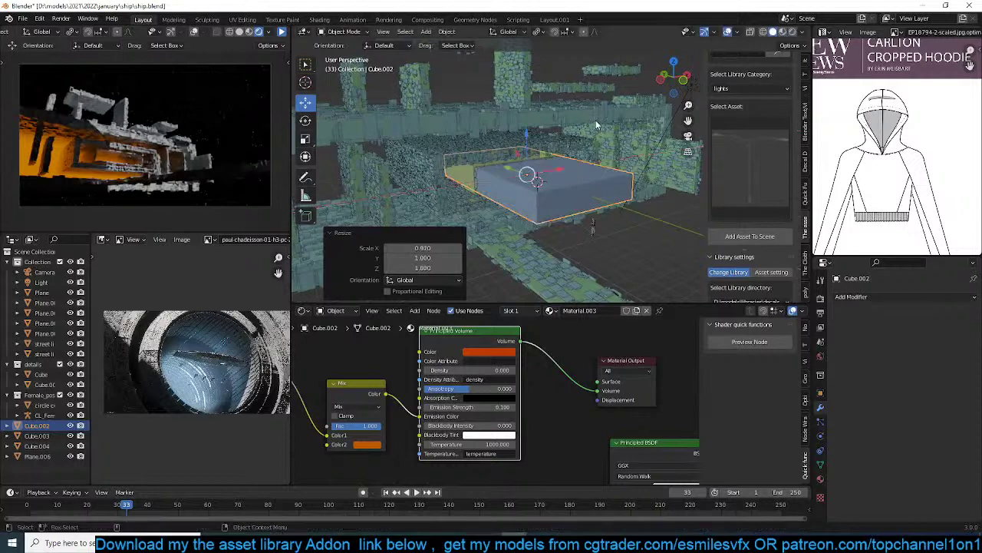
Resume the rendered preview and set Color2 of the volume material's Mix node to a sky blue.
left_click(282, 35)
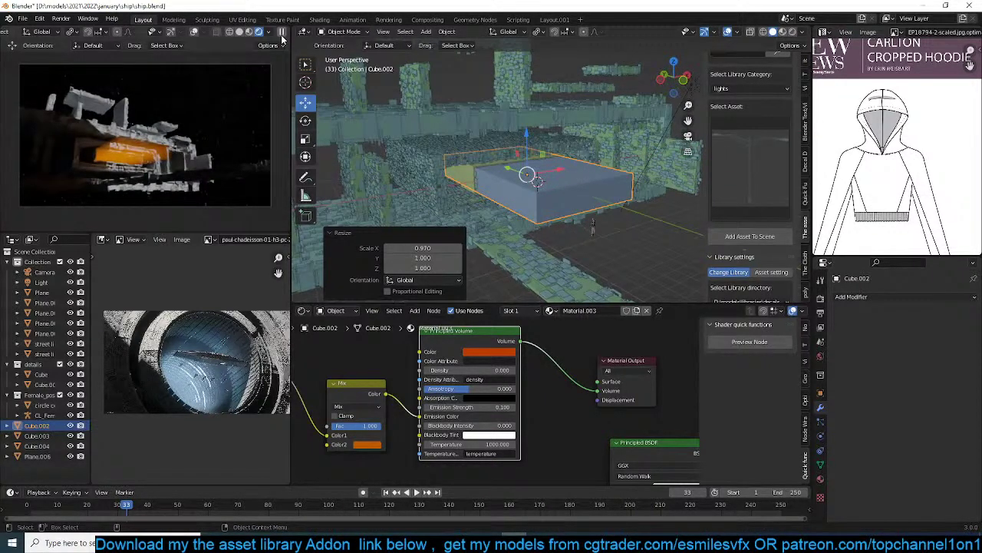
left_click(372, 443)
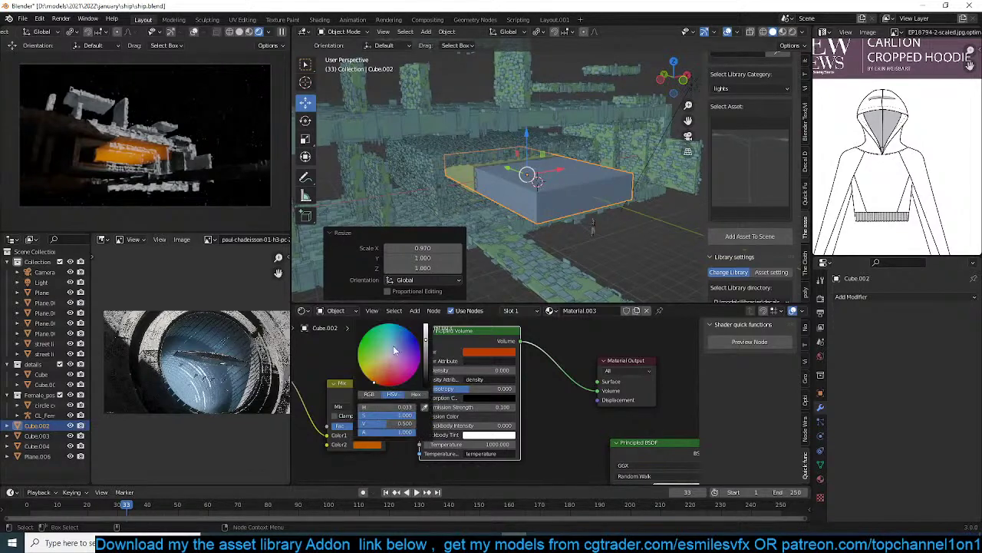
left_click(396, 340)
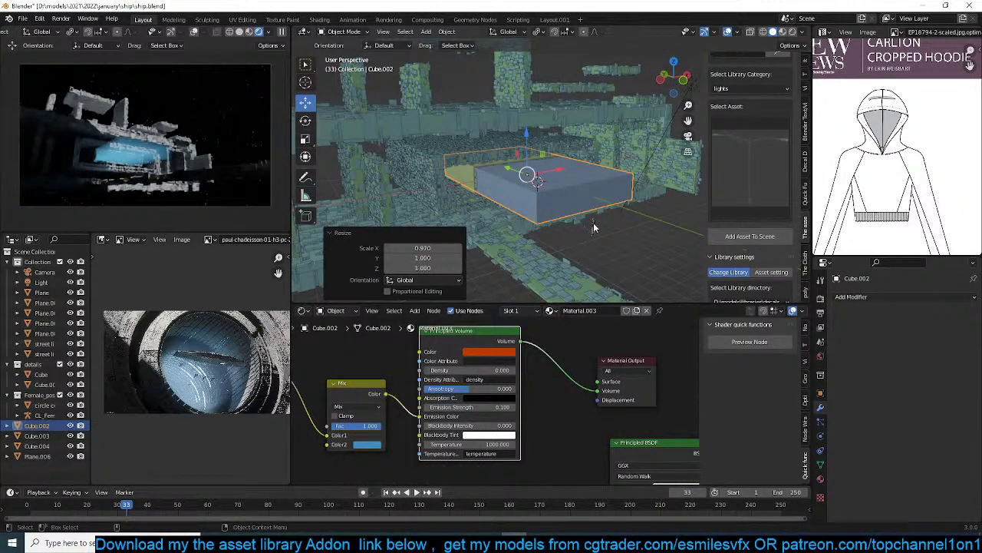
Snap the female figure's rig to the 3D cursor placed on the walkway surface, near its outer end.
left_click(615, 266)
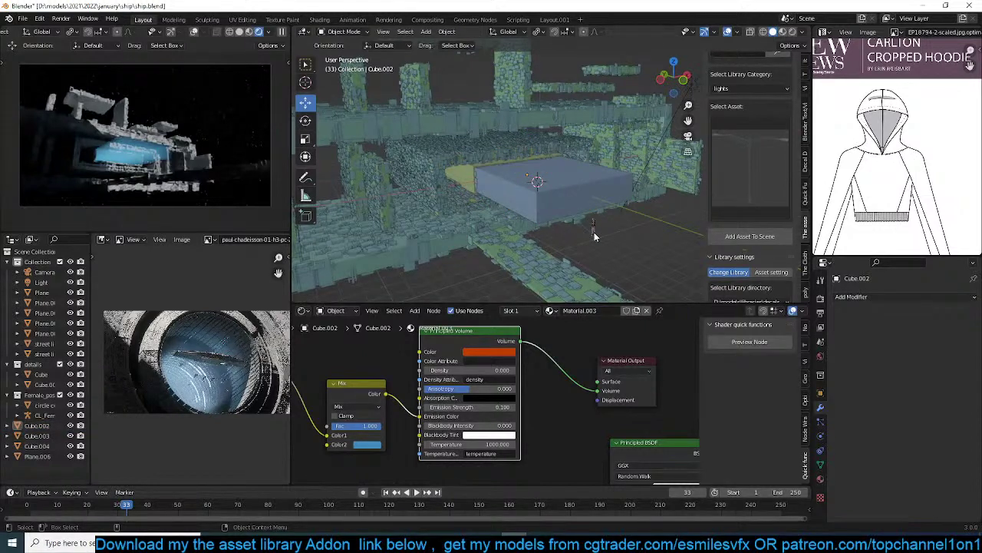
left_click(594, 232)
middle_click_drag(600, 247, 554, 169, "shift")
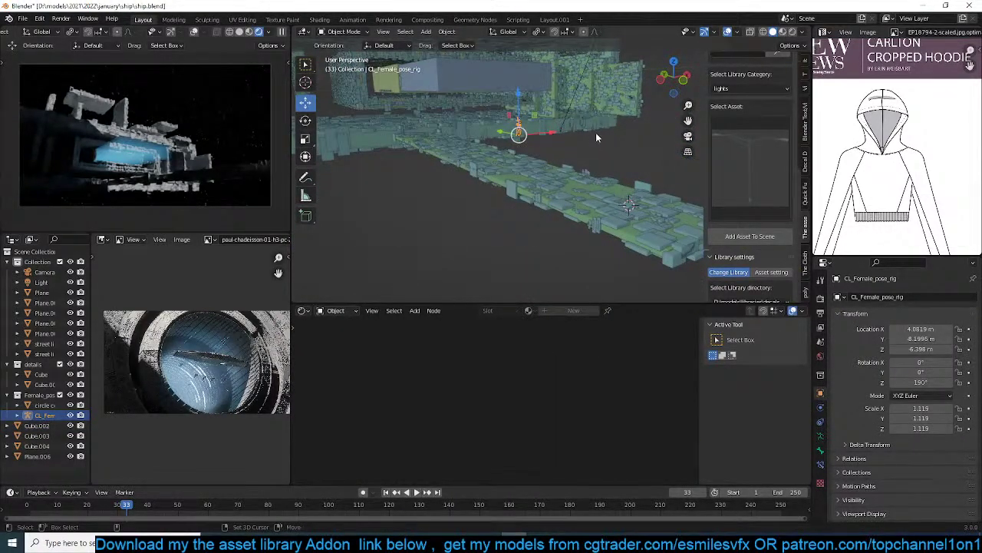
key("shift+s")
left_click(584, 76)
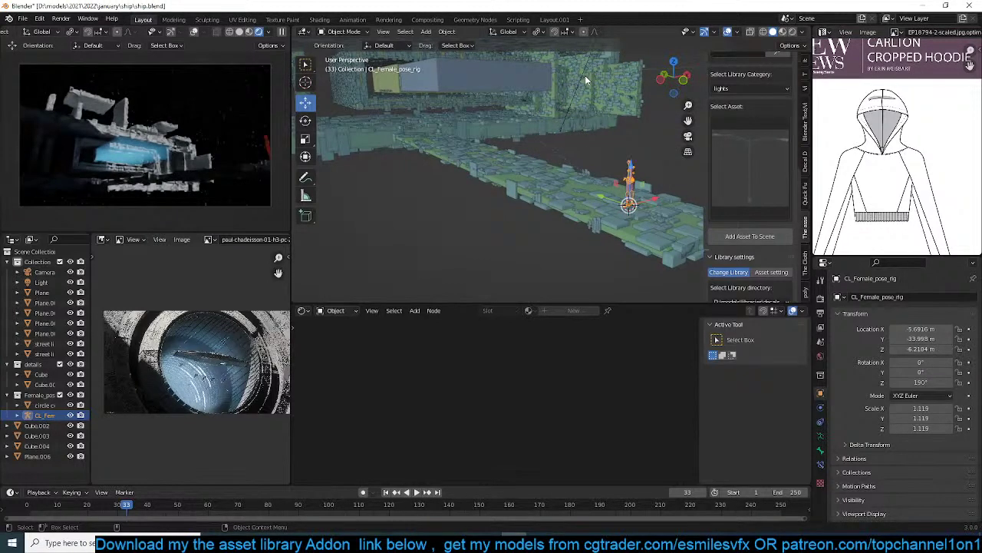
right_click(587, 194, "shift")
key("shift+s")
left_click(572, 99)
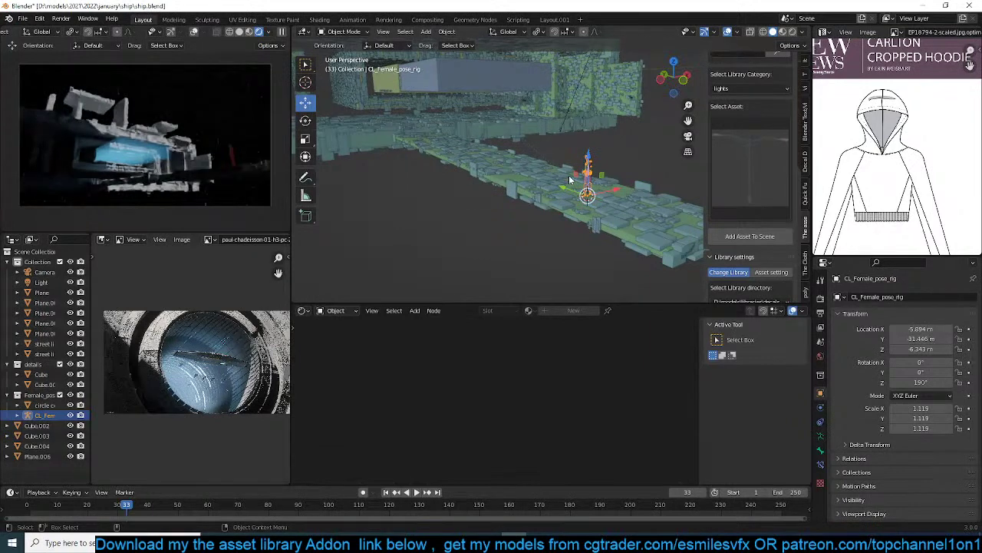
Add an area light with a 1 m radius at the female figure's upper body.
scroll(558, 186, "up", 6)
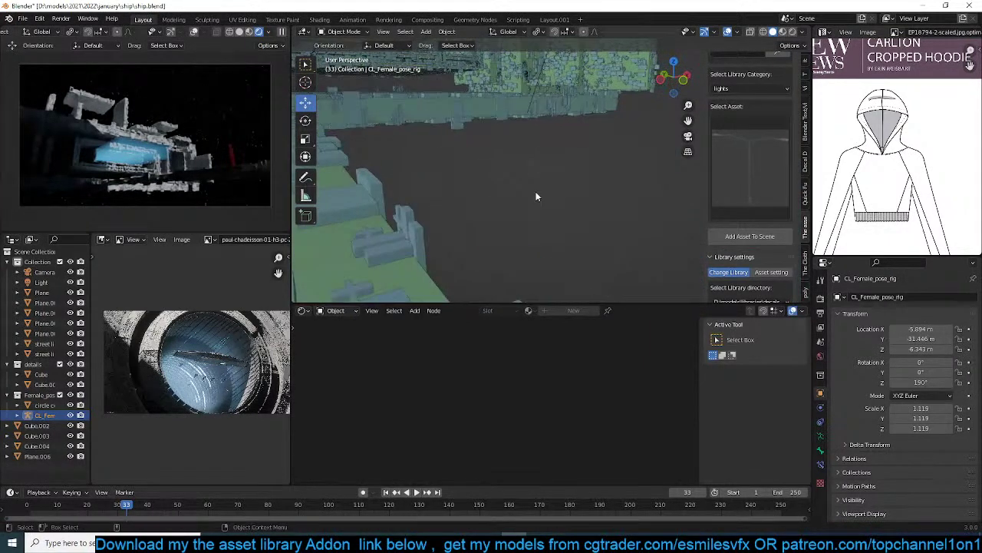
scroll(537, 196, "down", 4)
middle_click_drag(536, 196, 560, 185, "shift")
left_click(560, 185)
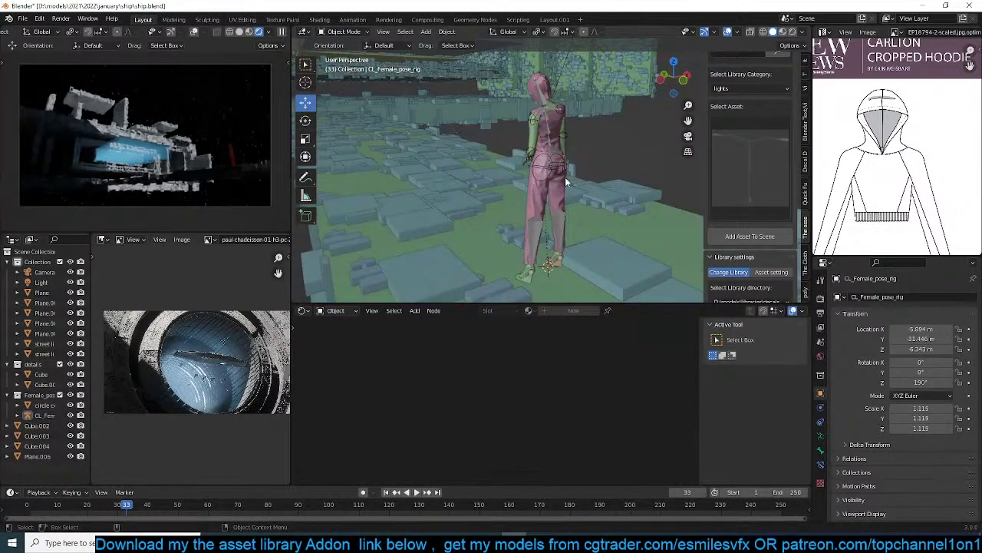
key("shift+a")
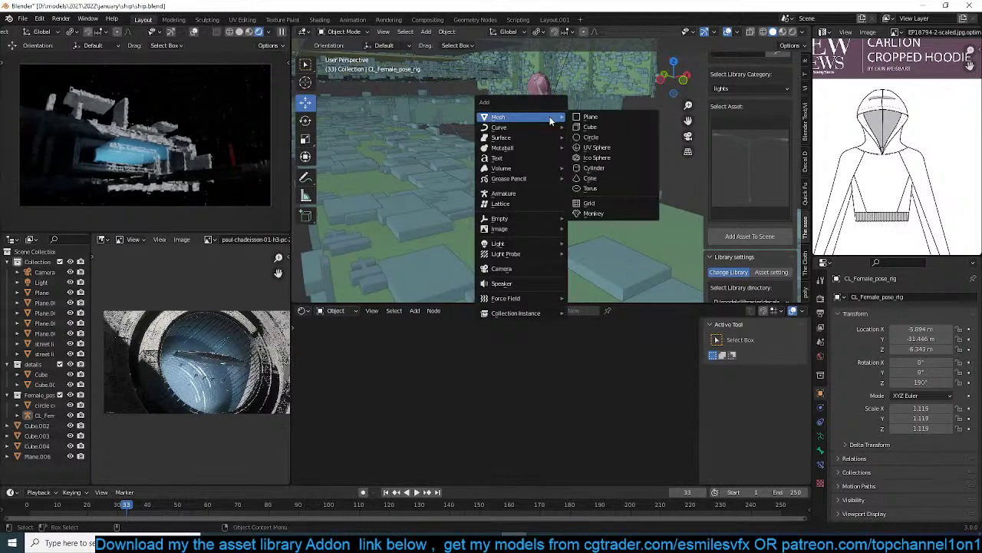
mouse_move(522, 244)
left_click(588, 276)
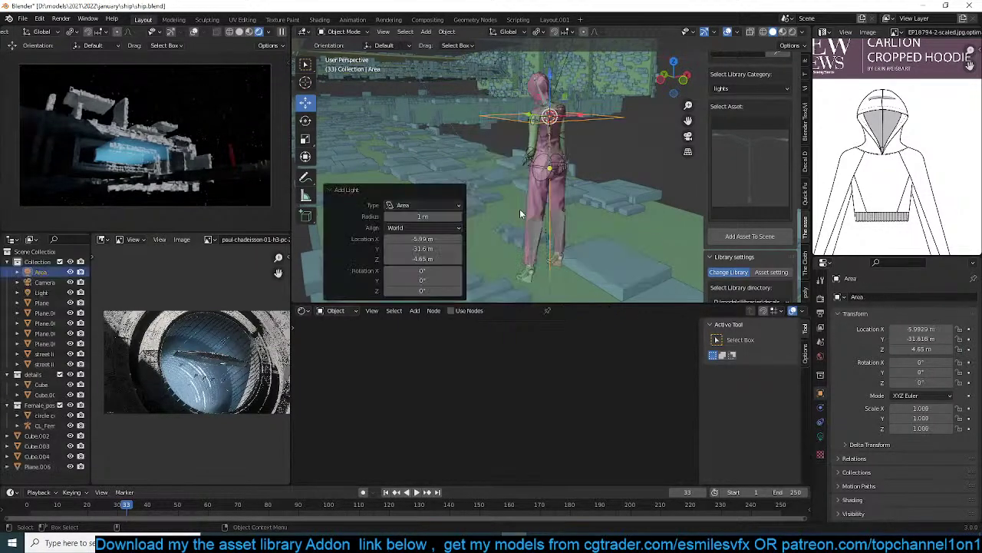
Move the area light above and behind the figure to about X -5.78 m, Y -32.48 m, Z -3.63 m.
middle_click_drag(519, 214, 407, 206)
key("g")
left_click(564, 136)
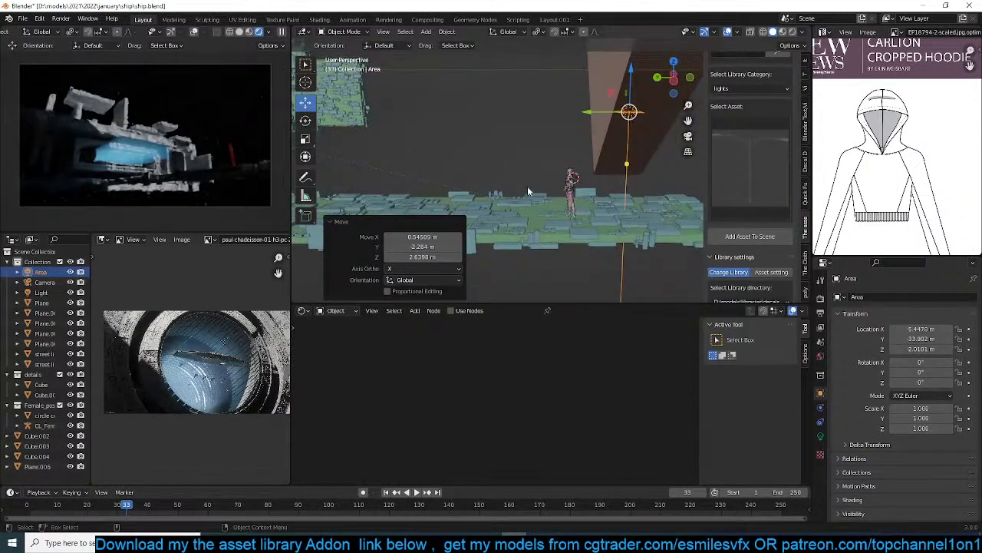
scroll(572, 190, "up", 5)
key("g")
left_click(549, 295)
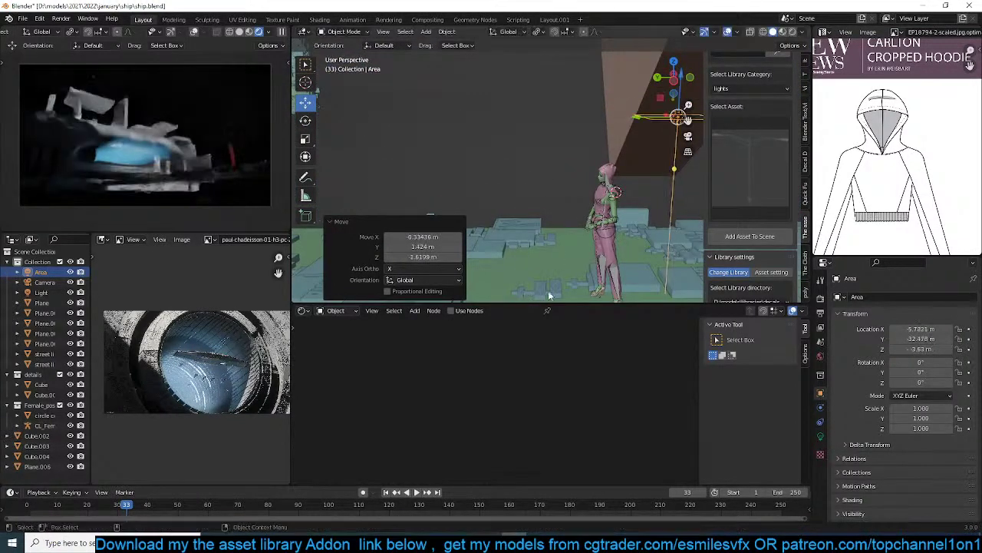
Rotate the area light about 18.3° around the global X axis so it aims toward the female figure.
key("r")
key("x")
left_click(602, 250)
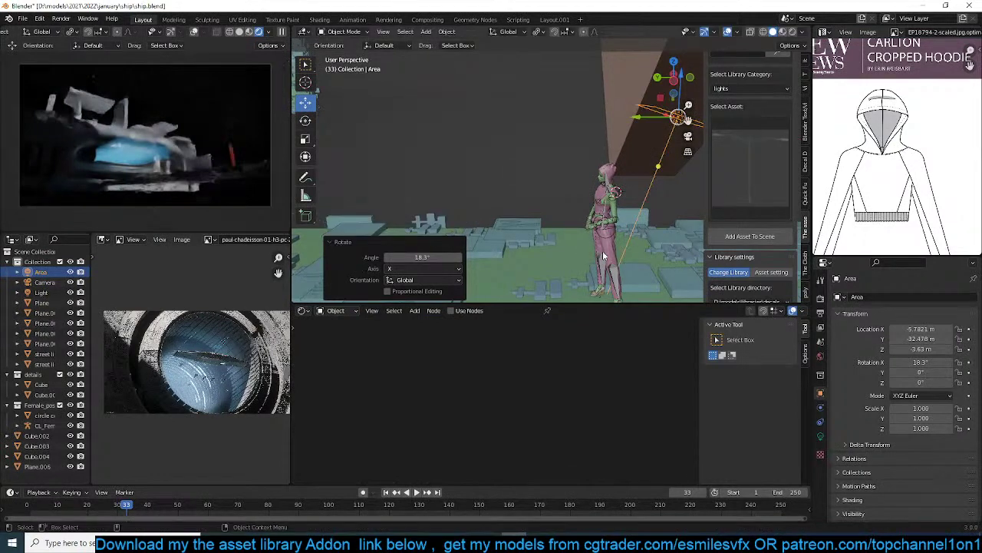
Set the Base Color of the female figure's fabric clothing to near-black, about H 0.628, S 0.250, V 0.024, and save the file.
left_click(607, 247)
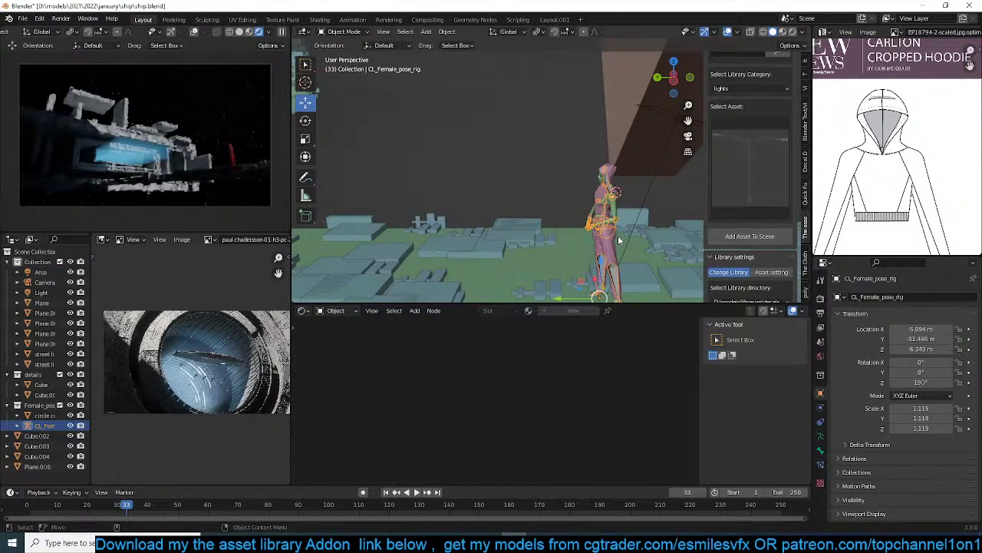
left_click(619, 240)
key("Home")
left_click(547, 409)
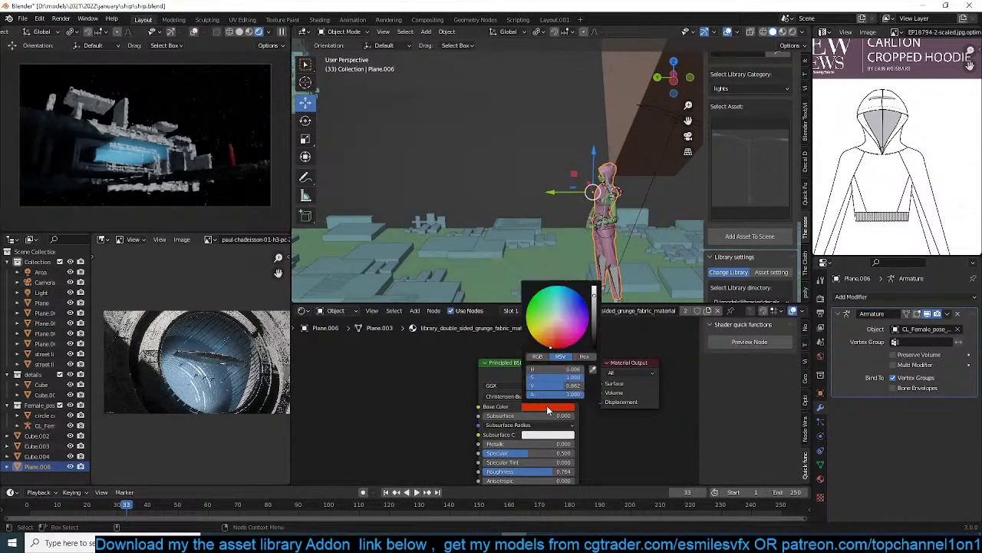
left_click(561, 313)
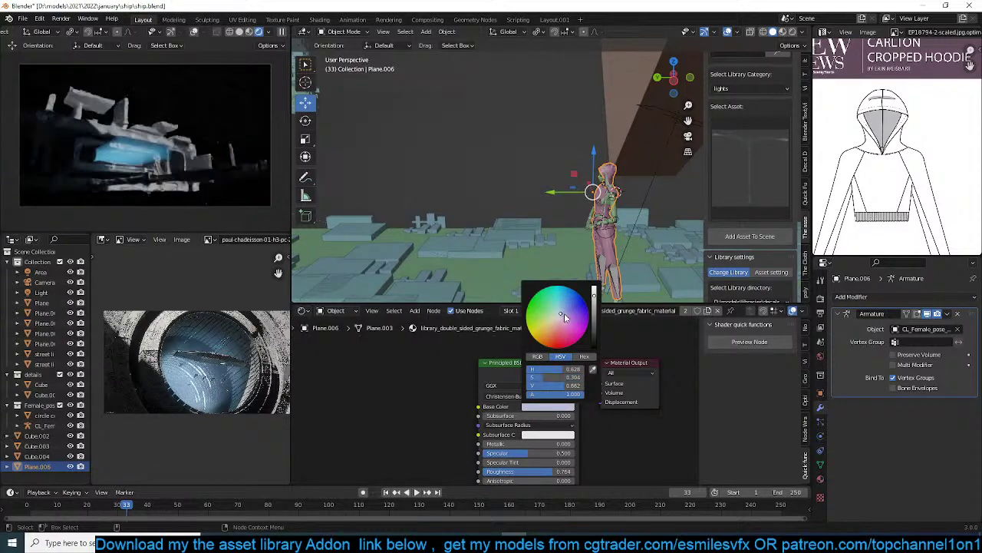
left_click(593, 341)
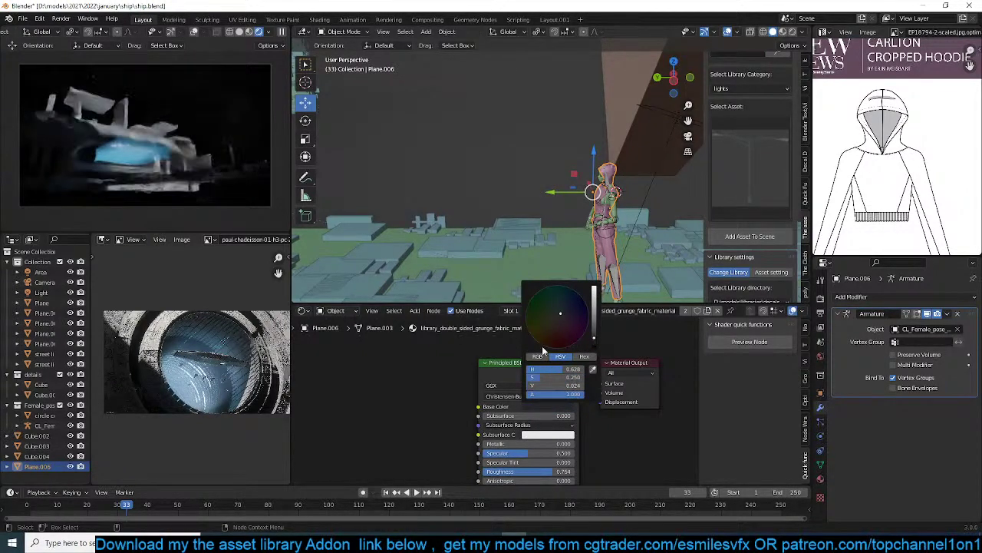
key("ctrl+s")
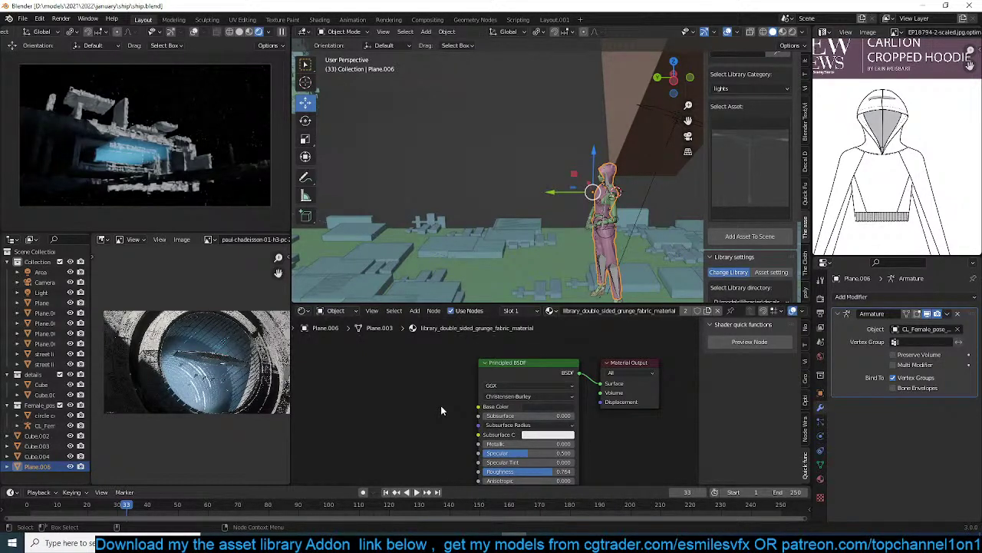
left_click(477, 185)
key("ctrl+s")
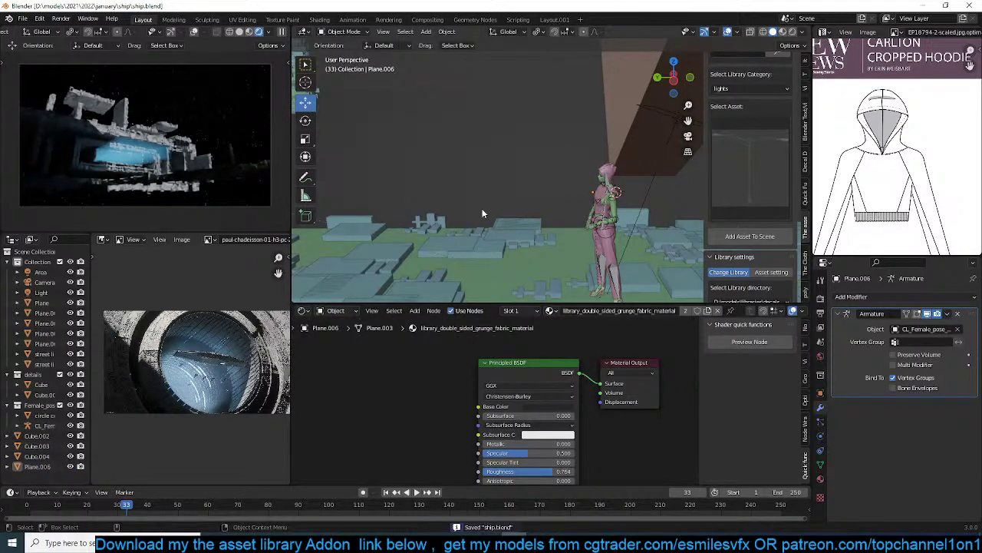
Turn off Camera ray visibility for the large light-blocking slab Cube.003 behind the figure.
middle_click_drag(278, 158, 268, 182)
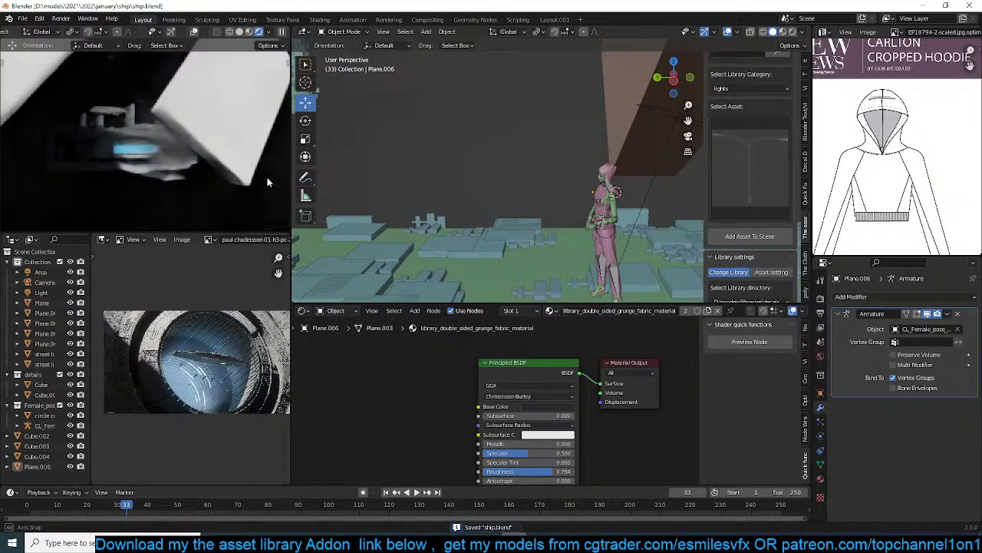
left_click(251, 156)
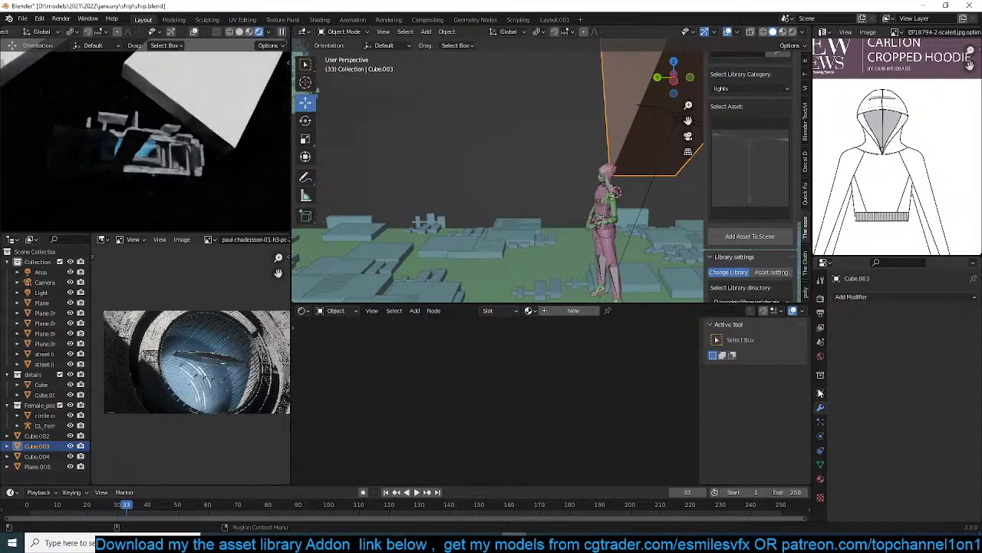
left_click(821, 393)
scroll(863, 485, "down", 4)
left_click(866, 476)
scroll(870, 477, "down", 6)
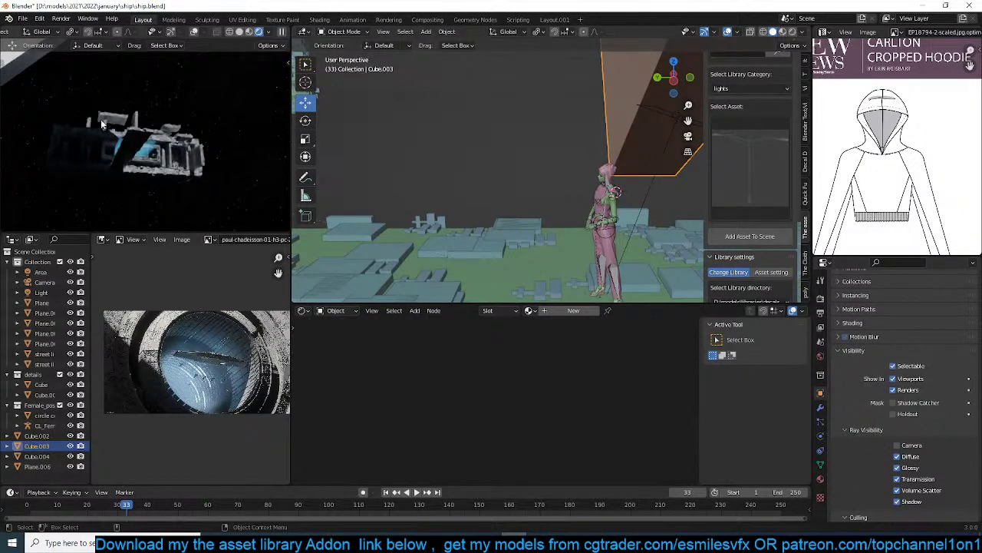
Turn off Camera ray visibility for the tall vertical slab Cube.004 as well, and save the file.
scroll(556, 150, "down", 15)
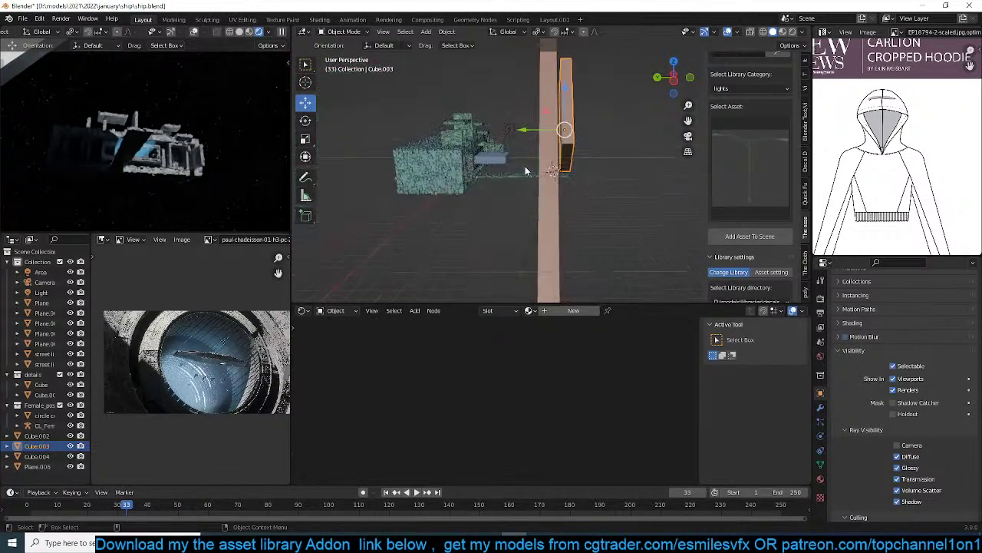
left_click(550, 153)
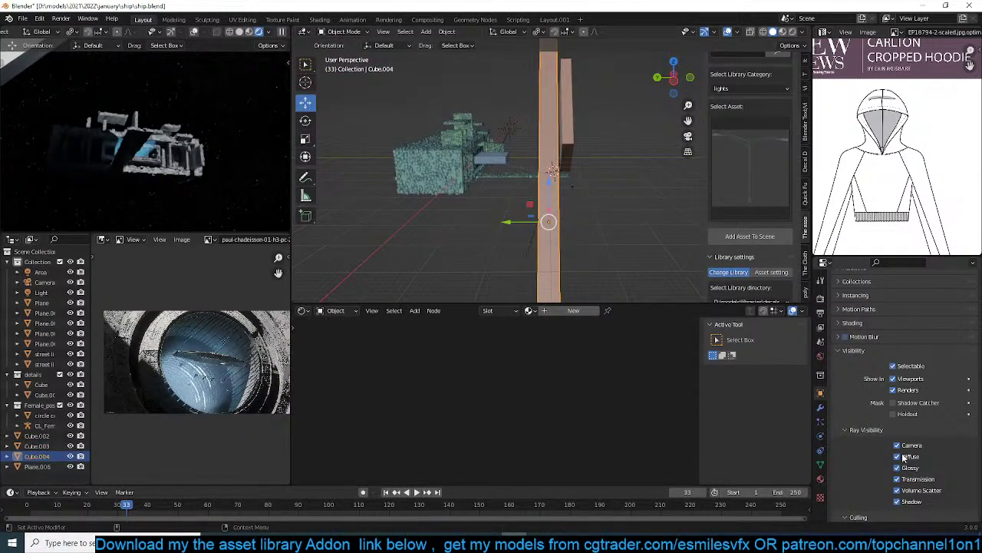
left_click(454, 182)
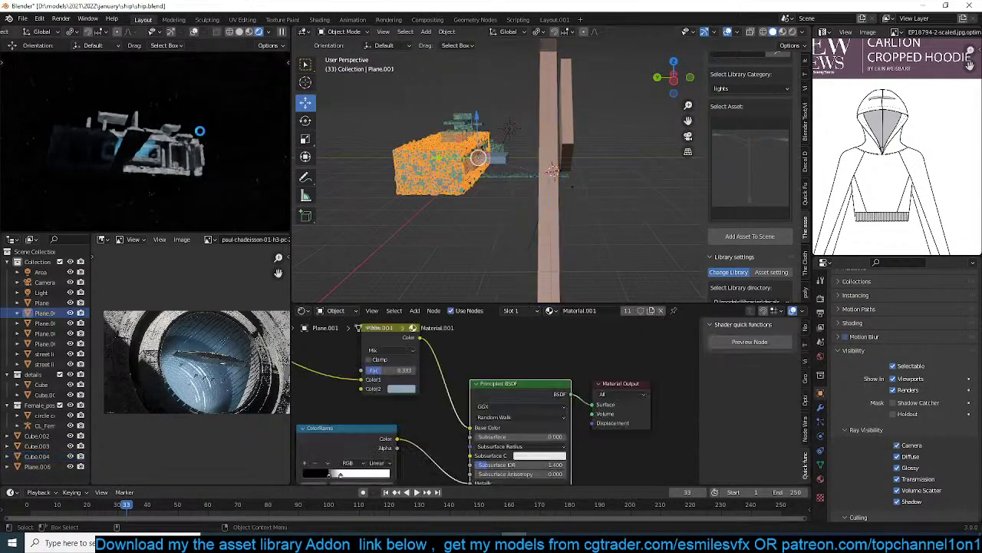
key("ctrl+s")
Check the figure up close in the rendered preview, return the preview to the camera view and save the file.
middle_click_drag(229, 83, 176, 127)
left_click(235, 96)
scroll(186, 129, "up", 4)
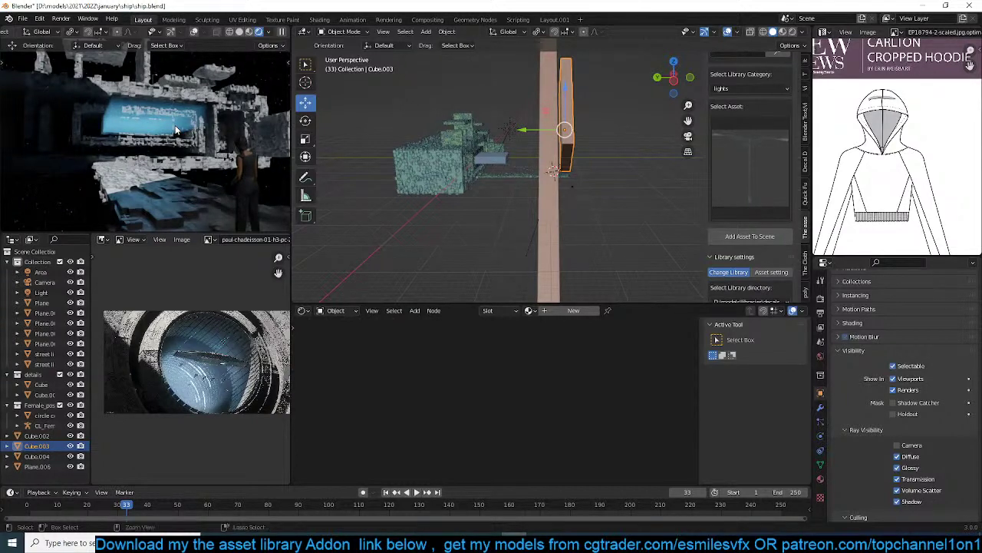
key("KP_0")
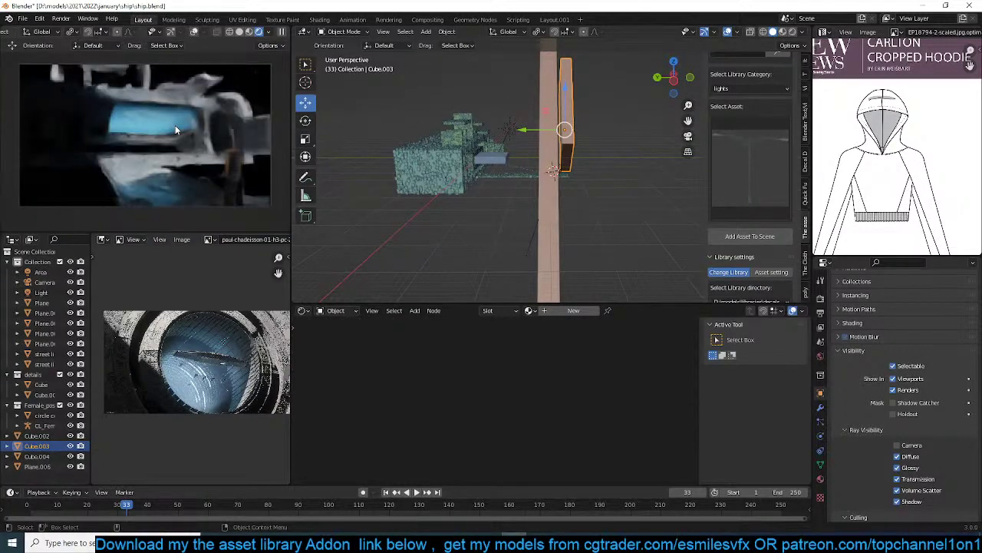
key("ctrl+s")
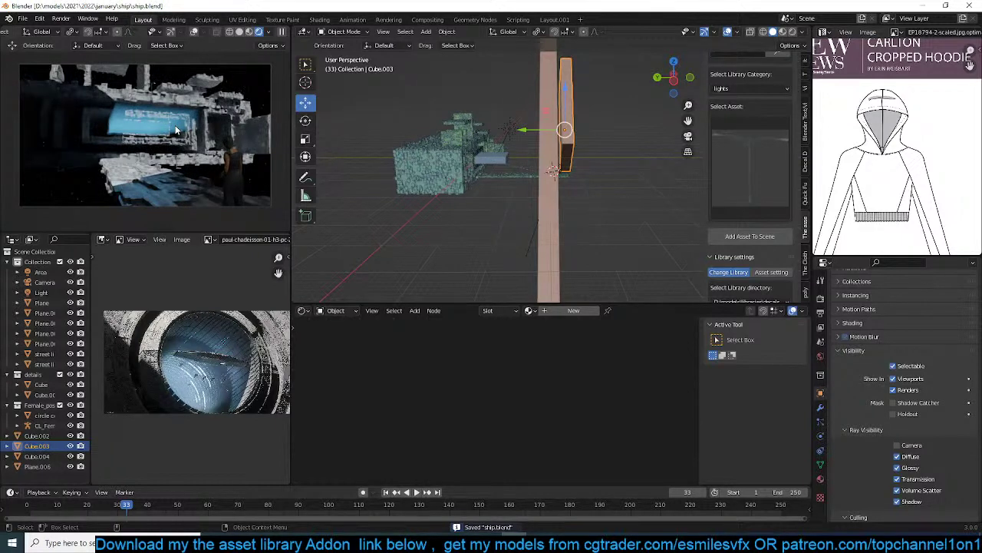